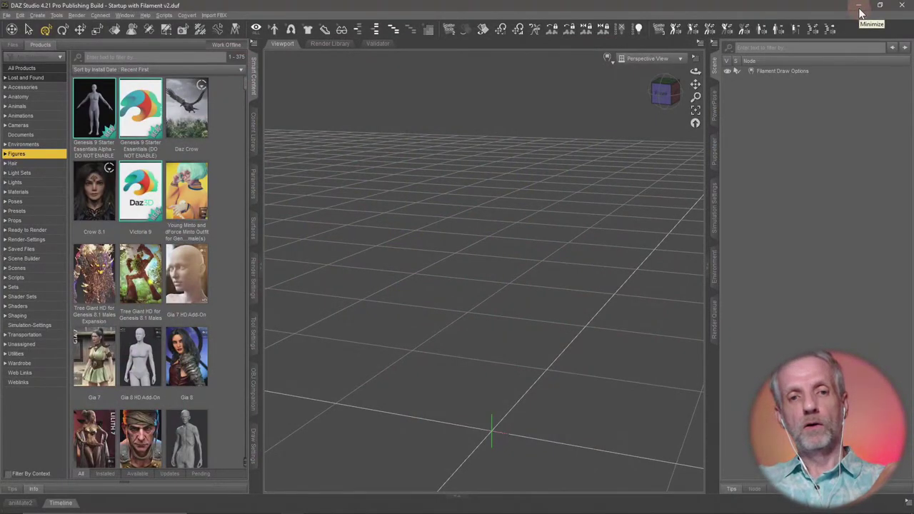
- Load the Greta v2 character set from the Greta folder of Custom Characters in the Content Library
click(254, 143)
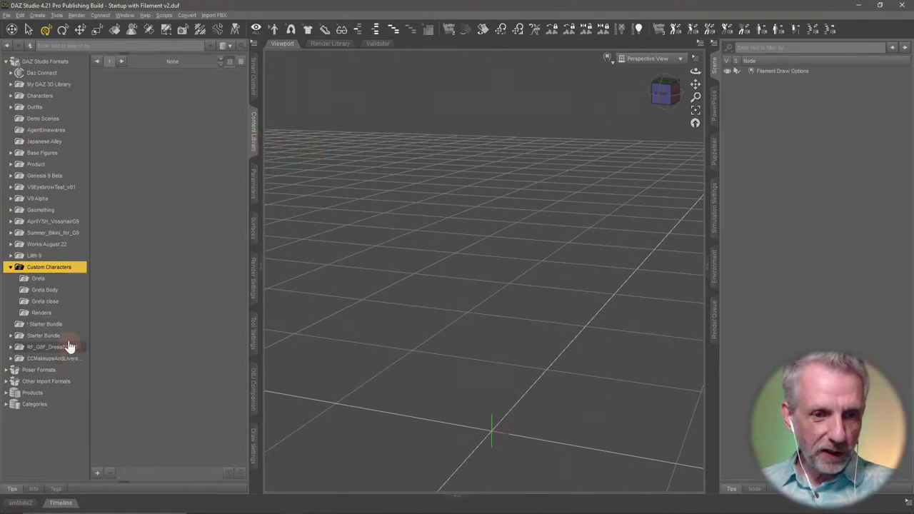
click(64, 278)
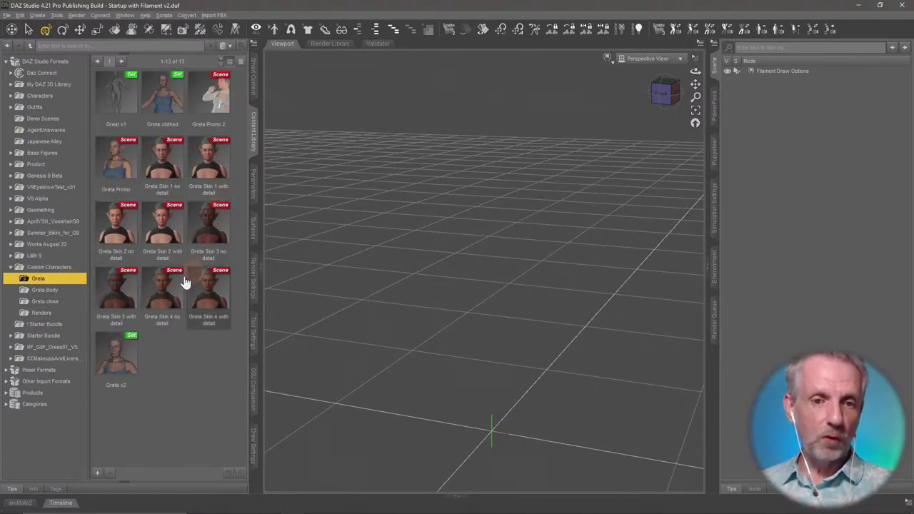
double_click(122, 366)
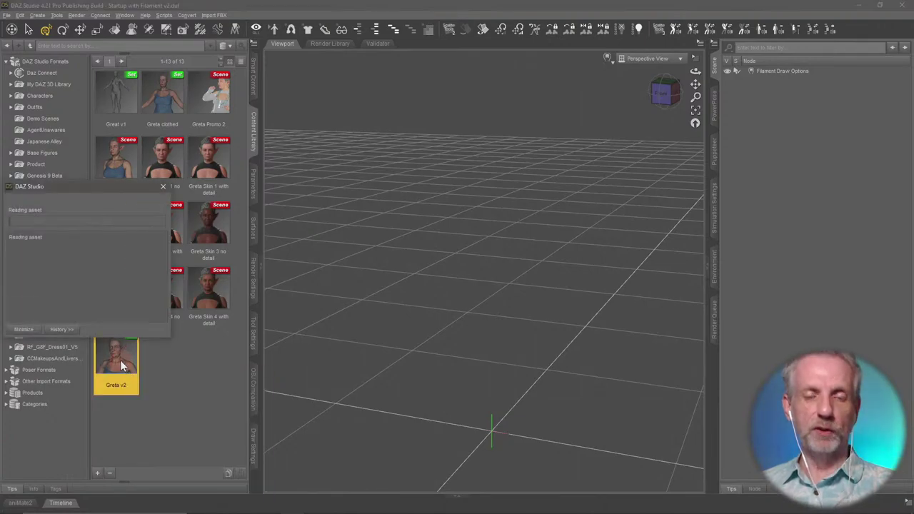
- Switch to the browser, open the artist's ArtStation portfolio in a new tab and bring up the Greta 9 artwork, dismissing the sign-in prompt
key(alt+Tab)
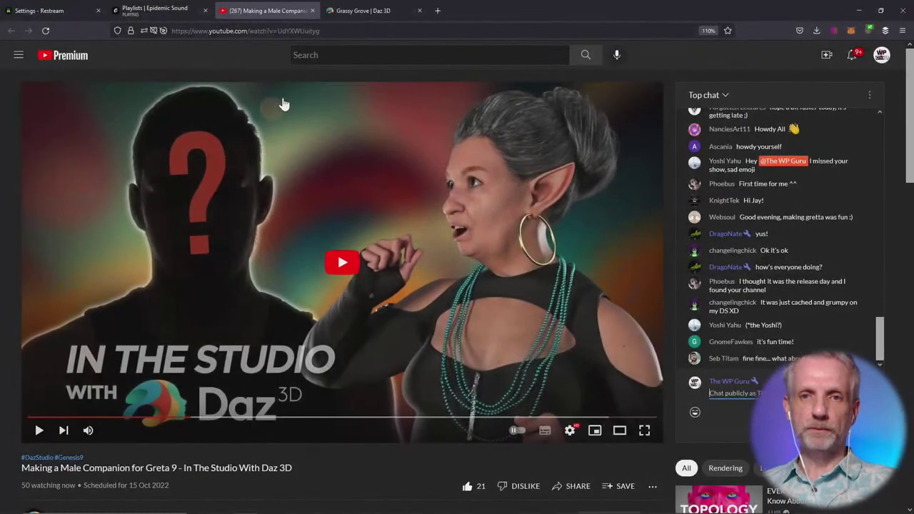
click(436, 12)
text(artstation.com/versluis)
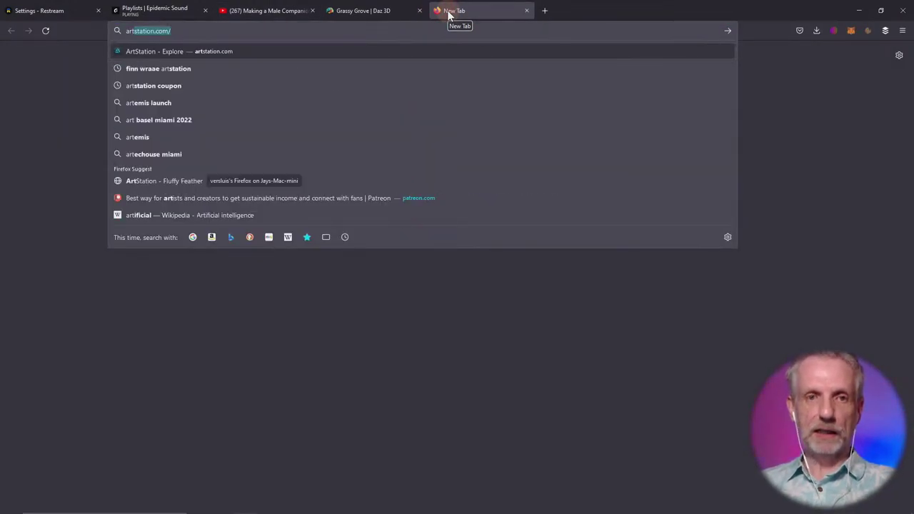
key(Return)
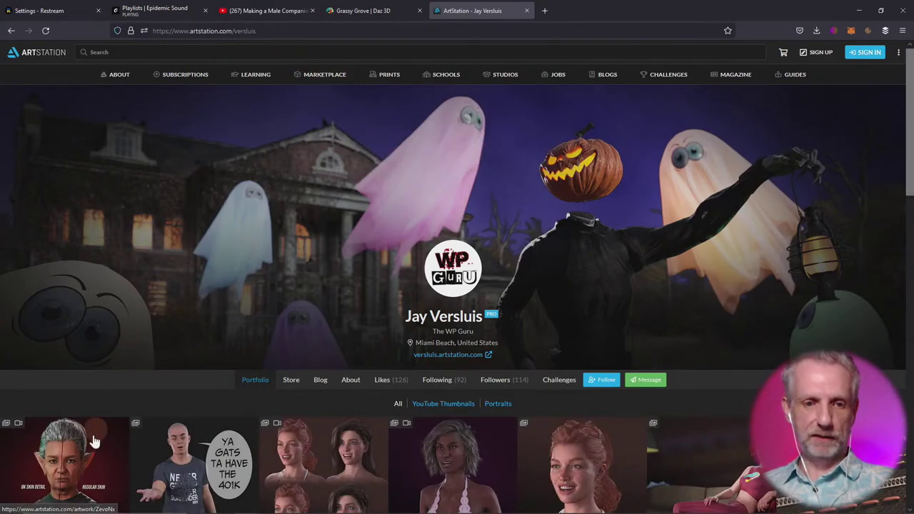
click(90, 436)
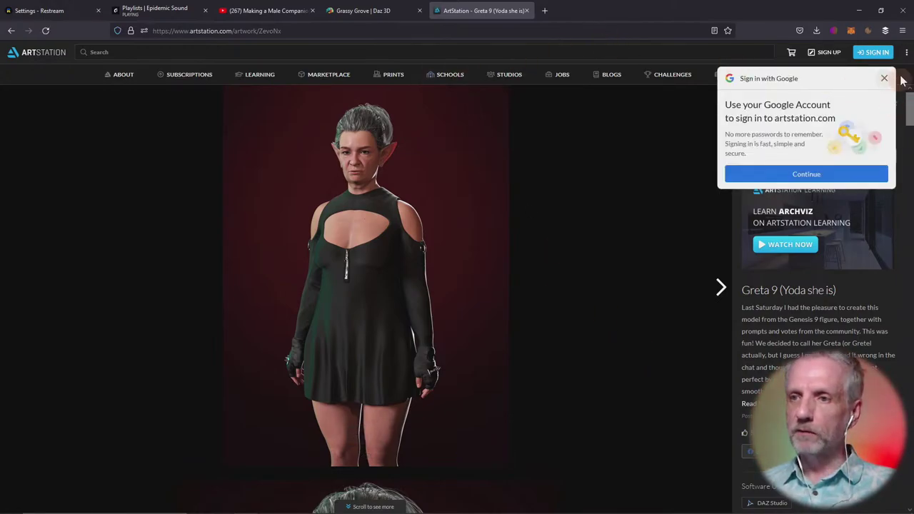
click(884, 78)
- Share the Greta 9 artwork's link in the YouTube stream's live chat and return to the ArtStation page
click(571, 30)
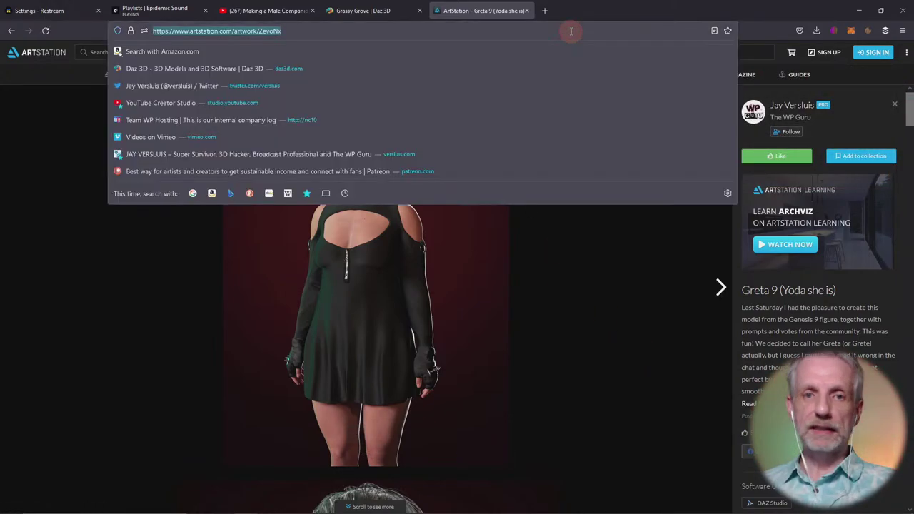
click(268, 10)
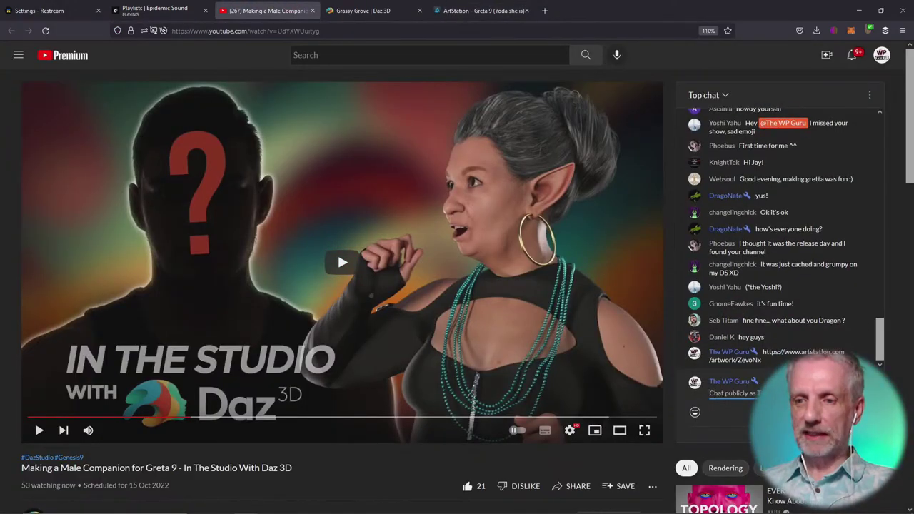
click(361, 10)
click(451, 9)
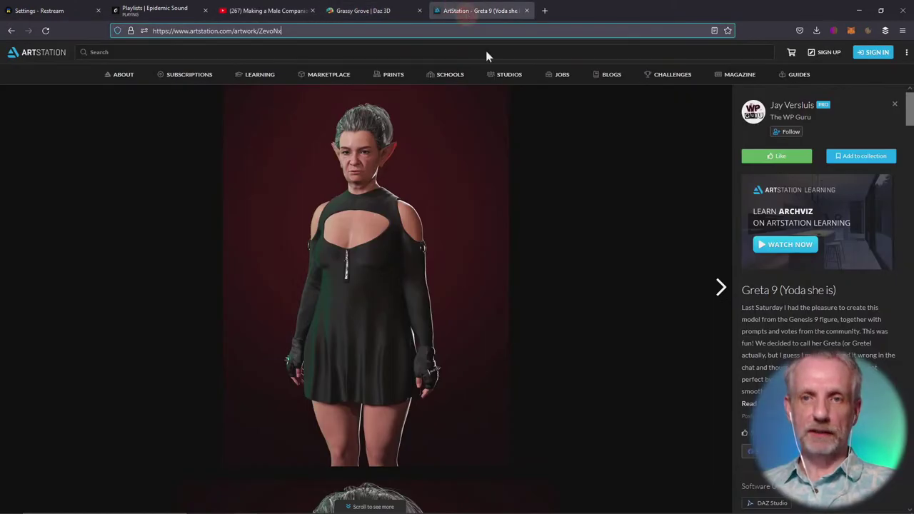
- Look through the Greta 9 renders, examining the skin variations and the 8K skin detail versus regular skin comparisons
scroll(542, 228, down, 5)
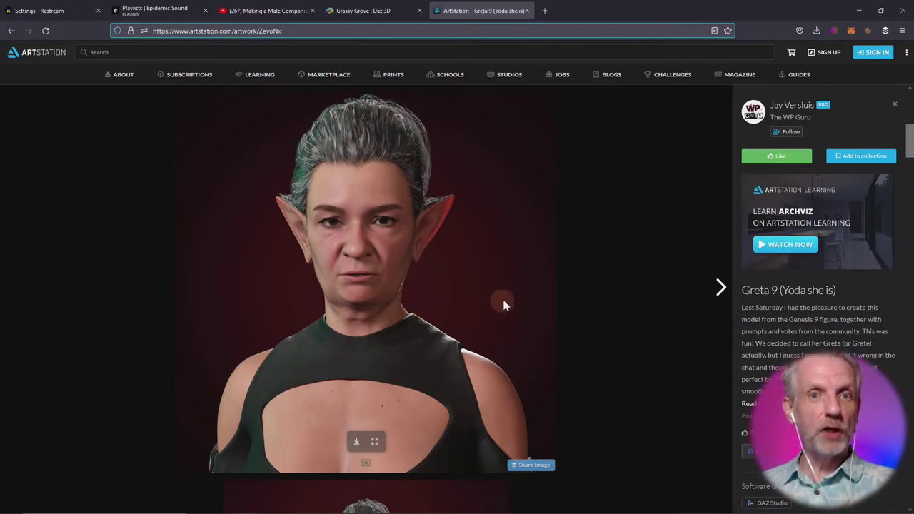
scroll(601, 300, down, 3)
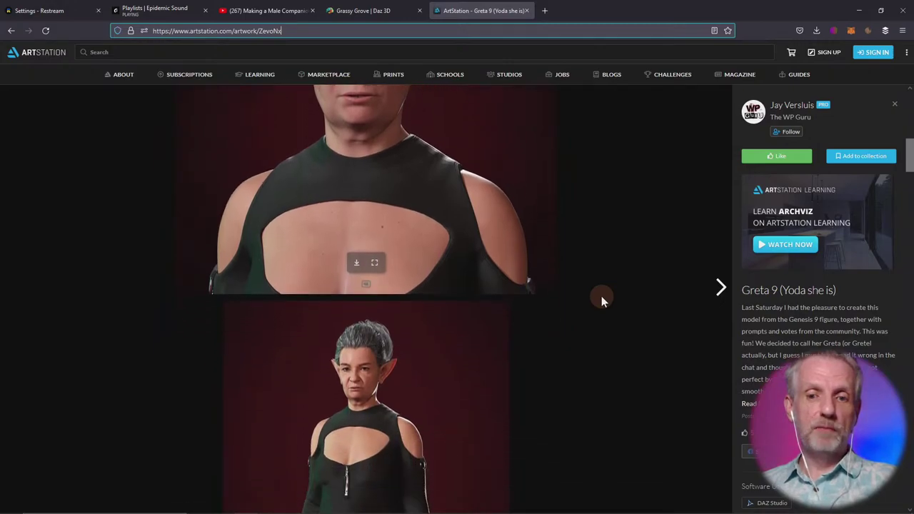
scroll(601, 300, down, 10)
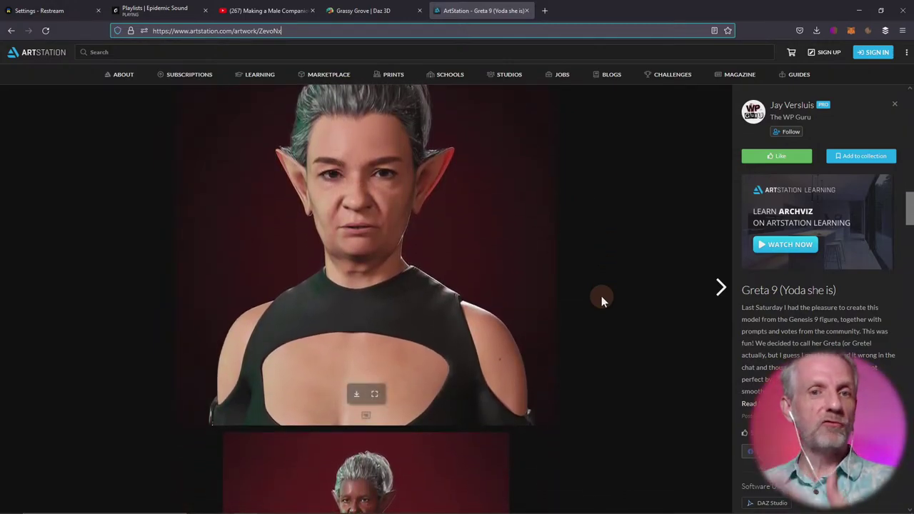
scroll(619, 288, down, 1)
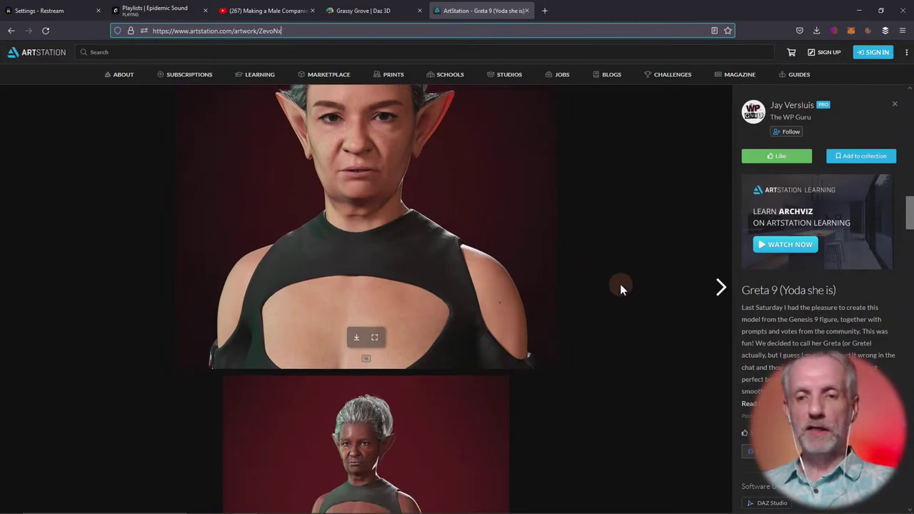
scroll(620, 285, down, 4)
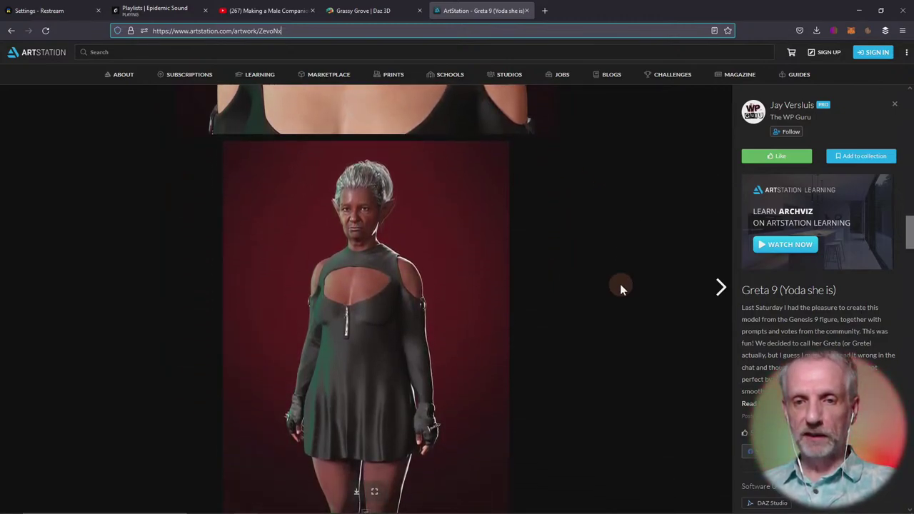
scroll(619, 285, down, 10)
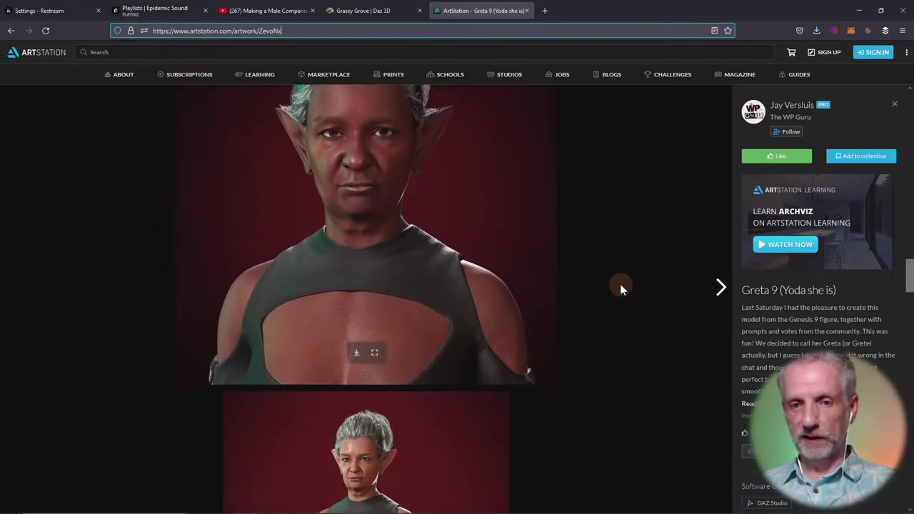
scroll(620, 285, down, 12)
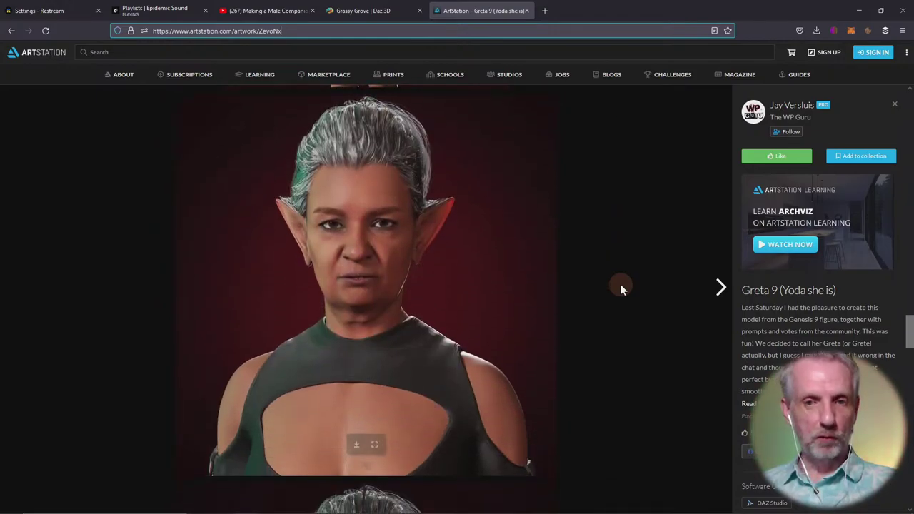
scroll(620, 287, down, 7)
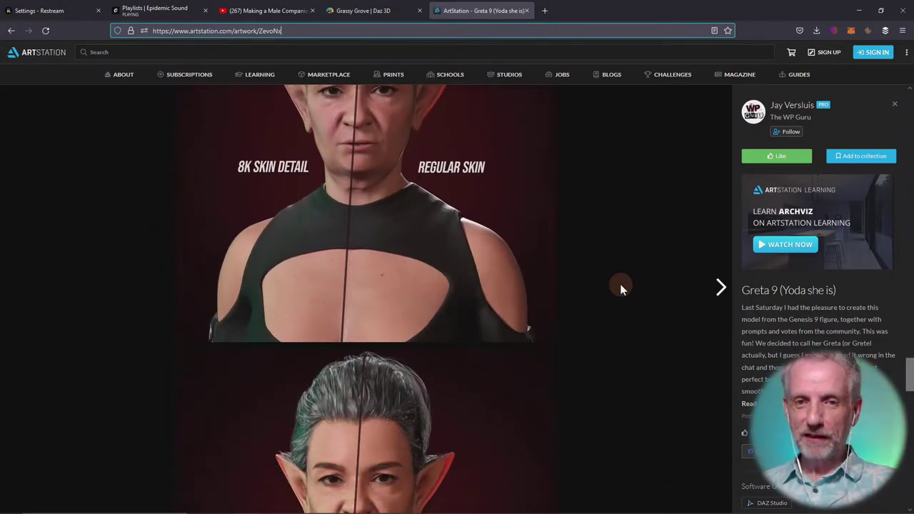
scroll(620, 286, up, 1)
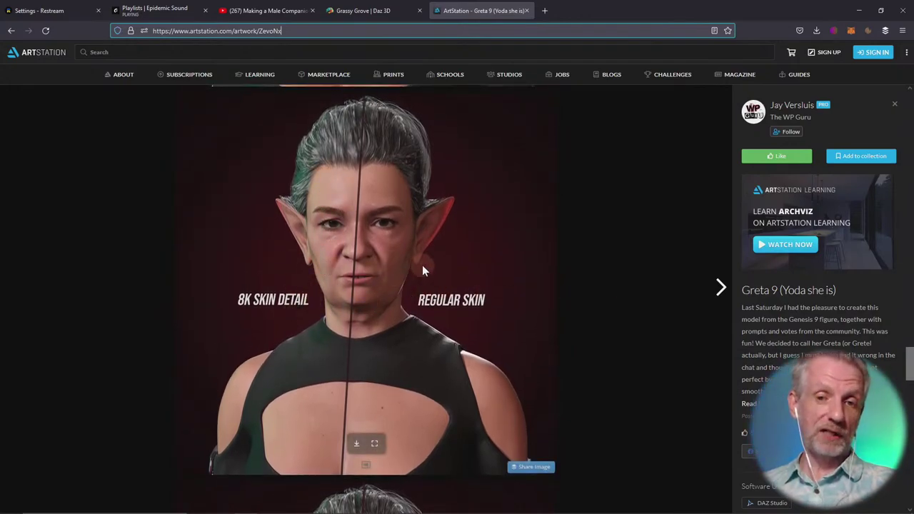
scroll(652, 296, down, 5)
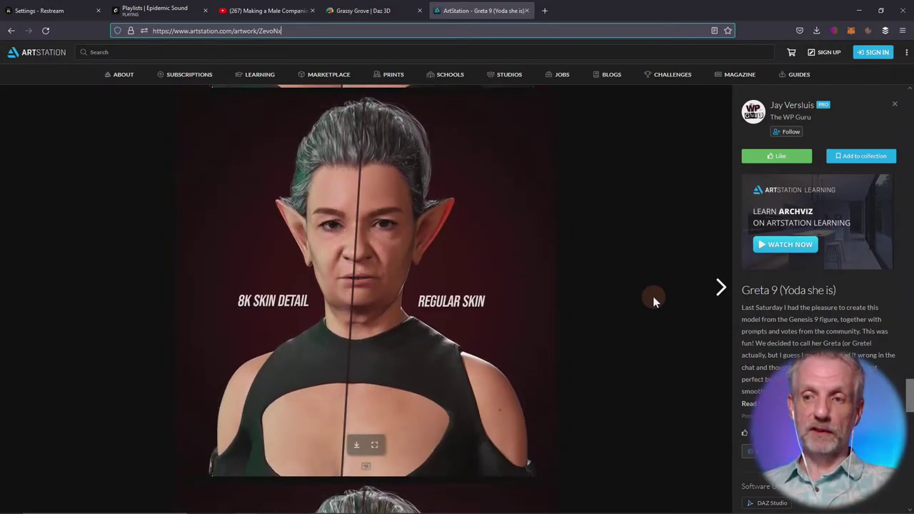
scroll(652, 296, down, 5)
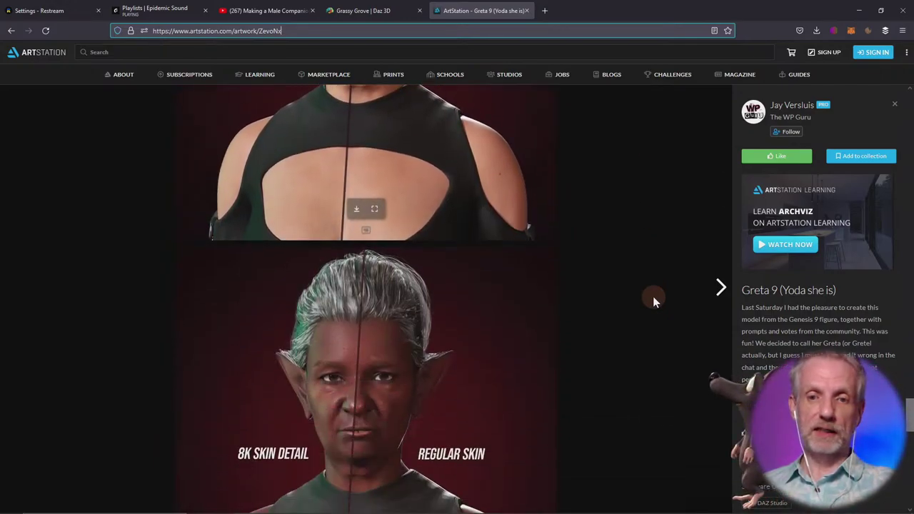
scroll(653, 297, up, 1)
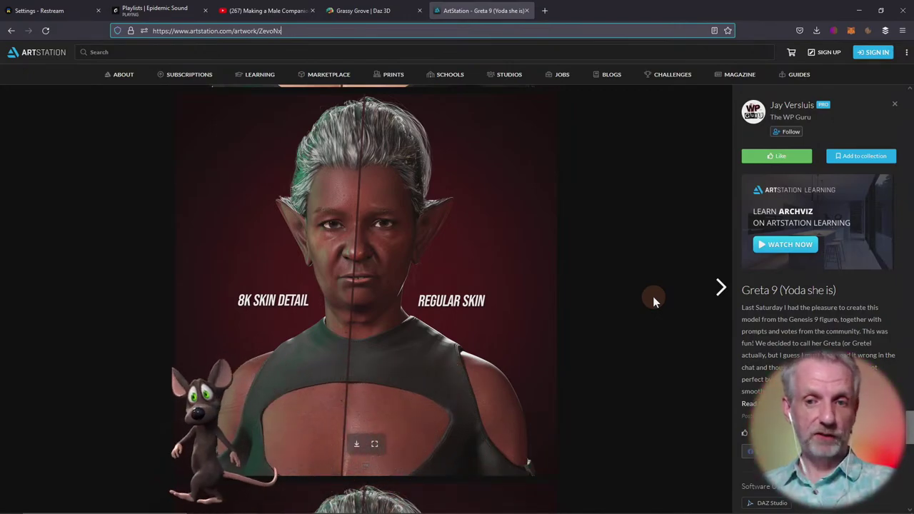
scroll(652, 296, down, 5)
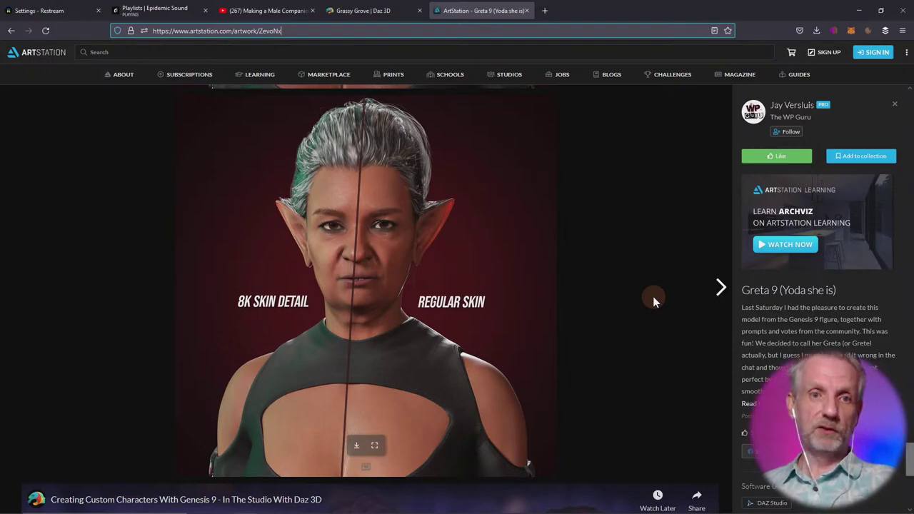
- Switch back to DAZ Studio and examine the loaded Greta figure's face and head up close from the front and side
click(862, 6)
scroll(498, 247, up, 5)
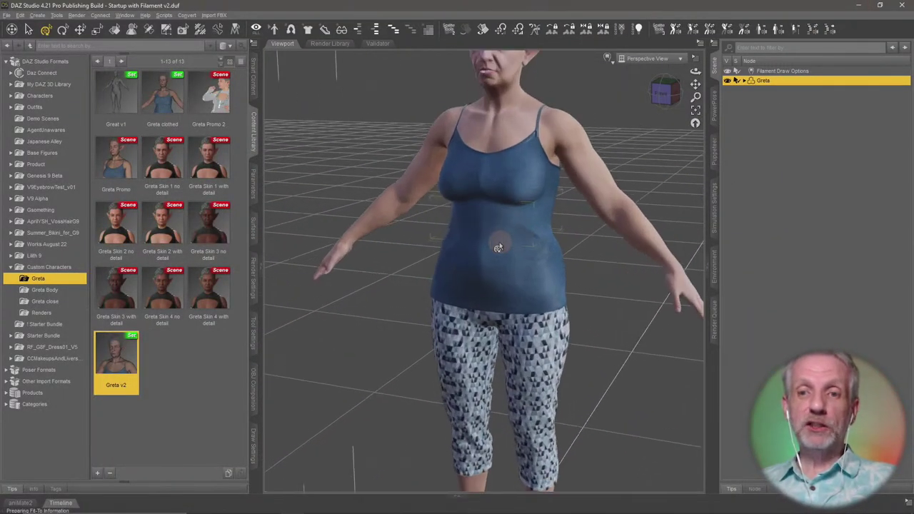
scroll(497, 247, up, 2)
ctrl+alt+right_drag(498, 247, 498, 372)
ctrl+alt+drag(498, 247, 449, 247)
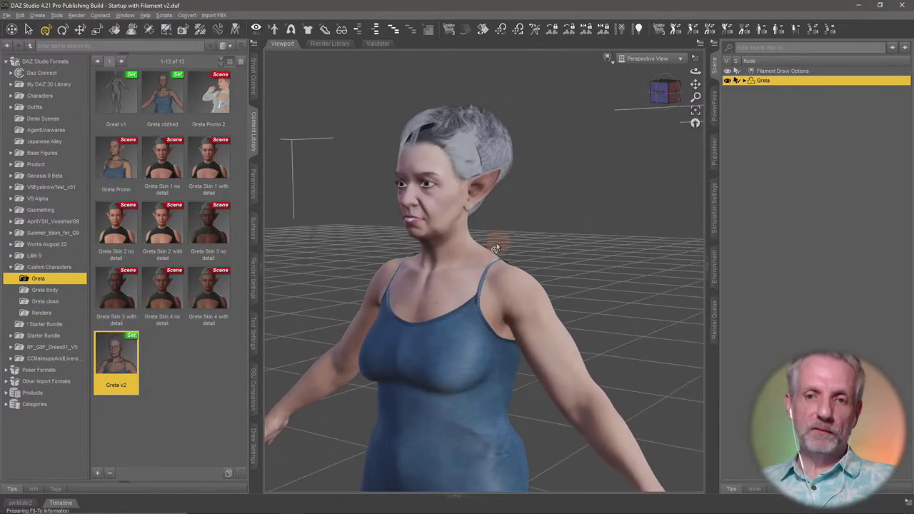
scroll(496, 245, up, 5)
ctrl+alt+right_drag(497, 241, 505, 248)
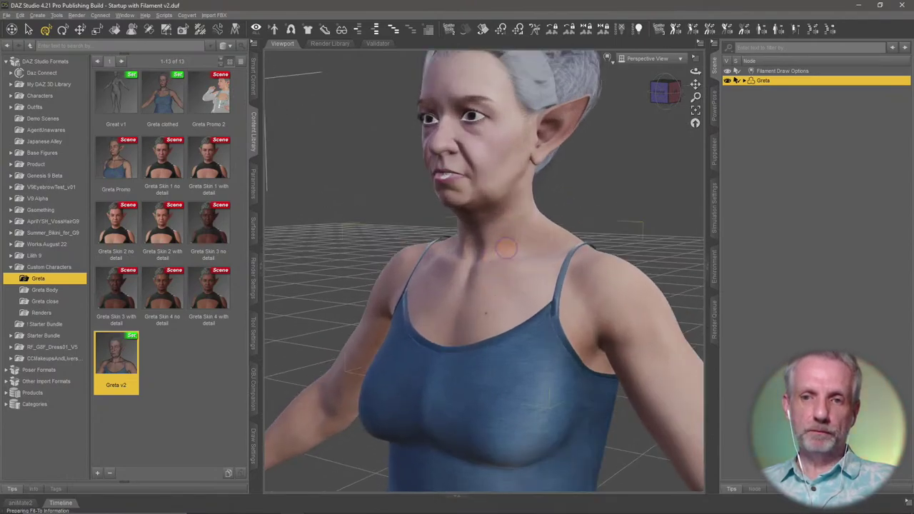
alt+drag(505, 247, 496, 247)
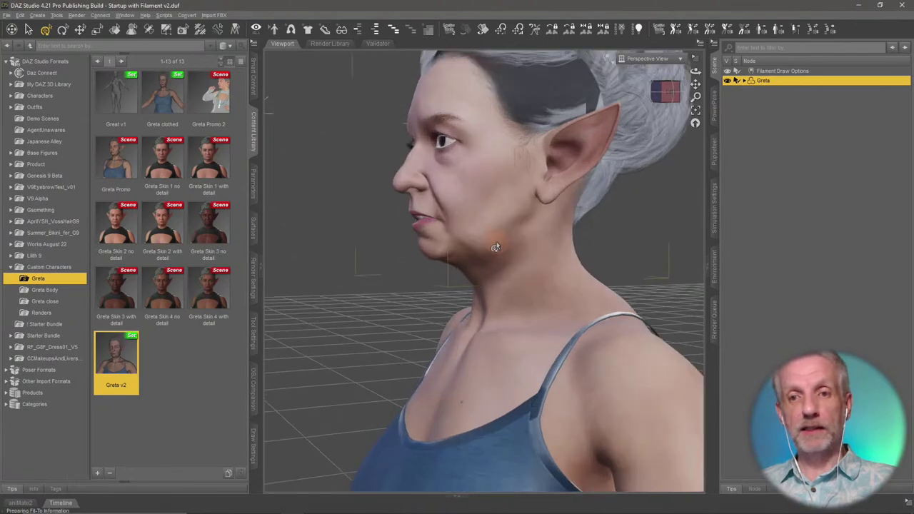
ctrl+alt+right_drag(495, 245, 497, 251)
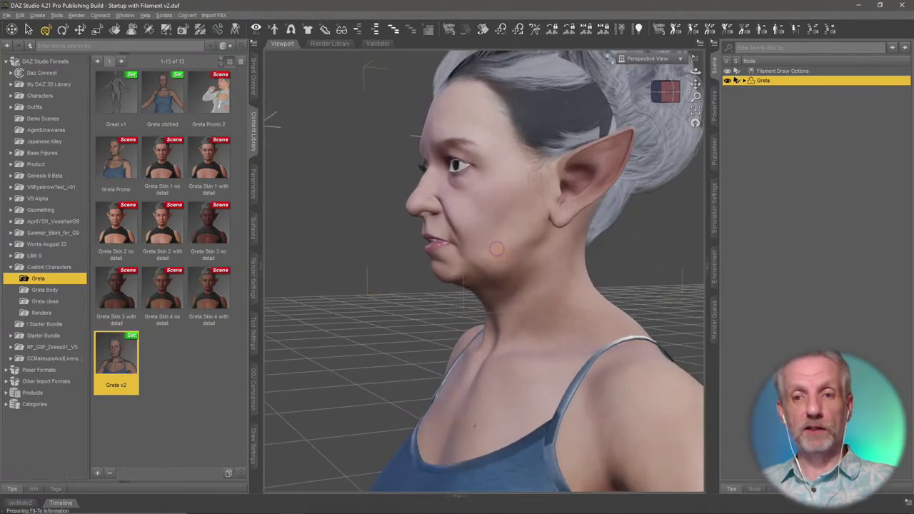
- Review Greta's Actor, Display and Morphs parameter groups, then examine her face and upper body from the front
click(254, 187)
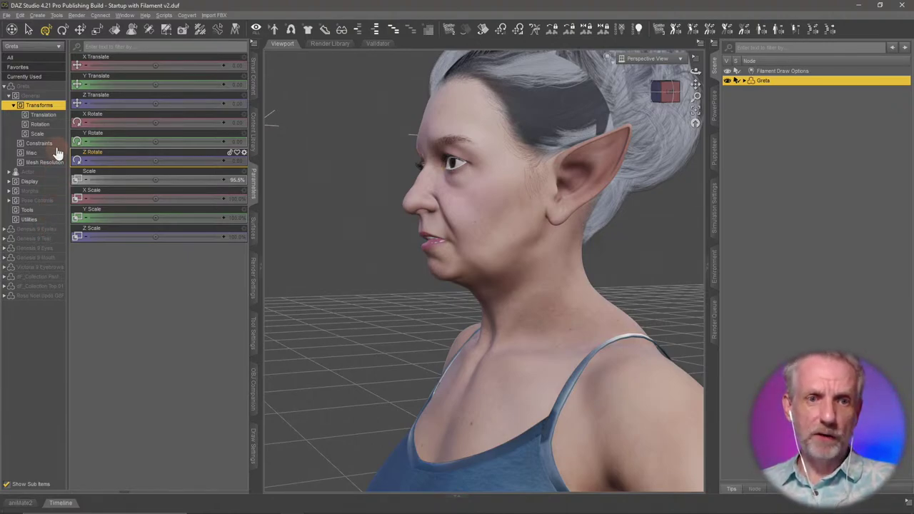
click(5, 91)
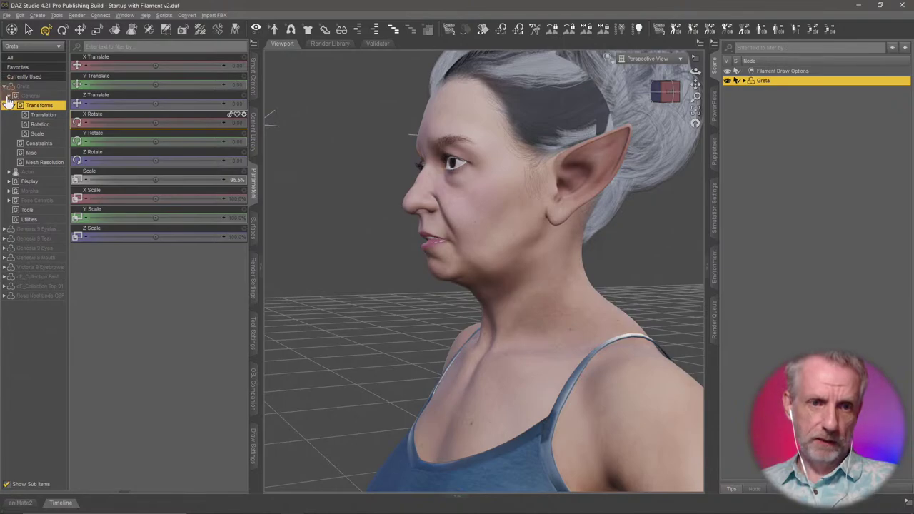
click(41, 174)
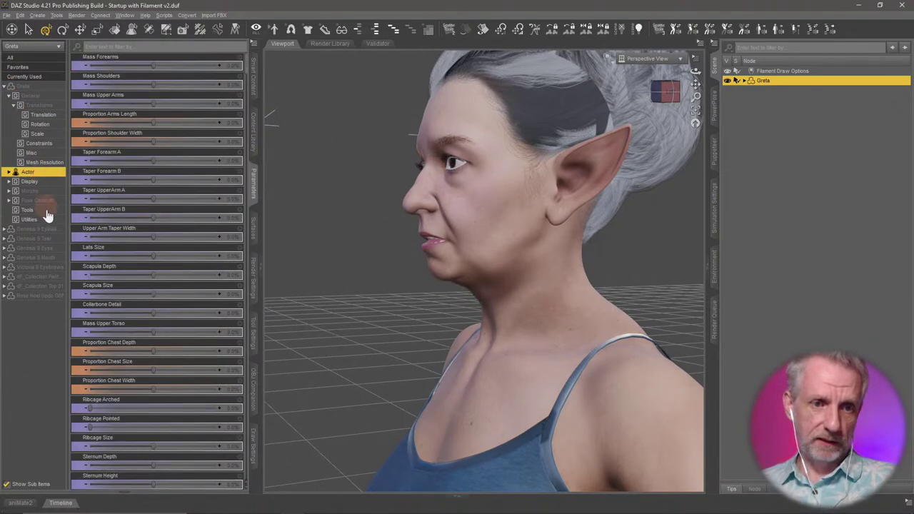
click(32, 181)
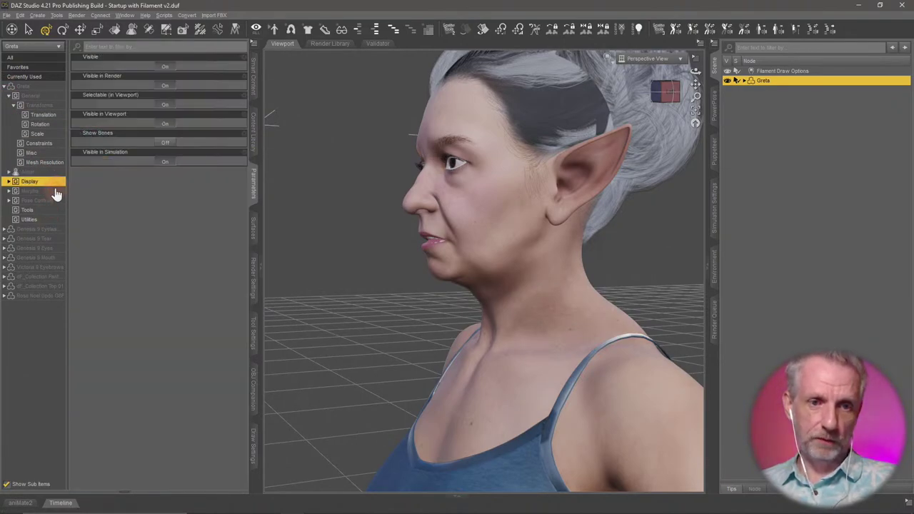
click(55, 190)
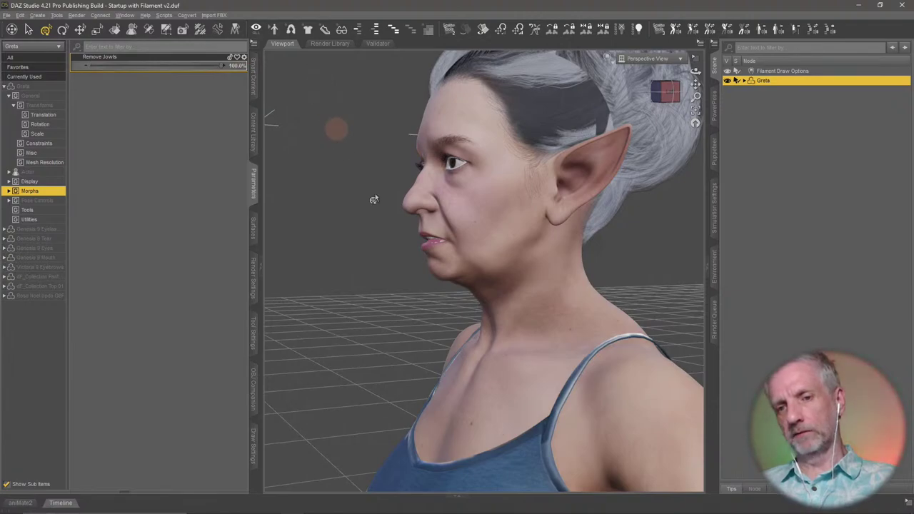
mouse_move(429, 349)
middle_down()
mouse_move(457, 348)
mouse_move(430, 344)
middle_up()
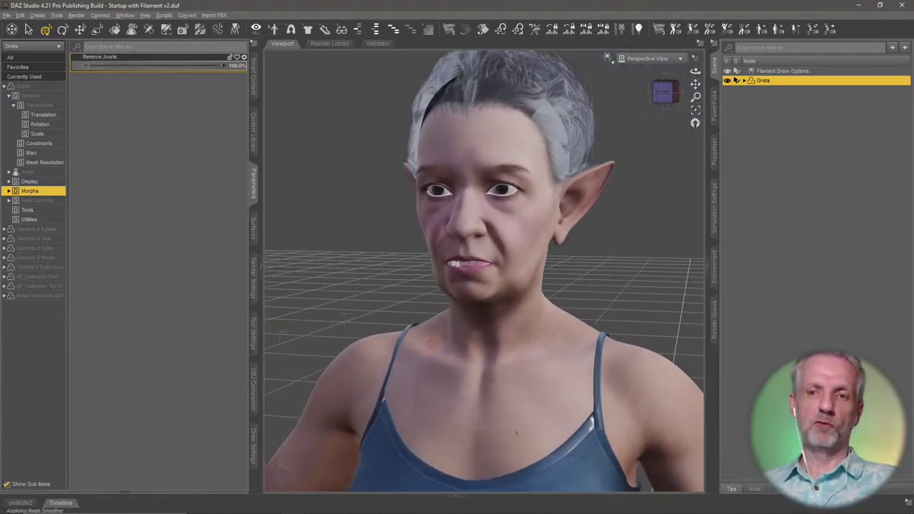
scroll(429, 343, down, 5)
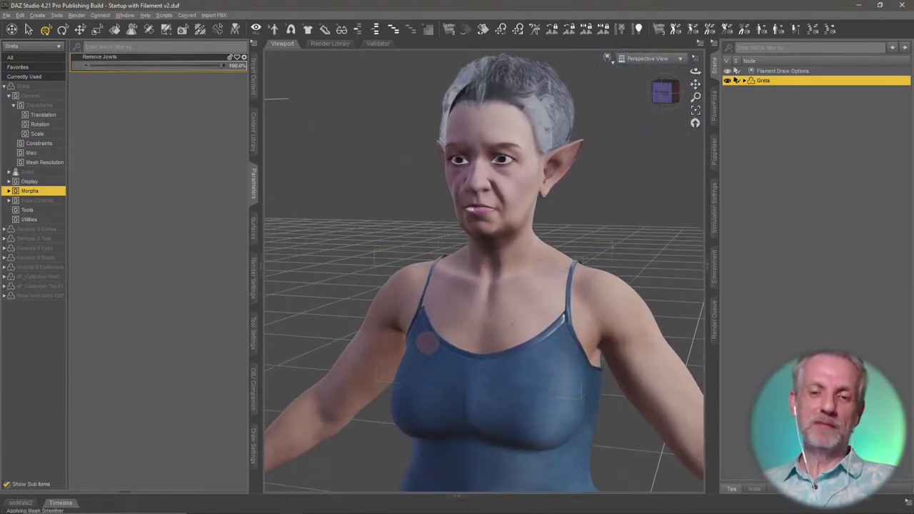
- Apply the CC Makeups 00 Apply First preset from the CCMakeupsAndLiverspots Genesis 9 materials to Greta
alt+drag(426, 344, 426, 347)
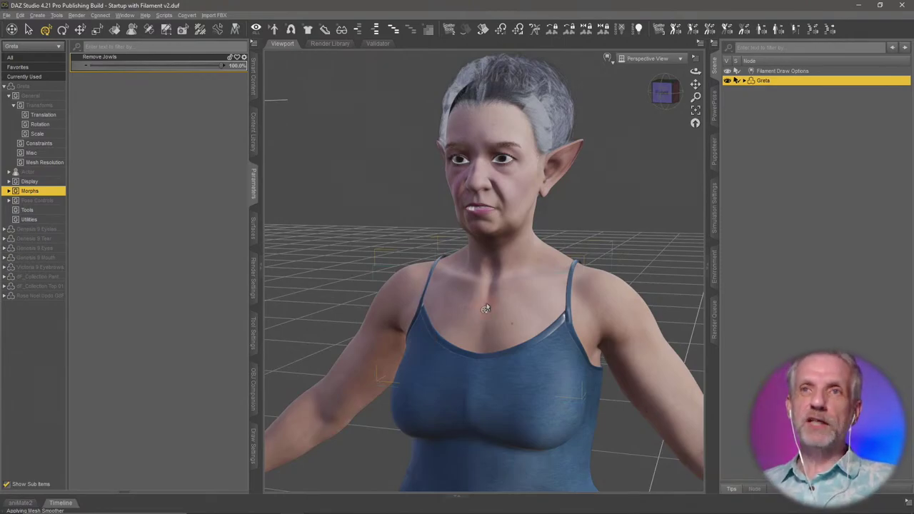
scroll(486, 308, up, 3)
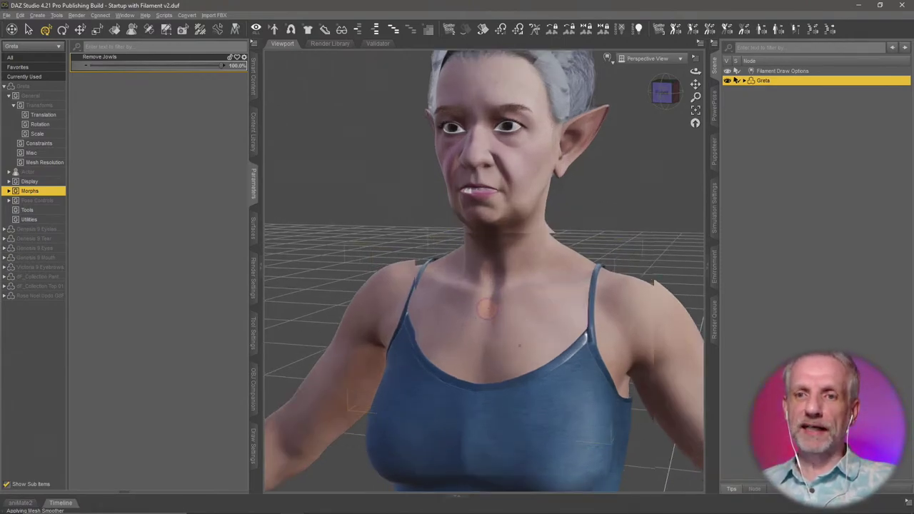
middle_drag(486, 309, 454, 399)
scroll(485, 306, up, 2)
middle_drag(471, 261, 475, 299)
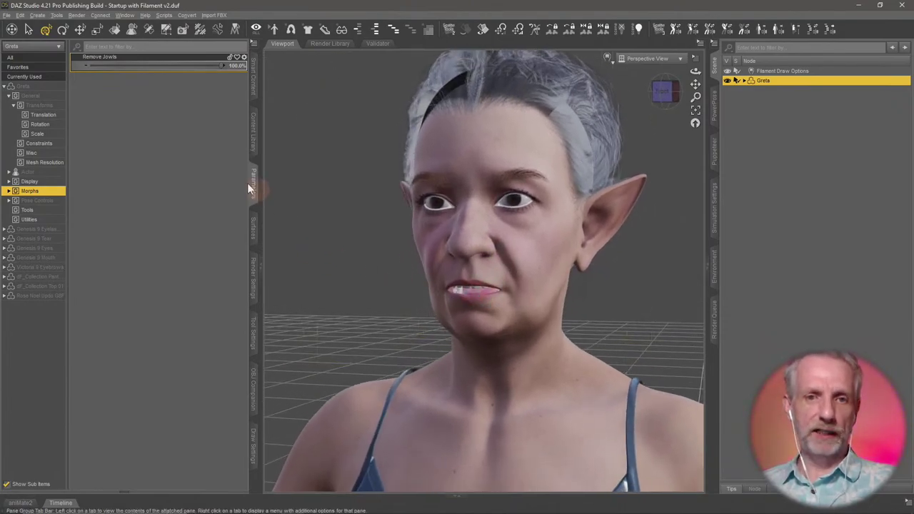
click(253, 139)
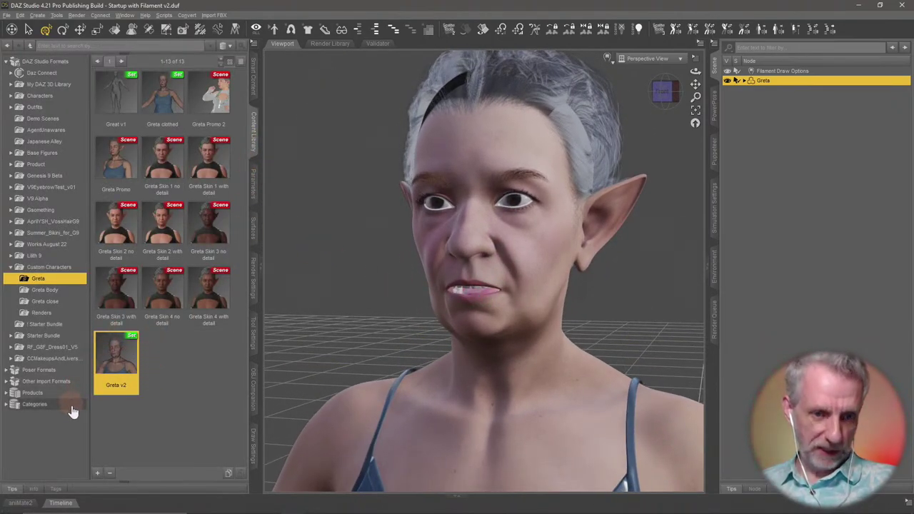
double_click(68, 358)
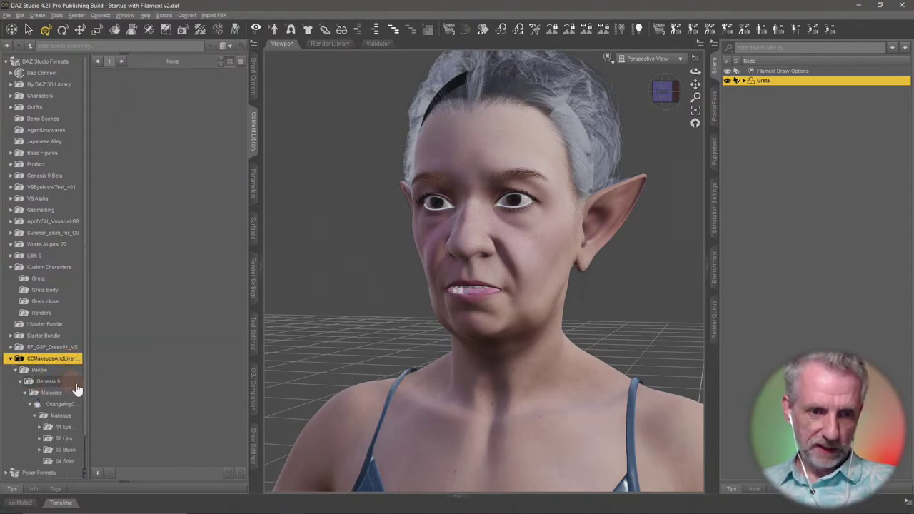
click(64, 404)
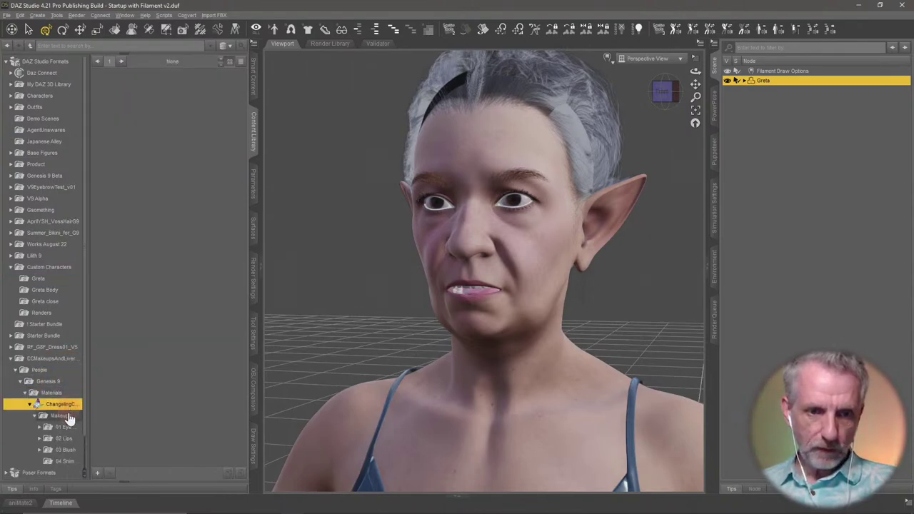
click(60, 415)
click(65, 427)
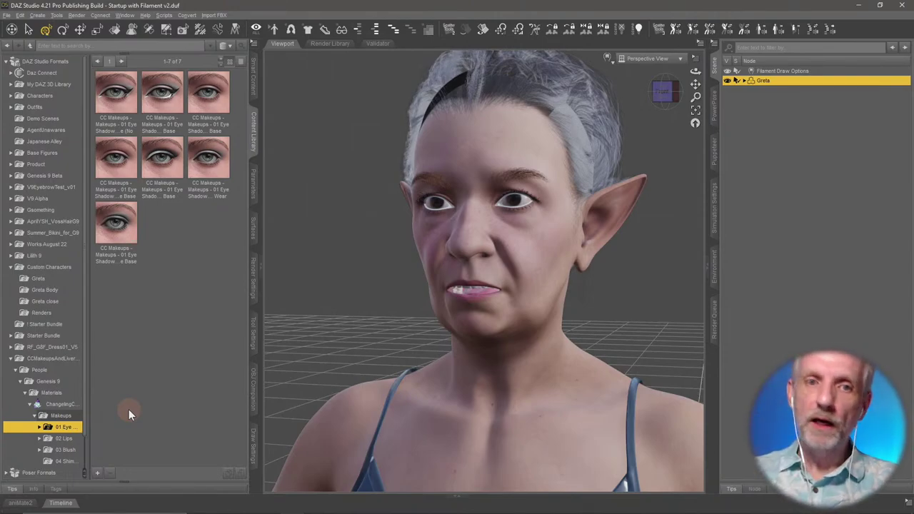
click(60, 415)
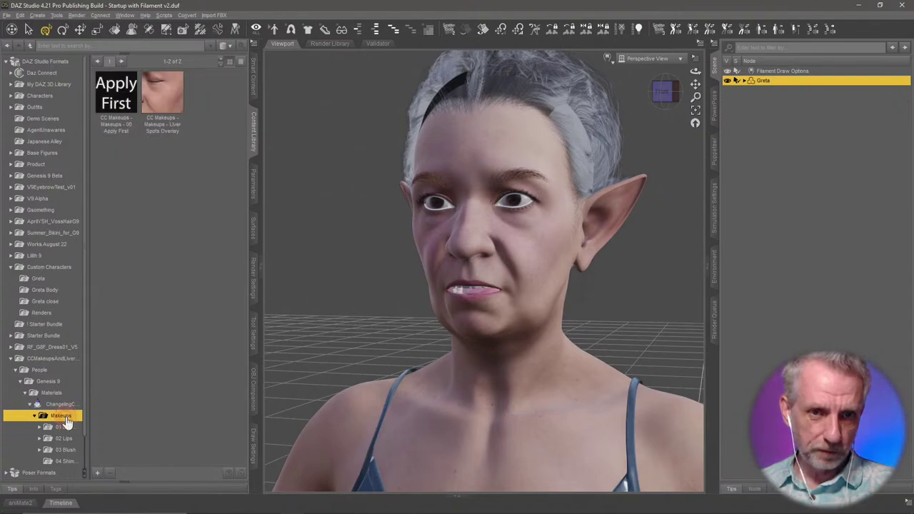
double_click(126, 98)
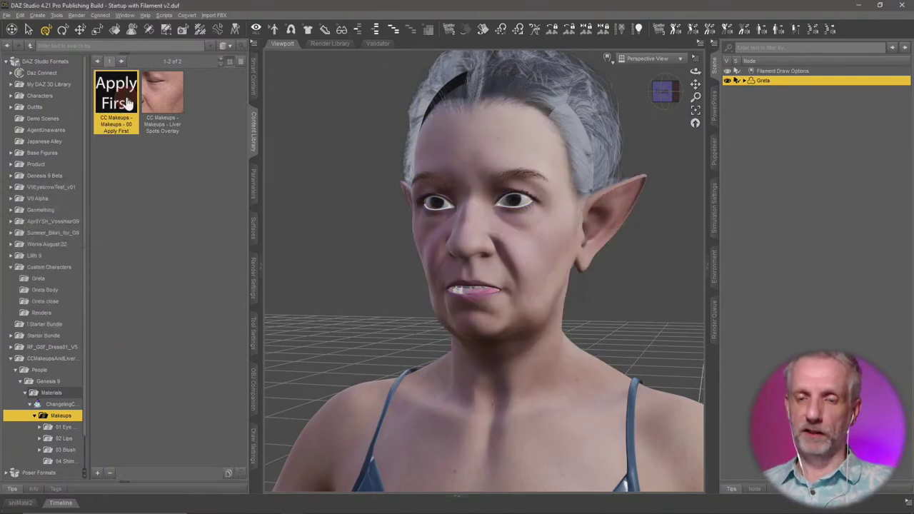
- Review the surface properties of Greta's skin, including its Detail group
click(254, 227)
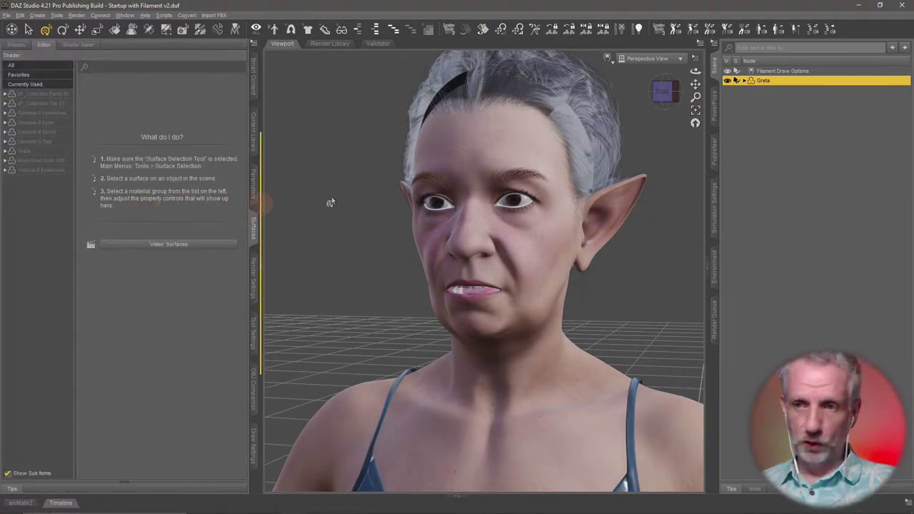
click(56, 153)
click(52, 172)
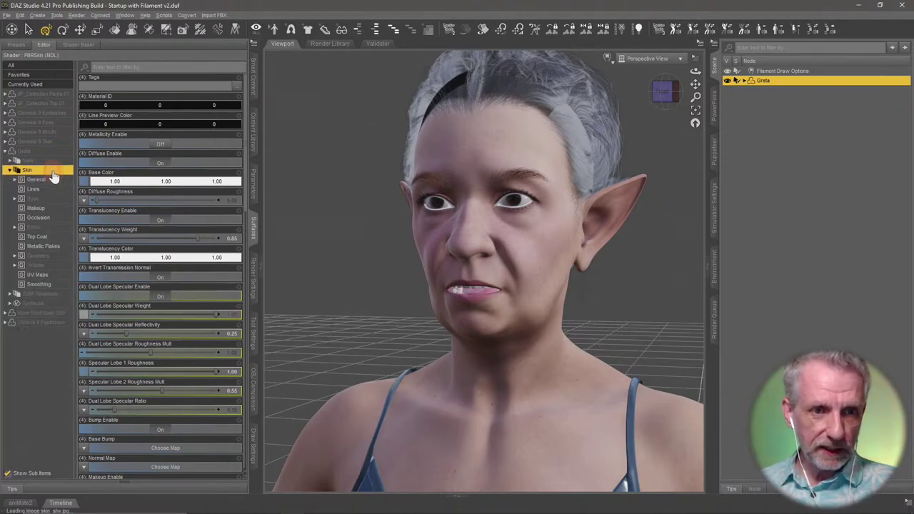
click(47, 227)
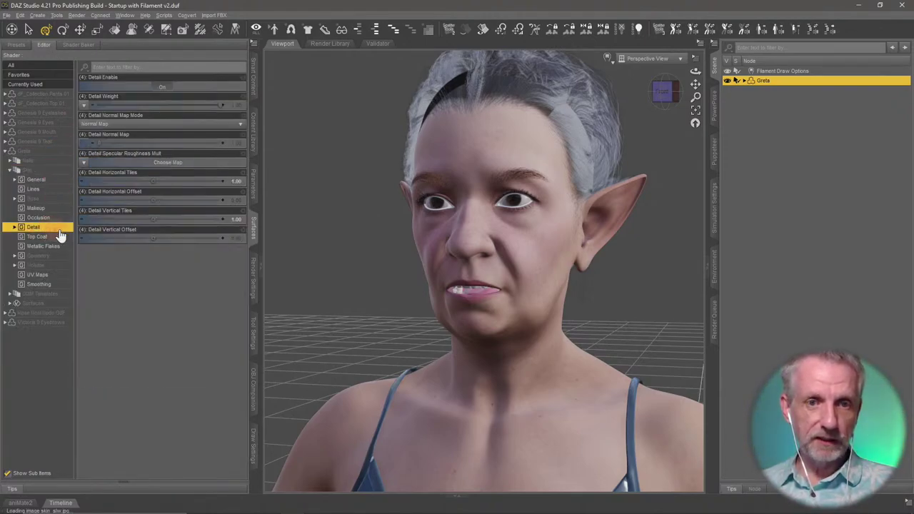
- Apply the CC Makeups Liver Spots Overlay preset from the content library to Greta
click(255, 138)
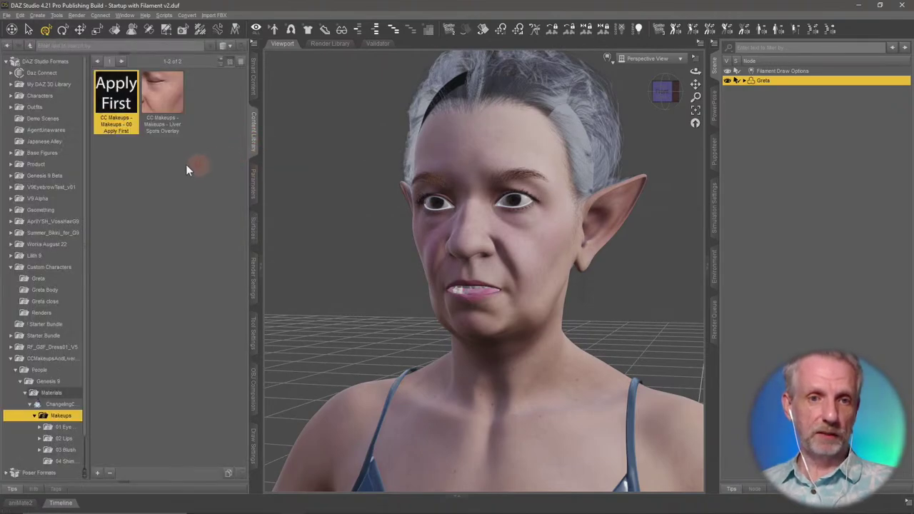
click(177, 101)
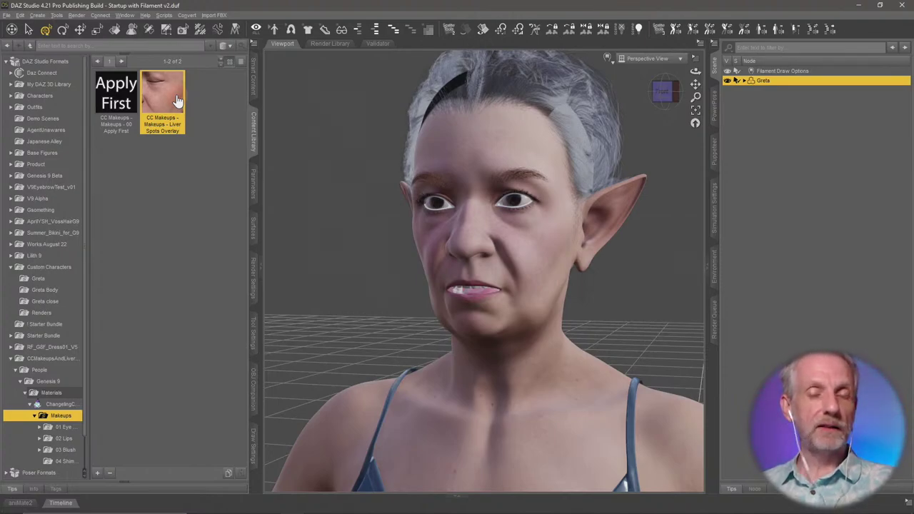
double_click(177, 101)
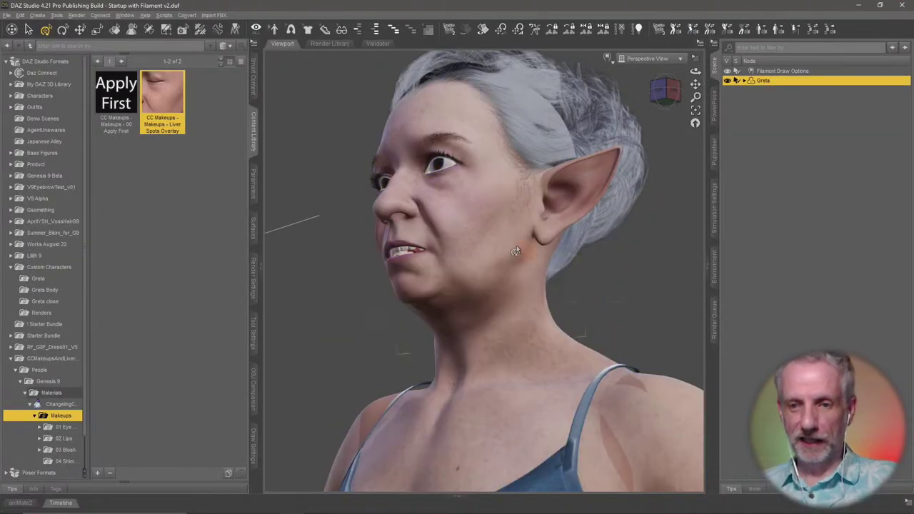
- Examine the skin of Greta's face, neck and chest up close from the side and front for the liver spots
middle_drag(516, 245, 596, 259)
scroll(510, 244, up, 5)
scroll(509, 243, down, 2)
drag(509, 246, 508, 242)
mouse_move(507, 242)
middle_down()
mouse_move(521, 241)
mouse_move(514, 249)
middle_up()
scroll(516, 249, down, 4)
mouse_move(514, 251)
mouse_down()
mouse_move(527, 247)
mouse_move(512, 246)
mouse_up()
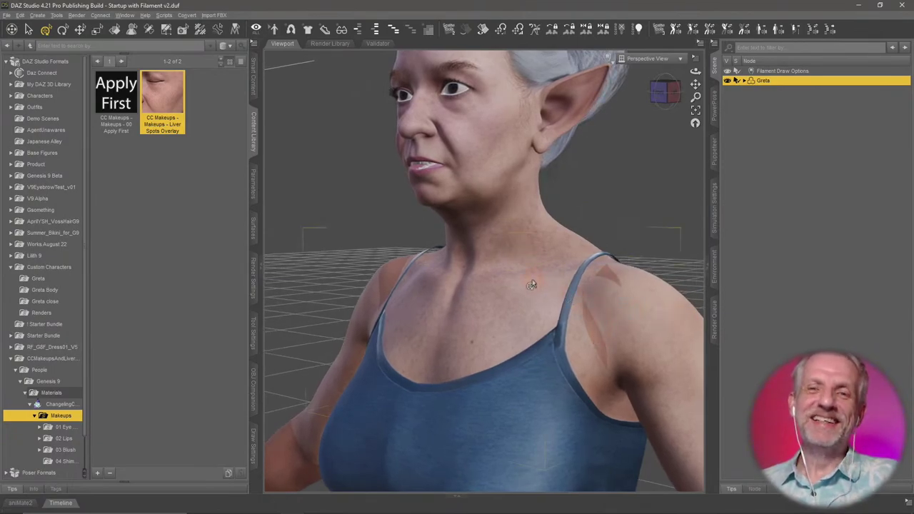
middle_drag(530, 257, 516, 318)
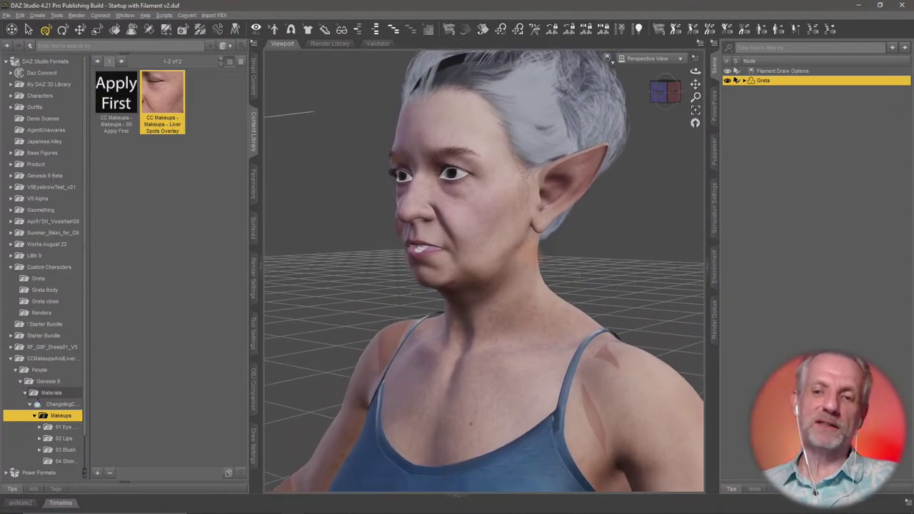
scroll(534, 282, down, 1)
scroll(534, 282, up, 2)
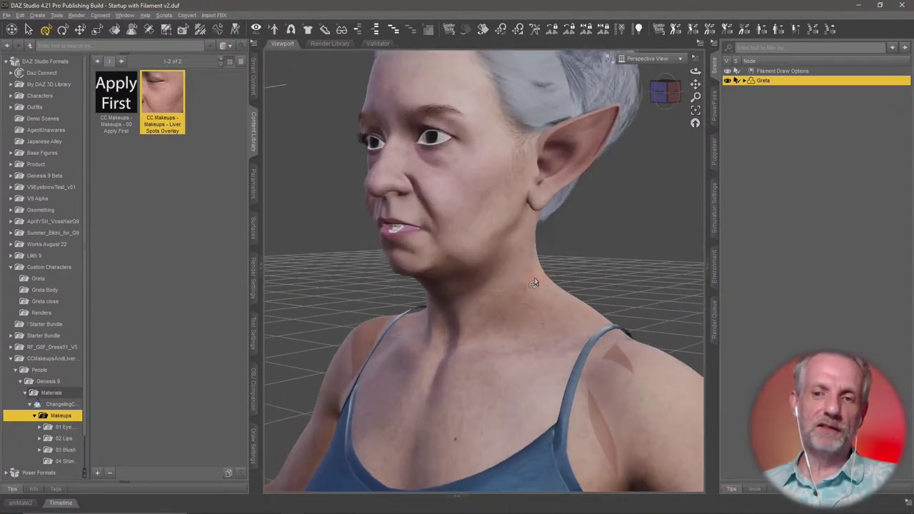
scroll(534, 281, up, 2)
mouse_move(533, 281)
middle_down()
mouse_move(544, 381)
mouse_move(548, 275)
middle_up()
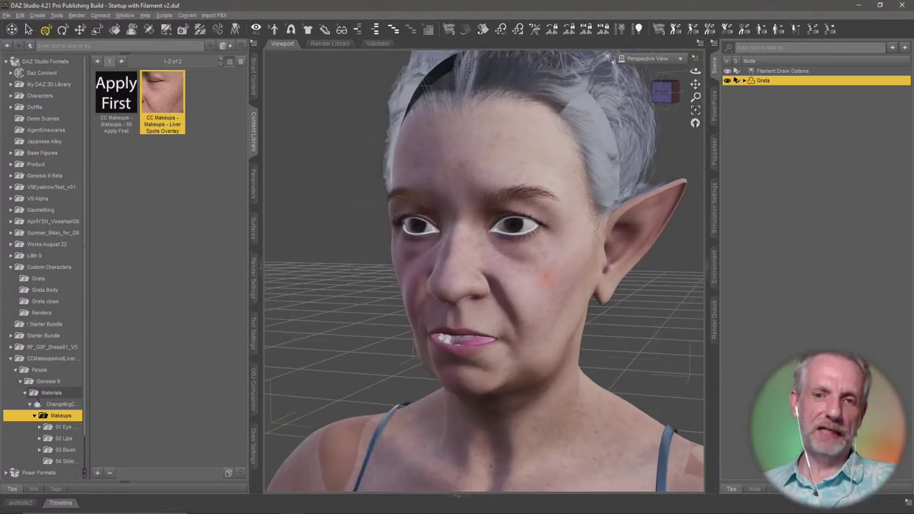
drag(446, 284, 428, 285)
- Switch Detail Enable off and back on for Greta's skin surfaces
click(254, 227)
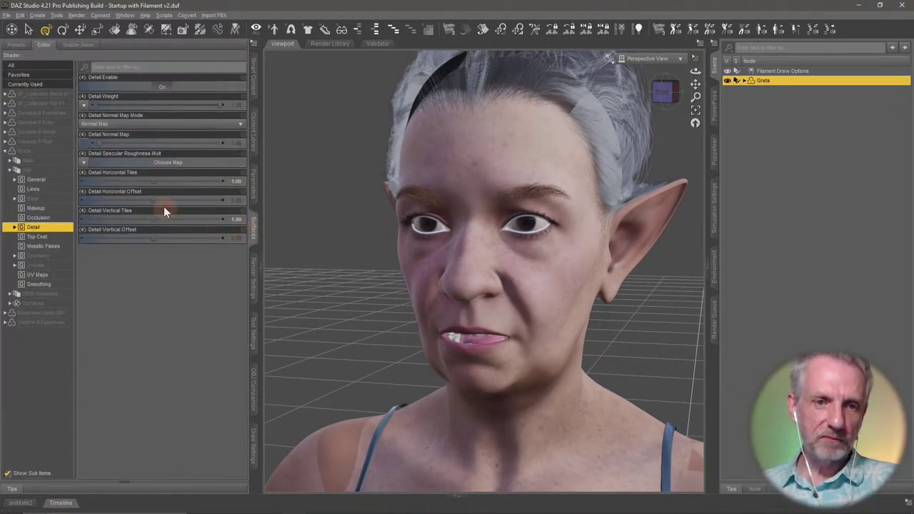
click(164, 88)
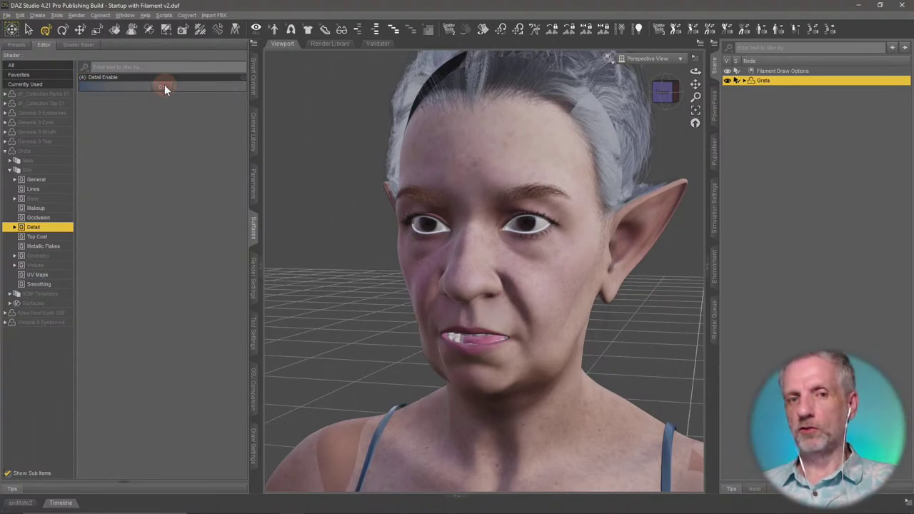
click(164, 88)
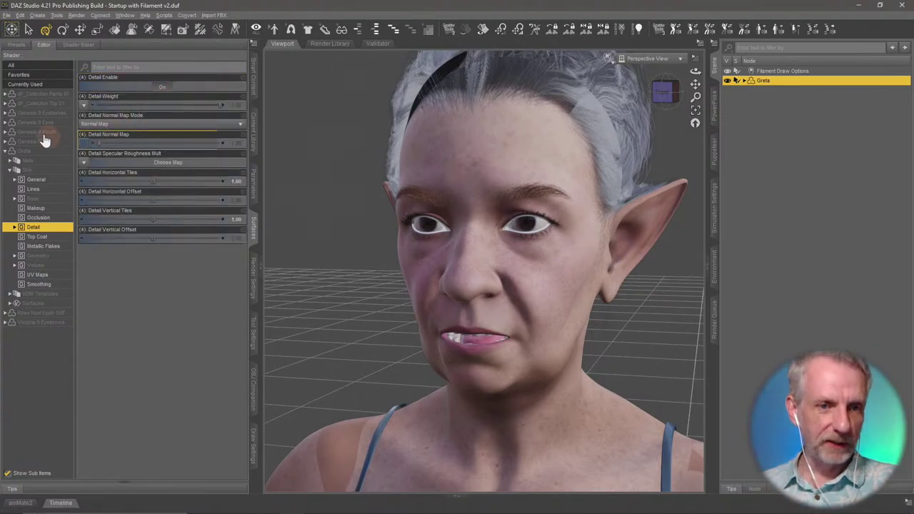
- Check the Makeup Base Color map assigned to Greta's skin and turn Makeup Enable off
click(59, 209)
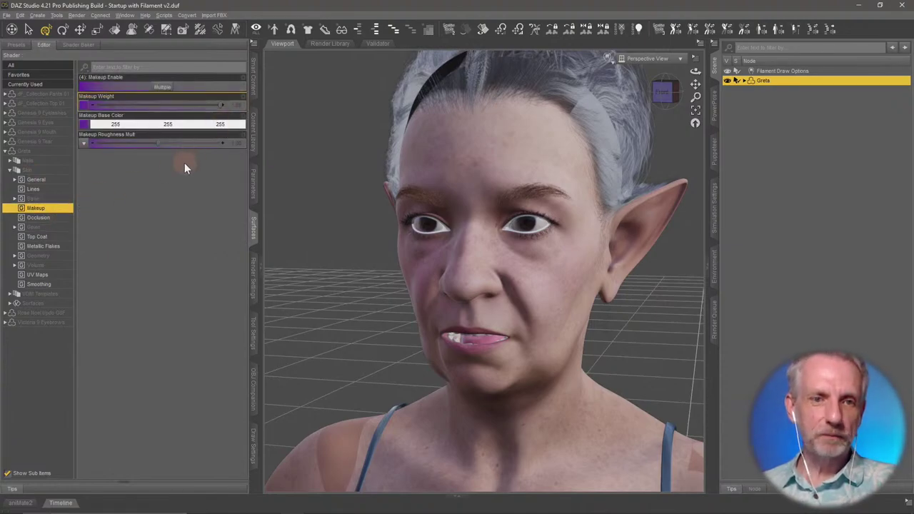
mouse_move(85, 110)
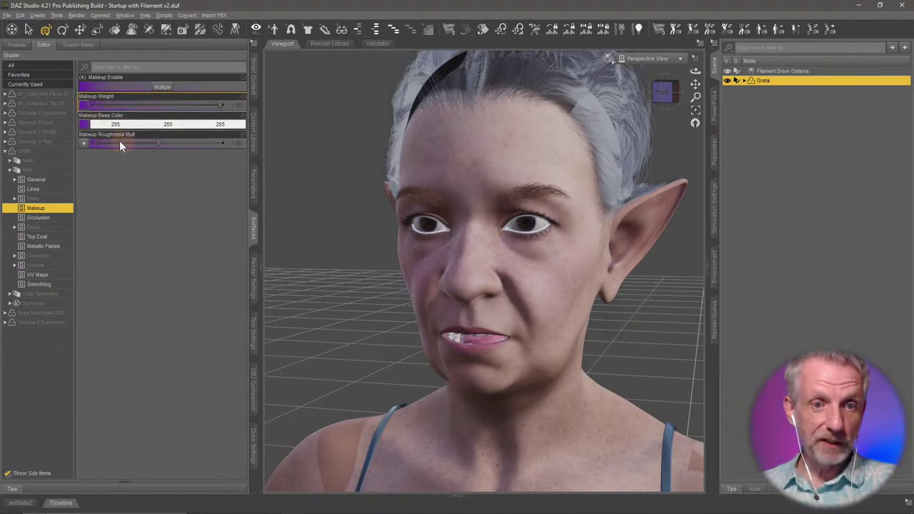
mouse_move(86, 126)
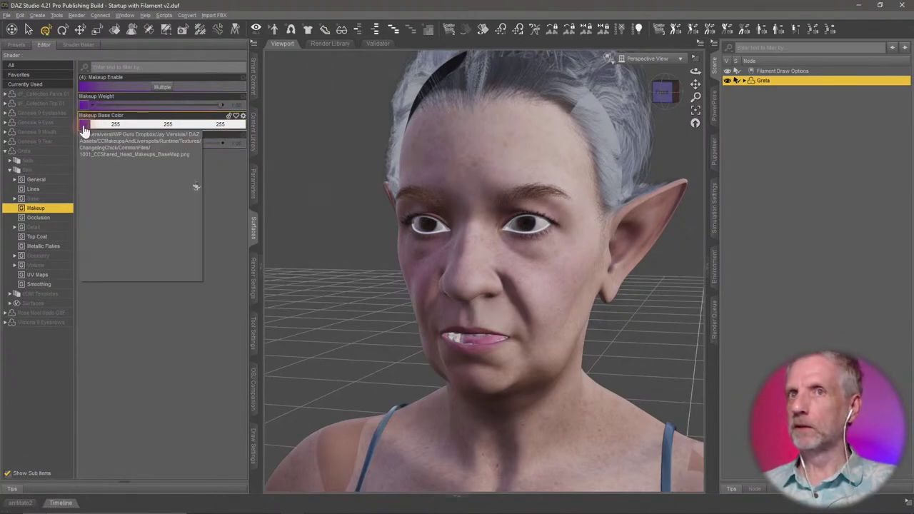
click(191, 189)
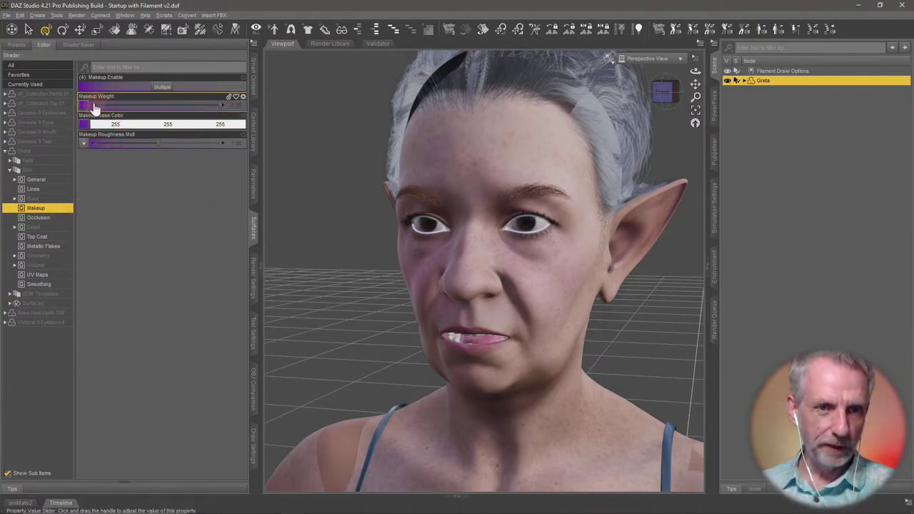
click(161, 88)
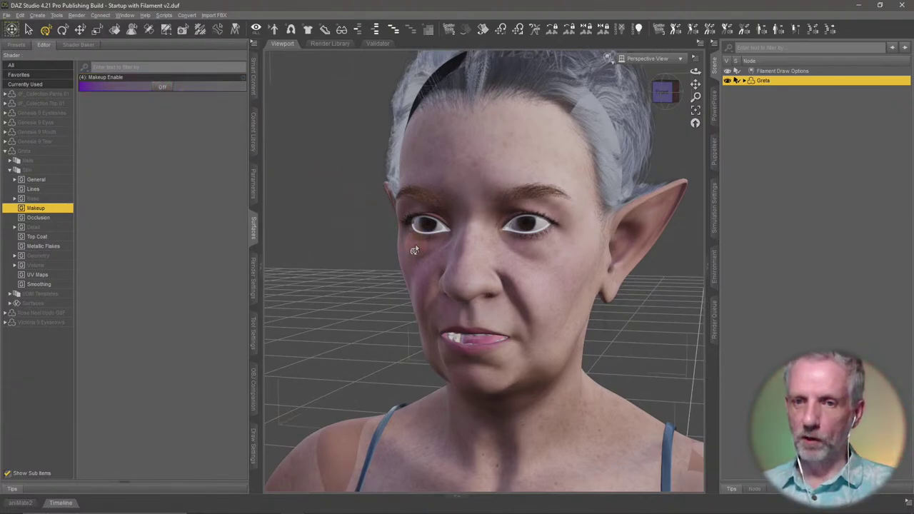
- Examine Greta's face and neck skin from several angles and distances with the makeup layer off
mouse_move(414, 252)
ctrl+alt+mouse_down()
mouse_move(397, 248)
mouse_move(464, 254)
mouse_move(409, 261)
ctrl+alt+mouse_up()
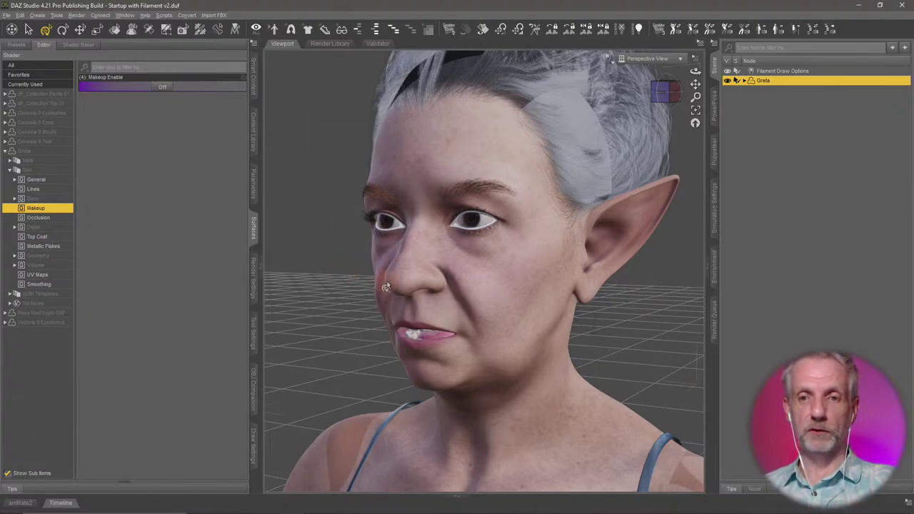
scroll(386, 281, down, 4)
scroll(387, 280, up, 5)
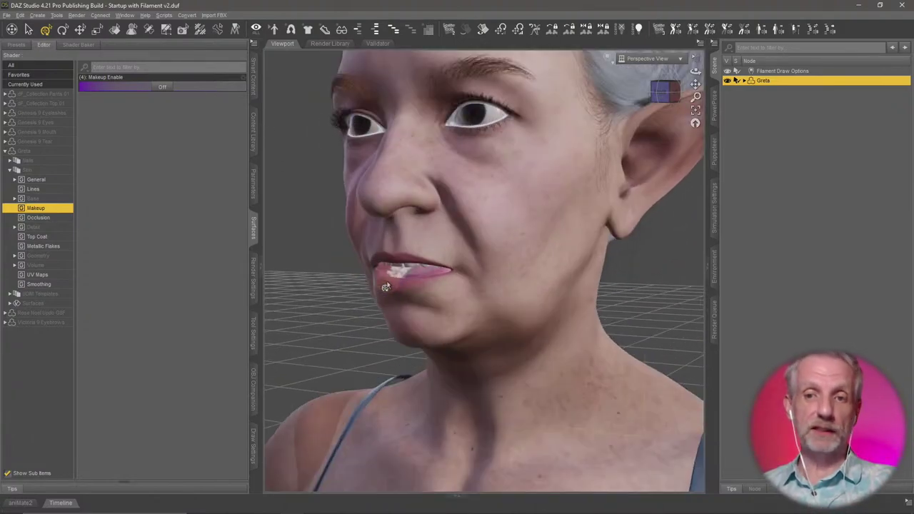
mouse_move(385, 281)
ctrl+alt+mouse_down()
mouse_move(421, 284)
mouse_move(384, 288)
ctrl+alt+mouse_up()
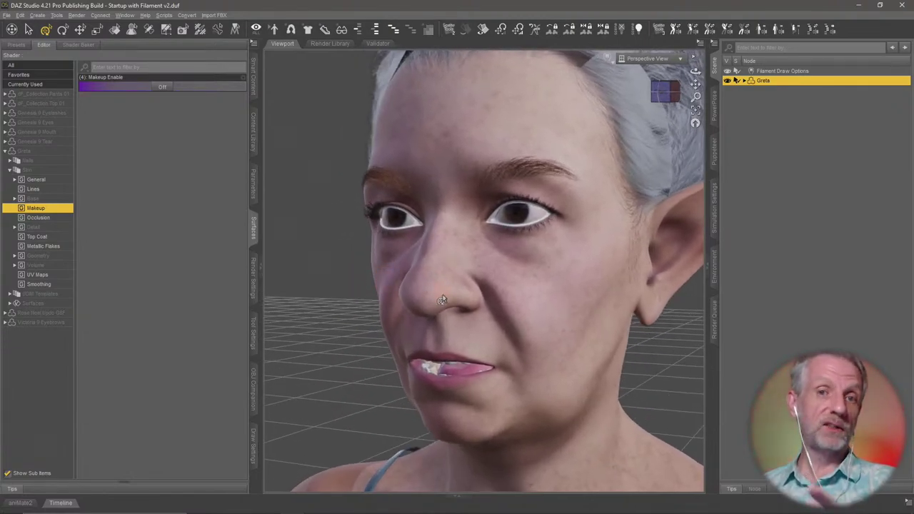
scroll(441, 300, down, 2)
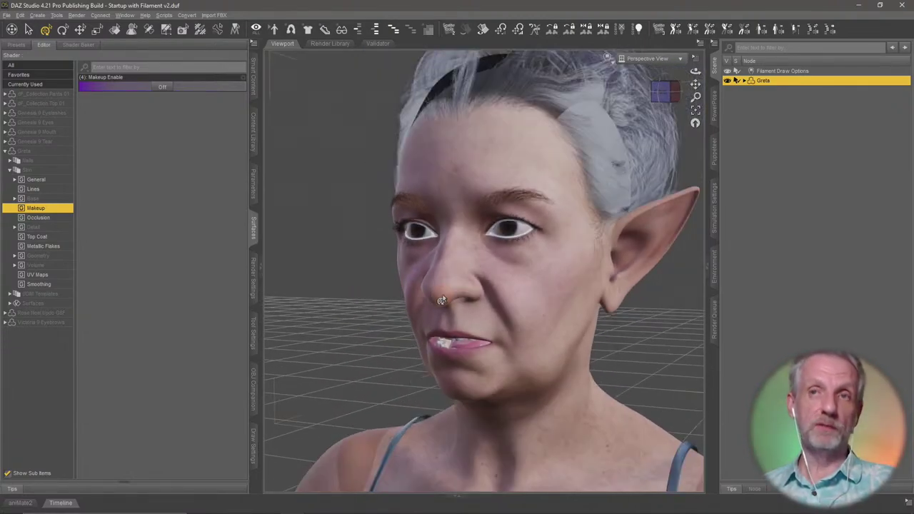
ctrl+alt+right_drag(471, 307, 446, 289)
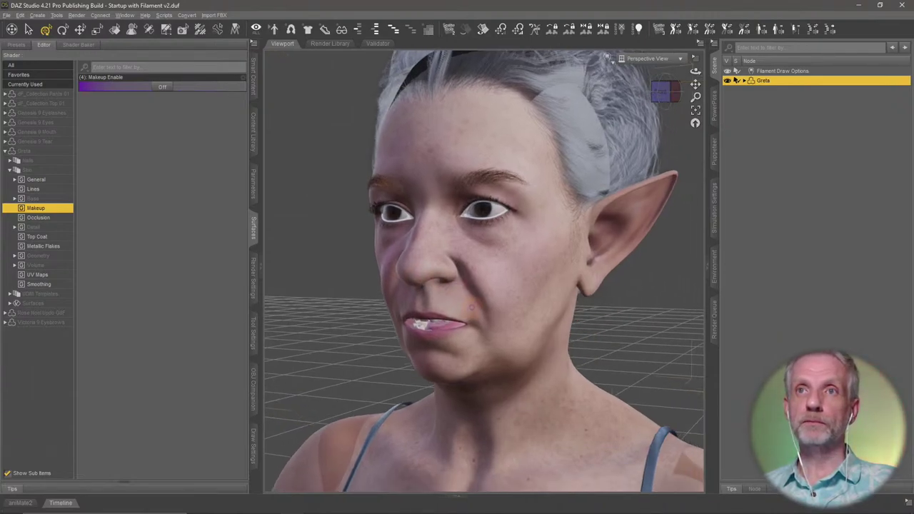
- Clear Greta out of the scene and return to the content library
key(ctrl+z)
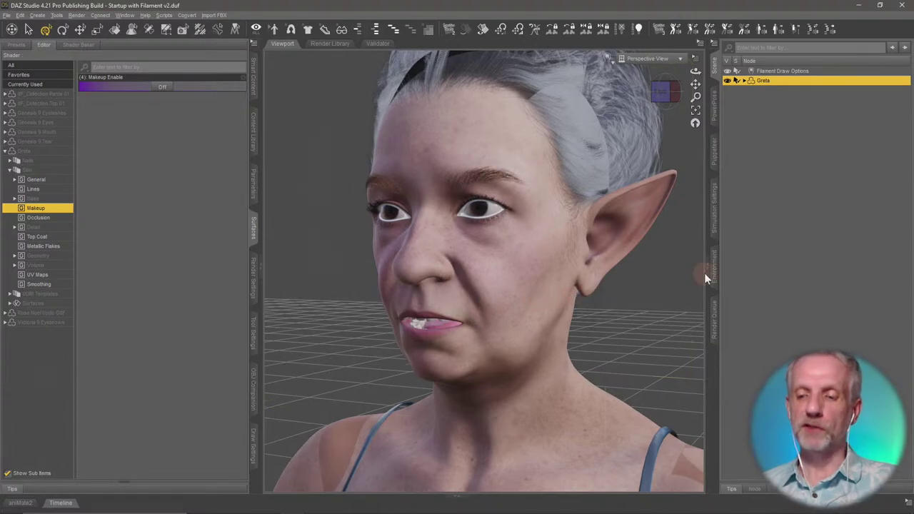
key(ctrl+z)
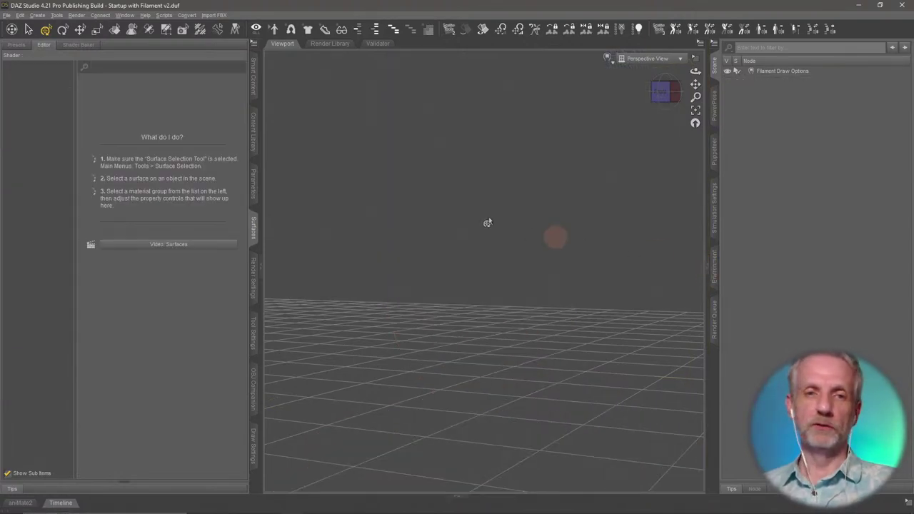
click(255, 86)
click(255, 132)
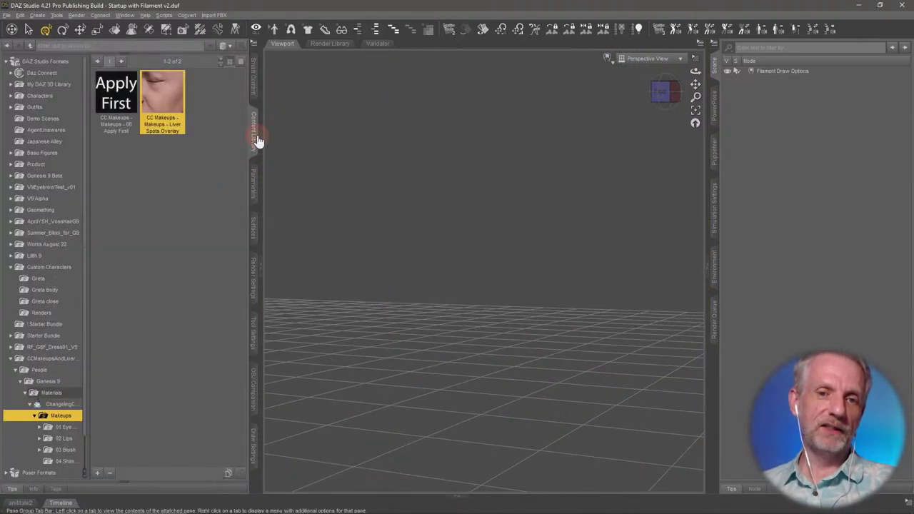
- Load the Greta v2 preset from the Greta folder under Custom Characters and frame her head and shoulders
click(63, 279)
double_click(120, 358)
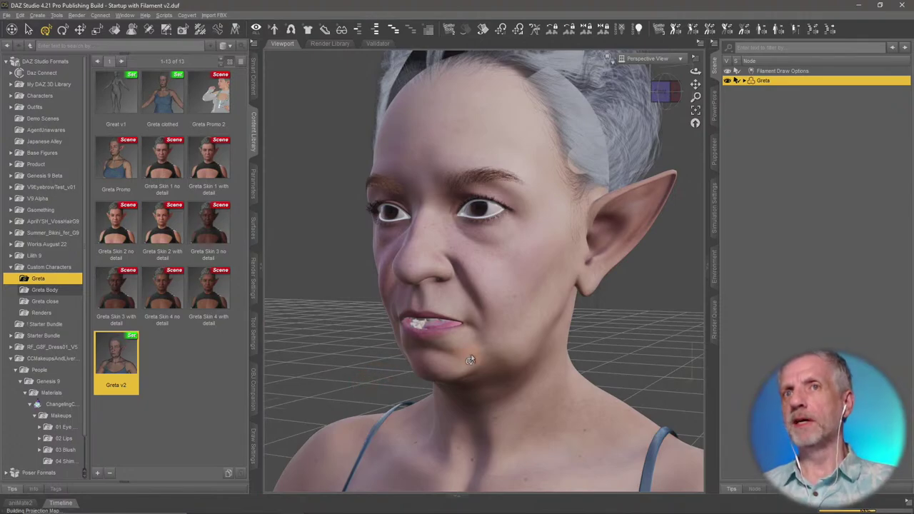
scroll(471, 357, down, 2)
alt+drag(470, 359, 465, 356)
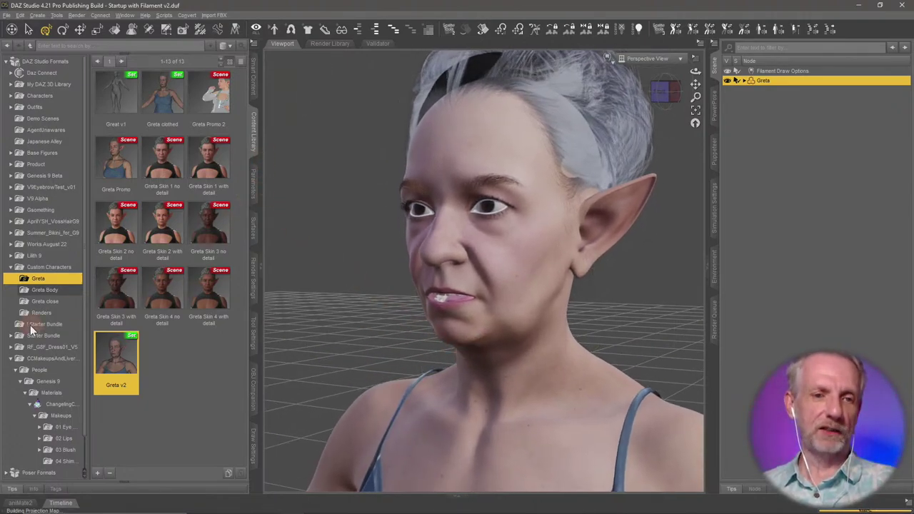
- Show the Genesis 9 Makeups folder containing the Apply First and Liver Spots Overlay presets
scroll(65, 445, down, 1)
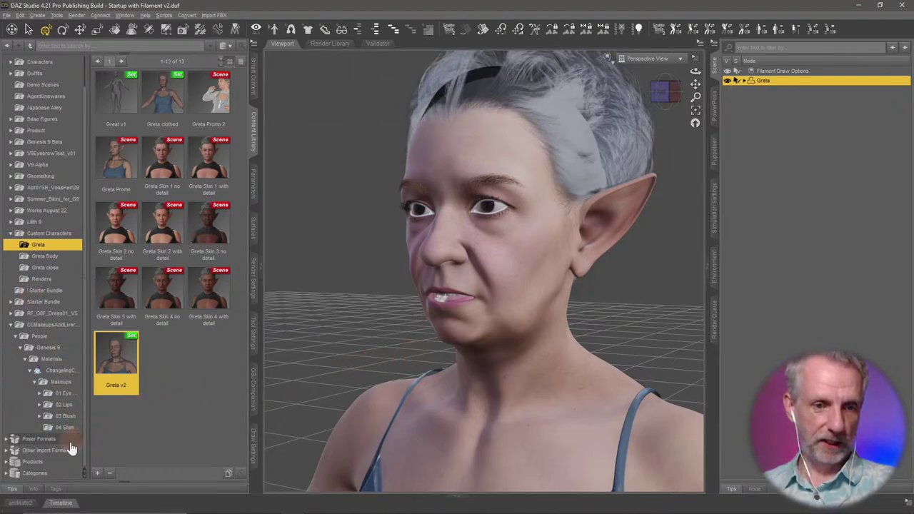
click(66, 382)
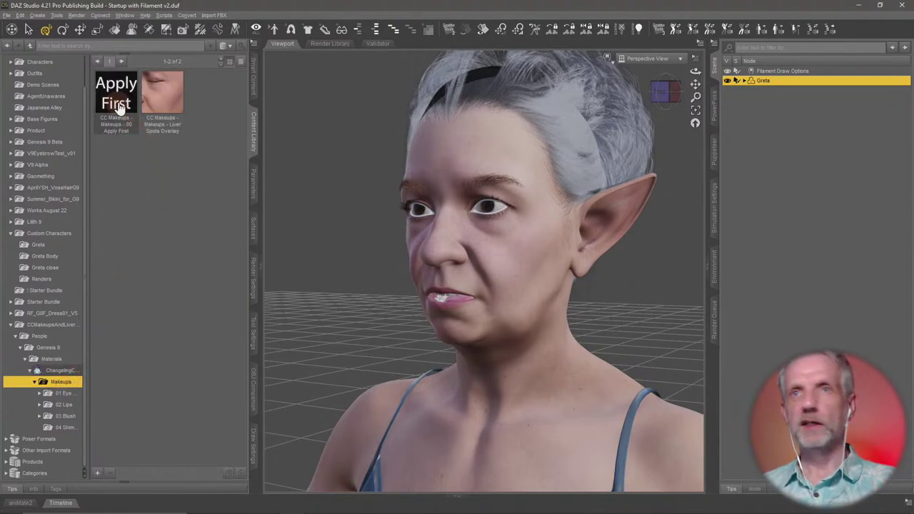
mouse_move(122, 105)
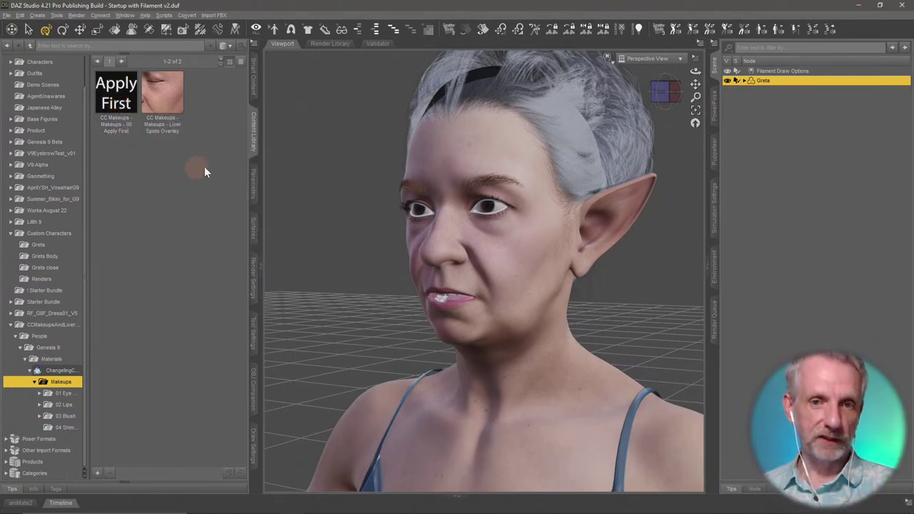
- Check the Makeup properties of Greta's Arms surface in the surface editor
click(254, 228)
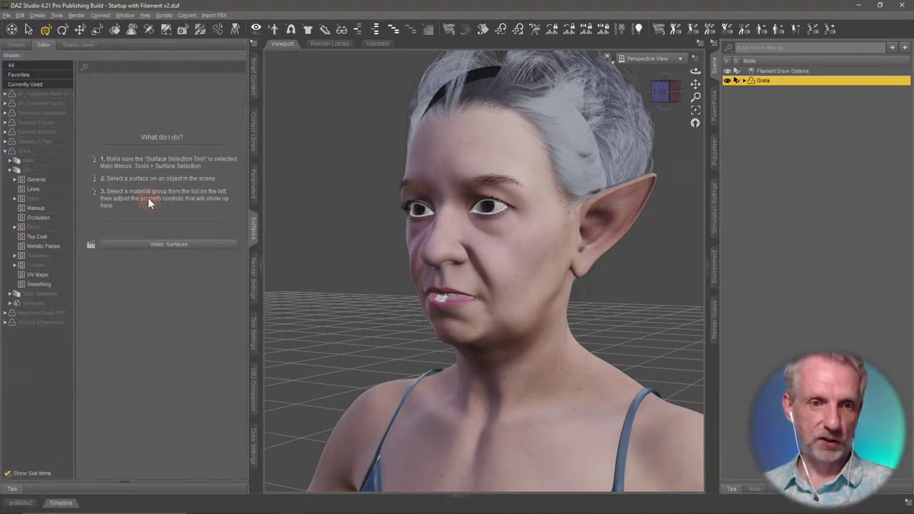
click(14, 171)
click(13, 172)
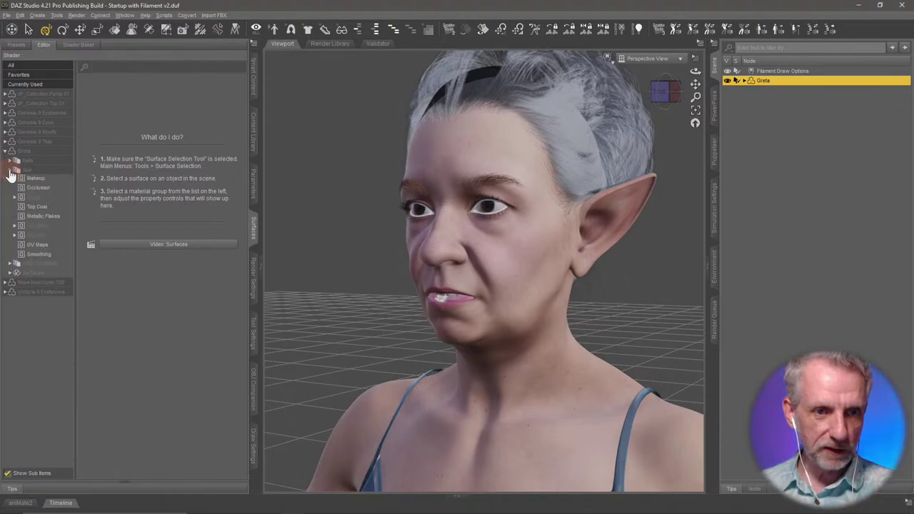
click(11, 172)
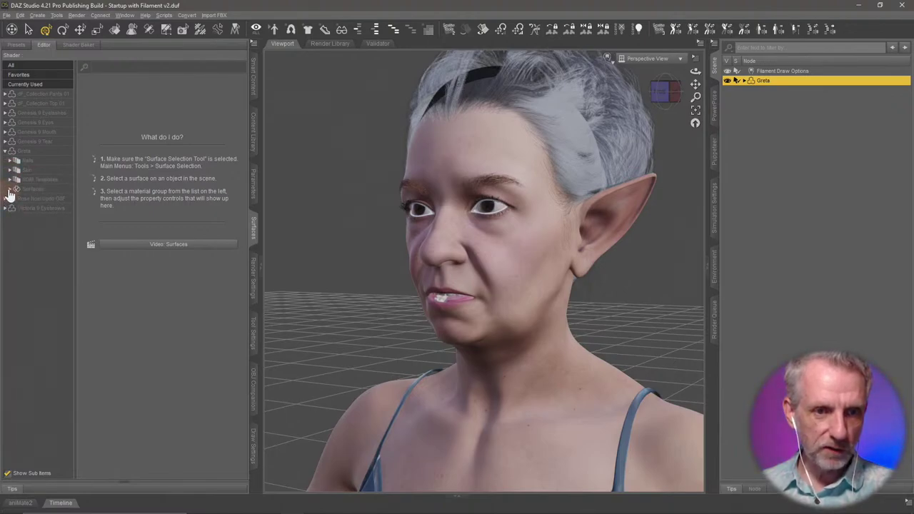
click(10, 189)
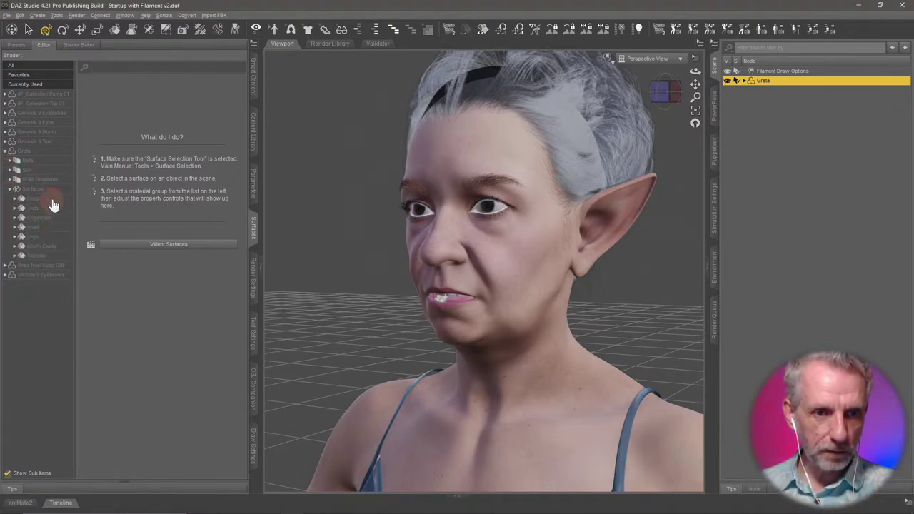
click(14, 200)
click(14, 200)
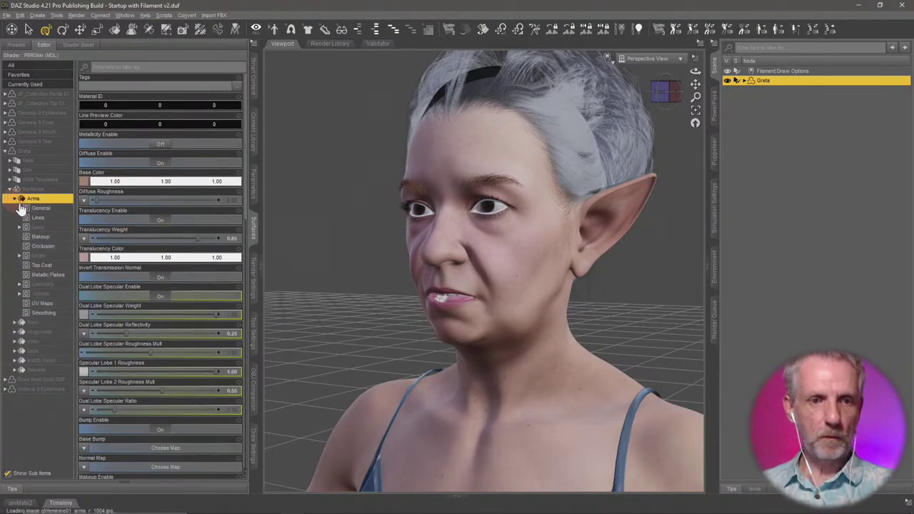
click(40, 236)
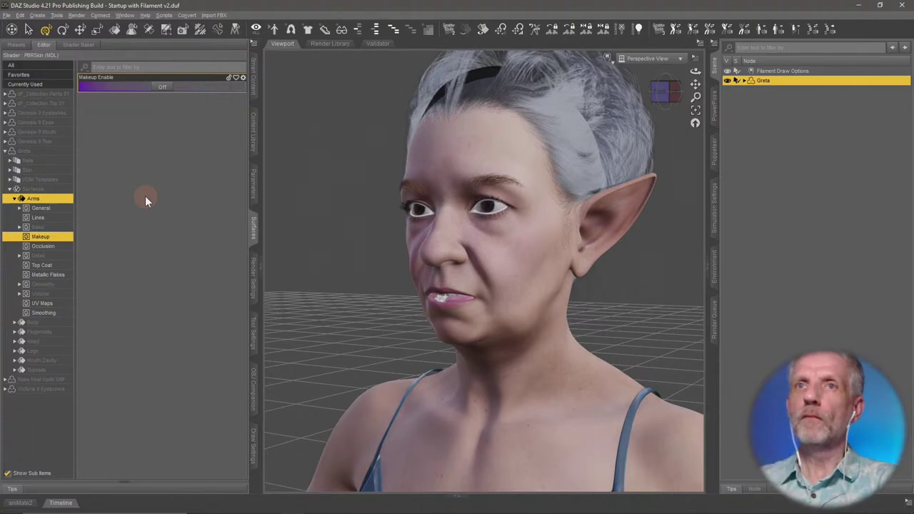
- Apply the CC Makeups 00 Apply First preset to Greta
click(252, 128)
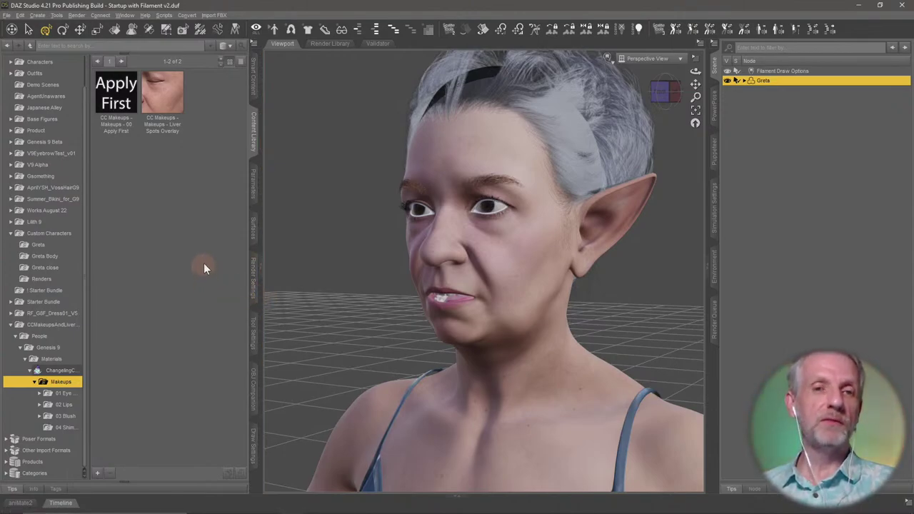
double_click(130, 105)
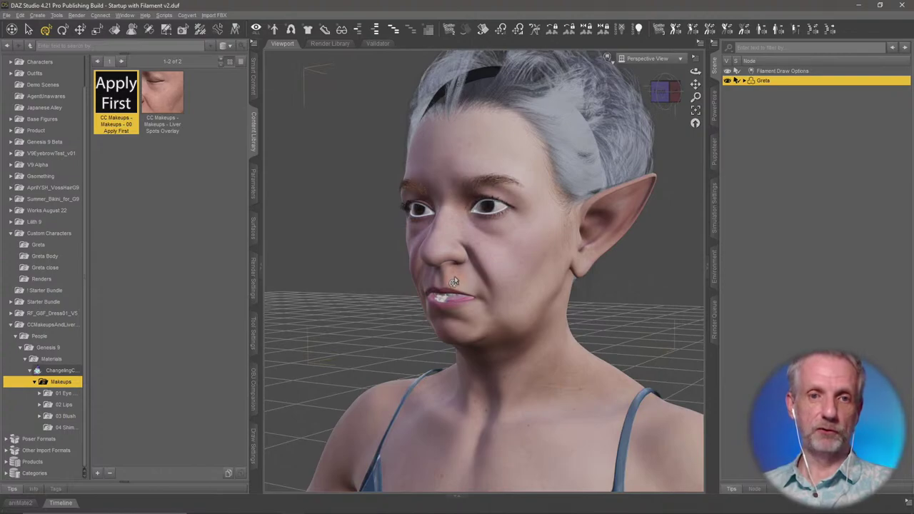
mouse_move(180, 99)
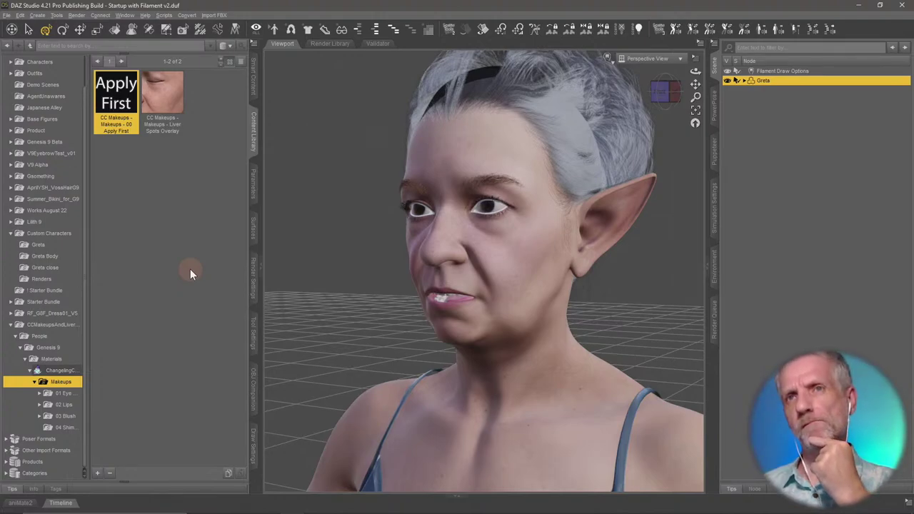
- Check the UV Set options available for Greta's Arms surface without changing the set
click(254, 229)
click(45, 303)
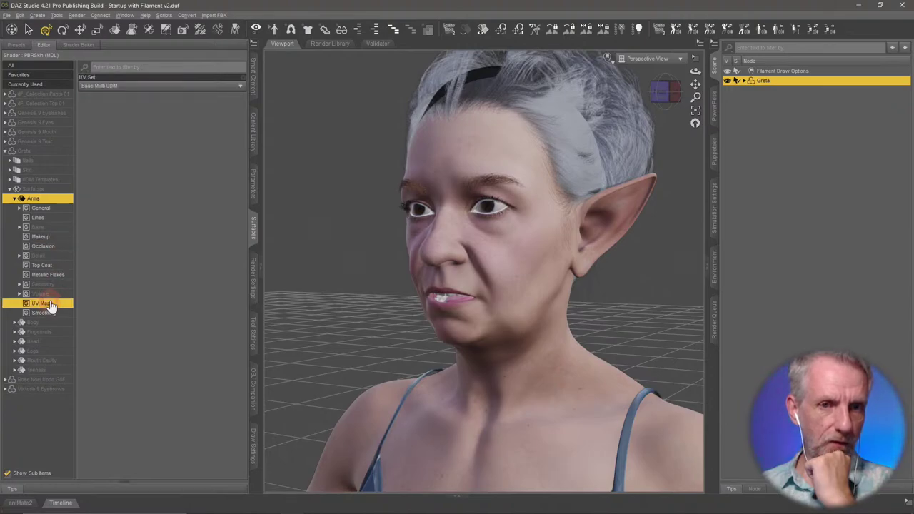
click(171, 88)
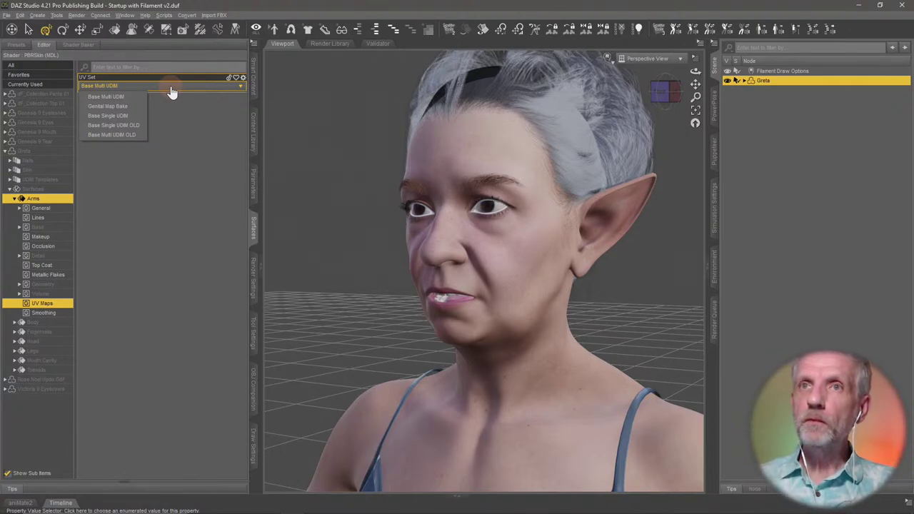
click(192, 134)
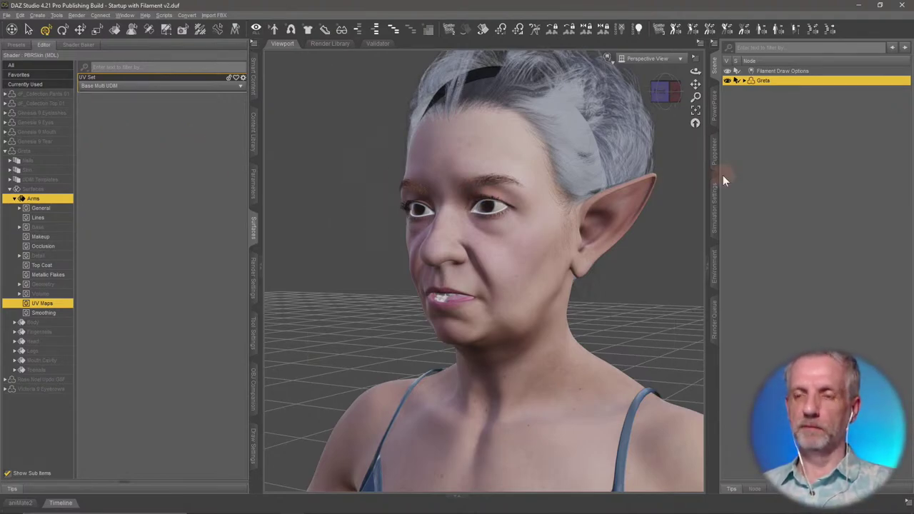
- Delete Greta from the scene and load the Genesis 9 figure from the Genesis 9 Starter Essentials product
key(Delete)
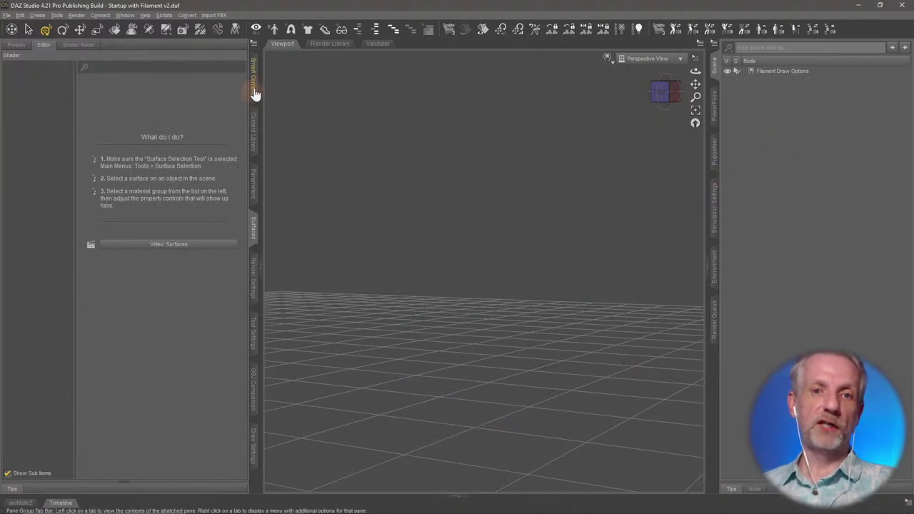
click(254, 89)
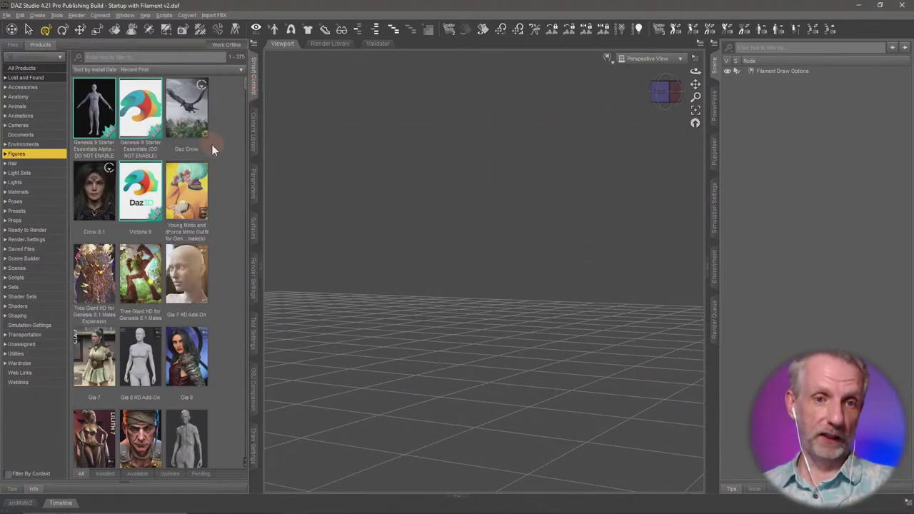
click(102, 110)
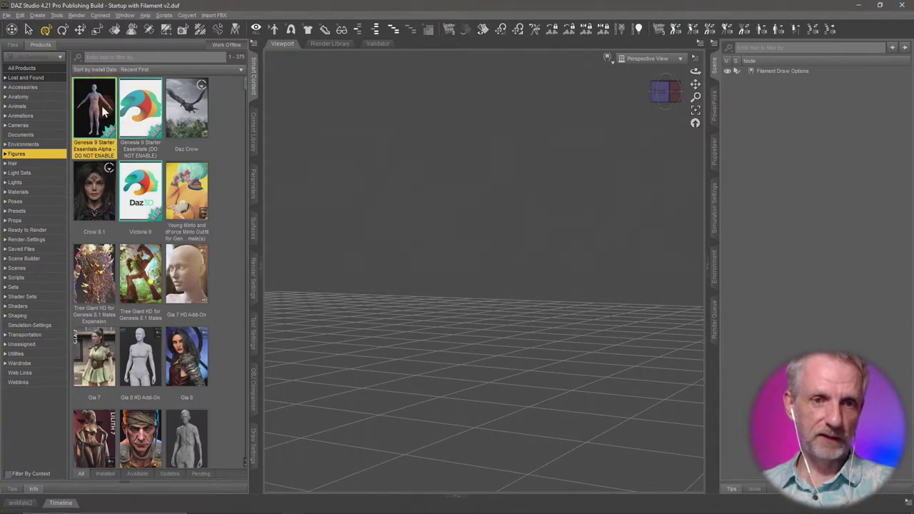
click(150, 108)
double_click(152, 109)
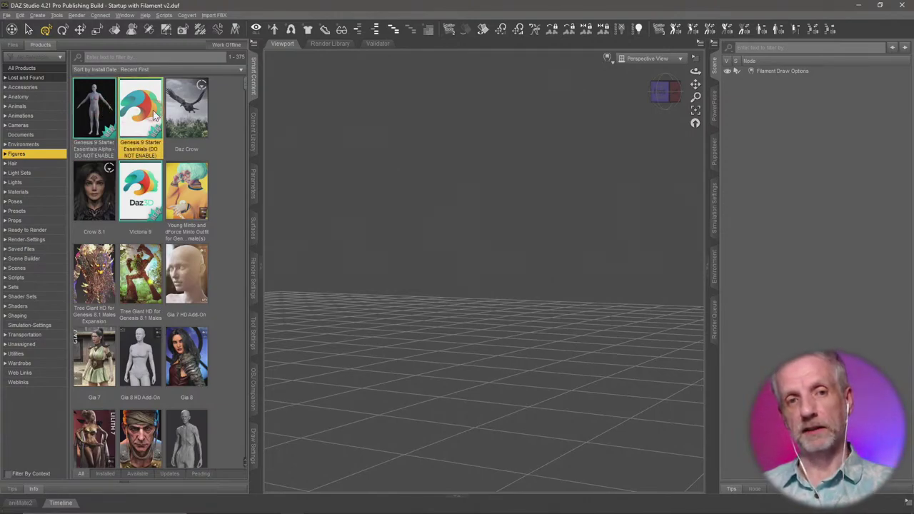
click(41, 152)
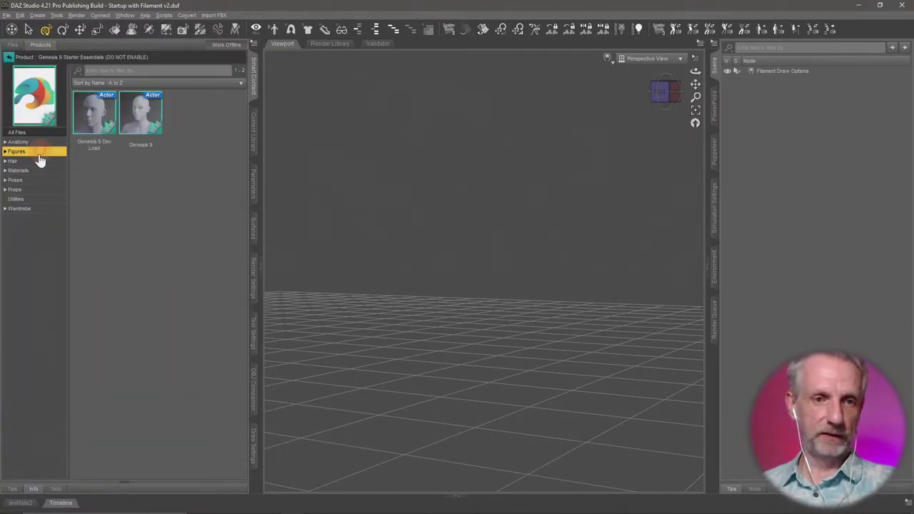
double_click(143, 114)
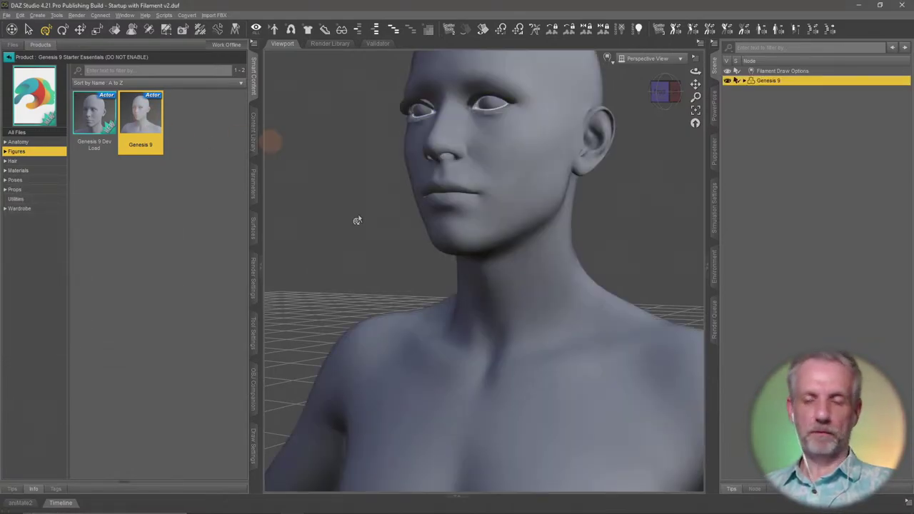
- Examine the default Genesis 9 body shape from several distances and from the front
scroll(459, 347, down, 5)
scroll(458, 349, down, 5)
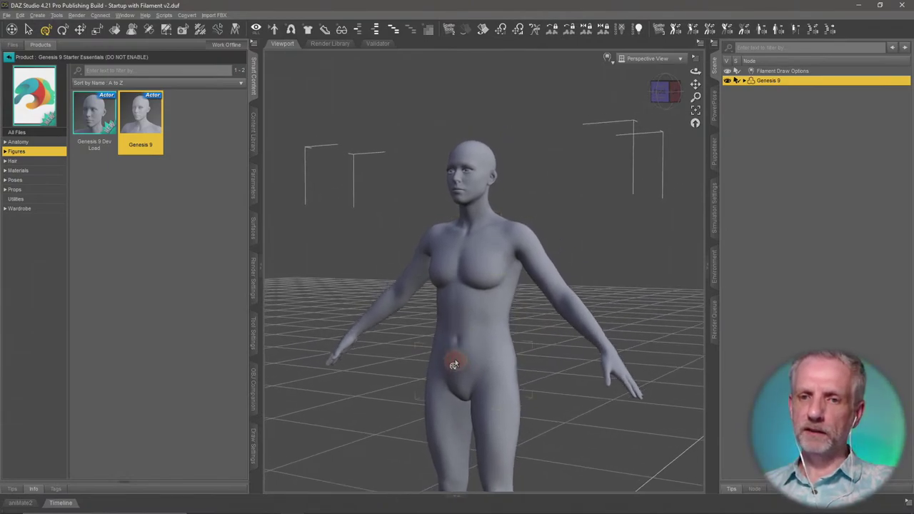
scroll(450, 364, up, 5)
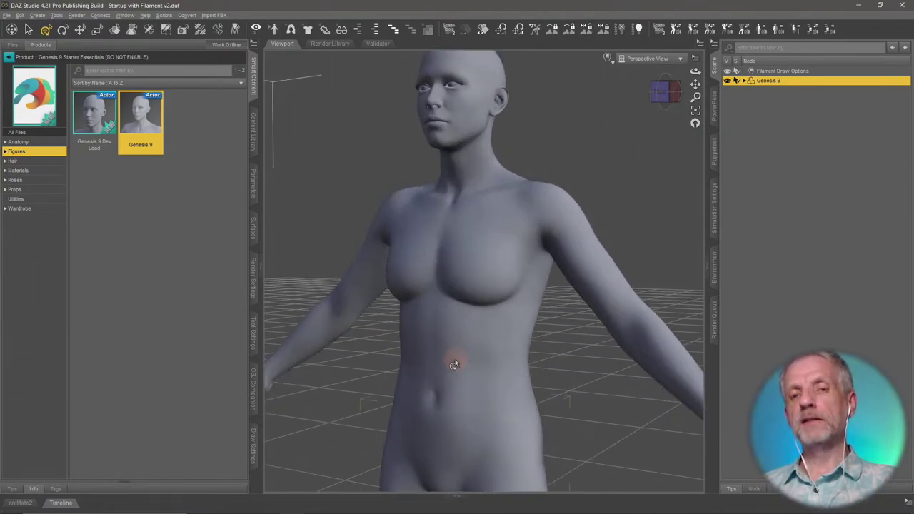
scroll(454, 364, down, 3)
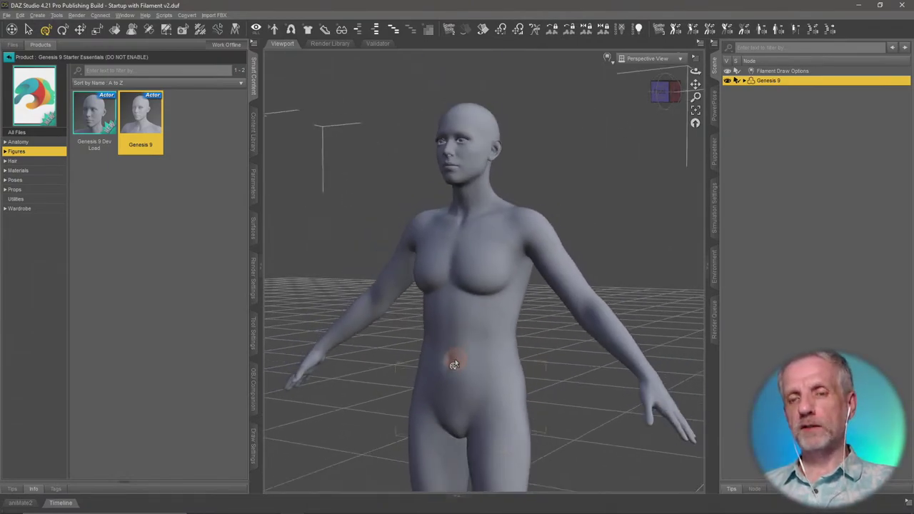
middle_drag(454, 362, 456, 361)
scroll(454, 359, down, 5)
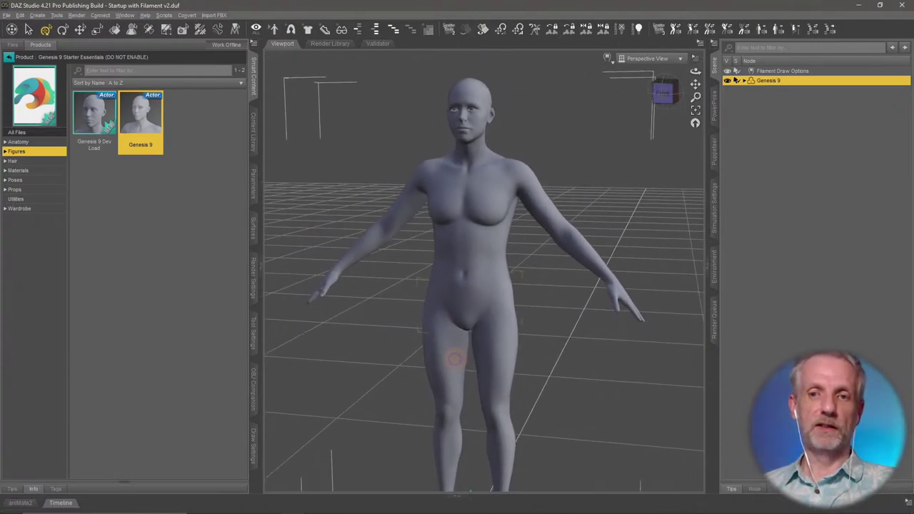
scroll(454, 359, up, 2)
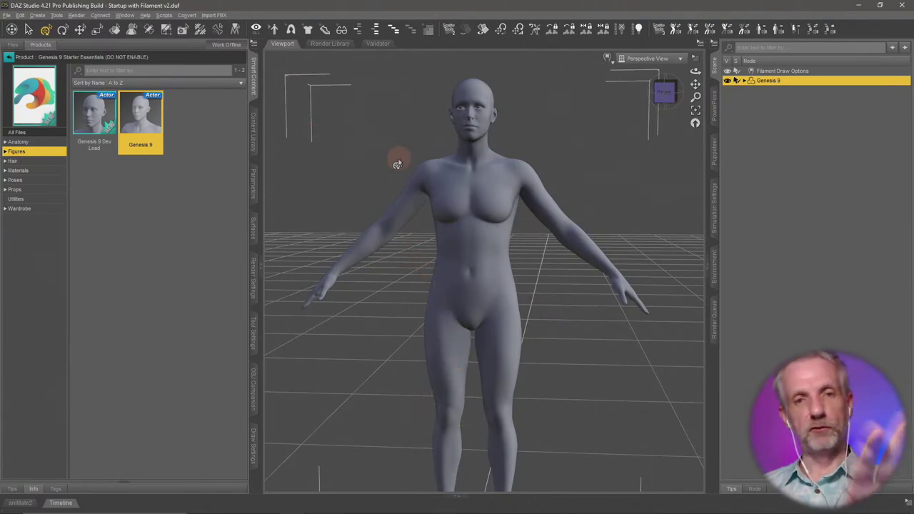
- Split the viewport into two side-by-side views and collapse the Scene pane to give them more room
click(125, 15)
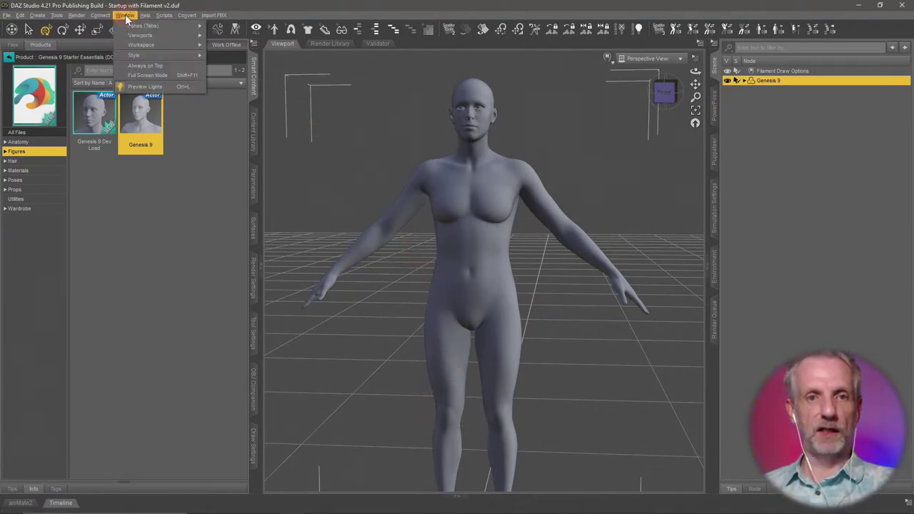
mouse_move(148, 39)
click(231, 48)
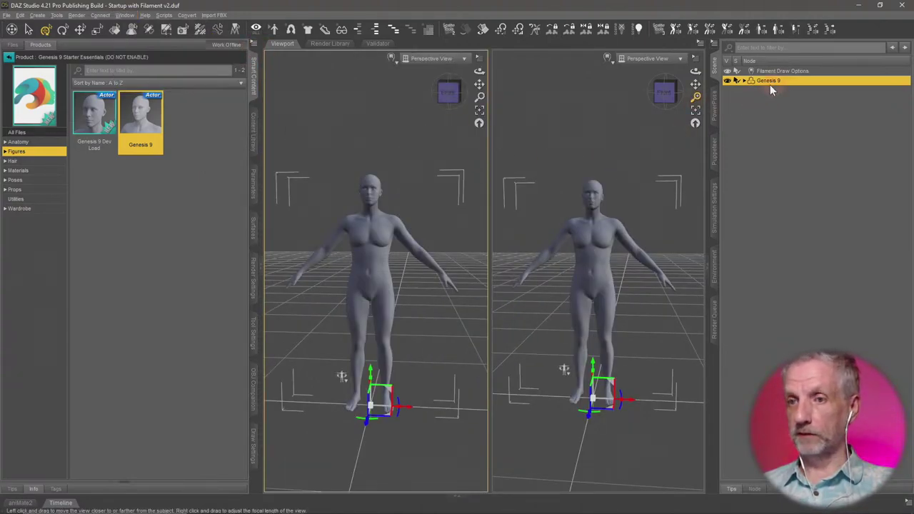
click(715, 67)
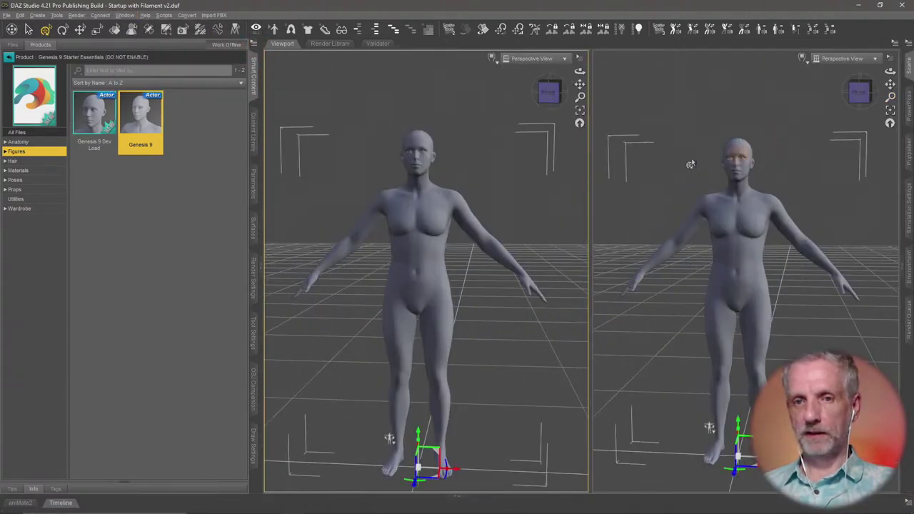
- Switch the second viewport to Left View and frame the Genesis 9 figure in profile
scroll(470, 177, up, 3)
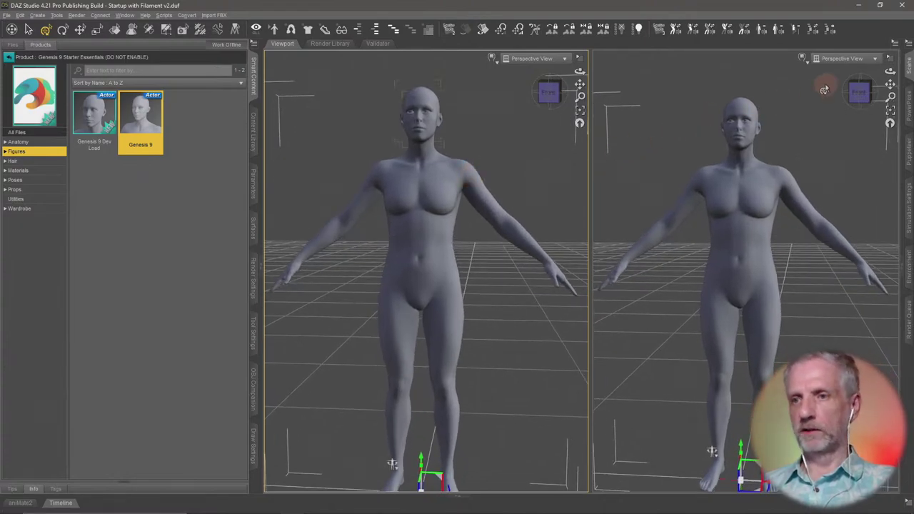
click(864, 61)
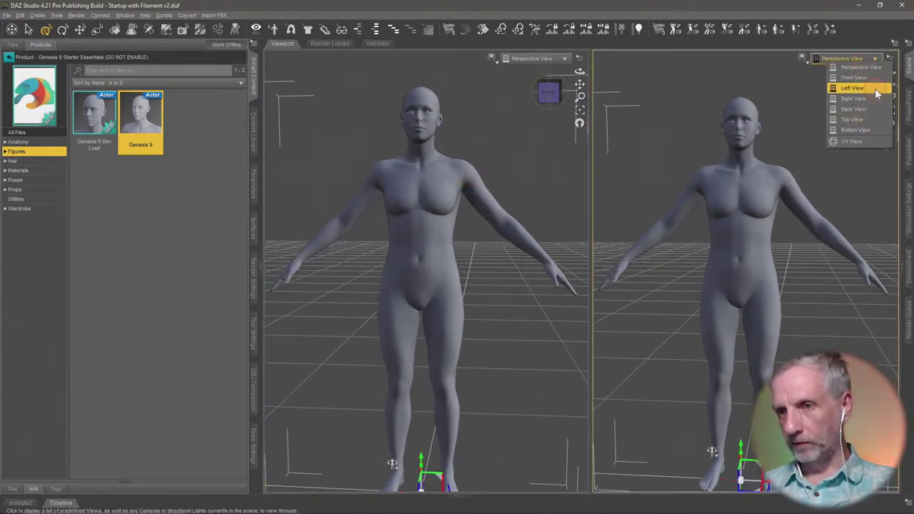
click(874, 88)
scroll(814, 205, up, 5)
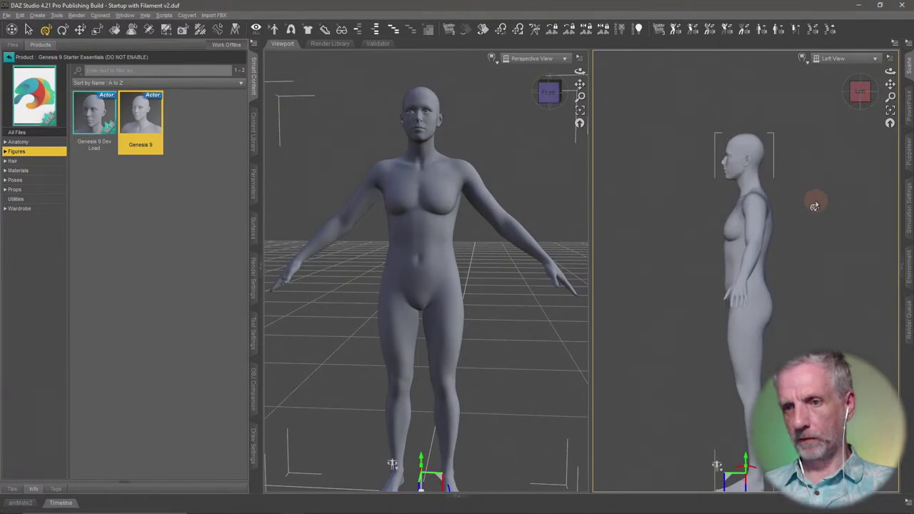
middle_drag(814, 205, 821, 190)
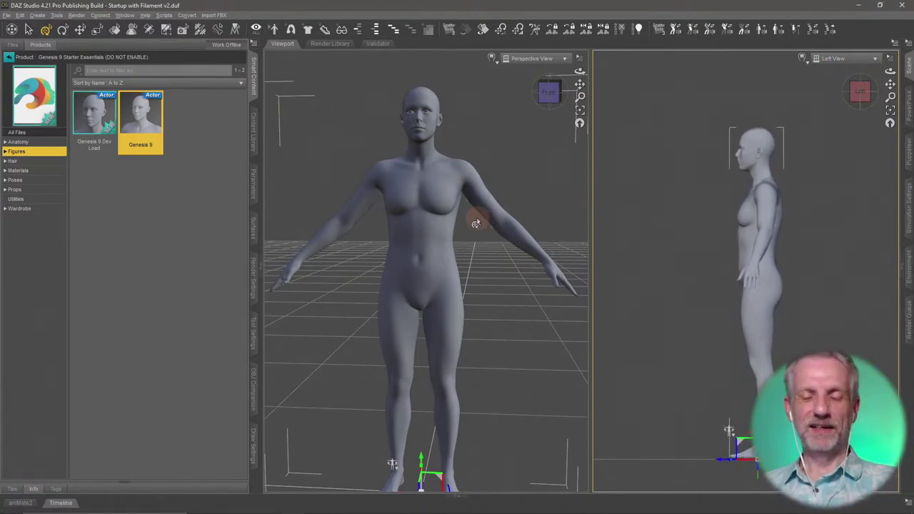
- Review the figure's Actor shape parameters, including the Masculine and Base groups under Full Body
mouse_move(474, 219)
middle_down()
mouse_move(473, 230)
mouse_move(468, 220)
middle_up()
scroll(478, 218, down, 3)
drag(468, 222, 336, 218)
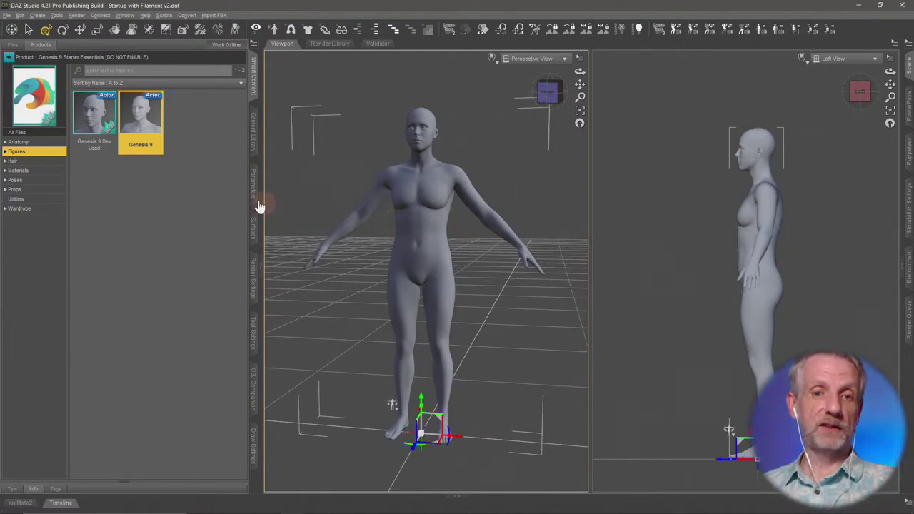
click(254, 187)
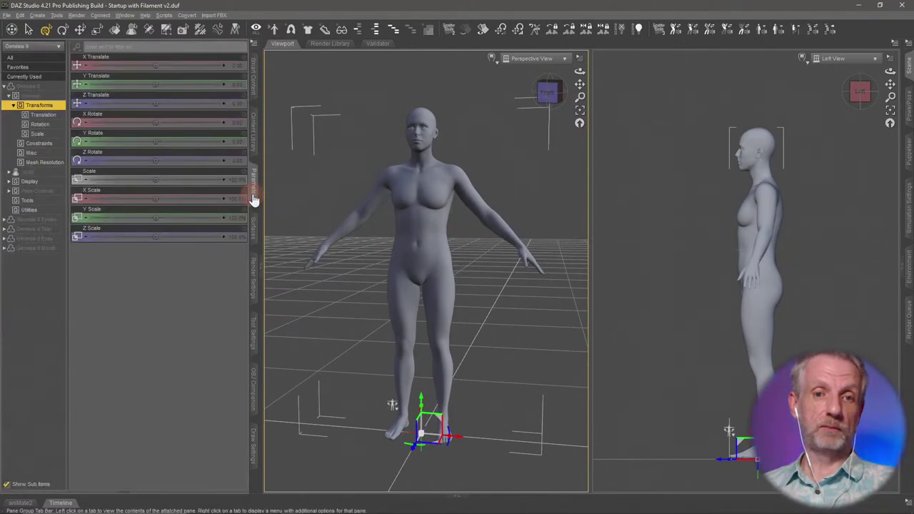
click(9, 95)
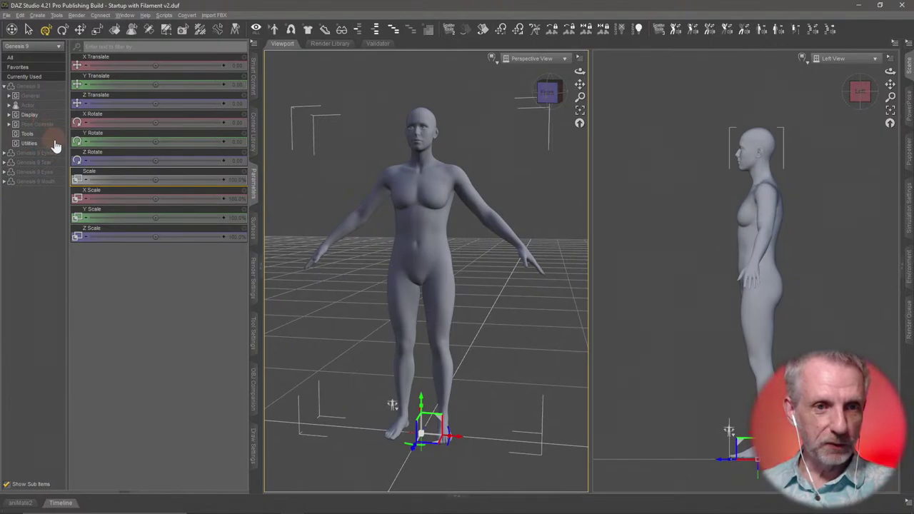
click(49, 105)
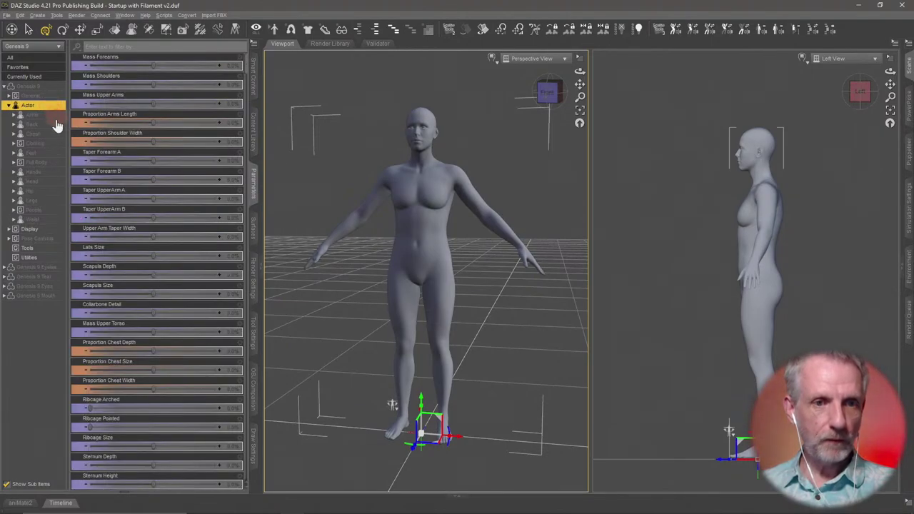
click(43, 163)
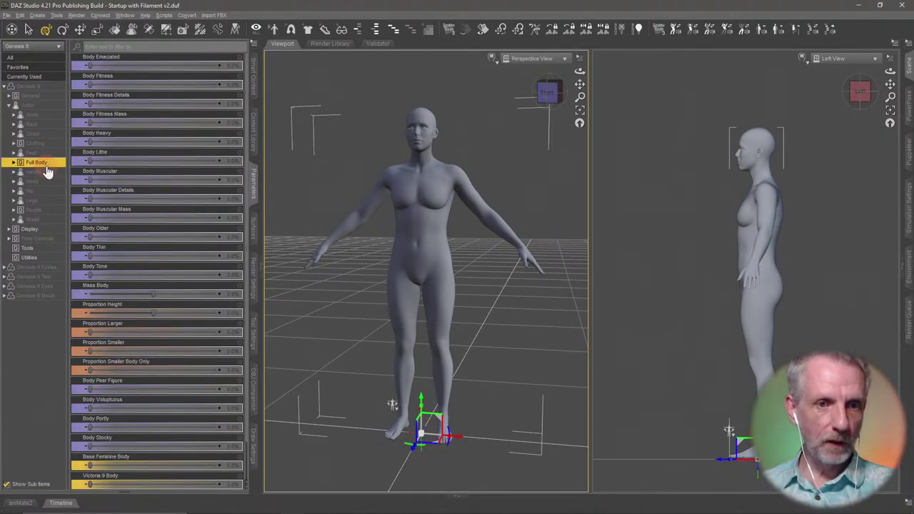
click(47, 191)
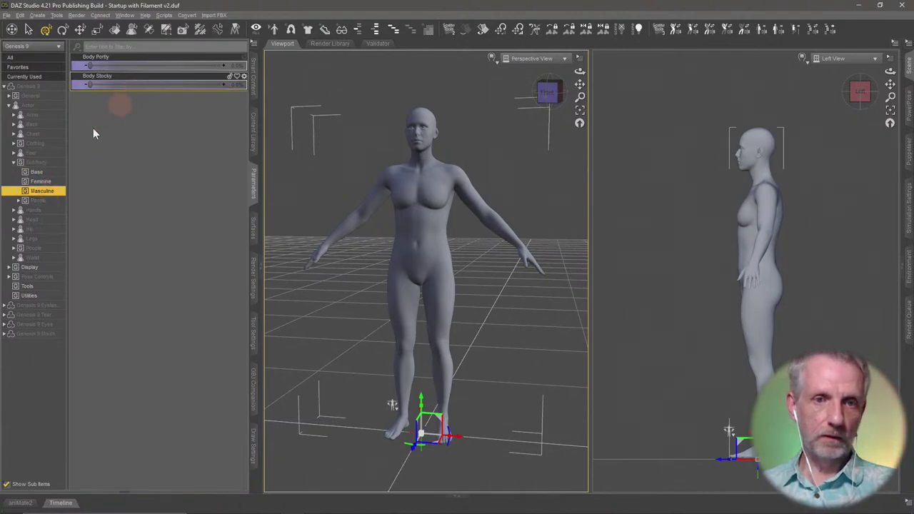
click(51, 173)
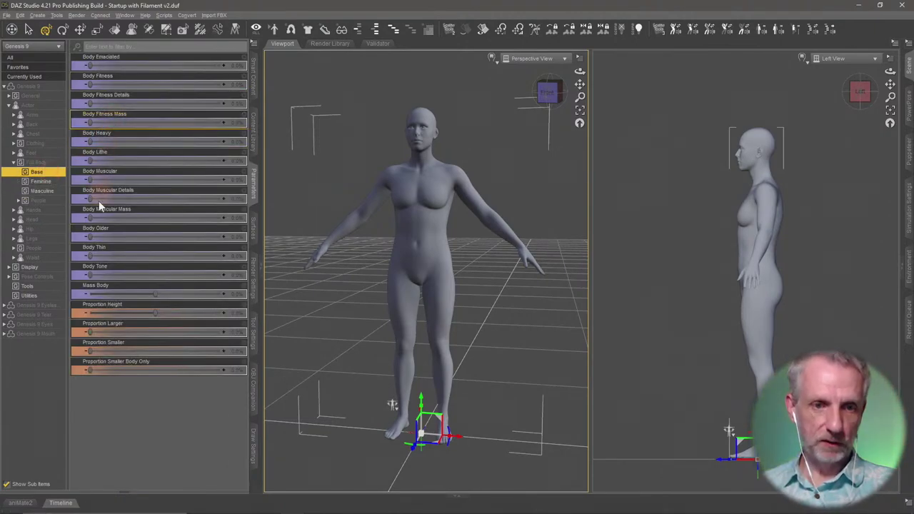
click(51, 163)
- Compare the neutral shape with the Base Masculine shape among the People parameters, leaving Base Masculine at 100% and Base Feminine at 0%
click(50, 210)
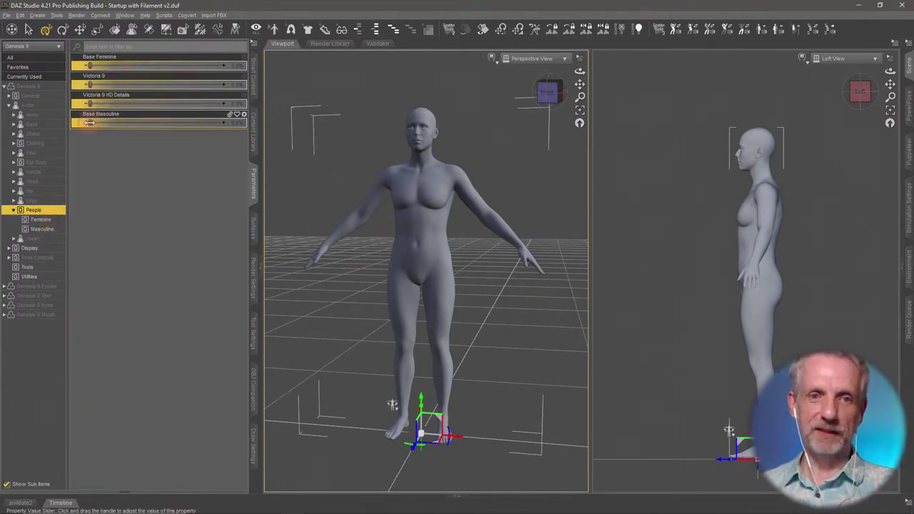
drag(88, 123, 263, 131)
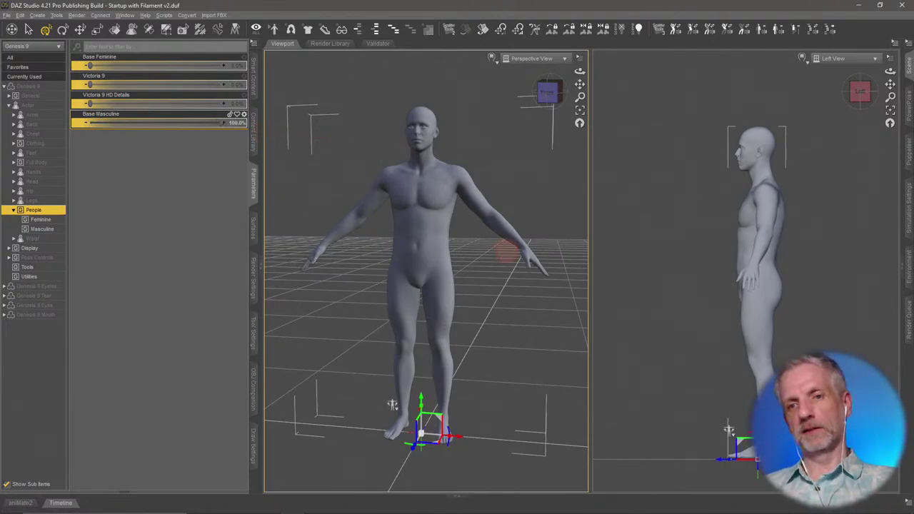
middle_drag(507, 251, 508, 249)
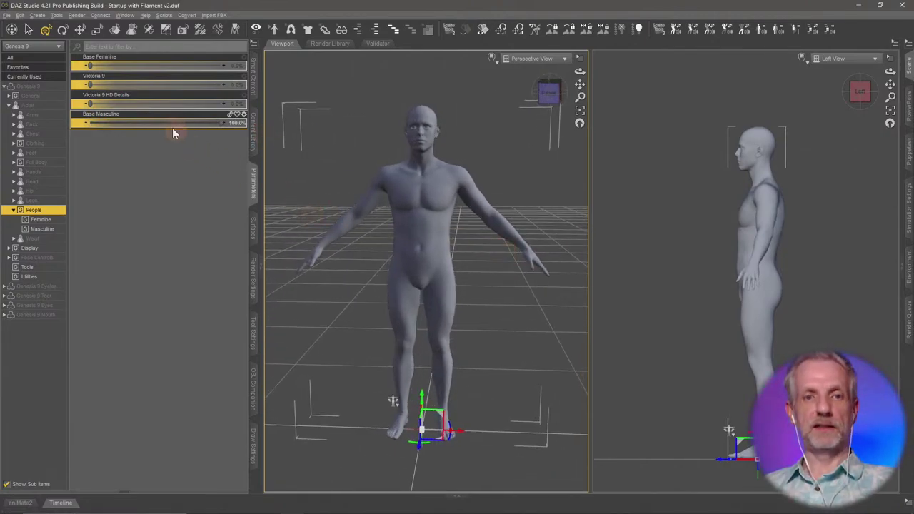
drag(179, 126, 85, 125)
drag(90, 66, 48, 62)
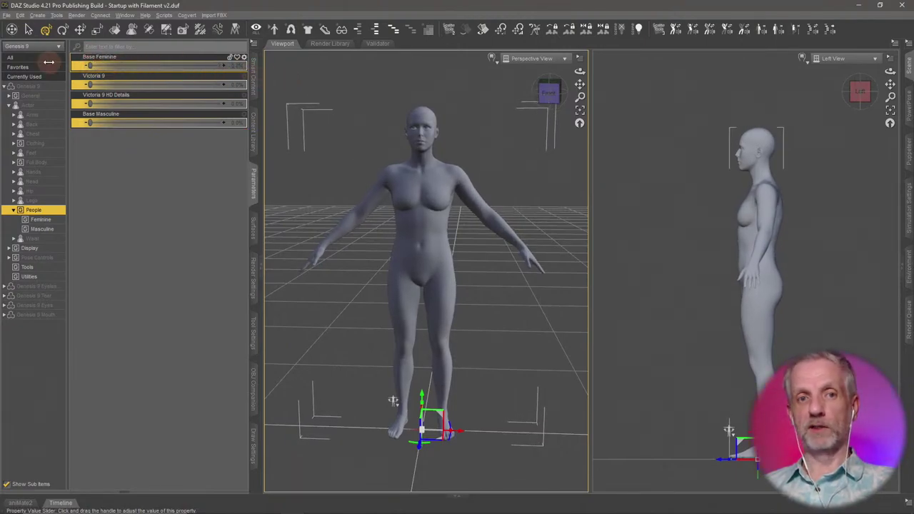
drag(89, 122, 245, 129)
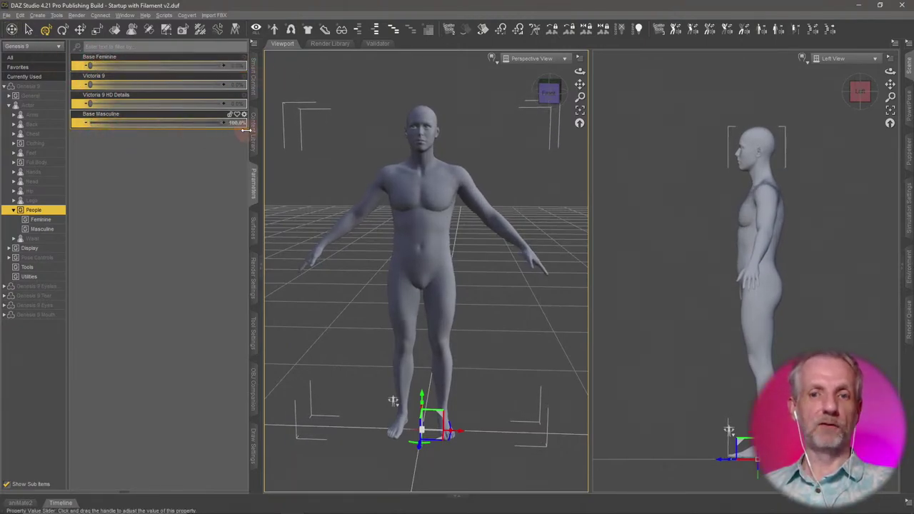
ctrl+alt+drag(478, 240, 486, 272)
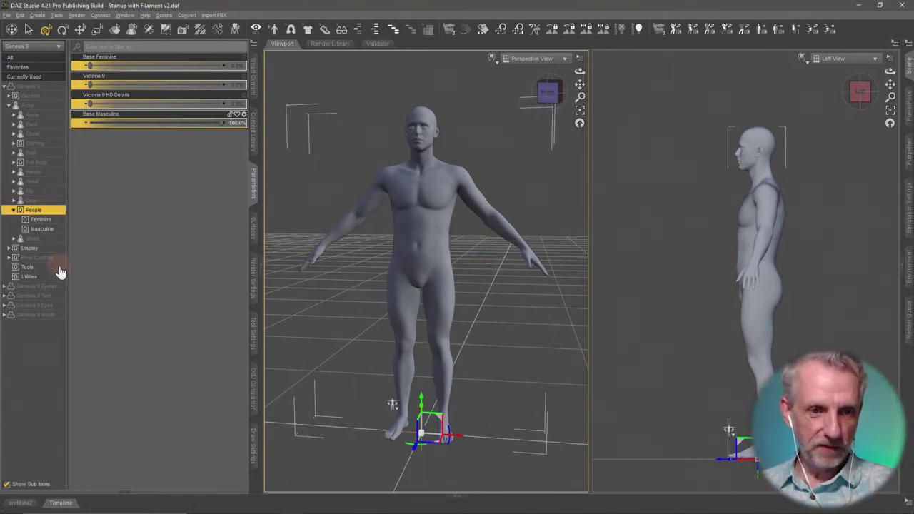
- Look through the Full Body parameter groups and filter the complete Full Body list by "prop"
click(37, 163)
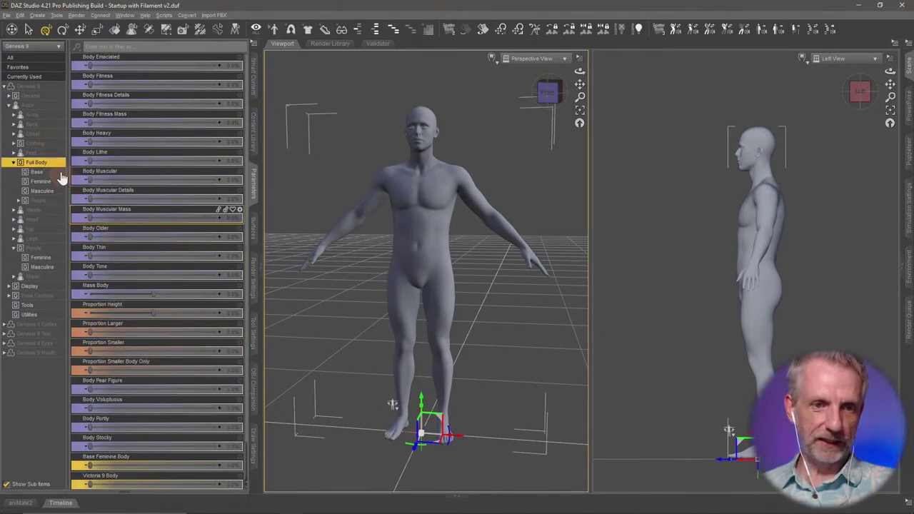
click(55, 203)
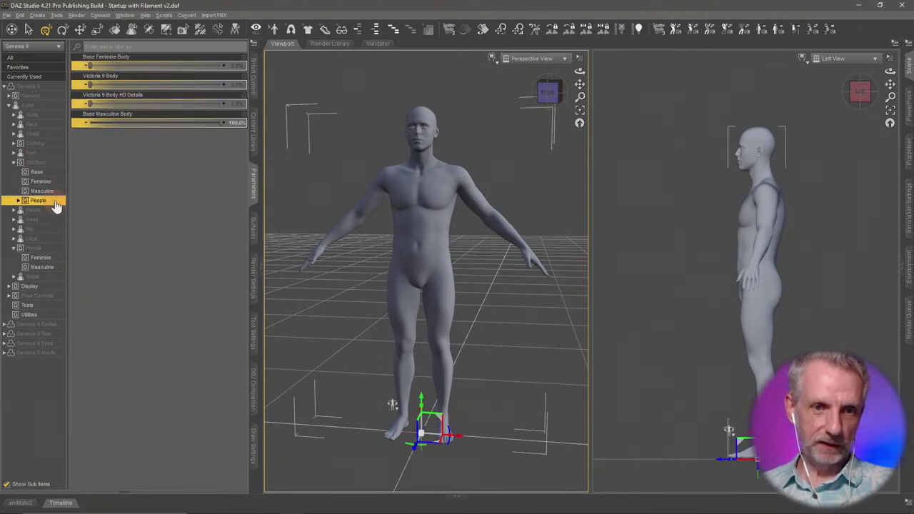
click(56, 182)
click(56, 172)
click(56, 165)
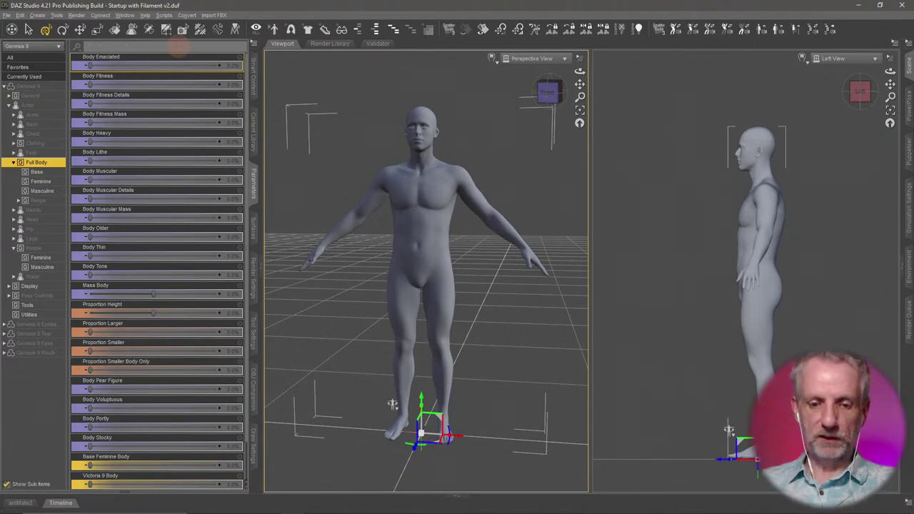
text(prop)
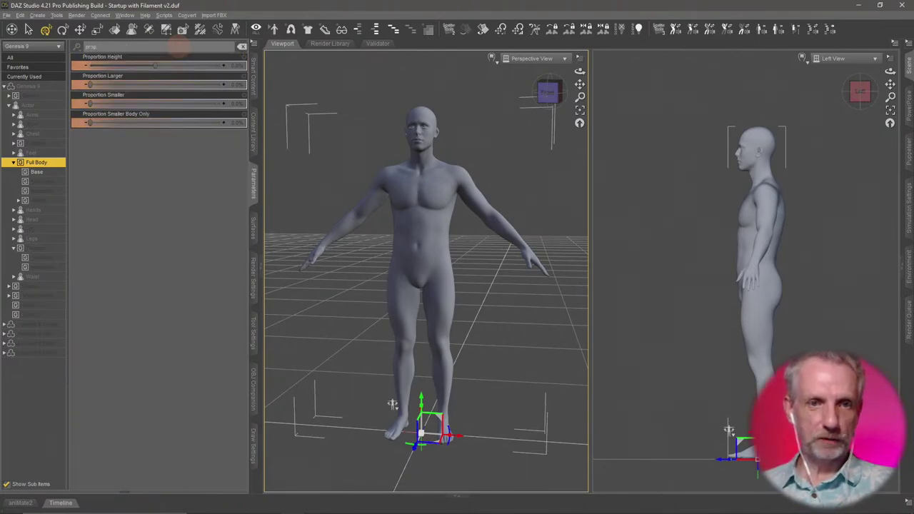
- Try out Proportion Larger and a Proportion Height of about -115%, returning both to their defaults
drag(91, 85, 71, 78)
key(ctrl+f)
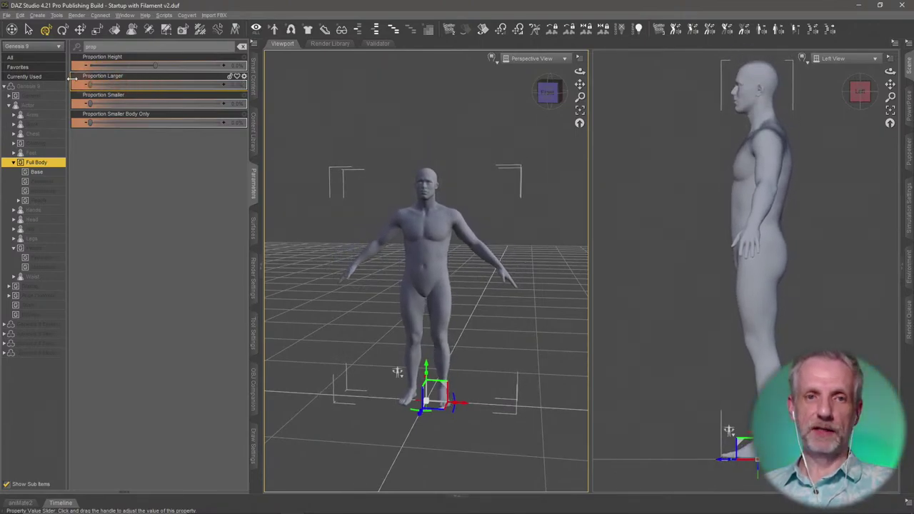
drag(154, 61, 119, 69)
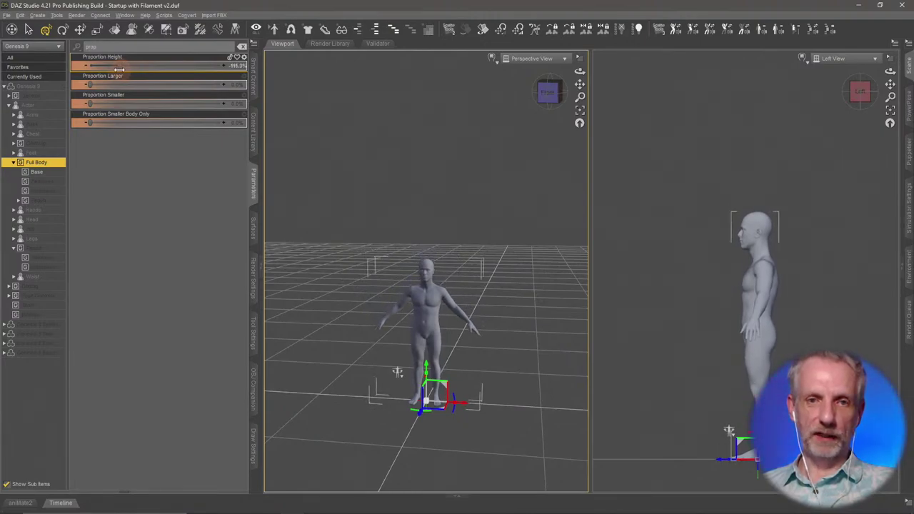
alt+click(158, 69)
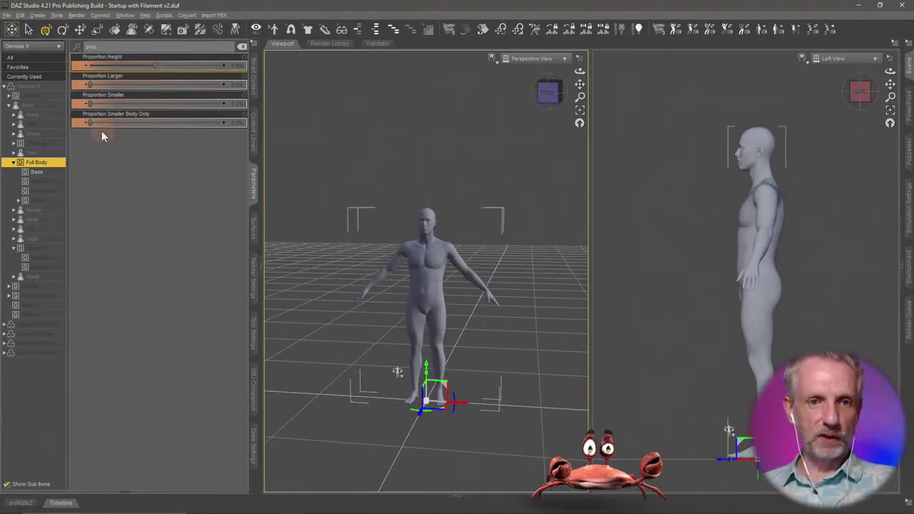
- Try Proportion Smaller at 91.6% with the figure framed, and reset the parameter to its default
drag(104, 104, 150, 116)
key(ctrl+f)
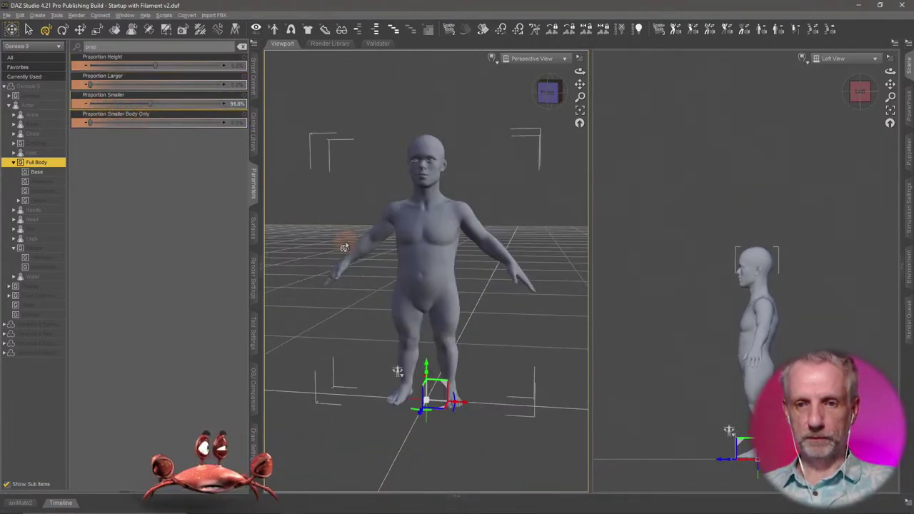
click(29, 30)
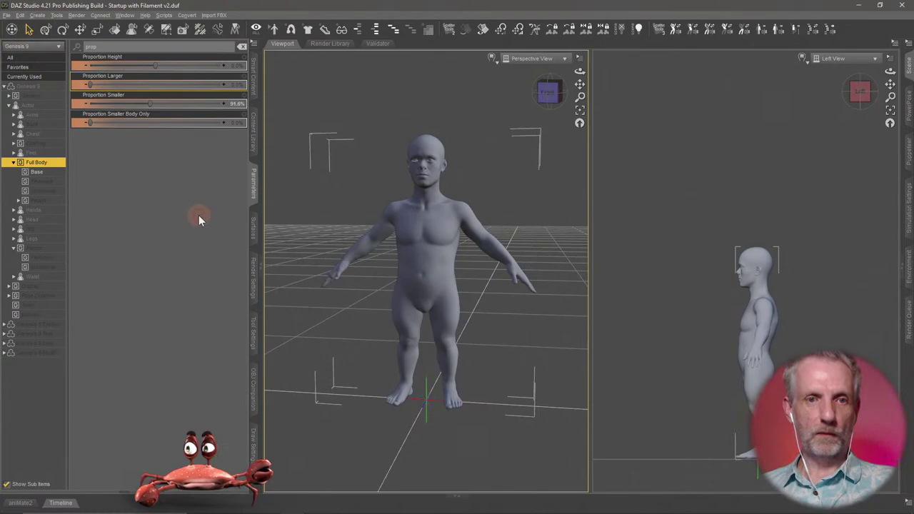
alt+click(175, 107)
- Try Proportion Smaller Body Only at about 80%, inspect the figure, and reset the parameter to its default
drag(90, 123, 155, 139)
key(ctrl+f)
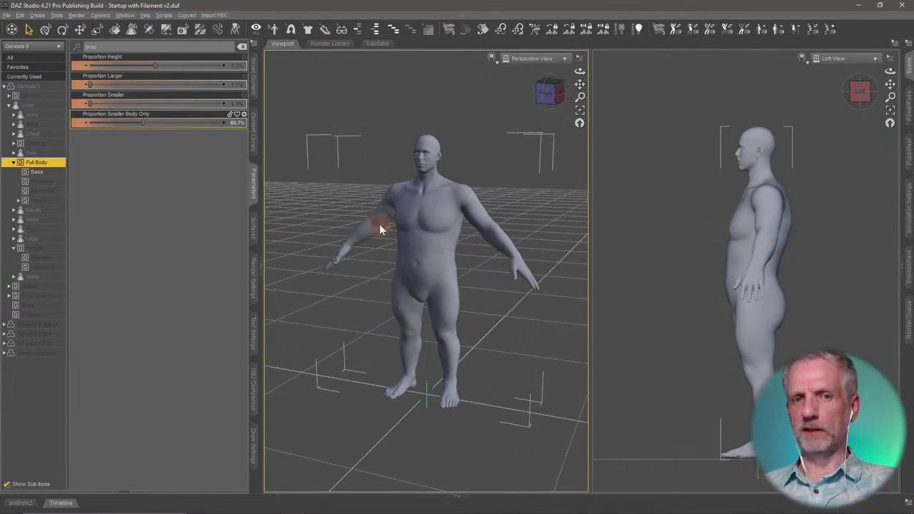
mouse_move(143, 122)
mouse_down()
mouse_move(96, 122)
mouse_move(147, 122)
mouse_up()
alt+click(148, 124)
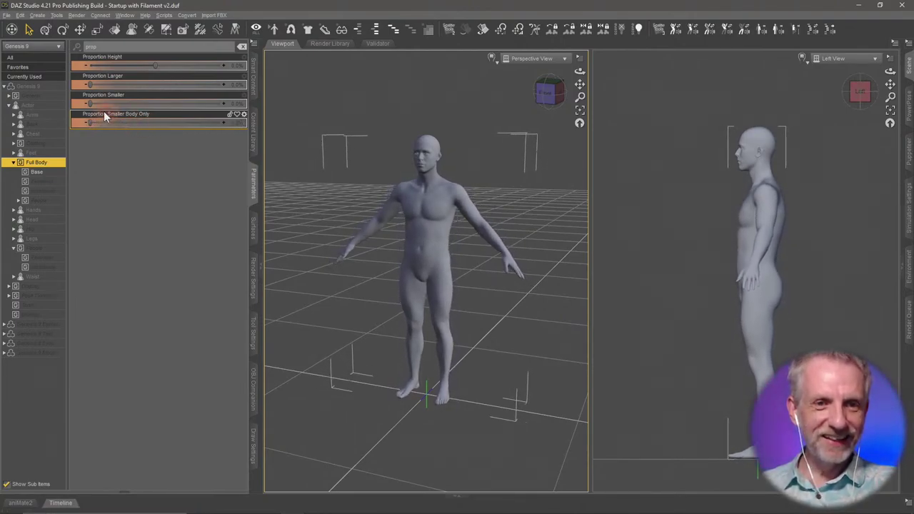
- Try Proportion Smaller at about 100% and at about 55%, inspect the body shape, and reset the parameter
drag(89, 105, 153, 105)
key(ctrl+f)
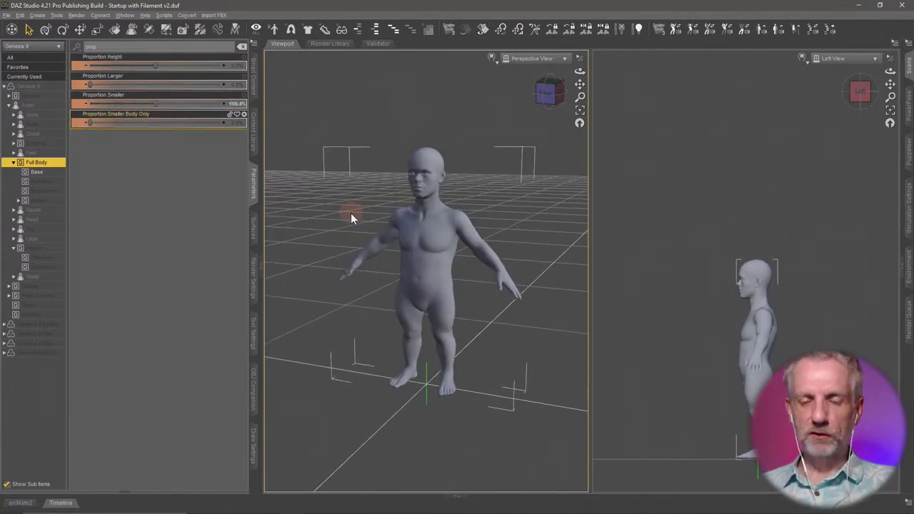
middle_drag(351, 212, 306, 187)
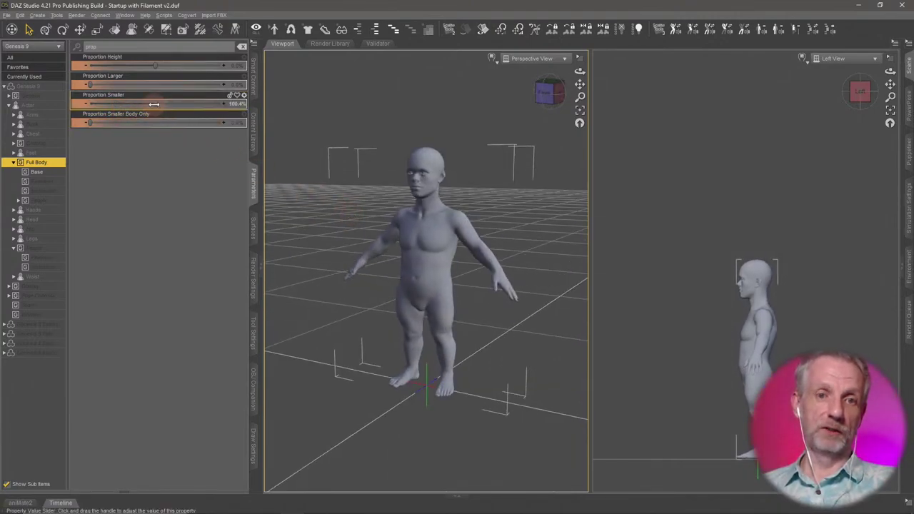
drag(152, 104, 125, 103)
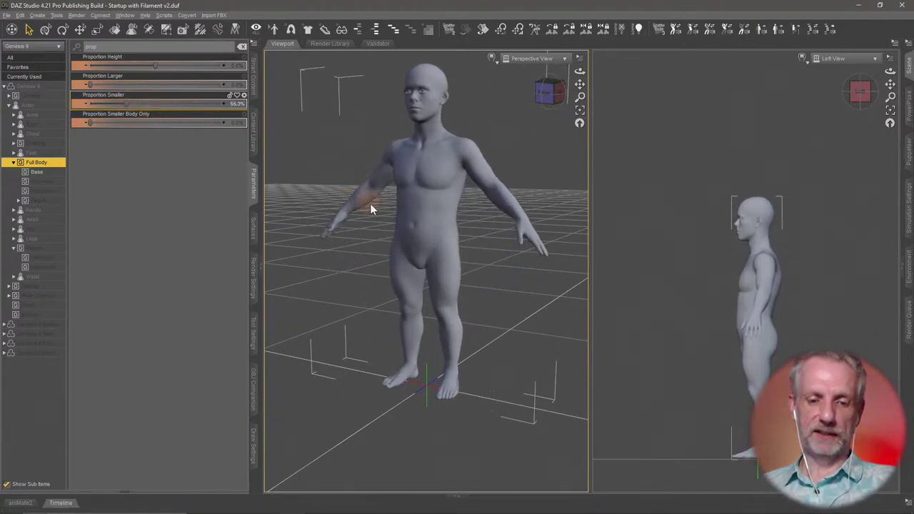
scroll(399, 220, down, 3)
middle_drag(412, 228, 451, 235)
alt+drag(412, 227, 306, 163)
alt+click(195, 105)
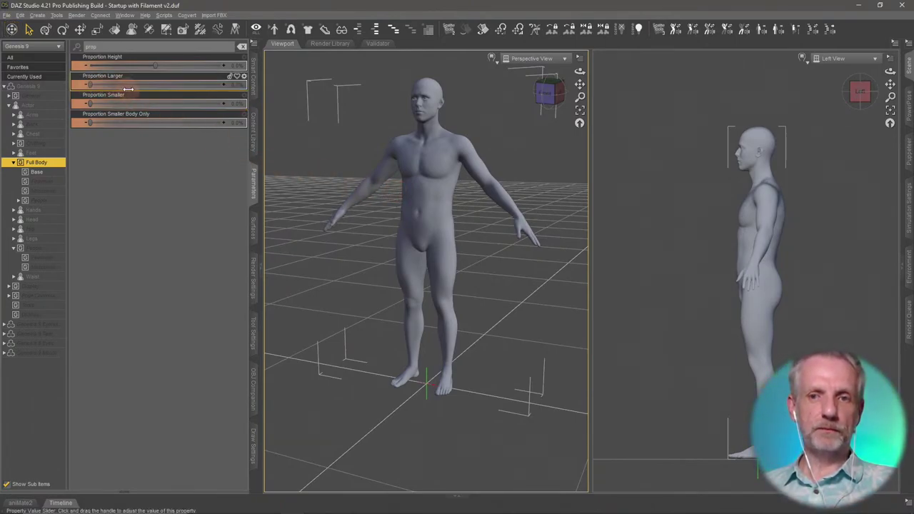
- Try Proportion Larger at 74.9% and 82.9% with the figure framed, and reset it to its default
mouse_move(129, 89)
mouse_down()
mouse_move(87, 84)
mouse_move(138, 88)
mouse_up()
key(ctrl+f)
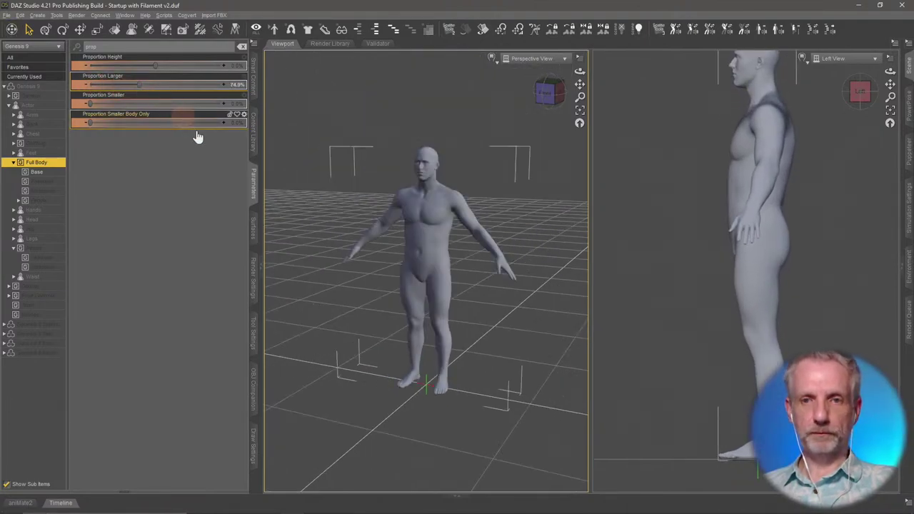
ctrl+alt+drag(303, 187, 314, 190)
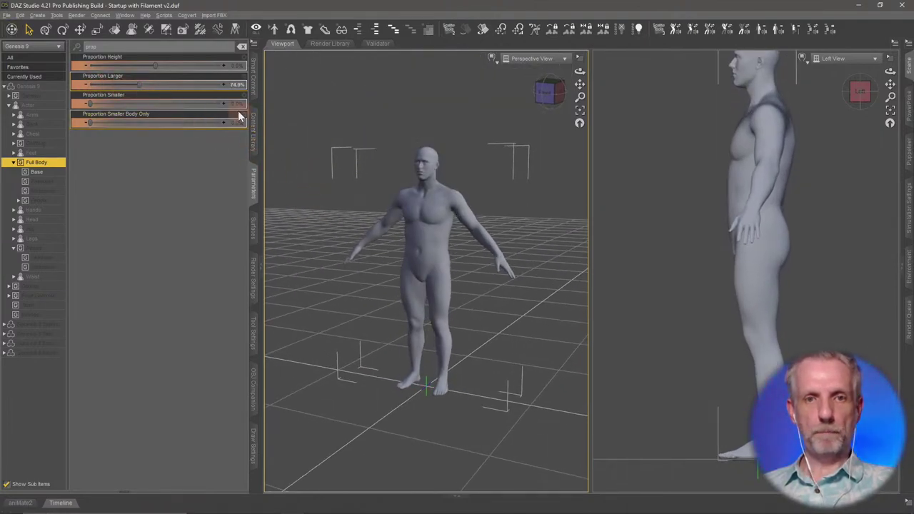
mouse_move(139, 85)
mouse_down()
mouse_move(122, 86)
mouse_move(144, 89)
mouse_up()
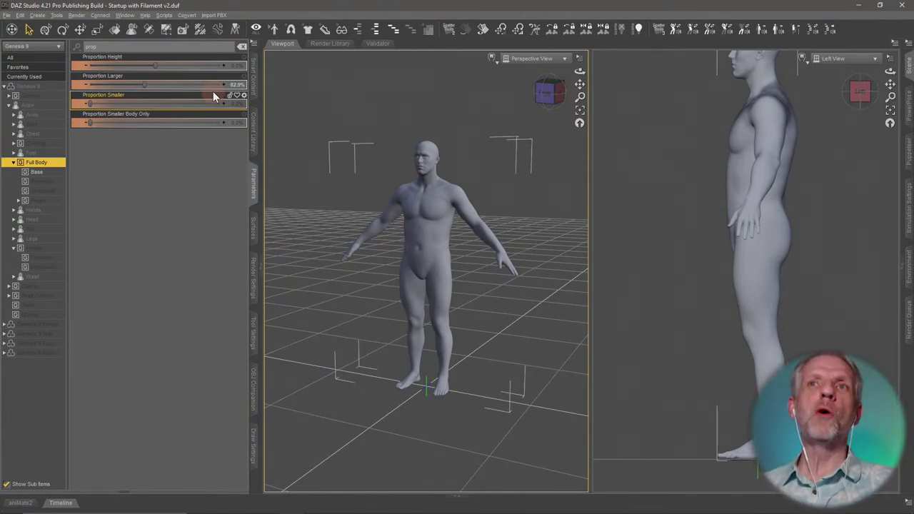
alt+click(187, 85)
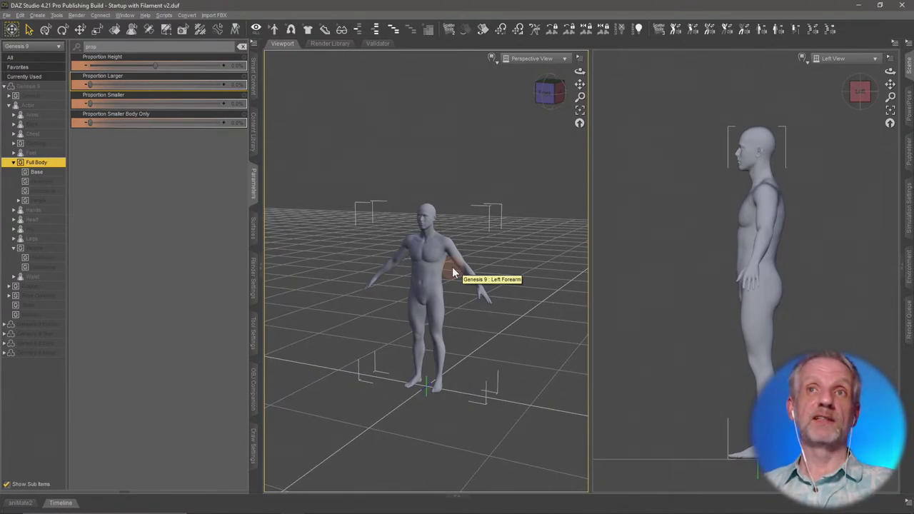
- Set Proportion Smaller to 50% and inspect the figure in the perspective view
scroll(452, 266, up, 8)
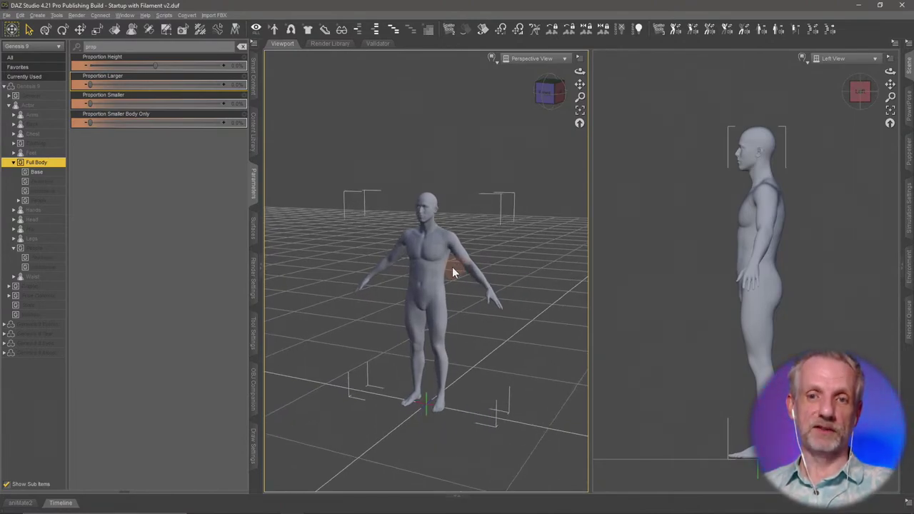
scroll(452, 271, down, 5)
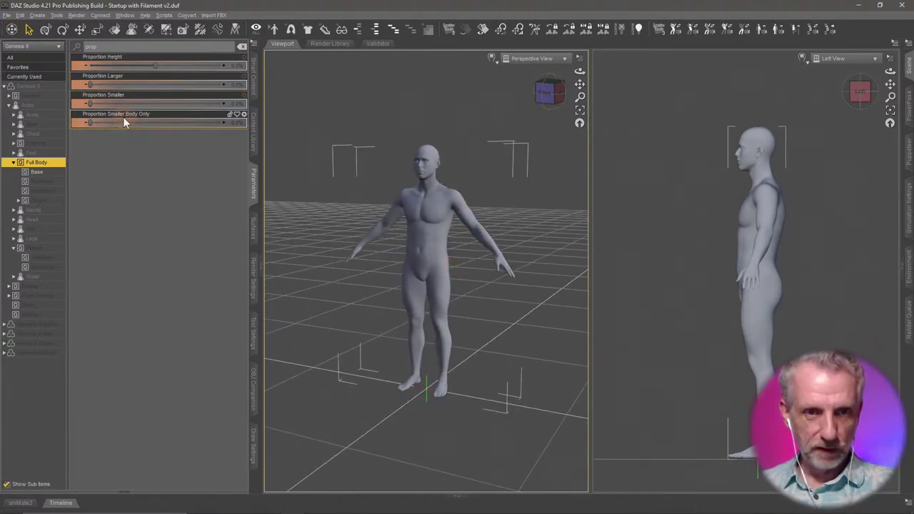
drag(90, 105, 119, 104)
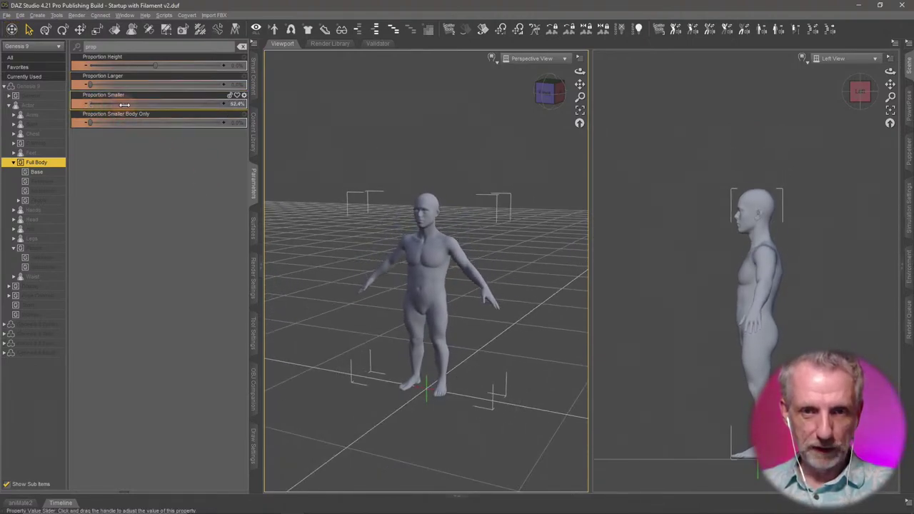
click(237, 104)
text(50)
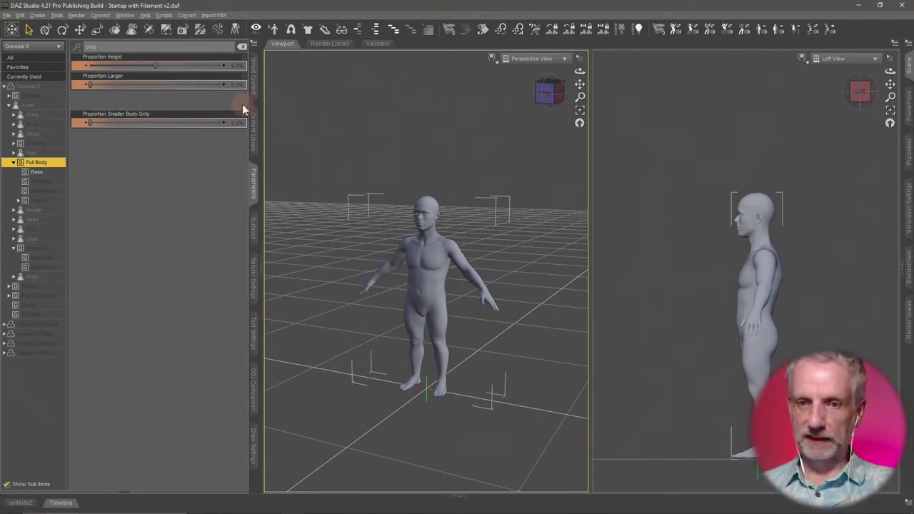
key(Return)
scroll(354, 226, up, 5)
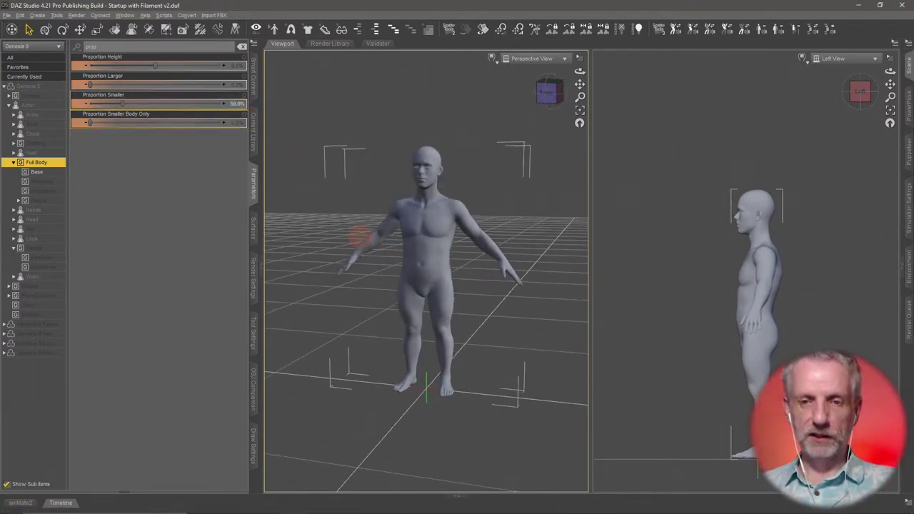
scroll(356, 234, up, 8)
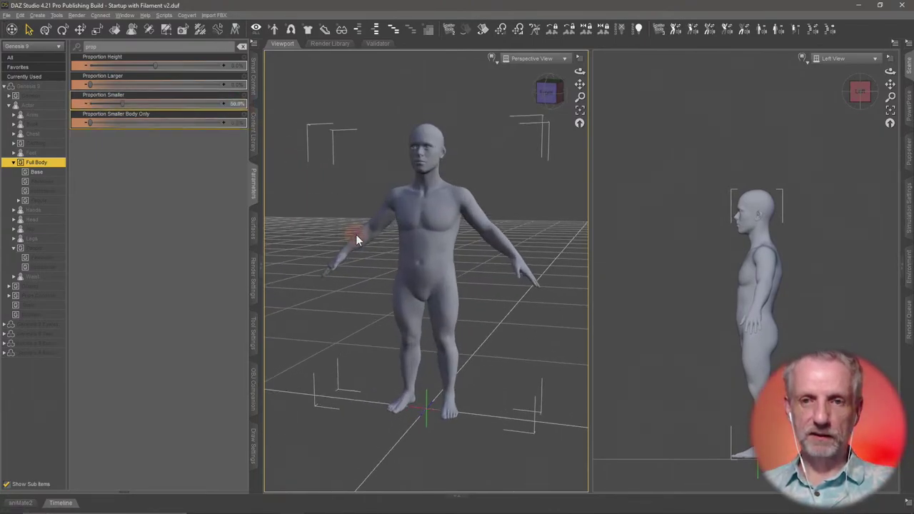
middle_drag(348, 235, 374, 256)
scroll(735, 330, up, 3)
scroll(735, 330, up, 3)
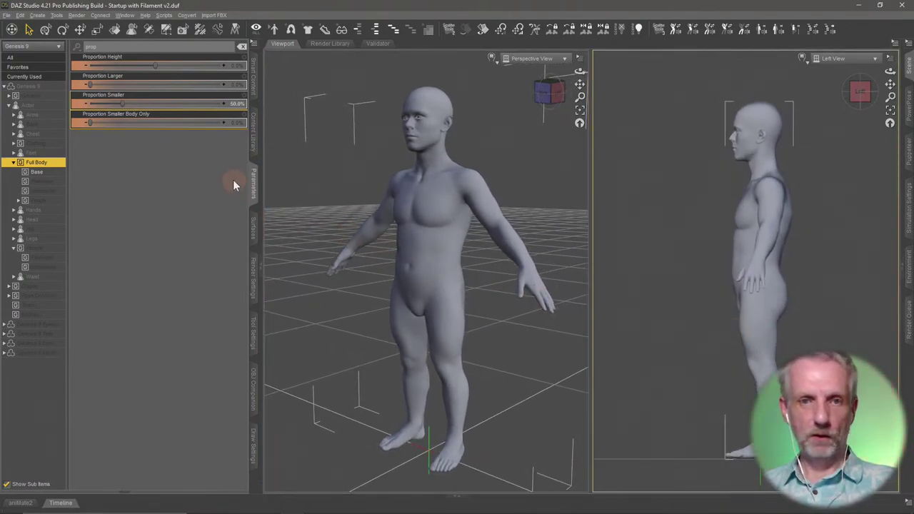
- Try Proportion Smaller at 200% and frame the figure to inspect its proportions
drag(122, 103, 273, 115)
key(ctrl+f)
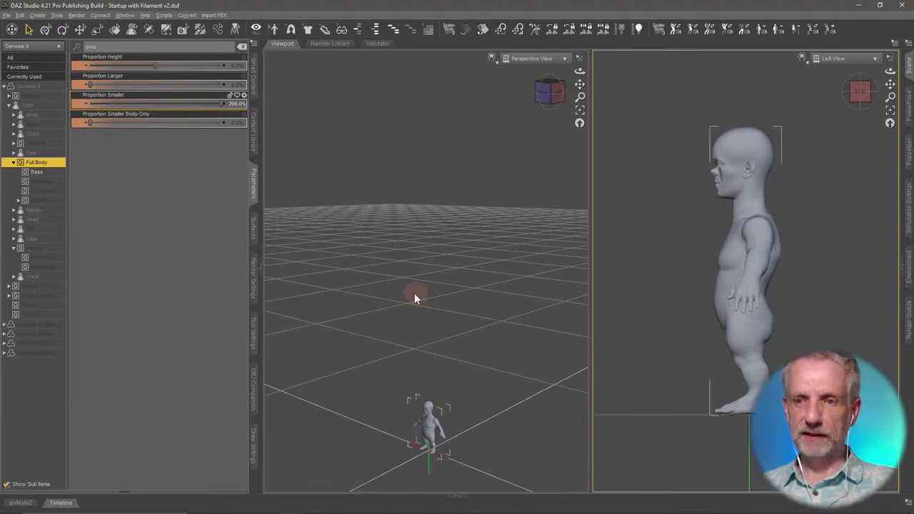
click(429, 428)
key(ctrl+f)
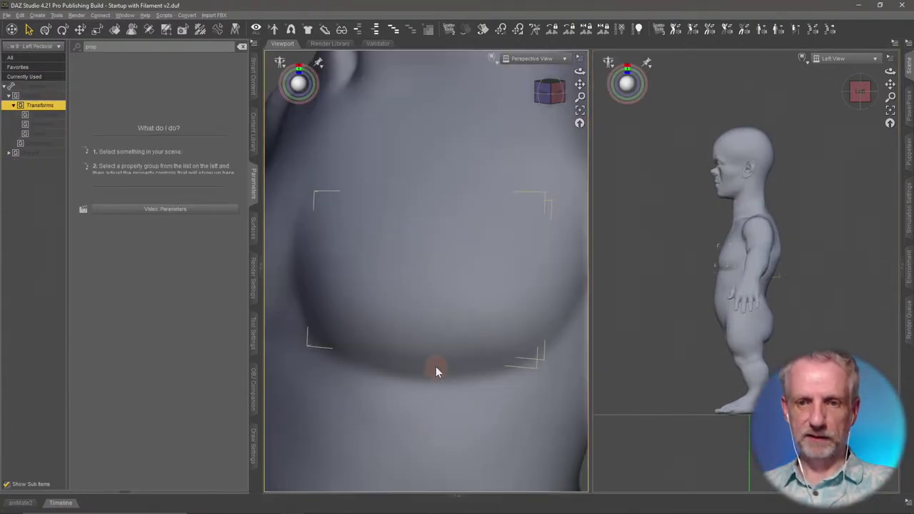
scroll(435, 367, down, 8)
scroll(435, 366, up, 4)
scroll(436, 366, down, 2)
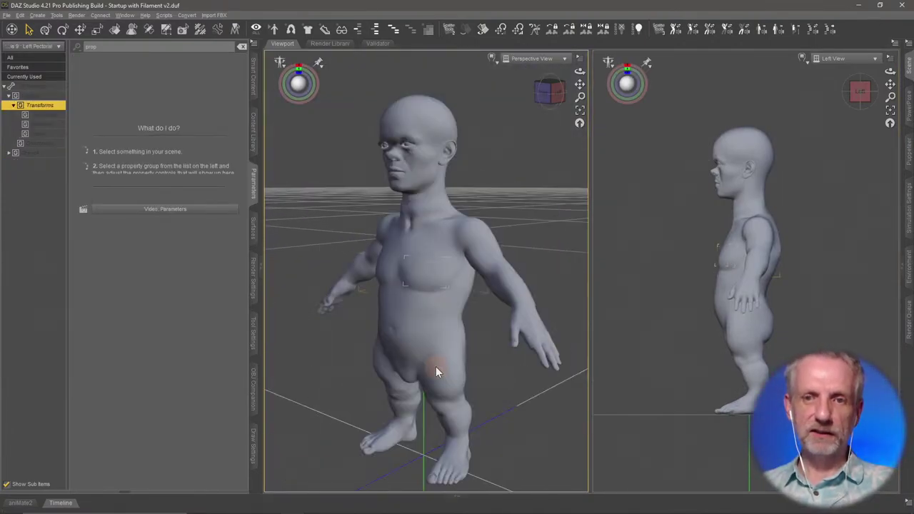
click(424, 221)
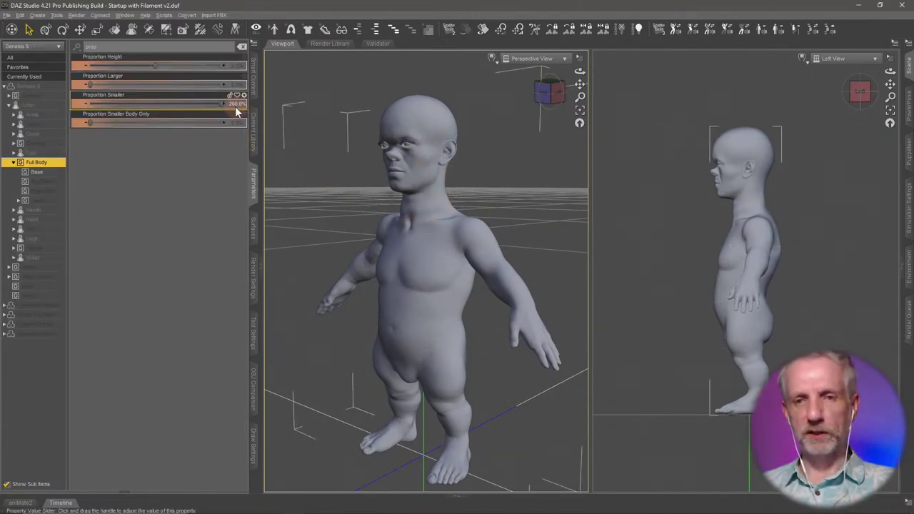
- Try Proportion Smaller at 100%, frame the figure in the Left View, and inspect it from the front
mouse_move(237, 112)
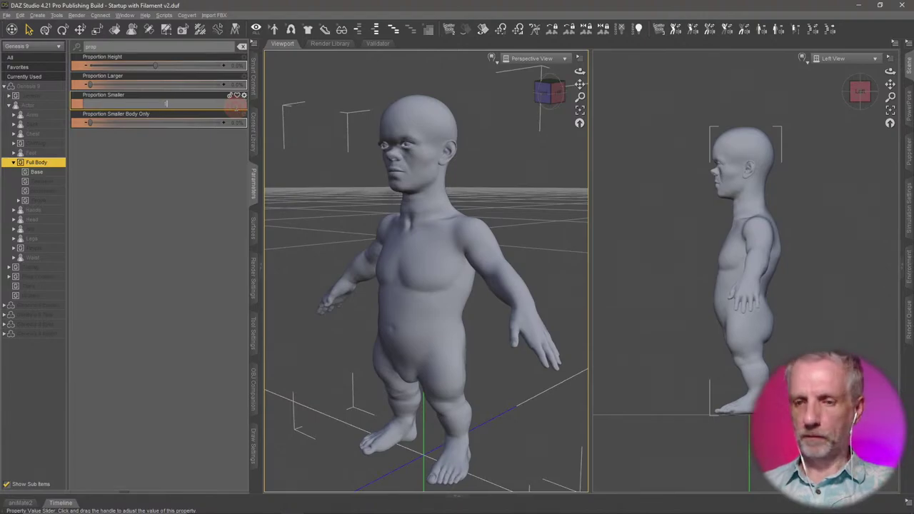
drag(165, 103, 235, 106)
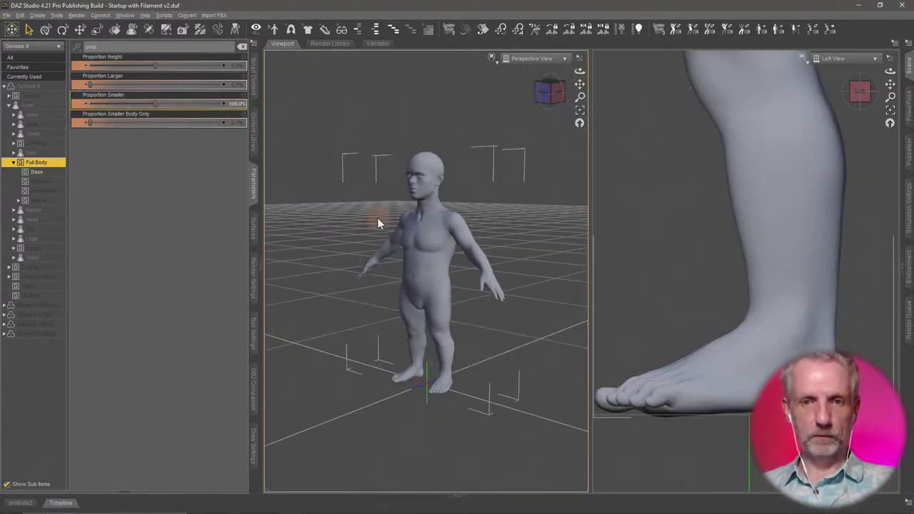
click(798, 269)
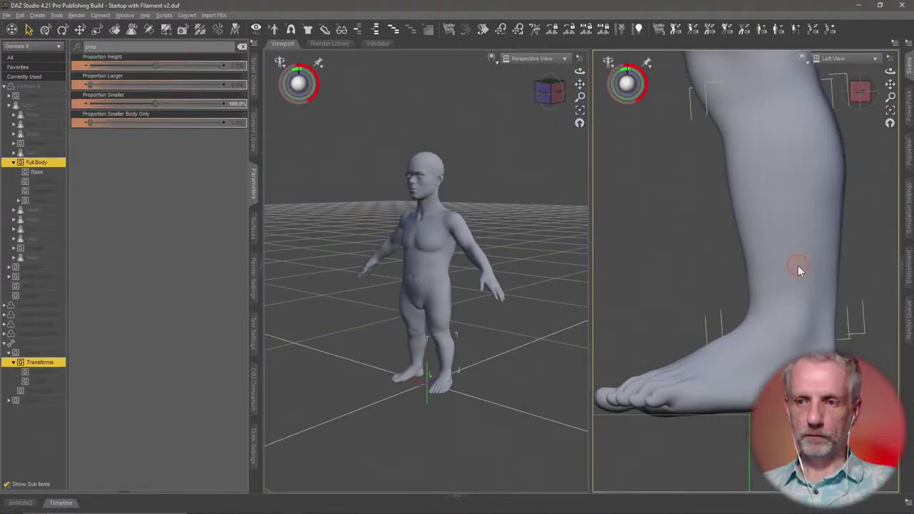
key(ctrl+f)
click(797, 265)
key(ctrl+f)
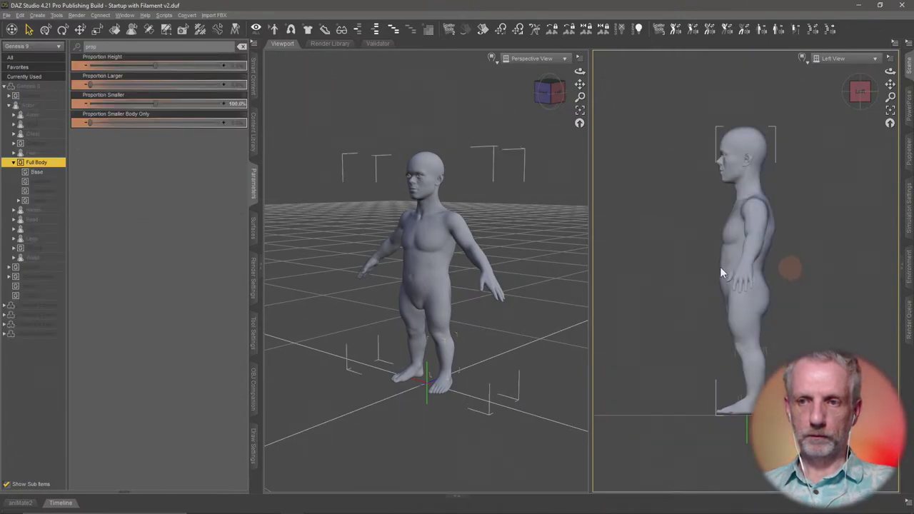
scroll(485, 252, up, 3)
middle_drag(460, 247, 499, 247)
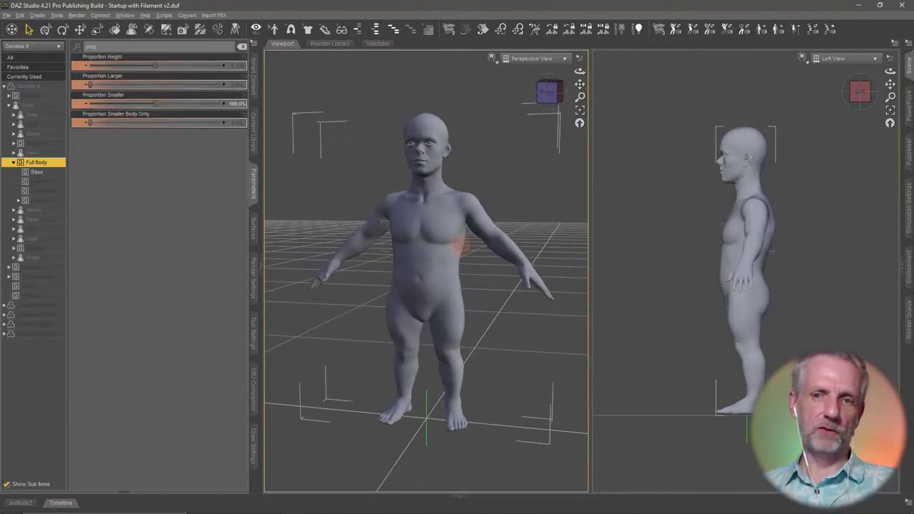
alt+drag(460, 242, 345, 196)
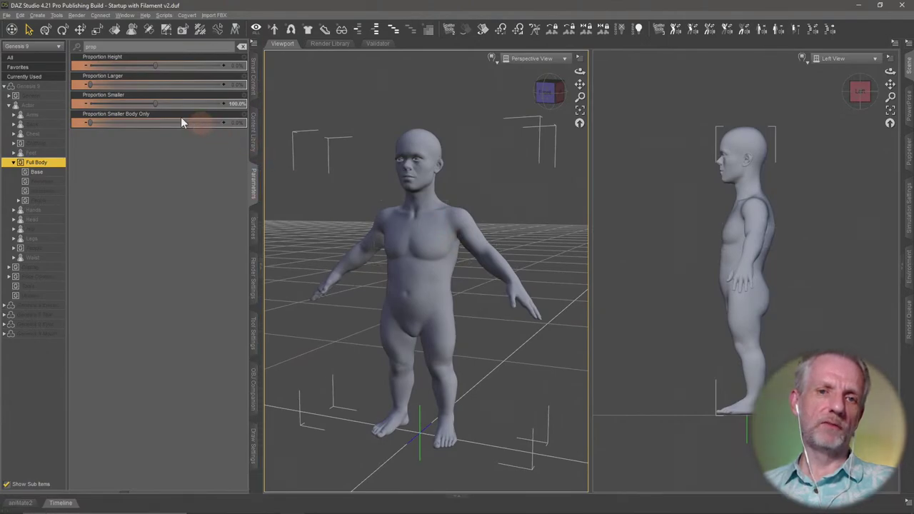
- Set Proportion Smaller to 50% and check the whole figure in the perspective and Left views
drag(157, 104, 125, 103)
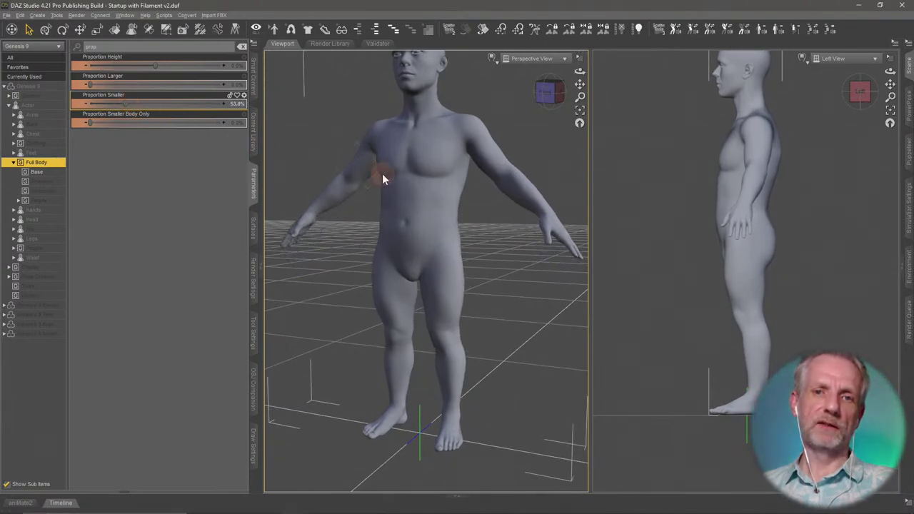
middle_drag(382, 173, 383, 188)
click(235, 104)
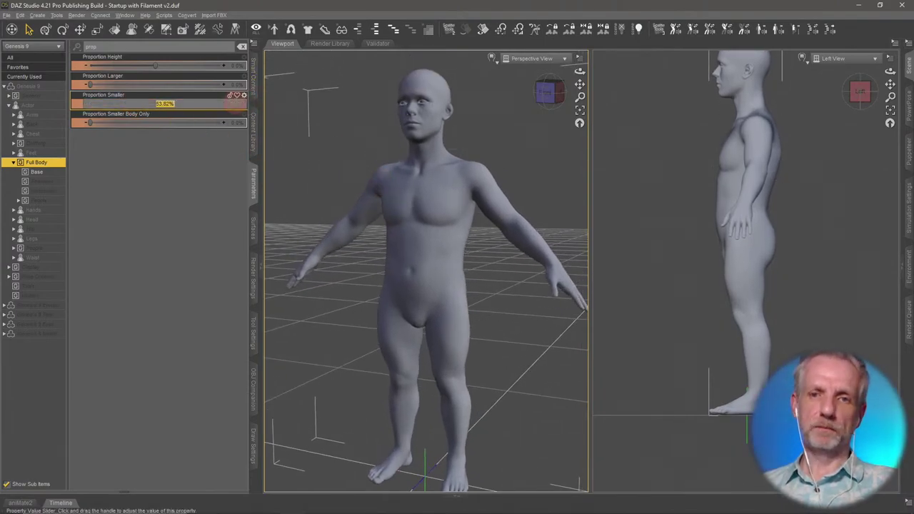
text(50)
key(Return)
alt+drag(371, 225, 389, 218)
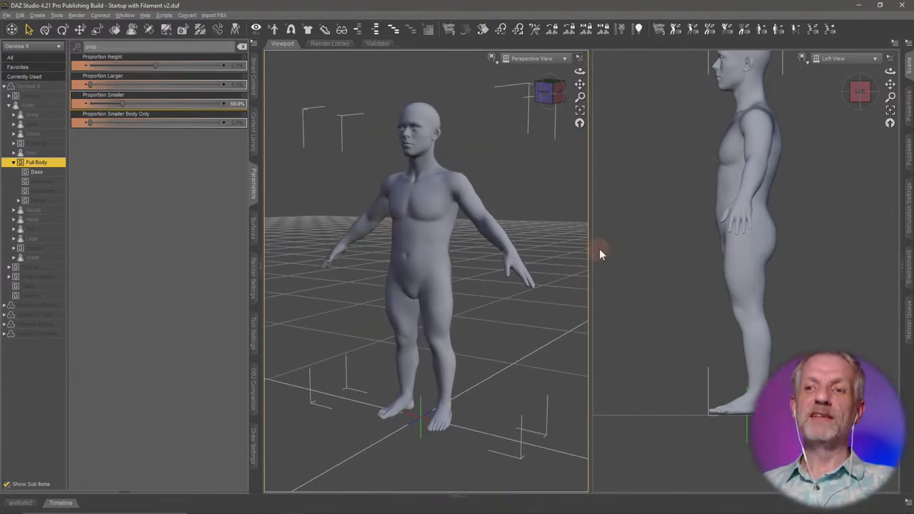
middle_drag(627, 232, 635, 238)
scroll(636, 234, down, 3)
mouse_move(408, 227)
alt+mouse_down()
mouse_move(396, 229)
mouse_move(403, 227)
alt+mouse_up()
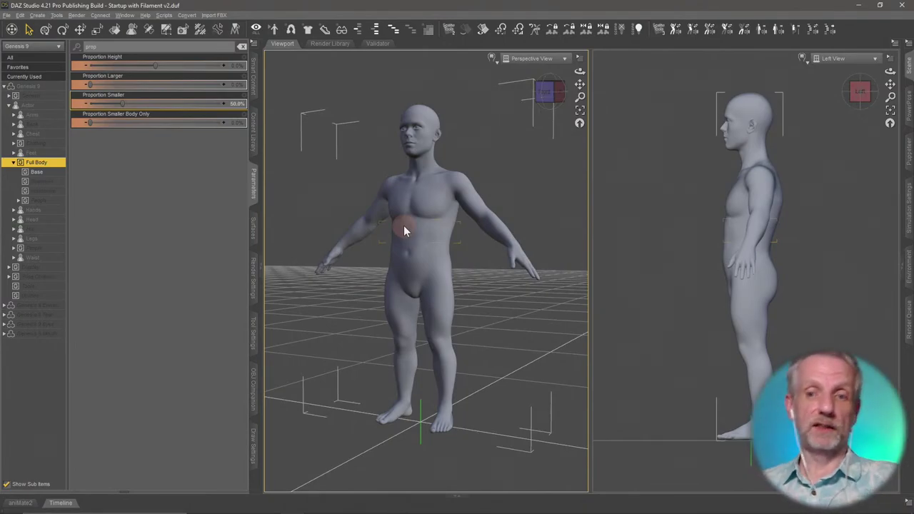
click(433, 246)
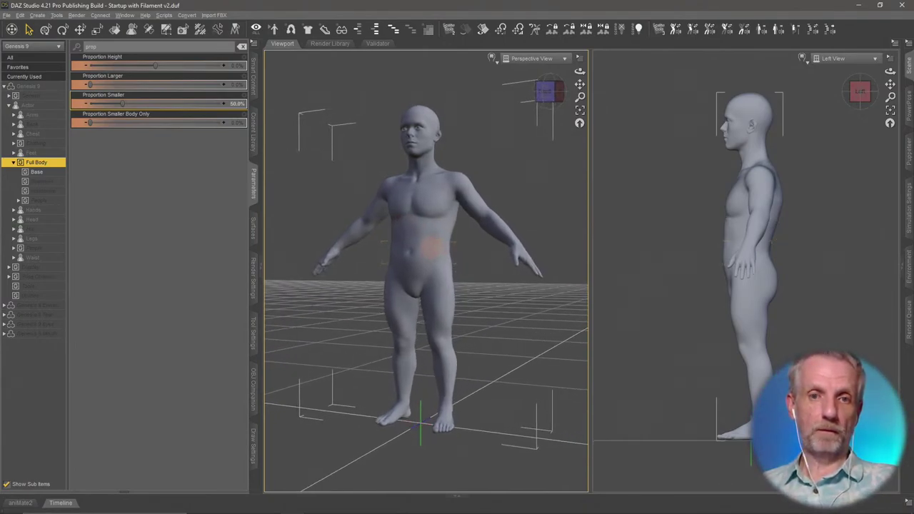
middle_drag(420, 257, 397, 239)
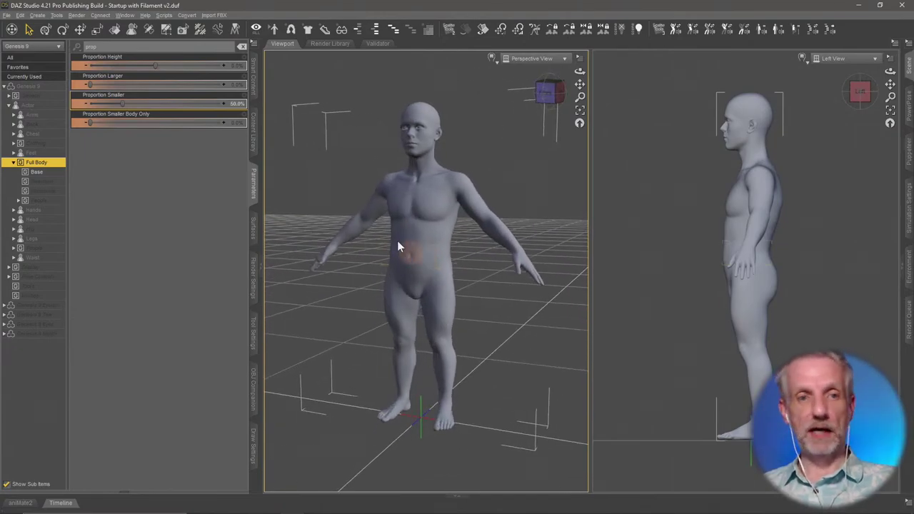
- Clear the parameter filter and show the Base group of full-body shape parameters
click(242, 47)
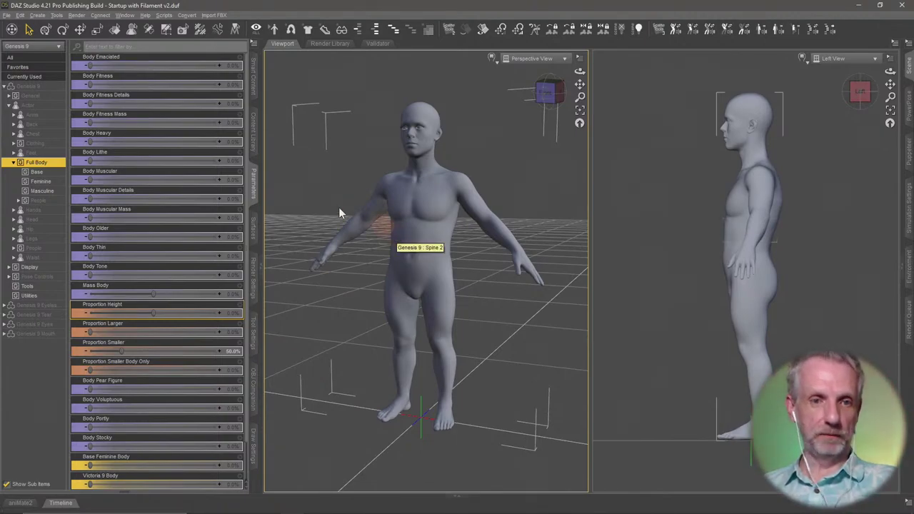
click(49, 201)
click(57, 191)
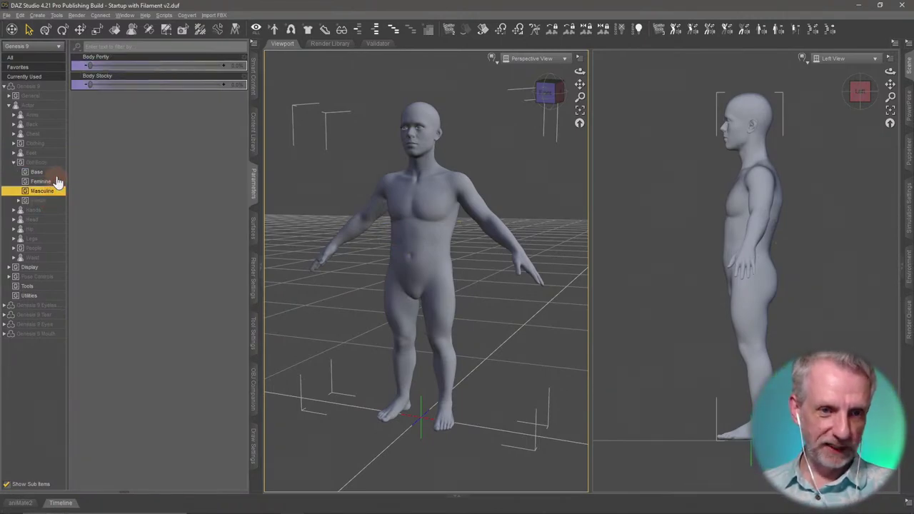
click(57, 174)
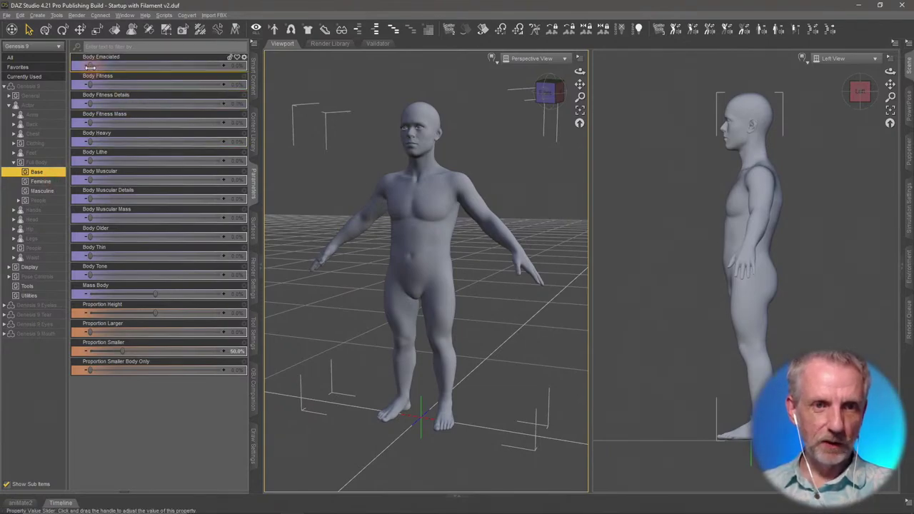
- Try Body Emaciated at 79.3% and Body Lithe at about 88%, returning each to its default
drag(89, 65, 194, 66)
mouse_move(370, 187)
middle_down()
mouse_move(350, 187)
mouse_move(360, 187)
middle_up()
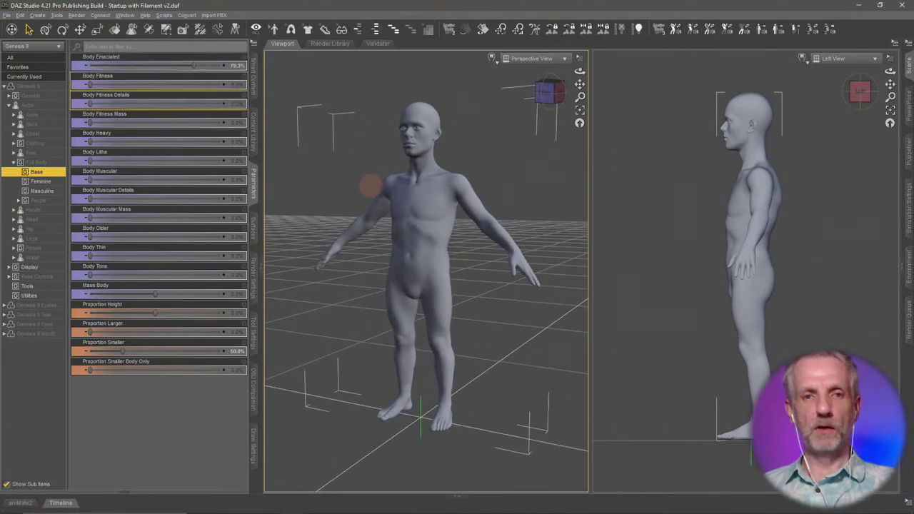
alt+click(138, 73)
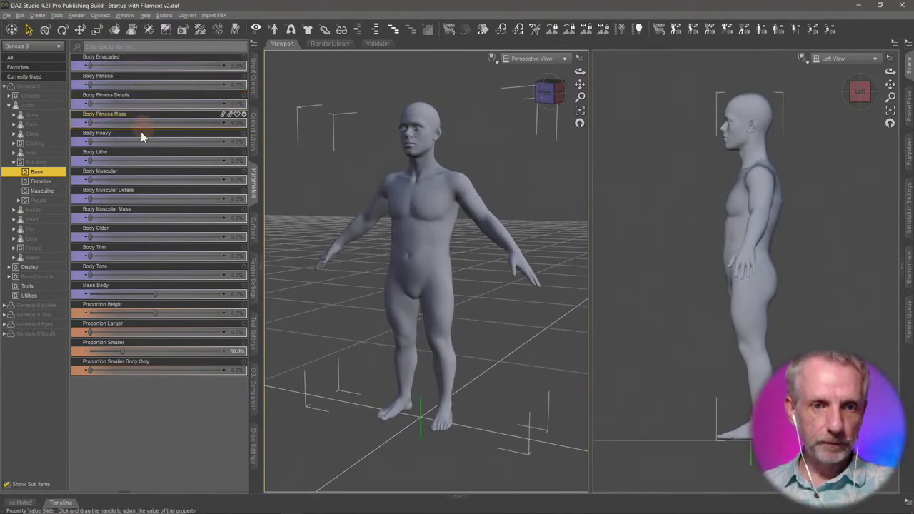
drag(90, 160, 207, 165)
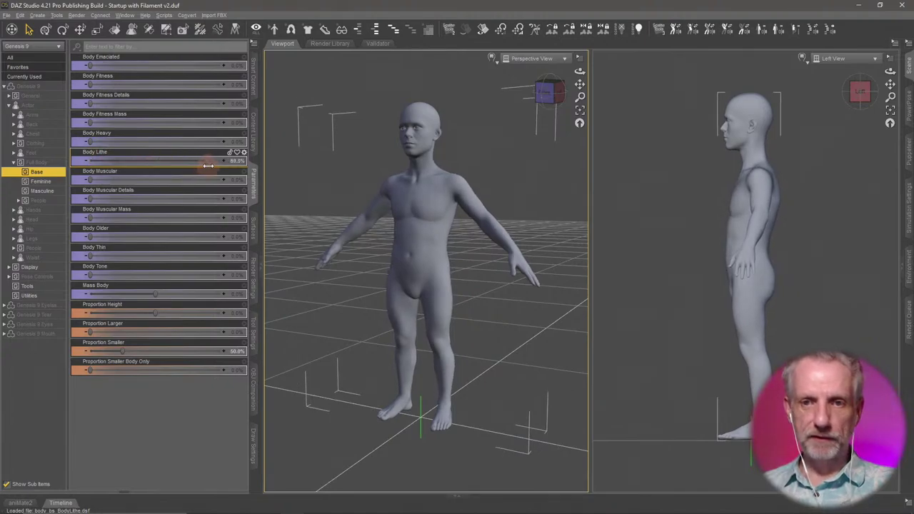
key(ctrl+z)
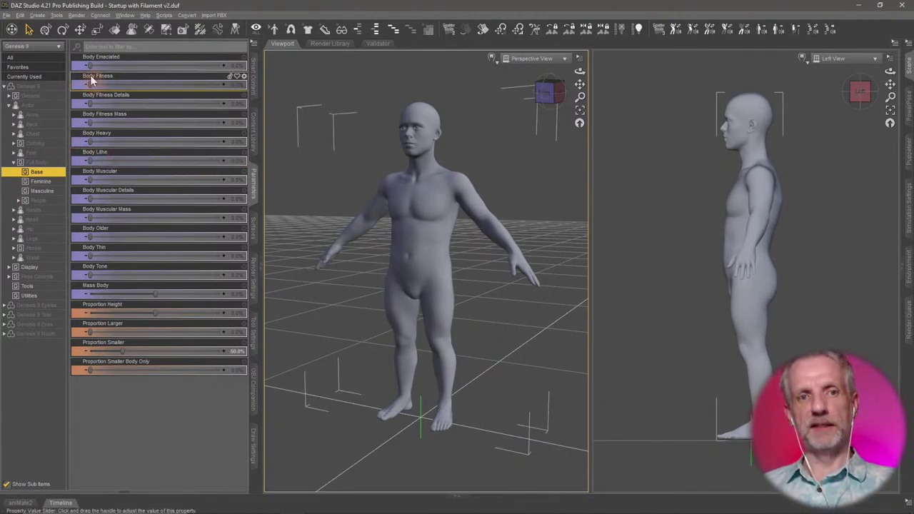
- Try Body Emaciated again and Body Thin on the figure, undoing each change
drag(89, 64, 193, 66)
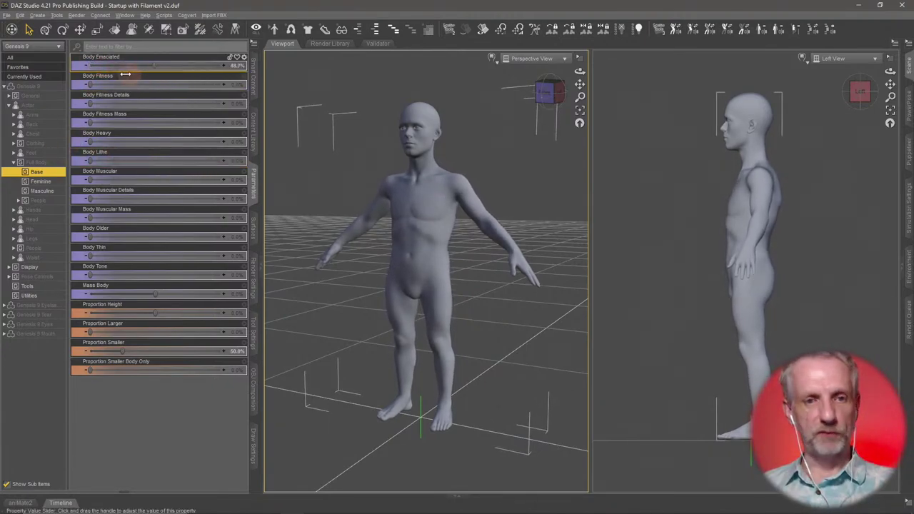
key(ctrl+z)
drag(89, 256, 151, 260)
key(ctrl+z)
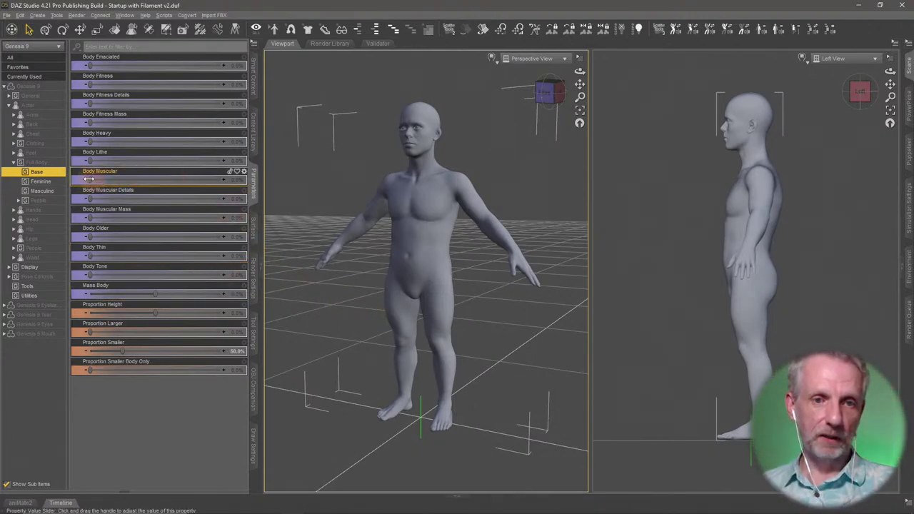
- Try Body Muscular and Body Heavy, the latter at about 80%, and bring both back to zero
mouse_move(90, 180)
mouse_down()
mouse_move(162, 184)
mouse_move(85, 189)
mouse_up()
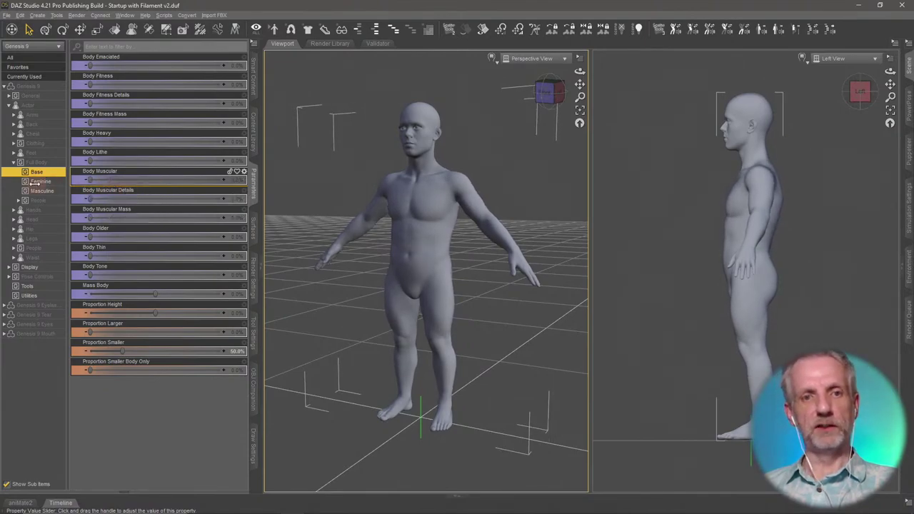
drag(90, 141, 197, 152)
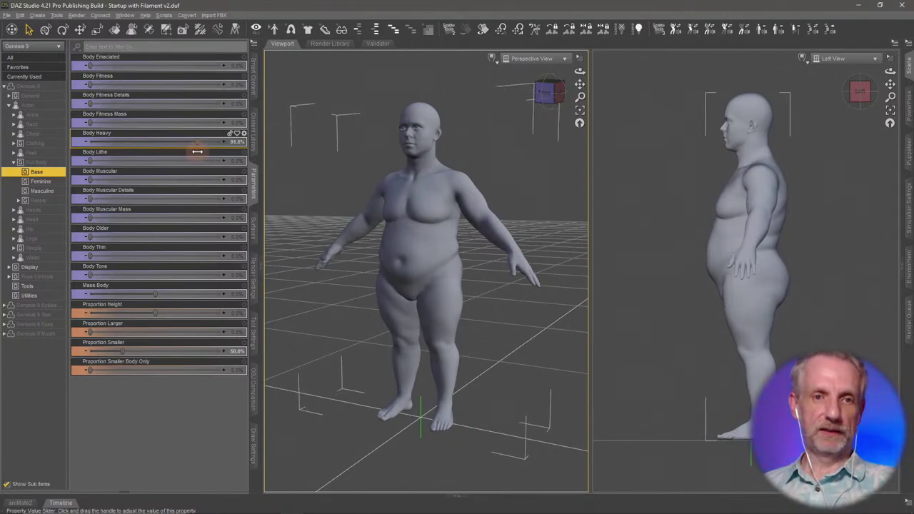
drag(192, 151, 37, 130)
- Try the masculine full-body shapes Body Stocky at 59.3% and Body Portly at about 63% on the figure
click(42, 191)
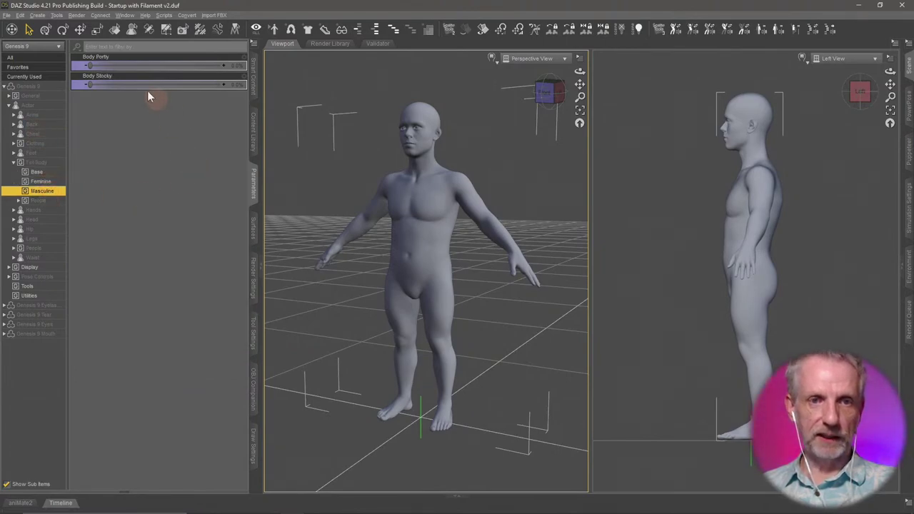
drag(90, 65, 165, 100)
drag(91, 65, 172, 72)
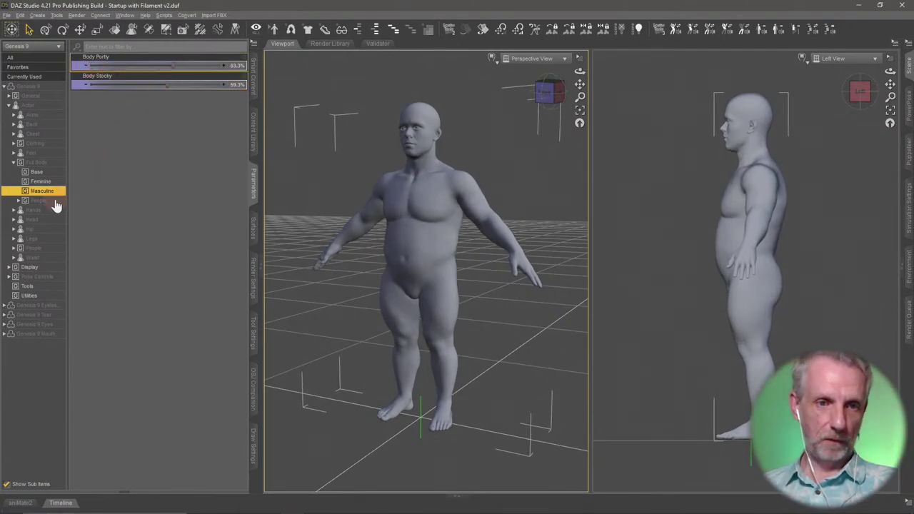
- Try the base full-body shape Body Heavy at about 50% and inspect the figure from another angle
click(40, 172)
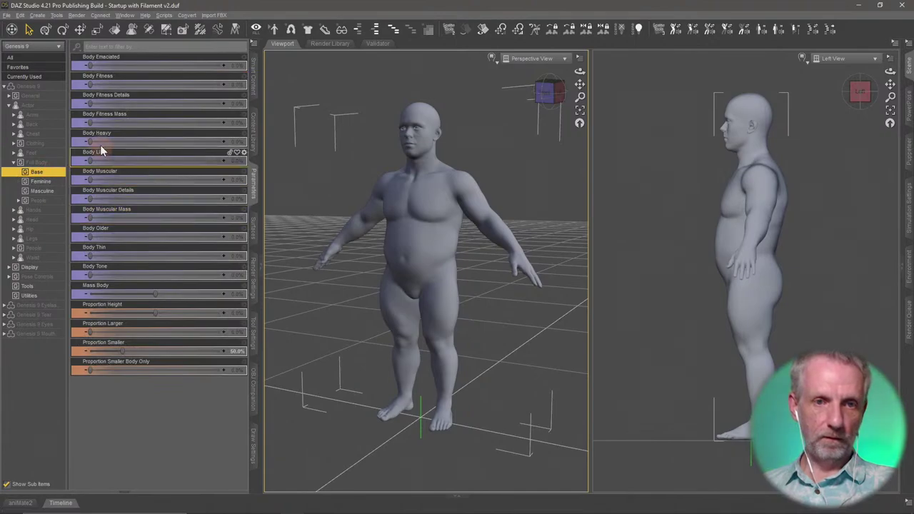
drag(89, 142, 158, 151)
middle_drag(402, 259, 411, 254)
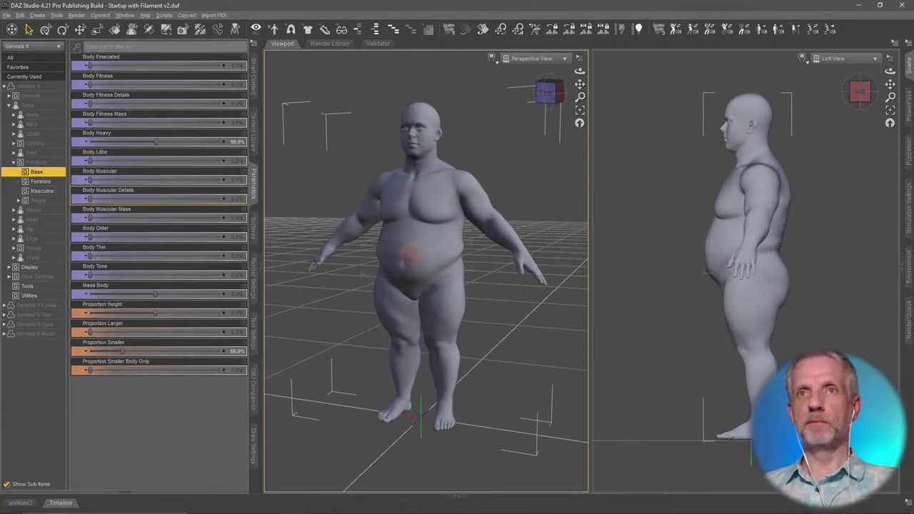
alt+drag(410, 253, 392, 259)
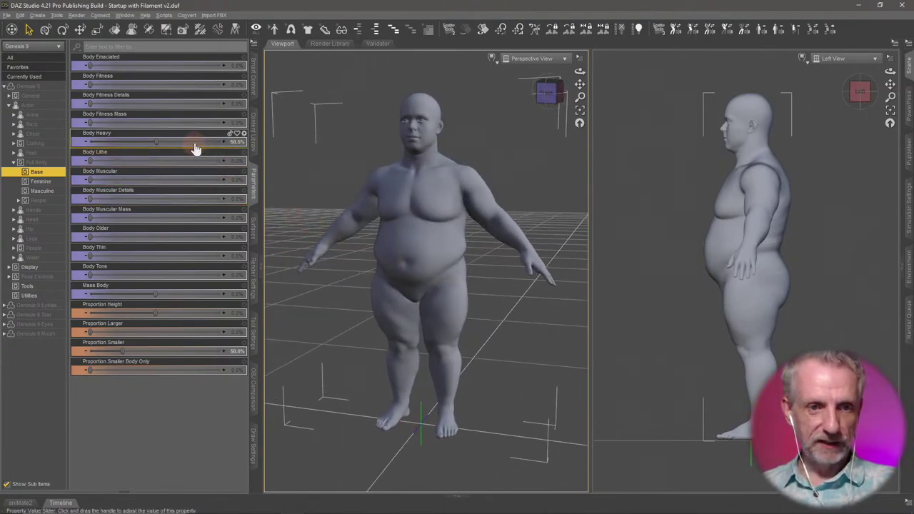
- Reset the masculine shapes Body Portly and Body Stocky to their defaults
click(42, 191)
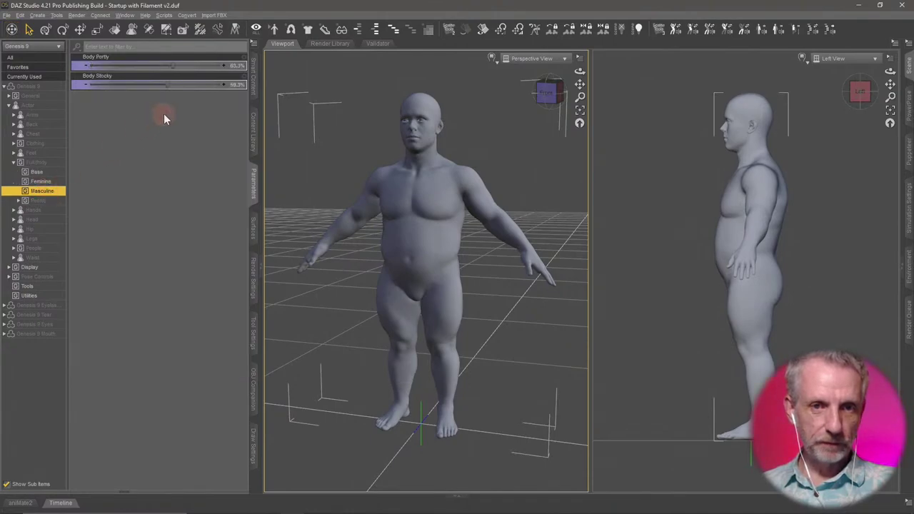
alt+click(201, 66)
alt+click(195, 85)
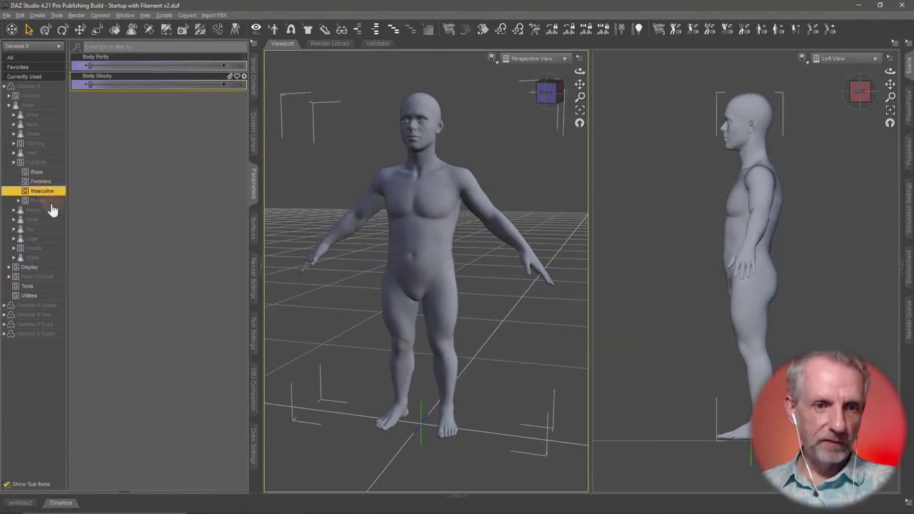
- Try a slimmer build with Body Lithe at 61.8%, Body Thin at 57.8% and Body Emaciated at 57.8%
click(47, 172)
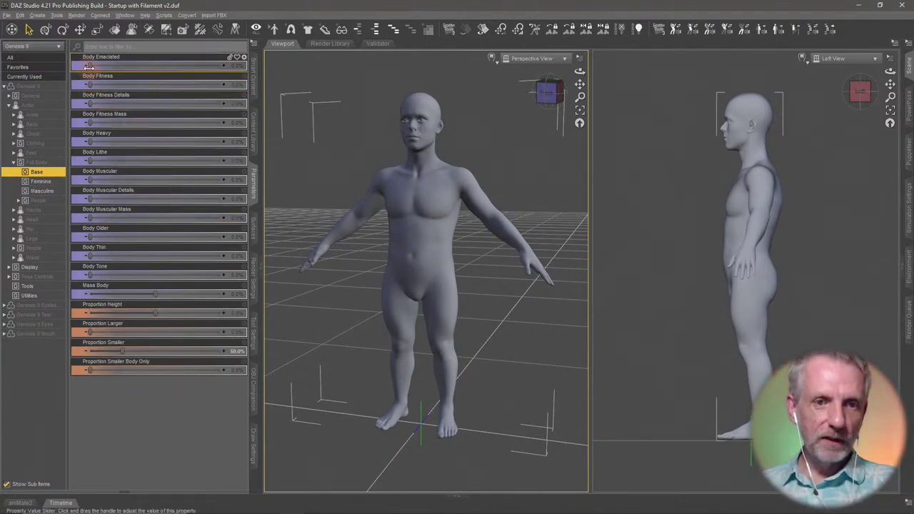
drag(89, 66, 36, 81)
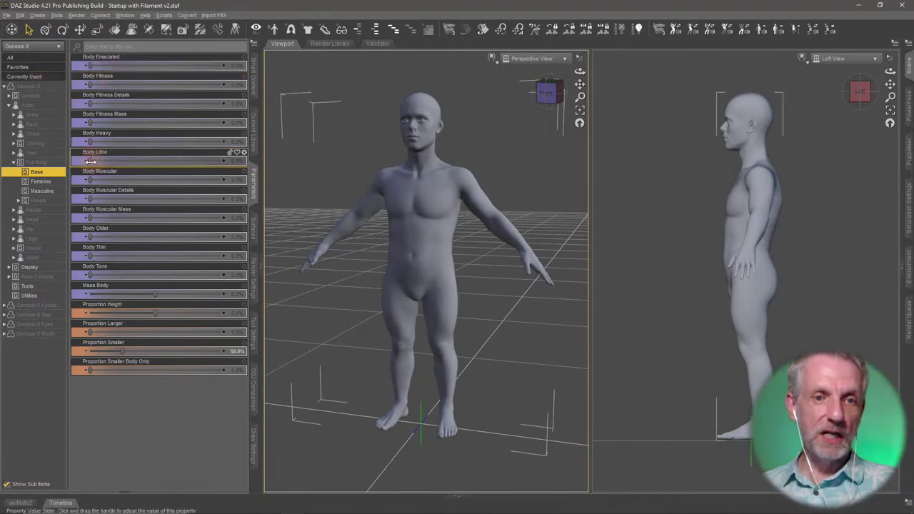
drag(90, 161, 170, 166)
drag(89, 256, 165, 258)
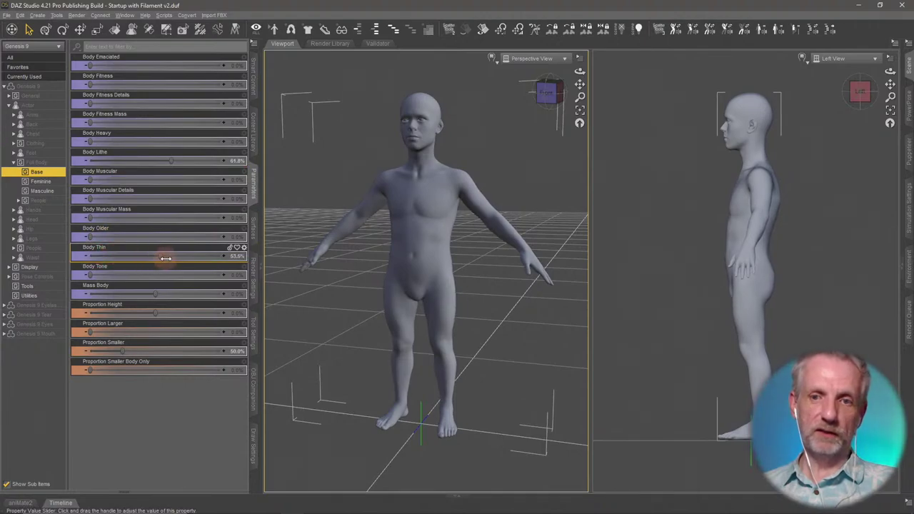
drag(111, 74, 166, 75)
mouse_move(366, 207)
ctrl+alt+mouse_down()
mouse_move(357, 208)
mouse_move(368, 210)
mouse_move(362, 205)
mouse_move(364, 265)
mouse_move(361, 209)
ctrl+alt+mouse_up()
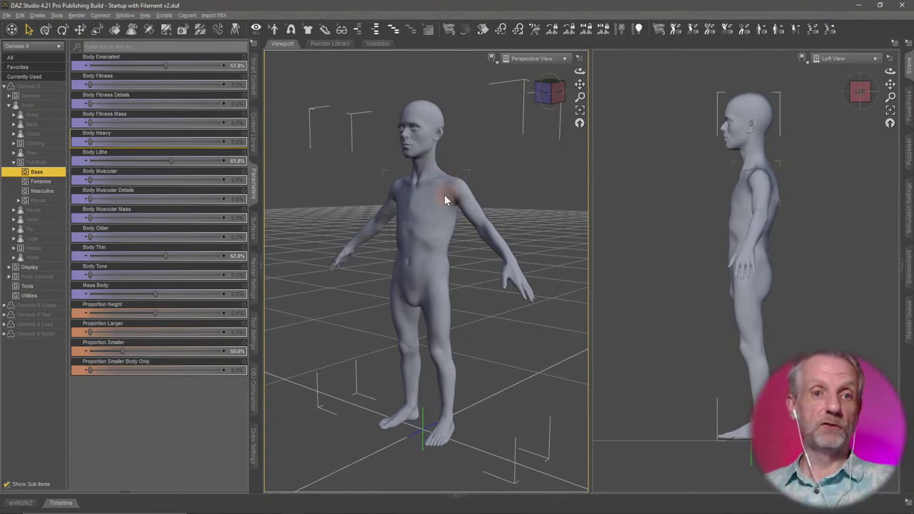
mouse_move(444, 194)
ctrl+alt+mouse_down()
mouse_move(493, 194)
mouse_move(404, 195)
mouse_move(444, 194)
ctrl+alt+mouse_up()
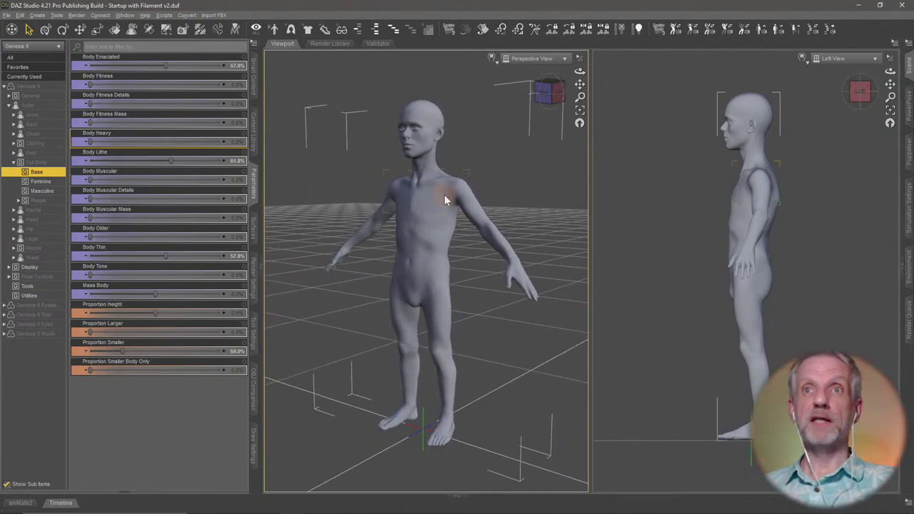
- Reset Body Lithe, Body Emaciated and Body Thin to their defaults
alt+click(188, 160)
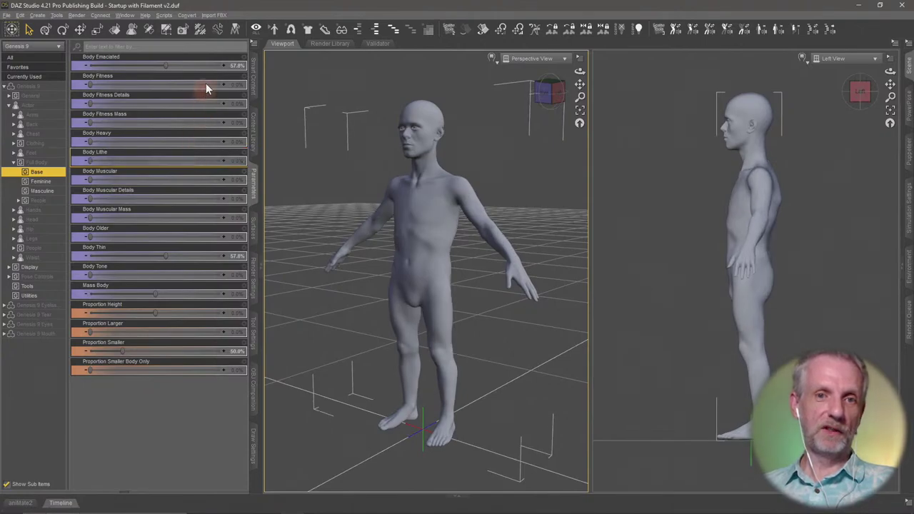
alt+click(196, 67)
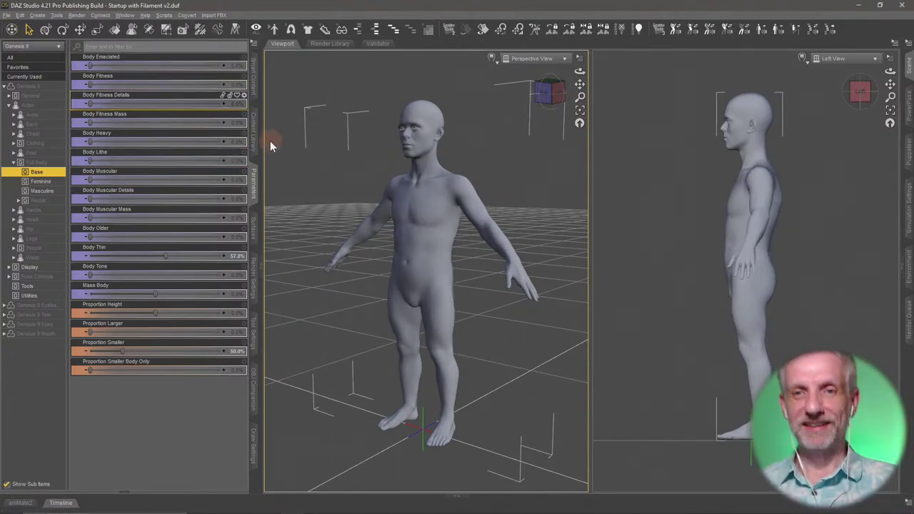
click(43, 191)
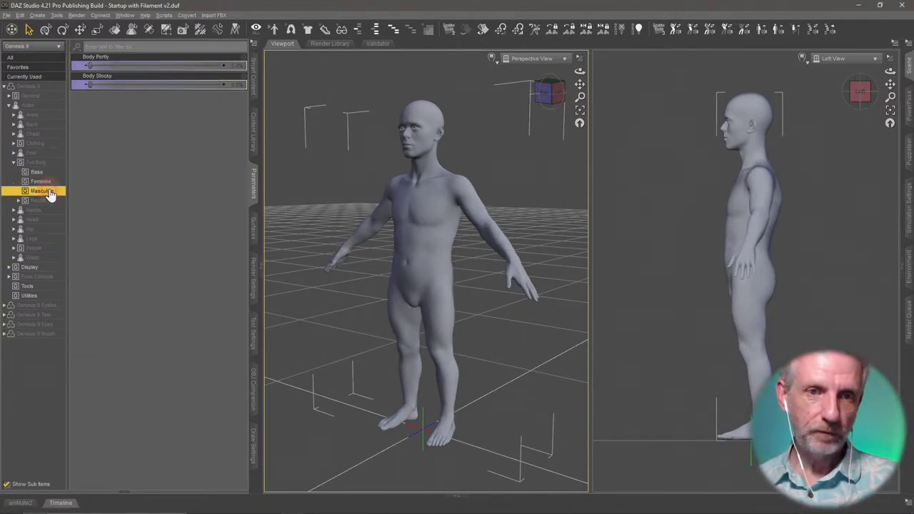
click(59, 176)
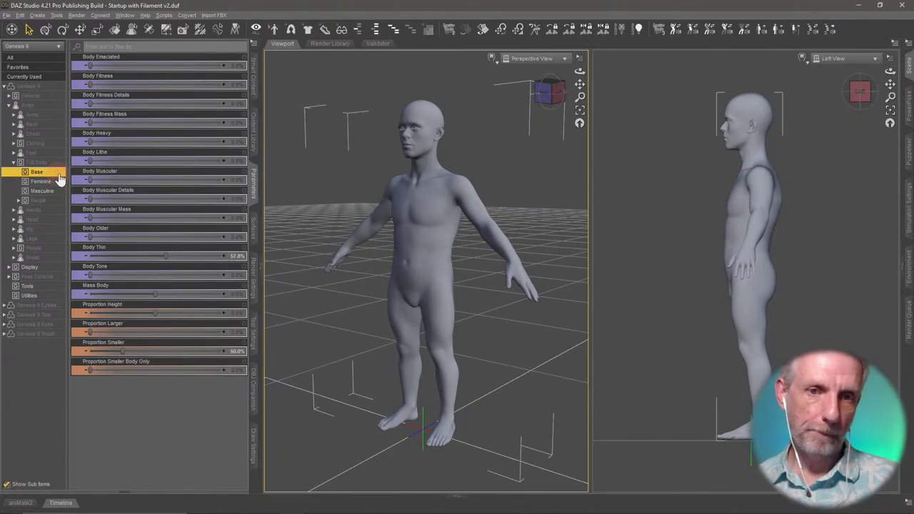
alt+click(171, 257)
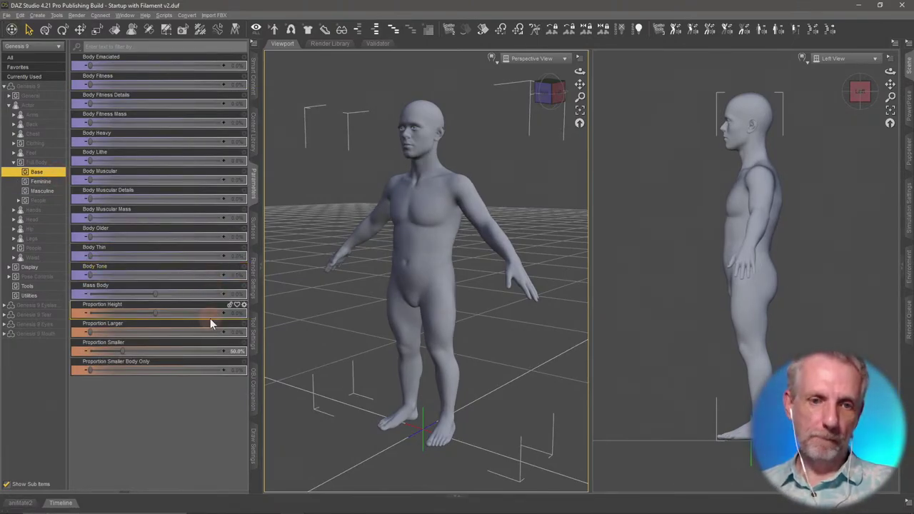
- Shrink the figure further by setting Proportion Smaller to 60%
drag(123, 351, 202, 358)
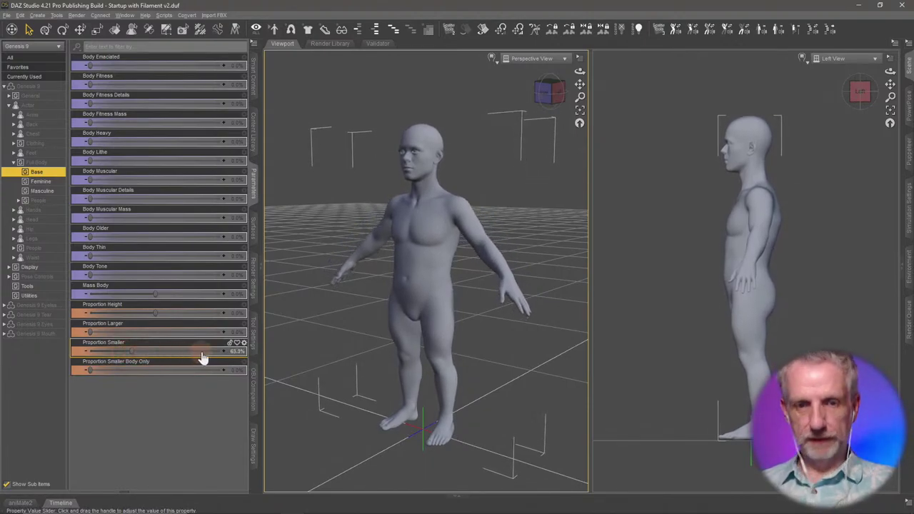
click(236, 350)
text(60)
key(Return)
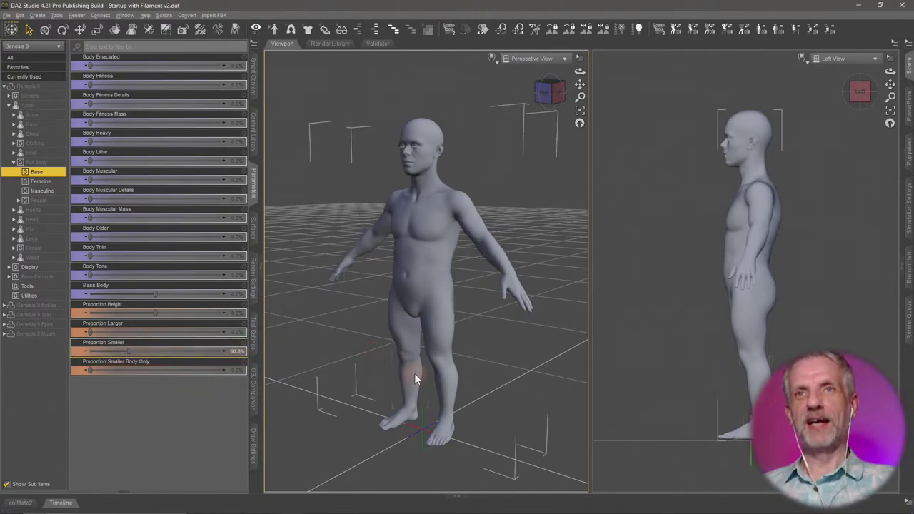
middle_drag(414, 374, 420, 381)
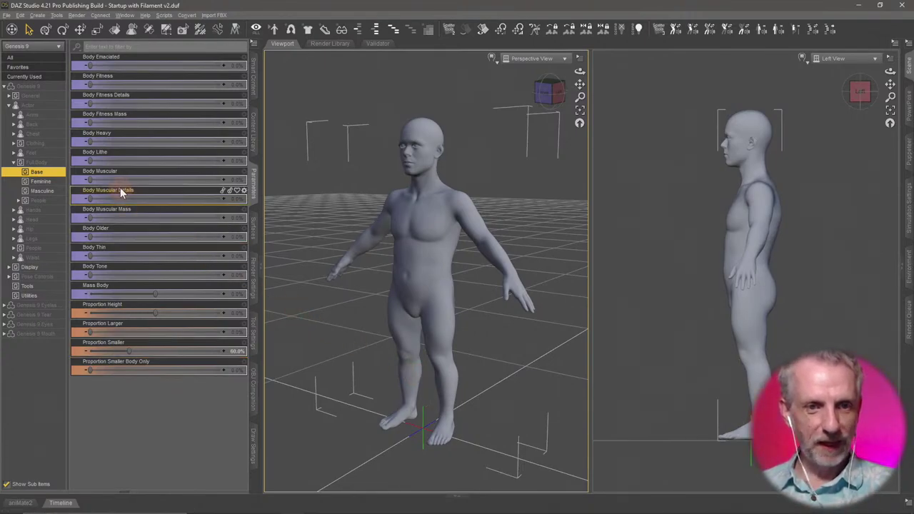
- Set the figure's Body Muscular shape to 50%
drag(90, 179, 153, 180)
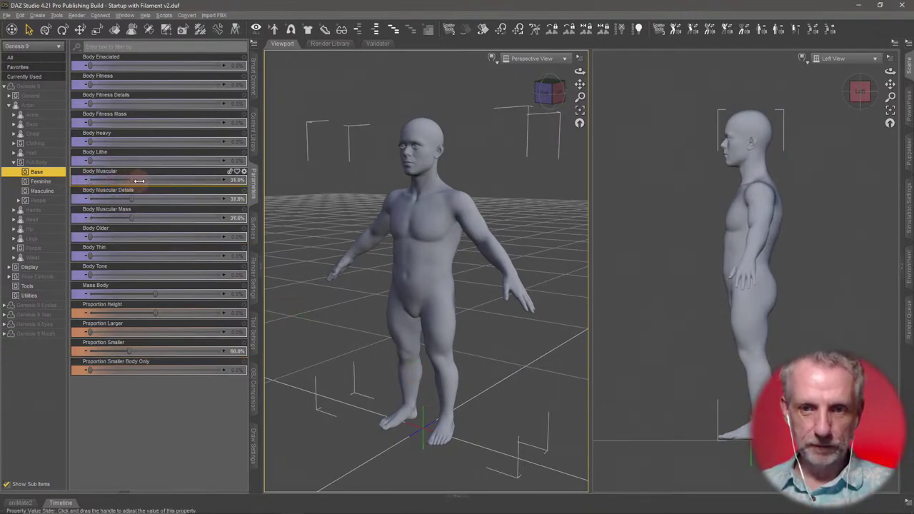
click(238, 180)
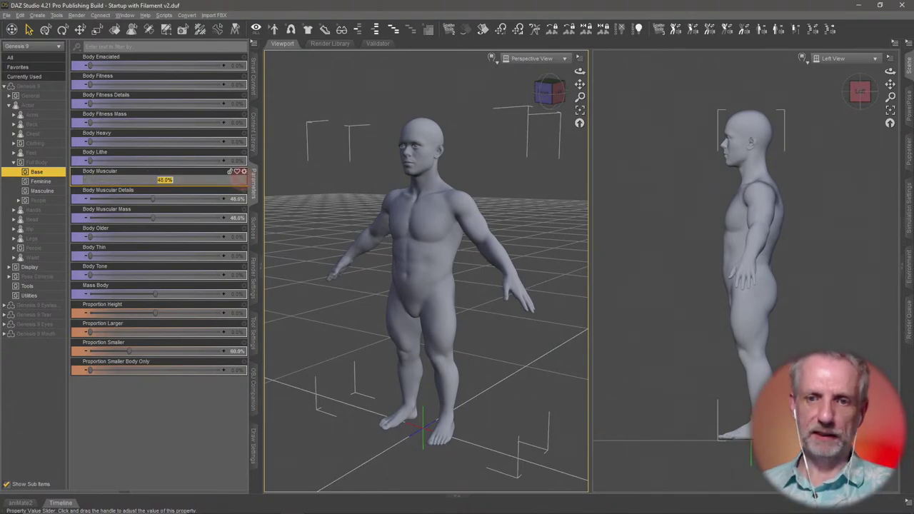
text(50)
key(Return)
ctrl+alt+drag(376, 259, 372, 258)
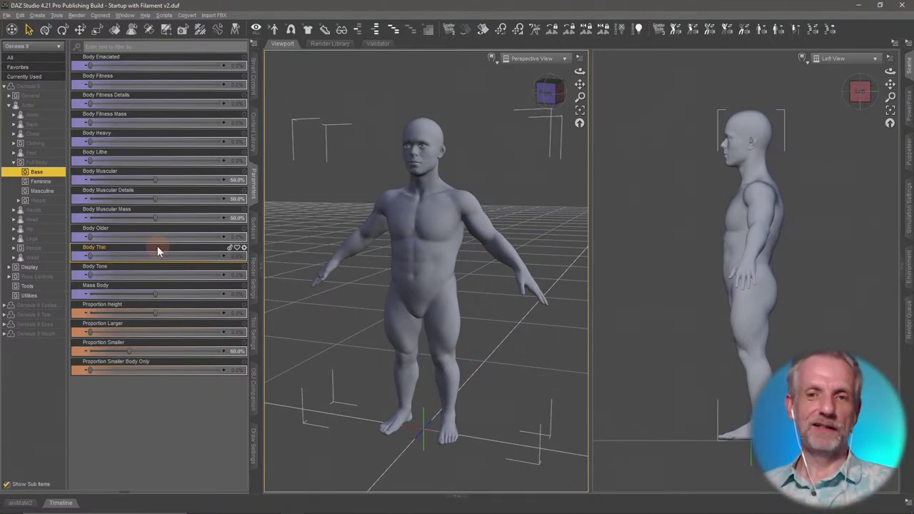
scroll(418, 276, up, 2)
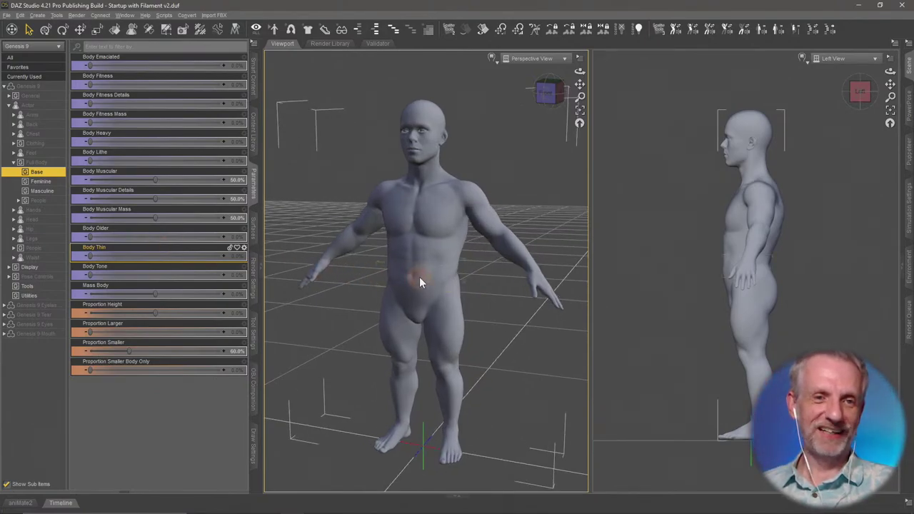
- Set the masculine full-body shape Body Stocky to 50%
click(51, 191)
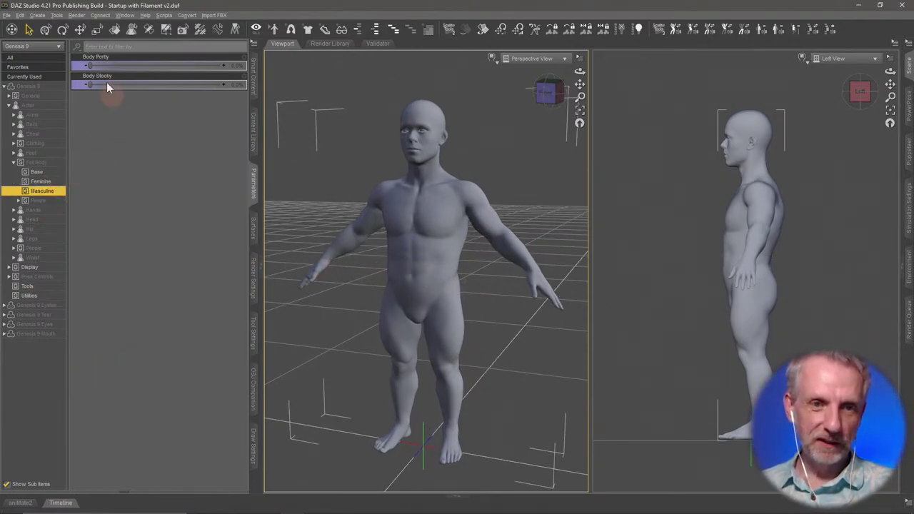
drag(93, 64, 155, 86)
click(236, 85)
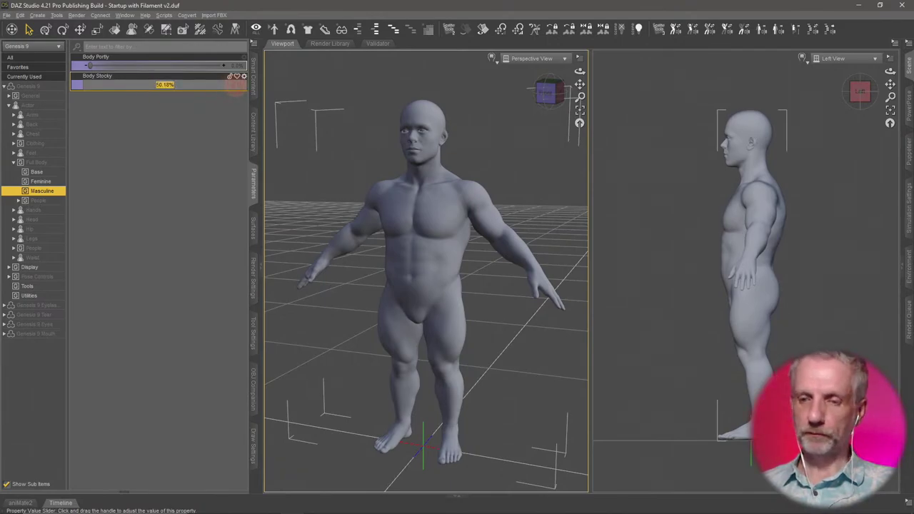
text(50)
key(Return)
ctrl+alt+drag(424, 266, 417, 270)
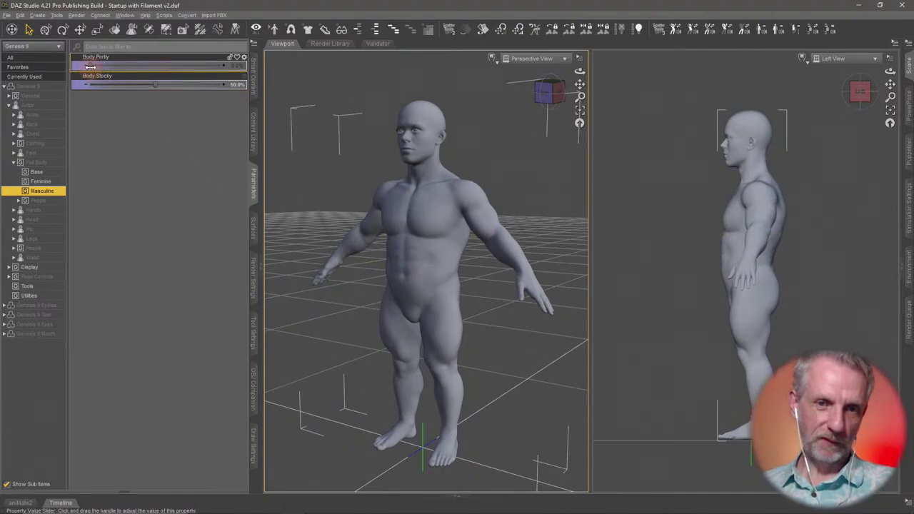
- Set the masculine full-body shape Body Portly to 50%
drag(91, 66, 153, 65)
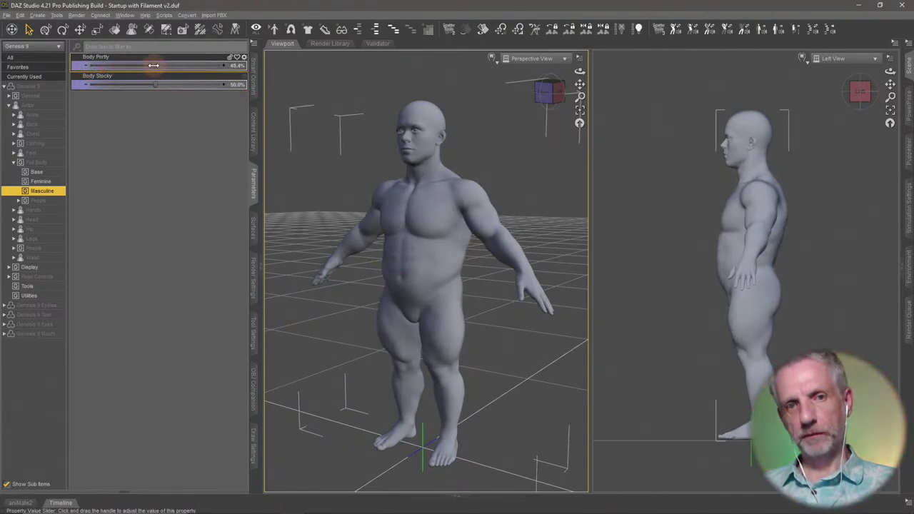
click(235, 66)
text(50)
key(Return)
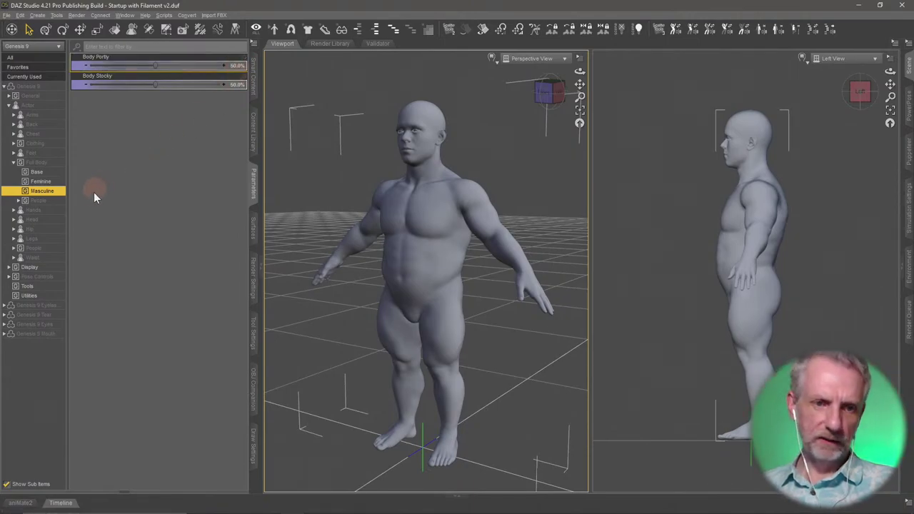
- Try the base full-body shape Body Heavy at 23.6%, inspect the figure, and bring the shape back to zero
click(51, 173)
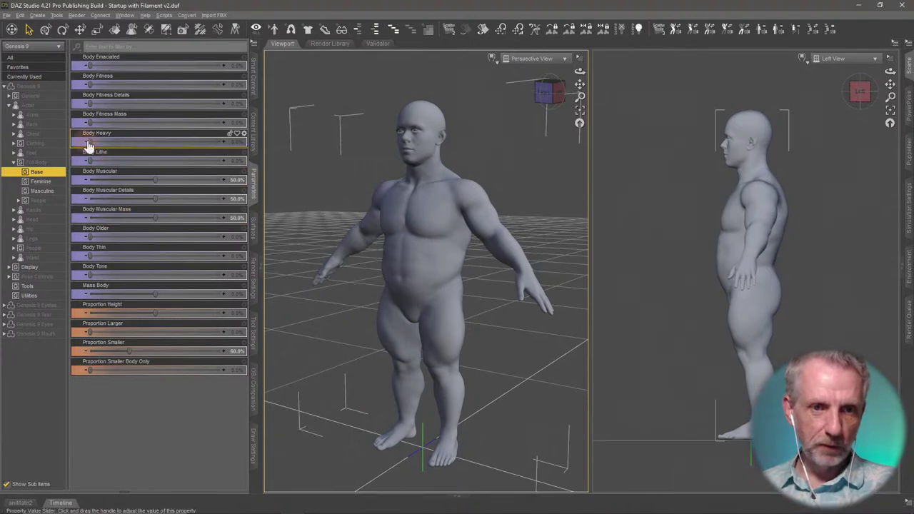
drag(89, 141, 120, 145)
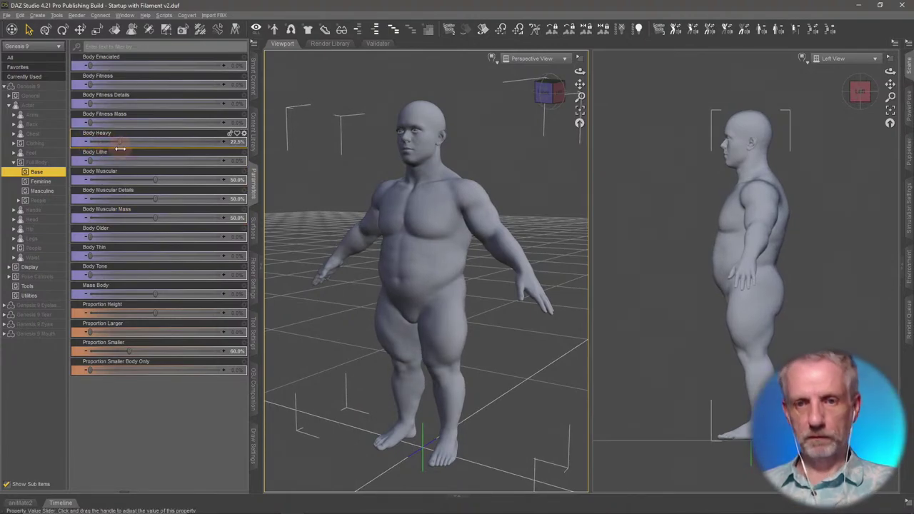
middle_drag(399, 272, 399, 274)
mouse_move(399, 272)
alt+mouse_down()
mouse_move(387, 271)
mouse_move(401, 271)
alt+mouse_up()
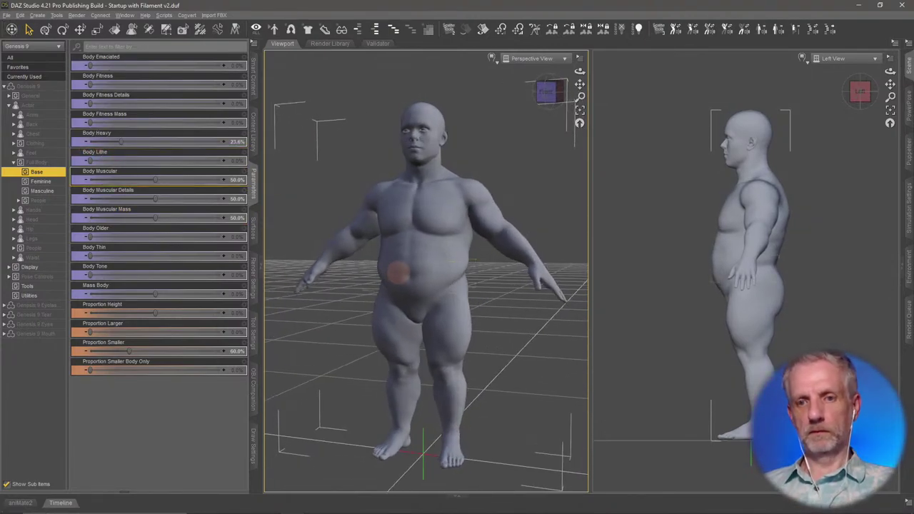
alt+drag(444, 350, 464, 311)
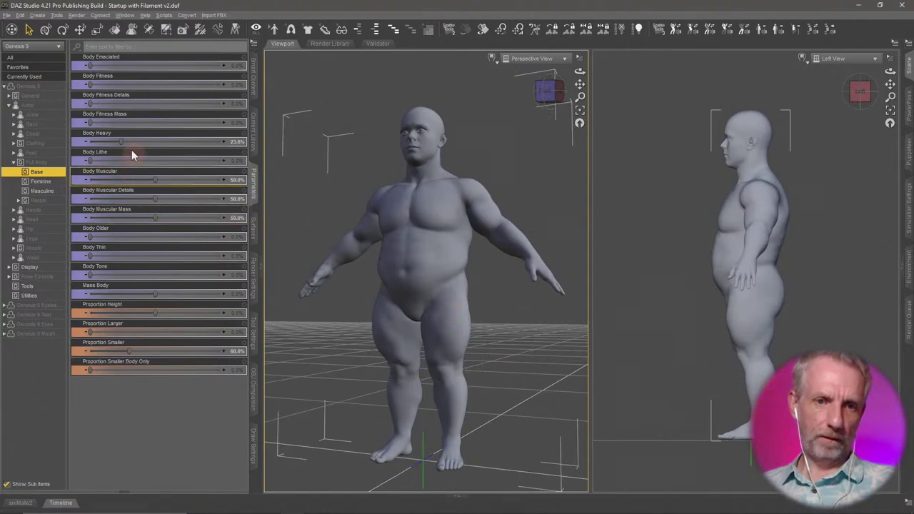
drag(121, 141, 57, 141)
alt+drag(427, 321, 436, 320)
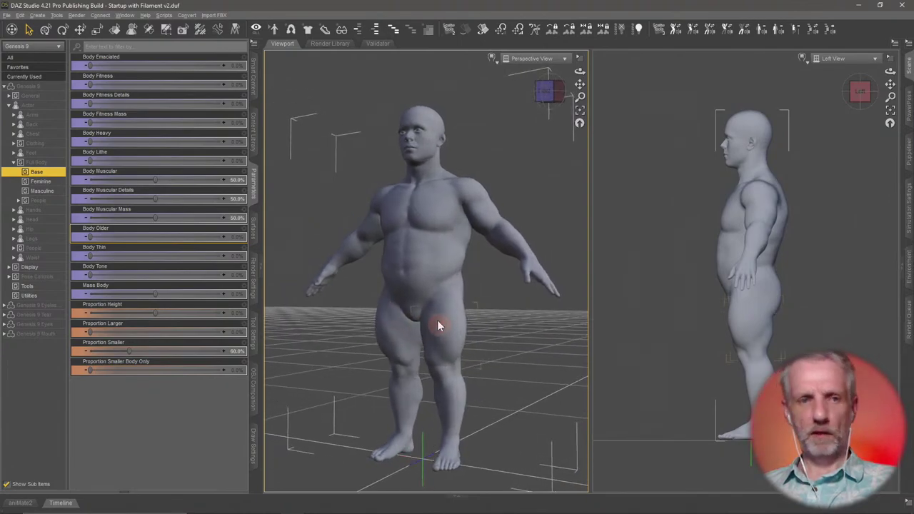
- Set the masculine full-body shapes Body Portly and Body Stocky to zero and compare the figure from several angles
click(41, 193)
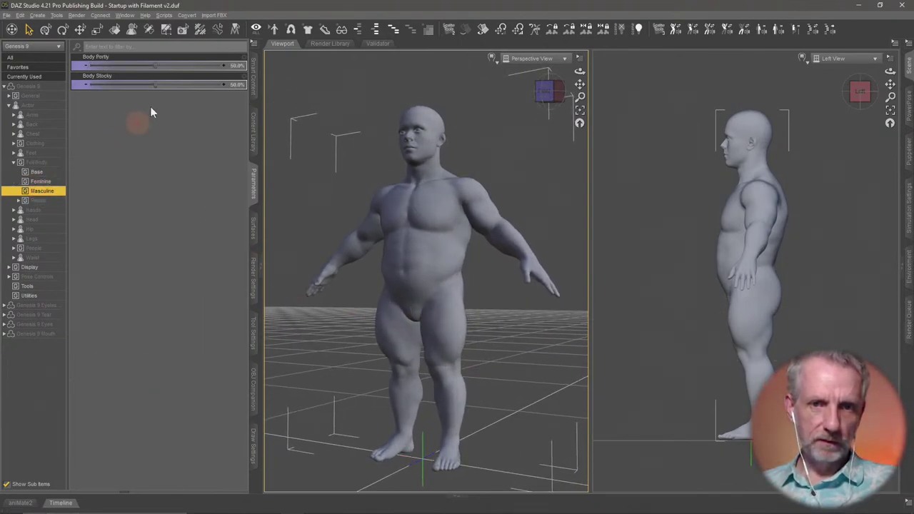
drag(151, 64, 45, 78)
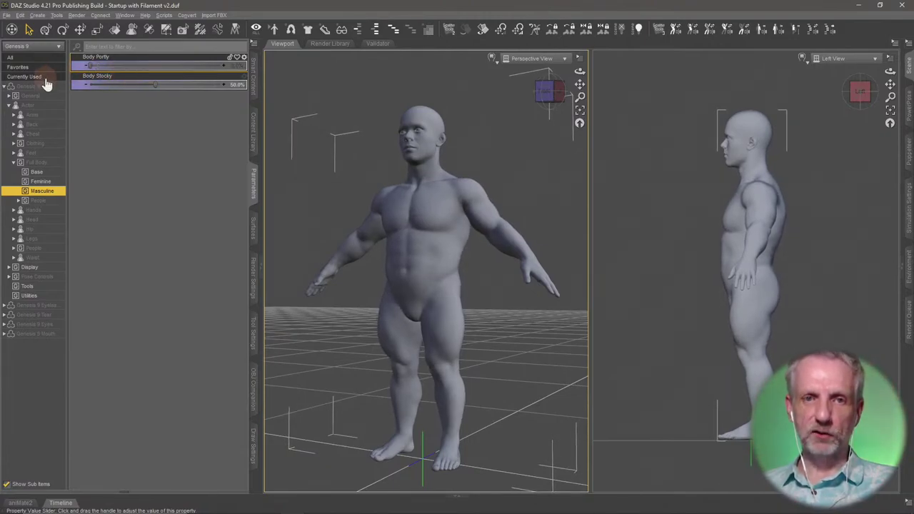
drag(153, 85, 51, 84)
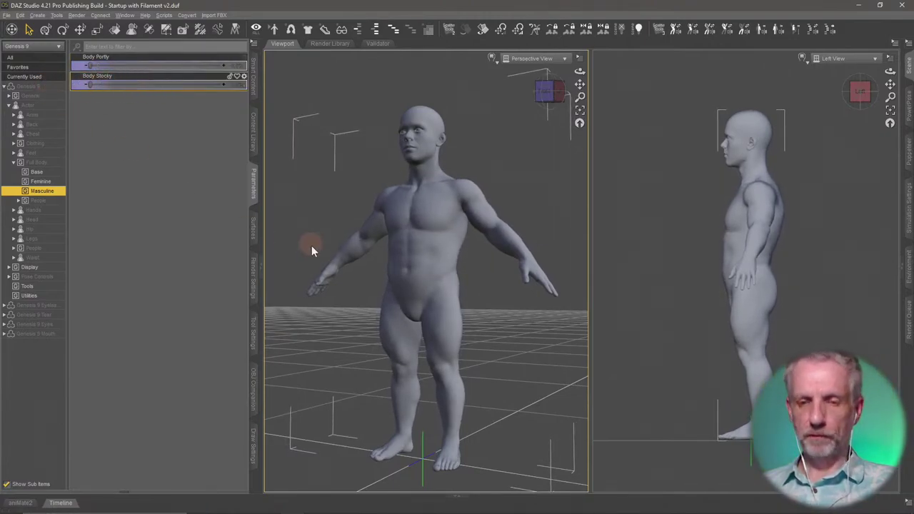
mouse_move(332, 281)
middle_down()
mouse_move(361, 288)
mouse_move(331, 284)
middle_up()
alt+drag(332, 284, 357, 286)
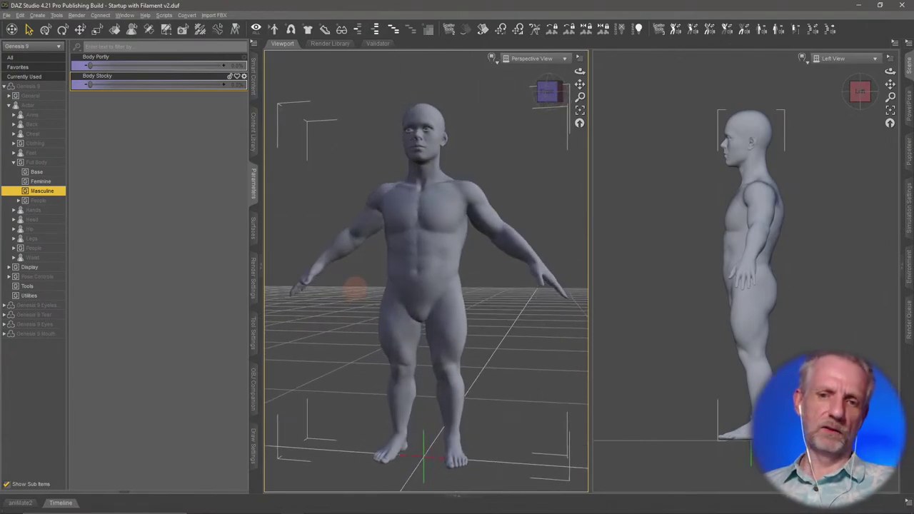
alt+drag(395, 309, 371, 304)
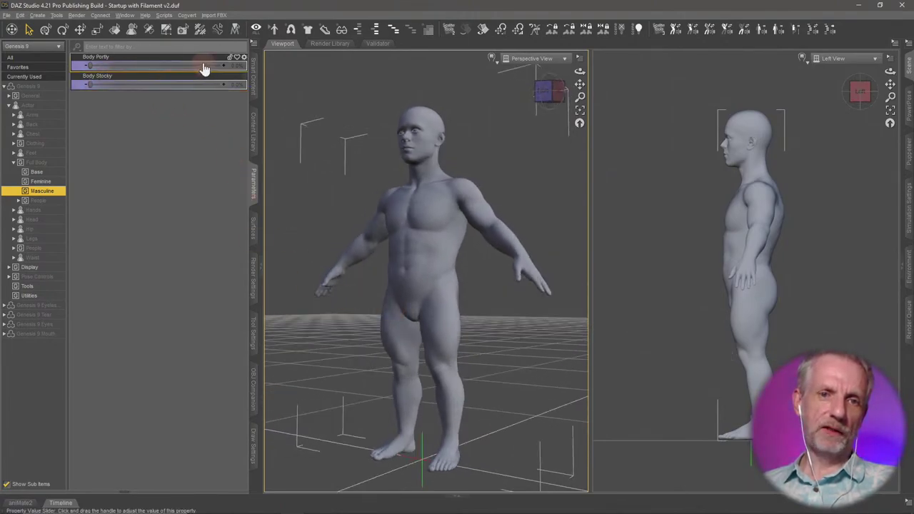
- Set the masculine full-body shapes Body Portly and Body Stocky to 50% each and check the figure
click(233, 66)
text(50)
key(Return)
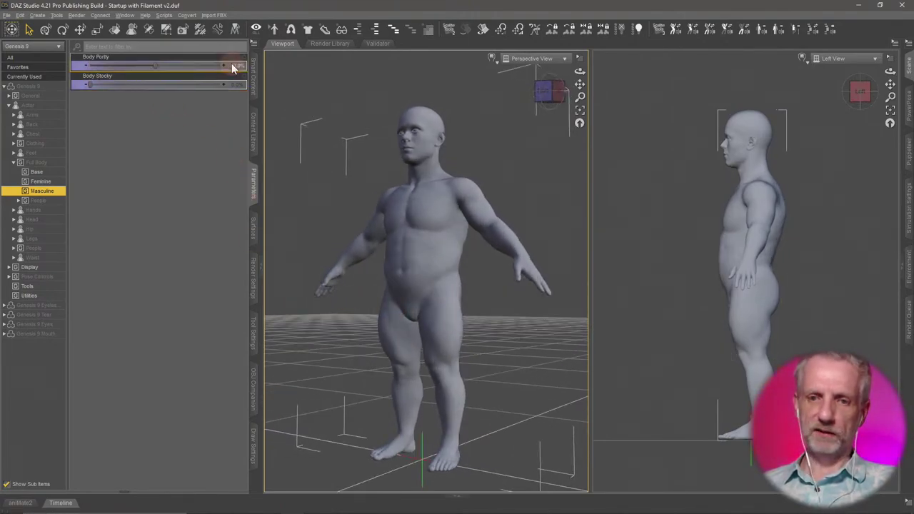
click(234, 84)
text(50)
key(Return)
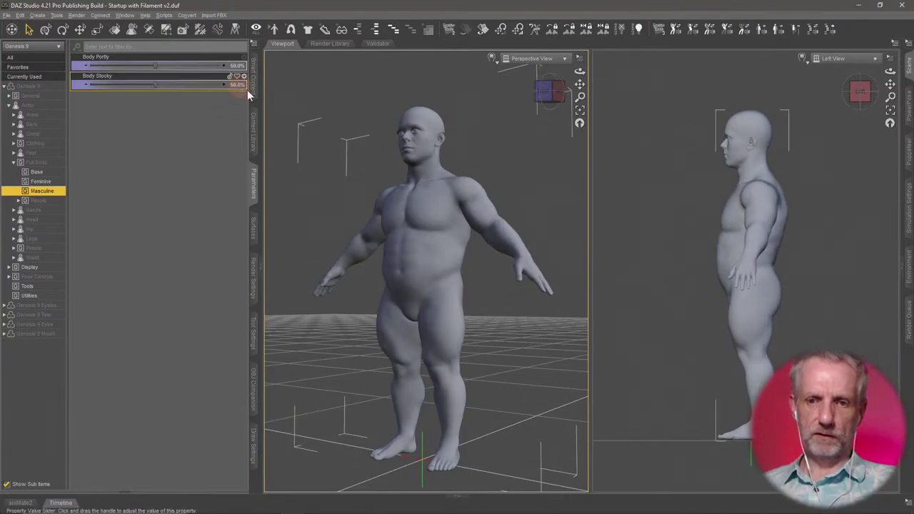
alt+drag(407, 370, 463, 339)
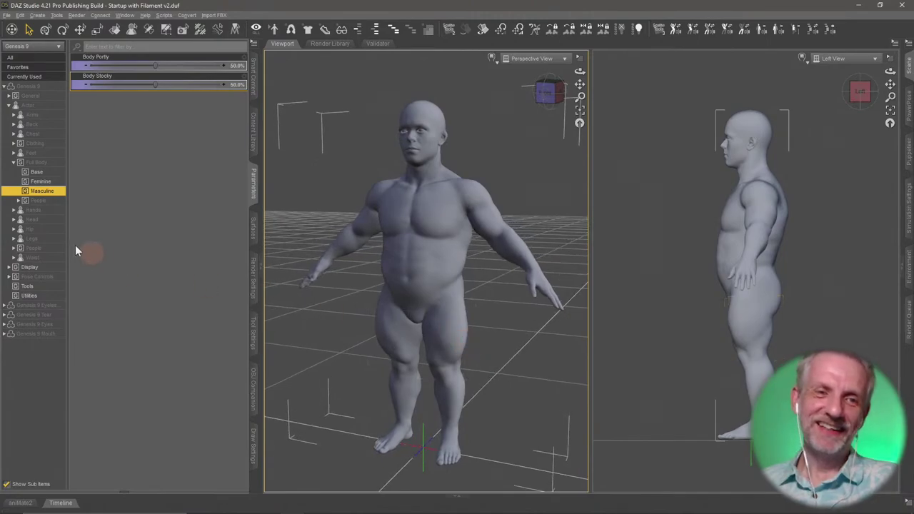
- Try the feminine full-body shapes Body Pear Figure and Body Voluptuous on the figure and leave both at zero
click(49, 183)
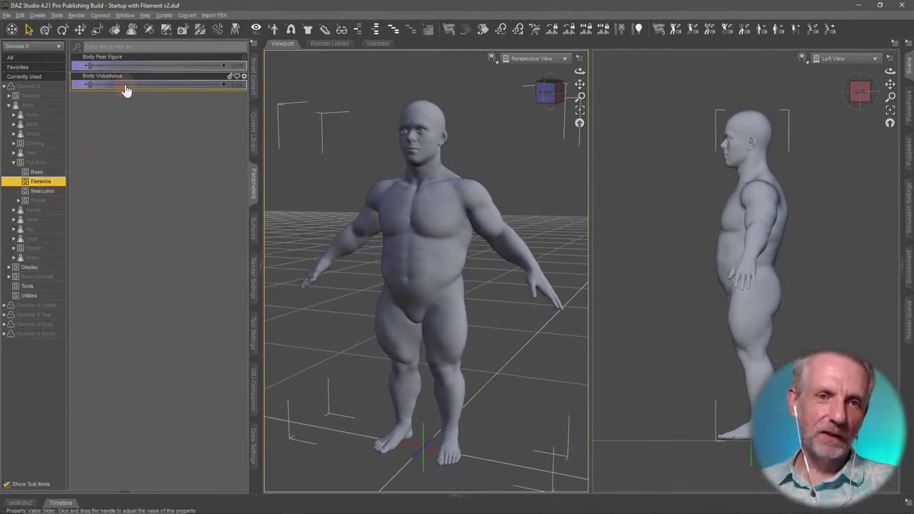
drag(87, 72, 20, 74)
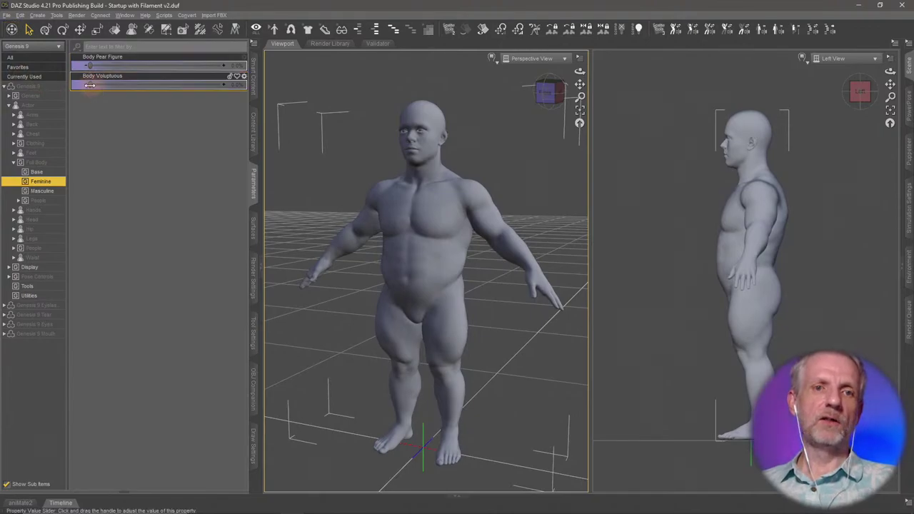
drag(91, 85, 31, 90)
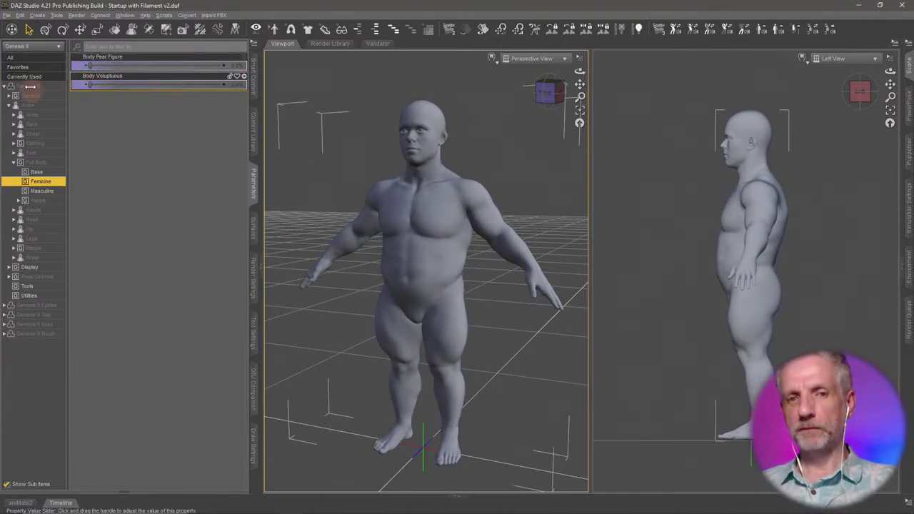
- Raise the base full-body shape Body Heavy to about 47%
click(36, 172)
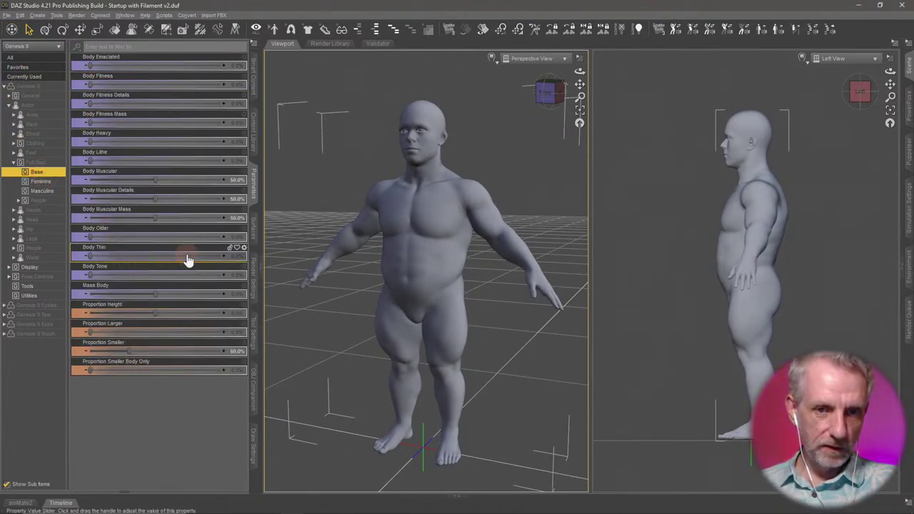
drag(90, 141, 144, 146)
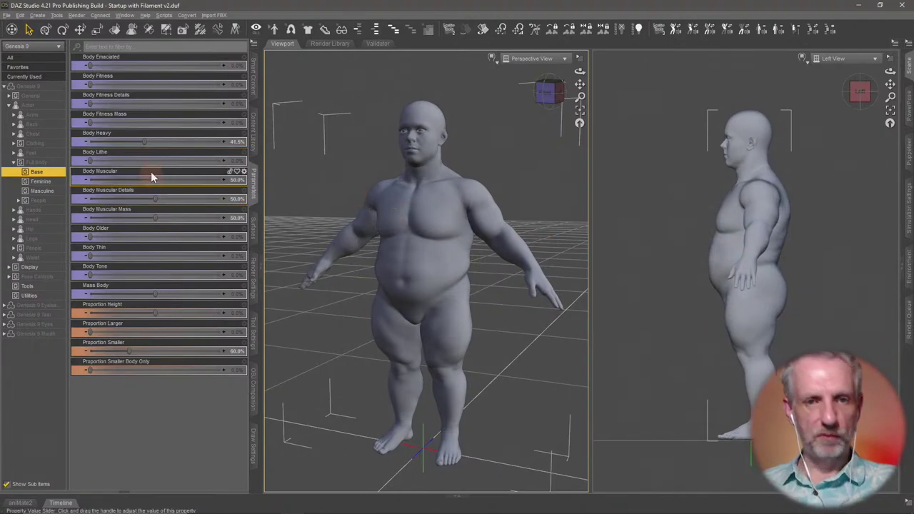
drag(144, 142, 151, 140)
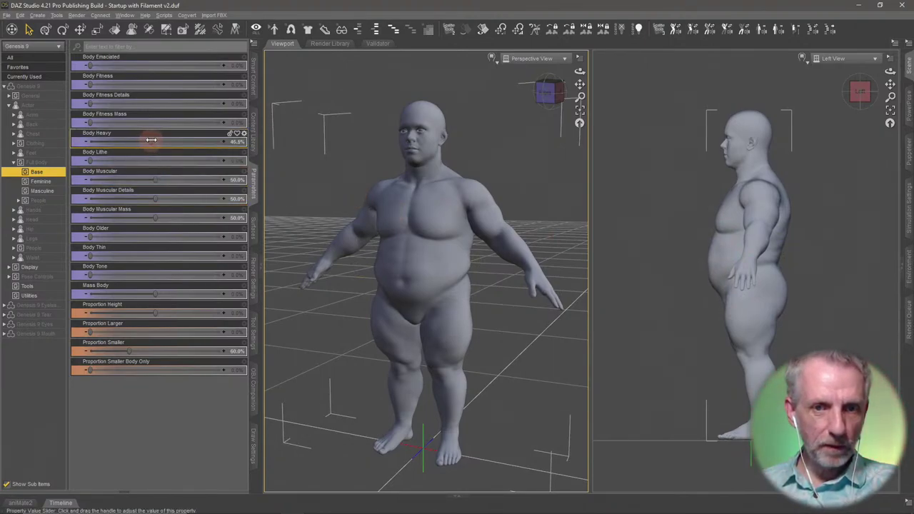
- Try different amounts of the base full-body shape Body Fitness and set it to 20%
drag(96, 86, 179, 91)
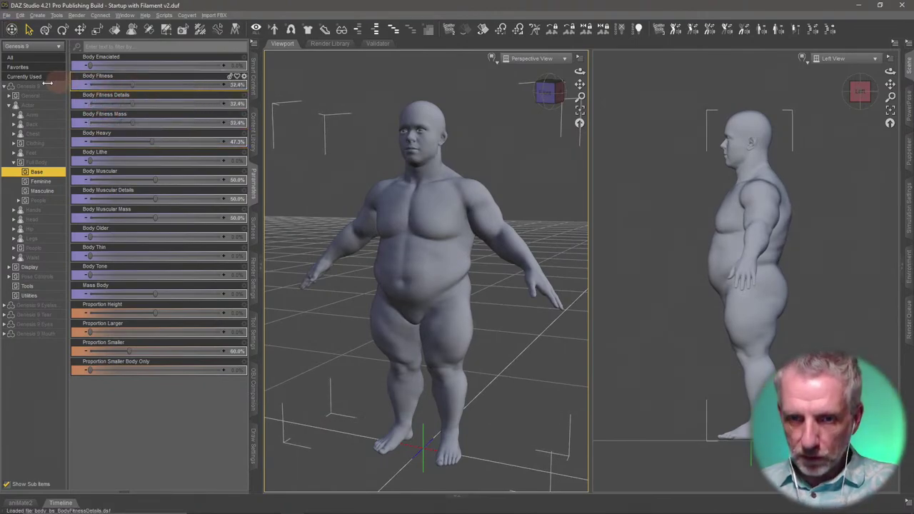
drag(47, 83, 132, 96)
click(239, 86)
text(20)
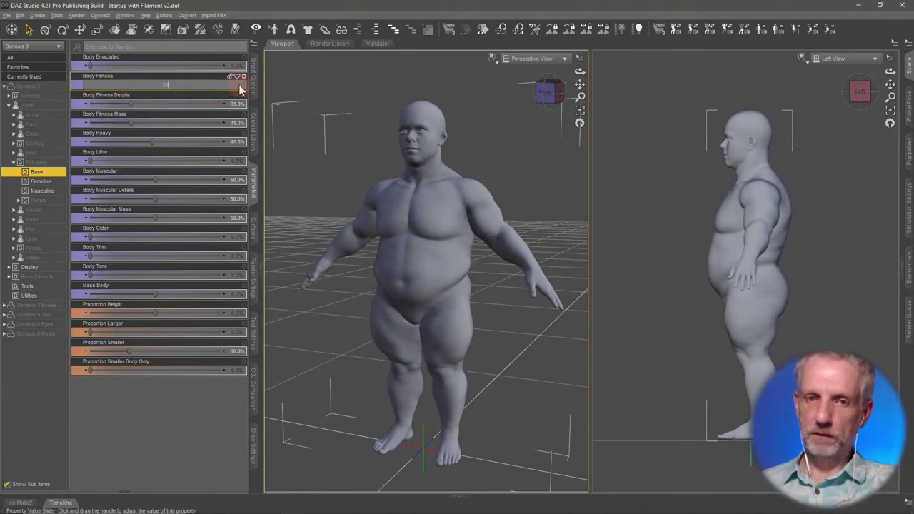
text(20)
key(Return)
- Set the base full-body shape Body Heavy to 50%
click(235, 142)
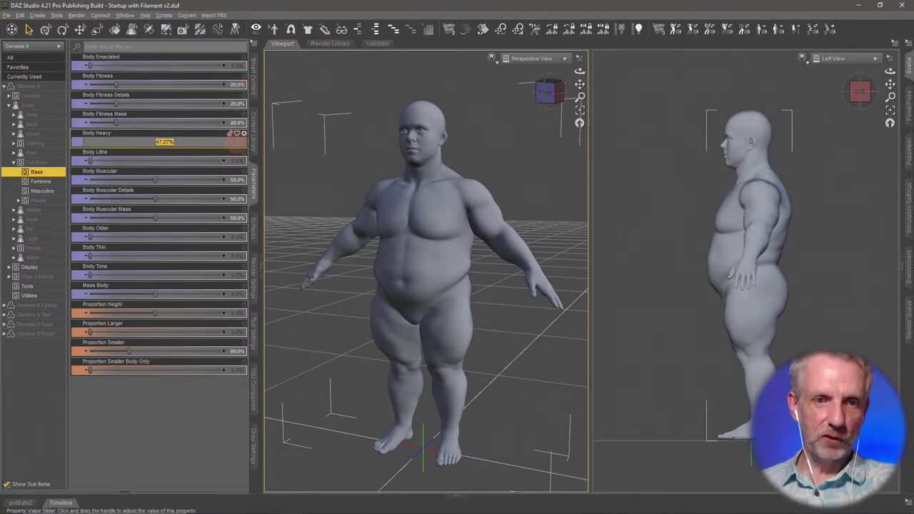
text(50)
key(Return)
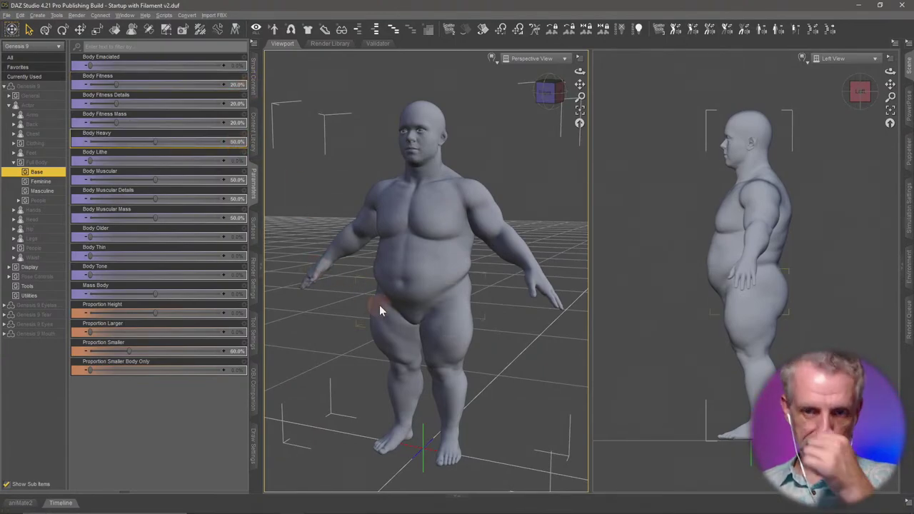
- Examine the reshaped figure in the perspective view, from the whole body to the torso and head
mouse_move(424, 344)
middle_down()
mouse_move(404, 347)
mouse_move(415, 342)
middle_up()
mouse_move(414, 345)
alt+mouse_down()
mouse_move(418, 336)
mouse_move(418, 347)
mouse_move(419, 337)
mouse_move(399, 345)
alt+mouse_up()
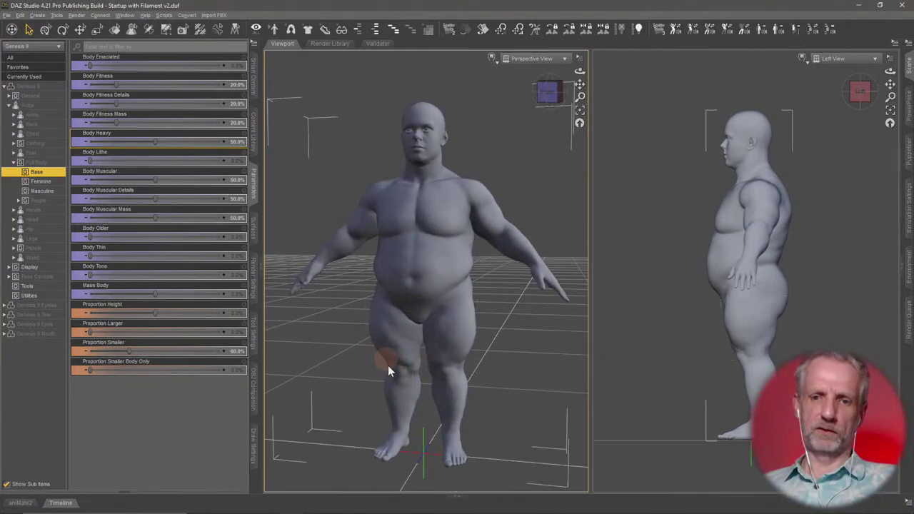
mouse_move(497, 347)
alt+mouse_down()
mouse_move(508, 347)
mouse_move(494, 346)
mouse_move(498, 352)
alt+mouse_up()
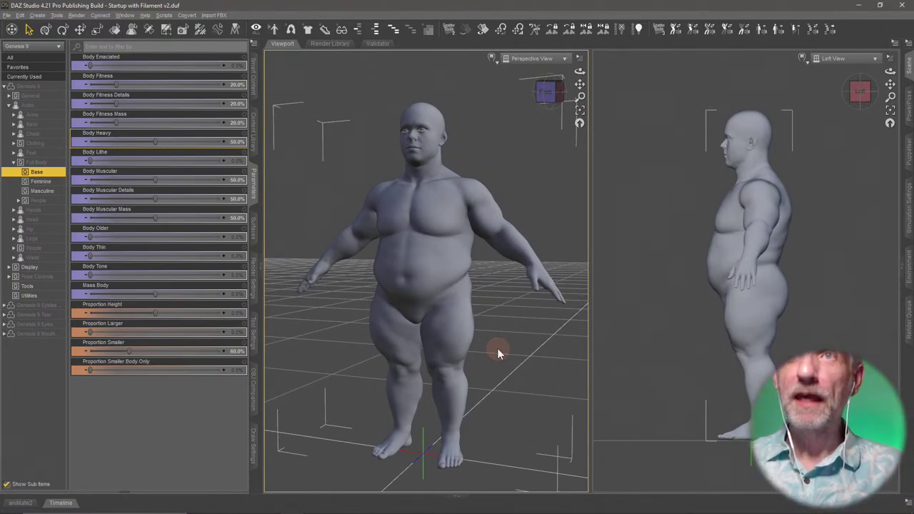
scroll(479, 309, up, 2)
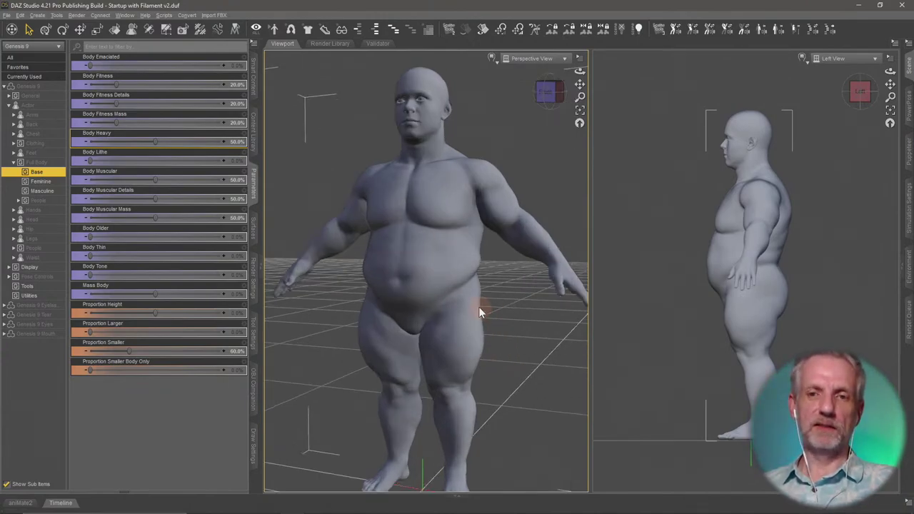
alt+drag(469, 265, 473, 264)
scroll(485, 210, up, 3)
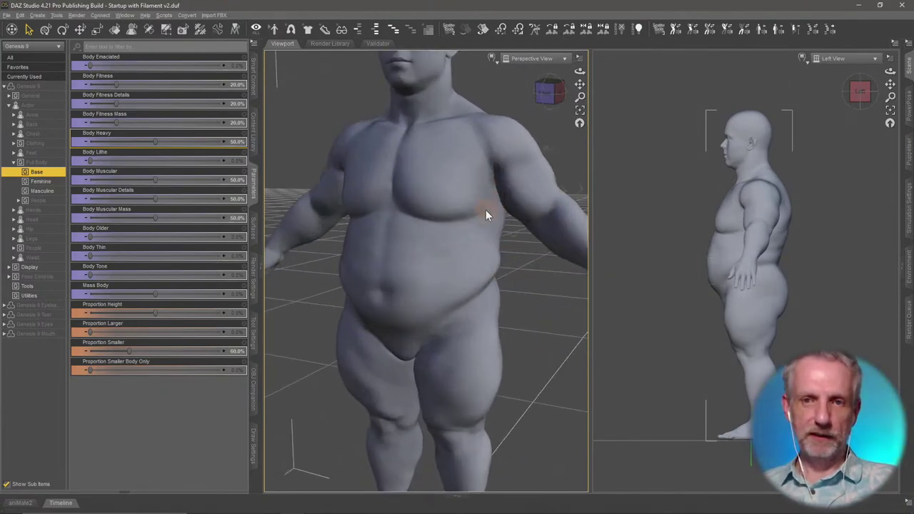
ctrl+alt+right_drag(495, 238, 505, 331)
scroll(496, 238, up, 3)
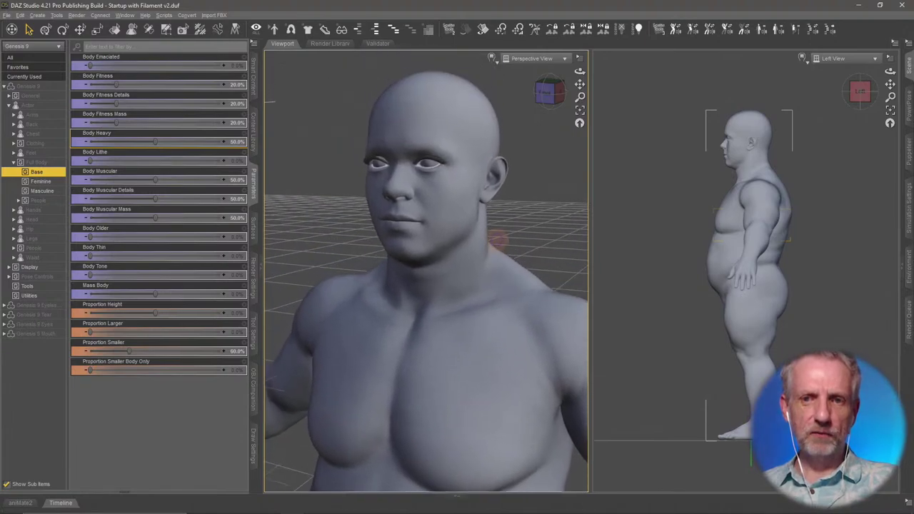
ctrl+alt+drag(496, 238, 490, 240)
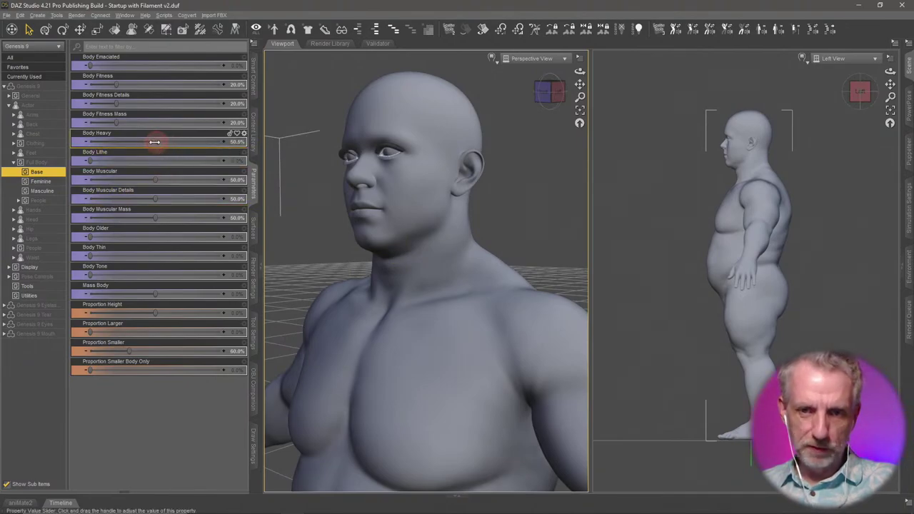
- Try a slightly lower Body Heavy value while viewing the head, and return the shape to 50%
mouse_move(154, 142)
mouse_down()
mouse_move(128, 140)
mouse_move(151, 143)
mouse_up()
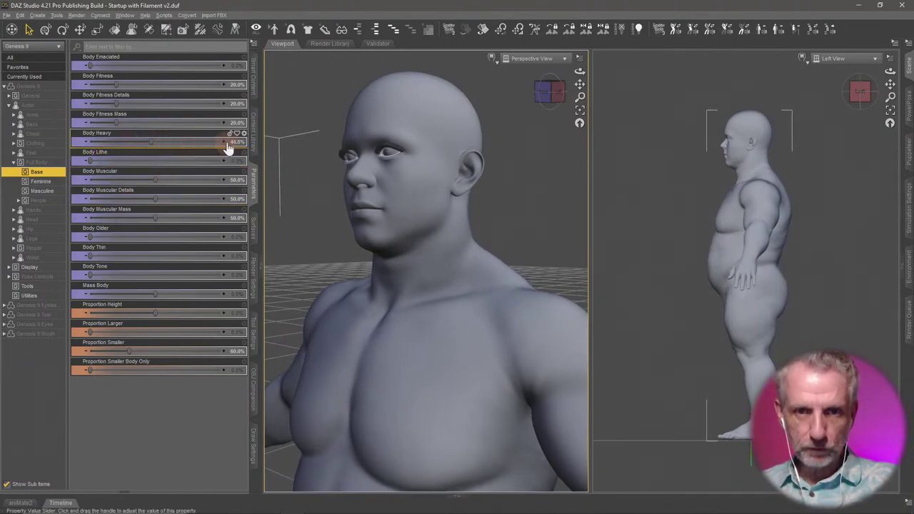
click(229, 146)
text(50)
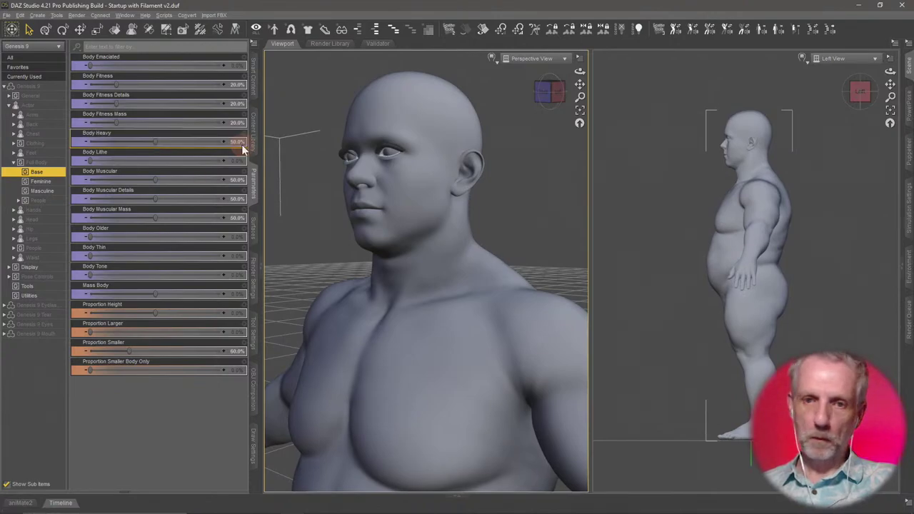
key(Return)
- Examine the head, chin and neck in profile in the side view and the face in the perspective view
scroll(695, 288, up, 6)
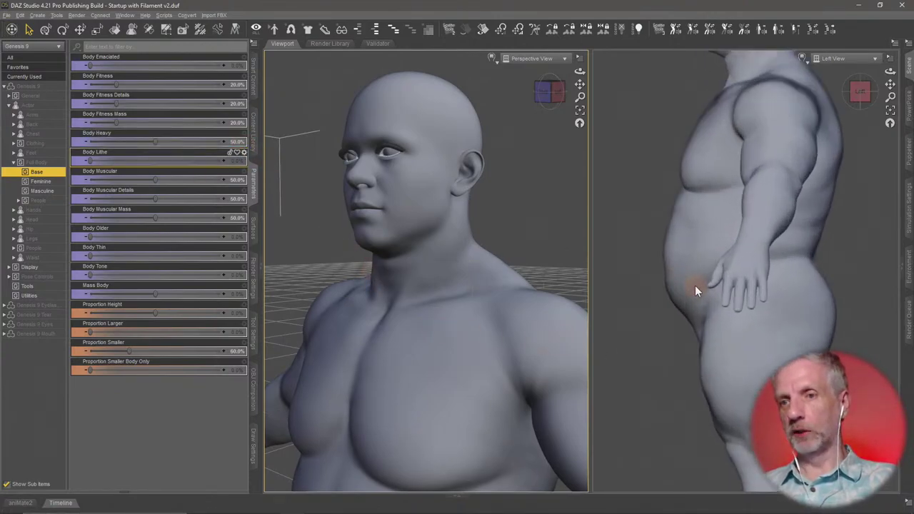
middle_drag(695, 288, 714, 505)
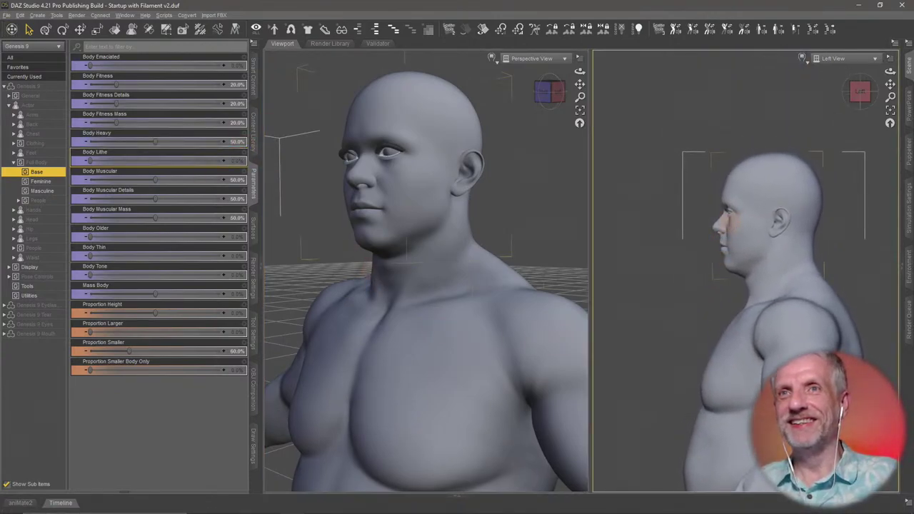
scroll(728, 226, up, 4)
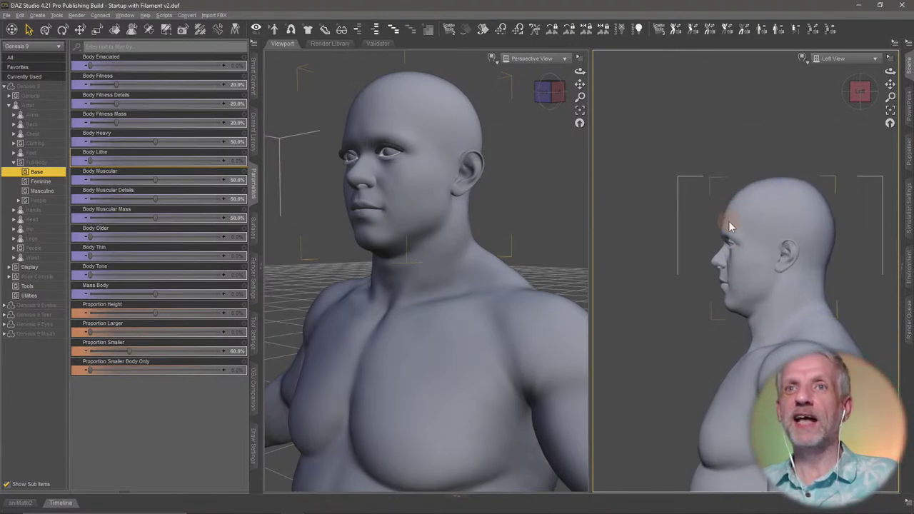
scroll(728, 225, up, 5)
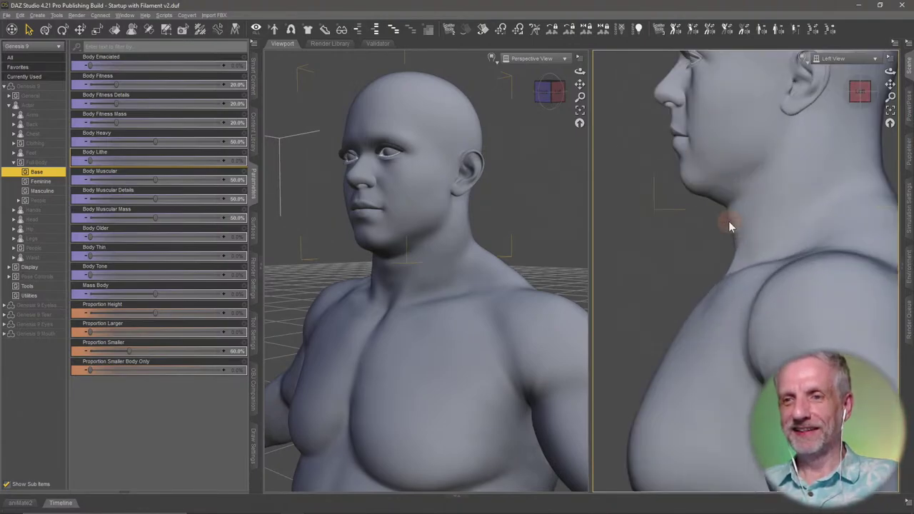
scroll(728, 224, down, 5)
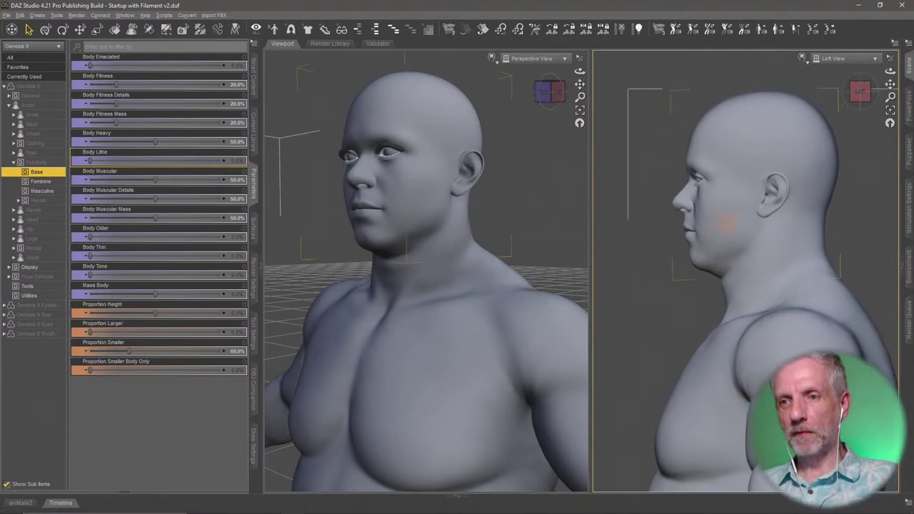
scroll(525, 243, up, 4)
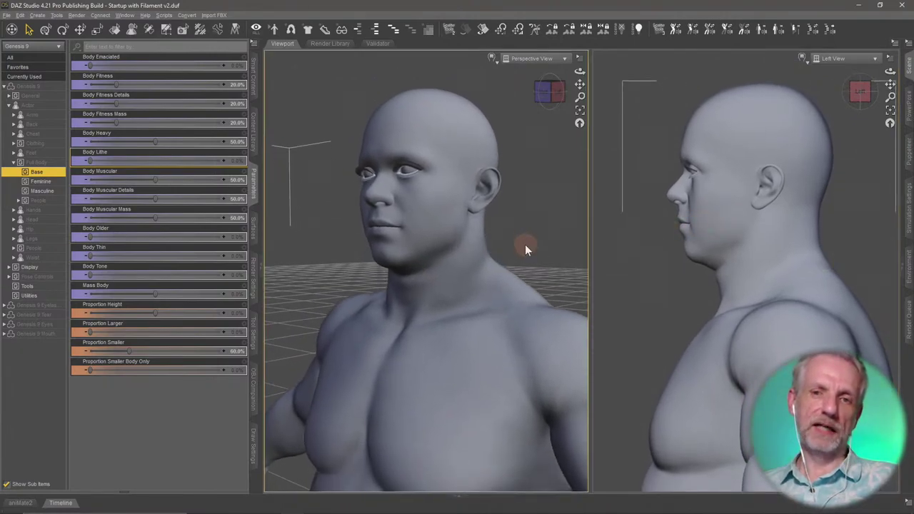
middle_drag(523, 245, 517, 249)
alt+drag(518, 253, 469, 263)
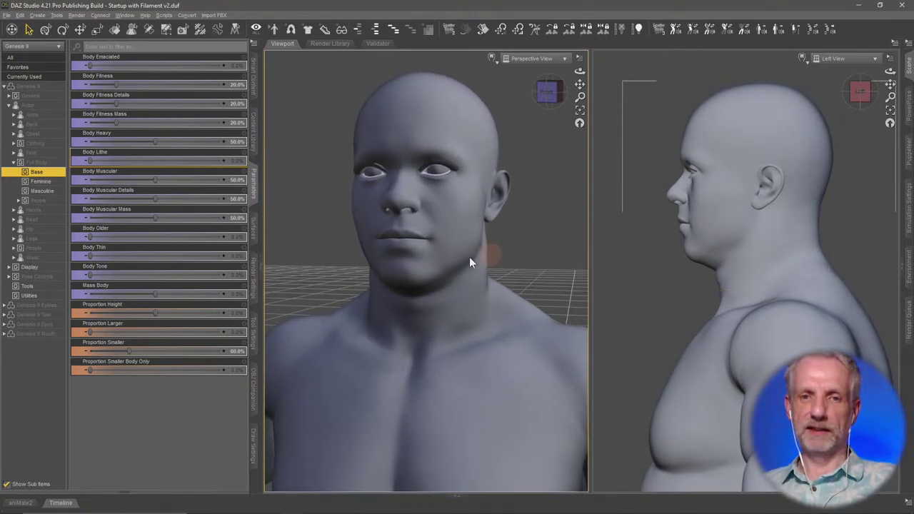
- Add an Environment Options node to the scene and set its Dome Orientation Y to about -27.73
click(254, 280)
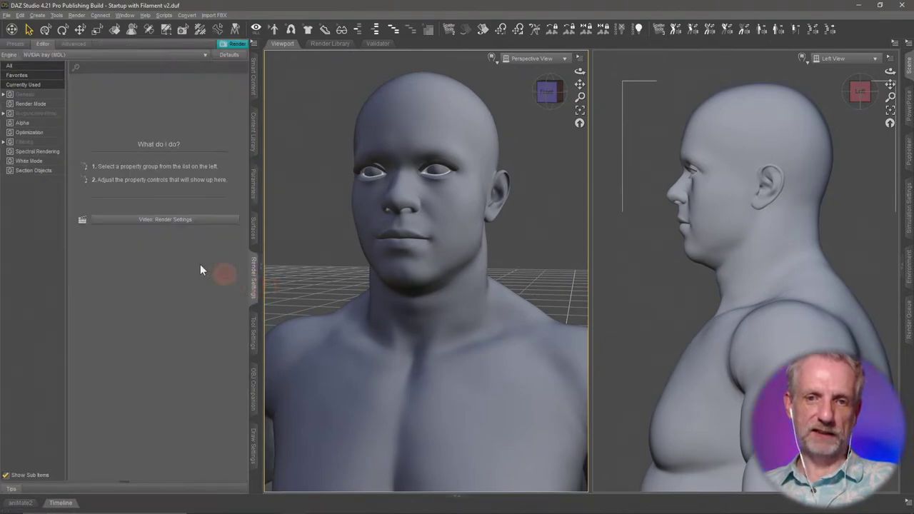
click(35, 16)
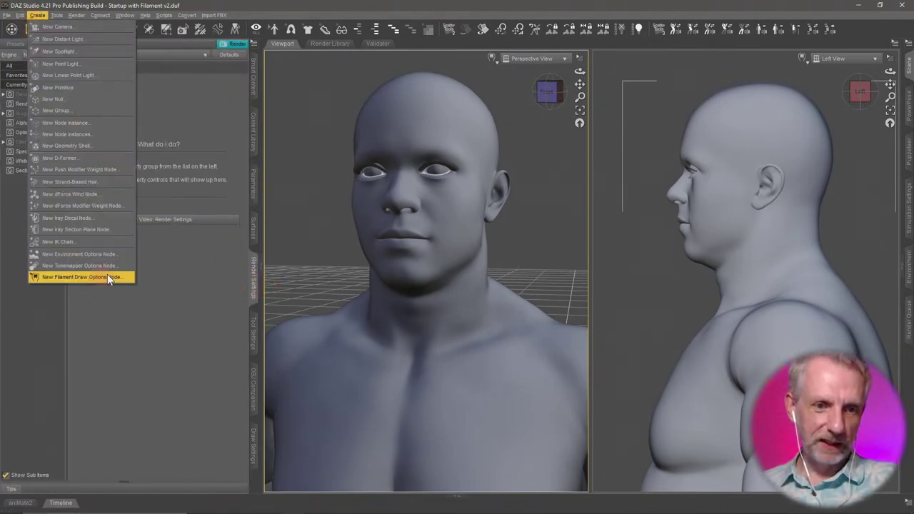
click(112, 250)
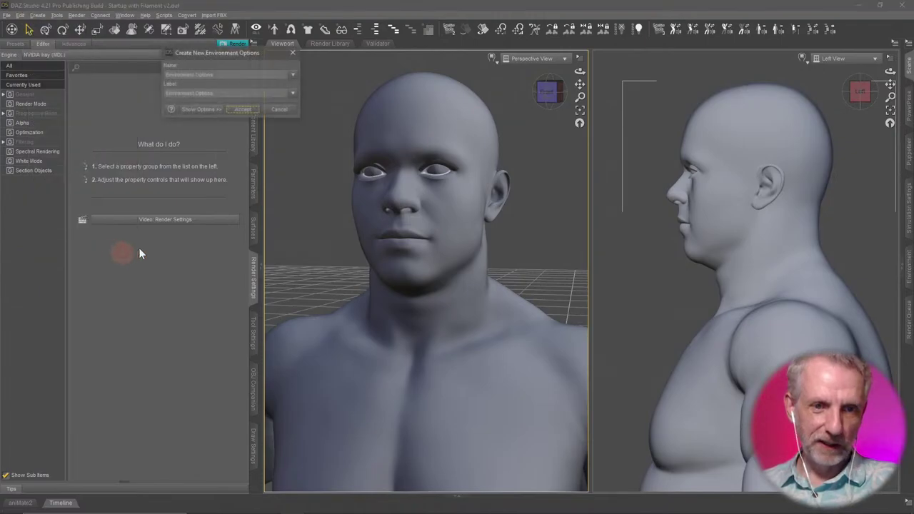
click(242, 111)
click(50, 180)
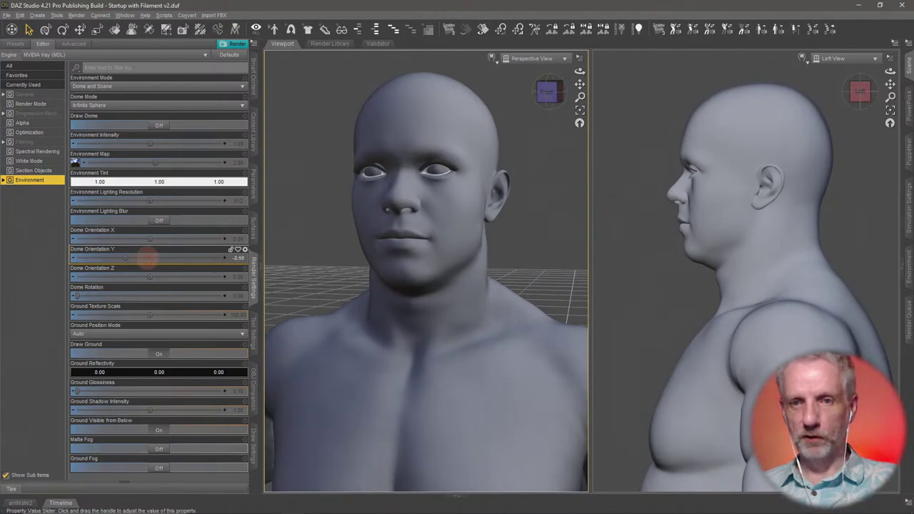
mouse_move(154, 258)
mouse_down()
mouse_move(165, 258)
mouse_move(127, 257)
mouse_move(157, 259)
mouse_up()
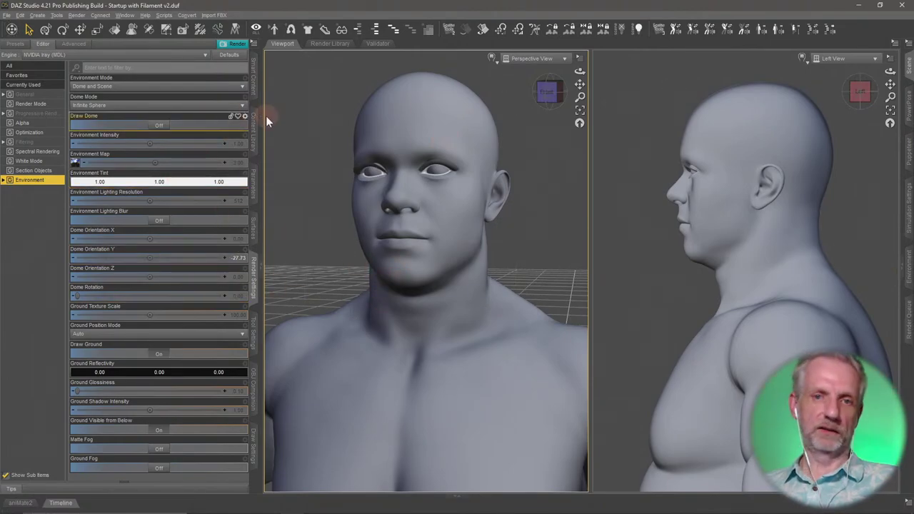
- Select the Genesis 9 figure and open its base head shape parameters
click(257, 186)
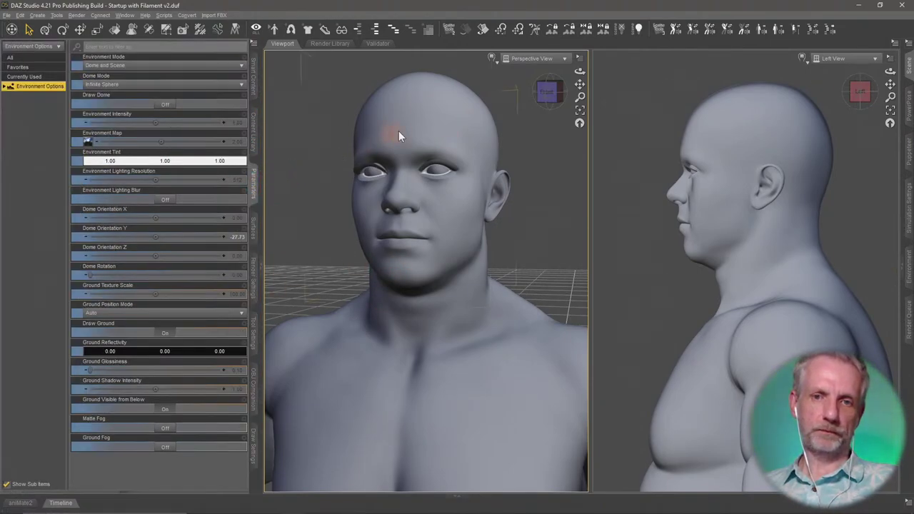
right_click(401, 130)
click(474, 158)
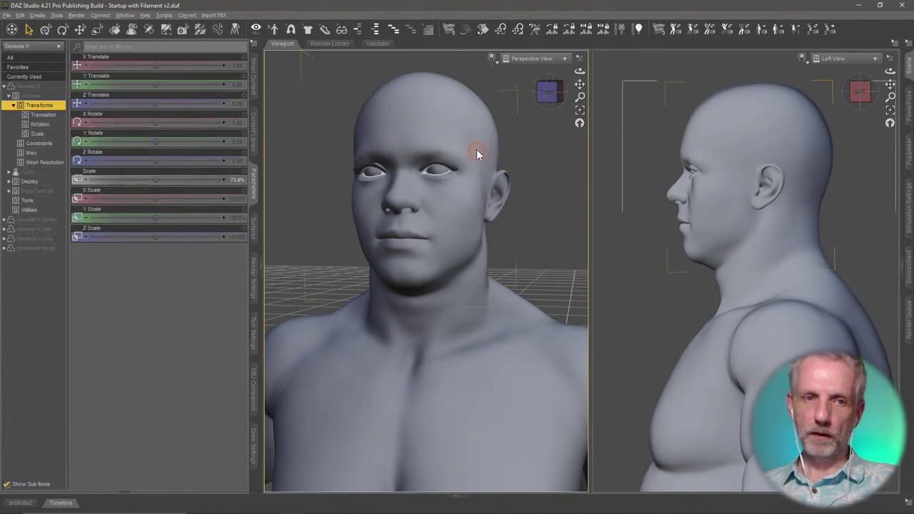
click(13, 105)
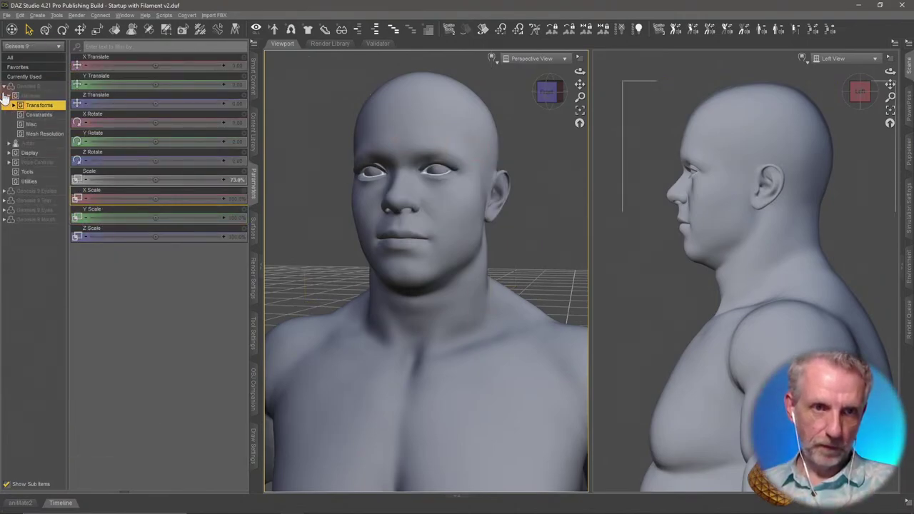
click(10, 145)
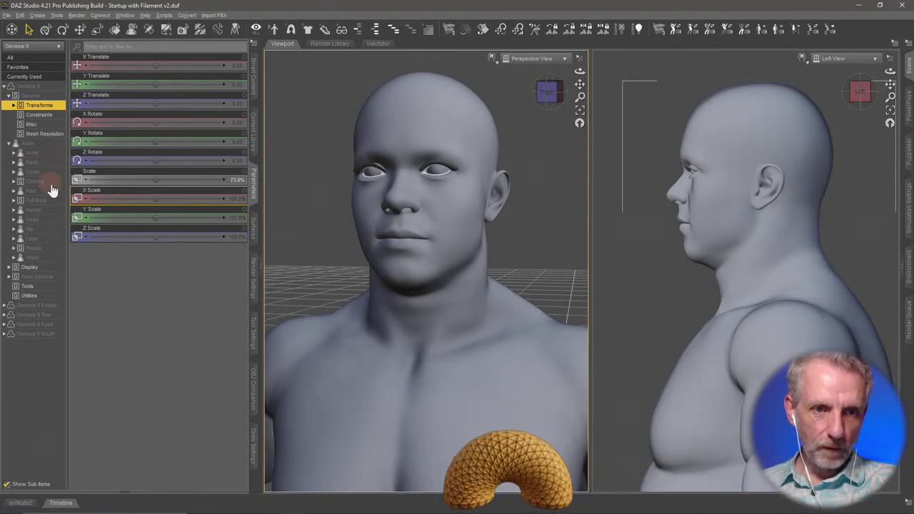
click(42, 210)
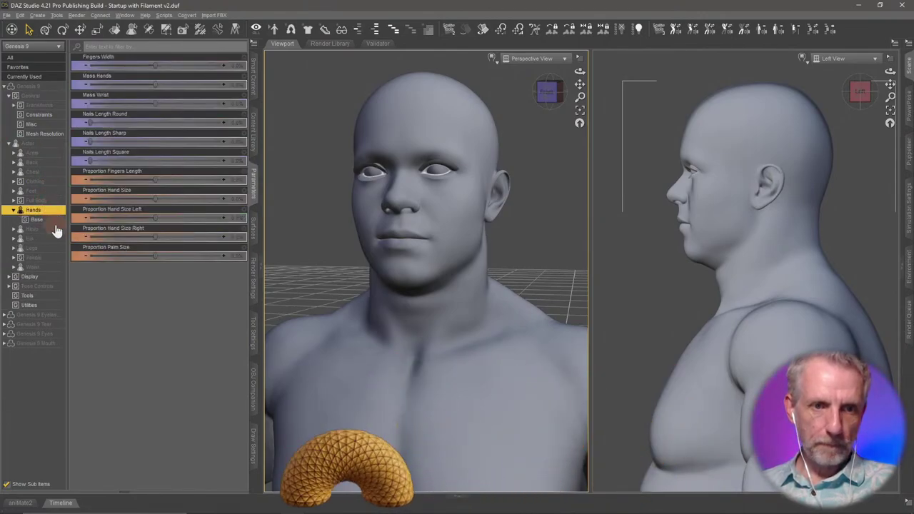
click(54, 229)
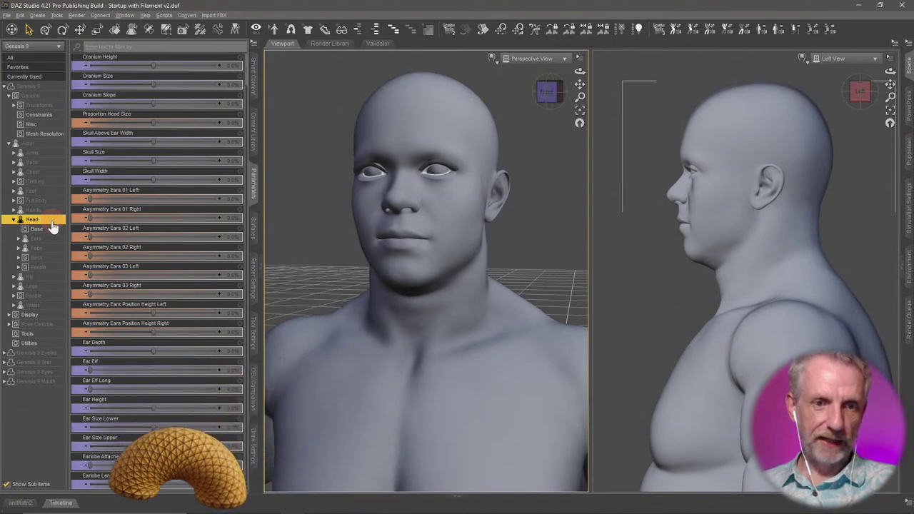
click(39, 229)
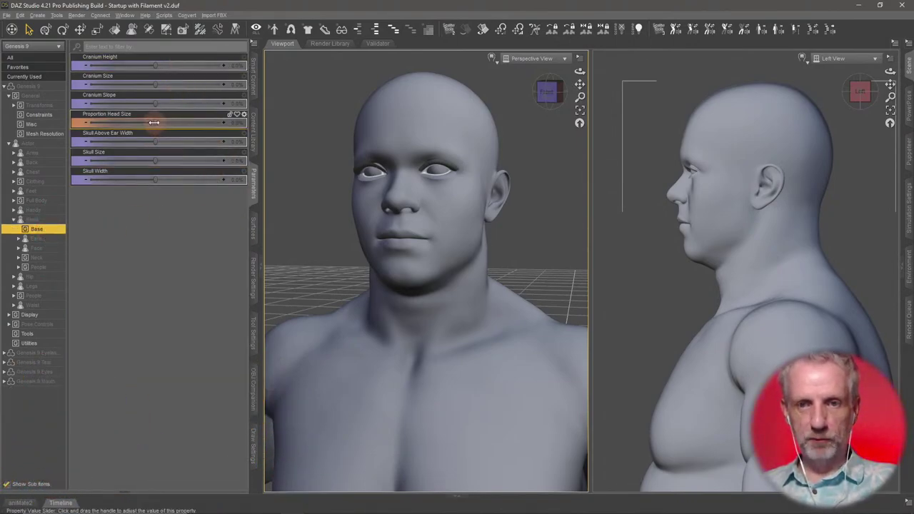
- Try a higher Proportion Head Size and a higher Cranium Slope on the figure, undoing each change
scroll(336, 227, down, 6)
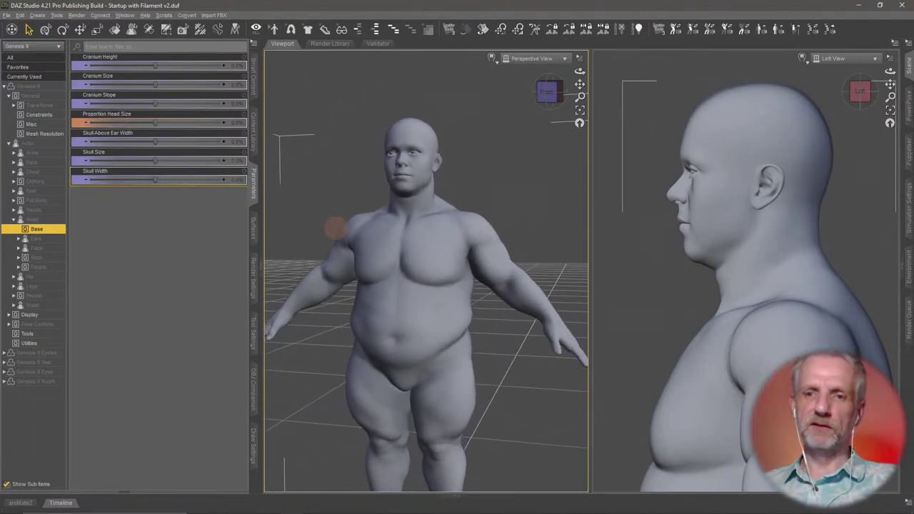
middle_drag(335, 228, 356, 233)
scroll(359, 230, down, 3)
scroll(359, 230, up, 1)
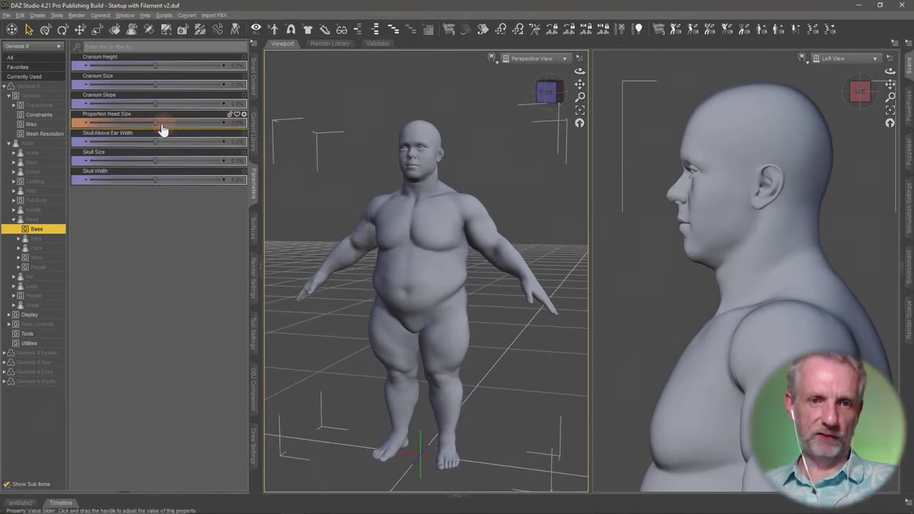
drag(156, 124, 192, 131)
key(ctrl+z)
drag(157, 104, 209, 113)
key(ctrl+z)
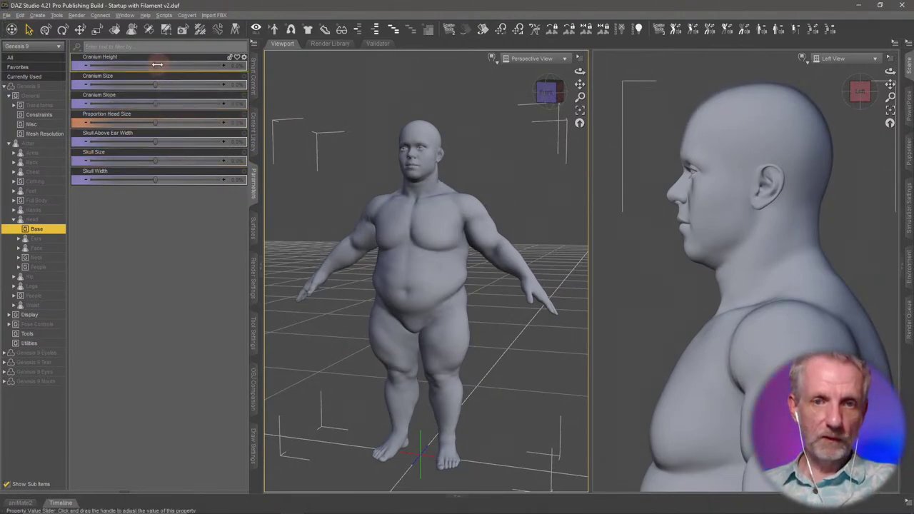
- Set the base head shape Cranium Height to 80%
drag(157, 64, 207, 84)
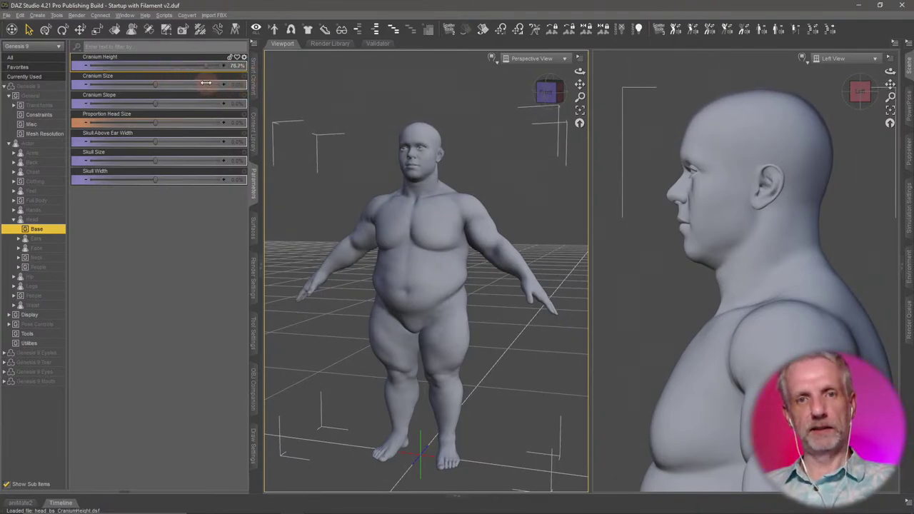
click(237, 66)
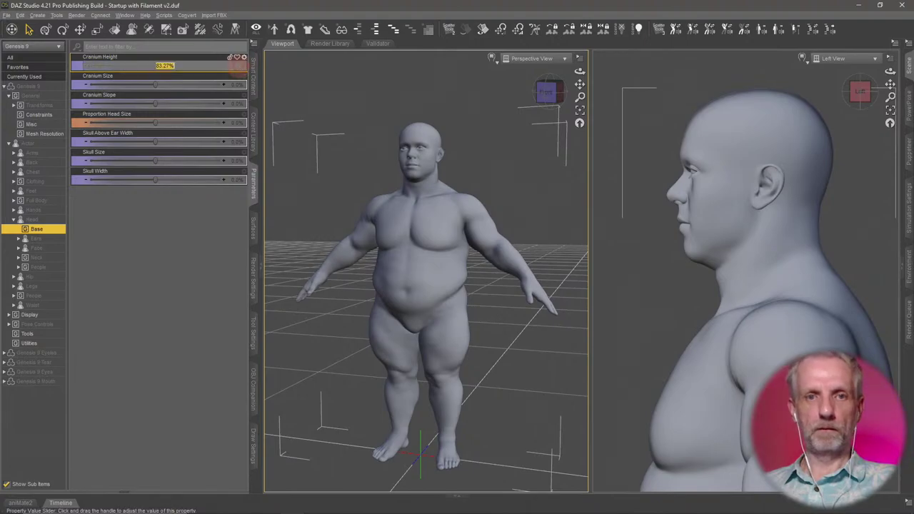
text(80)
key(Return)
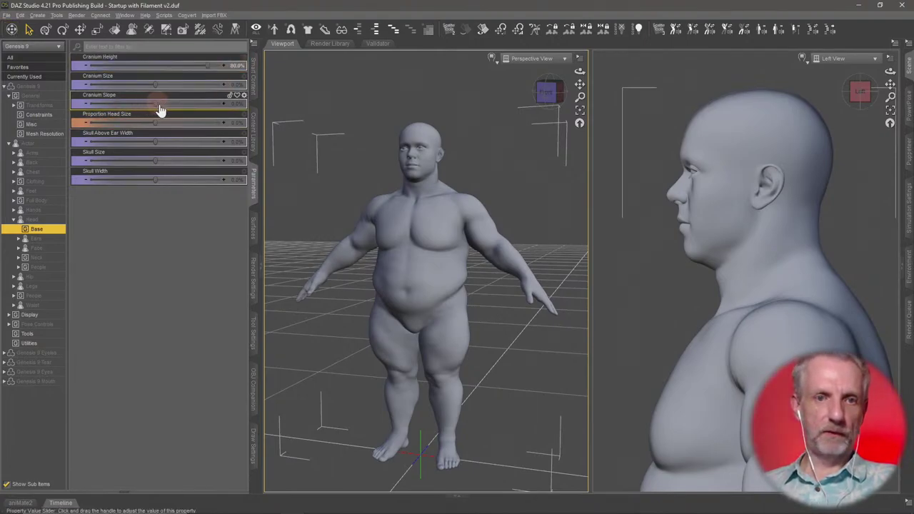
- Set the base head shape Cranium Slope to -30%
mouse_move(155, 105)
mouse_down()
mouse_move(232, 105)
mouse_move(136, 106)
mouse_move(145, 105)
mouse_up()
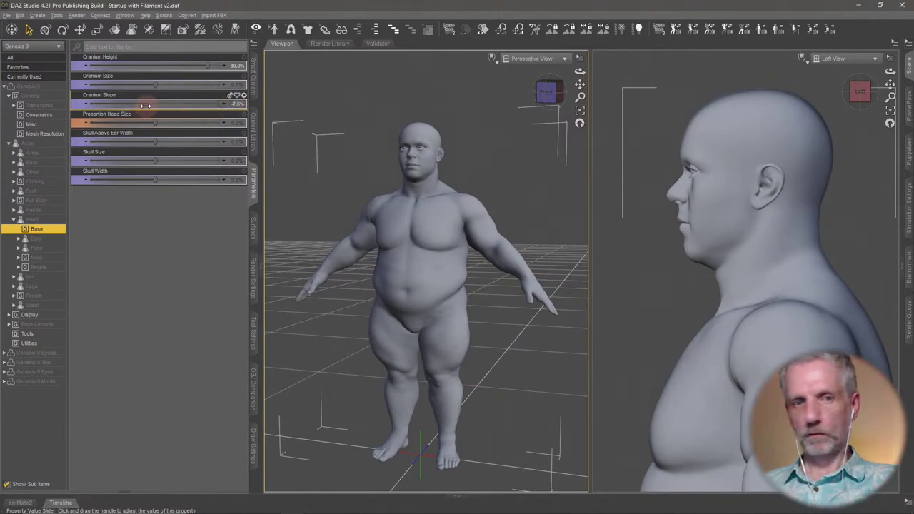
click(235, 103)
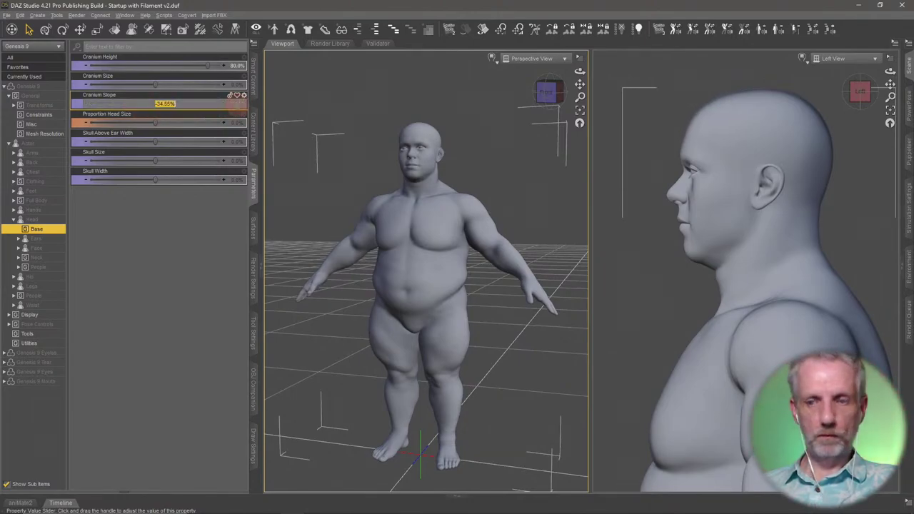
text(-30)
key(Return)
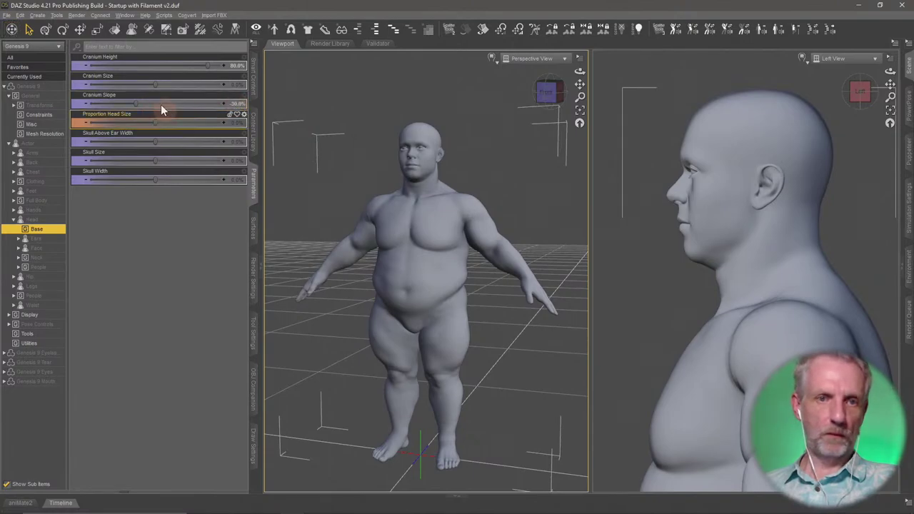
- Set the base head shape Cranium Size to 80%
drag(159, 85, 214, 85)
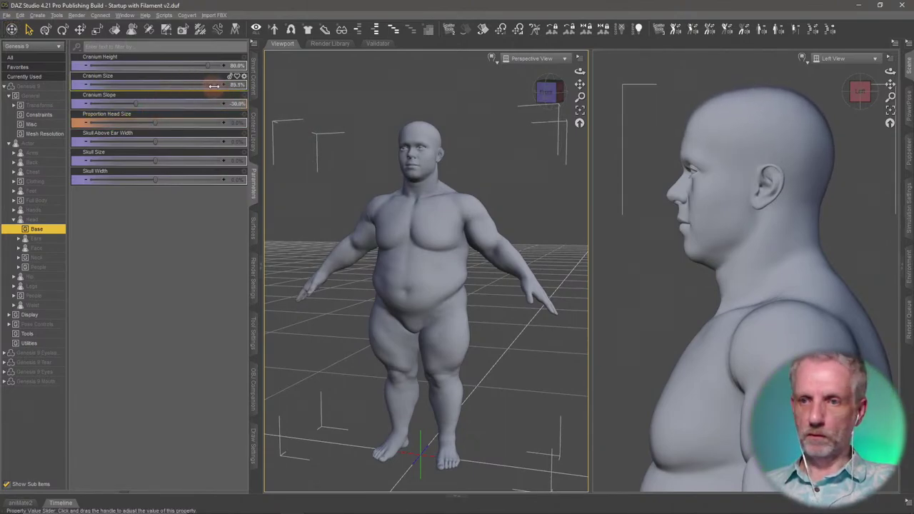
click(227, 86)
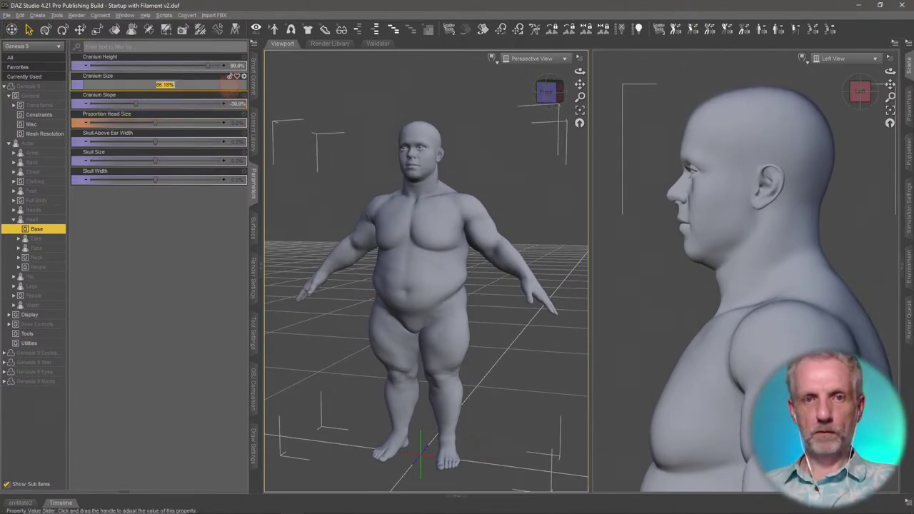
text(80)
key(Return)
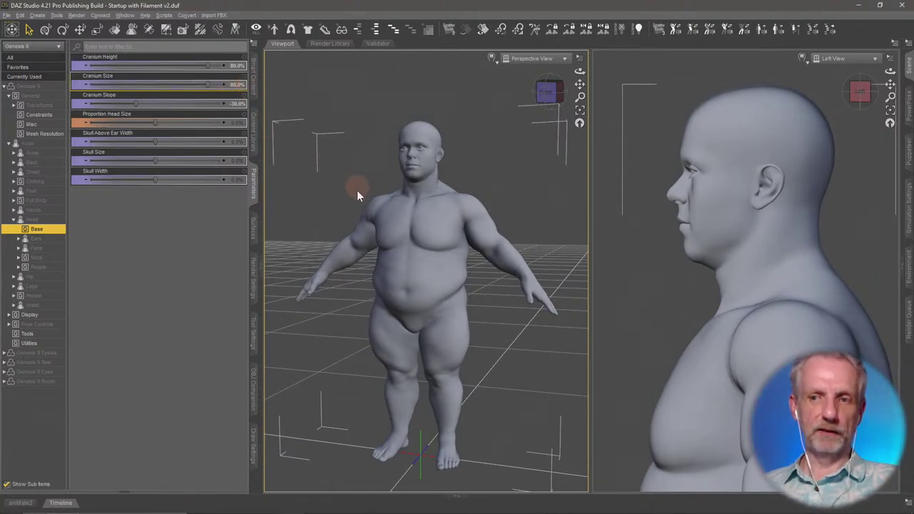
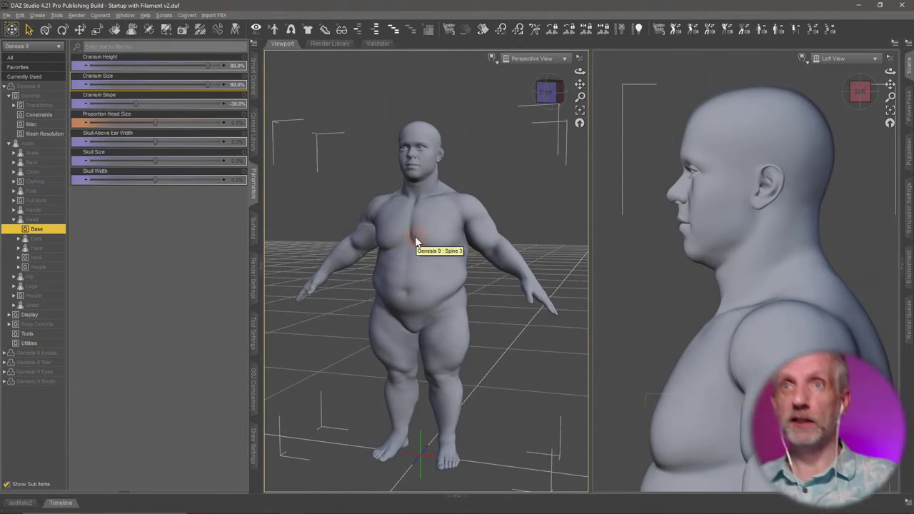
- Filter the figure's face shape parameters by "chin"
scroll(459, 235, up, 5)
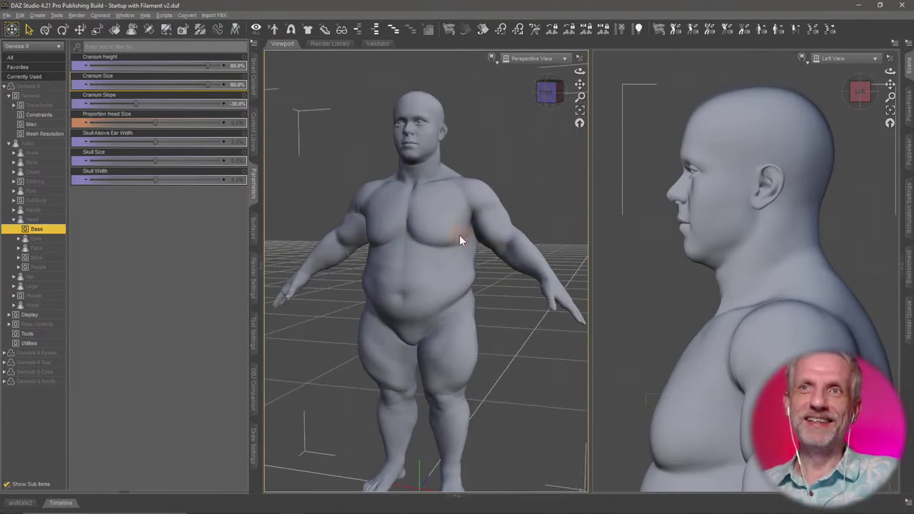
scroll(459, 235, up, 3)
middle_drag(458, 235, 459, 464)
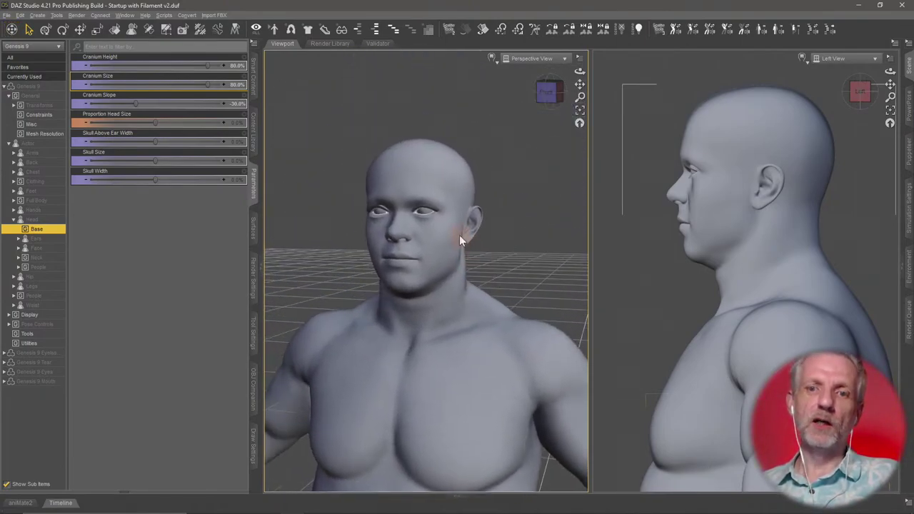
scroll(459, 235, up, 5)
mouse_move(459, 235)
middle_down()
mouse_move(464, 228)
mouse_move(465, 239)
middle_up()
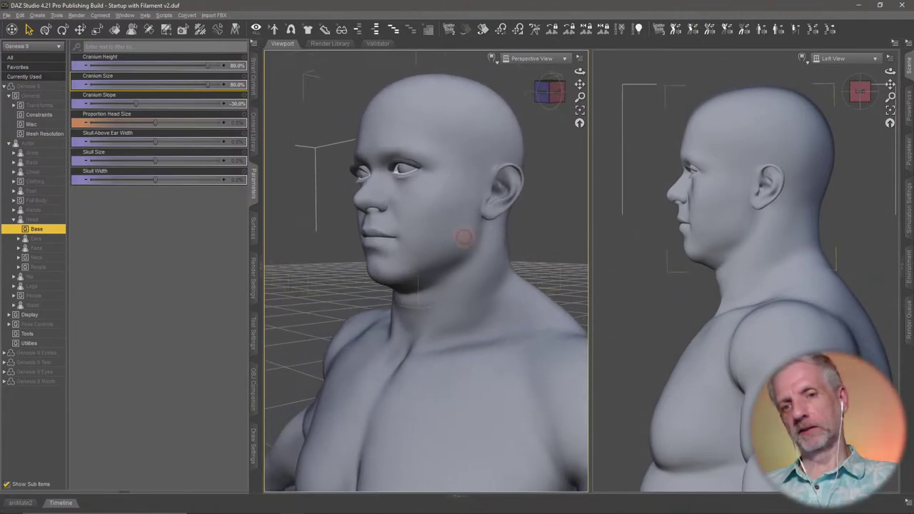
alt+drag(465, 238, 466, 238)
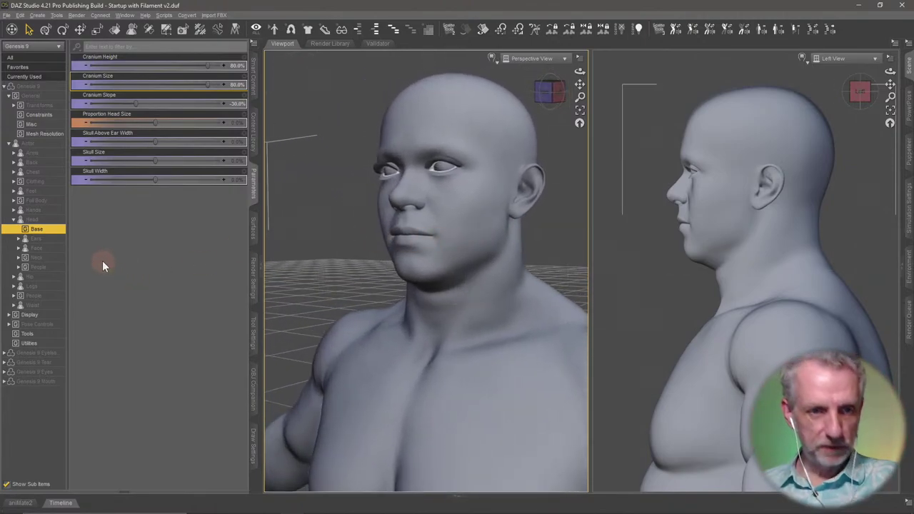
click(37, 258)
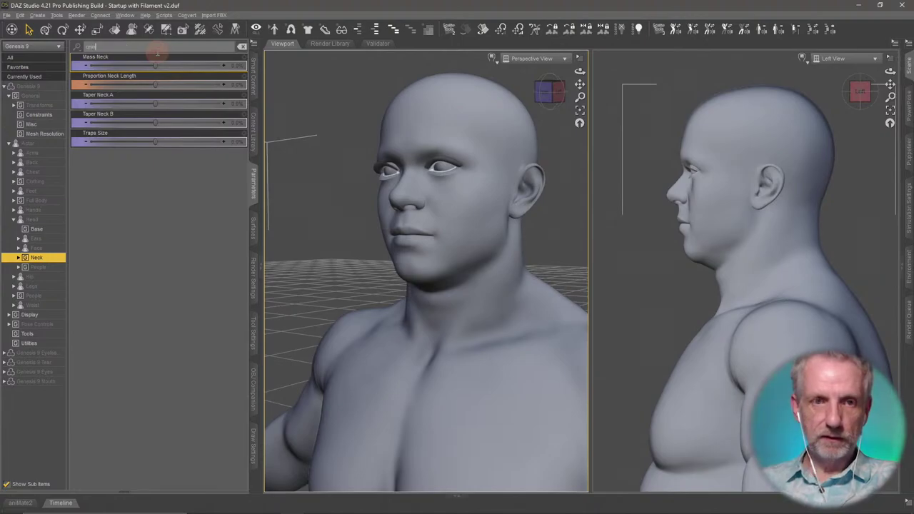
text(con)
click(43, 249)
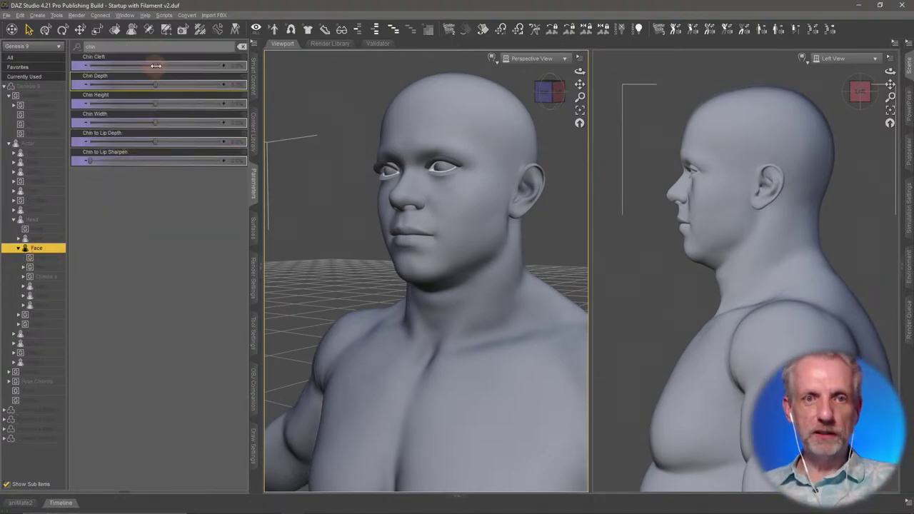
- Try a Chin Cleft of 100% and a lower Chin Depth, resetting each shape to its default
drag(156, 65, 212, 84)
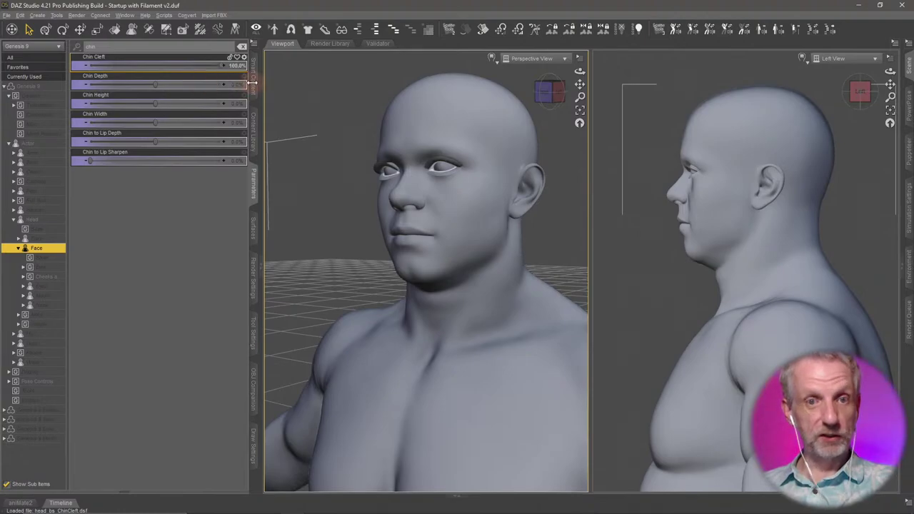
alt+click(196, 66)
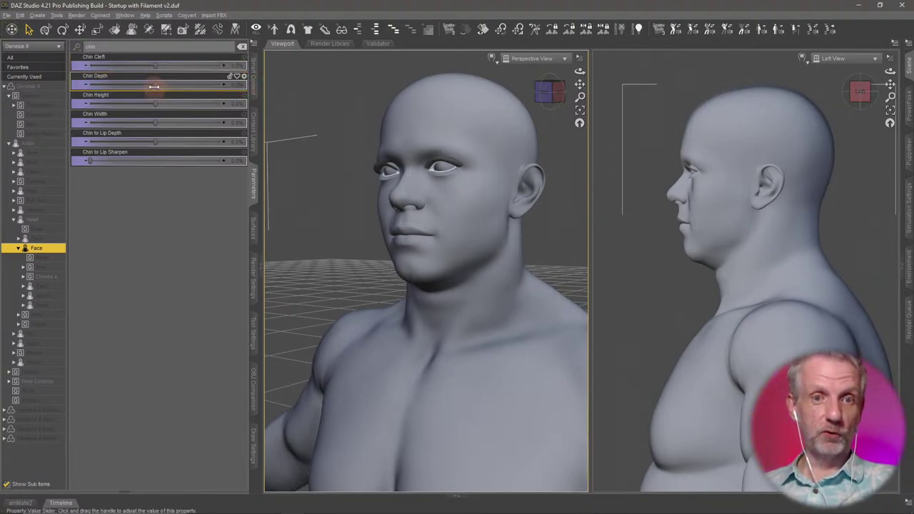
drag(154, 88, 94, 111)
alt+click(195, 88)
- Set the face shapes Chin Depth to 100%, Chin Height to -100% and Chin Width to about 95%
drag(153, 84, 243, 91)
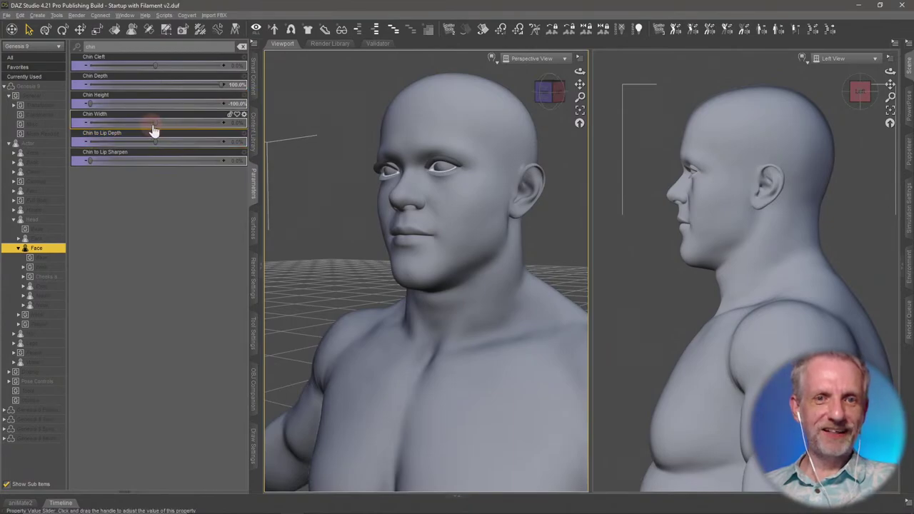
drag(155, 123, 198, 134)
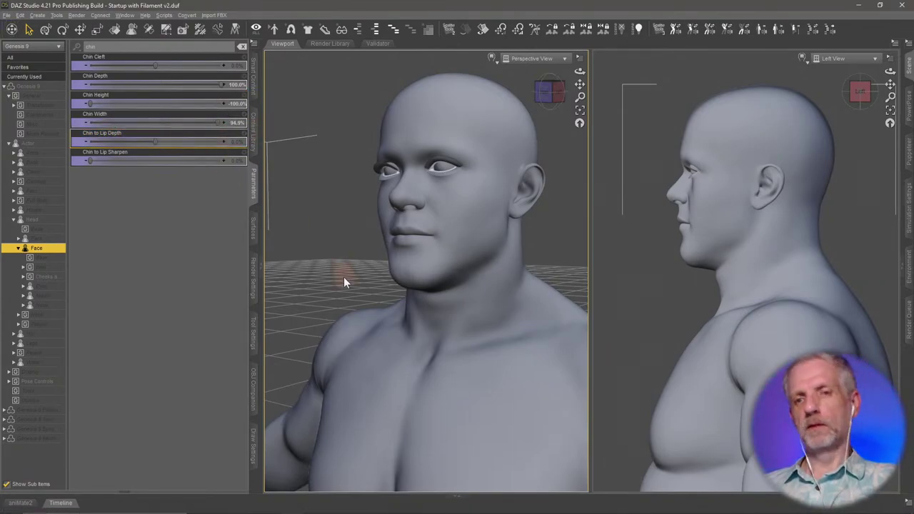
- Try a lower Chin Width on the face, then raise it to 100%
middle_drag(344, 276, 407, 284)
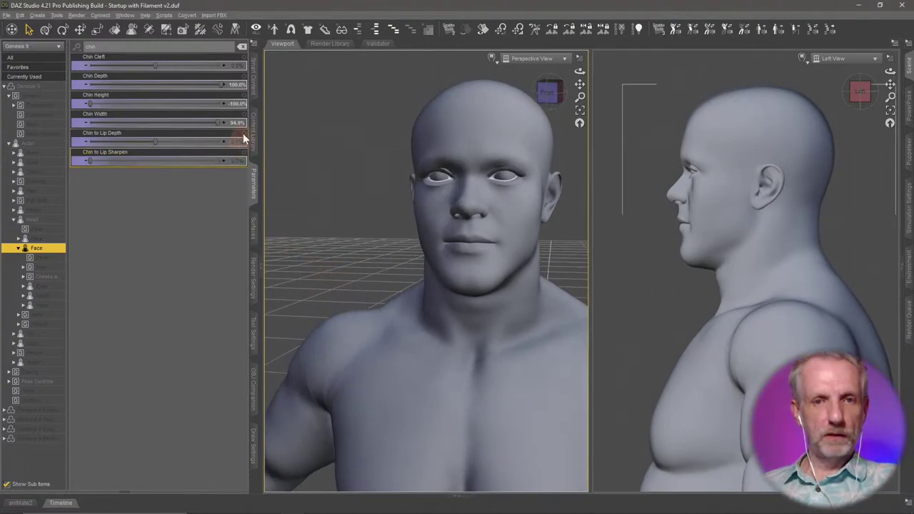
drag(237, 123, 100, 125)
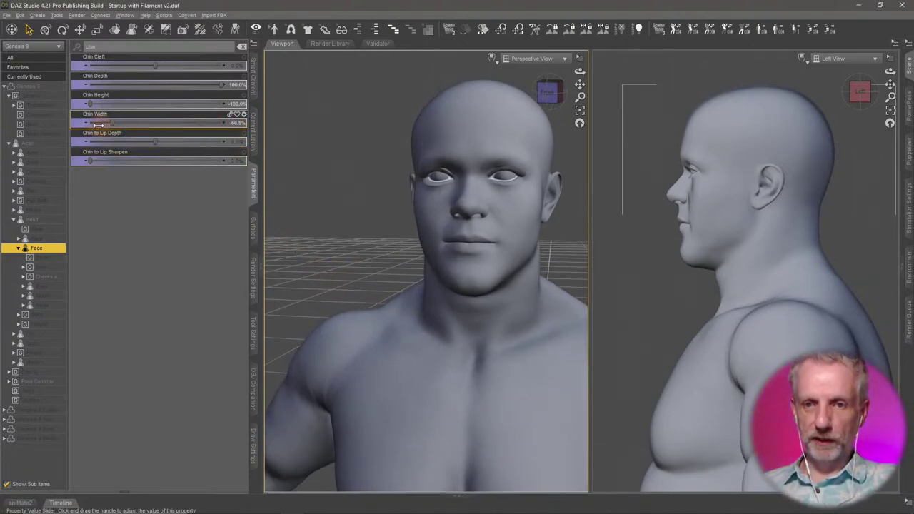
drag(169, 136, 233, 140)
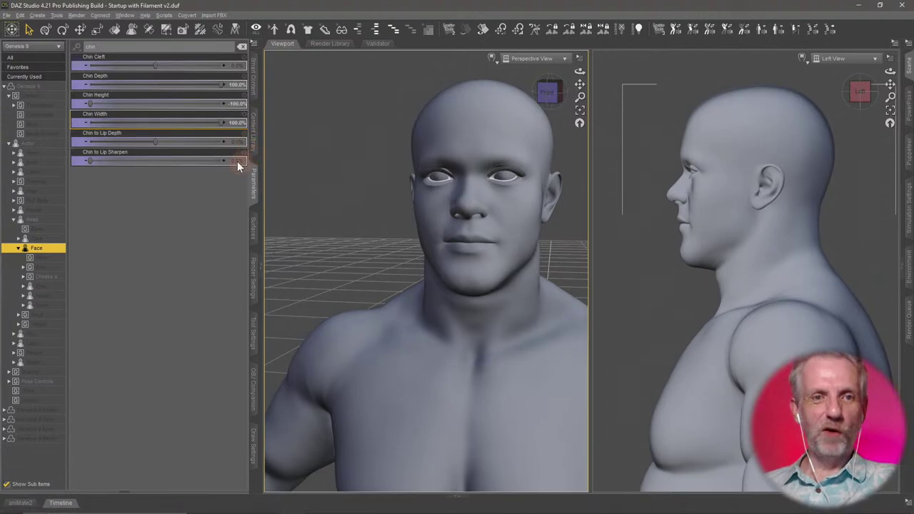
- Set the Chin Cleft to 100% and raise its maximum limit above 100%
drag(157, 67, 246, 68)
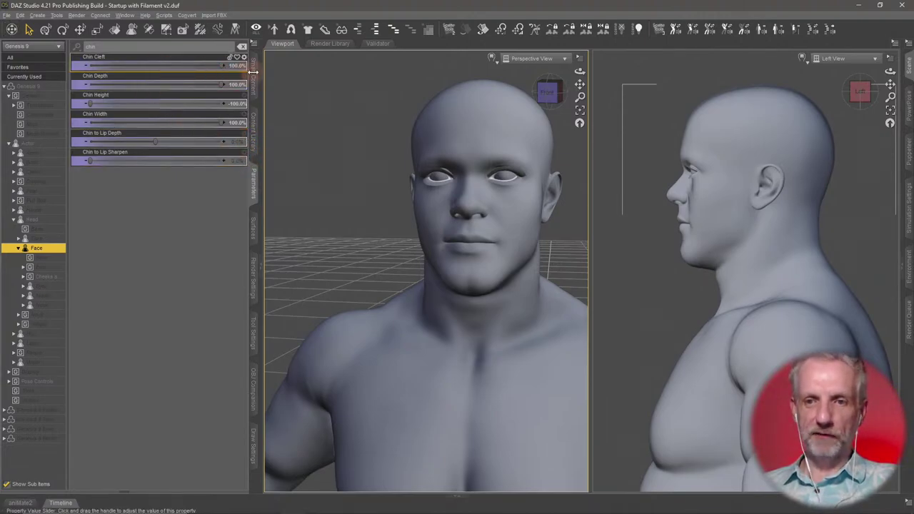
click(244, 57)
click(262, 65)
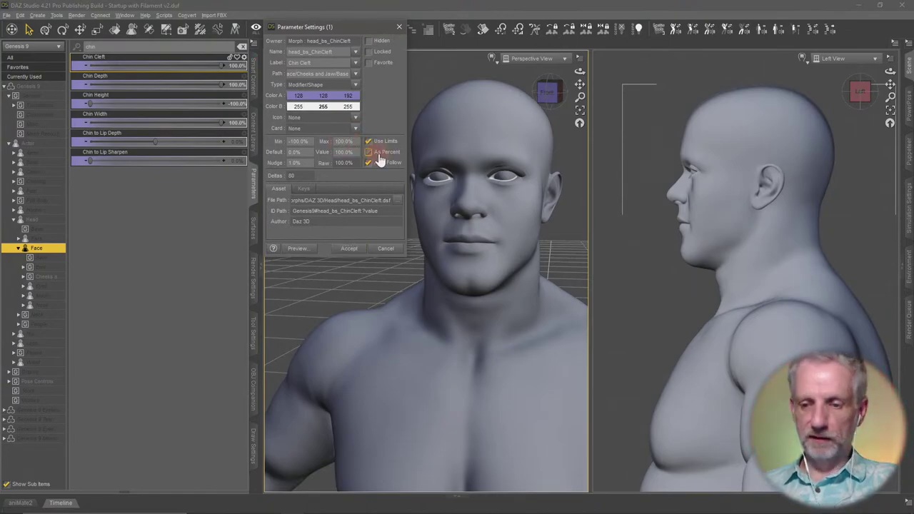
key(Return)
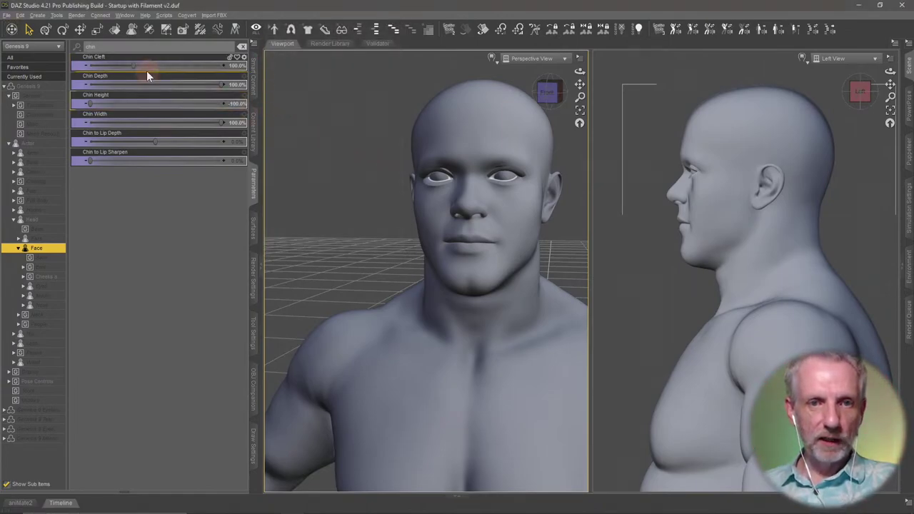
- Deepen the Chin Cleft beyond its original limit and set it to 250%
drag(204, 73, 169, 75)
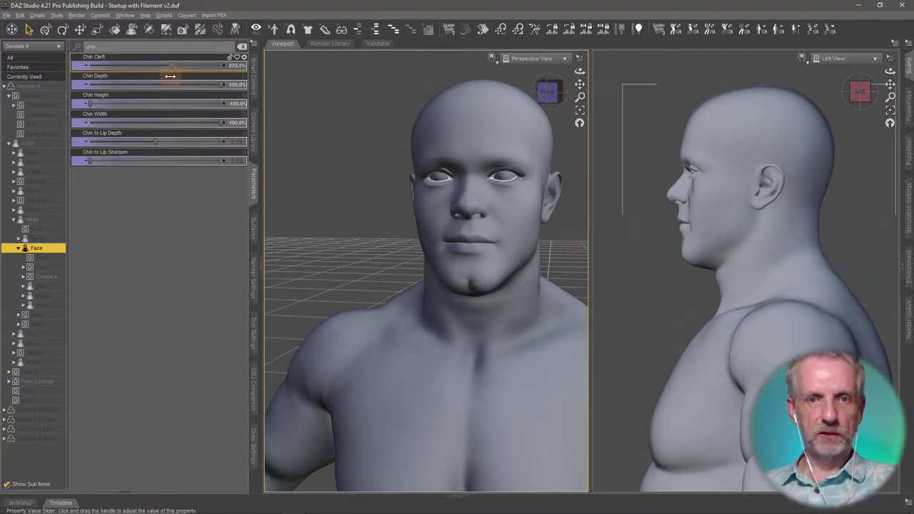
click(236, 67)
text(250)
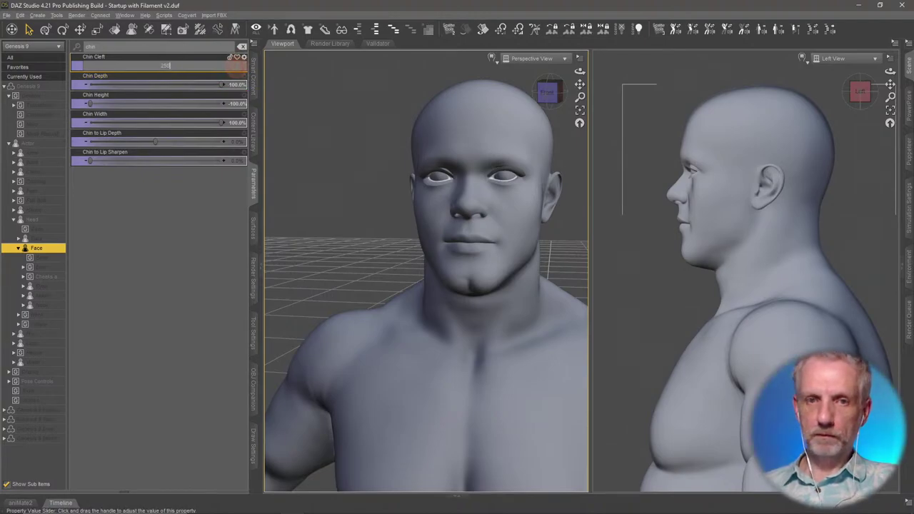
key(Return)
- Set the face shape Chin to Lip Depth to 100% and check the chin from a front three-quarter angle
mouse_move(458, 297)
ctrl+alt+mouse_down()
mouse_move(435, 300)
mouse_move(459, 297)
mouse_move(444, 308)
ctrl+alt+mouse_up()
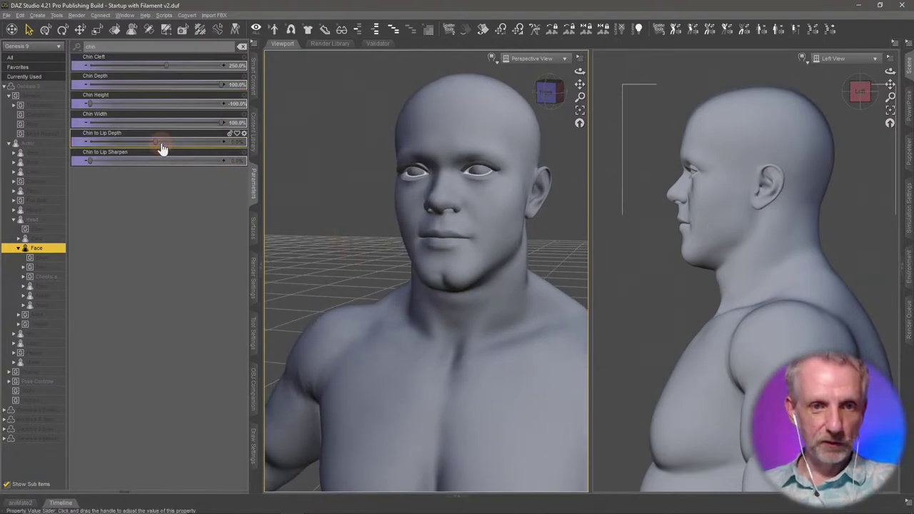
drag(154, 143, 243, 152)
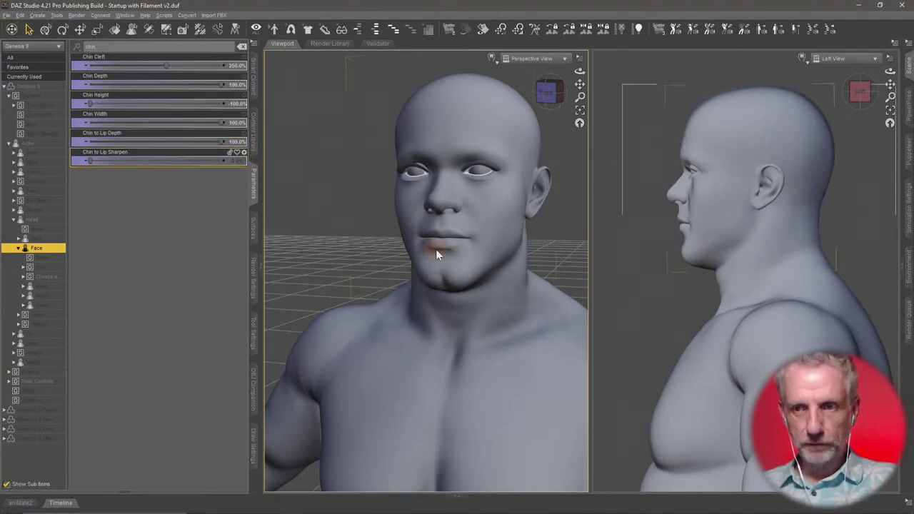
ctrl+alt+drag(437, 252, 437, 251)
middle_drag(437, 251, 443, 251)
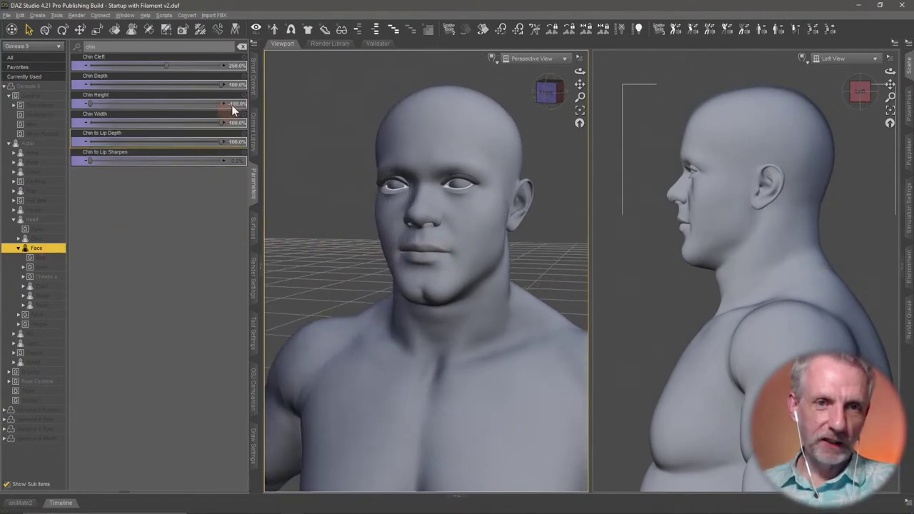
- Clear the chin filter to list the face's base shapes and try Face Flat at about 30%, resetting it to its default
click(242, 50)
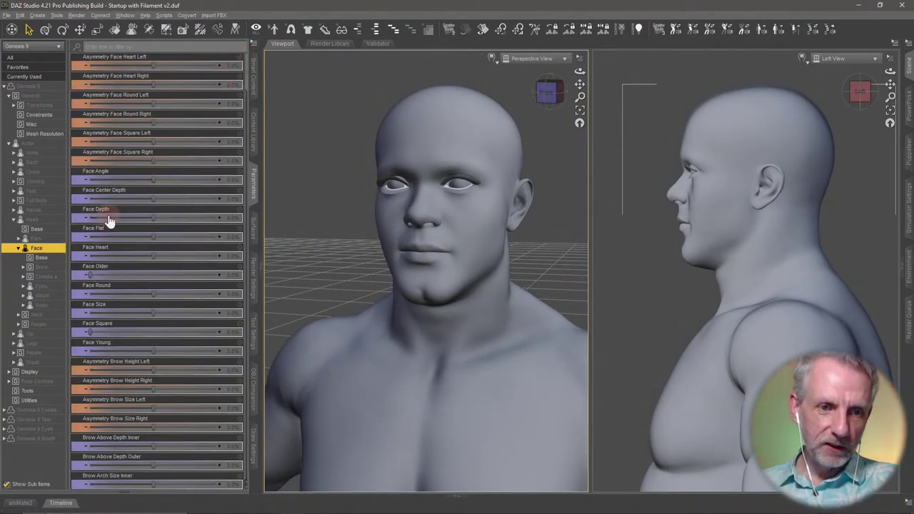
click(42, 257)
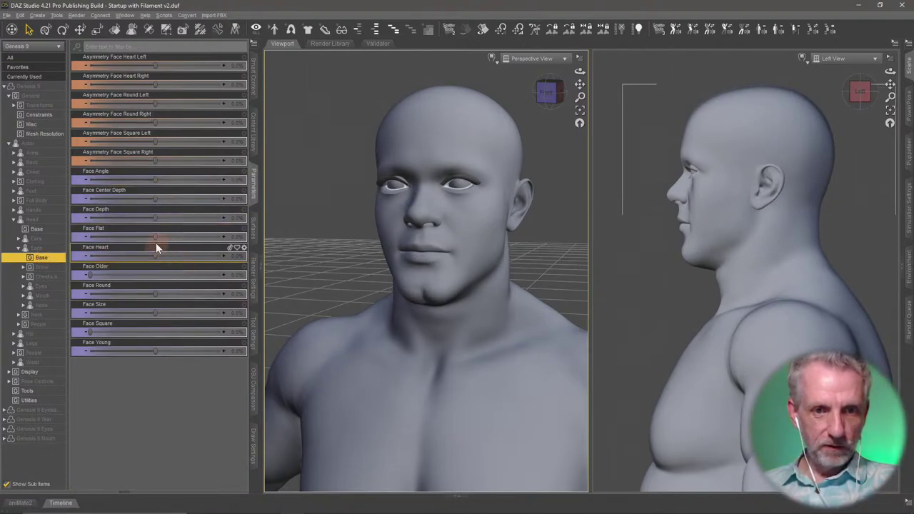
drag(154, 237, 178, 249)
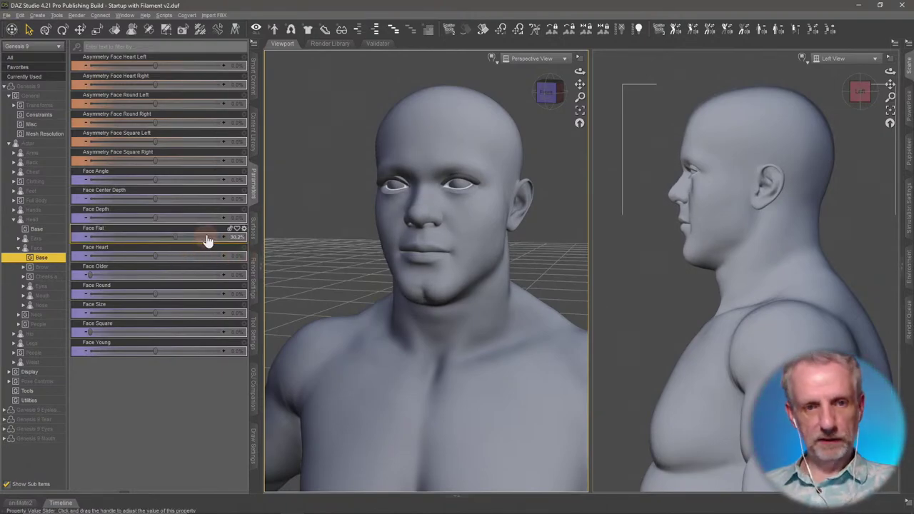
alt+click(207, 236)
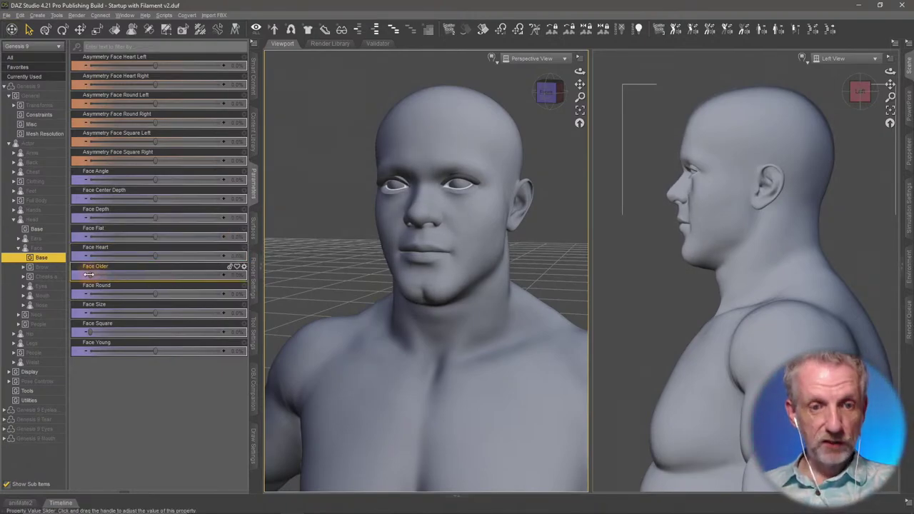
- Set the base face shape Face Older to 100% and raise its maximum limit to 500%
drag(88, 274, 55, 288)
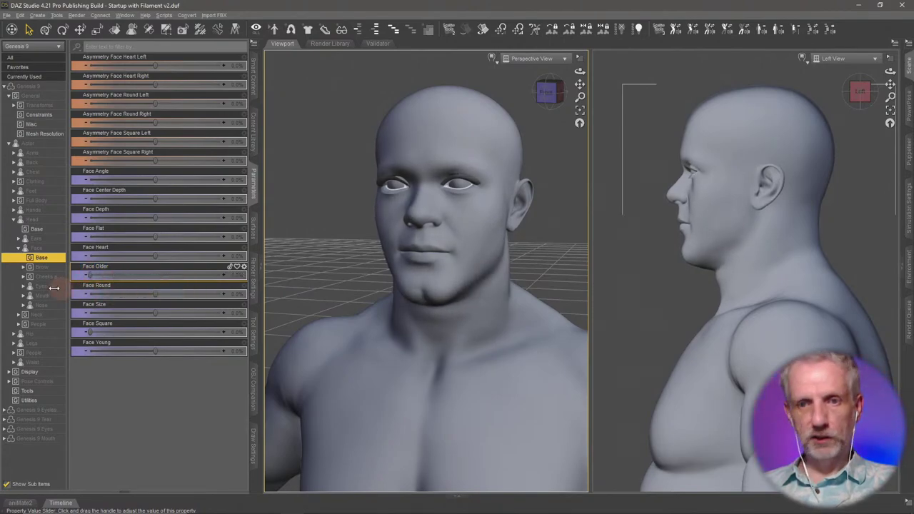
mouse_move(134, 299)
mouse_down()
mouse_move(196, 299)
mouse_move(125, 299)
mouse_move(183, 303)
mouse_move(117, 289)
mouse_move(133, 299)
mouse_move(271, 302)
mouse_move(257, 298)
mouse_up()
click(243, 269)
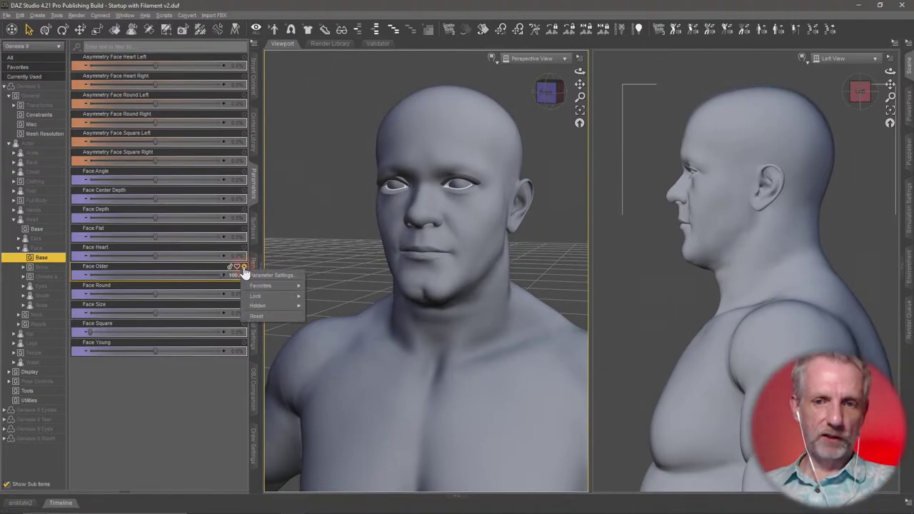
click(283, 274)
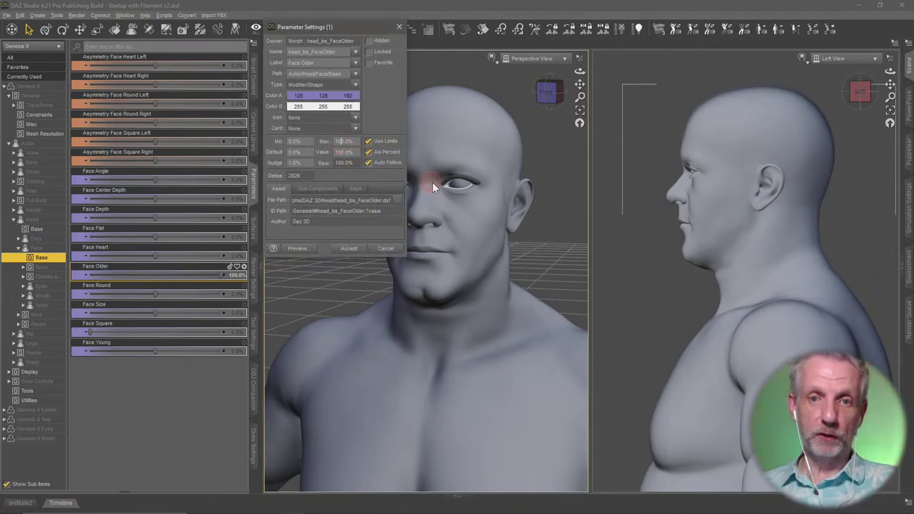
key(Return)
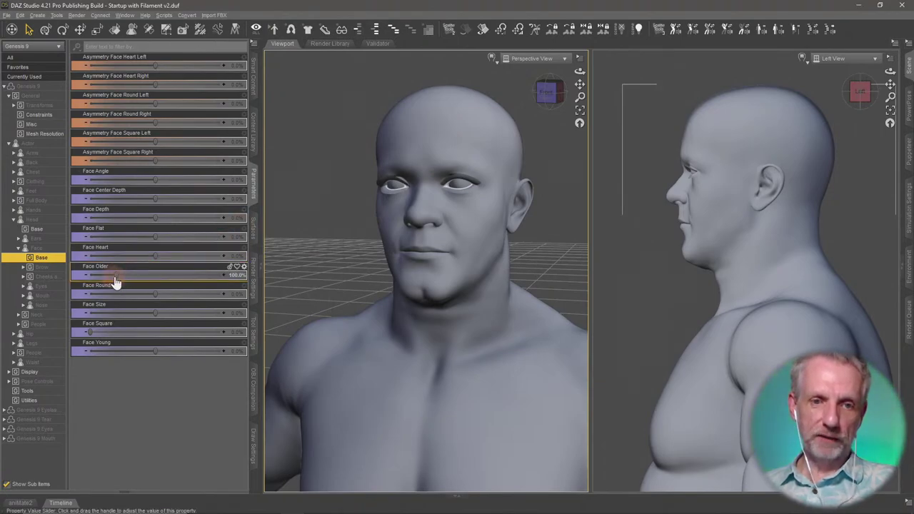
- Try Face Older at 500%, reset the shape and set it back to 100%
drag(115, 276, 228, 277)
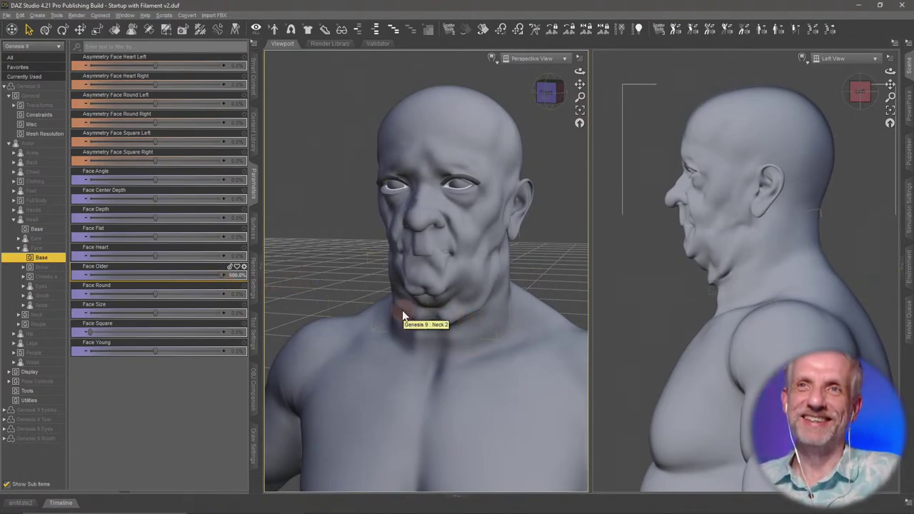
alt+click(201, 276)
click(234, 275)
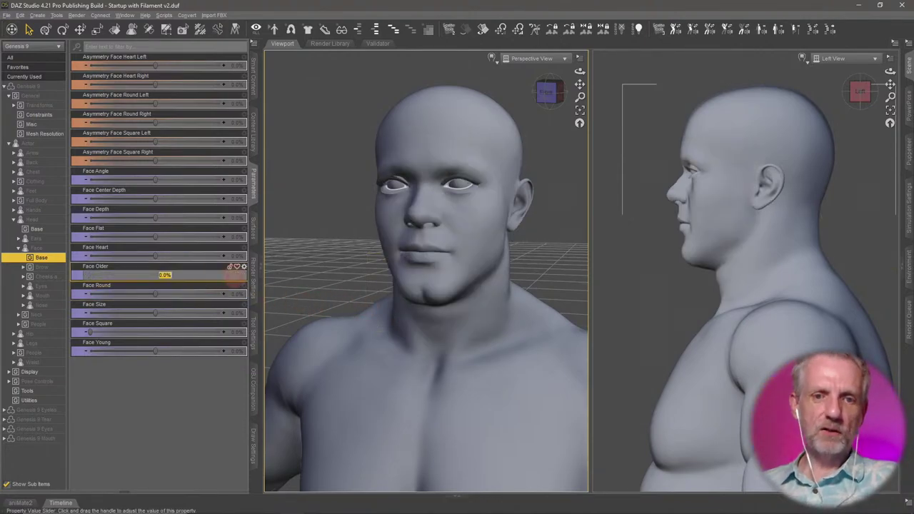
text(100)
key(Return)
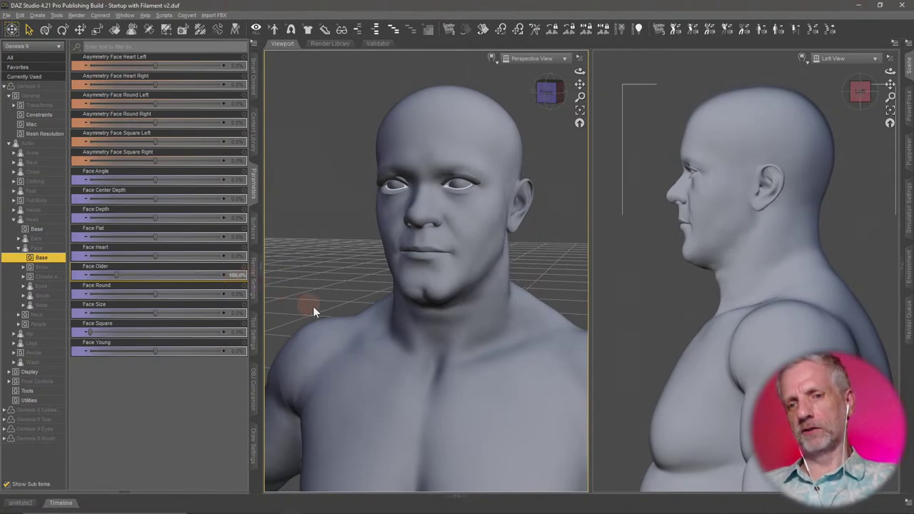
- Review the aged face from the front and side, and set the base face shape Face Round to -60%
ctrl+alt+drag(442, 292, 423, 295)
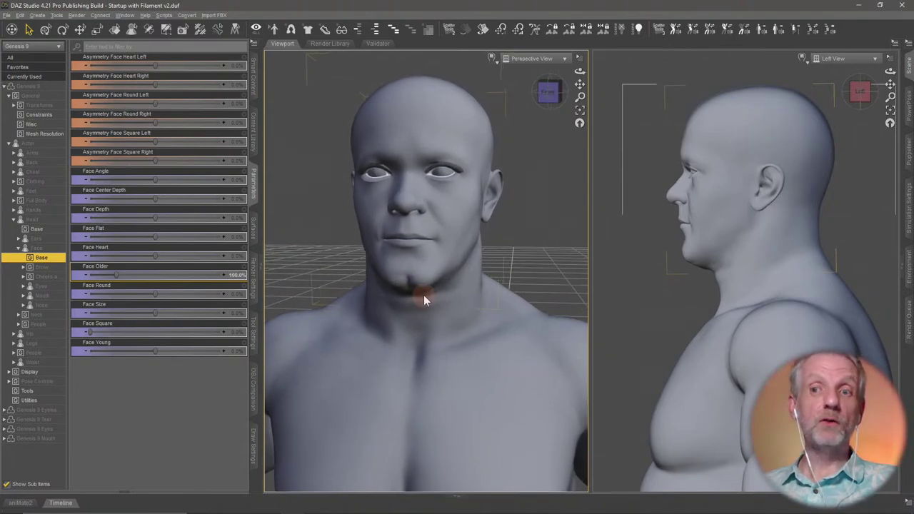
click(671, 322)
scroll(671, 321, up, 3)
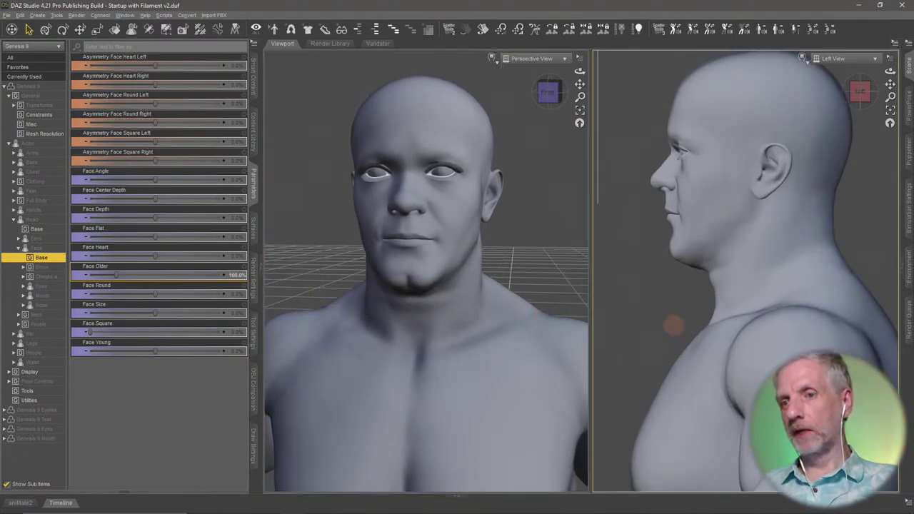
middle_drag(533, 326, 517, 344)
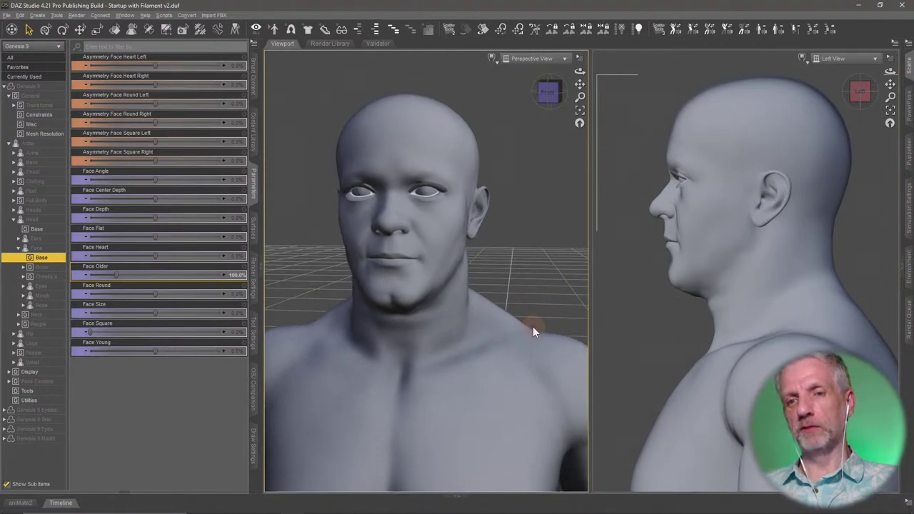
alt+drag(532, 326, 532, 326)
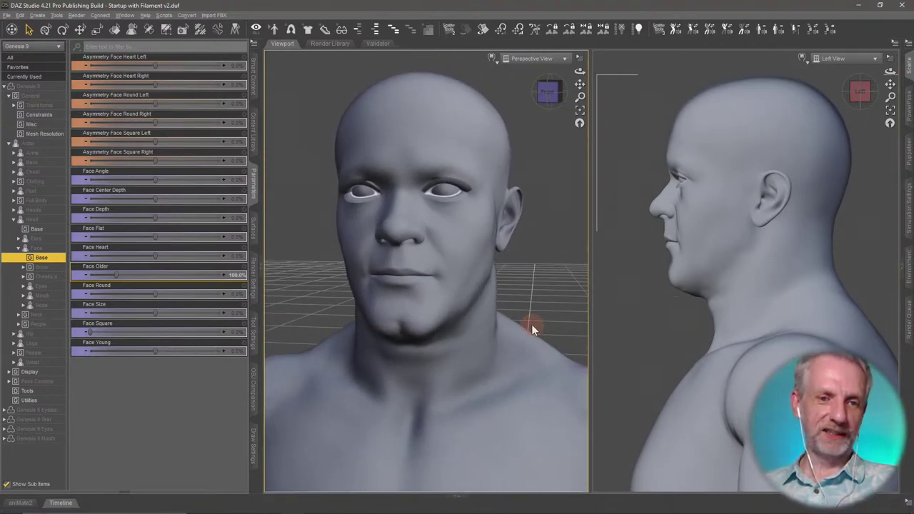
drag(147, 289, 115, 303)
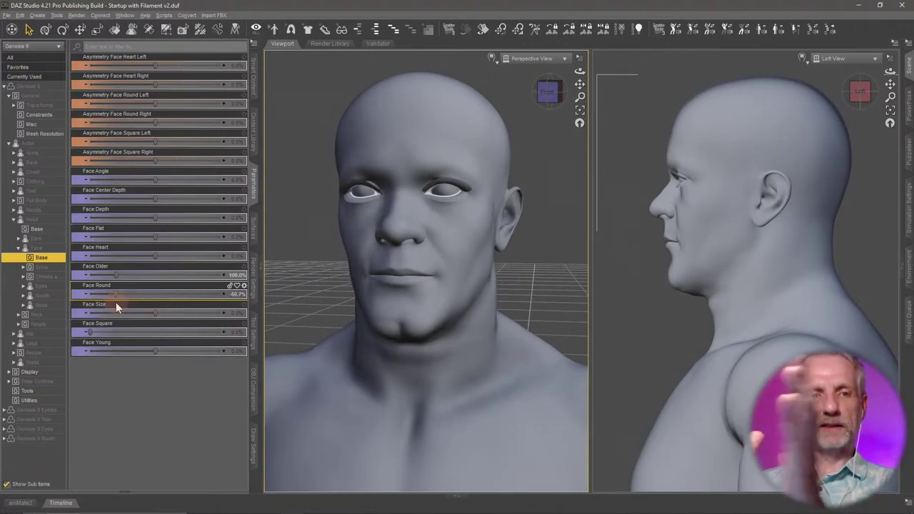
click(237, 295)
text(-60)
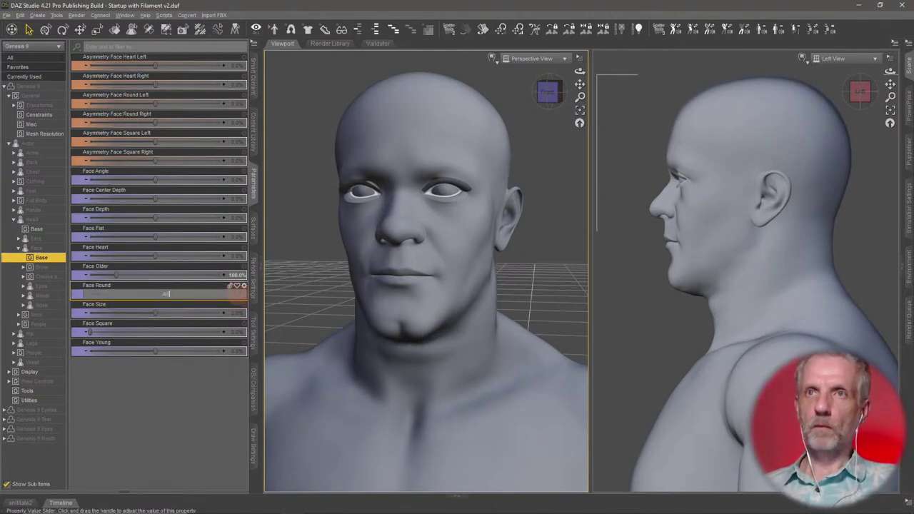
key(Return)
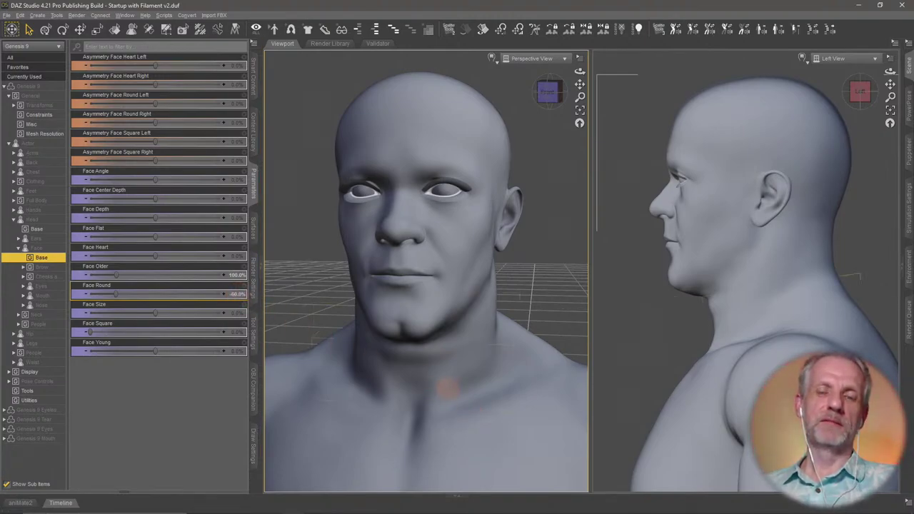
- Examine the reshaped head and neck in both the perspective and side views
middle_drag(446, 387, 446, 385)
scroll(446, 385, down, 2)
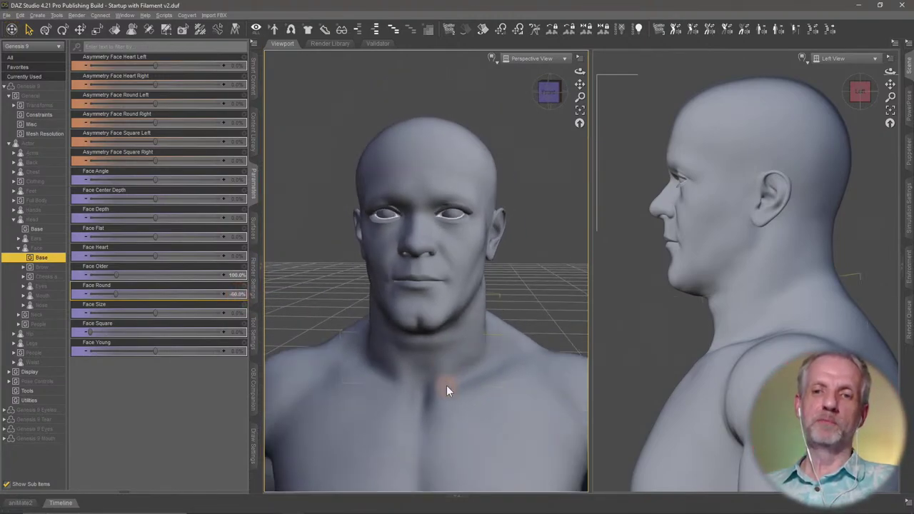
scroll(678, 389, down, 2)
middle_drag(676, 388, 673, 389)
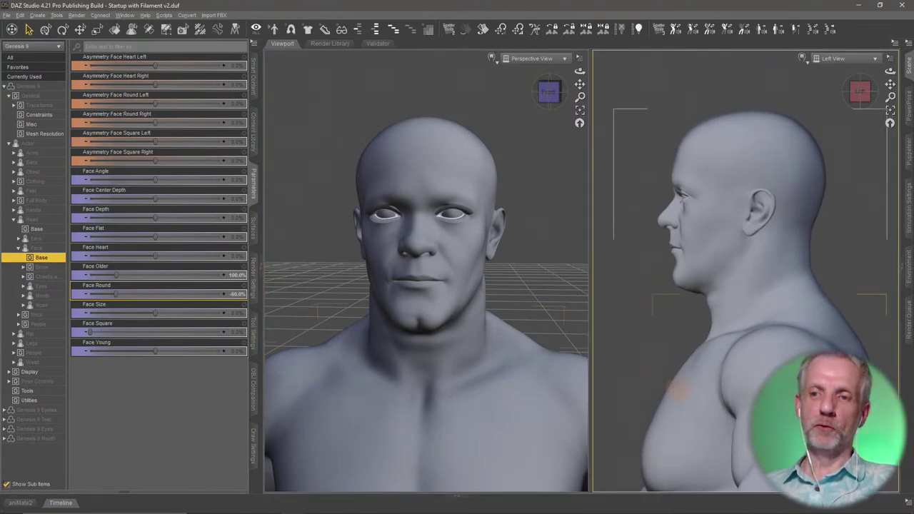
scroll(457, 396, up, 2)
middle_drag(457, 396, 459, 401)
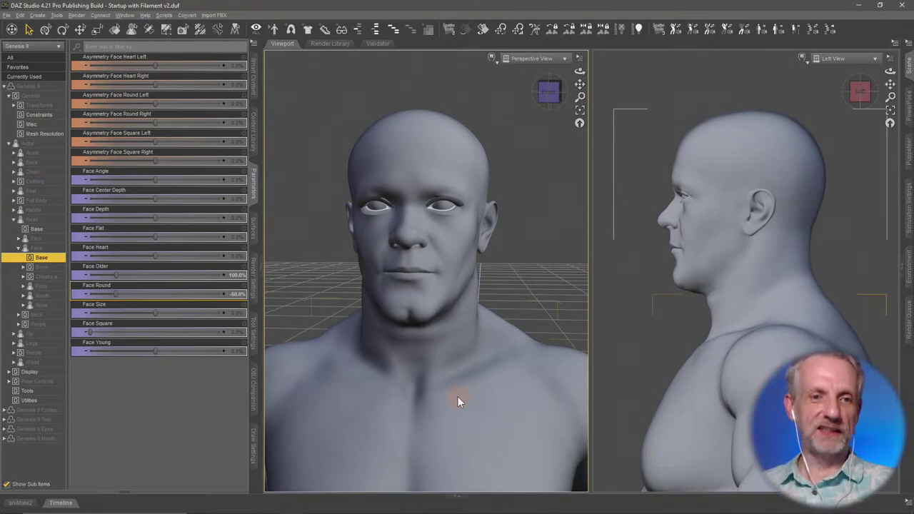
- Set the base face shape Asymmetry Face Square Right to 60%
click(41, 267)
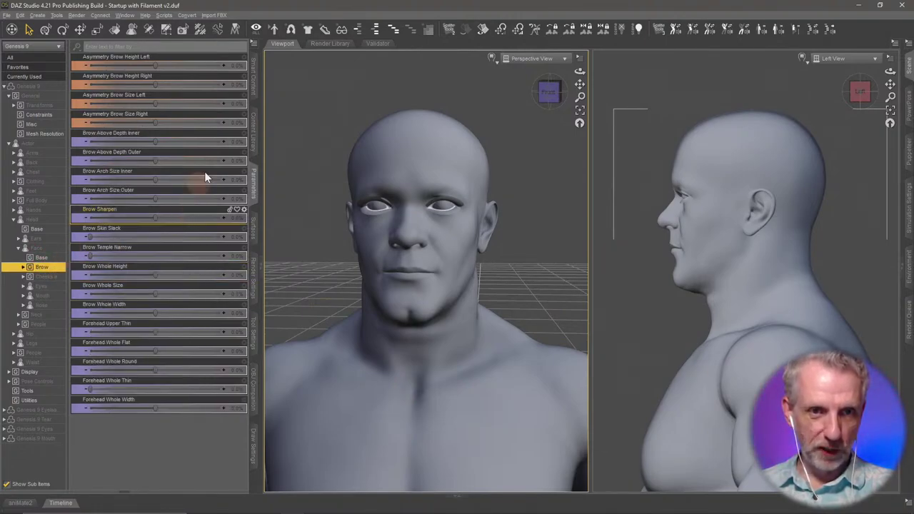
click(42, 257)
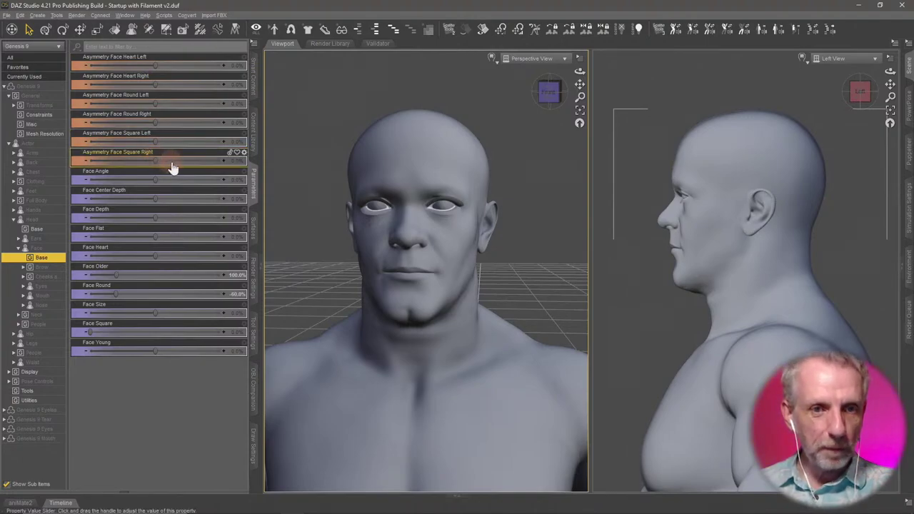
mouse_move(191, 166)
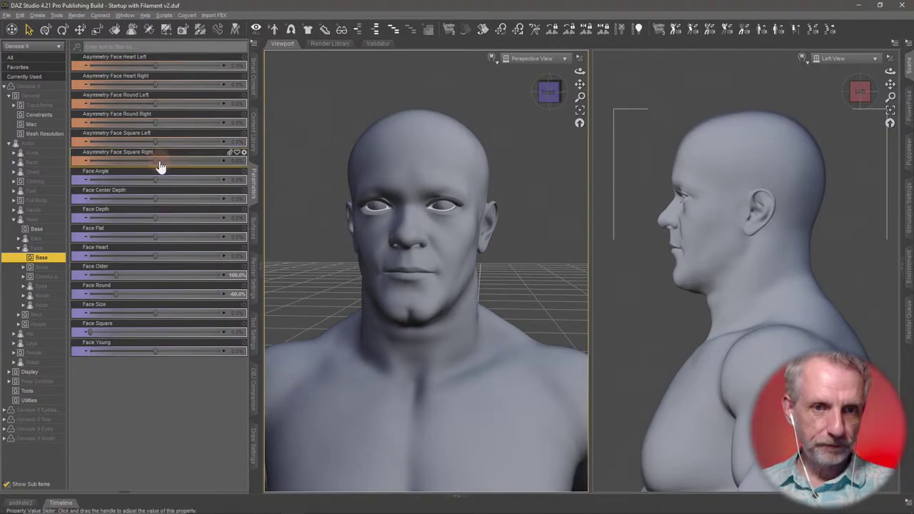
drag(158, 166, 200, 167)
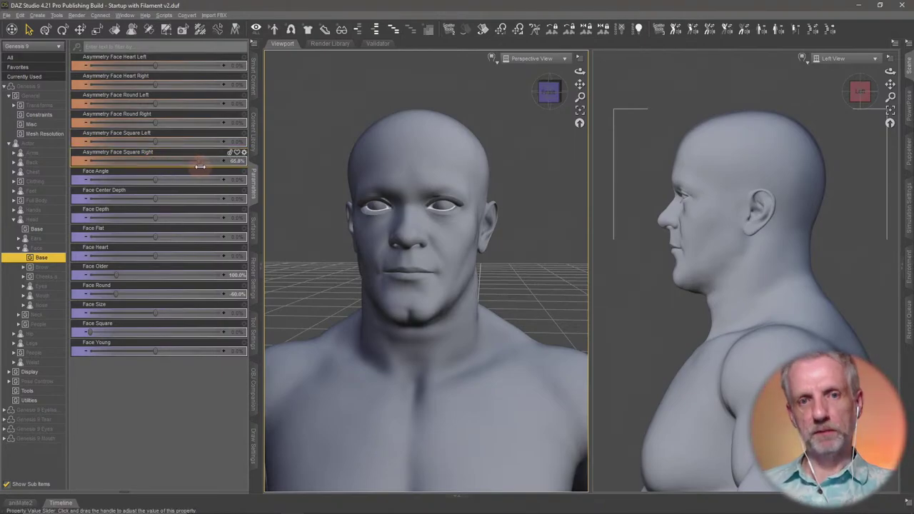
click(239, 165)
text(60)
key(Return)
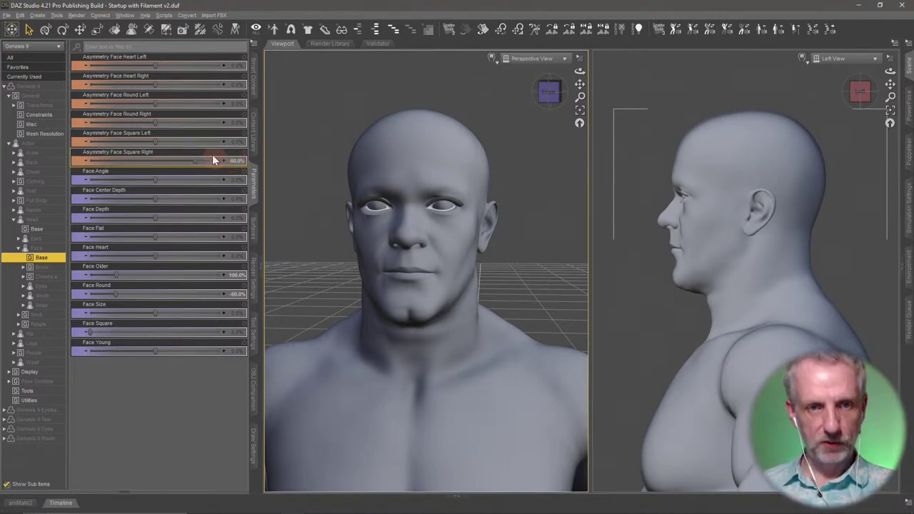
- Try Asymmetry Face Heart Left at 20%, reduce it to 10%, and keep Asymmetry Face Square Right at 60%
drag(166, 68, 187, 69)
click(236, 66)
text(20)
key(Return)
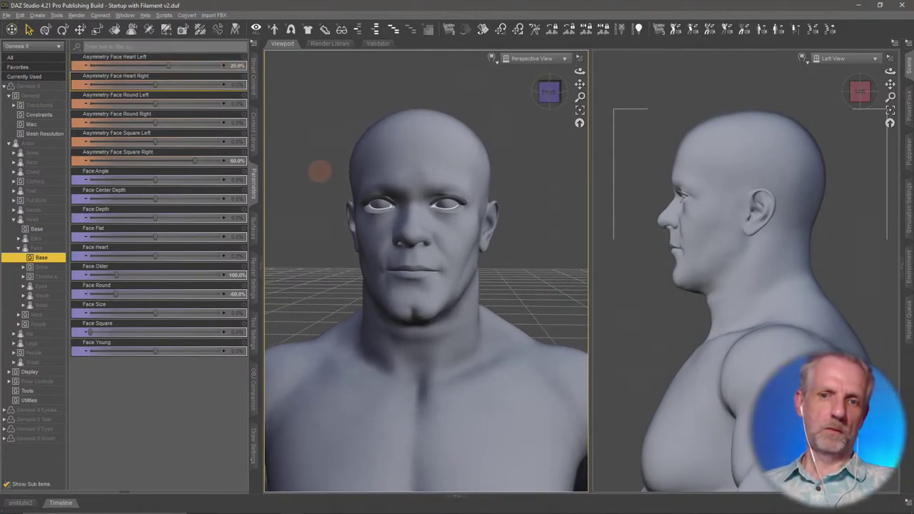
click(236, 66)
text(10)
key(Return)
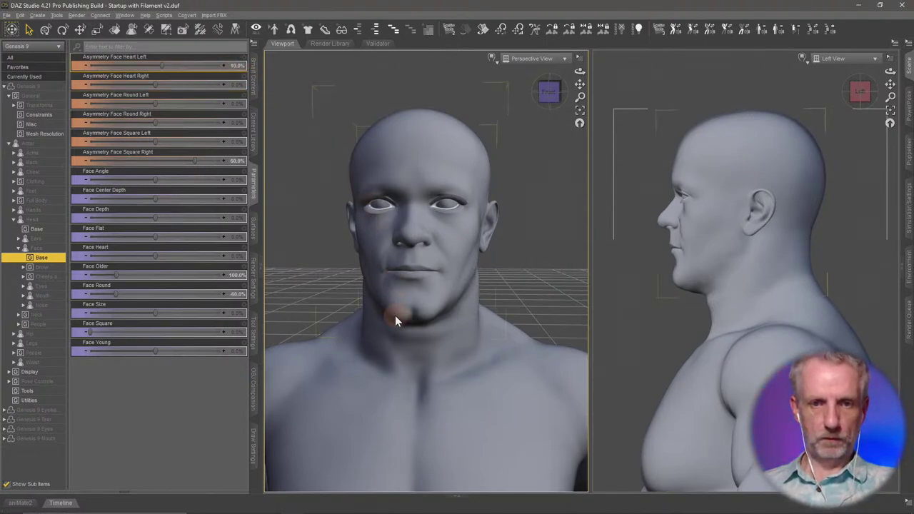
click(236, 162)
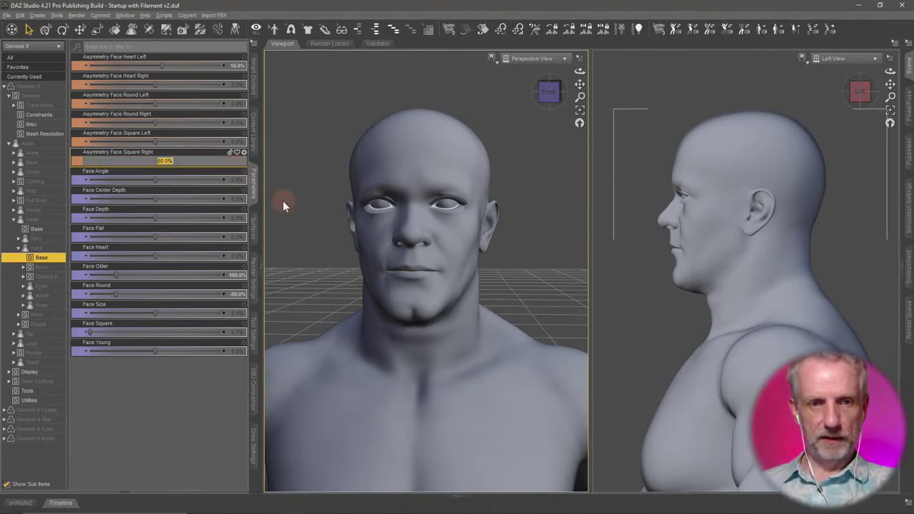
key(Return)
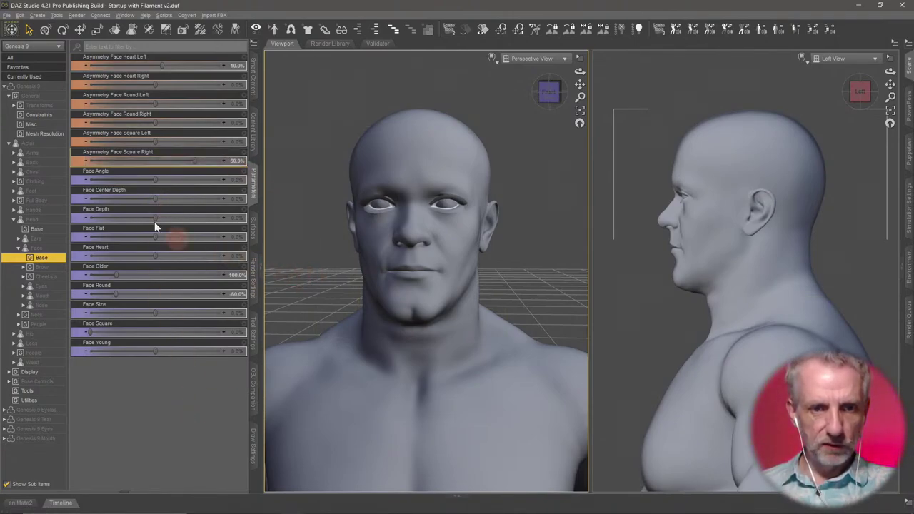
- Set the base face shape Face Angle to 60%
drag(155, 177, 193, 197)
click(241, 179)
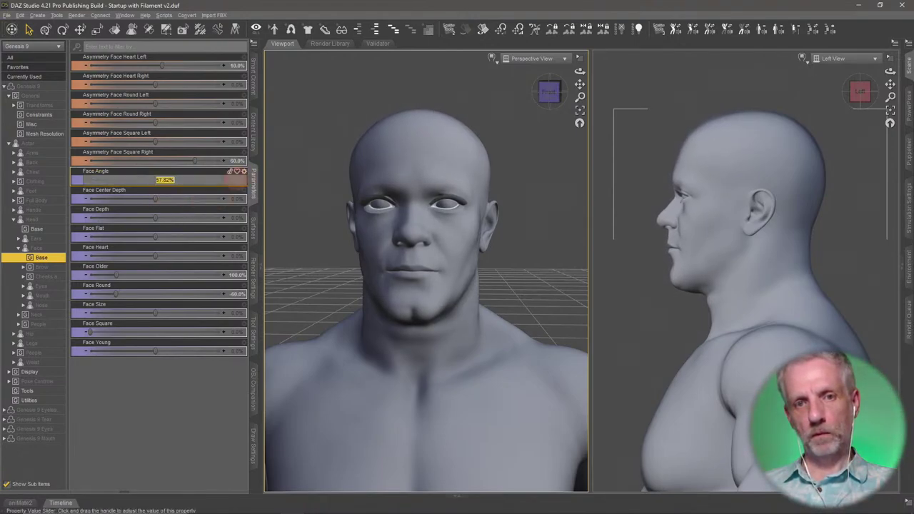
text(60)
key(Return)
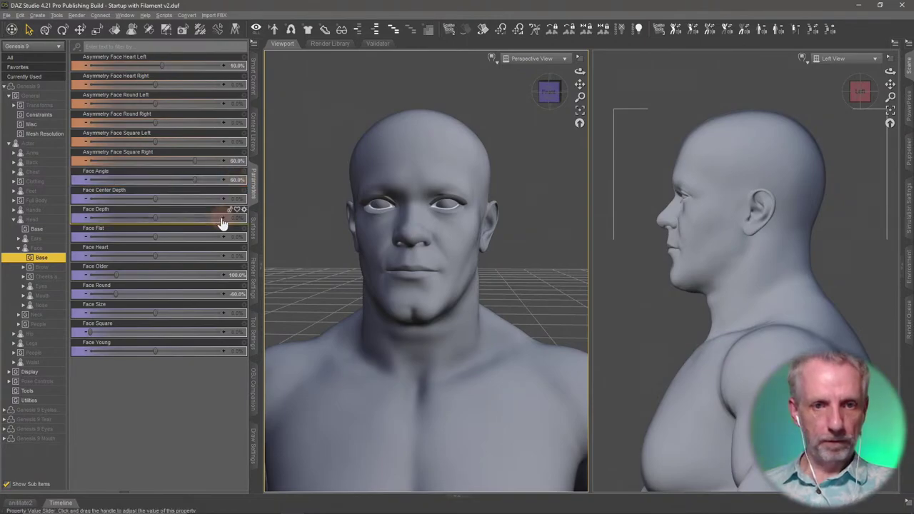
- Undo a trial change of Face Center Depth and set Face Depth to 40%
drag(152, 198, 163, 215)
key(ctrl+z)
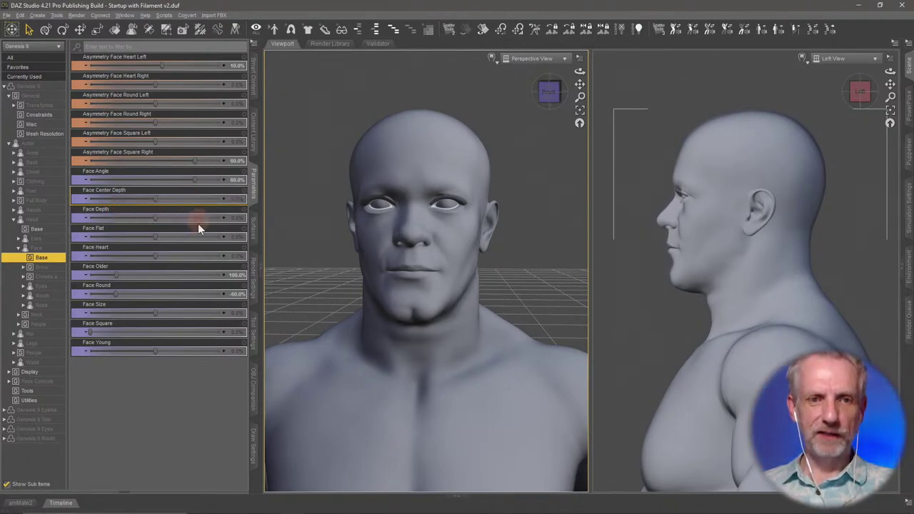
drag(154, 218, 217, 230)
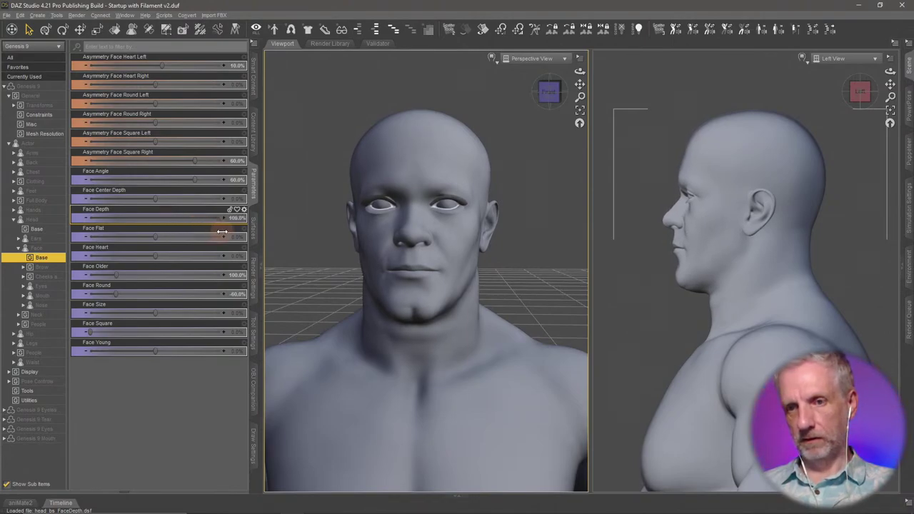
drag(201, 230, 207, 231)
click(237, 219)
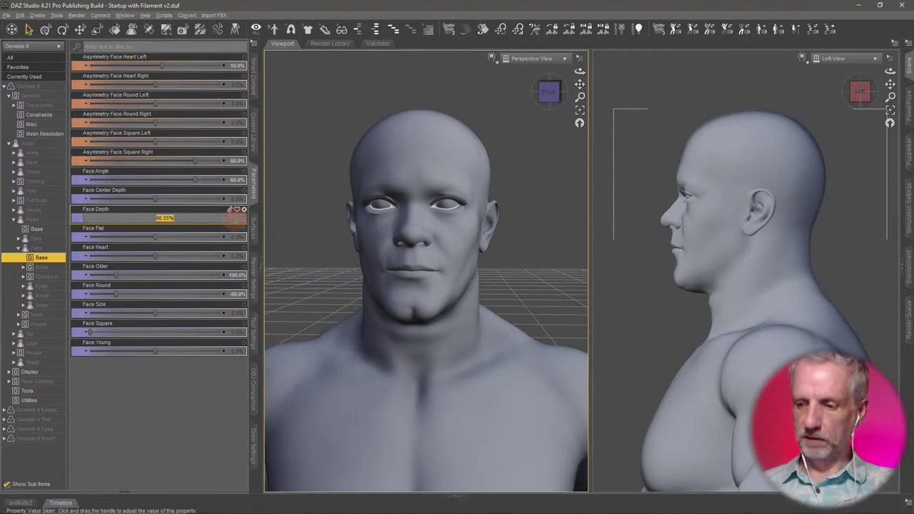
text(40)
key(Return)
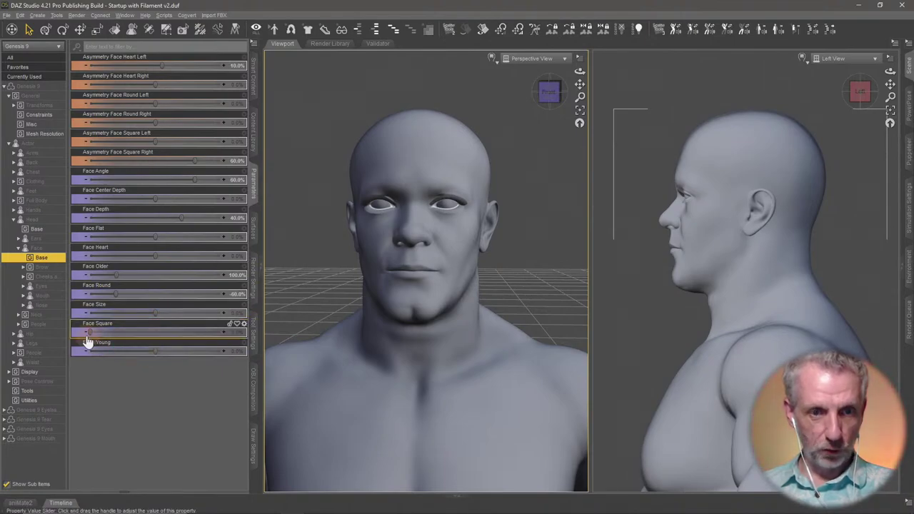
- Try Face Square at 100% and set the shape to 70%
drag(89, 332, 241, 342)
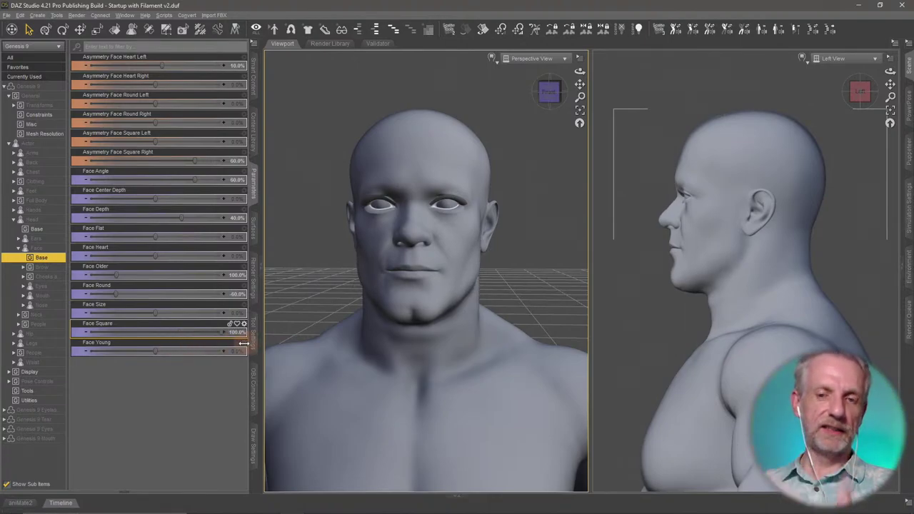
drag(243, 343, 183, 337)
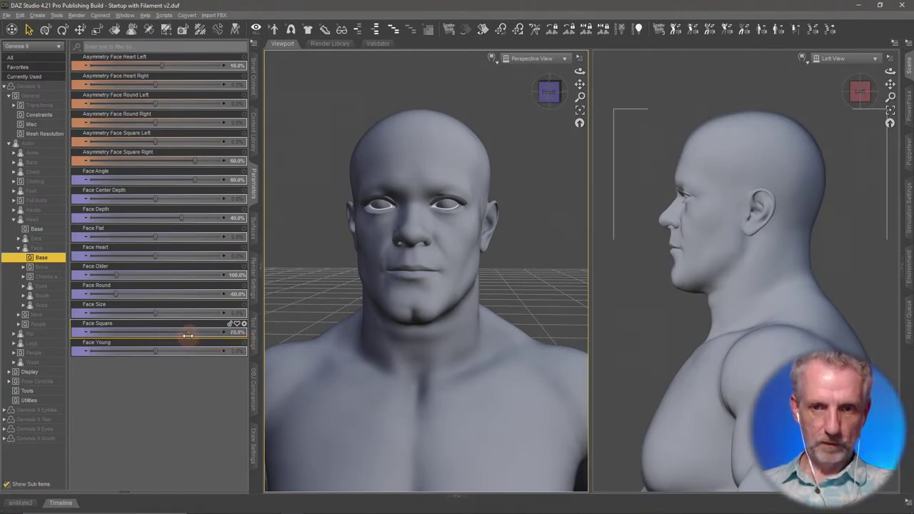
click(234, 332)
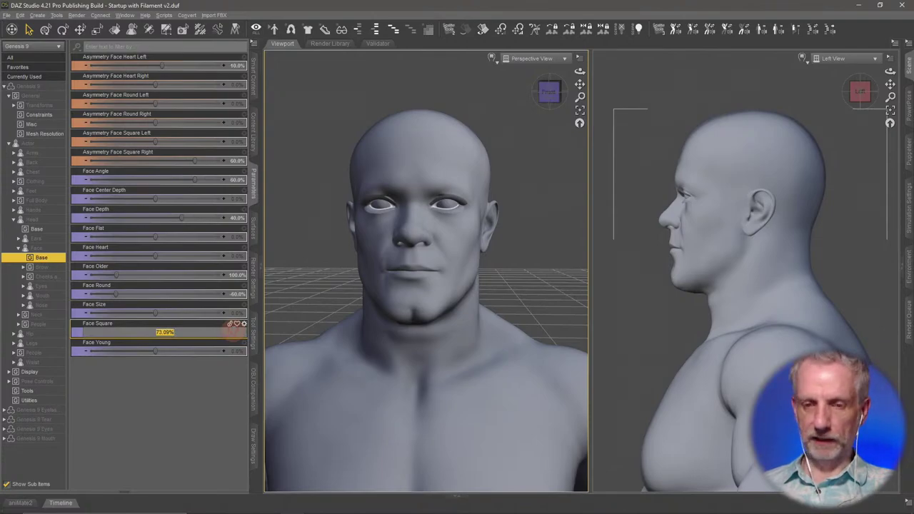
text(70)
key(Return)
- Examine the squared face and its proportions to the upper body from several angles and distances
click(401, 411)
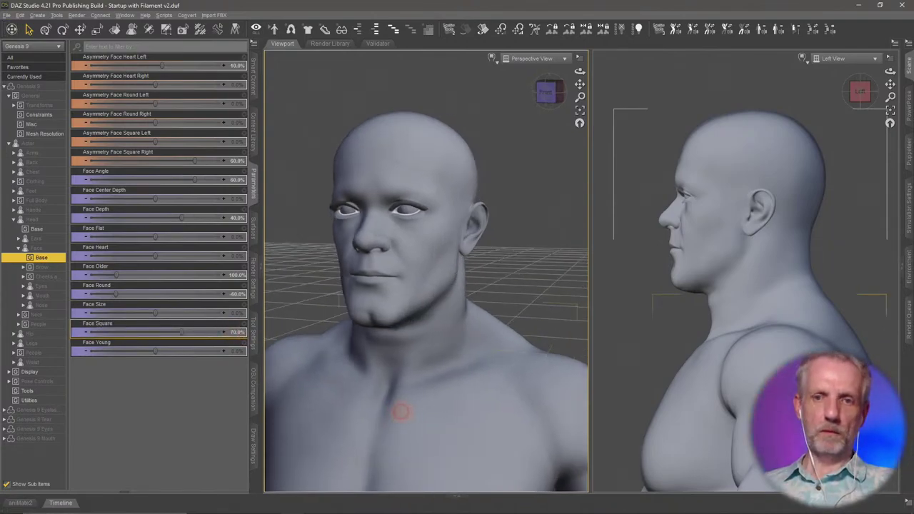
middle_drag(400, 411, 414, 412)
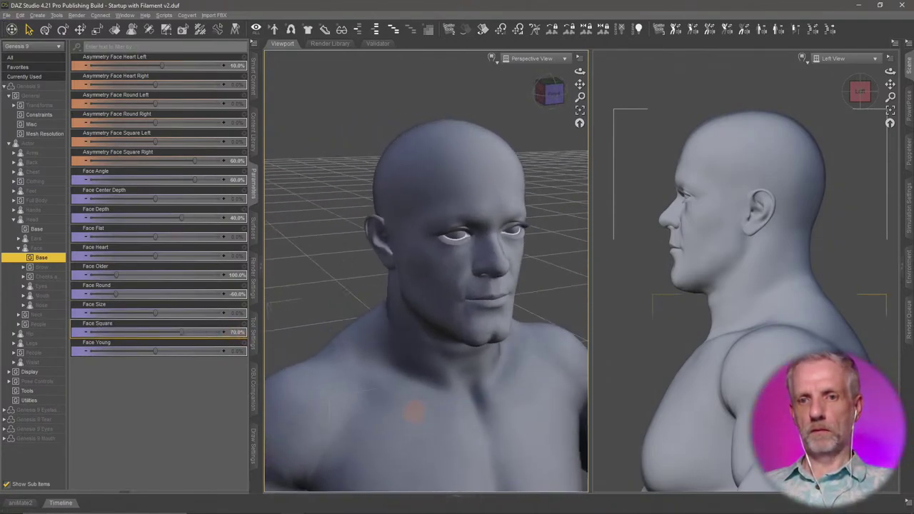
mouse_move(413, 412)
alt+mouse_down()
mouse_move(421, 414)
mouse_move(383, 418)
mouse_move(418, 407)
mouse_move(409, 413)
alt+mouse_up()
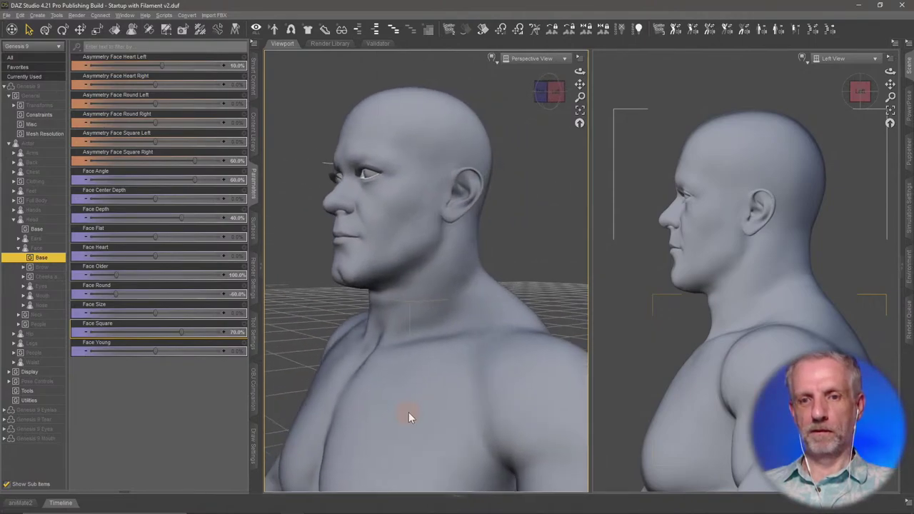
middle_drag(408, 411, 405, 410)
scroll(406, 410, down, 4)
middle_drag(406, 363, 402, 351)
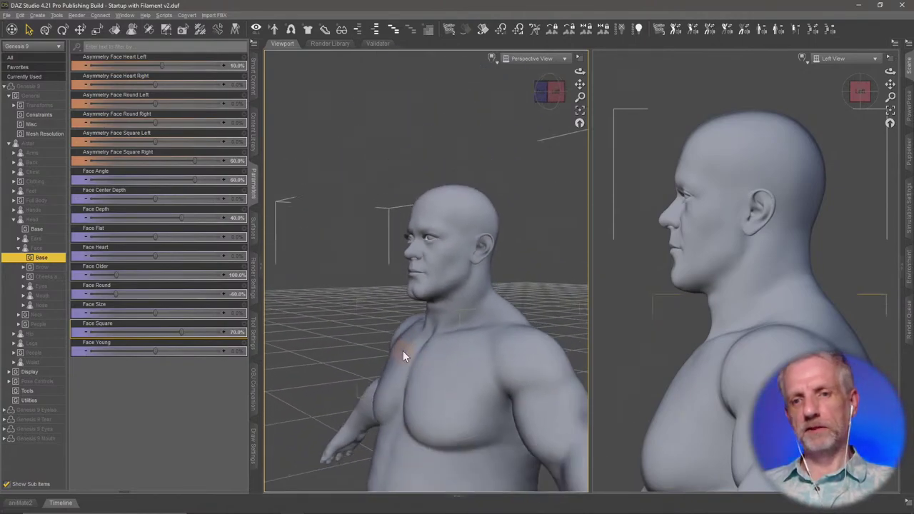
mouse_move(402, 351)
alt+mouse_down()
mouse_move(400, 388)
mouse_move(407, 356)
mouse_move(400, 351)
alt+mouse_up()
alt+drag(400, 288, 387, 298)
scroll(390, 297, down, 4)
- Set the brow shape Brow Sharpen to 50%
click(43, 268)
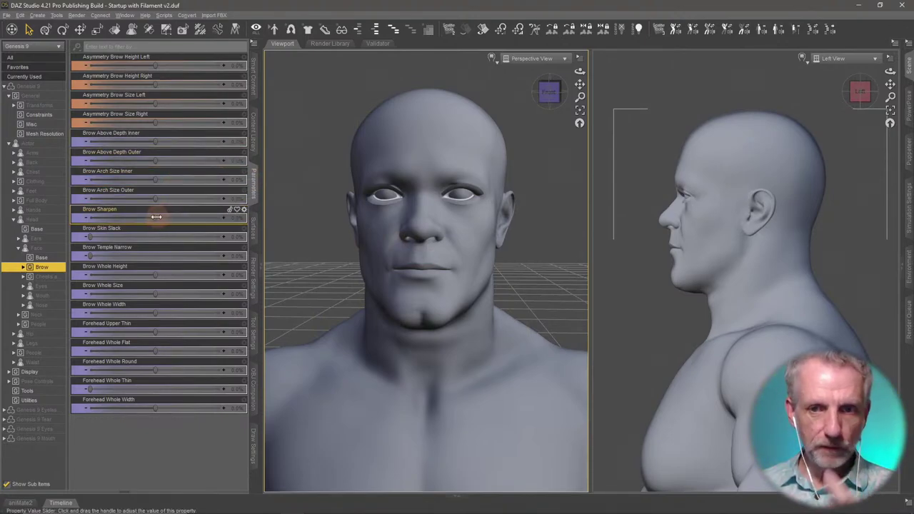
mouse_move(155, 216)
mouse_down()
mouse_move(261, 217)
mouse_move(136, 212)
mouse_move(225, 217)
mouse_move(194, 218)
mouse_up()
click(236, 214)
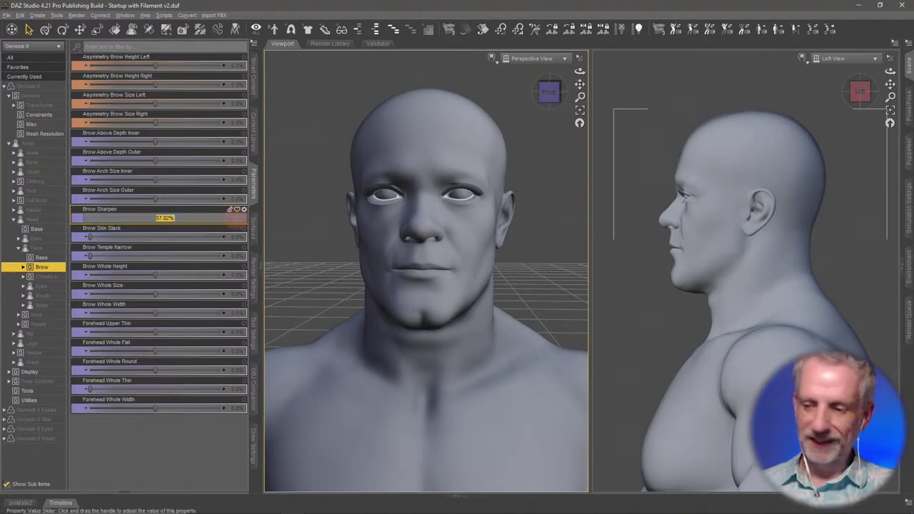
text(50)
key(Return)
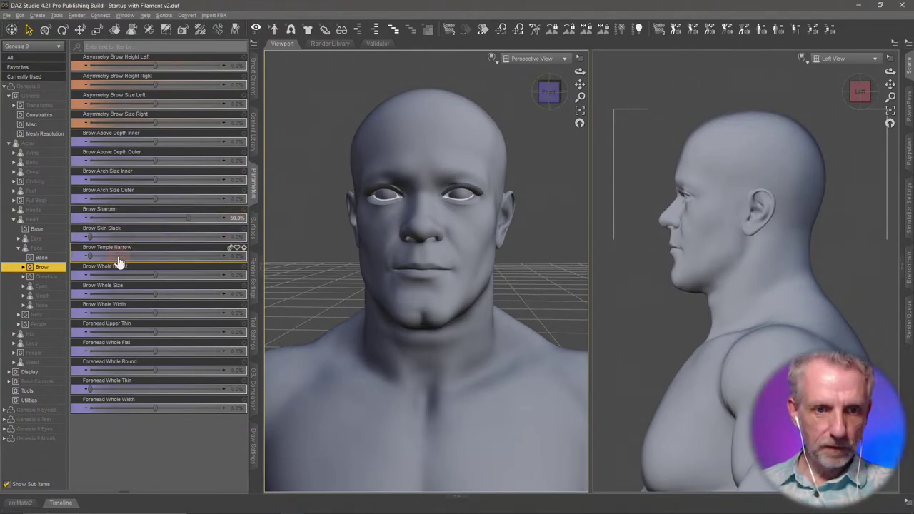
- Try the Brow Skin Slack and Brow Temple Narrow shapes on the face and reset both
drag(152, 243, 216, 243)
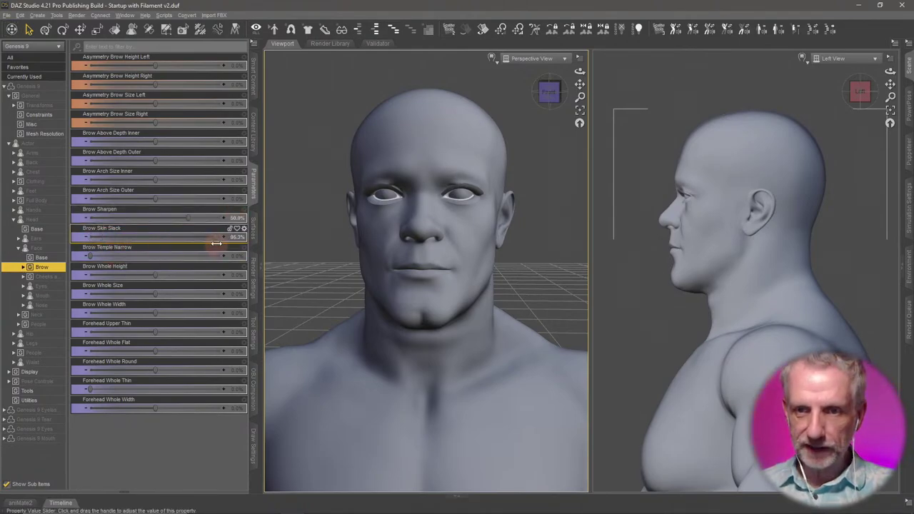
drag(152, 249, 226, 248)
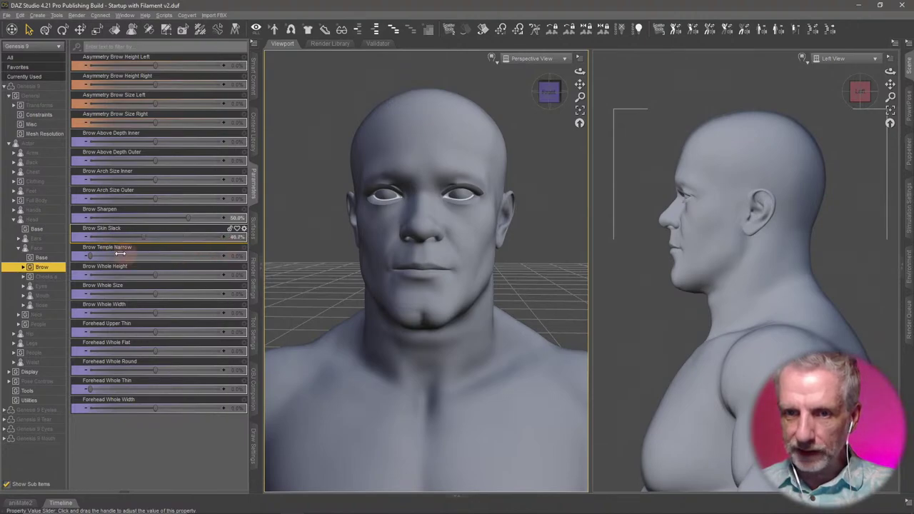
drag(119, 253, 75, 252)
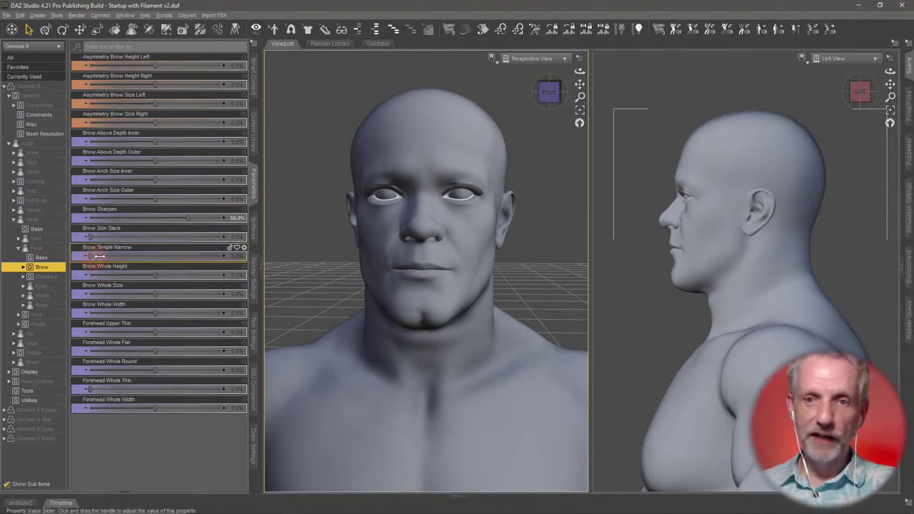
drag(100, 256, 210, 267)
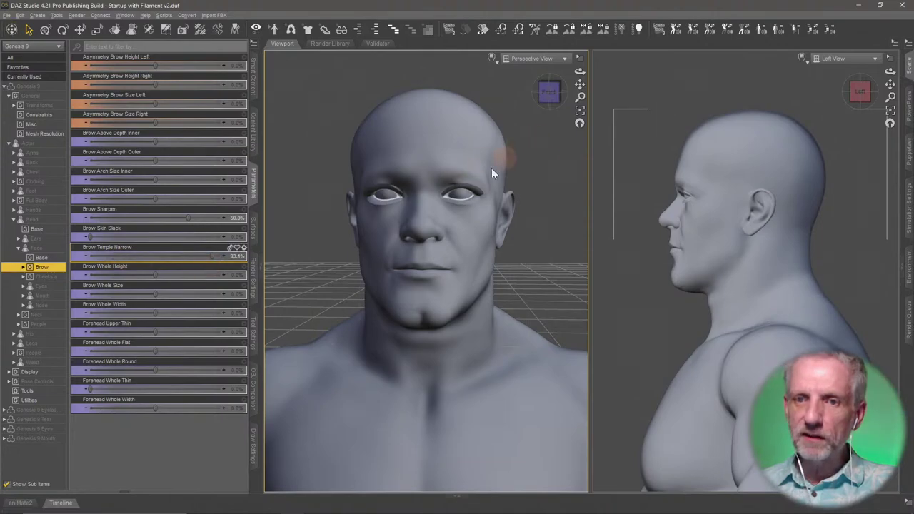
middle_drag(421, 218, 412, 227)
alt+click(188, 260)
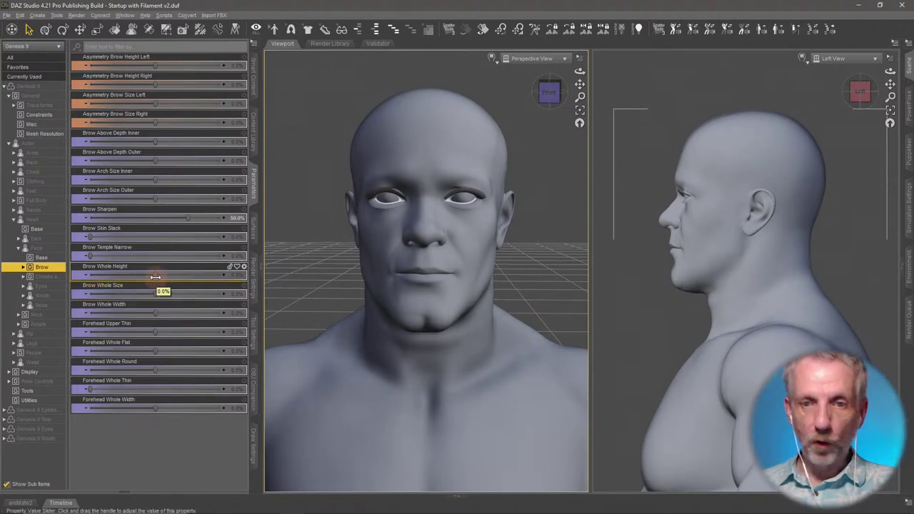
- Set the brow shapes Brow Whole Size to 100% and Brow Whole Width to 50%
drag(154, 277, 238, 292)
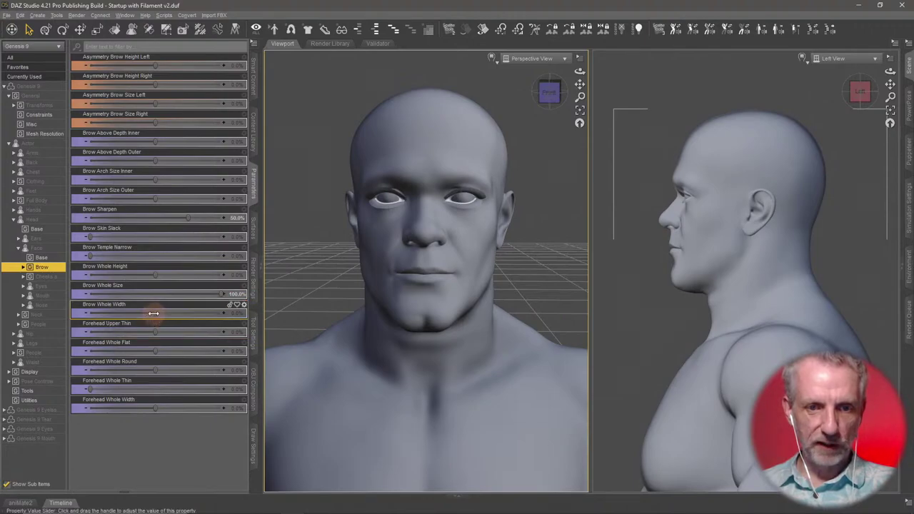
drag(157, 314, 207, 316)
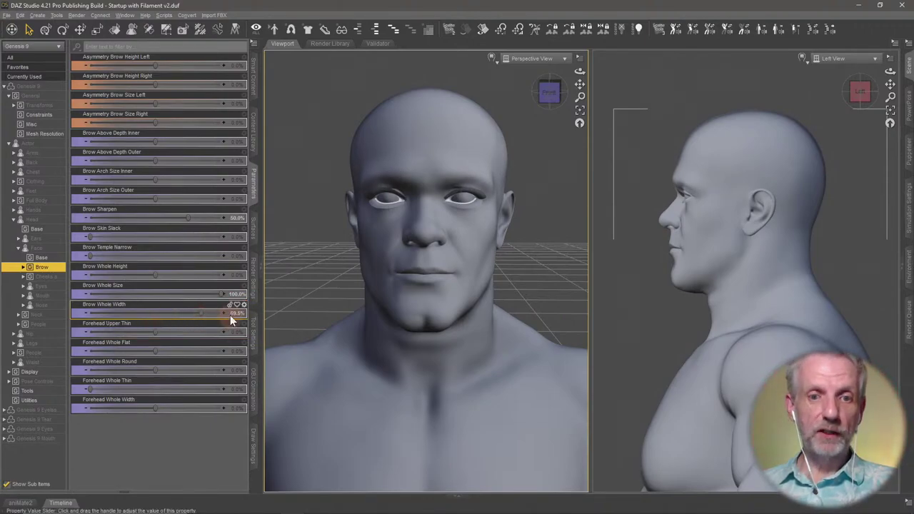
click(234, 314)
key(Return)
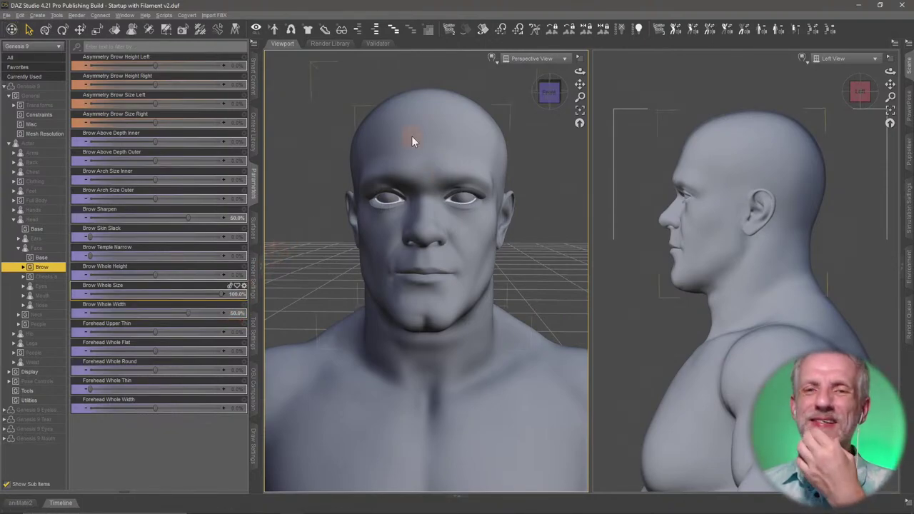
- Browse the Anatomy items in the Genesis 9 Starter Essentials product for eyebrows
click(254, 80)
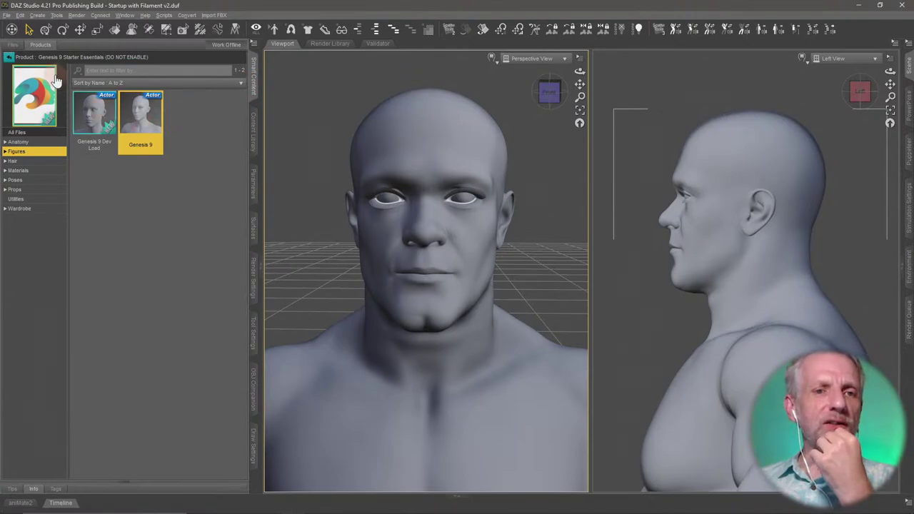
click(29, 142)
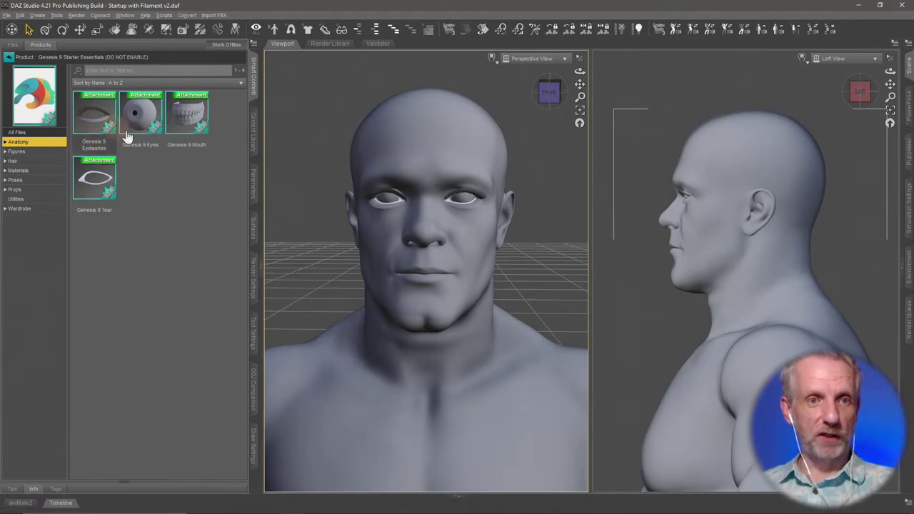
mouse_move(171, 158)
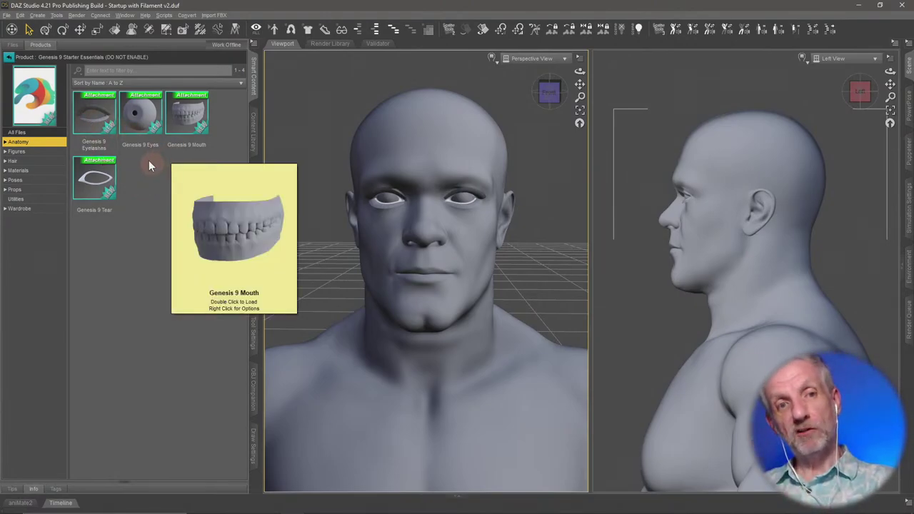
- Open the fiber eyebrows folder in V9EyebrowTest_v01, under the Genesis 9 base anatomy, in the content library
click(255, 137)
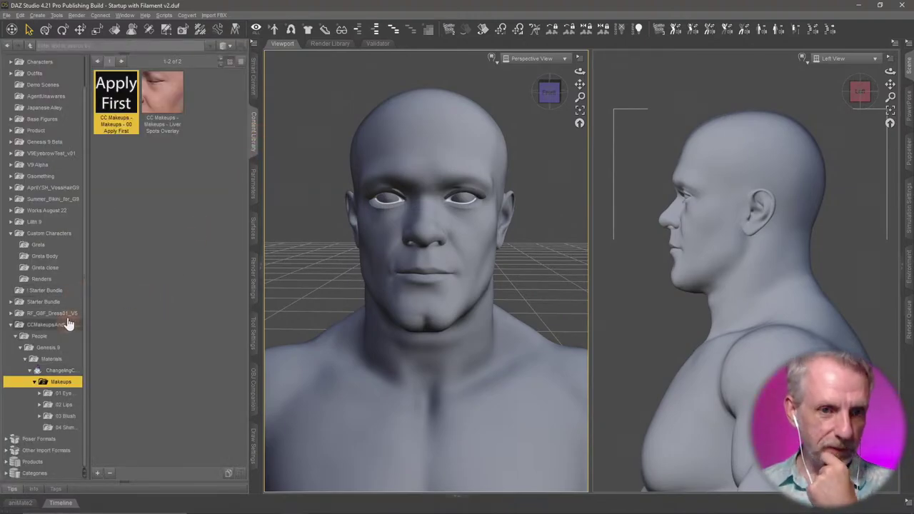
click(62, 155)
click(63, 165)
double_click(62, 175)
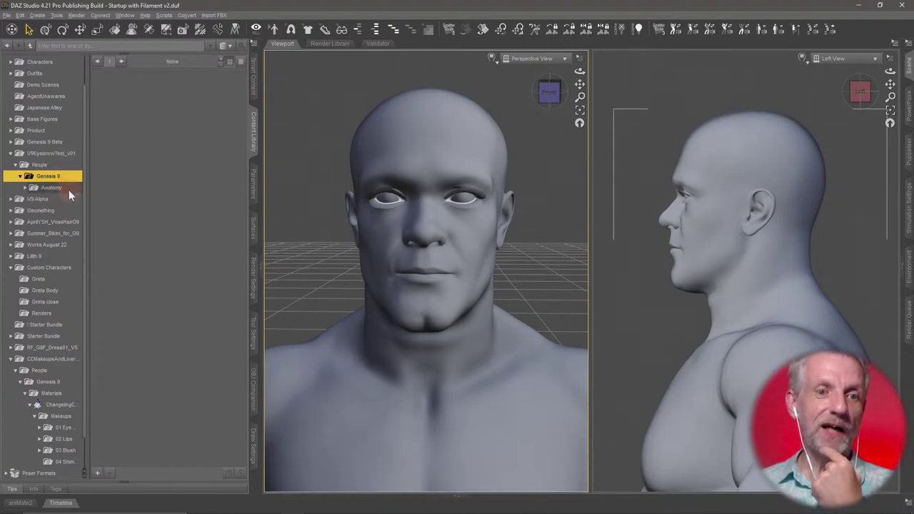
double_click(69, 188)
click(68, 200)
double_click(69, 200)
double_click(63, 211)
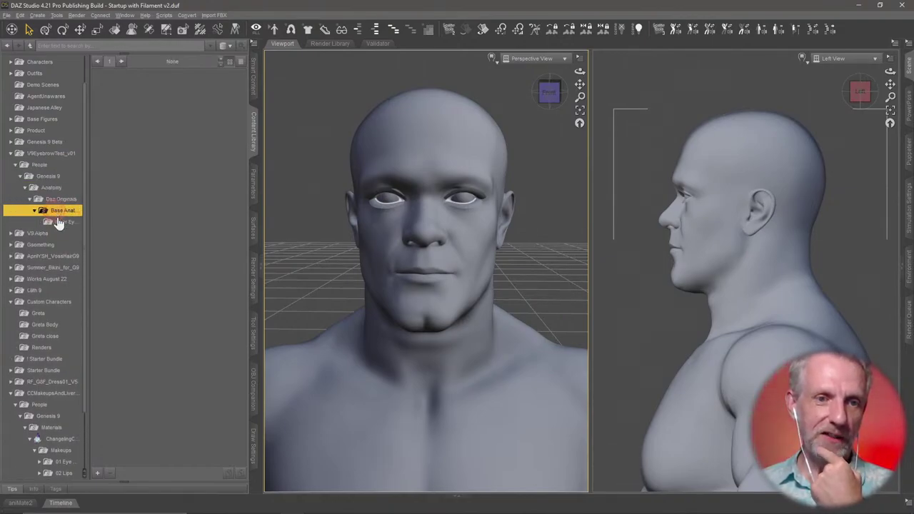
click(64, 222)
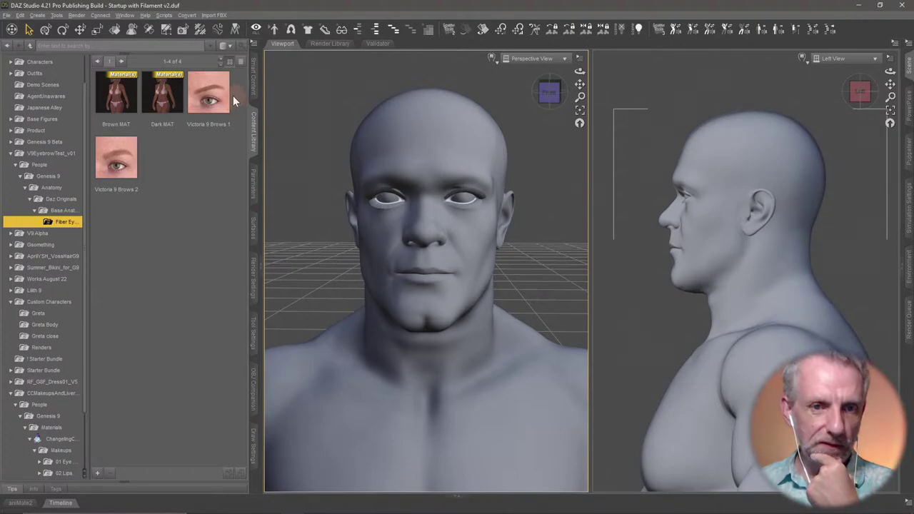
- Load Victoria 9 Brows 2 onto the figure and apply the Dark MAT material to the eyebrows
click(121, 166)
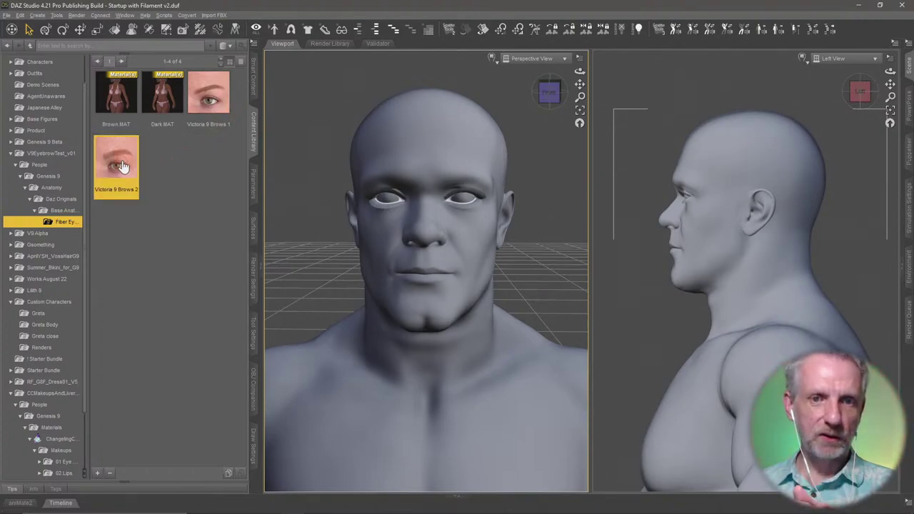
click(228, 99)
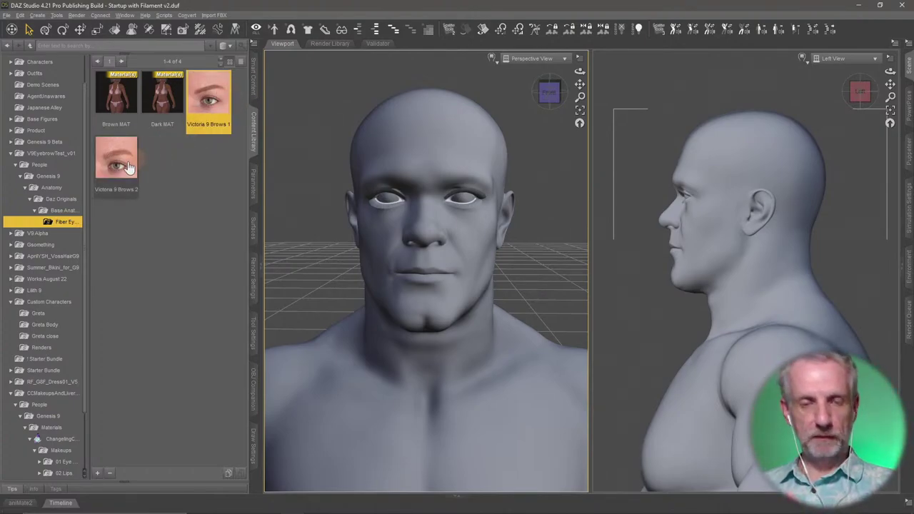
double_click(120, 169)
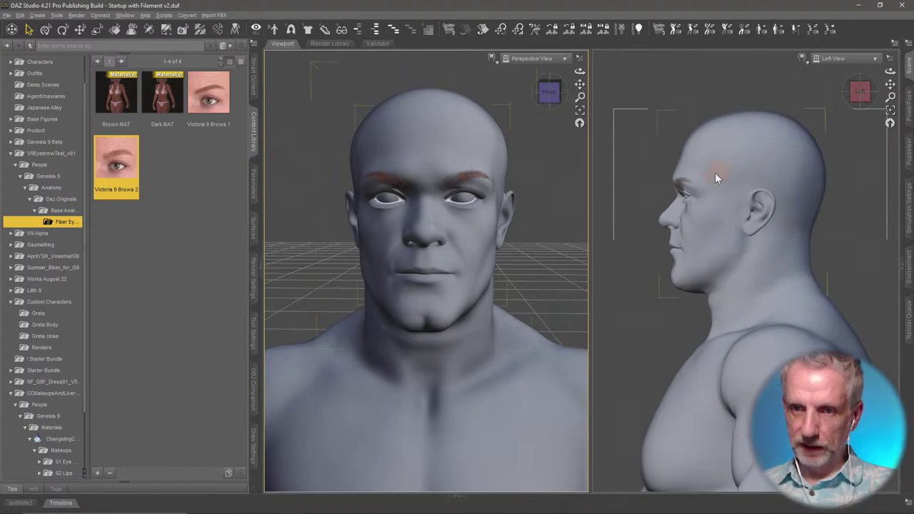
right_click(471, 179)
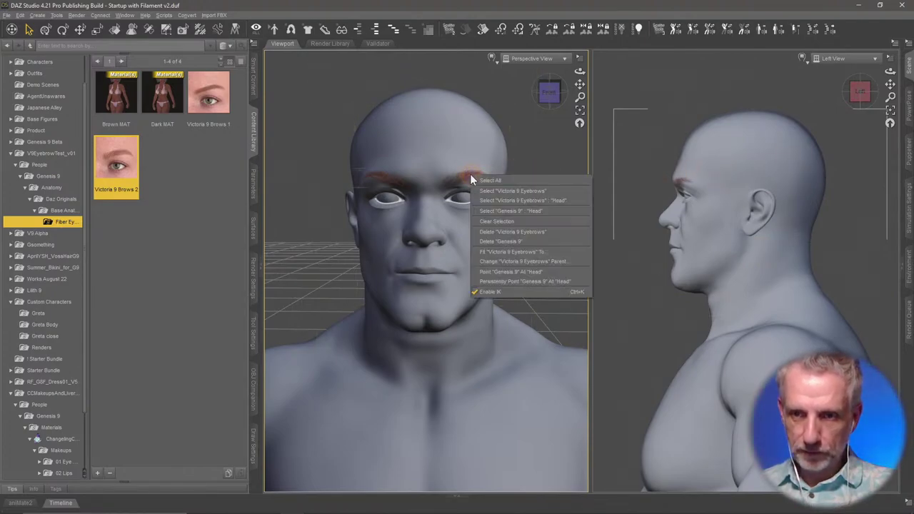
click(506, 191)
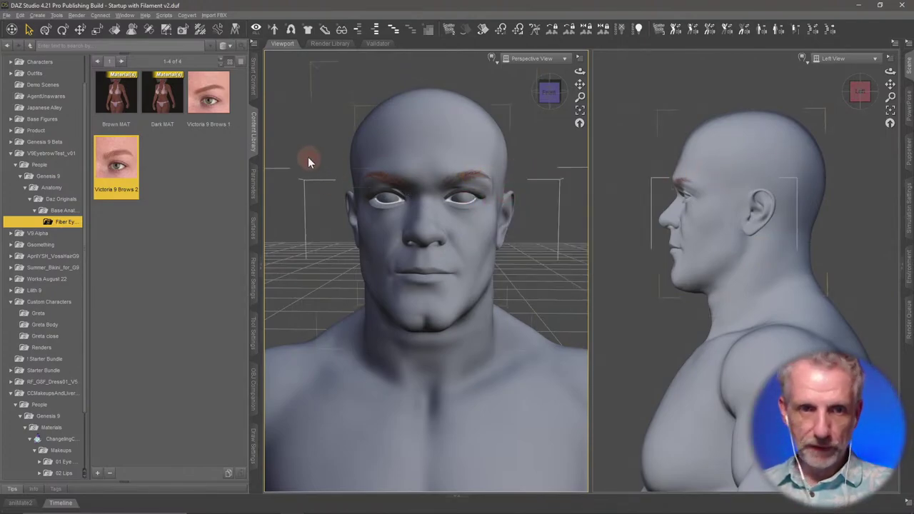
double_click(172, 105)
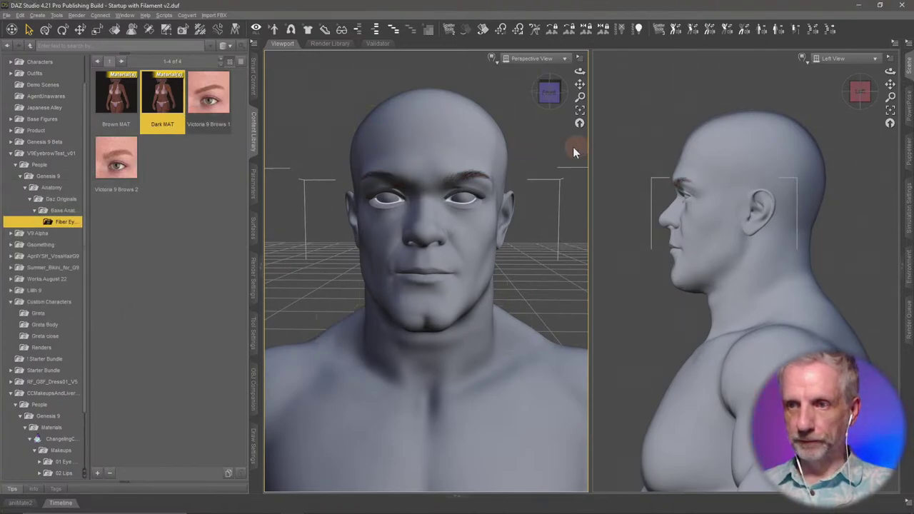
- Select the Genesis 9 figure again, browse back to the full product list, and return to the brow shape parameters
right_click(442, 130)
click(491, 150)
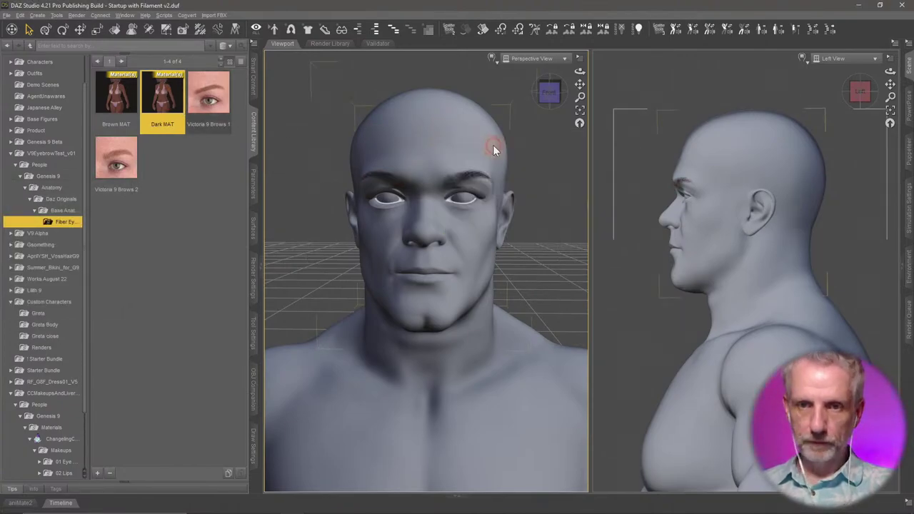
click(254, 86)
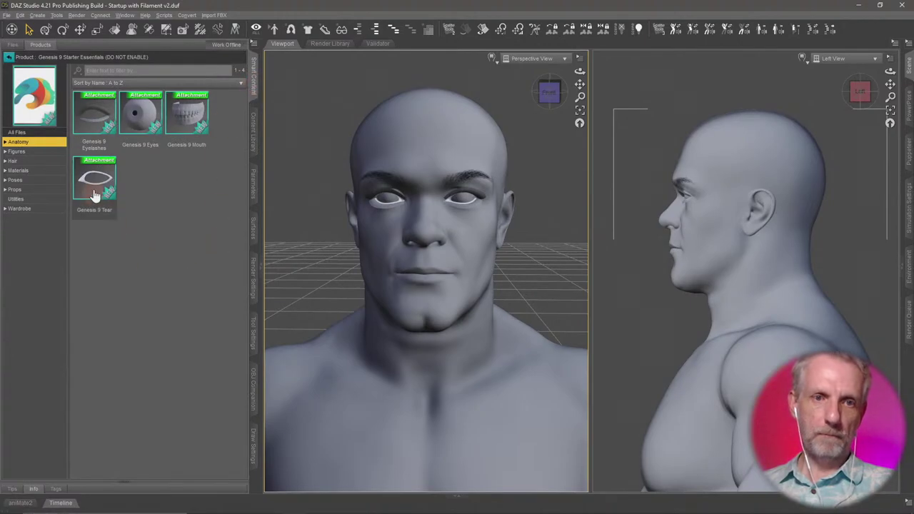
click(12, 60)
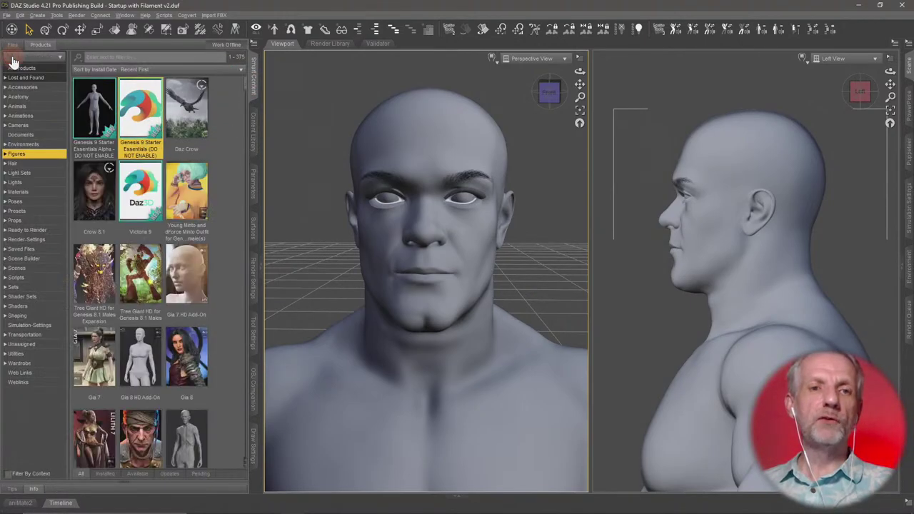
click(252, 184)
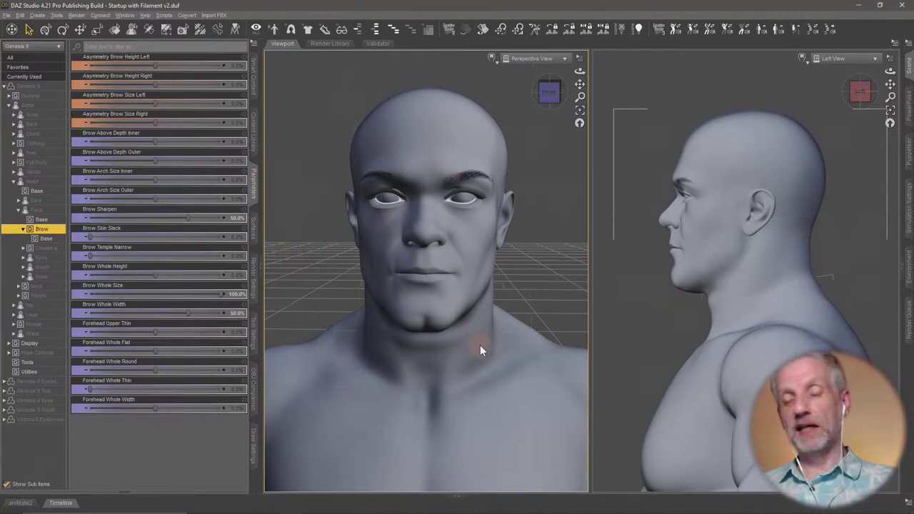
middle_drag(480, 346, 476, 339)
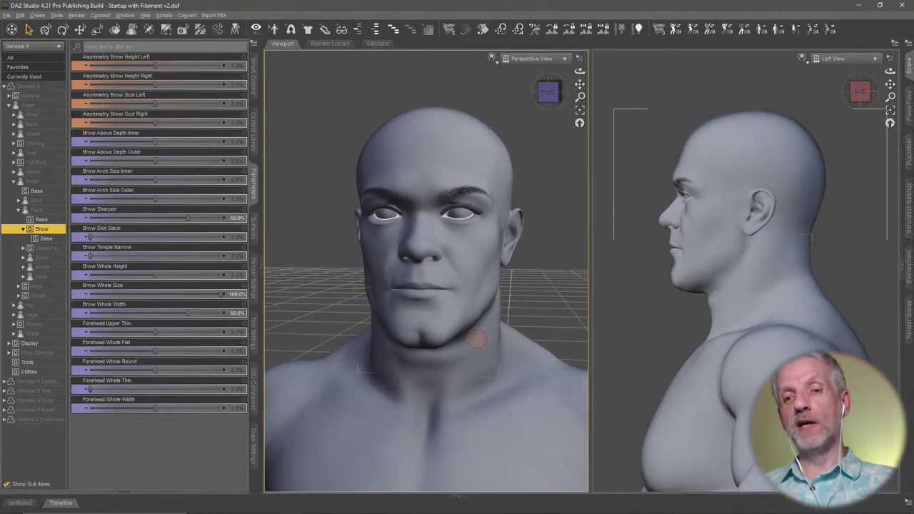
alt+drag(477, 340, 476, 340)
click(656, 364)
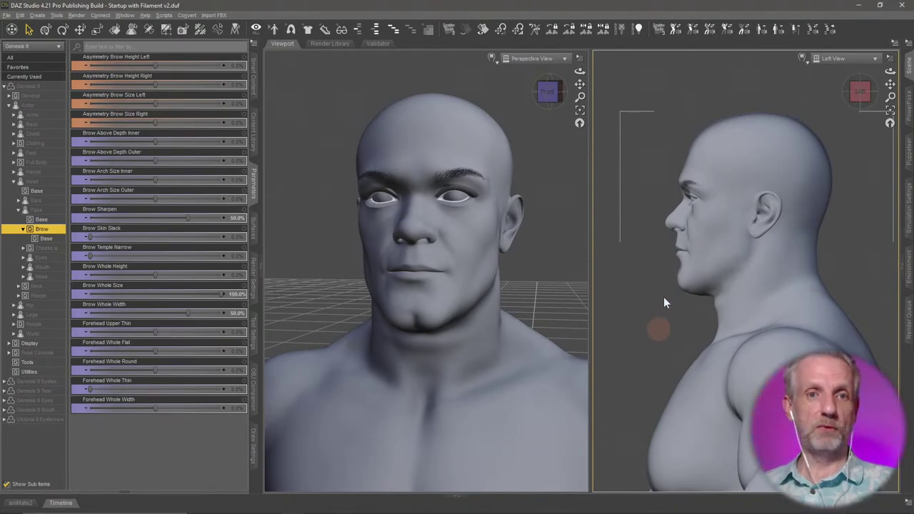
- Show the DAZ Studio version information and close it
click(151, 15)
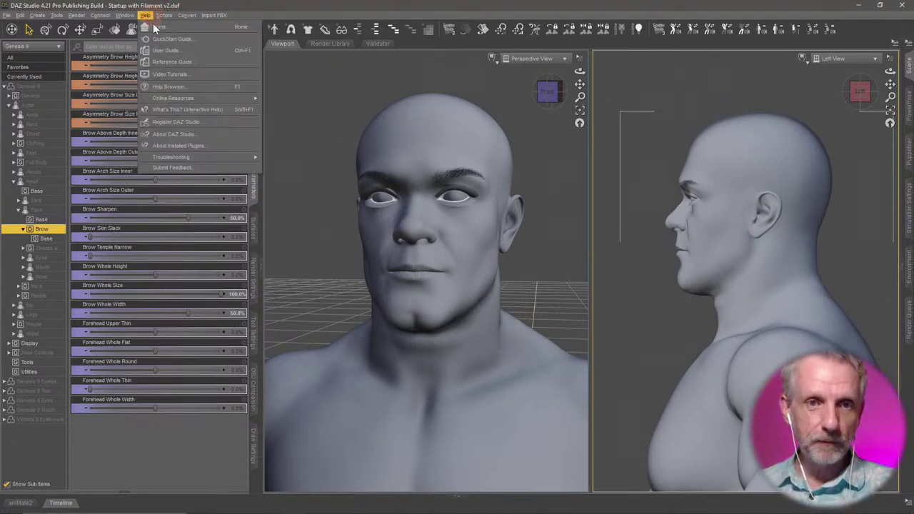
click(225, 135)
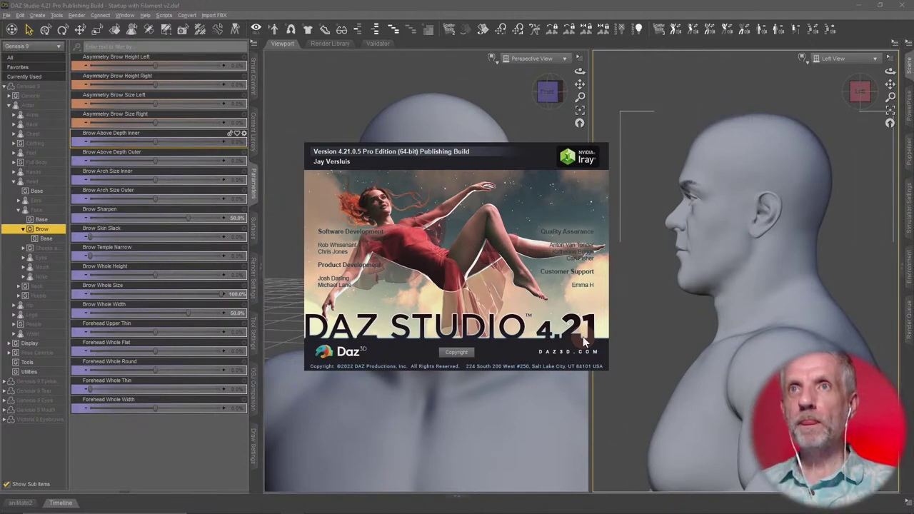
click(554, 307)
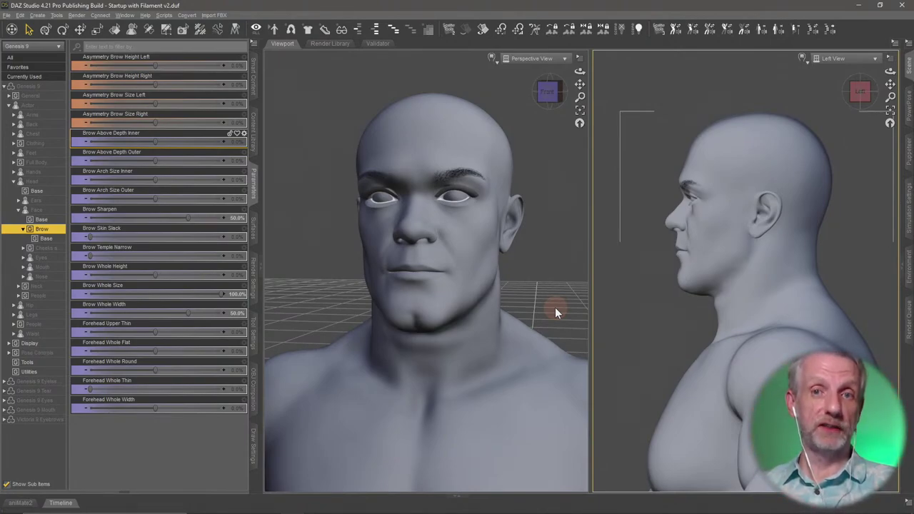
click(503, 299)
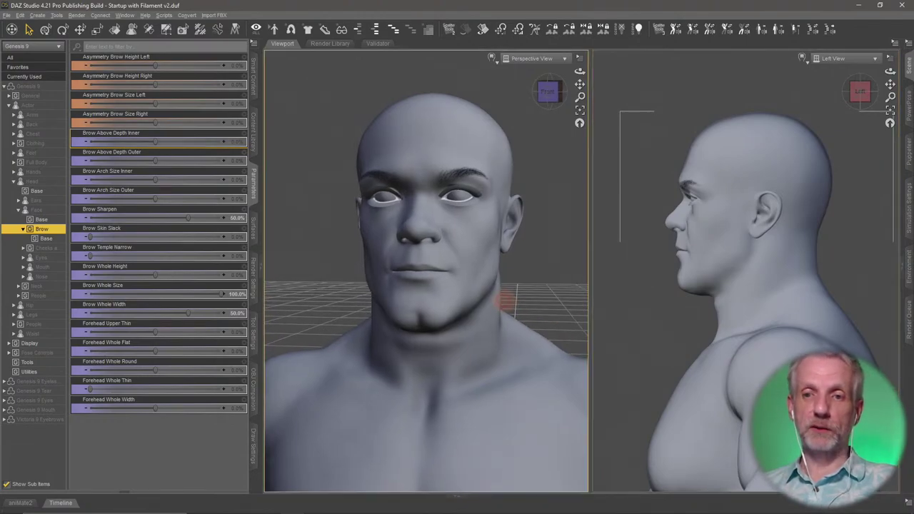
scroll(500, 301, down, 2)
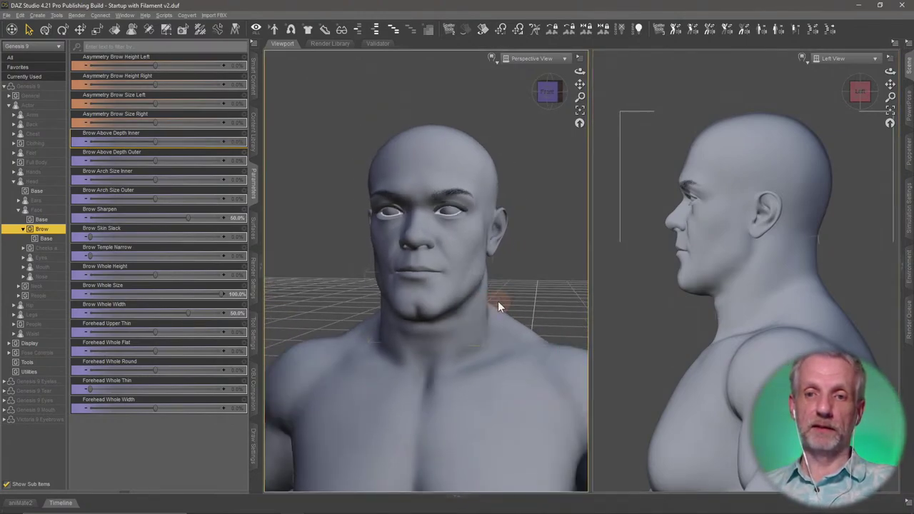
scroll(497, 300, up, 3)
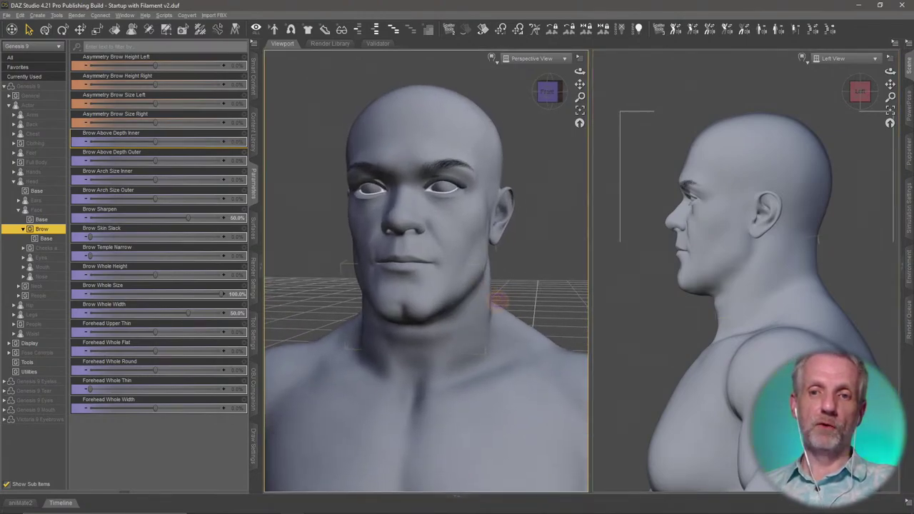
scroll(624, 297, up, 4)
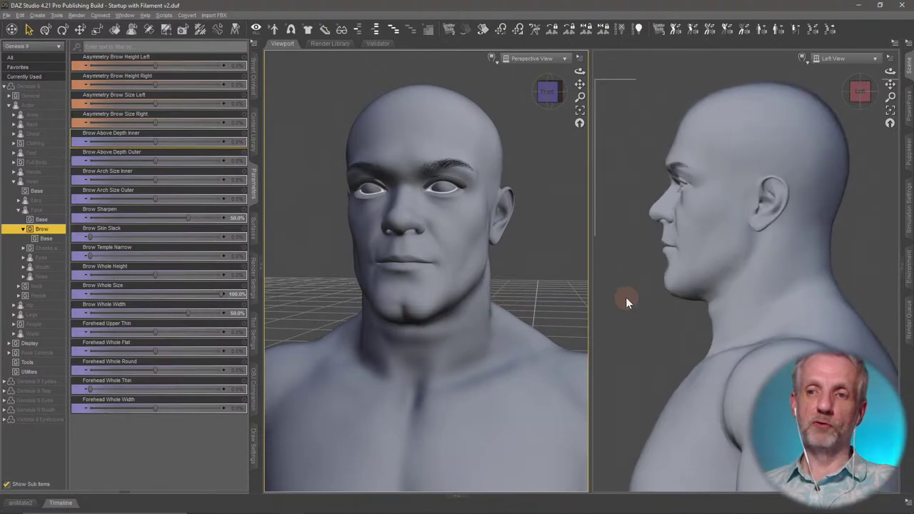
scroll(626, 297, down, 2)
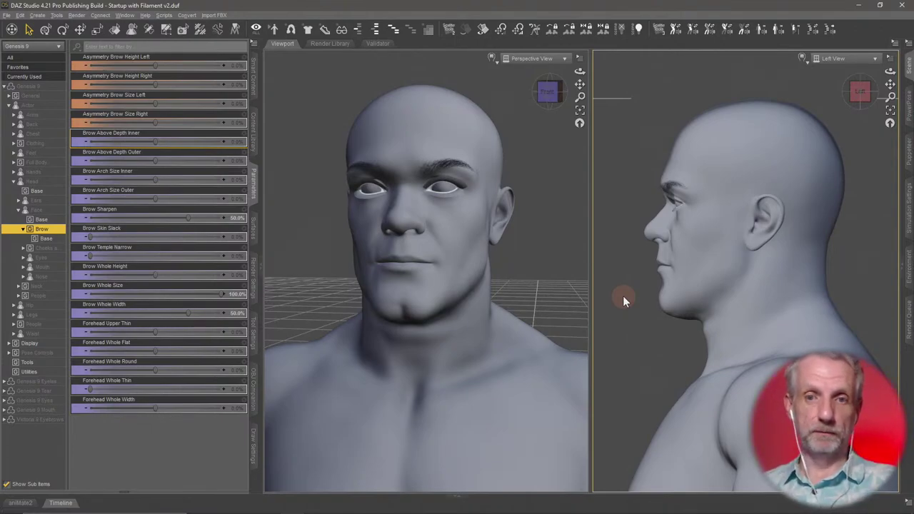
- Switch from the brow shapes to the base cheek and jaw shape parameters of the face
click(22, 228)
click(58, 239)
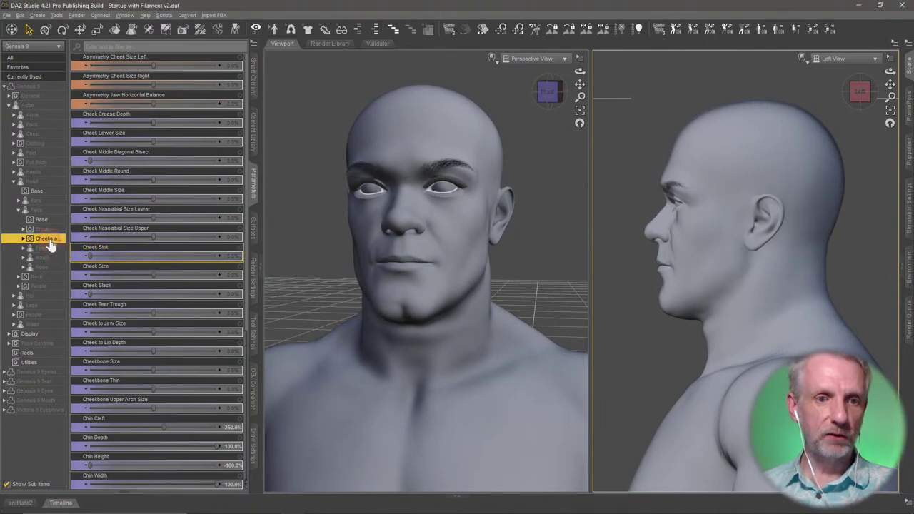
click(23, 238)
click(46, 247)
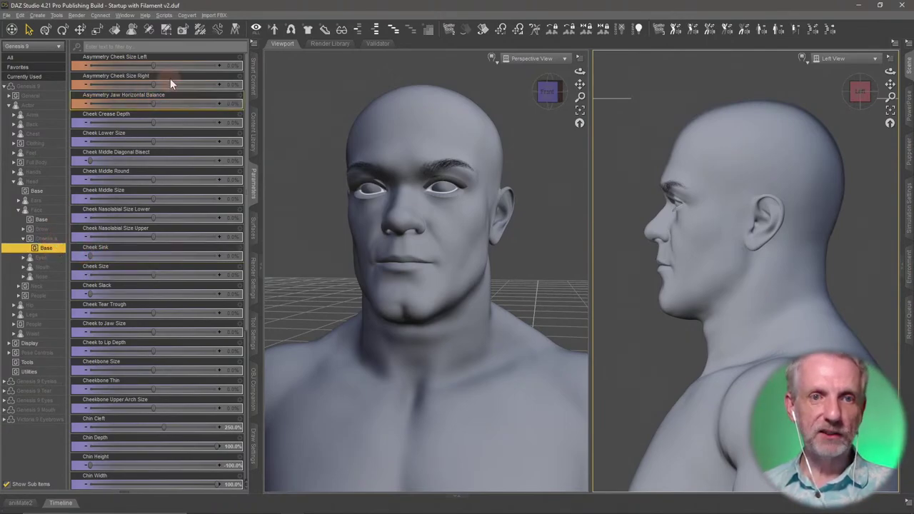
- Try the Asymmetry Cheek Size Left shape on the face and reset it
drag(153, 67, 237, 74)
middle_drag(356, 191, 364, 202)
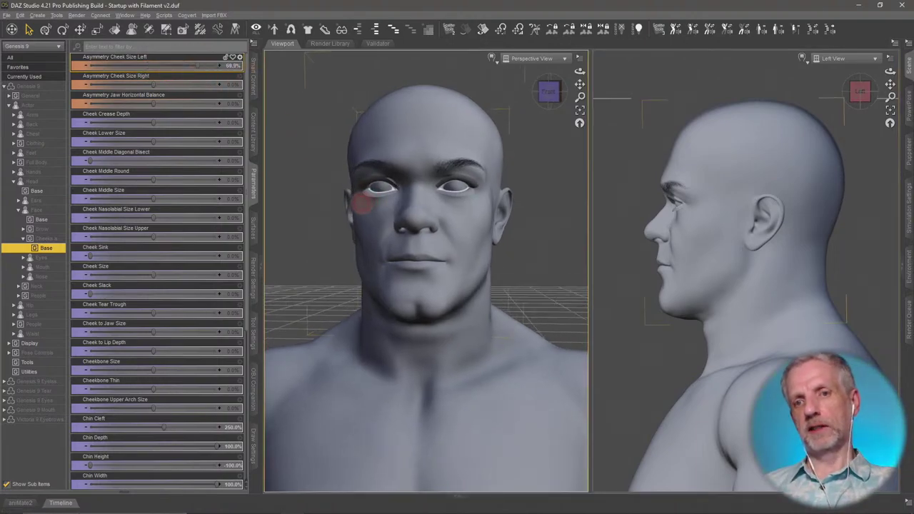
alt+click(178, 69)
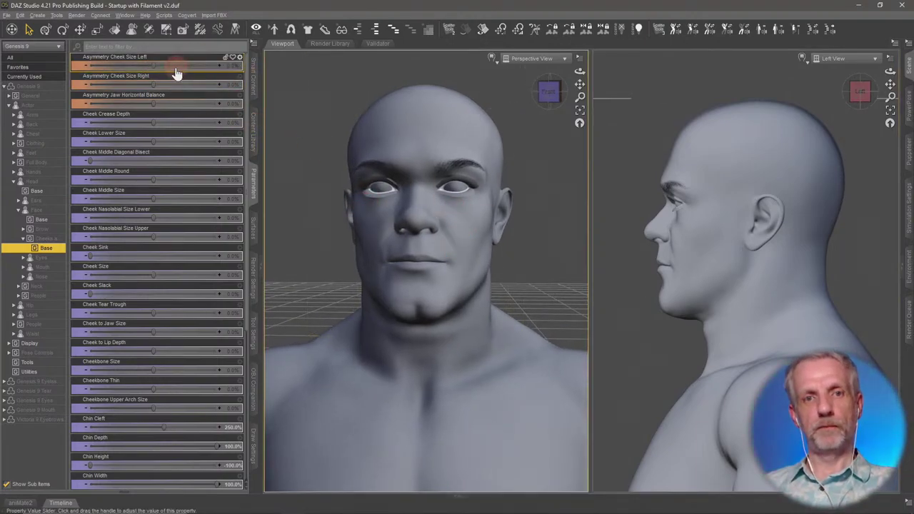
- Try and reset the Asymmetry Cheek Size Right shape, and set Asymmetry Jaw Horizontal Balance to about 52%
drag(155, 84, 187, 116)
alt+click(183, 88)
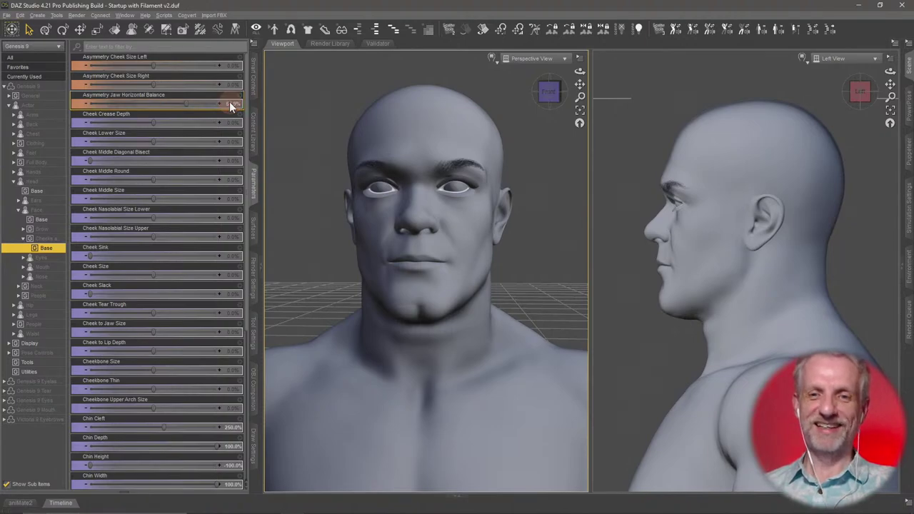
middle_drag(347, 197, 331, 202)
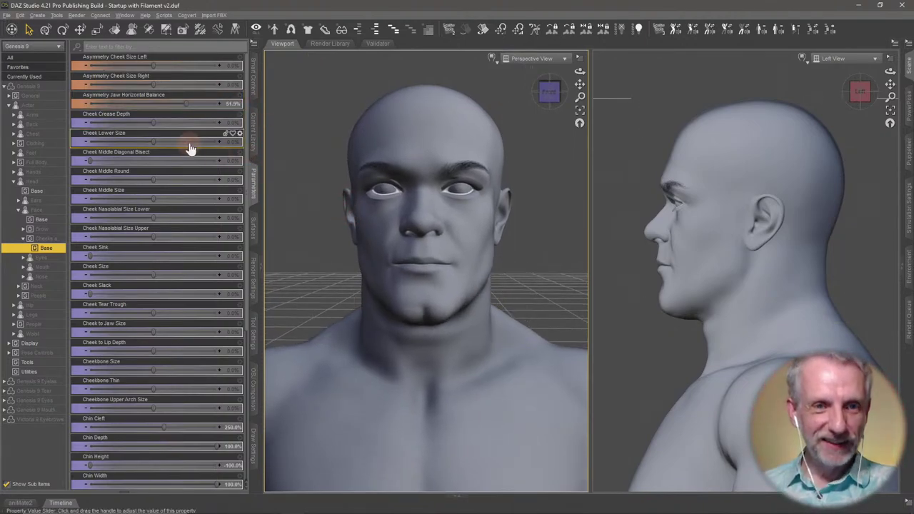
- Set the Cheek Crease Depth shape to 70%
drag(154, 124, 200, 128)
click(229, 123)
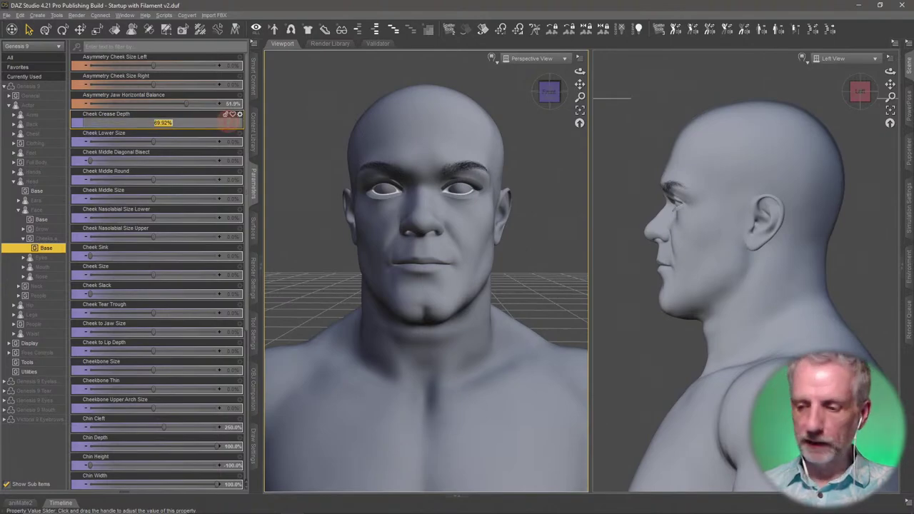
text(75)
key(Return)
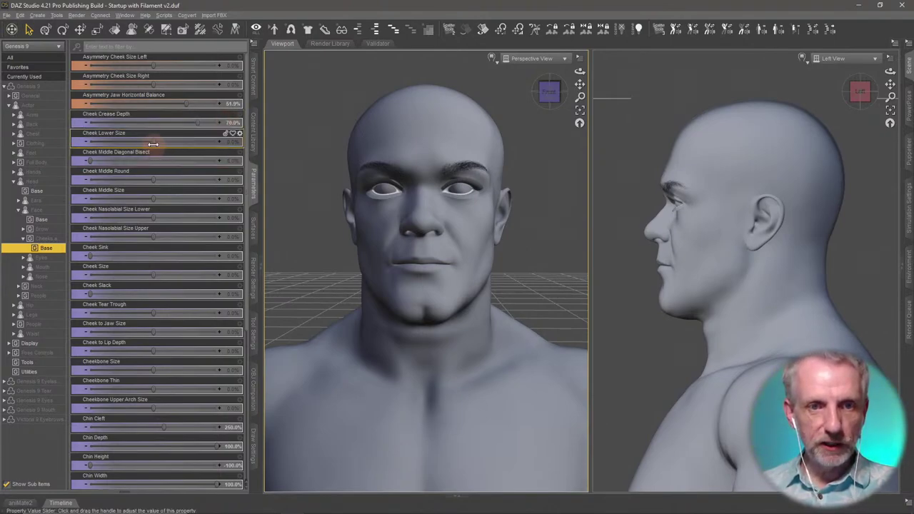
- Reduce the Cheek Lower Size shape to about -46%
drag(152, 147, 115, 146)
drag(184, 151, 124, 150)
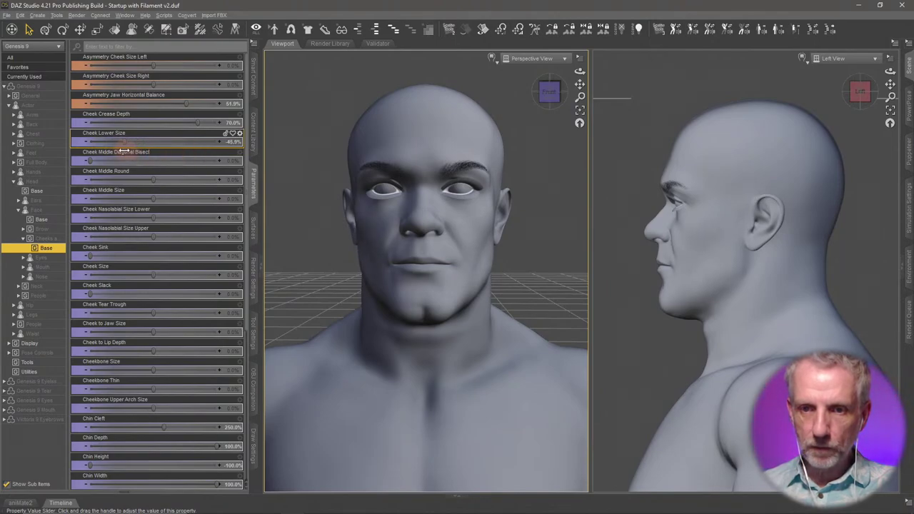
- Set Cheek Lower Size to -50%
click(237, 142)
text(-50)
key(Return)
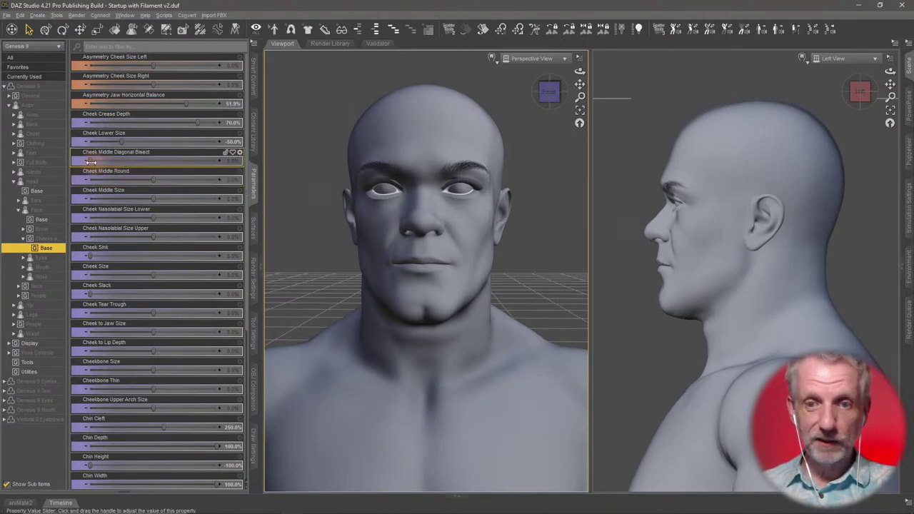
- Try out the Cheek Middle Diagonal Bisect morph and reset it to its default
drag(91, 162, 184, 177)
alt+click(172, 161)
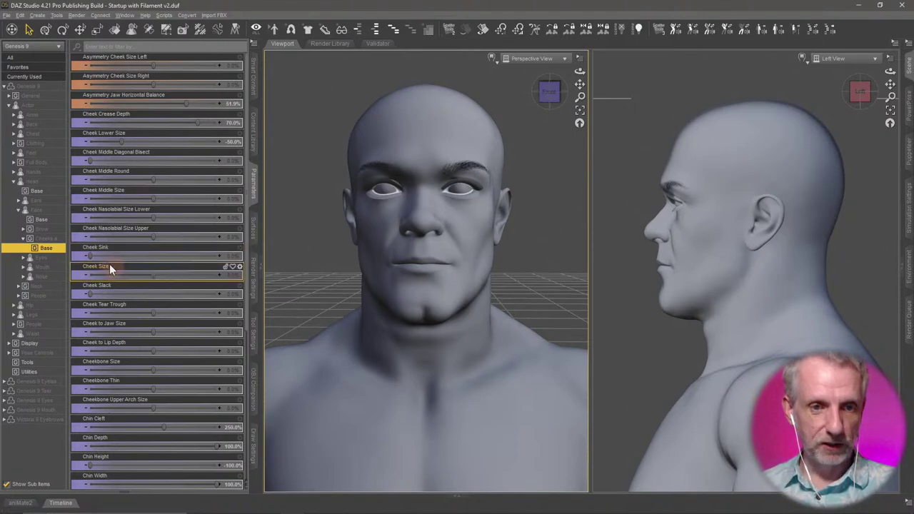
- Set Cheek Sink to 30% and Cheek Slack to 10%
drag(89, 257, 129, 261)
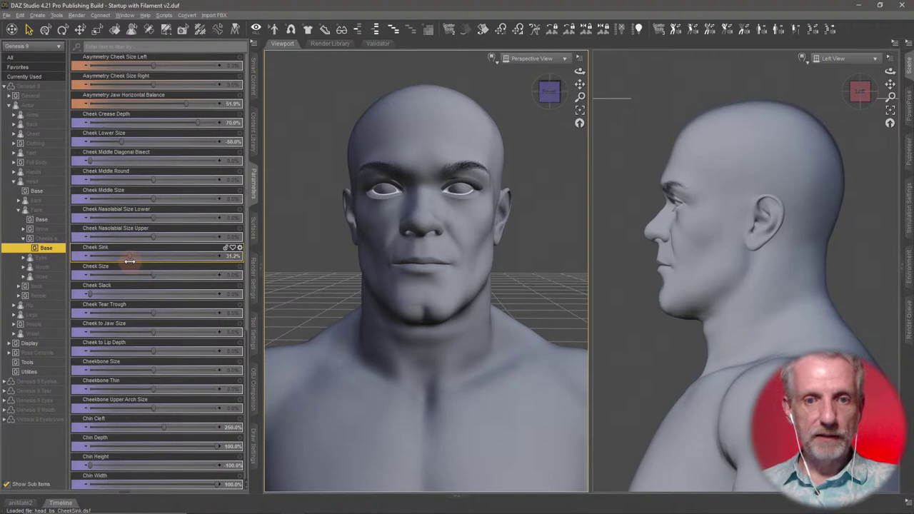
click(229, 255)
text(30)
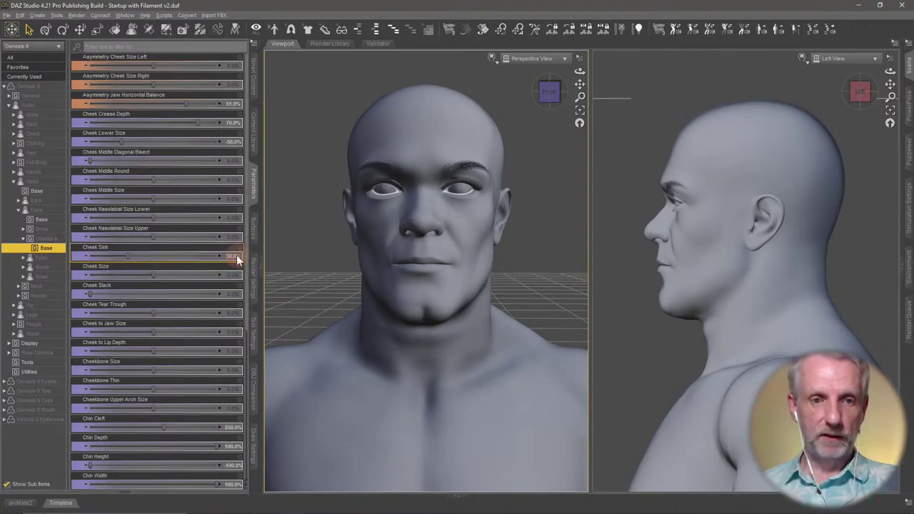
key(Return)
scroll(190, 300, down, 3)
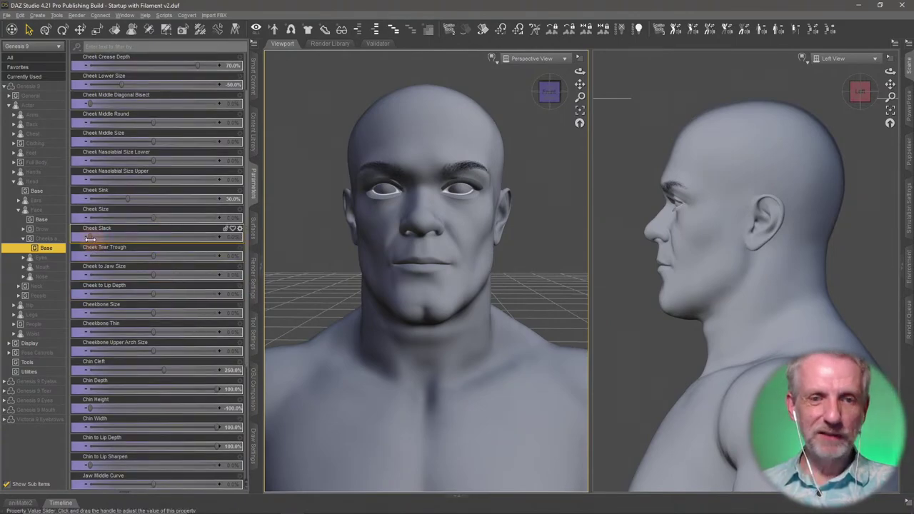
drag(92, 241, 109, 237)
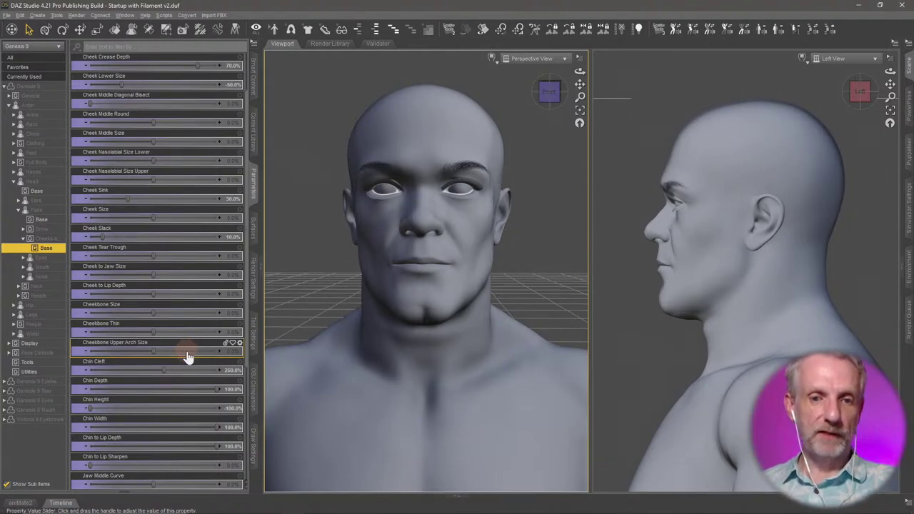
- Try lower and higher Cheek to Jaw Size values while checking the face at an angle, and reset the morph to its default
scroll(187, 356, down, 3)
scroll(186, 350, down, 3)
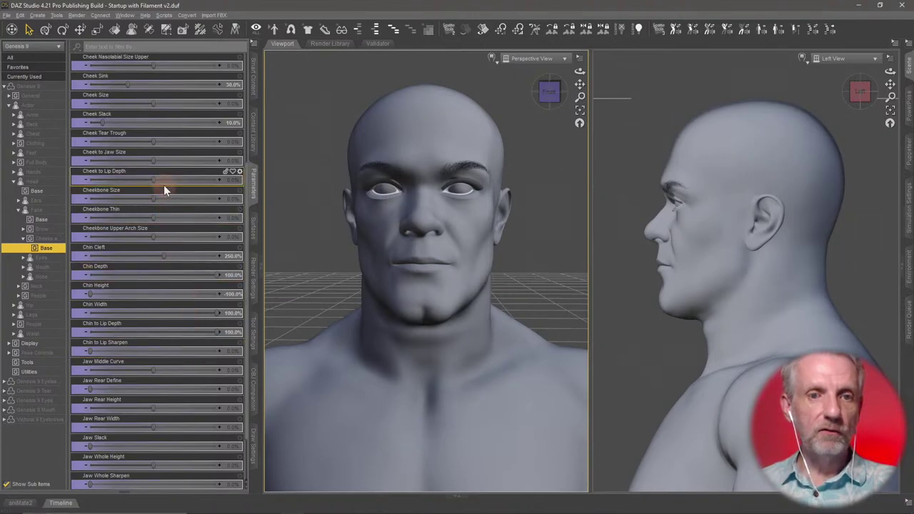
mouse_move(154, 160)
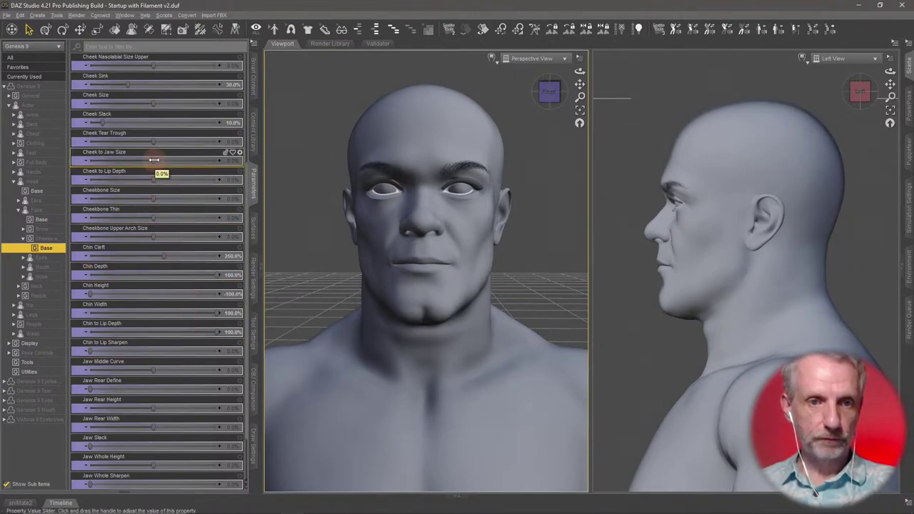
drag(153, 160, 135, 168)
ctrl+alt+drag(359, 268, 400, 294)
drag(132, 163, 165, 162)
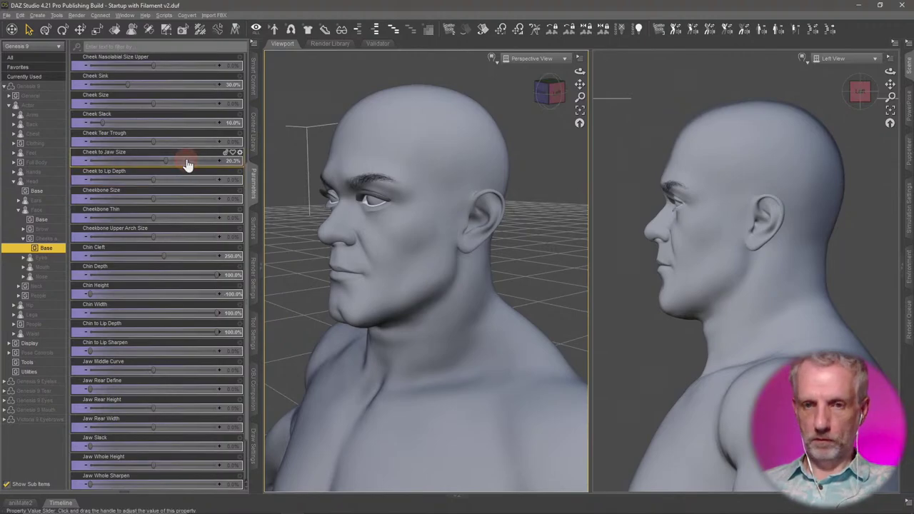
alt+click(186, 164)
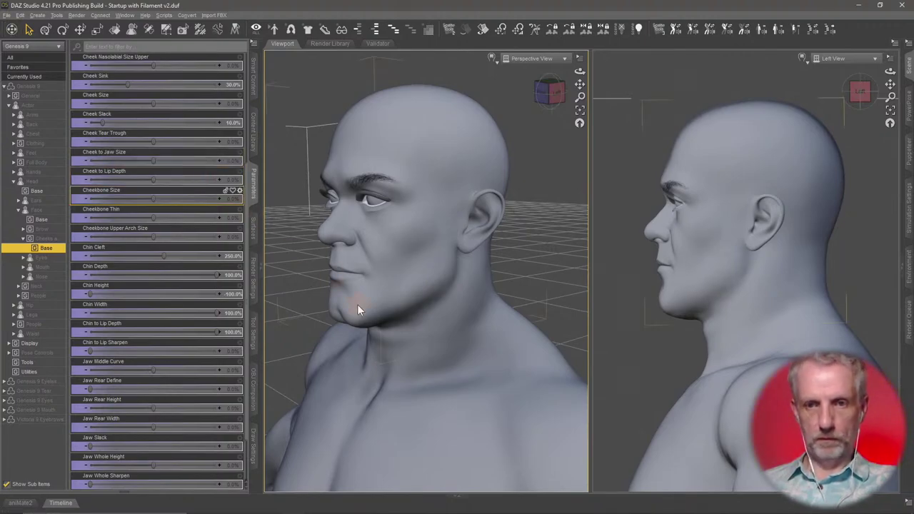
ctrl+alt+drag(357, 305, 358, 308)
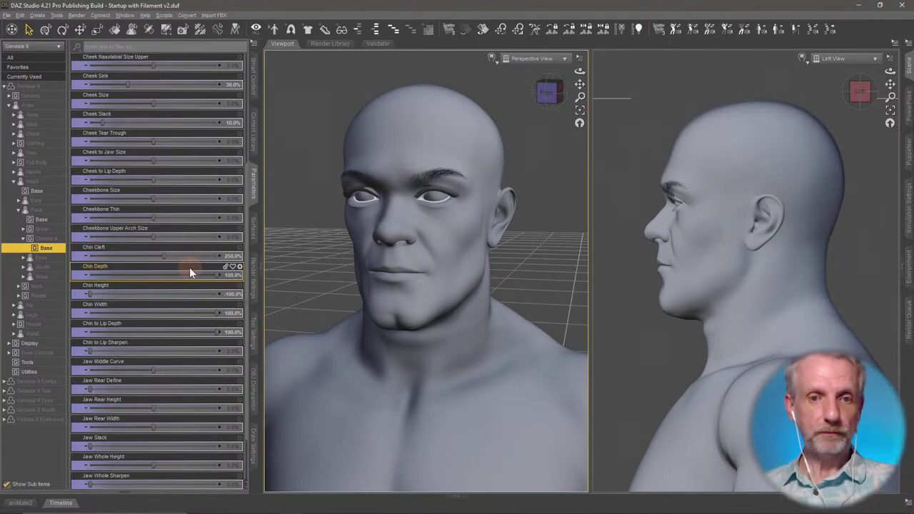
- Try out the Jaw Middle Curve and Jaw Rear Define morphs and return both to 0%
scroll(184, 274, down, 3)
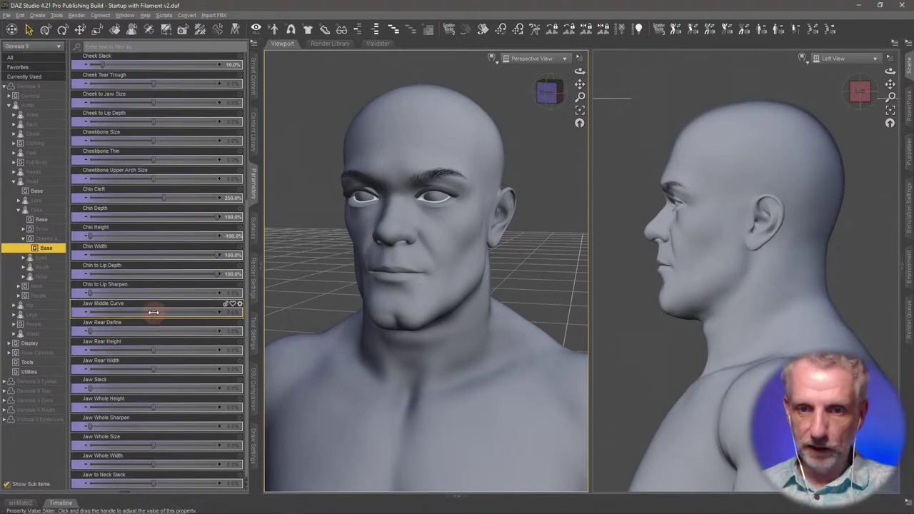
drag(153, 312, 177, 316)
ctrl+alt+drag(336, 351, 379, 347)
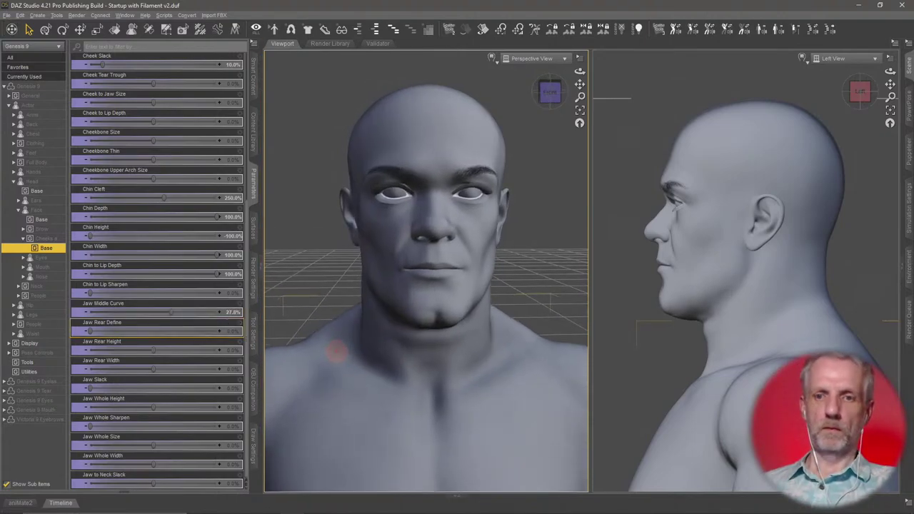
mouse_move(173, 312)
mouse_down()
mouse_move(133, 311)
mouse_move(178, 316)
mouse_move(166, 318)
mouse_up()
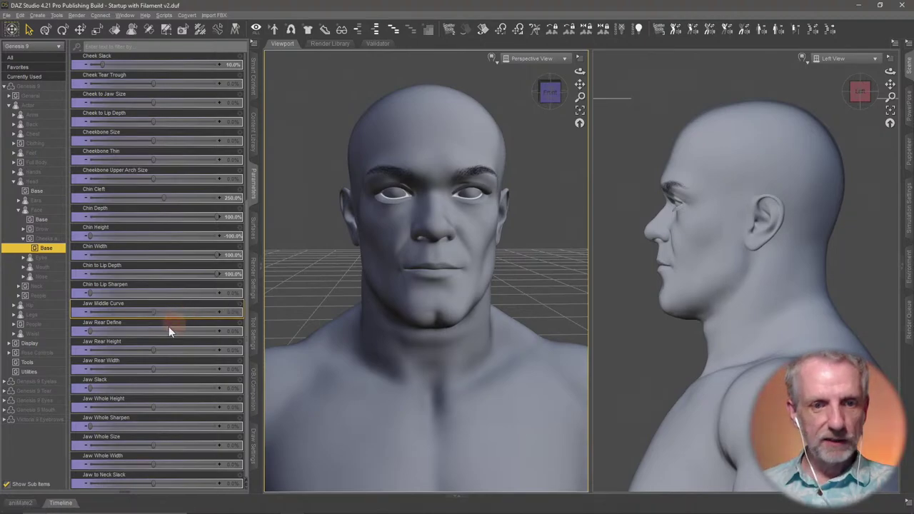
drag(117, 331, 82, 341)
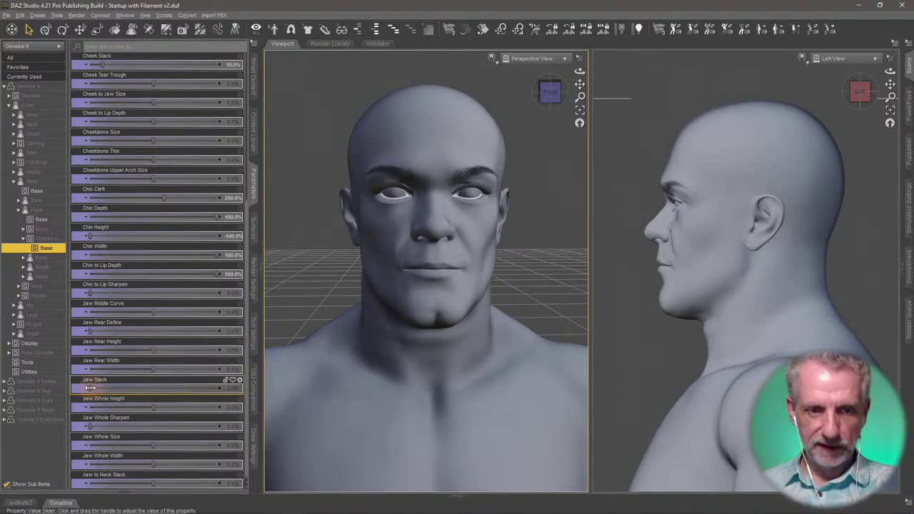
- Try Jaw Slack at 100%, compare lower amounts under the chin, and set it to 80%
drag(91, 388, 239, 404)
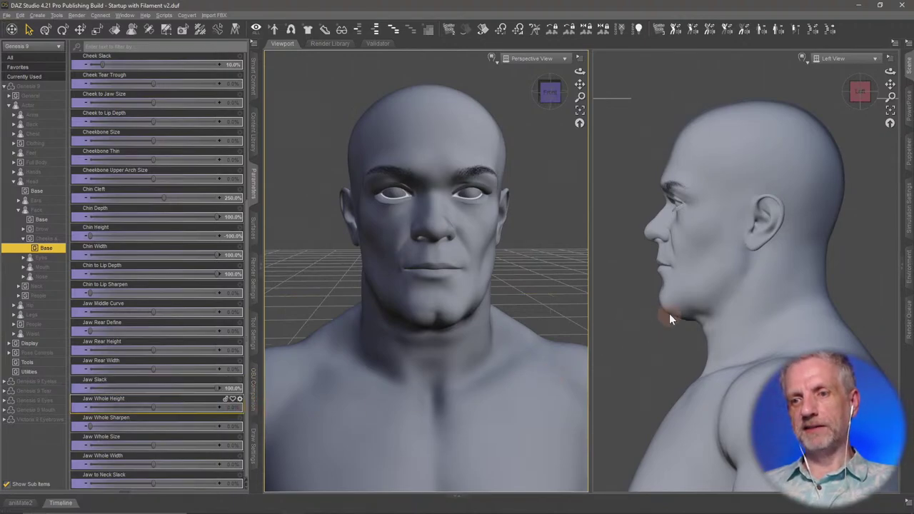
middle_drag(449, 343, 469, 340)
alt+drag(468, 339, 448, 346)
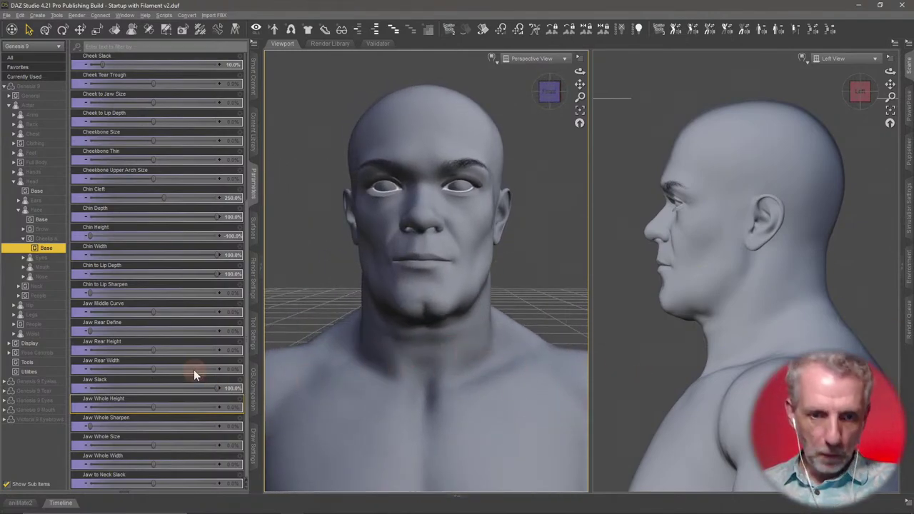
drag(218, 388, 136, 393)
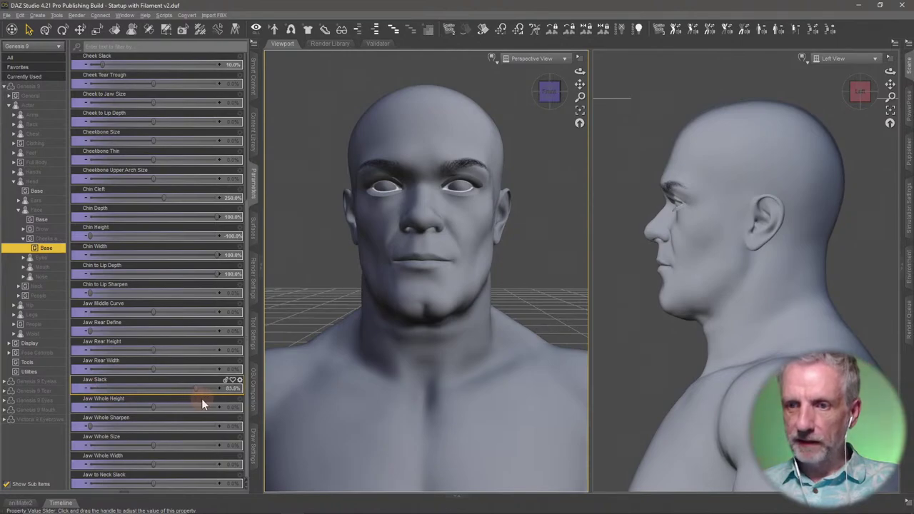
drag(202, 403, 207, 401)
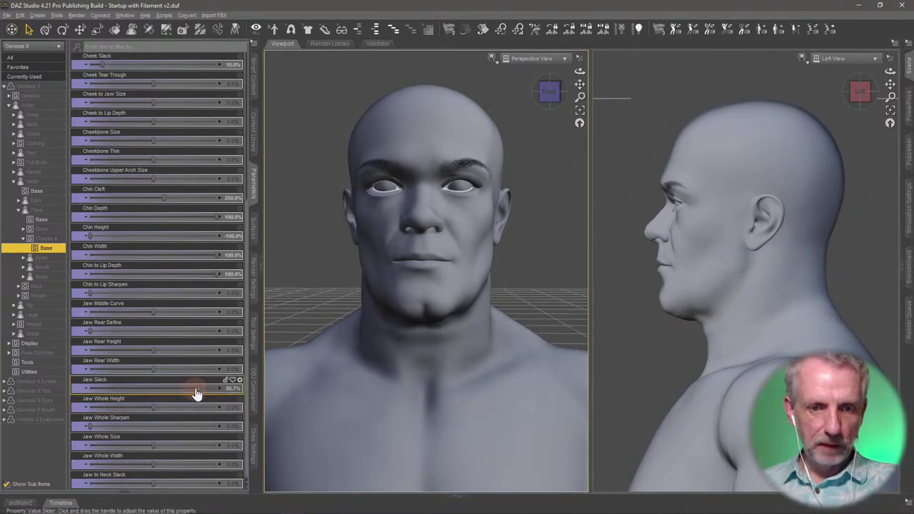
mouse_move(197, 393)
mouse_down()
mouse_move(90, 387)
mouse_move(189, 397)
mouse_up()
click(235, 391)
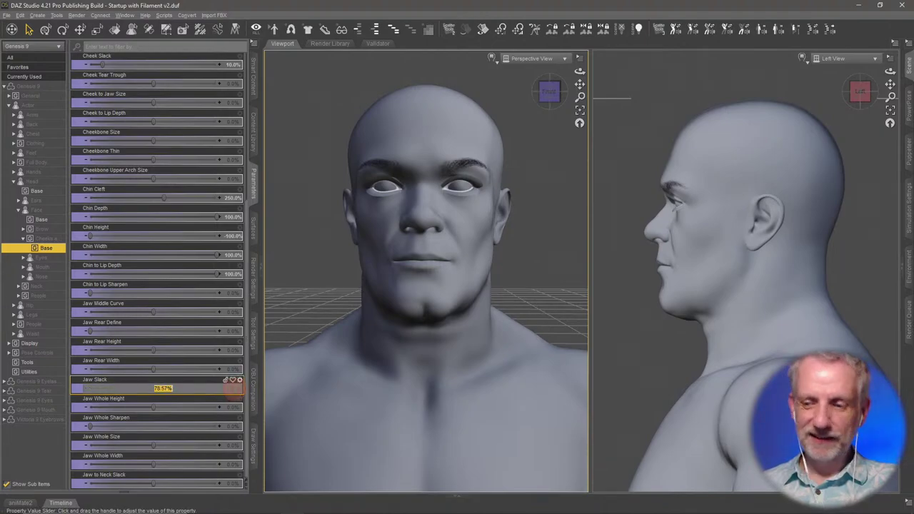
text(86)
key(Return)
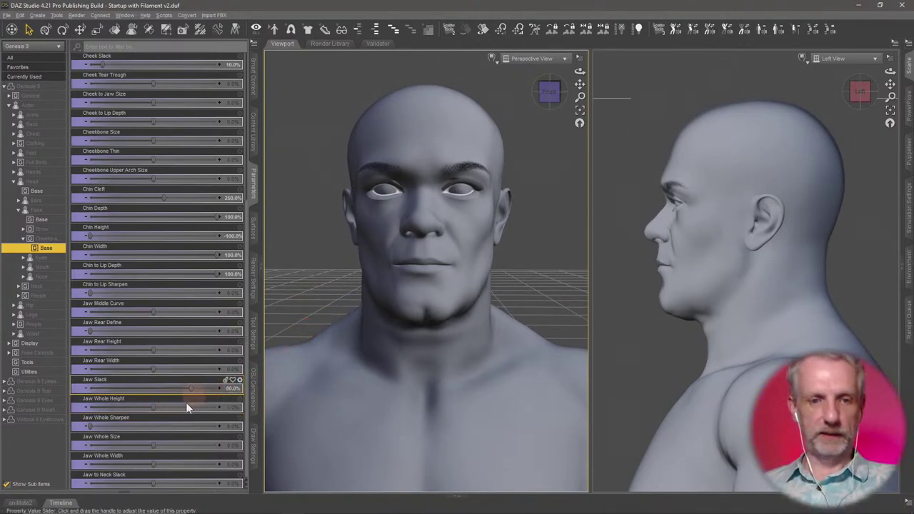
- Try different Jaw Whole Height amounts up to 100% and undo the change
drag(185, 407, 209, 407)
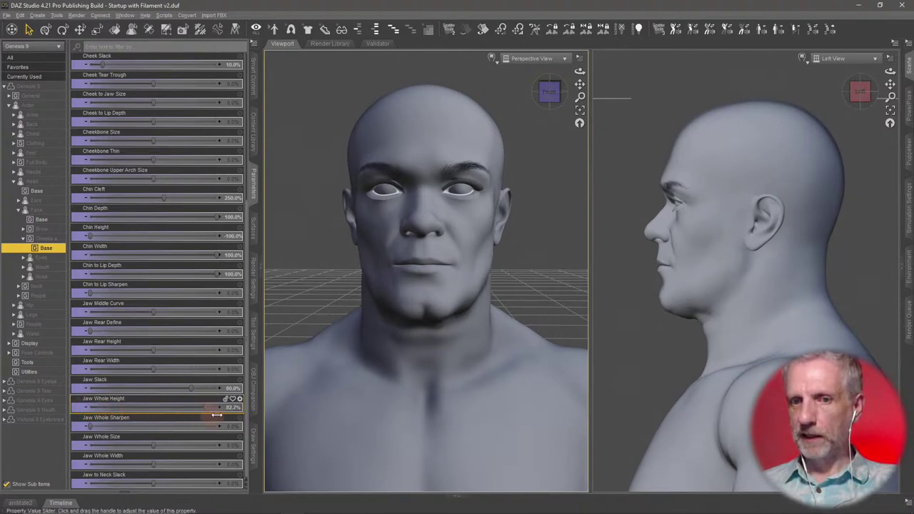
drag(216, 414, 232, 410)
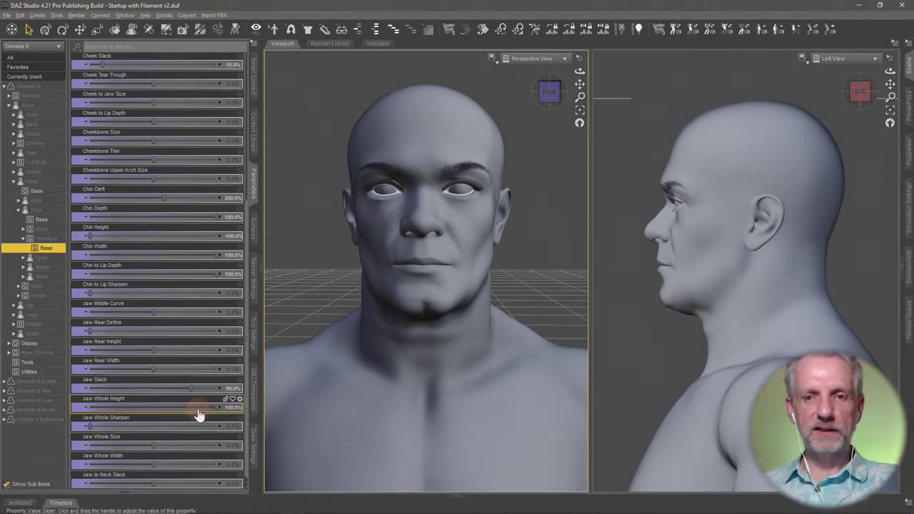
drag(232, 411, 199, 415)
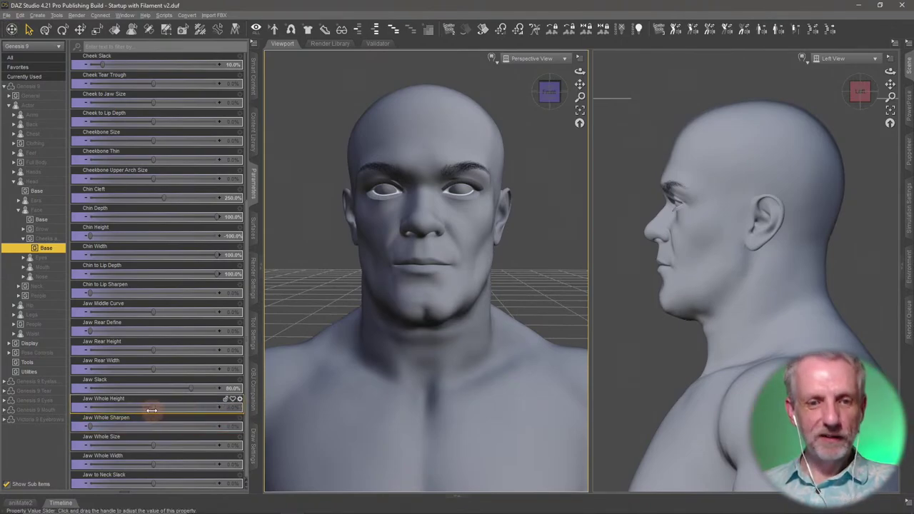
drag(152, 410, 160, 411)
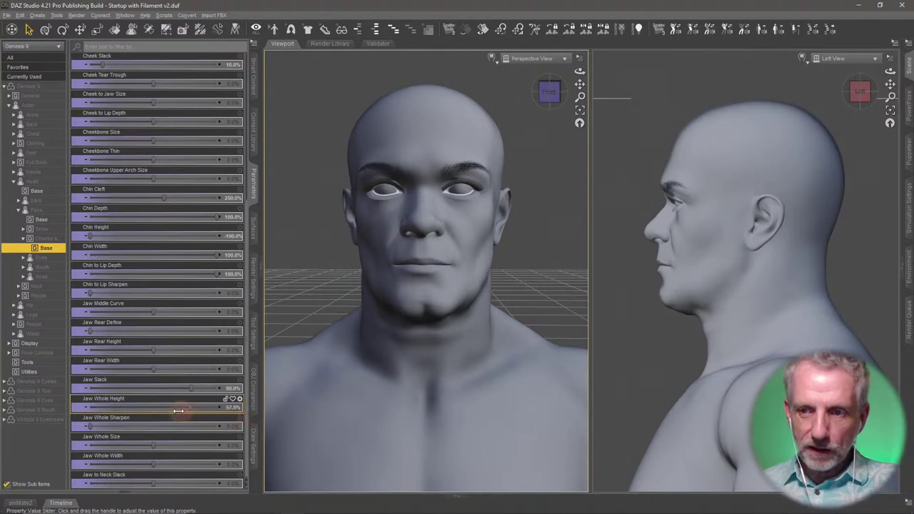
drag(160, 410, 199, 418)
drag(198, 417, 252, 420)
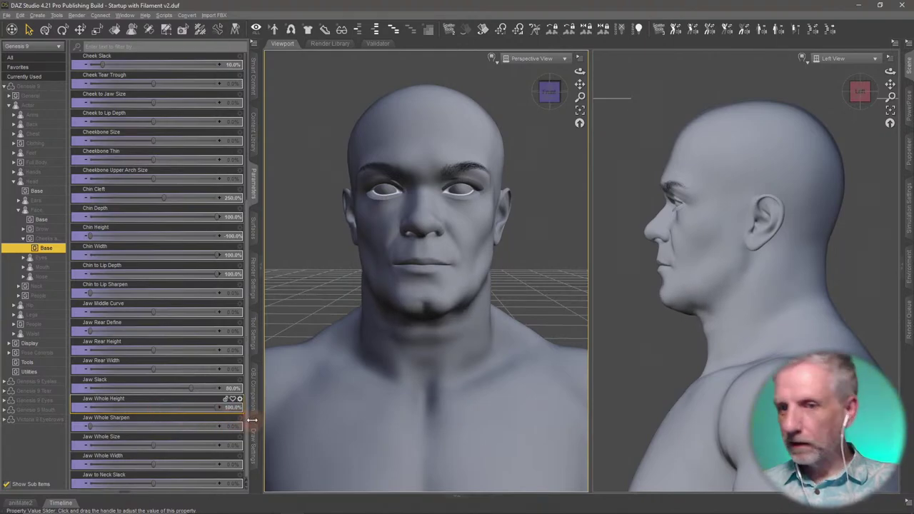
drag(249, 419, 212, 420)
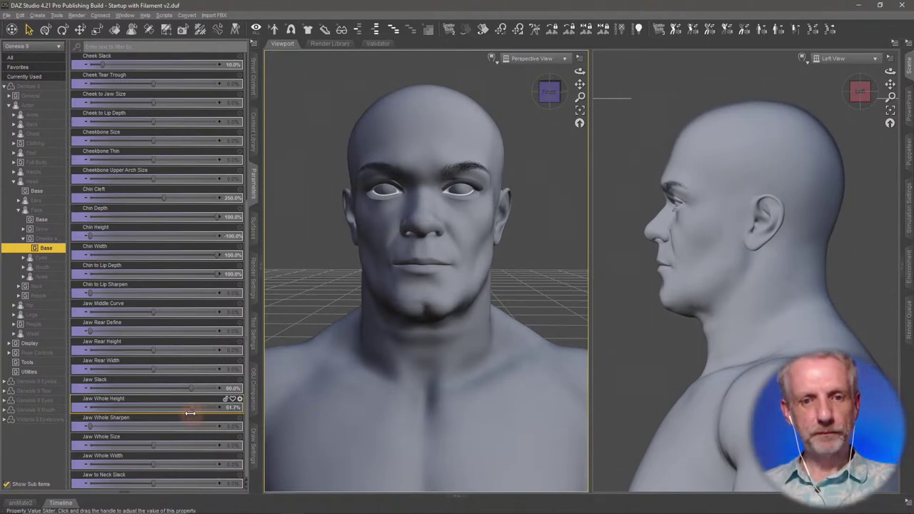
drag(210, 419, 197, 413)
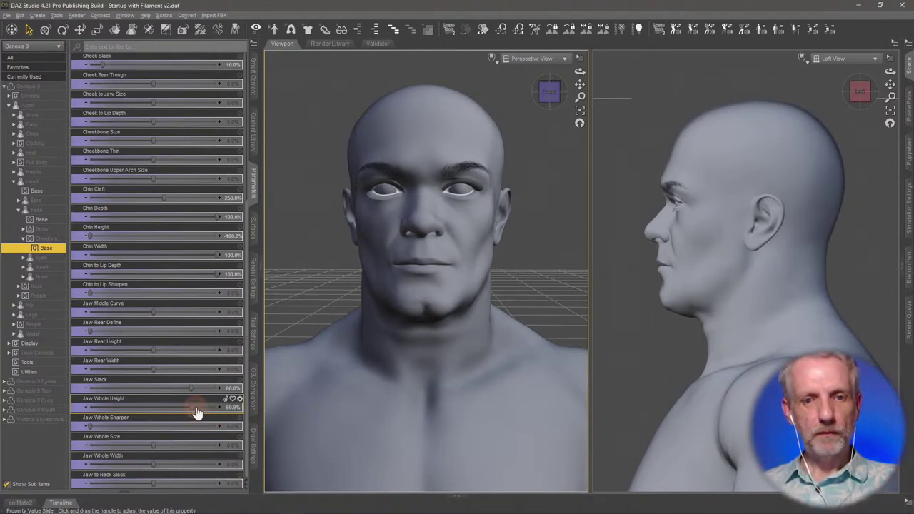
key(ctrl+z)
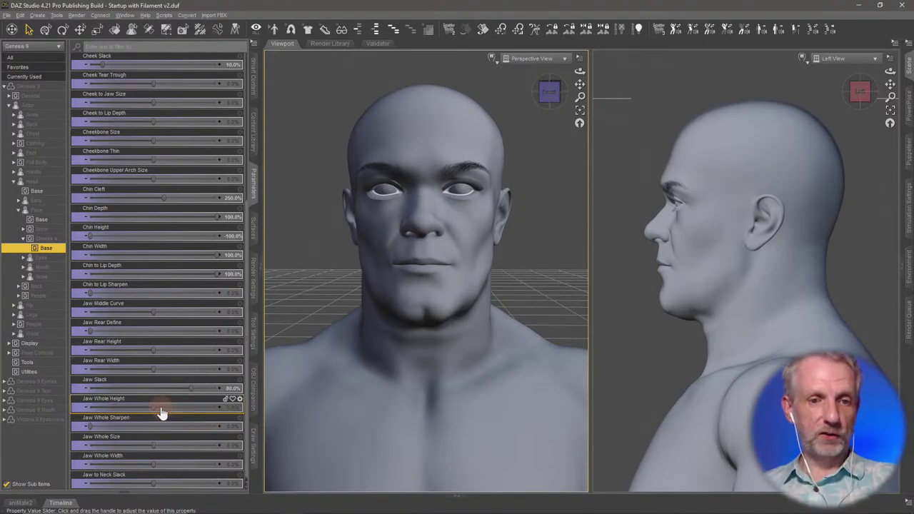
mouse_move(162, 413)
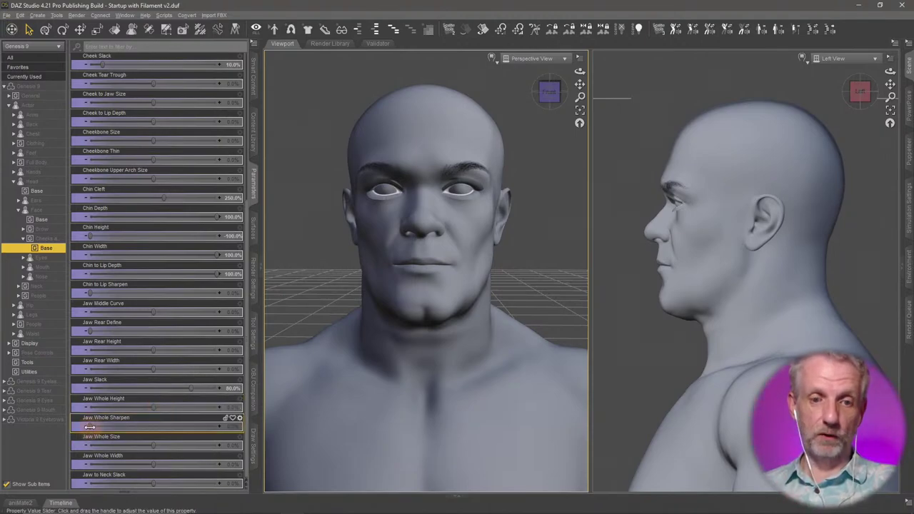
- Try out the Jaw Whole Sharpen morph and return it to 0%
drag(89, 426, 164, 432)
drag(164, 432, 183, 434)
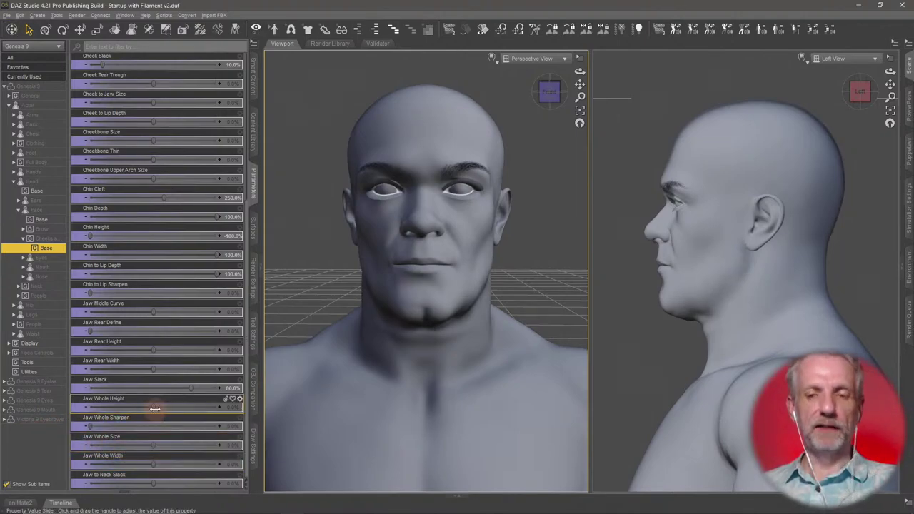
- Try different Jaw Whole Height amounts, from strongly negative up to 100%, and compare the jaw in both views
mouse_move(155, 409)
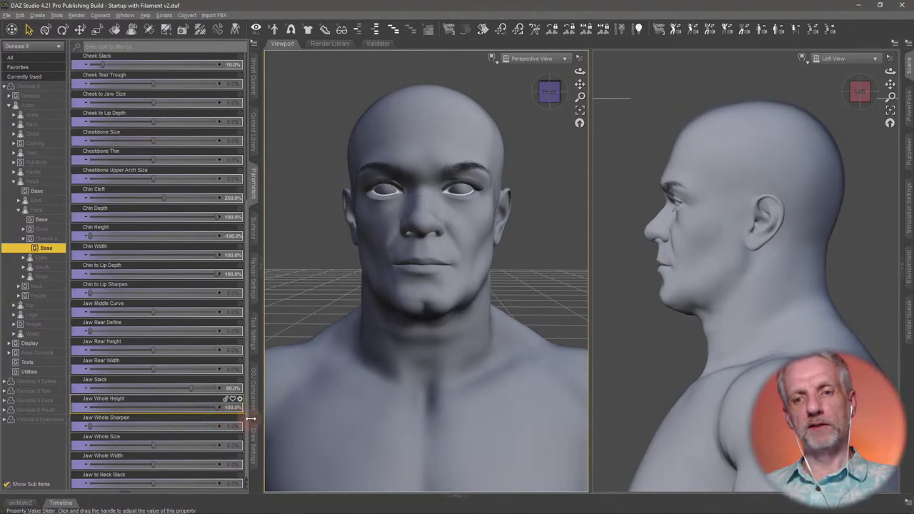
drag(155, 409, 257, 421)
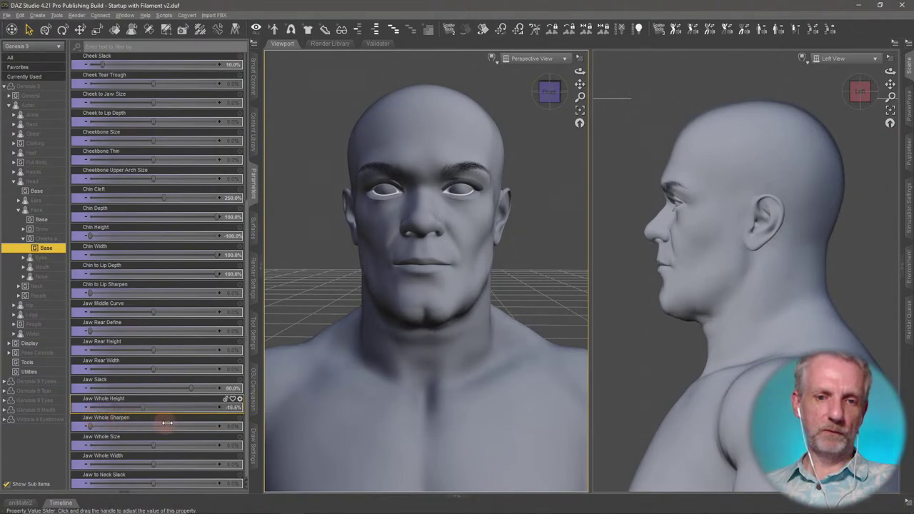
drag(298, 419, 171, 421)
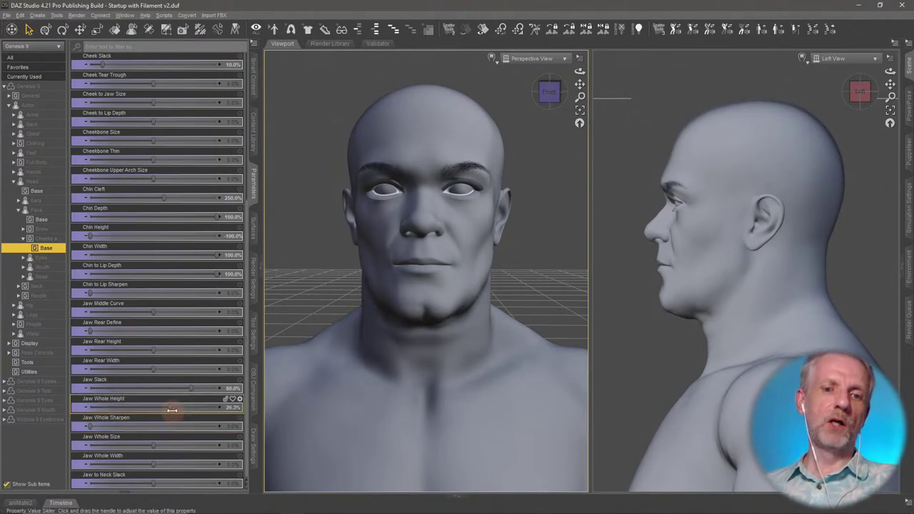
drag(172, 421, 61, 412)
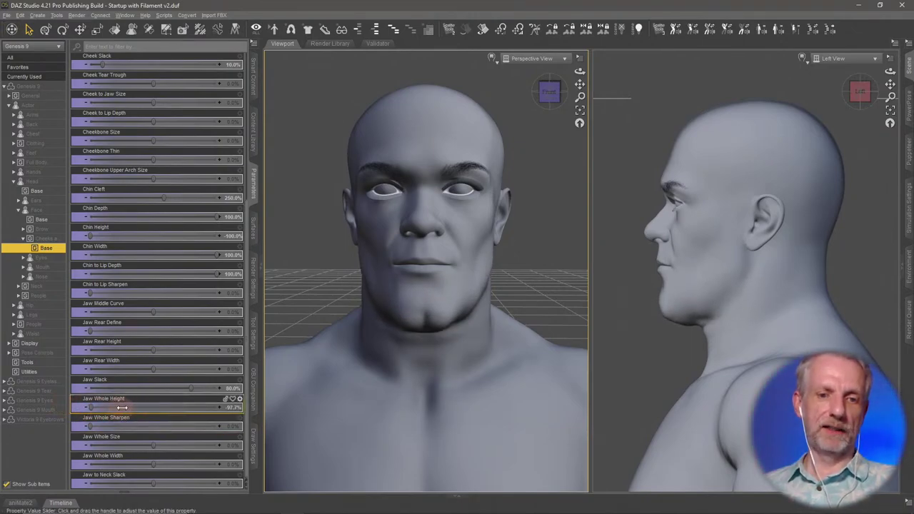
drag(72, 409, 176, 408)
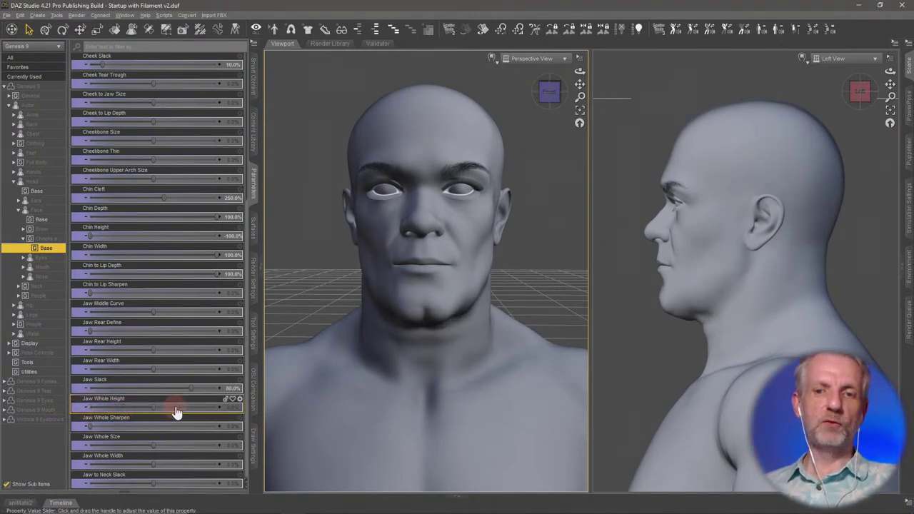
drag(176, 412, 270, 409)
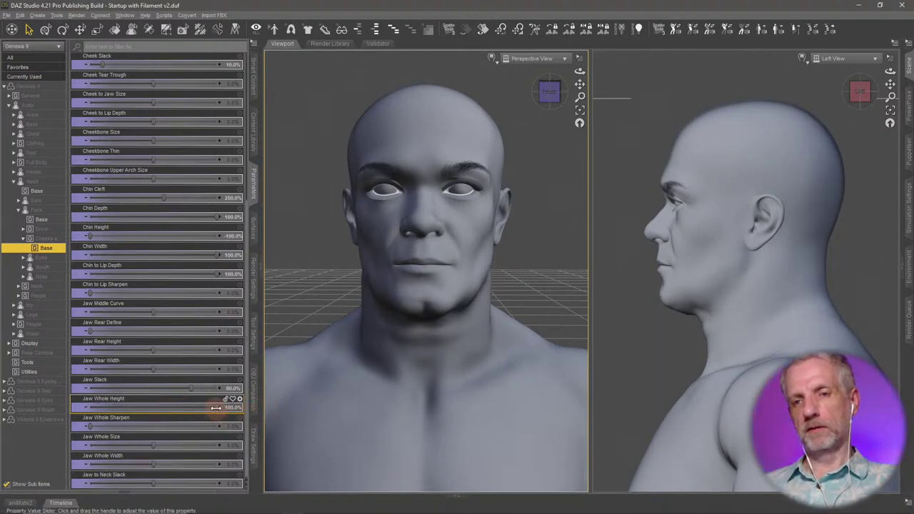
drag(215, 408, 184, 407)
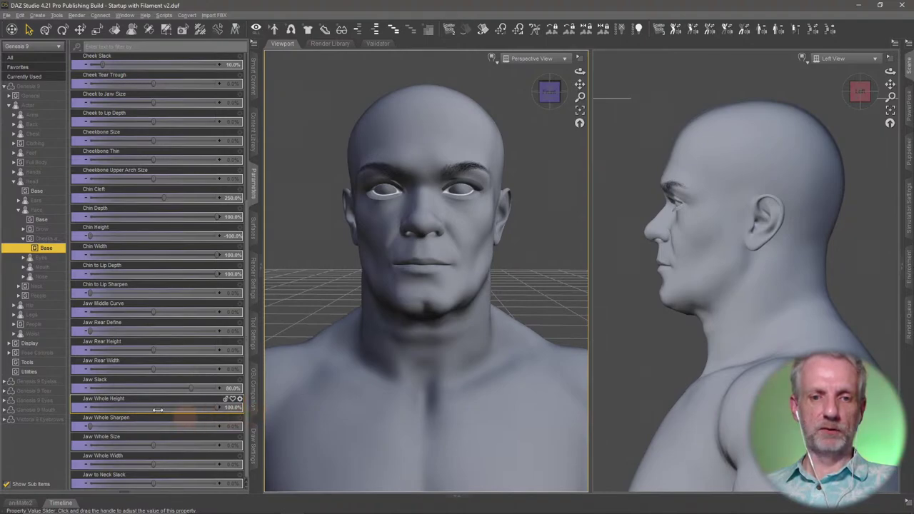
drag(153, 408, 146, 412)
drag(146, 411, 271, 428)
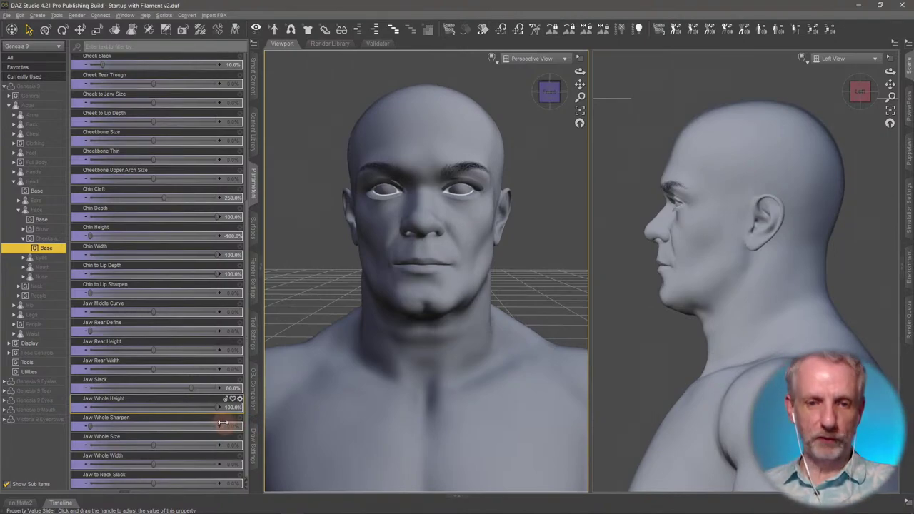
drag(217, 408, 184, 409)
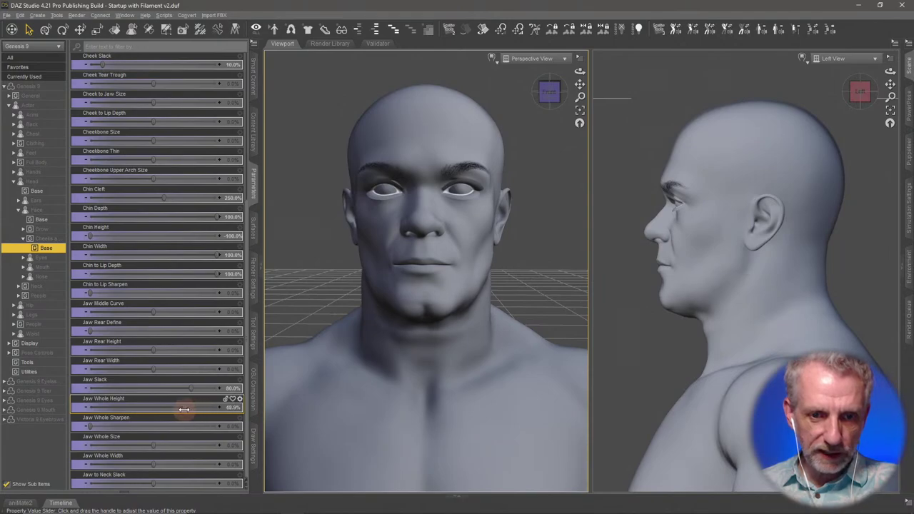
- Try exact Jaw Whole Height values of 50%, 35% and 47%
click(233, 408)
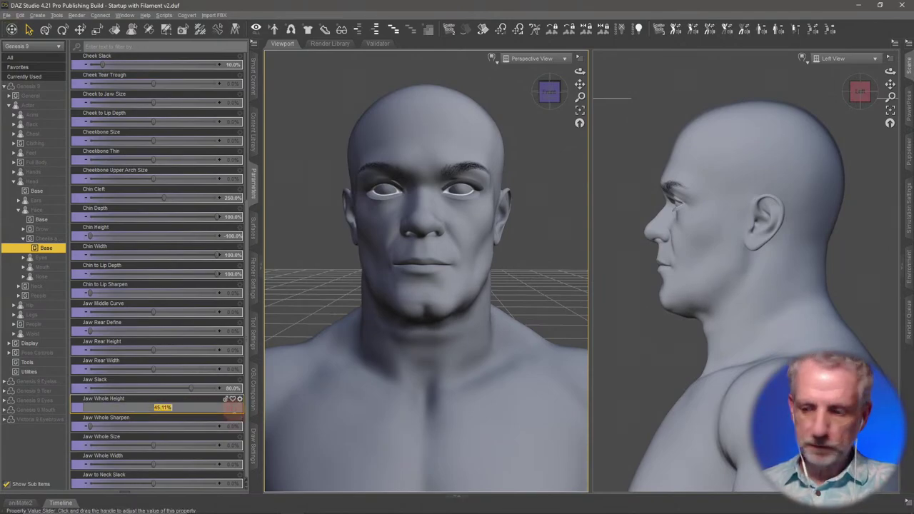
key(Return)
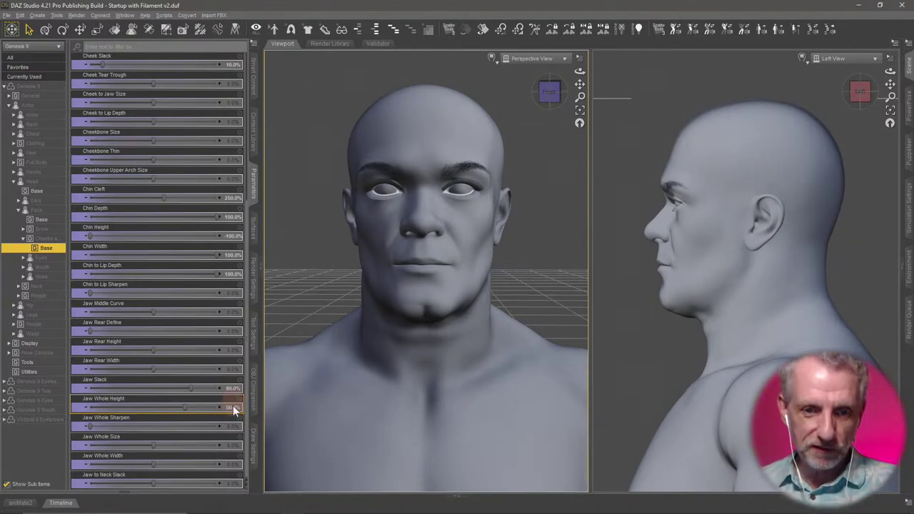
click(233, 406)
text(35)
key(Return)
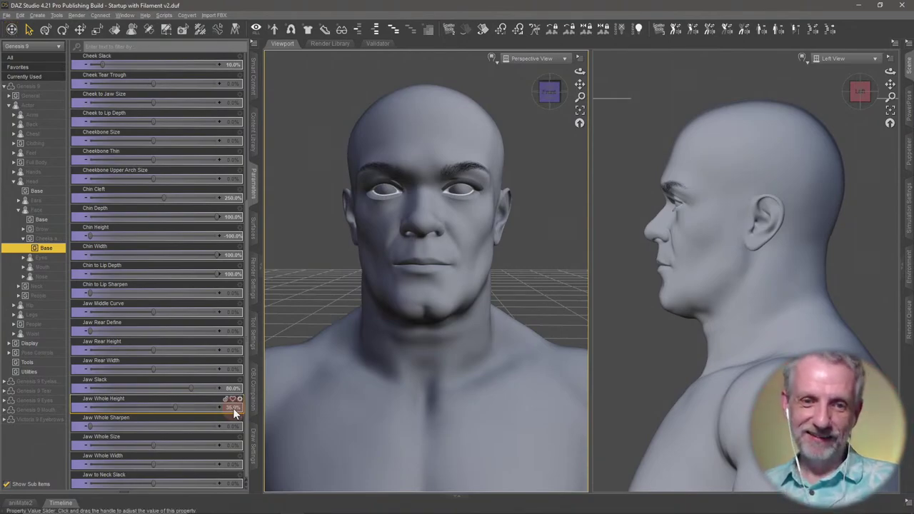
click(232, 407)
key(Return)
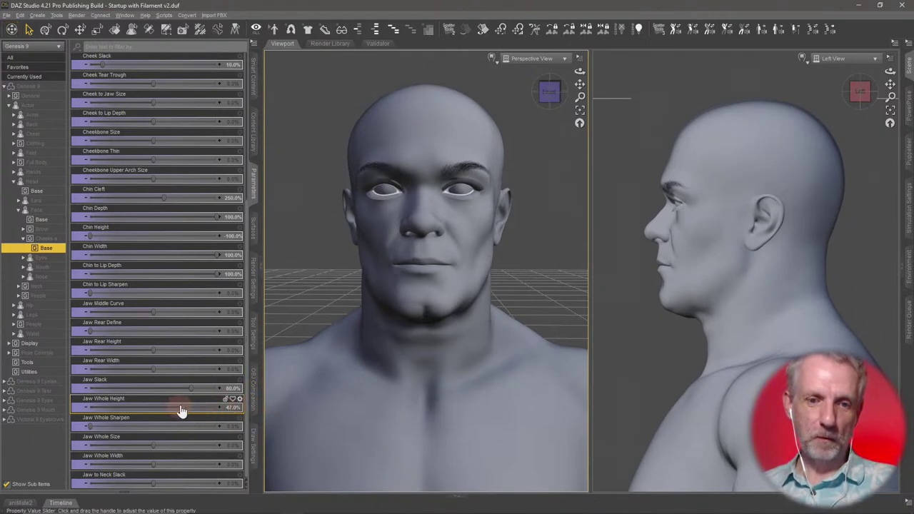
- Set Jaw Whole Height to 40%, compare it against 100%, and restore 40%
click(226, 406)
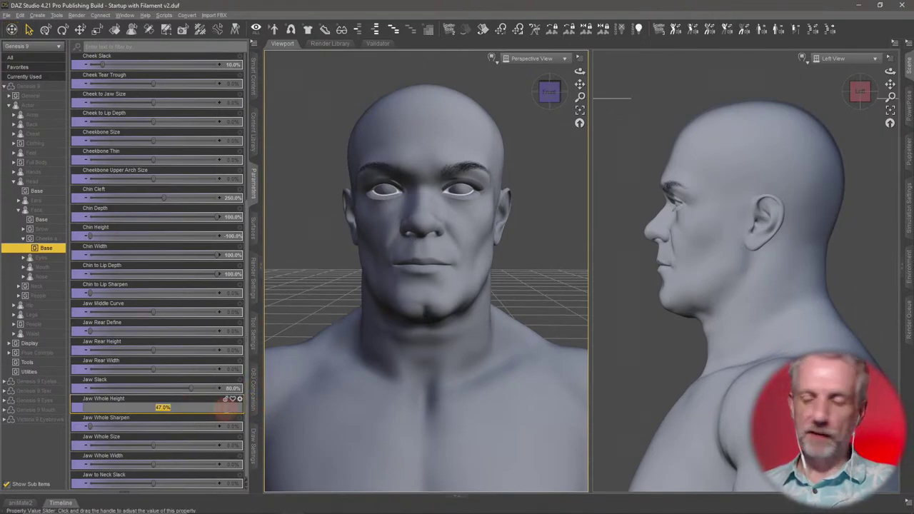
text(4)
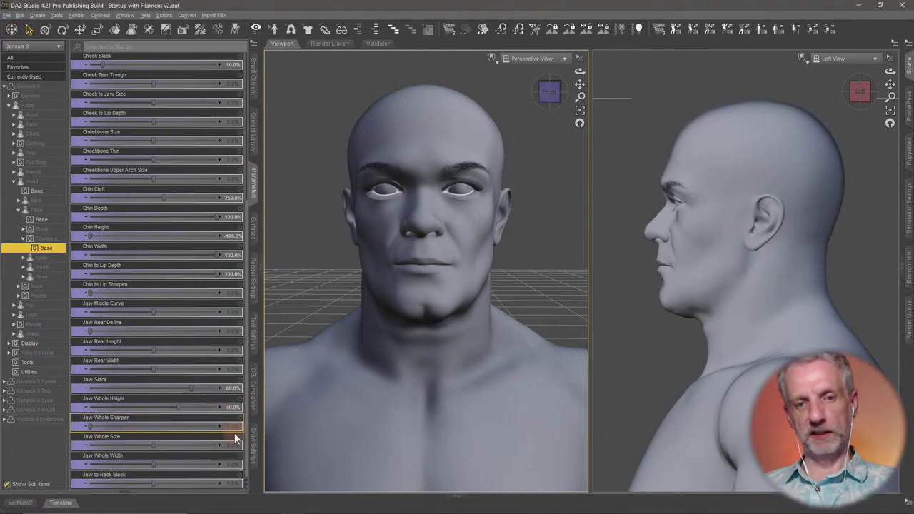
text(0)
key(Return)
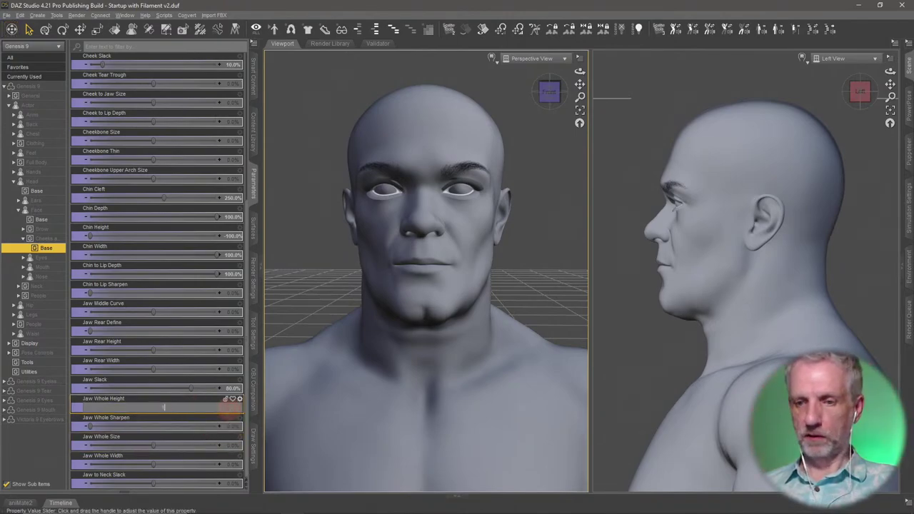
click(229, 408)
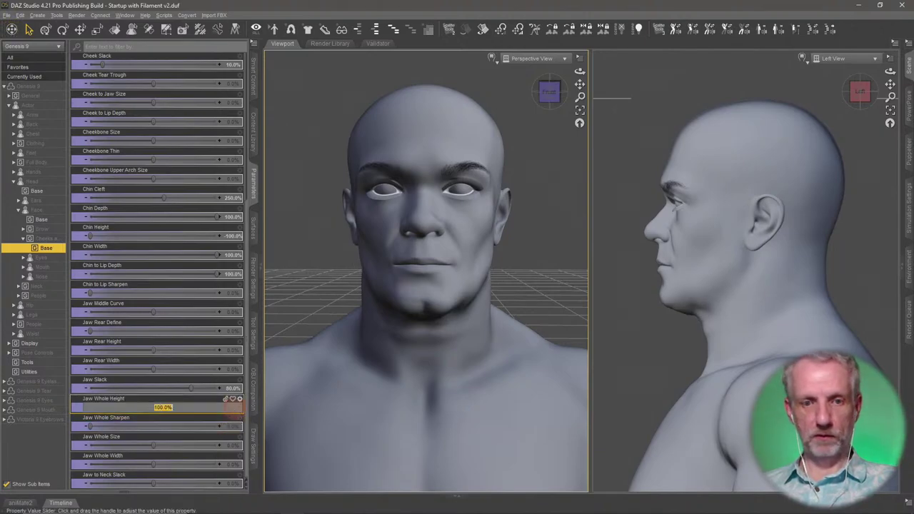
text(40)
key(Return)
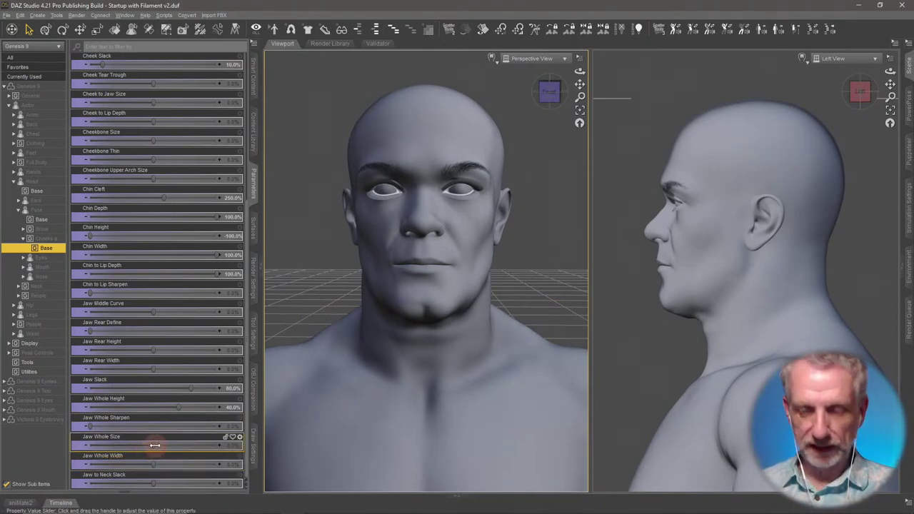
- Try out the Jaw Whole Size morph and return it to 0%
drag(154, 445, 184, 453)
alt+click(188, 448)
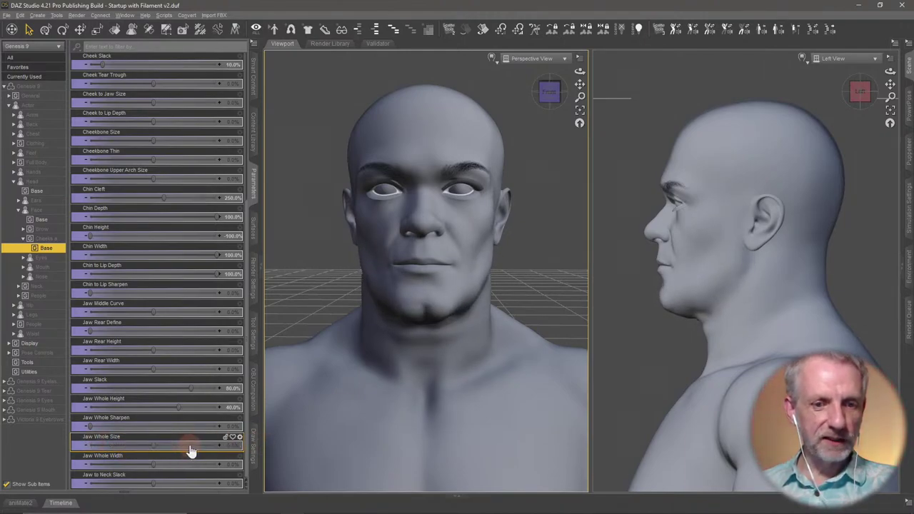
- Set Jaw Whole Width to -60%, compare the face against 0%, and keep -60%
mouse_move(151, 466)
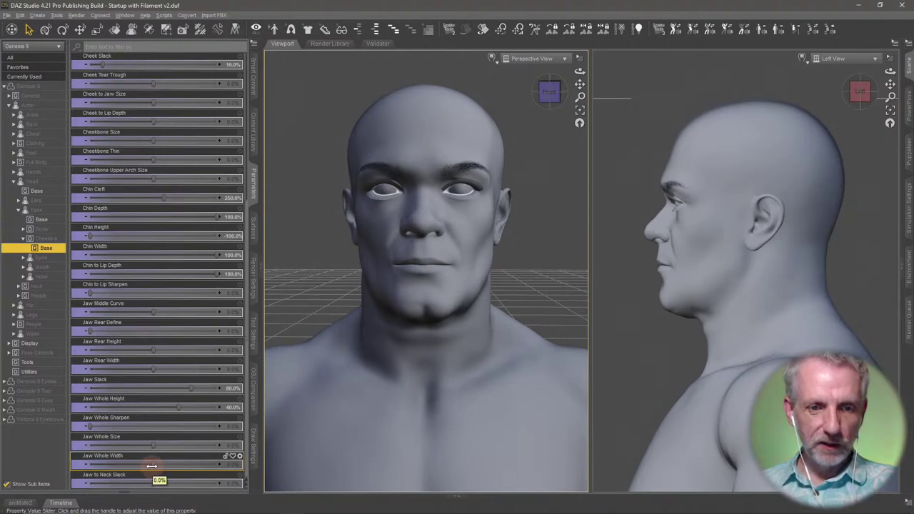
drag(152, 465, 108, 465)
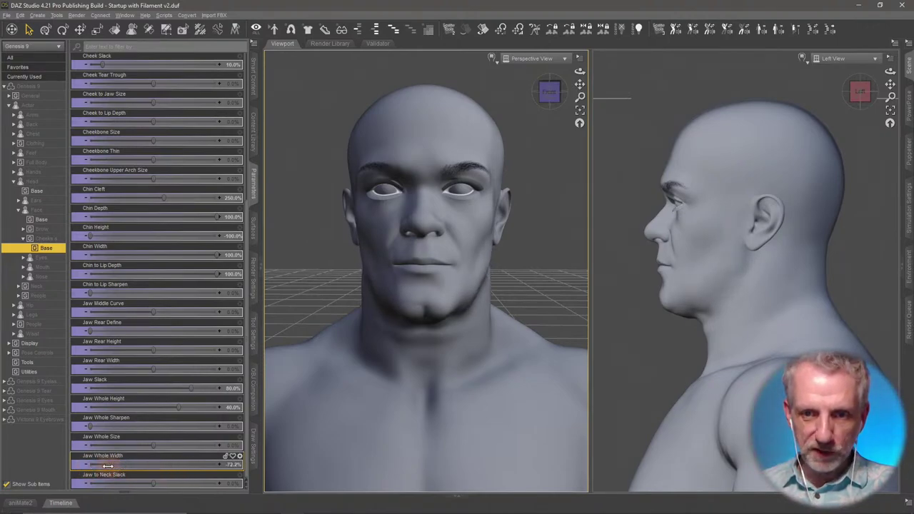
click(231, 464)
key(Return)
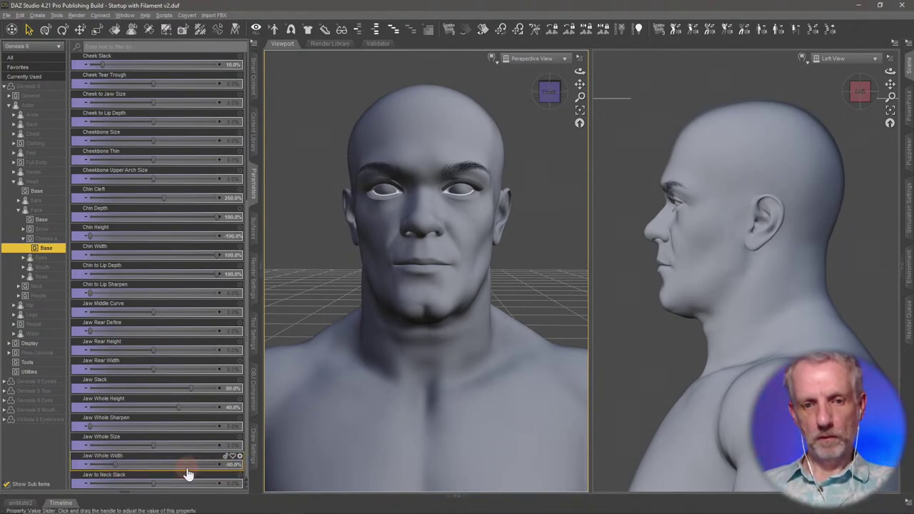
key(ctrl+z)
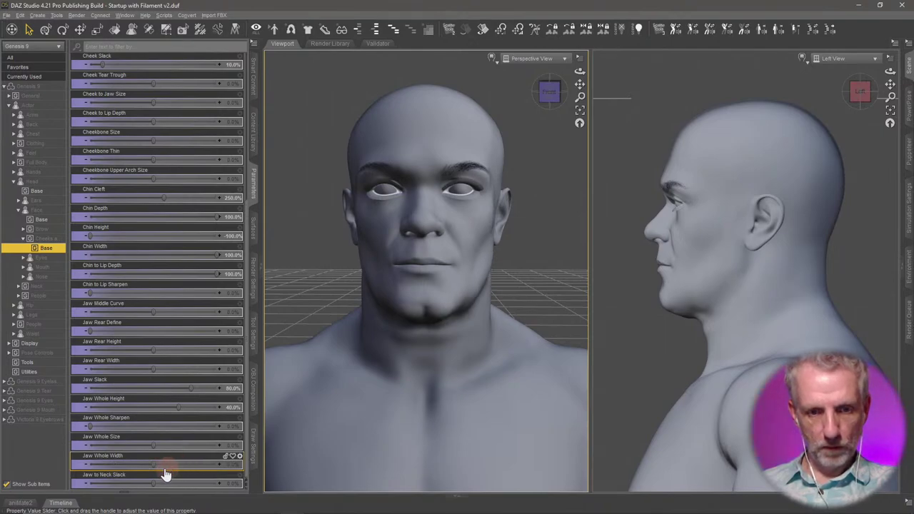
click(229, 465)
text(0)
key(Return)
key(ctrl+z)
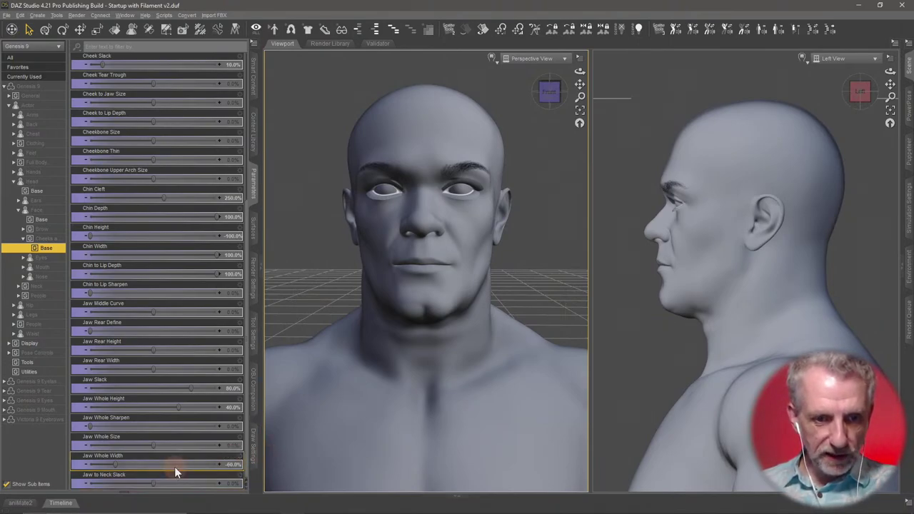
- Try different Jaw to Neck Slack amounts, starting from -100%, and undo the last change
drag(154, 484, 28, 498)
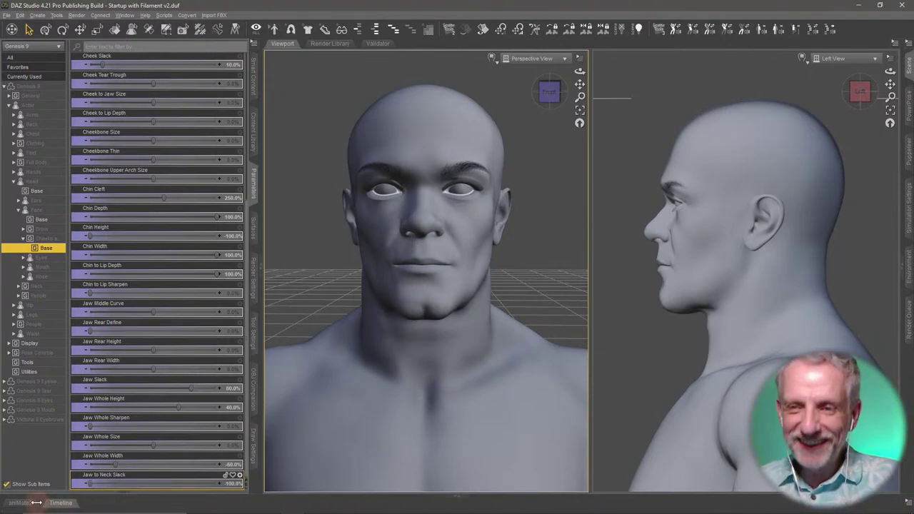
drag(145, 505, 298, 499)
drag(297, 500, 147, 490)
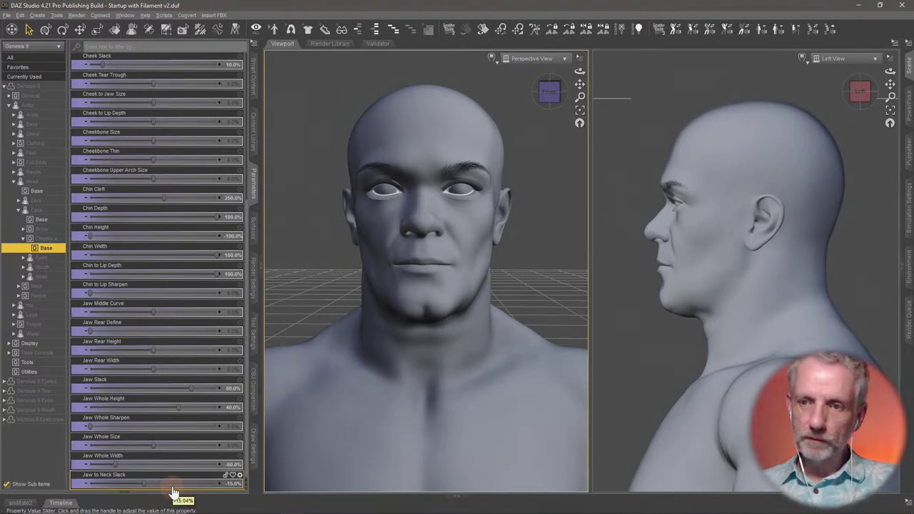
key(ctrl+z)
- Set the Jaw to Neck Slack morph to -30%
drag(173, 493, 133, 483)
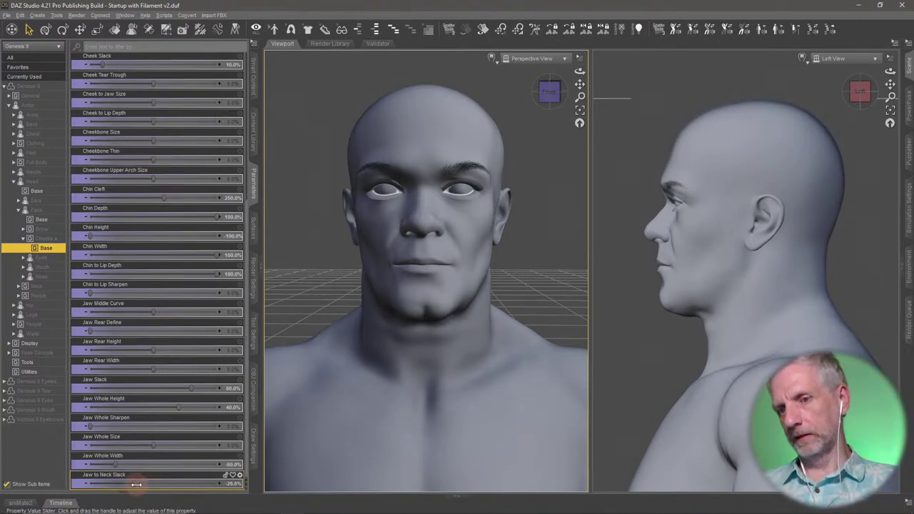
click(232, 485)
text(-30)
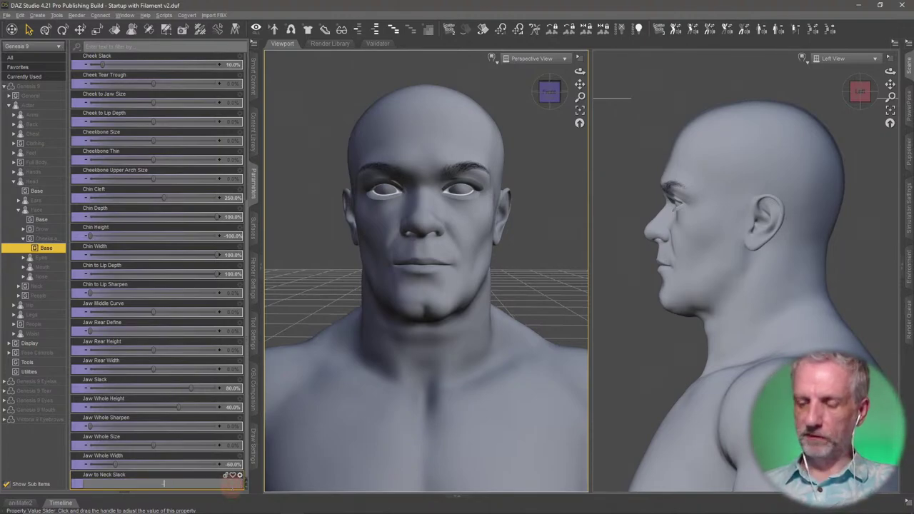
key(Return)
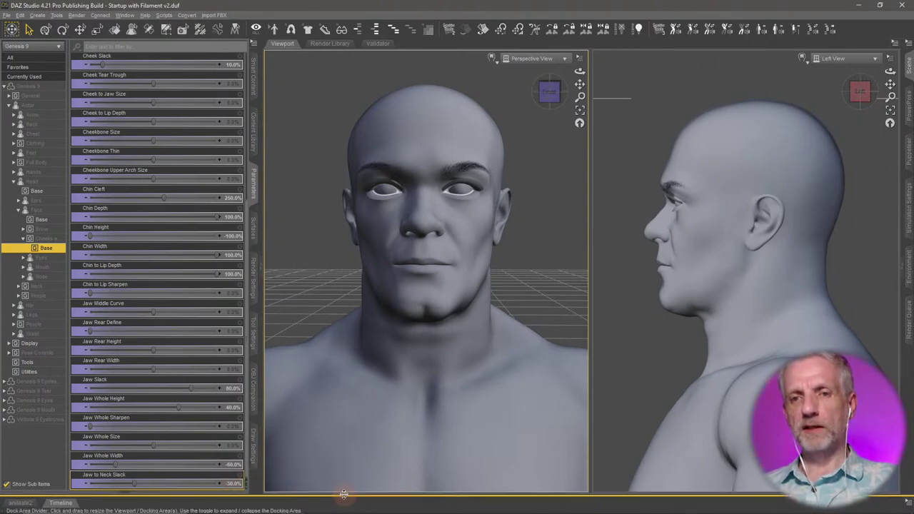
- Examine how the reshaped head fits the whole body in the perspective and side views
scroll(418, 416, down, 2)
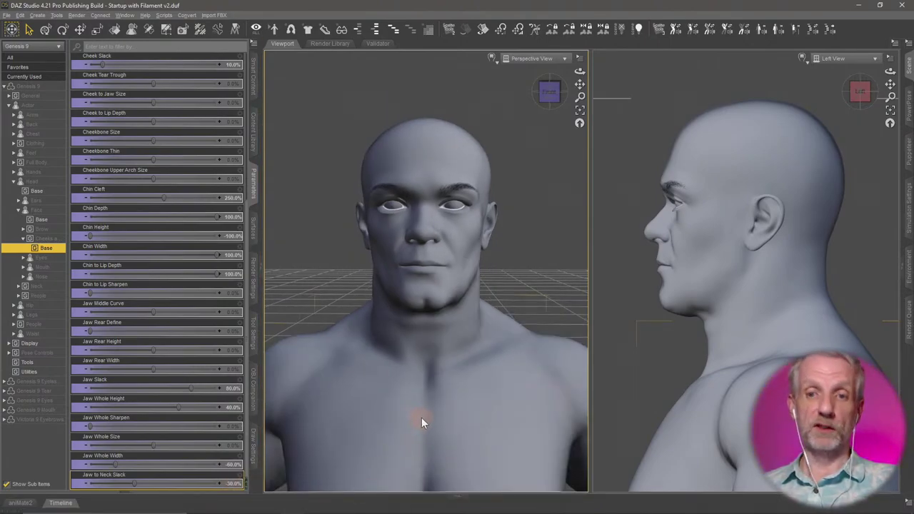
scroll(658, 388, down, 2)
scroll(482, 368, up, 4)
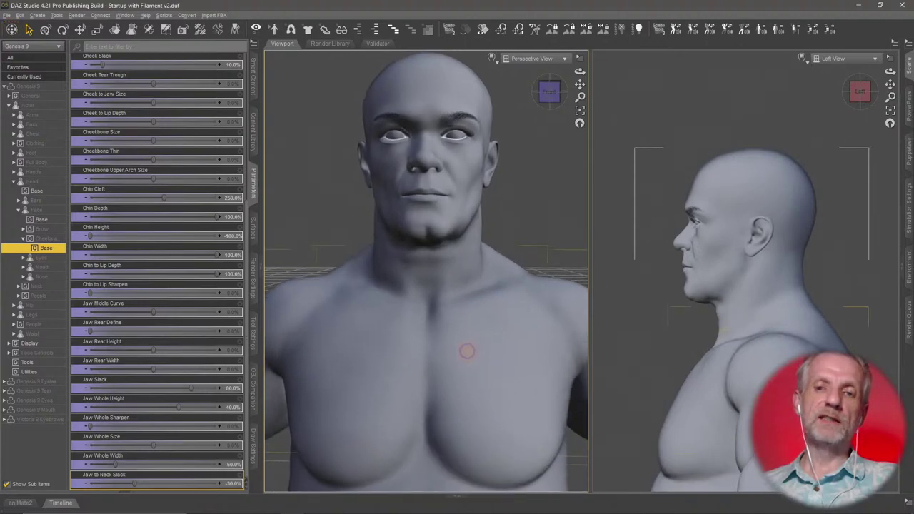
middle_drag(464, 367, 464, 366)
scroll(464, 366, down, 5)
scroll(461, 363, down, 5)
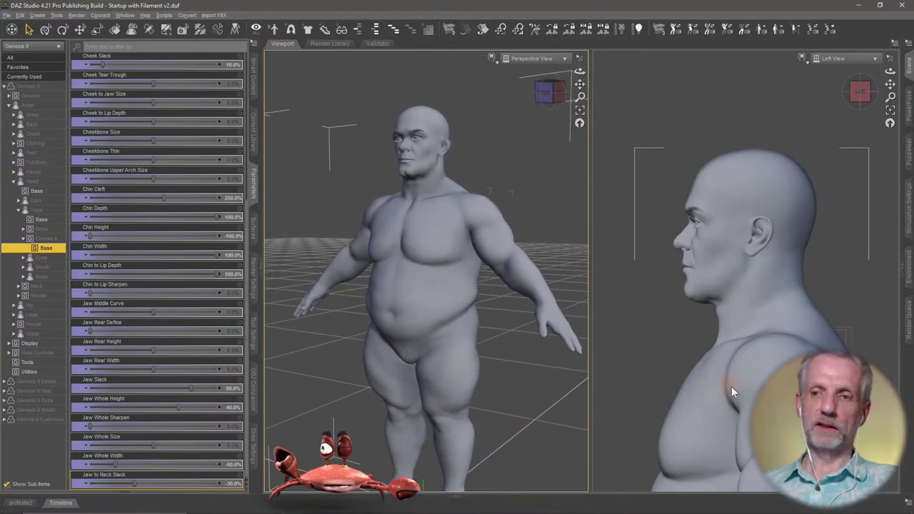
scroll(731, 386, down, 2)
scroll(731, 386, down, 5)
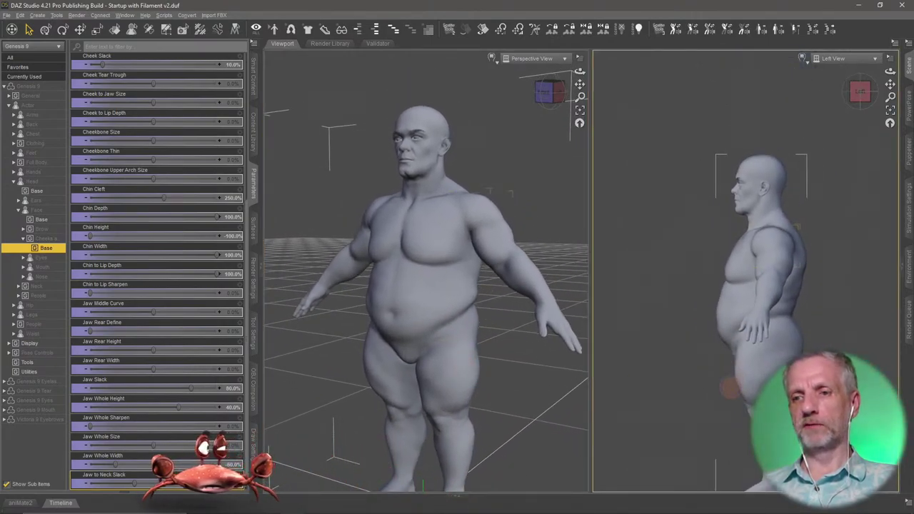
scroll(538, 371, down, 5)
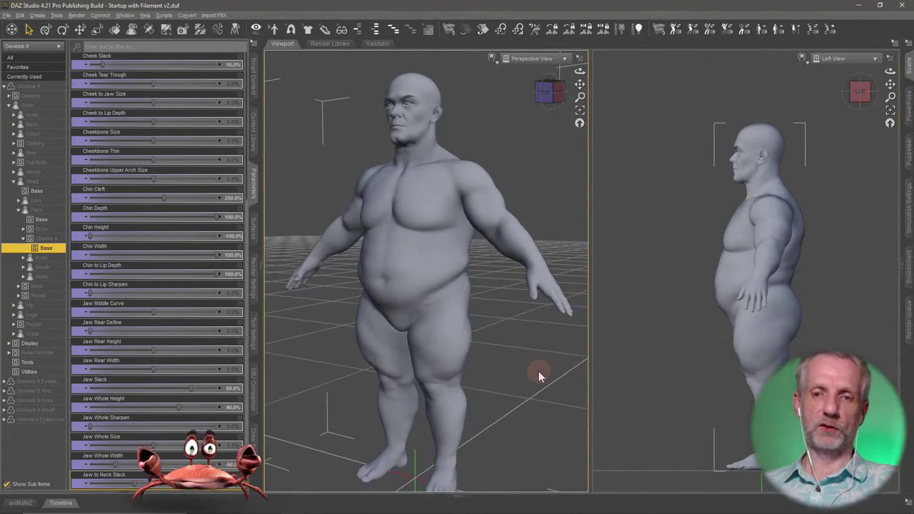
alt+drag(538, 376, 507, 353)
scroll(507, 353, up, 3)
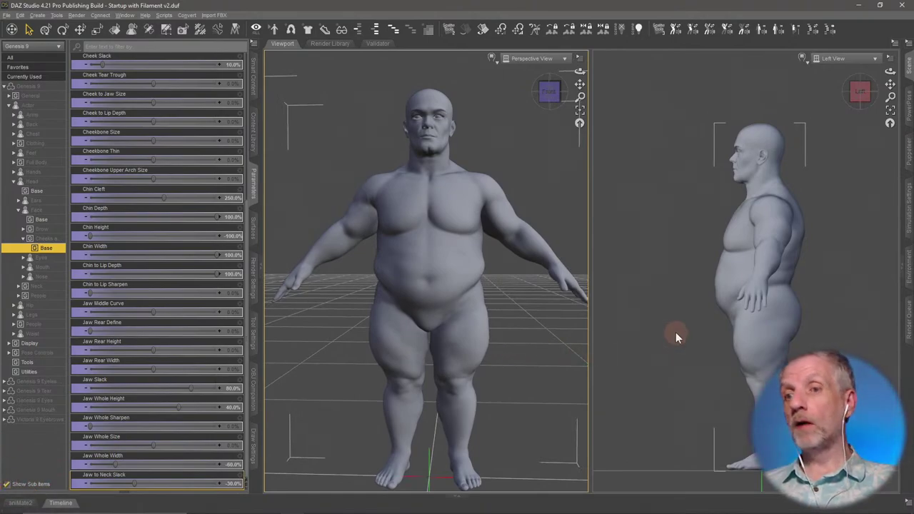
- Examine the whole figure's proportions in the side view and from several angles in the perspective view
scroll(675, 334, up, 2)
alt+right_drag(675, 332, 680, 322)
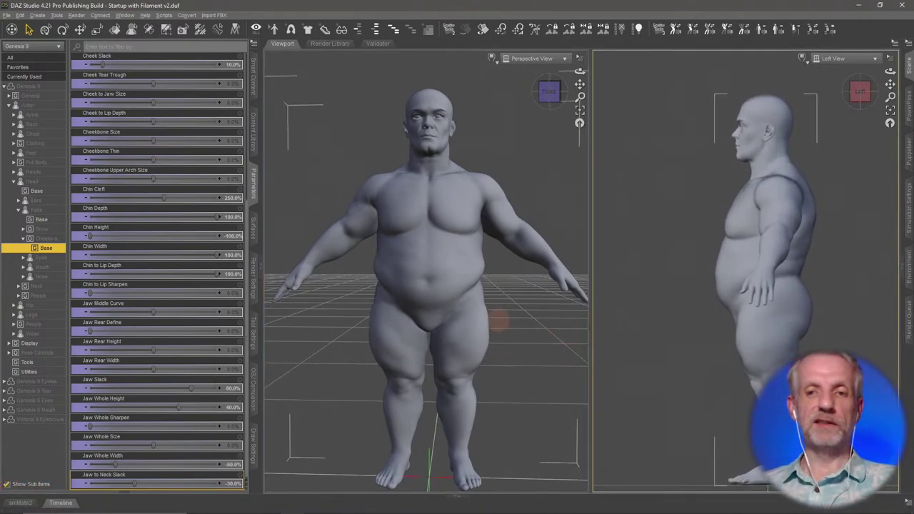
alt+drag(497, 319, 494, 333)
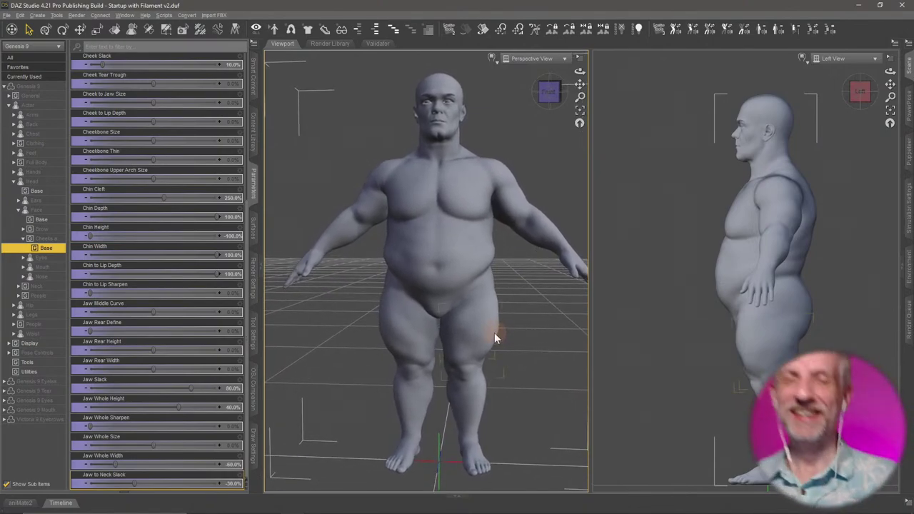
scroll(494, 333, down, 5)
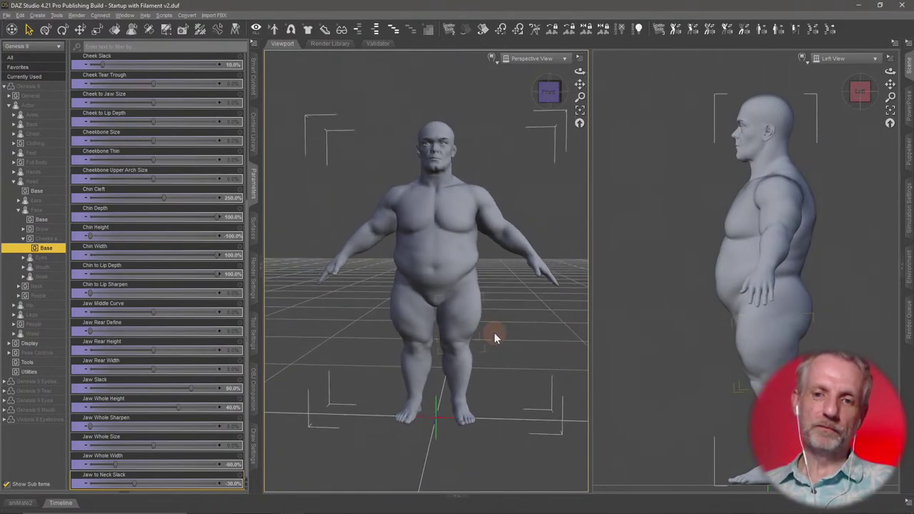
scroll(493, 333, up, 3)
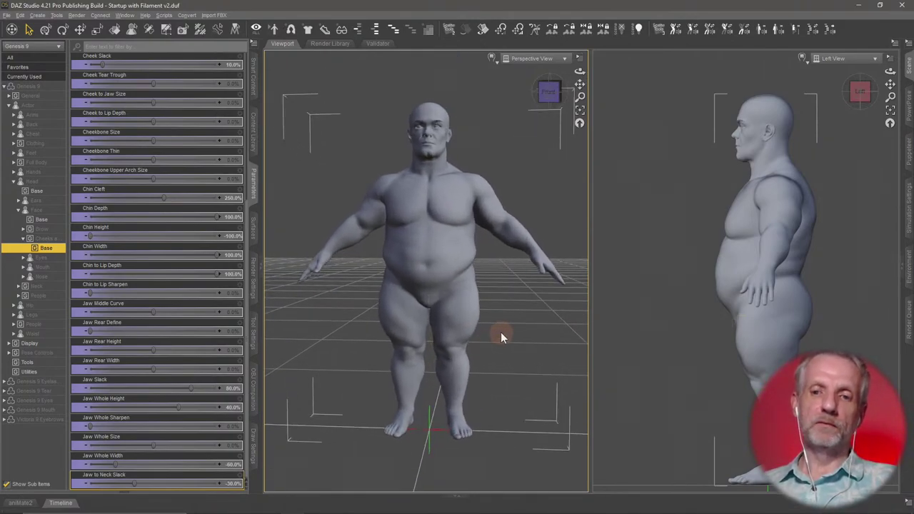
middle_drag(504, 330, 501, 328)
scroll(505, 328, up, 2)
alt+drag(501, 328, 493, 324)
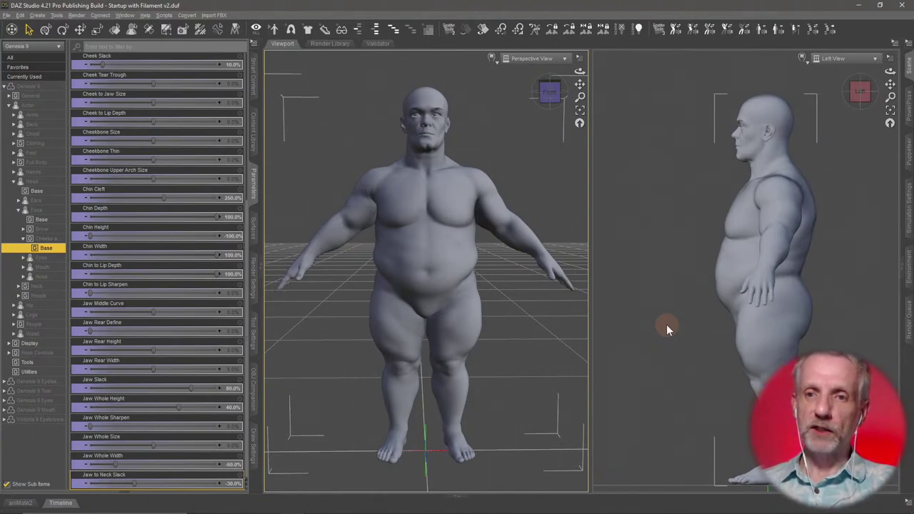
ctrl+alt+drag(527, 323, 526, 324)
scroll(502, 296, up, 3)
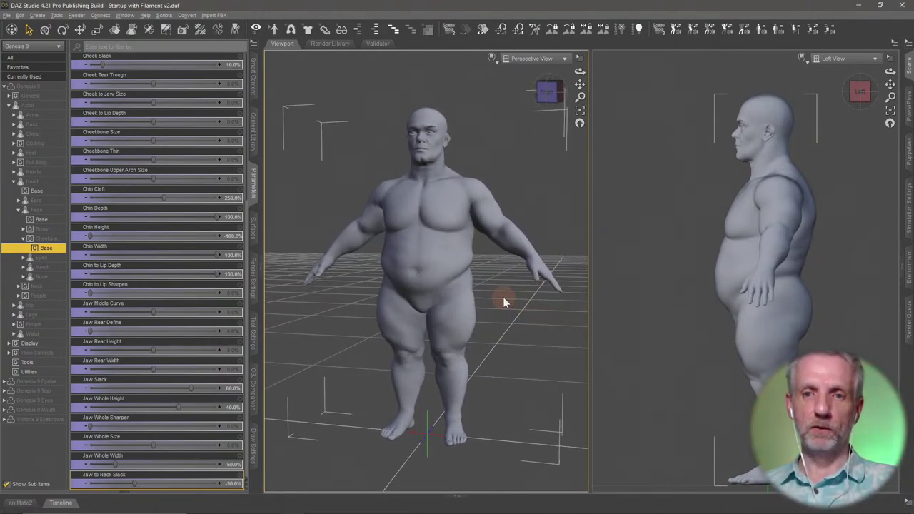
ctrl+alt+right_drag(502, 296, 503, 306)
scroll(504, 299, up, 3)
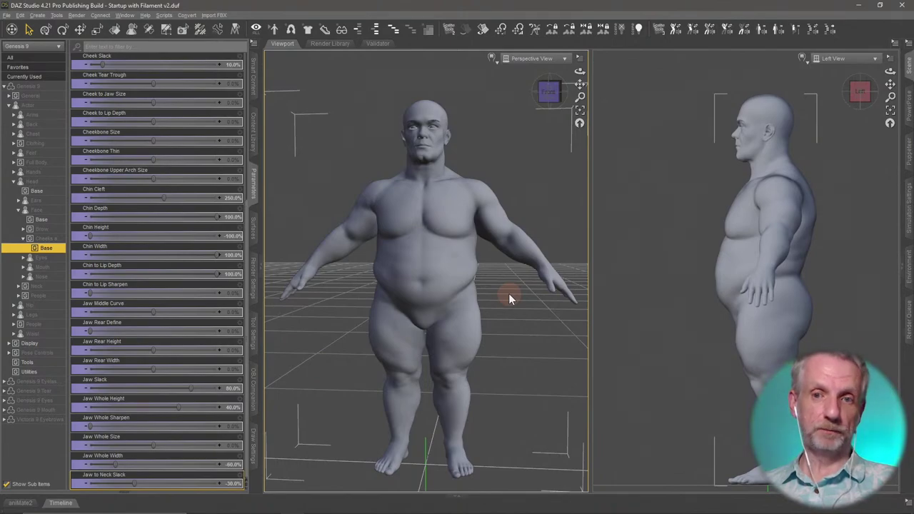
- Examine the face and neck up close and compare them with the full body from the front
scroll(501, 286, up, 8)
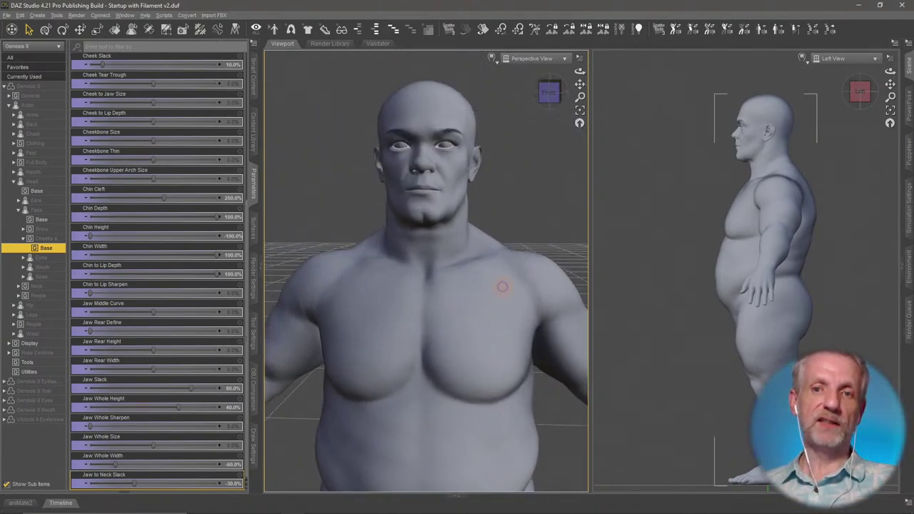
scroll(502, 286, up, 6)
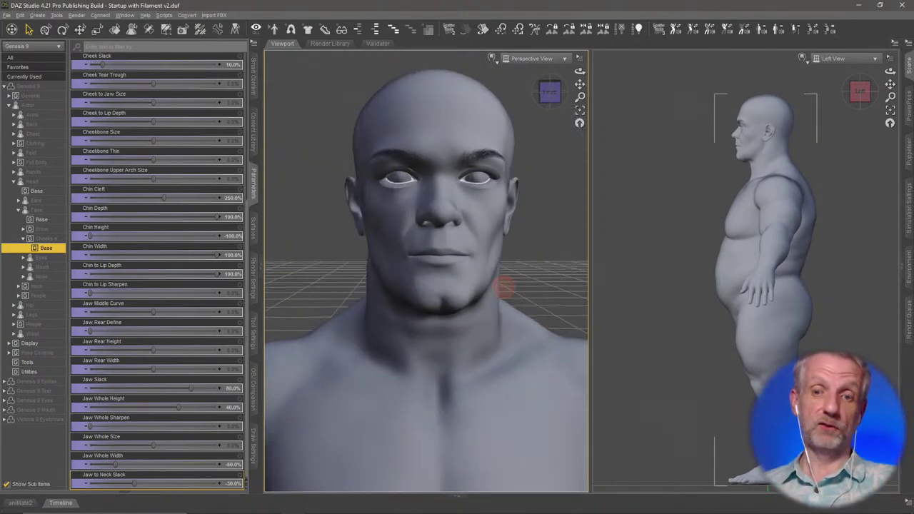
scroll(504, 286, up, 2)
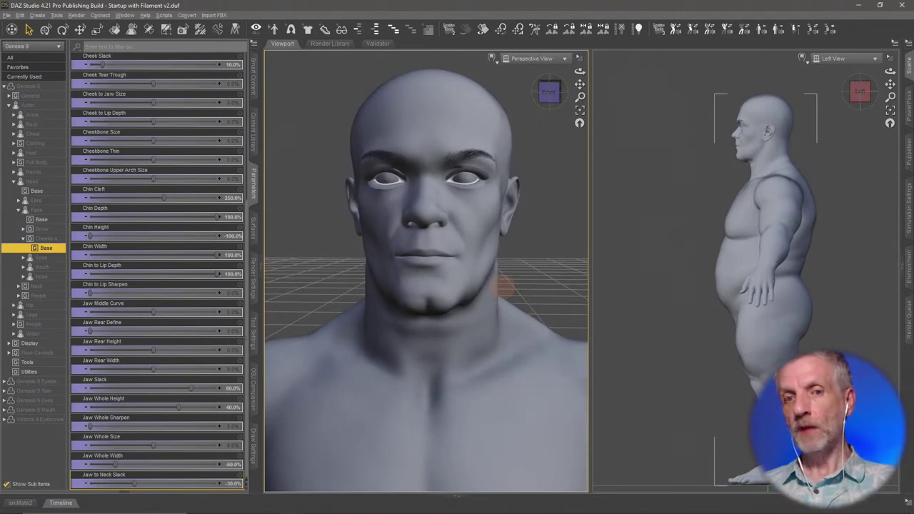
scroll(507, 288, down, 2)
scroll(506, 284, up, 4)
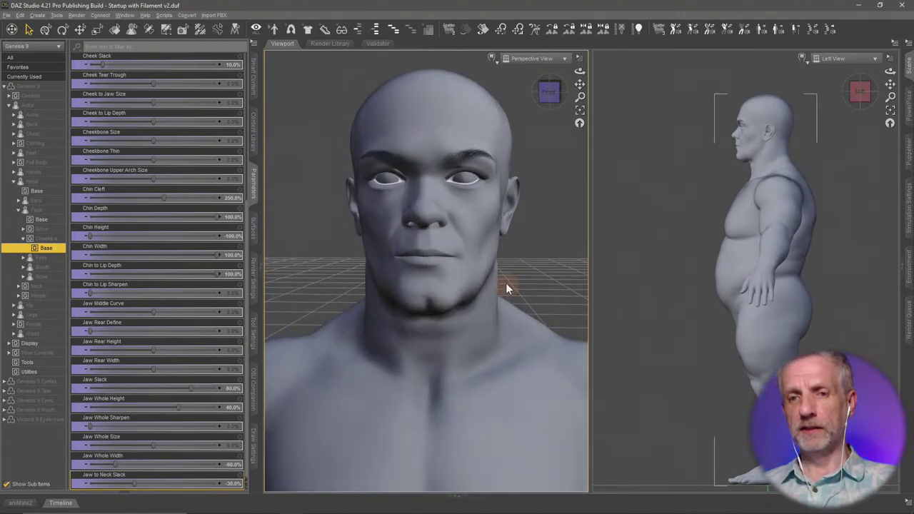
scroll(505, 282, down, 5)
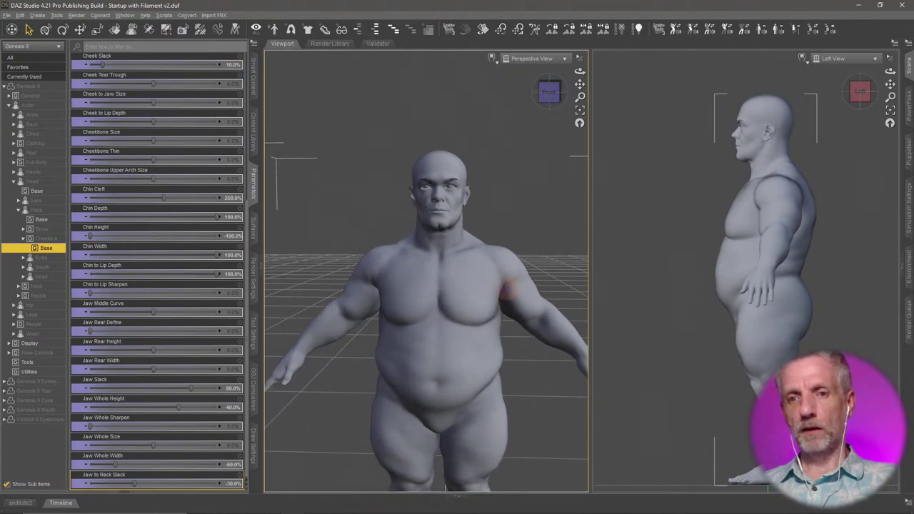
scroll(505, 293, down, 4)
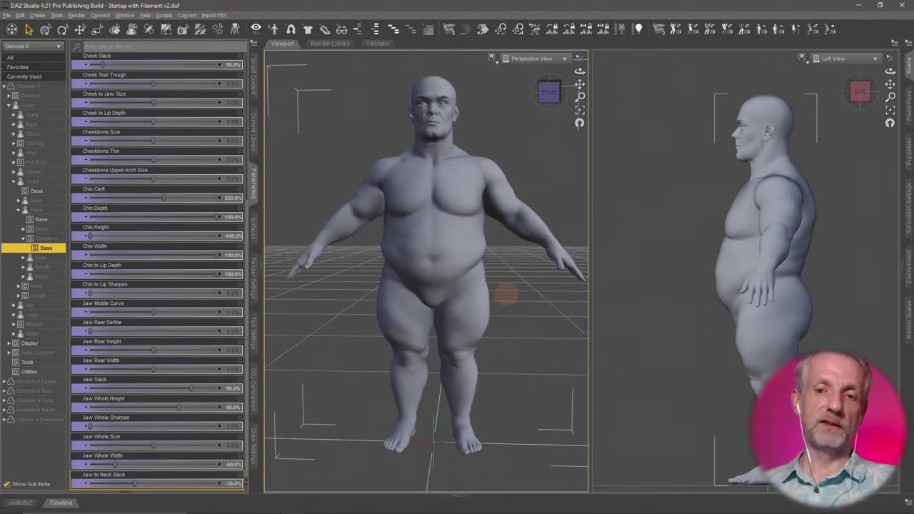
scroll(505, 293, up, 2)
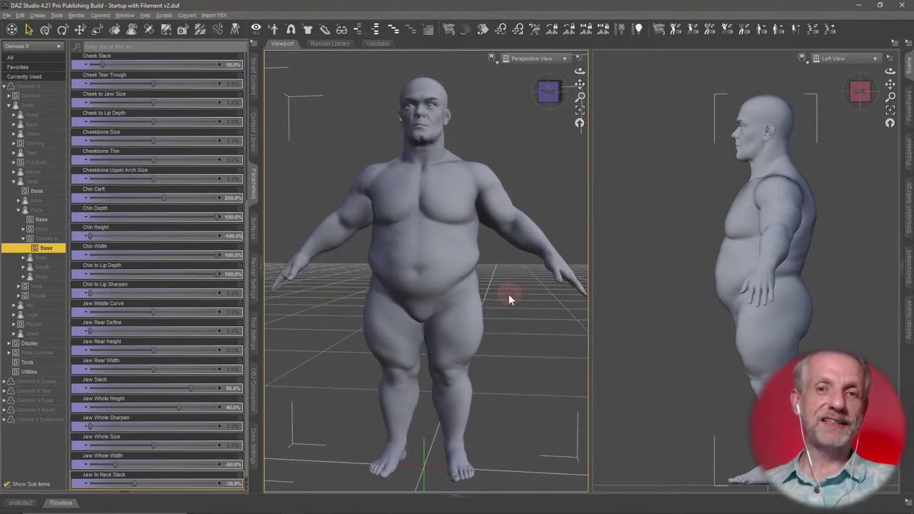
middle_drag(506, 296, 505, 295)
drag(505, 295, 506, 297)
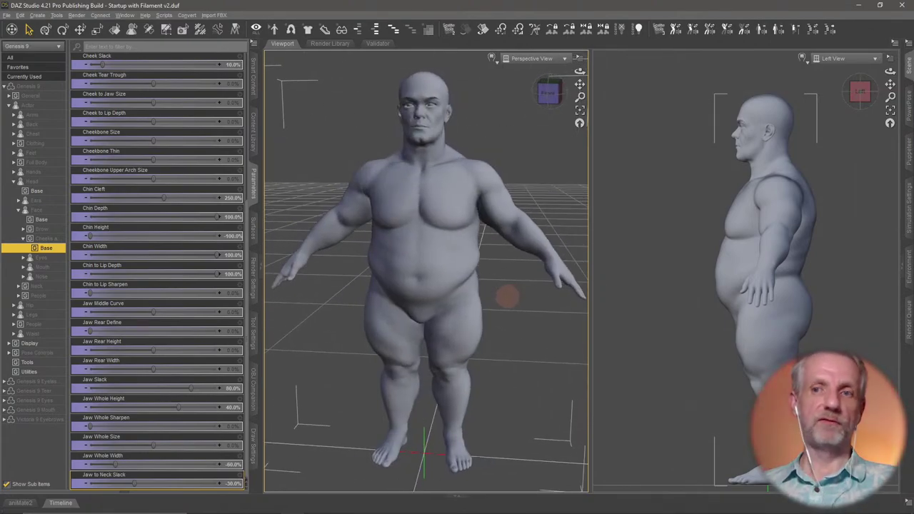
middle_drag(507, 296, 510, 298)
scroll(654, 311, down, 1)
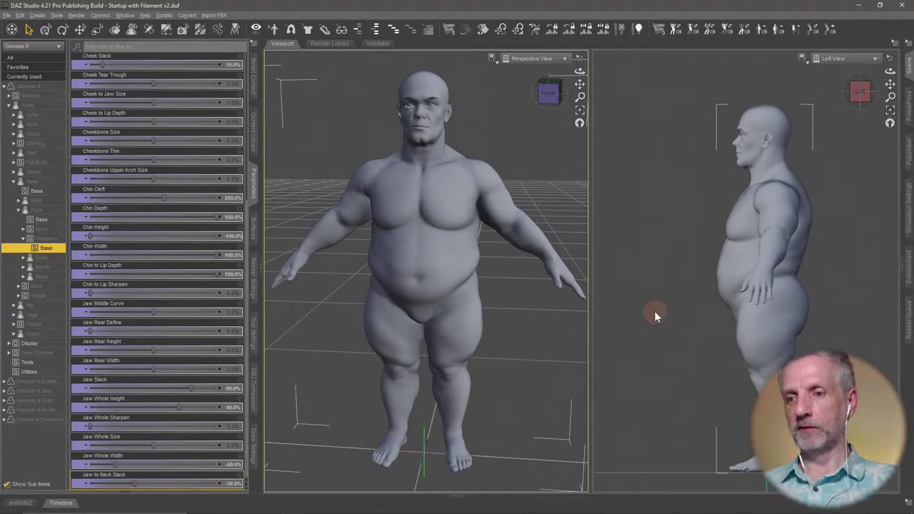
- Raise the figure's View SubD Level to 3 and its Render SubD Level (Minimum) to 5
middle_drag(424, 298, 423, 296)
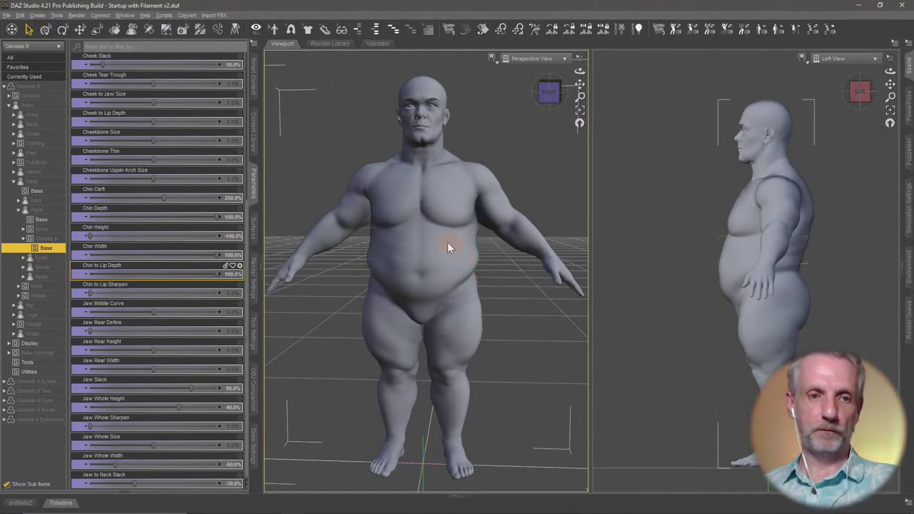
scroll(435, 187, up, 3)
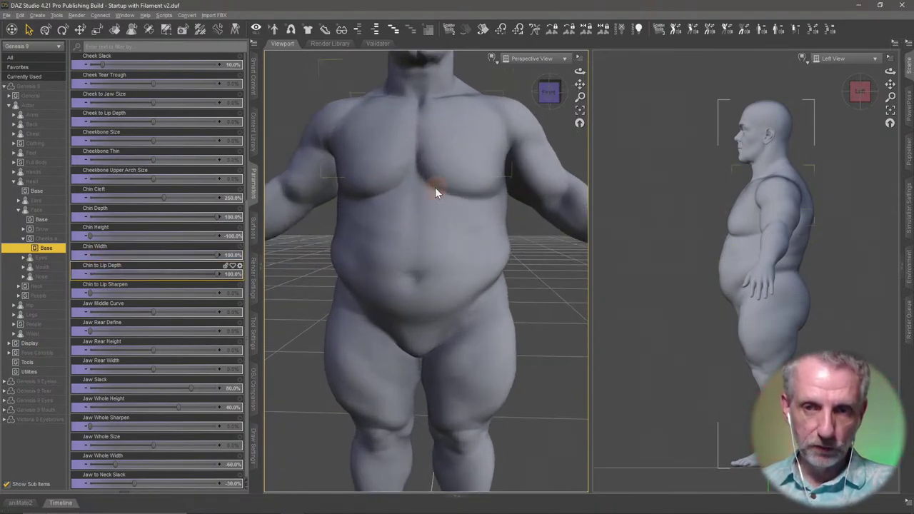
scroll(434, 187, down, 2)
scroll(440, 246, up, 5)
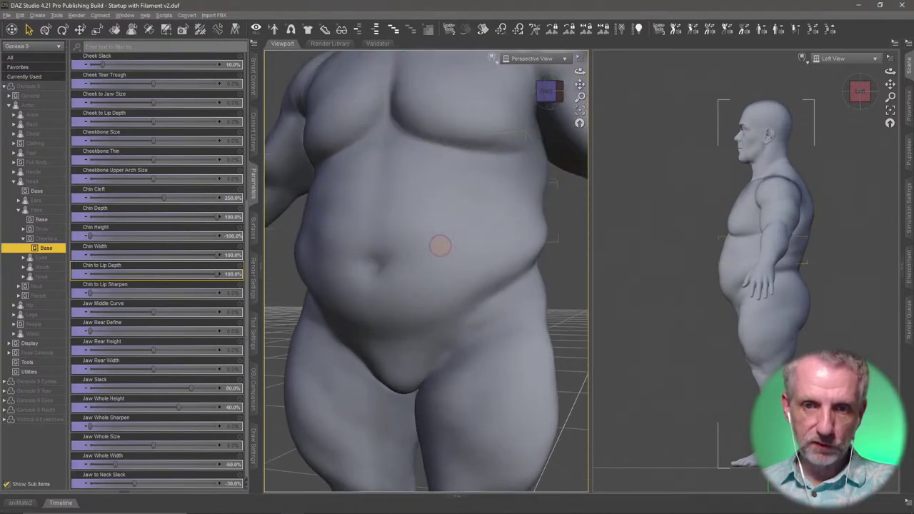
middle_drag(440, 246, 446, 245)
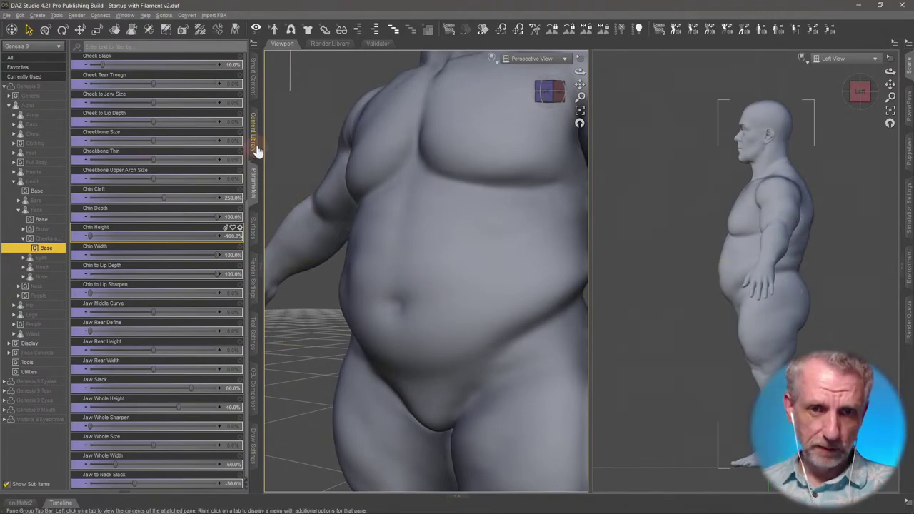
double_click(43, 96)
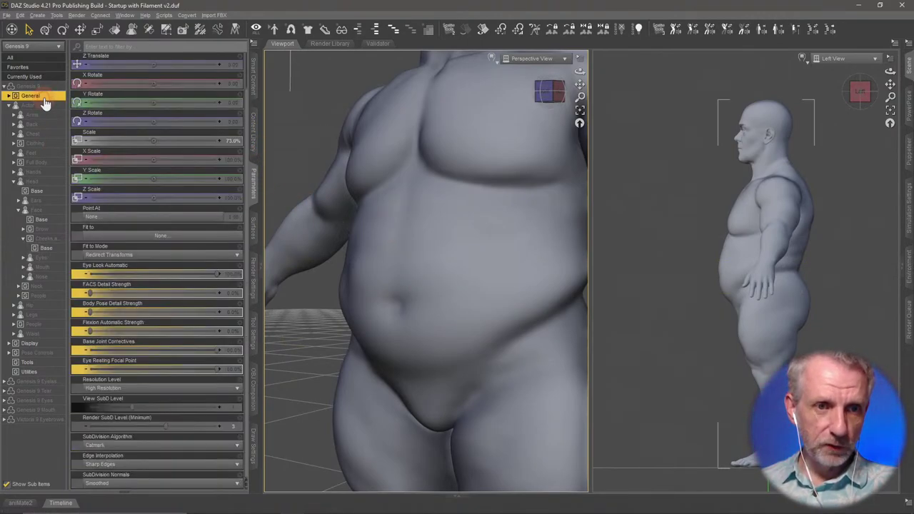
click(49, 134)
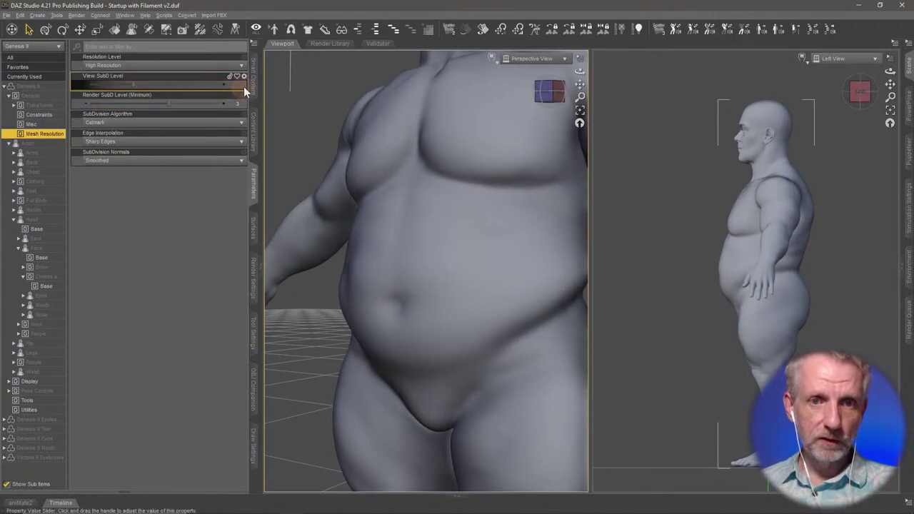
click(242, 86)
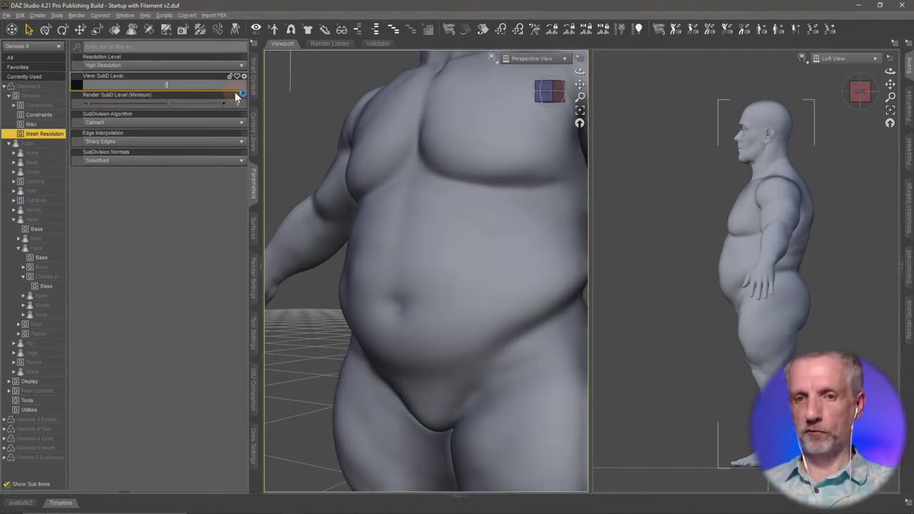
key(Return)
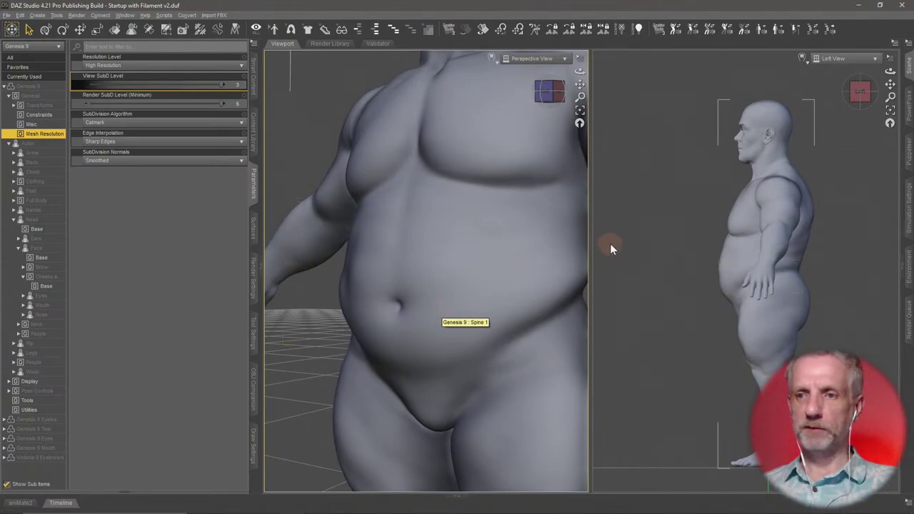
- Filter the figure's Waist morphs by "nav" and set Navel Depth HD to 60%
scroll(702, 232, up, 5)
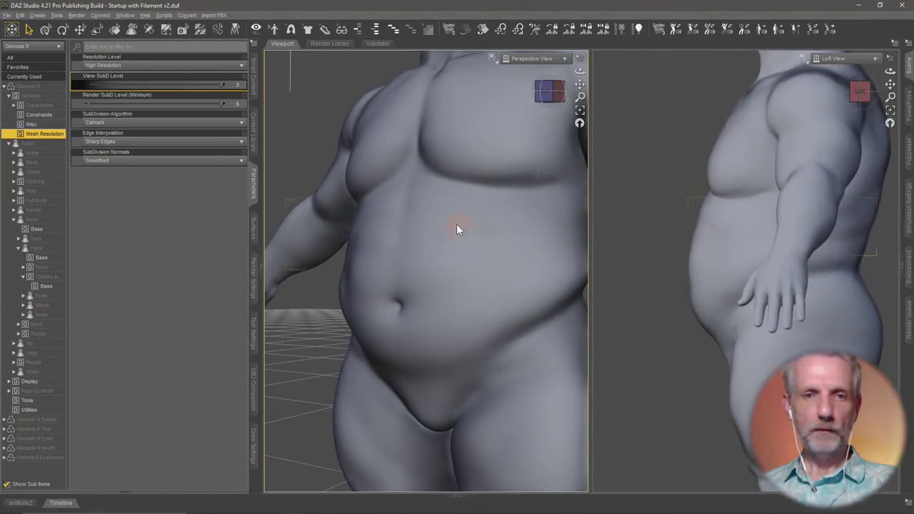
right_click(435, 173)
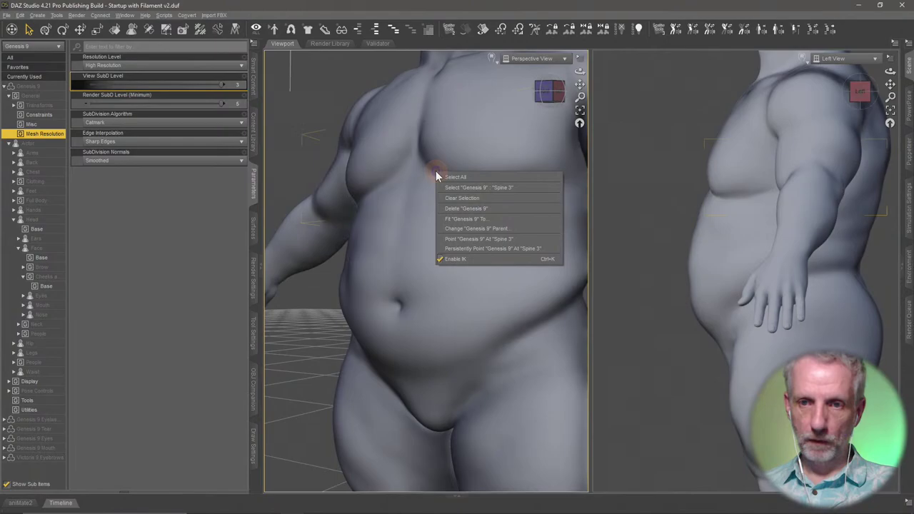
click(183, 50)
text(nav)
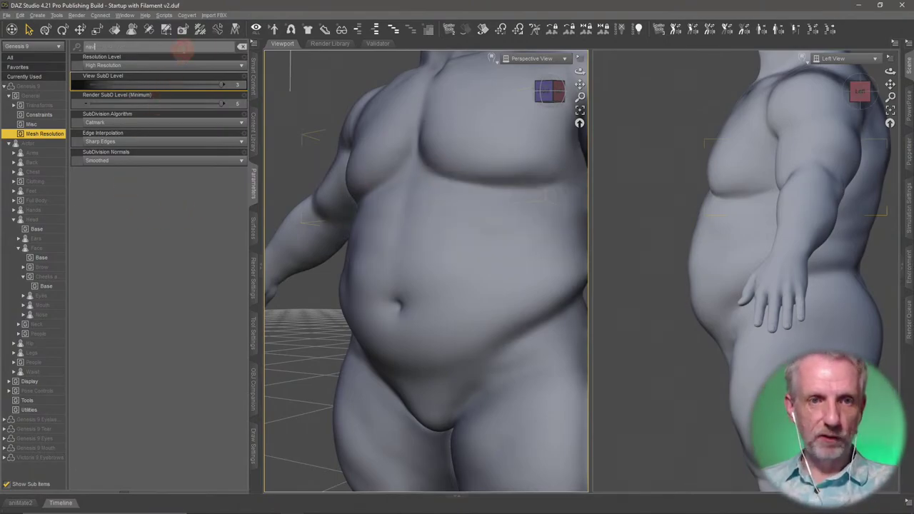
click(34, 373)
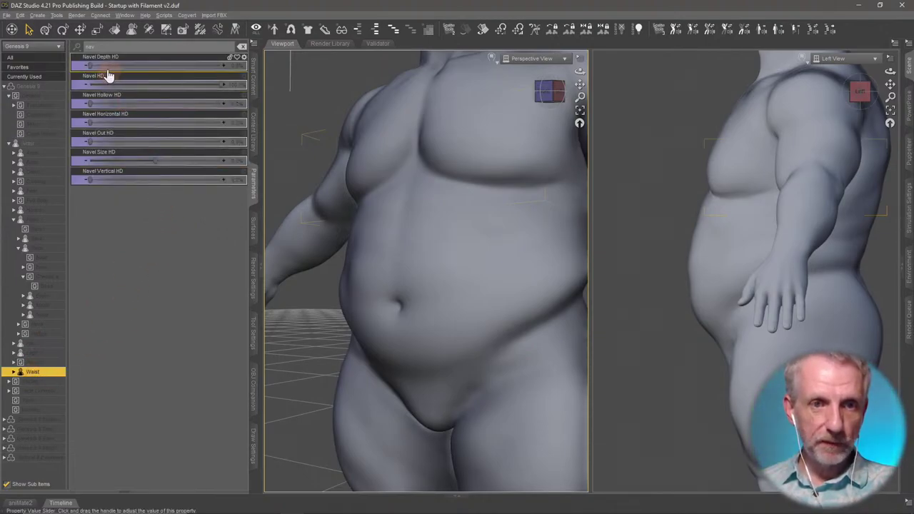
drag(89, 66, 171, 68)
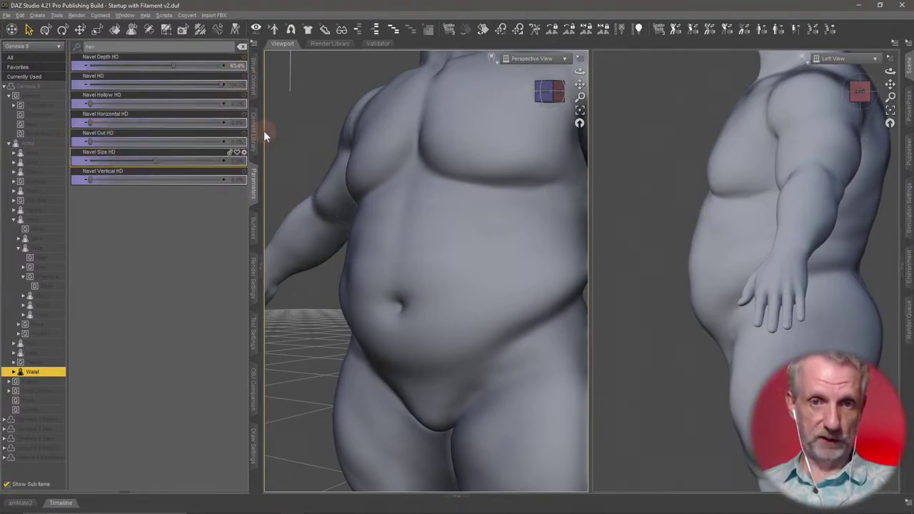
click(235, 63)
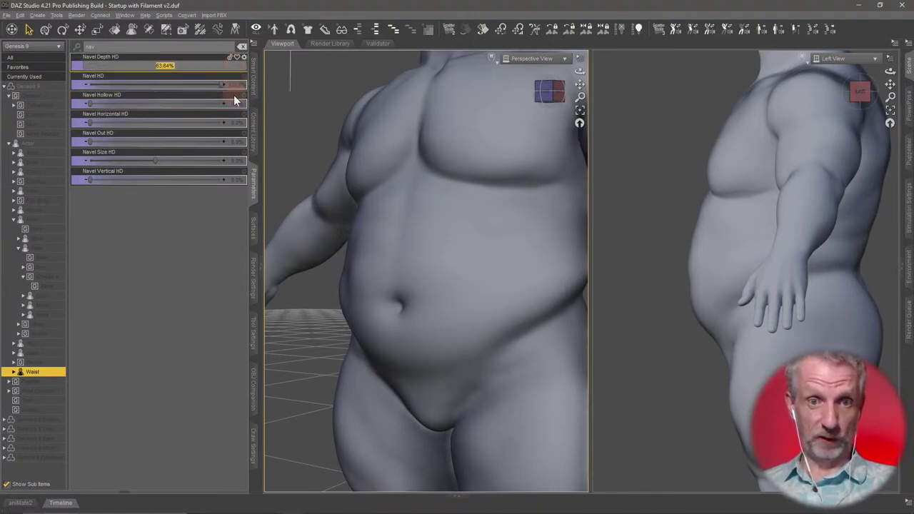
text(60)
key(Return)
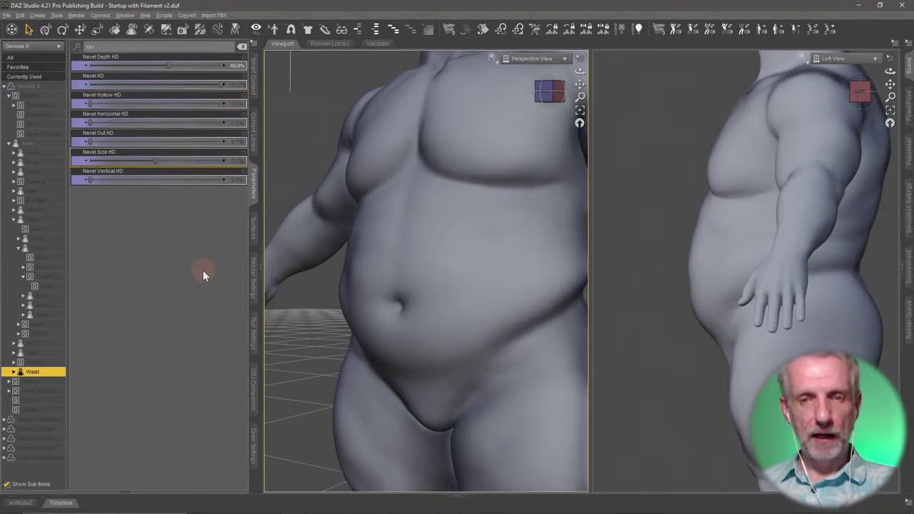
- Clear the parameter filter and lower the View SubD Level to 1 and the Render SubD Level (Minimum) to 3
click(240, 47)
click(45, 134)
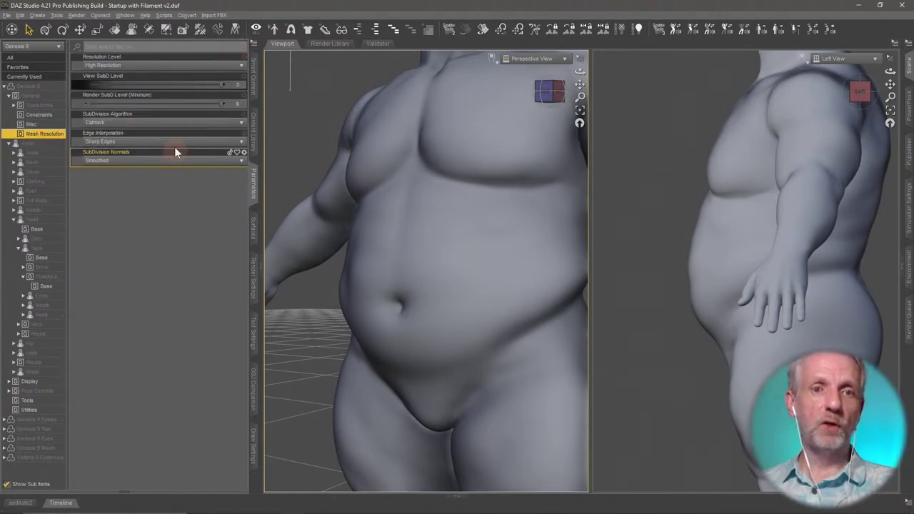
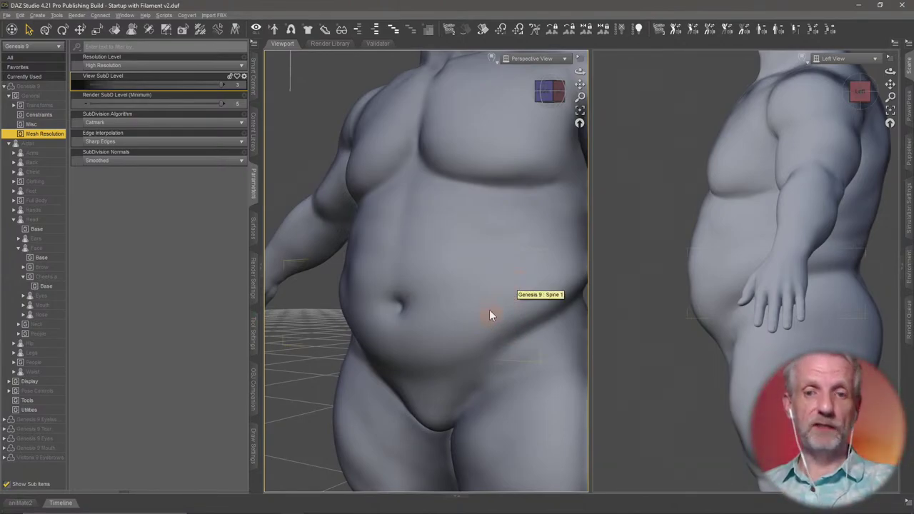
ctrl+alt+drag(483, 304, 482, 287)
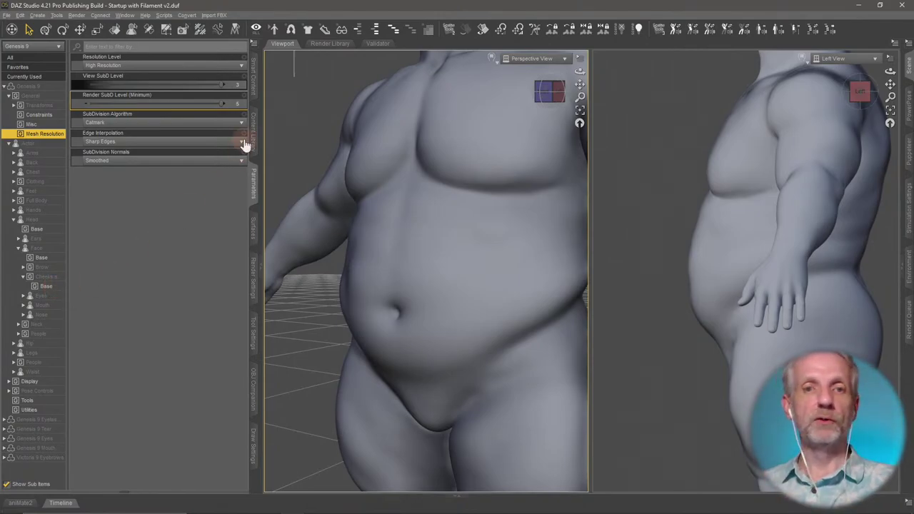
drag(240, 85, 199, 90)
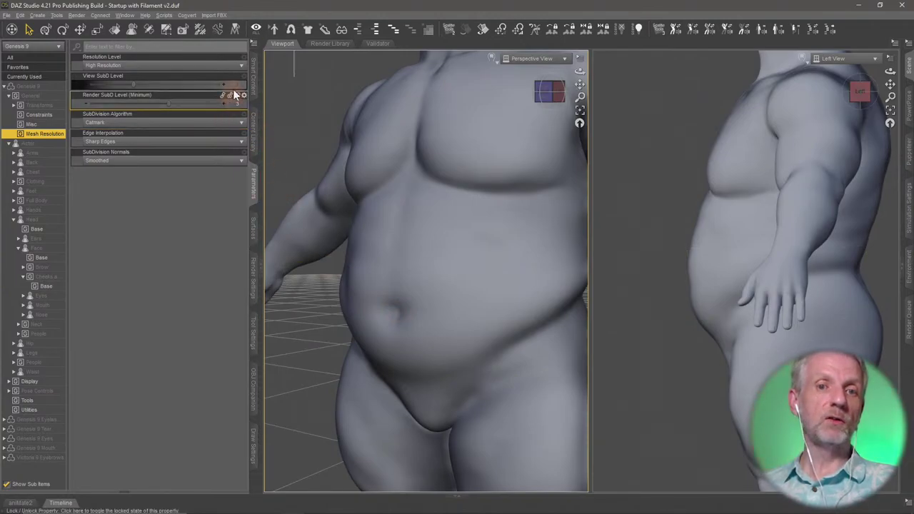
- Raise the figure's View SubD Level back to 3 and its Render SubD Level (Minimum) back to 5
click(238, 86)
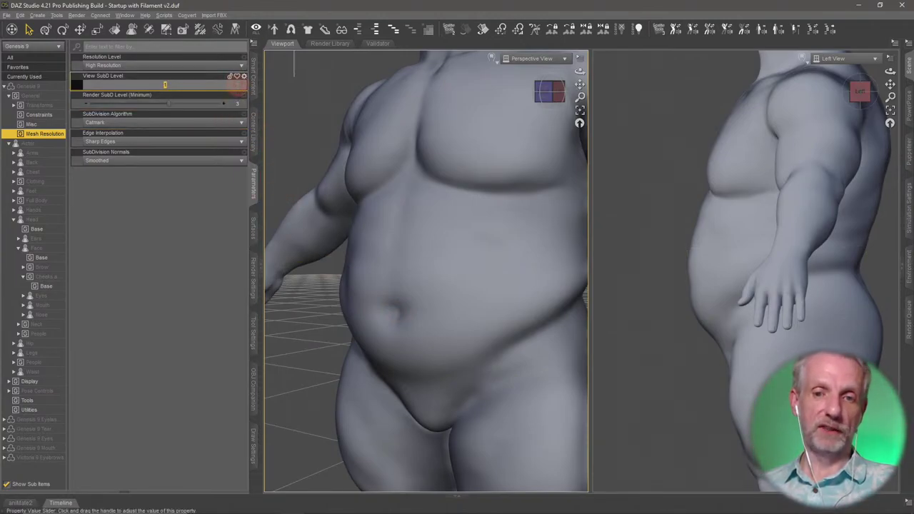
text(3)
key(Return)
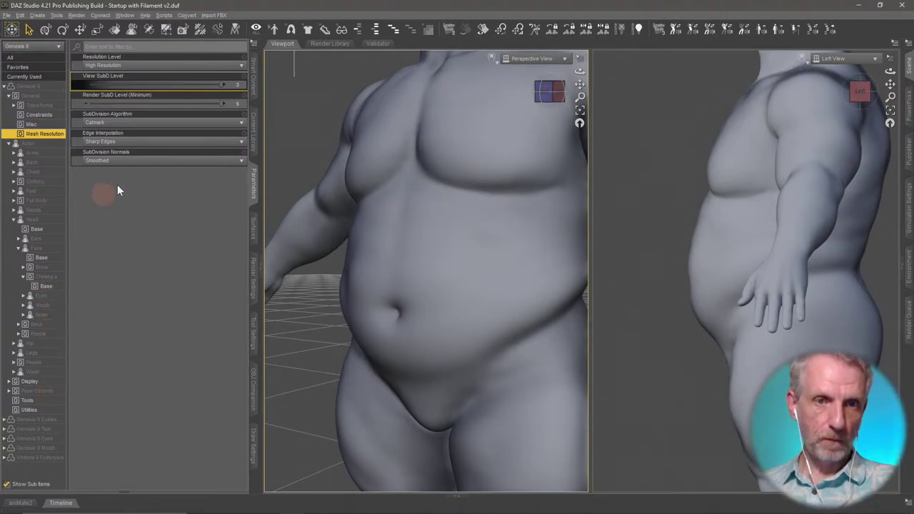
- Filter the Waist morphs by "nav" and set Navel Size HD to 100%
click(185, 47)
text(nav)
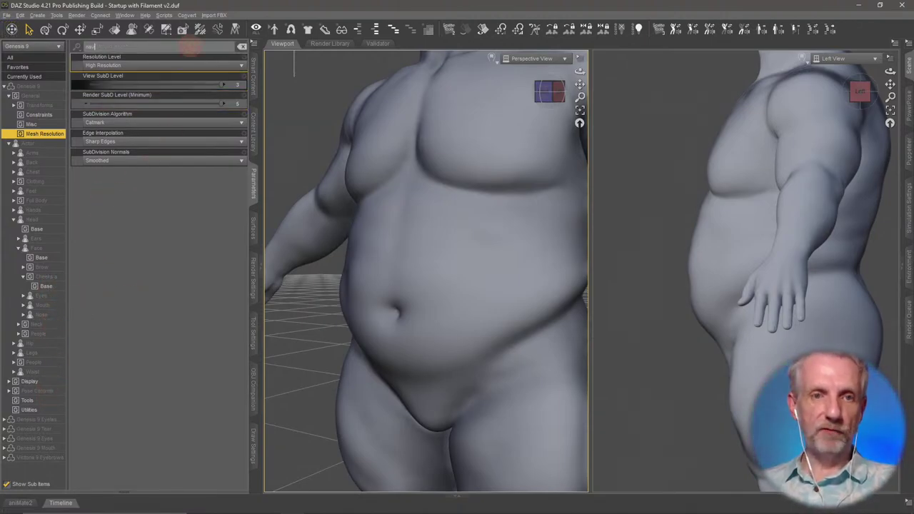
click(43, 372)
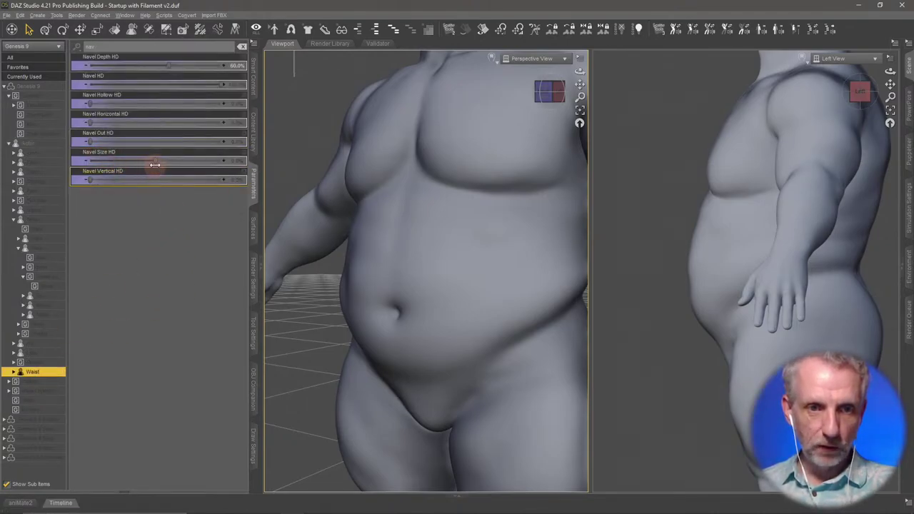
drag(154, 164, 255, 170)
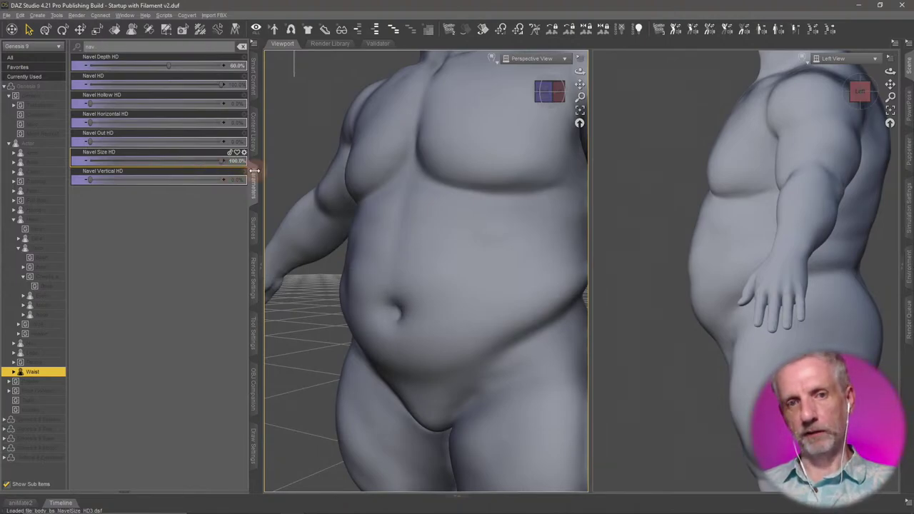
- Try Navel Vertical HD at 100% with the belly viewed from the front, and reset the morph to its default
middle_drag(459, 286, 455, 286)
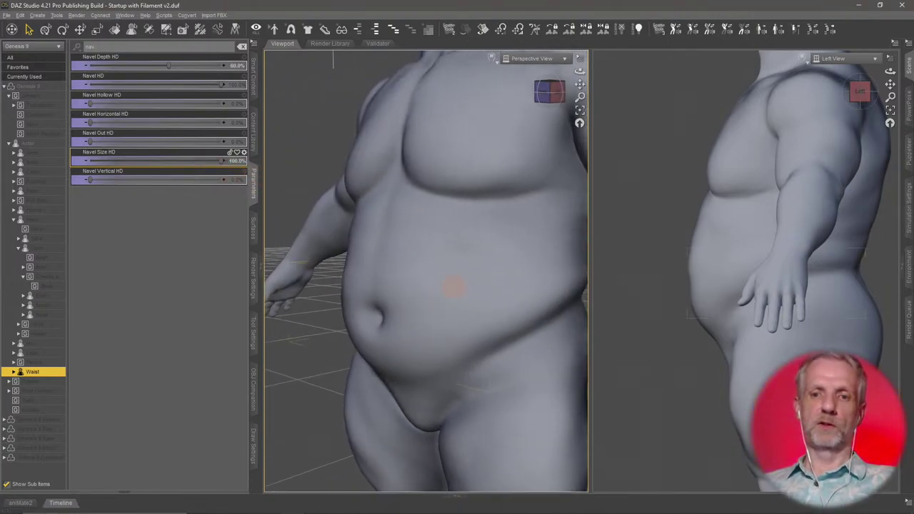
alt+drag(454, 286, 438, 271)
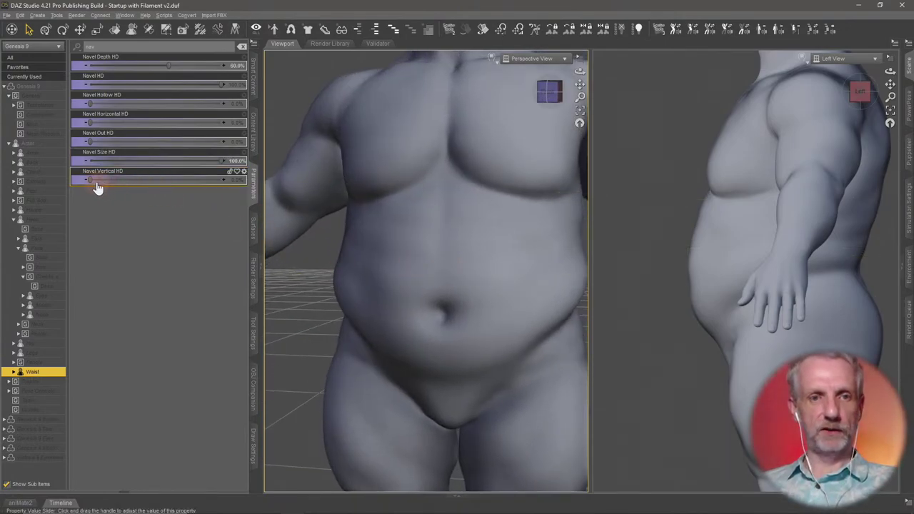
drag(88, 180, 220, 179)
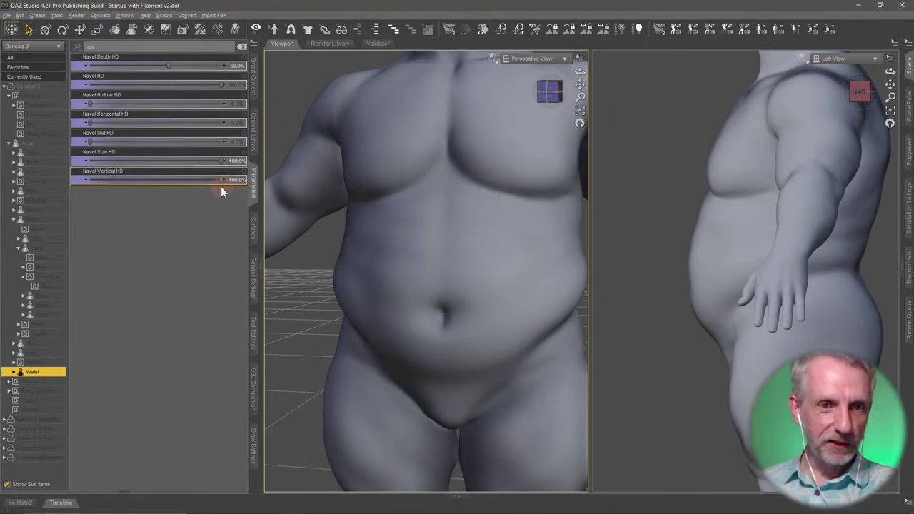
alt+click(196, 181)
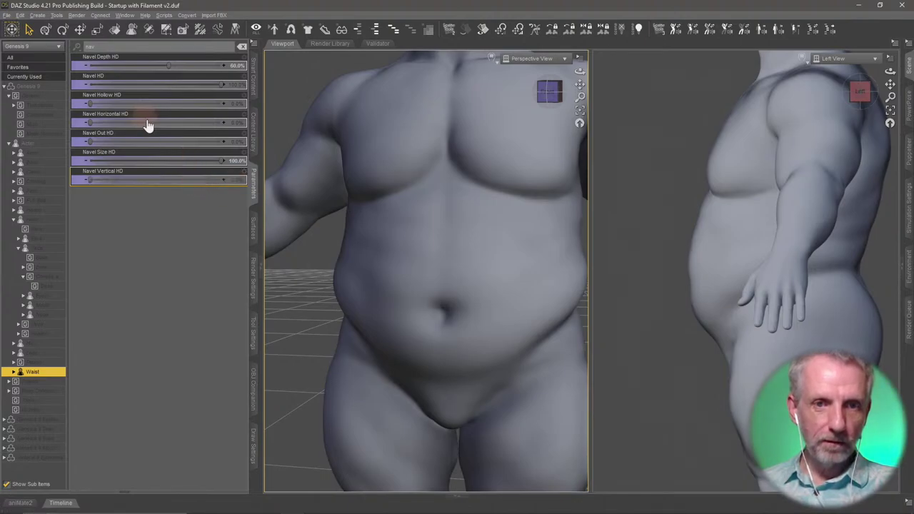
- Try Navel Hollow HD at 60%, settle on 30%, and clear the parameter filter
drag(90, 105, 170, 108)
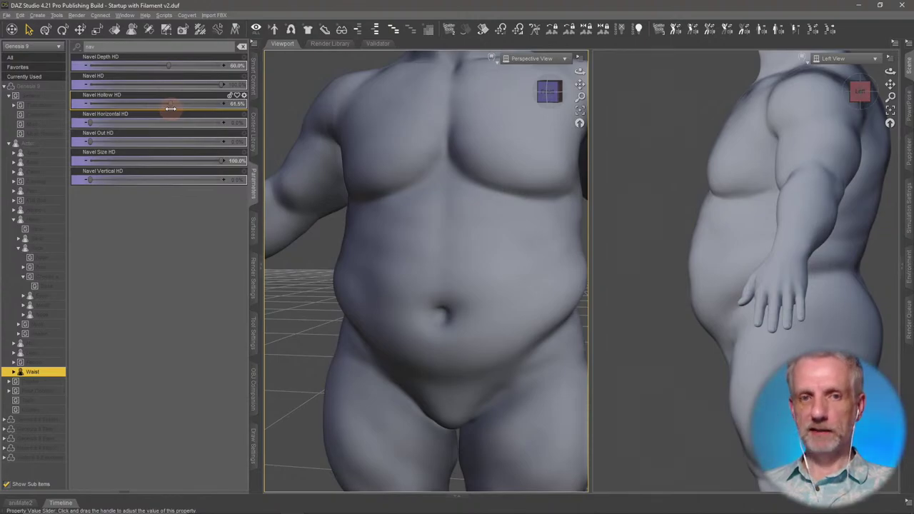
click(239, 103)
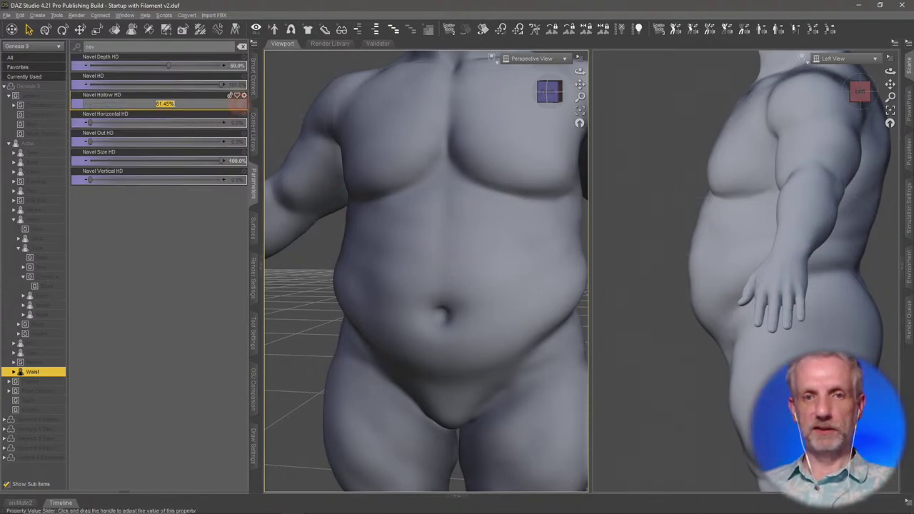
text(60)
key(Return)
alt+drag(444, 238, 441, 235)
click(236, 105)
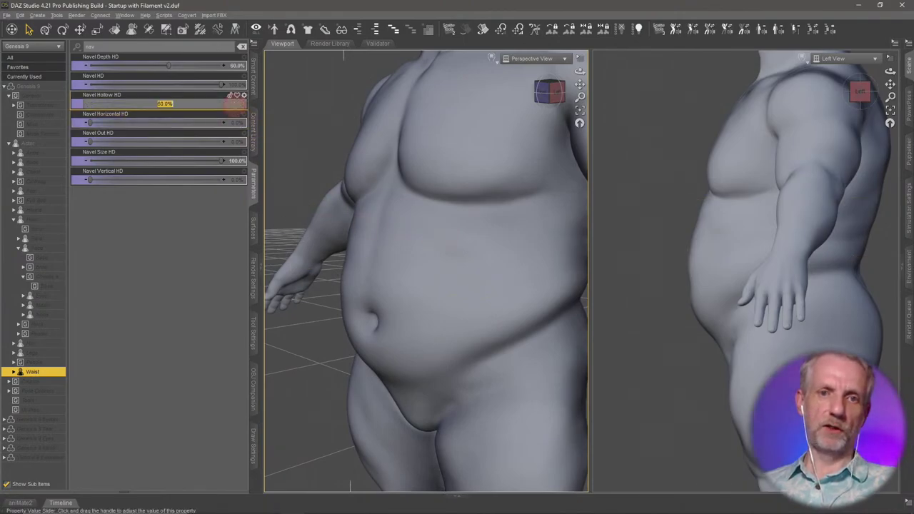
text(30)
key(Return)
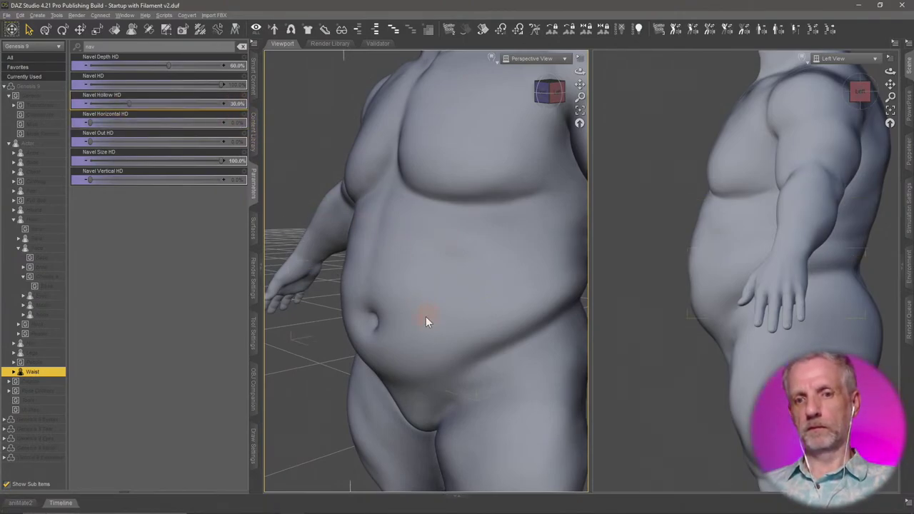
alt+drag(407, 318, 408, 318)
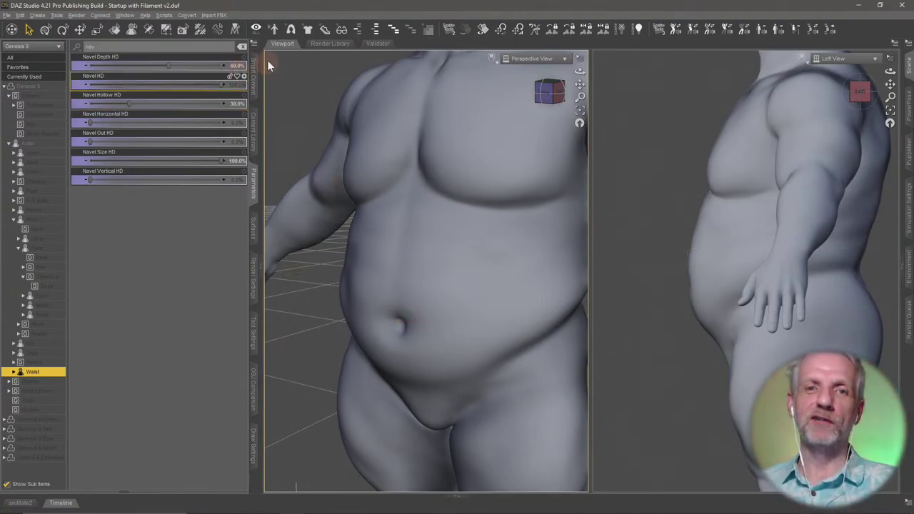
click(241, 49)
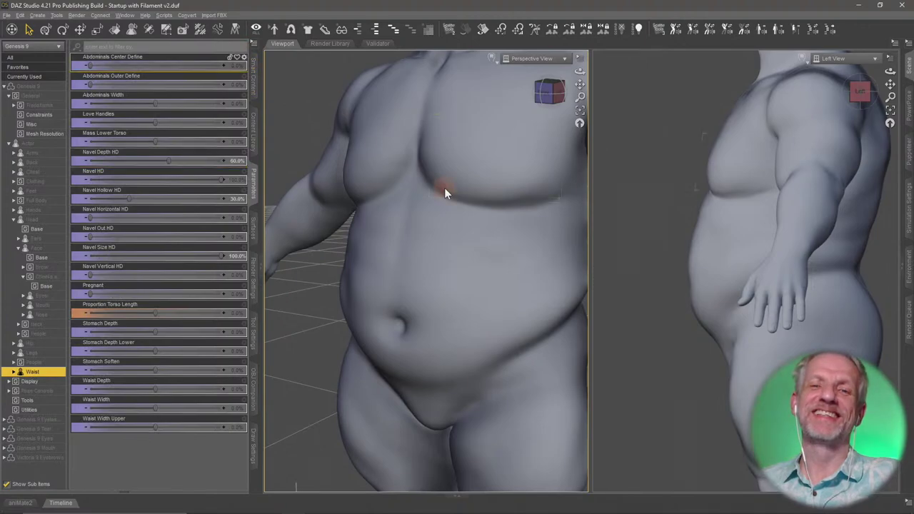
- Frame the figure's head and upper body in both the perspective view and the left view
alt+drag(444, 187, 444, 187)
scroll(444, 188, down, 2)
scroll(444, 188, up, 2)
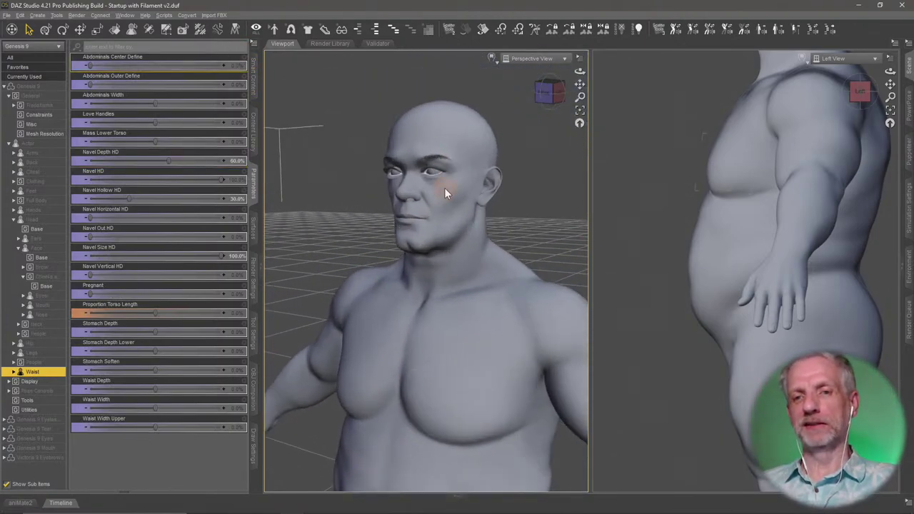
ctrl+alt+drag(512, 203, 514, 201)
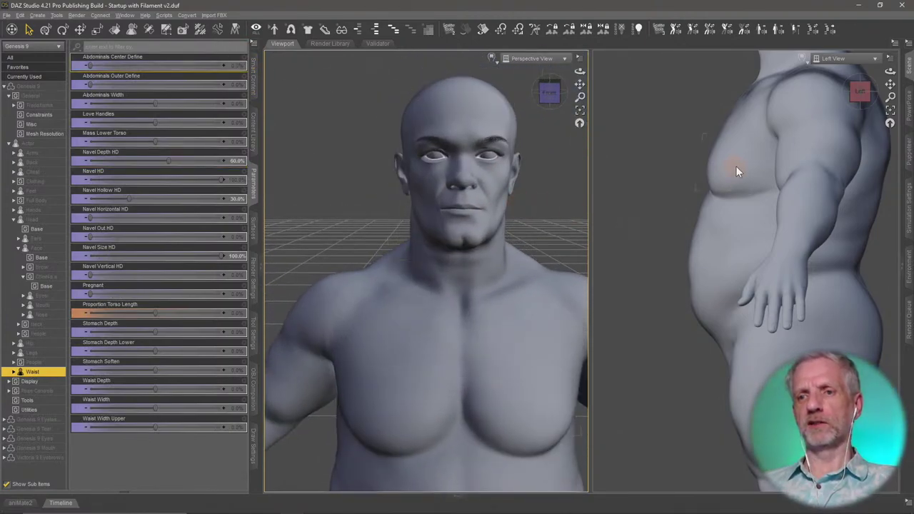
alt+drag(734, 169, 726, 173)
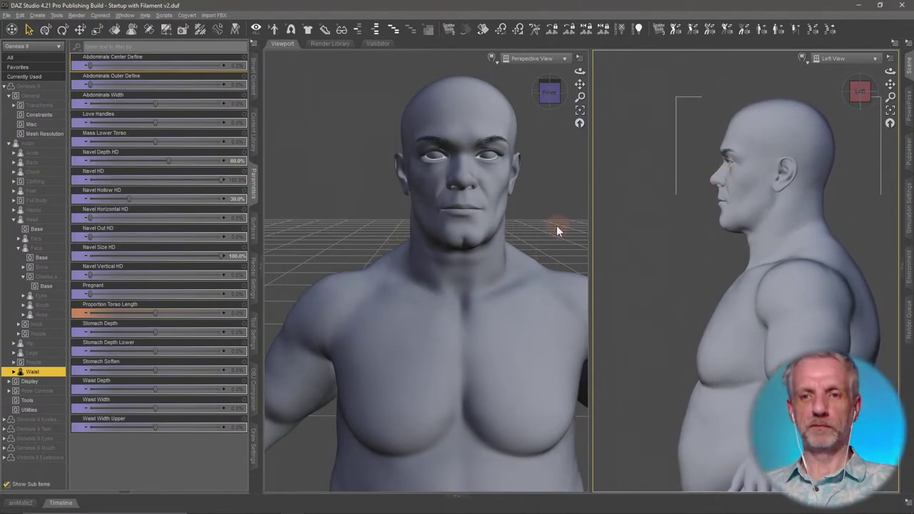
alt+drag(556, 225, 522, 218)
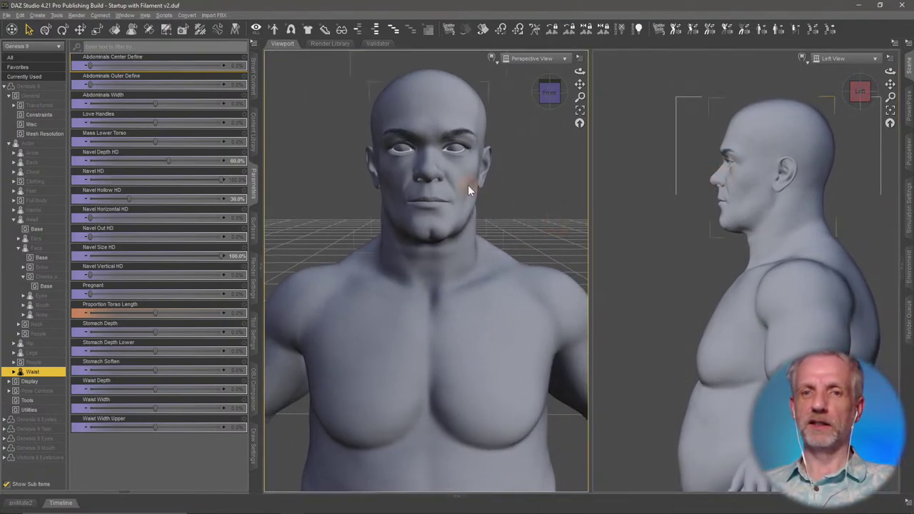
- Create a sub-folder named "Hank" inside the Custom Characters directory of the Content Library
click(253, 135)
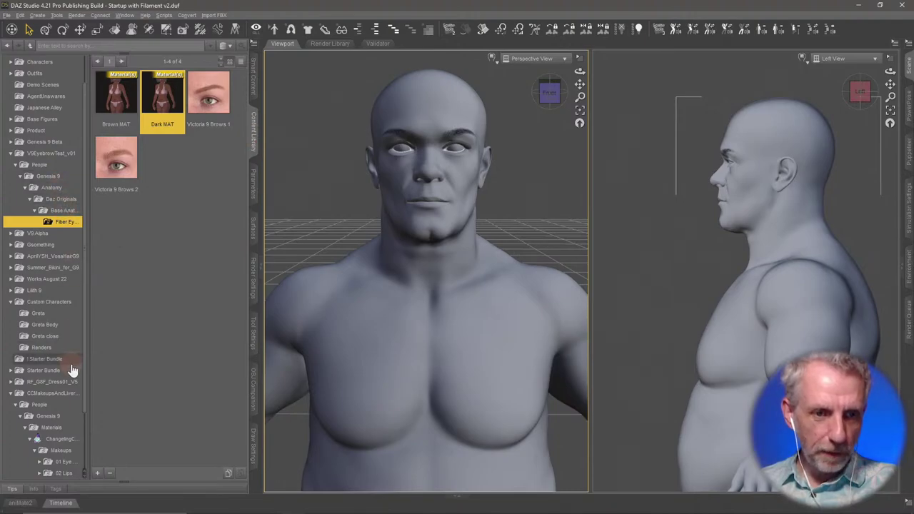
scroll(71, 367, down, 2)
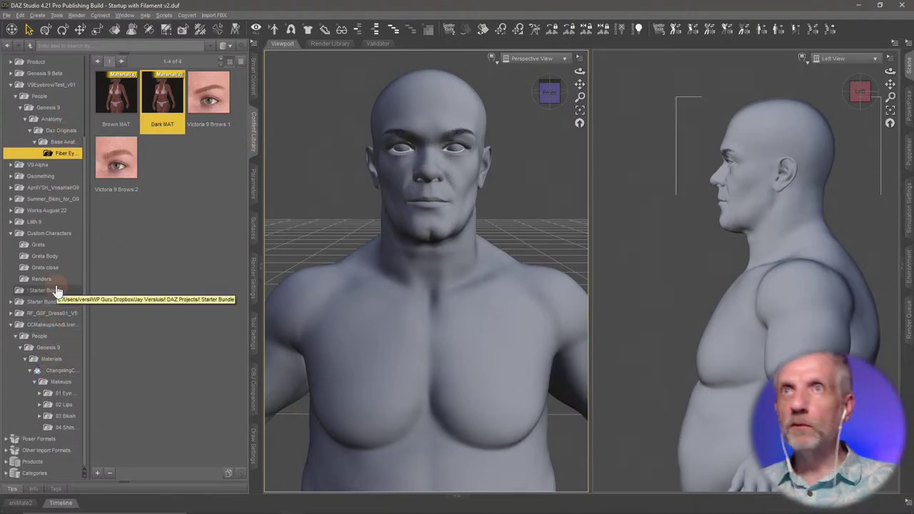
click(62, 236)
right_click(63, 240)
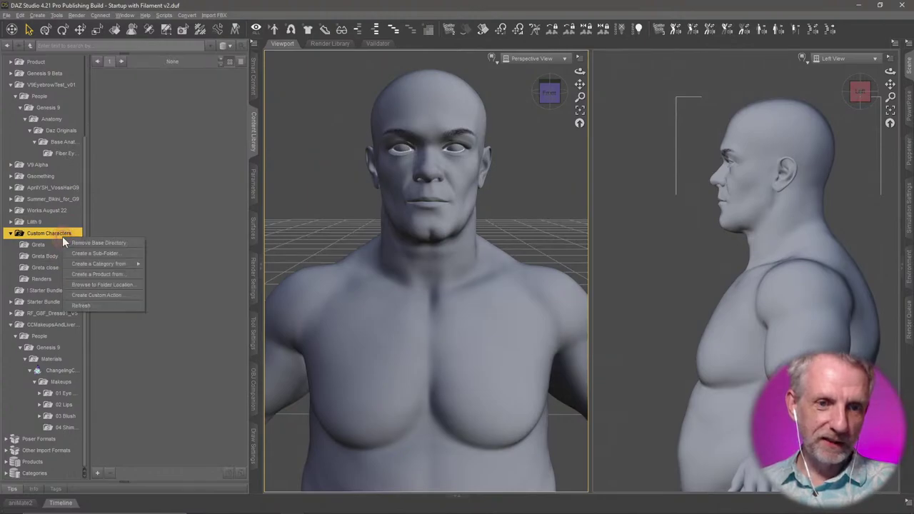
click(110, 253)
text(Hank)
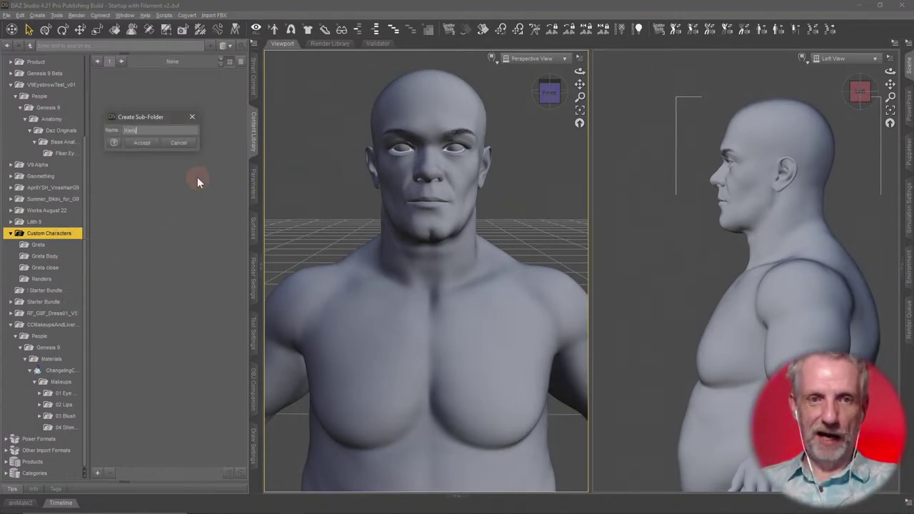
key(Return)
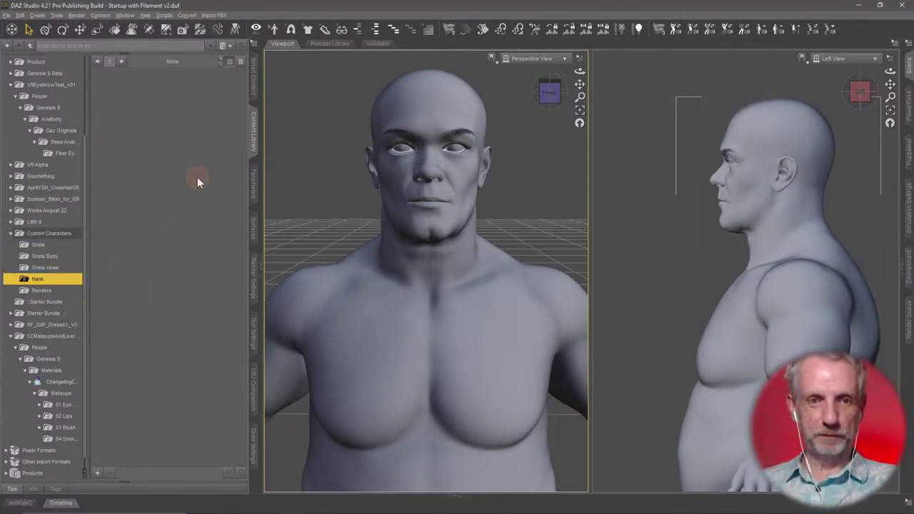
- Save the scene as "Hank 9" in the Hank folder, keeping backdrop, render settings and file compression included
click(99, 471)
click(147, 268)
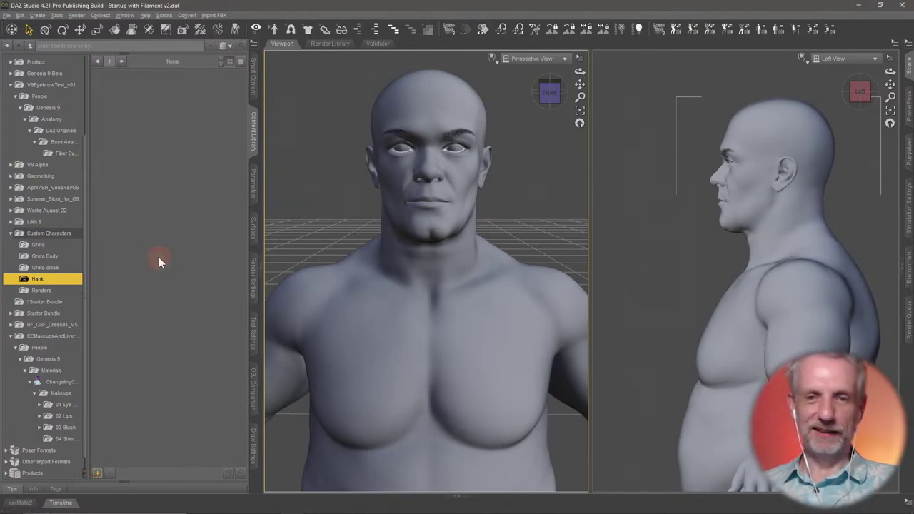
text(Hank 9)
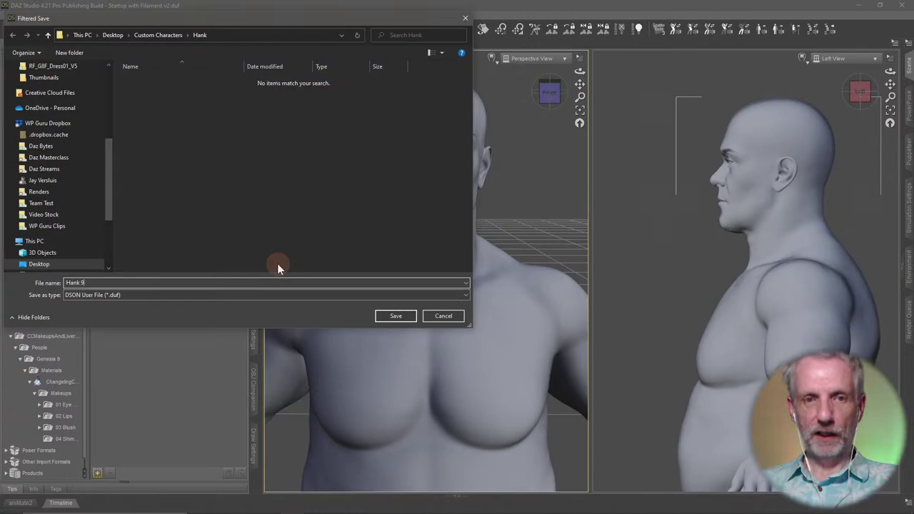
key(Return)
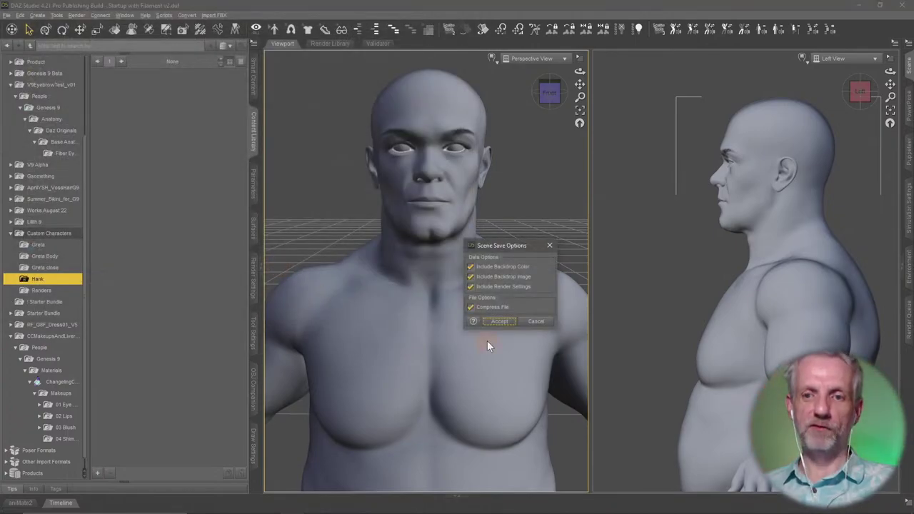
click(510, 321)
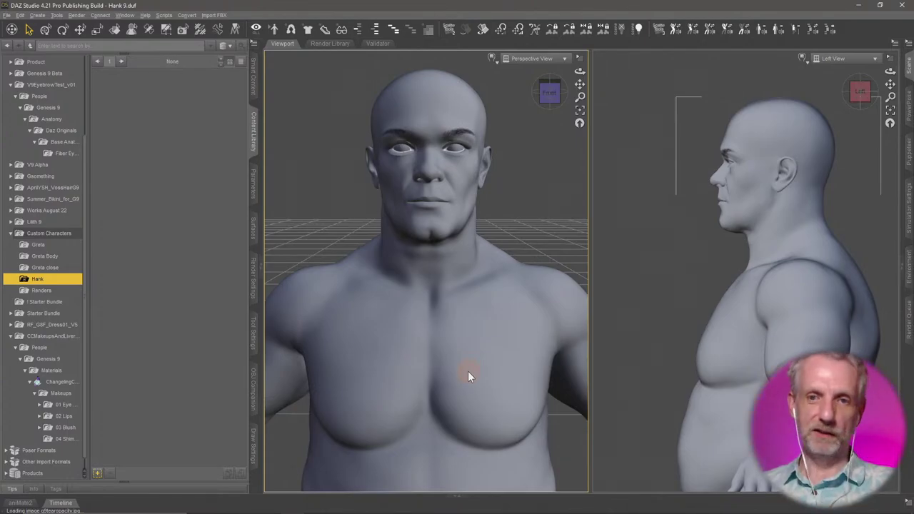
- Filter the Waist morphs by "nav" again and set Navel Horizontal HD to 100%
middle_drag(468, 371, 488, 335)
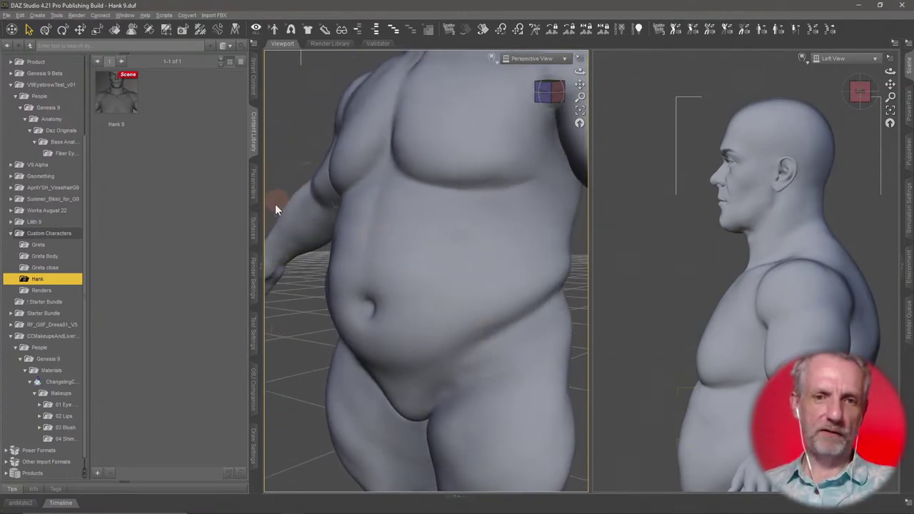
click(253, 192)
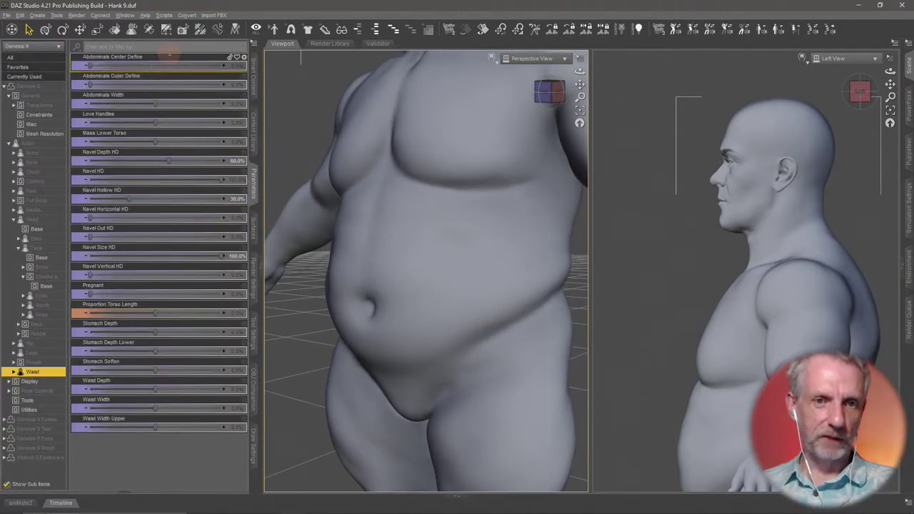
click(178, 45)
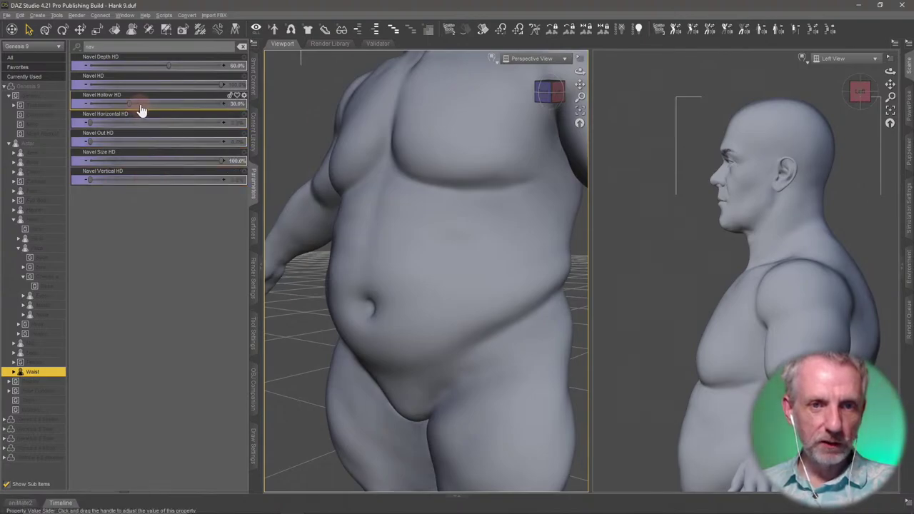
drag(89, 122, 341, 209)
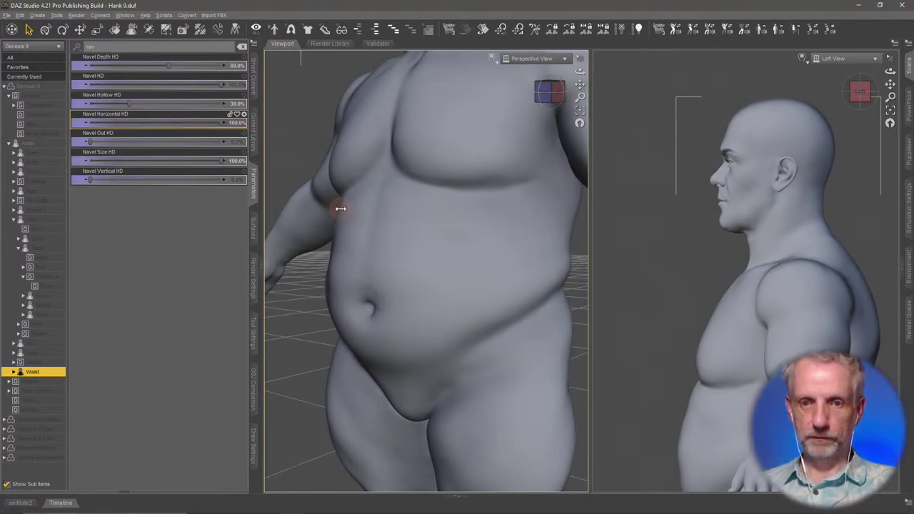
- Examine the reshaped navel from several angles, and compare the head and chest from the front and left
middle_drag(427, 281, 443, 284)
alt+drag(442, 284, 437, 312)
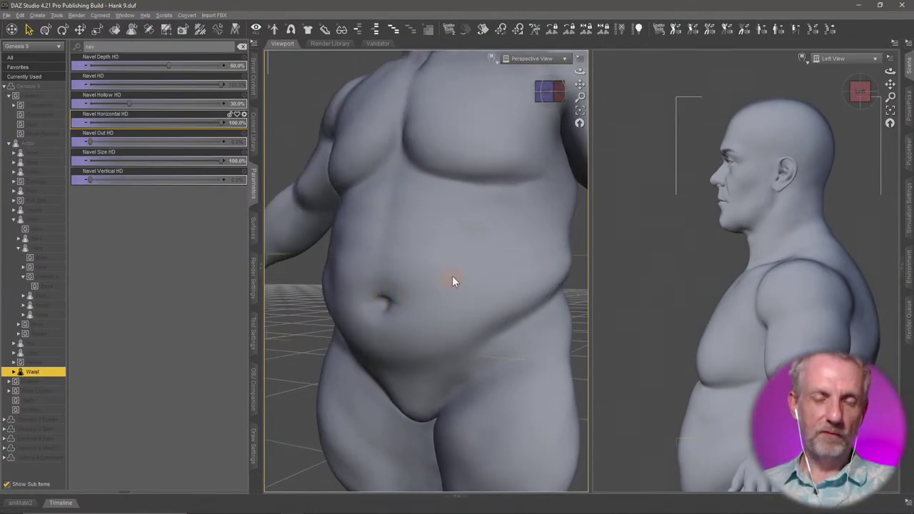
middle_drag(453, 276, 463, 274)
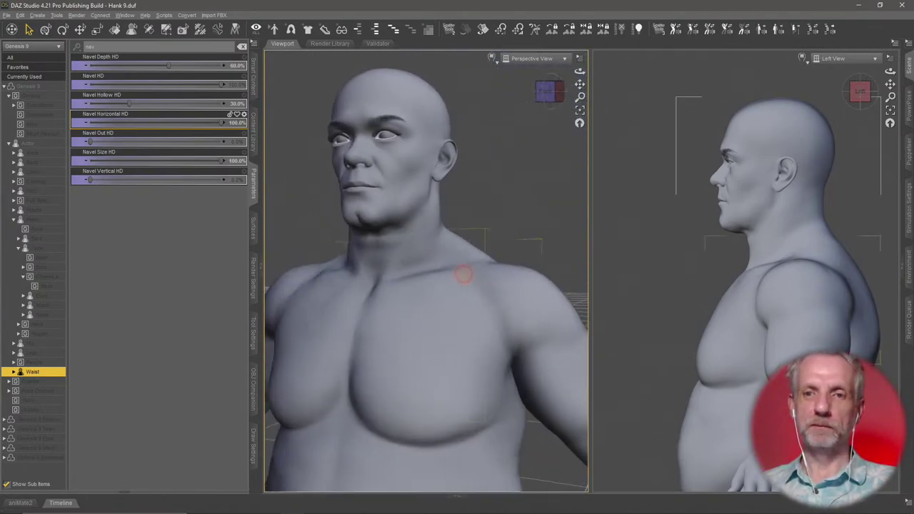
mouse_move(463, 274)
alt+mouse_down()
mouse_move(464, 259)
mouse_move(453, 264)
mouse_move(460, 269)
alt+mouse_up()
scroll(714, 230, down, 3)
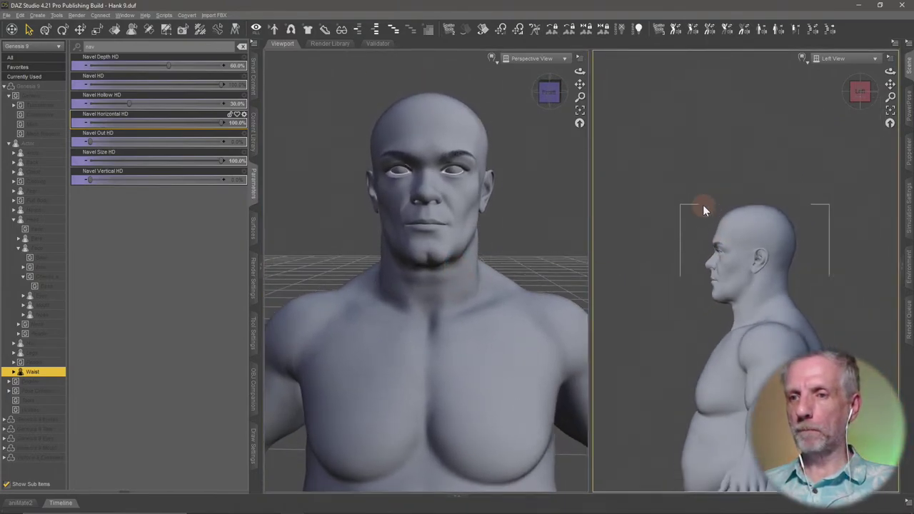
- Clear the navel filter and list the base Eyes morphs within the Face group of the head
scroll(702, 205, up, 5)
click(537, 220)
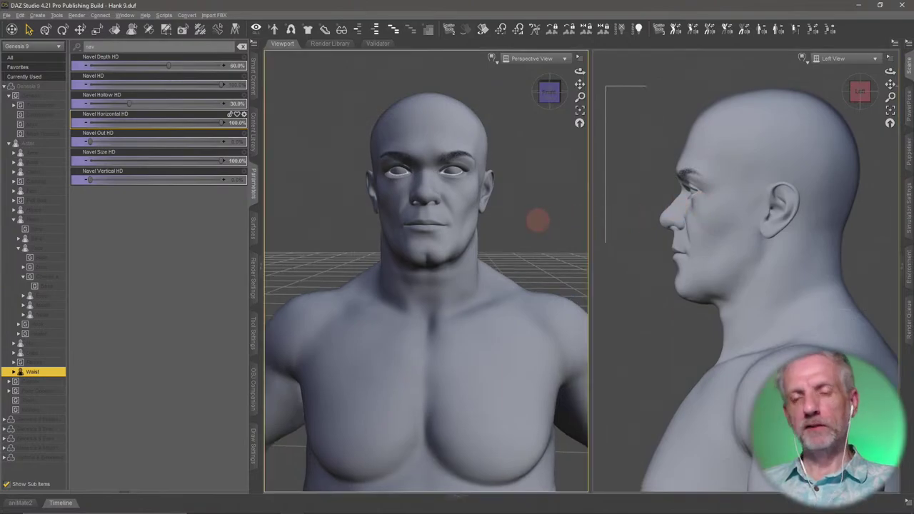
click(400, 203)
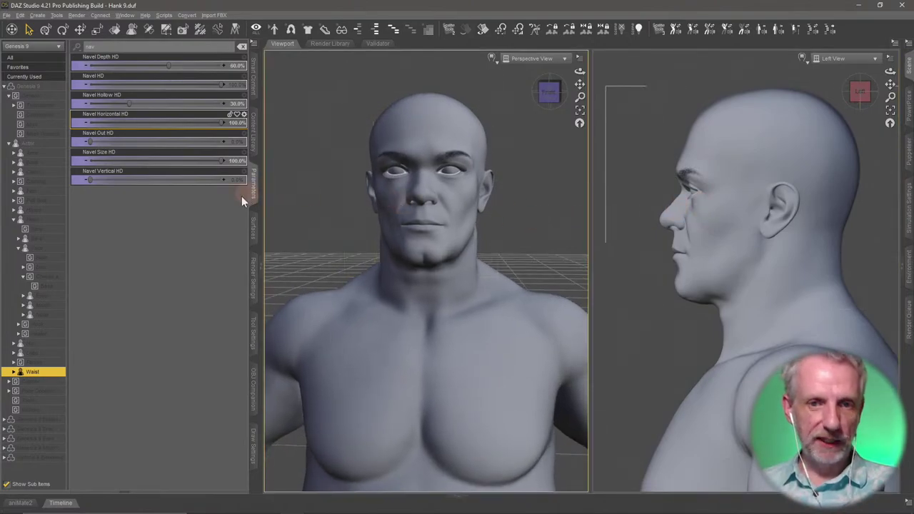
click(242, 46)
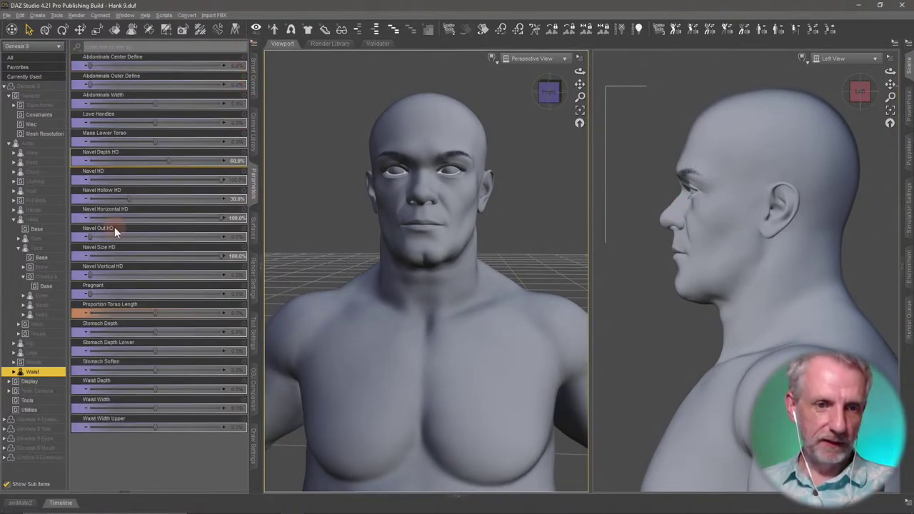
click(57, 297)
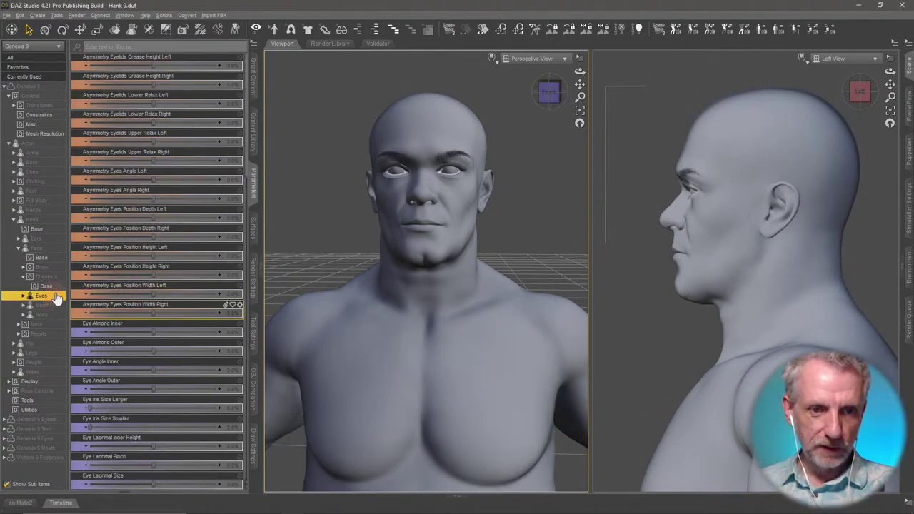
click(18, 248)
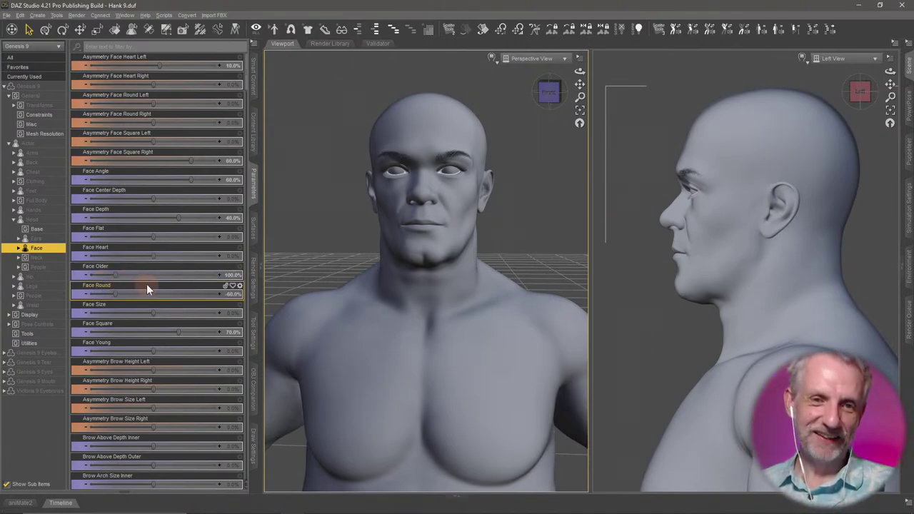
double_click(55, 250)
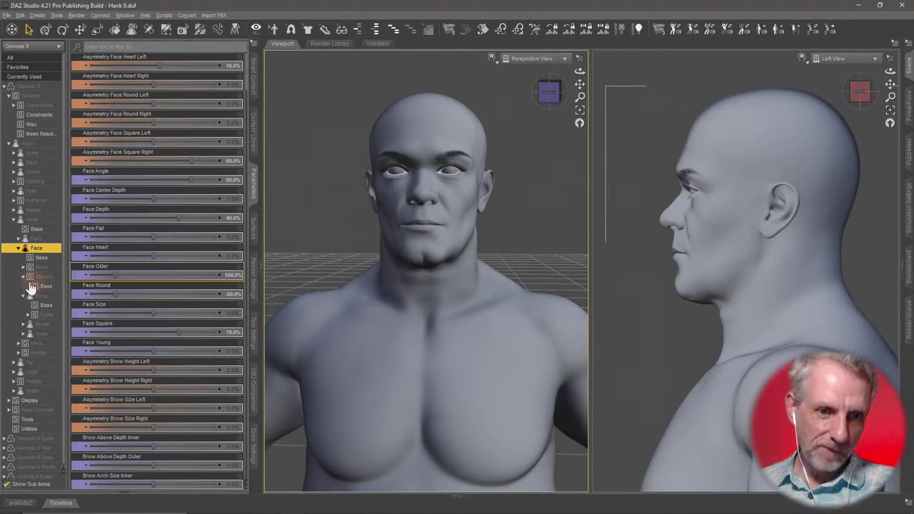
click(30, 277)
click(22, 277)
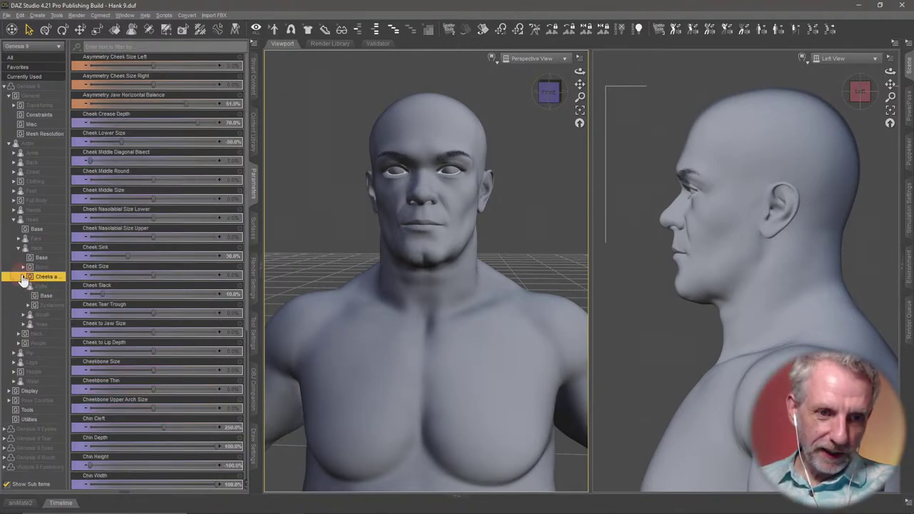
click(47, 295)
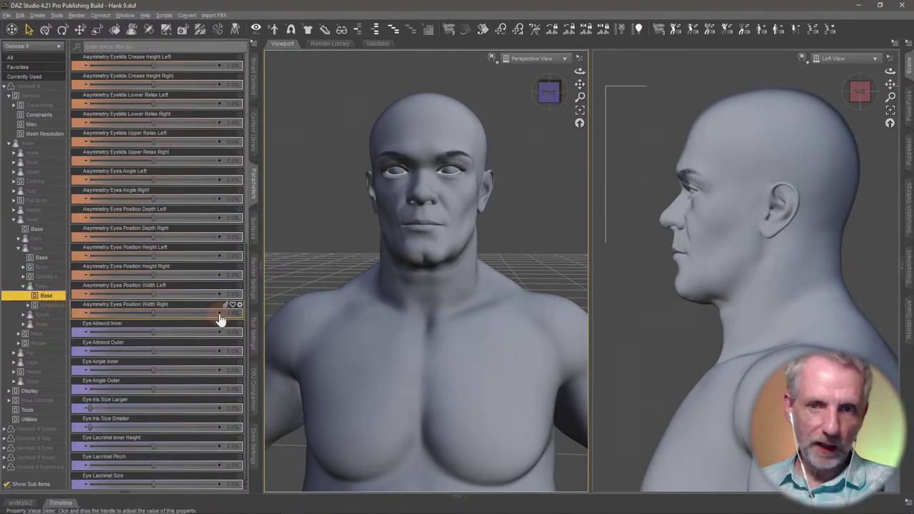
- Frame the face more closely and try Asymmetry Eyes Angle Left at 100%
scroll(382, 273, up, 2)
middle_drag(381, 272, 377, 271)
scroll(376, 270, up, 3)
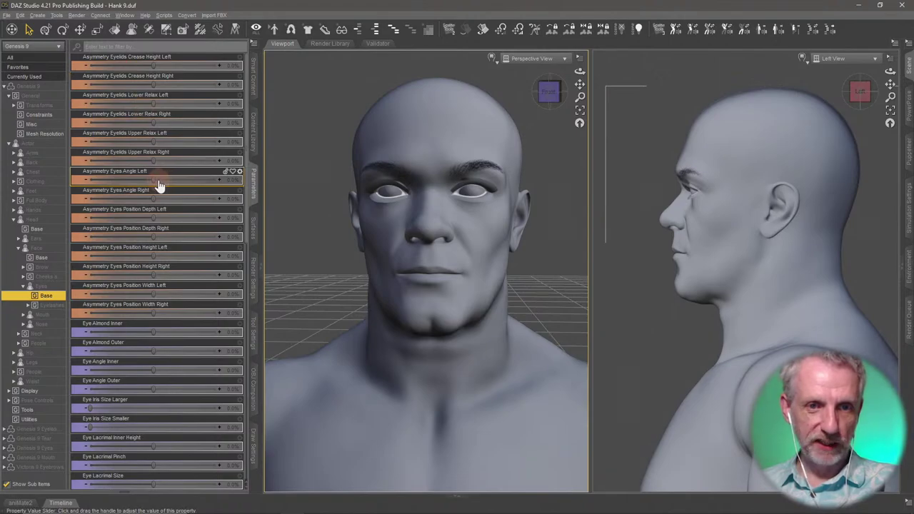
drag(154, 181, 229, 182)
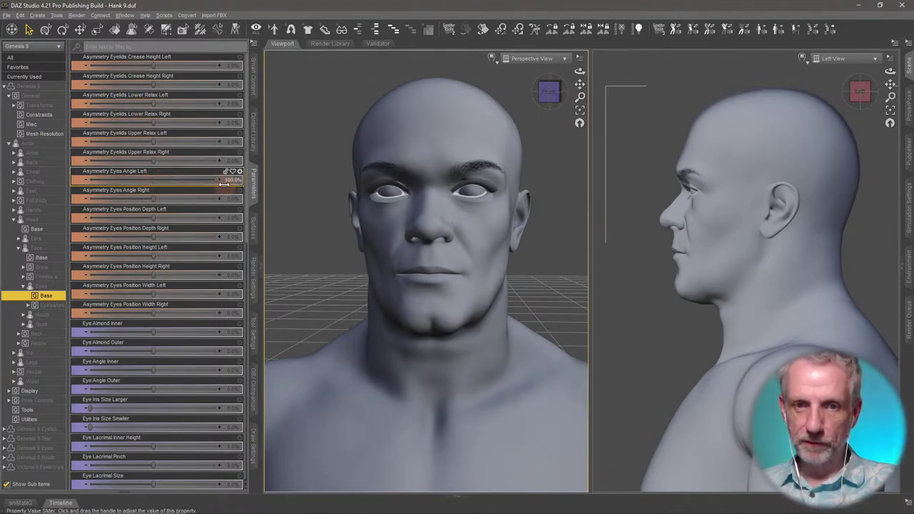
- Lower the View SubD Level in the figure's mesh resolution settings
click(53, 137)
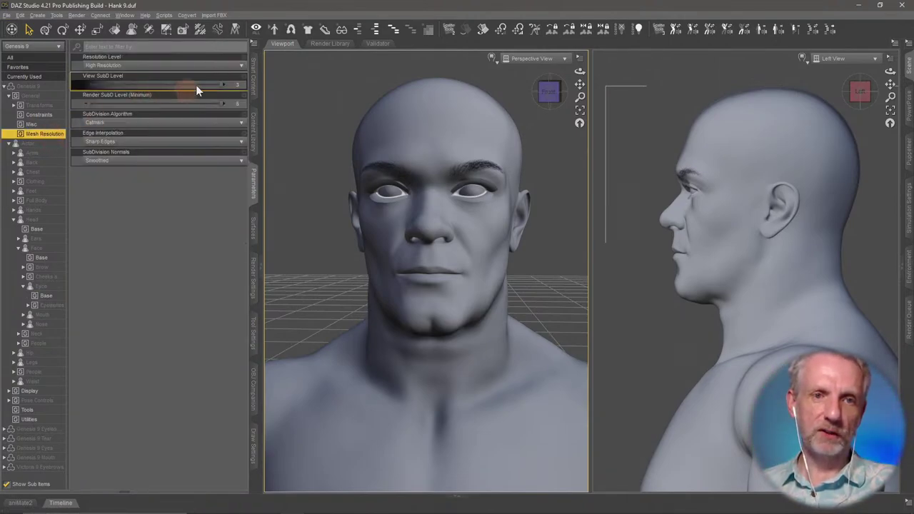
click(234, 86)
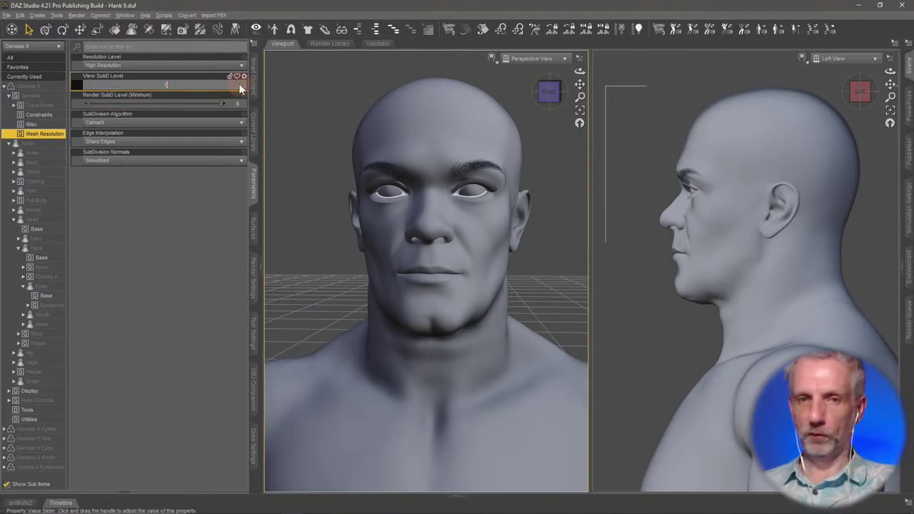
key(Return)
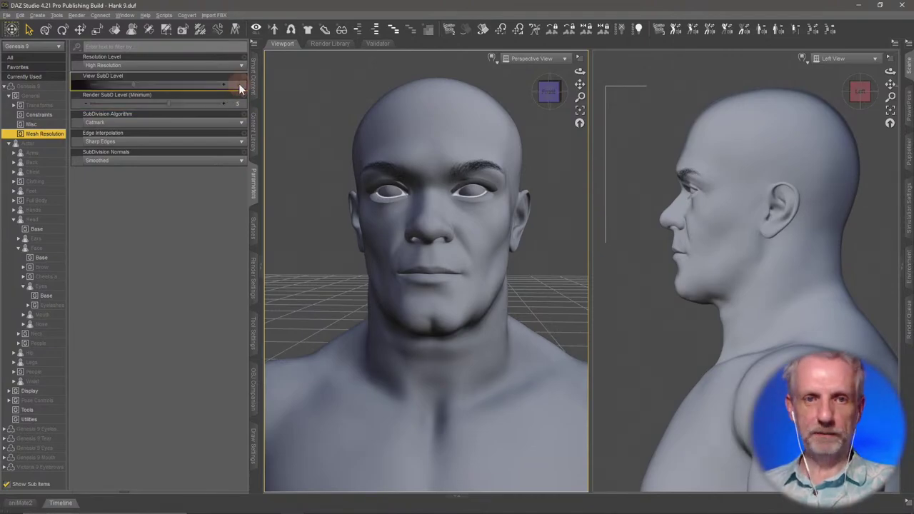
- Return to the base Eyes morphs and set Asymmetry Eyes Angle Left to -60%
click(47, 297)
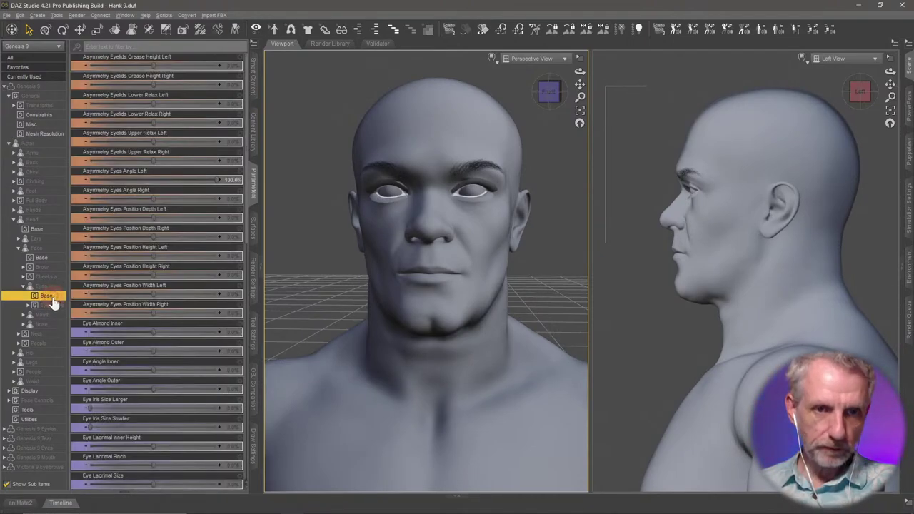
drag(217, 179, 102, 197)
click(235, 179)
text(-60)
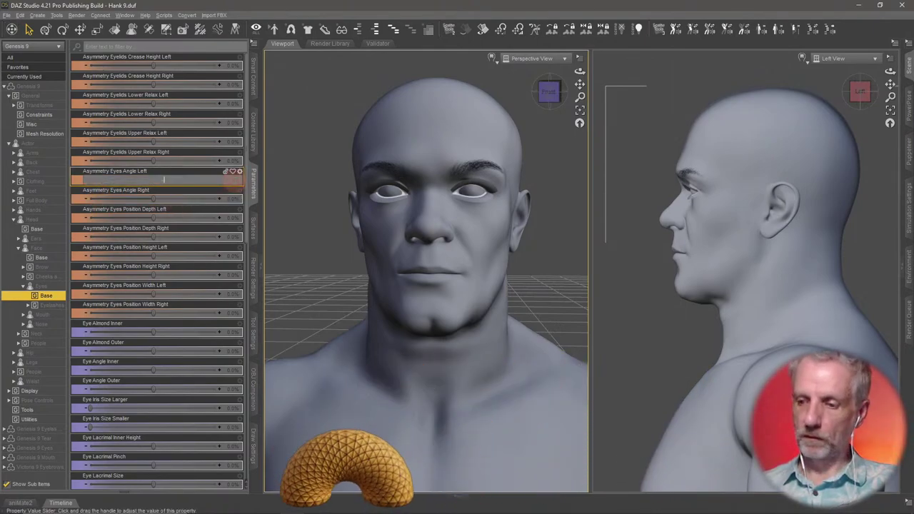
key(Return)
text(-60)
key(Return)
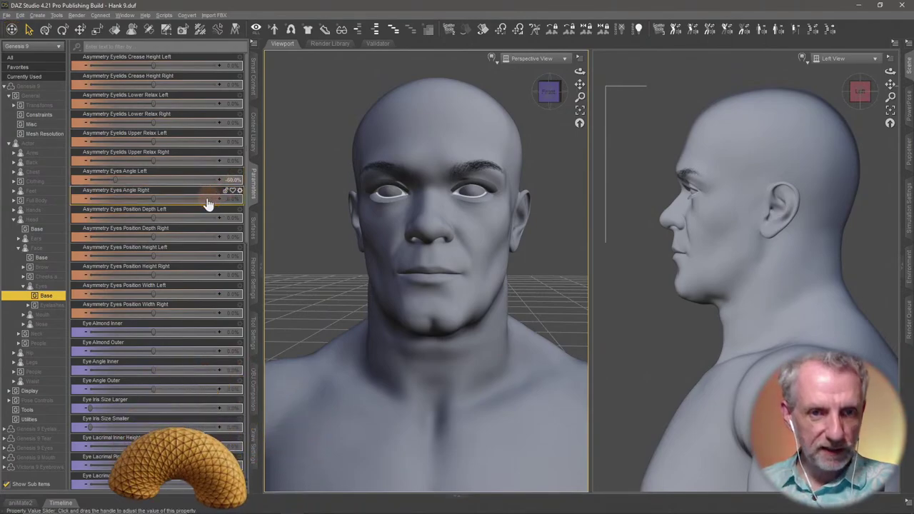
- Try out the Asymmetry Eyes Angle Right morph, reset it, and set it to -30%
drag(197, 206, 135, 205)
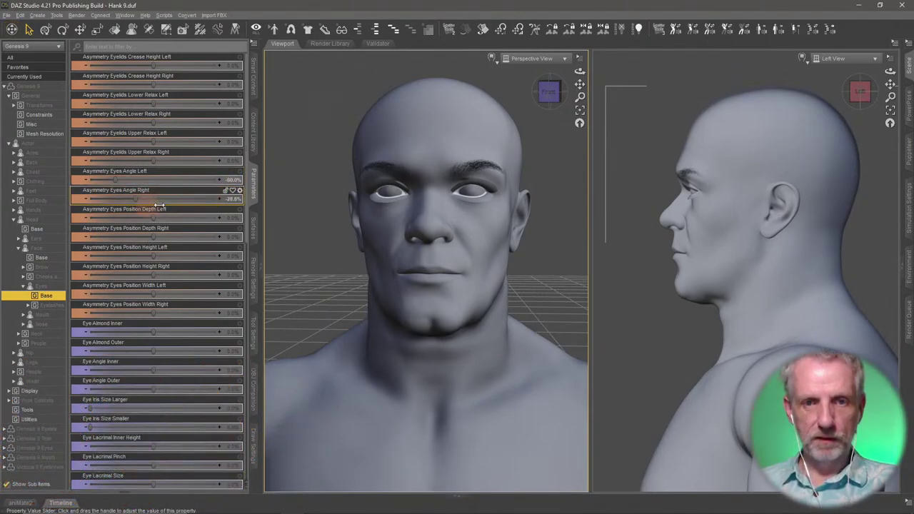
click(232, 200)
text(0)
key(Return)
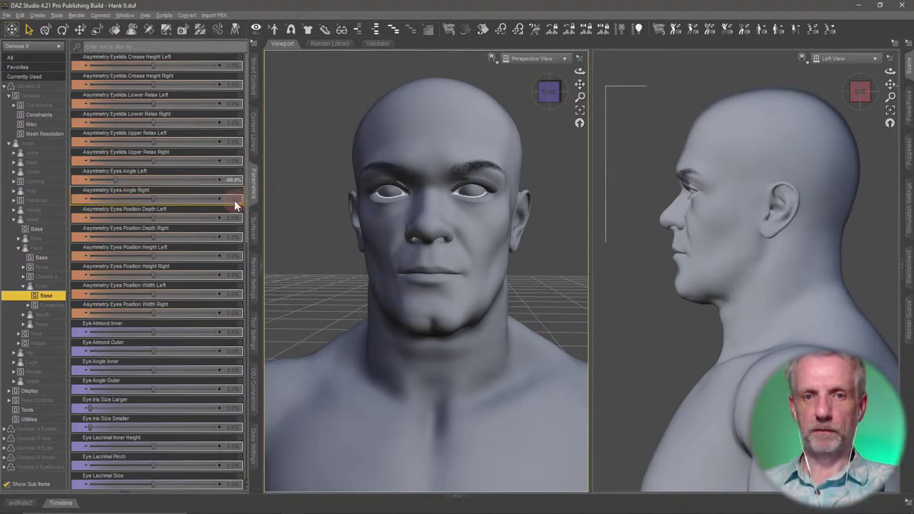
click(234, 200)
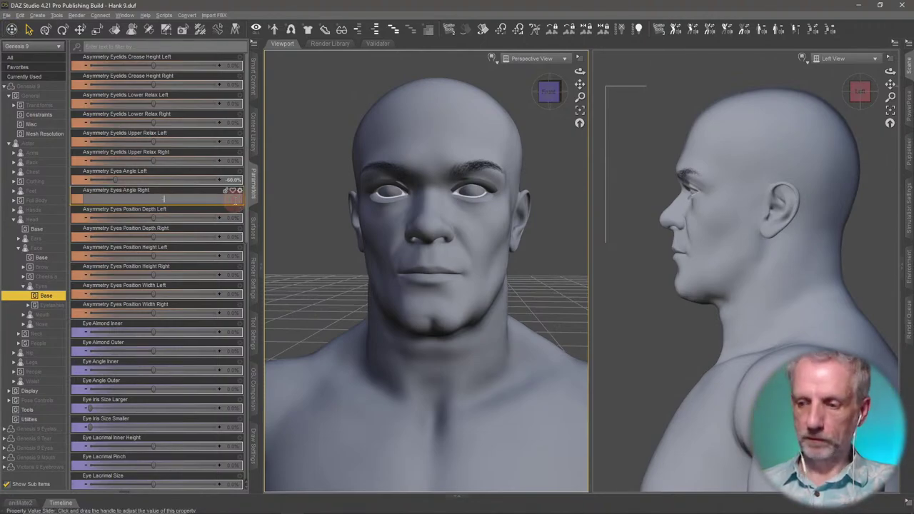
text(-30)
key(Return)
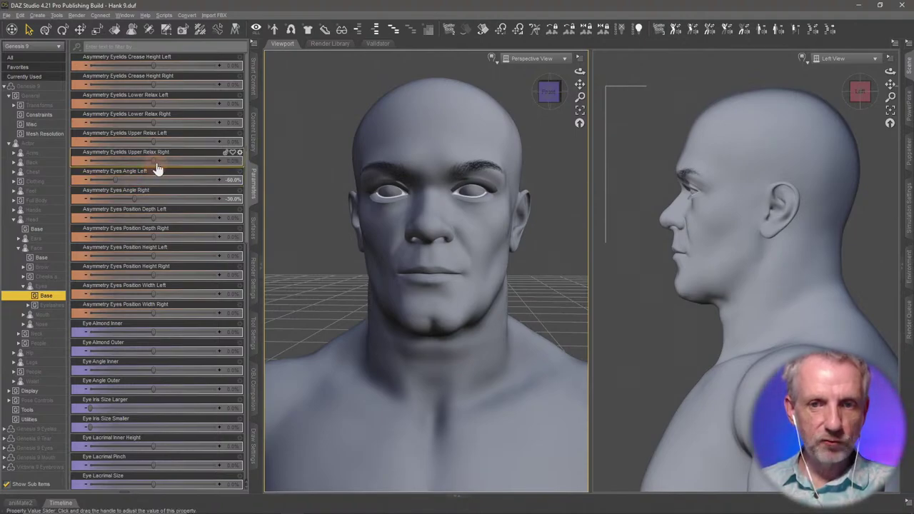
- Set Asymmetry Eyelids Upper Relax Right to 60% for a heavier upper lid on that eye
drag(152, 164, 208, 165)
click(230, 161)
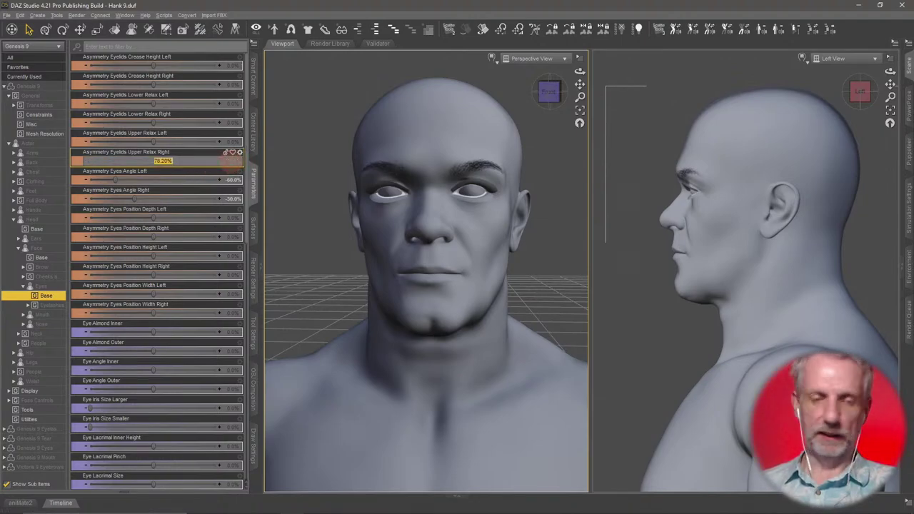
text(60)
key(Return)
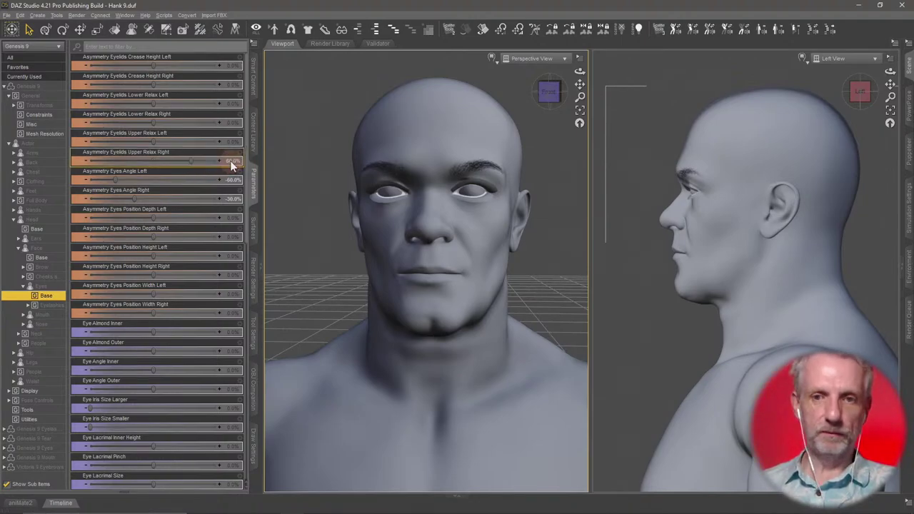
click(199, 210)
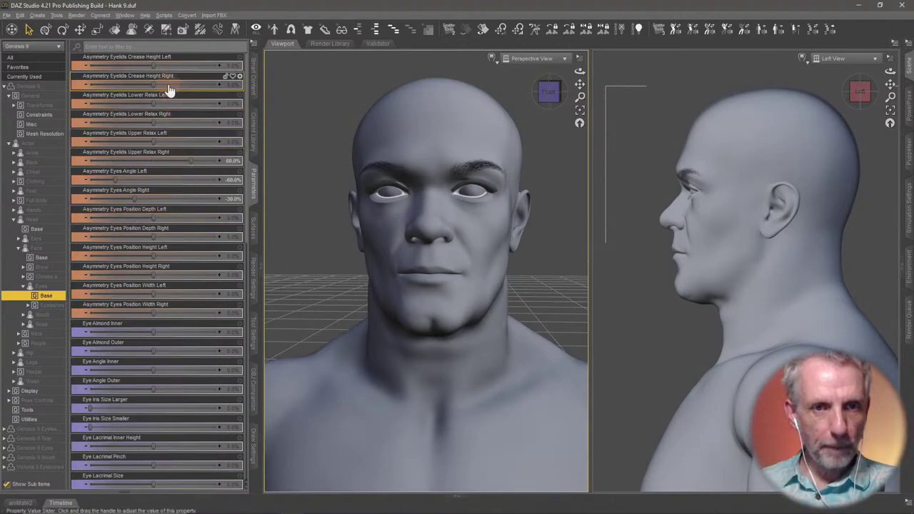
- Try out Asymmetry Eyelids Crease Height Left, and set Asymmetry Eyes Position Depth Right to 30%
drag(153, 66, 198, 67)
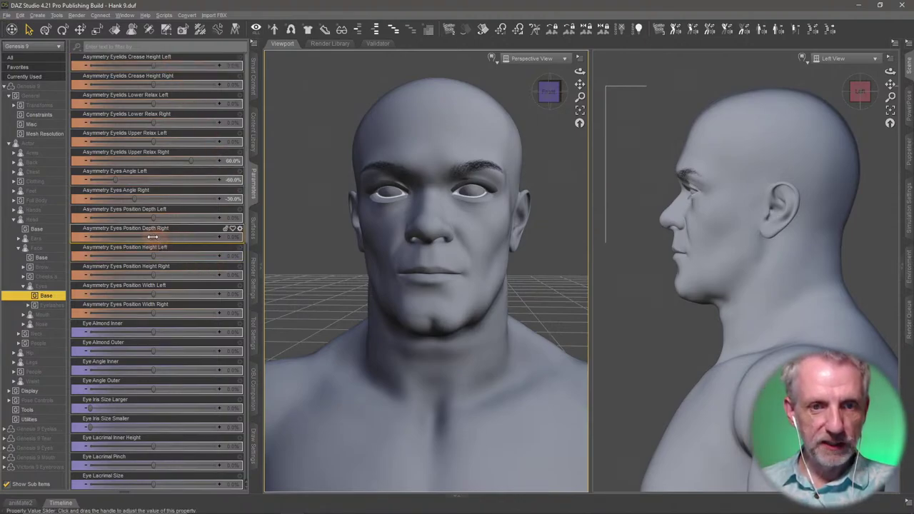
drag(153, 237, 171, 247)
click(228, 238)
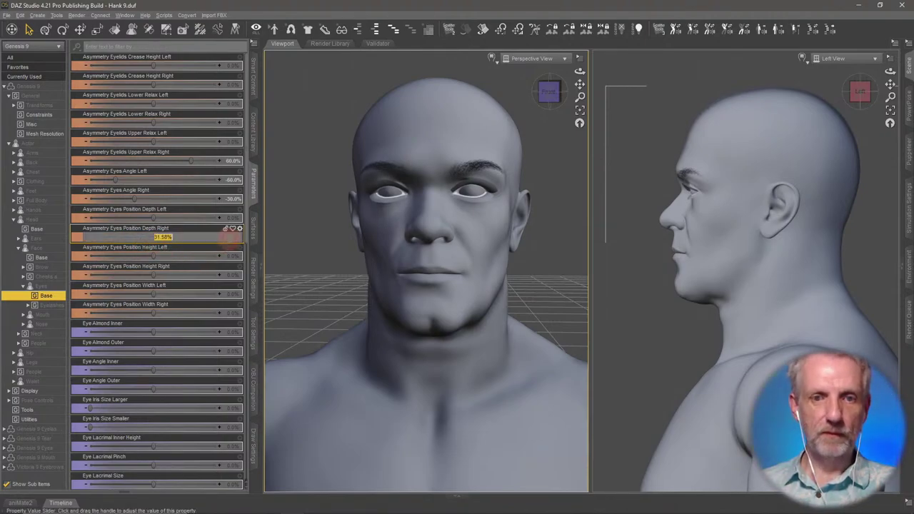
text(30)
key(Return)
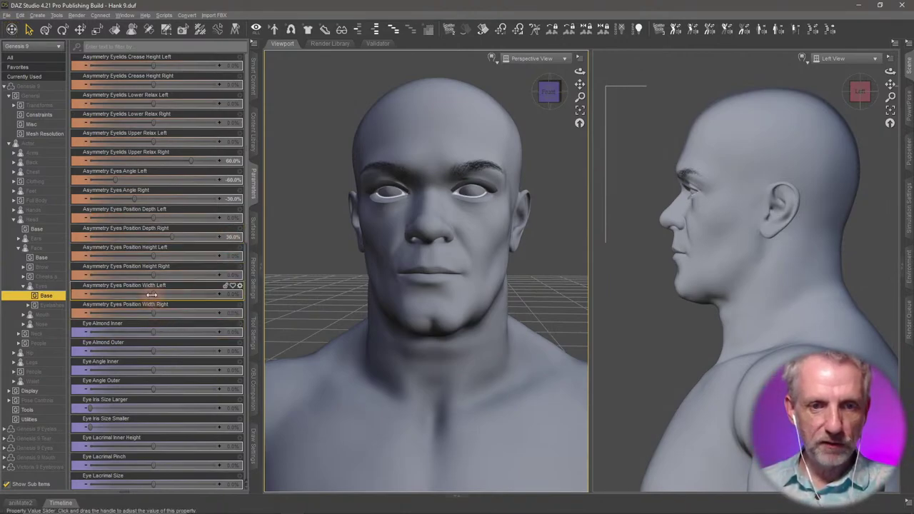
- Set Asymmetry Eyes Position Width Left to -60%
drag(149, 293, 126, 305)
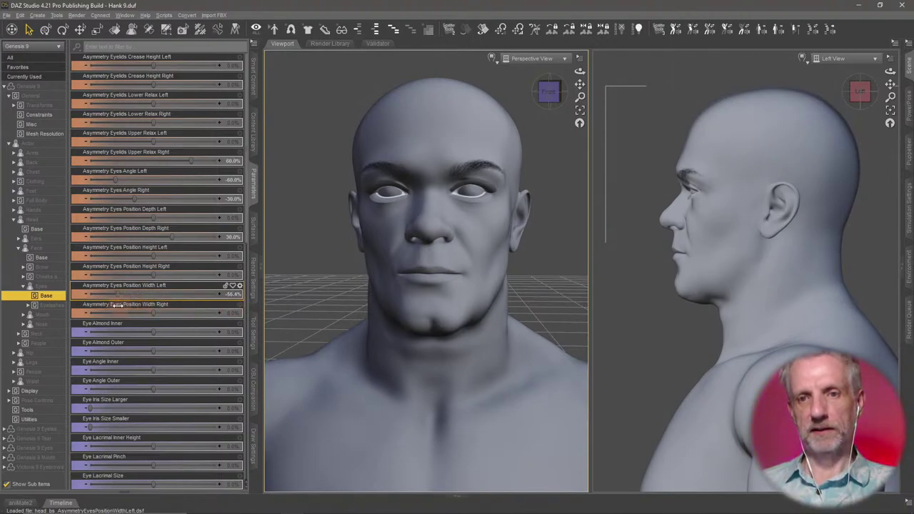
click(227, 293)
text(-60)
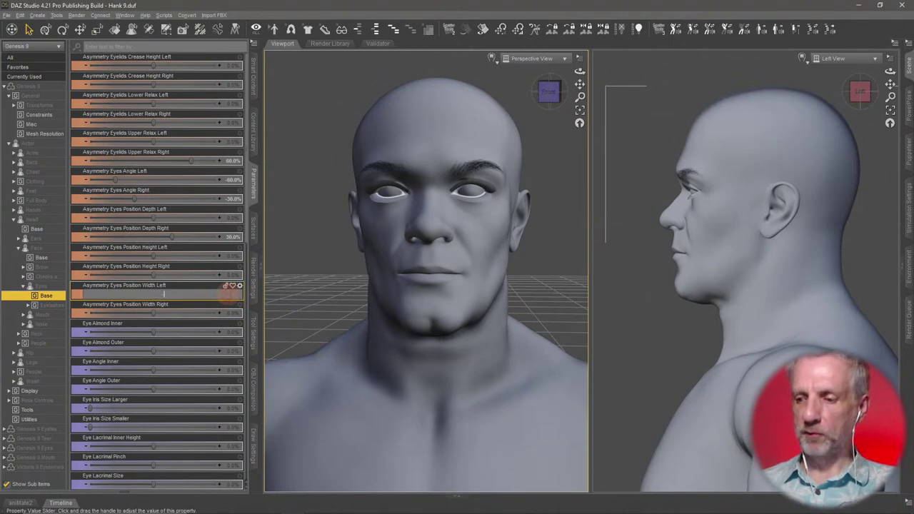
key(Return)
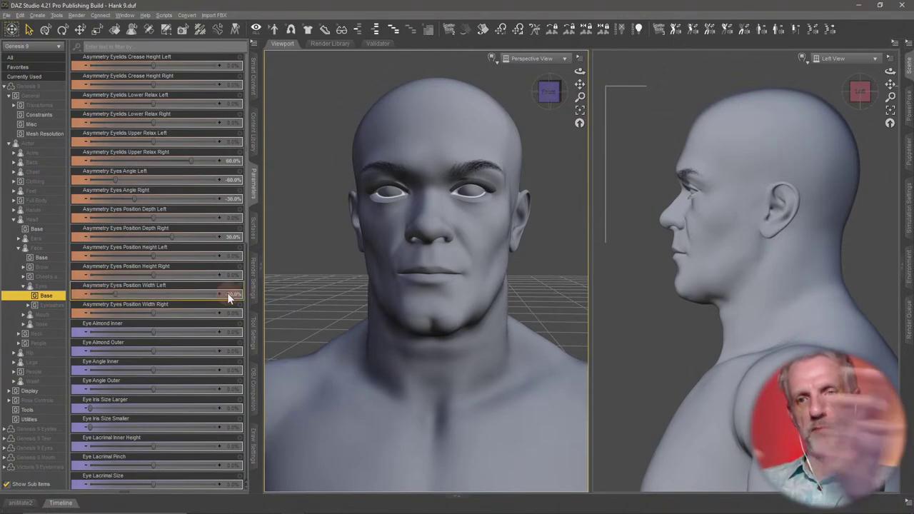
- Try out the Eye Whole Angle morph and look through the remaining eyeball and eyelid morphs
scroll(202, 309, down, 3)
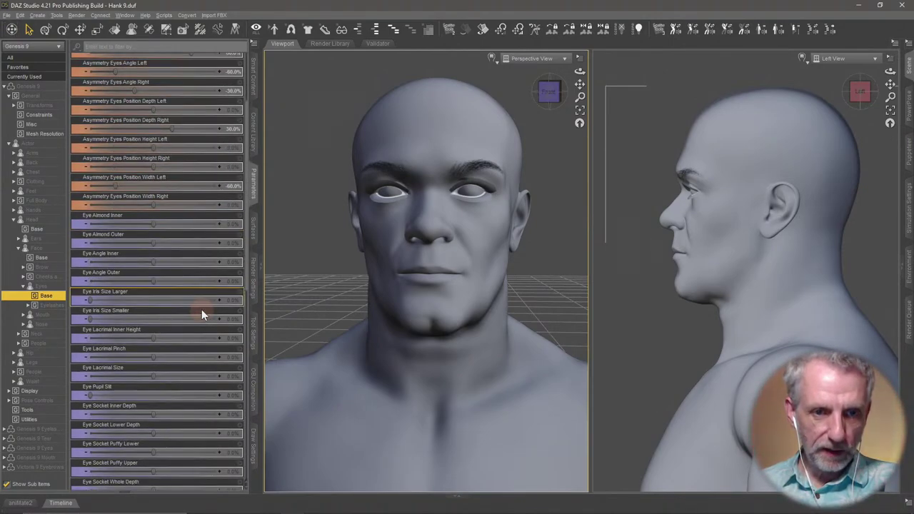
scroll(181, 229, down, 3)
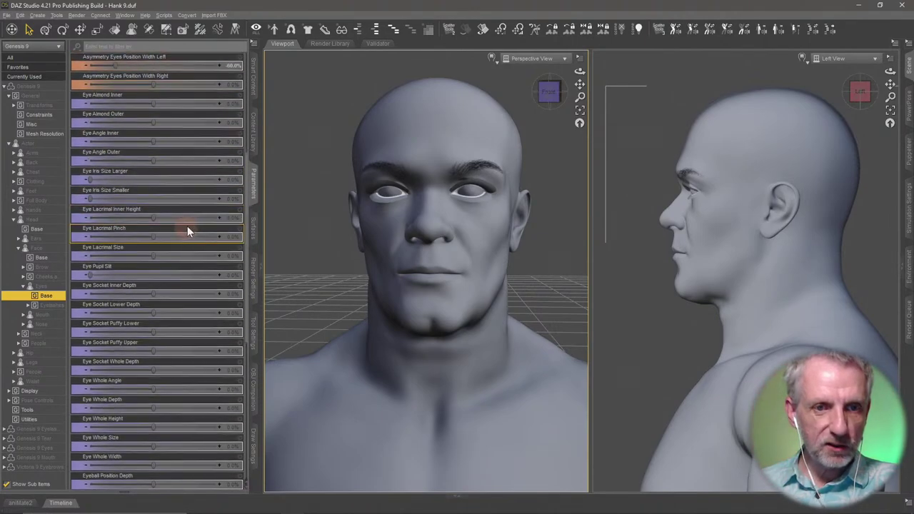
scroll(195, 269, down, 1)
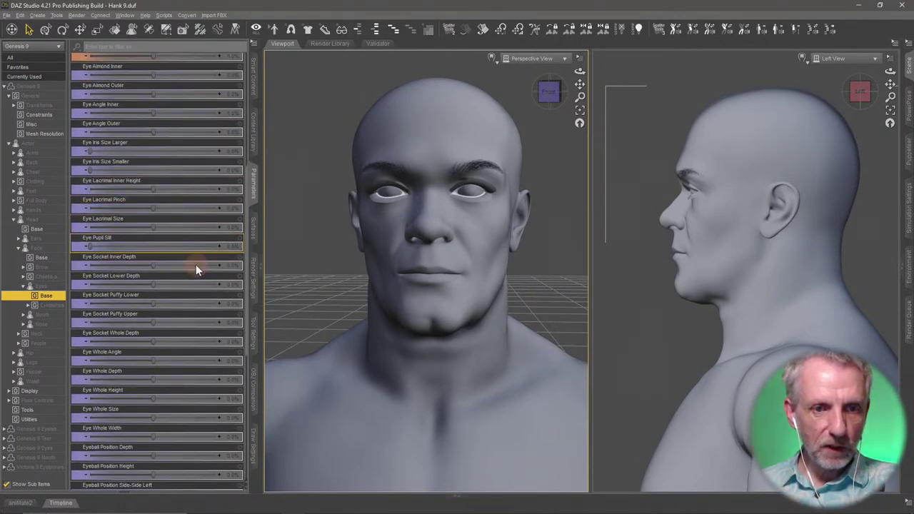
scroll(197, 269, down, 2)
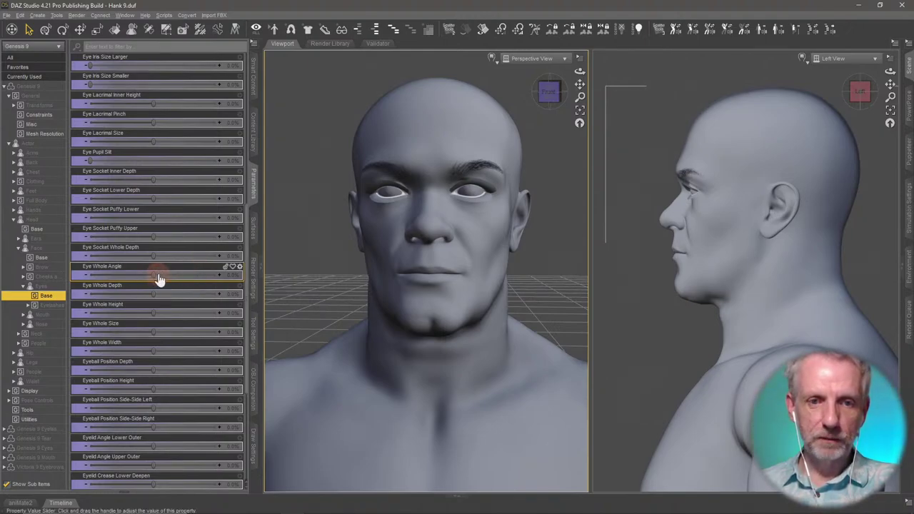
drag(152, 273, 193, 318)
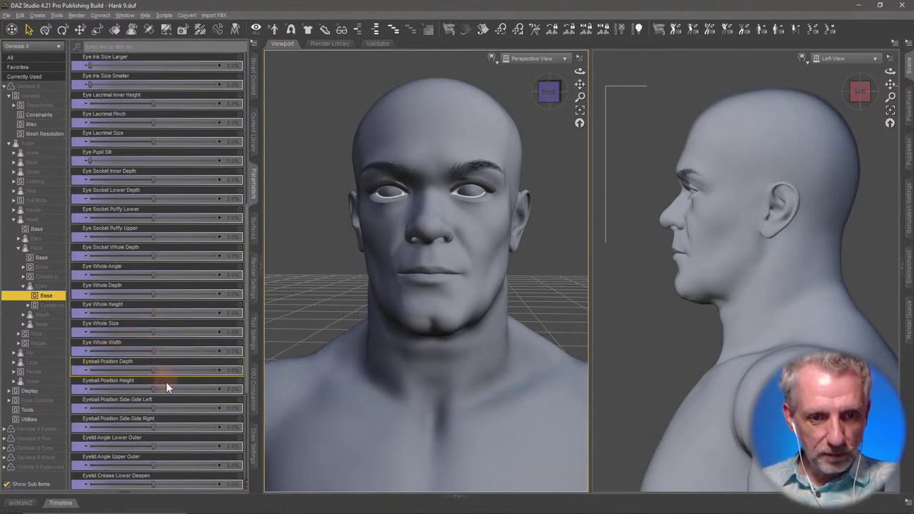
scroll(190, 428, down, 3)
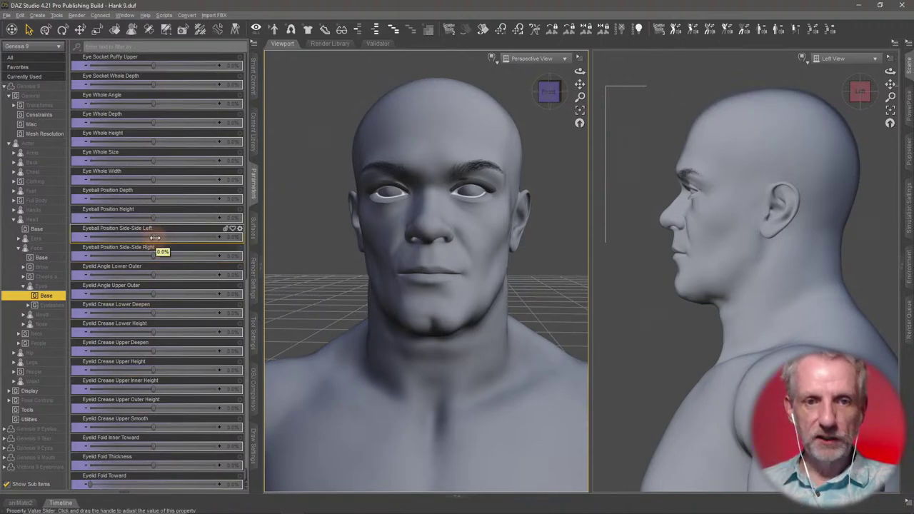
- Try out the Eyeball Position Side-Side Left and Eye Whole Size morphs, and reset both
drag(154, 237, 268, 244)
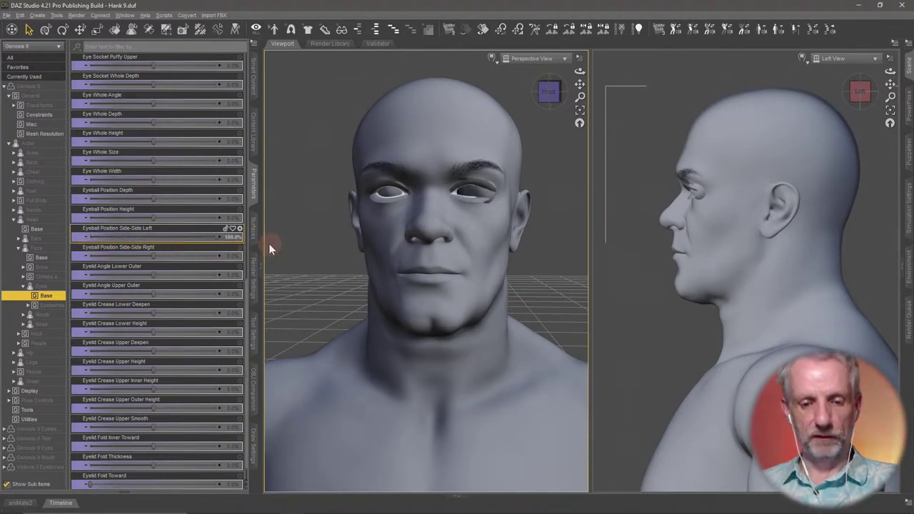
key(ctrl+z)
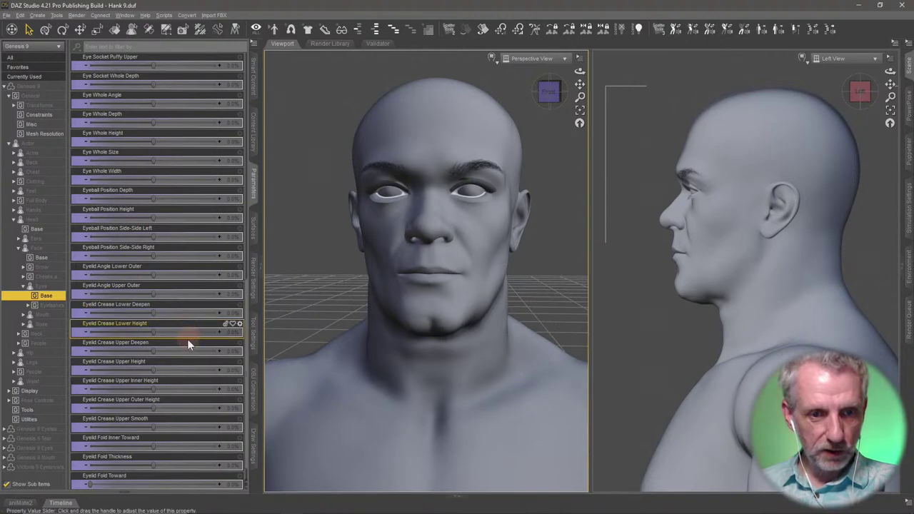
scroll(187, 353, down, 1)
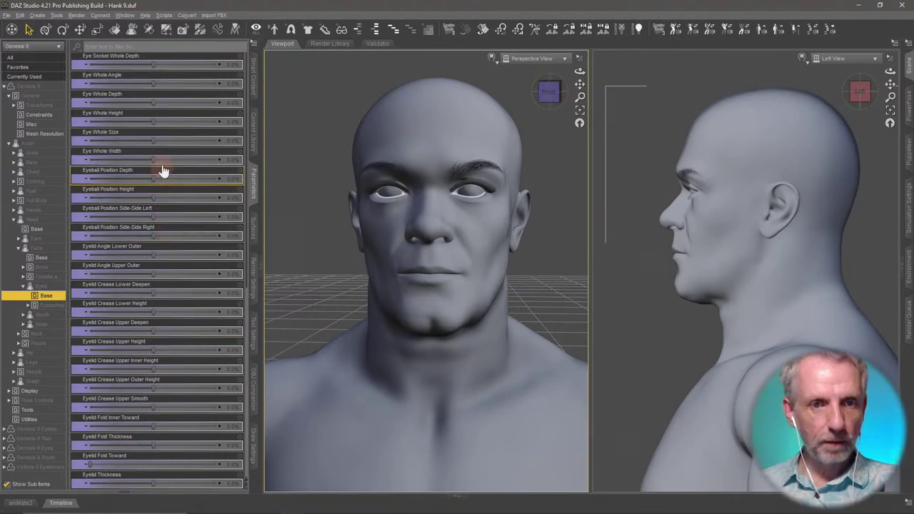
drag(154, 142, 240, 142)
mouse_move(139, 132)
mouse_down()
mouse_move(62, 134)
mouse_move(199, 137)
mouse_move(114, 141)
mouse_move(136, 142)
mouse_up()
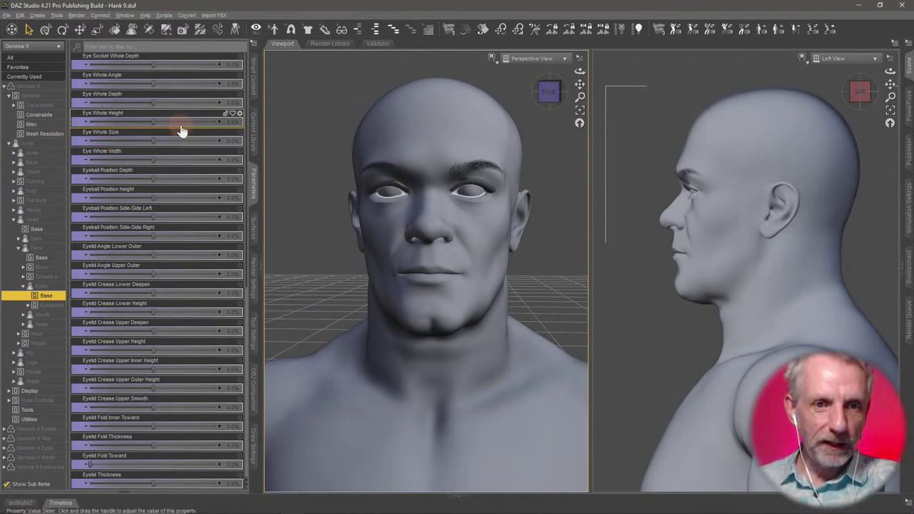
- Narrow the eyes by setting Eye Whole Width to -70%
drag(153, 161, 109, 165)
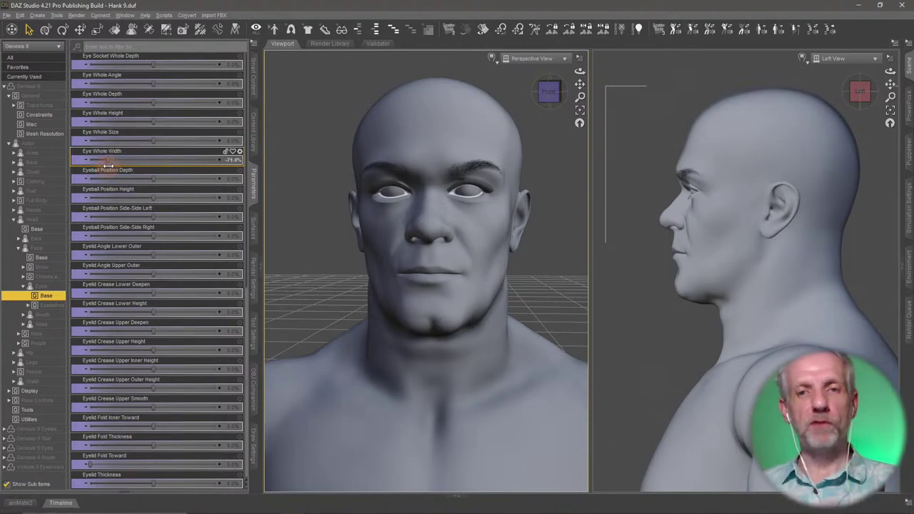
click(237, 158)
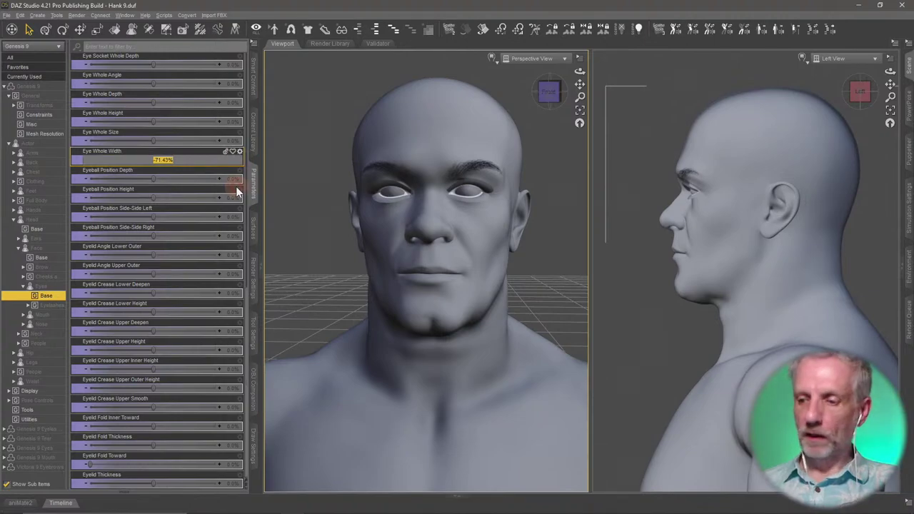
text(-70)
key(Return)
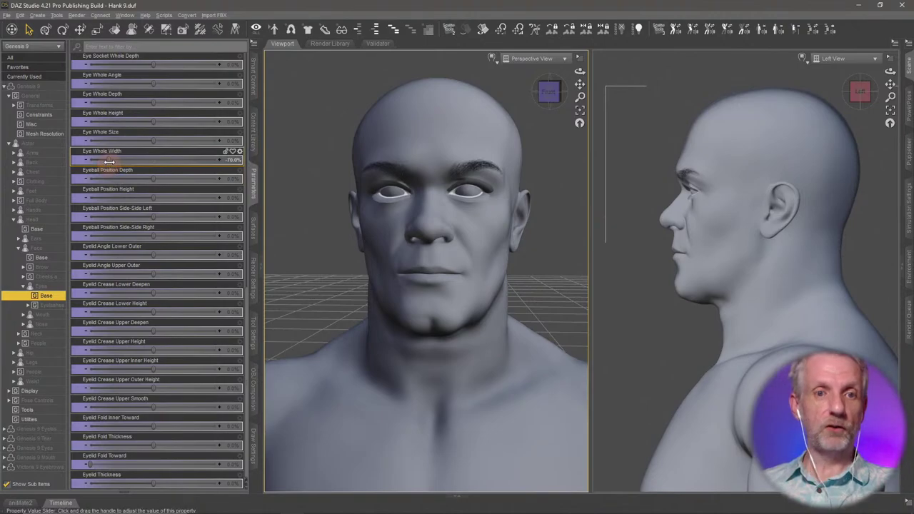
- Set Eye Whole Width to -60%
mouse_move(116, 160)
mouse_down()
mouse_move(141, 161)
mouse_move(72, 161)
mouse_move(116, 162)
mouse_up()
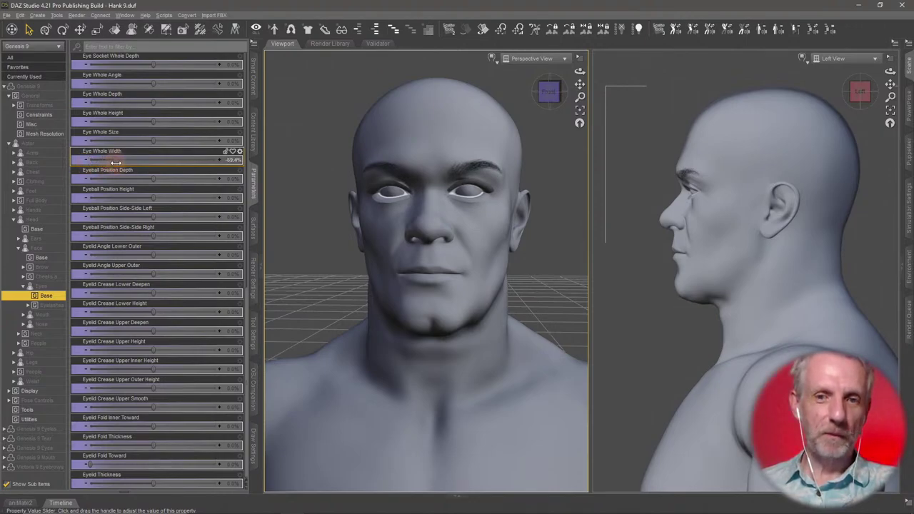
click(236, 159)
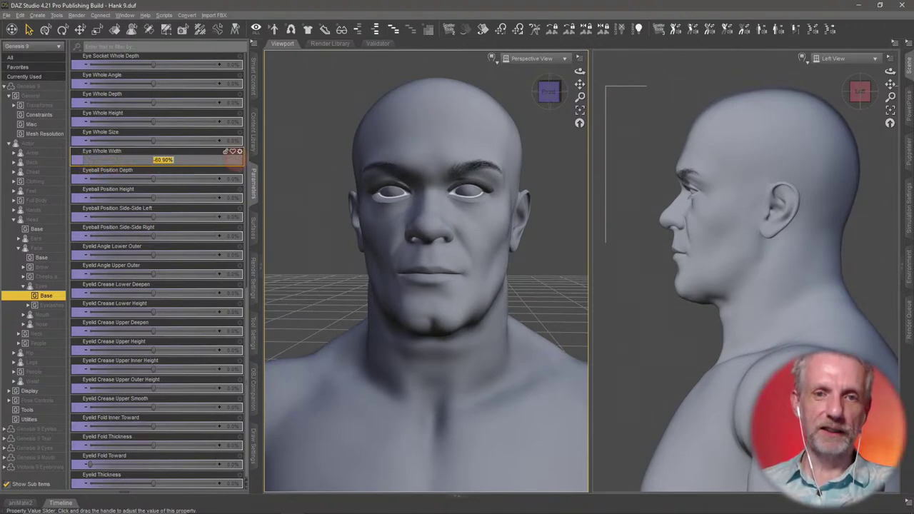
key(BackSpace)
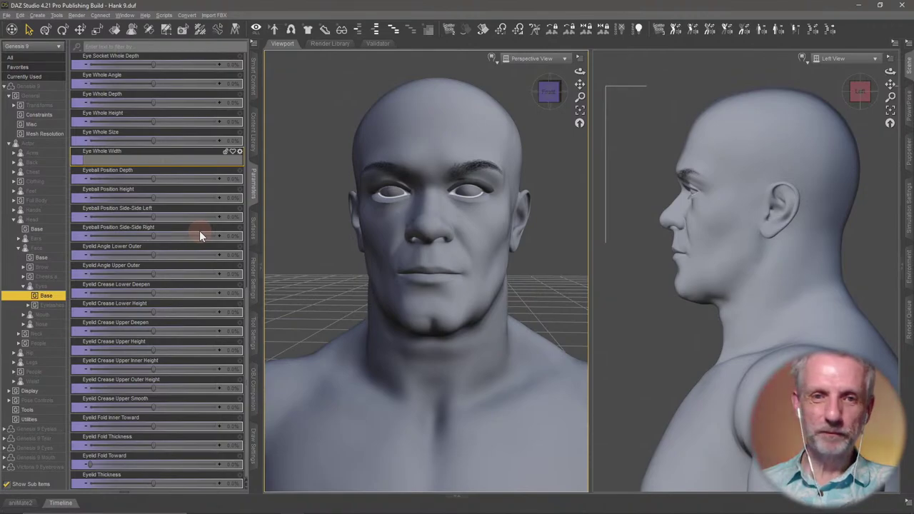
text(0)
key(Return)
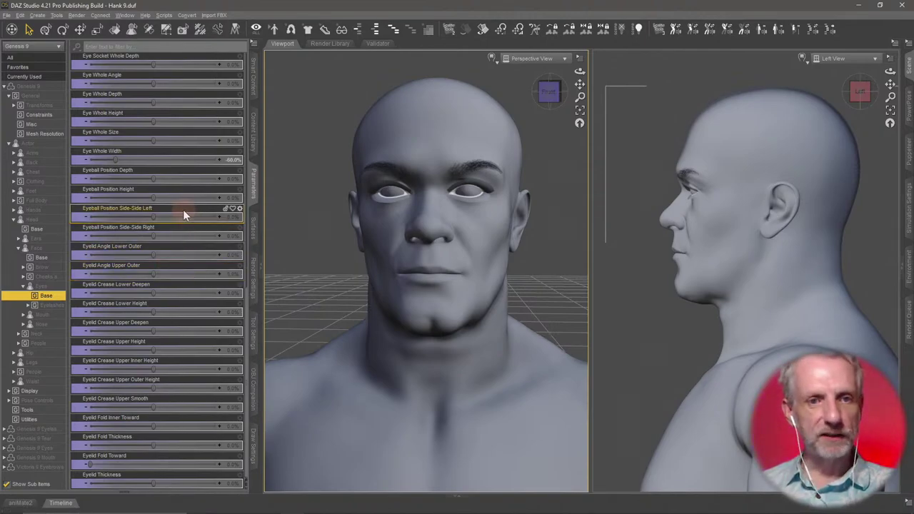
- Try out Eyeball Position Height, and set Eye Whole Height to -70%
drag(159, 197, 194, 204)
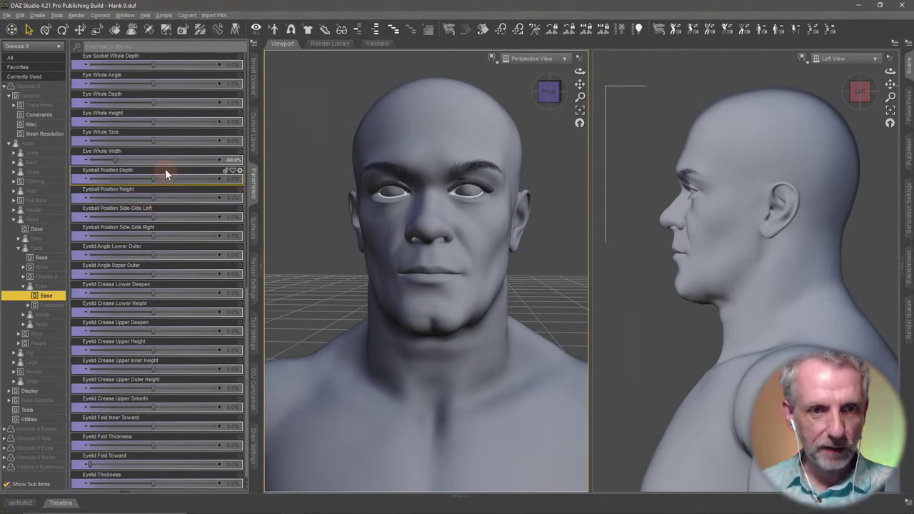
drag(154, 122, 109, 127)
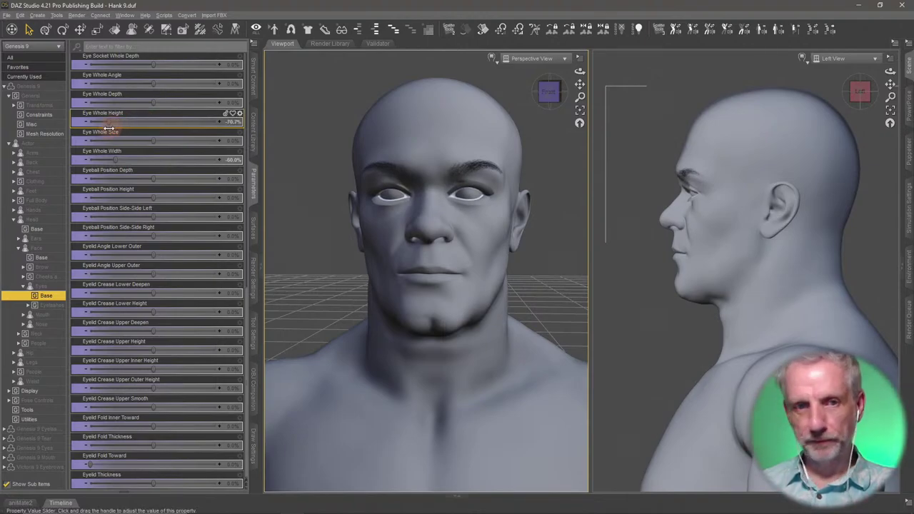
click(224, 122)
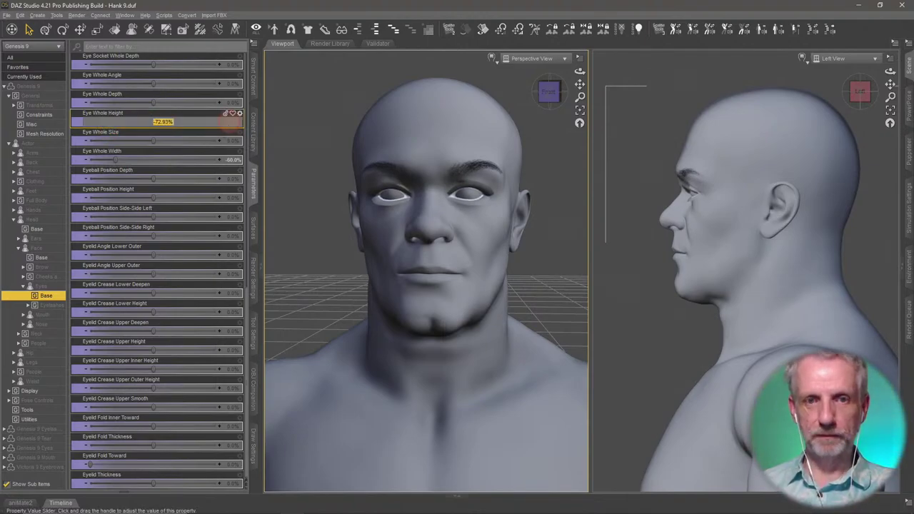
text(-70)
key(Return)
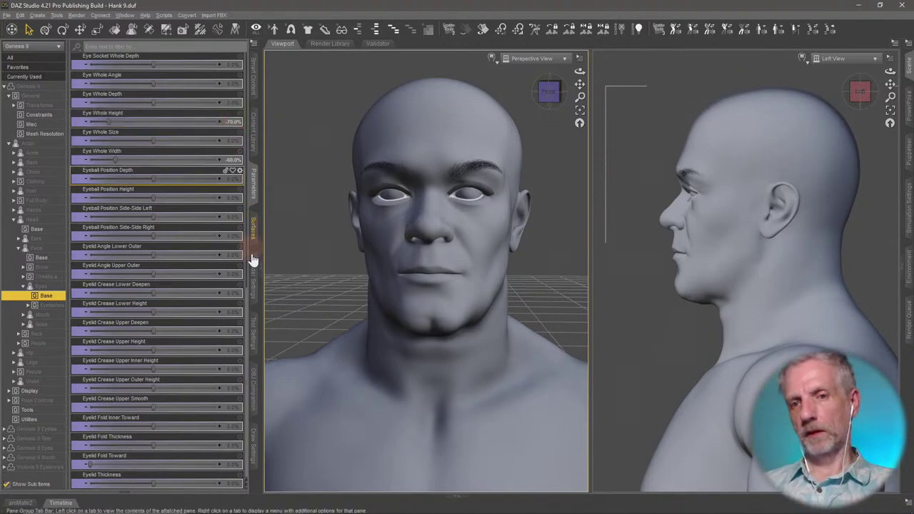
- Show the base eyelash morphs in the Eyes group and look closely at the character's eyes
middle_drag(443, 369, 438, 370)
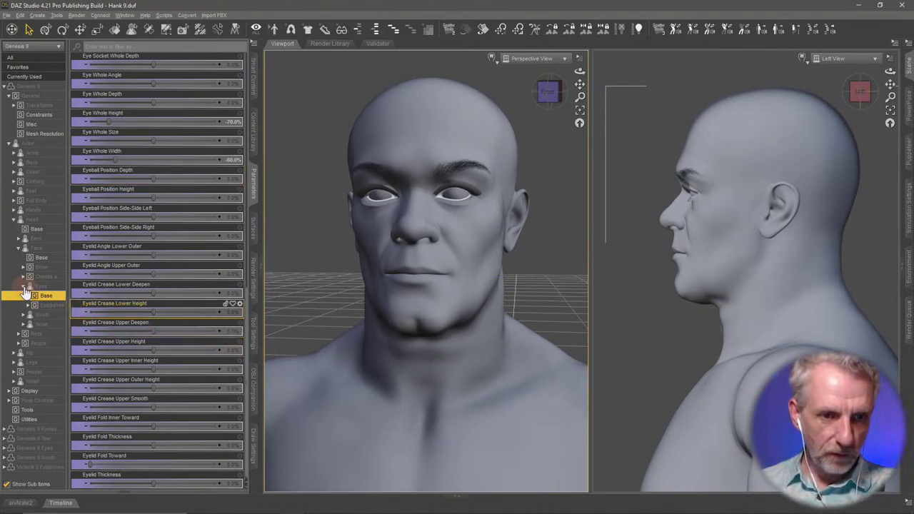
click(45, 305)
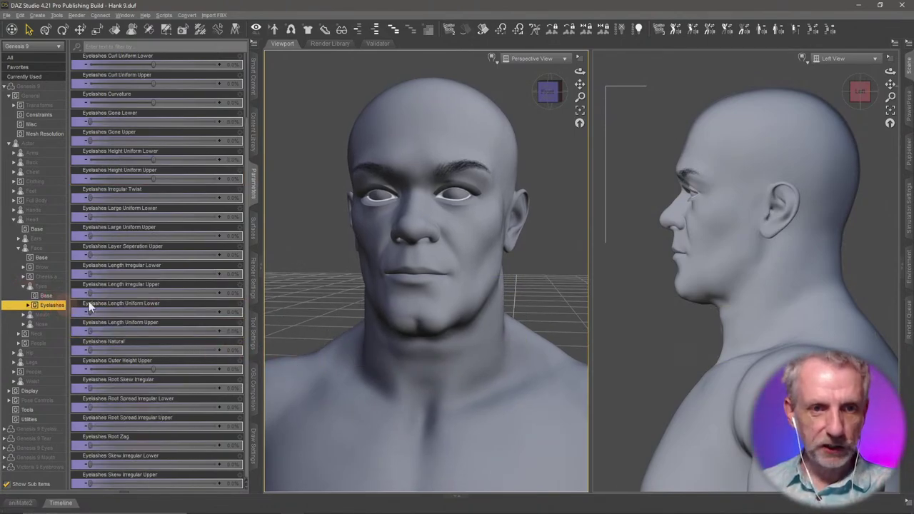
double_click(51, 305)
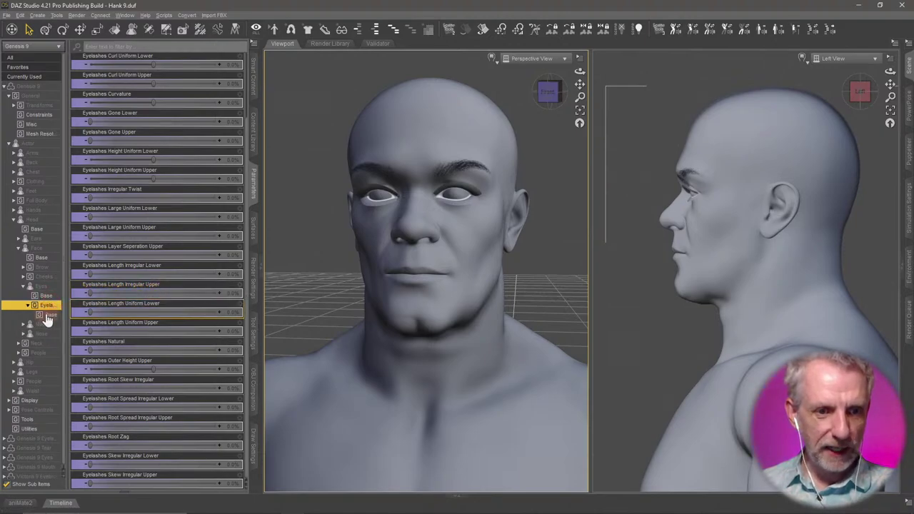
click(46, 315)
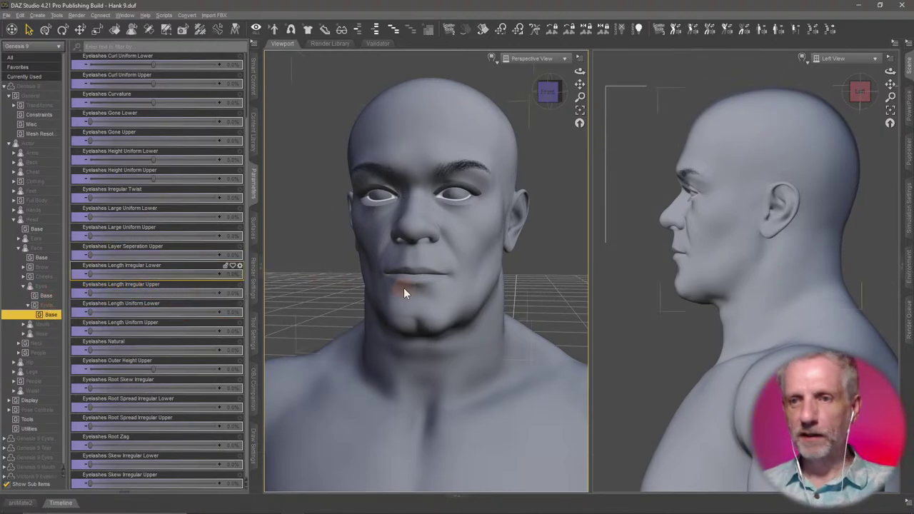
scroll(403, 289, up, 4)
ctrl+alt+right_drag(404, 288, 404, 290)
ctrl+alt+drag(404, 290, 404, 290)
scroll(406, 288, down, 3)
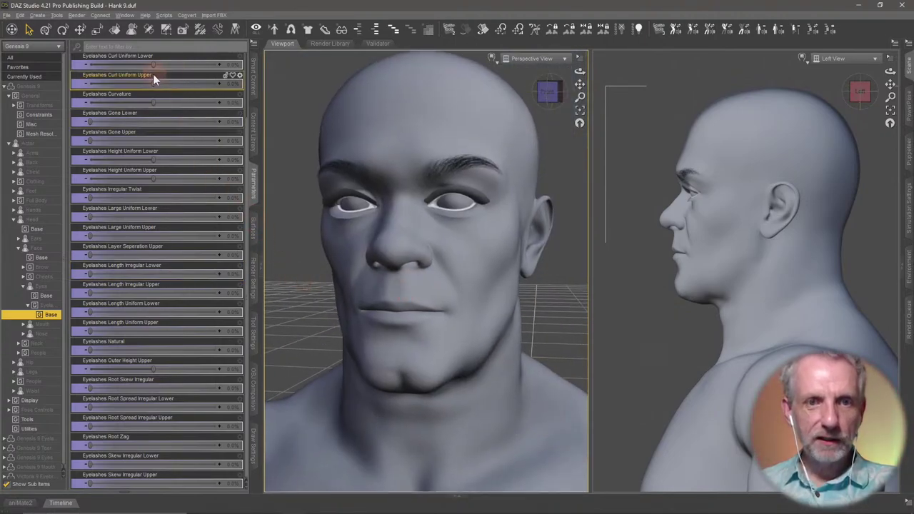
- Try out Eyelashes Curl Uniform Lower, Curl Uniform Upper, Curvature and Gone Lower, and reset them
drag(152, 65, 167, 112)
alt+click(174, 66)
alt+click(174, 86)
alt+click(191, 107)
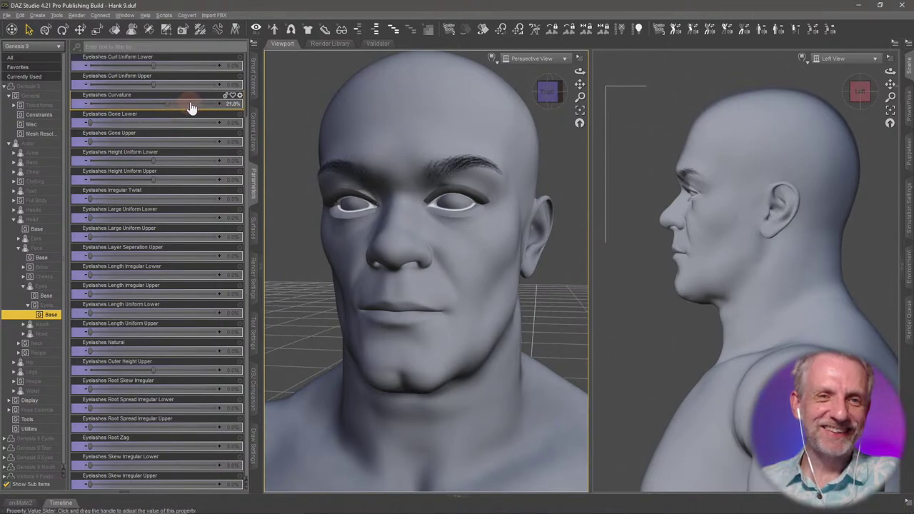
mouse_move(90, 122)
mouse_down()
mouse_move(190, 131)
mouse_move(88, 135)
mouse_up()
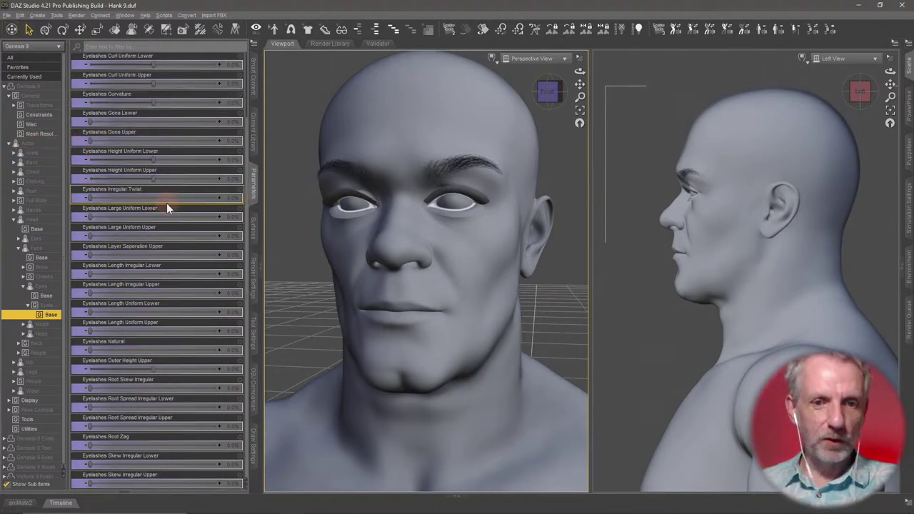
scroll(167, 207, up, 2)
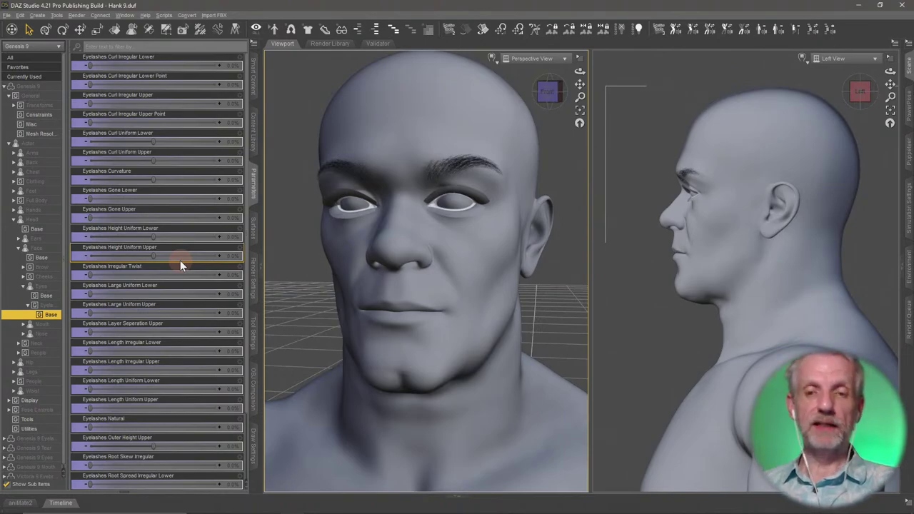
- Examine the reshaped head, neck and shoulders in both the perspective and side views
scroll(294, 268, down, 3)
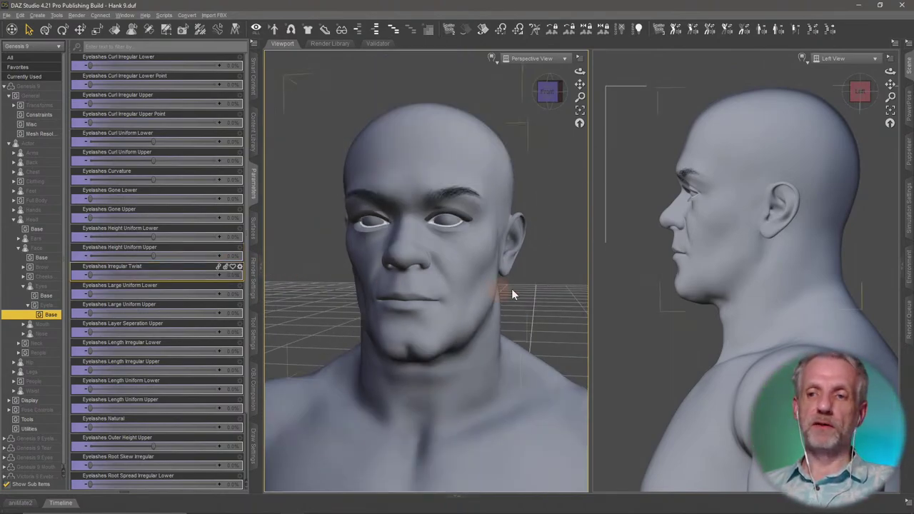
scroll(696, 314, down, 3)
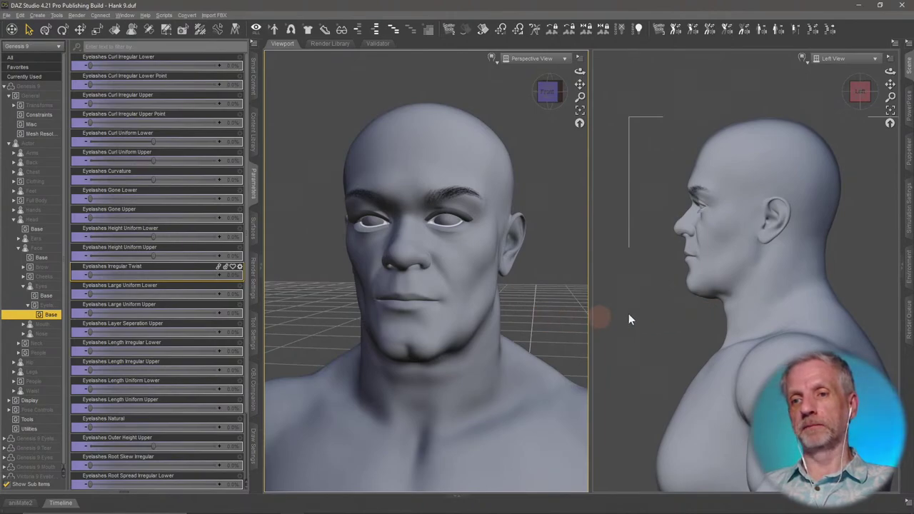
scroll(513, 316, down, 2)
mouse_move(512, 317)
middle_down()
mouse_move(494, 274)
mouse_move(509, 320)
middle_up()
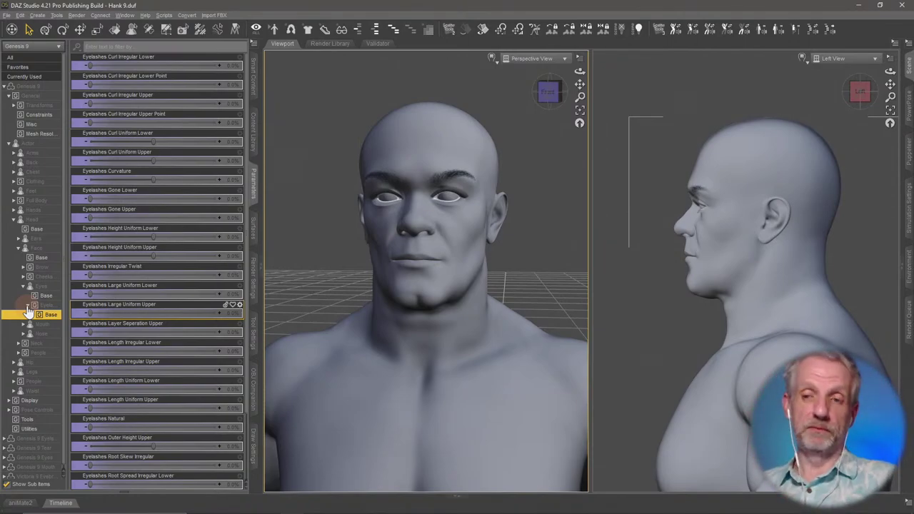
scroll(409, 309, down, 2)
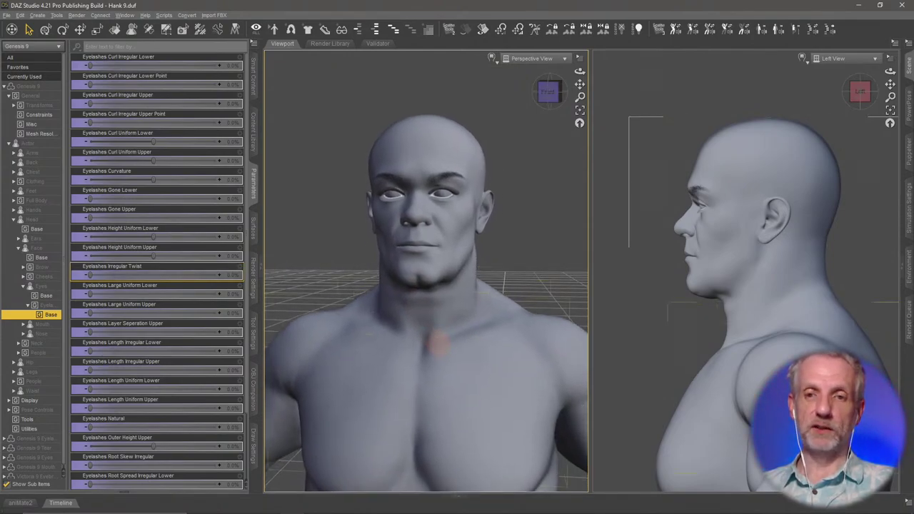
middle_drag(436, 345, 437, 357)
middle_drag(676, 325, 677, 316)
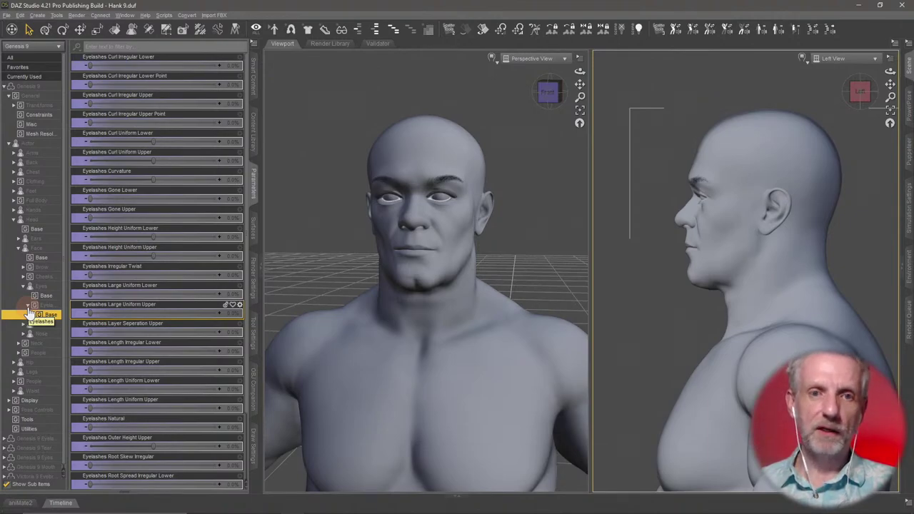
scroll(129, 338, down, 2)
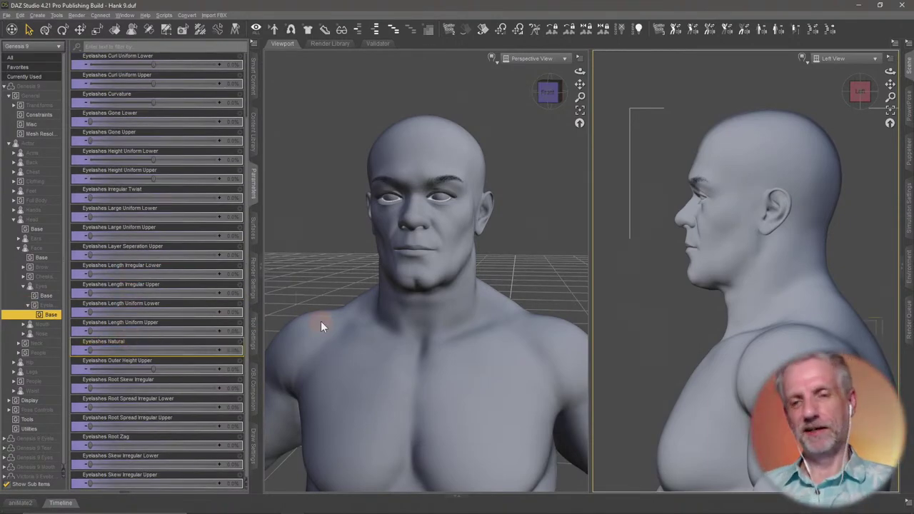
middle_drag(434, 315, 440, 339)
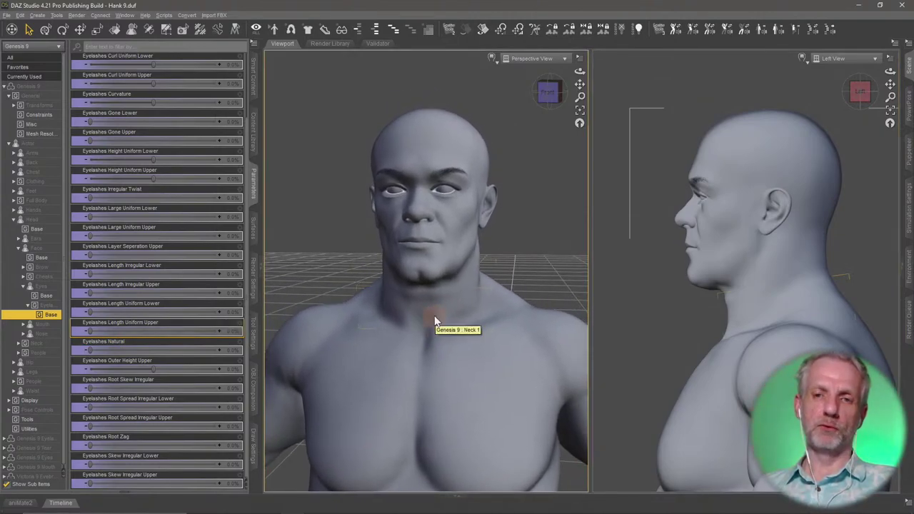
- Examine the full figure's body proportions from the front and the side
scroll(434, 316, down, 5)
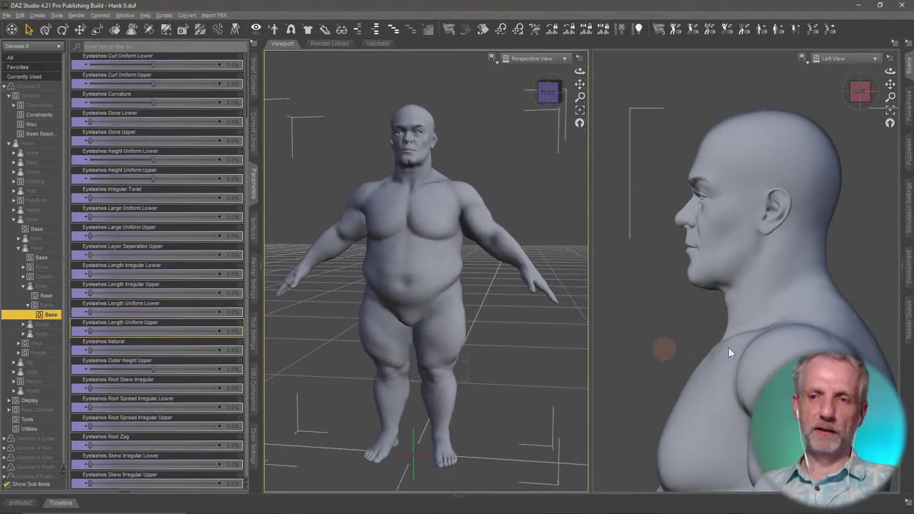
scroll(750, 348, down, 5)
scroll(751, 348, down, 1)
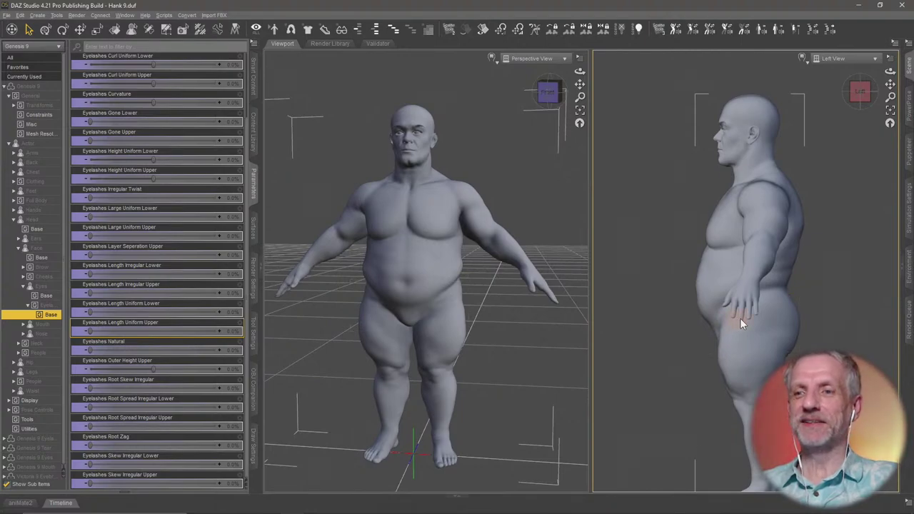
scroll(739, 317, down, 3)
middle_drag(740, 318, 741, 309)
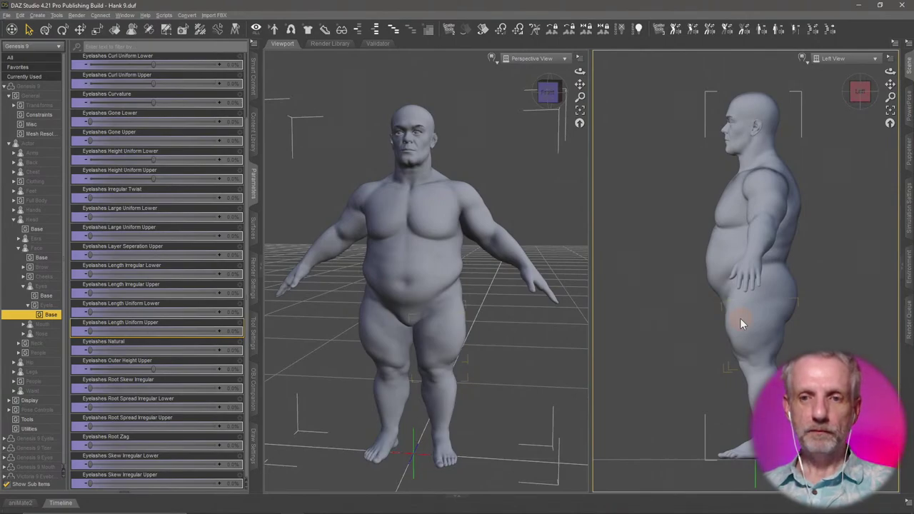
middle_drag(486, 335, 487, 333)
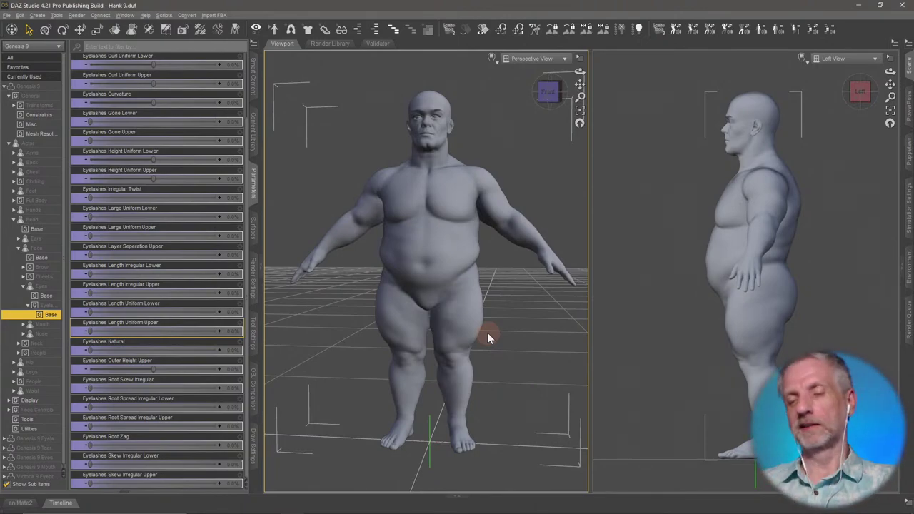
scroll(471, 328, down, 5)
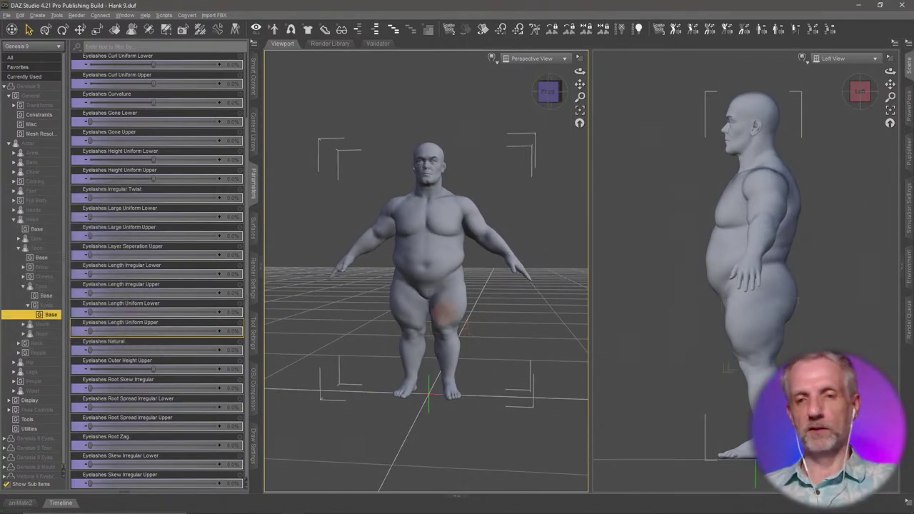
- Examine the character's head and face up close in both the perspective and side views
middle_drag(443, 313, 446, 315)
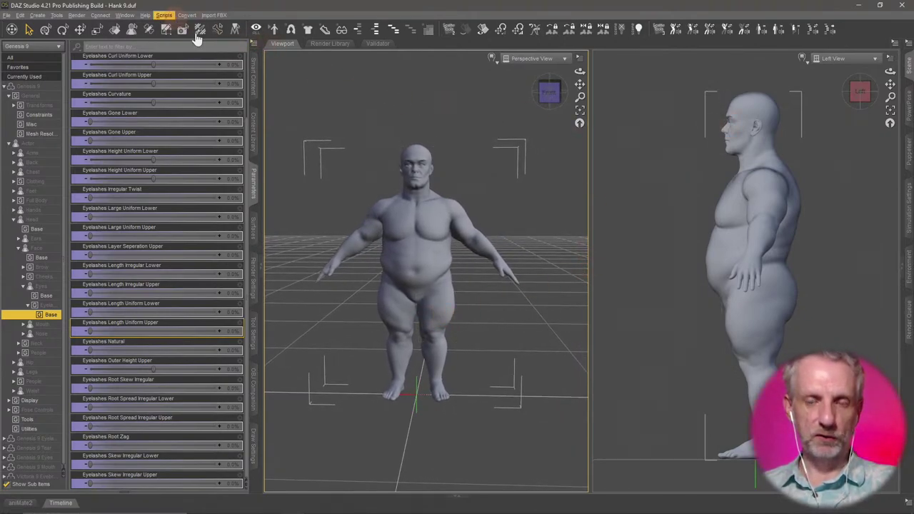
key(f)
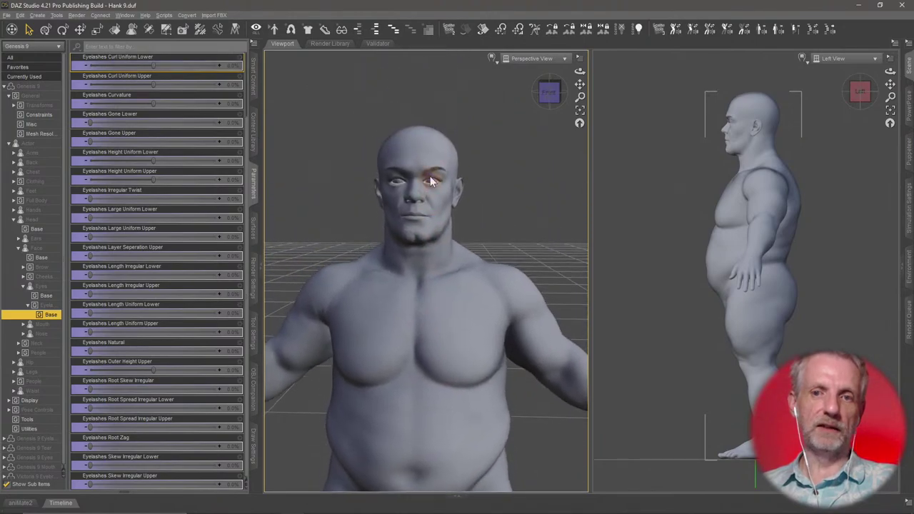
middle_drag(430, 176, 422, 178)
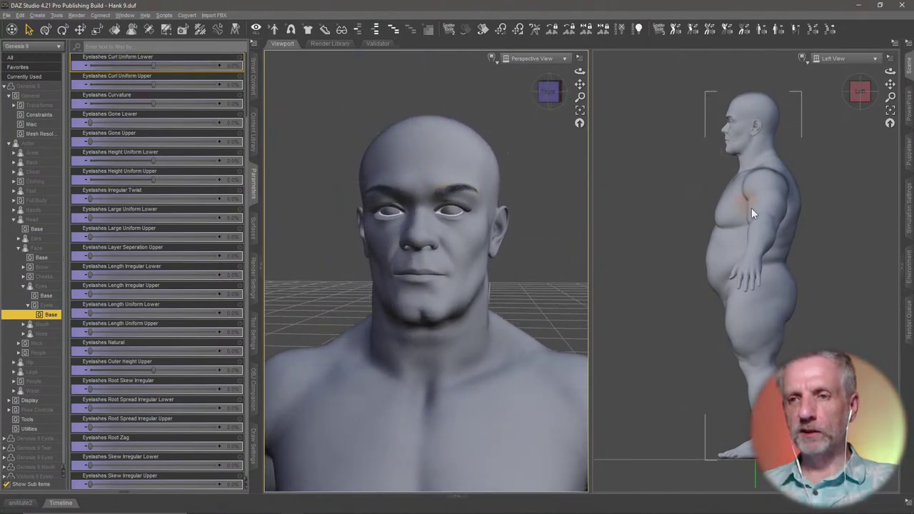
scroll(752, 209, up, 4)
key(f)
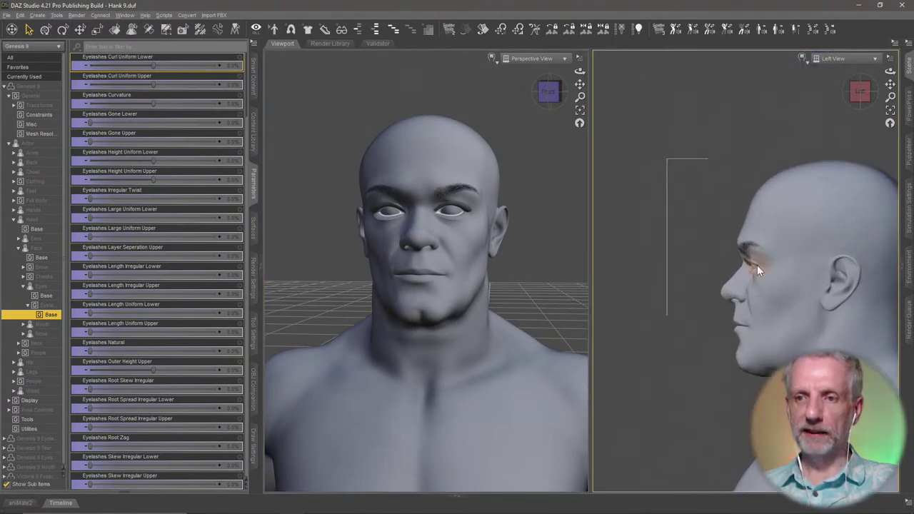
middle_drag(756, 265, 756, 266)
scroll(756, 264, down, 4)
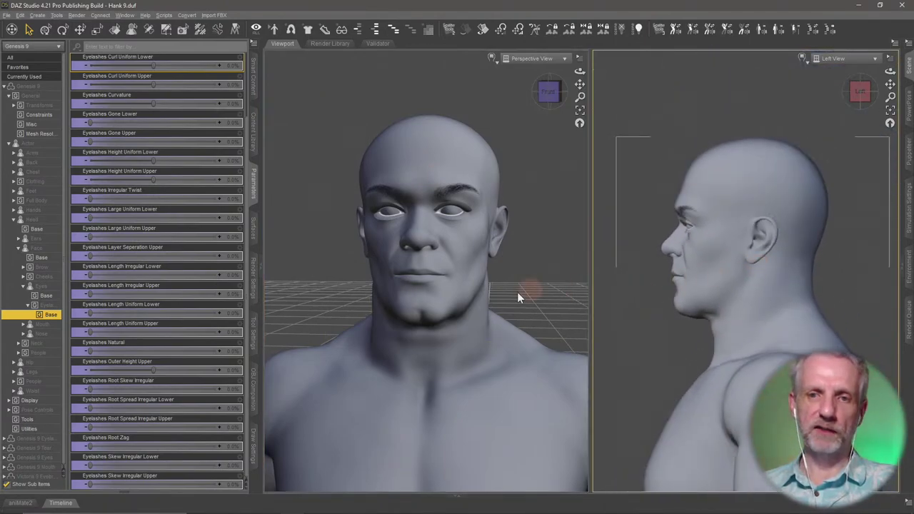
middle_drag(516, 292, 515, 293)
alt+drag(514, 293, 512, 296)
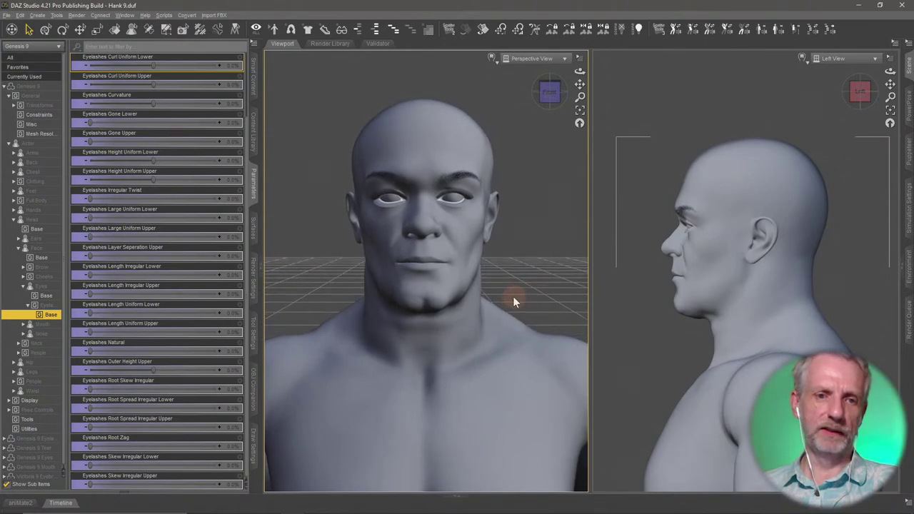
- Show the Ears morphs of the head and try out Ear Height, undoing the change
click(28, 305)
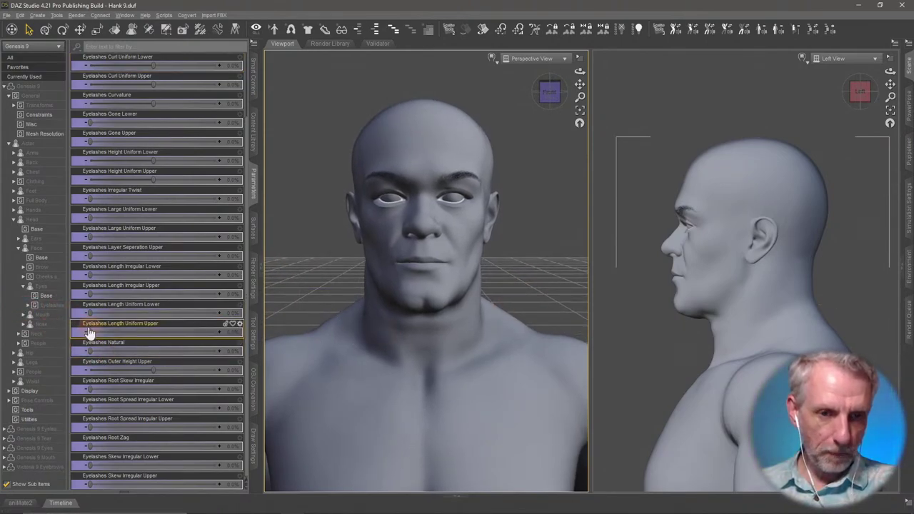
click(24, 287)
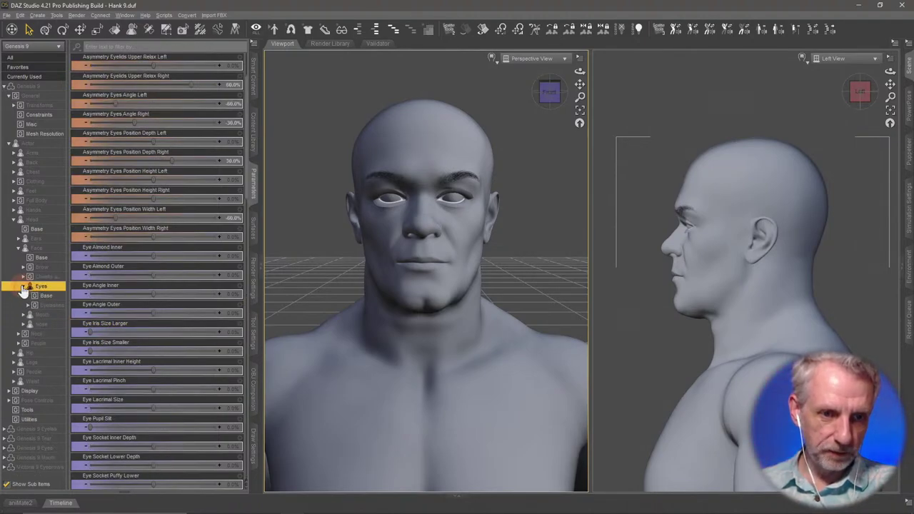
click(24, 287)
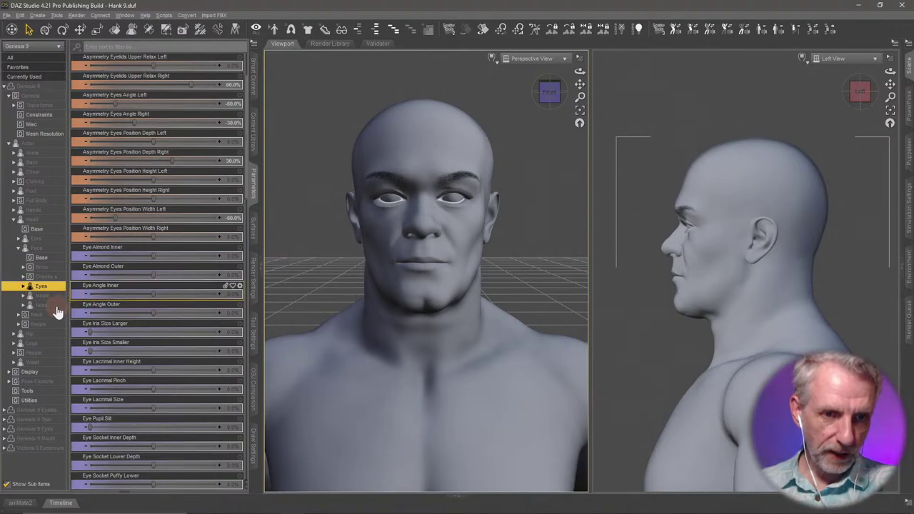
click(19, 250)
click(19, 241)
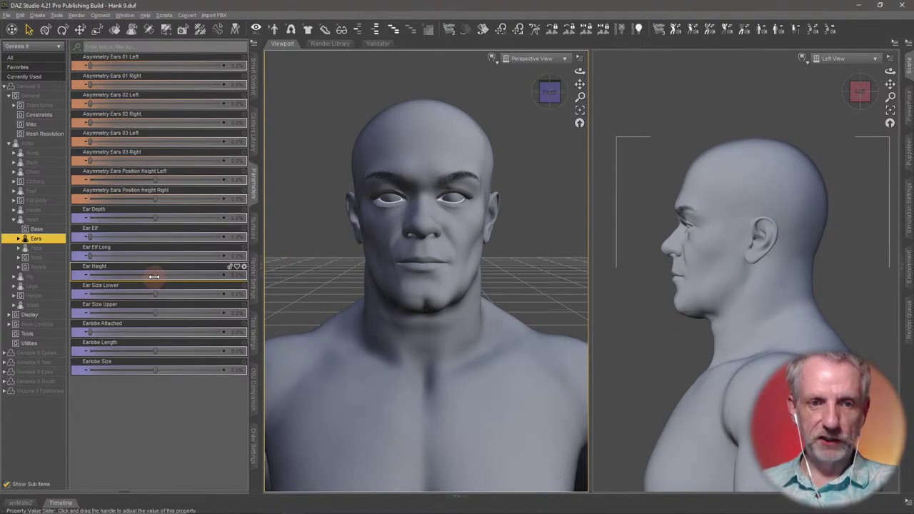
drag(153, 276, 200, 300)
key(ctrl+z)
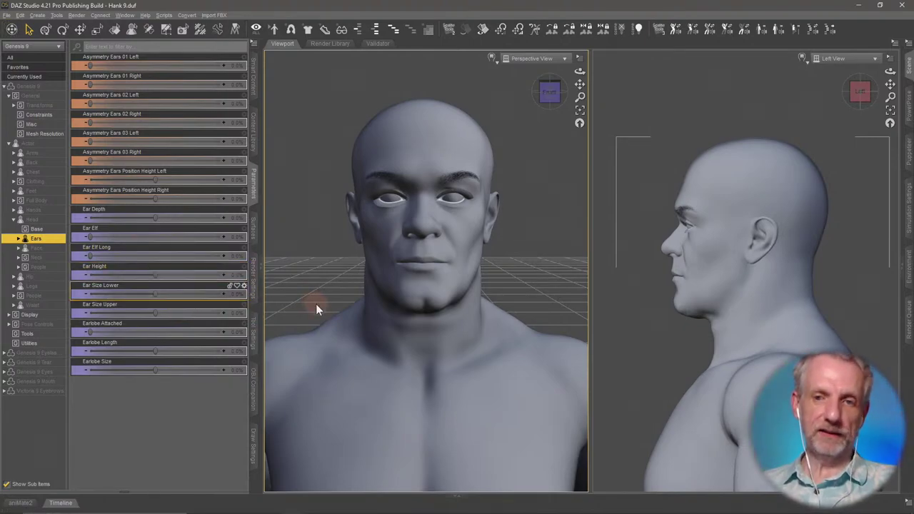
- Try out the Ear Elf morph at 100% and Ear Elf Long on the head, and reset both
scroll(376, 286, up, 3)
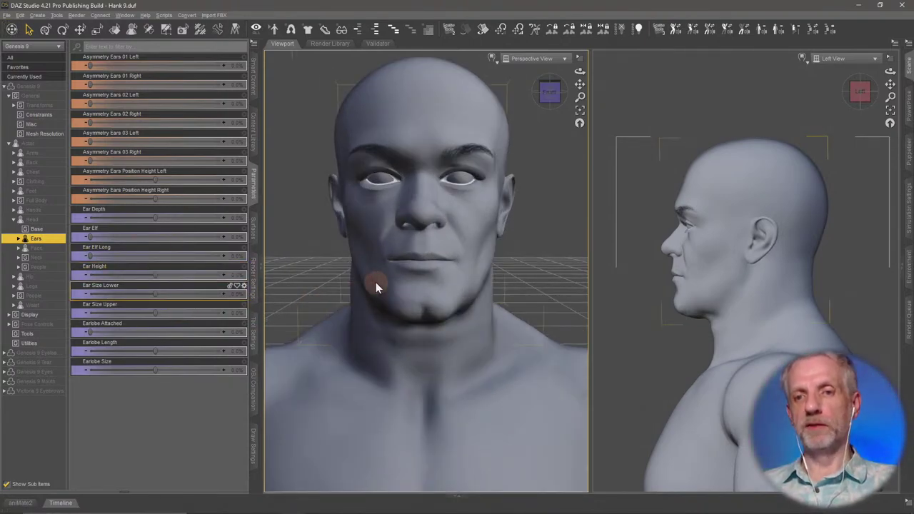
middle_drag(375, 283, 390, 339)
middle_drag(690, 288, 721, 328)
scroll(689, 287, up, 3)
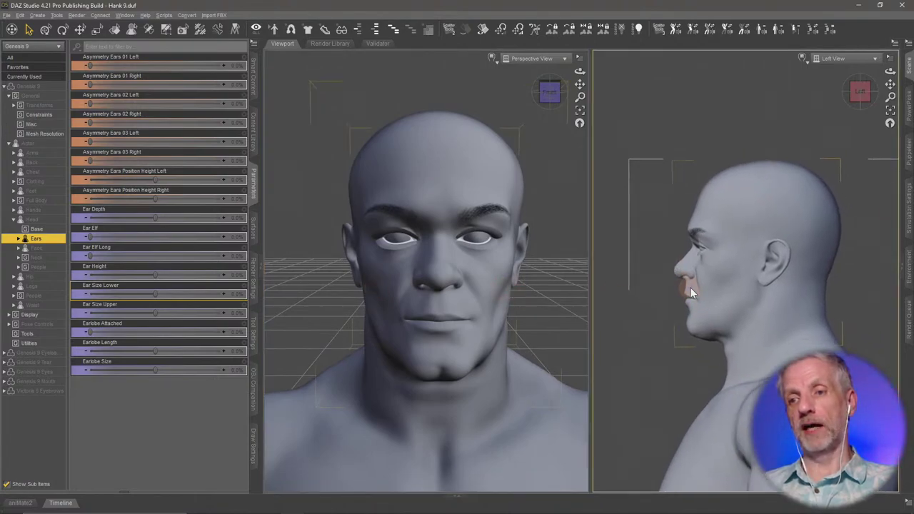
scroll(689, 287, up, 1)
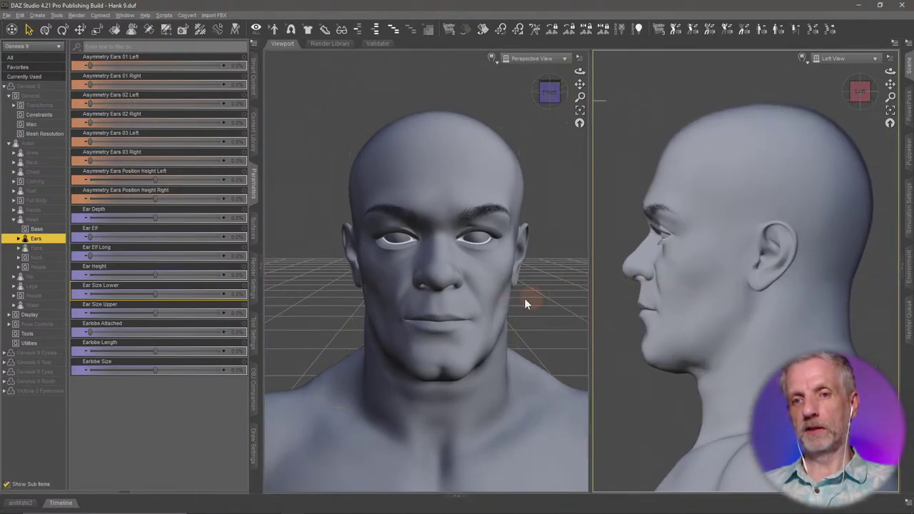
scroll(512, 293, up, 2)
ctrl+alt+drag(508, 294, 511, 294)
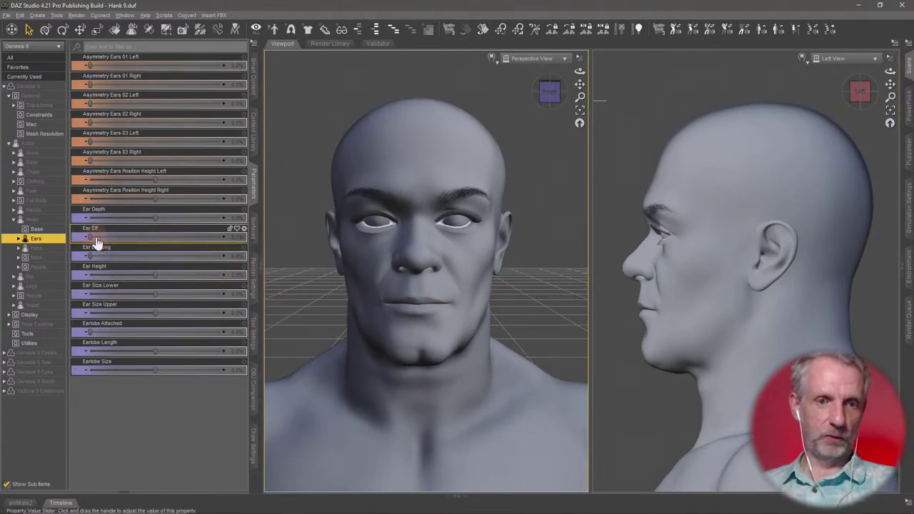
drag(96, 238, 37, 246)
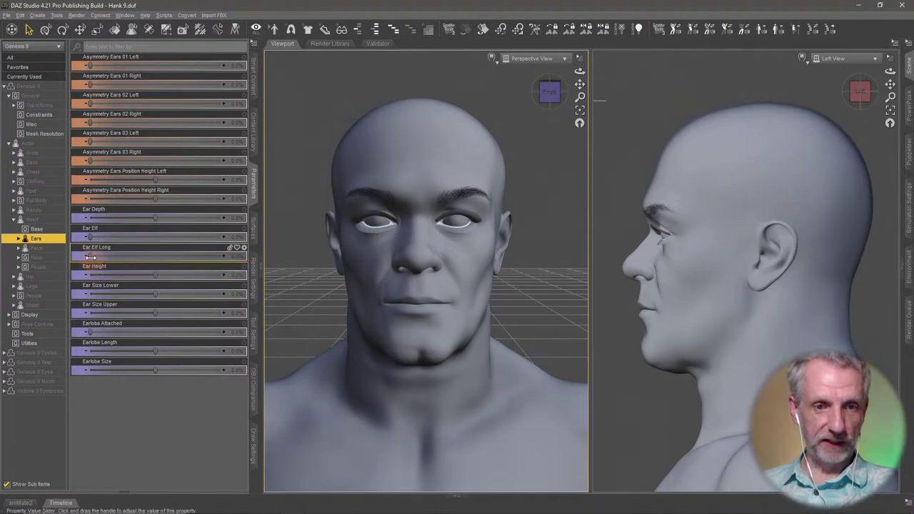
drag(91, 256, 44, 245)
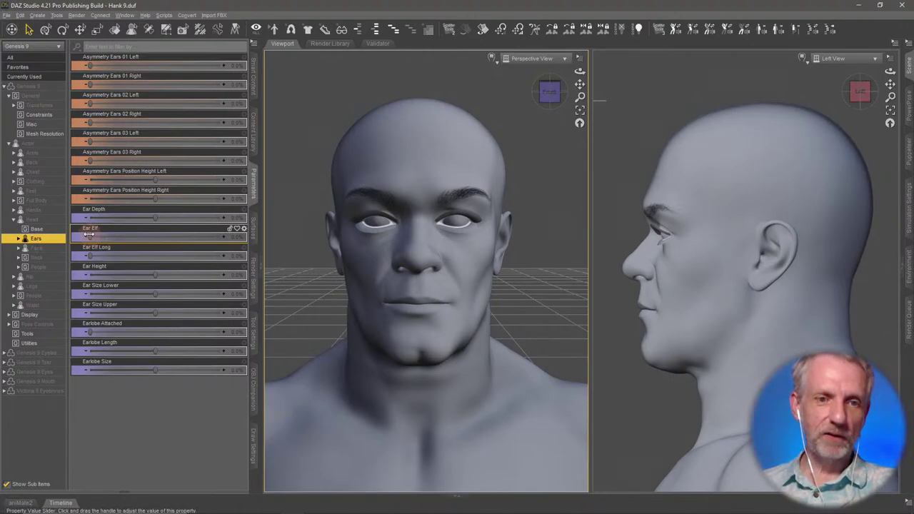
drag(89, 234, 241, 237)
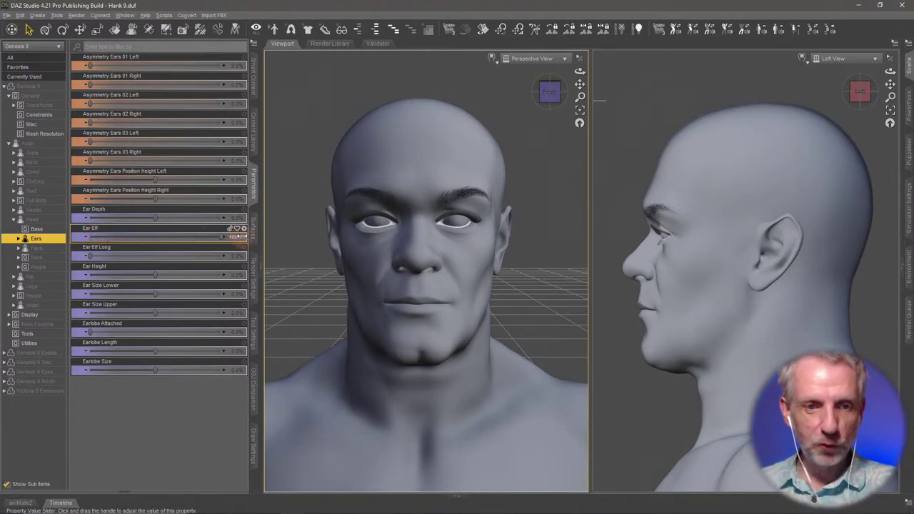
drag(89, 256, 45, 258)
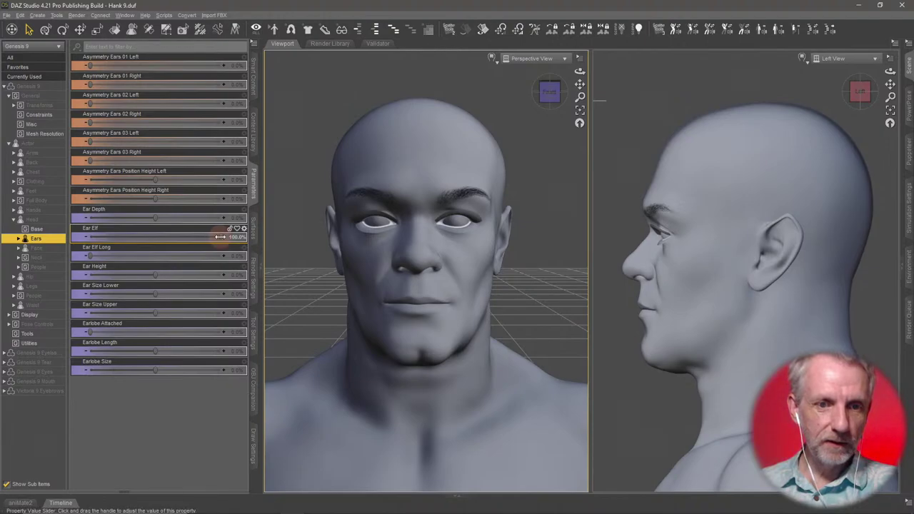
drag(220, 236, 66, 236)
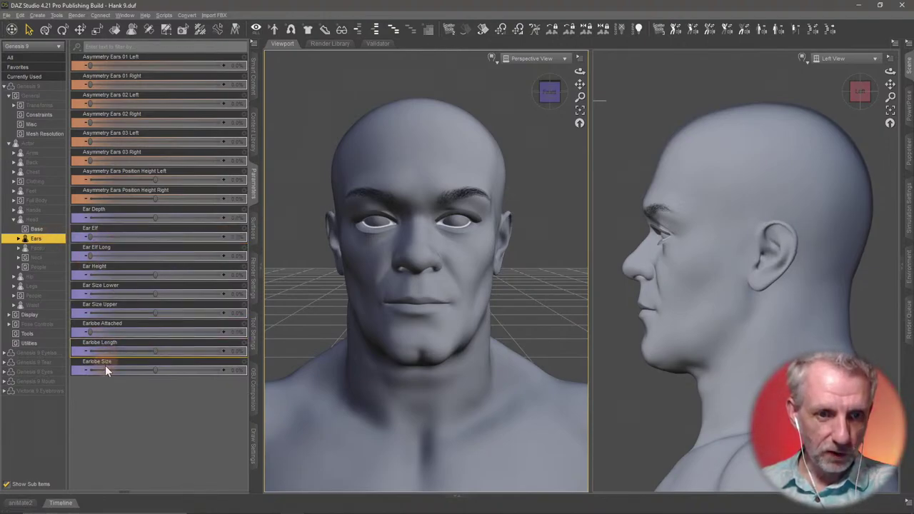
- Try out a larger Earlobe Size and Earlobe Length, and reset both morphs
mouse_move(157, 371)
mouse_down()
mouse_move(286, 376)
mouse_move(31, 379)
mouse_move(186, 390)
mouse_move(169, 383)
mouse_up()
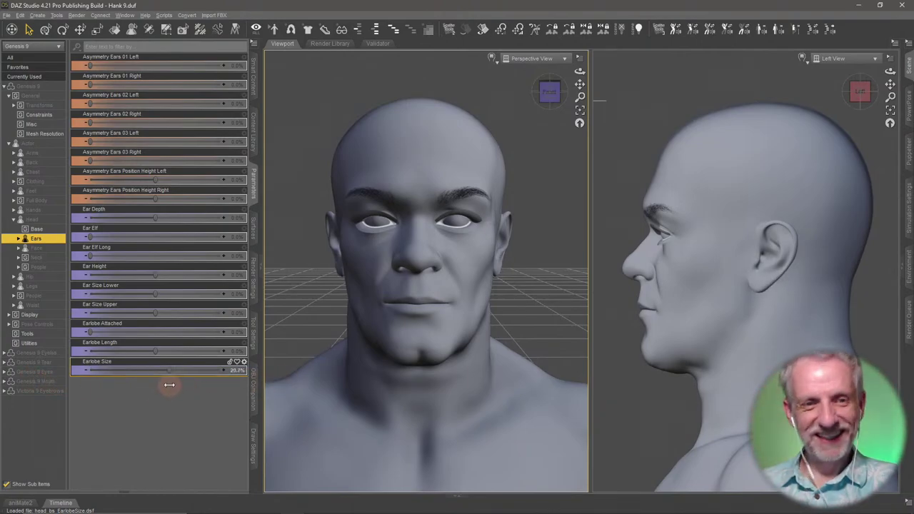
alt+click(165, 373)
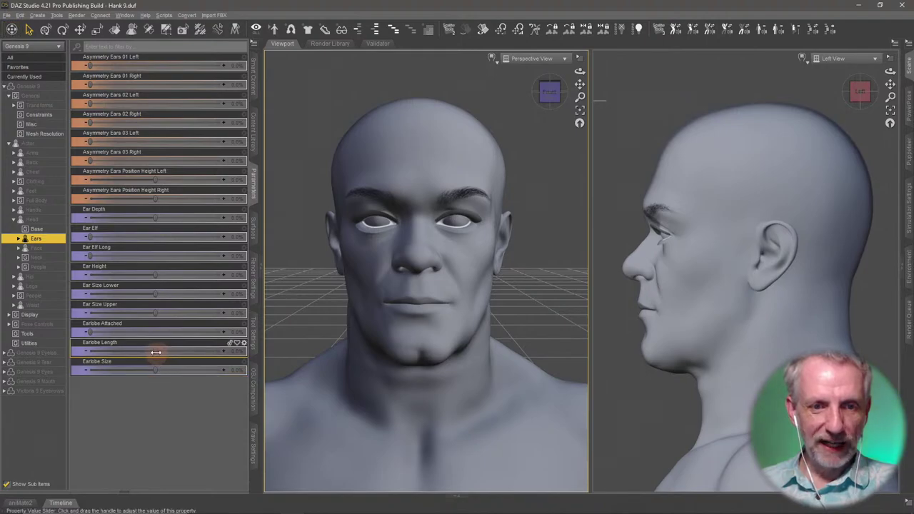
drag(157, 351, 188, 357)
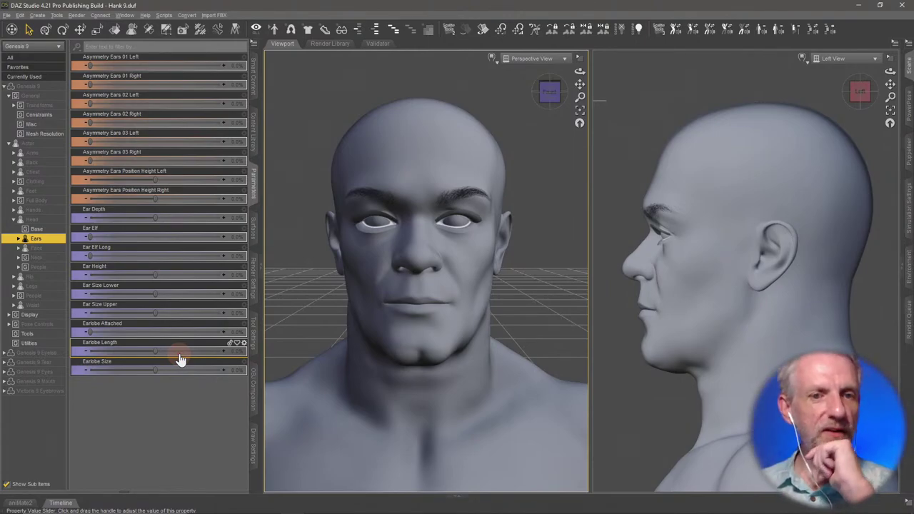
- Try out Ear Elf at about 77% combined with some Ear Elf Long, and return both to zero
drag(90, 237, 185, 248)
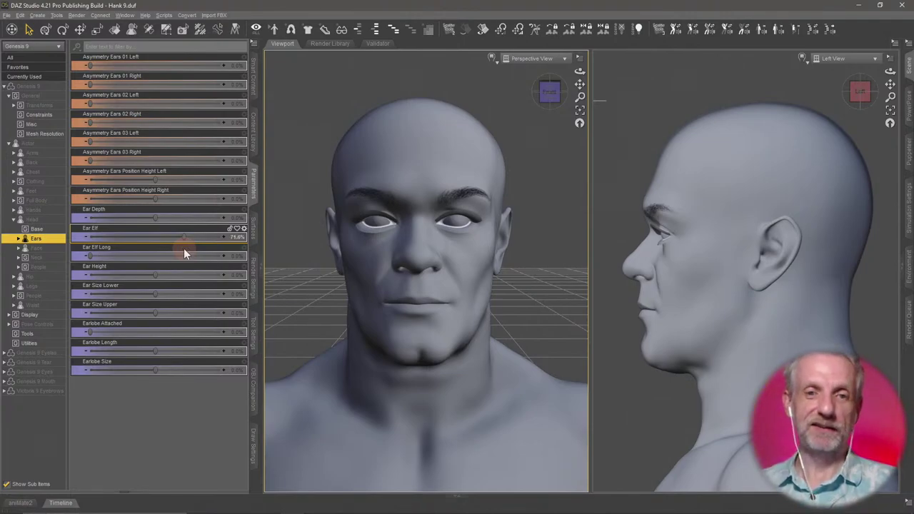
mouse_move(183, 237)
mouse_down()
mouse_move(149, 235)
mouse_move(218, 238)
mouse_move(180, 237)
mouse_move(190, 236)
mouse_up()
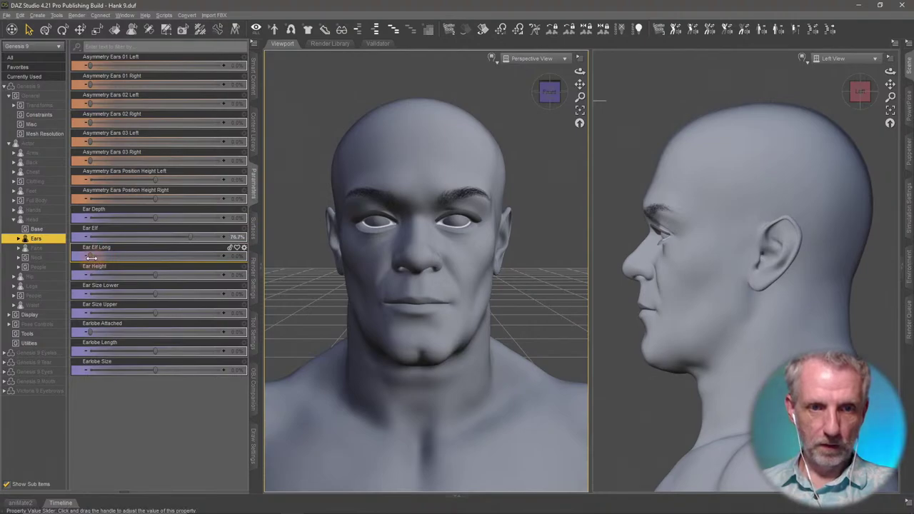
drag(100, 258, 130, 261)
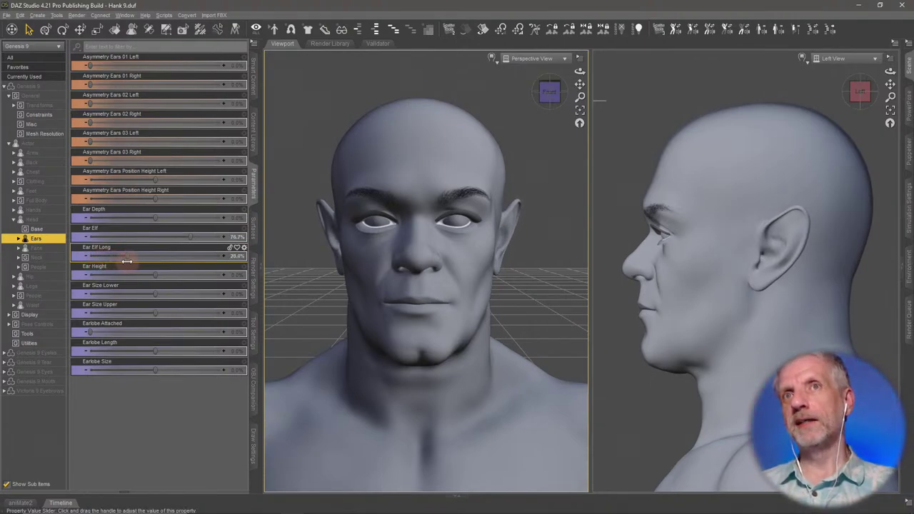
drag(124, 261, 67, 261)
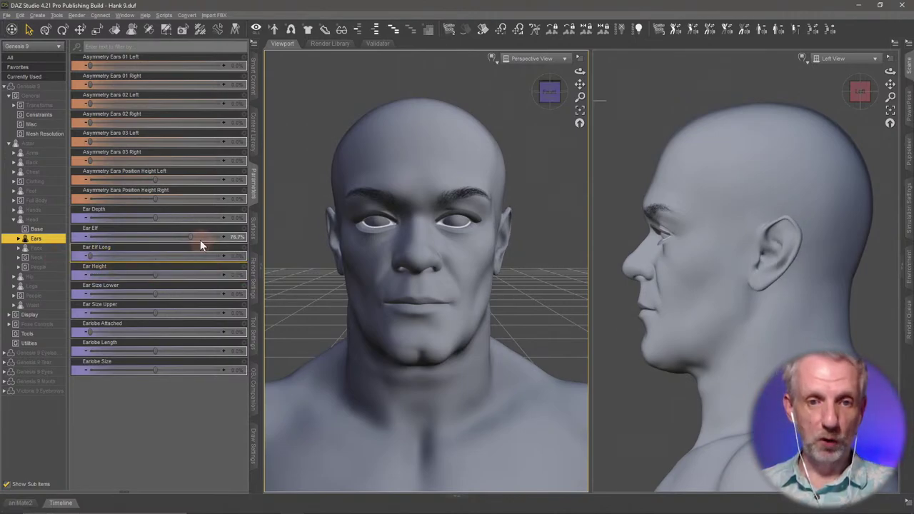
drag(189, 237, 44, 230)
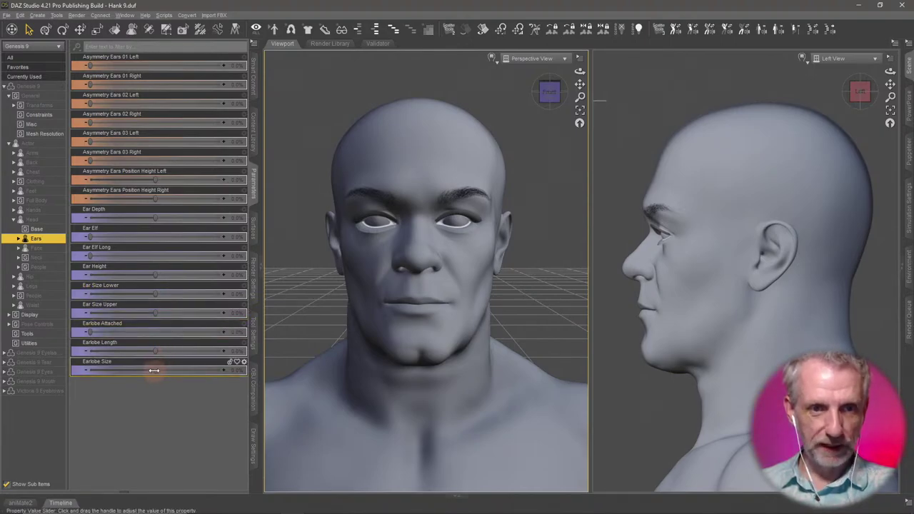
- Try out Earlobe Size at -100% and Asymmetry Ears 01 Left, and reset them
drag(153, 370, 50, 367)
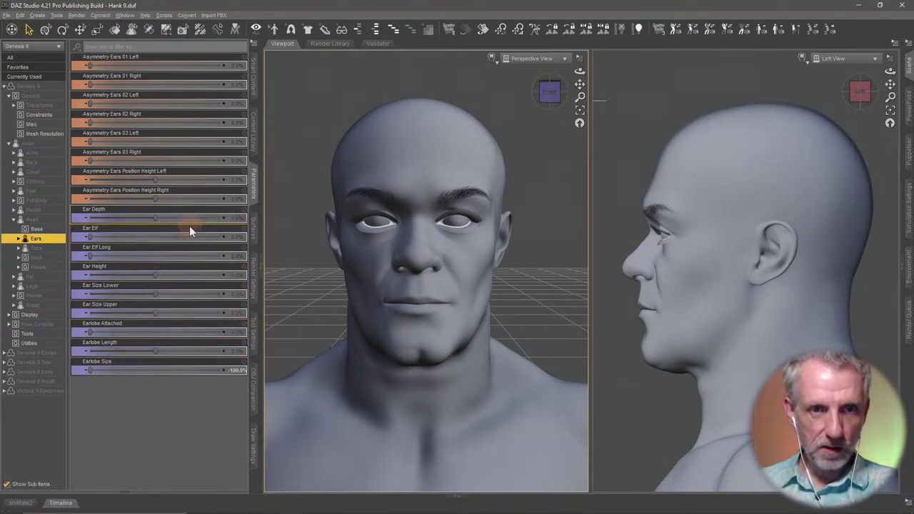
alt+click(168, 370)
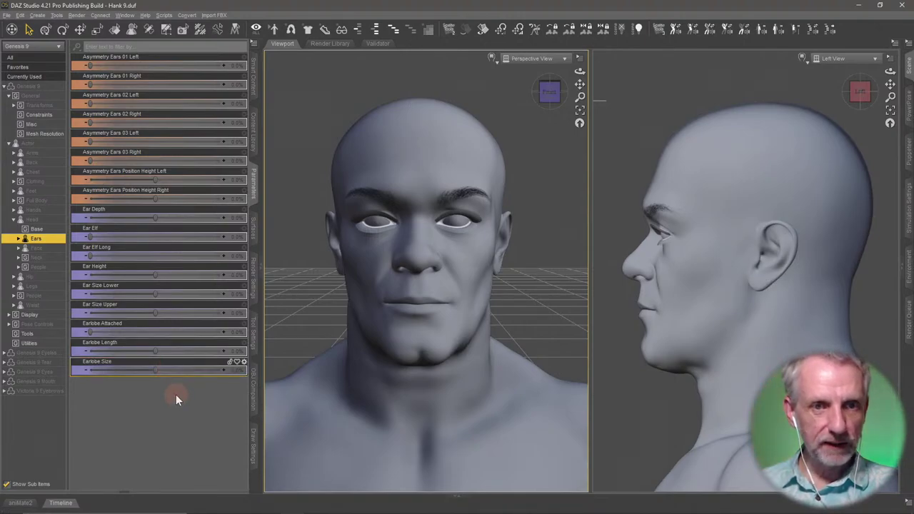
mouse_move(89, 65)
mouse_down()
mouse_move(177, 66)
mouse_move(161, 78)
mouse_move(78, 70)
mouse_up()
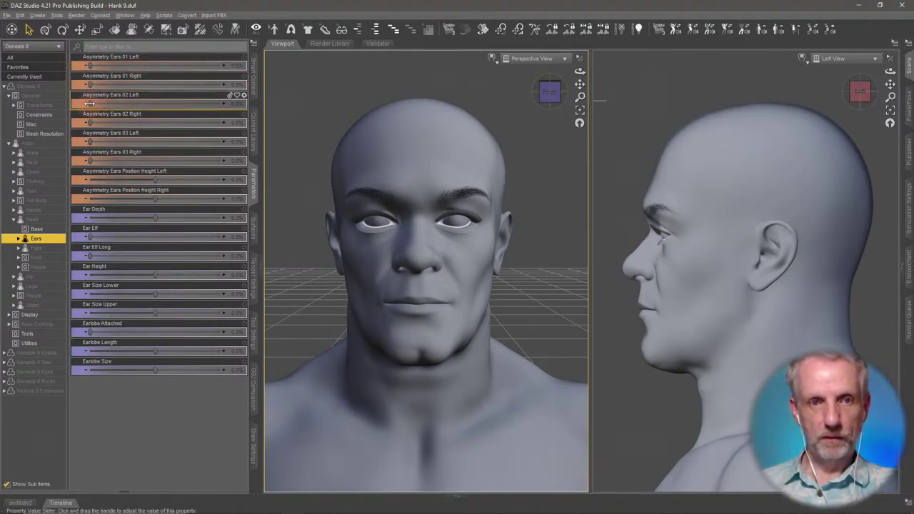
- Set the Asymmetry Ears 02 Left morph to 40%
drag(90, 104, 175, 111)
drag(144, 111, 184, 112)
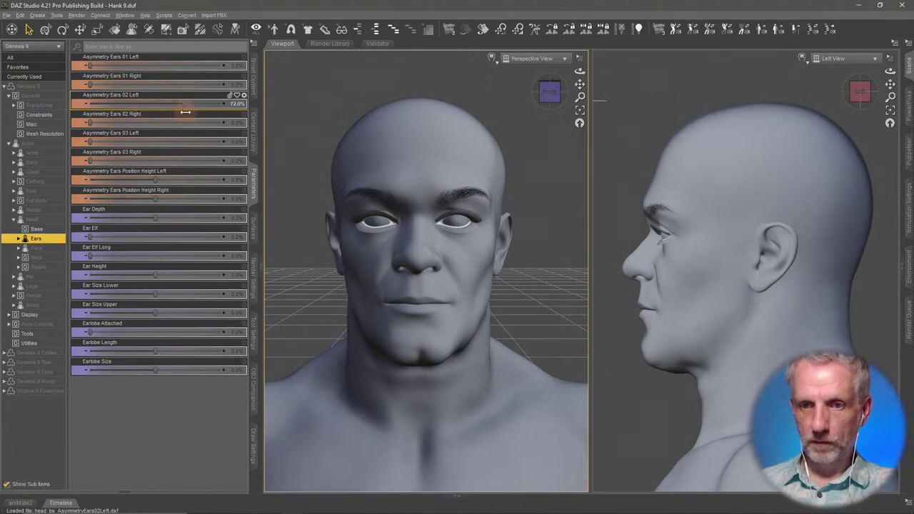
click(237, 104)
text(40)
key(Return)
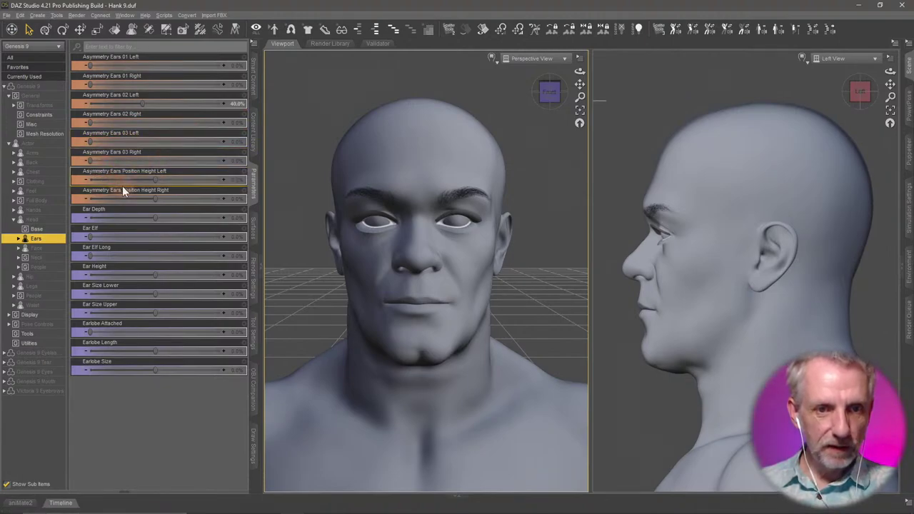
- Set the Asymmetry Ears Position Height Left morph to 30%
drag(155, 180, 184, 179)
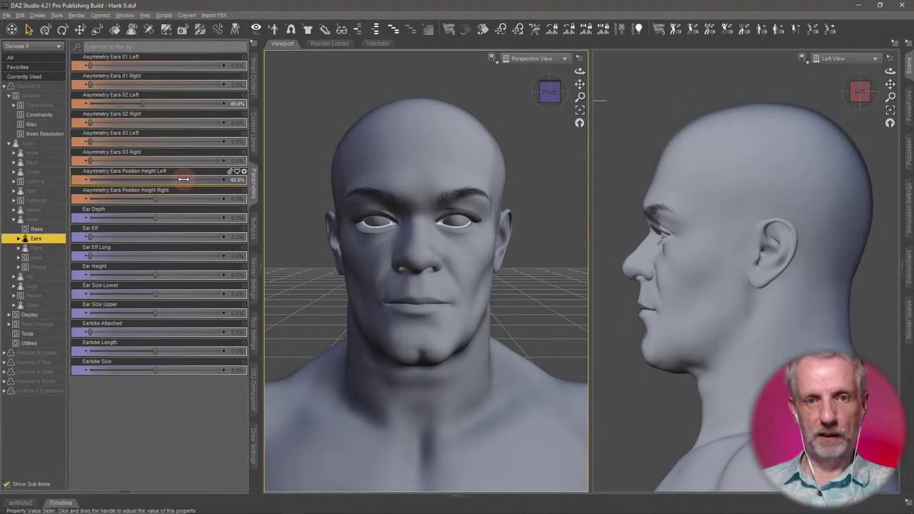
click(236, 181)
text(30)
key(Return)
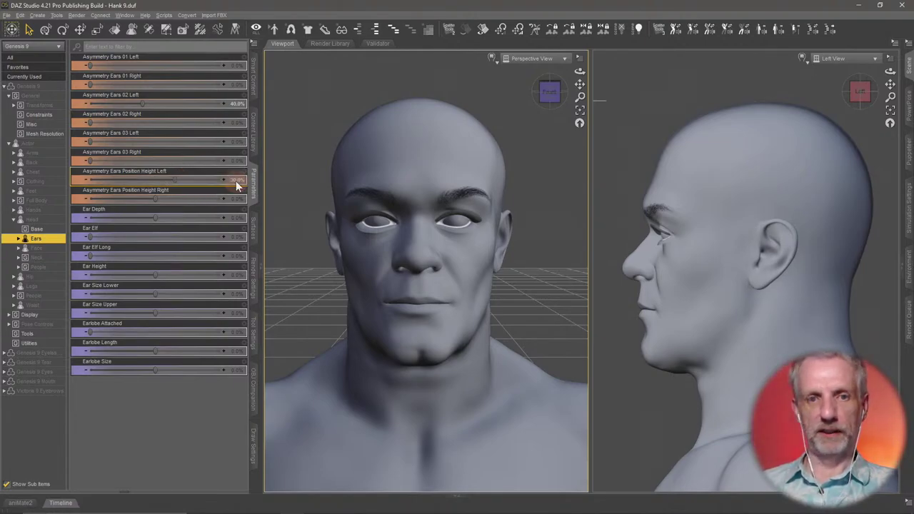
- Try the Asymmetry Ears Position Height Right morph at -10% and test the effect of Ear Height
click(230, 199)
text(-10)
key(Return)
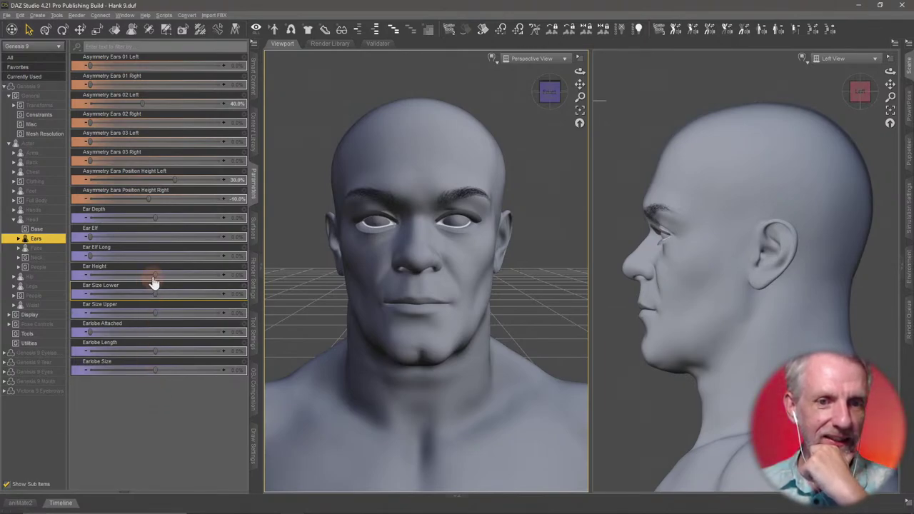
drag(154, 276, 172, 279)
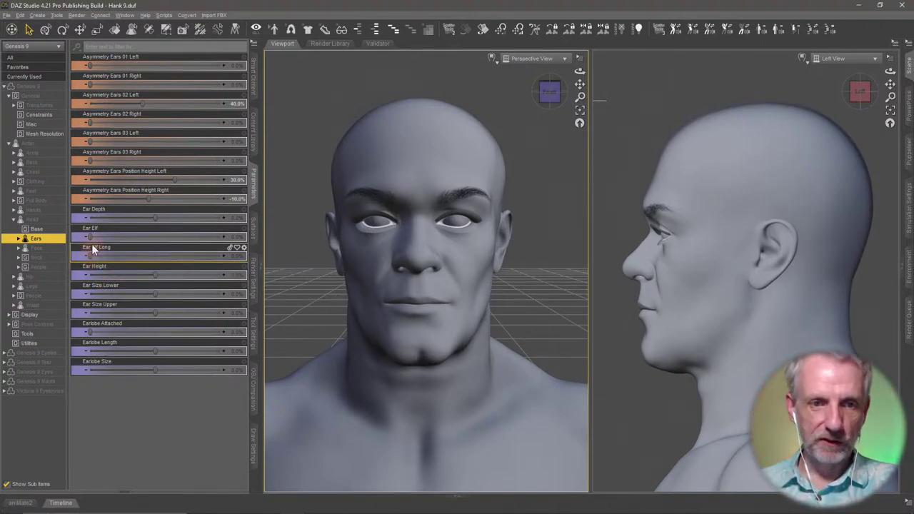
- Set the Ear Elf morph to 25% and the Ear Elf Long morph to 30%
drag(90, 239, 130, 238)
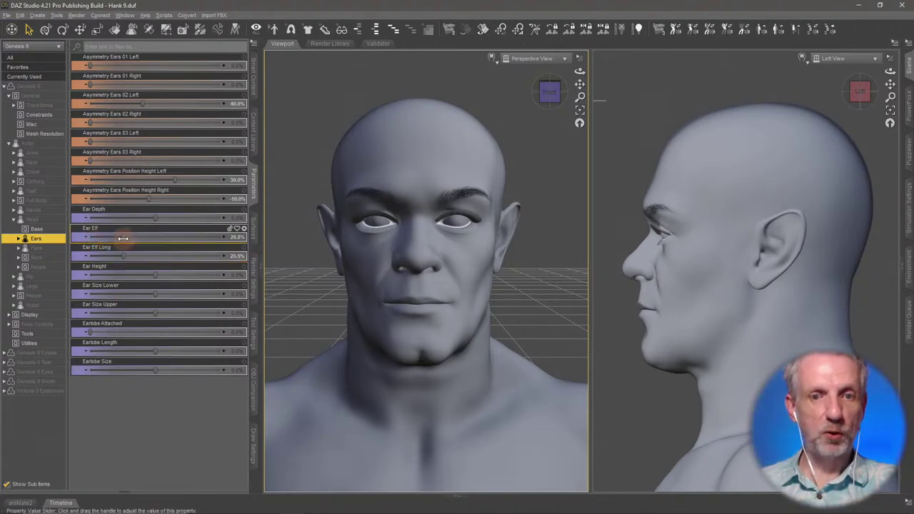
click(236, 237)
text(25)
key(Return)
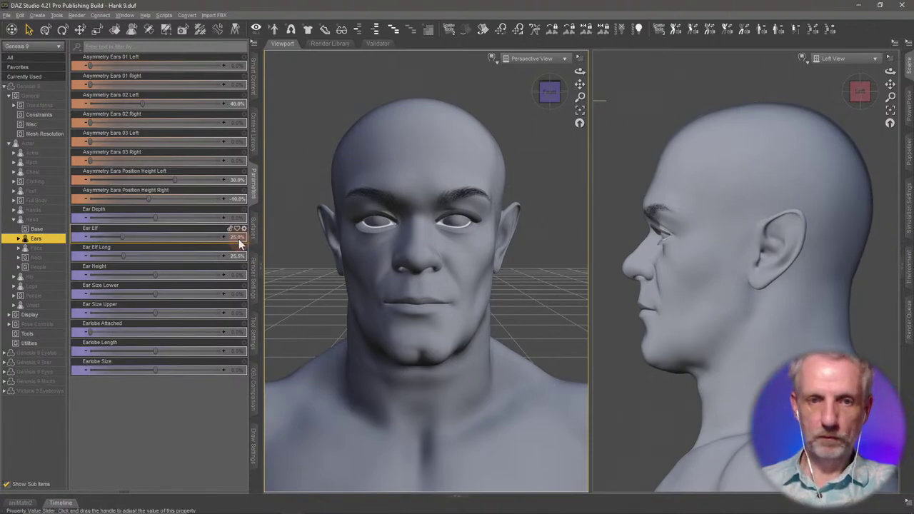
click(240, 256)
text(30)
key(Return)
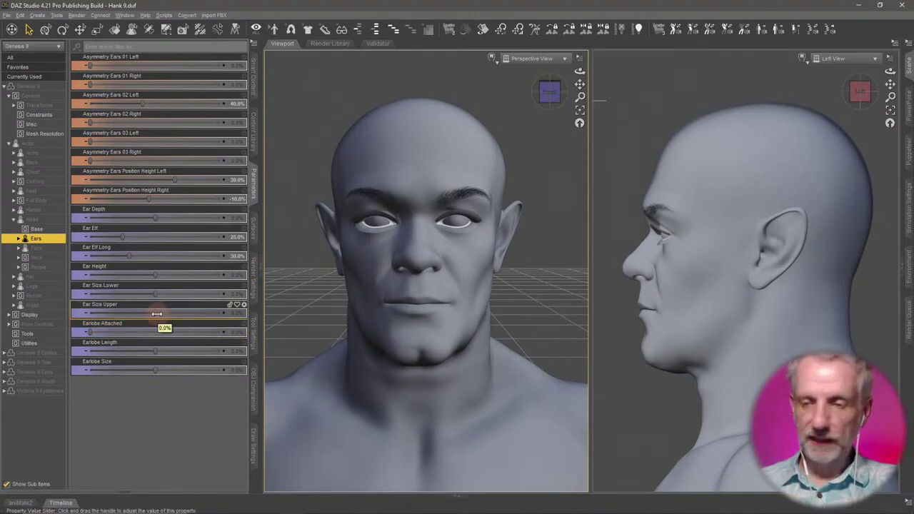
- Set the Ear Size Upper and Earlobe Size morphs to -100%, leaving Earlobe Attached at zero
drag(156, 313, 61, 326)
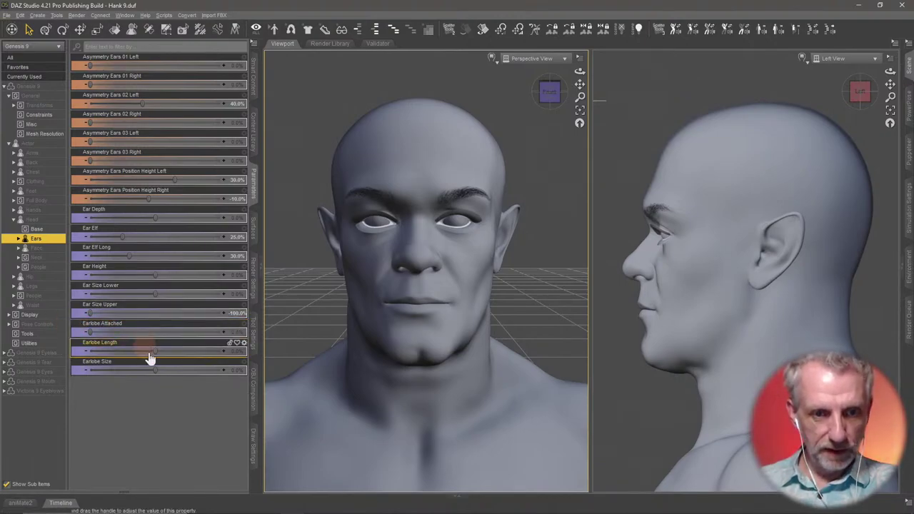
drag(154, 369, 86, 370)
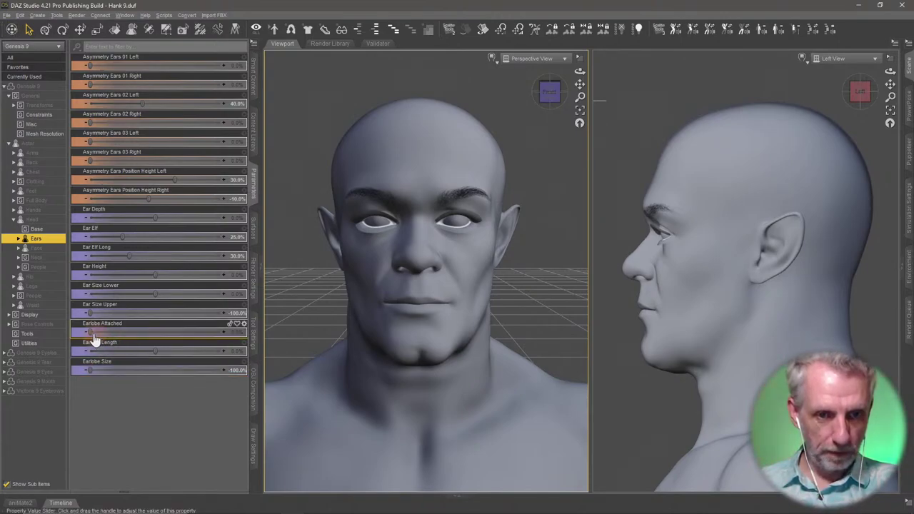
drag(90, 333, 35, 337)
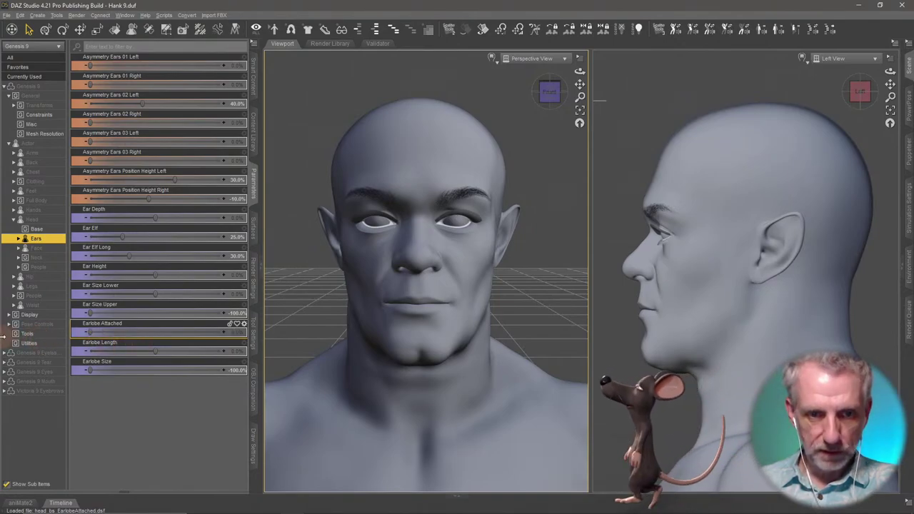
- Set the Earlobe Length morph to -60%
drag(155, 352, 114, 356)
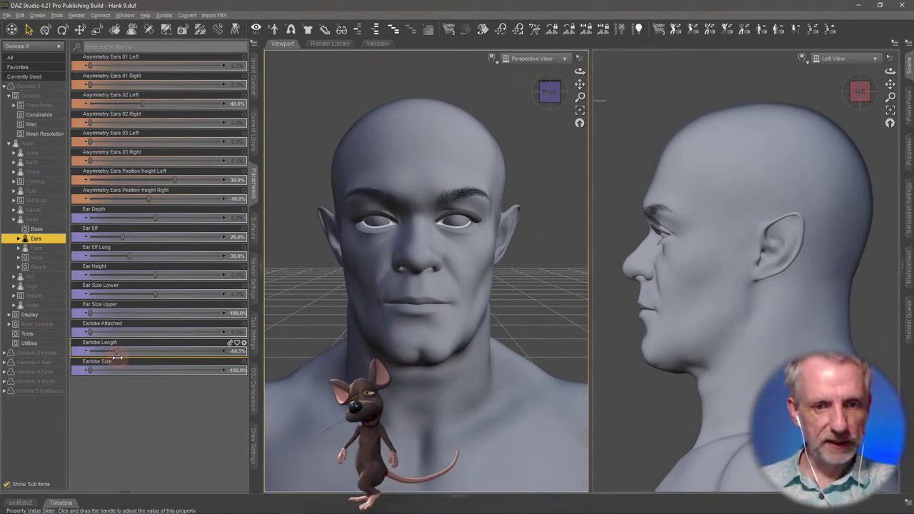
click(241, 350)
key(Return)
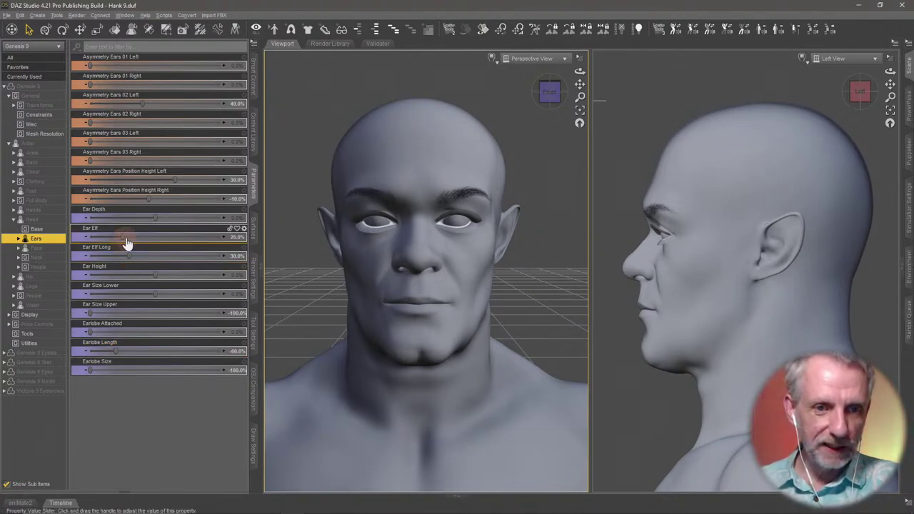
- Raise the Ear Elf morph to 60%
drag(128, 237, 163, 238)
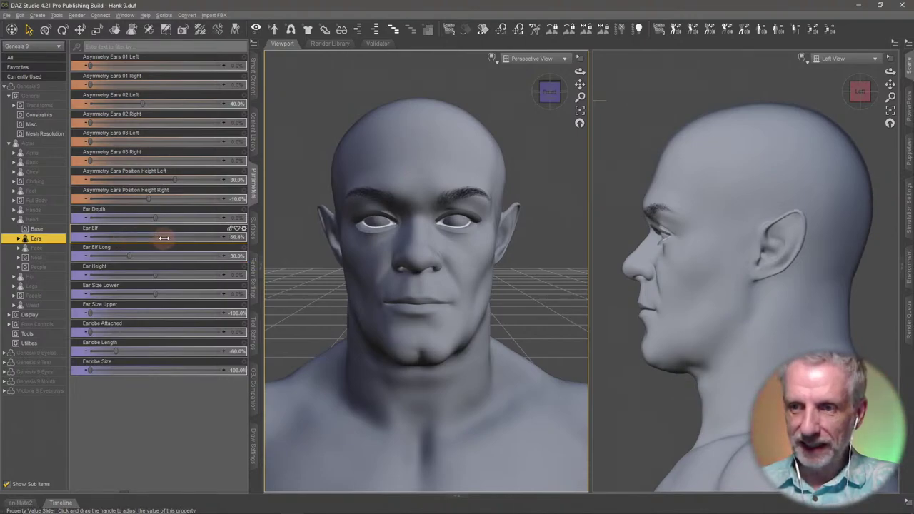
click(239, 236)
text(60)
key(Return)
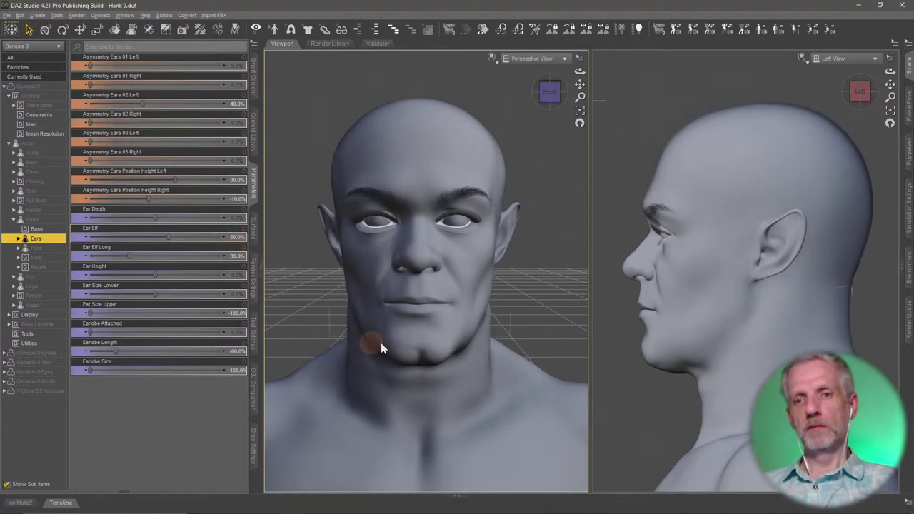
- Return Asymmetry Ears Position Height Right to zero and set Asymmetry Ears Position Height Left to 20%
scroll(384, 347, down, 3)
drag(384, 343, 414, 311)
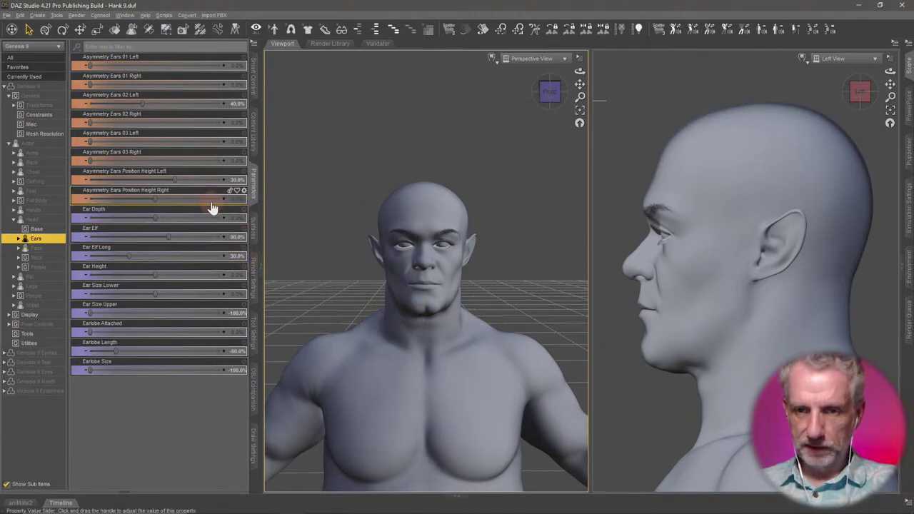
drag(321, 255, 369, 285)
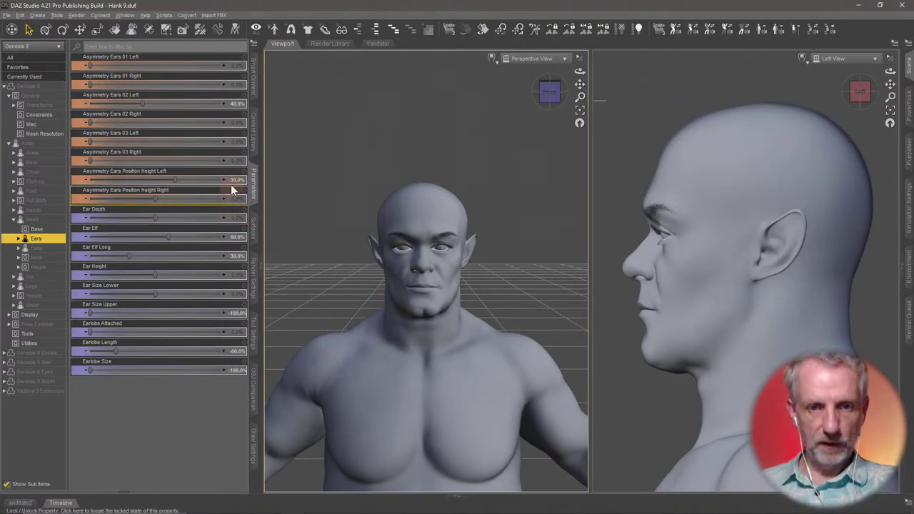
mouse_move(232, 179)
mouse_down()
mouse_move(214, 179)
mouse_move(232, 179)
mouse_up()
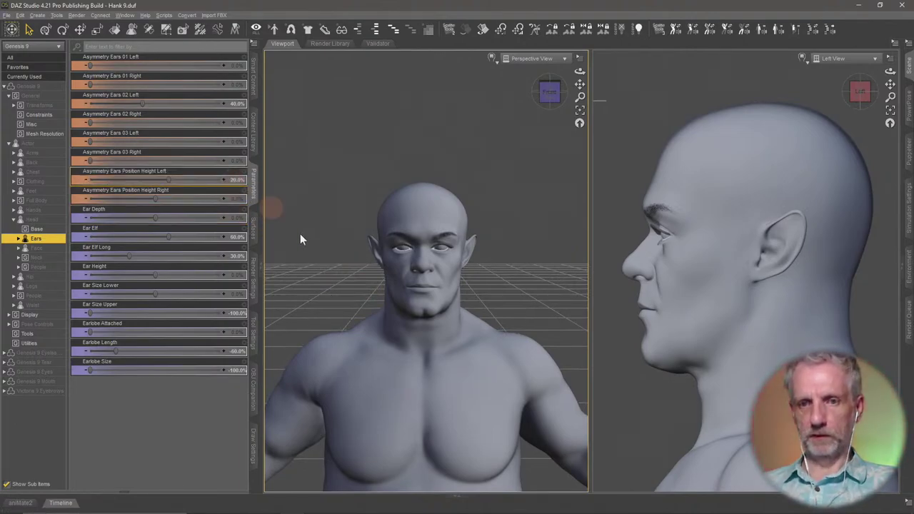
- Examine the whole figure's head and body proportions in the perspective and side views
mouse_move(404, 306)
ctrl+alt+mouse_down()
mouse_move(407, 292)
mouse_move(406, 307)
ctrl+alt+mouse_up()
ctrl+alt+right_drag(406, 308, 408, 307)
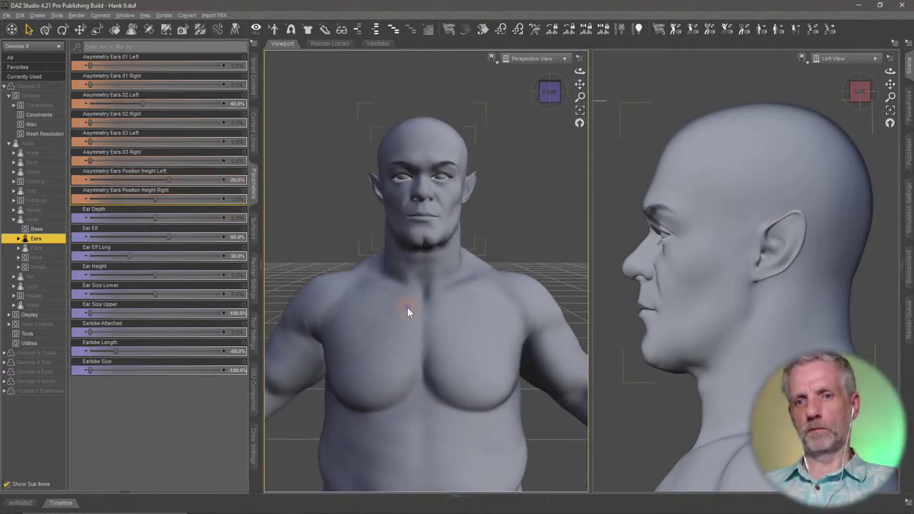
ctrl+alt+drag(408, 309, 403, 307)
scroll(407, 307, down, 3)
ctrl+alt+right_drag(406, 307, 405, 305)
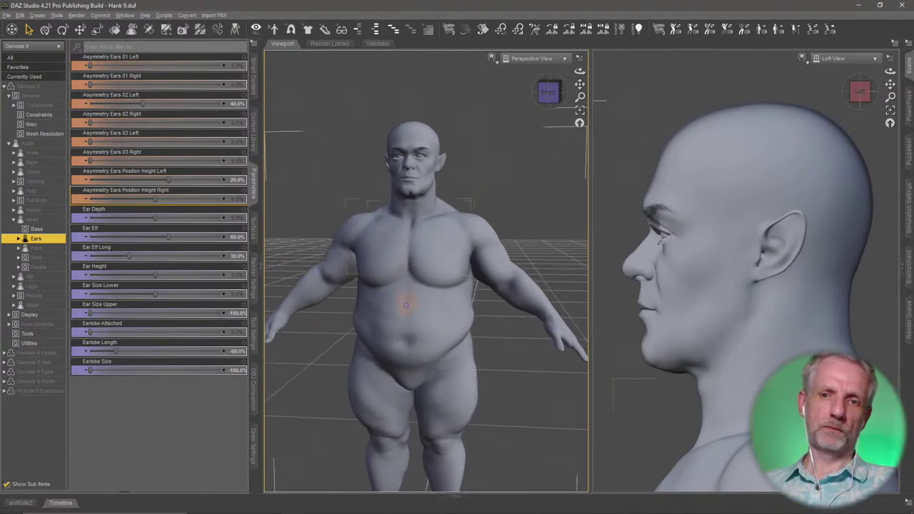
drag(404, 305, 424, 327)
scroll(427, 326, down, 2)
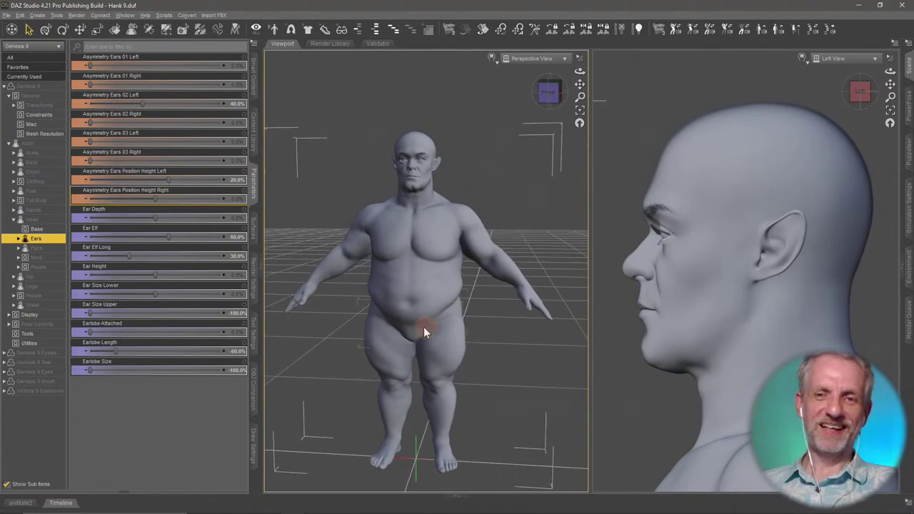
scroll(757, 335, down, 5)
ctrl+alt+right_drag(757, 335, 761, 334)
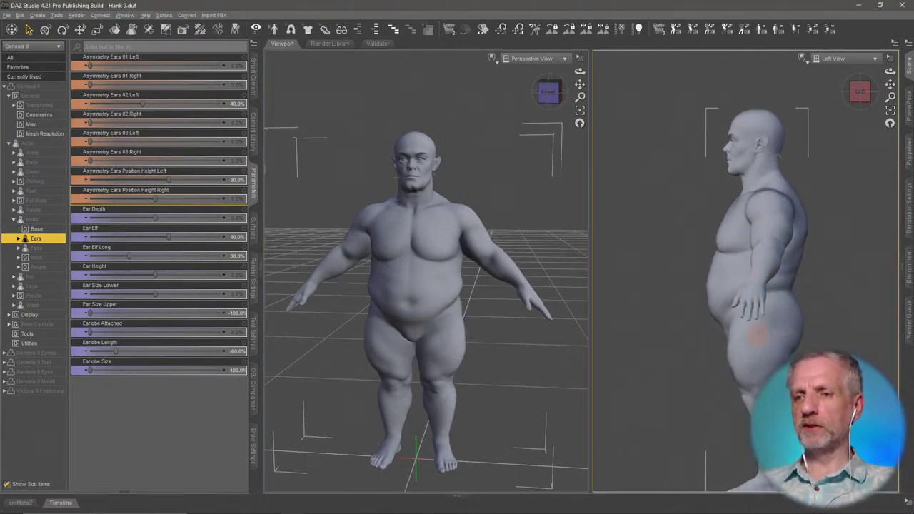
scroll(757, 335, down, 4)
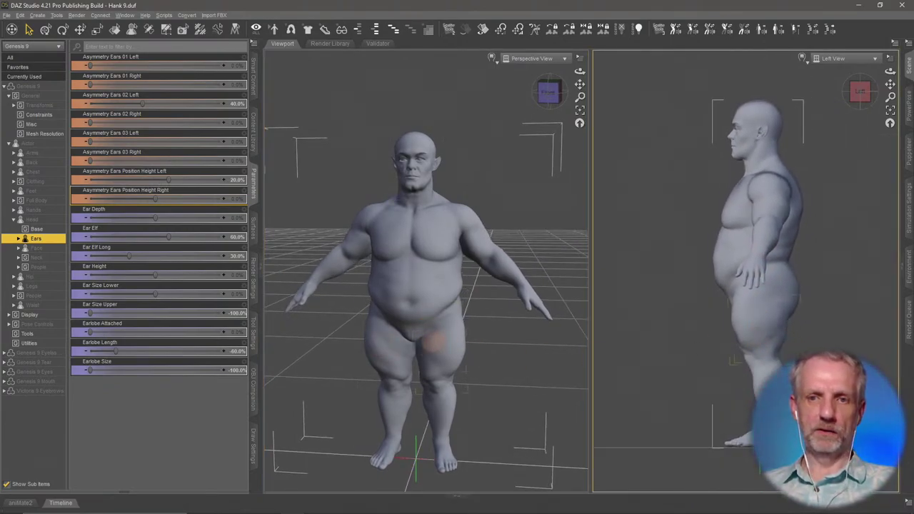
mouse_move(433, 340)
mouse_down()
mouse_move(430, 396)
mouse_move(422, 334)
mouse_move(426, 345)
mouse_up()
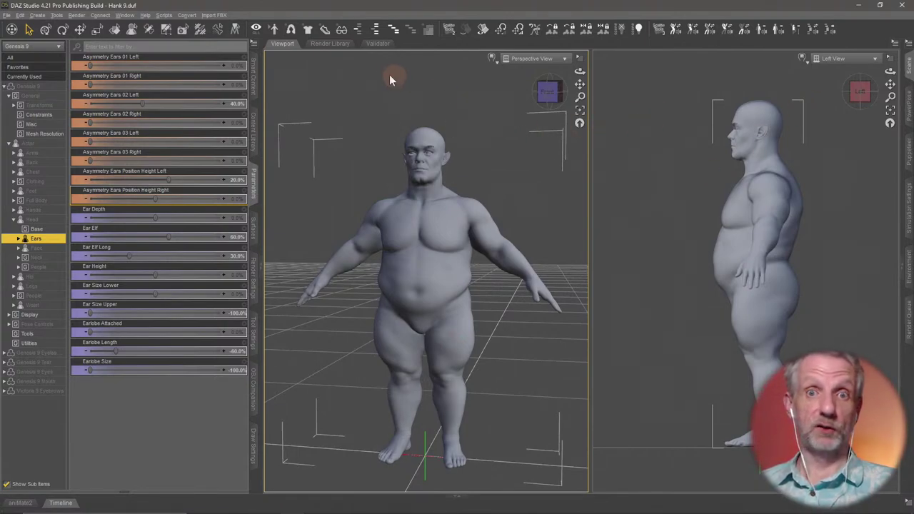
- Change the viewport layout to a single perspective view showing the whole figure
click(125, 15)
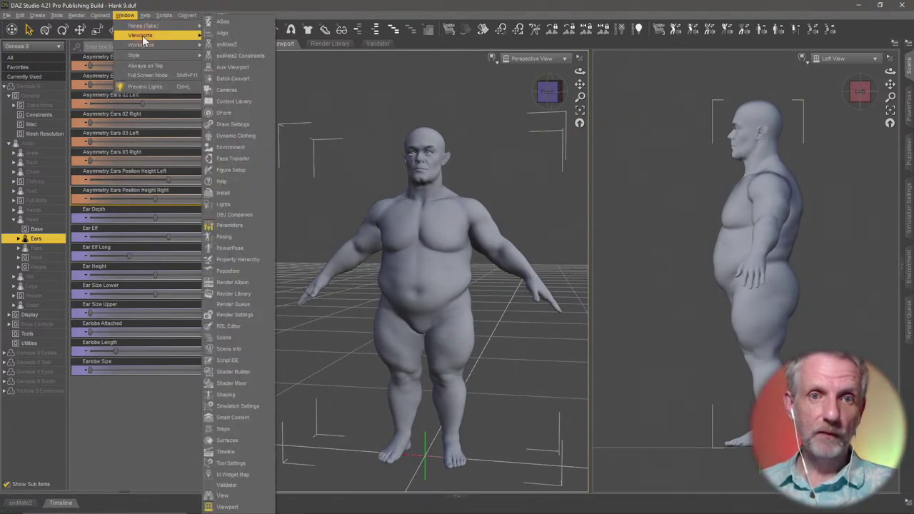
mouse_move(143, 35)
click(236, 36)
scroll(438, 260, down, 3)
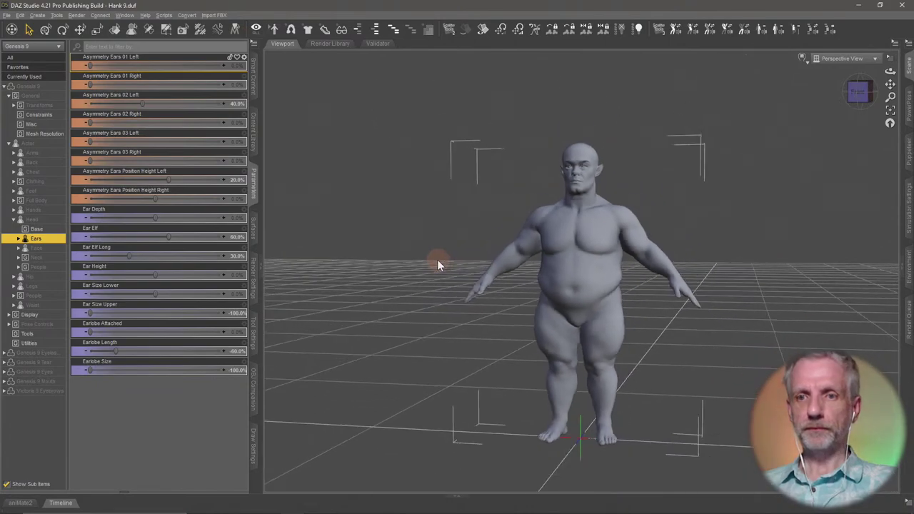
- Collapse the Genesis 9 hierarchy in the scene and move the figure sideways away from the world centre
click(907, 67)
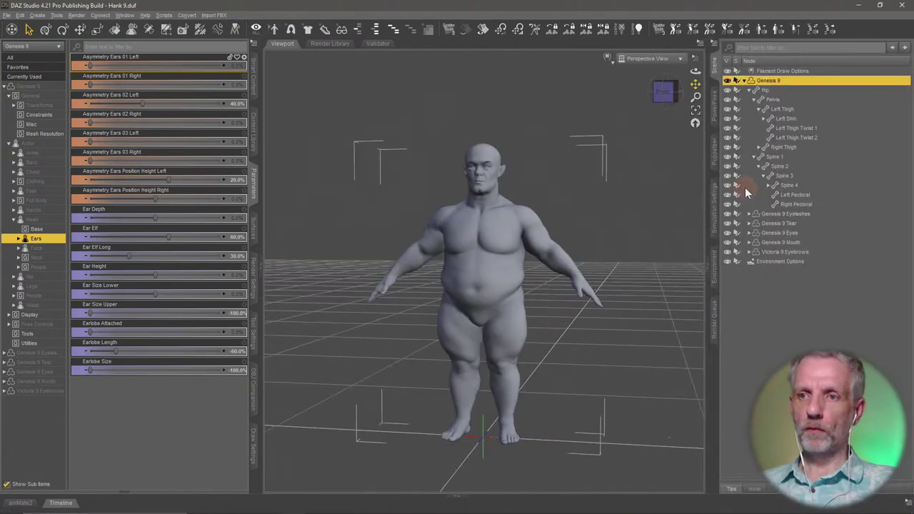
click(744, 80)
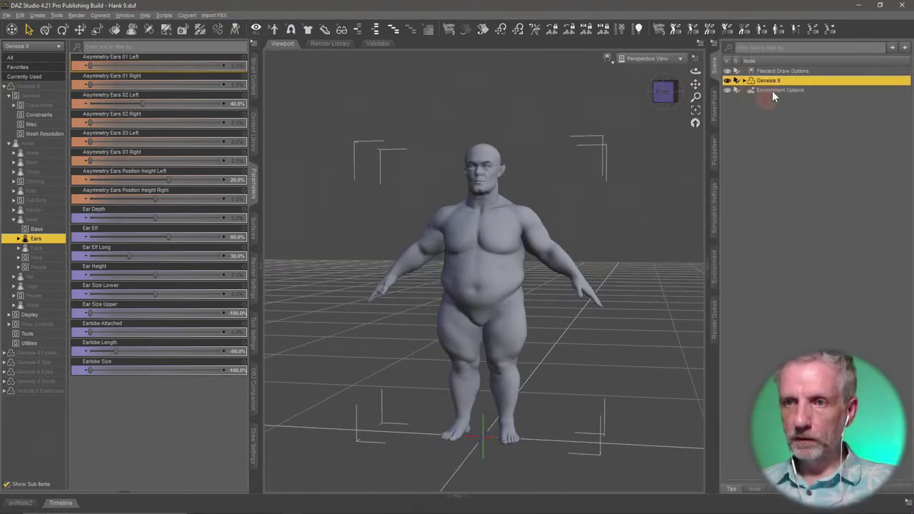
click(45, 29)
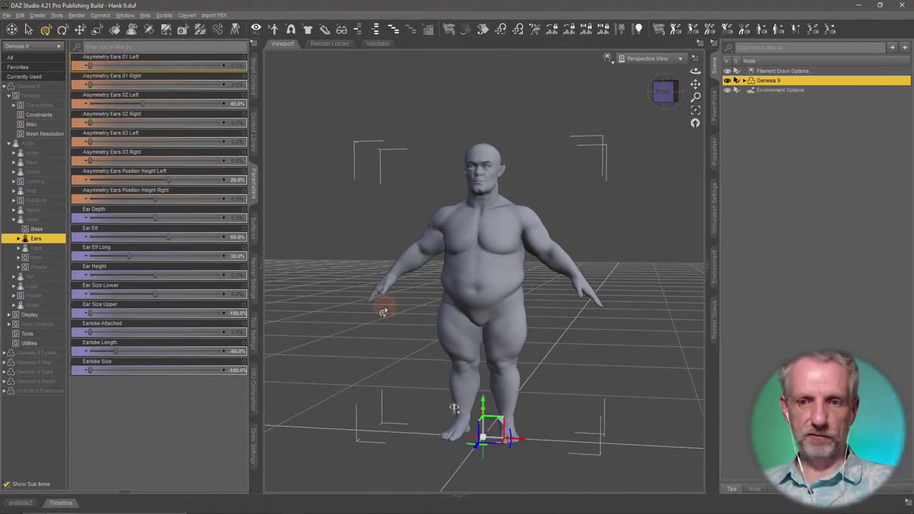
drag(520, 443, 477, 366)
middle_drag(478, 366, 473, 378)
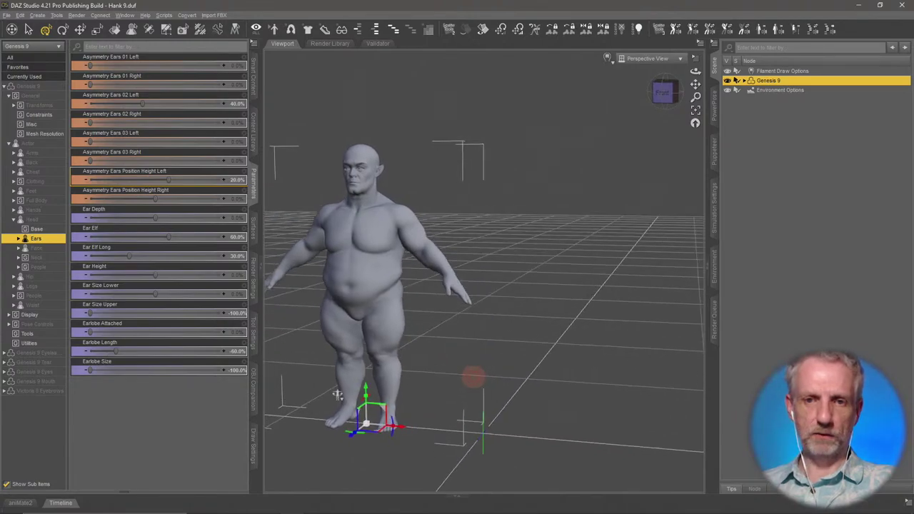
- Load the Greta v2 character from the Greta folder of Custom Characters into the scene beside the figure
click(252, 141)
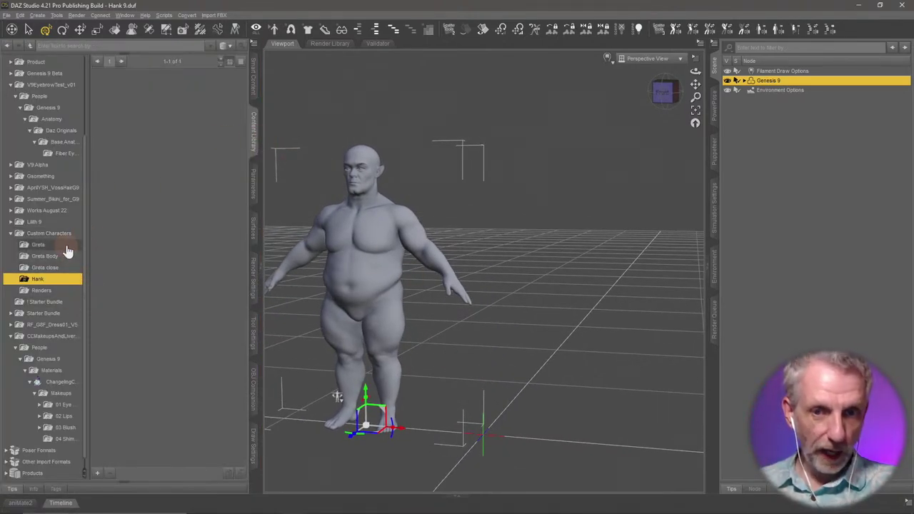
scroll(69, 289, down, 1)
click(56, 235)
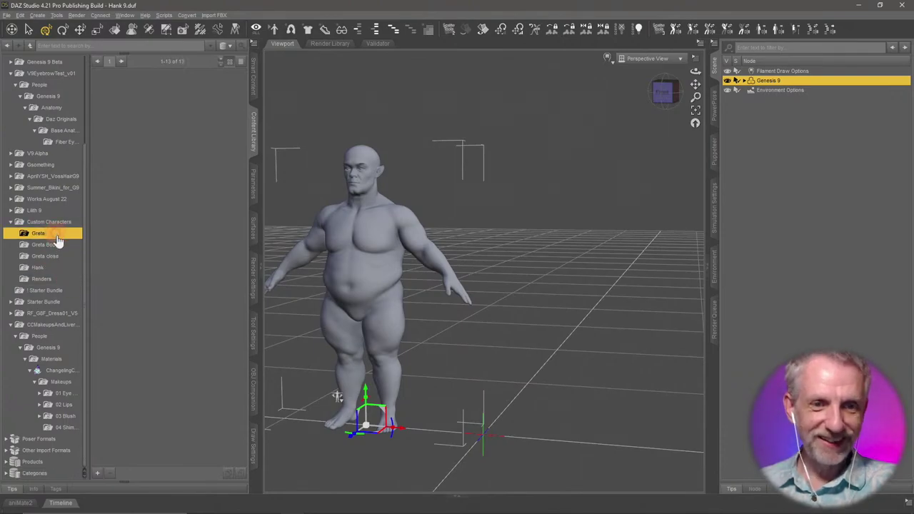
double_click(121, 361)
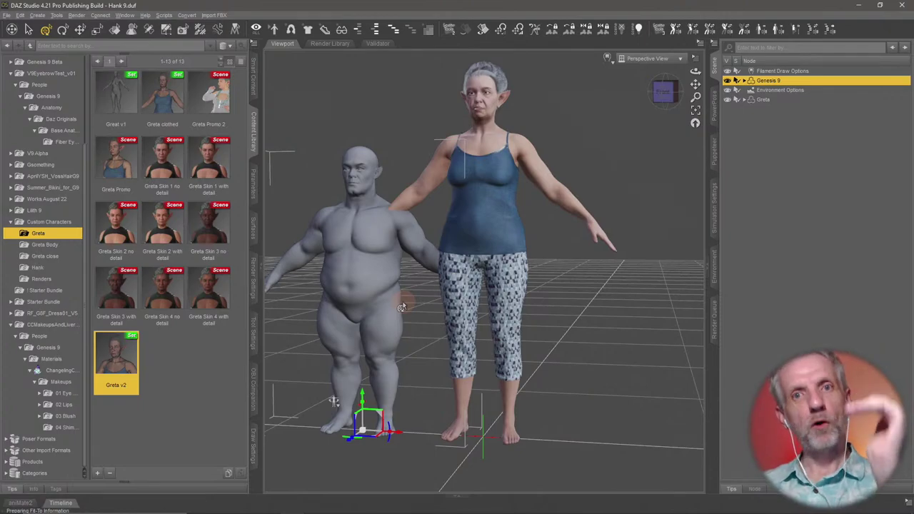
middle_drag(429, 308, 432, 302)
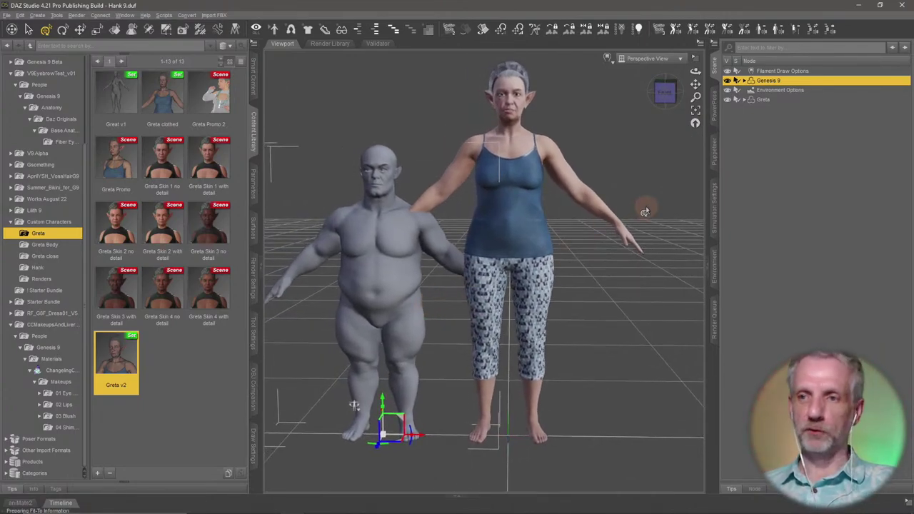
- Rename the Genesis 9 figure node as Hank 9 and move it sideways, farther away from Greta
click(772, 100)
click(784, 81)
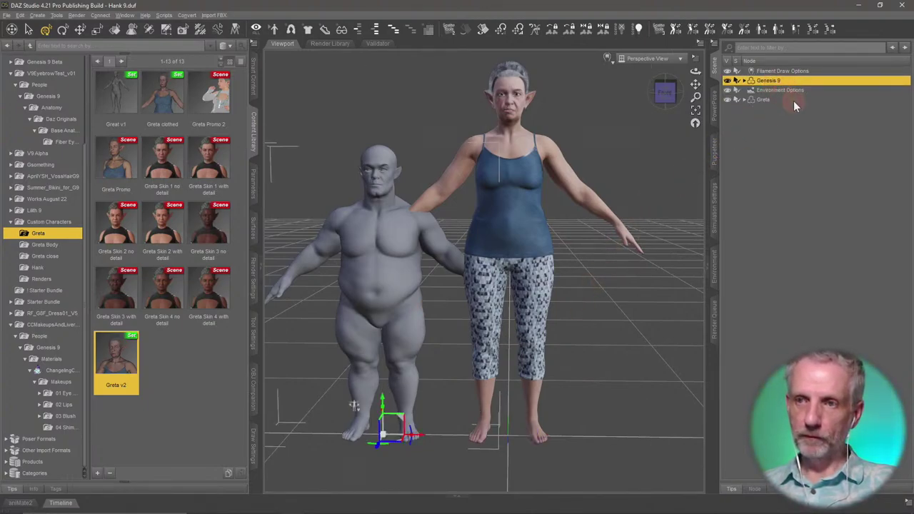
text(Hank)
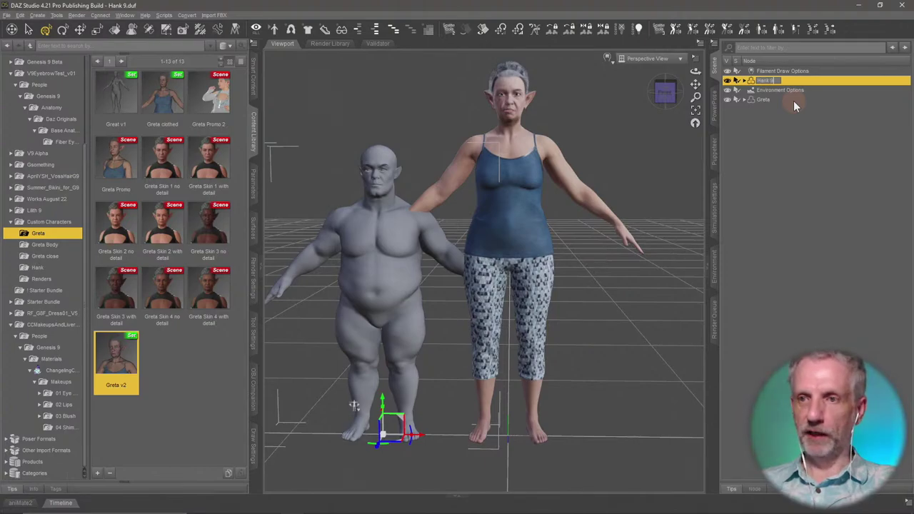
key(Return)
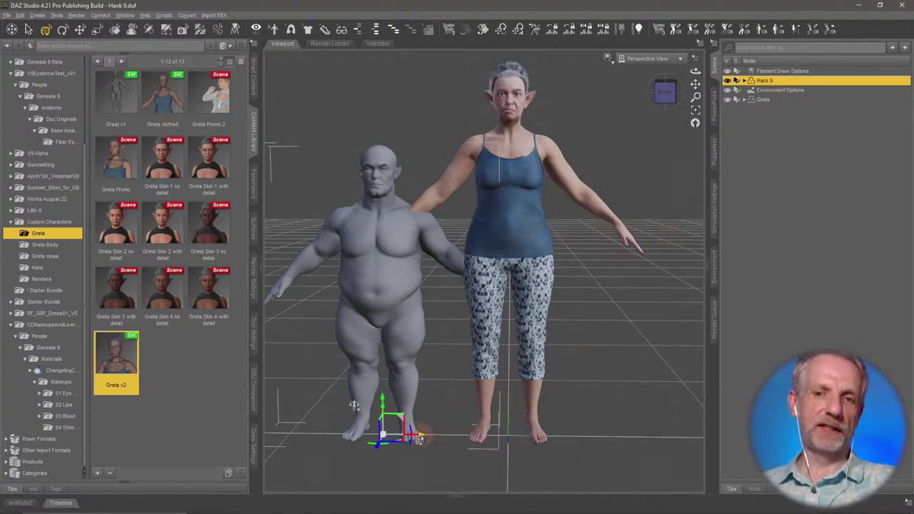
drag(420, 438, 345, 437)
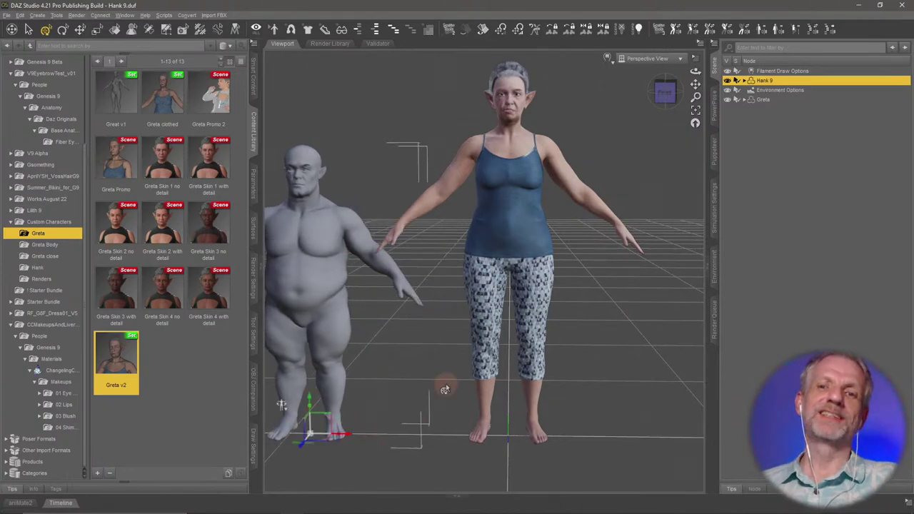
- Examine the height and body proportions of Hank 9 beside Greta from several angles
ctrl+alt+drag(445, 389, 454, 380)
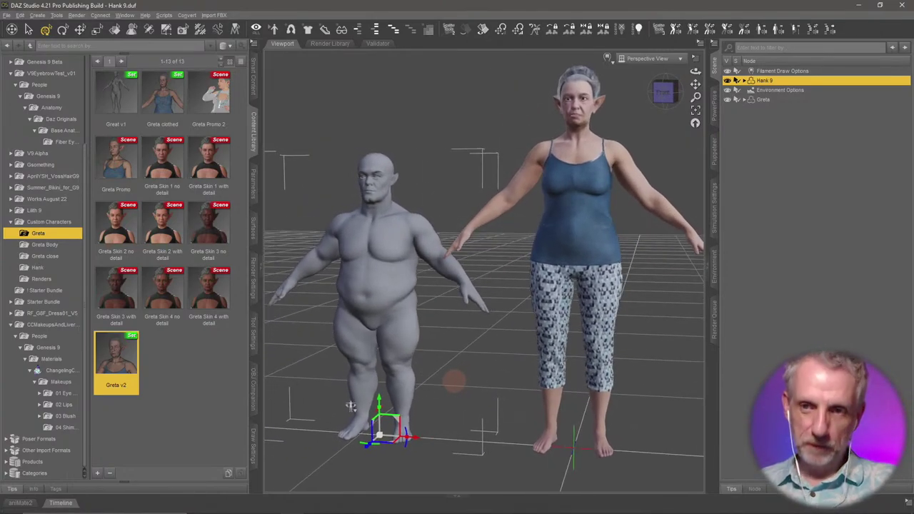
middle_drag(350, 406, 366, 440)
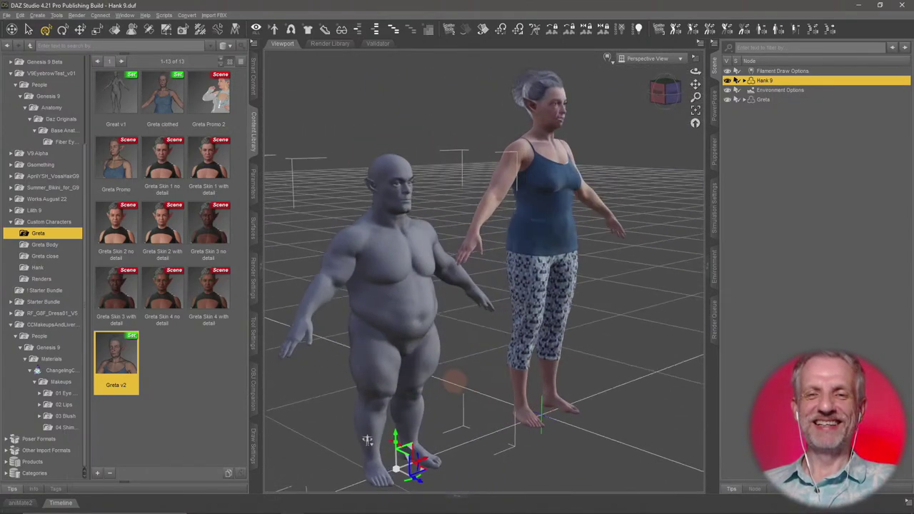
middle_drag(454, 381, 453, 387)
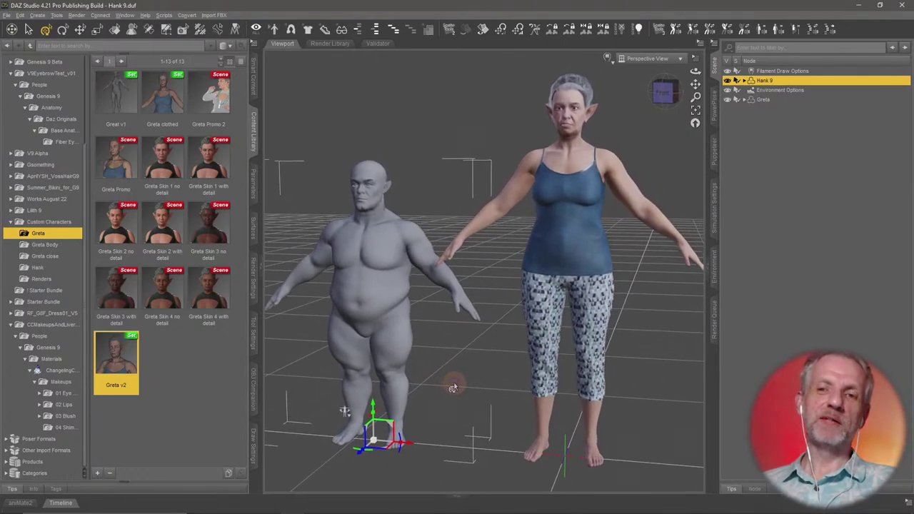
middle_drag(344, 412, 374, 379)
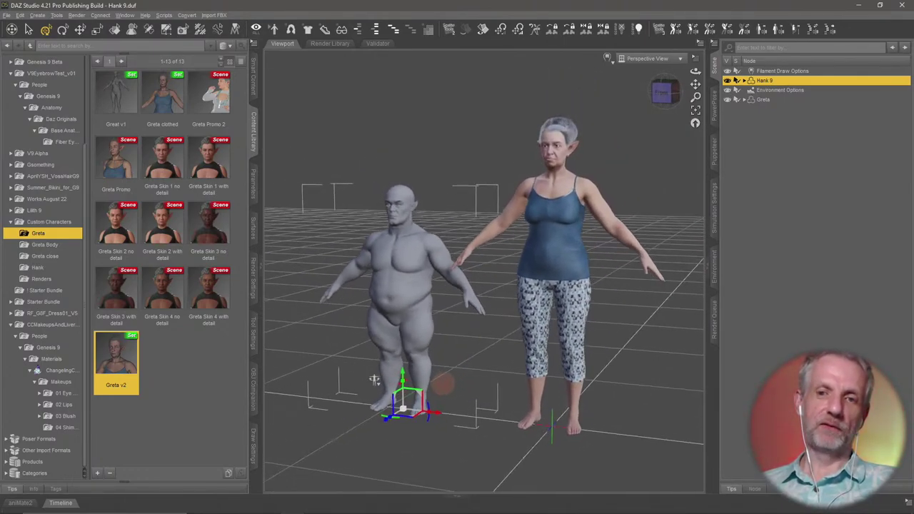
middle_drag(443, 384, 446, 398)
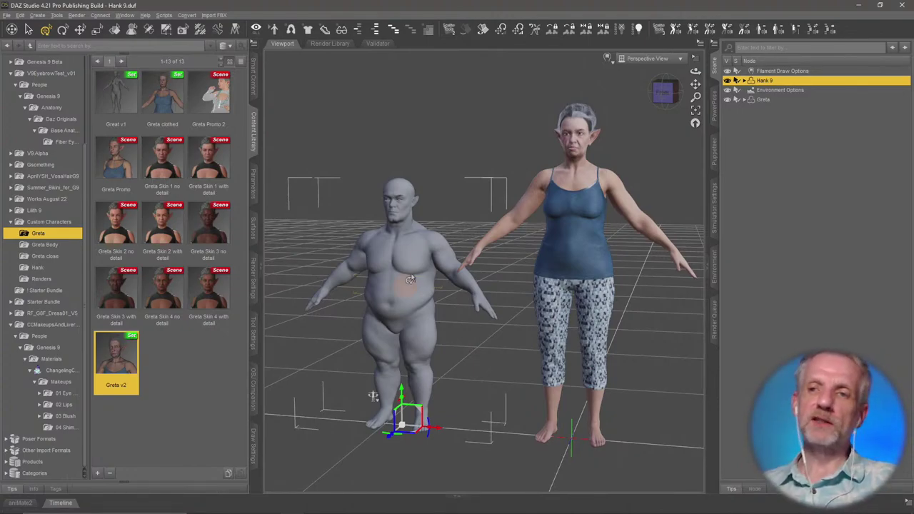
- Show Greta's ear morph parameters and compare her with Hank 9 again from angled and front views
click(780, 100)
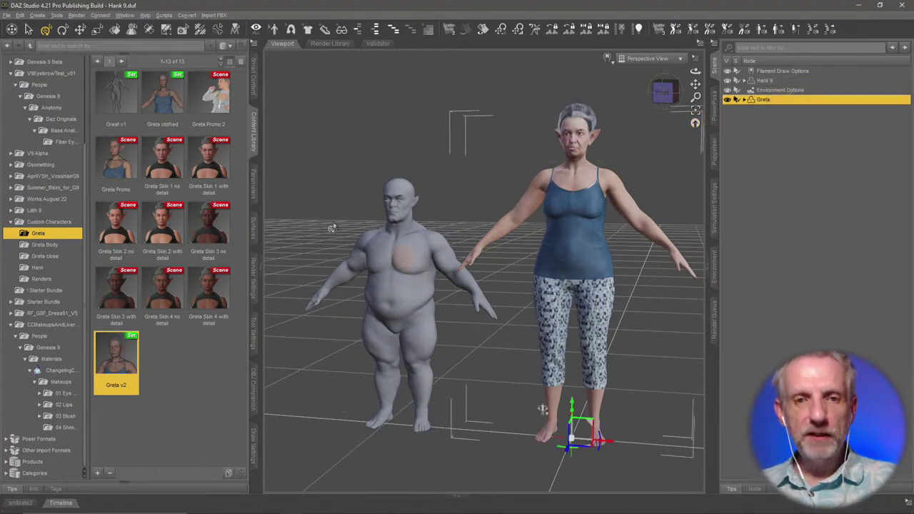
click(254, 184)
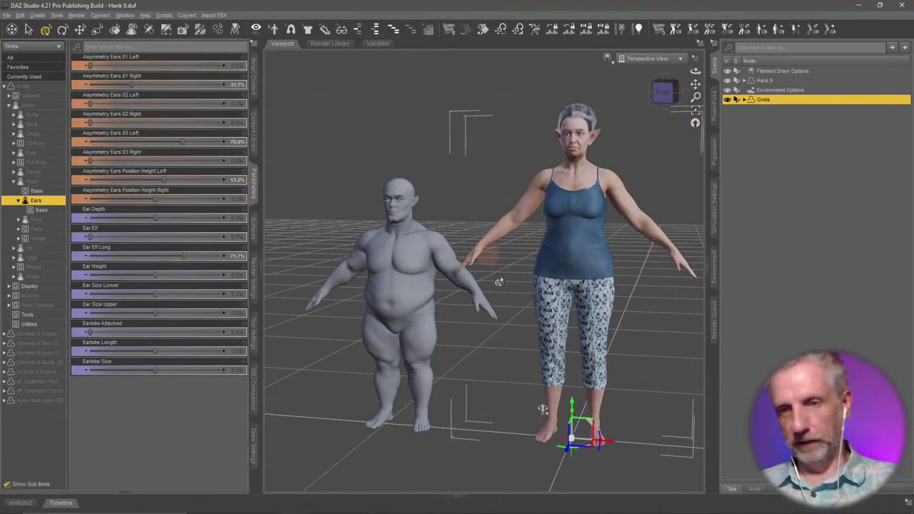
alt+drag(505, 280, 504, 277)
mouse_move(559, 229)
alt+mouse_down()
mouse_move(554, 223)
mouse_move(571, 269)
alt+mouse_up()
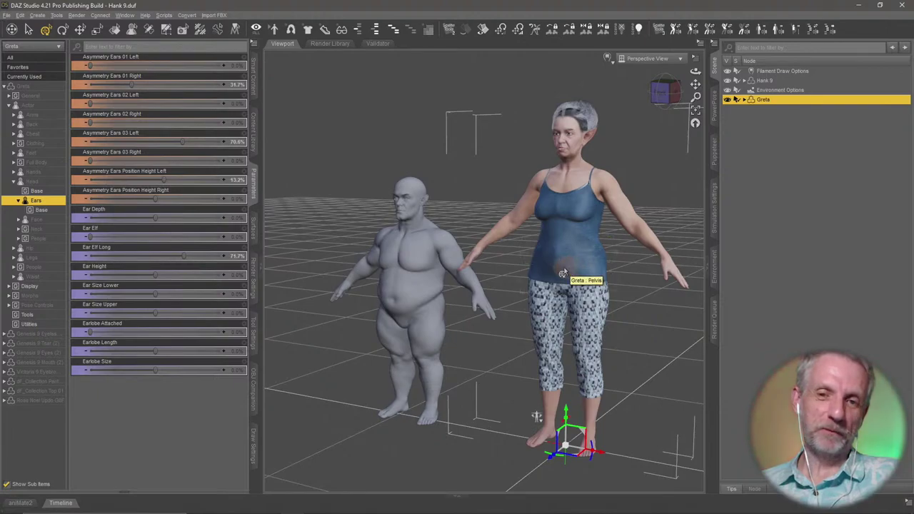
alt+drag(531, 258, 529, 259)
alt+drag(537, 395, 535, 417)
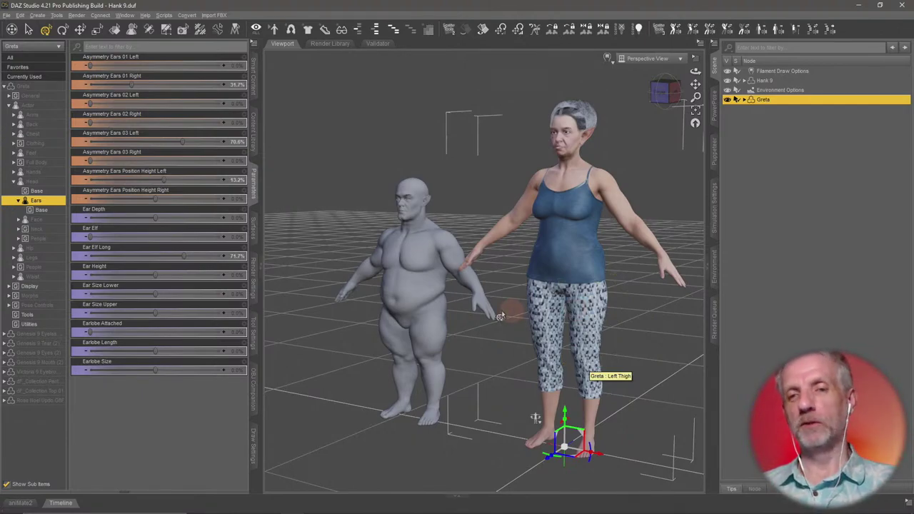
scroll(487, 307, up, 2)
ctrl+alt+drag(488, 305, 477, 304)
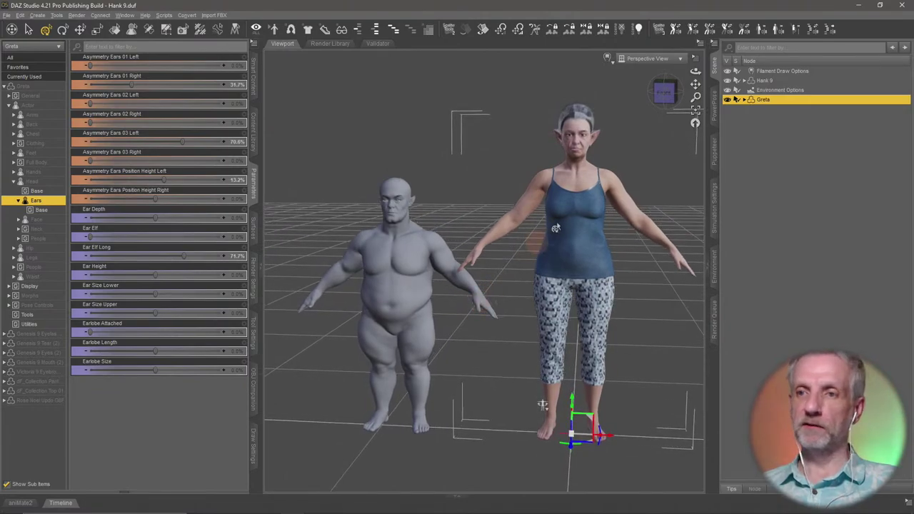
- Hide Greta in the scene and make Hank 9 the selected figure
click(775, 82)
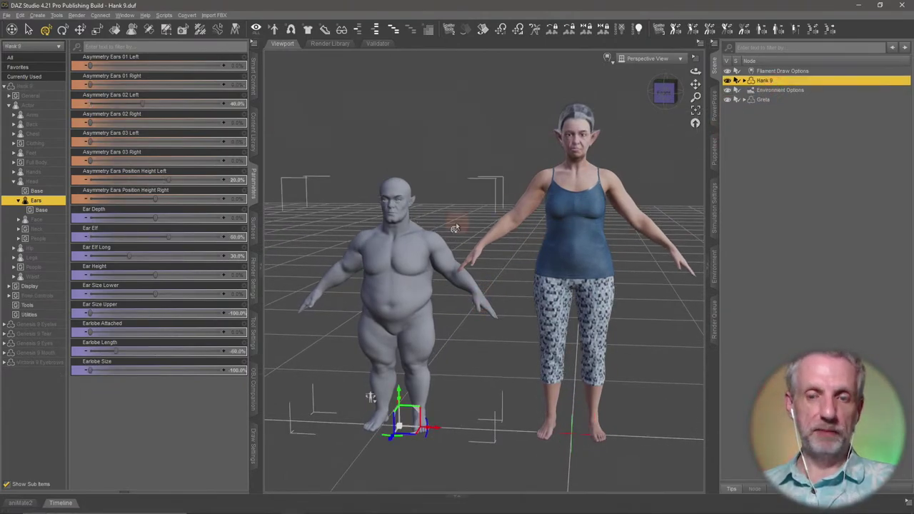
key(ctrl+f)
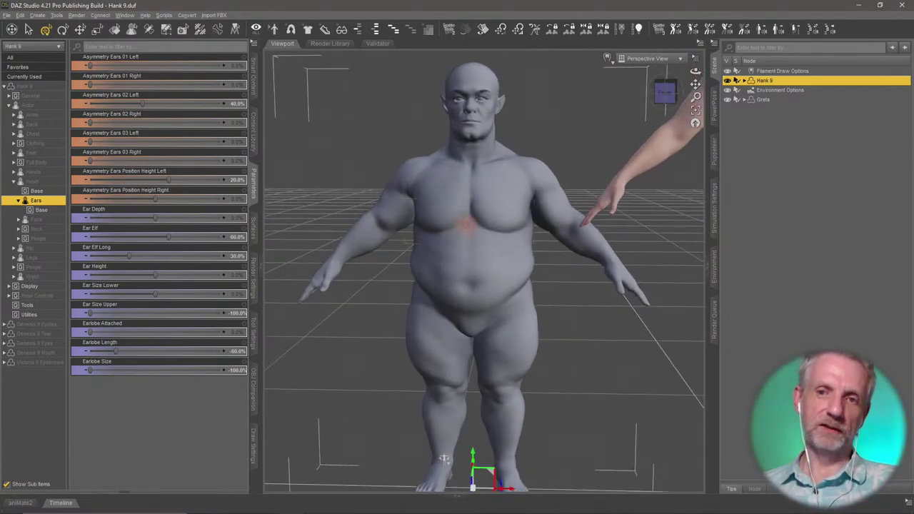
scroll(465, 230, down, 3)
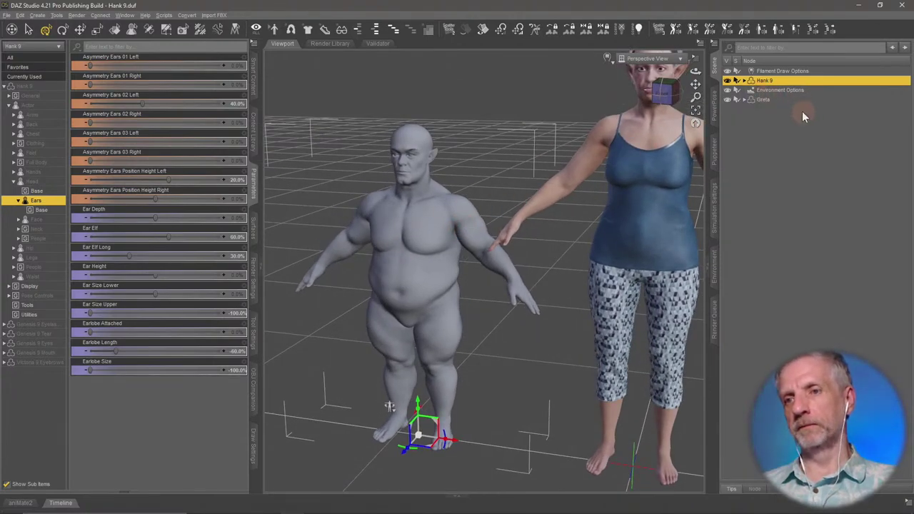
click(726, 99)
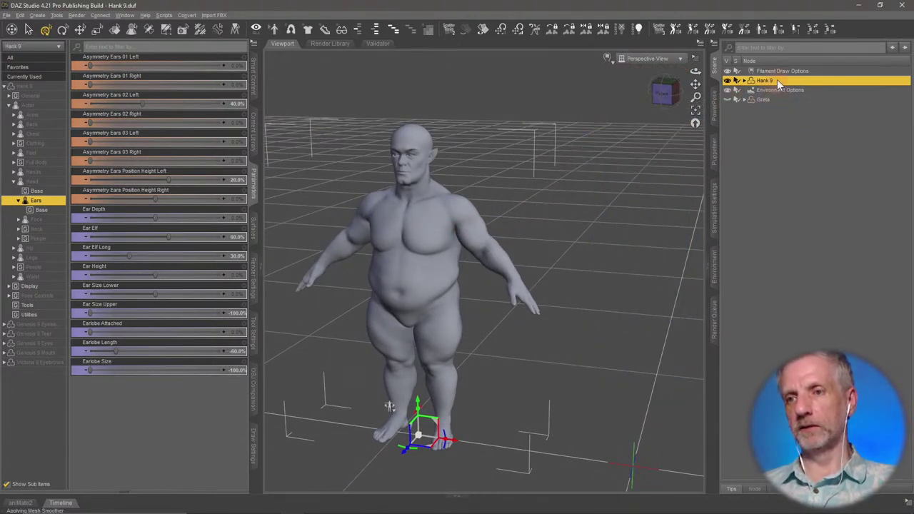
click(764, 100)
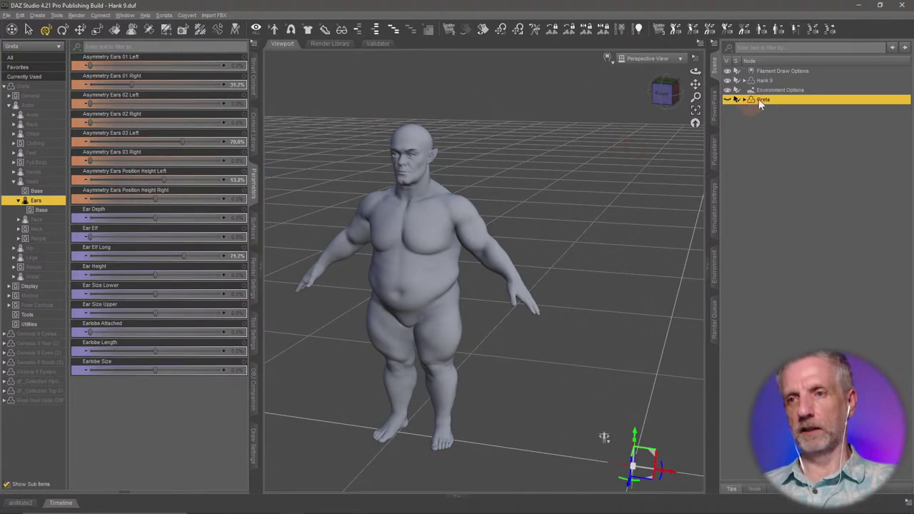
click(773, 80)
- Set Hank 9's X Translate to 0 in his general transforms and frame the whole figure
click(251, 153)
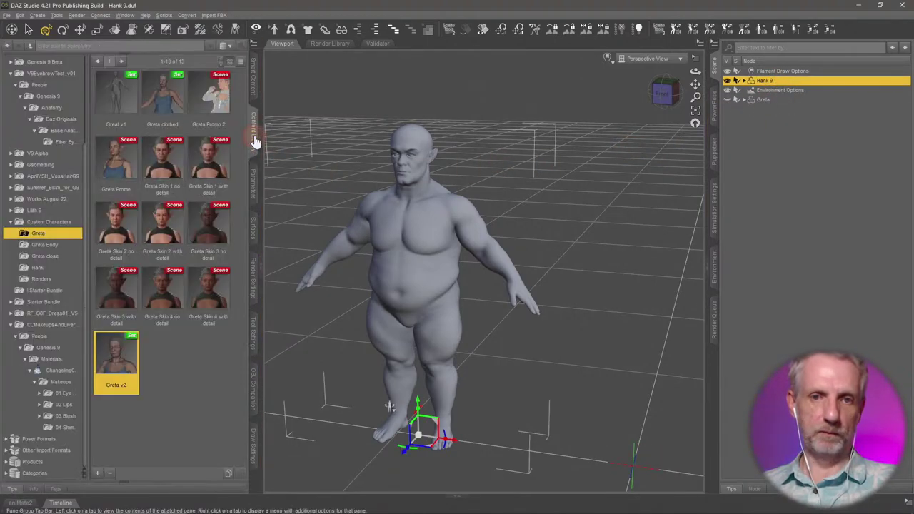
click(253, 180)
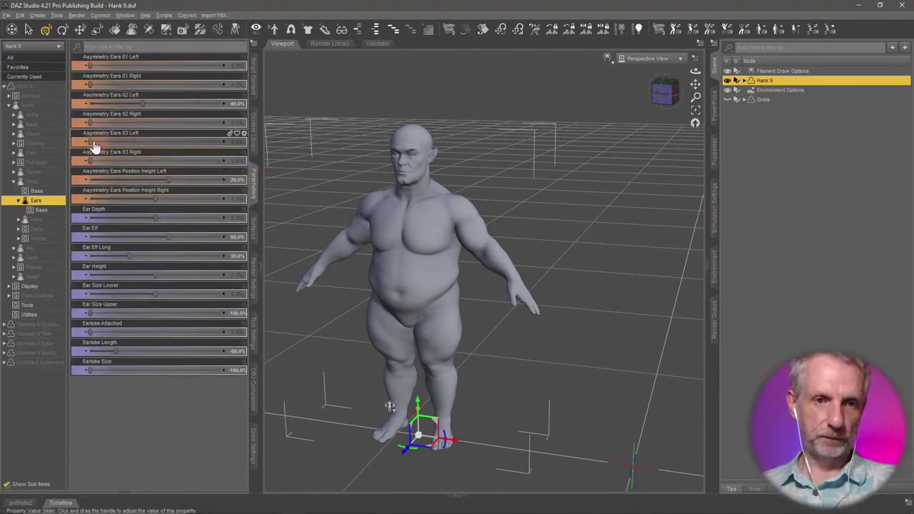
click(45, 100)
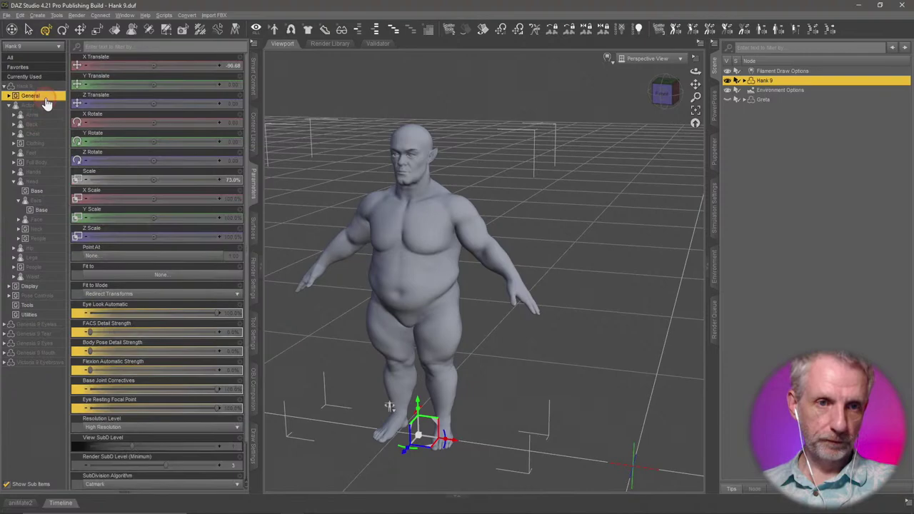
click(184, 70)
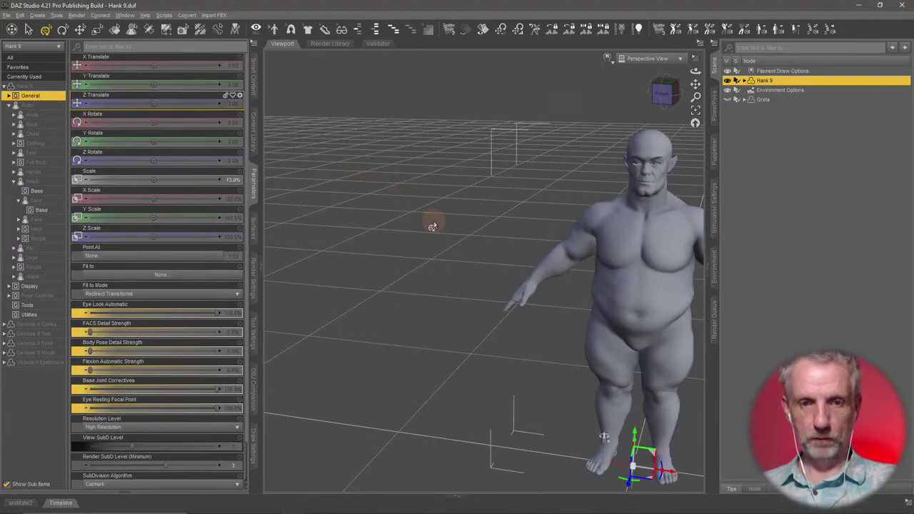
key(ctrl+f)
ctrl+alt+drag(461, 264, 449, 235)
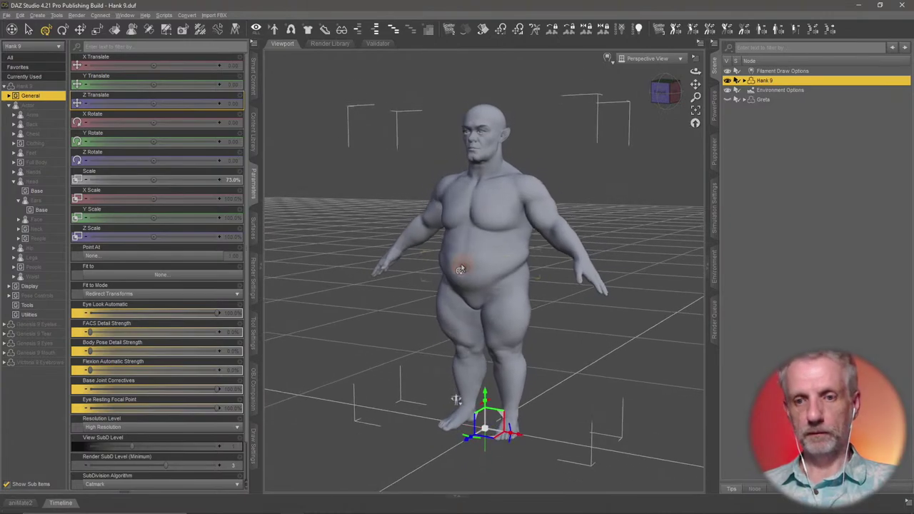
scroll(460, 268, up, 1)
scroll(460, 267, up, 1)
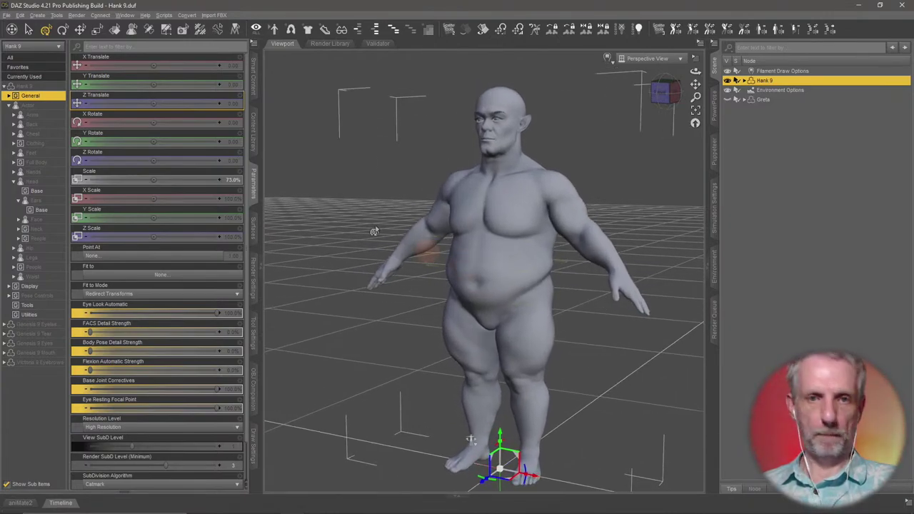
- Examine the base bikini and bra in the Genesis 9 Starter Essentials product among the Wardrobe products
click(253, 92)
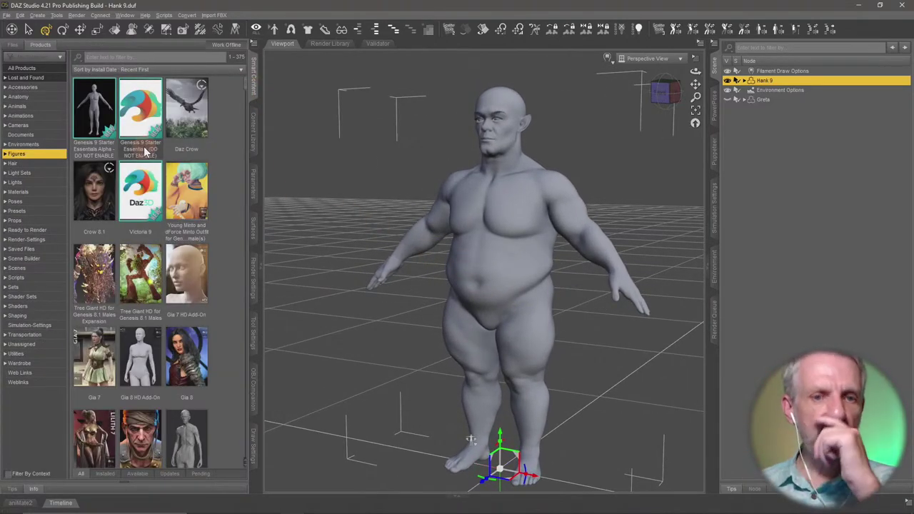
click(42, 365)
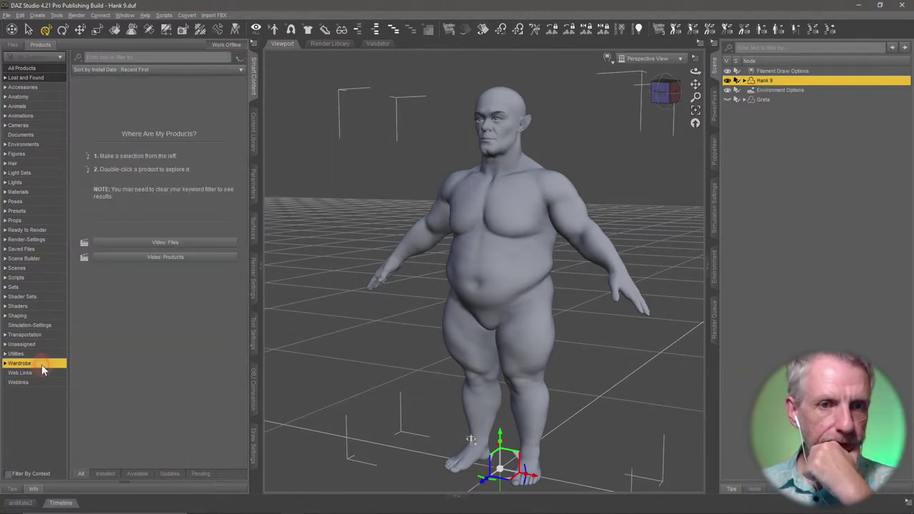
double_click(101, 114)
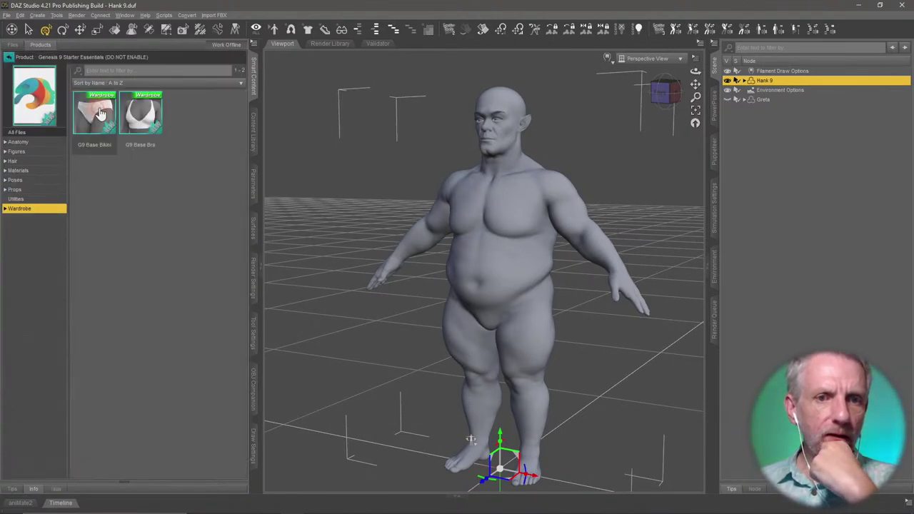
click(99, 123)
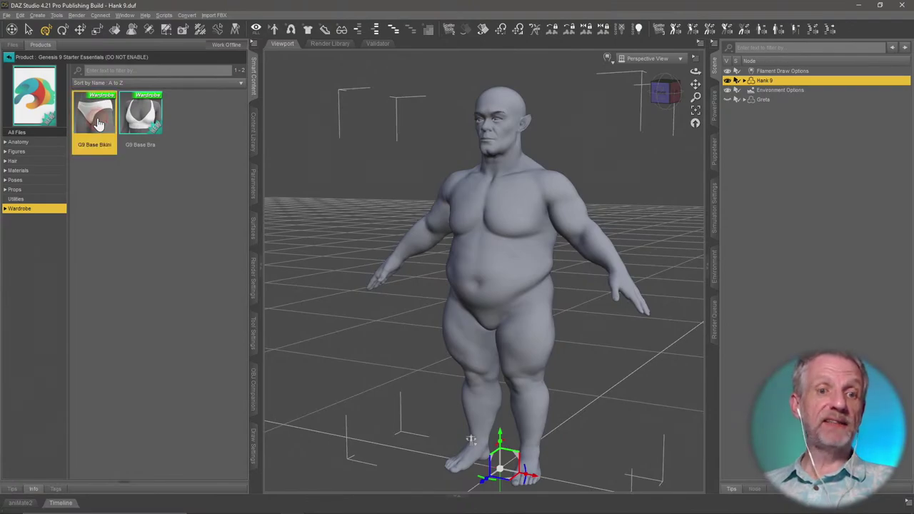
click(150, 118)
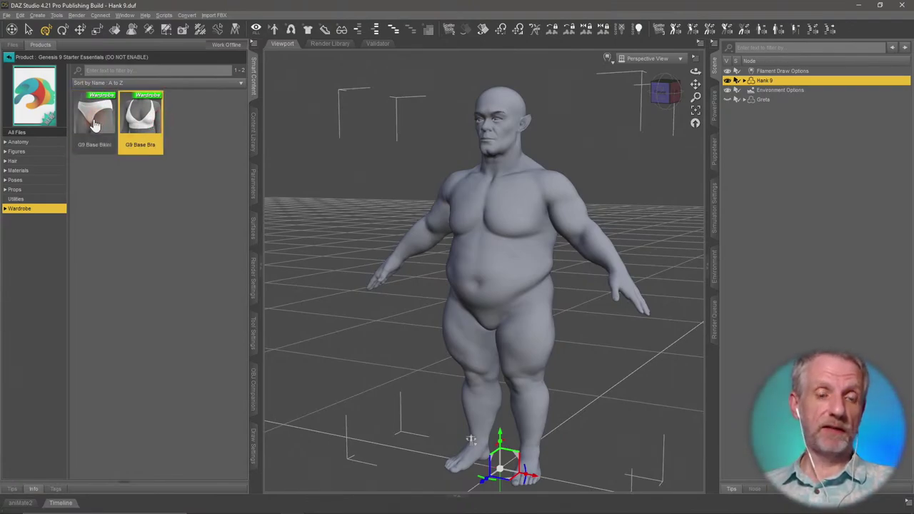
mouse_move(95, 125)
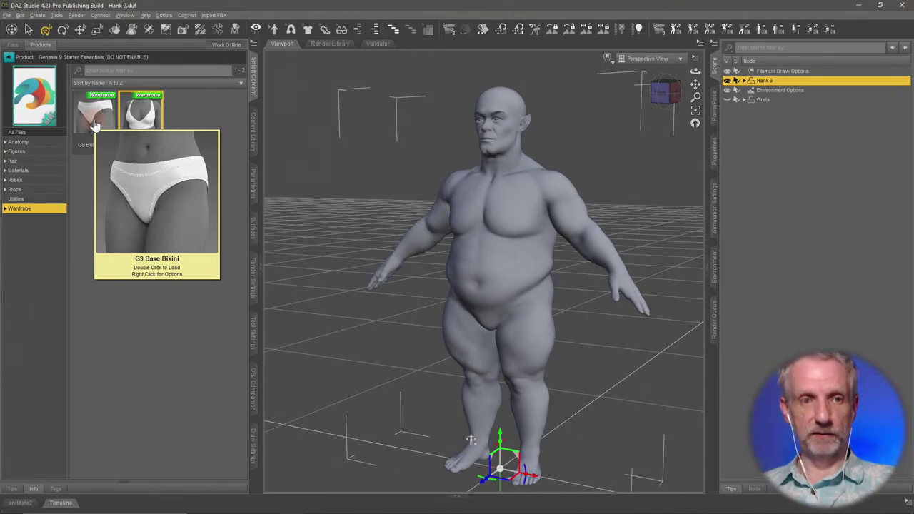
- Load the Swim Shorts from the dForce Swim Shorts for Genesis 8 Male(s) wardrobe product onto Hank 9
click(9, 56)
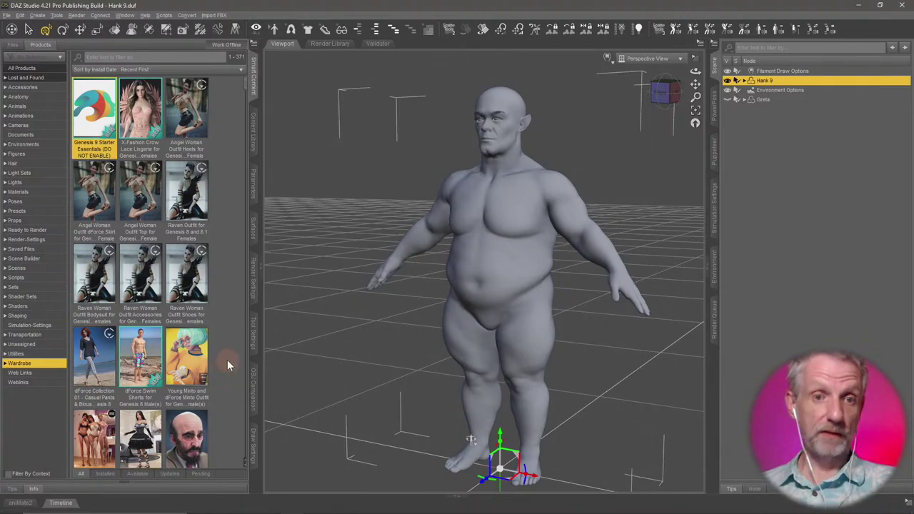
scroll(227, 360, down, 3)
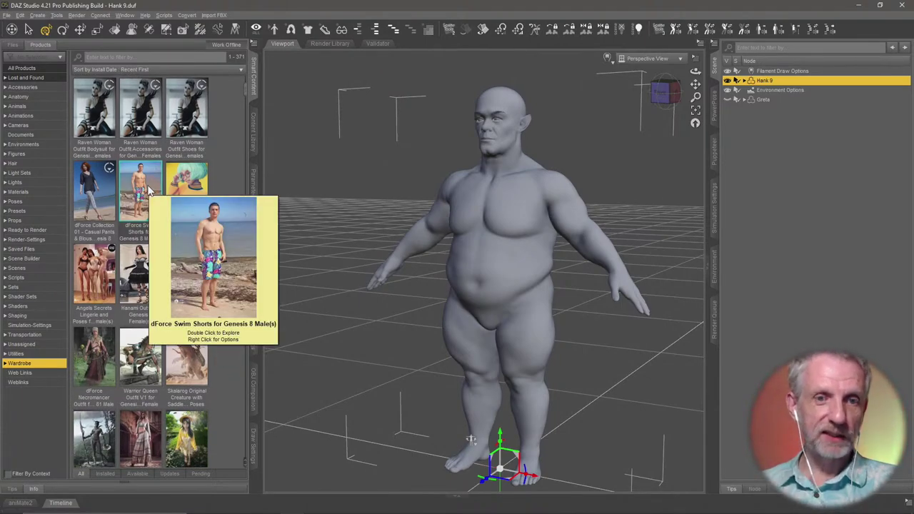
double_click(148, 189)
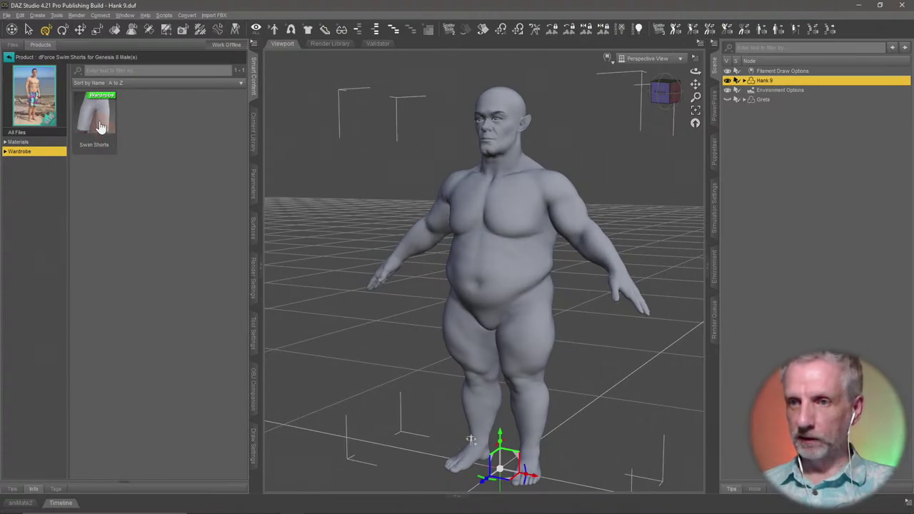
double_click(100, 127)
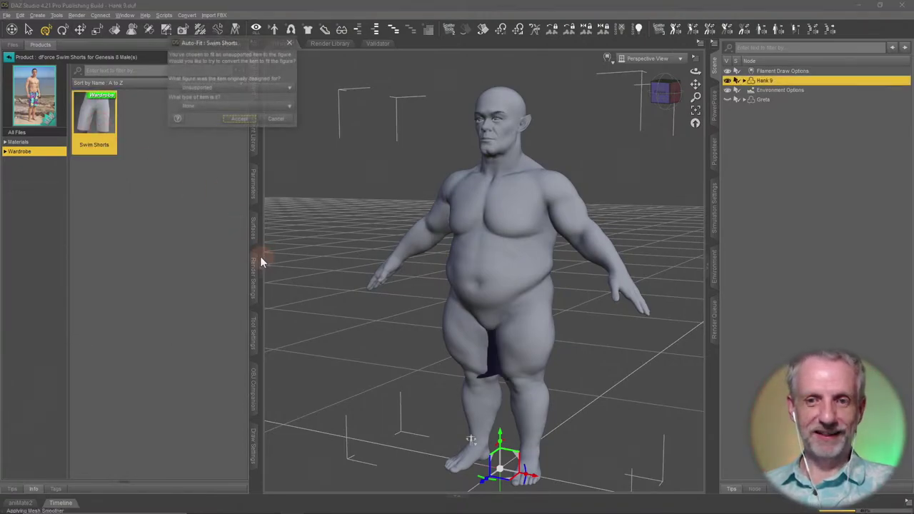
- Auto-fit the Swim Shorts to Hank 9 as a Genesis 8 Male item with the Bodysuit Tight Template and inspect the fit
click(277, 88)
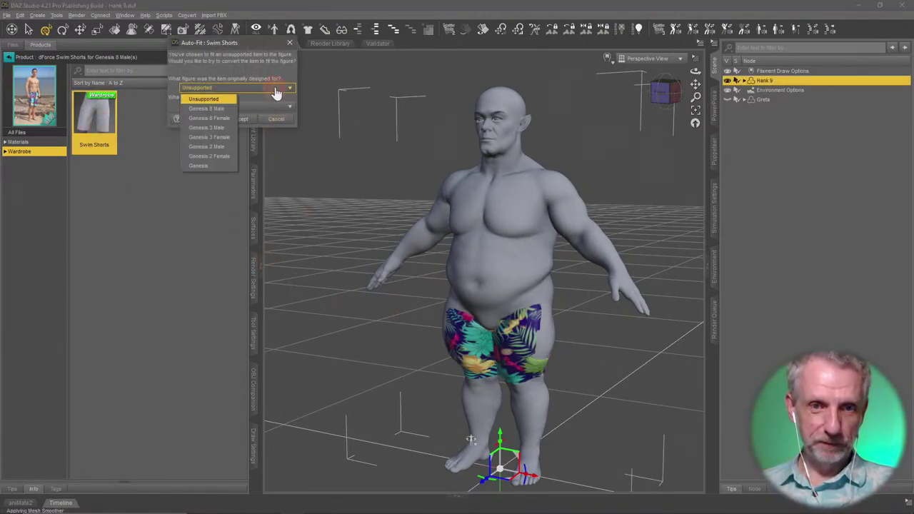
click(233, 108)
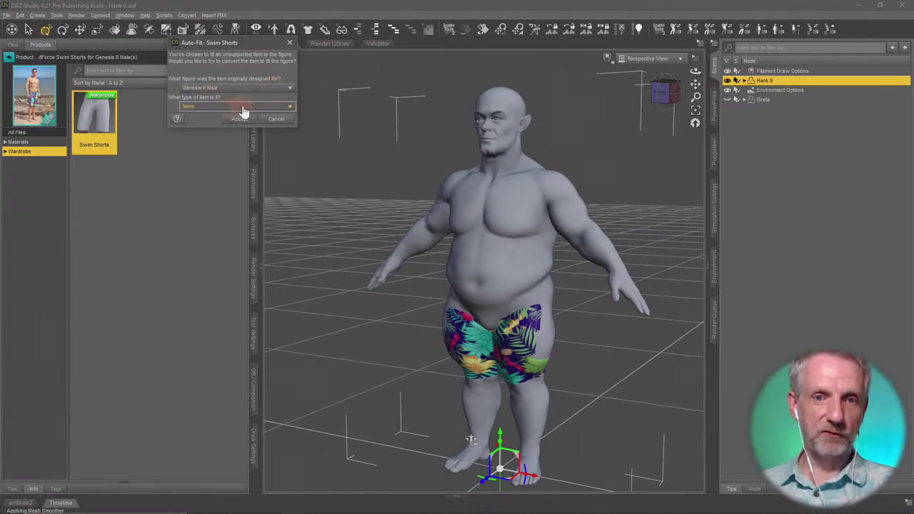
click(243, 109)
mouse_move(207, 127)
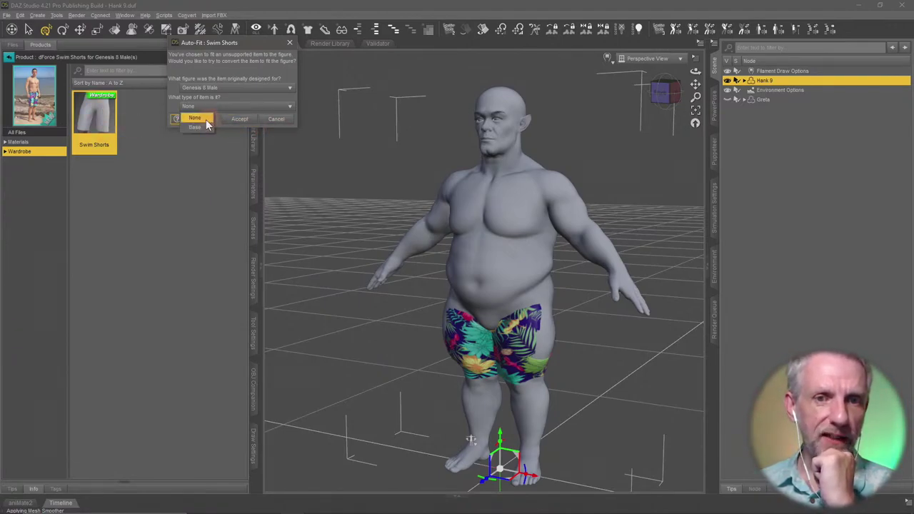
mouse_move(205, 127)
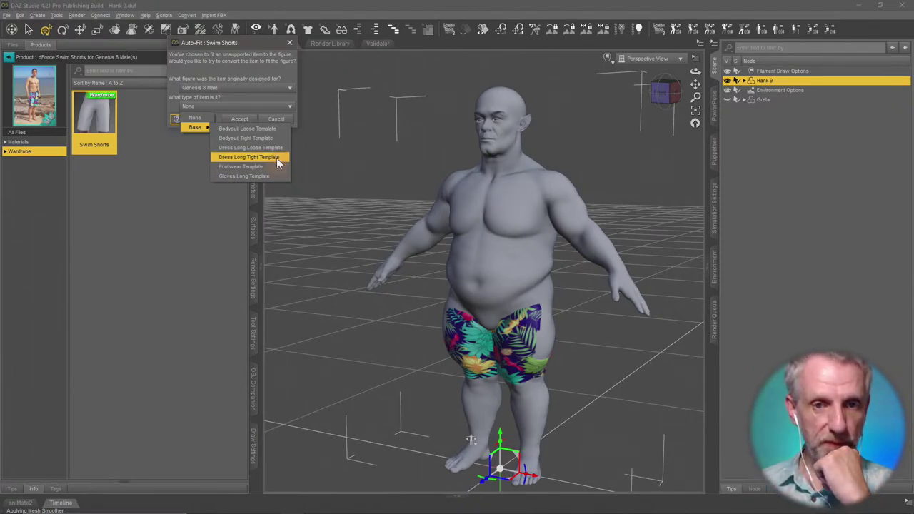
click(279, 139)
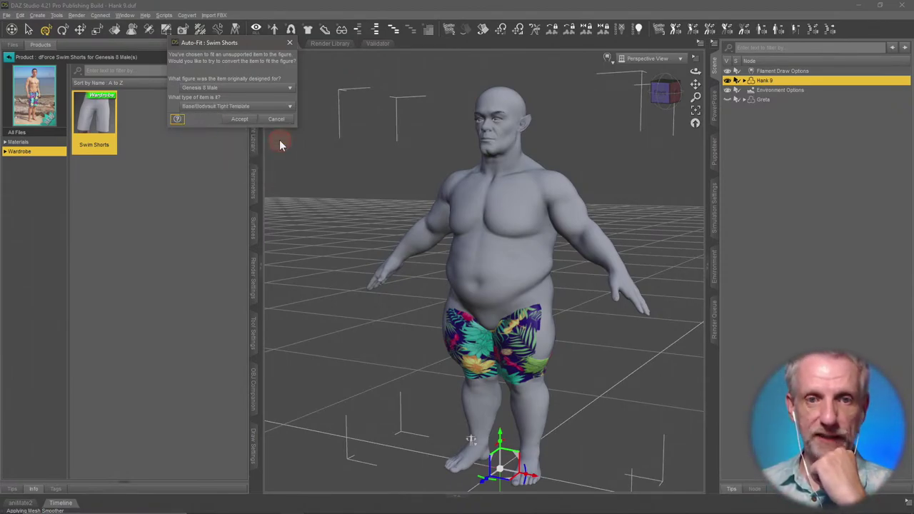
click(241, 119)
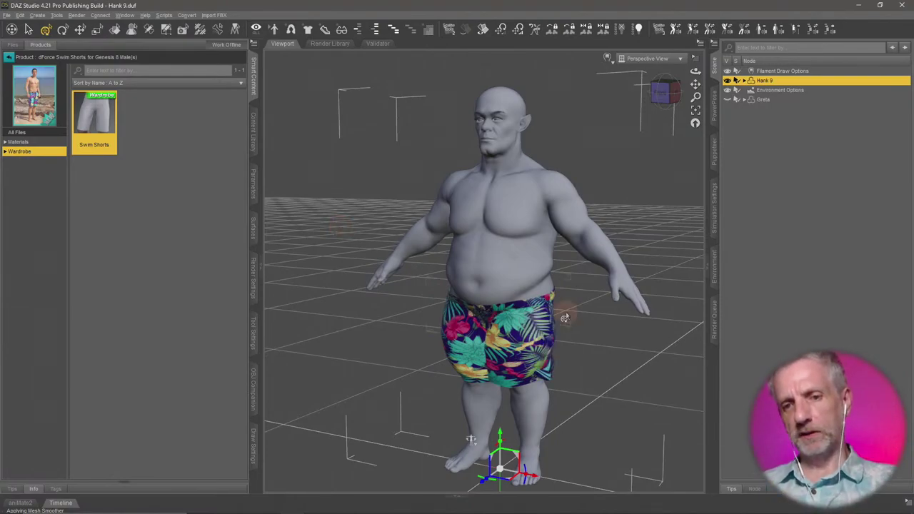
scroll(565, 318, up, 4)
ctrl+alt+right_drag(564, 319, 569, 299)
mouse_move(569, 300)
ctrl+alt+mouse_down()
mouse_move(569, 314)
mouse_move(587, 310)
mouse_move(547, 319)
mouse_move(579, 311)
ctrl+alt+mouse_up()
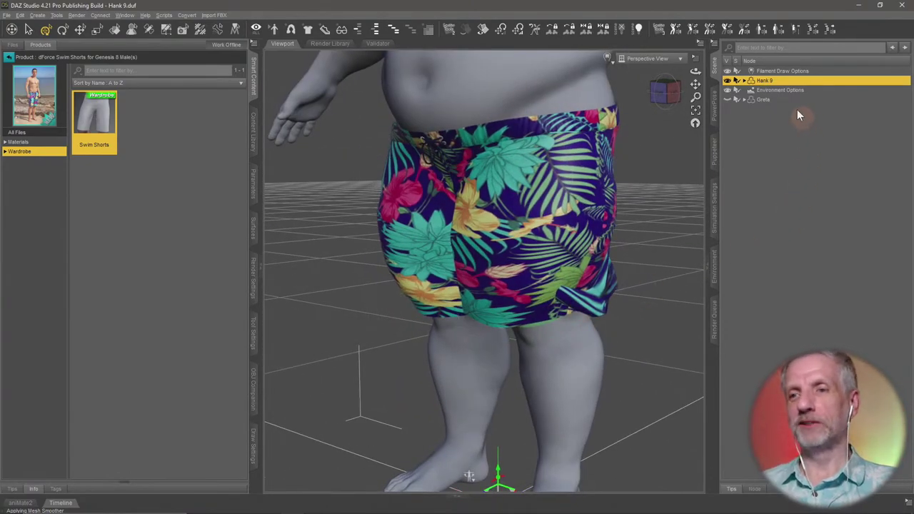
- Delete the Swim Shorts fitted with the tight template and reselect Hank 9
click(745, 80)
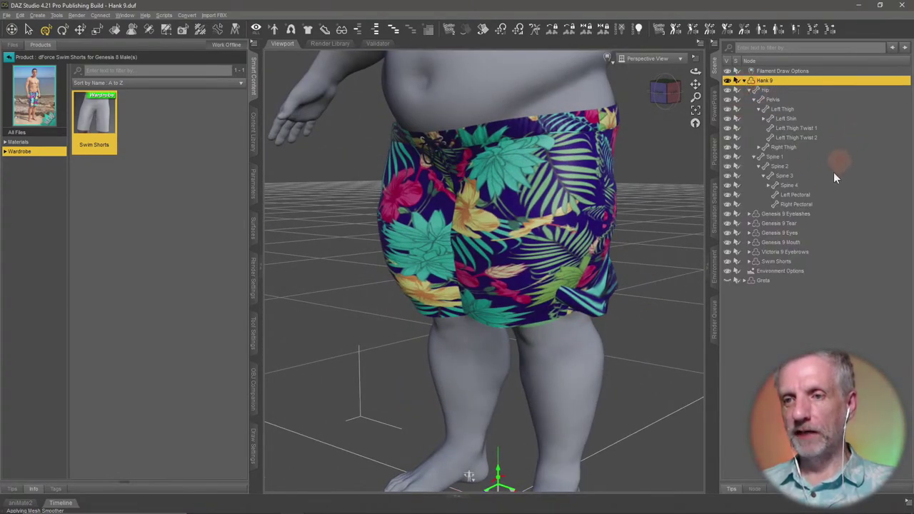
click(793, 262)
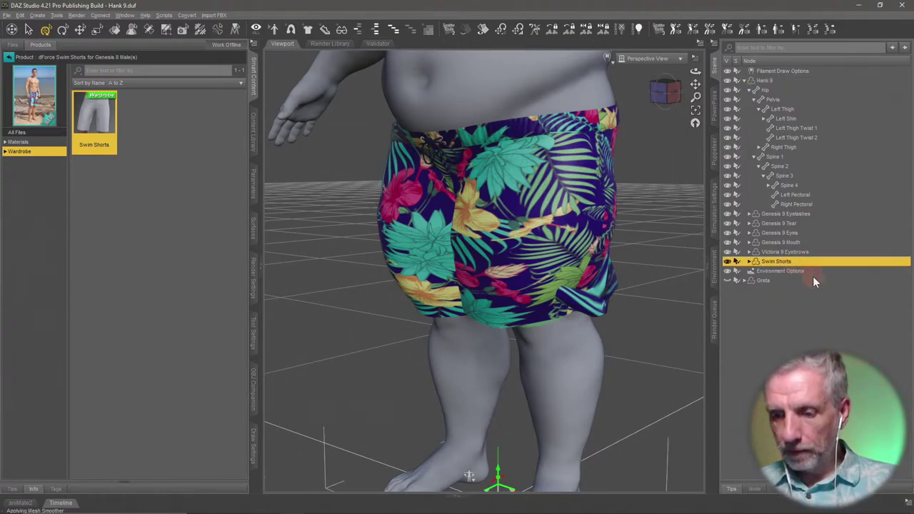
key(Delete)
click(774, 80)
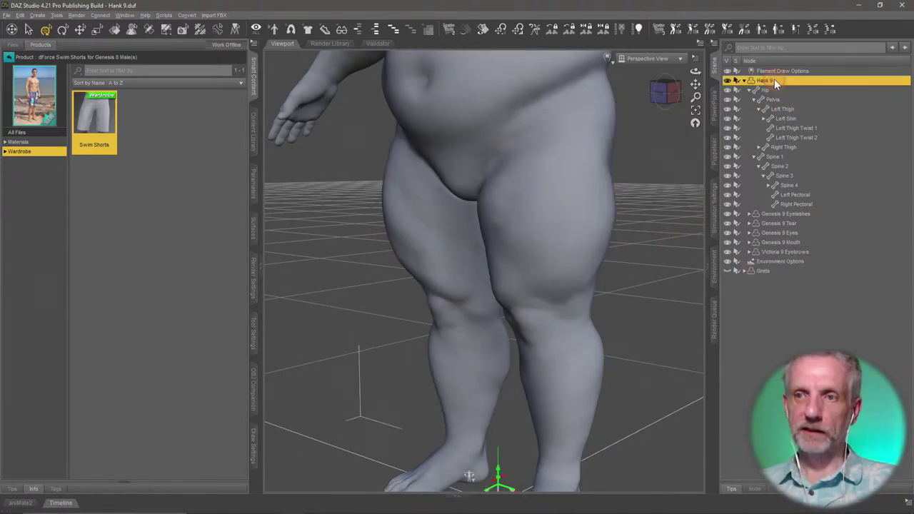
- Reload the Swim Shorts, auto-fit them as a Genesis 8 Male item with the Bodysuit Loose Template, and inspect the fit on the figure
double_click(104, 112)
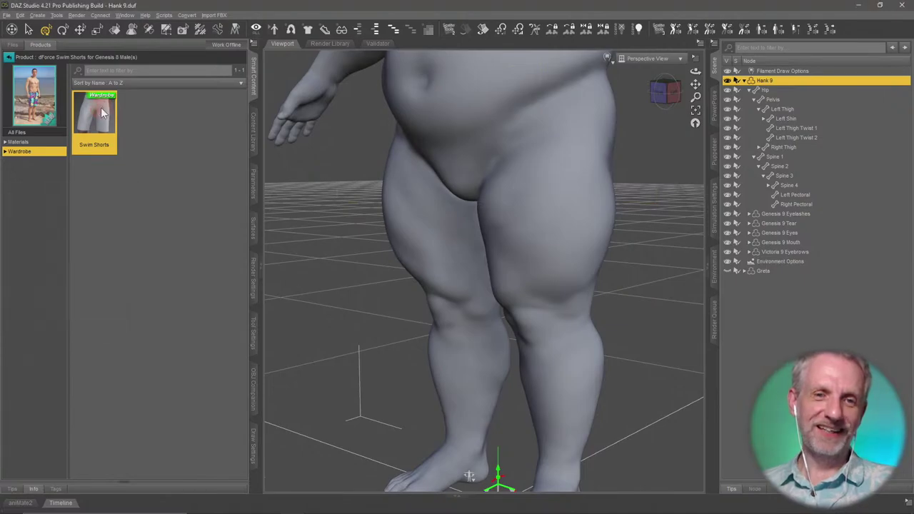
click(243, 87)
click(230, 107)
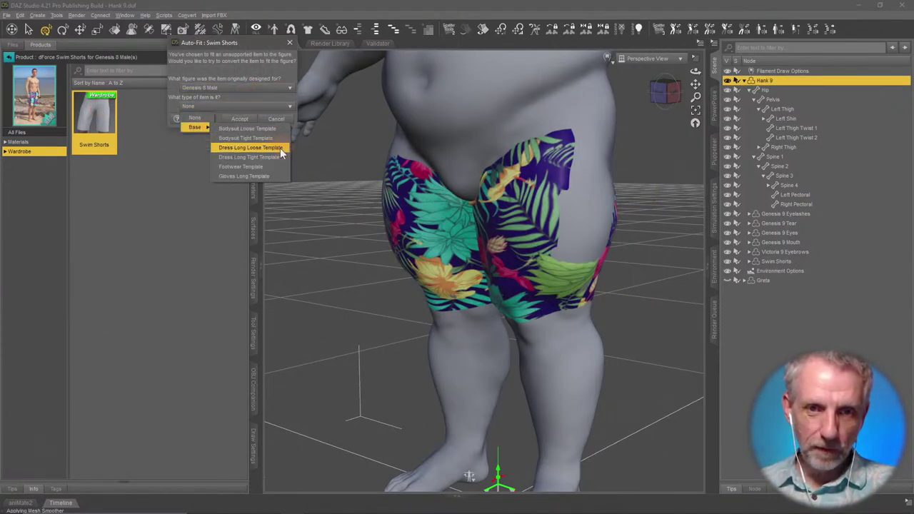
click(278, 130)
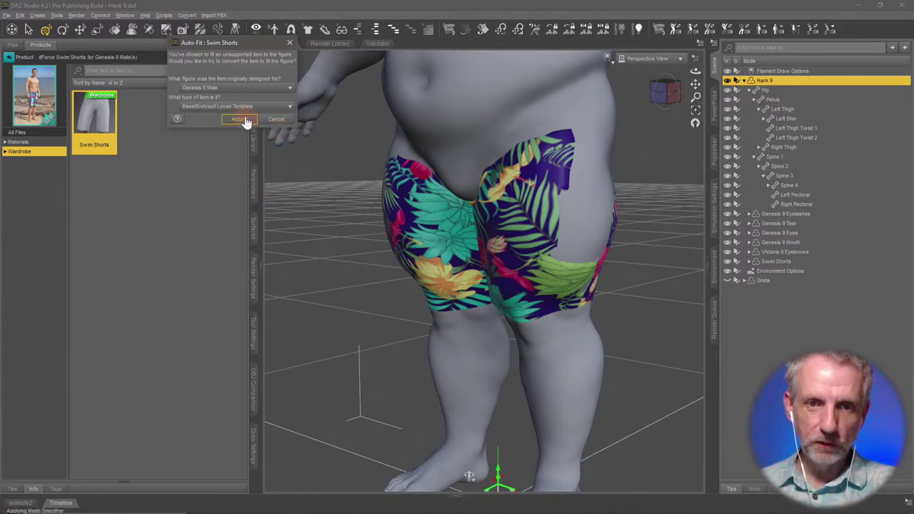
click(244, 120)
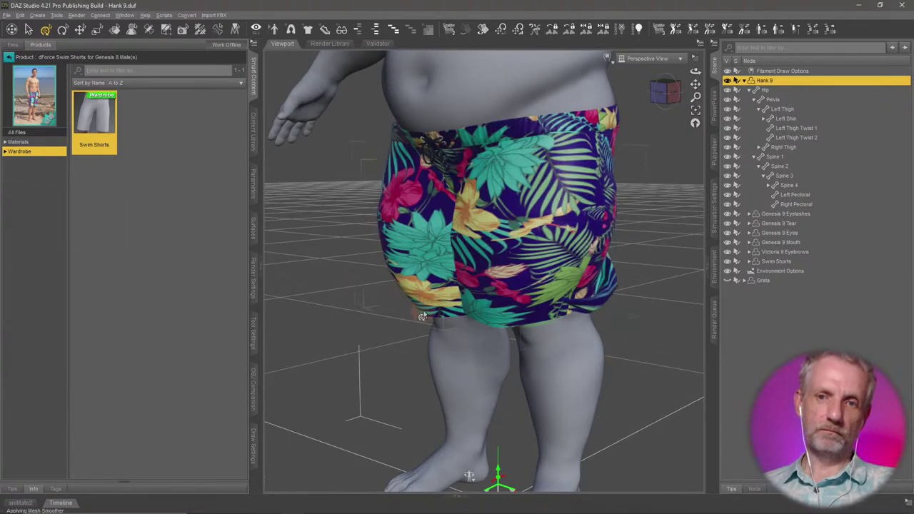
ctrl+alt+drag(300, 289, 394, 287)
scroll(404, 290, down, 3)
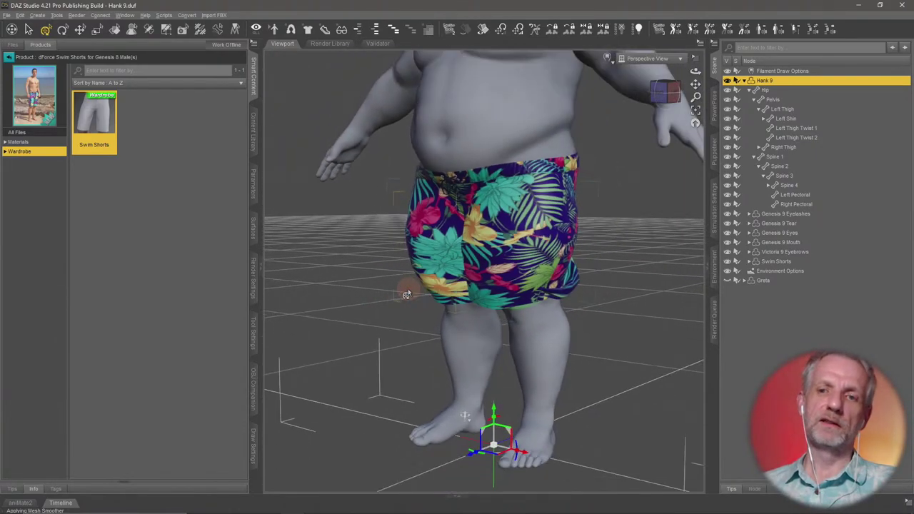
ctrl+alt+right_drag(406, 290, 408, 293)
scroll(407, 291, down, 5)
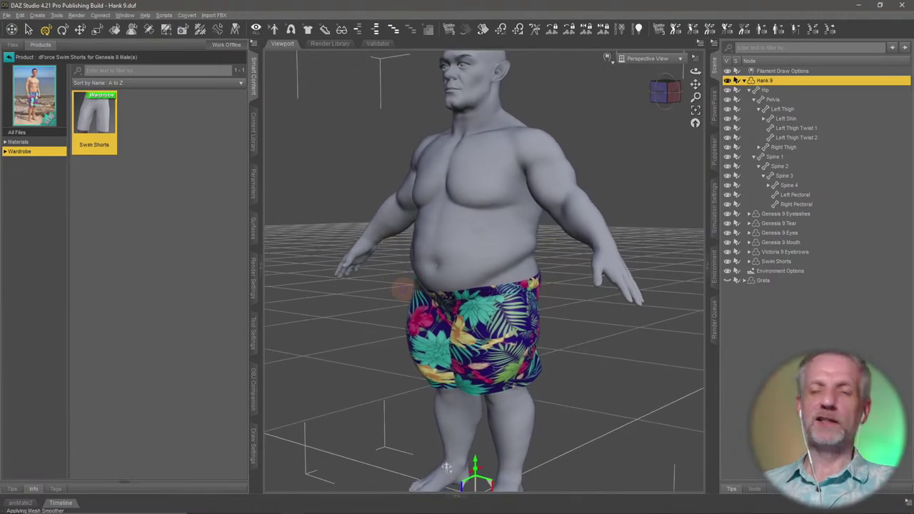
scroll(459, 454, up, 4)
ctrl+alt+drag(411, 290, 407, 289)
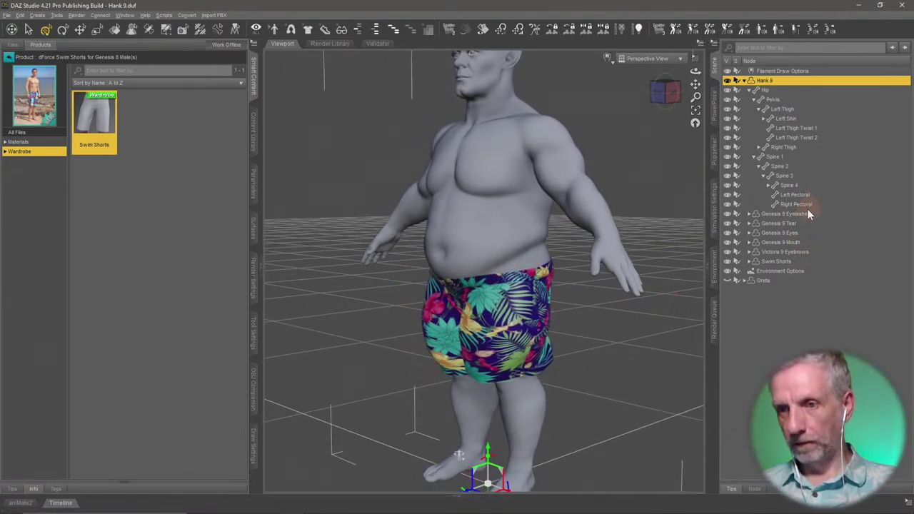
- Remove the Swim Shorts from Hank 9 and make him the selected figure again
click(748, 90)
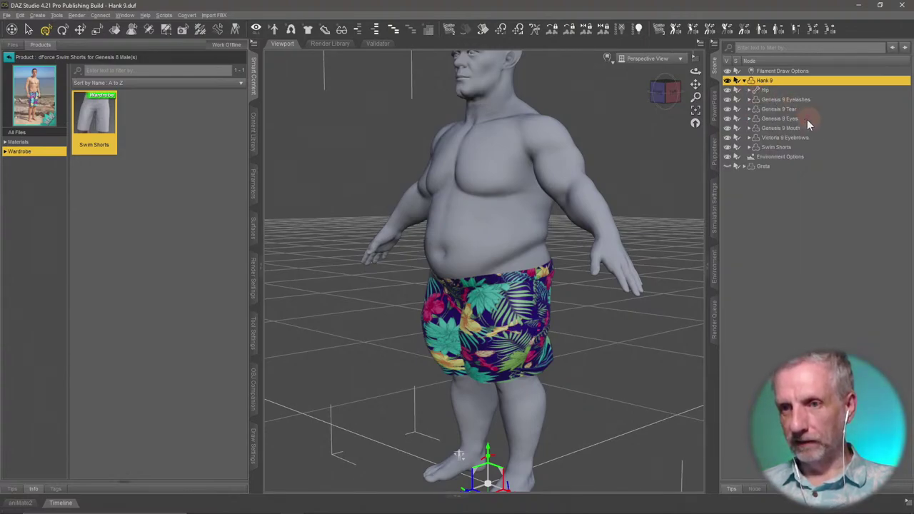
click(788, 146)
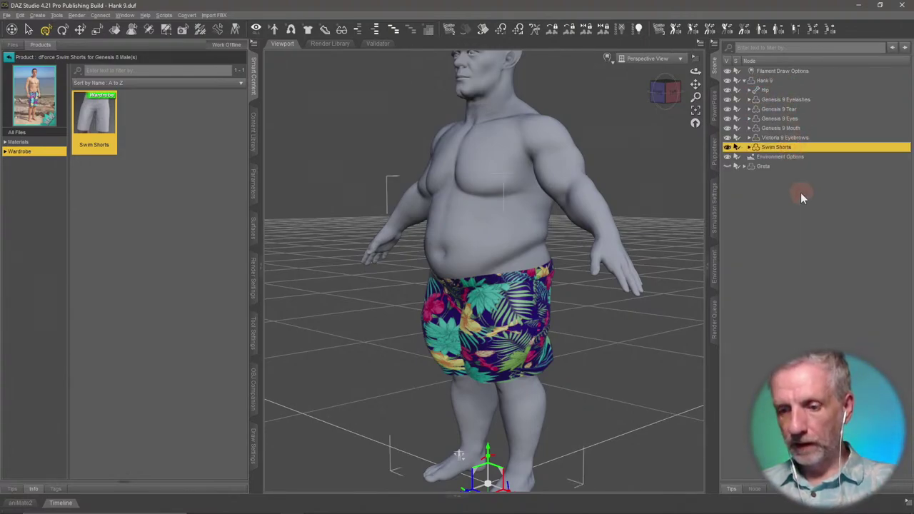
key(Delete)
click(765, 80)
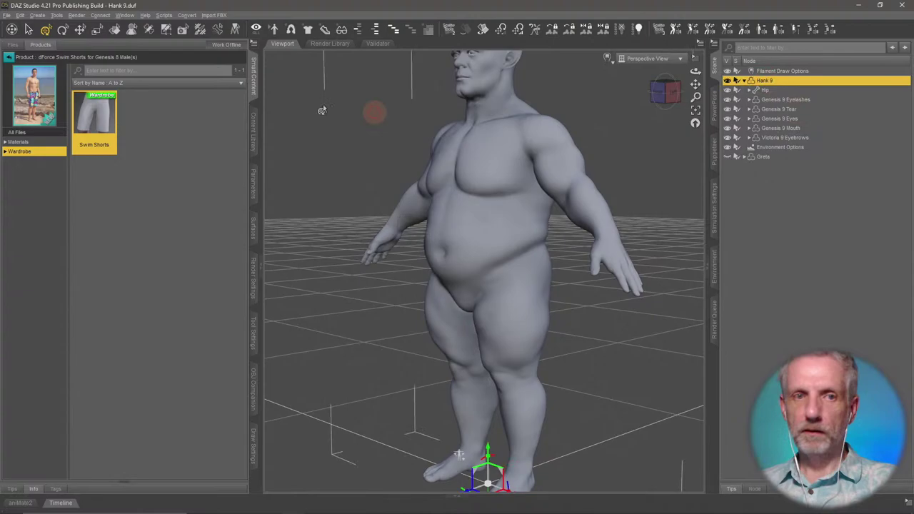
- Browse the Wardrobe products for alternative male clothing to fit on Hank 9
click(9, 57)
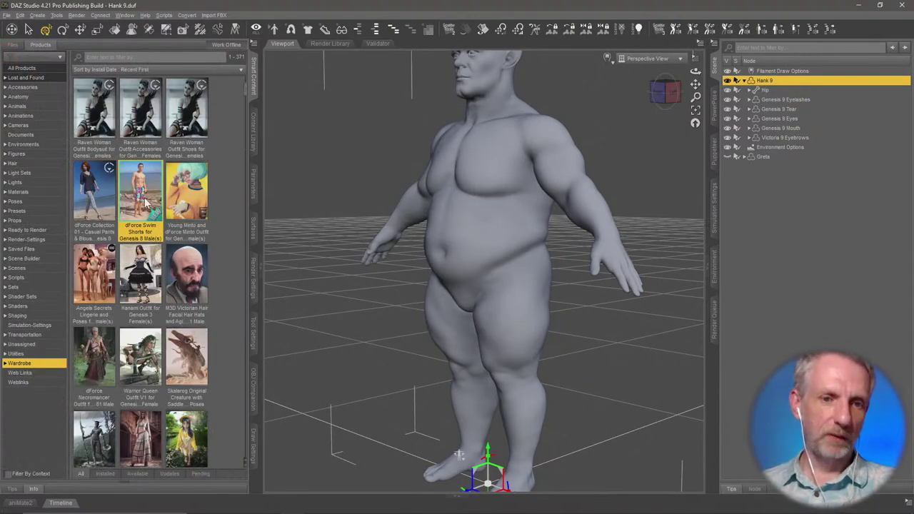
scroll(201, 247, down, 5)
scroll(201, 247, down, 15)
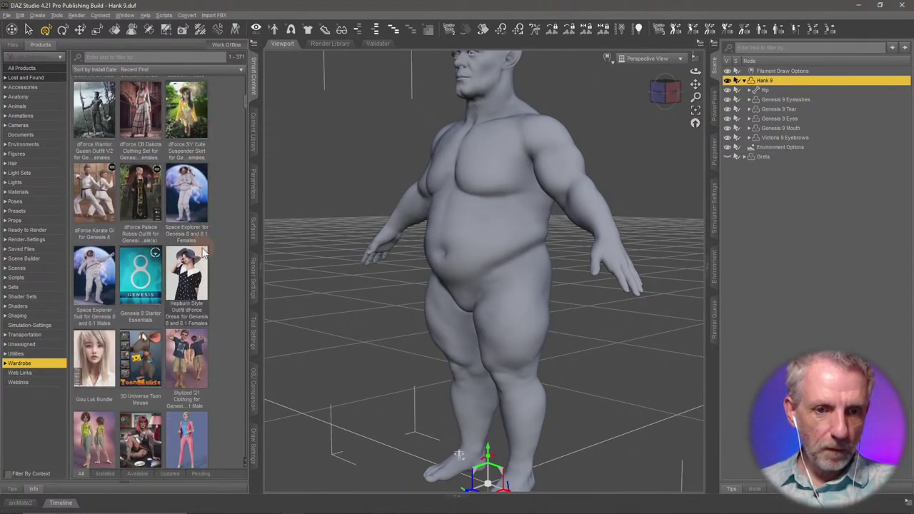
scroll(201, 247, down, 15)
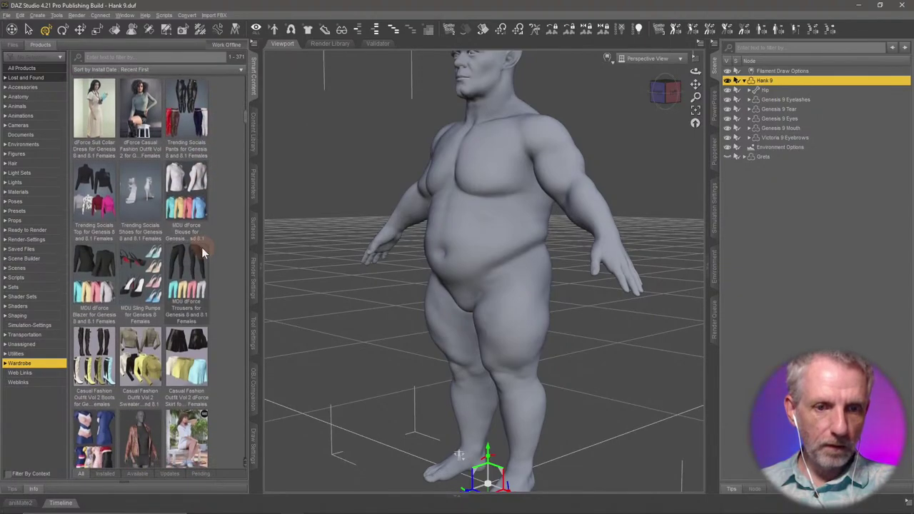
scroll(201, 247, down, 15)
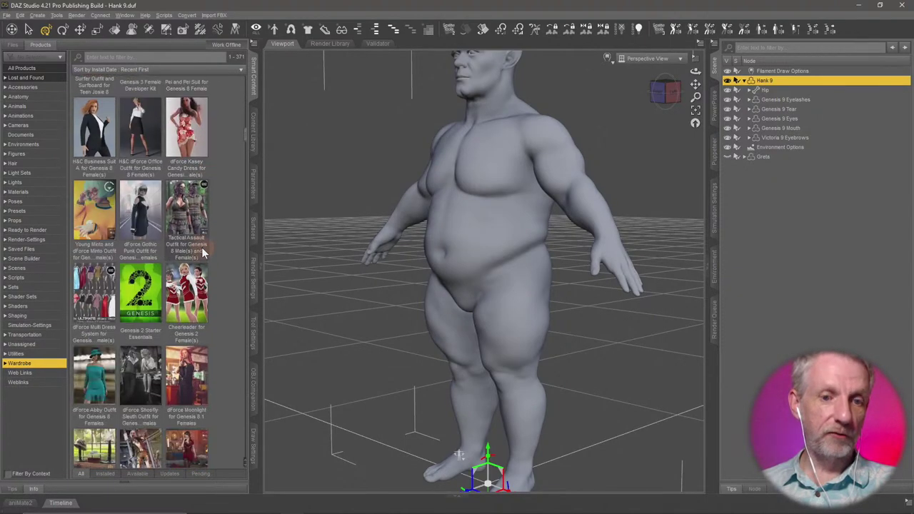
scroll(201, 247, down, 5)
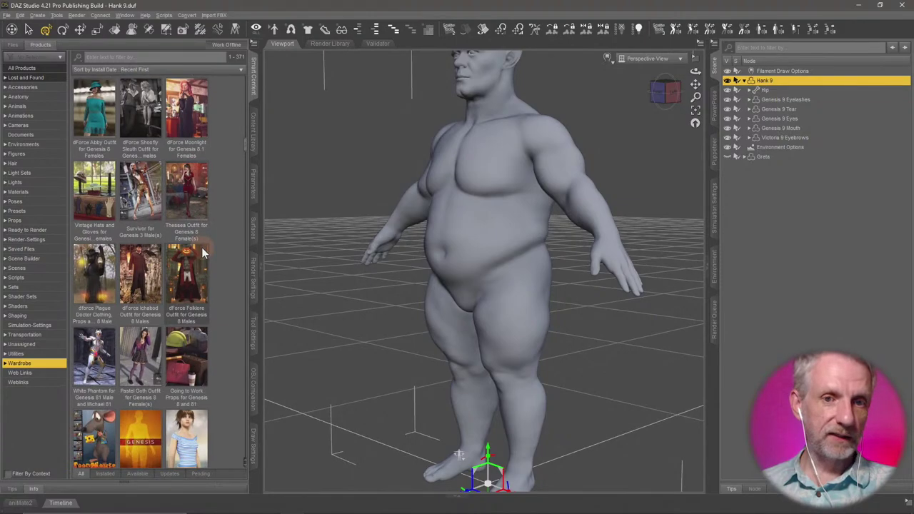
scroll(201, 247, down, 15)
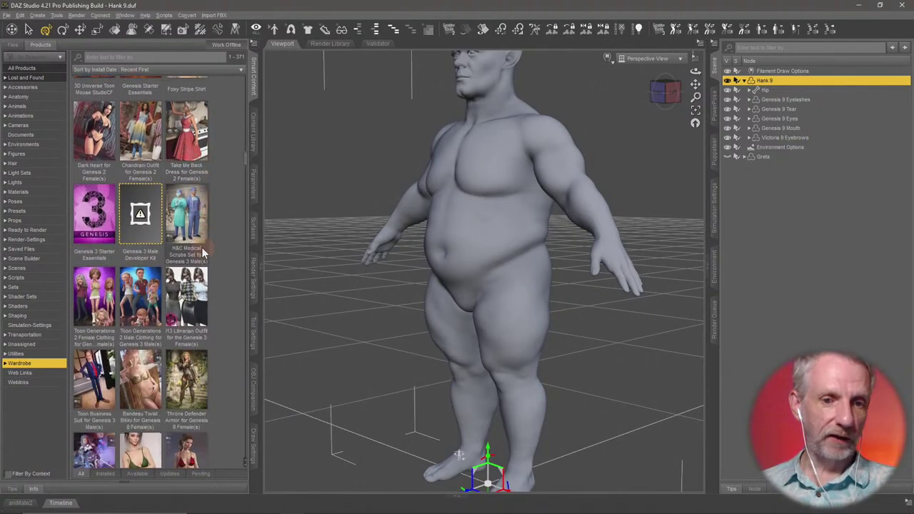
scroll(201, 247, down, 10)
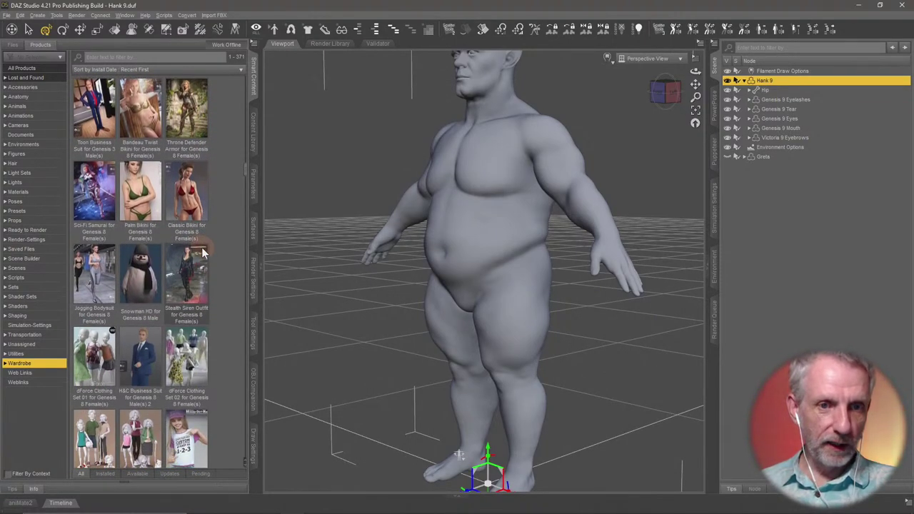
scroll(201, 247, down, 10)
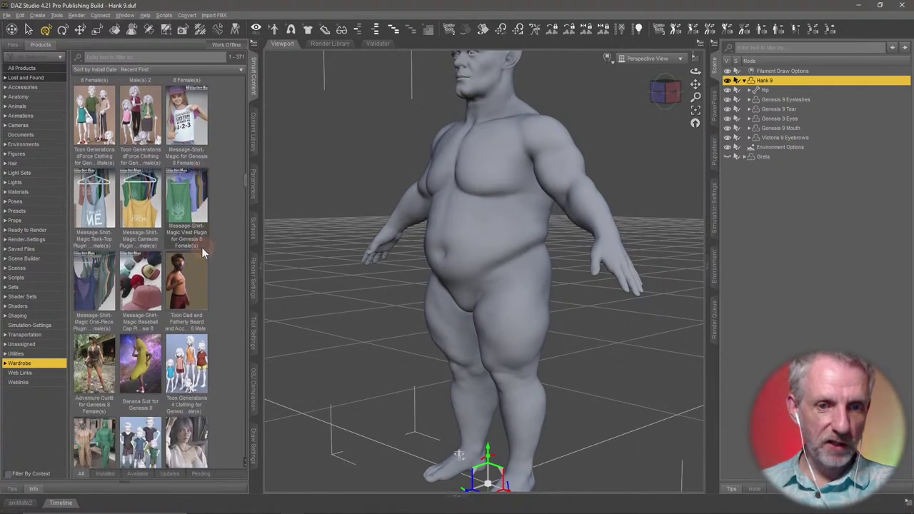
- Search the Wardrobe products for "sty" and load the Stylized Male Pants from Stylized '21 Clothing for Genesis 8 and 81 Male onto Hank 9
click(143, 57)
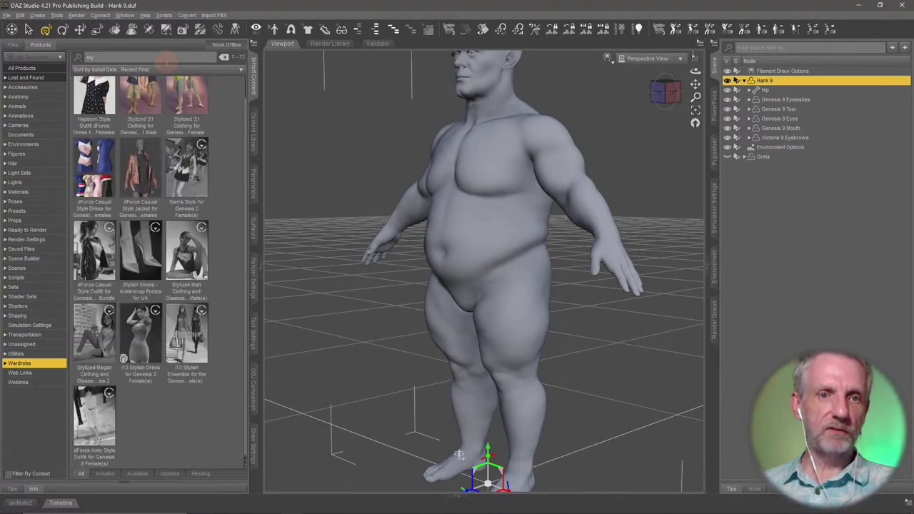
click(147, 99)
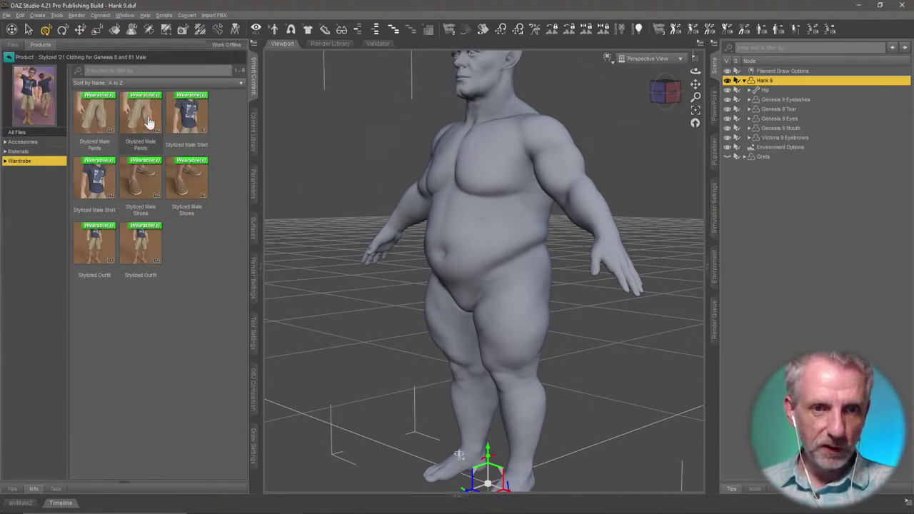
double_click(147, 118)
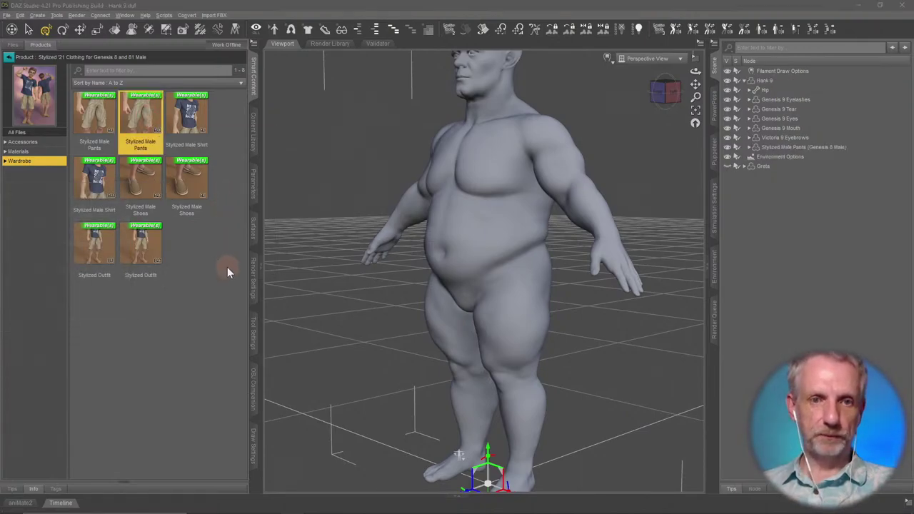
- Auto-fit the Stylized Male Pants to Hank 9 as a Genesis 8 Male item using the Bodysuit Loose Template
click(235, 87)
click(265, 90)
click(236, 105)
click(239, 109)
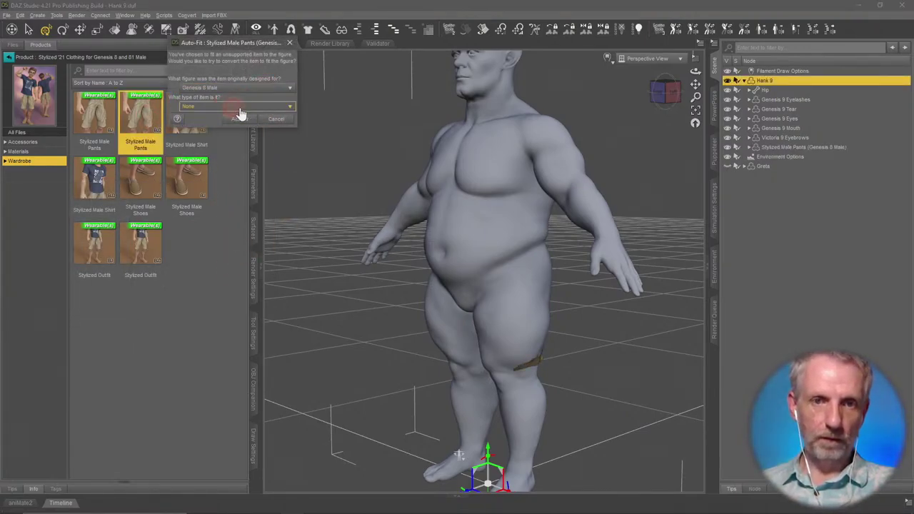
mouse_move(212, 125)
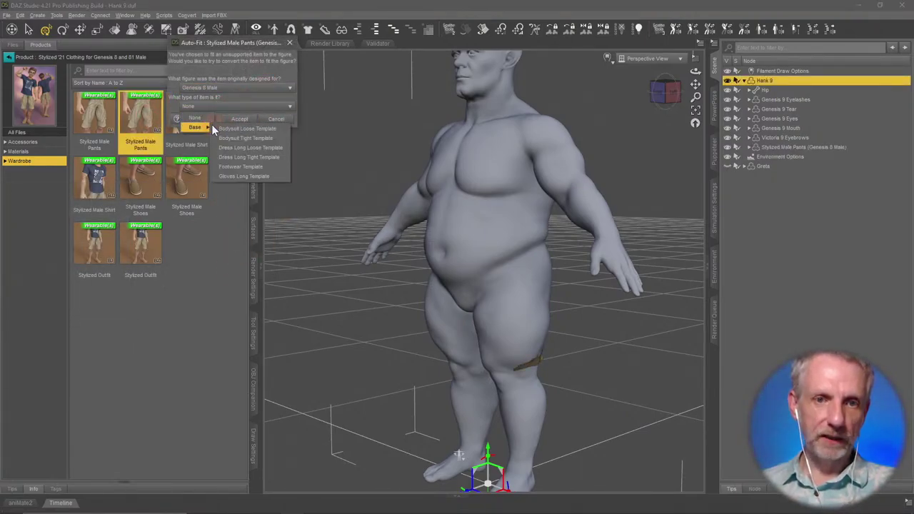
click(268, 133)
click(270, 107)
mouse_move(199, 126)
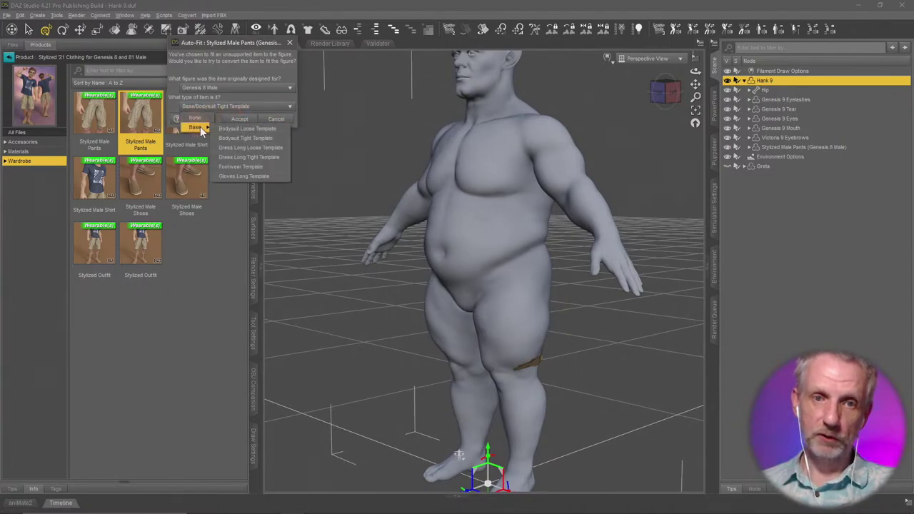
click(247, 129)
click(239, 118)
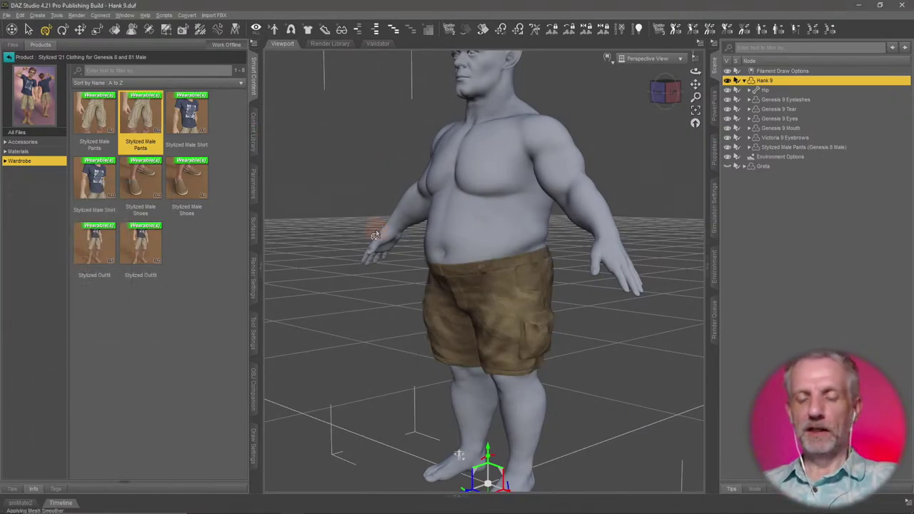
- Select Hank 9's Left Thigh under the pants and undo a trial rotation of it
middle_drag(466, 314, 438, 306)
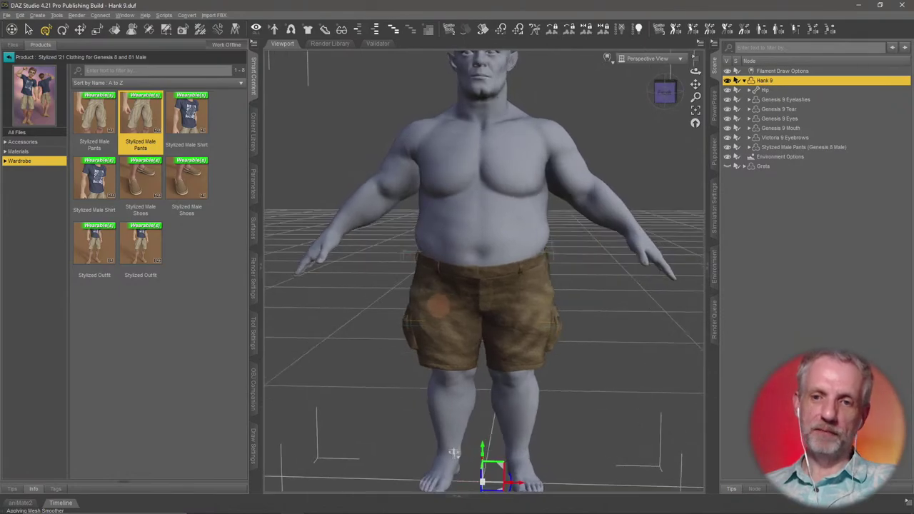
alt+drag(437, 305, 502, 343)
scroll(450, 305, down, 3)
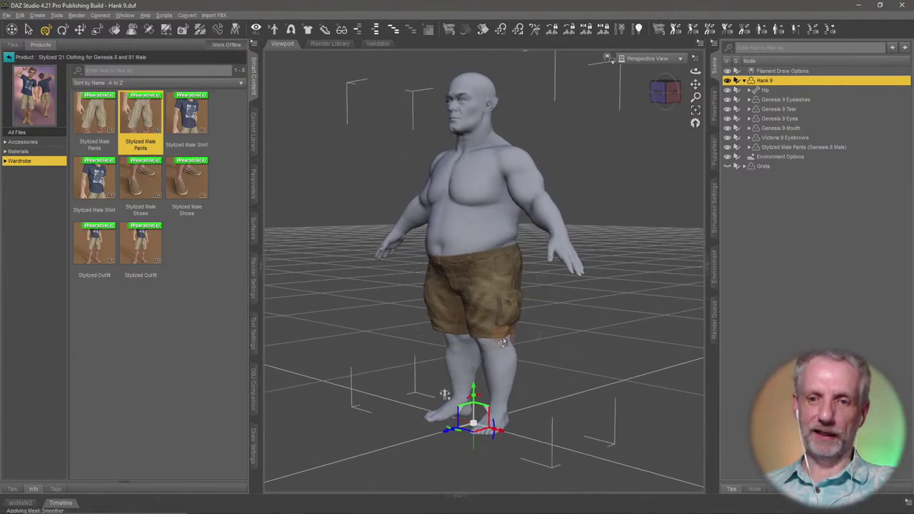
right_click(498, 283)
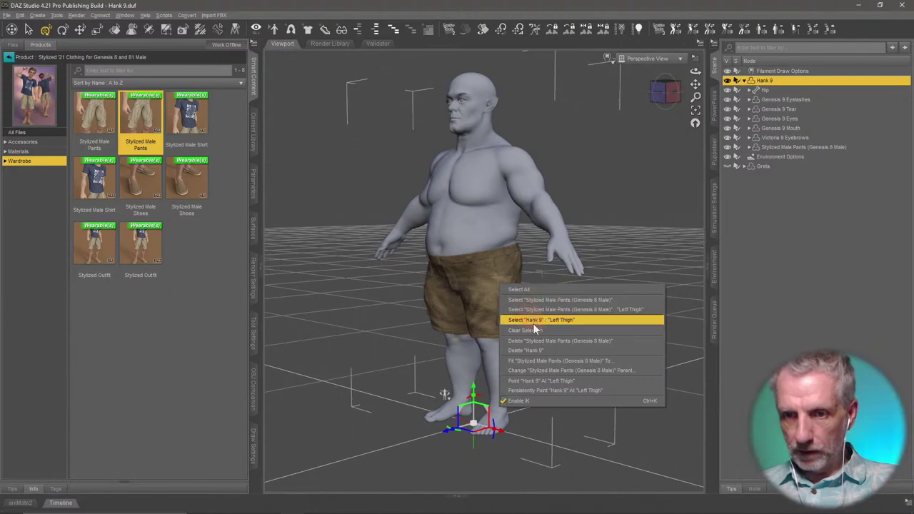
click(538, 319)
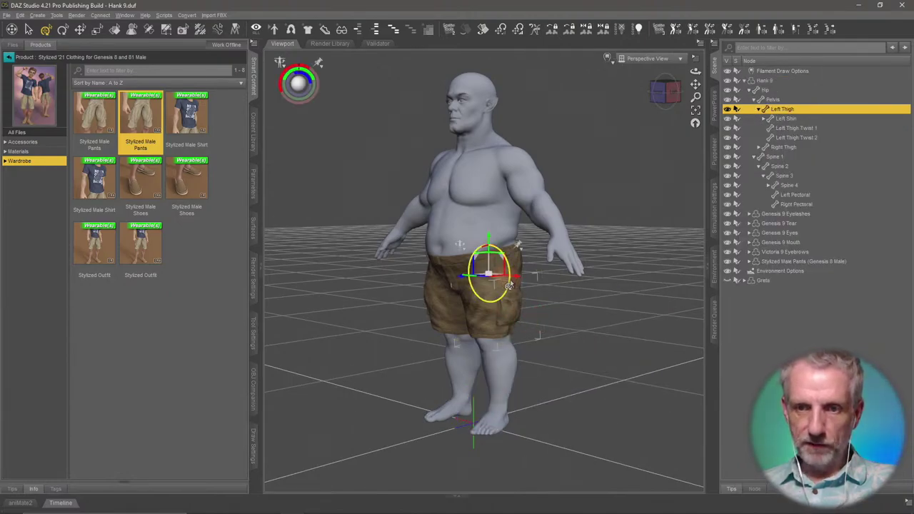
drag(509, 284, 504, 293)
key(ctrl+z)
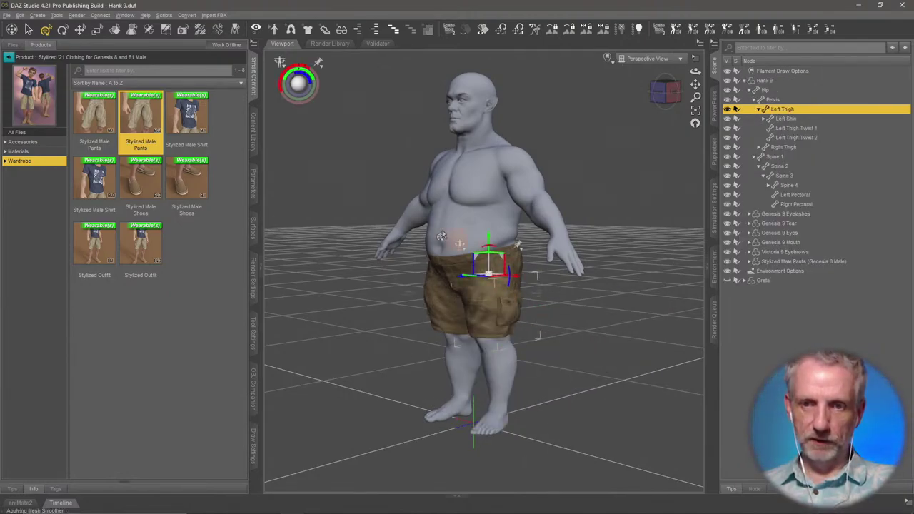
- Bend Hank 9's Left Thigh forward and examine how the Stylized Male Pants deform with the raised leg
middle_drag(399, 157, 362, 149)
mouse_move(297, 64)
mouse_down()
mouse_move(249, 72)
mouse_move(342, 61)
mouse_move(236, 69)
mouse_move(328, 57)
mouse_move(299, 59)
mouse_up()
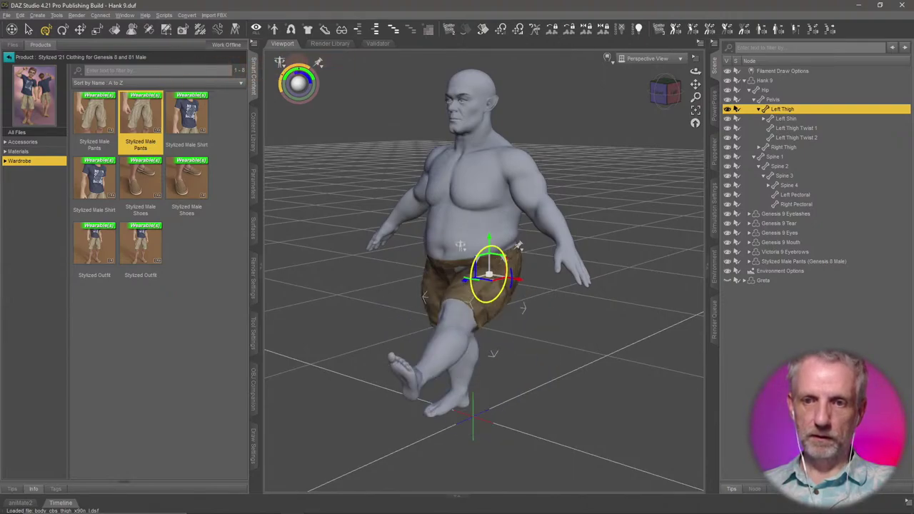
middle_drag(421, 220, 489, 219)
scroll(421, 221, up, 5)
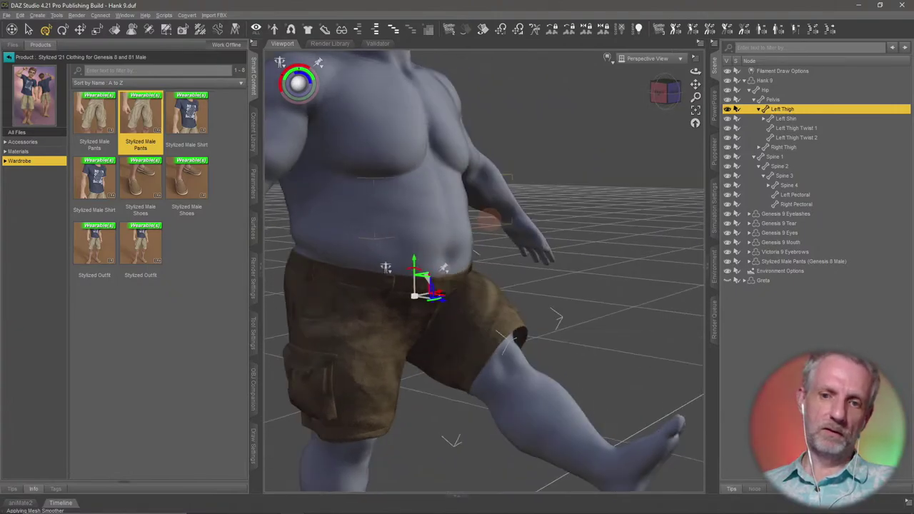
alt+drag(489, 218, 477, 200)
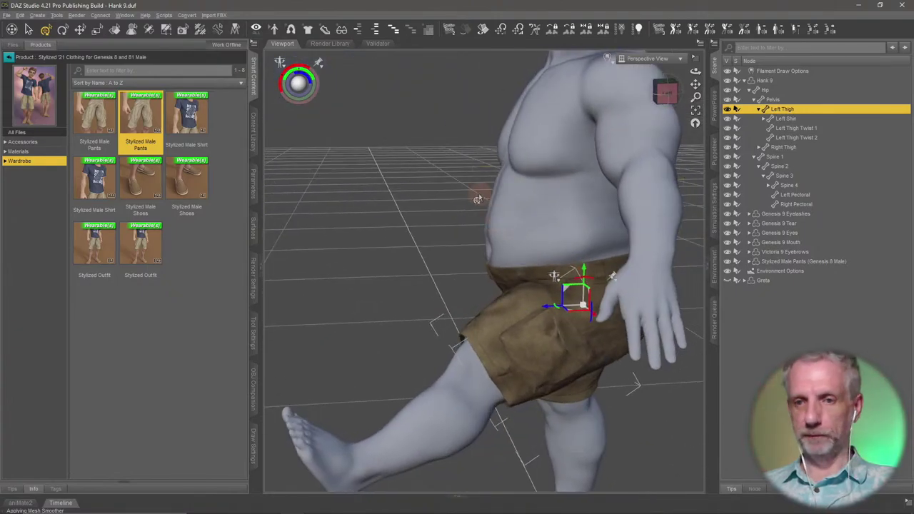
scroll(478, 199, down, 5)
middle_drag(468, 198, 466, 197)
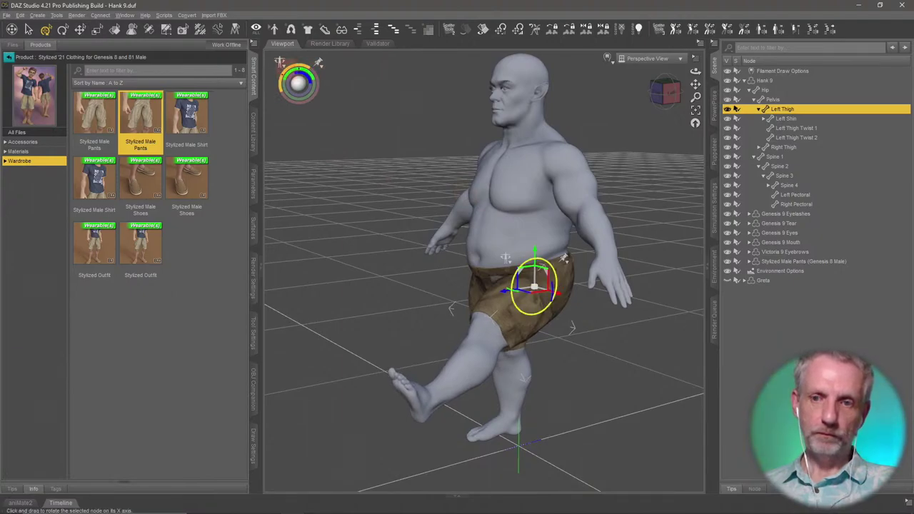
- Reset the Left Thigh's rotation to its default and make Hank 9 the selected figure again
drag(280, 64, 279, 75)
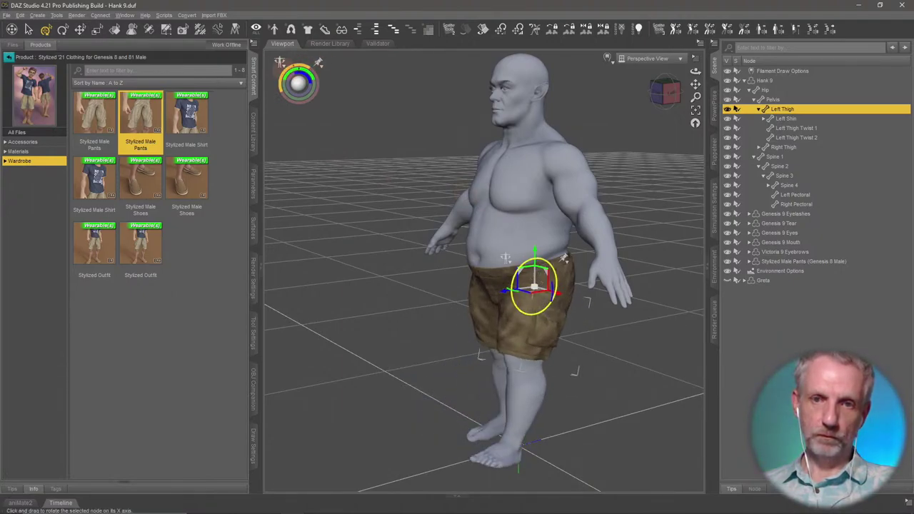
click(257, 190)
alt+click(199, 67)
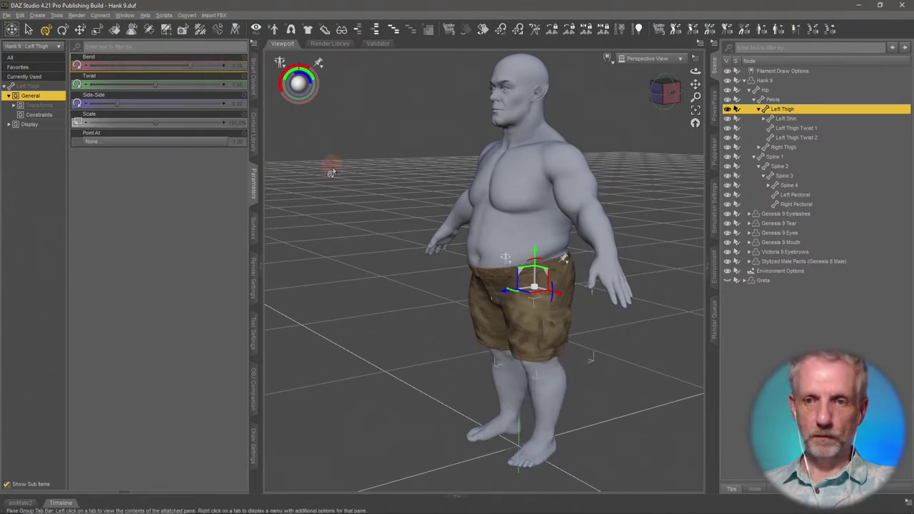
mouse_move(348, 190)
middle_down()
mouse_move(373, 188)
mouse_move(347, 194)
middle_up()
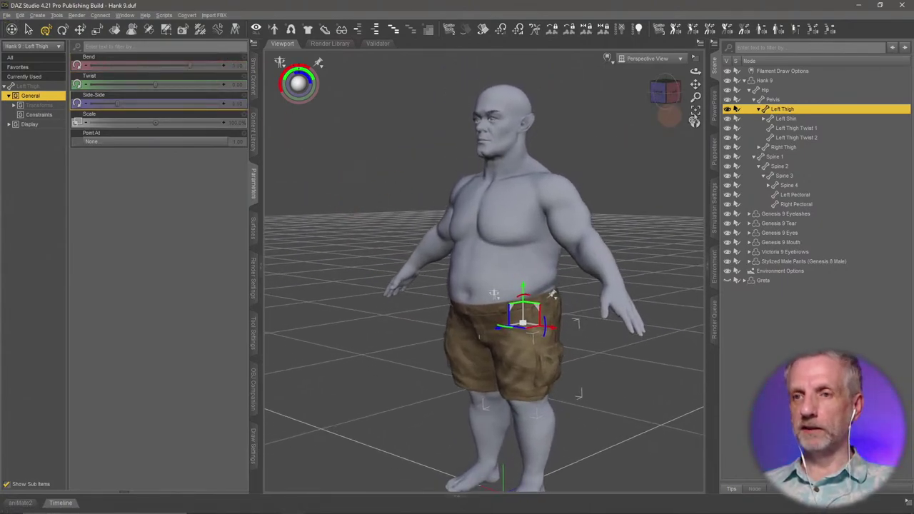
click(779, 81)
click(748, 89)
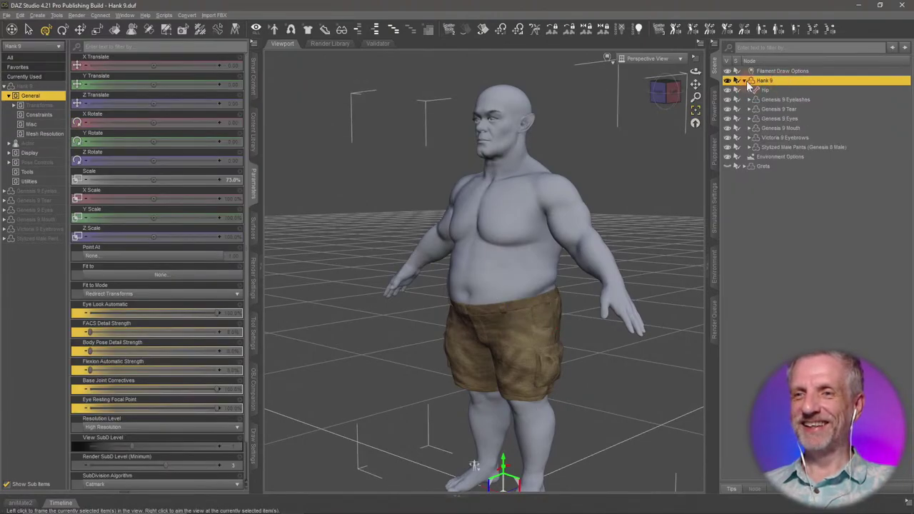
click(761, 84)
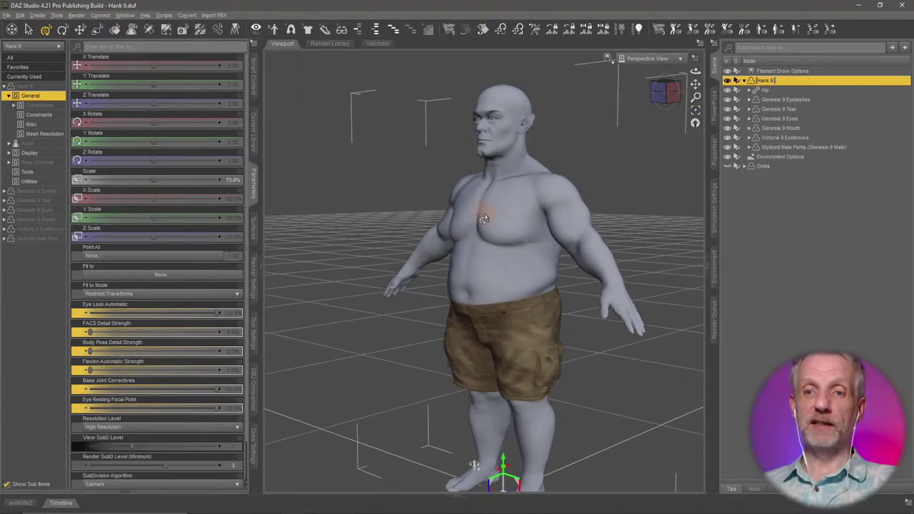
middle_drag(484, 218, 483, 215)
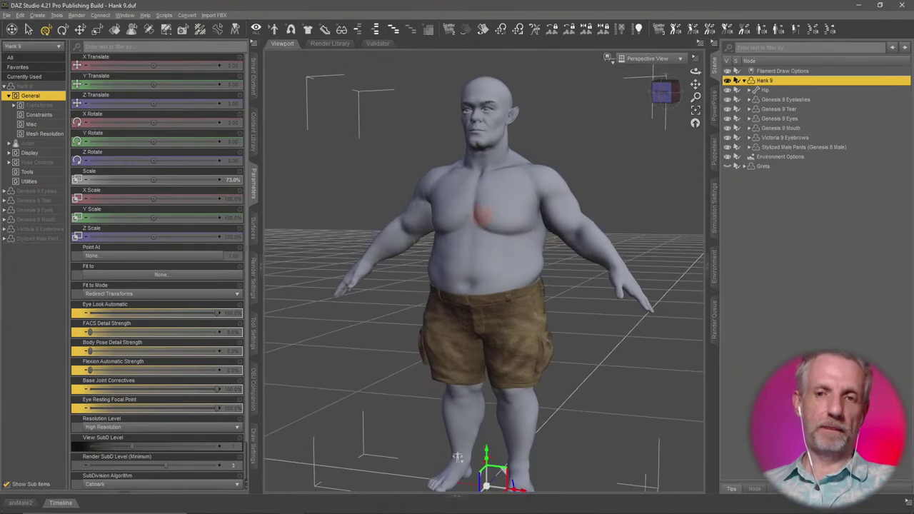
- Clear the product search and show the Iray skin materials of the Genesis 9 Starter Essentials figure product
click(253, 77)
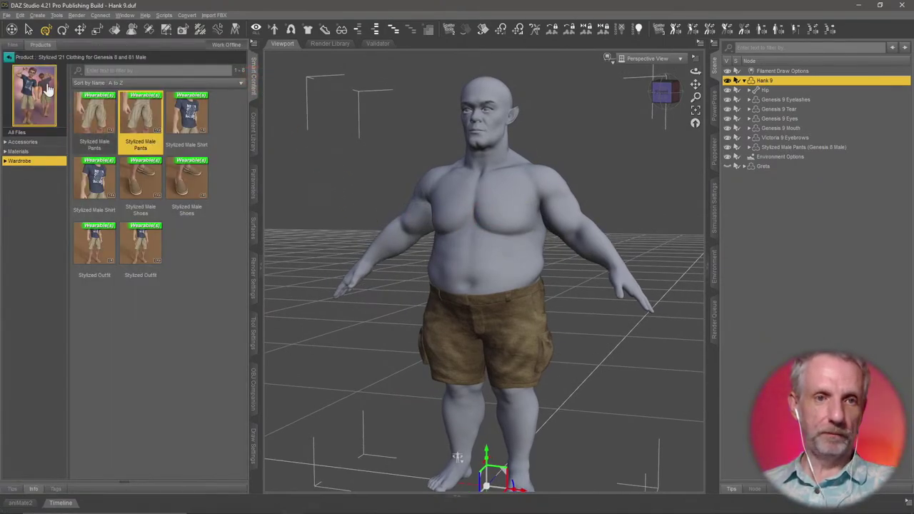
click(10, 56)
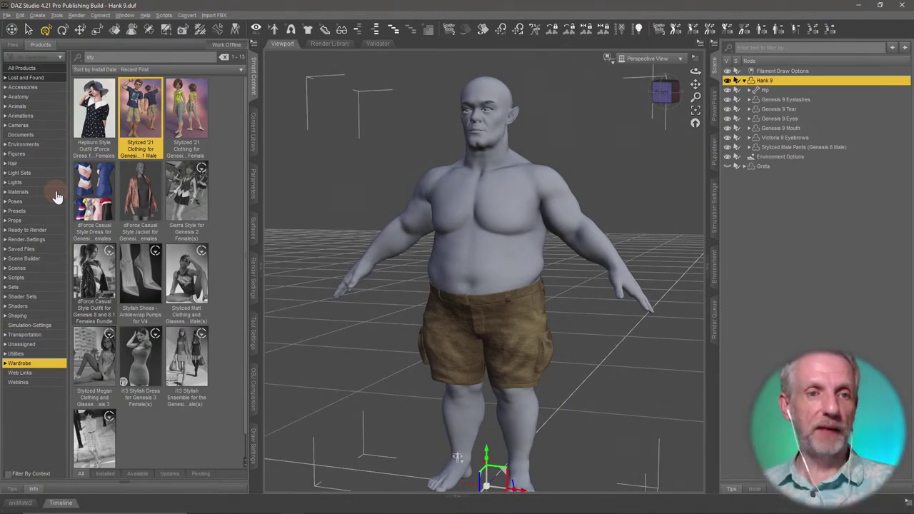
click(51, 154)
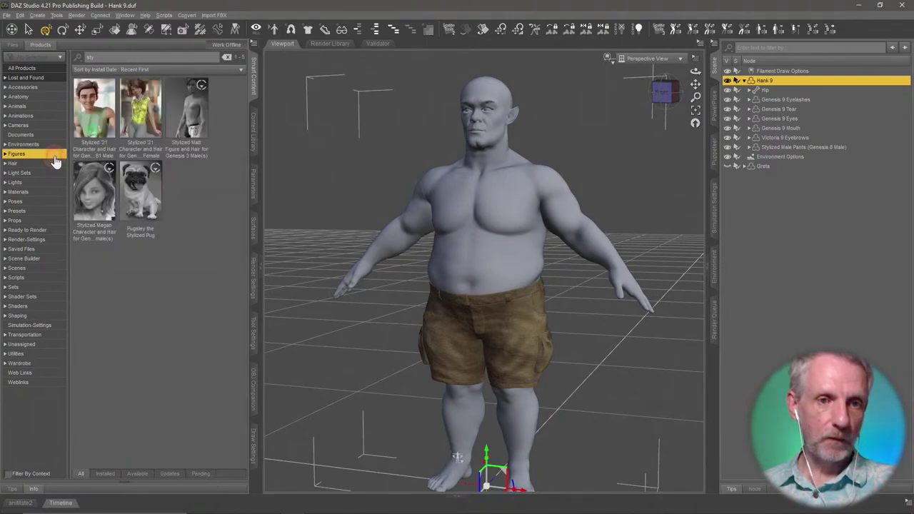
click(226, 56)
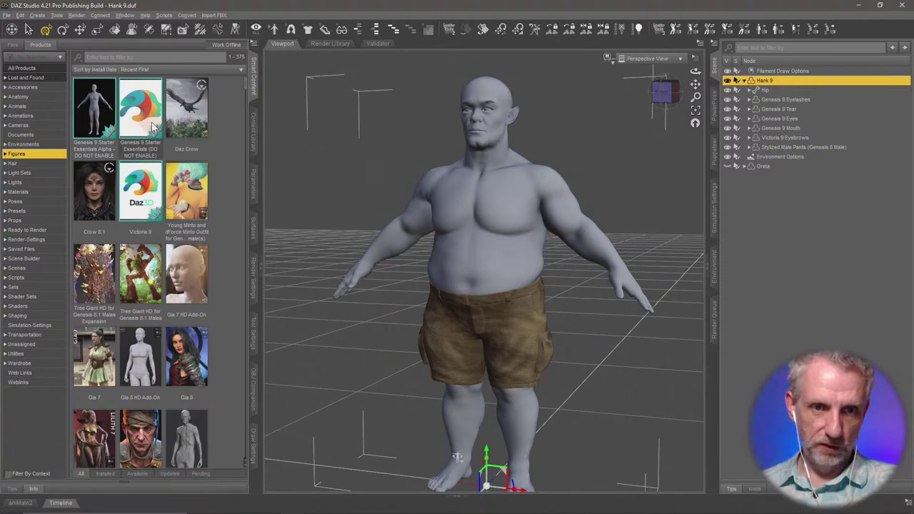
click(152, 127)
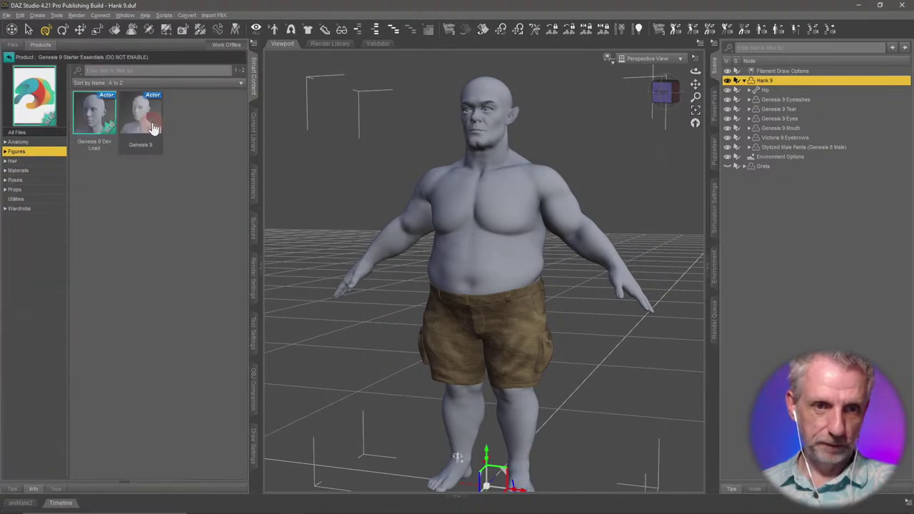
click(56, 172)
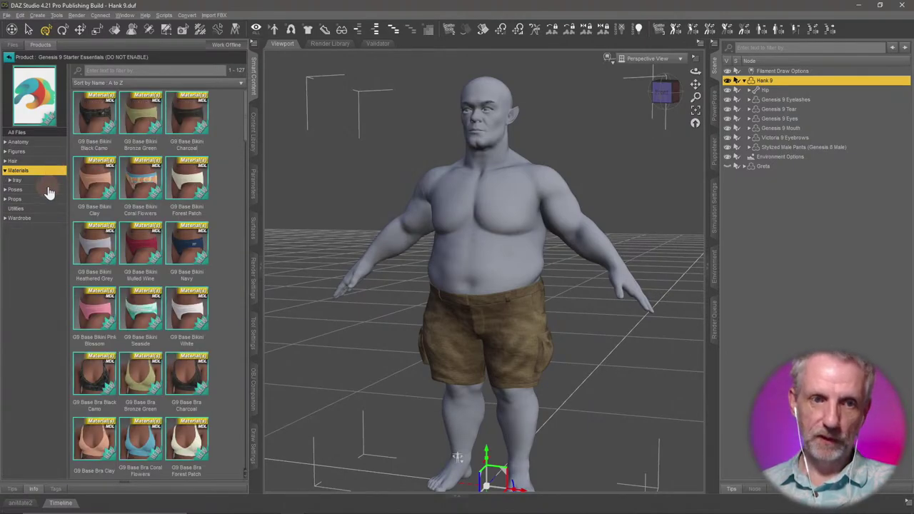
click(54, 181)
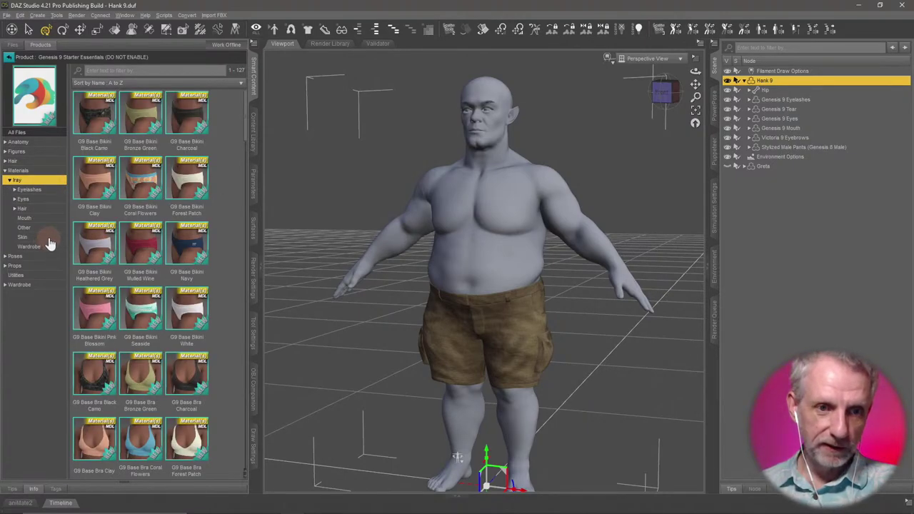
click(48, 238)
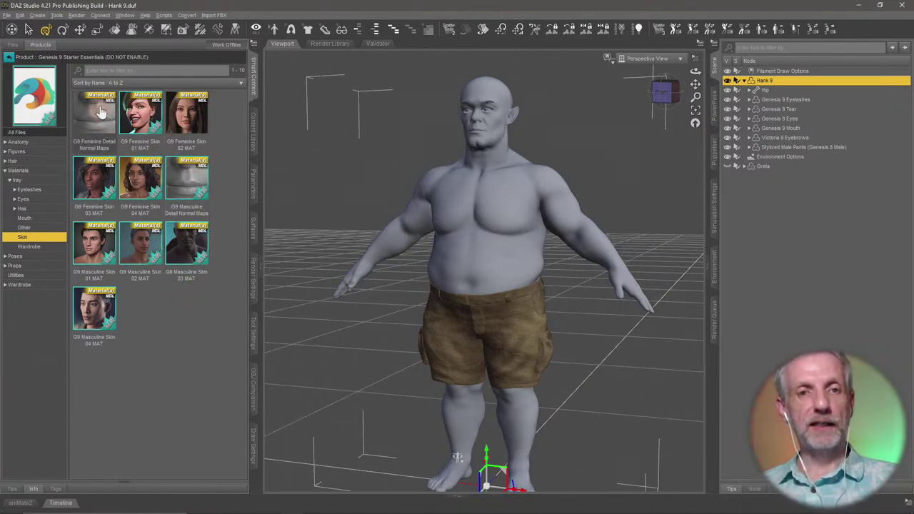
- Apply the G9 Masculine Skin 01 MAT material to Hank 9
mouse_move(100, 110)
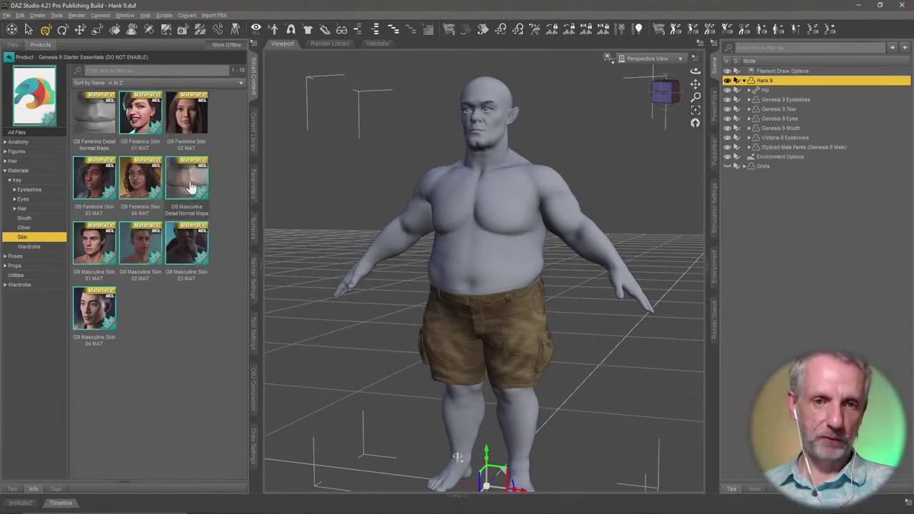
mouse_move(189, 187)
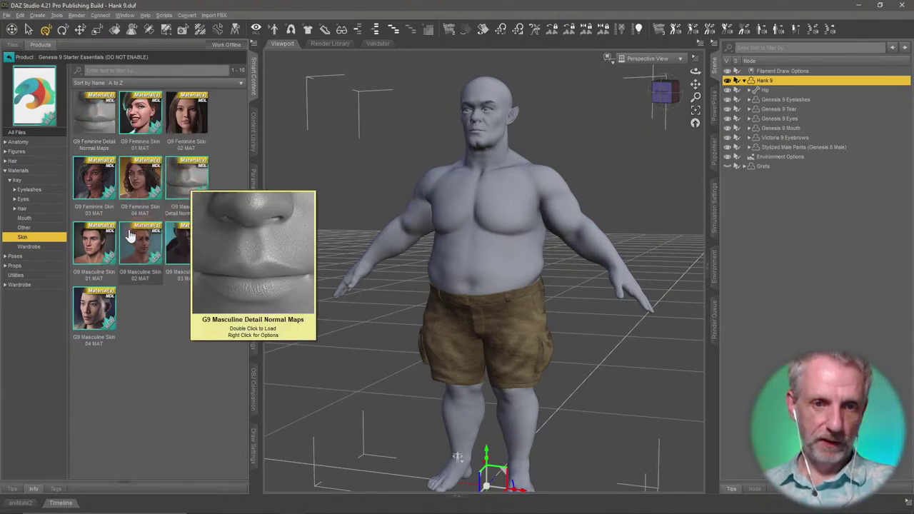
mouse_move(165, 250)
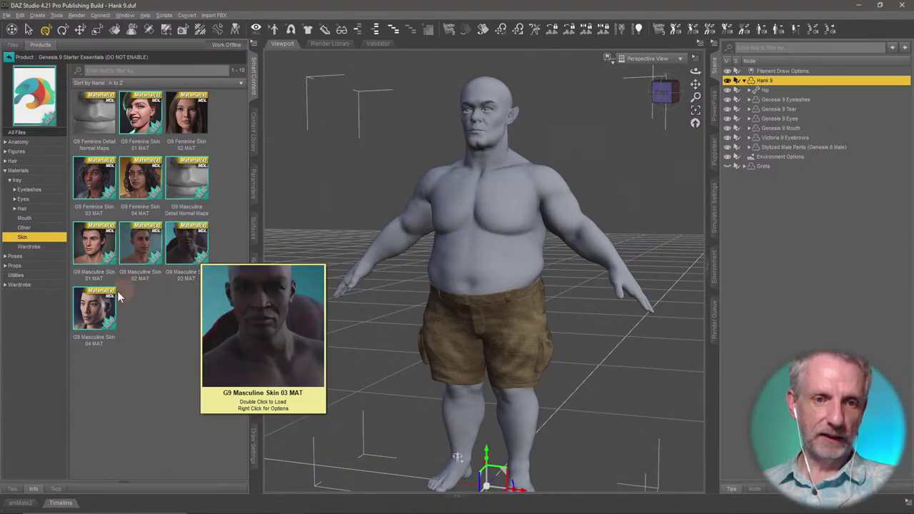
click(105, 251)
double_click(104, 250)
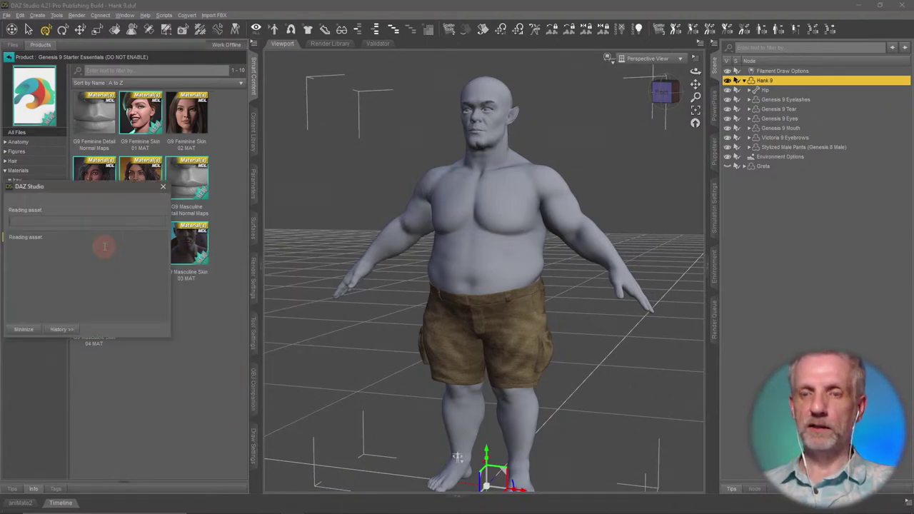
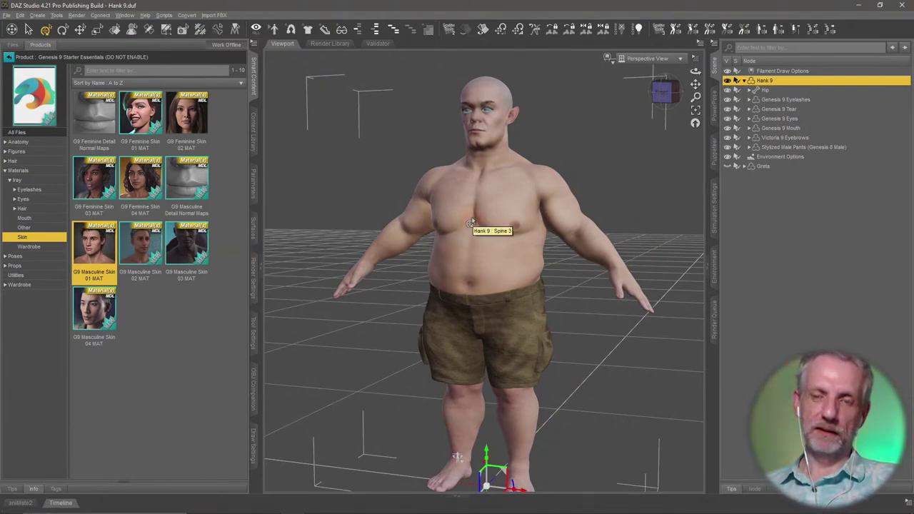
- Examine the applied skin, eyes and eyebrows on Hank 9's face up close
scroll(471, 222, up, 3)
middle_drag(471, 222, 464, 464)
scroll(471, 221, up, 2)
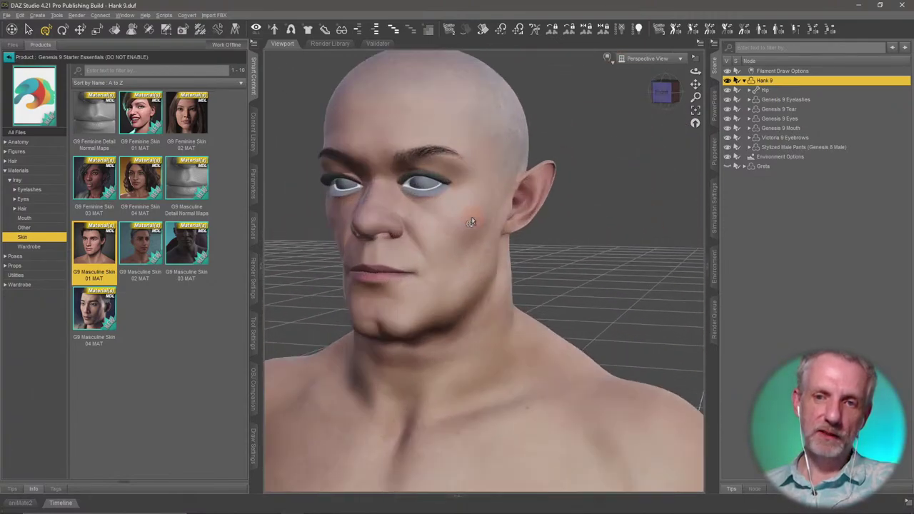
scroll(471, 222, up, 2)
middle_drag(477, 219, 523, 246)
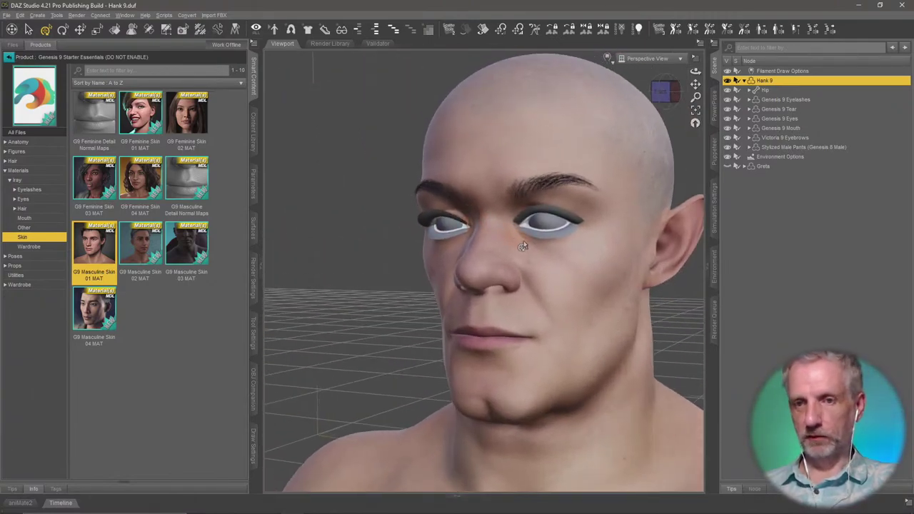
key(ctrl+f)
scroll(536, 206, up, 4)
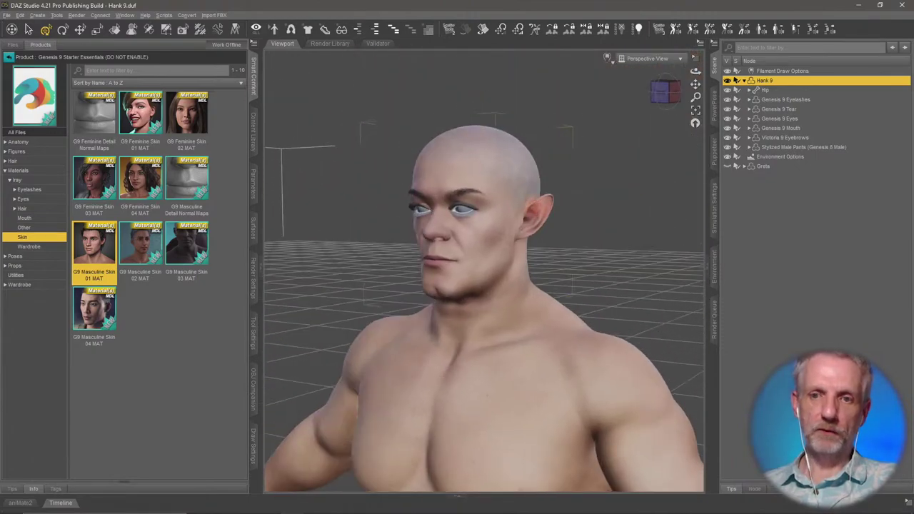
scroll(527, 207, down, 5)
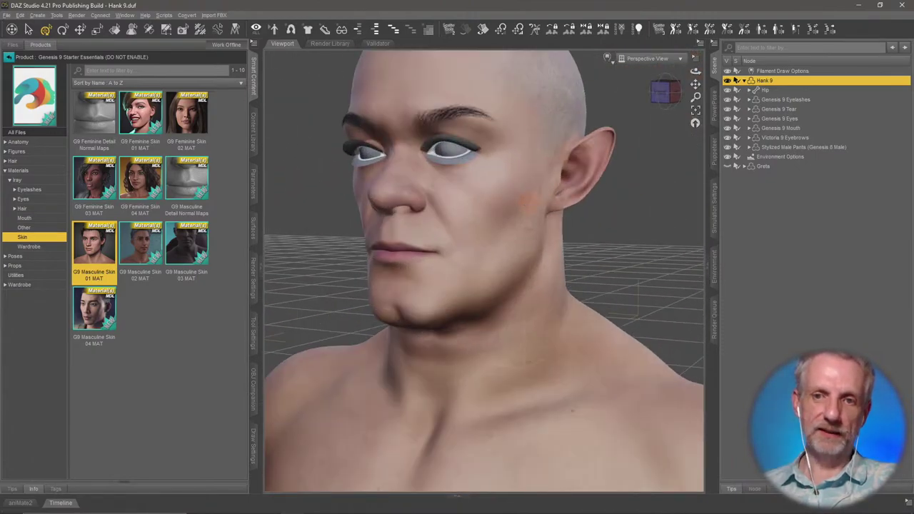
middle_drag(529, 200, 585, 241)
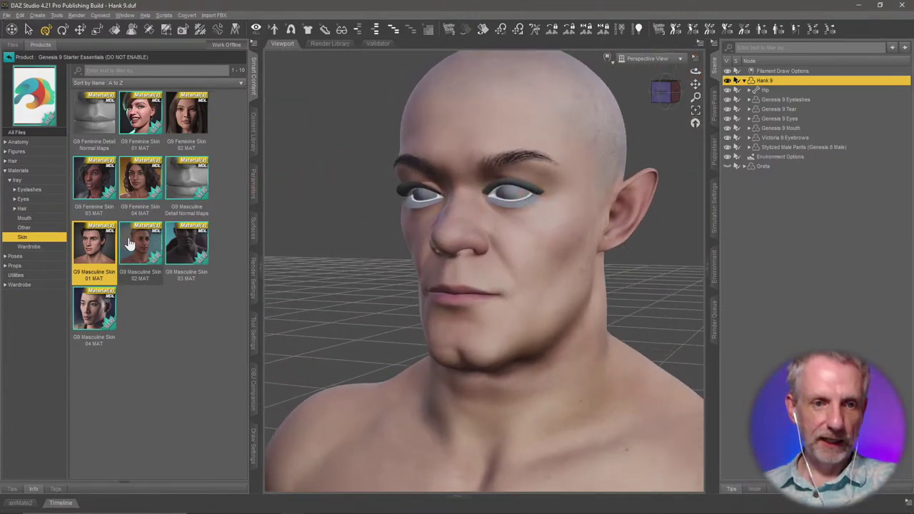
- Compare Genesis 9 eye materials 04, 15, 16, 03 and 05 on Hank 9, and settle on G9 Eyes MAT 04
click(43, 199)
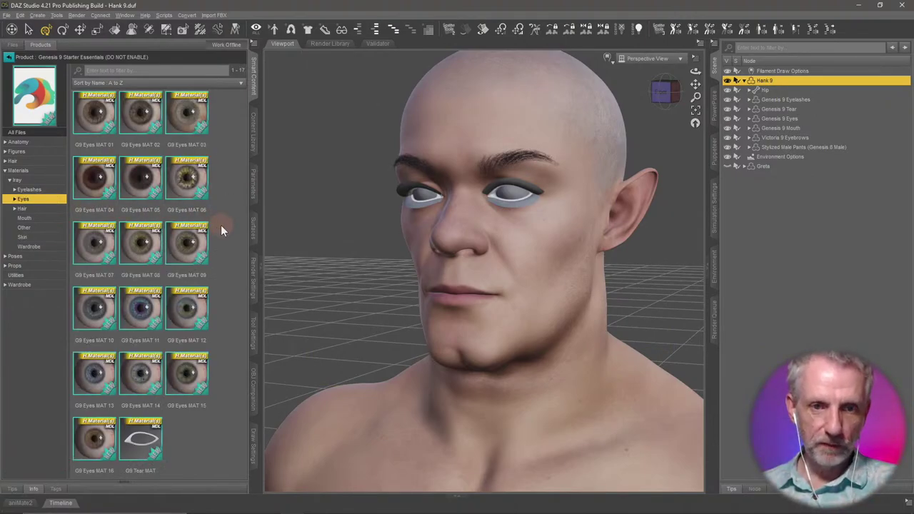
click(105, 185)
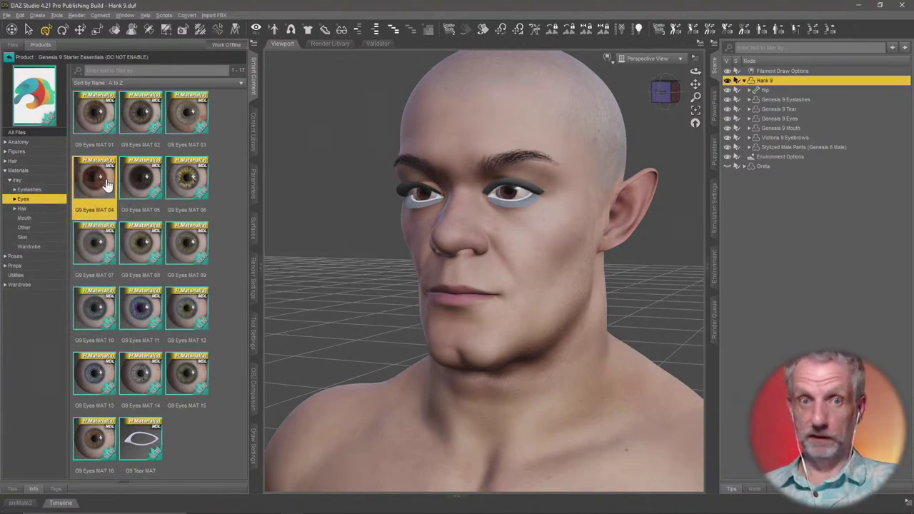
click(187, 382)
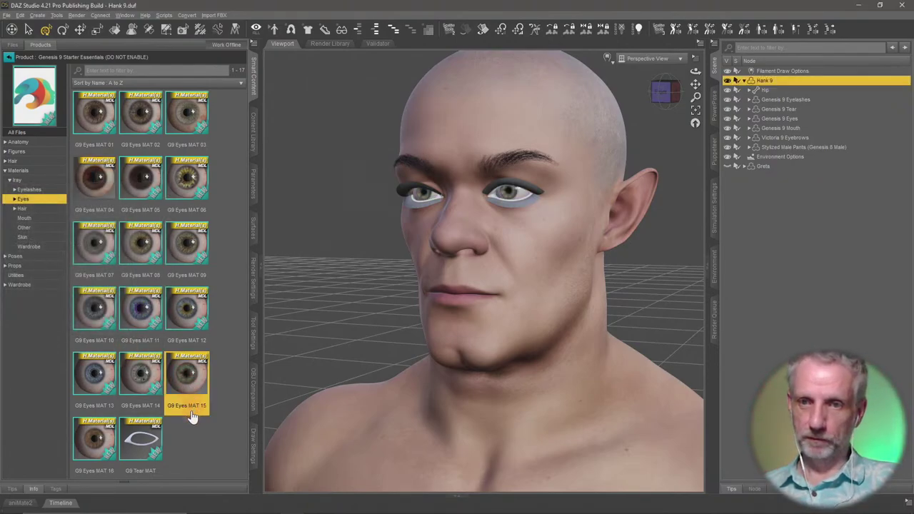
click(100, 441)
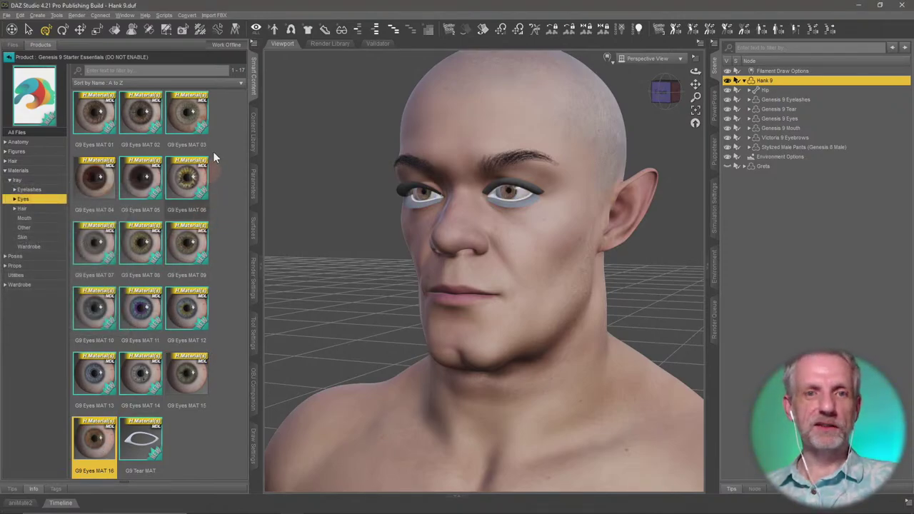
click(191, 116)
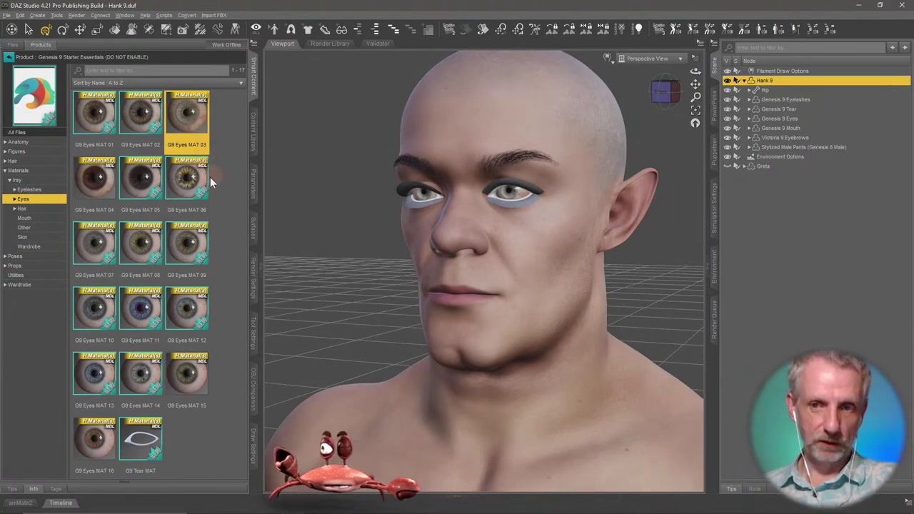
click(146, 180)
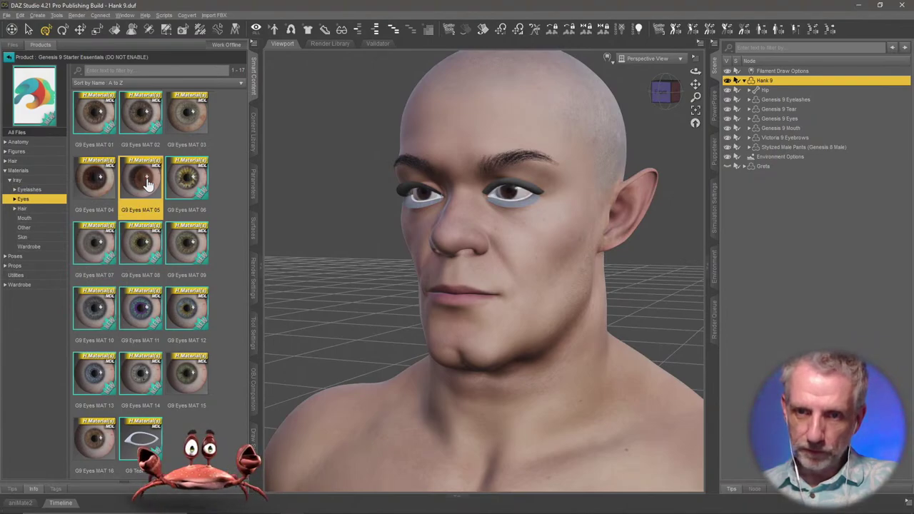
click(101, 183)
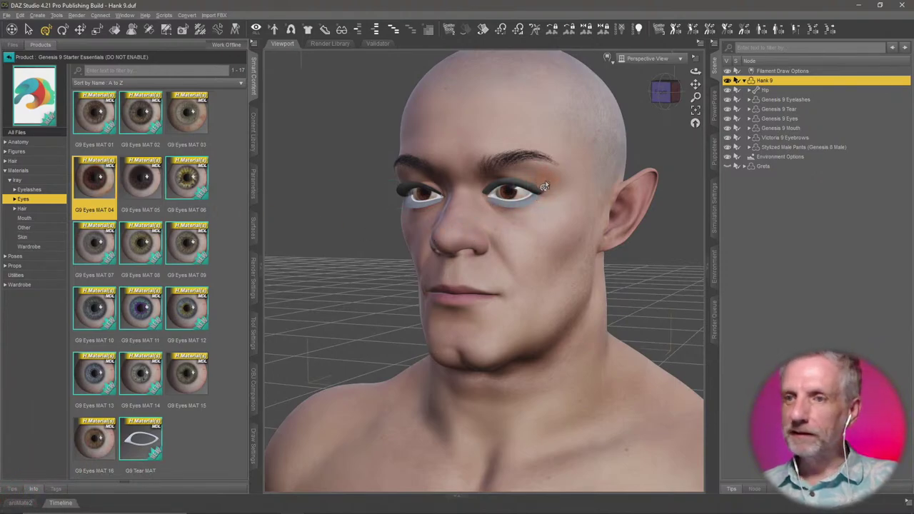
- Apply the G9 Tear MAT material to the Genesis 9 Tear node and reselect Hank 9
click(795, 108)
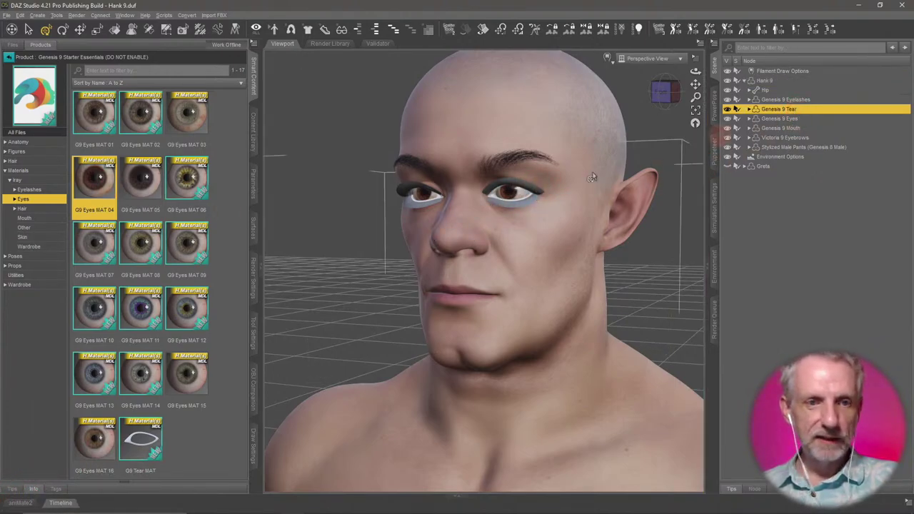
click(140, 448)
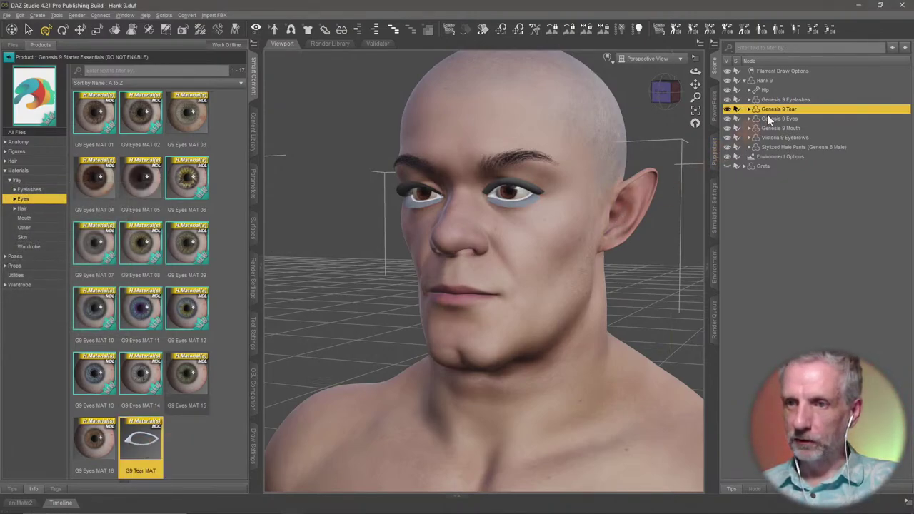
click(783, 82)
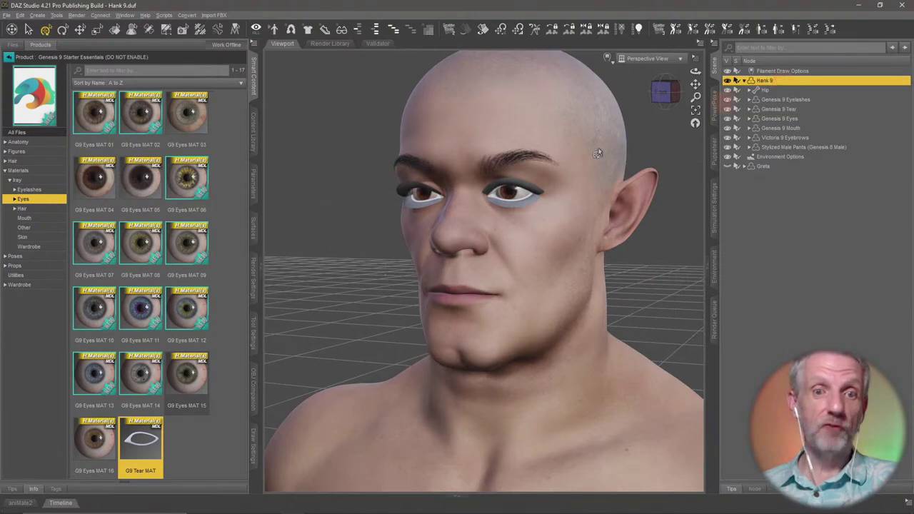
click(188, 176)
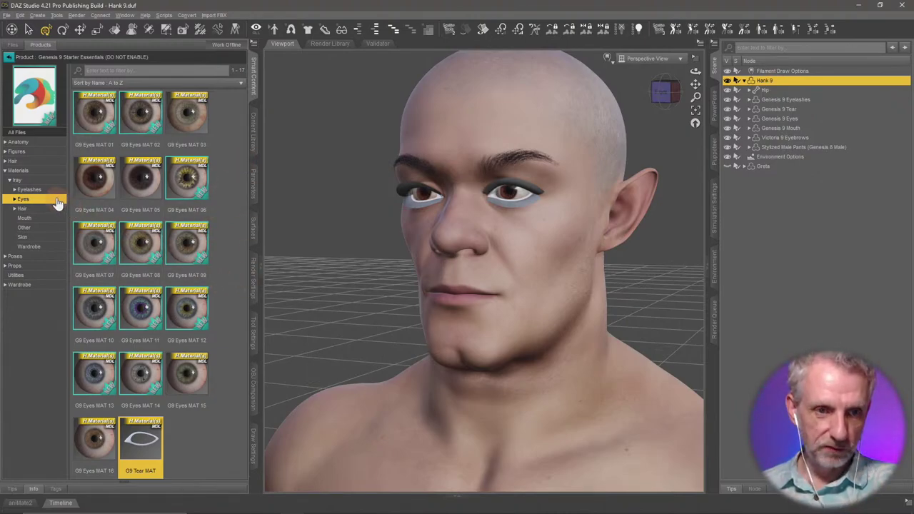
- From the eyelash color presets, compare Black and Blonde on Hank 9 and apply G9 Eyelashes Color Black
click(30, 189)
double_click(55, 190)
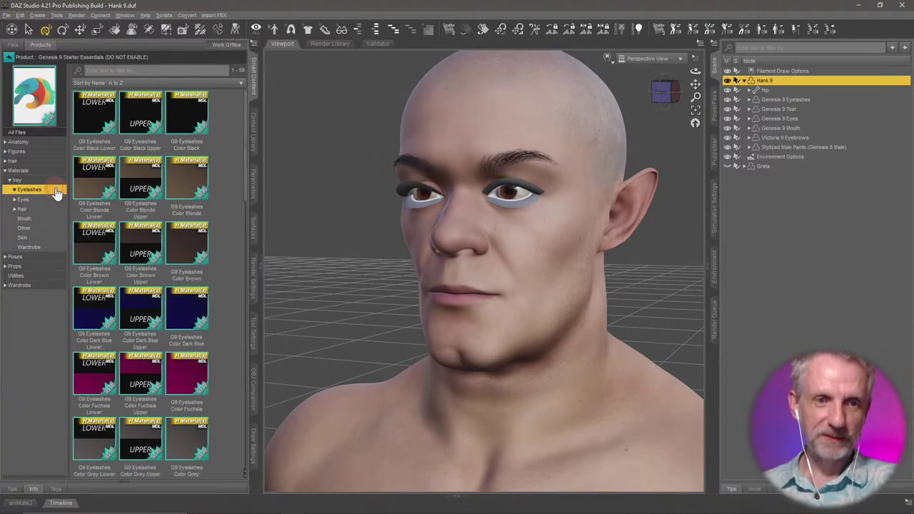
click(49, 201)
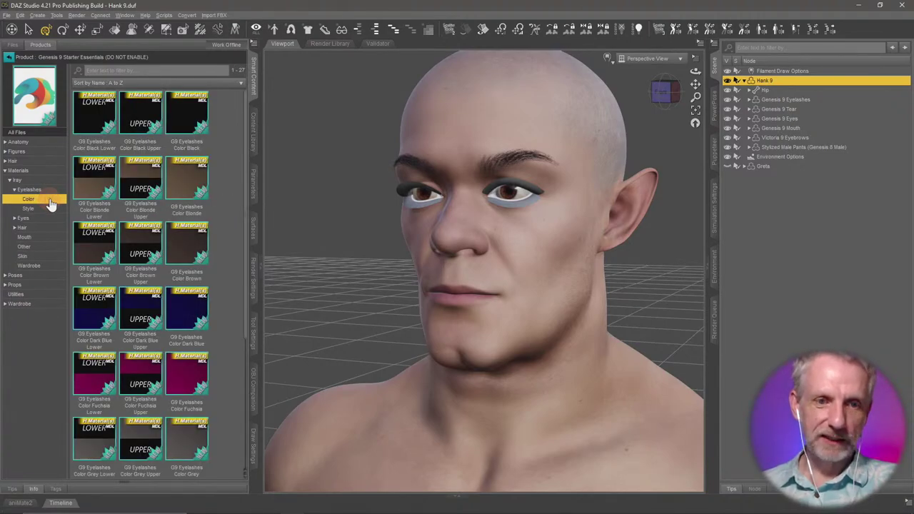
click(47, 210)
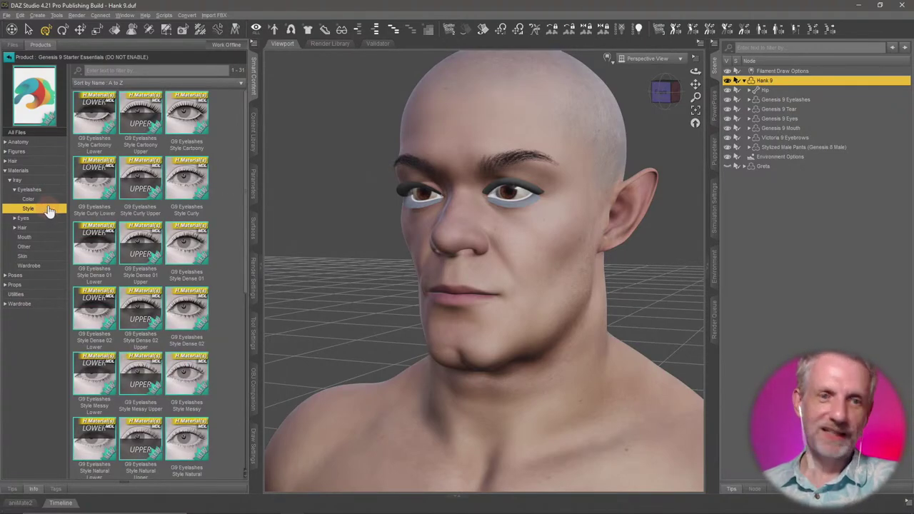
click(29, 200)
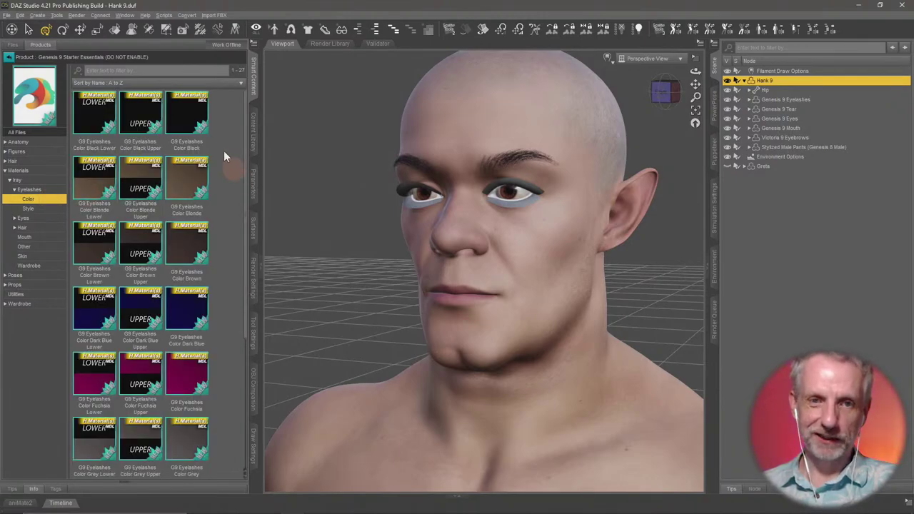
double_click(190, 117)
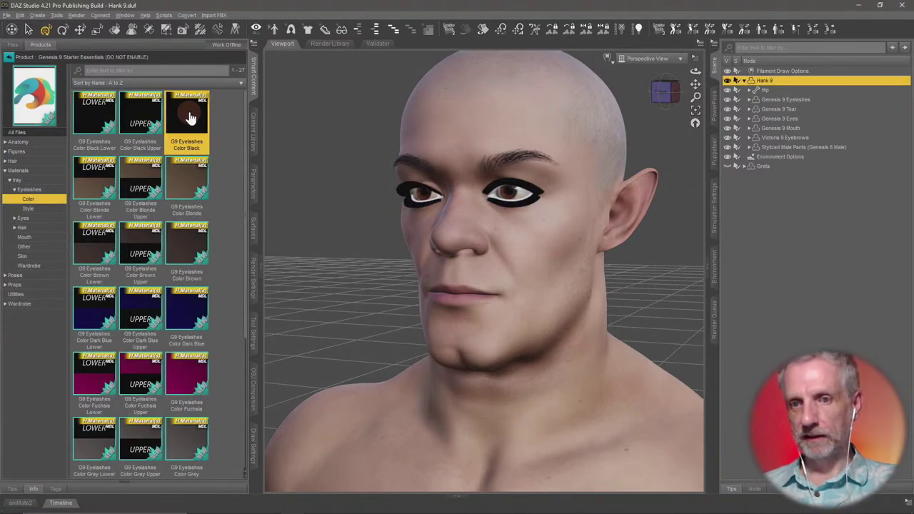
double_click(204, 184)
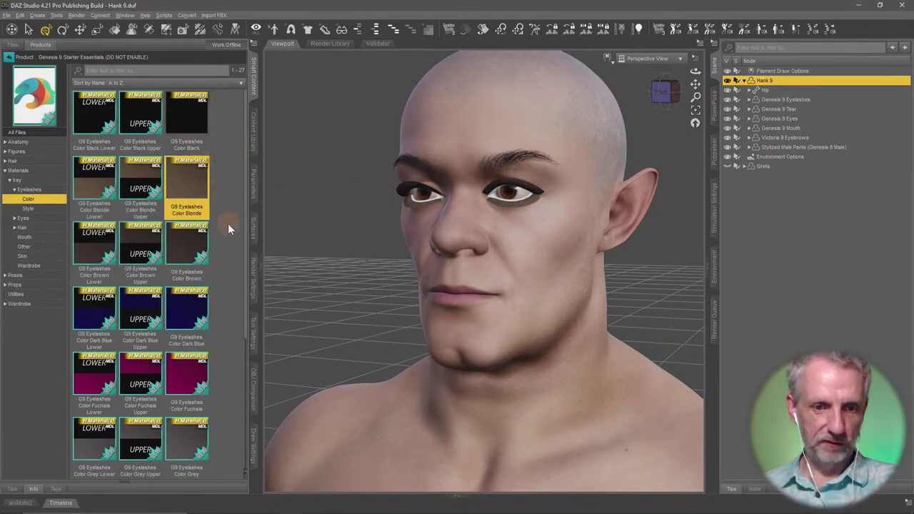
scroll(227, 223, down, 3)
scroll(228, 224, up, 3)
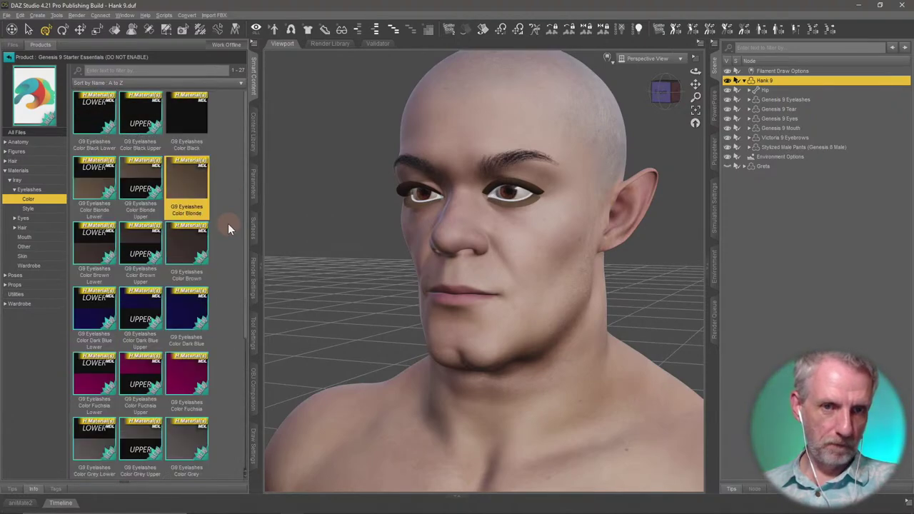
double_click(199, 121)
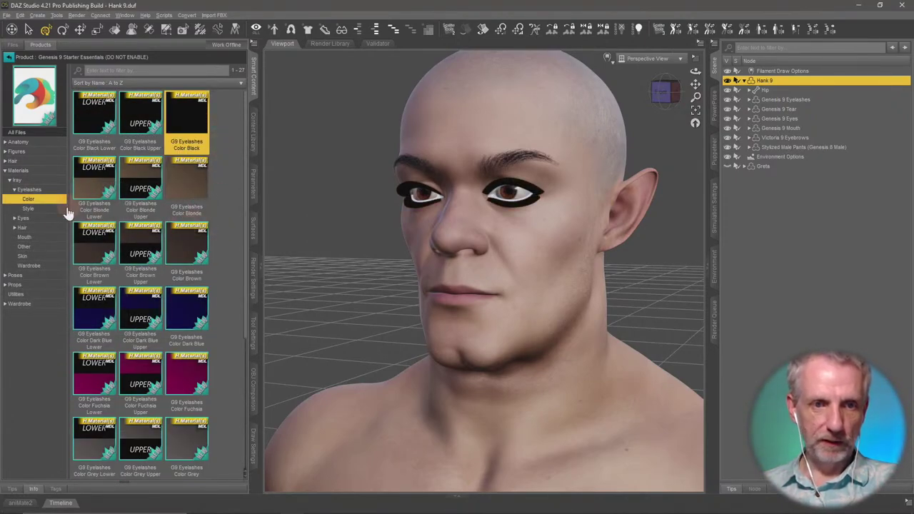
- Try the Cartoony, Curly, Dense 01 and Dense 02 eyelash styles on Hank 9, ending with Style Messy
click(57, 208)
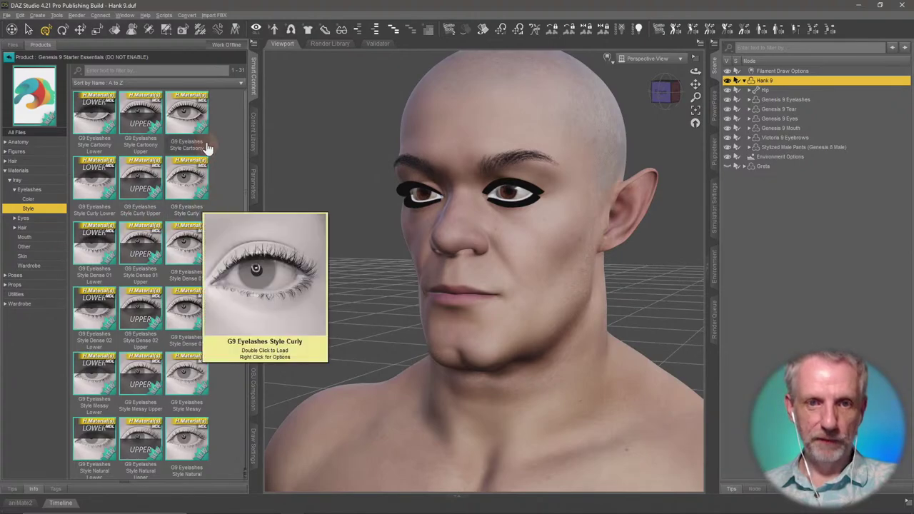
double_click(192, 123)
scroll(497, 230, up, 5)
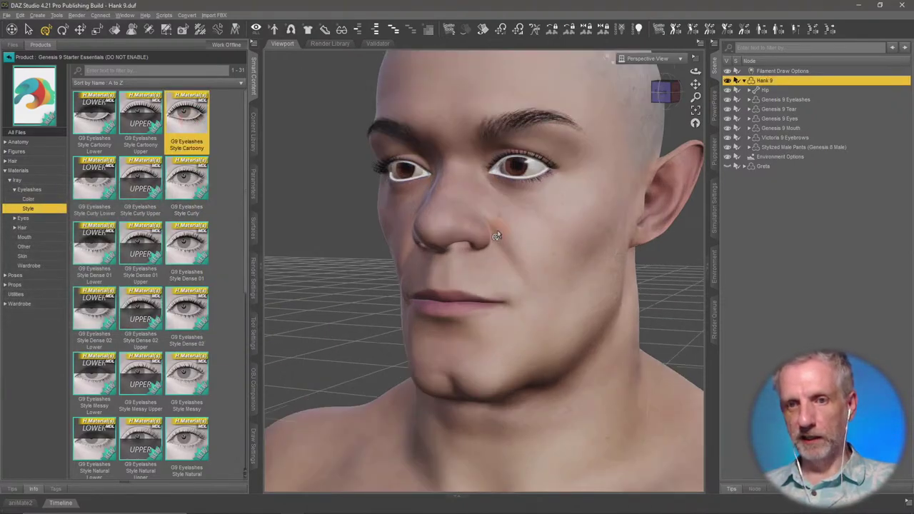
mouse_move(496, 229)
middle_down()
mouse_move(511, 346)
mouse_move(497, 231)
middle_up()
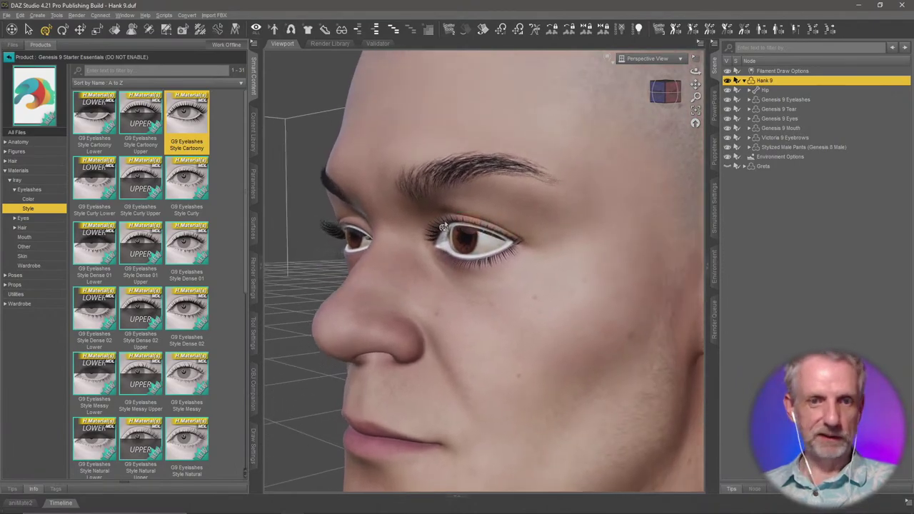
double_click(187, 182)
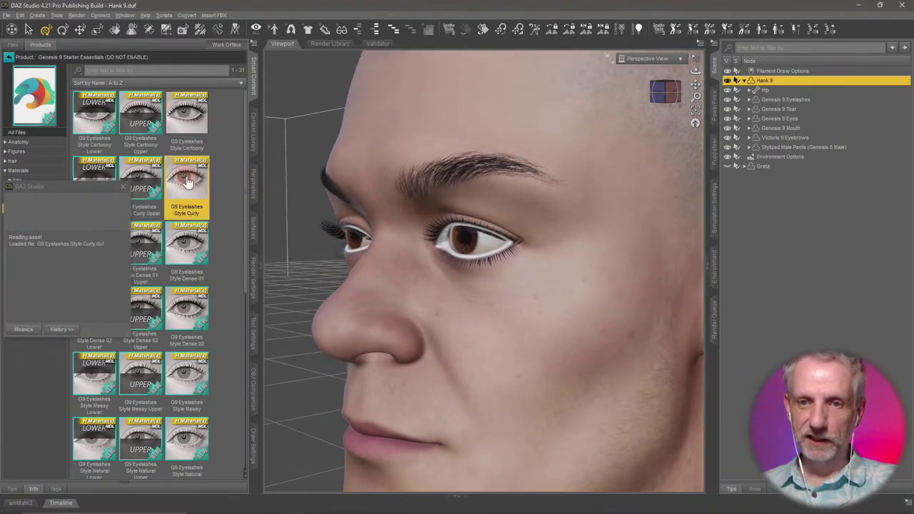
double_click(191, 252)
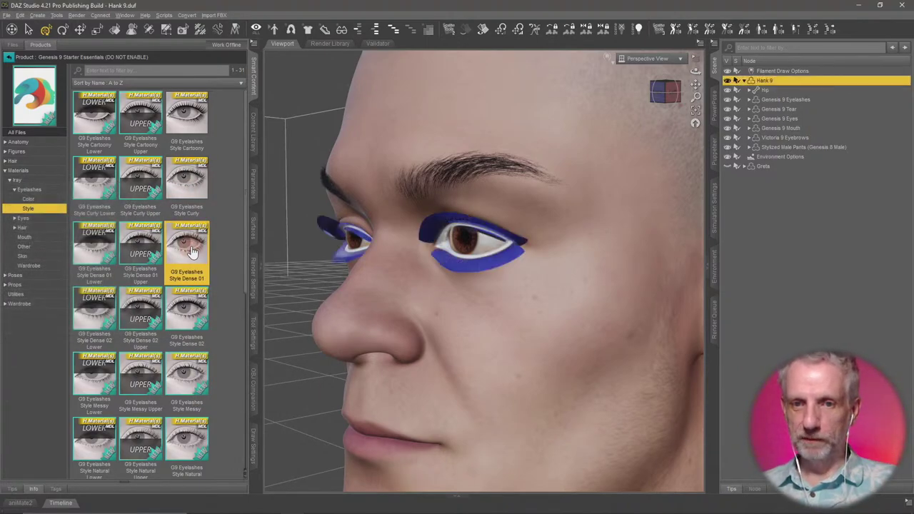
double_click(199, 307)
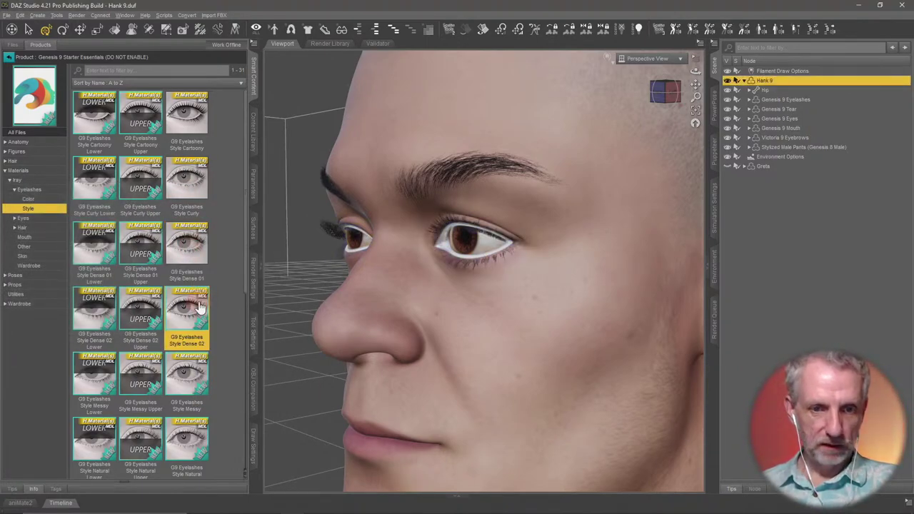
double_click(198, 381)
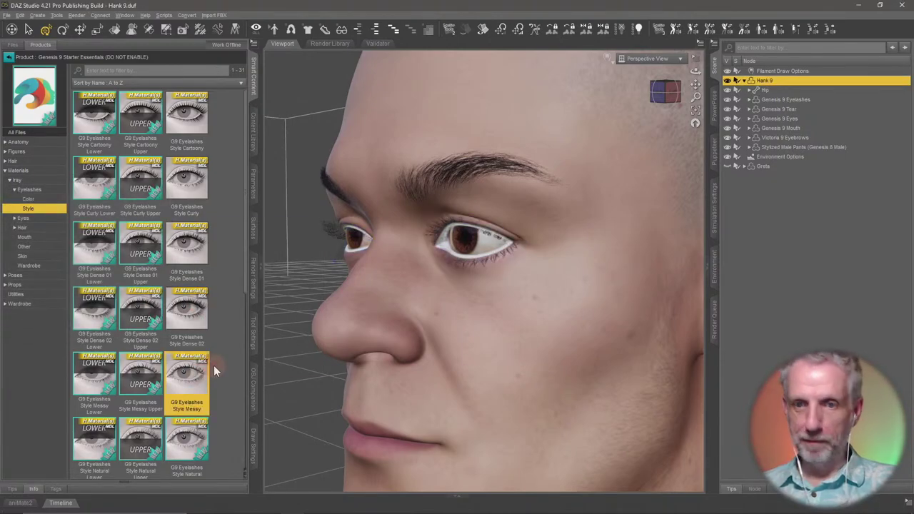
- Try the Natural, Short, Sparse 01, Sparse 04 Lower and Straight eyelash styles on Hank 9
scroll(213, 365, down, 2)
scroll(214, 365, down, 3)
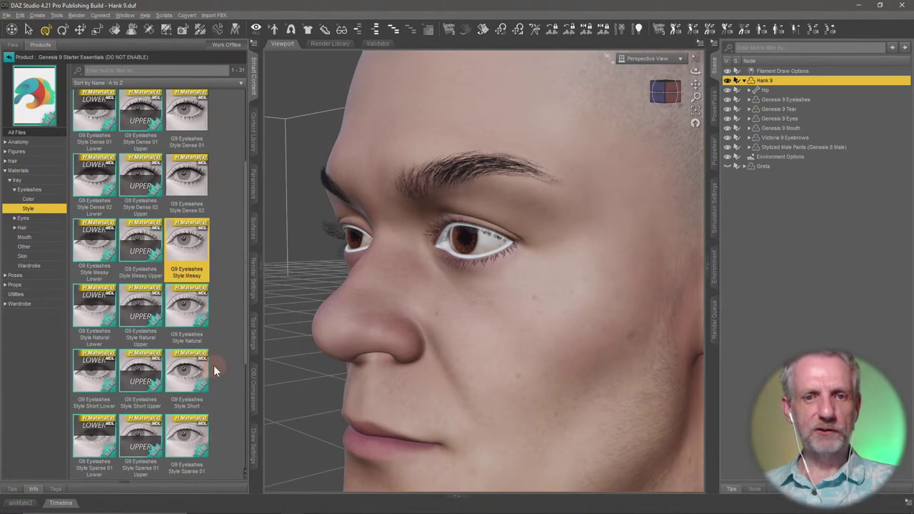
scroll(213, 365, down, 1)
double_click(191, 114)
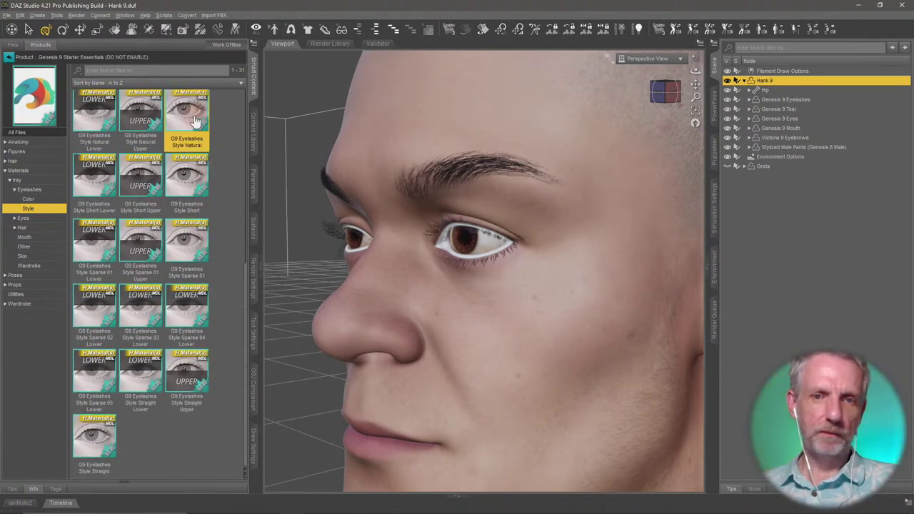
double_click(196, 182)
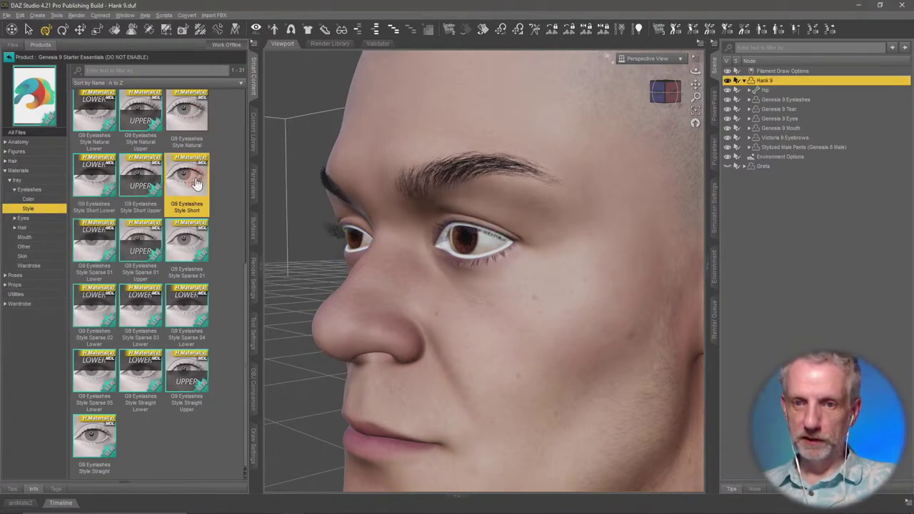
double_click(194, 245)
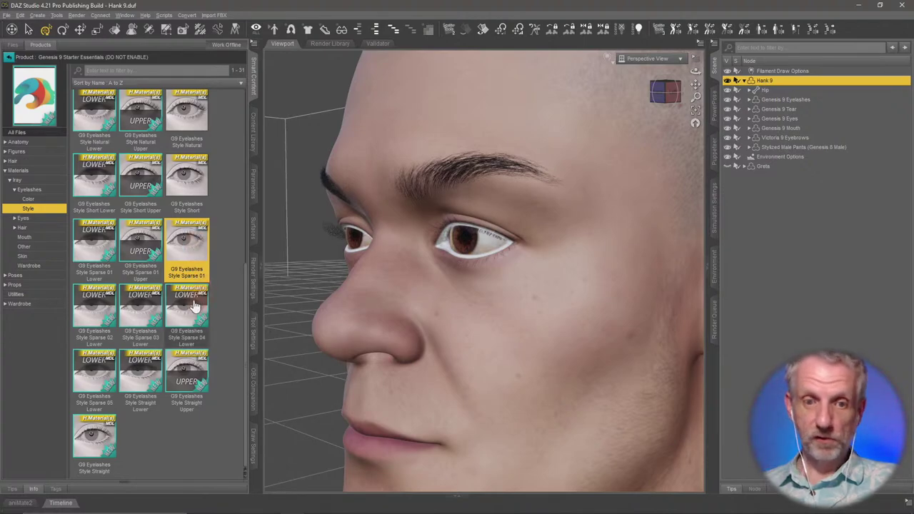
double_click(190, 345)
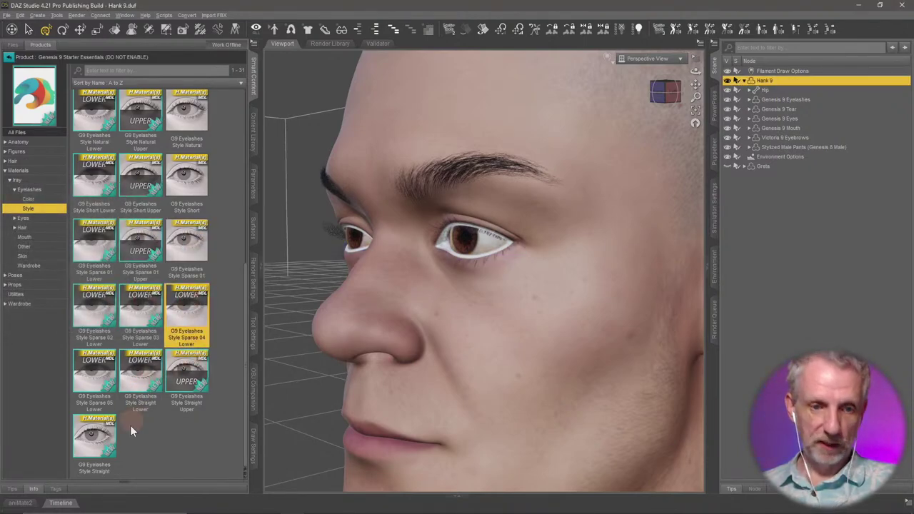
double_click(105, 440)
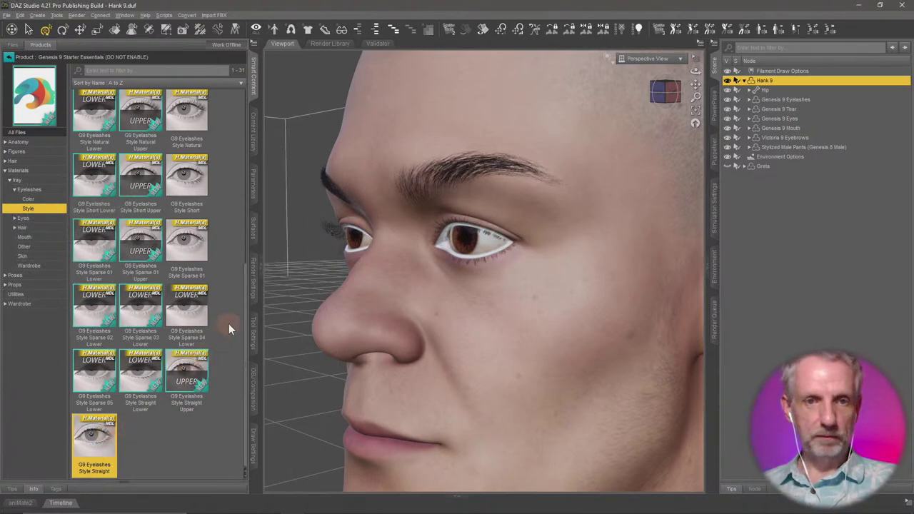
- Reapply the G9 Eyelashes Style Messy preset to Hank 9 and bring his upper body into view
scroll(228, 323, up, 5)
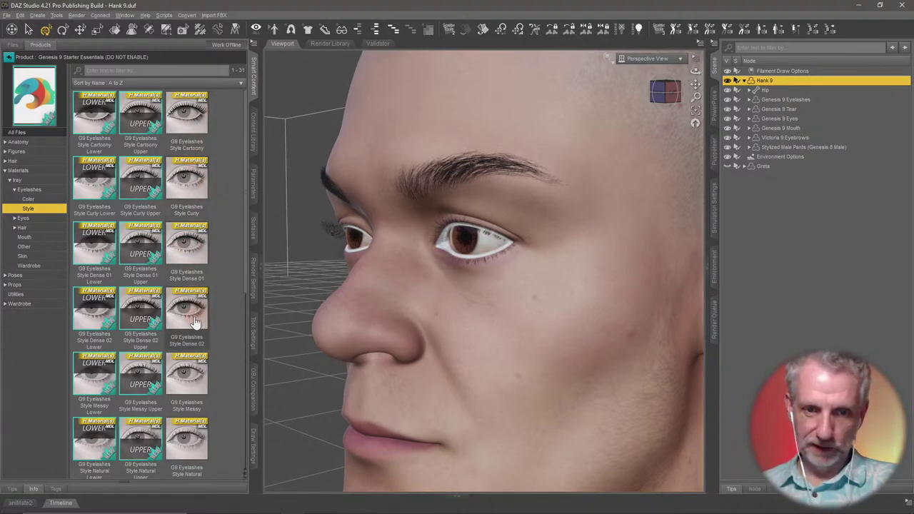
double_click(184, 376)
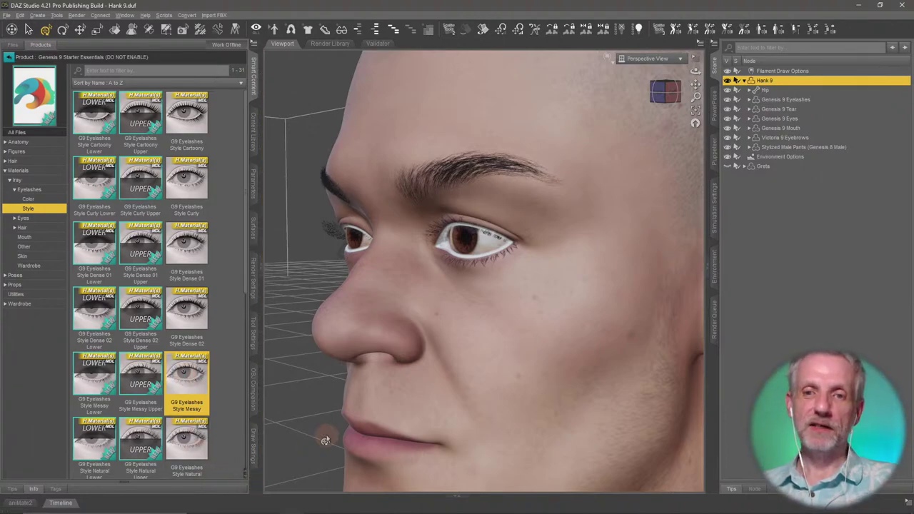
scroll(461, 345, up, 3)
scroll(462, 345, down, 5)
middle_drag(461, 346, 443, 205)
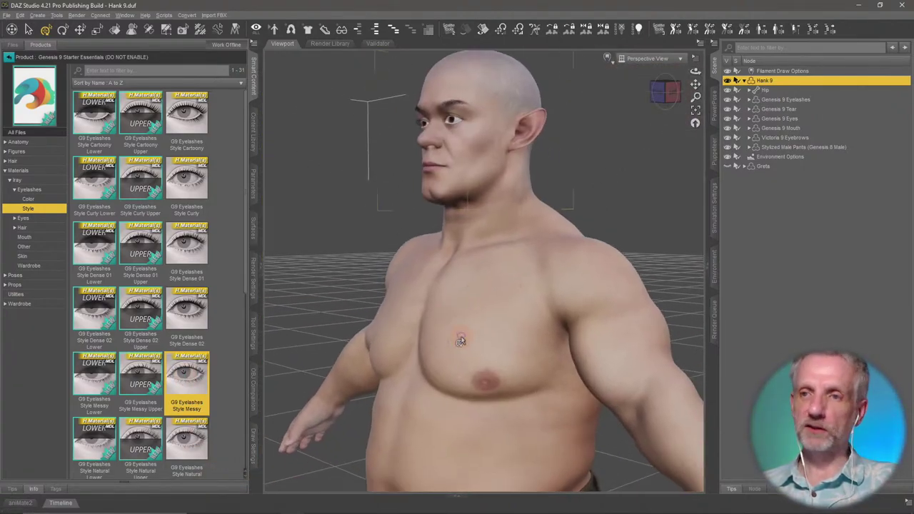
- Frame Hank 9's body and bring up the Iray Skin materials, selecting the G9 Masculine Skin 01 MAT preset
key(ctrl+f)
scroll(452, 328, up, 4)
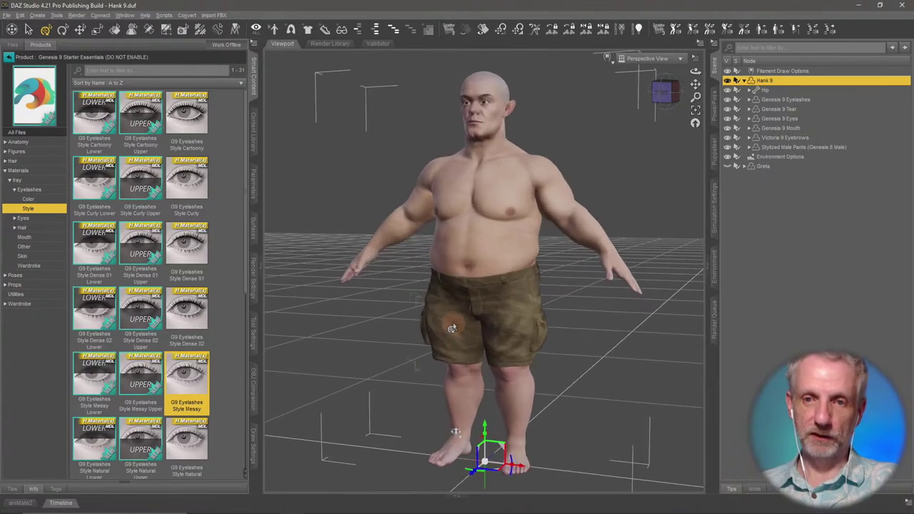
mouse_move(451, 328)
middle_down()
mouse_move(403, 346)
mouse_move(465, 321)
middle_up()
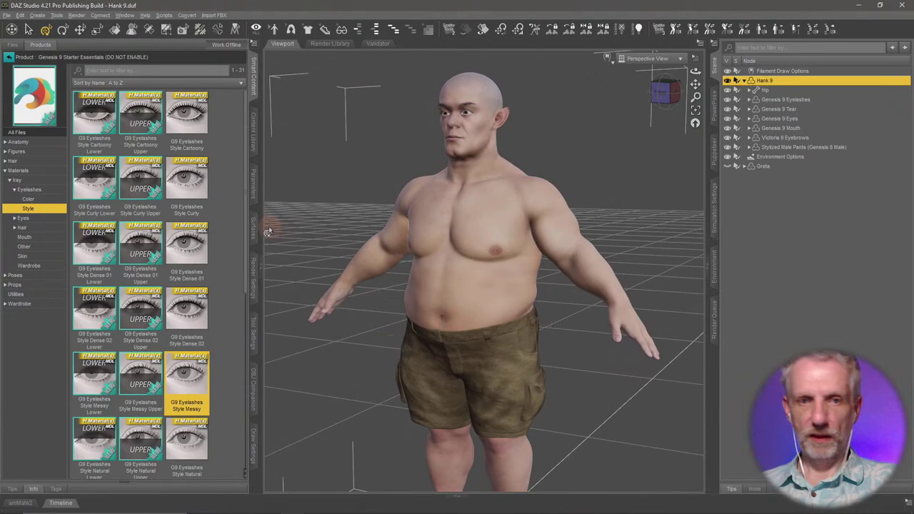
click(45, 255)
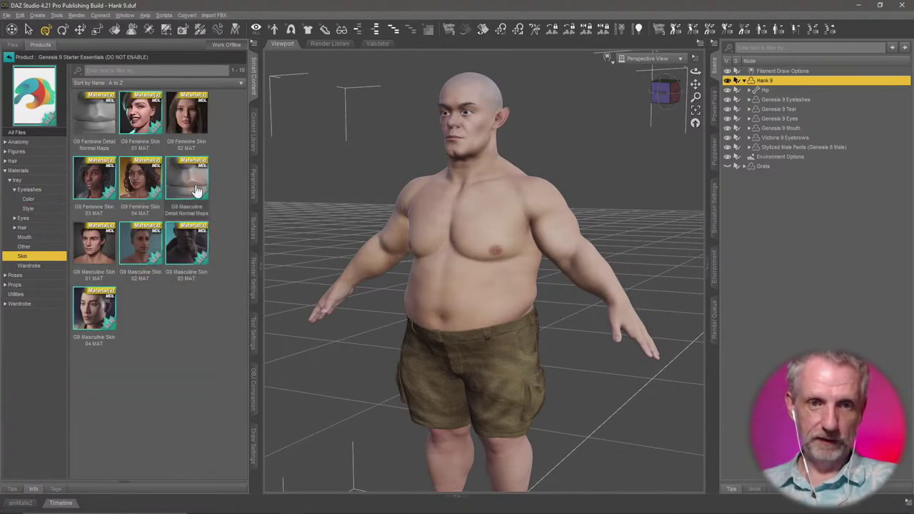
click(98, 251)
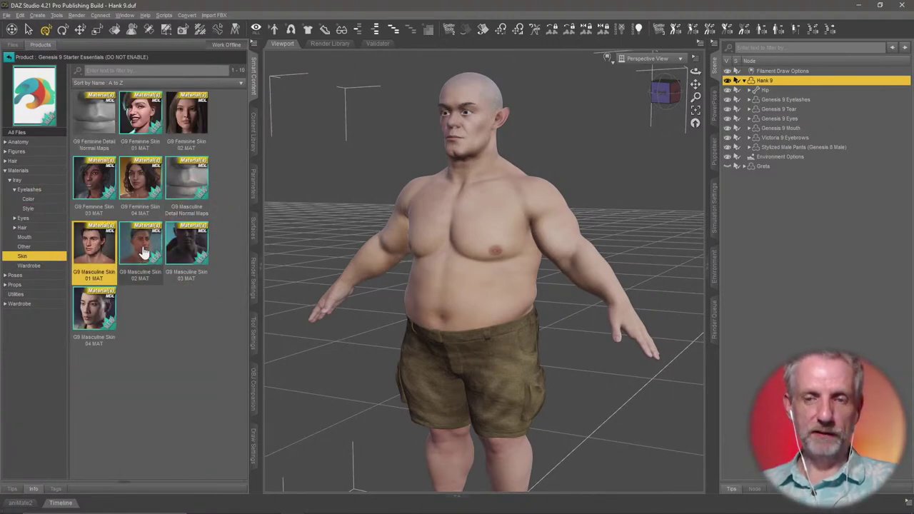
mouse_move(142, 252)
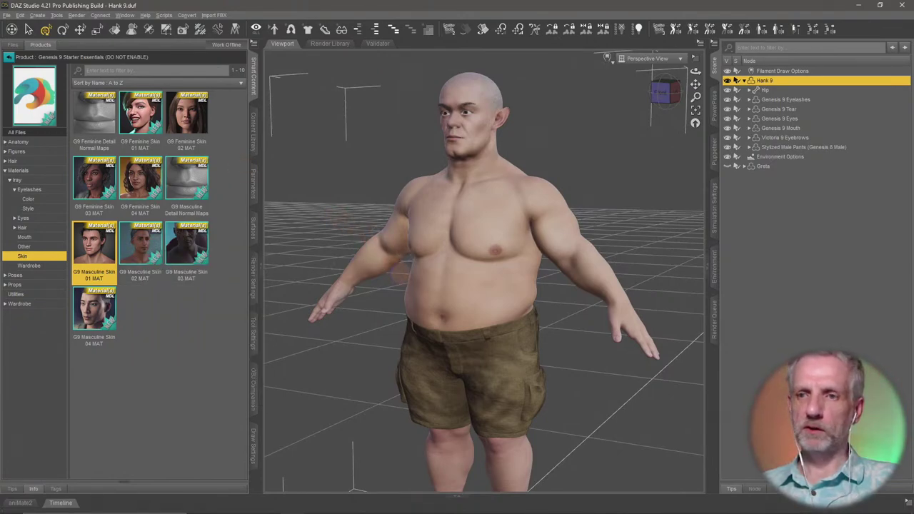
middle_drag(384, 276, 398, 274)
- Try the G9 Masculine Skin 02, 03 and 04 MAT presets one after another on Hank 9
double_click(140, 246)
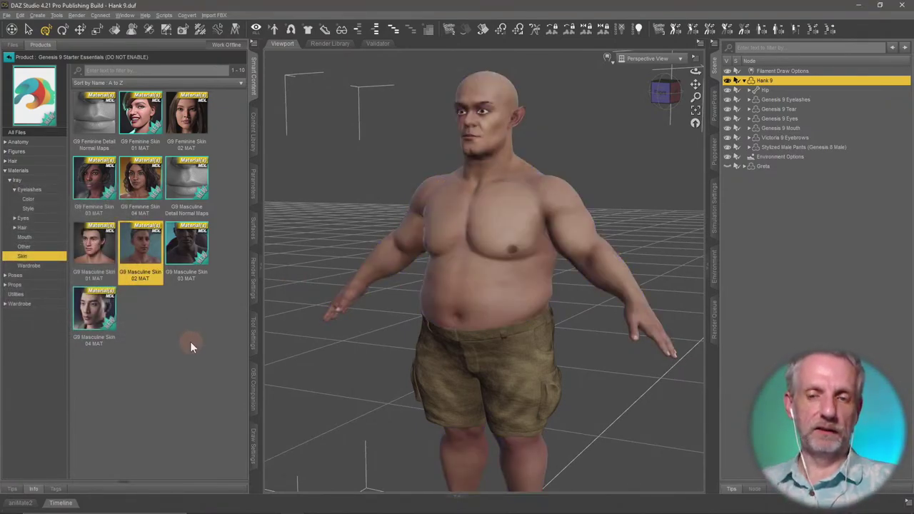
drag(394, 314, 402, 311)
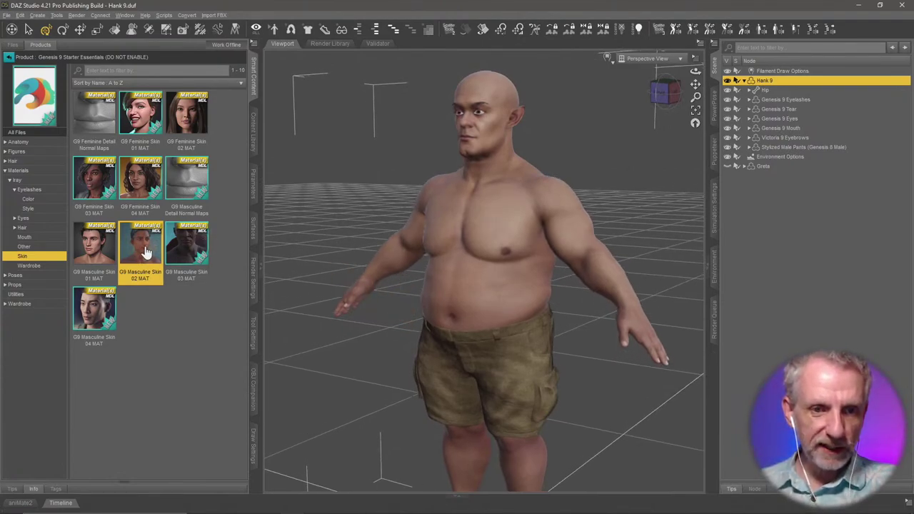
mouse_move(145, 251)
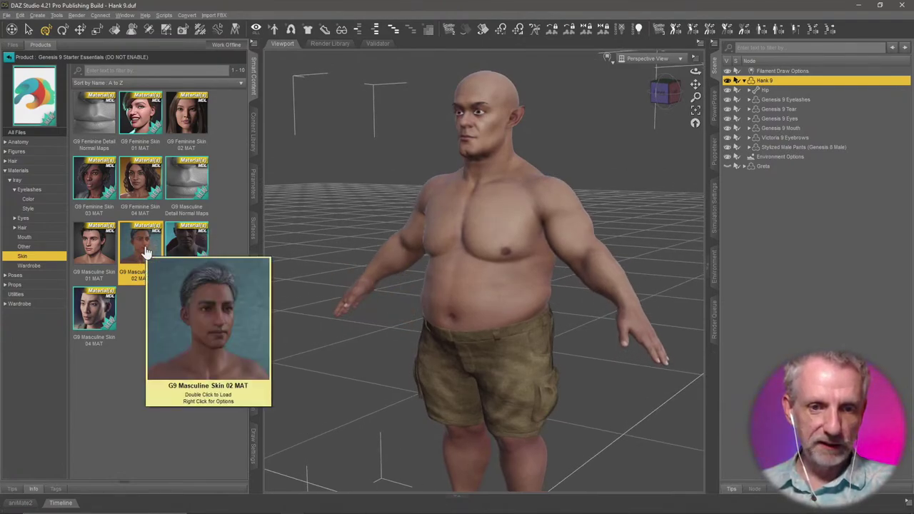
double_click(192, 248)
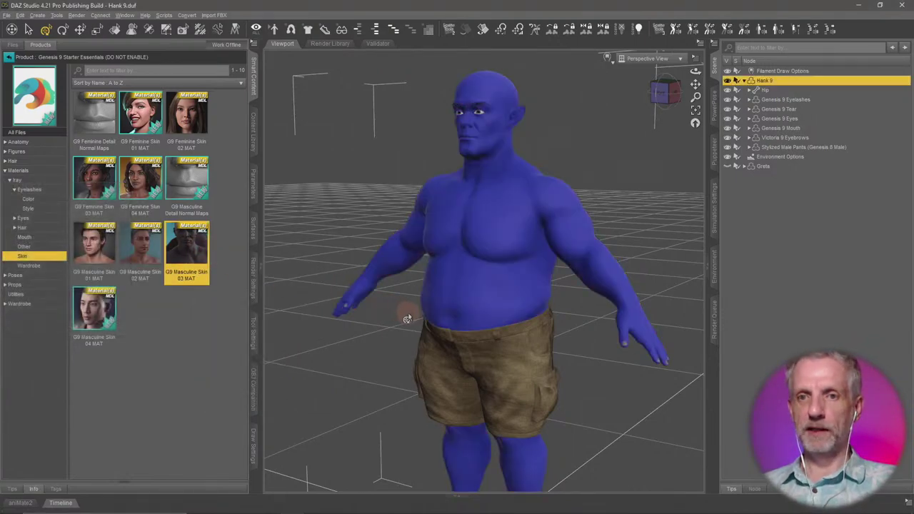
mouse_move(554, 306)
mouse_down()
mouse_move(551, 295)
mouse_move(557, 301)
mouse_up()
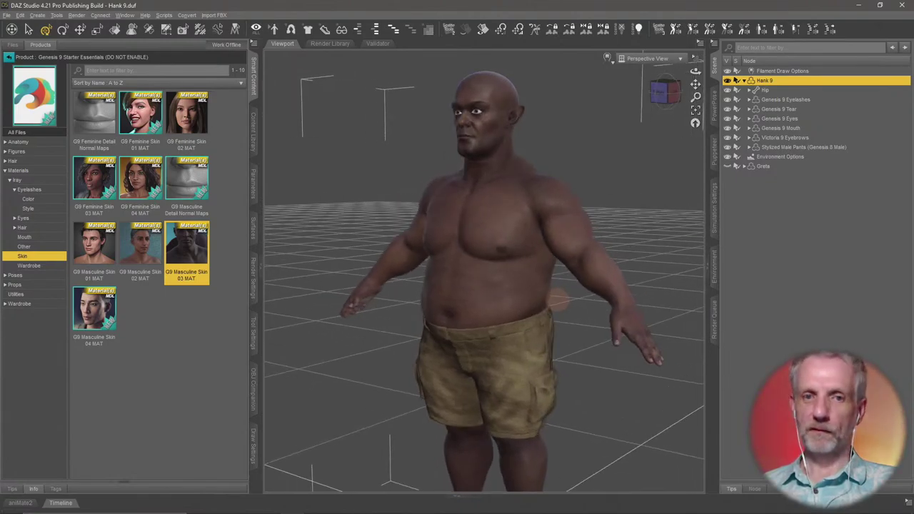
double_click(94, 314)
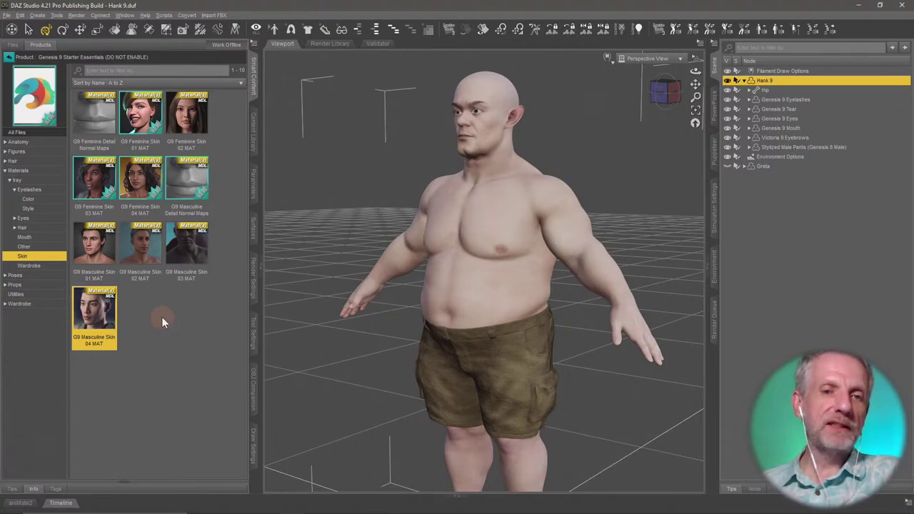
- Compare the G9 Feminine Skin 01, 02 and 03 MAT presets with the masculine skin presets in the library
click(155, 123)
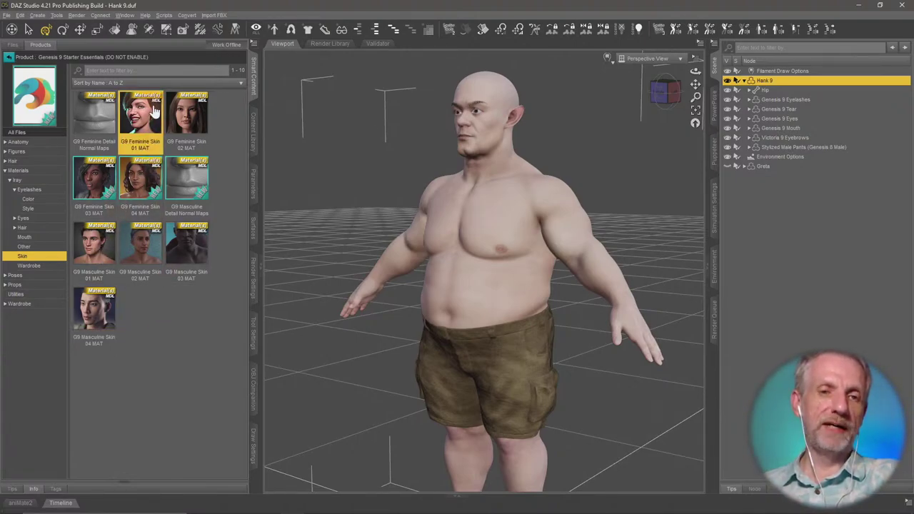
click(204, 127)
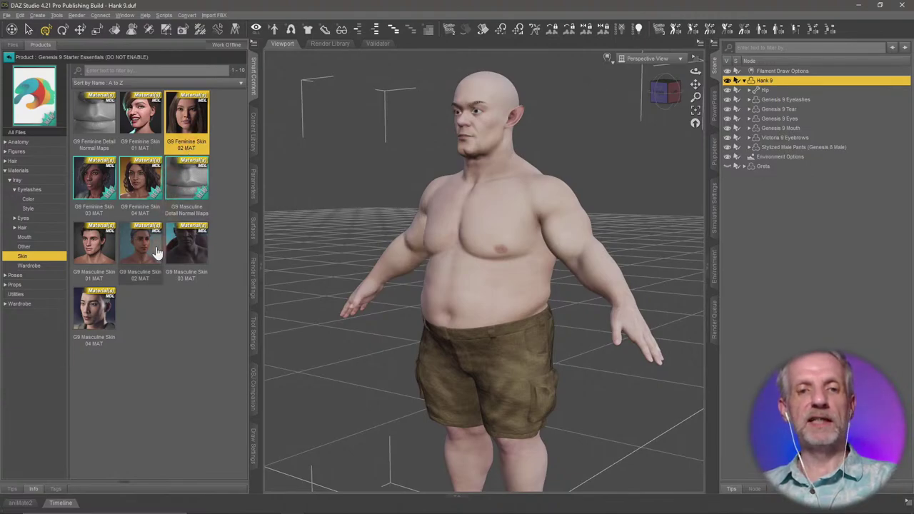
mouse_move(157, 253)
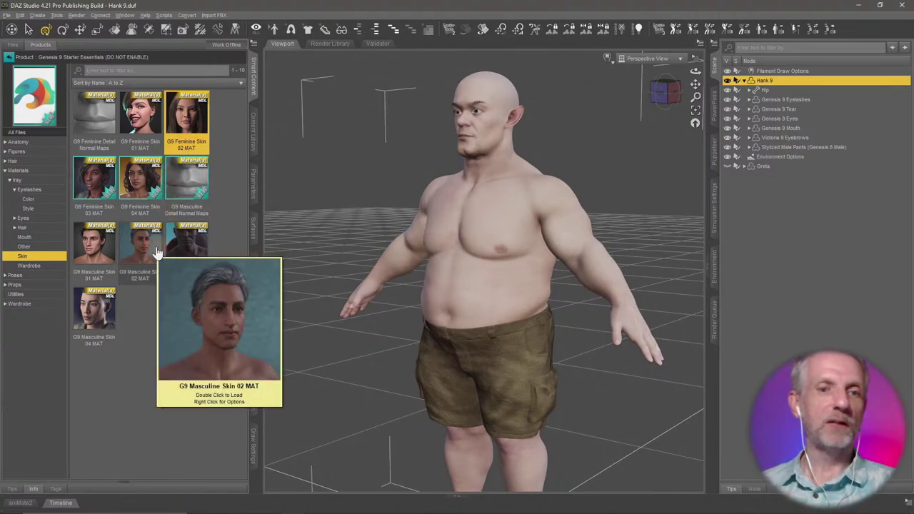
click(105, 194)
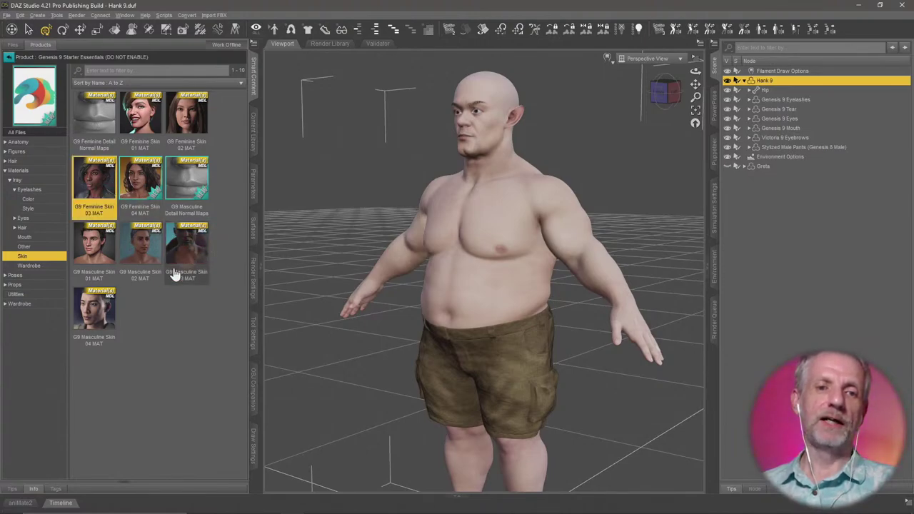
click(106, 313)
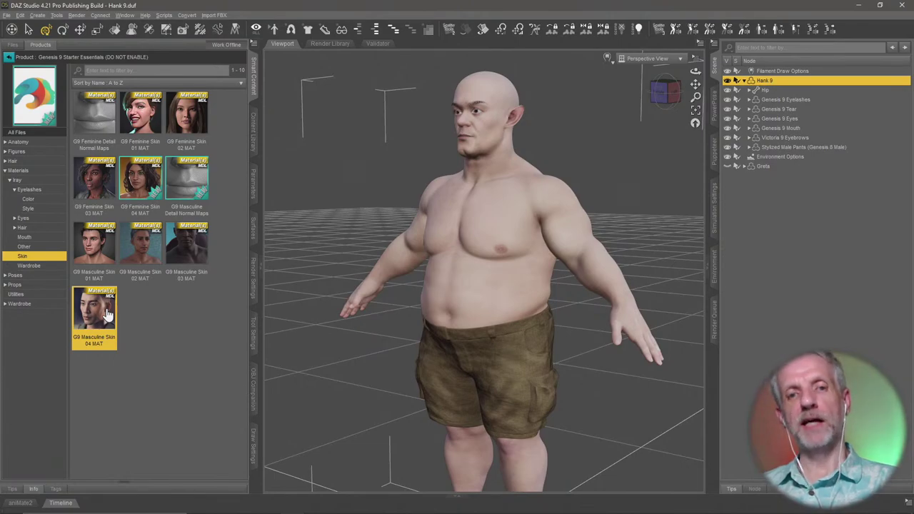
mouse_move(144, 184)
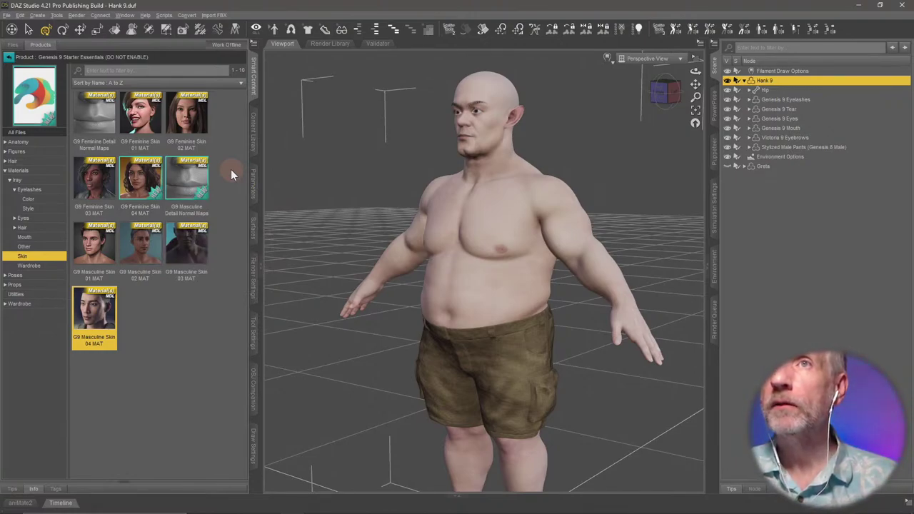
- Apply G9 Masculine Skin 02 MAT to Hank 9 and check the torso up close and from the front
double_click(137, 252)
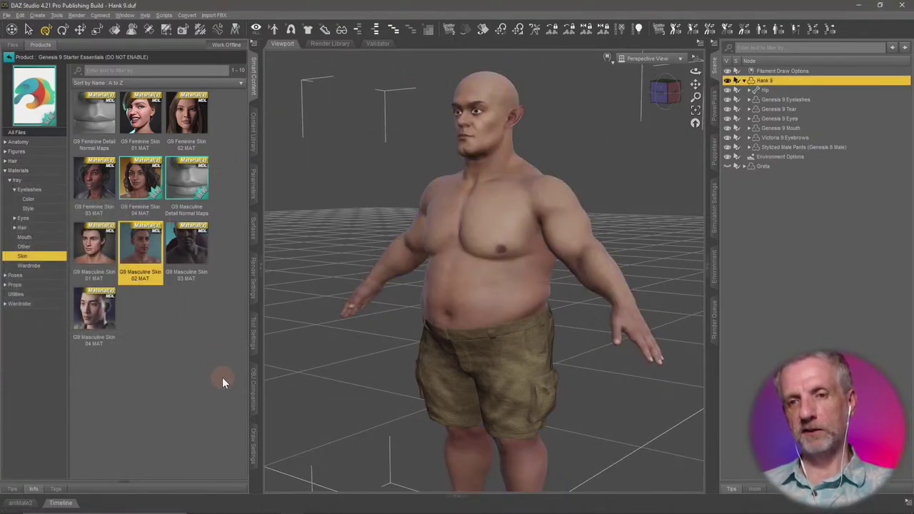
middle_drag(561, 294, 562, 295)
drag(563, 295, 561, 300)
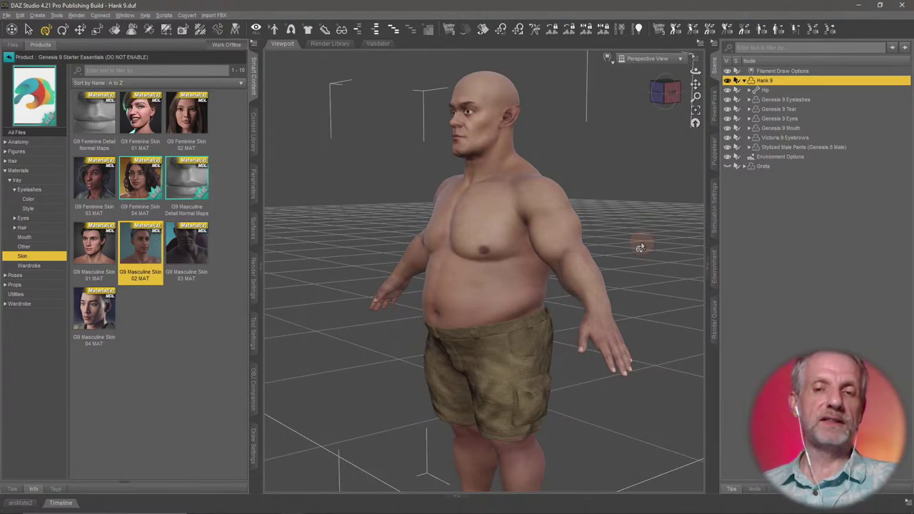
scroll(639, 248, up, 10)
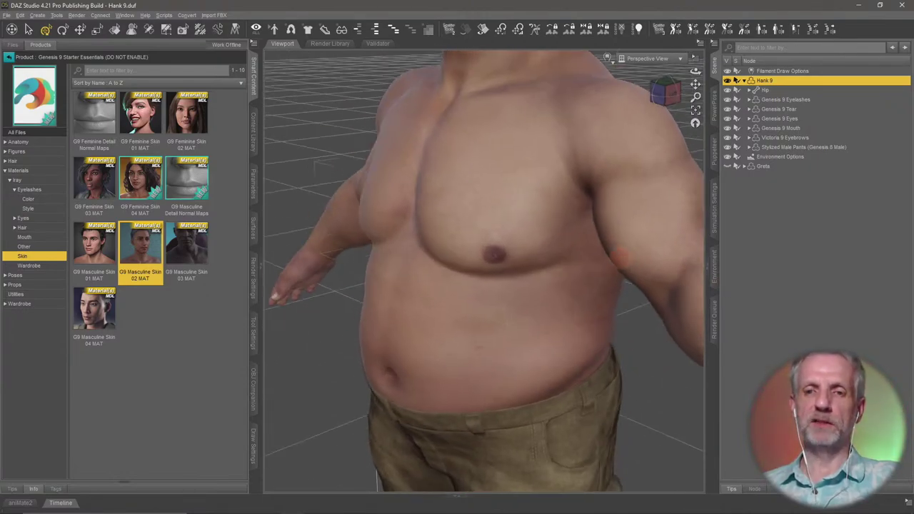
mouse_move(619, 258)
middle_down()
mouse_move(602, 250)
mouse_move(607, 257)
mouse_move(609, 244)
middle_up()
scroll(607, 257, down, 5)
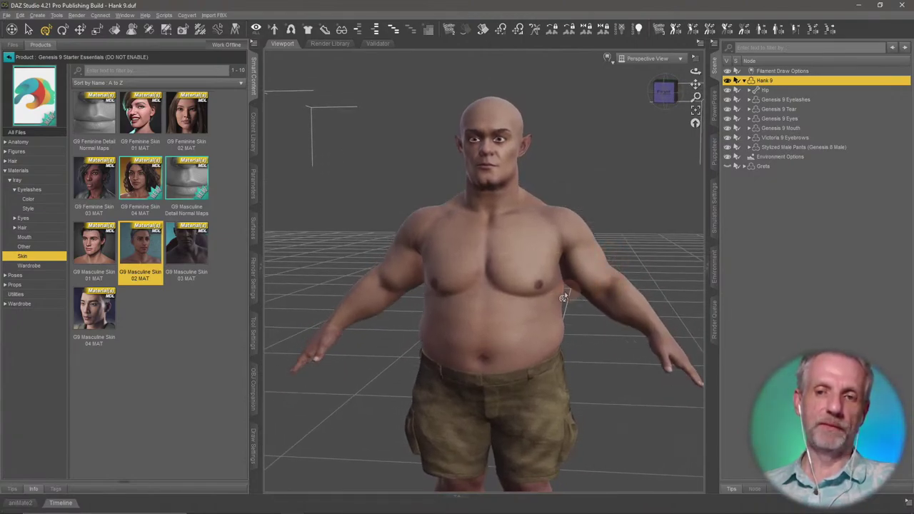
- Show the viewport in Wire Shaded style and examine the mesh around Hank 9's chest and navel
click(607, 57)
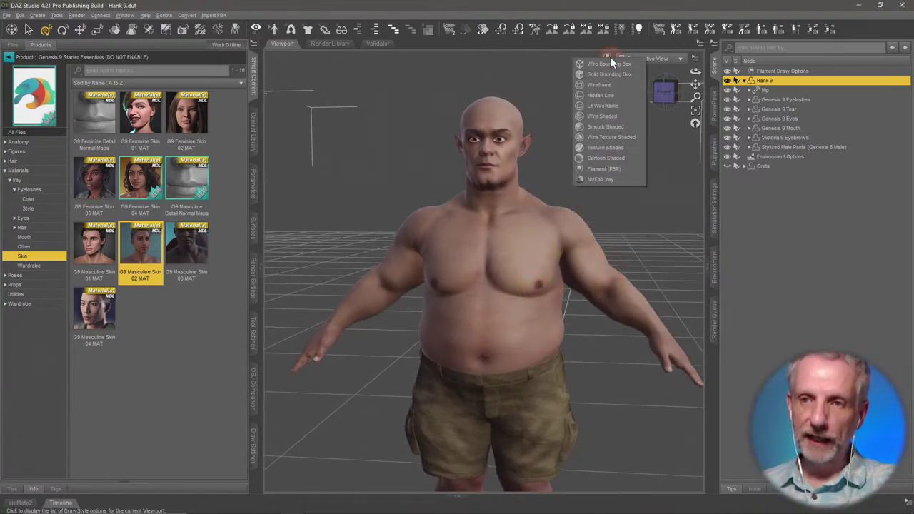
click(625, 116)
middle_drag(592, 245, 592, 254)
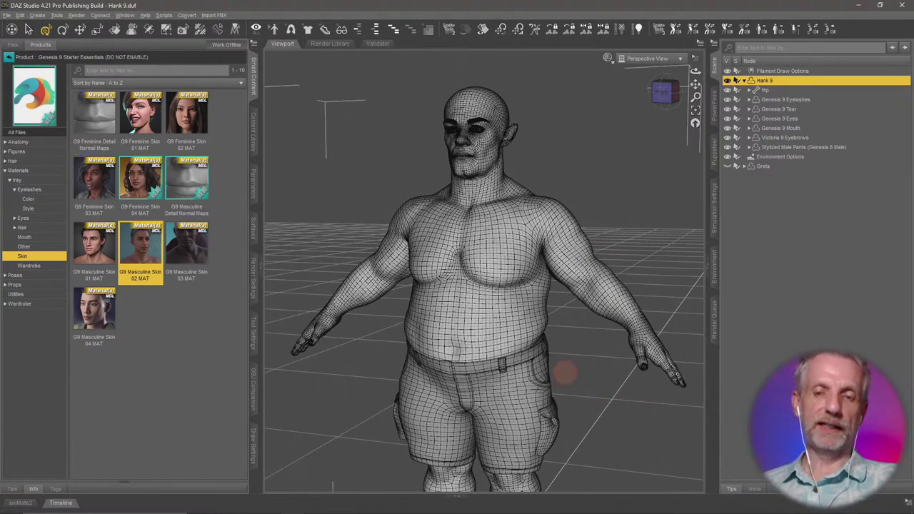
middle_drag(564, 371, 541, 375)
scroll(484, 326, up, 5)
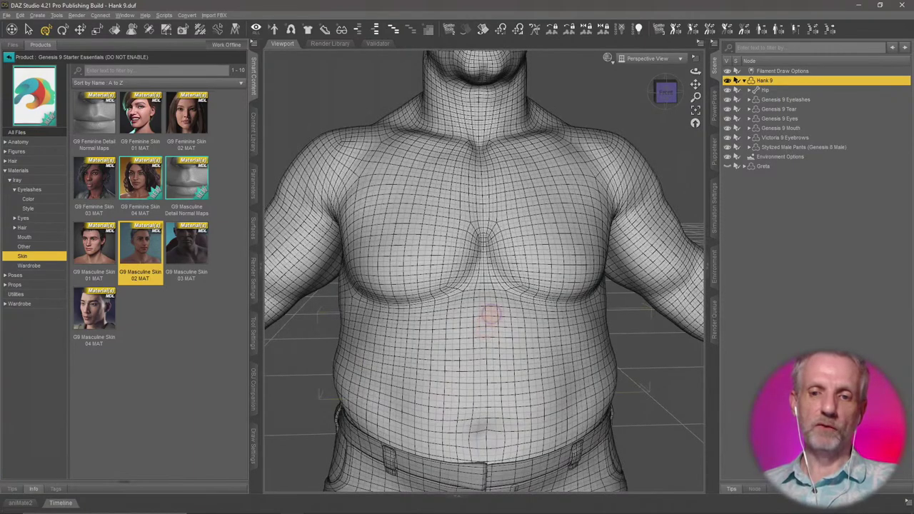
middle_drag(490, 314, 510, 324)
scroll(503, 332, up, 2)
scroll(502, 336, up, 1)
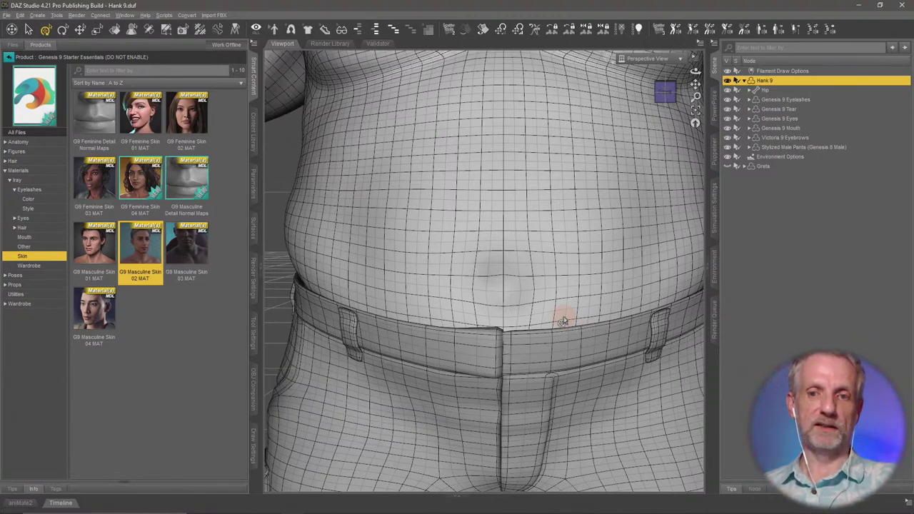
- Examine the chest mesh from a three-quarter angle and return the viewport to Filament (PBR)
scroll(562, 321, down, 5)
mouse_move(571, 275)
middle_down()
mouse_move(573, 284)
mouse_move(570, 274)
middle_up()
scroll(572, 275, up, 1)
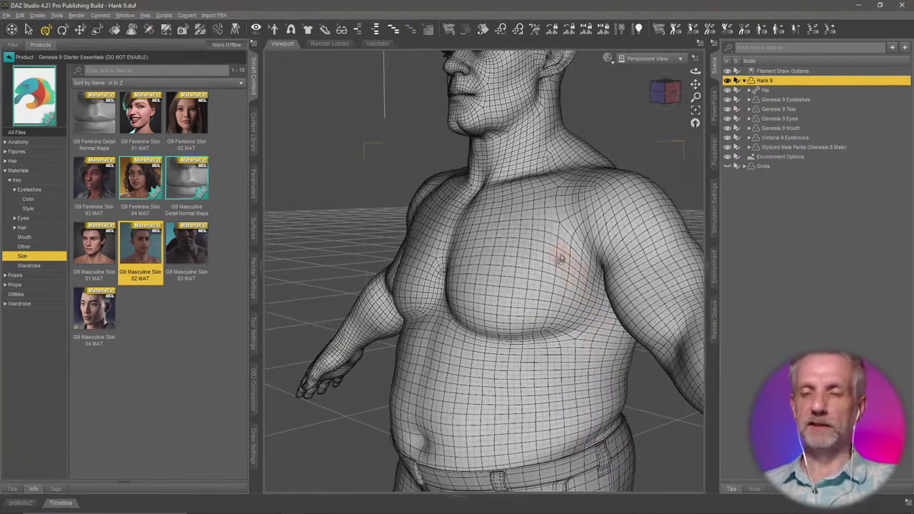
alt+drag(561, 259, 571, 243)
click(607, 58)
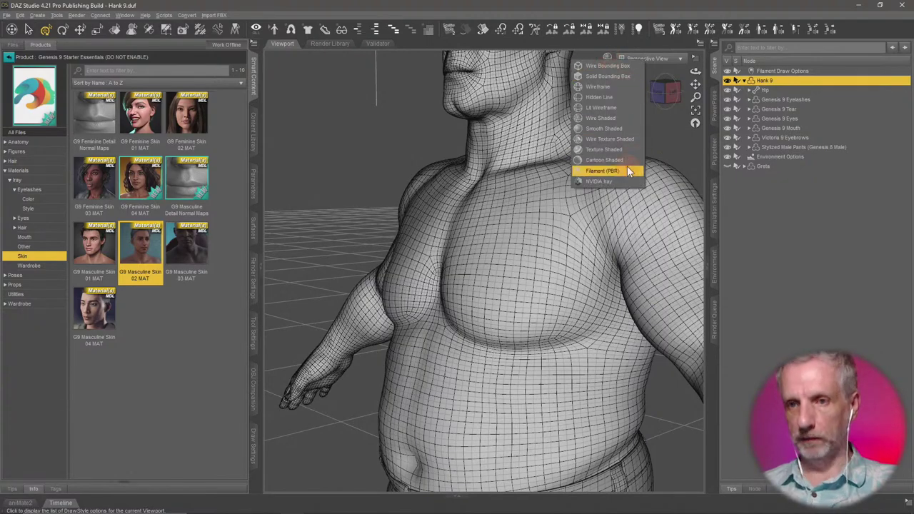
click(628, 171)
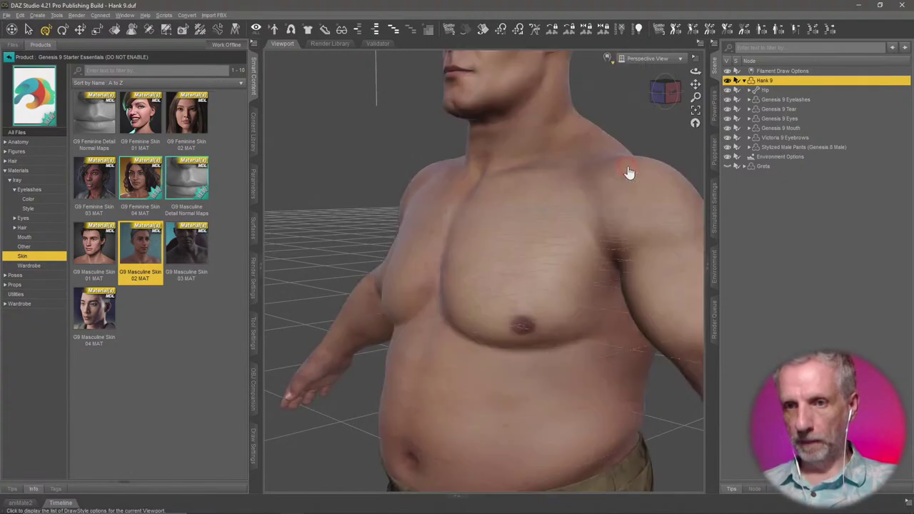
- Filter Hank 9's parameters with the search text "nip" and show the matches in the Actor group
click(255, 184)
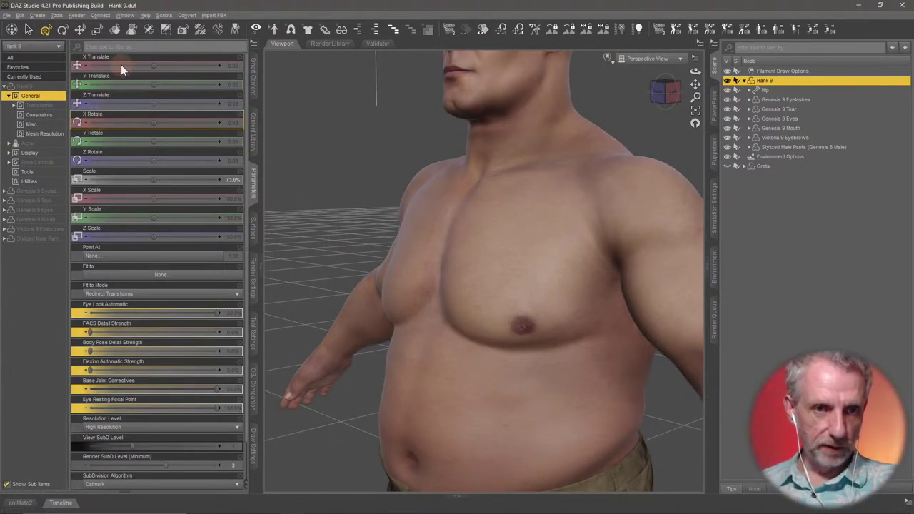
click(135, 48)
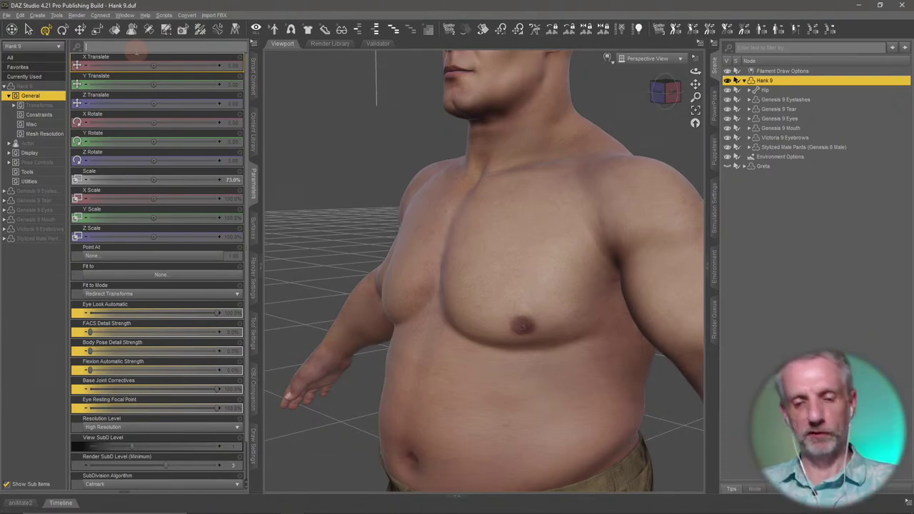
text(n)
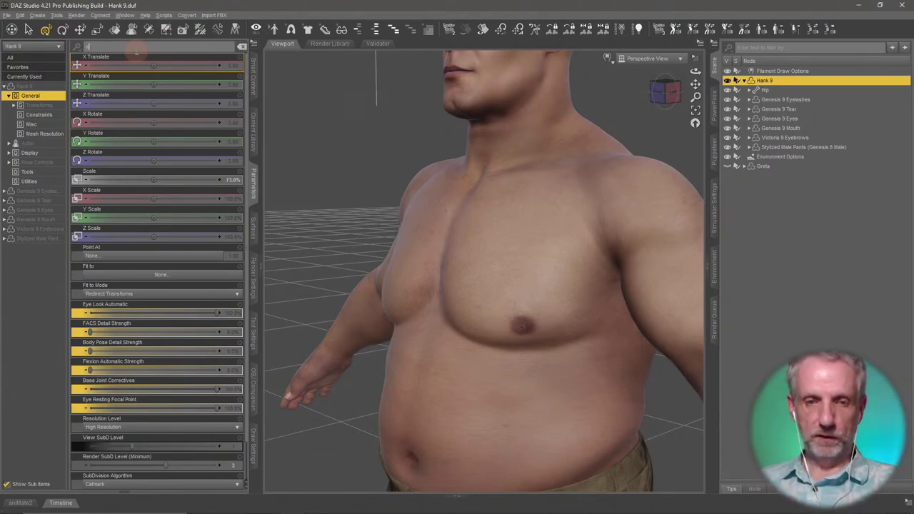
text(ip)
click(29, 144)
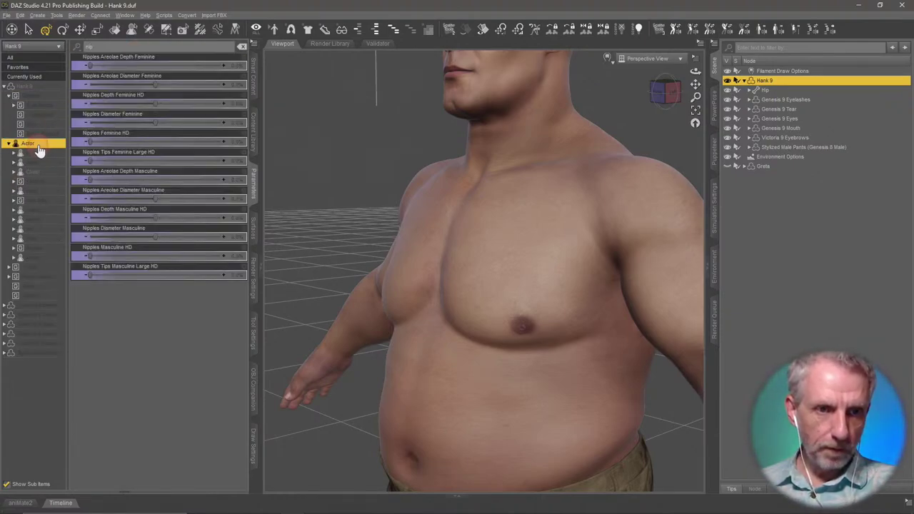
- Review the Feminine and Masculine nipple parameters in the Chest group, ending on the Feminine set
click(42, 172)
double_click(43, 173)
click(52, 192)
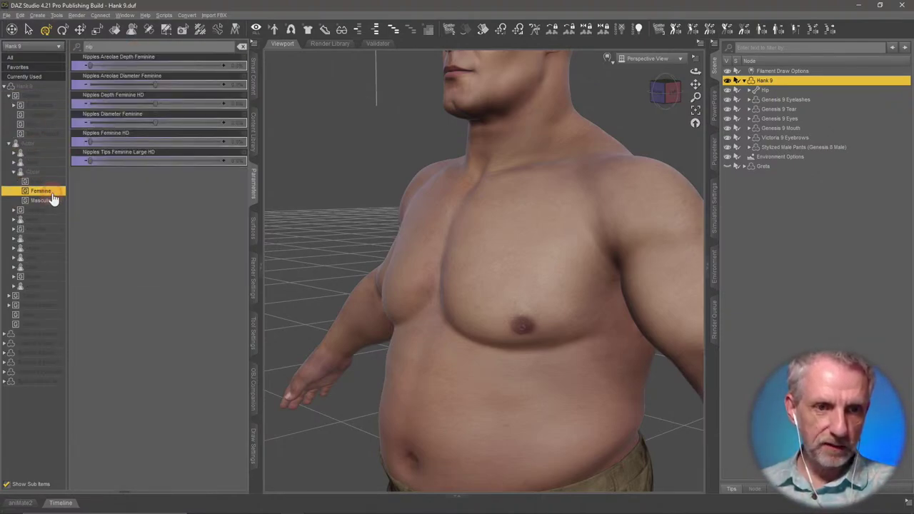
click(53, 200)
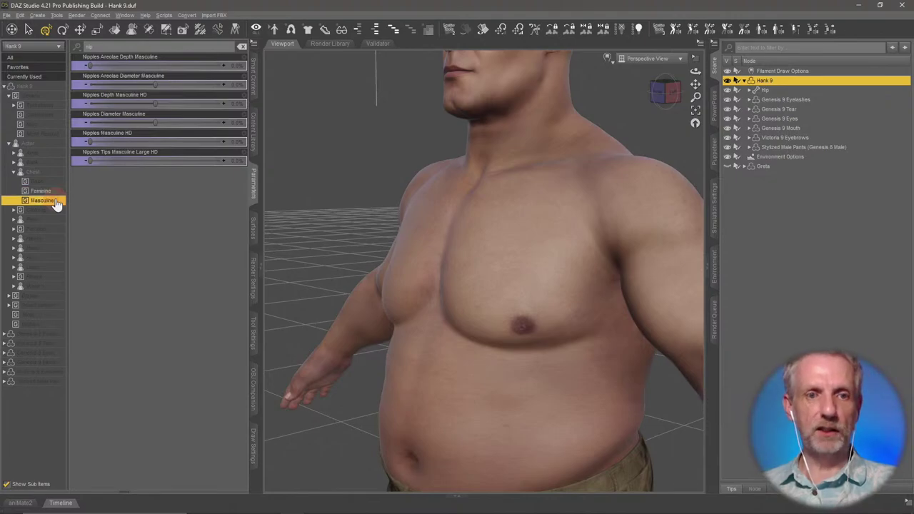
click(57, 192)
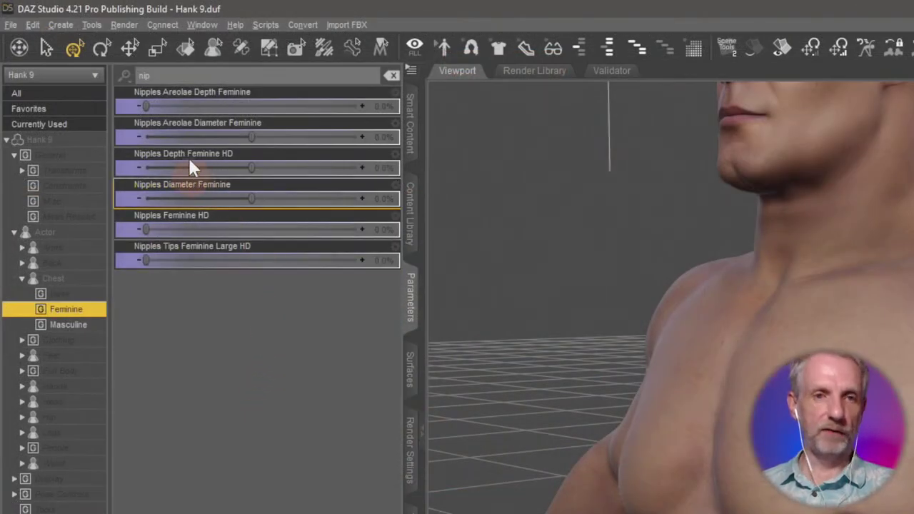
- Set the Nipples Masculine HD parameter in the Masculine chest group to 100% and examine the chest from several angles
click(272, 289)
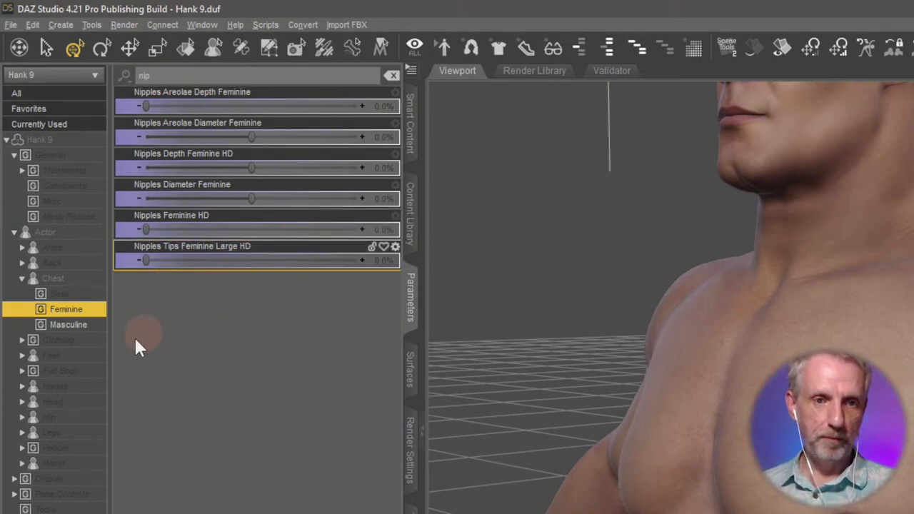
click(91, 327)
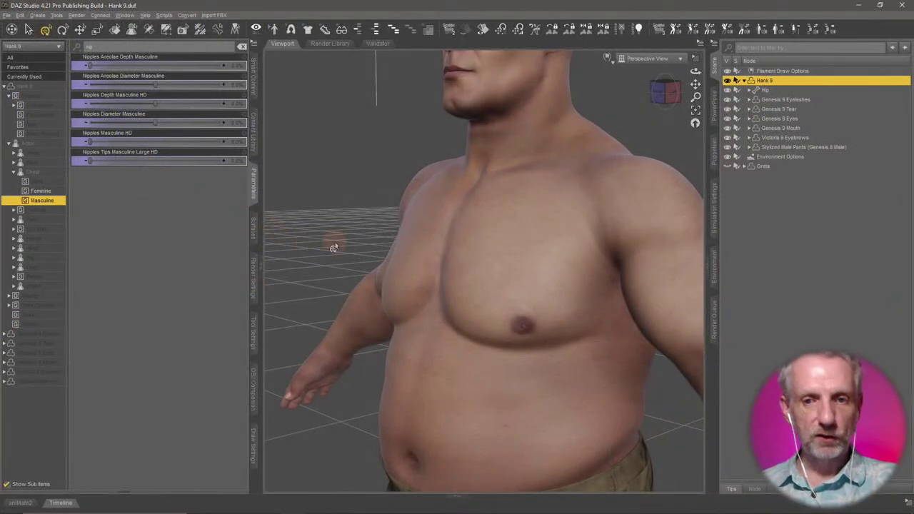
mouse_move(334, 248)
ctrl+alt+mouse_down()
mouse_move(303, 248)
mouse_move(372, 248)
mouse_move(334, 248)
ctrl+alt+mouse_up()
ctrl+alt+right_drag(334, 247, 340, 206)
scroll(334, 244, up, 4)
ctrl+alt+right_drag(334, 244, 320, 254)
ctrl+alt+drag(332, 243, 362, 255)
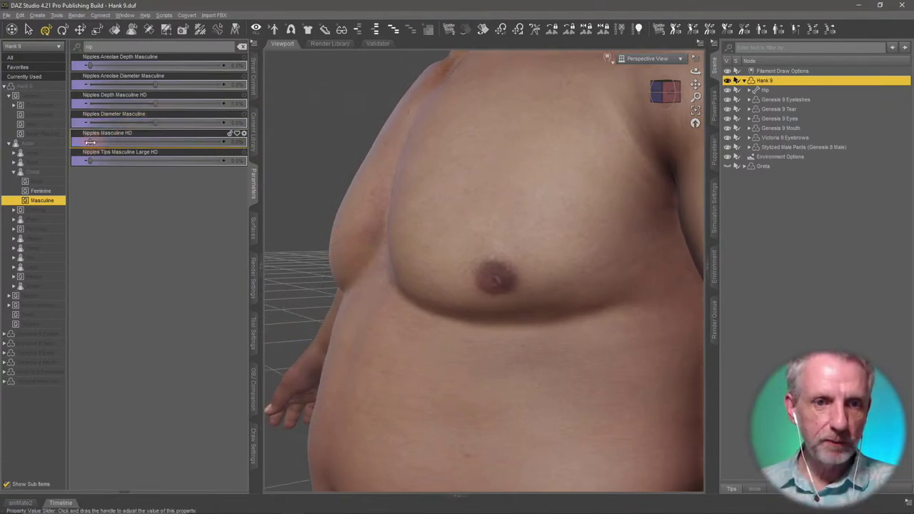
drag(103, 145, 242, 142)
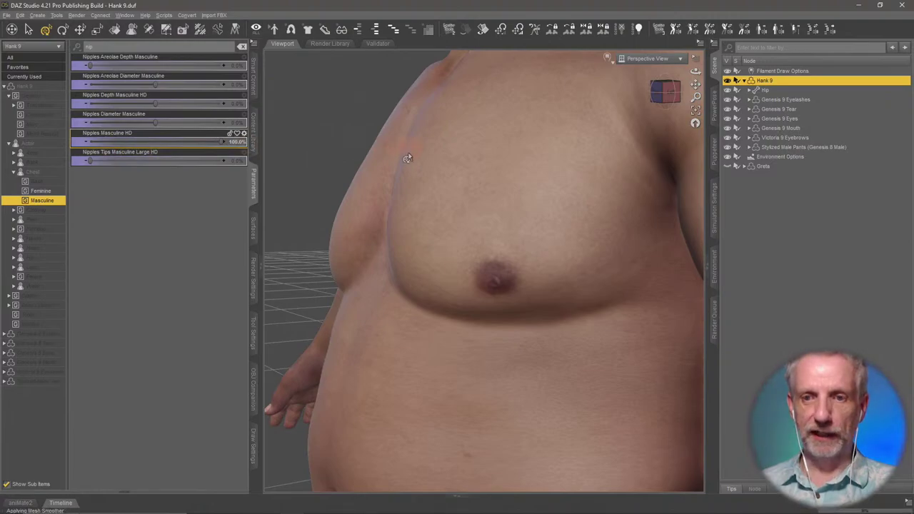
mouse_move(489, 287)
ctrl+alt+mouse_down()
mouse_move(502, 283)
mouse_move(486, 282)
ctrl+alt+mouse_up()
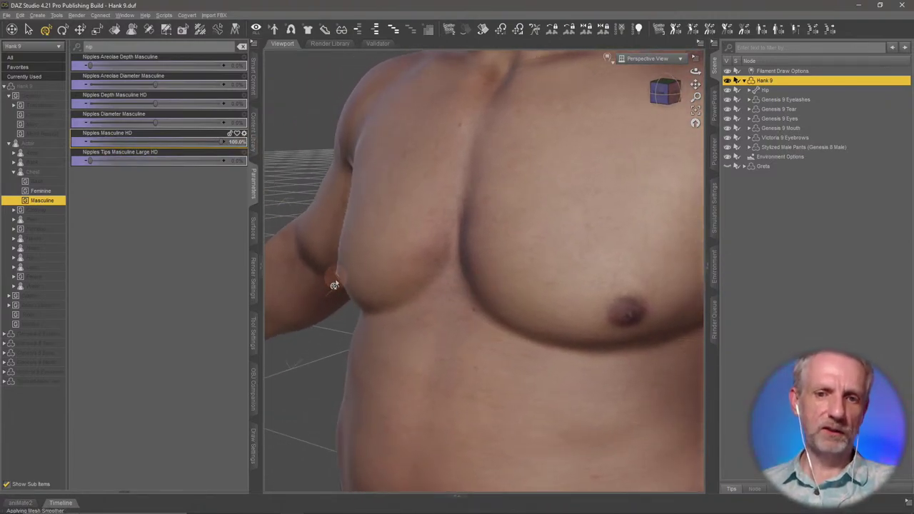
ctrl+alt+drag(339, 260, 343, 263)
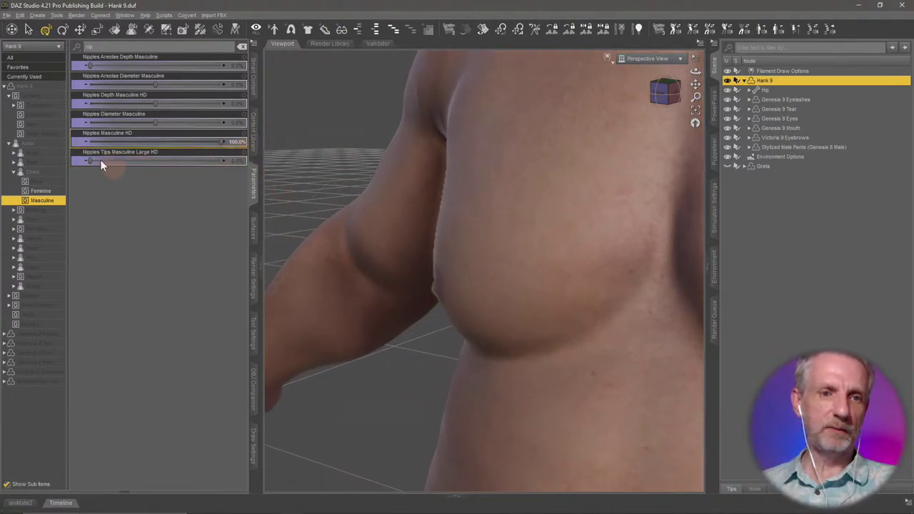
- Clear the parameter filter and set Hank 9's View SubD Level to 3 and Render SubD Level (Minimum) to 5 in Mesh Resolution
click(57, 134)
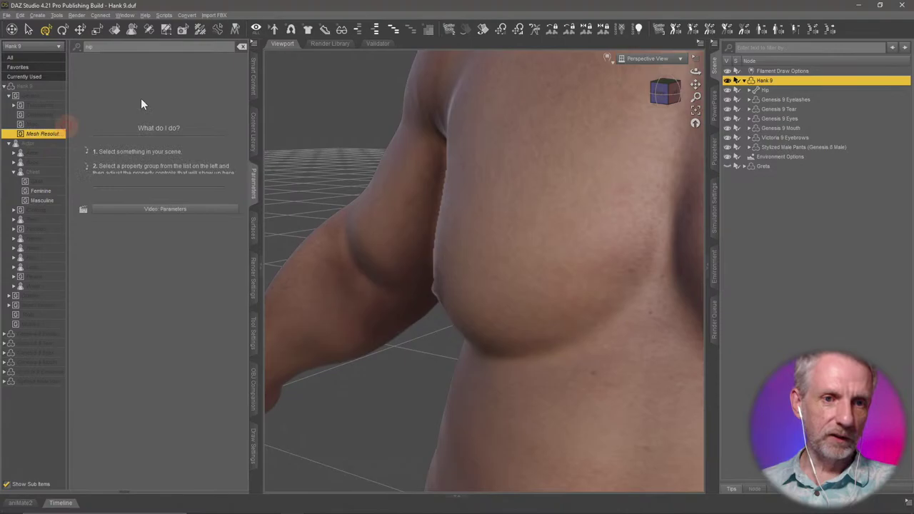
click(242, 46)
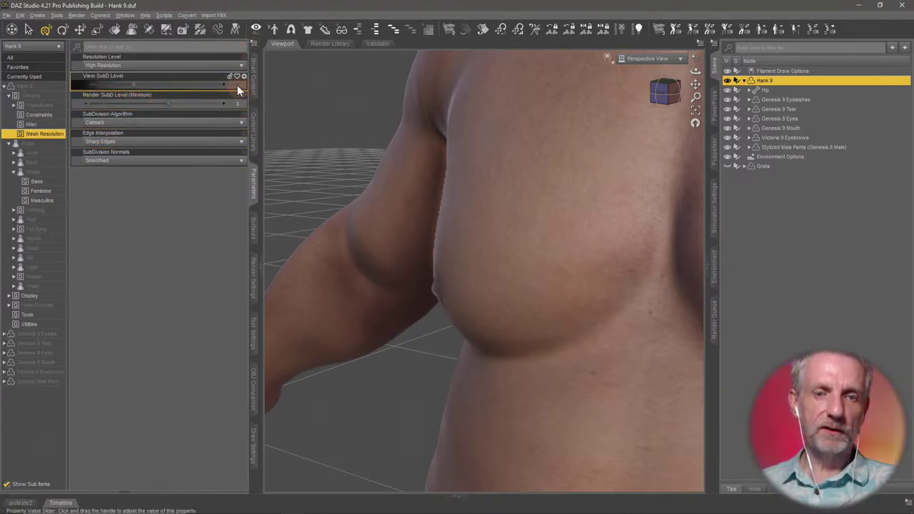
click(237, 85)
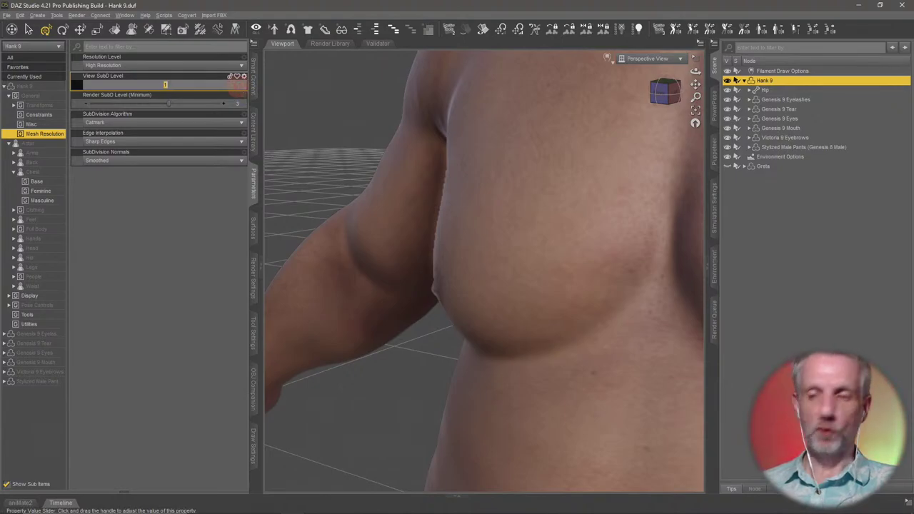
text(5)
key(Return)
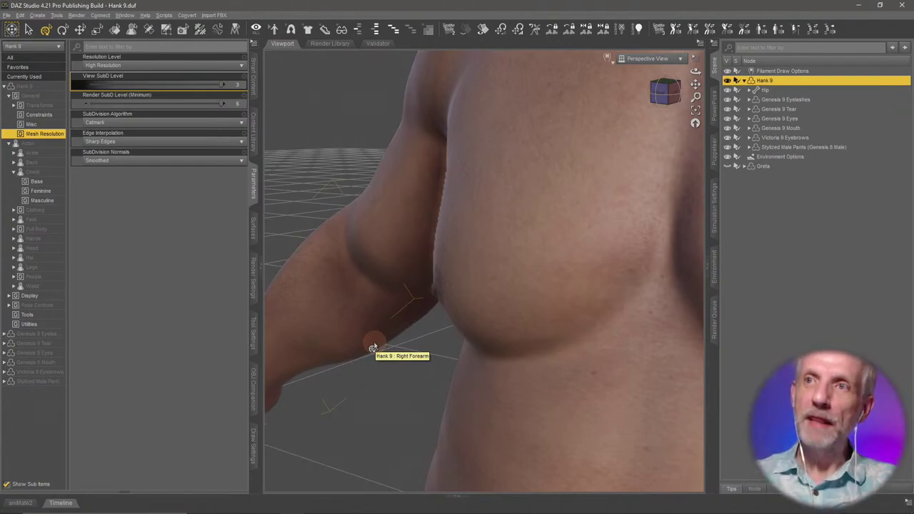
middle_drag(404, 330, 409, 327)
alt+drag(408, 327, 409, 328)
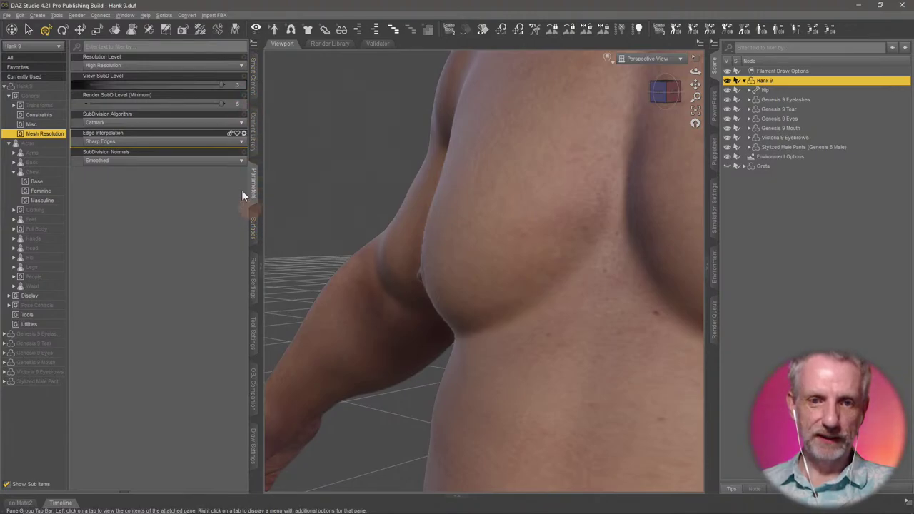
- Filter the Masculine chest parameters with "nip", try Nipples Tips Masculine Large HD at 100%, and examine the shape up close
click(164, 47)
text(mo)
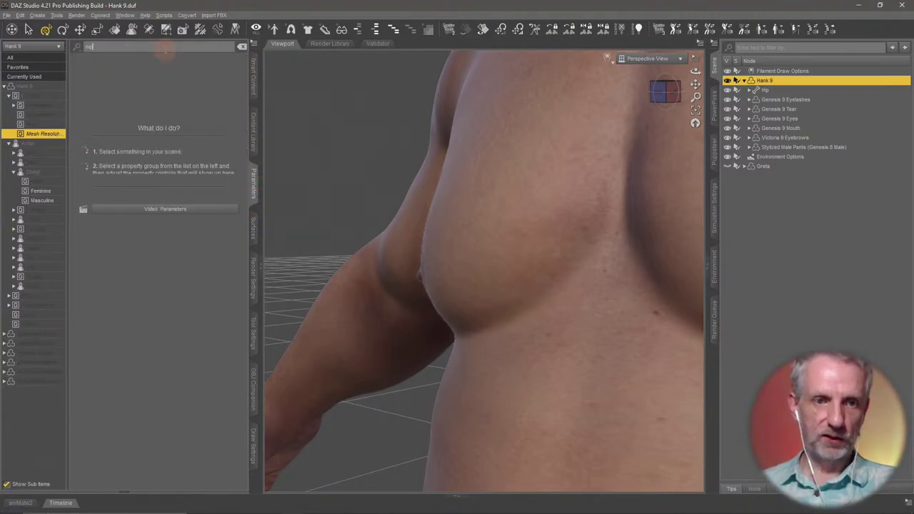
click(52, 200)
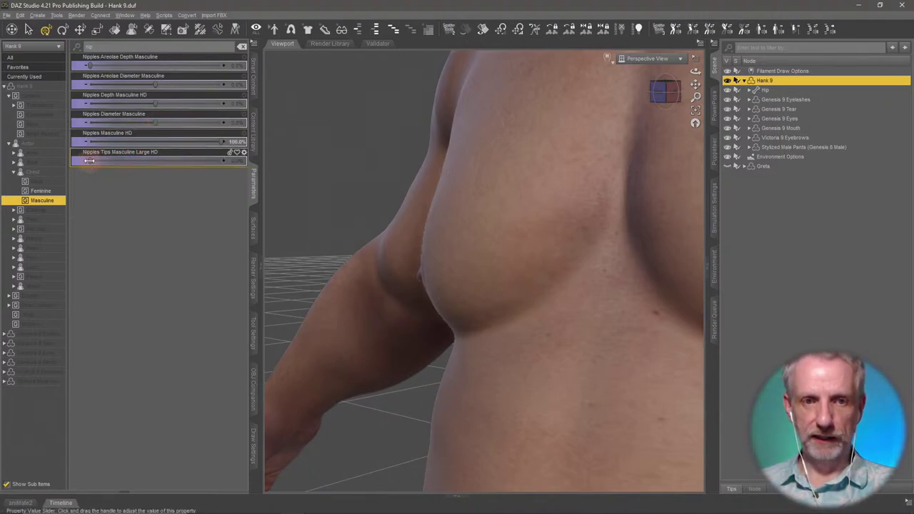
drag(156, 161, 279, 156)
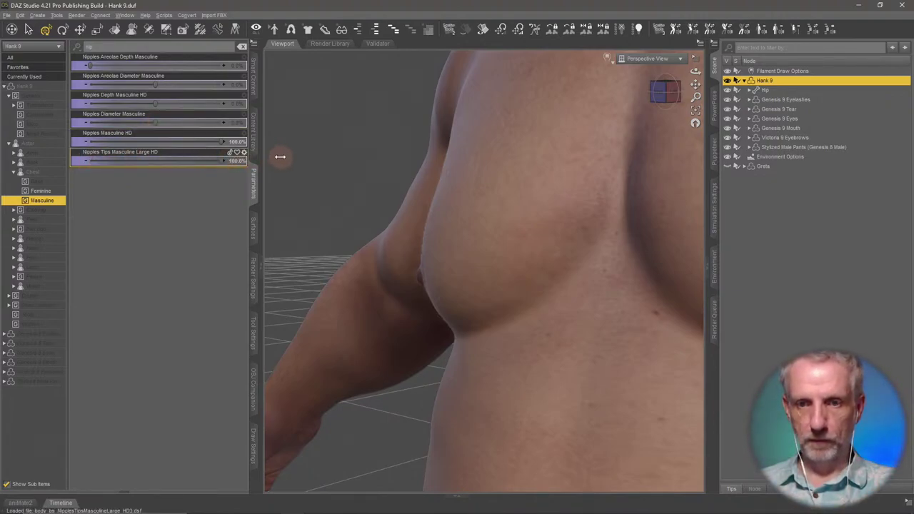
ctrl+alt+drag(371, 240, 375, 240)
ctrl+alt+right_drag(371, 242, 370, 239)
scroll(369, 239, up, 2)
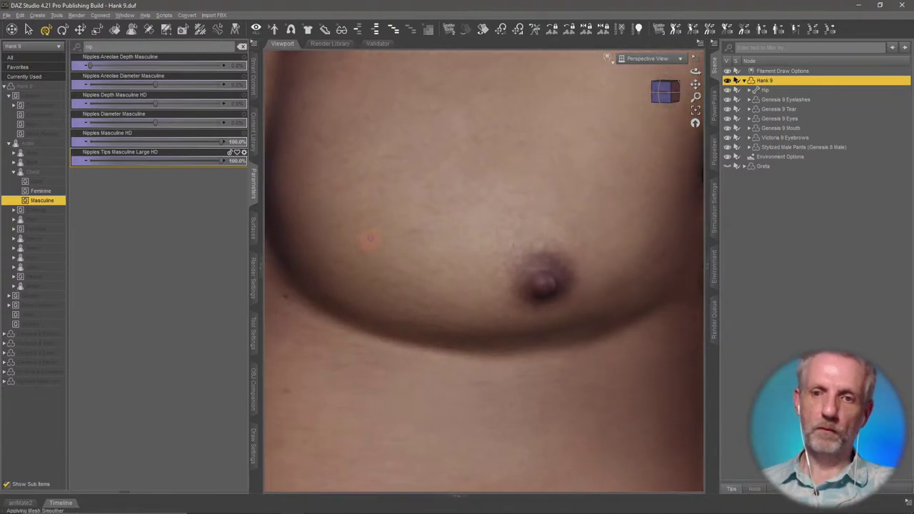
ctrl+alt+drag(370, 238, 406, 247)
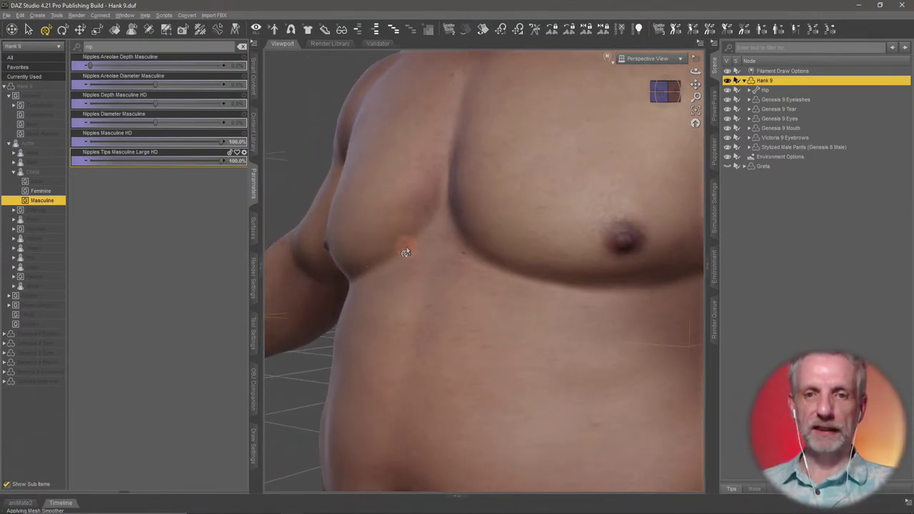
- Reset Nipples Tips Masculine Large HD, then try Nipples Diameter Masculine at 100% and undo it
alt+click(188, 162)
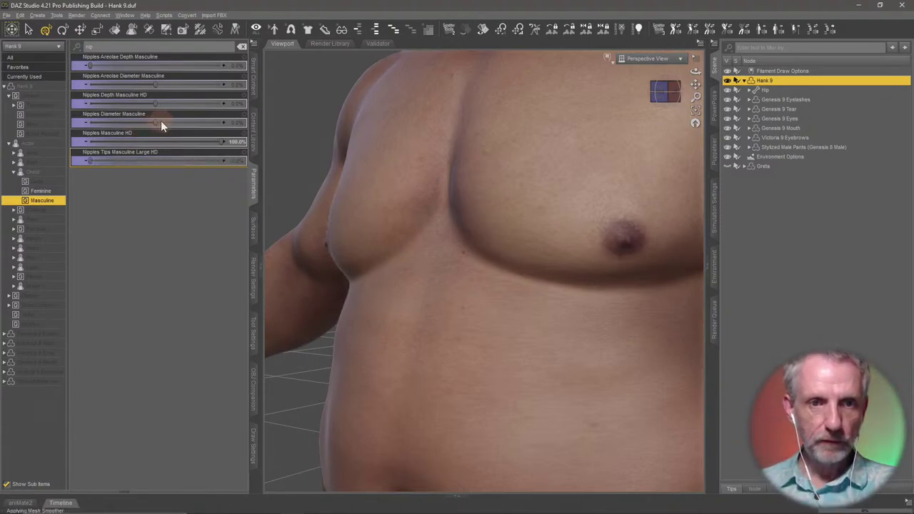
drag(157, 122, 358, 124)
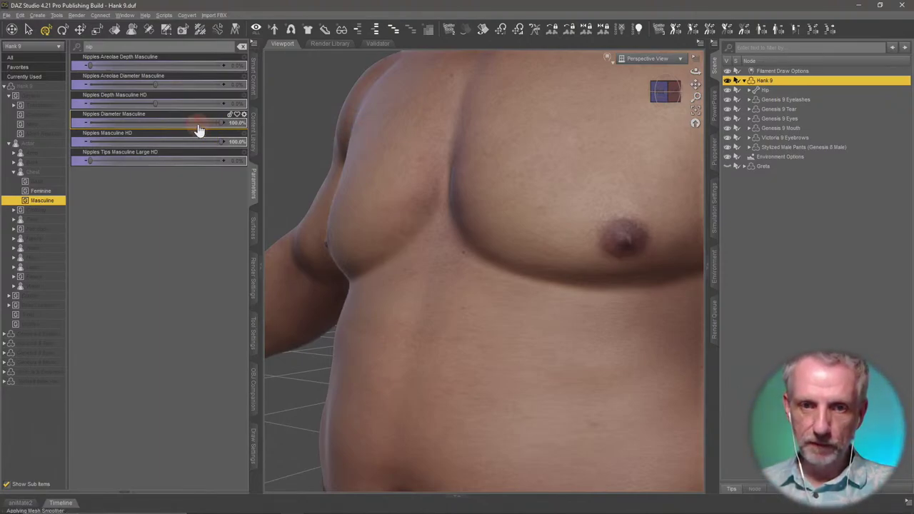
key(ctrl+z)
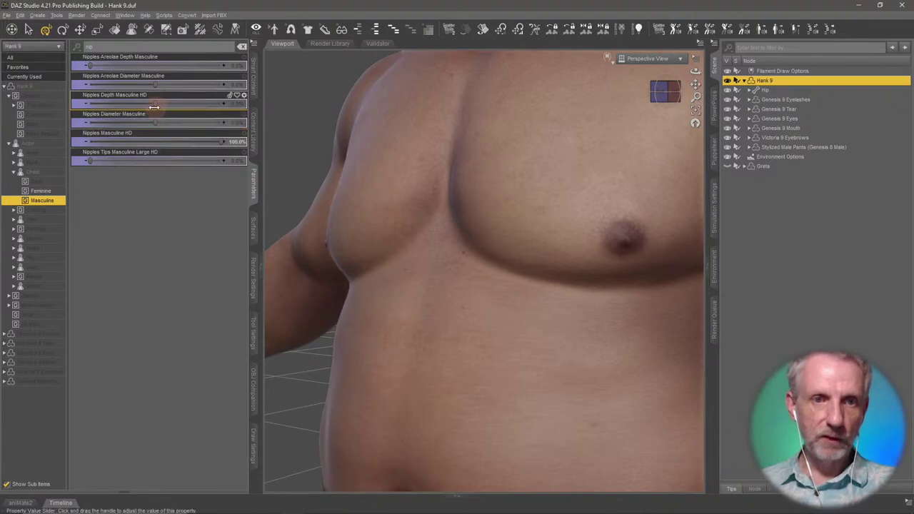
- Raise the maximum limit of Nipples Depth Masculine HD to 500%, try the morph at its limit, and reset it to 0%
drag(154, 107, 361, 104)
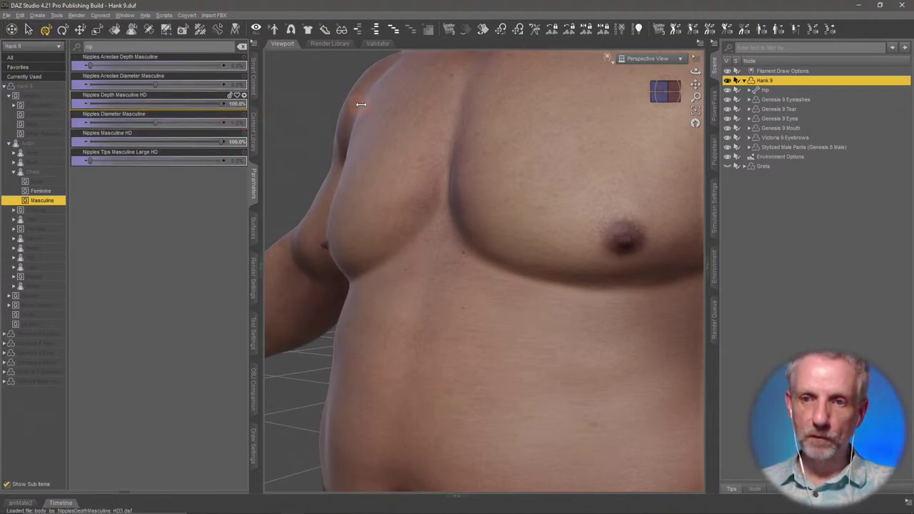
click(243, 95)
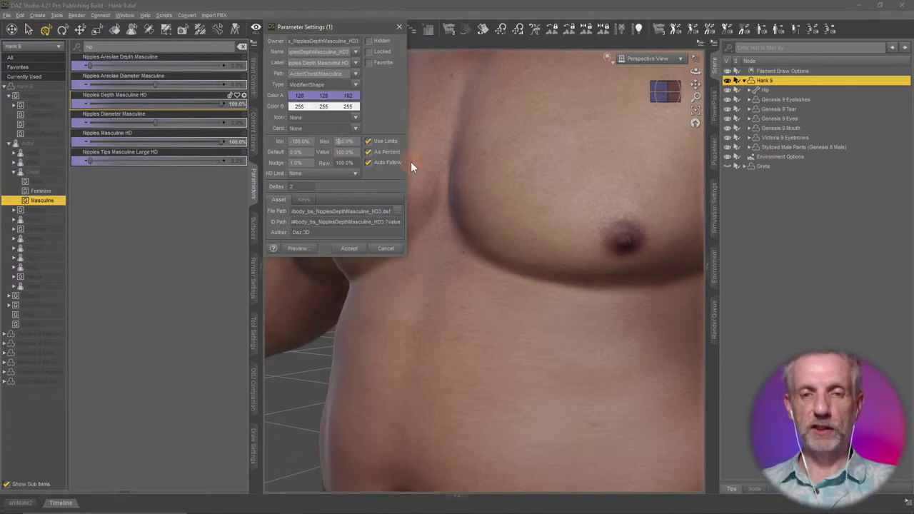
key(Return)
drag(206, 103, 397, 106)
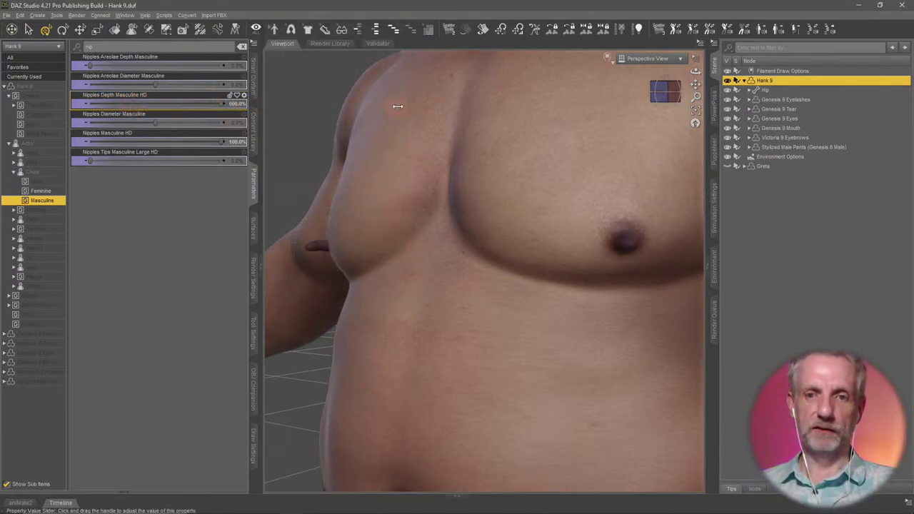
drag(384, 243, 382, 246)
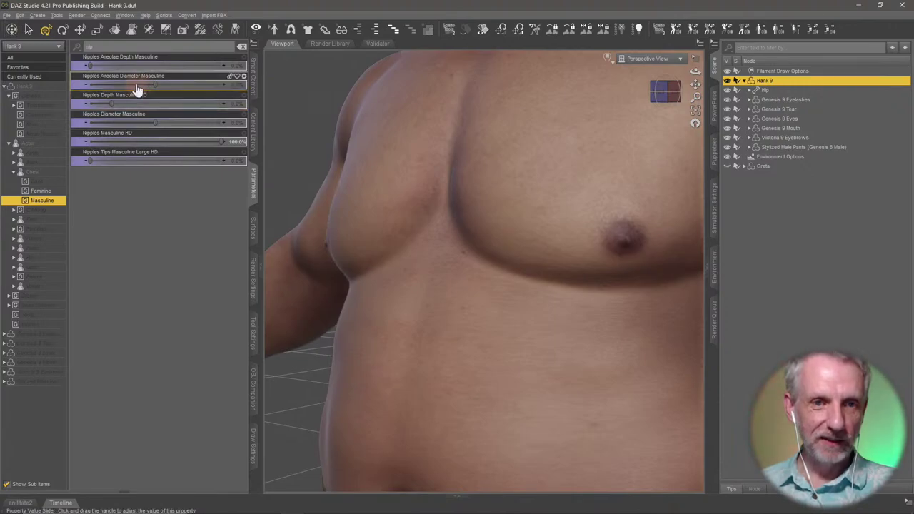
- Raise the maximum limit of Nipples Areolae Diameter Masculine to 500% and set the morph to 500%
drag(156, 85, 349, 89)
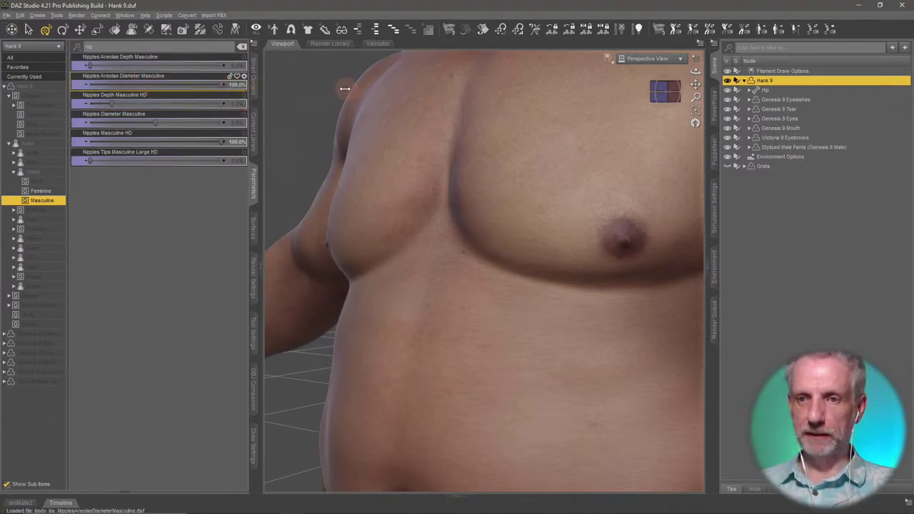
click(243, 77)
click(289, 87)
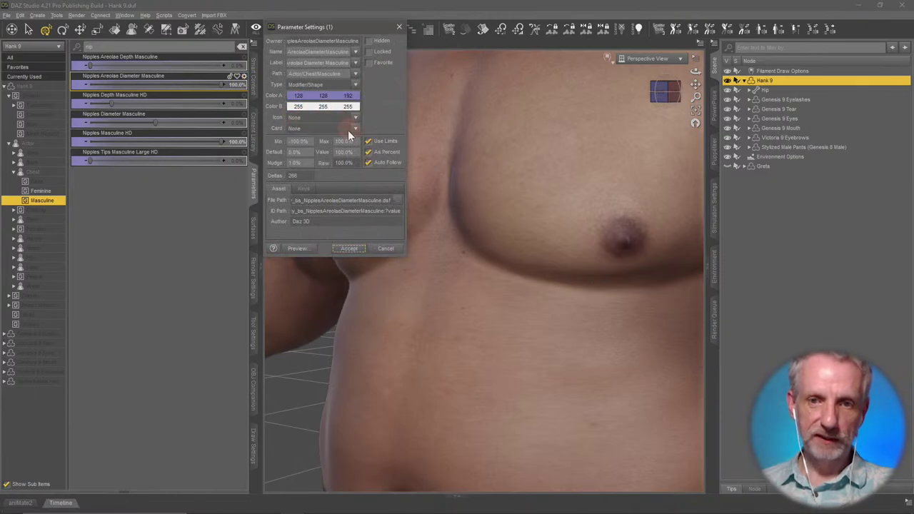
key(Return)
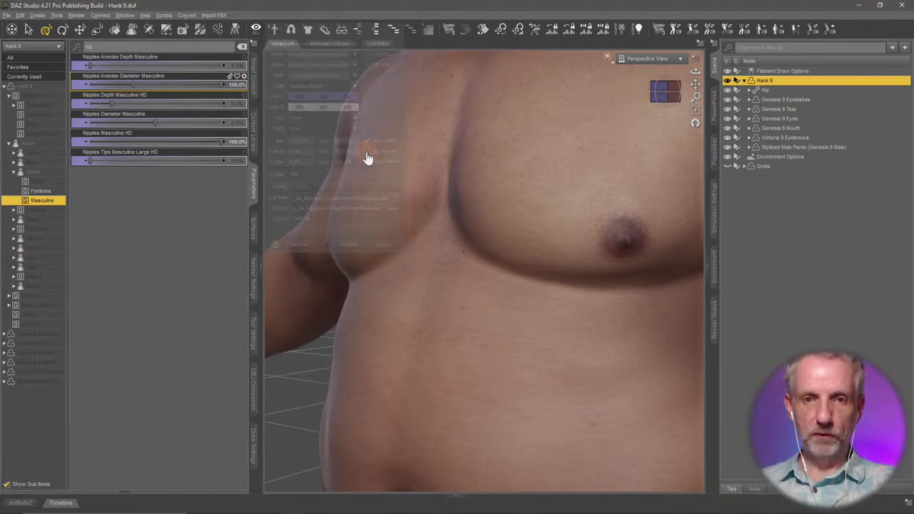
drag(133, 82, 465, 226)
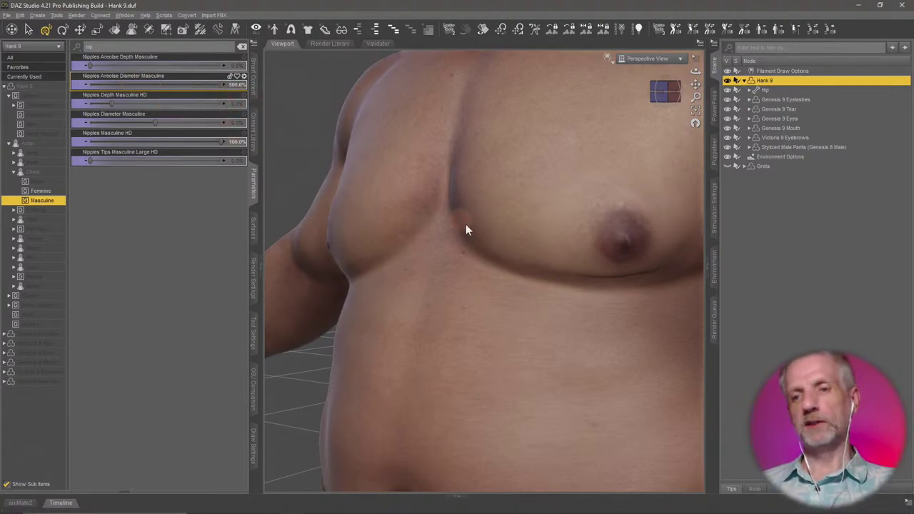
- Examine the areola morph's effect on the mesh in Wire Shaded style, reset its diameter to 0%, and return to Filament (PBR)
click(608, 57)
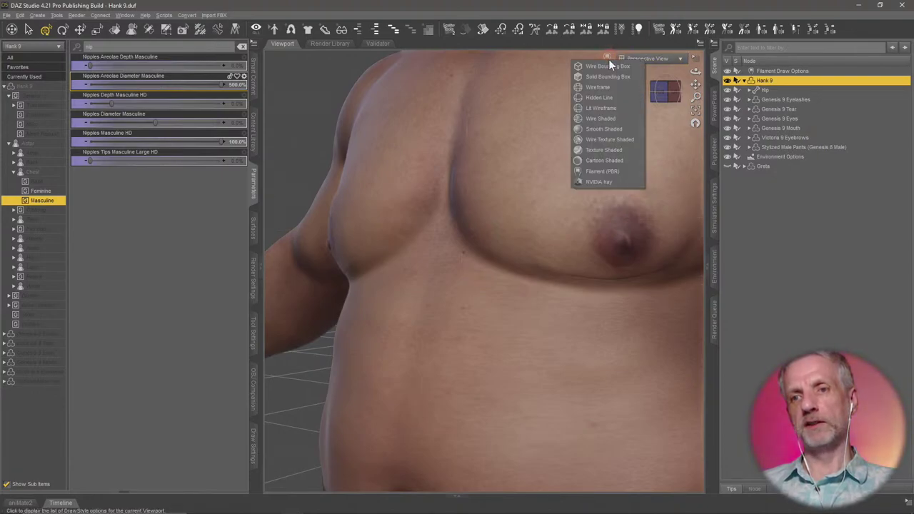
click(618, 118)
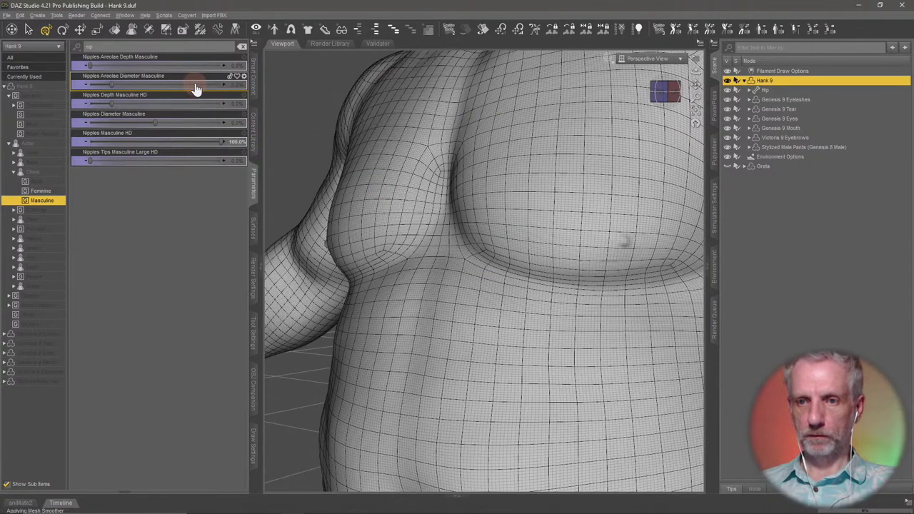
mouse_move(196, 88)
mouse_down()
mouse_move(122, 92)
mouse_move(112, 84)
mouse_move(193, 88)
mouse_up()
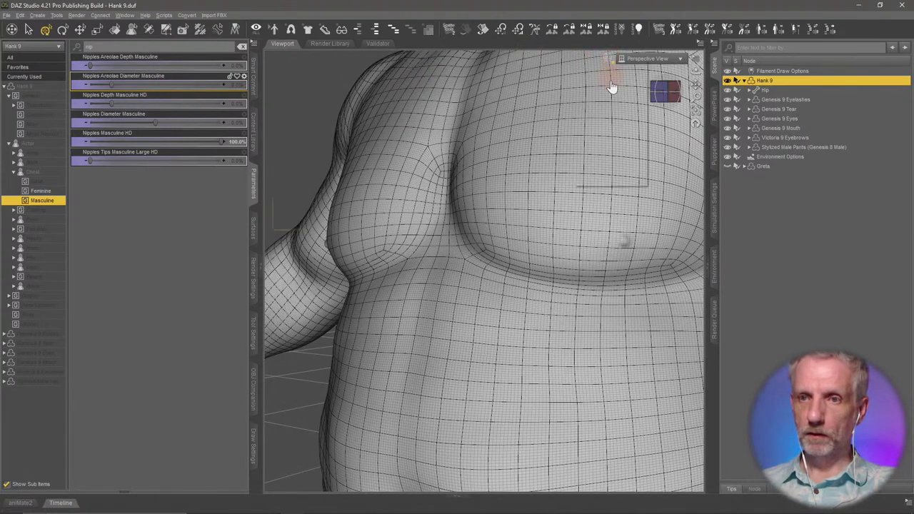
click(619, 58)
click(618, 169)
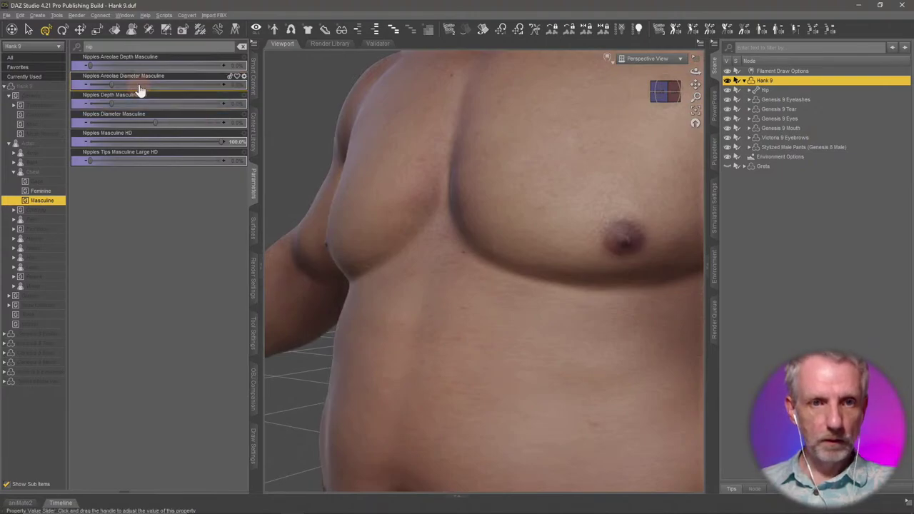
- Try Nipples Areolae Depth Masculine at about 43% and reset it to 0%
click(91, 66)
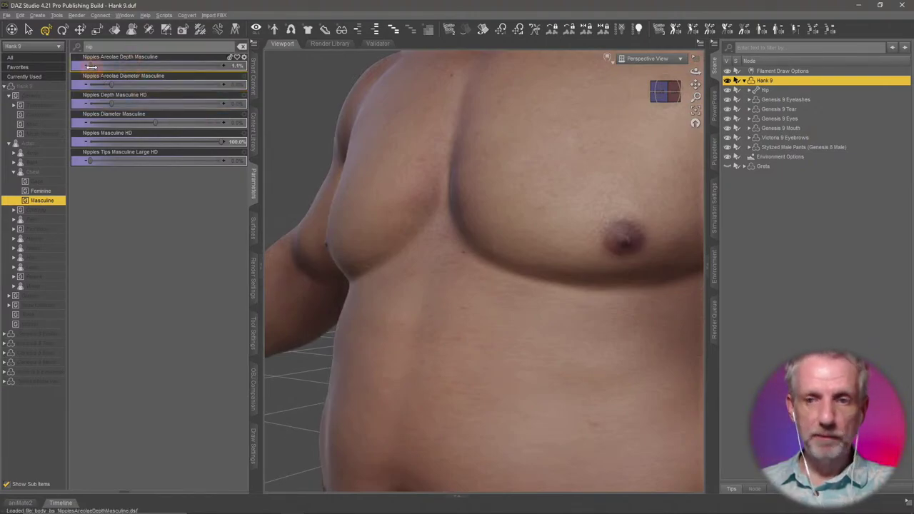
mouse_move(160, 71)
mouse_down()
mouse_move(227, 69)
mouse_move(146, 72)
mouse_up()
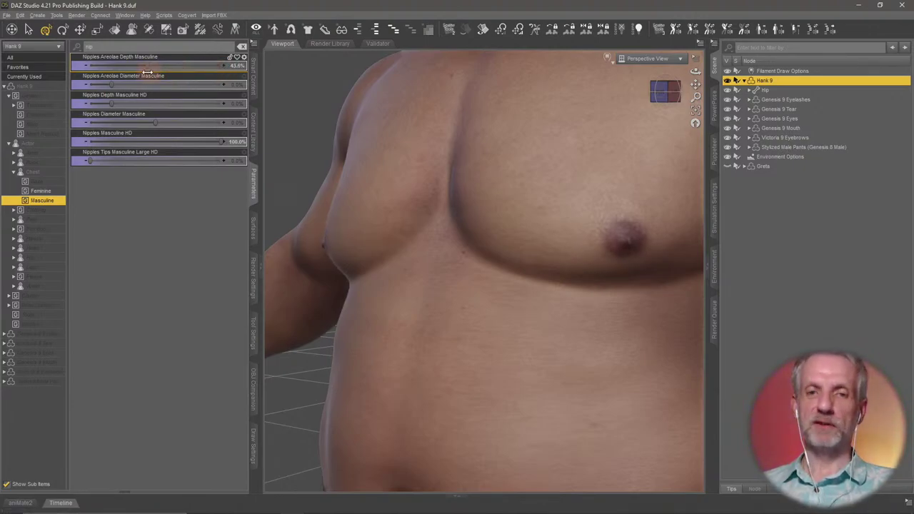
alt+click(206, 68)
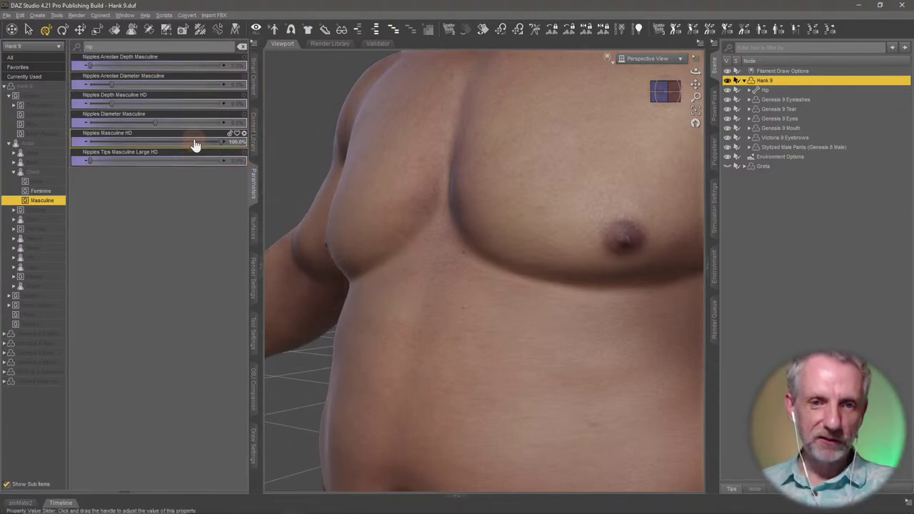
- Lower Hank 9's mesh resolution, reducing the View SubD Level and setting Render SubD Level (Minimum) to 3
click(55, 136)
click(242, 47)
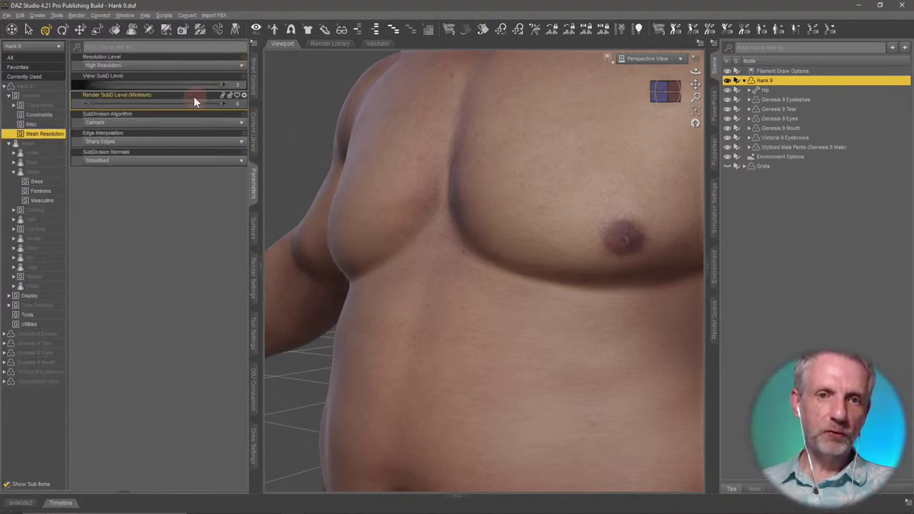
scroll(400, 357, down, 8)
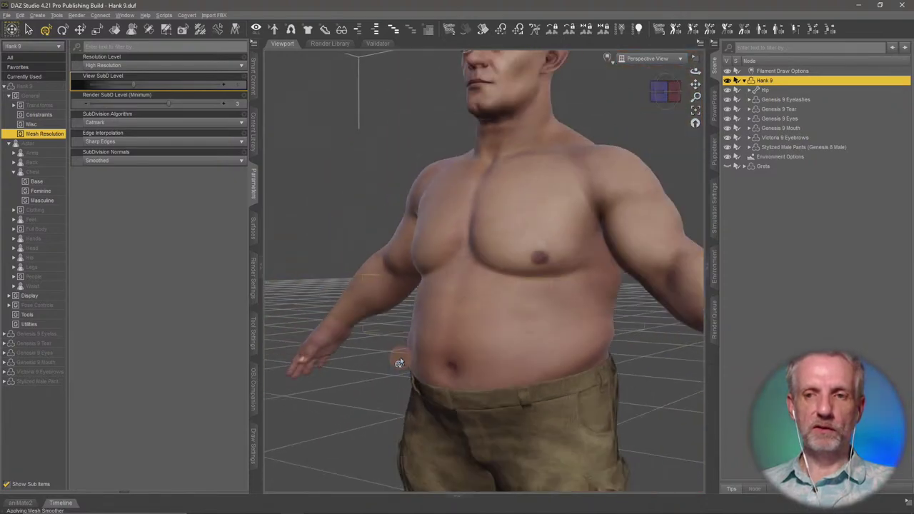
mouse_move(400, 357)
mouse_down()
mouse_move(381, 349)
mouse_move(393, 357)
mouse_up()
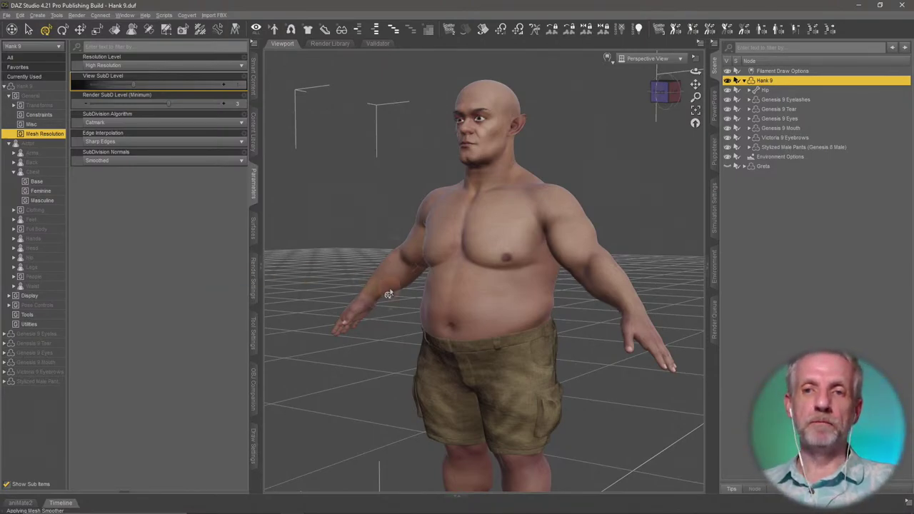
mouse_move(455, 334)
middle_down()
mouse_move(481, 333)
mouse_move(447, 333)
mouse_move(468, 328)
mouse_move(445, 331)
mouse_move(462, 332)
mouse_move(447, 324)
middle_up()
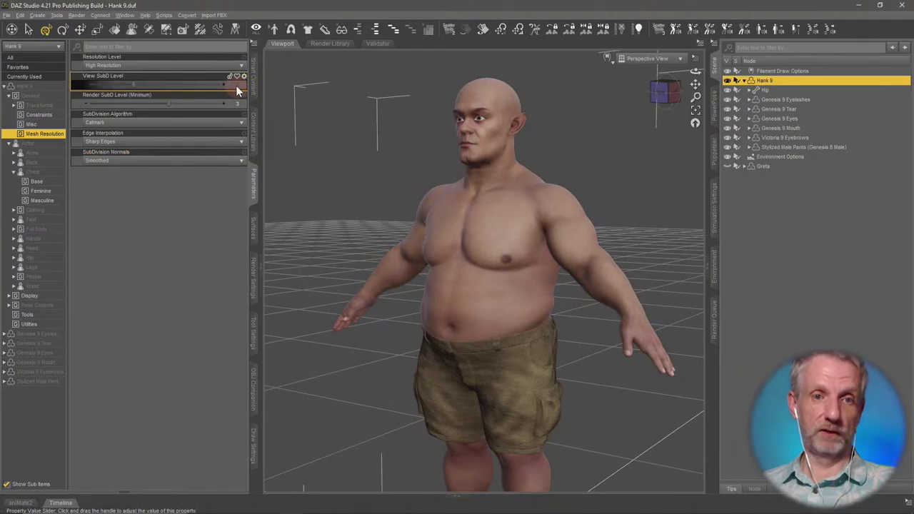
- Examine Hank 9's mesh density in Wire Texture Shaded style and return the viewport to Filament (PBR)
click(610, 59)
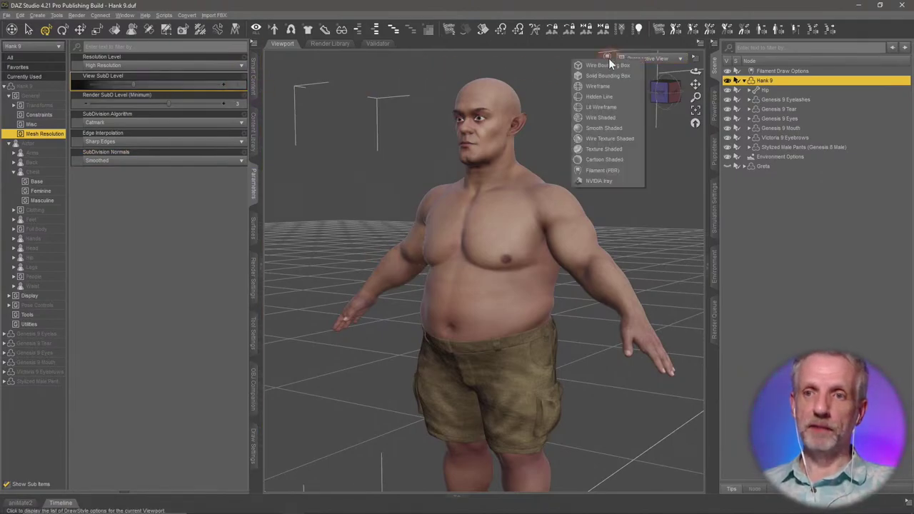
click(628, 139)
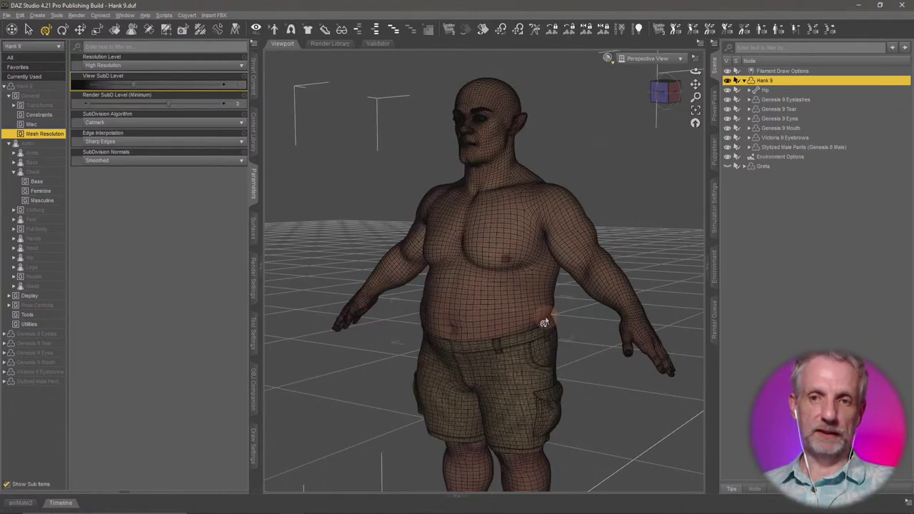
mouse_move(546, 317)
mouse_down()
mouse_move(531, 321)
mouse_move(599, 319)
mouse_move(546, 316)
mouse_up()
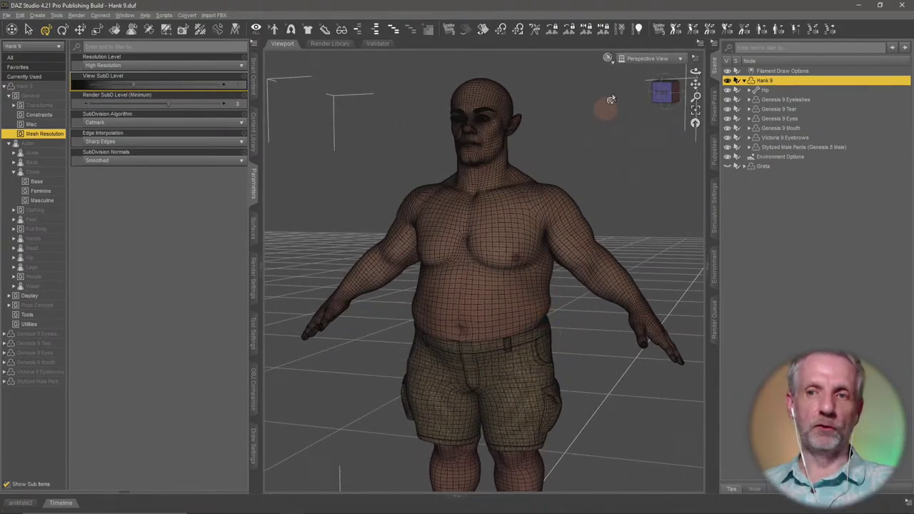
click(607, 57)
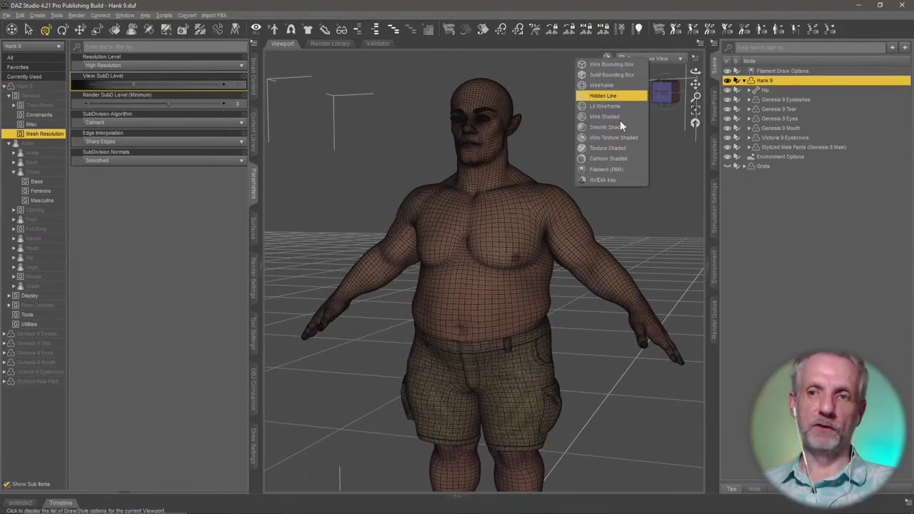
click(633, 171)
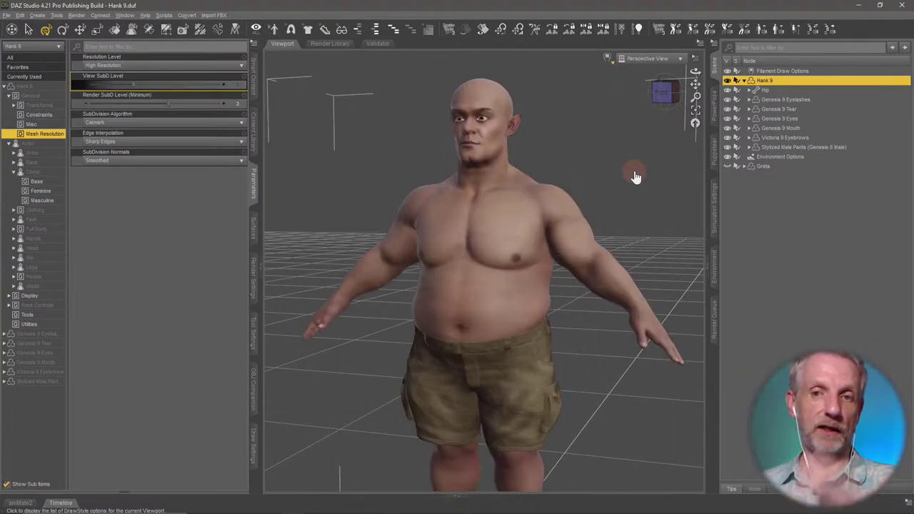
mouse_move(528, 282)
middle_down()
mouse_move(495, 286)
mouse_move(555, 274)
mouse_move(531, 280)
middle_up()
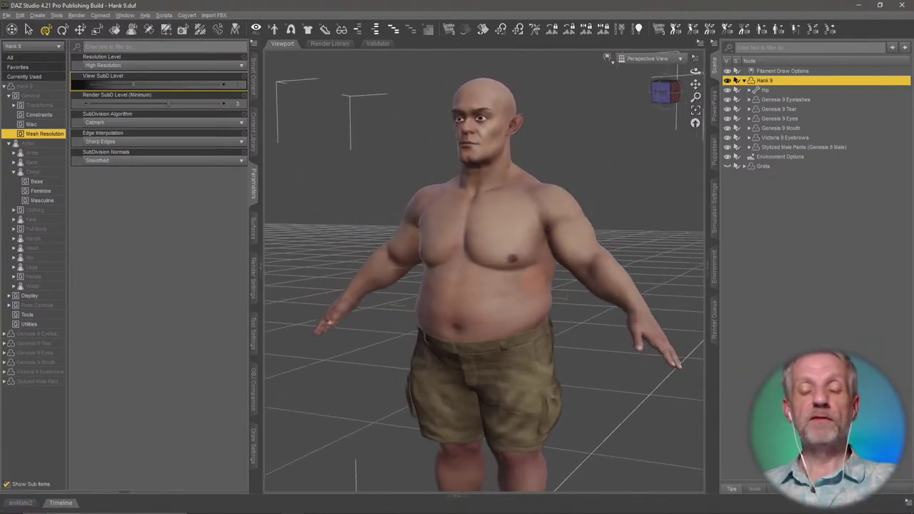
drag(503, 284, 546, 308)
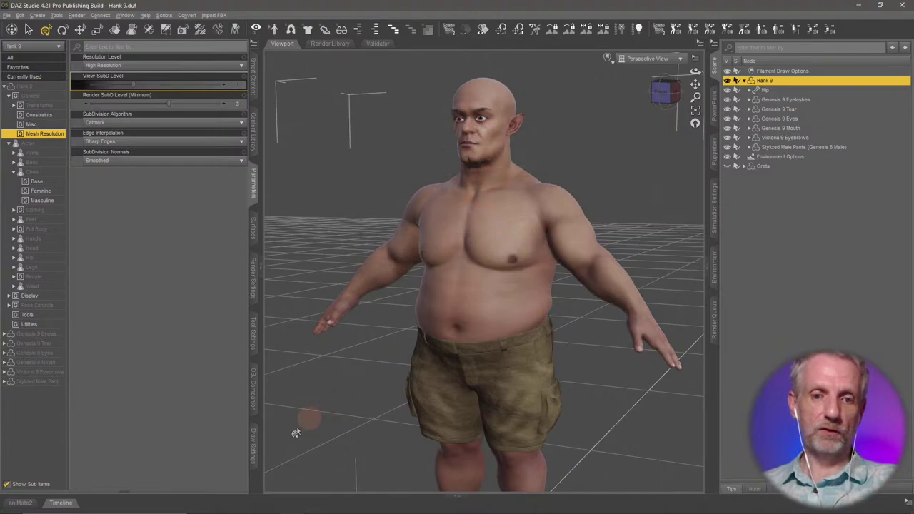
- Open Draw Settings and check the ways of adding the pane to the workspace
click(254, 443)
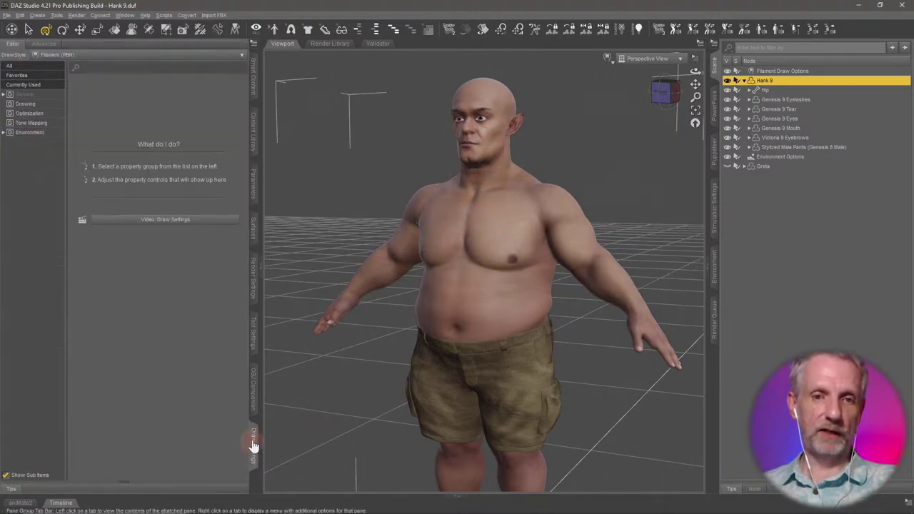
click(125, 15)
mouse_move(151, 26)
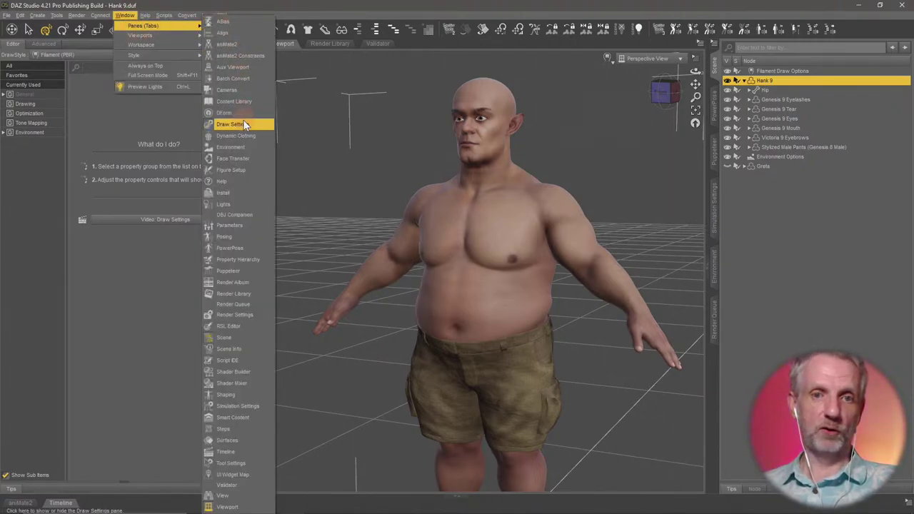
click(185, 284)
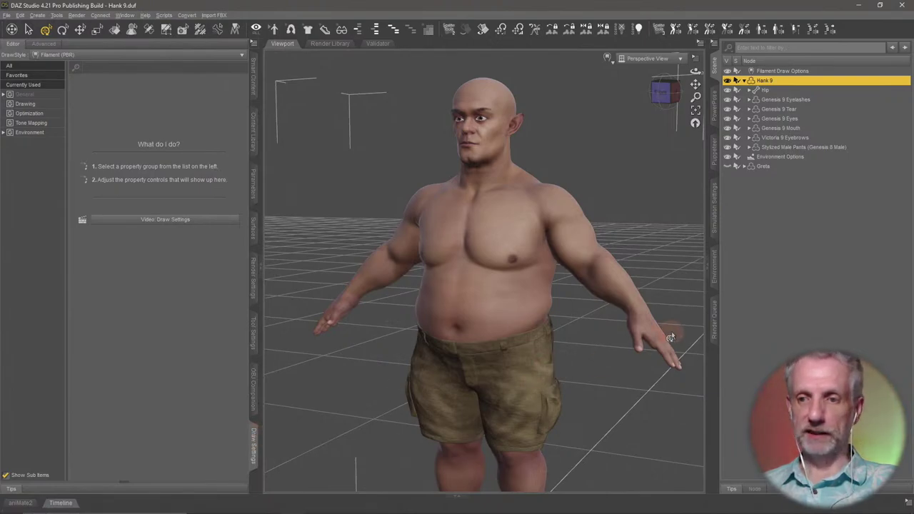
right_click(711, 362)
mouse_move(743, 367)
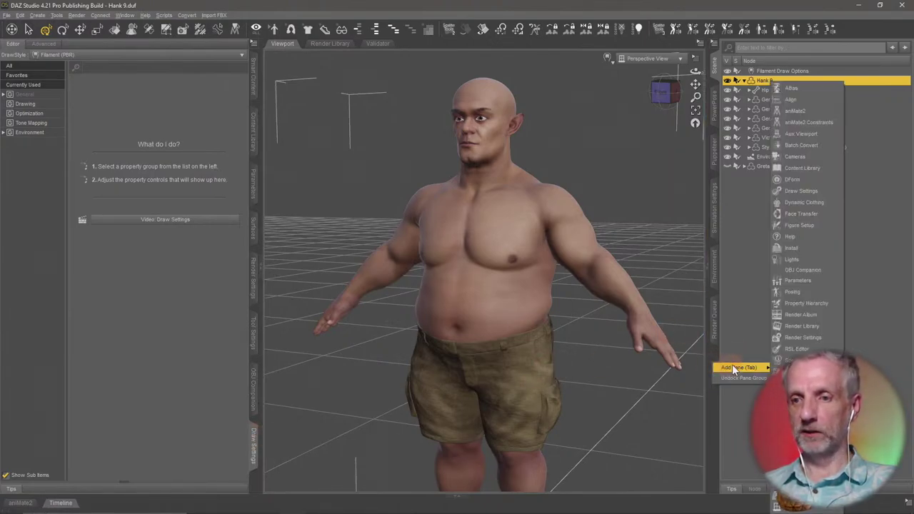
- Enable Draw Node Wireframe to inspect Hank 9's mesh over the Filament shading, and disable it again
click(41, 104)
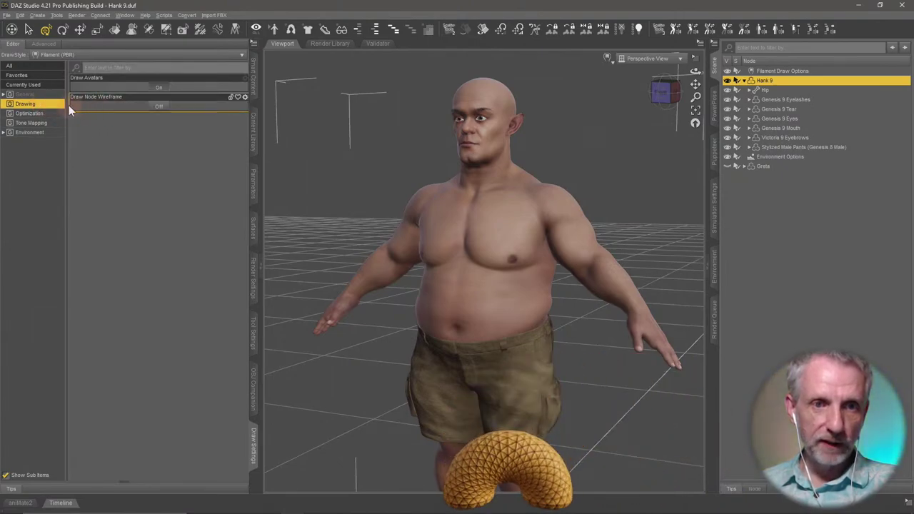
click(158, 106)
mouse_move(495, 273)
middle_down()
mouse_move(439, 267)
mouse_move(528, 280)
mouse_move(473, 266)
mouse_move(440, 274)
mouse_move(546, 263)
mouse_move(502, 271)
middle_up()
drag(468, 285, 517, 278)
scroll(614, 319, up, 8)
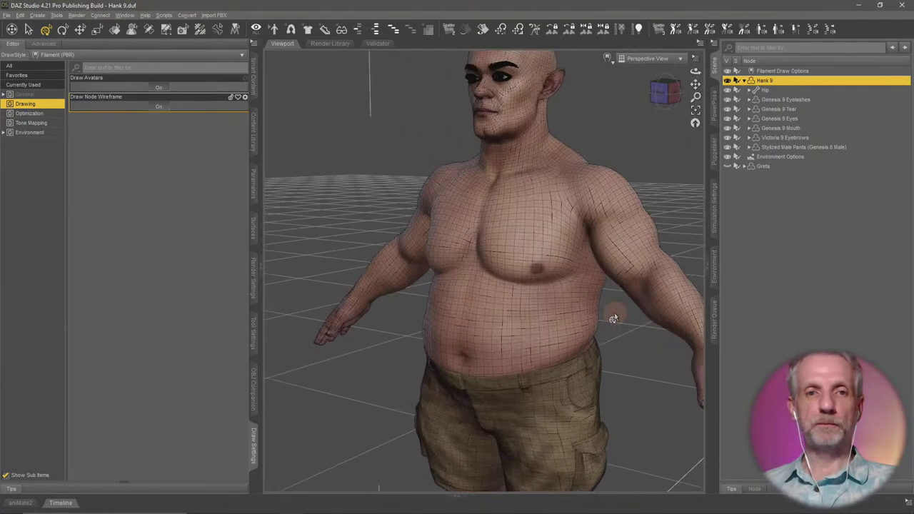
scroll(613, 318, up, 3)
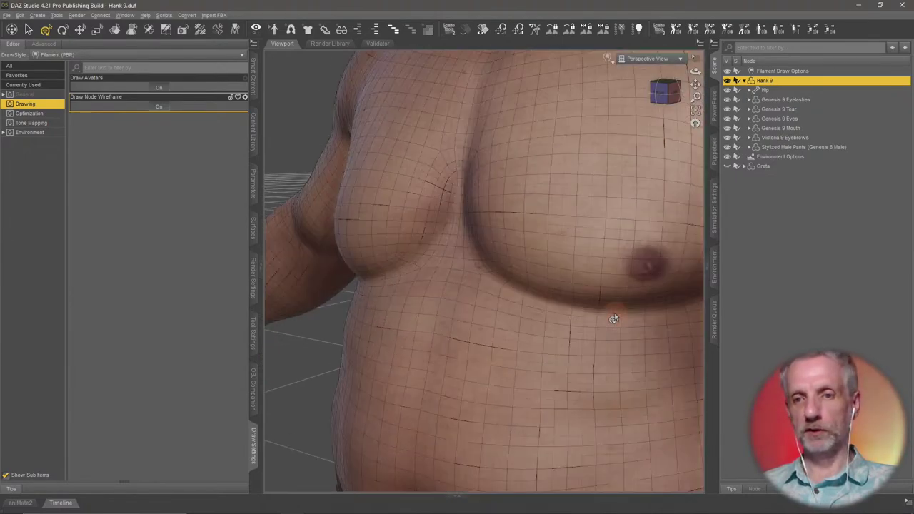
scroll(614, 318, down, 10)
click(159, 107)
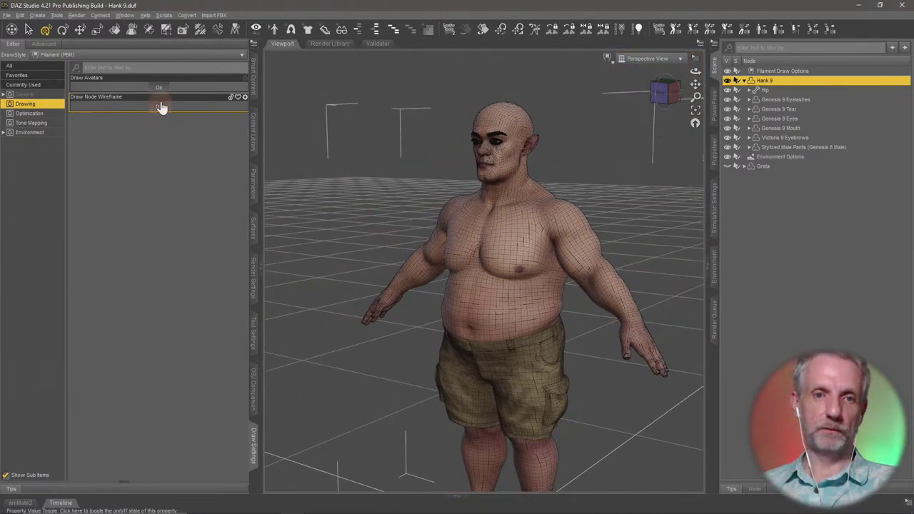
- View the saved scenes in the Hank folder of Custom Characters in the content library
click(253, 87)
mouse_move(454, 330)
ctrl+alt+mouse_down()
mouse_move(461, 326)
mouse_move(443, 326)
ctrl+alt+mouse_up()
click(253, 128)
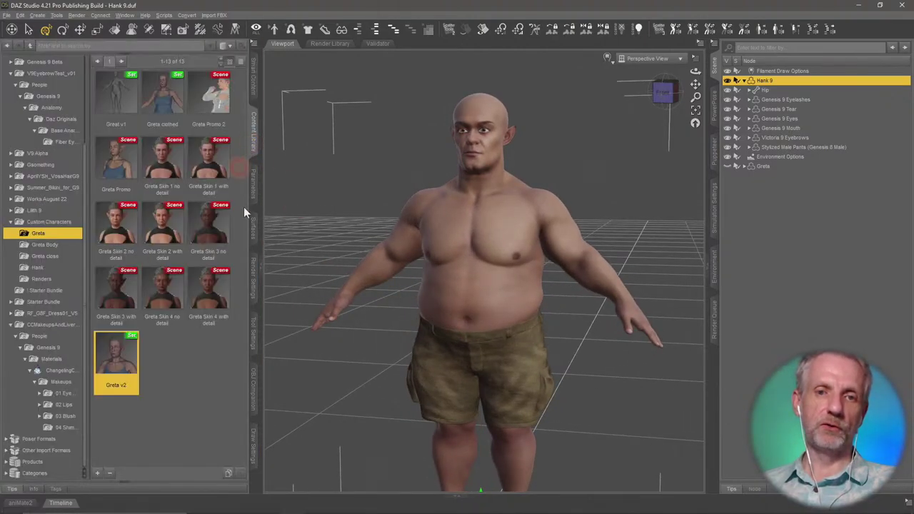
click(57, 270)
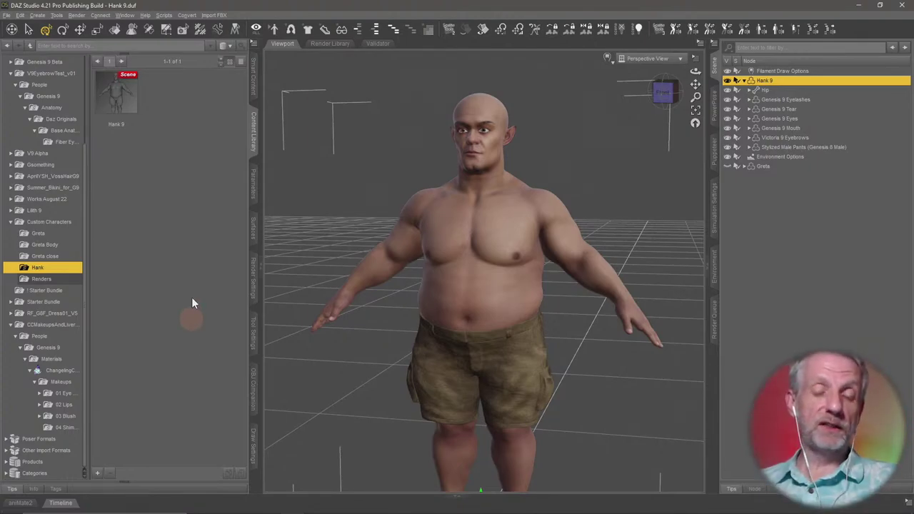
- Browse the Wardrobe category of all products and open dforce Plague Doctor Clothing, Props and Poses for Genesis 8 Male
click(255, 88)
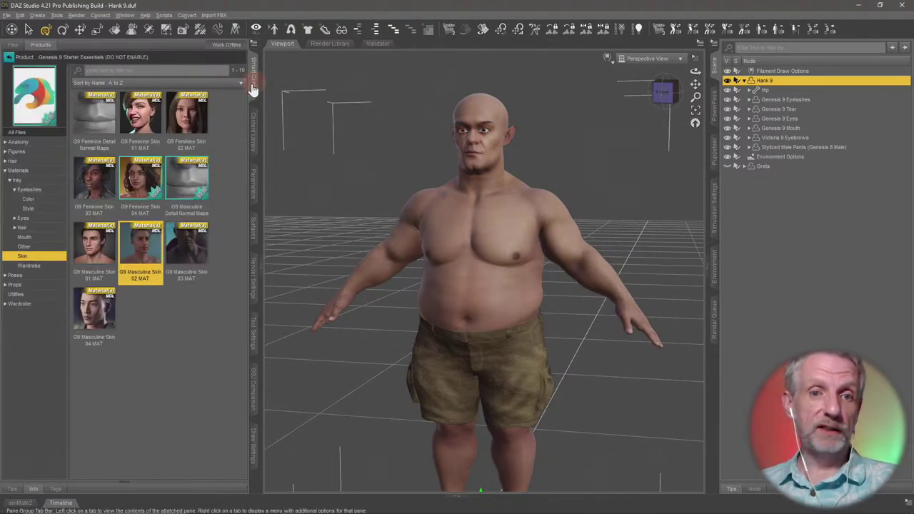
click(9, 59)
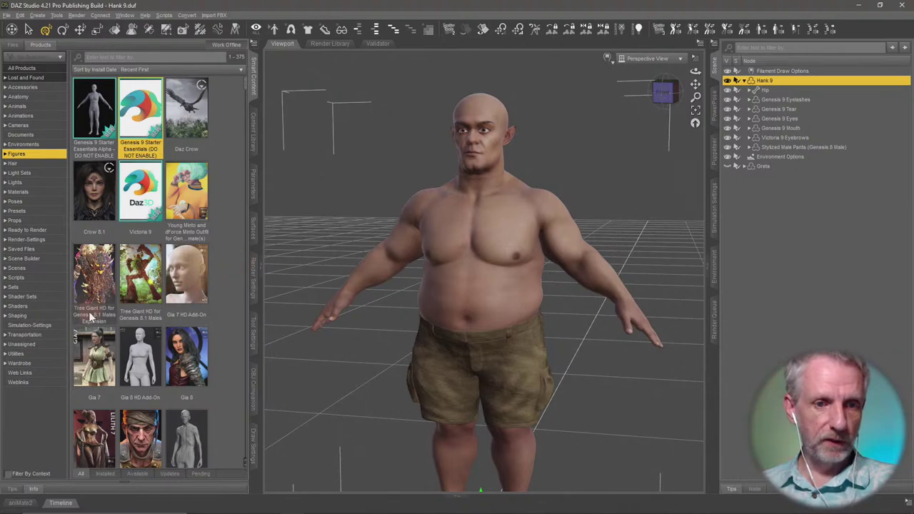
click(20, 363)
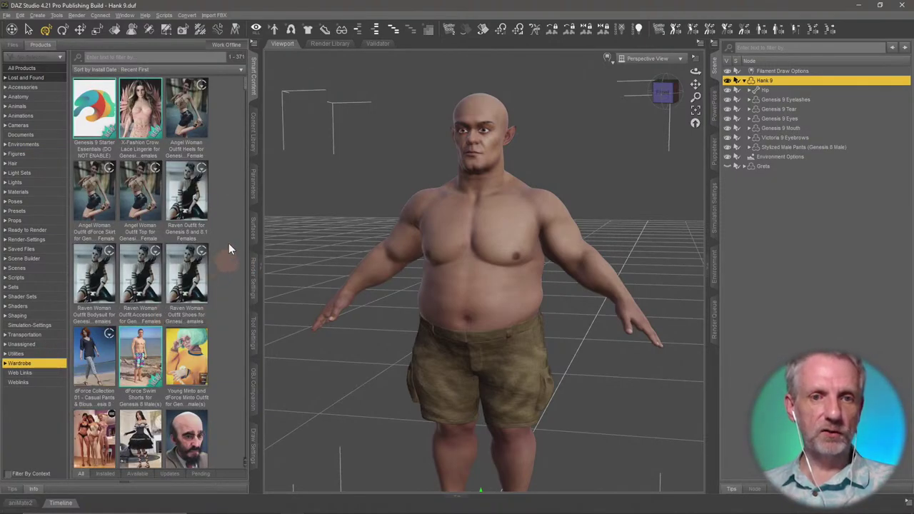
scroll(229, 233, down, 4)
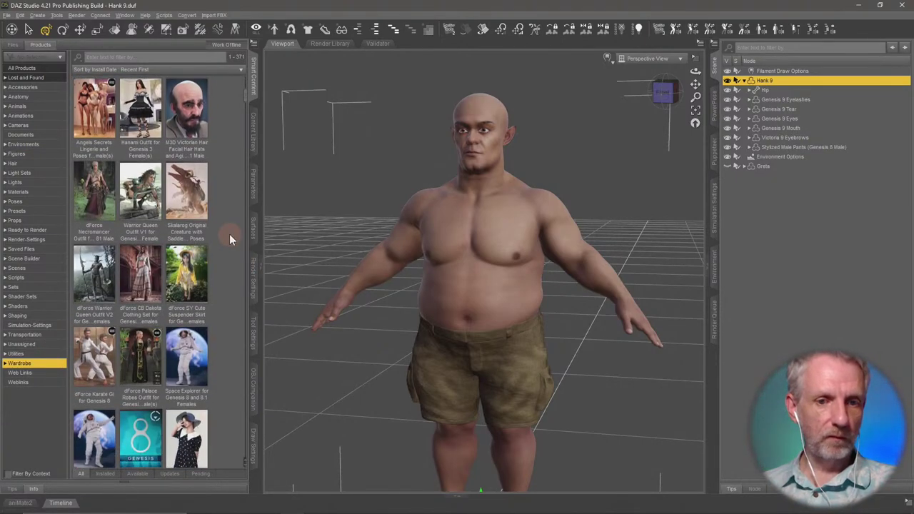
scroll(229, 240, down, 4)
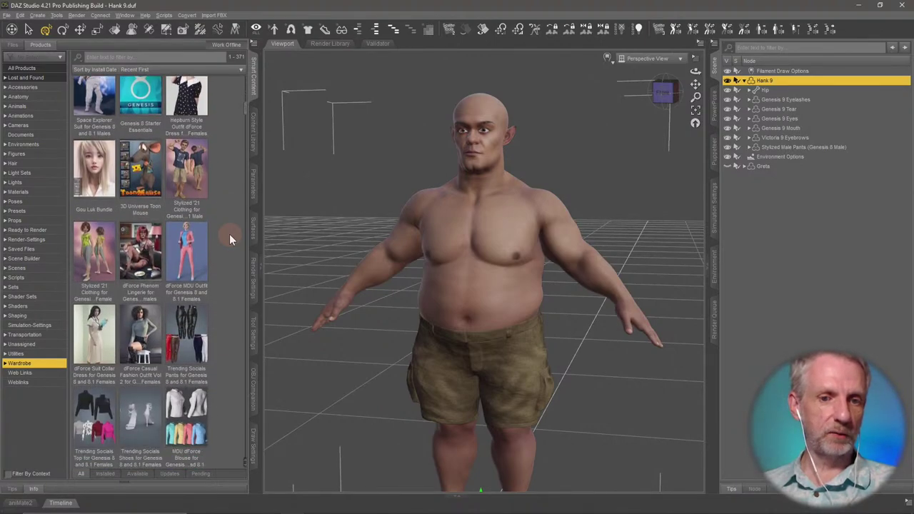
scroll(230, 239, down, 5)
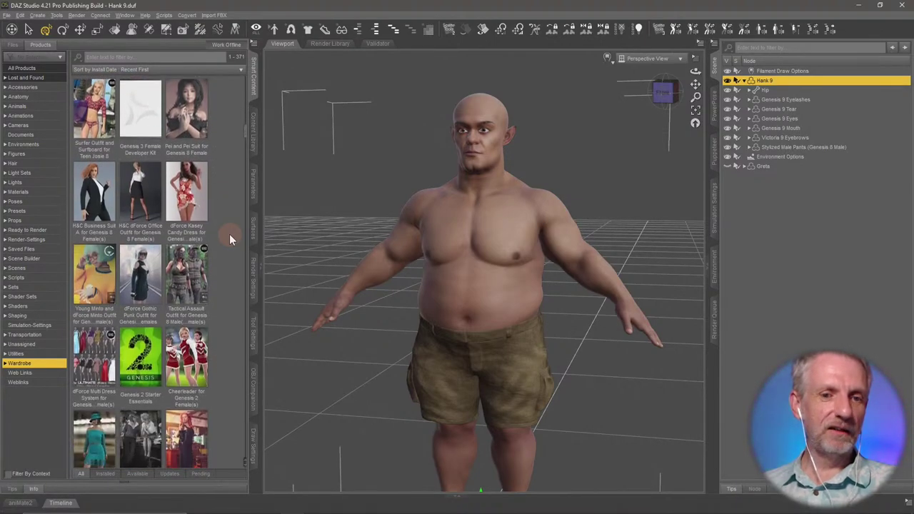
scroll(229, 233, down, 3)
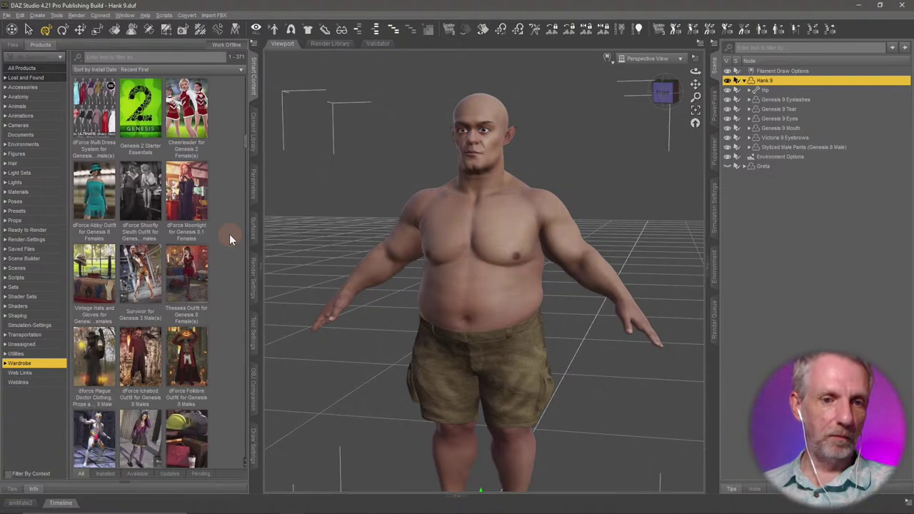
scroll(229, 234, down, 1)
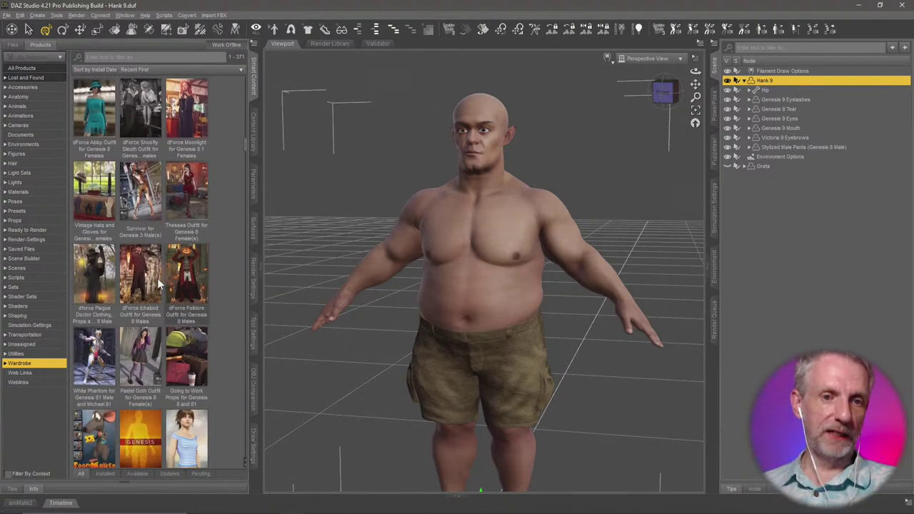
double_click(101, 281)
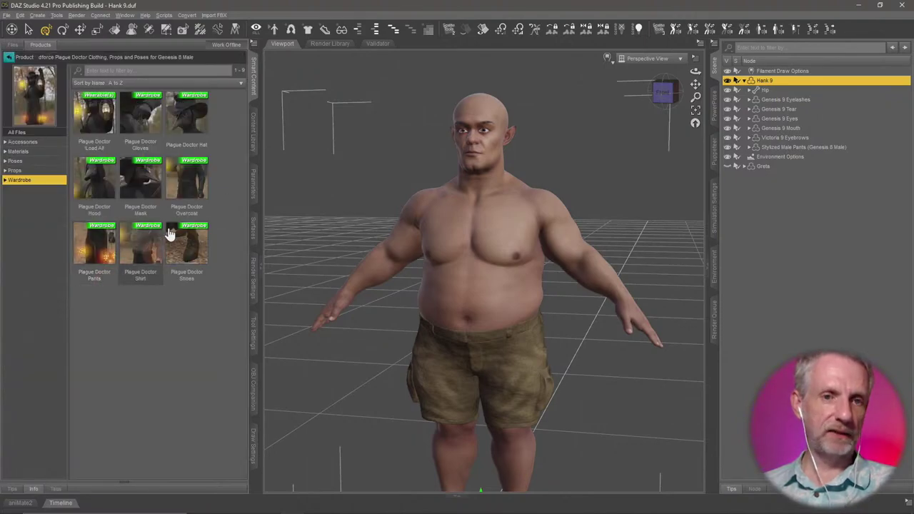
- Look through the outfit's accessories and try to apply the Plague Doctor Hat from its materials to Hank 9
click(43, 142)
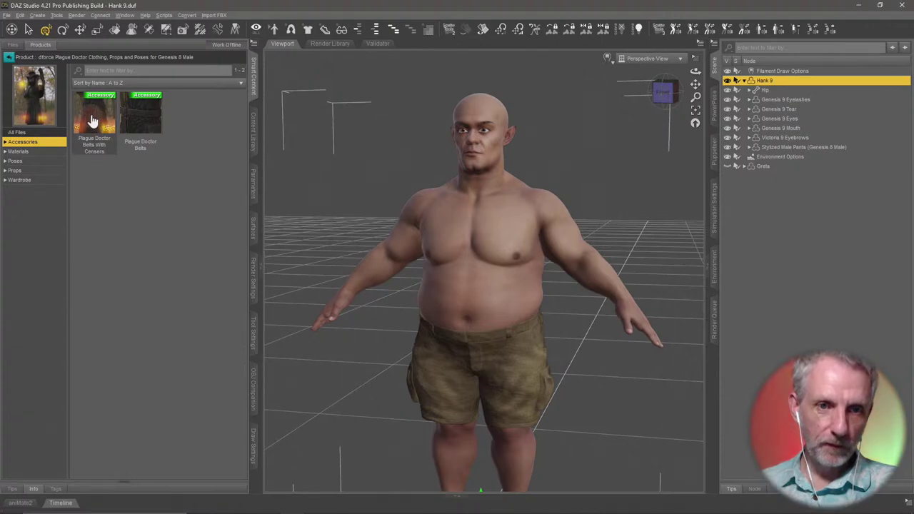
click(36, 151)
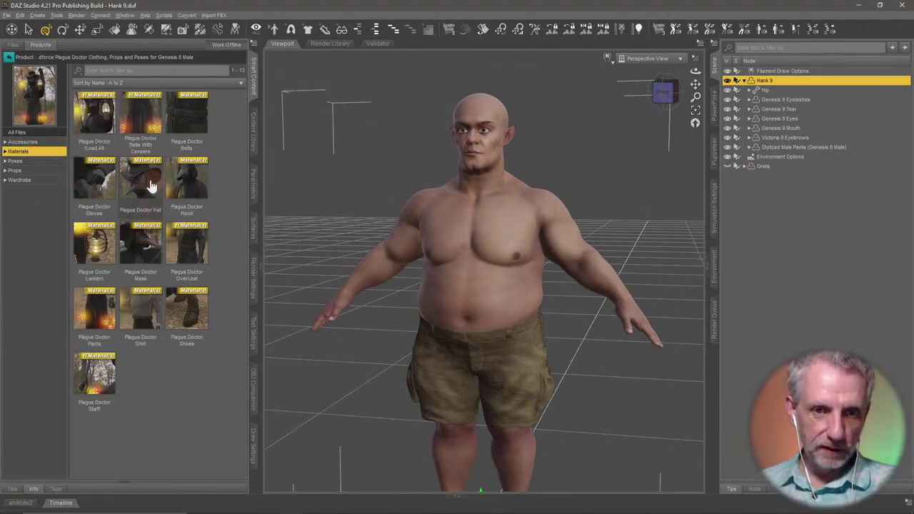
drag(150, 184, 403, 308)
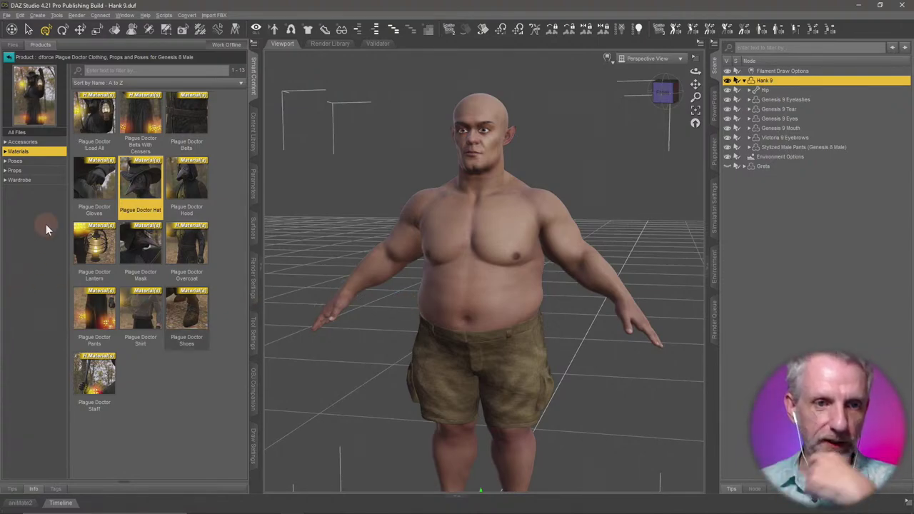
- Load the Plague Doctor Hat from the outfit's wardrobe onto Hank 9, auto-fitting it as an item designed for Genesis 8 Male
click(52, 142)
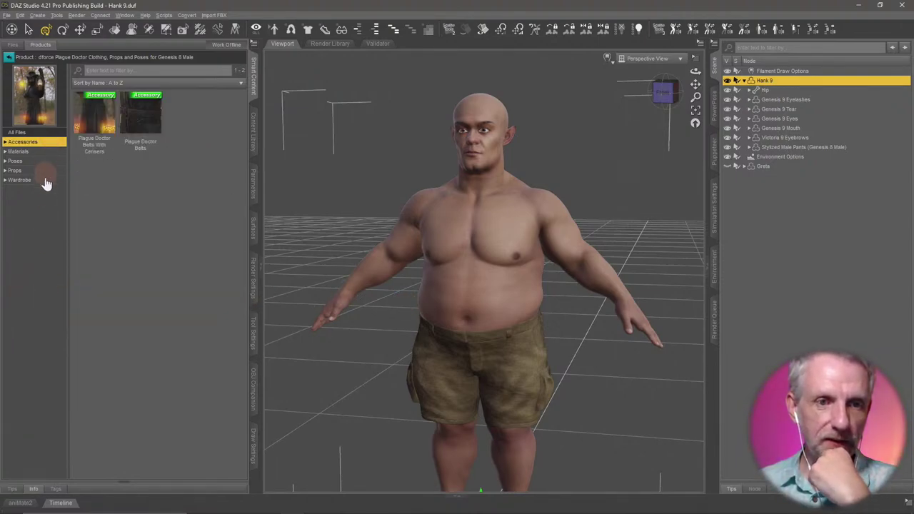
click(45, 179)
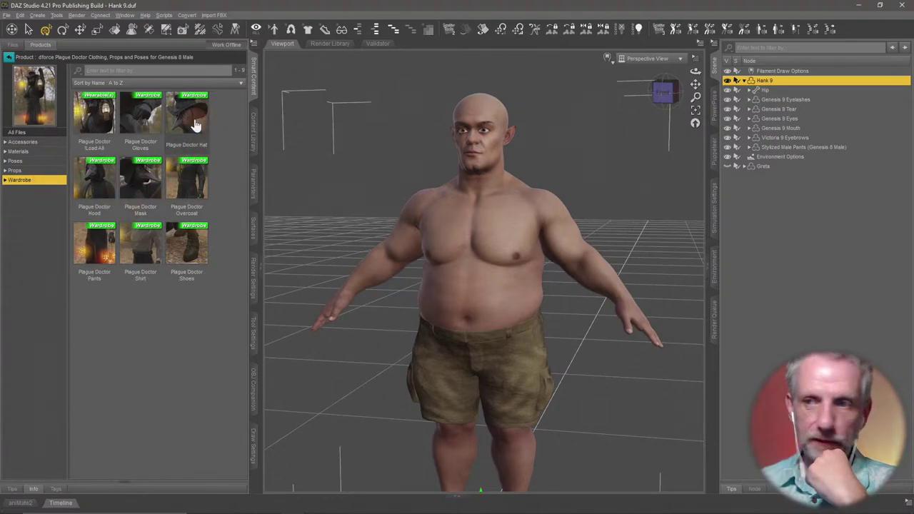
double_click(190, 113)
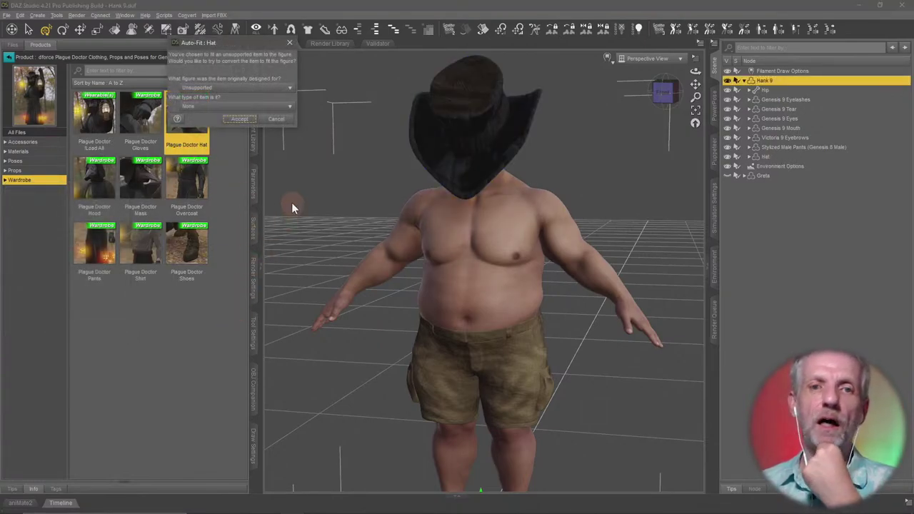
click(279, 88)
click(247, 112)
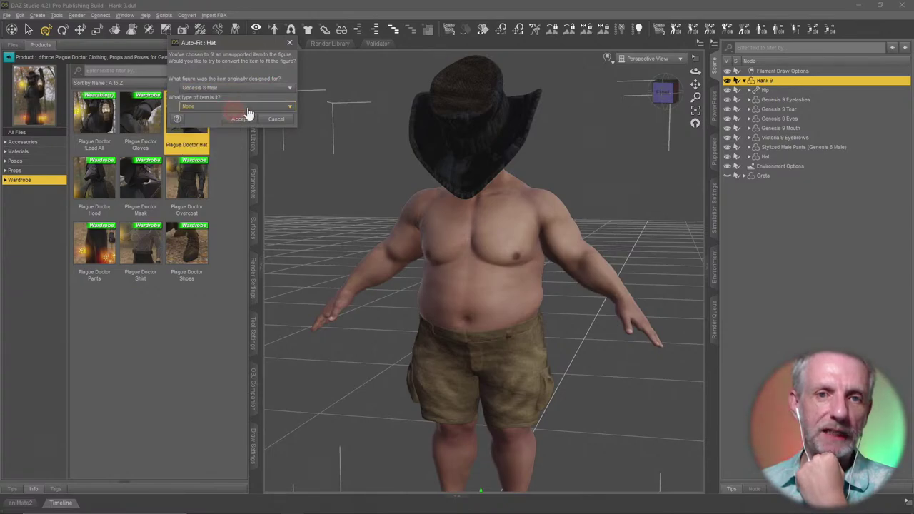
click(247, 108)
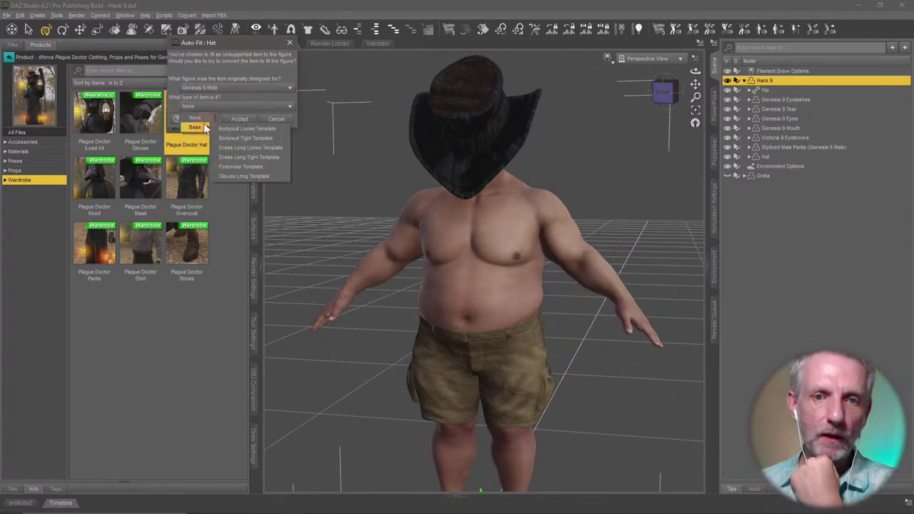
click(204, 125)
click(243, 119)
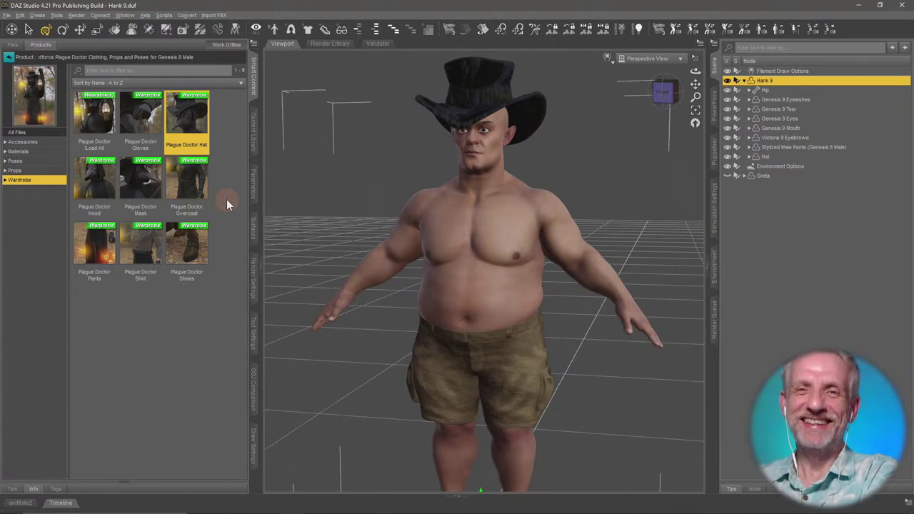
- Inspect the fit of the hat on Hank 9's head and delete the hat from the scene
scroll(550, 149, up, 4)
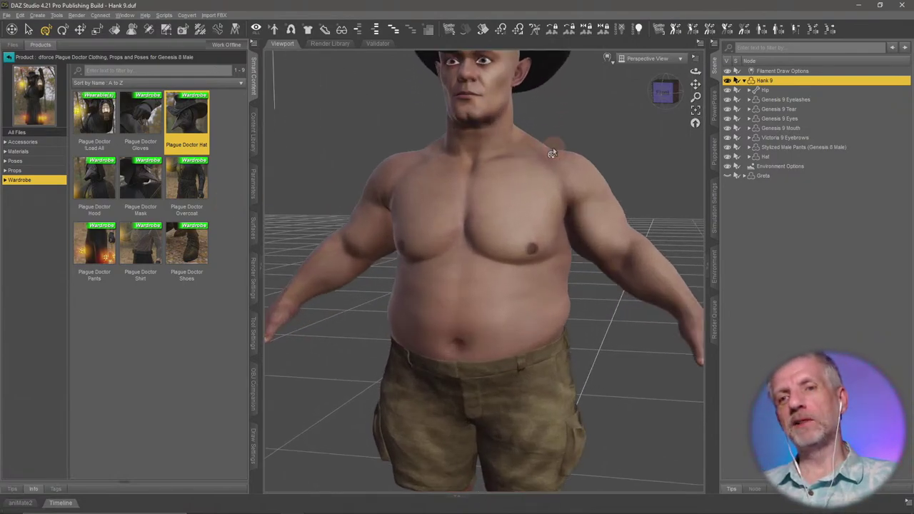
mouse_move(550, 149)
middle_down()
mouse_move(583, 150)
mouse_move(560, 151)
middle_up()
alt+drag(560, 150, 559, 157)
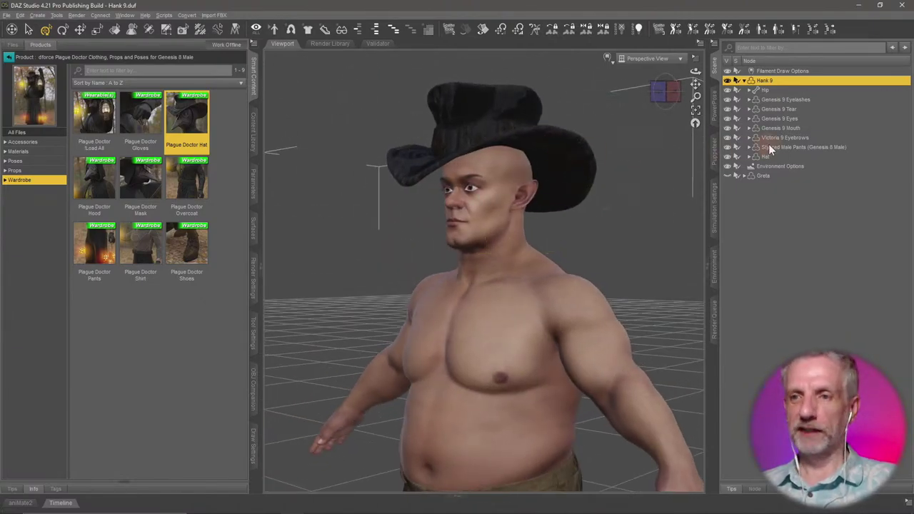
click(785, 157)
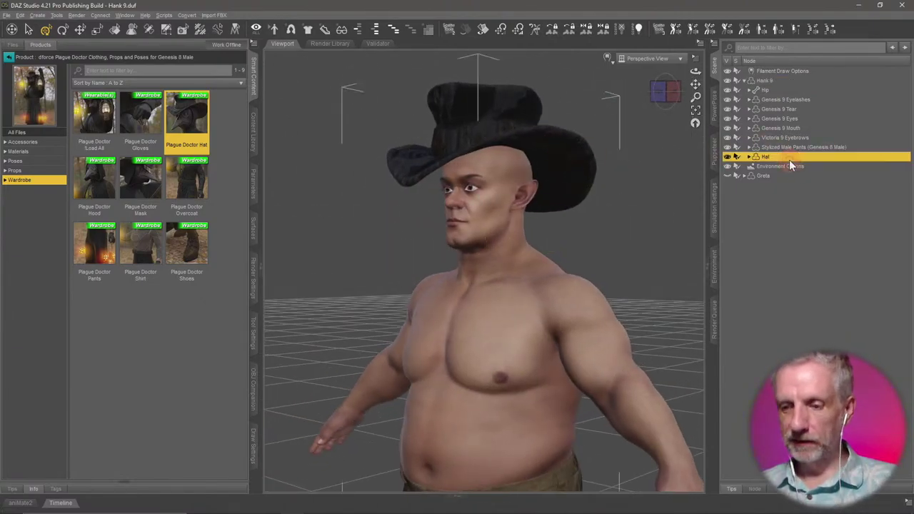
click(765, 81)
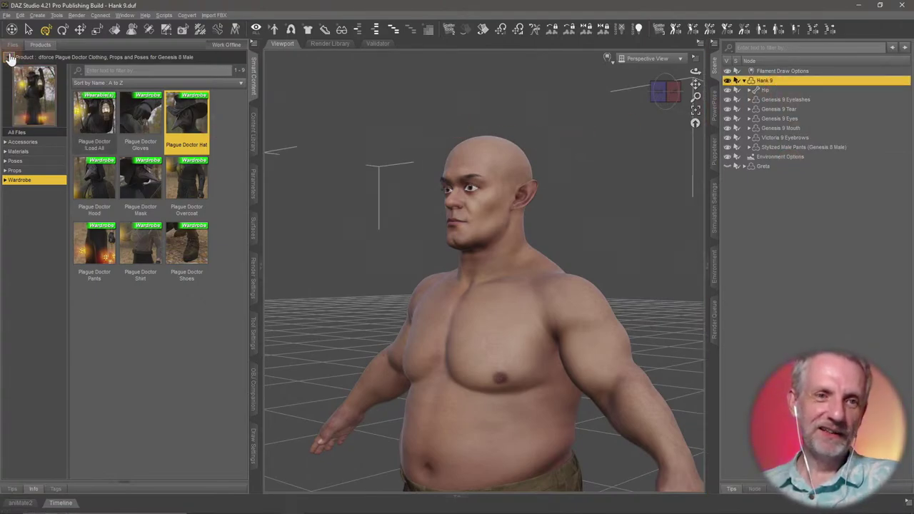
- Add the G9 Base dForce Pixie Hair from Genesis 9 Starter Essentials to Hank 9
click(8, 57)
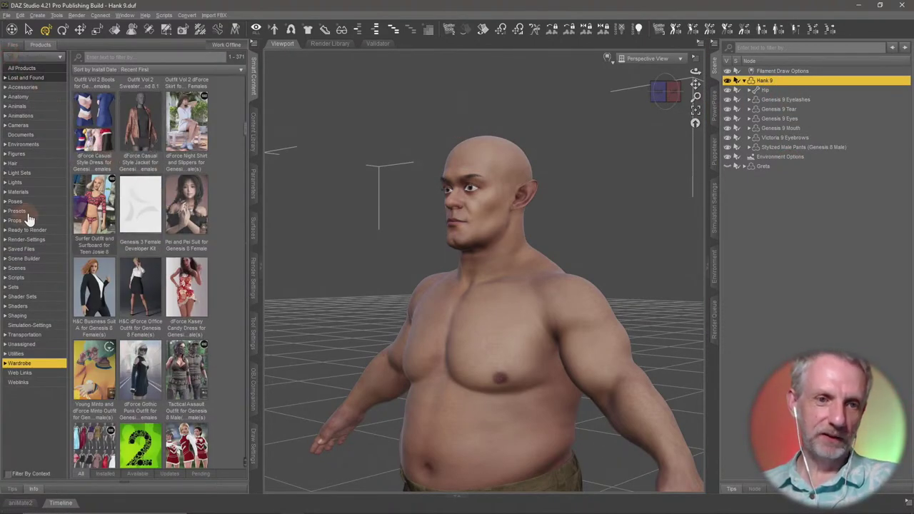
click(30, 162)
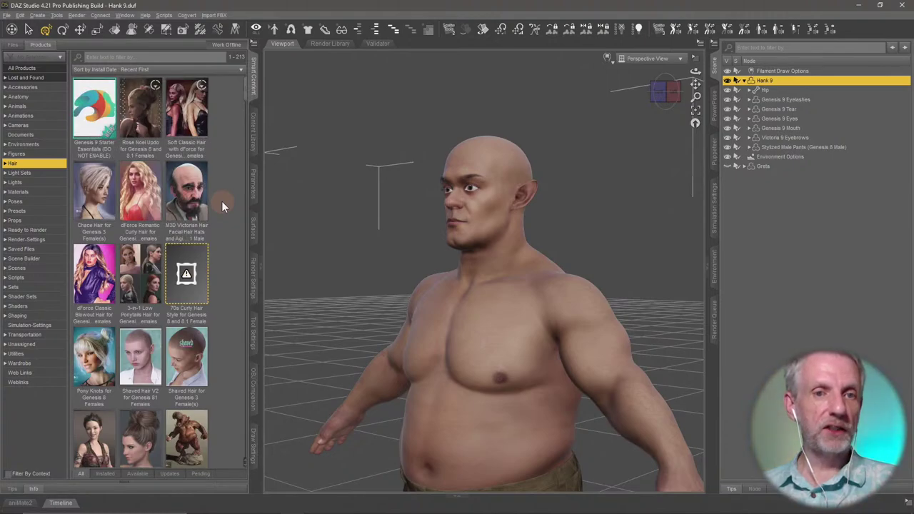
double_click(91, 124)
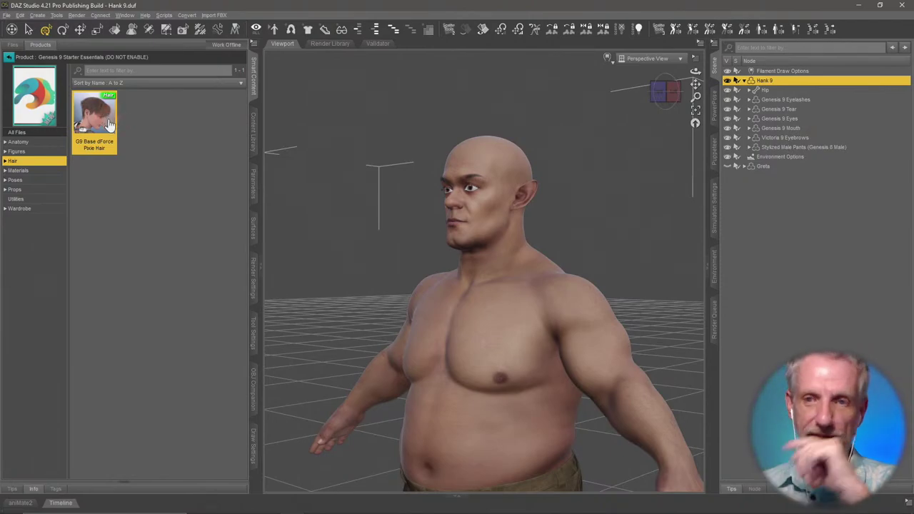
double_click(109, 125)
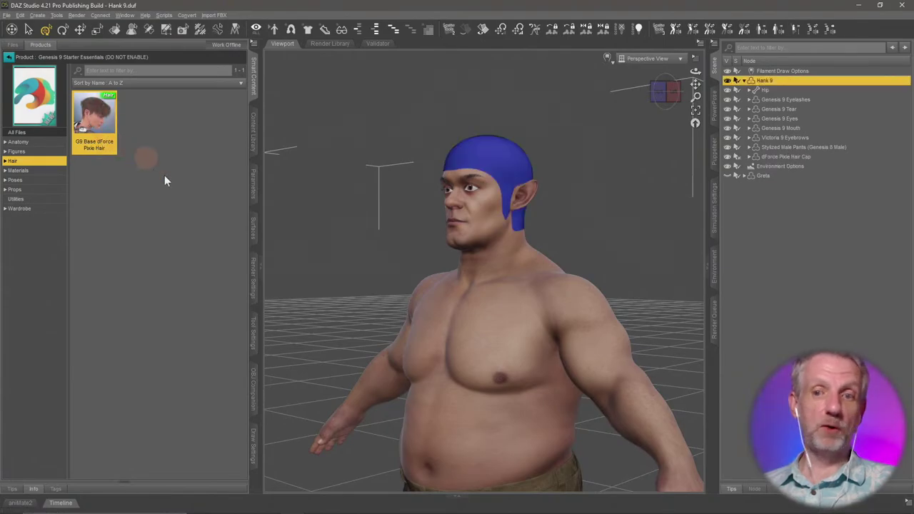
middle_drag(469, 251, 527, 284)
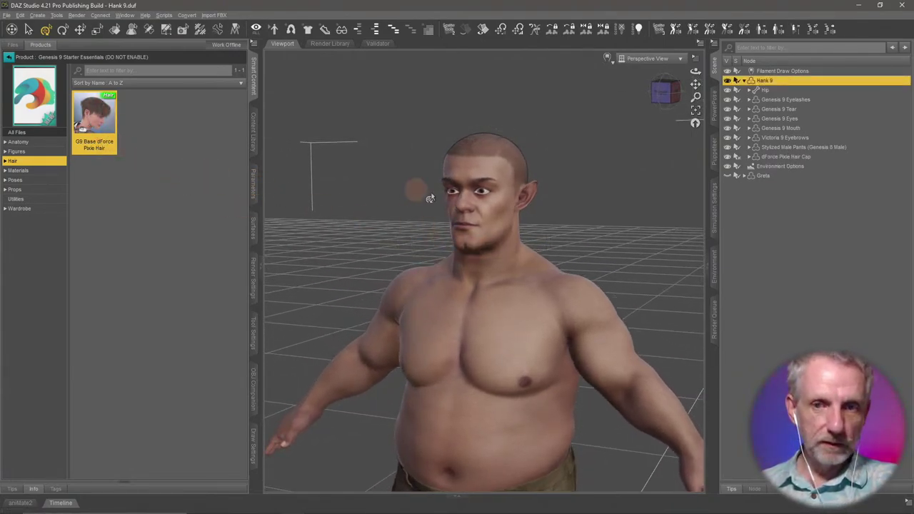
scroll(438, 195, down, 2)
scroll(438, 195, up, 5)
middle_drag(436, 195, 432, 200)
- Load the G9 Base dForce Pixie Hair from the Short hair category again with the dForce Pixie Hair Cap selected
click(798, 158)
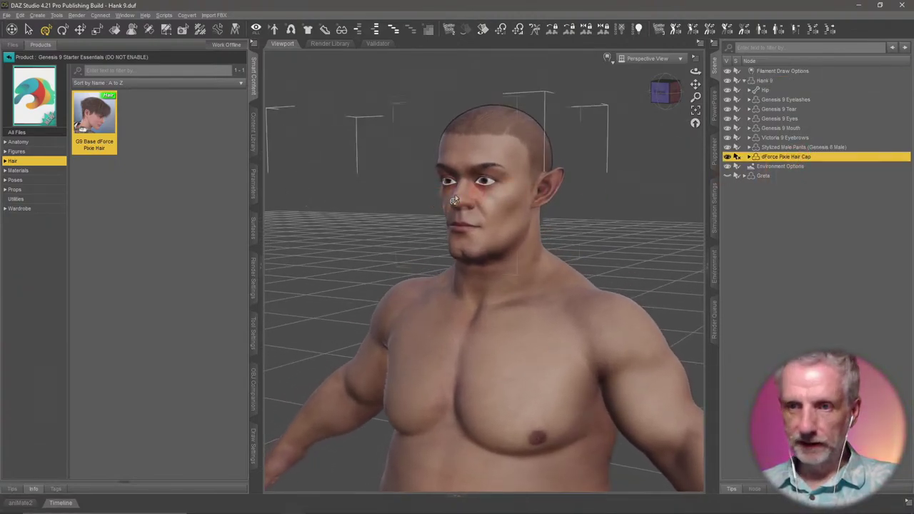
click(60, 167)
click(62, 171)
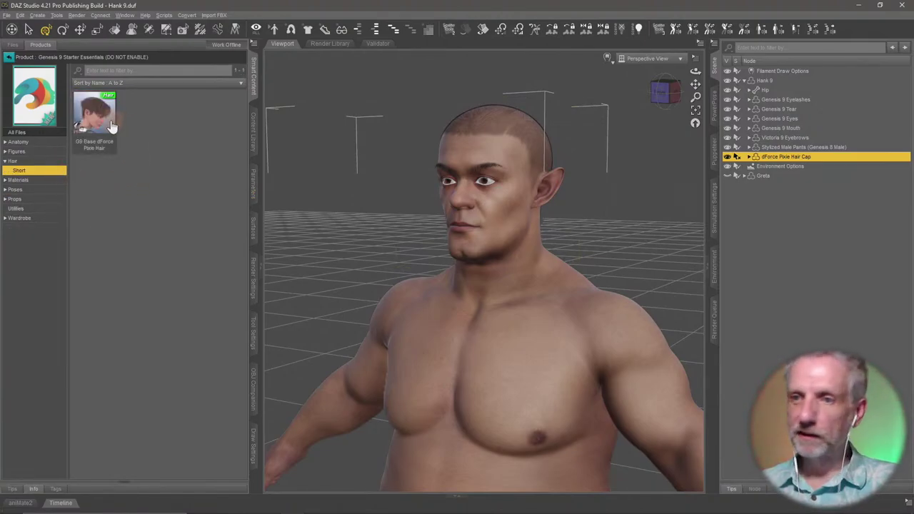
click(111, 125)
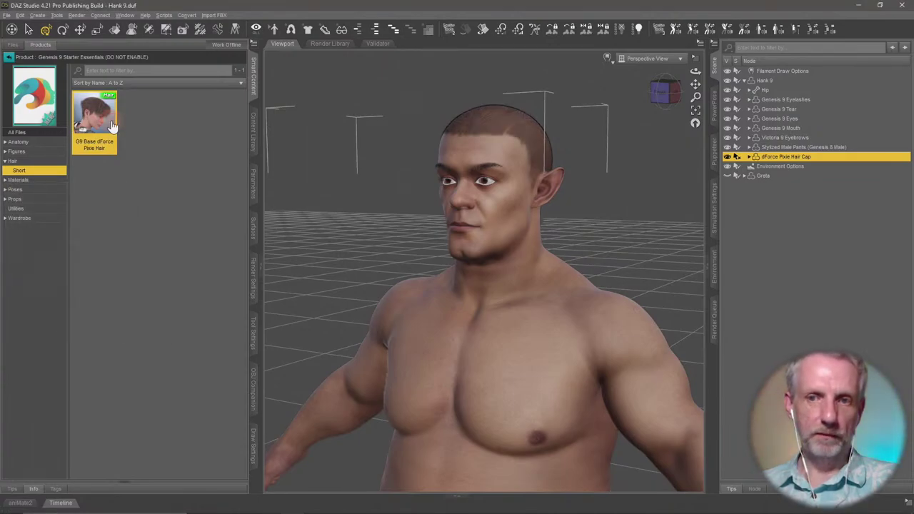
- Delete the duplicate dForce Pixie Hair Cap (2) nested under the first hair cap
ctrl+alt+drag(528, 240, 539, 241)
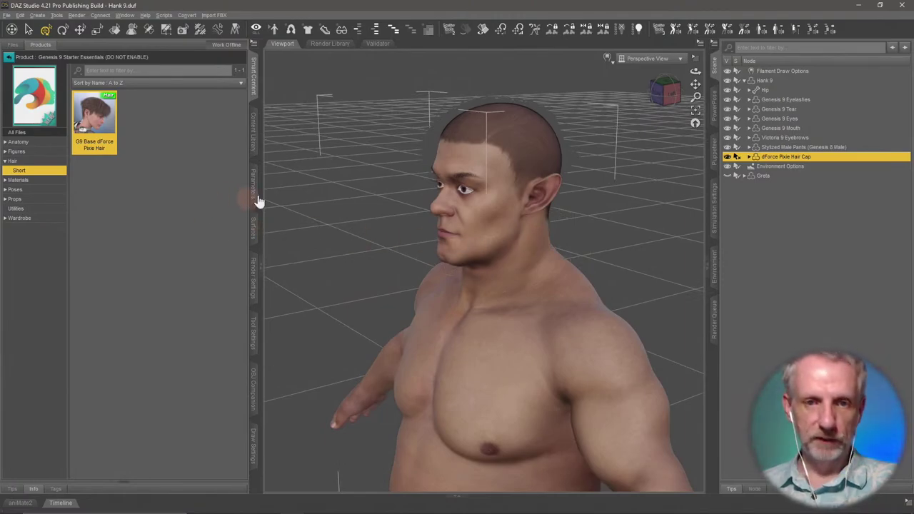
click(254, 184)
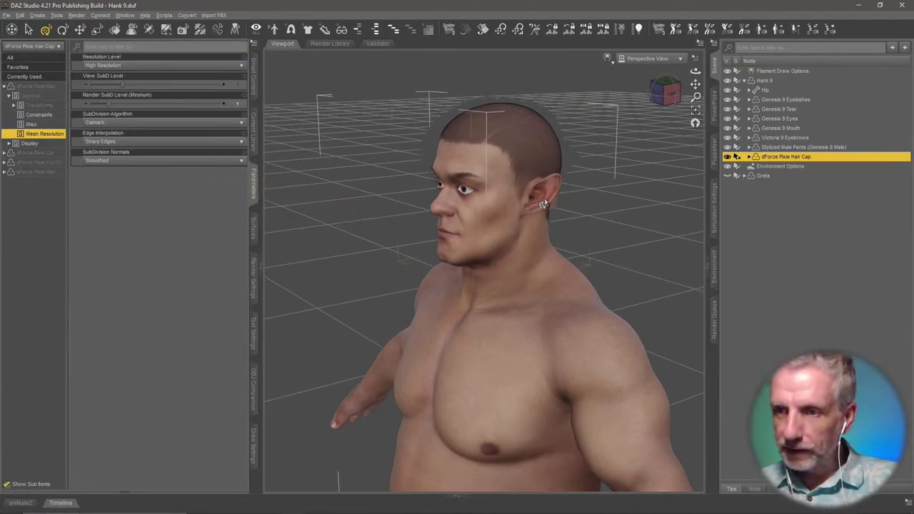
click(748, 158)
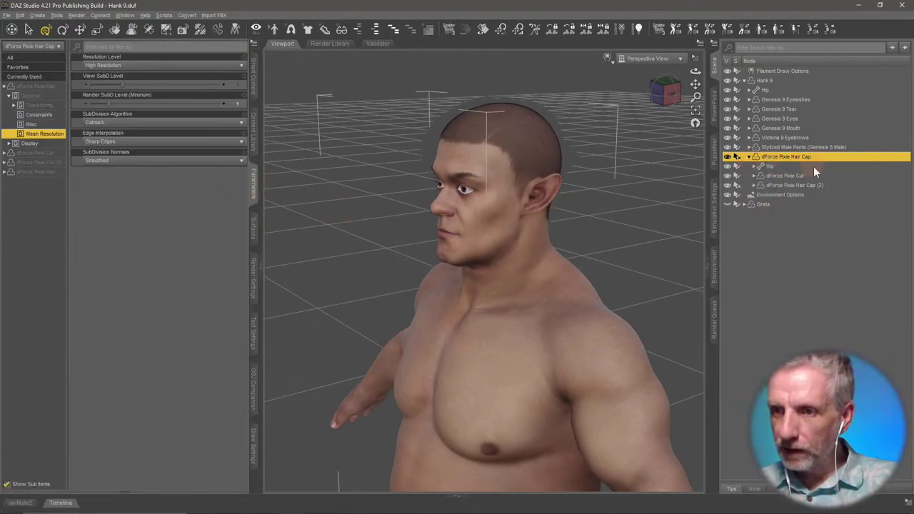
click(815, 187)
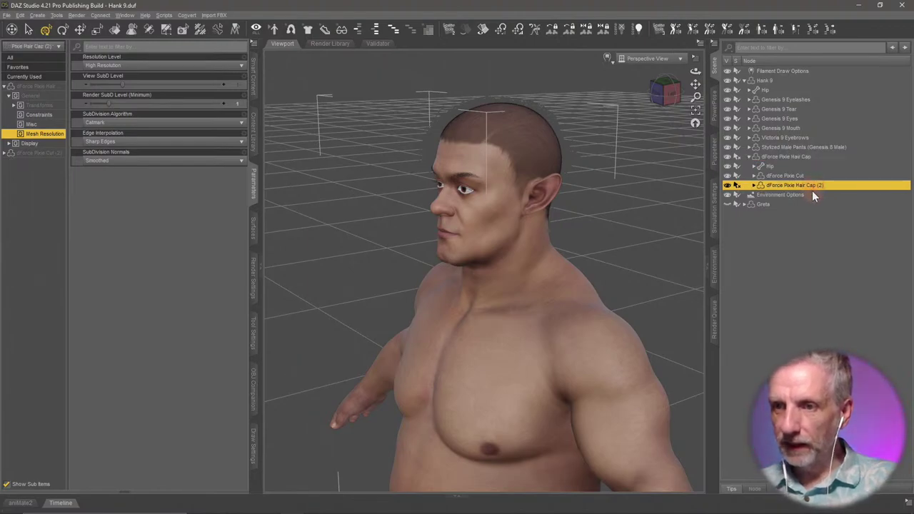
key(Delete)
- Examine the Line Tessellation parameters of the dForce Pixie Cut, including its viewport and render tessellation sides
click(793, 175)
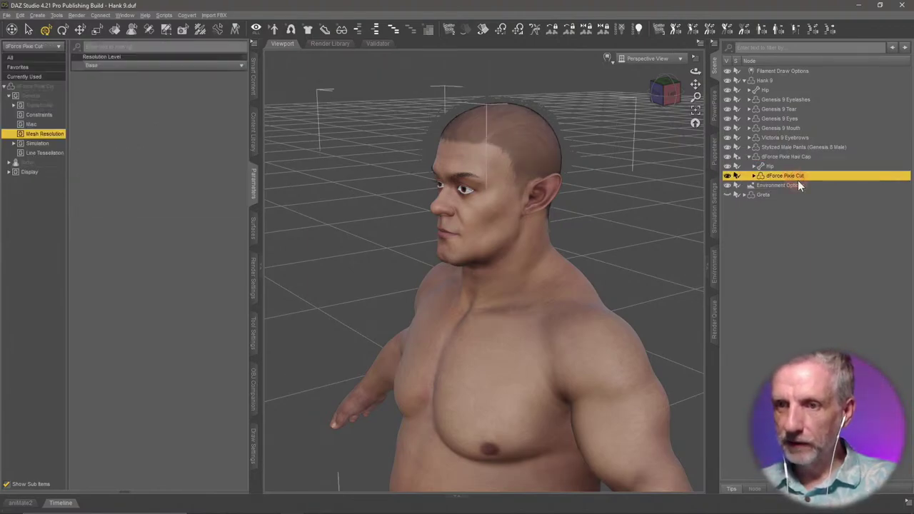
click(47, 152)
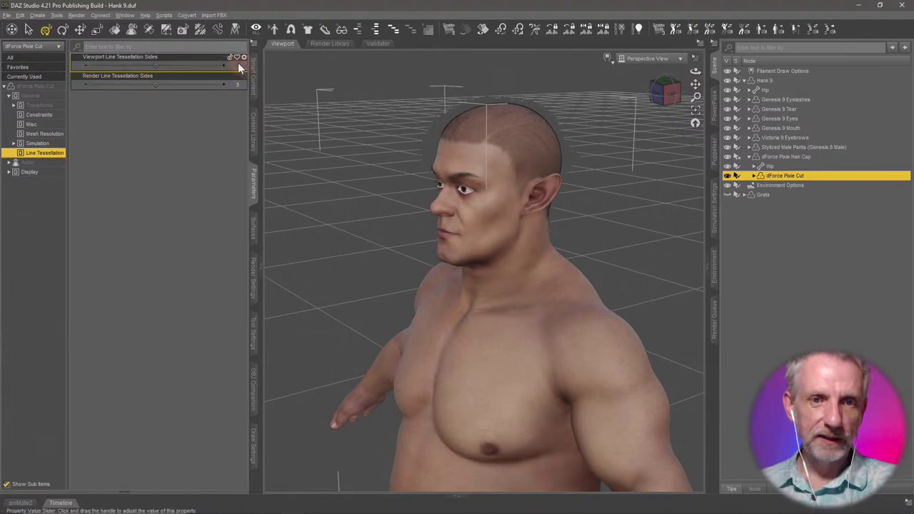
middle_drag(407, 190, 401, 185)
alt+drag(401, 184, 407, 182)
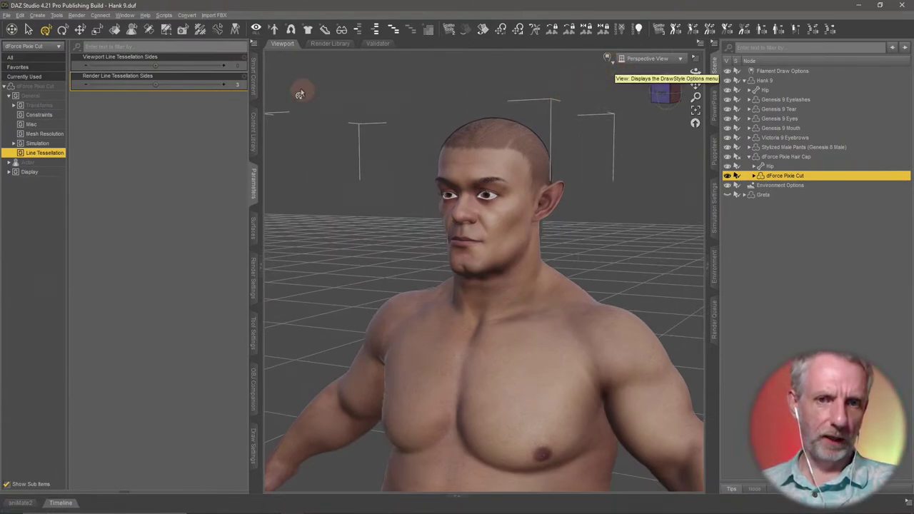
click(237, 85)
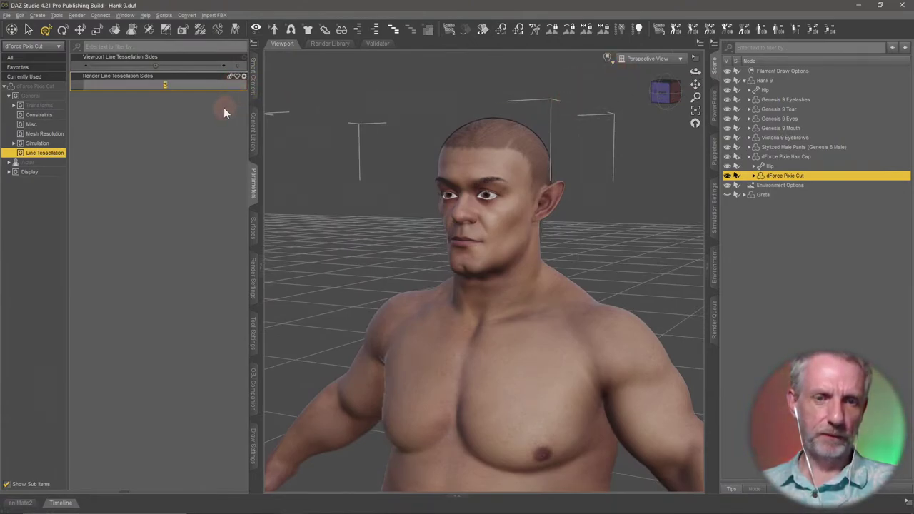
click(222, 116)
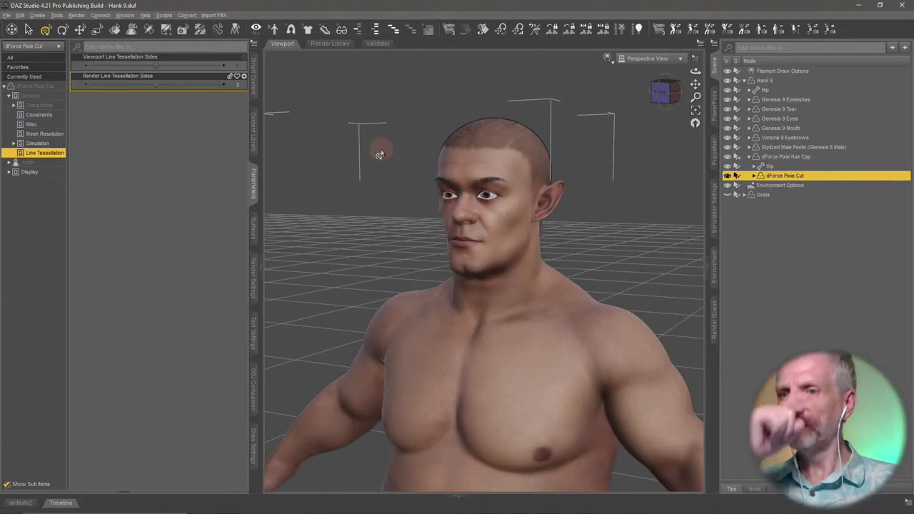
click(753, 176)
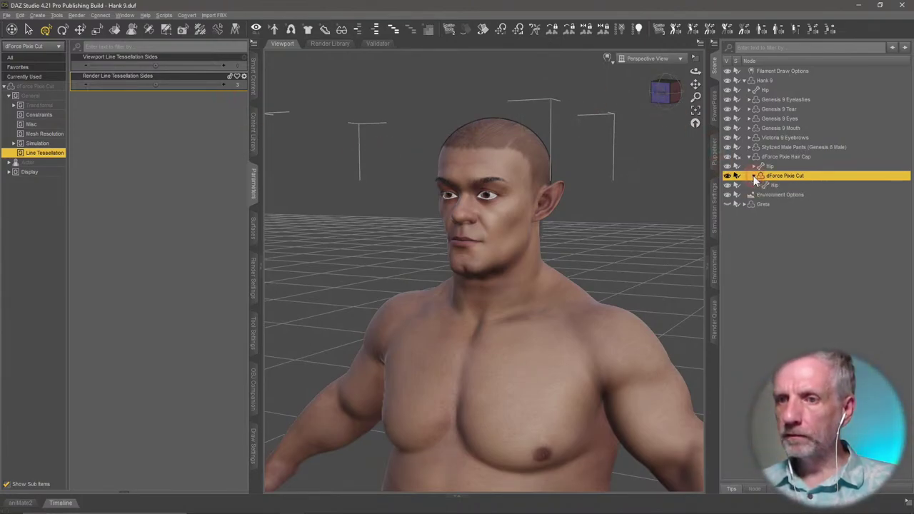
click(753, 176)
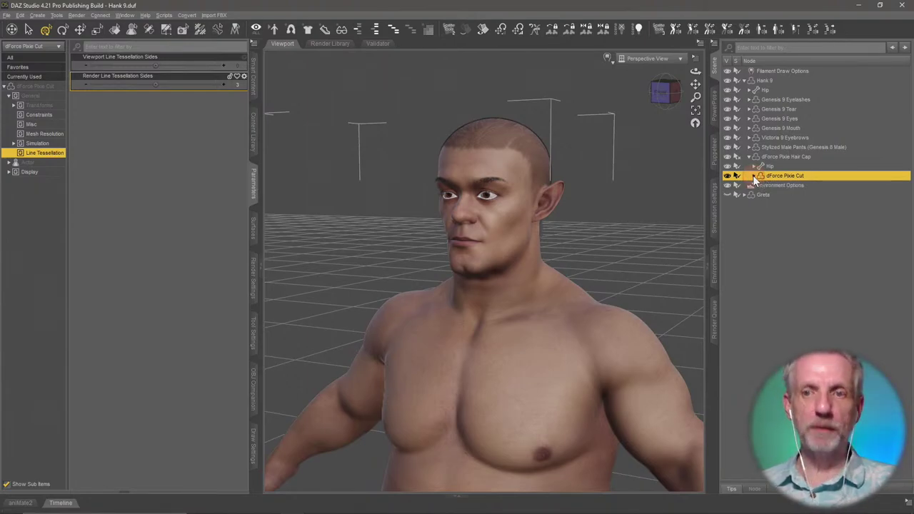
- Switch the viewport draw style to NVIDIA Iray and inspect the pixie hair on Hank 9's head from both sides
click(607, 57)
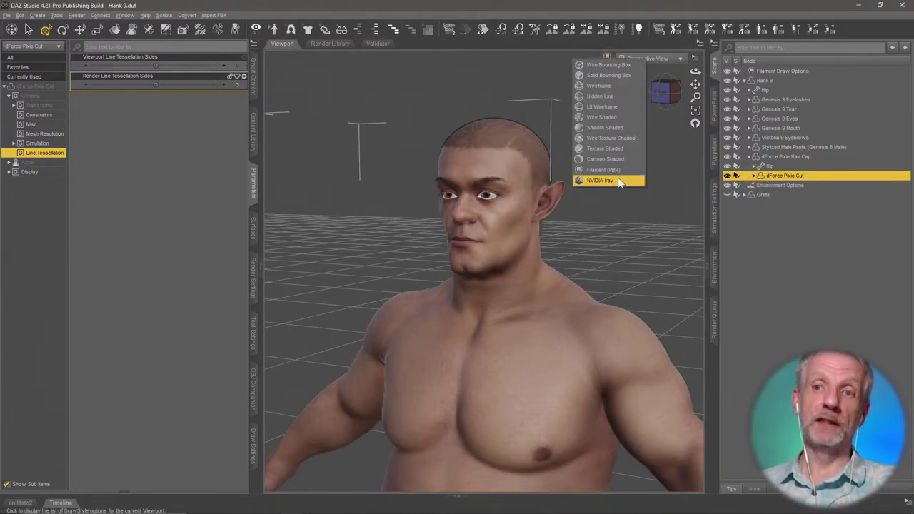
click(648, 263)
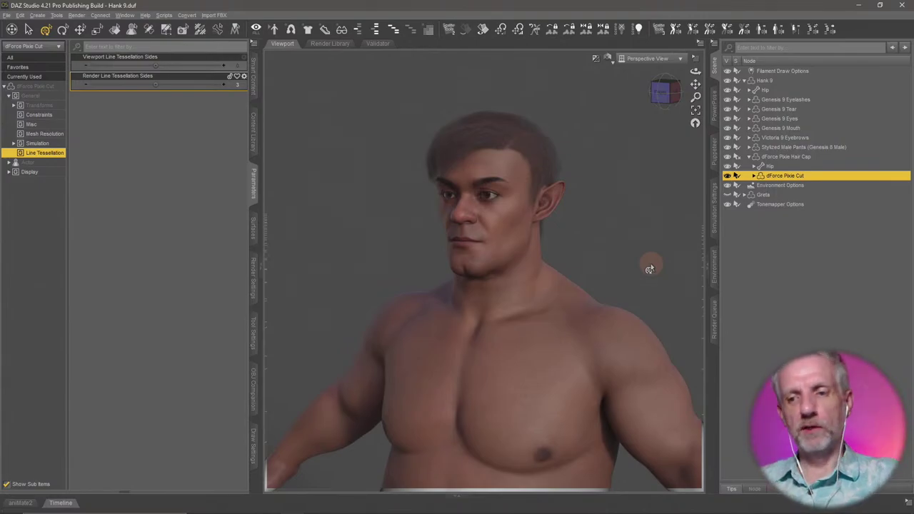
middle_drag(464, 201, 564, 203)
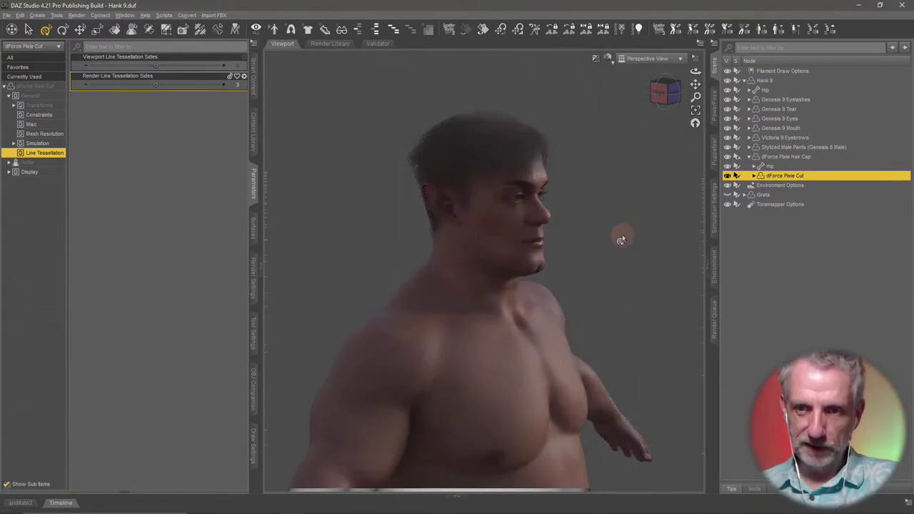
middle_drag(625, 235, 634, 259)
scroll(621, 235, up, 3)
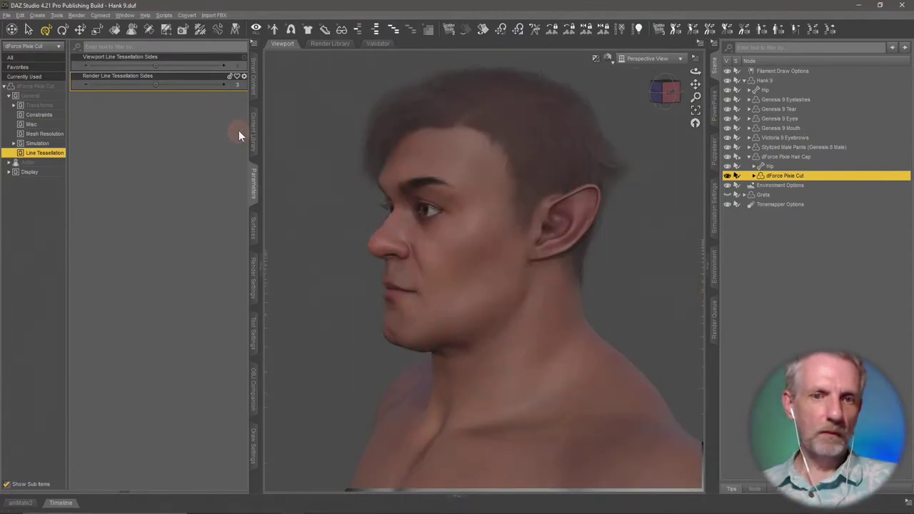
- Try the Salt and Pepper Iray hair material on the dForce Pixie Cut, and replace it with G9 Base dForce Pixie Hair Black
click(252, 80)
click(63, 181)
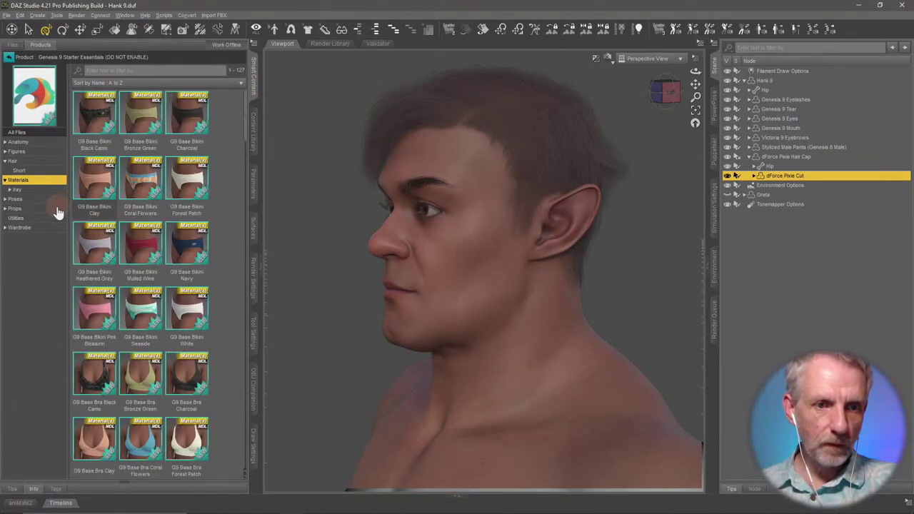
click(48, 189)
click(43, 219)
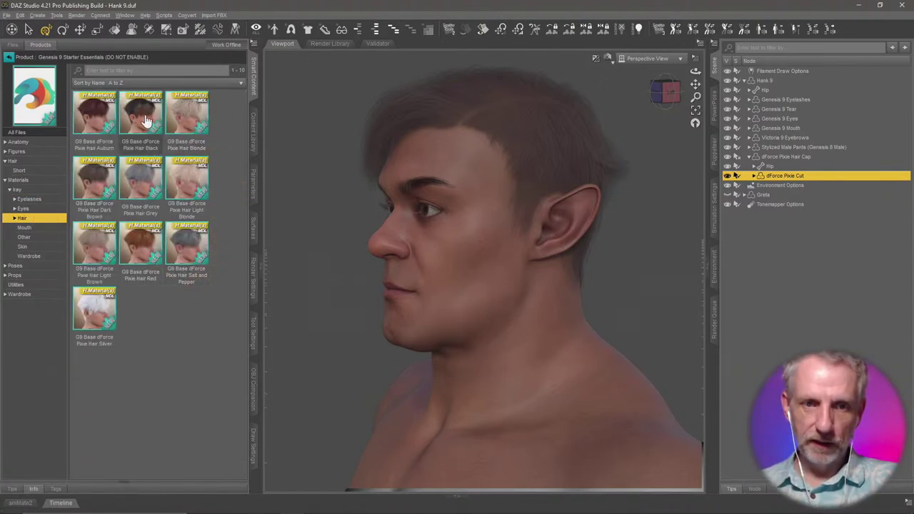
double_click(182, 243)
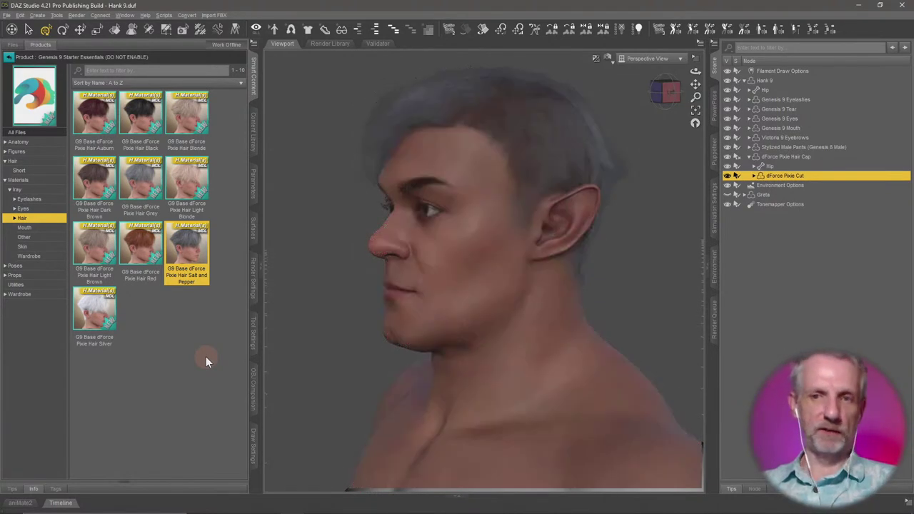
double_click(143, 132)
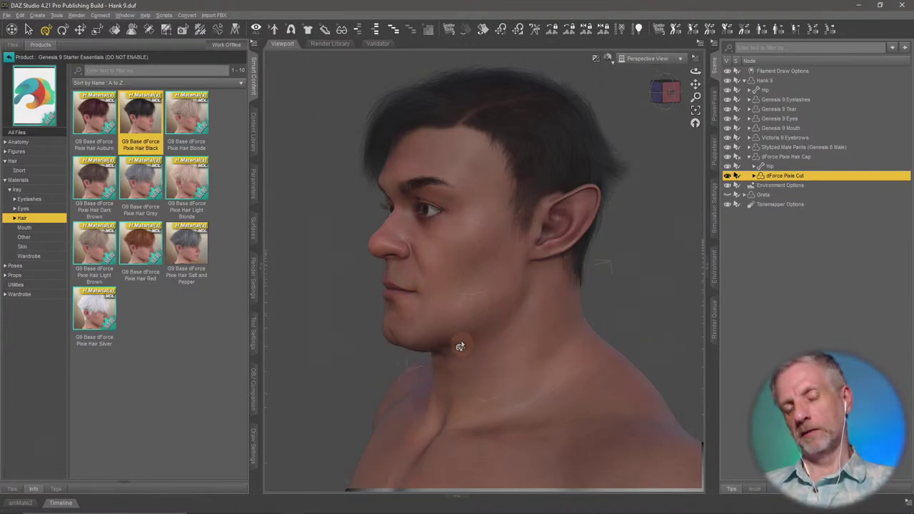
- Face Hank 9 from the front and set the render environment intensity to 2
middle_drag(452, 354, 493, 348)
mouse_move(416, 350)
middle_down()
mouse_move(430, 358)
mouse_move(413, 341)
middle_up()
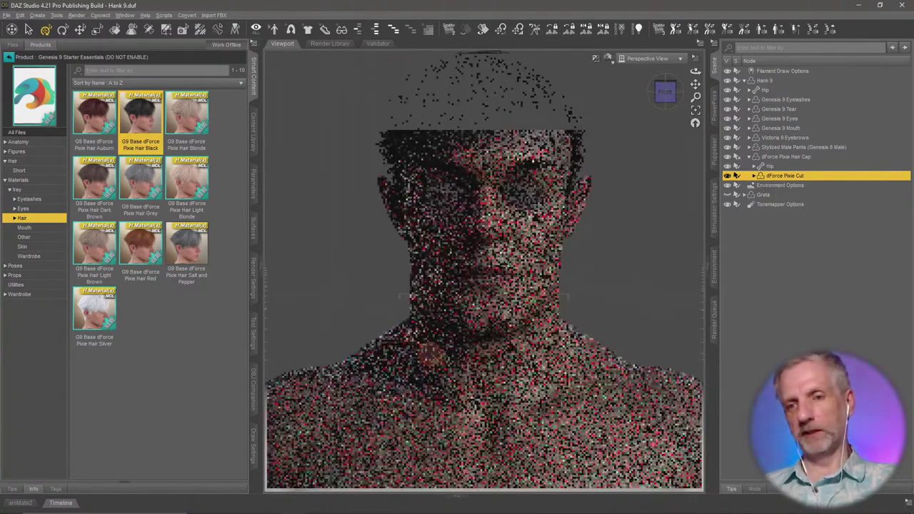
middle_drag(464, 356, 472, 350)
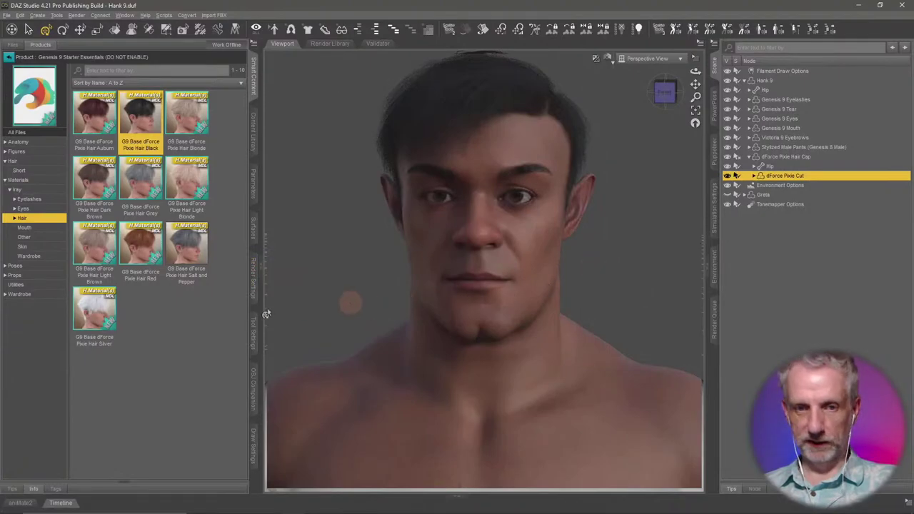
click(254, 282)
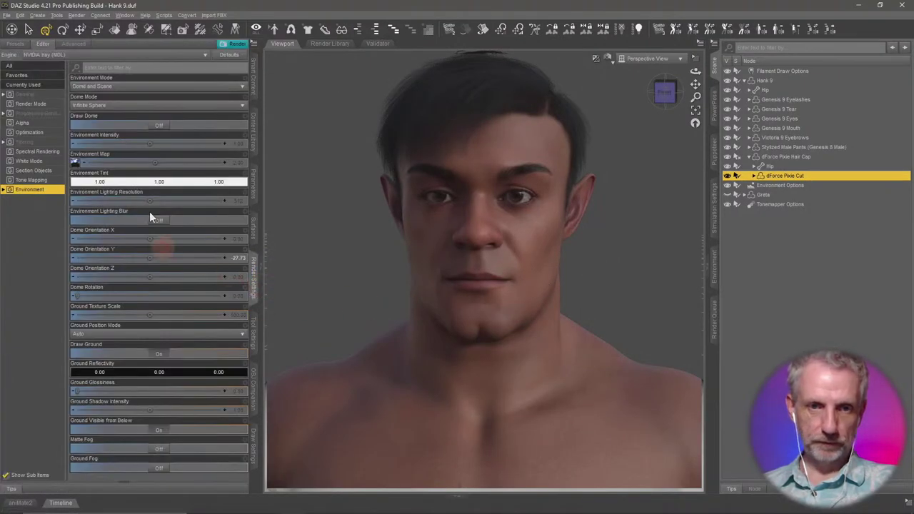
click(239, 143)
text(2)
key(Return)
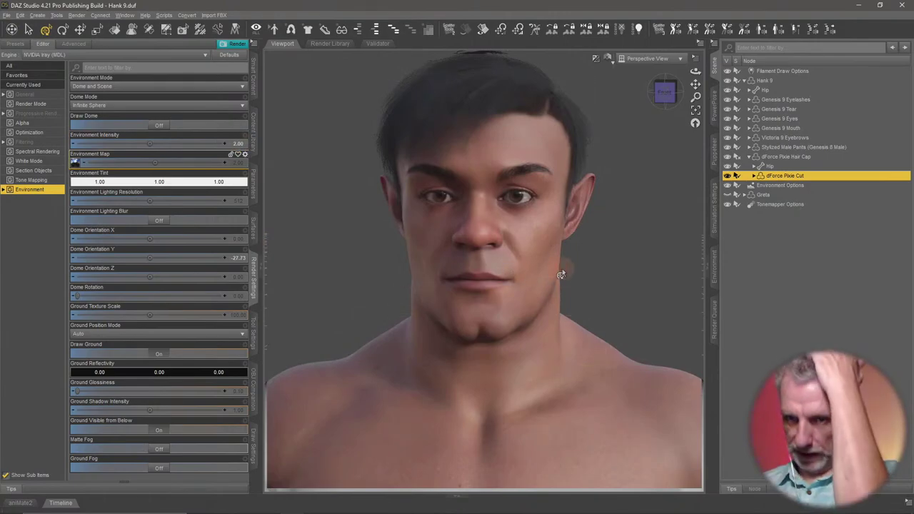
- Select Hank 9 and open the Abraham Hair and Mustache for Genesis 8 Male(s) product from the hair products
click(768, 80)
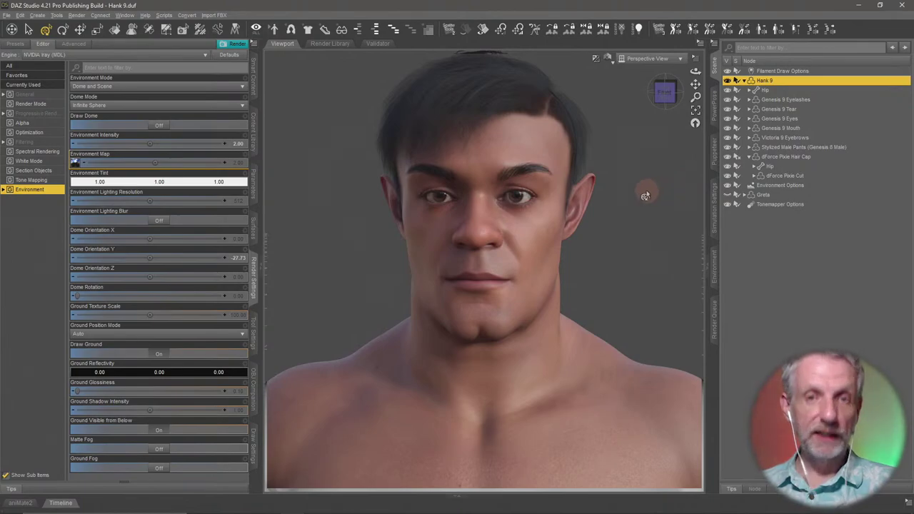
click(610, 60)
click(254, 85)
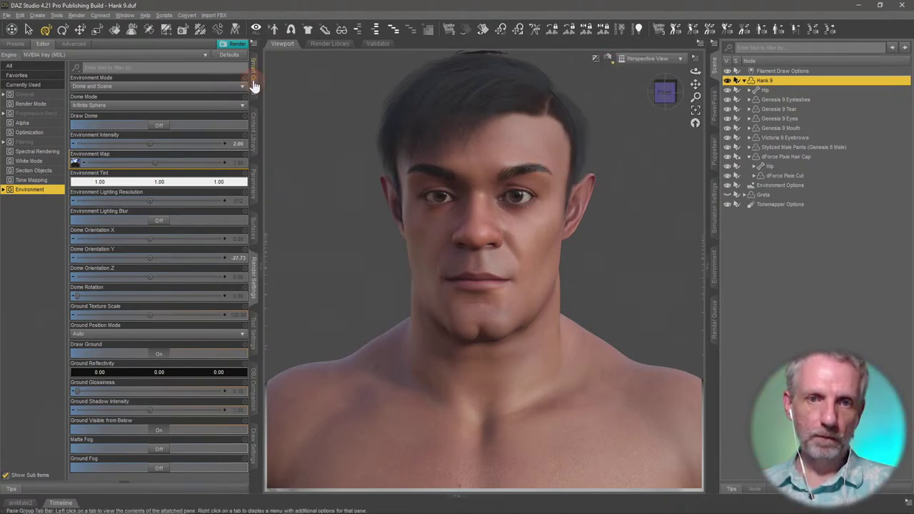
click(10, 58)
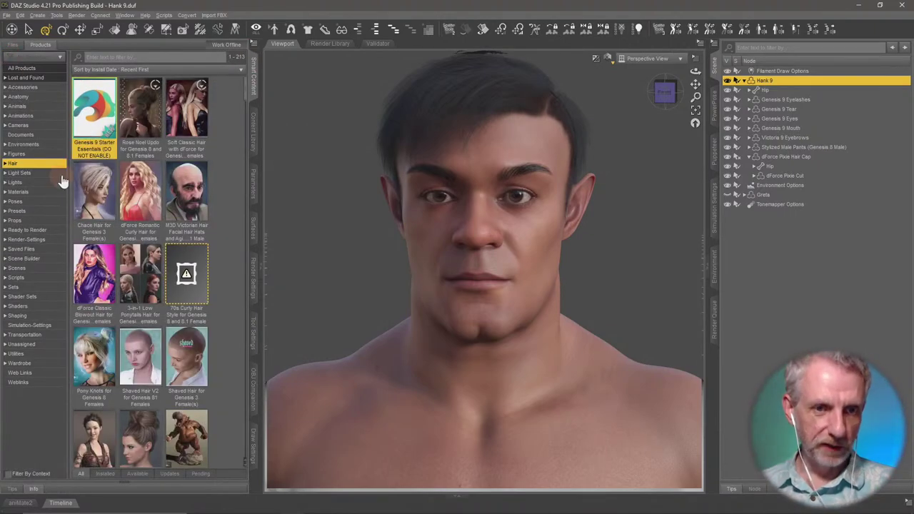
mouse_move(198, 194)
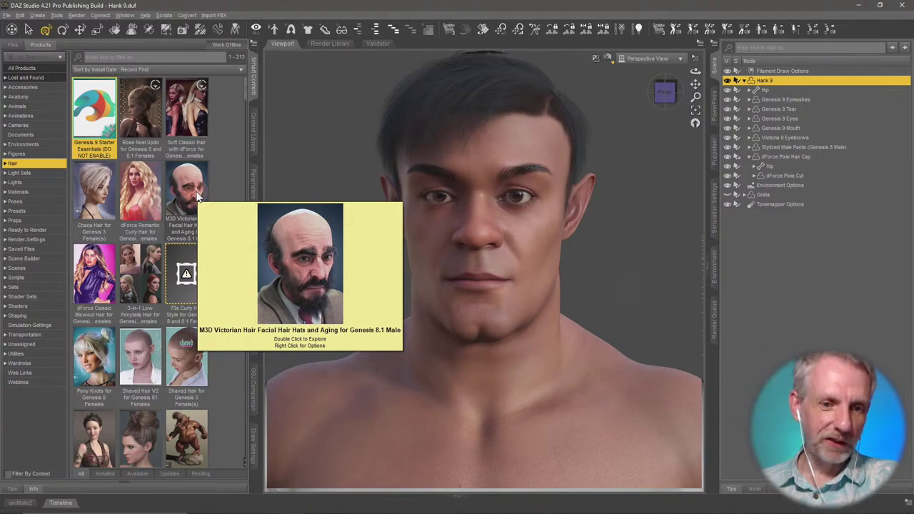
scroll(236, 189, down, 4)
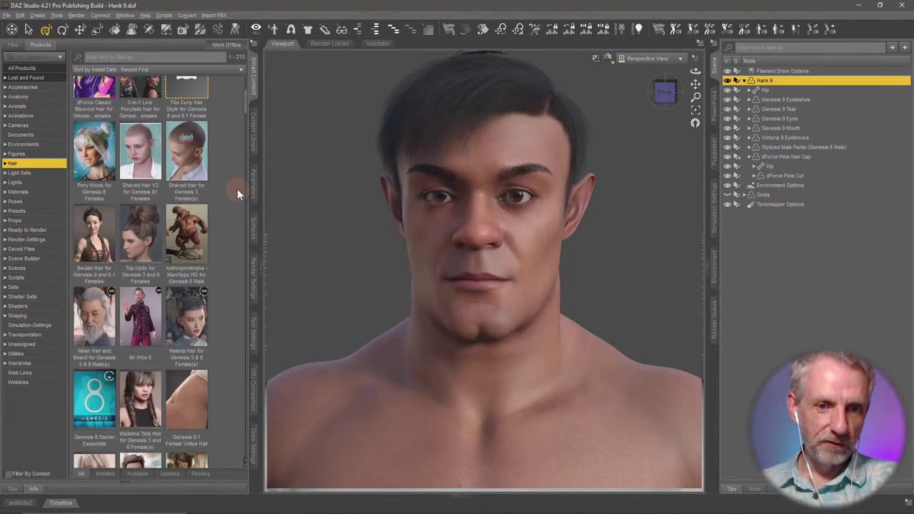
scroll(237, 189, down, 3)
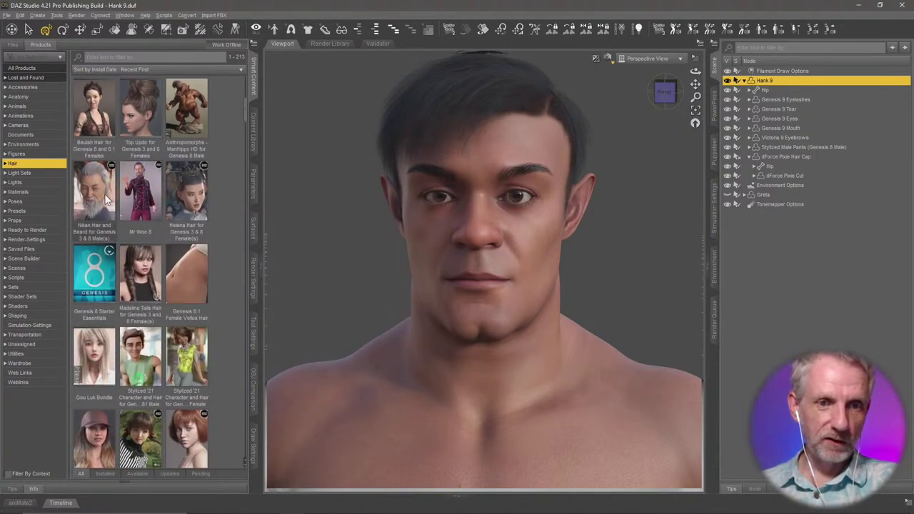
mouse_move(102, 201)
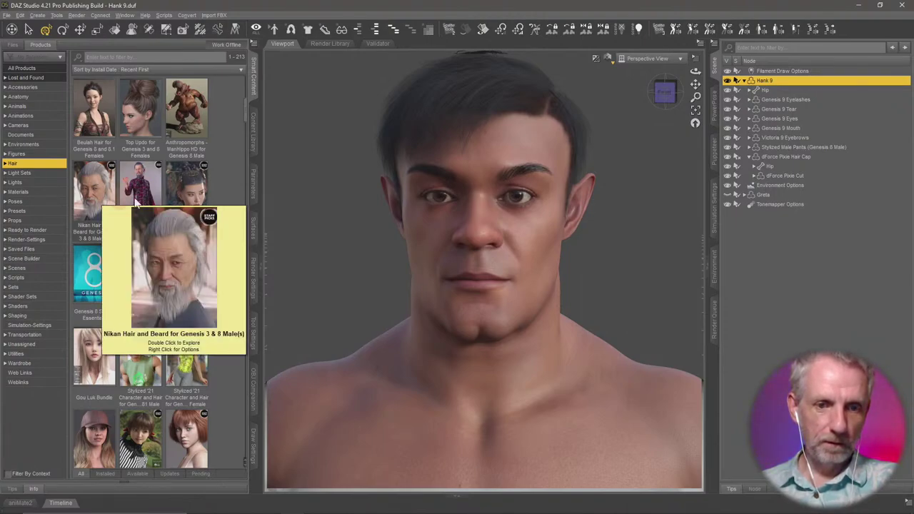
scroll(221, 192, down, 3)
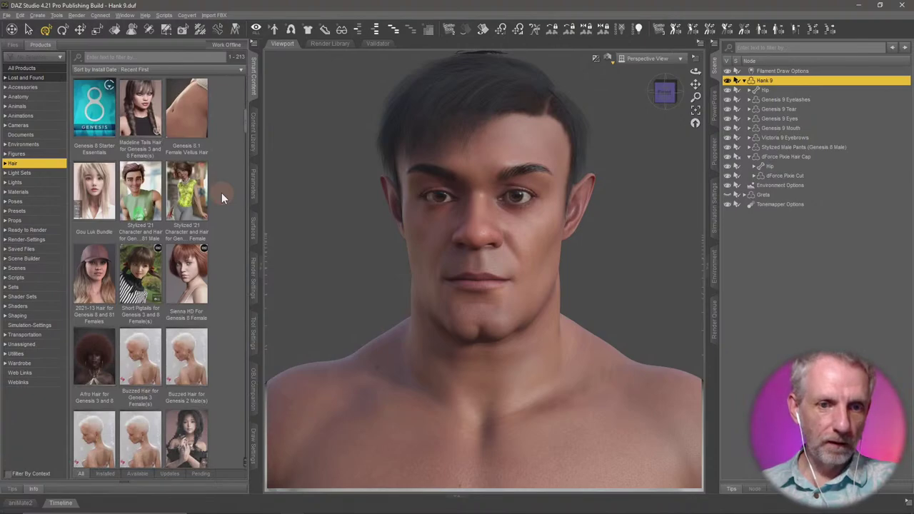
scroll(221, 193, down, 5)
scroll(221, 193, down, 2)
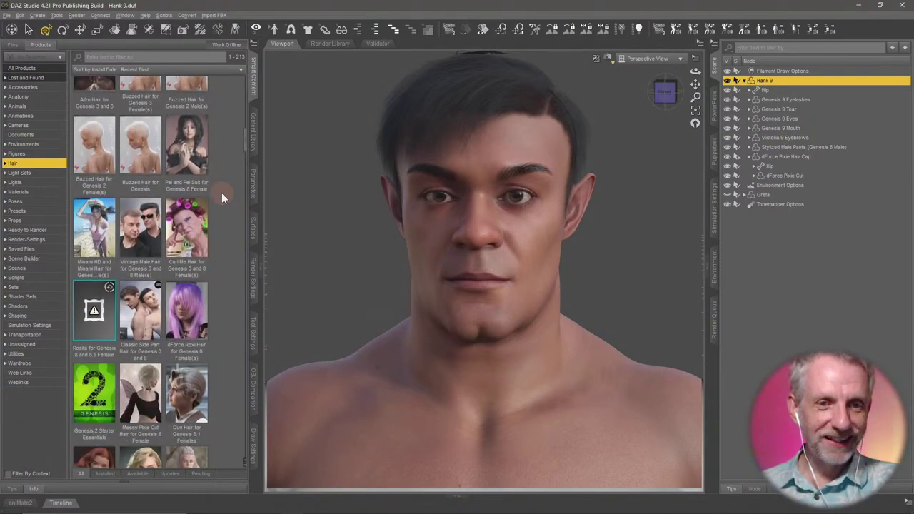
mouse_move(146, 193)
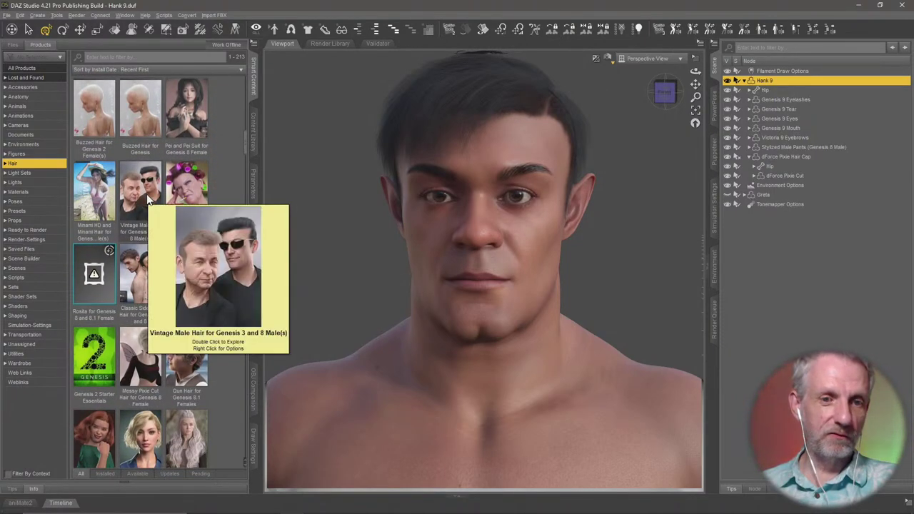
scroll(223, 172, down, 4)
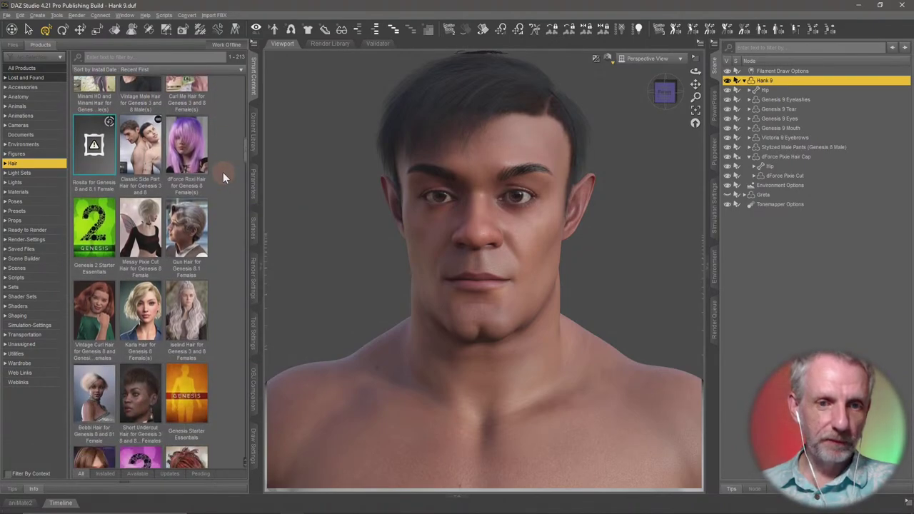
scroll(223, 172, down, 10)
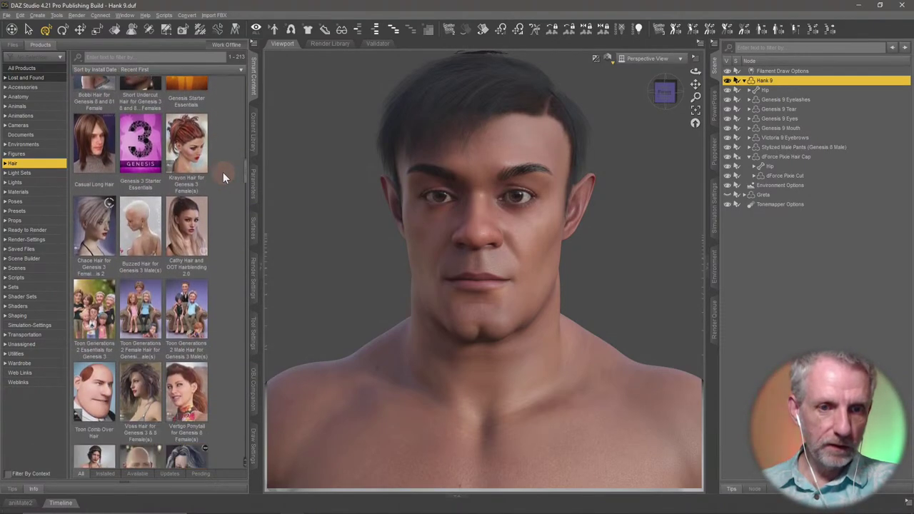
scroll(223, 172, down, 5)
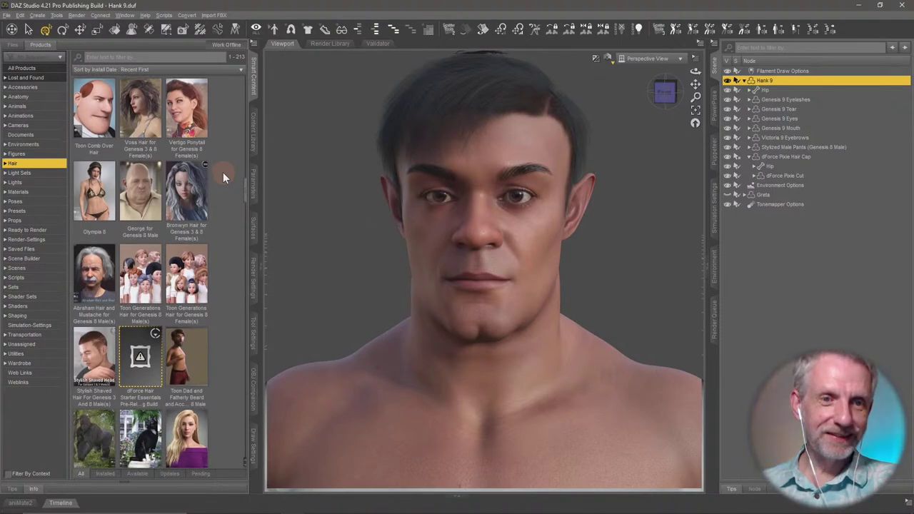
double_click(96, 286)
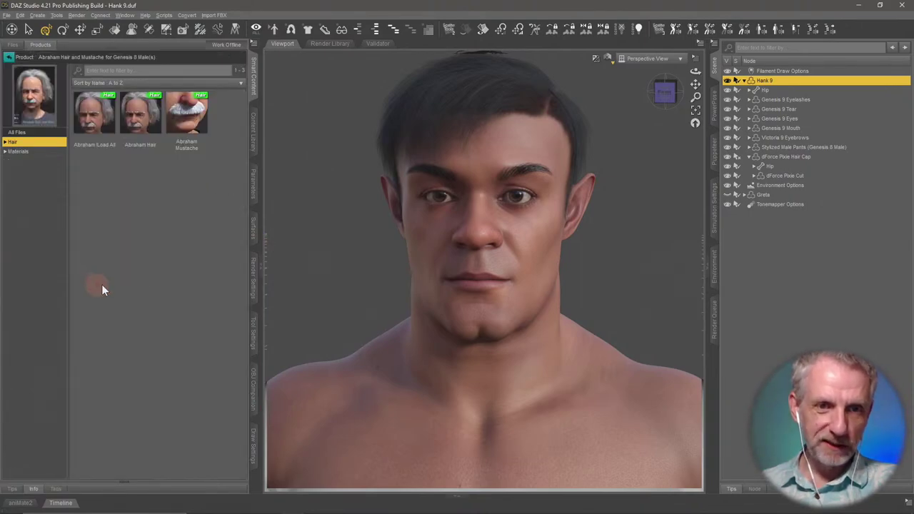
- Load the Abraham Mustache onto Hank 9, auto-fitting it as an item originally designed for Genesis 8 Male
mouse_move(204, 126)
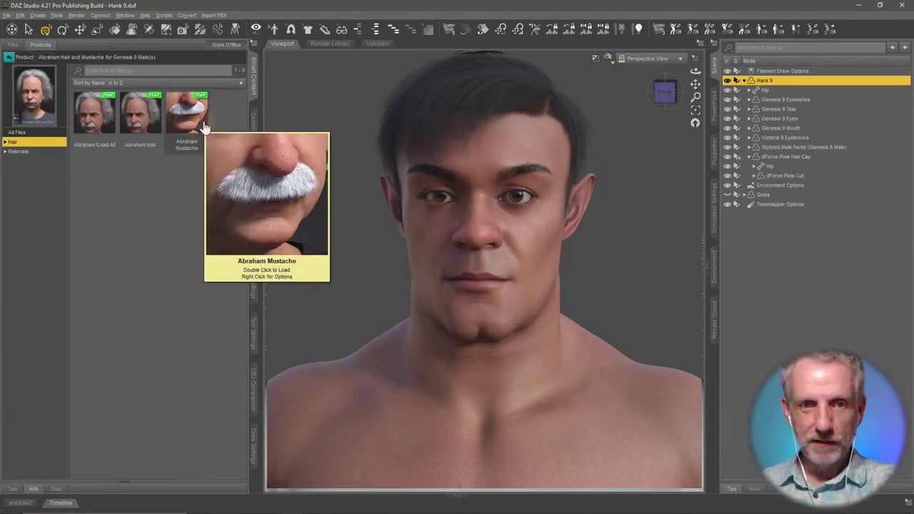
double_click(204, 126)
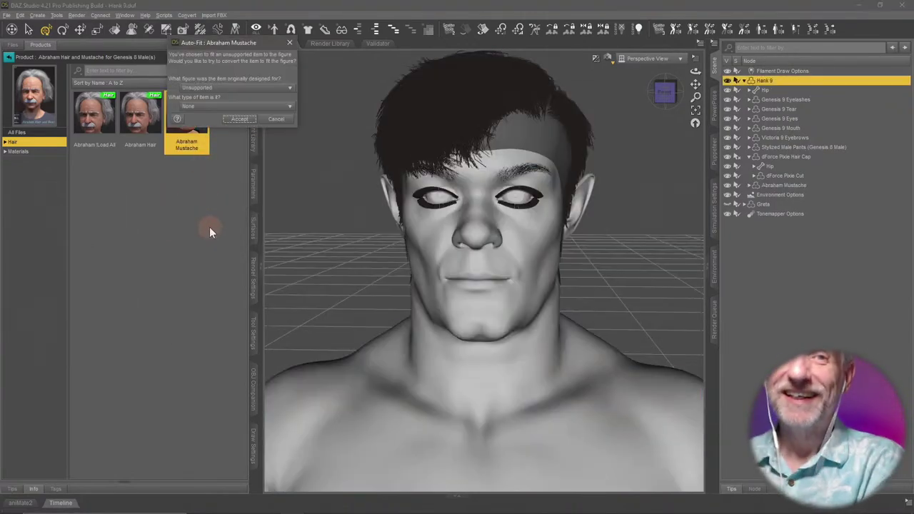
click(240, 88)
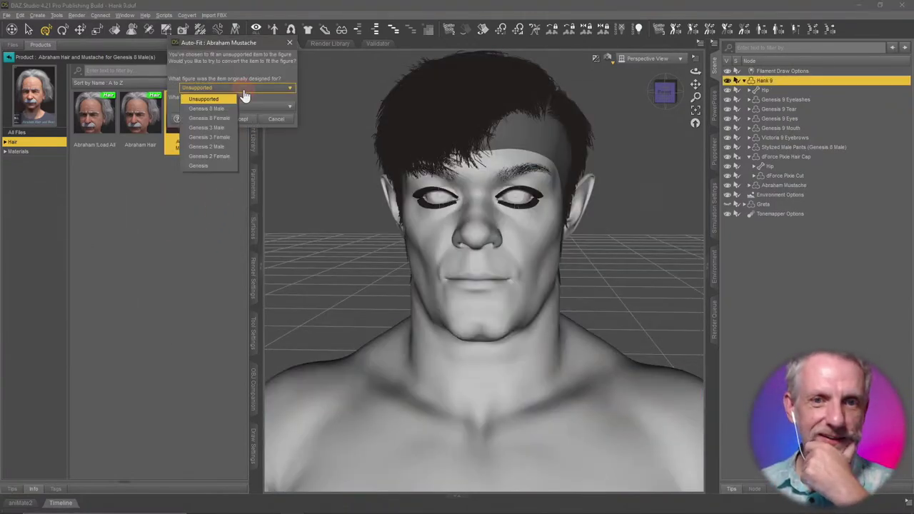
click(214, 108)
click(241, 118)
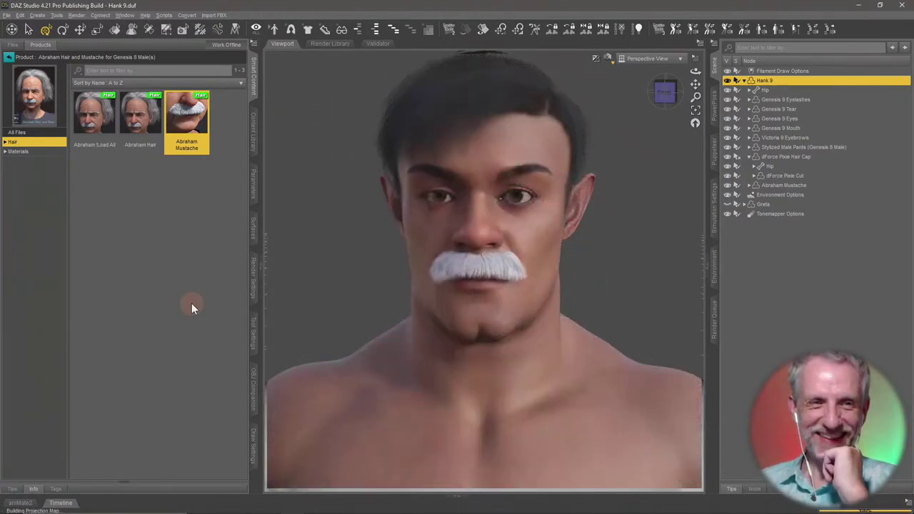
- Select the Abraham Mustache in the scene, try to apply Abraham Hair 02 MAT to it, and show the product's Iray materials
click(39, 150)
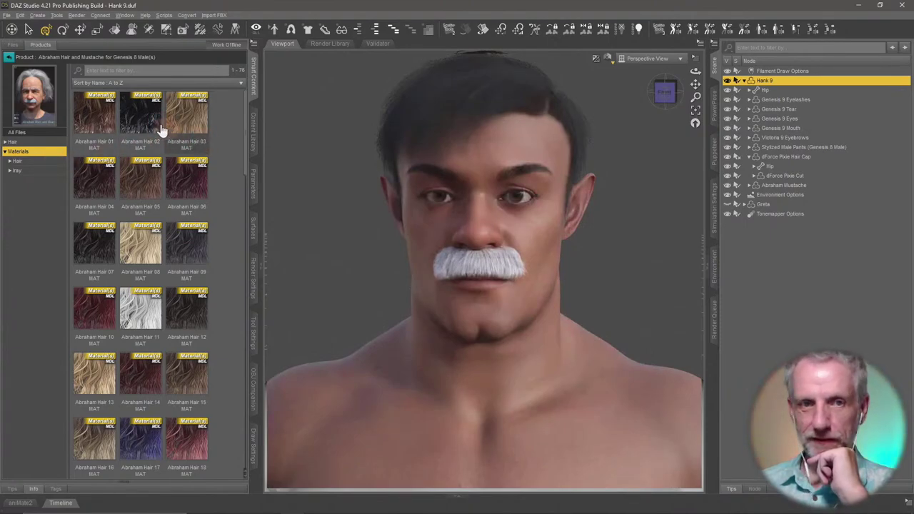
drag(472, 265, 472, 266)
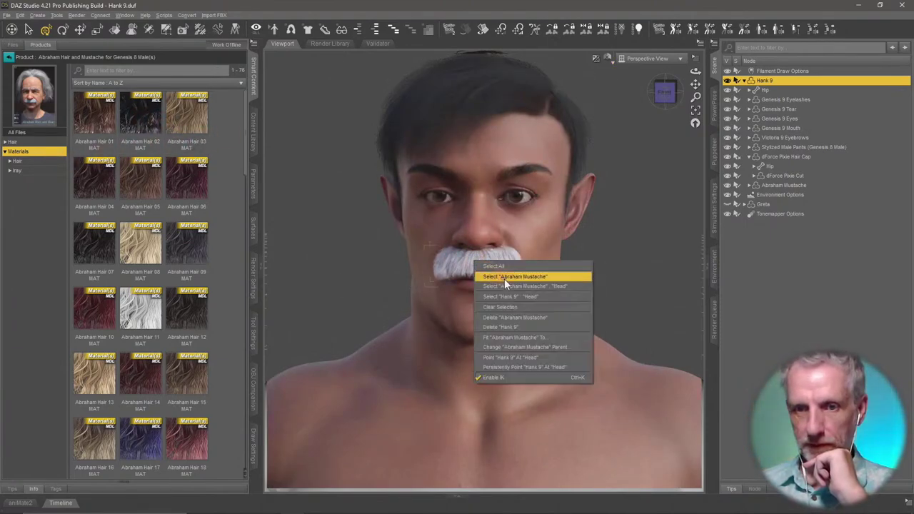
click(503, 278)
double_click(153, 131)
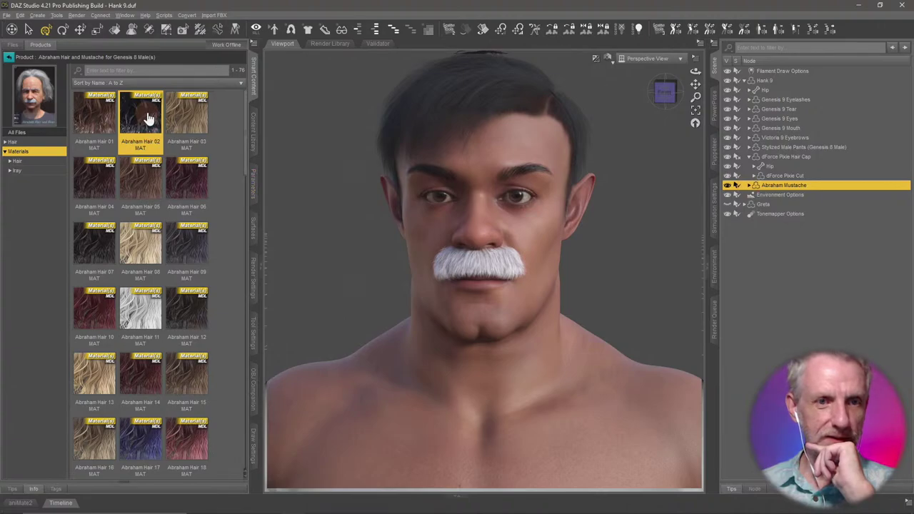
click(43, 171)
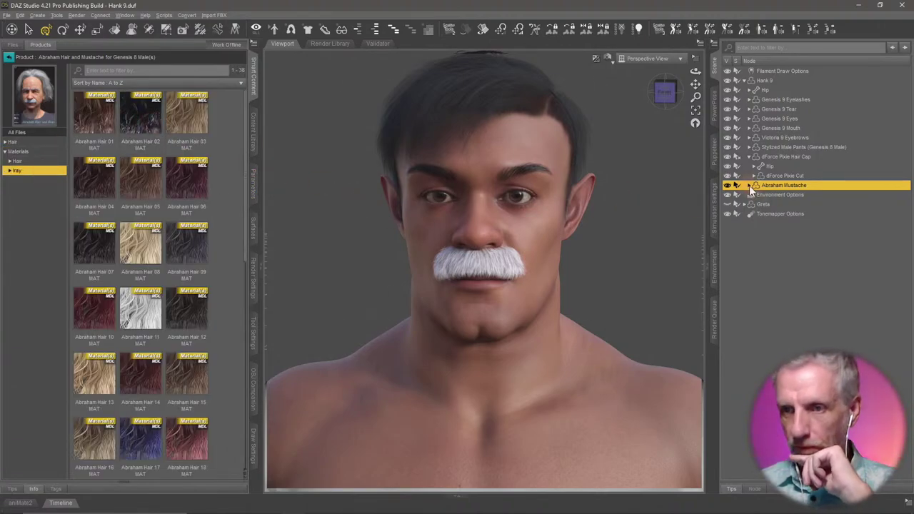
- Switch the viewport draw style out of NVIDIA Iray and view Hank 9's face from a three-quarter angle
click(611, 60)
click(636, 169)
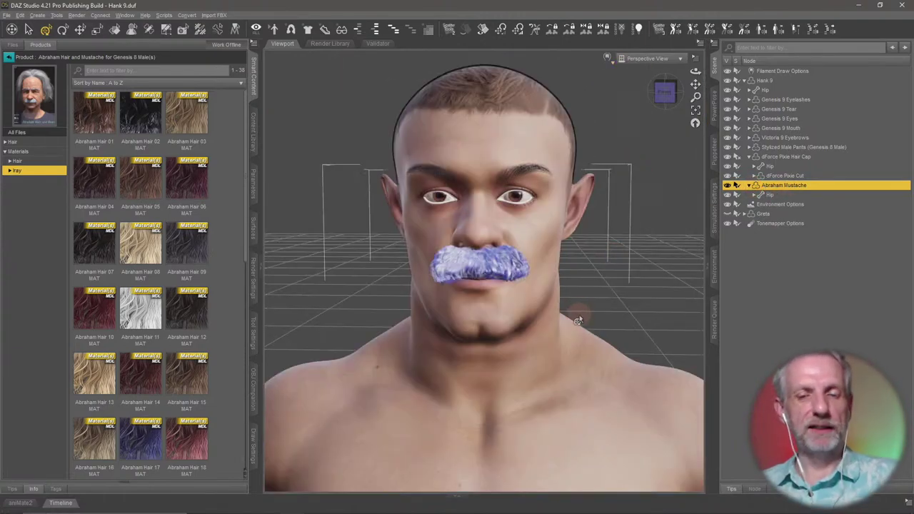
ctrl+alt+drag(598, 256, 518, 257)
- Try to recolour the Abraham Mustache with the Abraham Hair 02 MAT and Abraham Hair 09 MAT materials
click(132, 126)
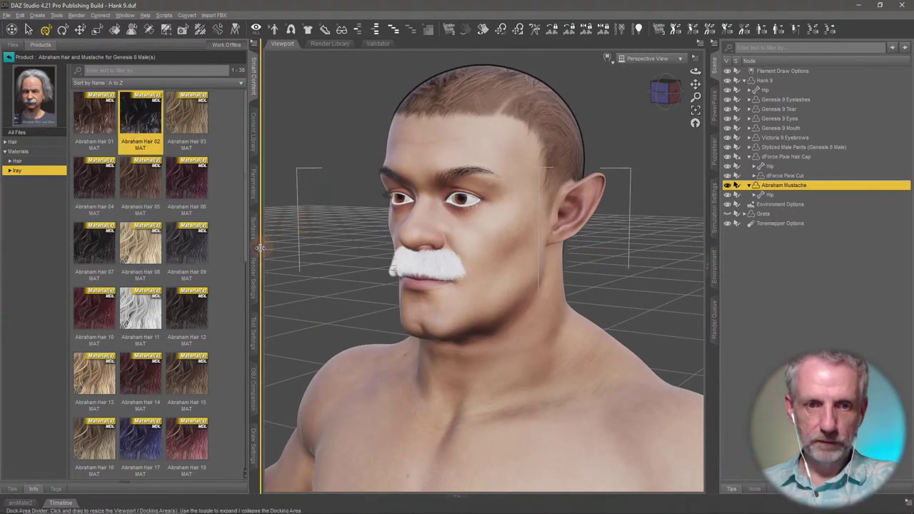
double_click(198, 245)
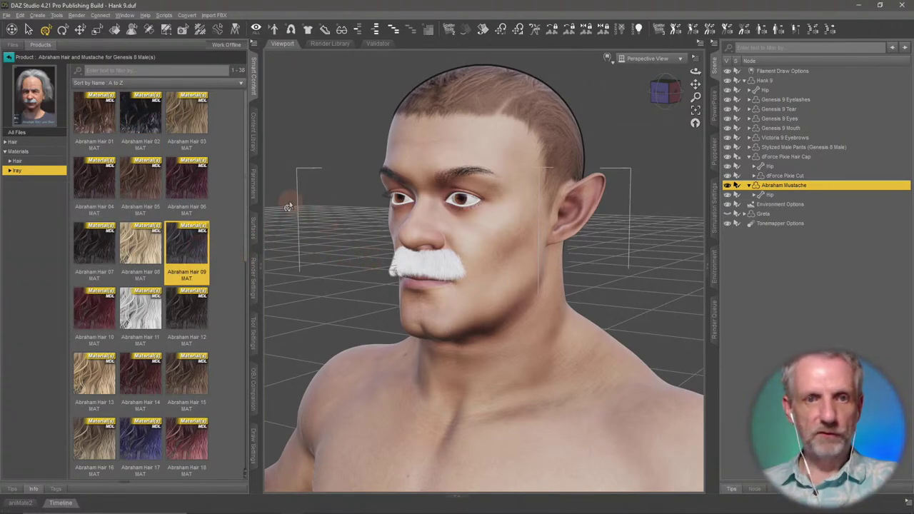
mouse_move(147, 120)
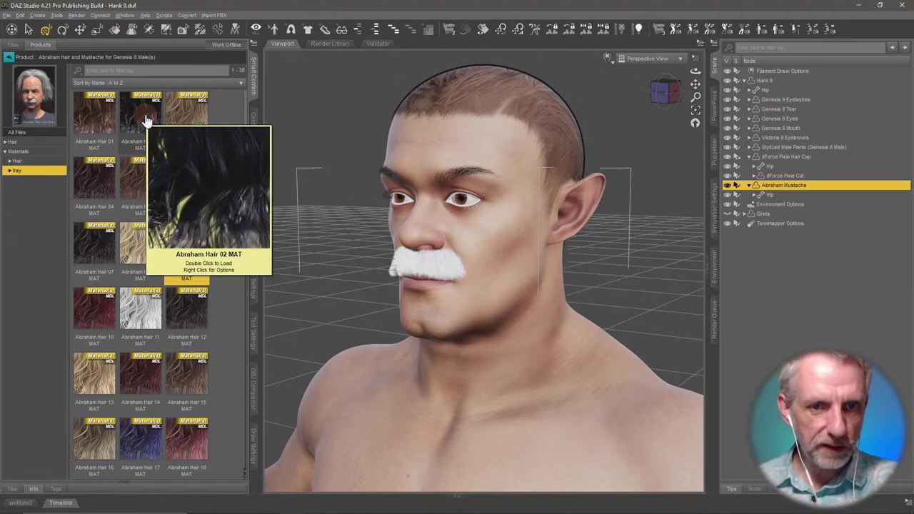
- Apply the Abraham Mustache 02 MAT material to the Abraham Mustache and view Hank 9's face from nearer the front
scroll(231, 254, down, 7)
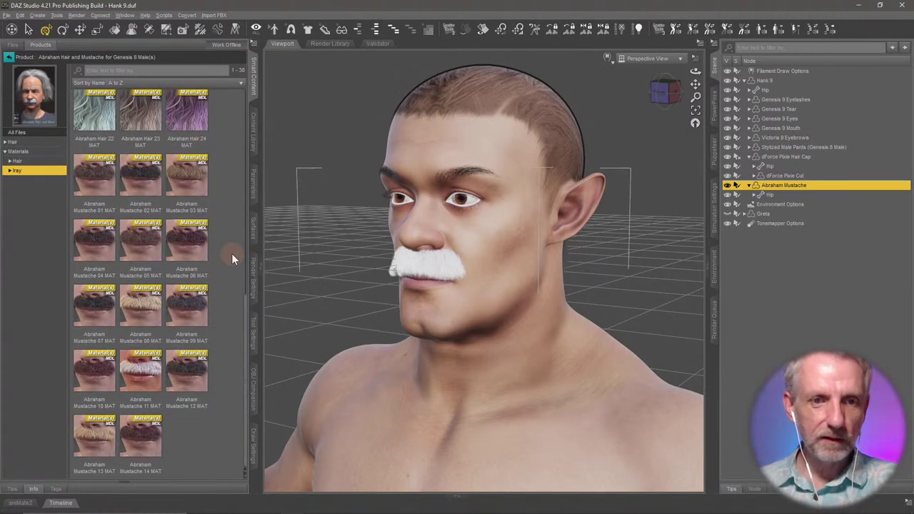
double_click(161, 185)
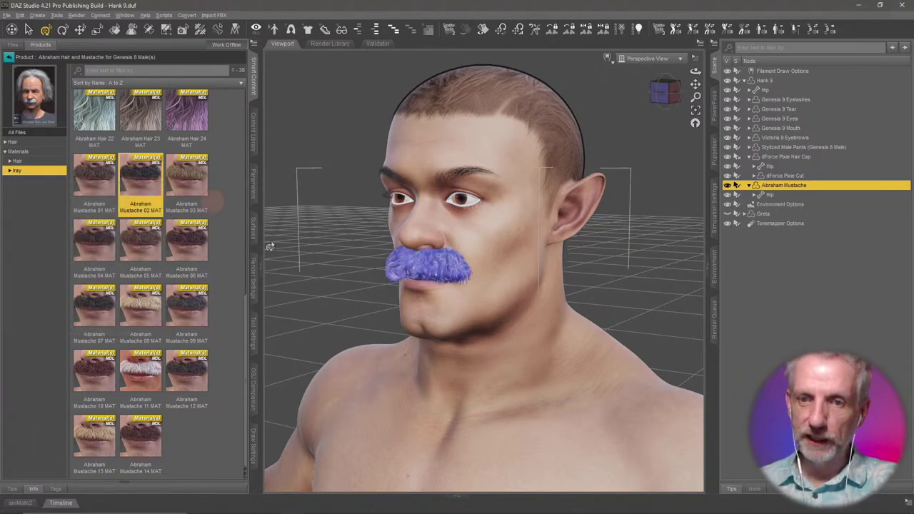
middle_drag(401, 284, 404, 286)
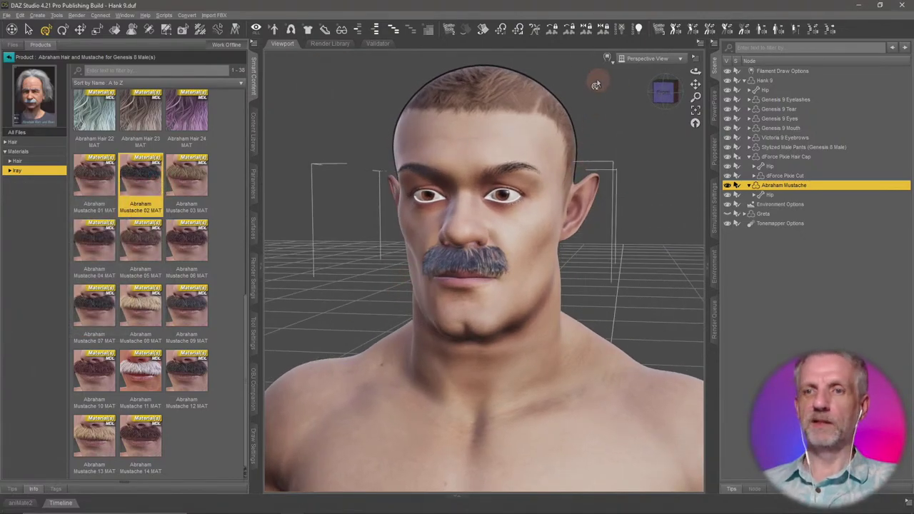
- Switch the viewport draw style to NVIDIA Iray and view the recoloured mustache from a three-quarter angle
click(607, 57)
click(599, 182)
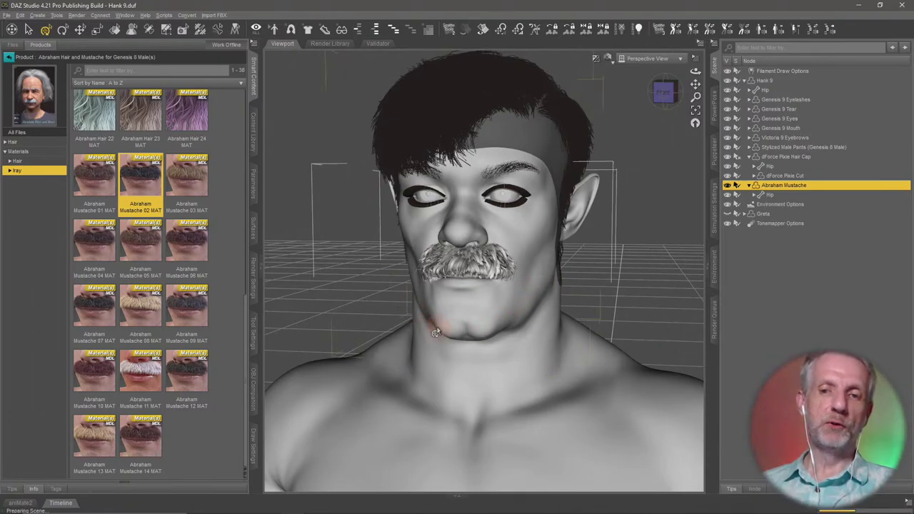
drag(503, 334, 797, 329)
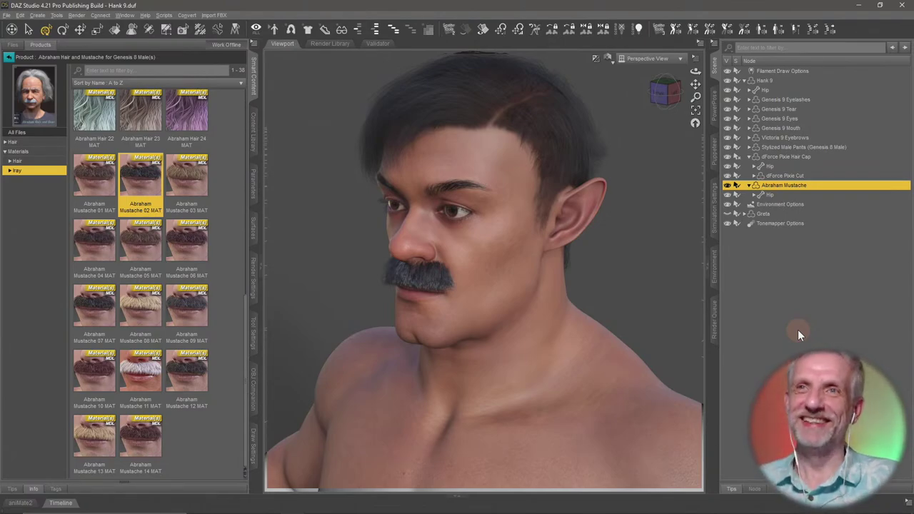
drag(685, 326, 622, 302)
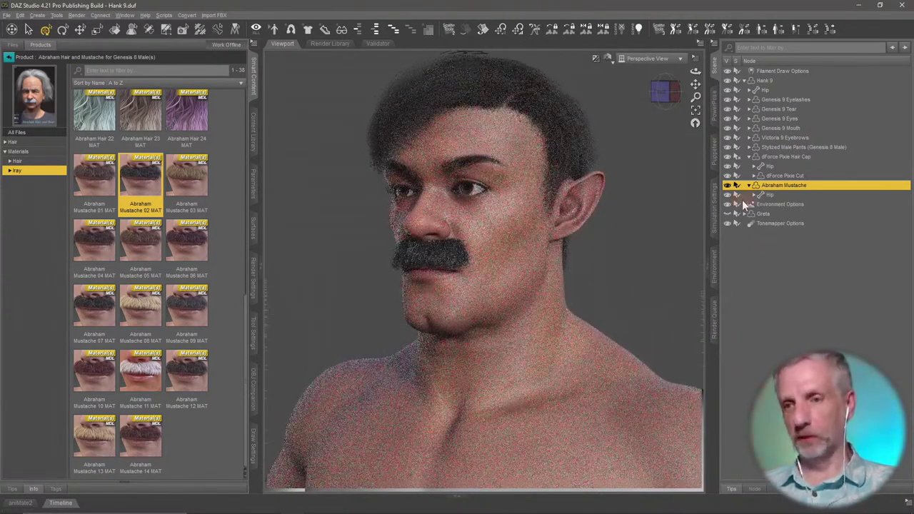
- Hide the Abraham Mustache and, with Hank 9 selected, open the M3D Victorian Hair Facial Hair Hats and Aging for Genesis 8.1 Male product
click(728, 186)
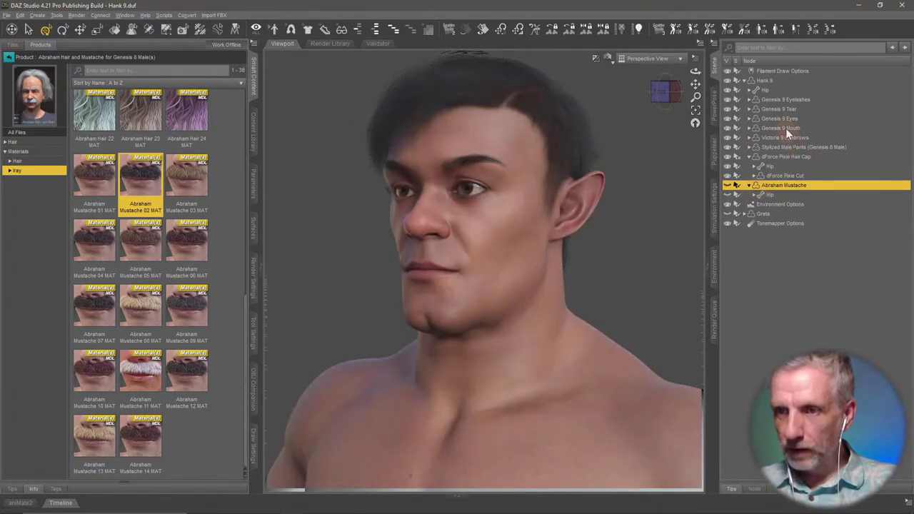
click(771, 81)
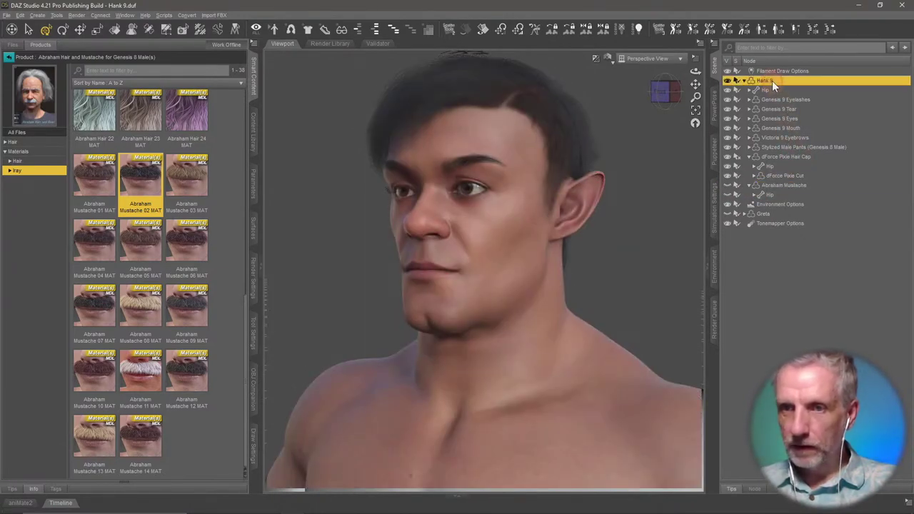
click(7, 57)
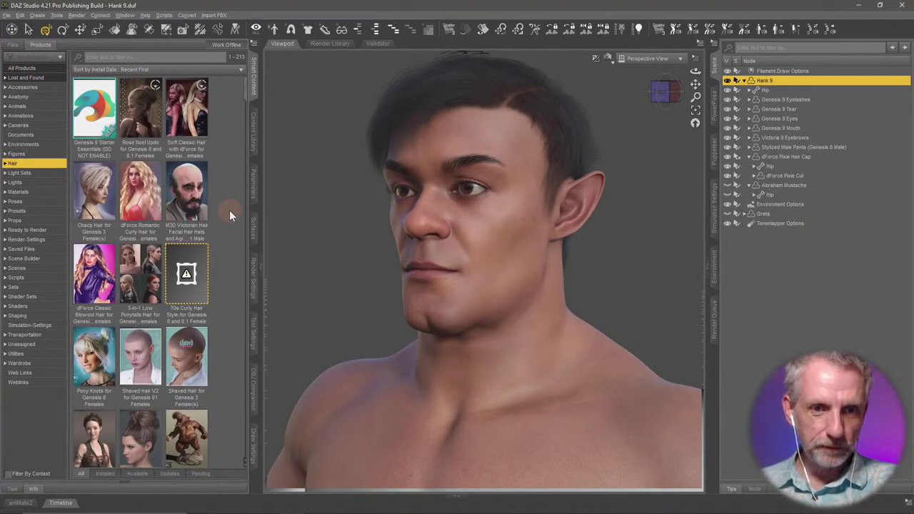
click(204, 203)
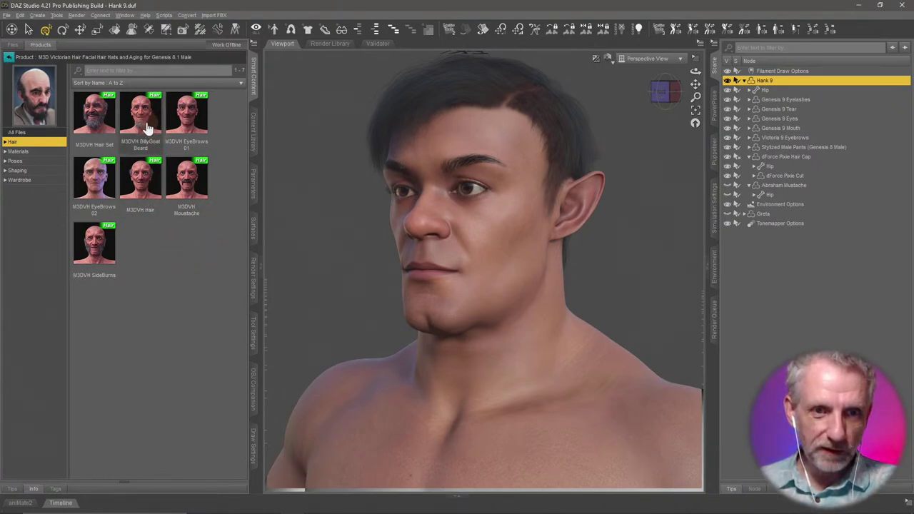
- Load the M3DVH Moustache onto Hank 9, auto-fitting it as an item originally designed for Genesis 8 Male
double_click(190, 187)
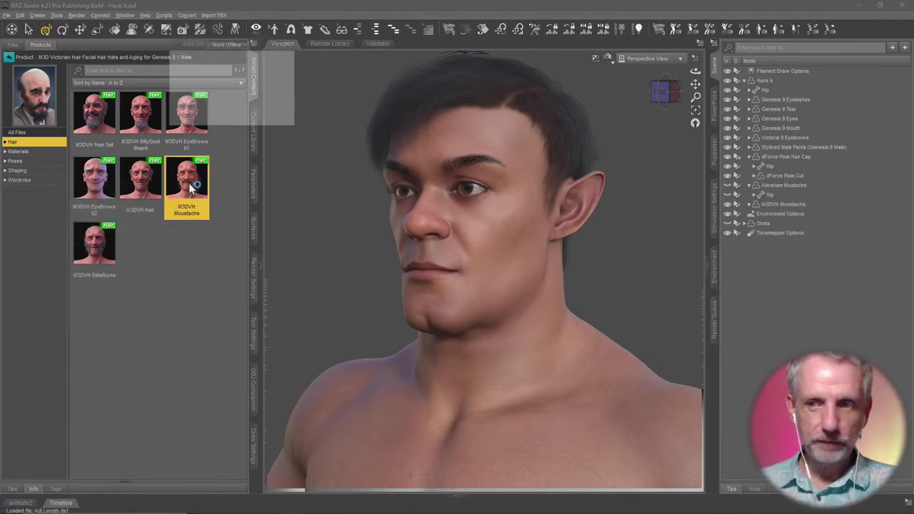
click(257, 91)
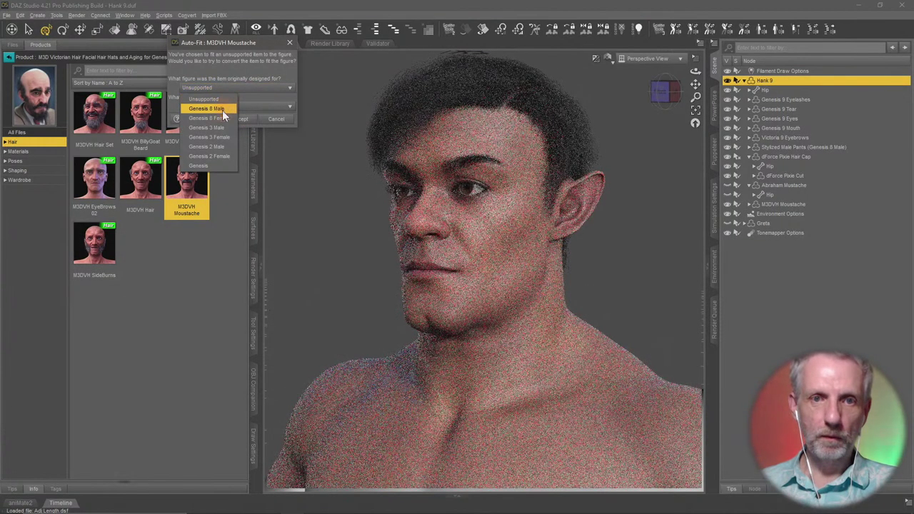
click(221, 110)
click(242, 120)
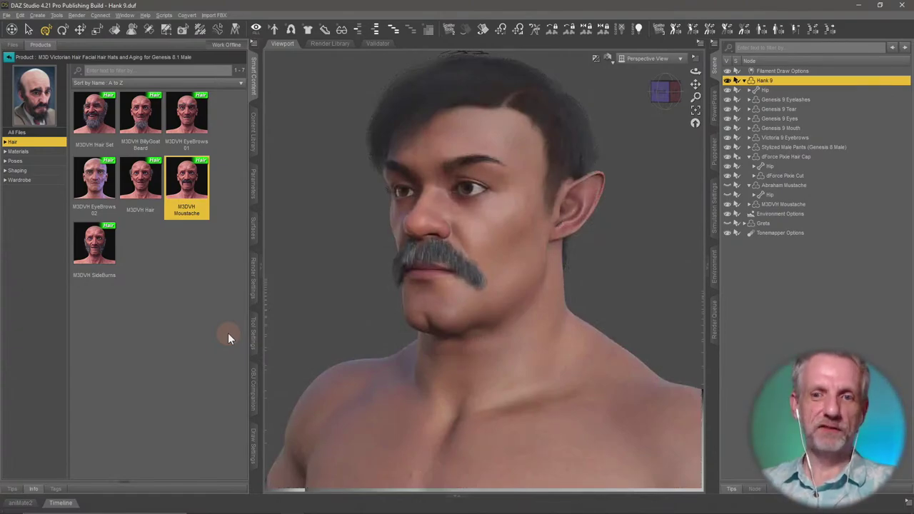
middle_drag(355, 349, 411, 362)
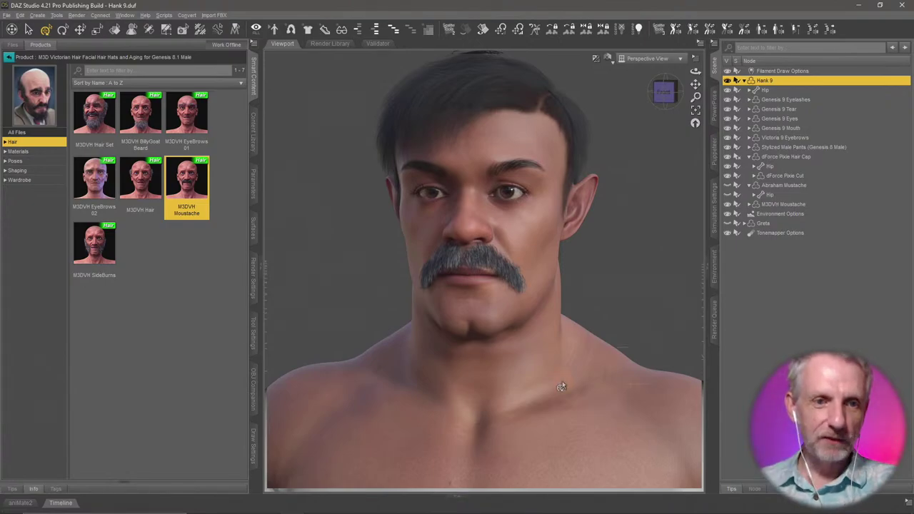
- Apply the M3DVH Hair Color 02 Iray material to the M3DVH Moustache and view it up close from a three-quarter angle
click(52, 152)
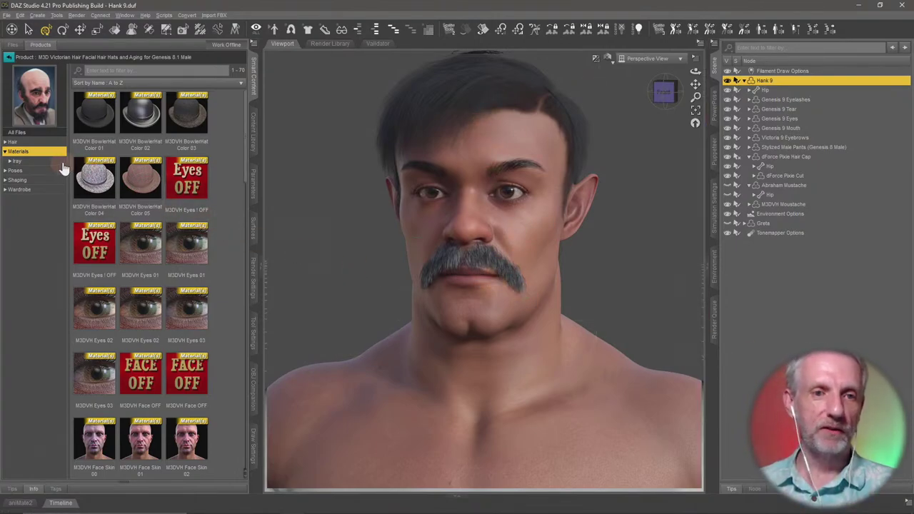
click(41, 162)
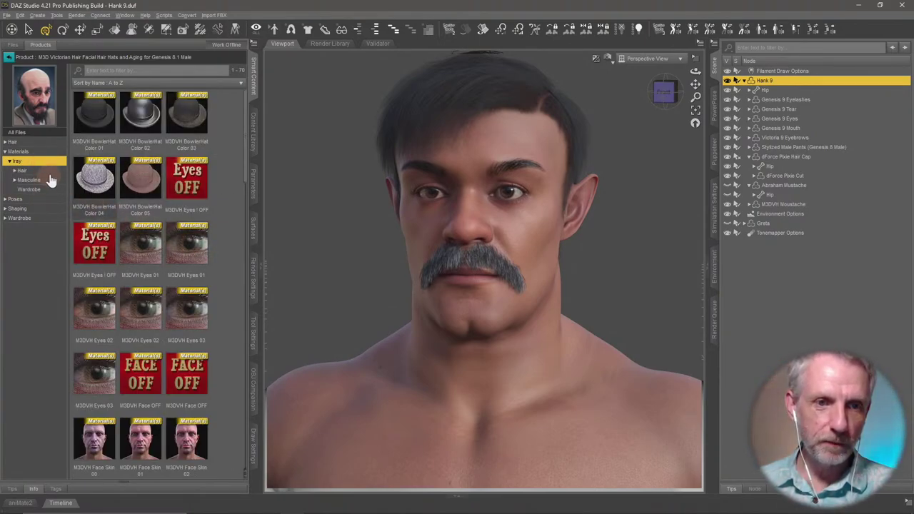
click(49, 173)
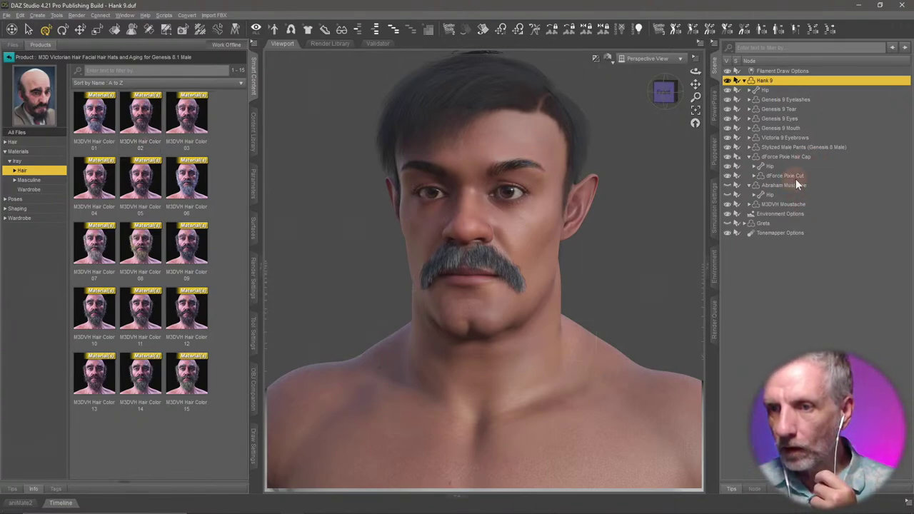
click(794, 203)
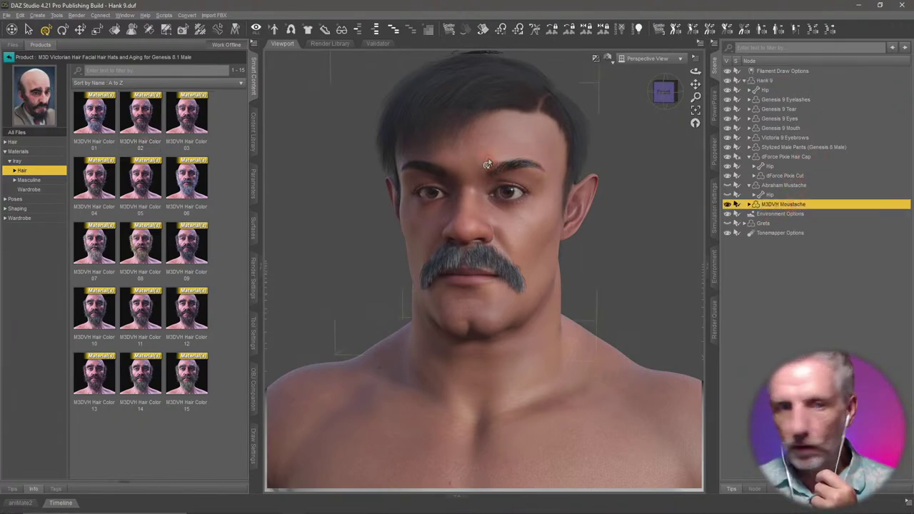
double_click(132, 127)
mouse_move(199, 125)
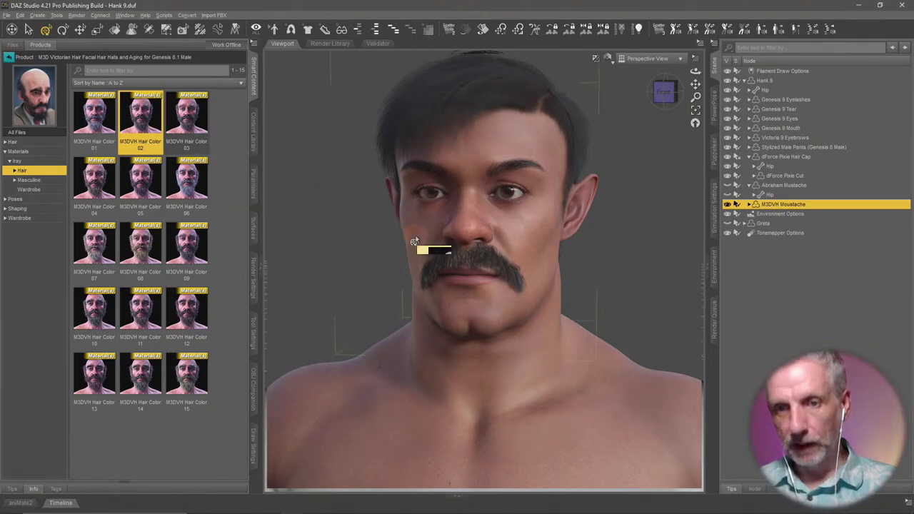
scroll(414, 242, down, 3)
scroll(414, 242, up, 4)
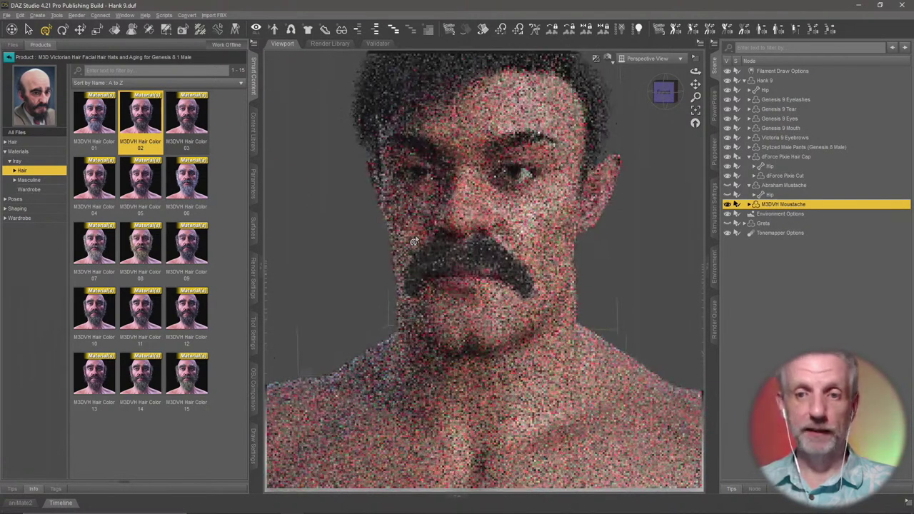
ctrl+alt+drag(414, 241, 409, 240)
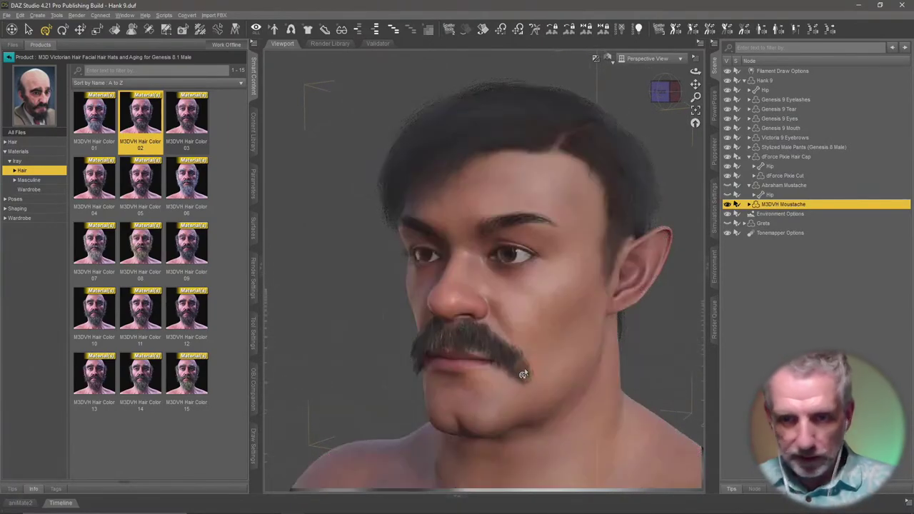
- Try M3DVH Hair Color 03, 04, 05 and 12 on the moustache and return it to M3DVH Hair Color 02
double_click(202, 130)
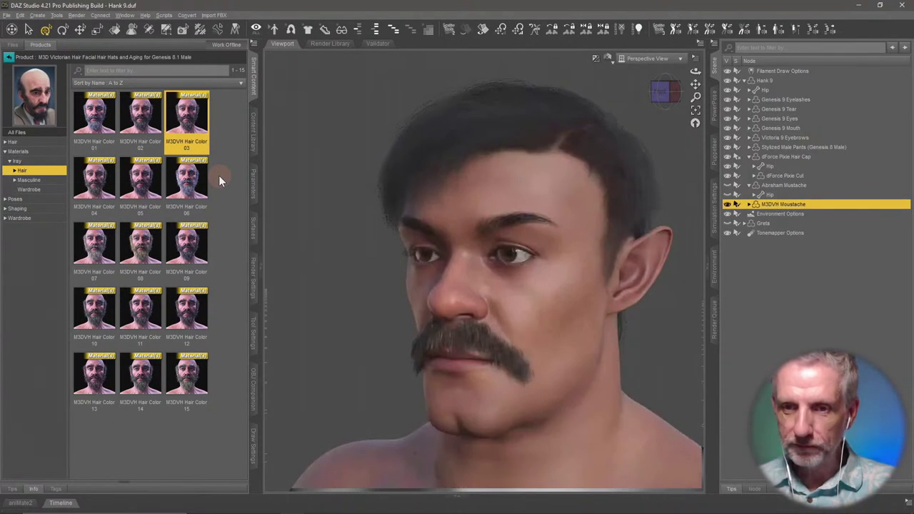
double_click(98, 184)
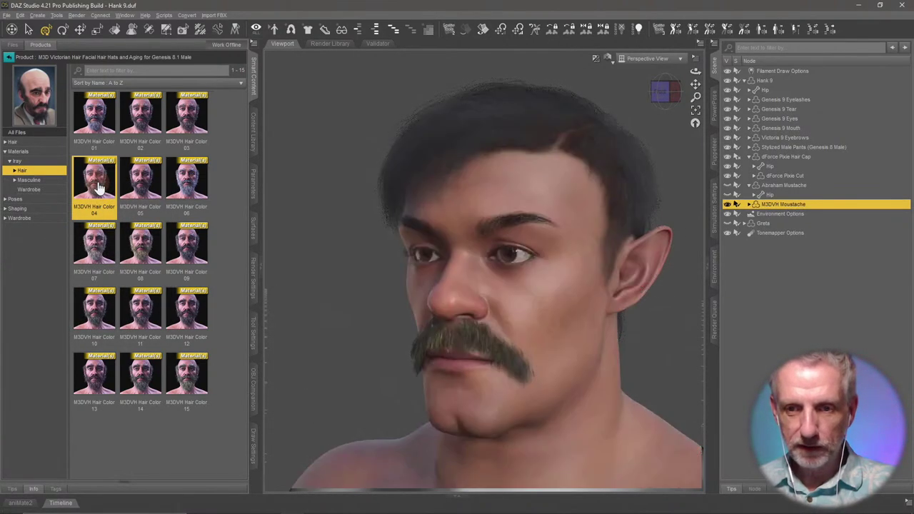
double_click(147, 184)
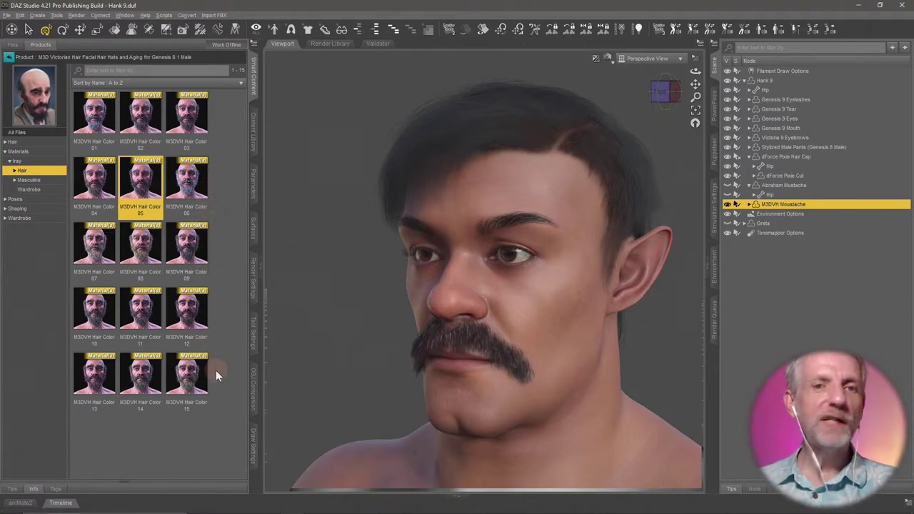
double_click(187, 309)
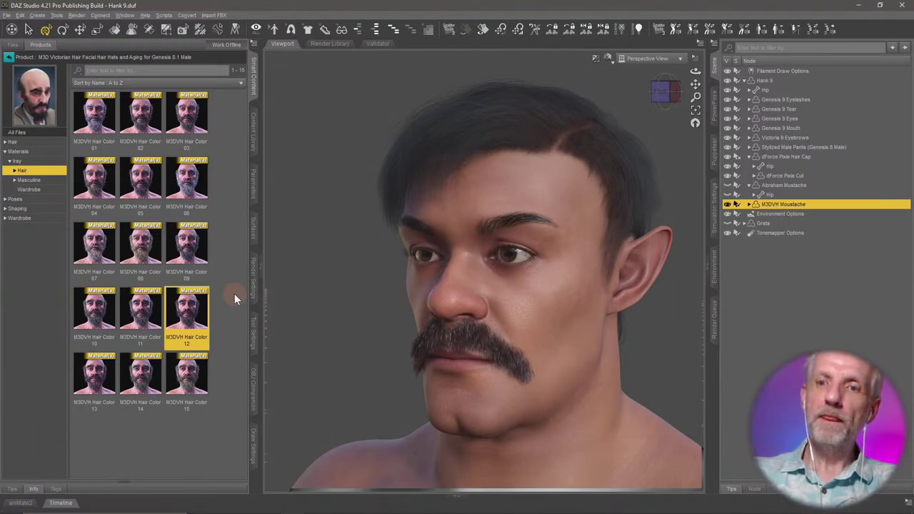
double_click(141, 123)
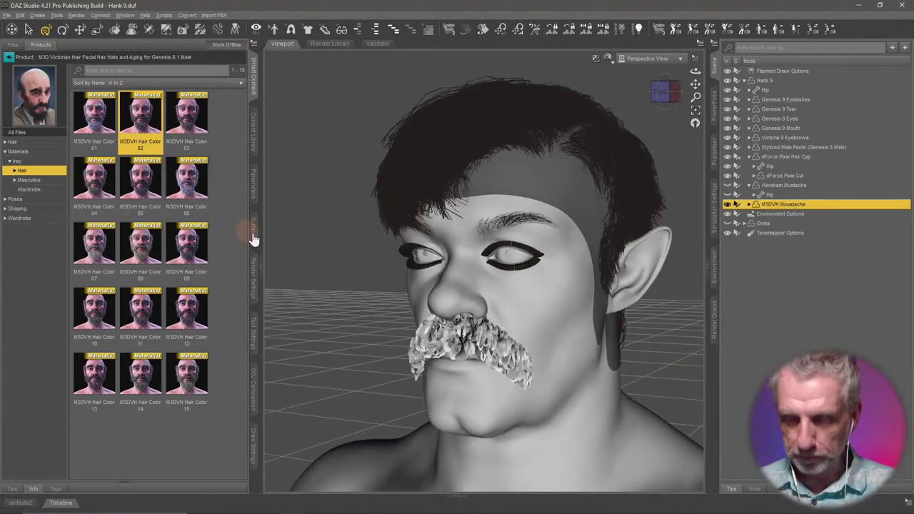
- Hide the M3DVH Moustache and, with Hank 9 selected, open the Nikan Hair and Beard for Genesis 3 & 8 Male(s) product
click(728, 205)
click(762, 81)
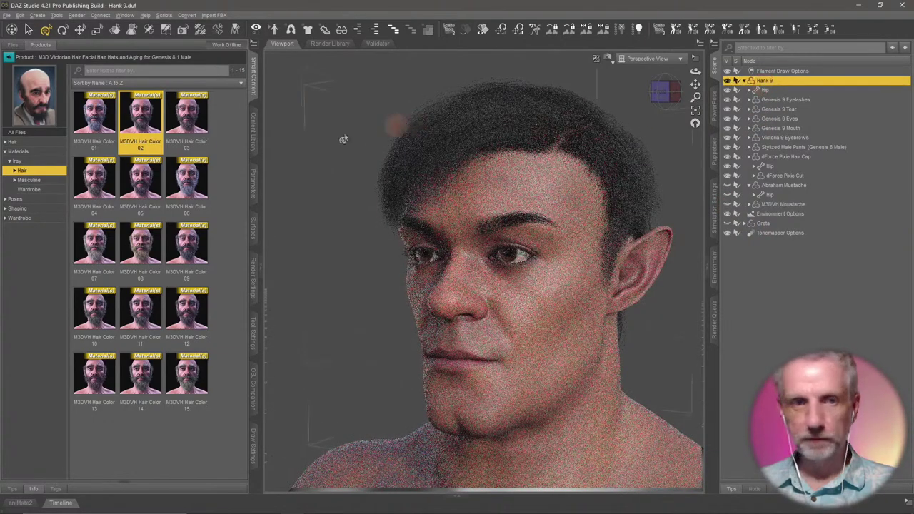
click(9, 57)
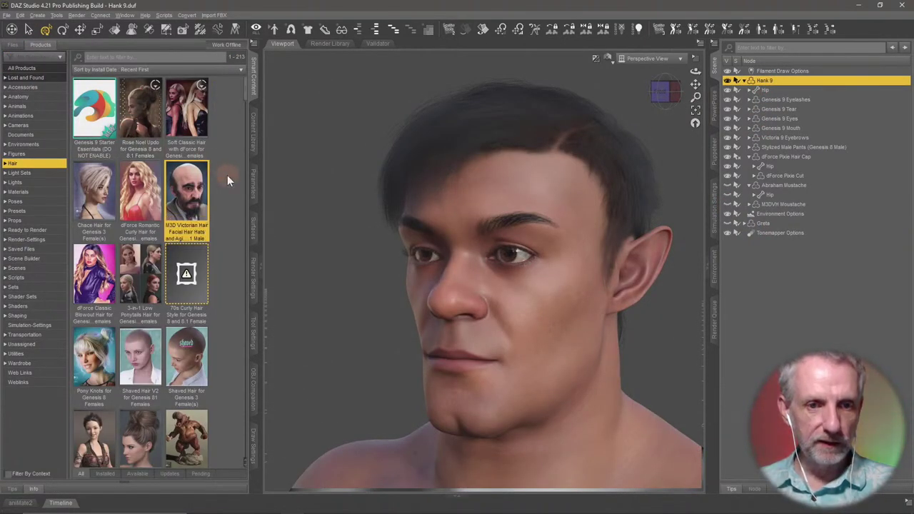
scroll(227, 175, down, 3)
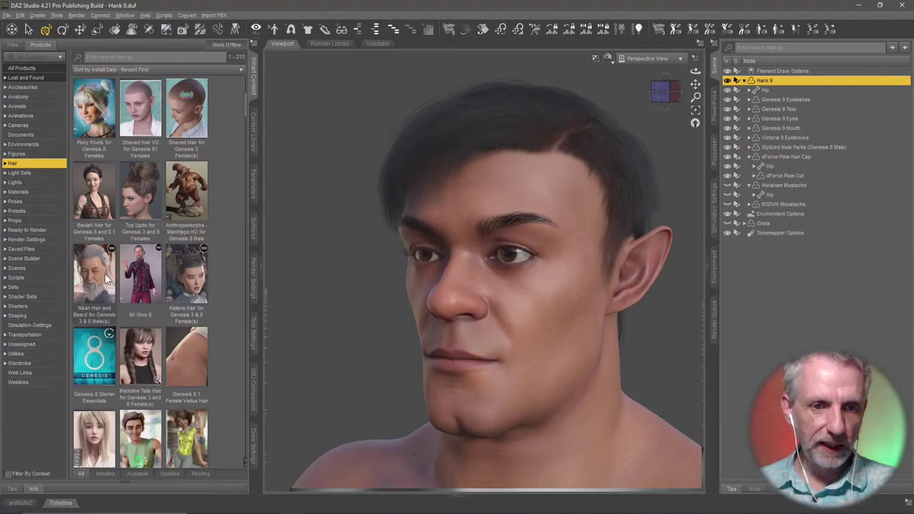
click(104, 274)
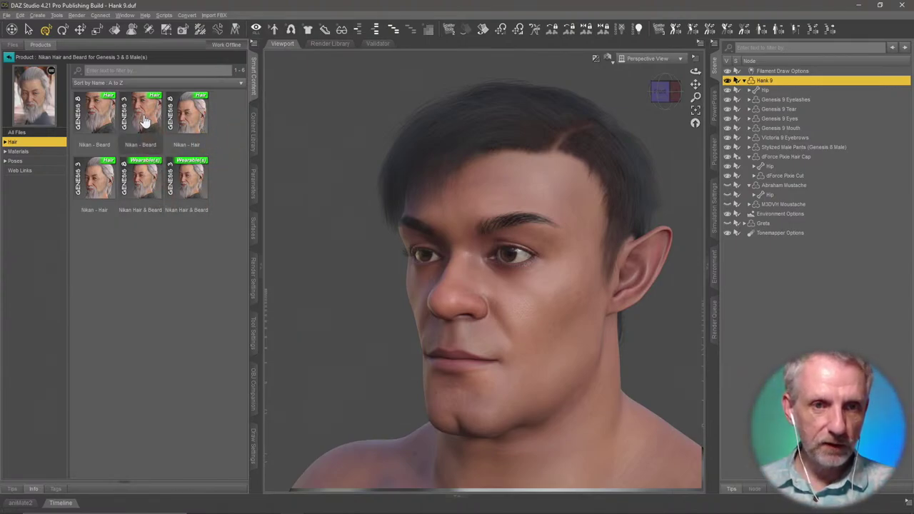
- Load the Genesis 8 Nikan - Beard onto Hank 9, auto-fitting it as an item originally designed for Genesis 8 Male
click(99, 124)
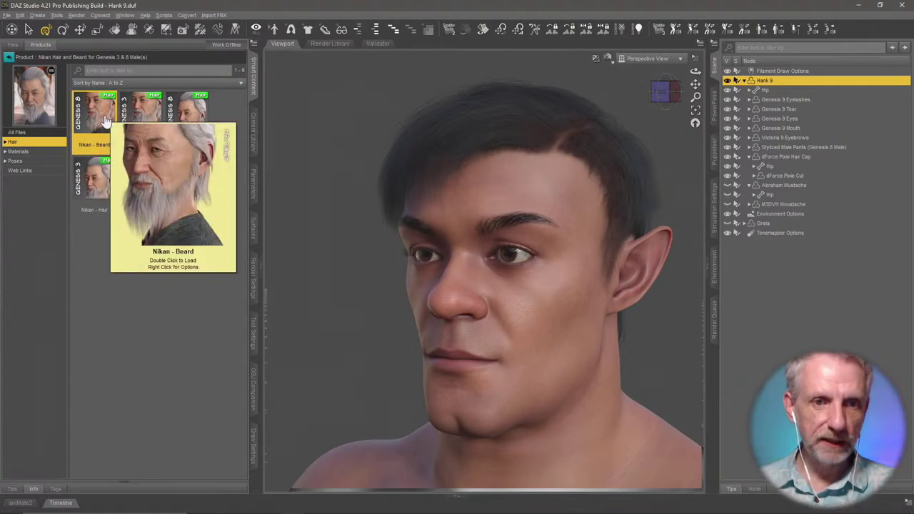
double_click(102, 123)
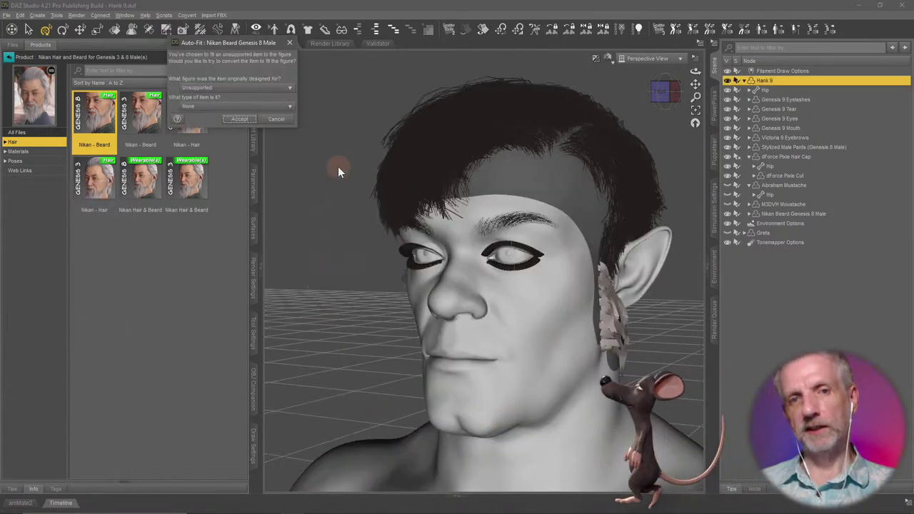
click(261, 93)
click(224, 111)
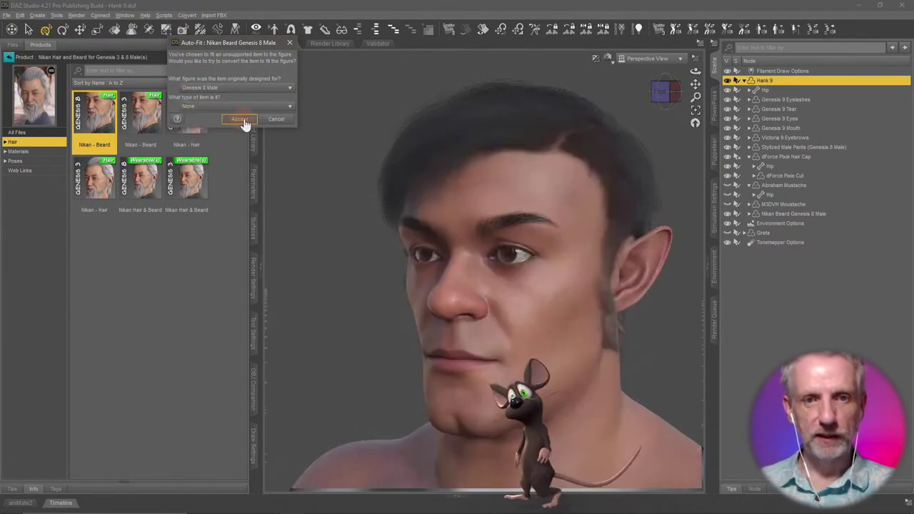
click(241, 120)
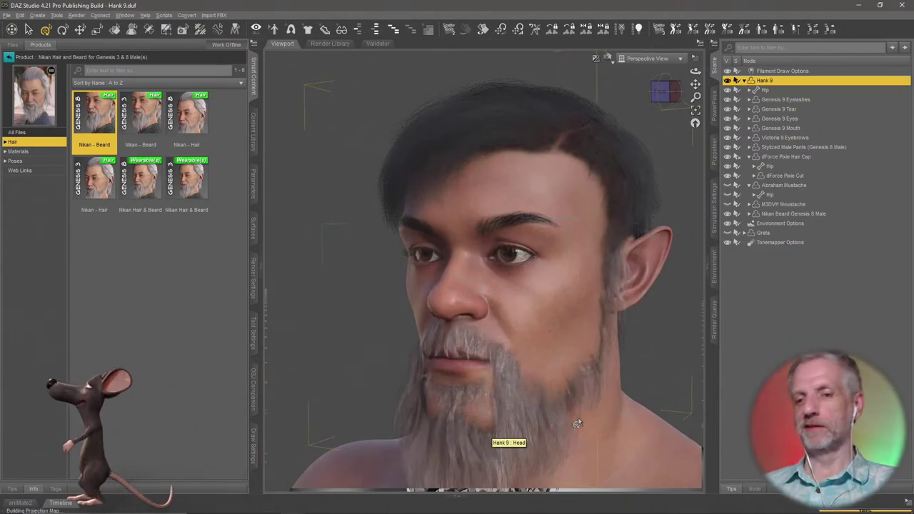
mouse_move(571, 417)
middle_down()
mouse_move(480, 268)
mouse_move(511, 258)
mouse_move(580, 338)
middle_up()
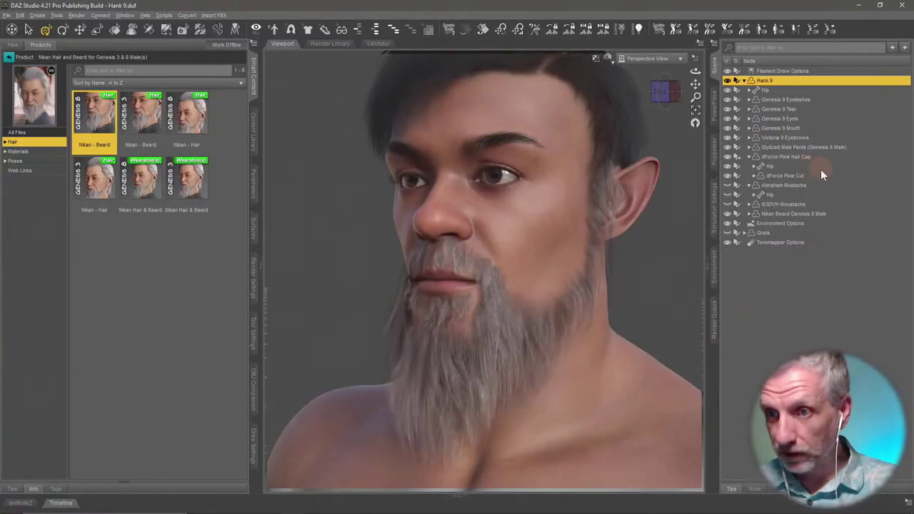
- Collapse the dForce Pixie Hair Cap and Abraham Mustache hierarchies in the scene and select the Nikan Beard
click(795, 179)
key(Delete)
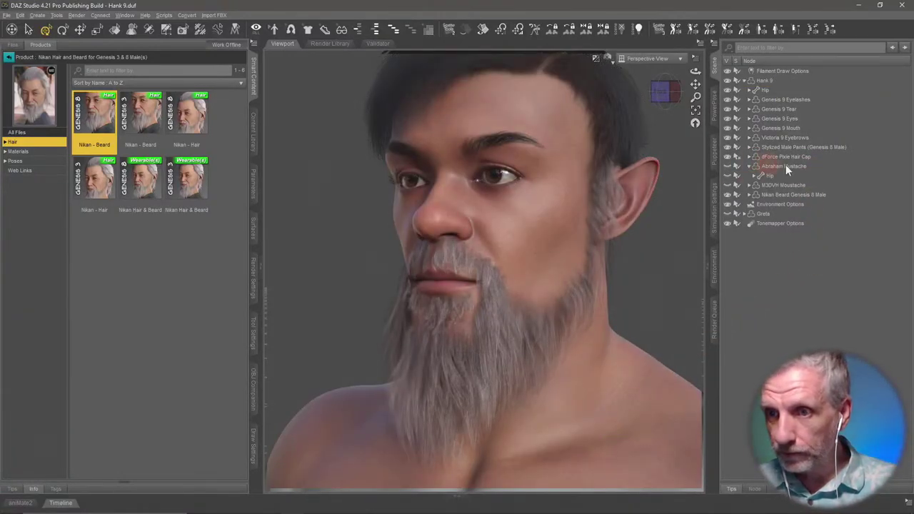
click(748, 166)
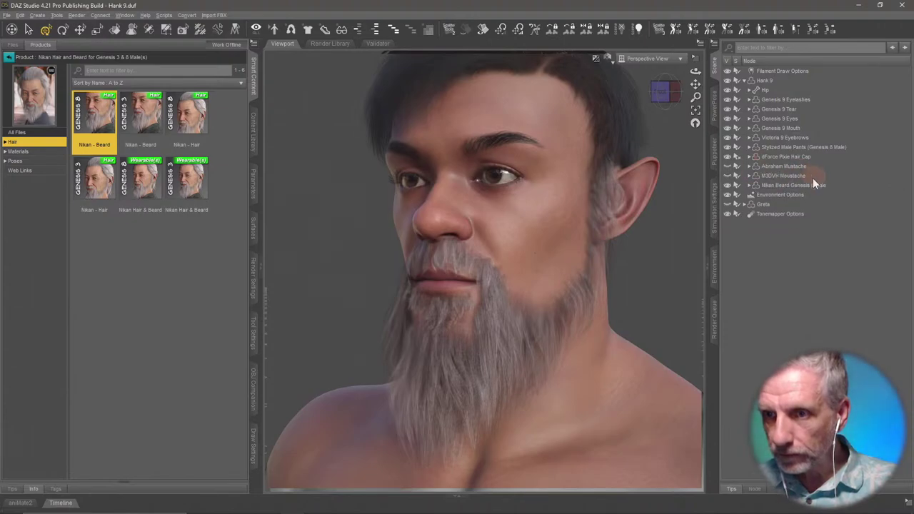
click(787, 184)
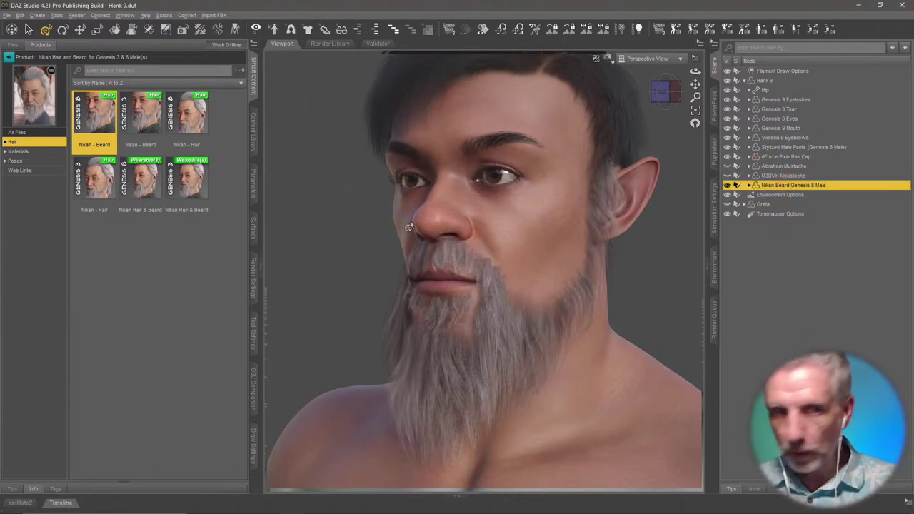
- Apply the Nikan 10 M Black material from the product's Iray hair materials to the Nikan Beard
click(55, 153)
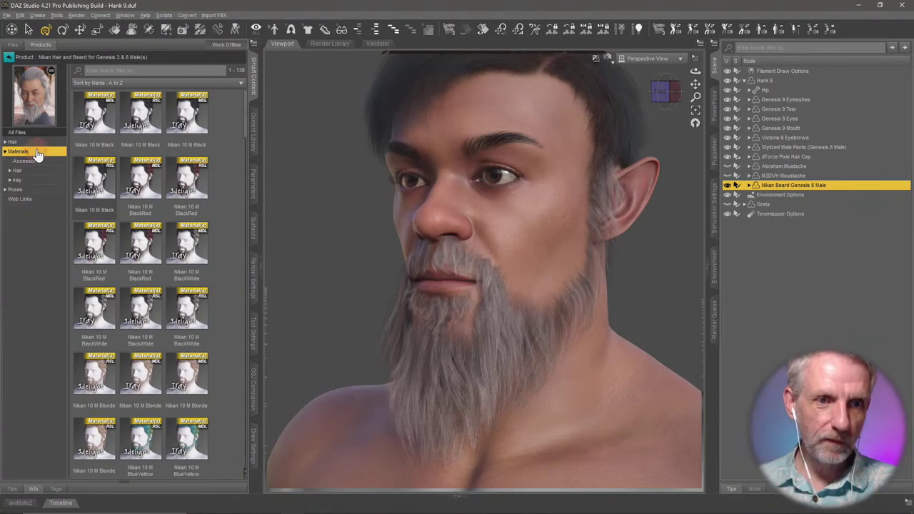
click(42, 161)
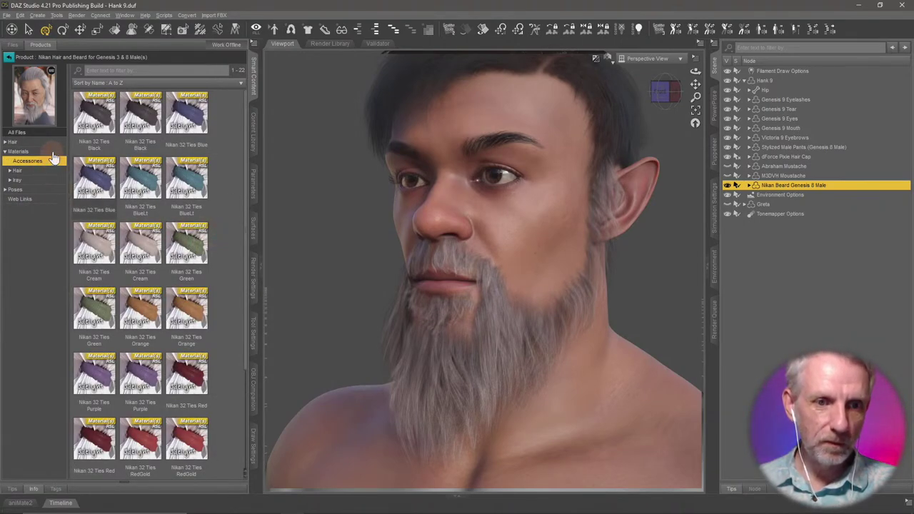
click(54, 153)
click(35, 180)
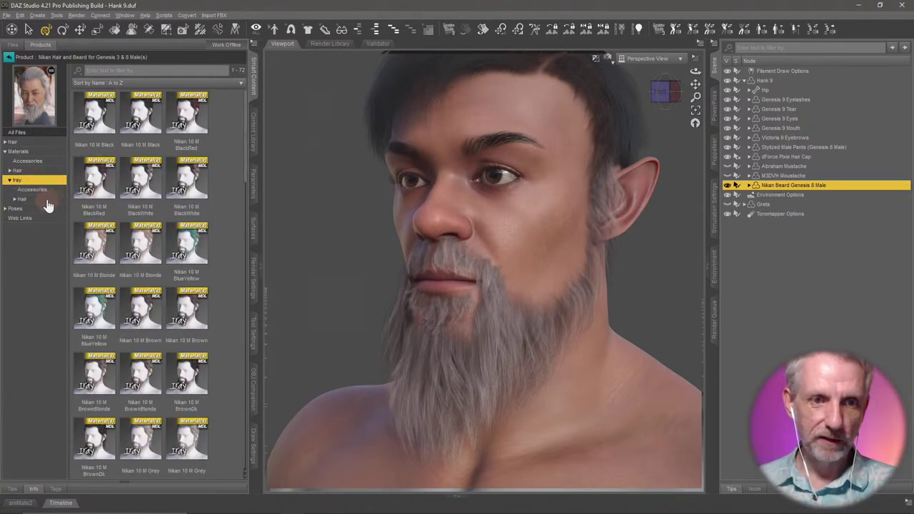
click(47, 199)
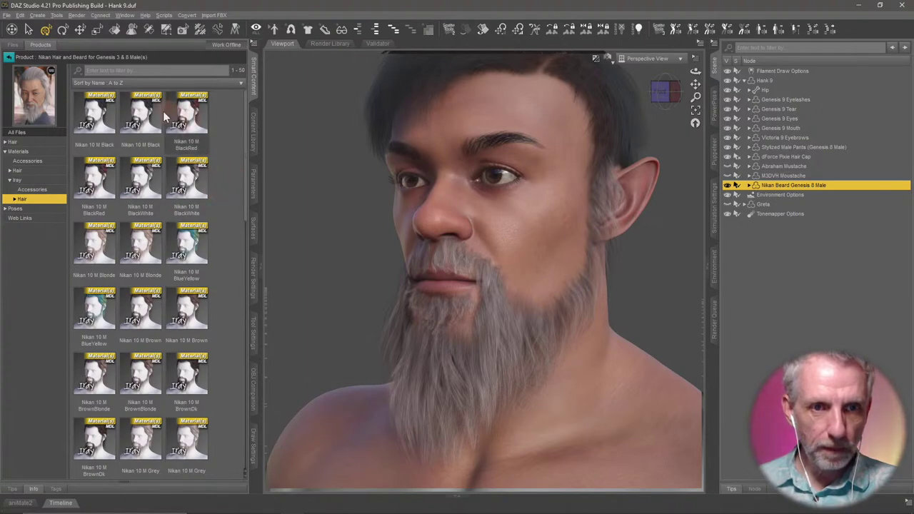
click(87, 123)
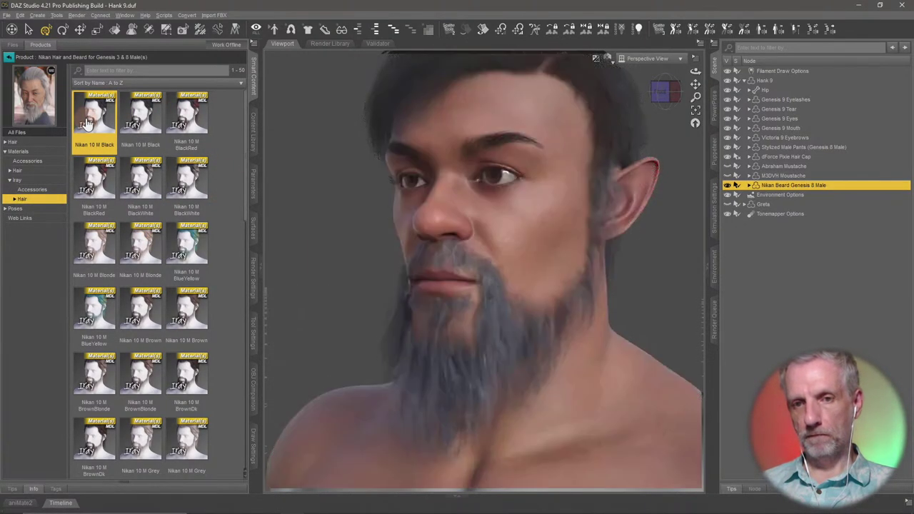
mouse_move(157, 123)
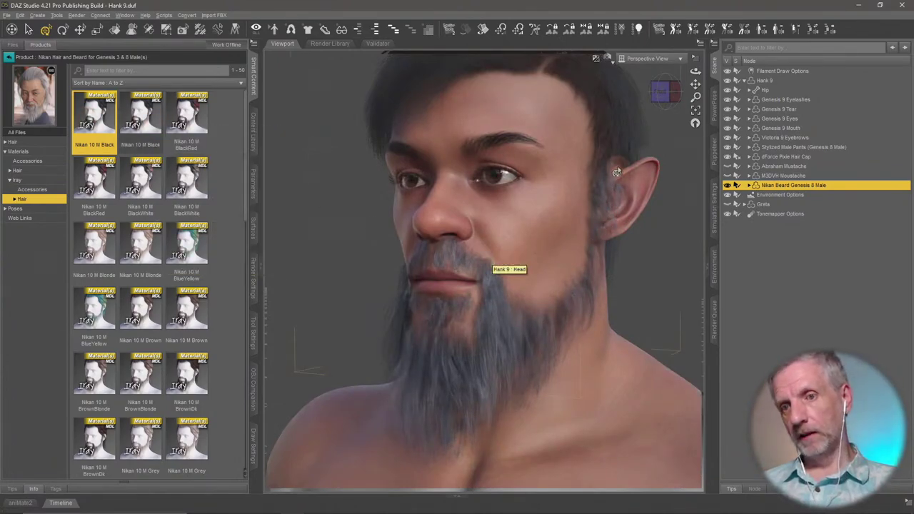
double_click(140, 114)
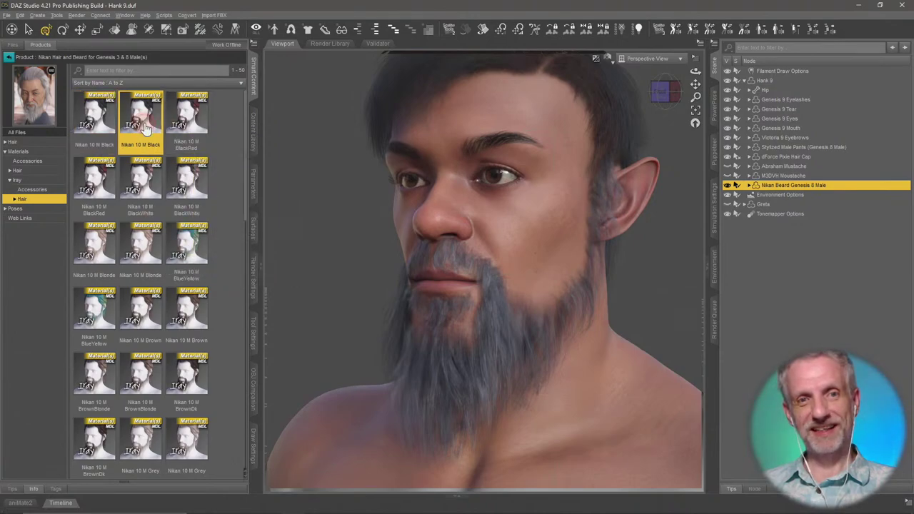
- Try the Nikan 10 M BlackWhite material on the beard and return it to Nikan 10 M Black
double_click(146, 184)
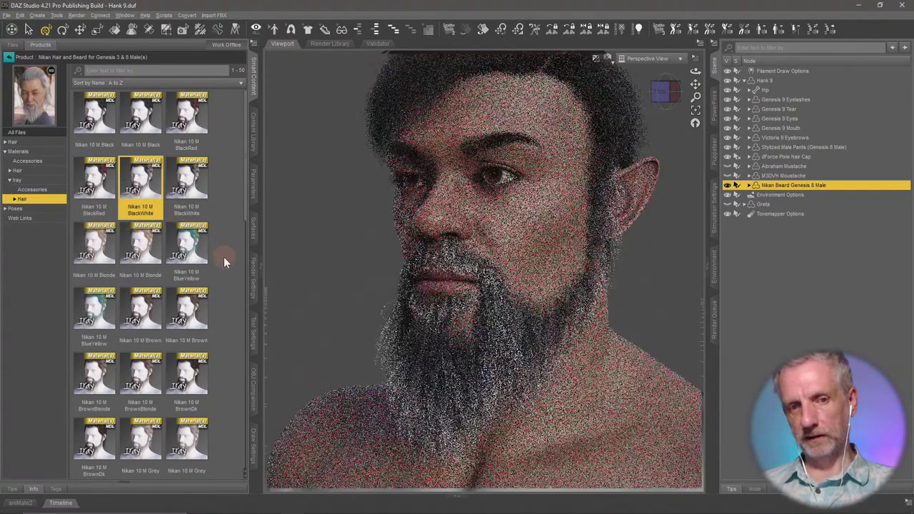
scroll(224, 256, down, 3)
scroll(223, 260, down, 10)
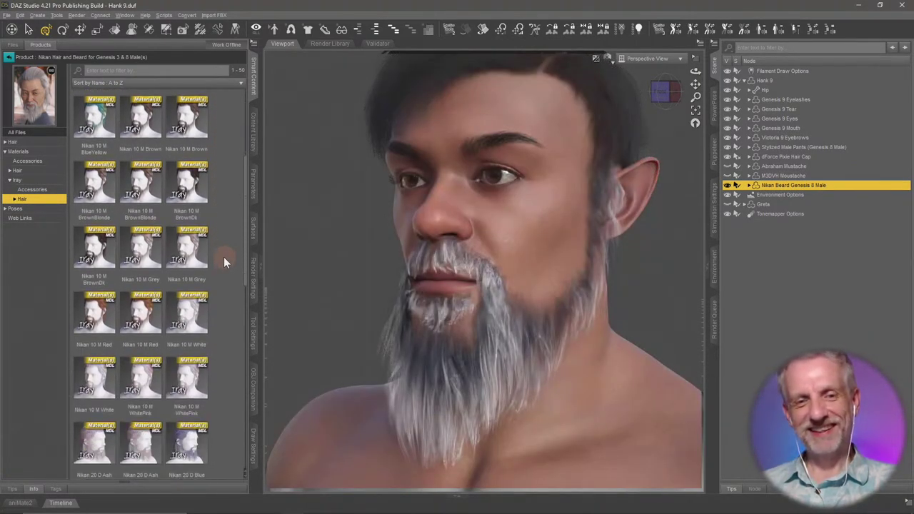
scroll(223, 261, up, 12)
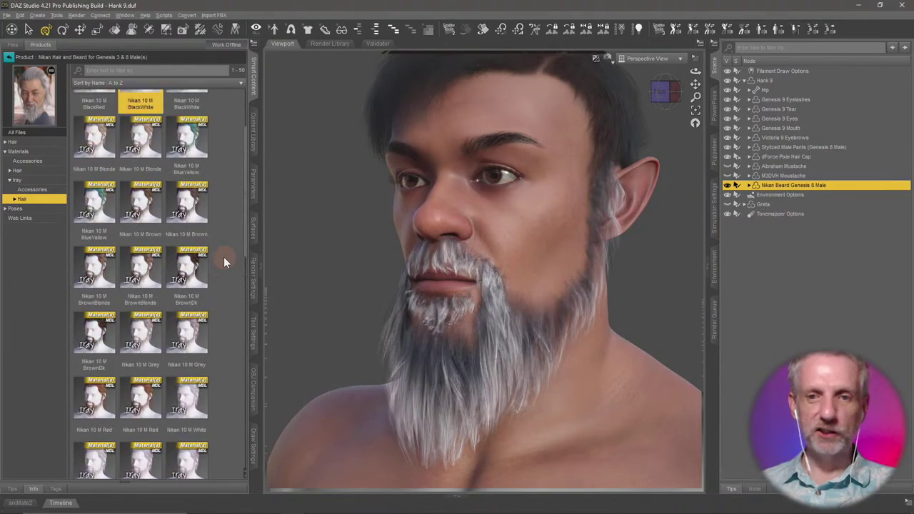
click(145, 116)
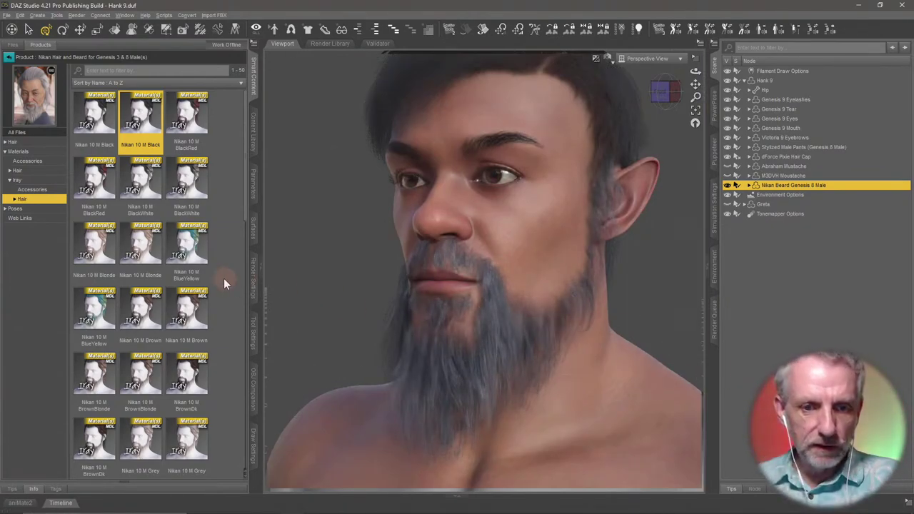
- Try the Nikan 20 D XBlackBlue and Nikan 20 D Purple materials on the beard, and delete the Nikan Beard from the scene
scroll(224, 279, down, 3)
scroll(223, 280, down, 10)
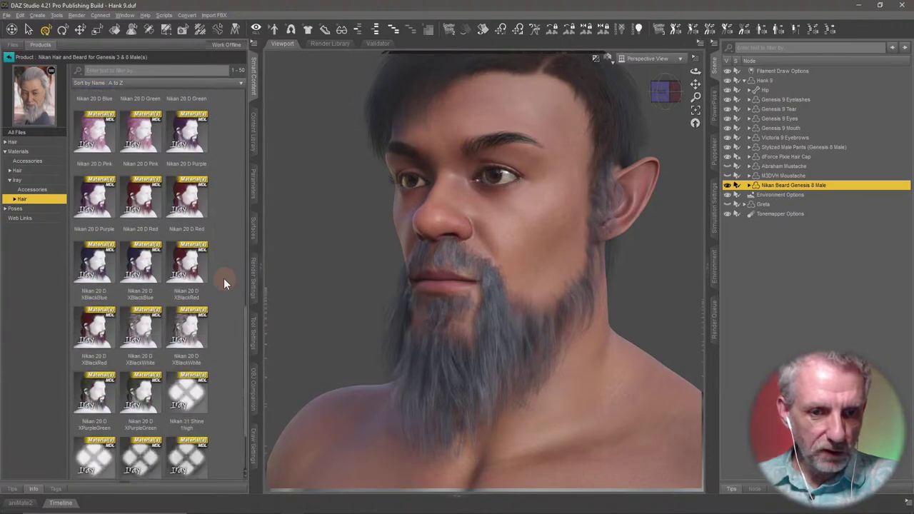
scroll(223, 280, down, 1)
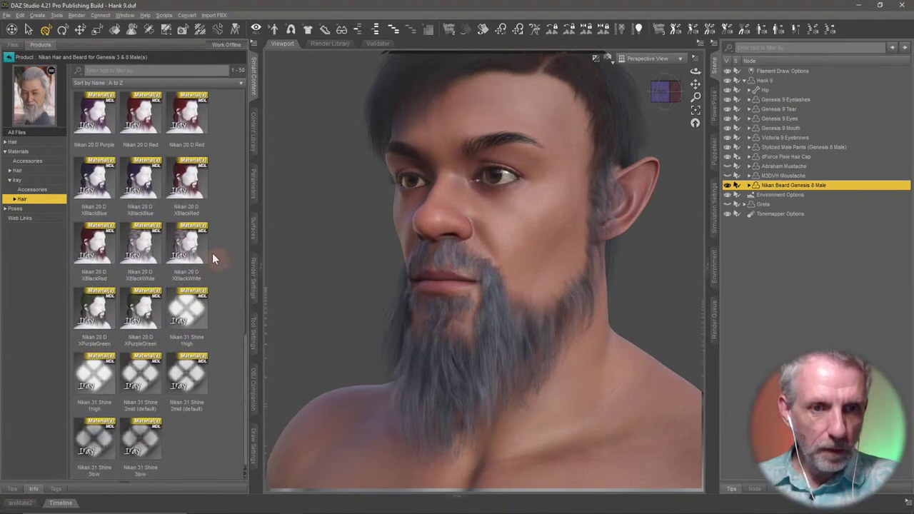
scroll(130, 212, up, 1)
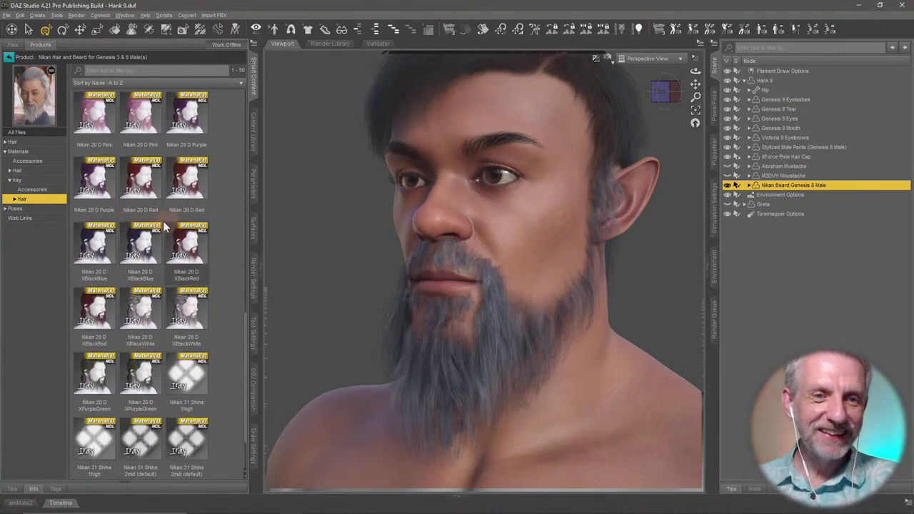
double_click(108, 252)
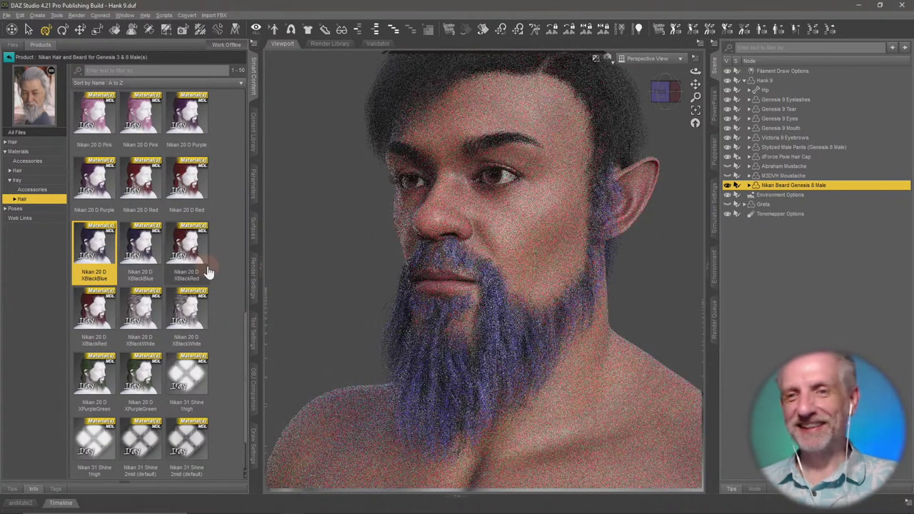
mouse_move(208, 271)
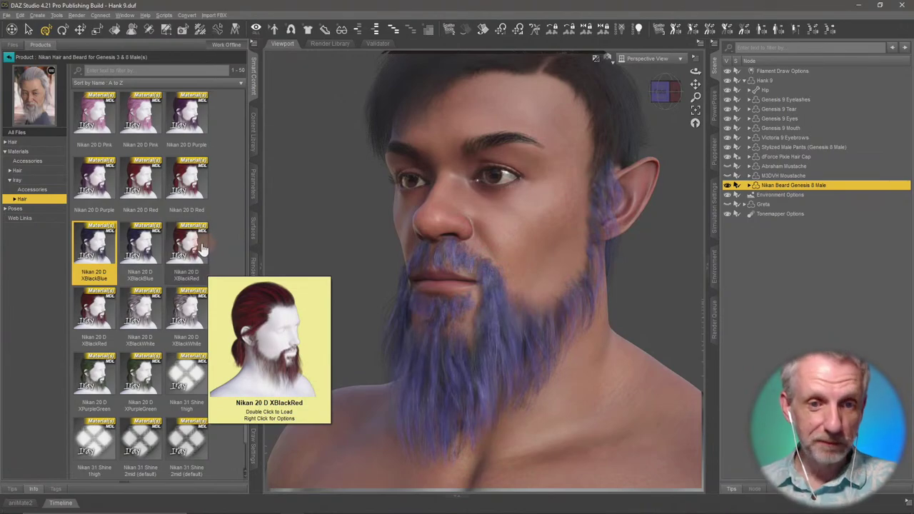
mouse_move(109, 314)
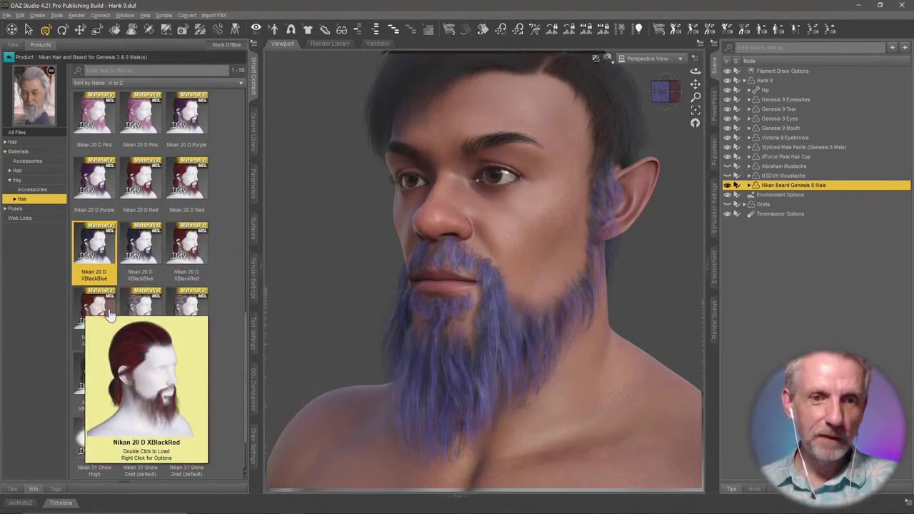
double_click(93, 177)
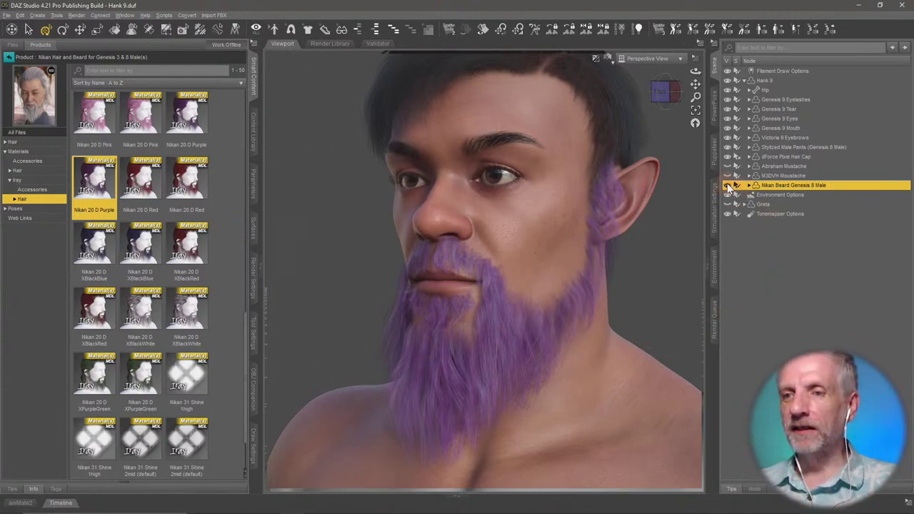
key(Delete)
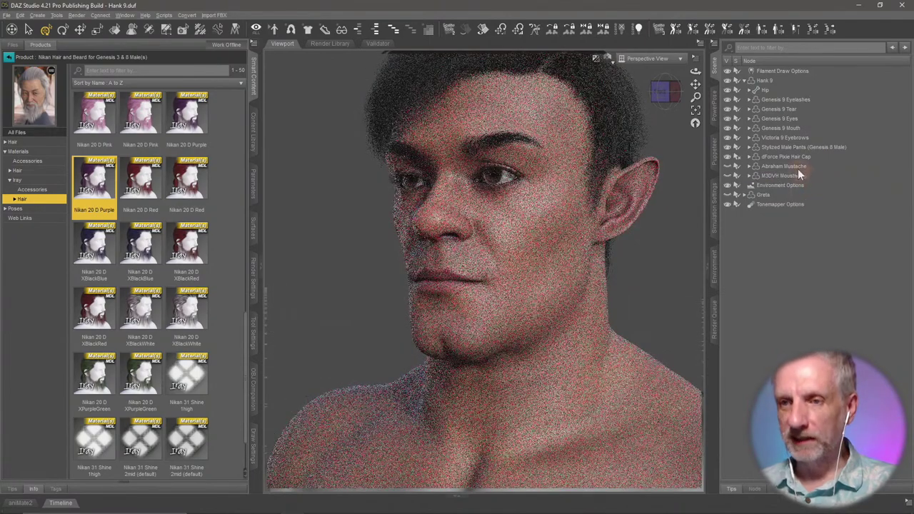
- Compare the Abraham Mustache and the M3DVH Moustache on Hank 9 by showing them one at a time, and leave both hidden
click(725, 165)
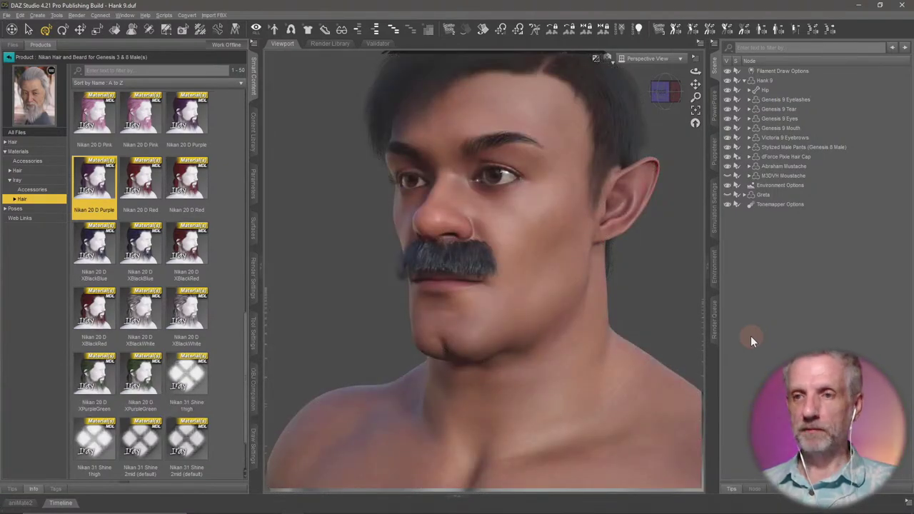
click(728, 166)
click(728, 175)
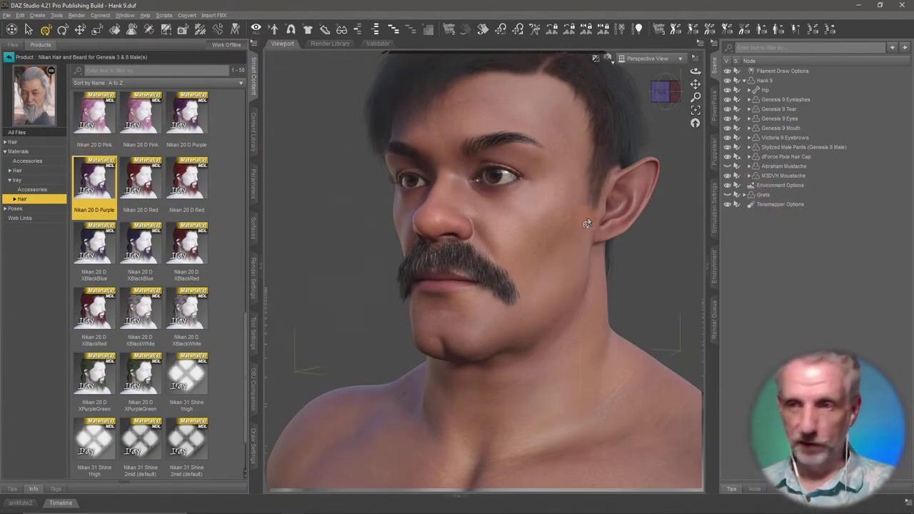
click(727, 175)
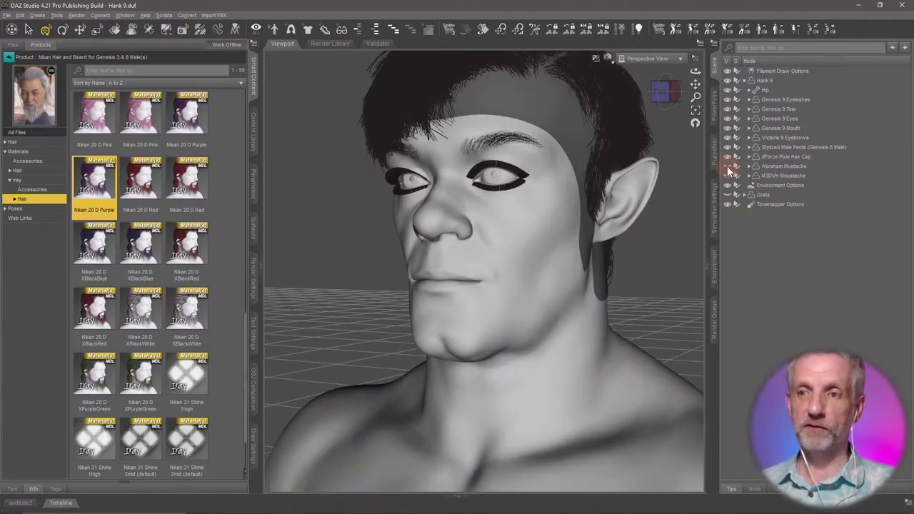
click(727, 165)
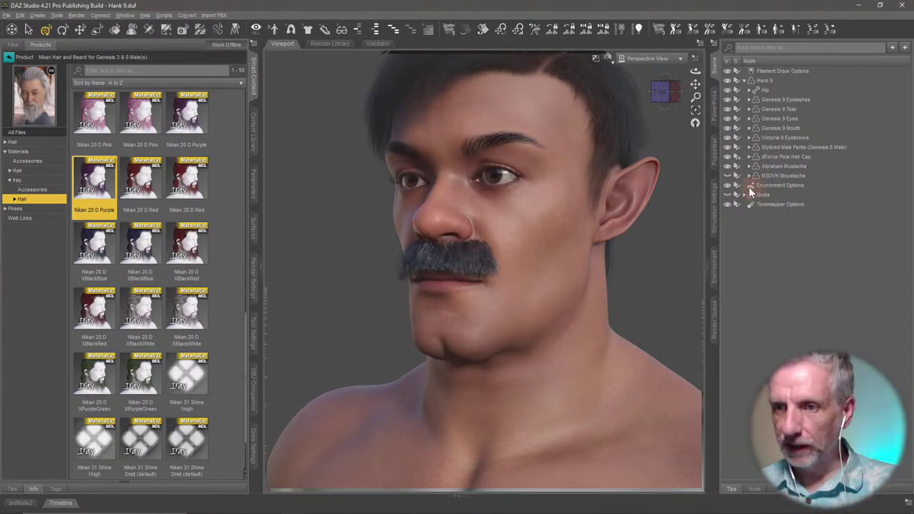
click(727, 165)
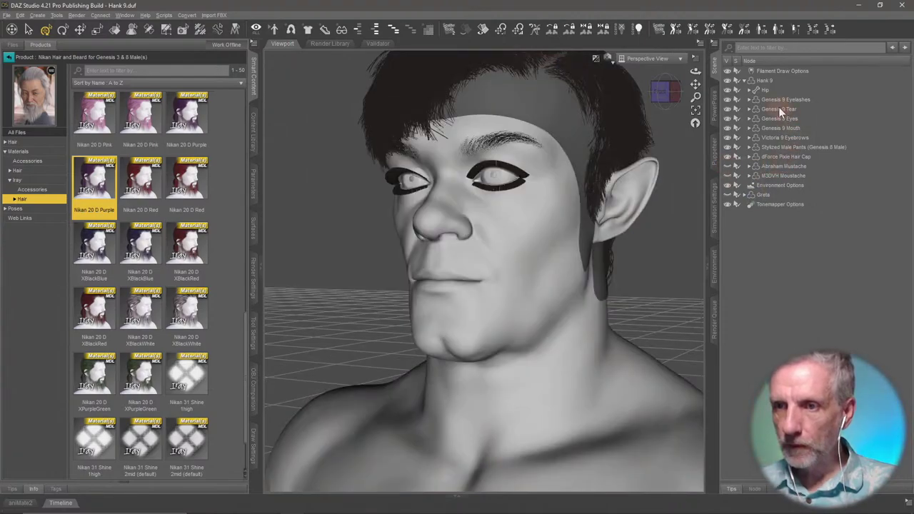
- Load the Genesis 8 Nikan Beard onto Hank 9 and auto-fit it as an item designed for Genesis 8 Male
click(769, 80)
scroll(118, 162, up, 3)
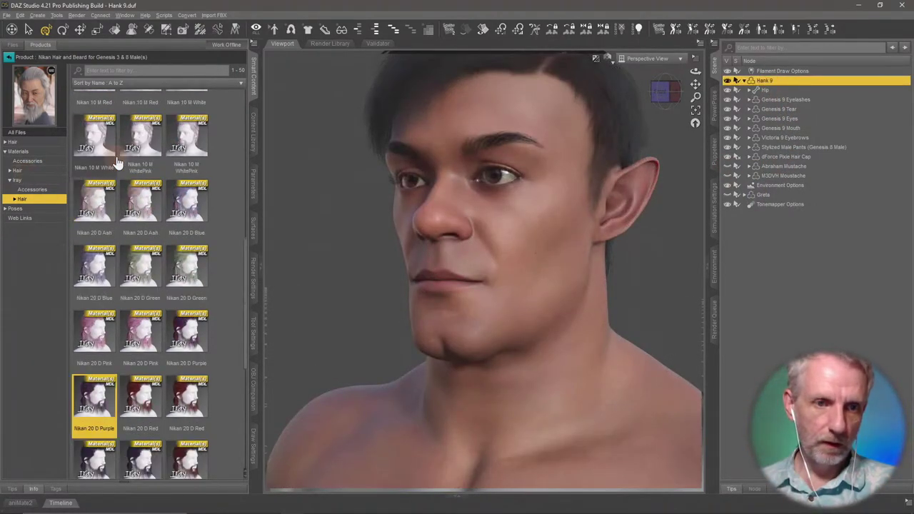
click(43, 141)
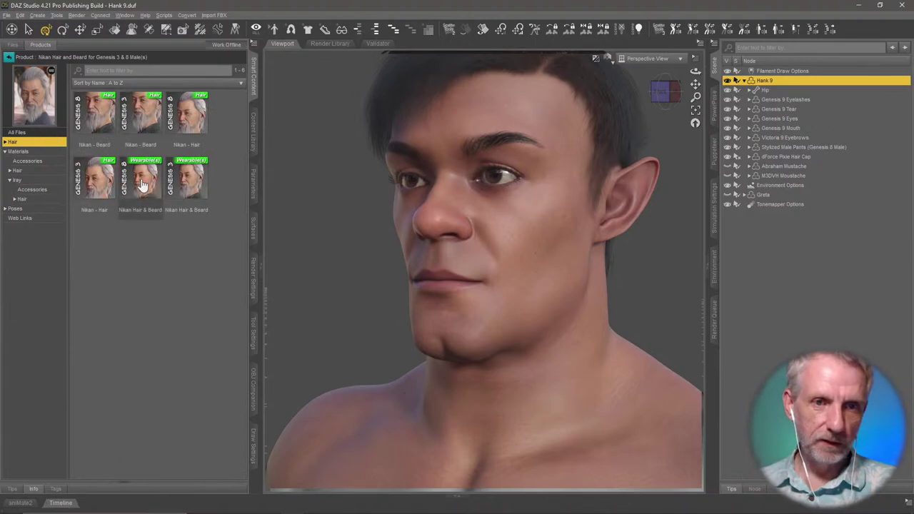
double_click(103, 125)
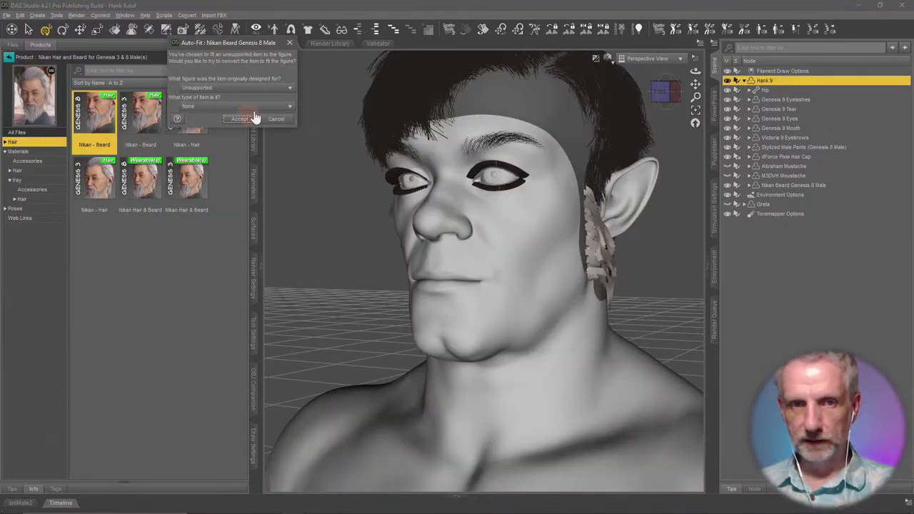
click(268, 88)
click(214, 109)
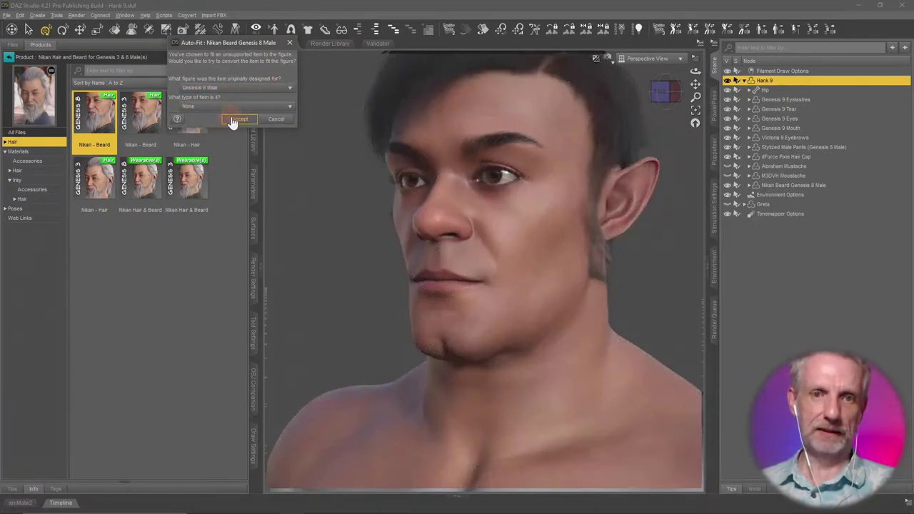
click(232, 118)
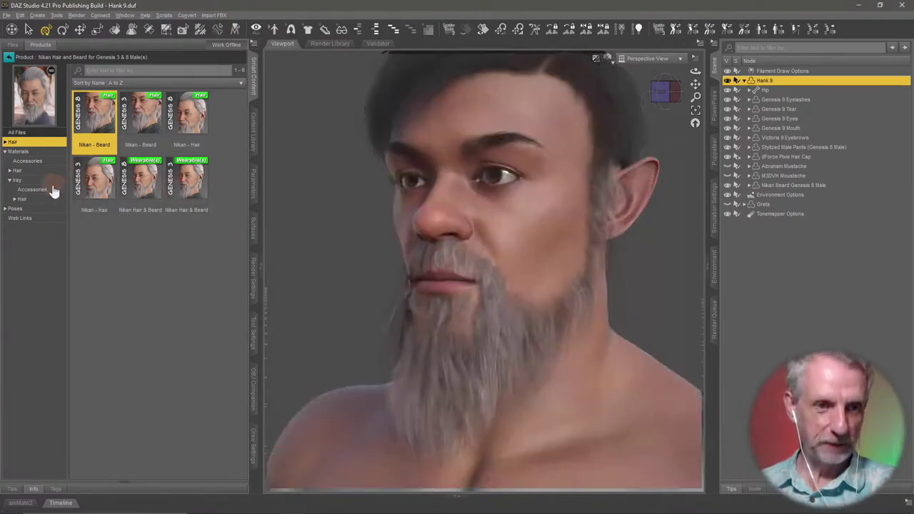
- Apply the Nikan 10 M Black material from the product's Iray hair materials to the newly fitted Nikan Beard
click(45, 201)
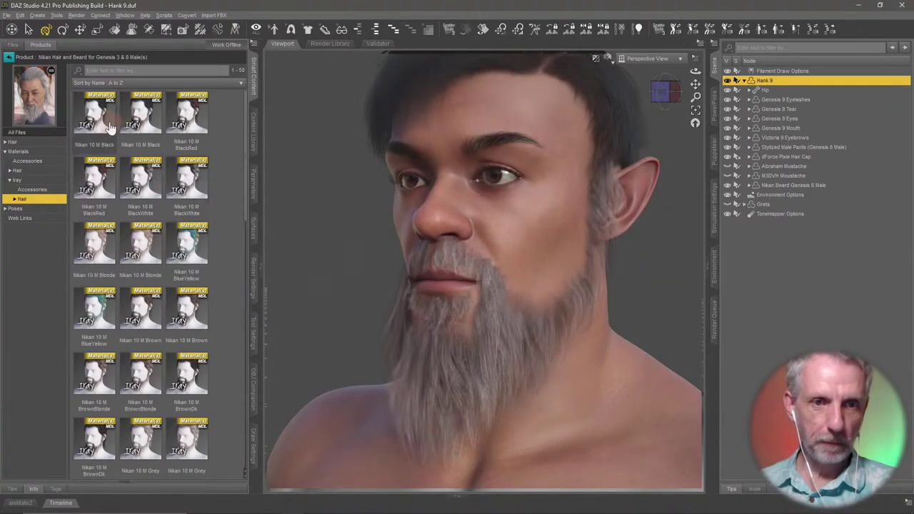
click(796, 186)
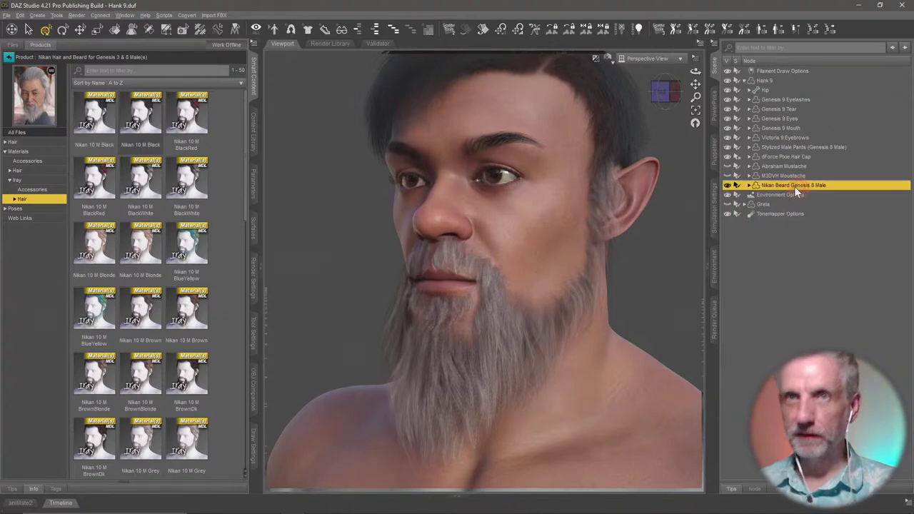
double_click(84, 125)
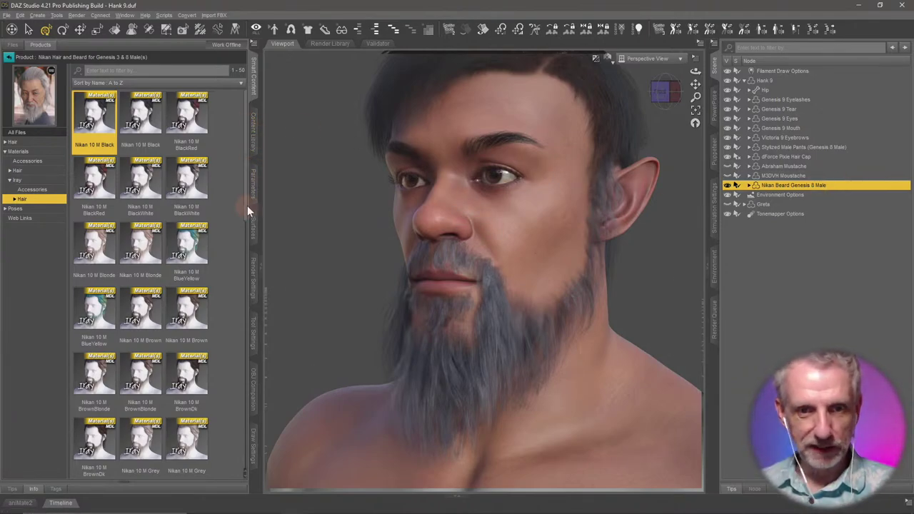
- Check the hair1 base color texture in the beard's surface settings, and darken the hair2 surface's Base Color to 0.11
click(251, 226)
click(14, 94)
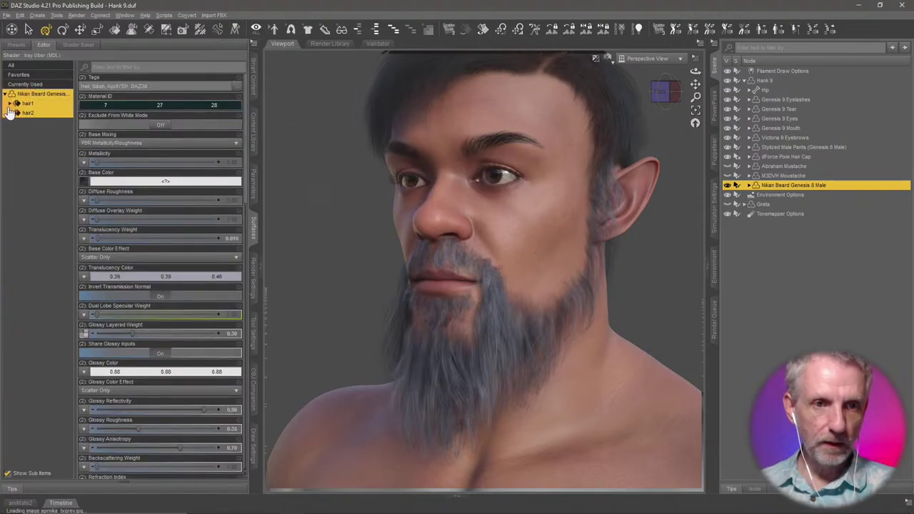
click(10, 103)
click(45, 133)
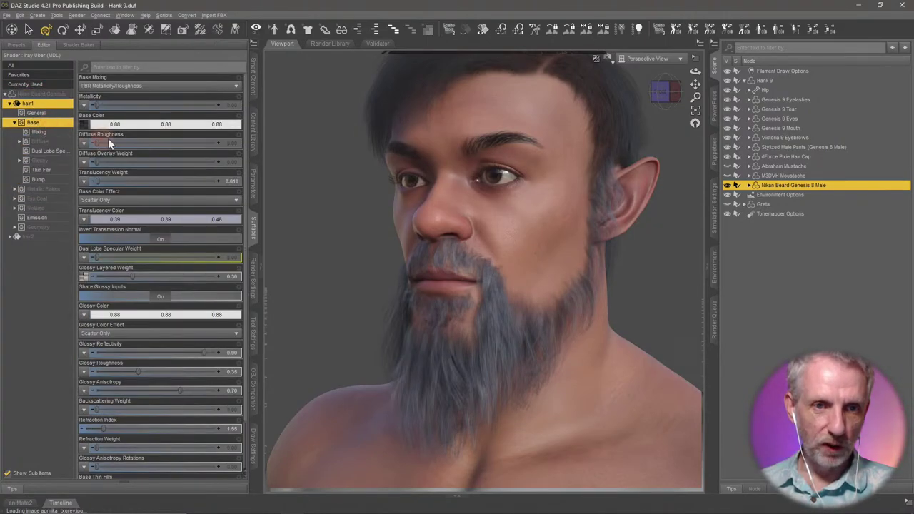
mouse_move(85, 129)
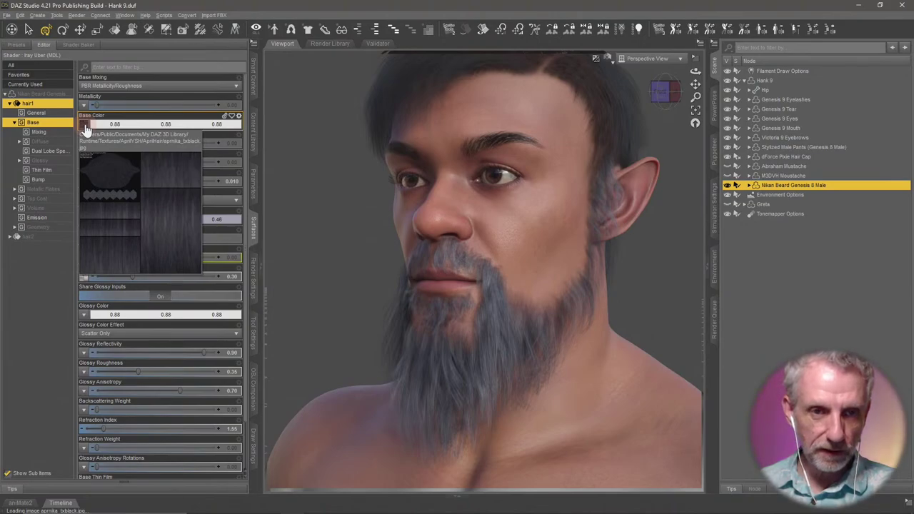
click(9, 236)
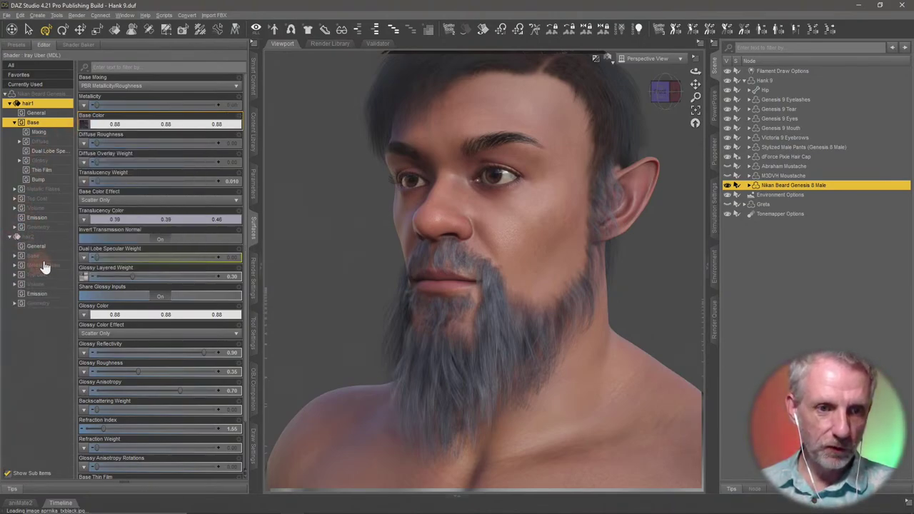
click(33, 255)
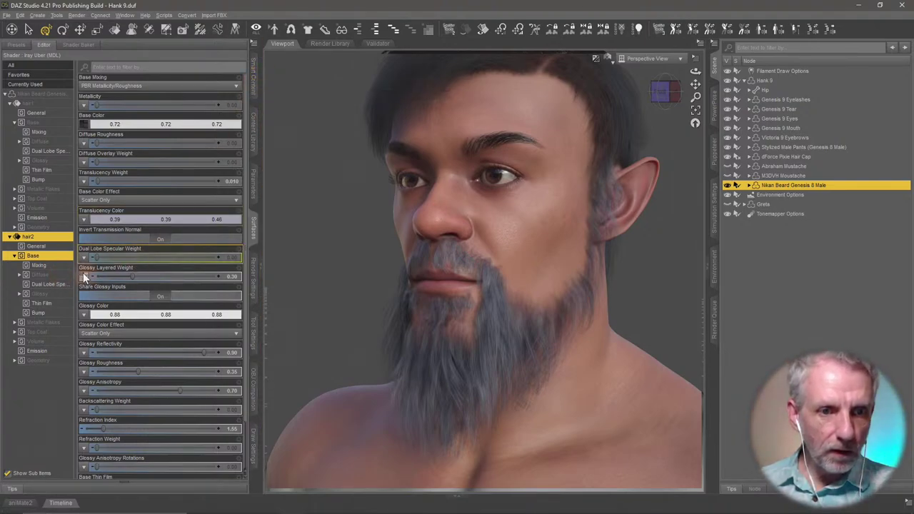
click(42, 276)
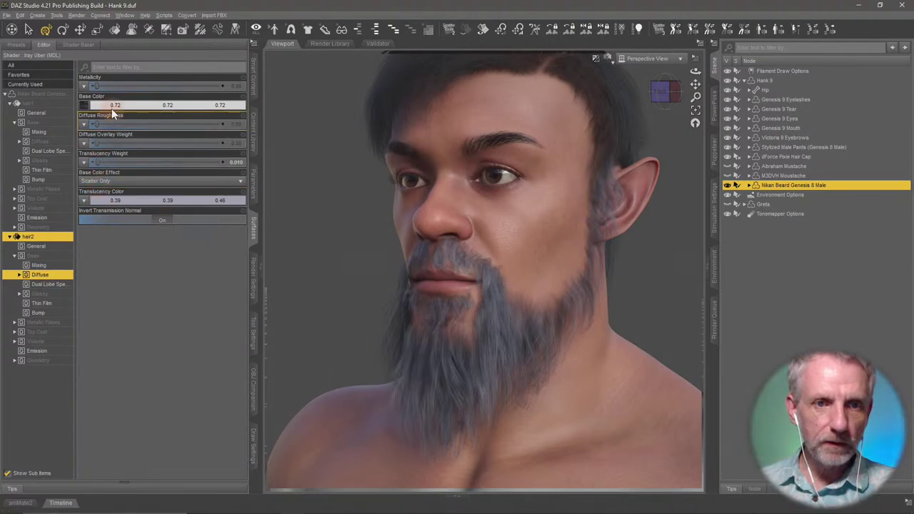
click(85, 104)
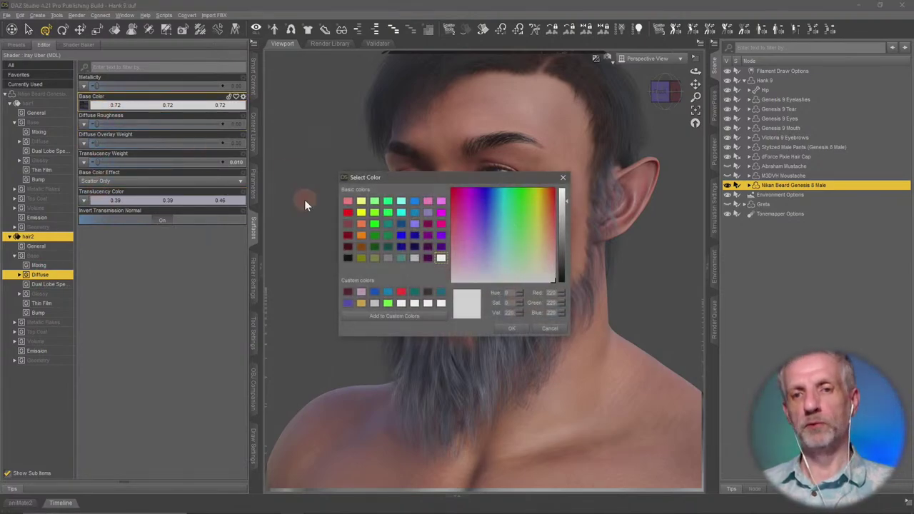
drag(558, 204, 553, 246)
click(511, 328)
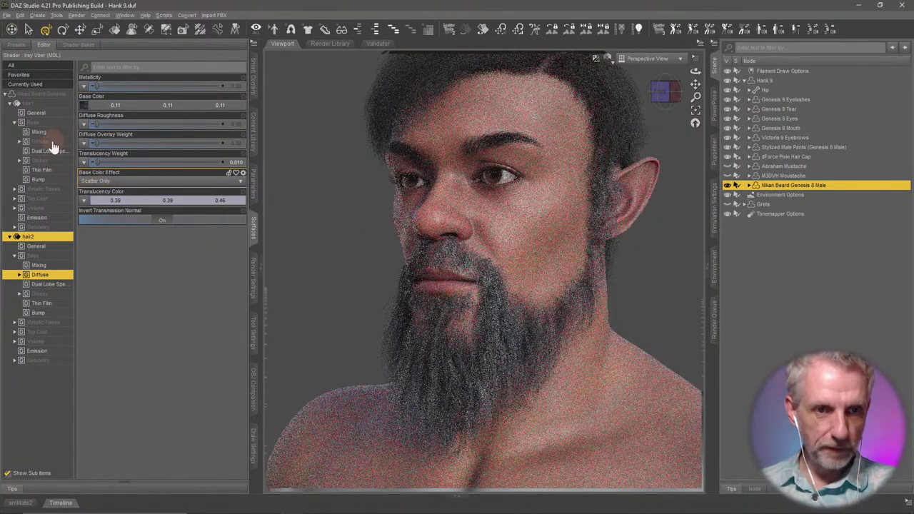
- Darken the Base Color of the beard's hair1 surface to 0.099 and further down to 0.0066
click(43, 141)
click(132, 107)
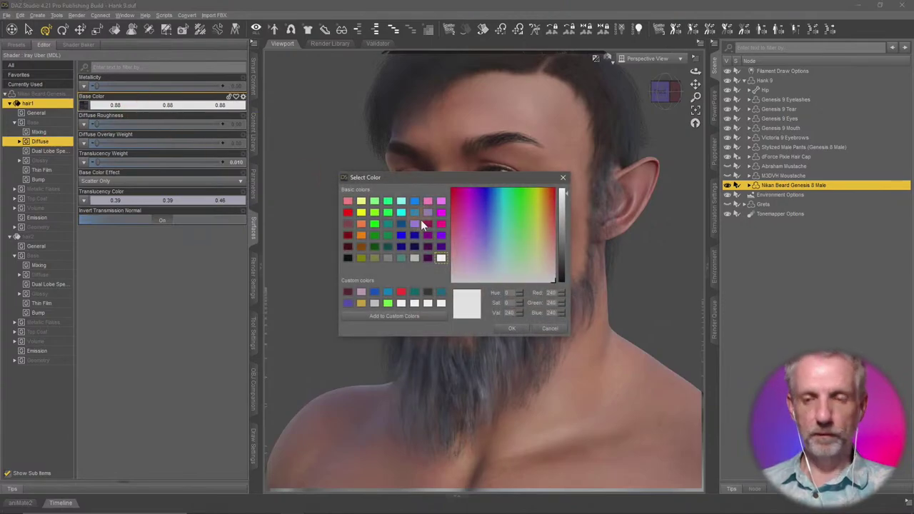
drag(562, 225, 559, 249)
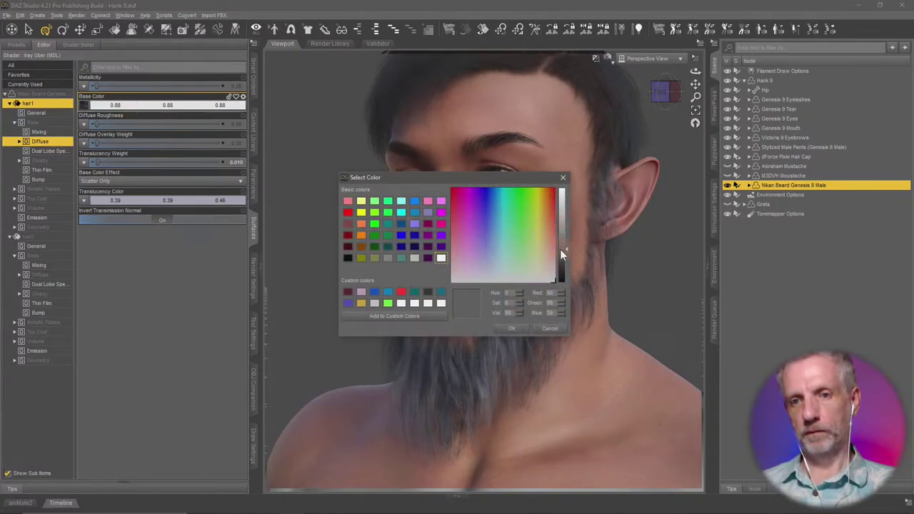
click(511, 327)
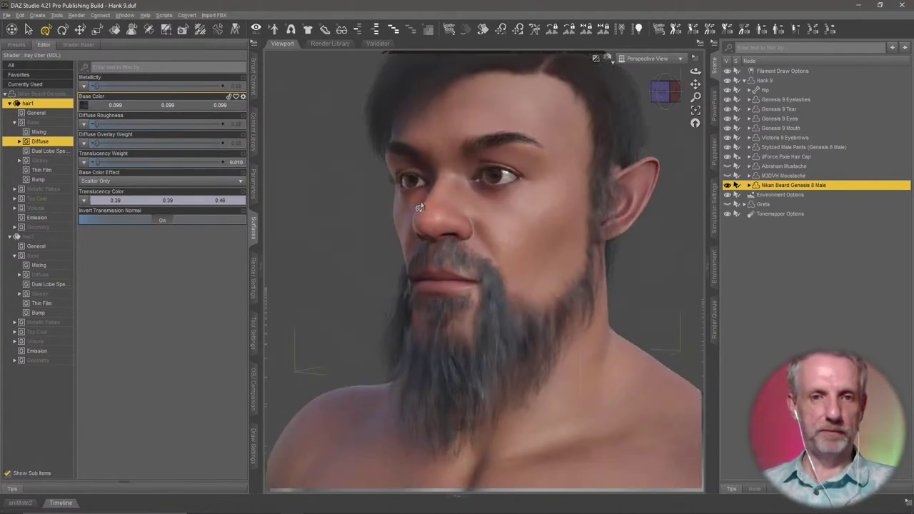
click(194, 105)
drag(562, 252, 562, 271)
click(512, 328)
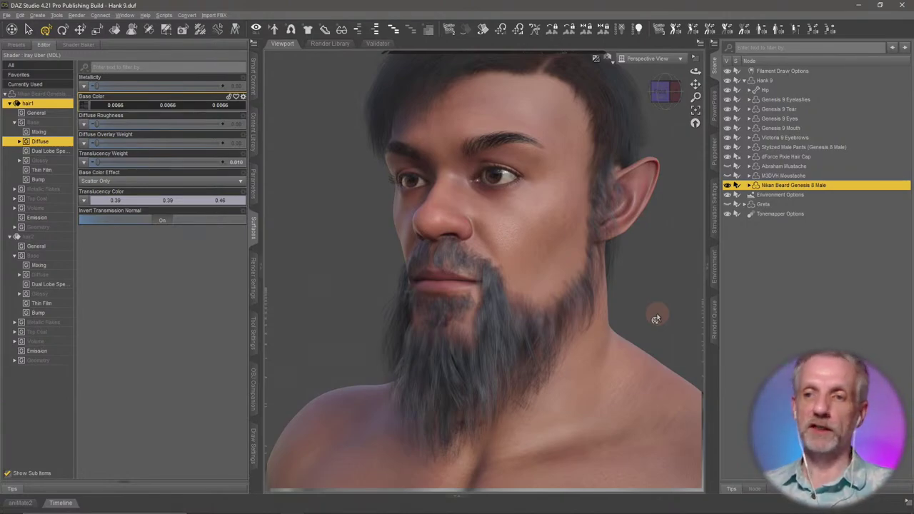
- Hide the Nikan Beard on Hank 9 and show the M3DVH Moustache instead
click(727, 186)
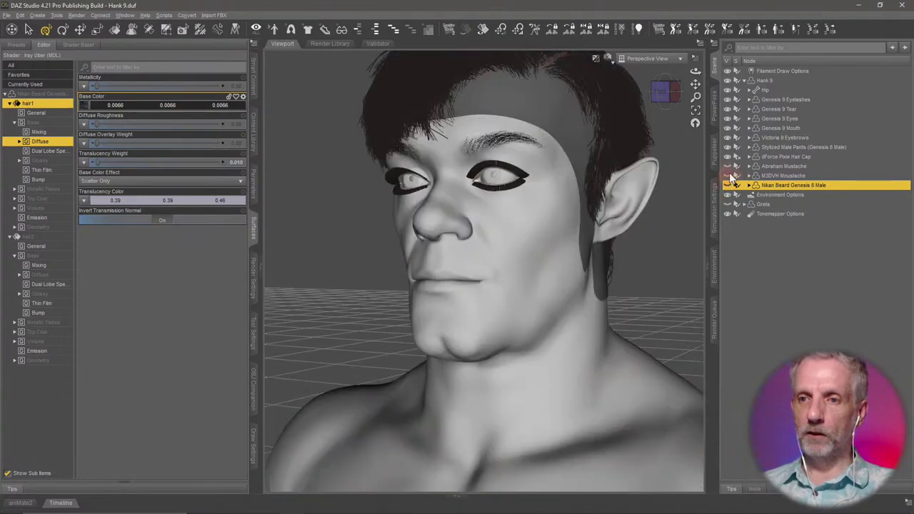
click(728, 176)
click(783, 175)
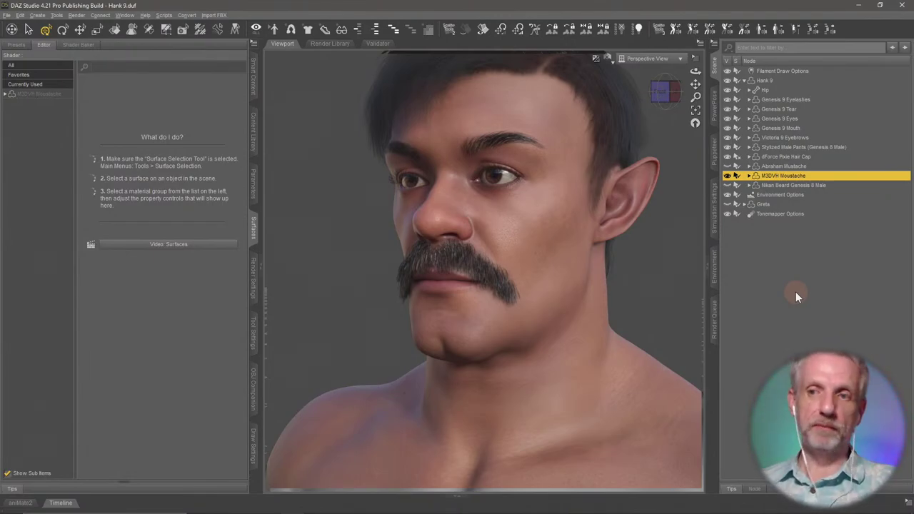
- Select Hank 9, view the PowerPose body template and return to the scene hierarchy
click(765, 81)
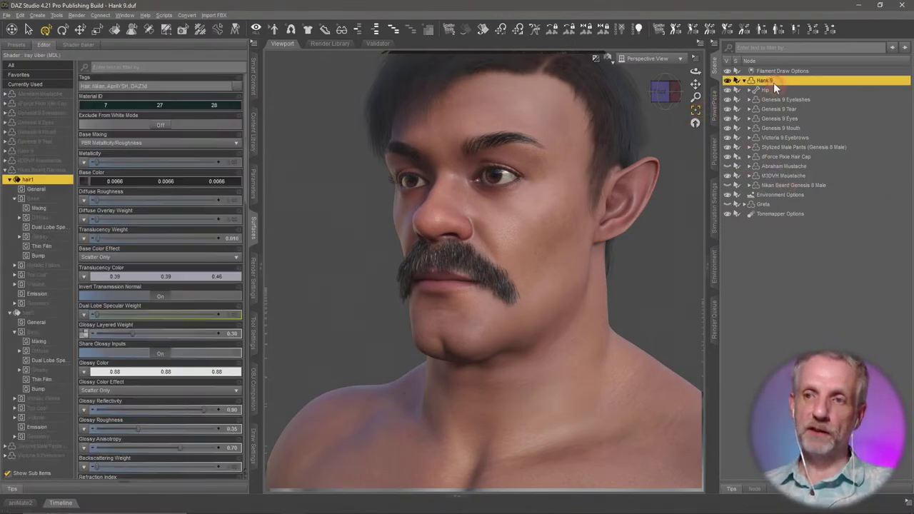
click(715, 104)
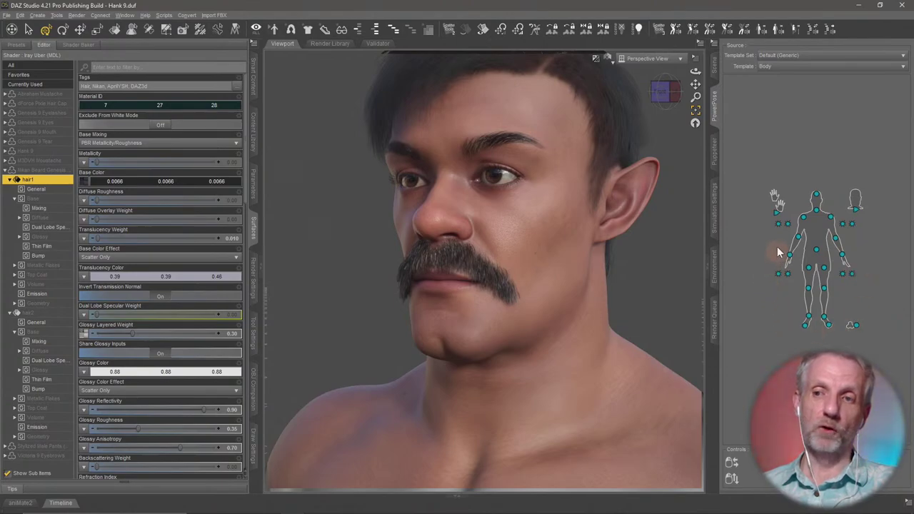
click(713, 69)
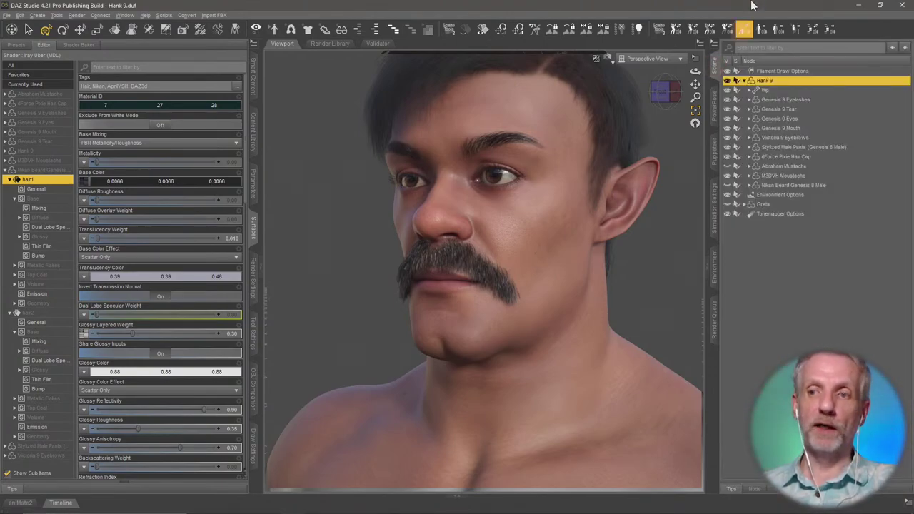
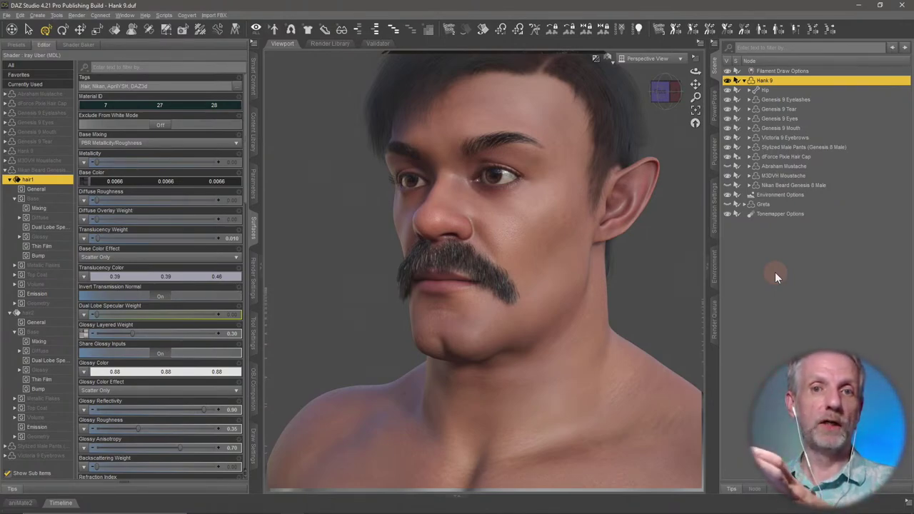
- Browse the figure products to Genesis 9 Starter Essentials and highlight its Genesis 9 actor
click(253, 75)
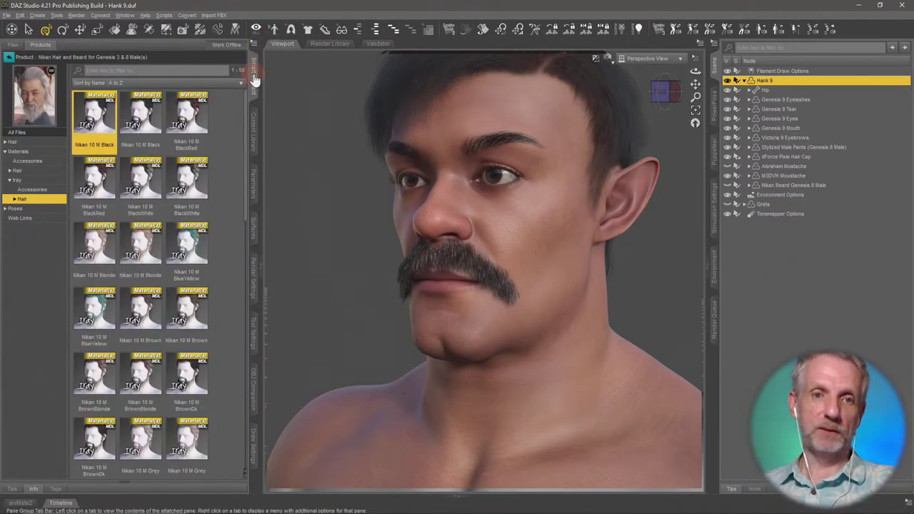
click(8, 57)
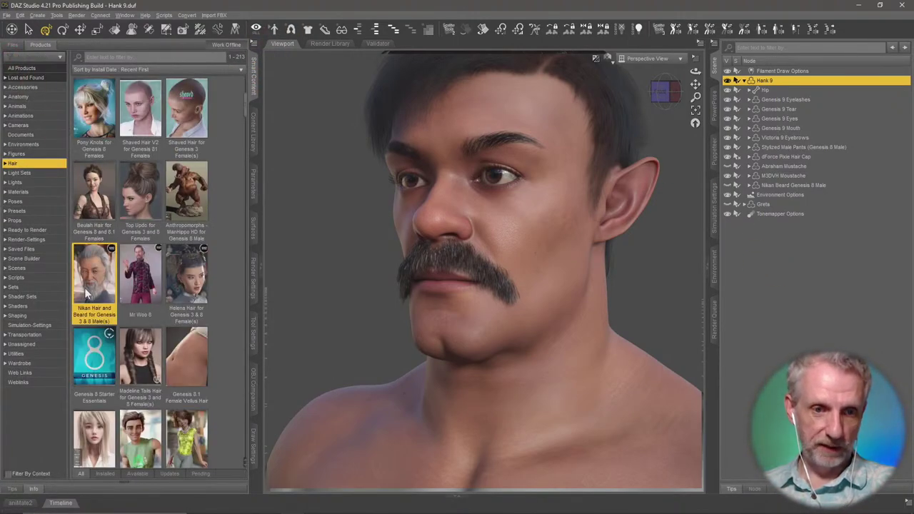
scroll(145, 255, up, 3)
click(52, 154)
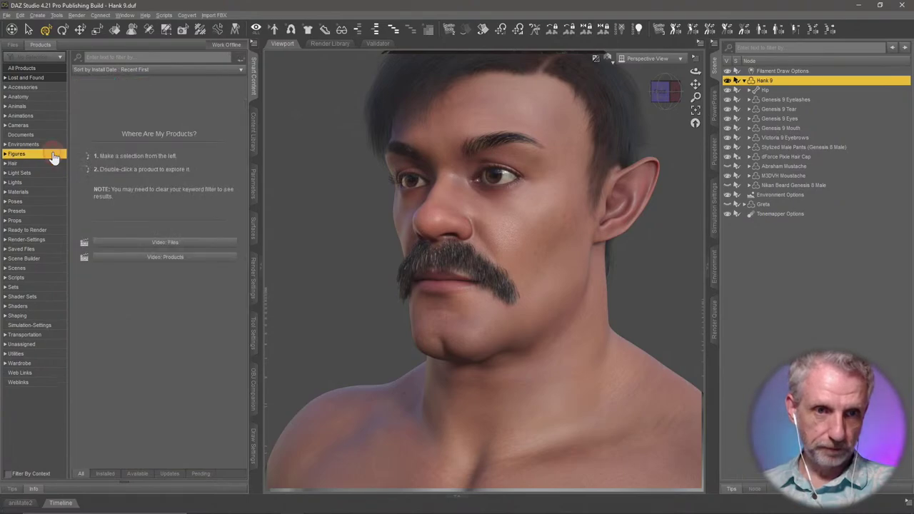
click(132, 118)
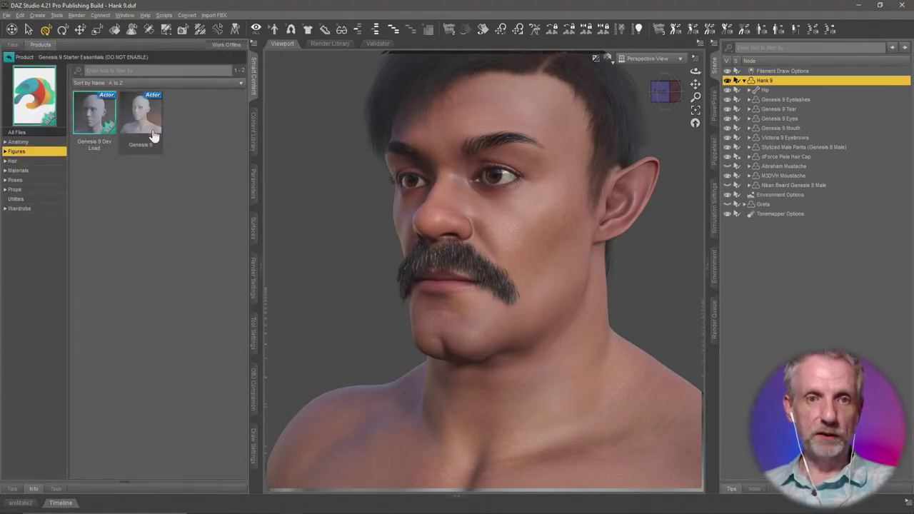
click(146, 126)
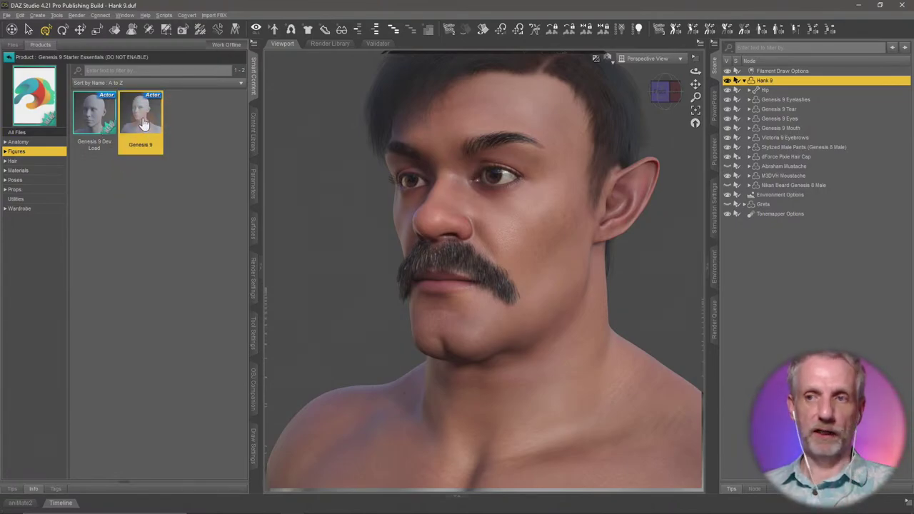
- Point out Hank 9's Genesis 9 eyelashes, tear, eyes and mouth, highlight the Genesis 9 Dev Load actor, and reselect Hank 9
click(809, 98)
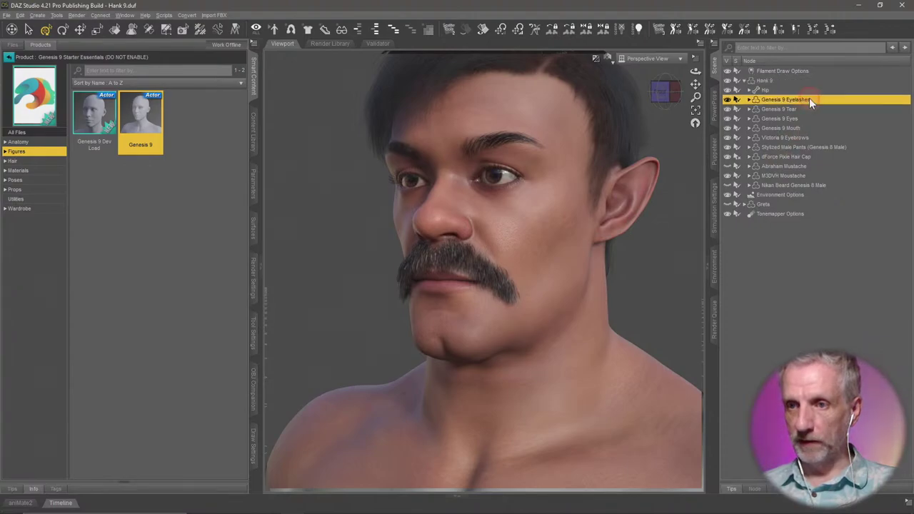
click(806, 109)
click(808, 119)
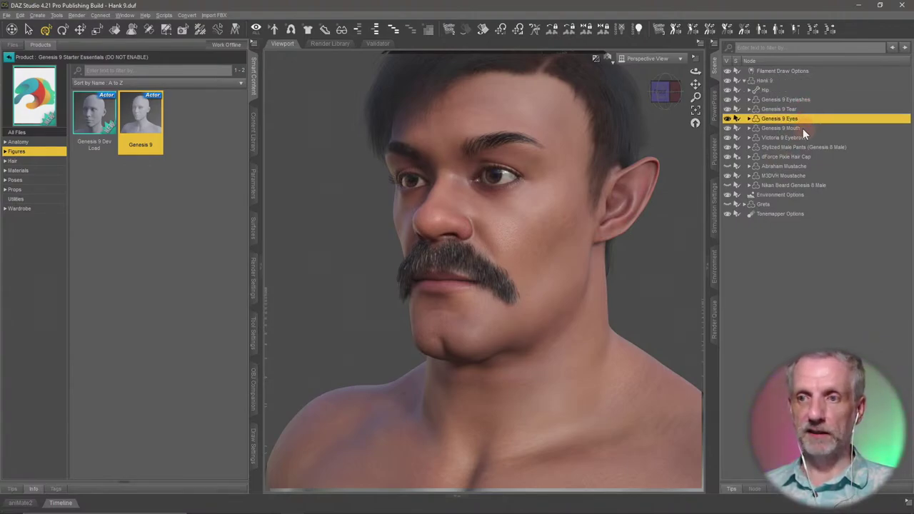
click(802, 129)
click(91, 118)
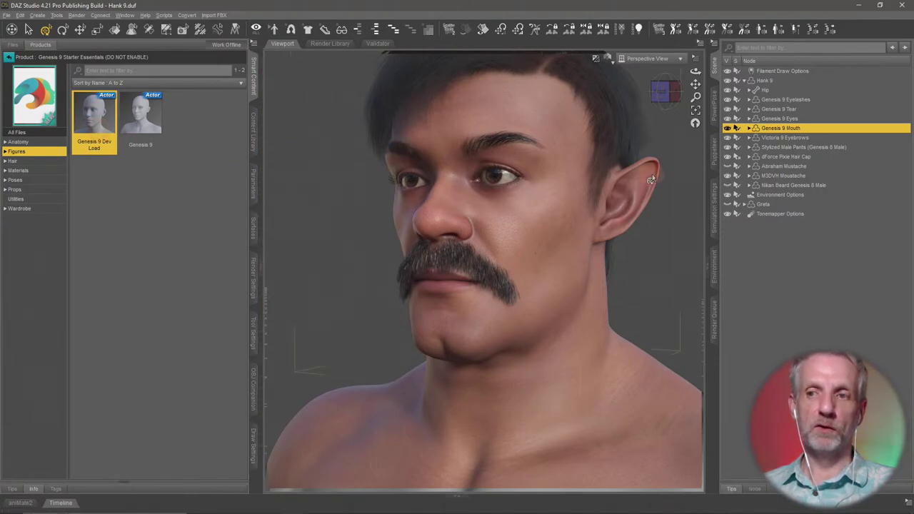
click(768, 81)
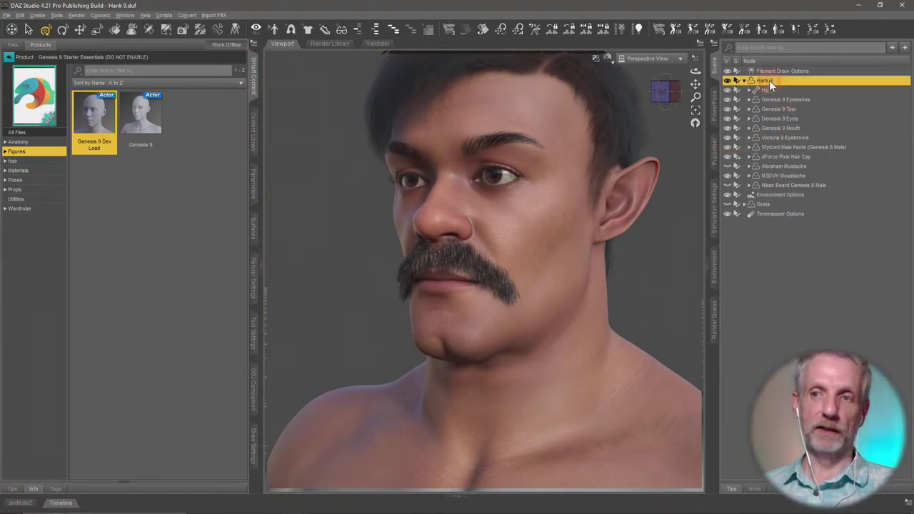
- Point out Hank 9's Genesis 9 eyelashes, tear, eyes and mouth plus the Victoria 9 Eyebrows in the scene hierarchy
click(805, 100)
click(810, 108)
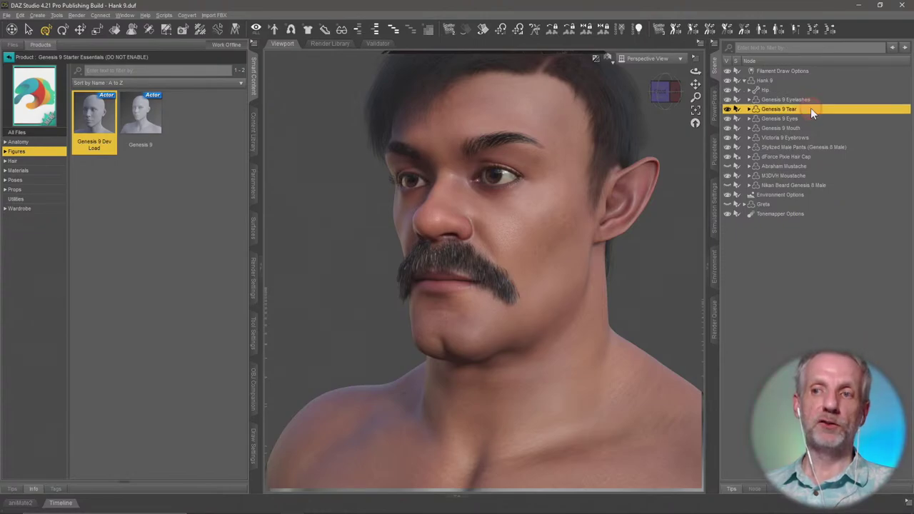
click(807, 118)
click(806, 127)
click(806, 137)
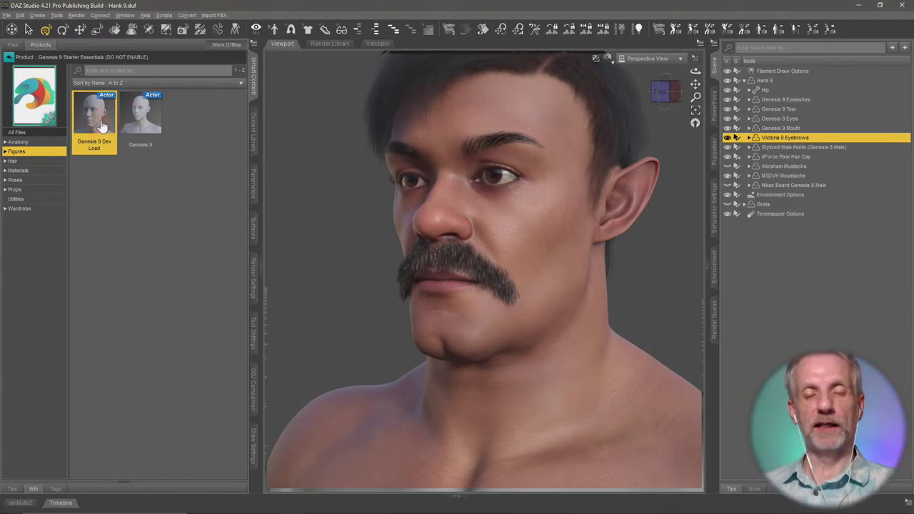
mouse_move(102, 126)
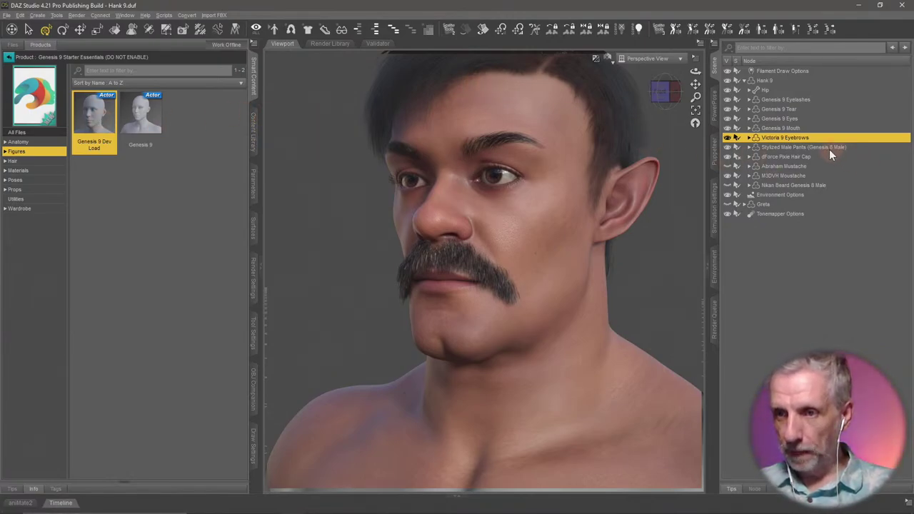
- Delete the hidden Abraham Mustache and Nikan Beard Genesis 8 Male from Hank 9
click(806, 156)
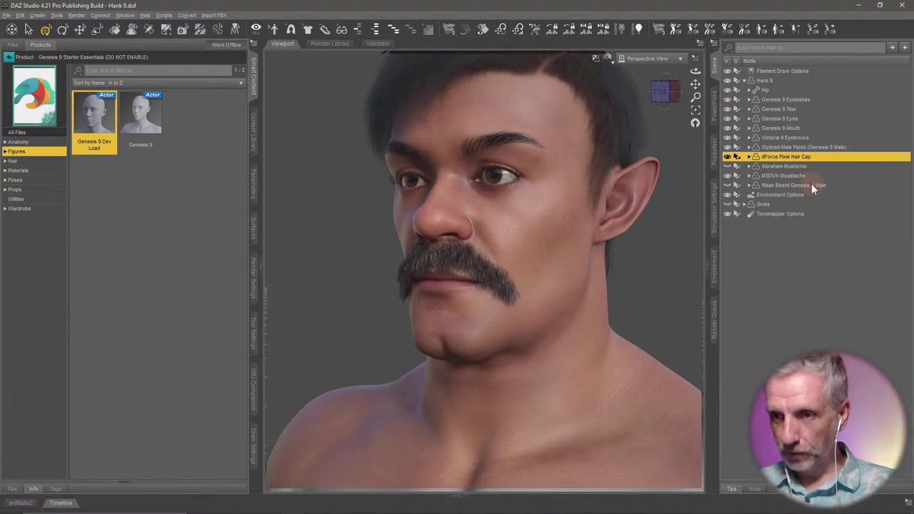
click(805, 164)
key(Delete)
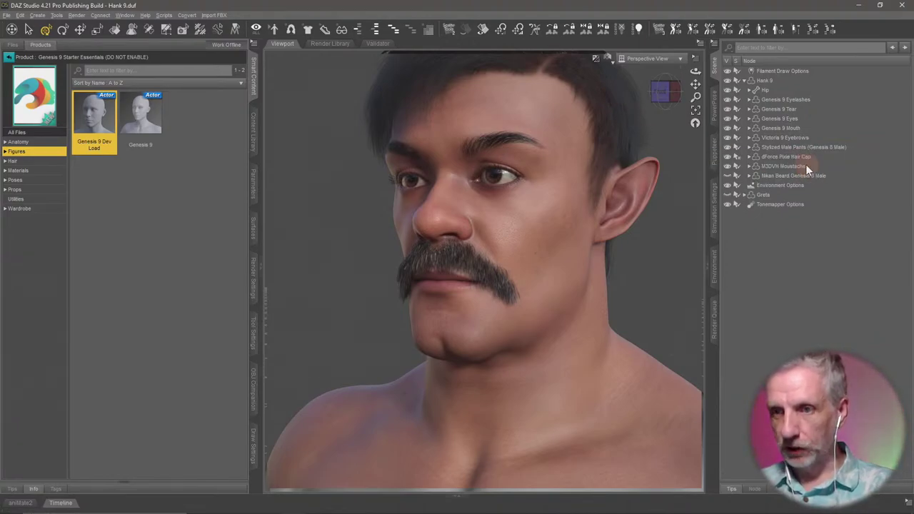
click(821, 176)
key(Delete)
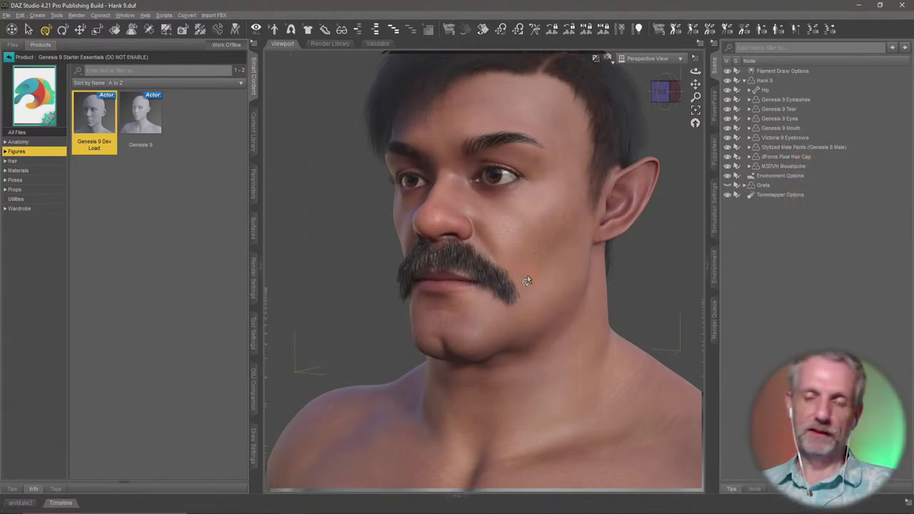
- Change the viewport from the Filament preview to a simpler textured draw style and pull back to Hank 9's body
click(608, 60)
click(619, 173)
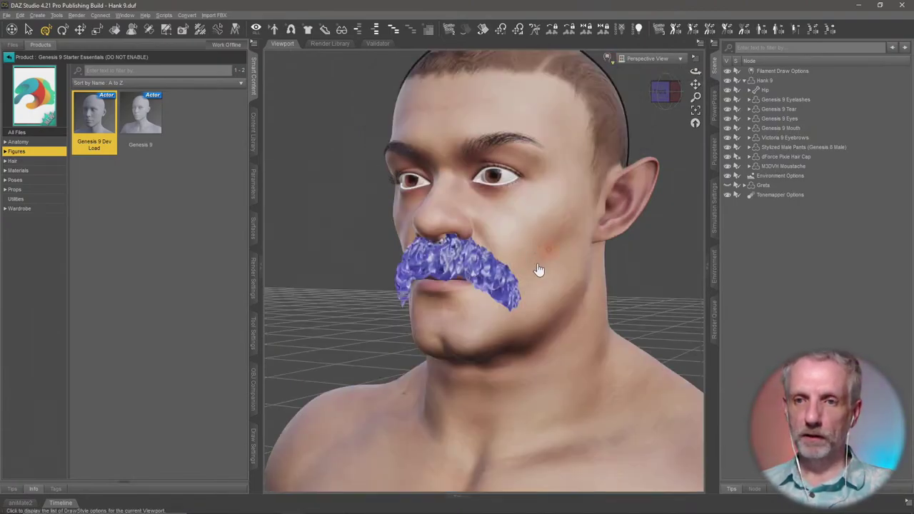
middle_drag(509, 337, 496, 244)
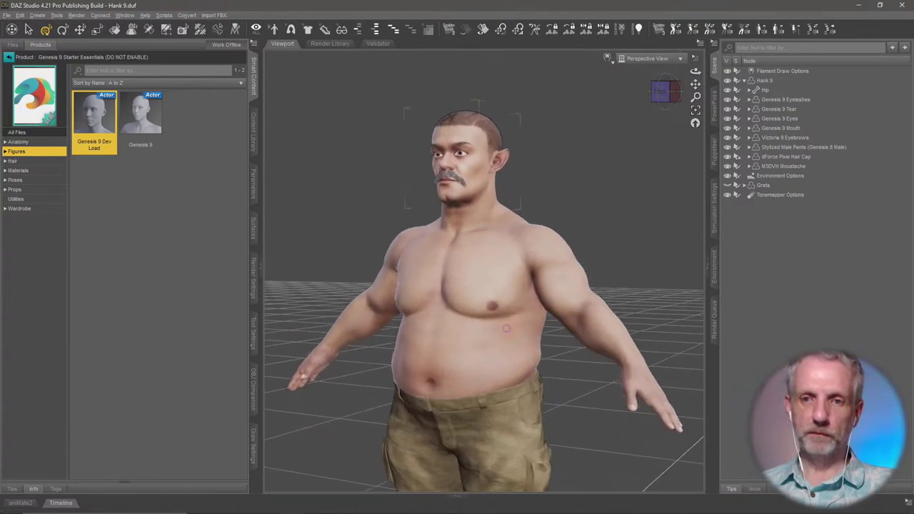
scroll(508, 337, down, 3)
middle_drag(508, 337, 551, 357)
middle_drag(489, 324, 495, 290)
- Switch to the browser, start the track Fugetsu in the Quiet Piano Things playlist, and return to DAZ Studio
key(alt+Tab)
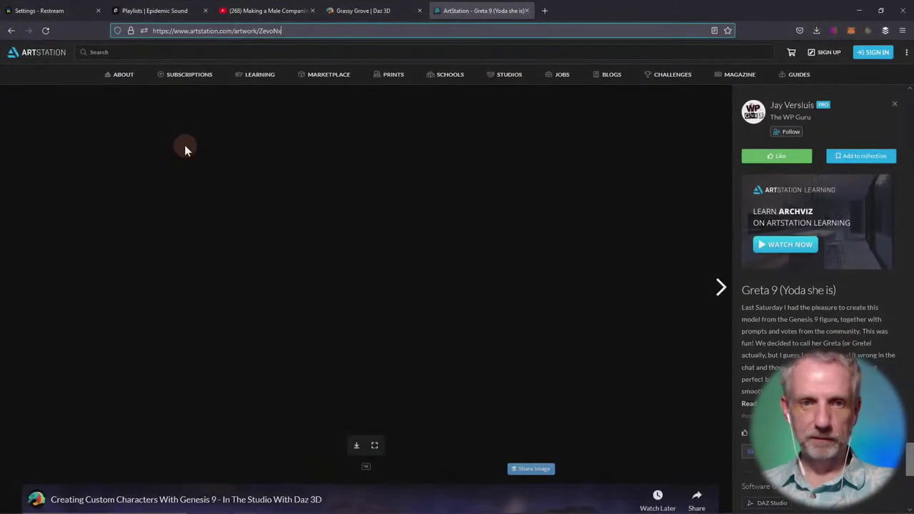
click(135, 10)
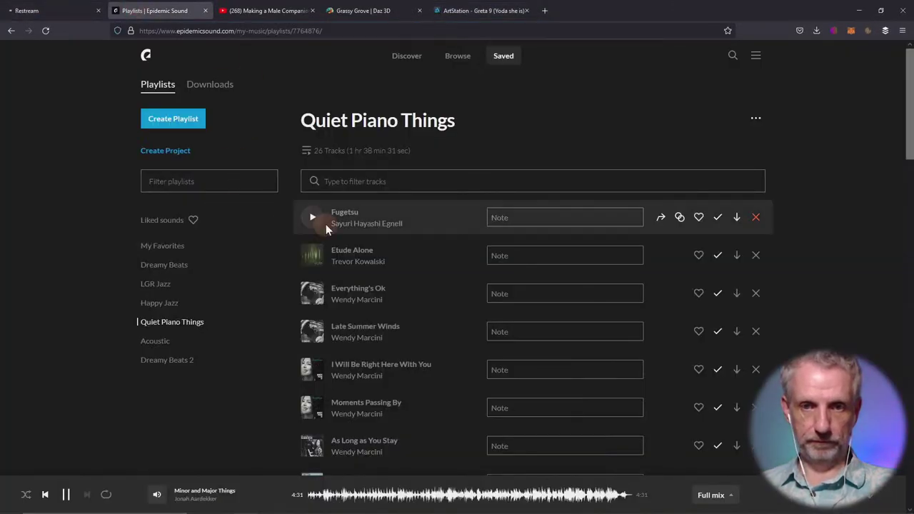
click(313, 218)
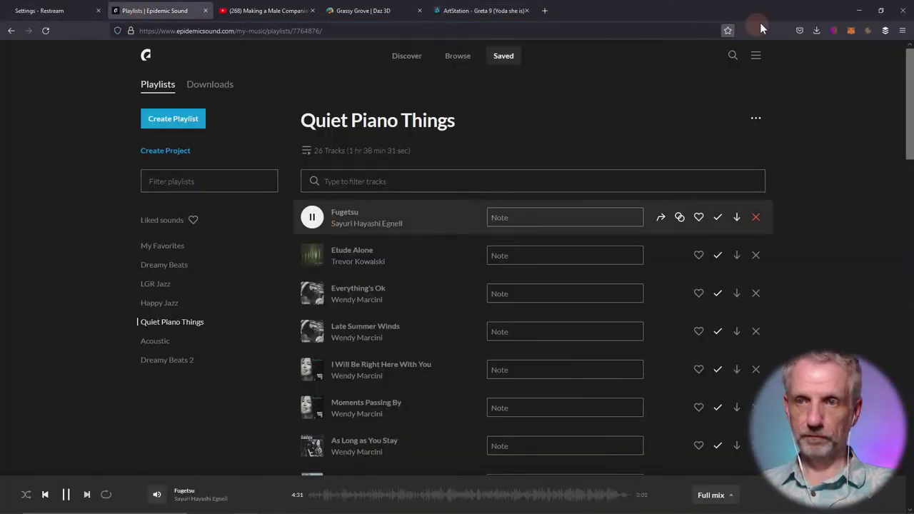
click(859, 10)
- Select Hank 9 in the scene and return from Genesis 9 Starter Essentials to the figure product list
ctrl+alt+drag(497, 286, 428, 287)
ctrl+alt+right_drag(498, 285, 510, 301)
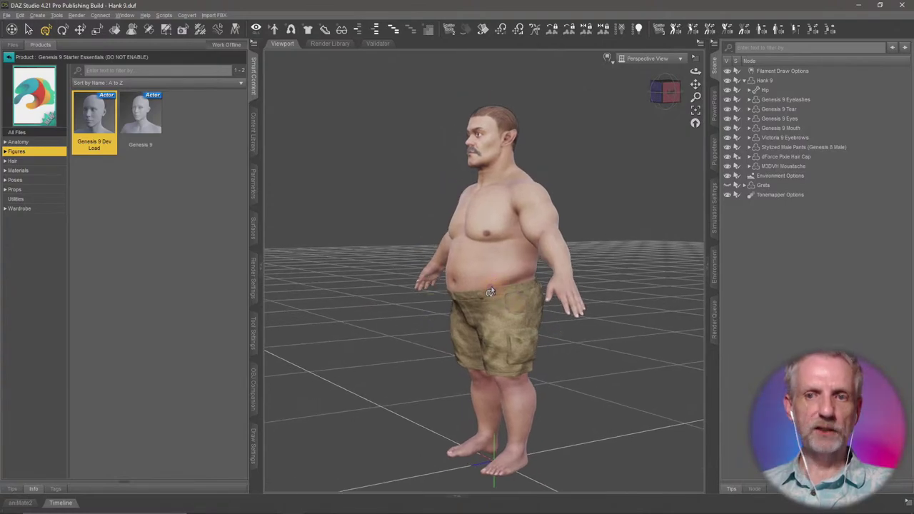
mouse_move(498, 286)
ctrl+alt+mouse_down()
mouse_move(542, 286)
mouse_move(509, 291)
ctrl+alt+mouse_up()
click(774, 80)
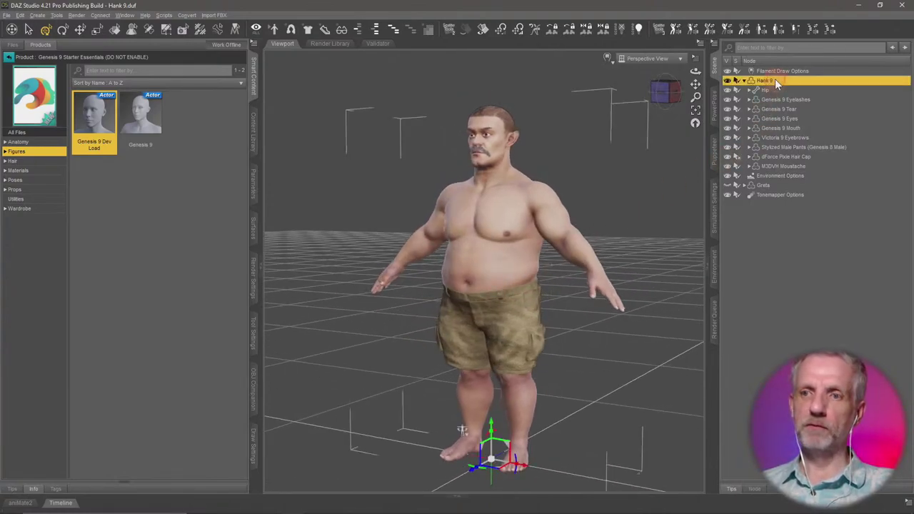
click(9, 57)
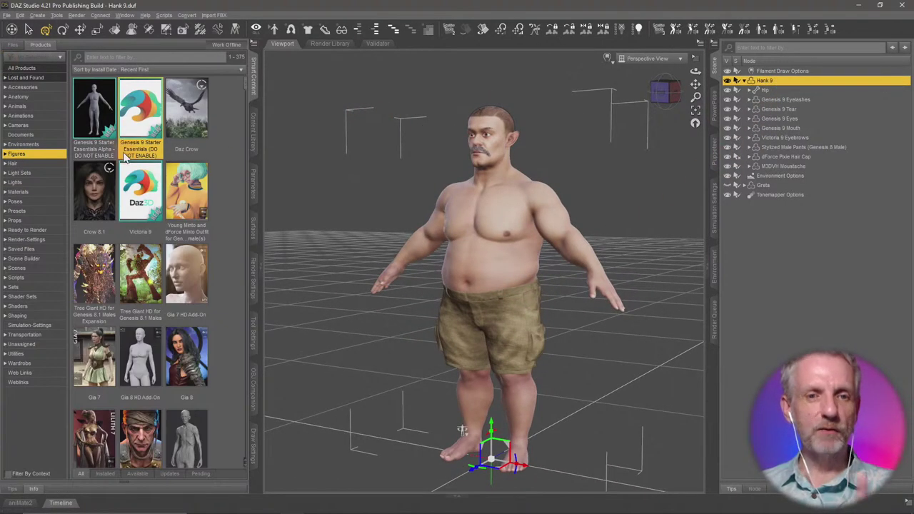
- Frame Hank 9's head up close and hide the Victoria 9 Eyebrows
scroll(497, 176, up, 6)
ctrl+alt+right_drag(498, 176, 529, 342)
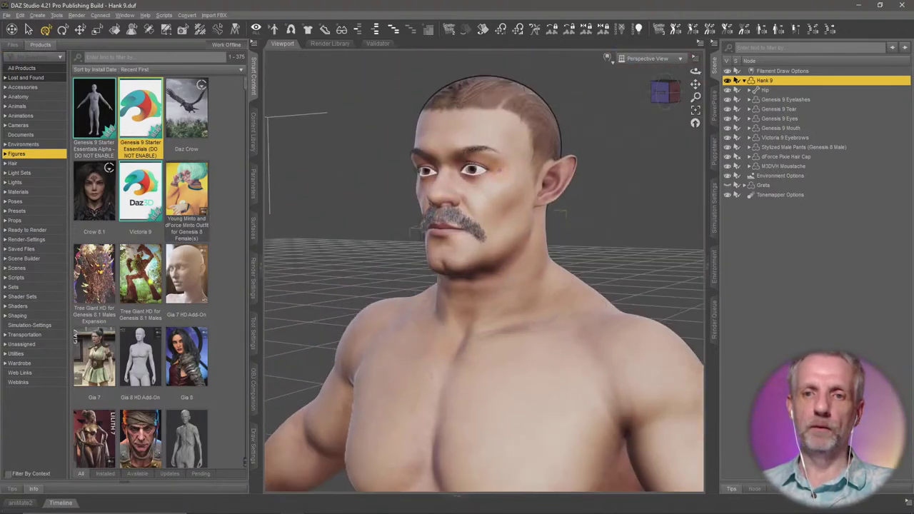
scroll(499, 176, up, 3)
ctrl+alt+right_drag(499, 175, 487, 389)
scroll(499, 174, up, 3)
scroll(504, 167, down, 3)
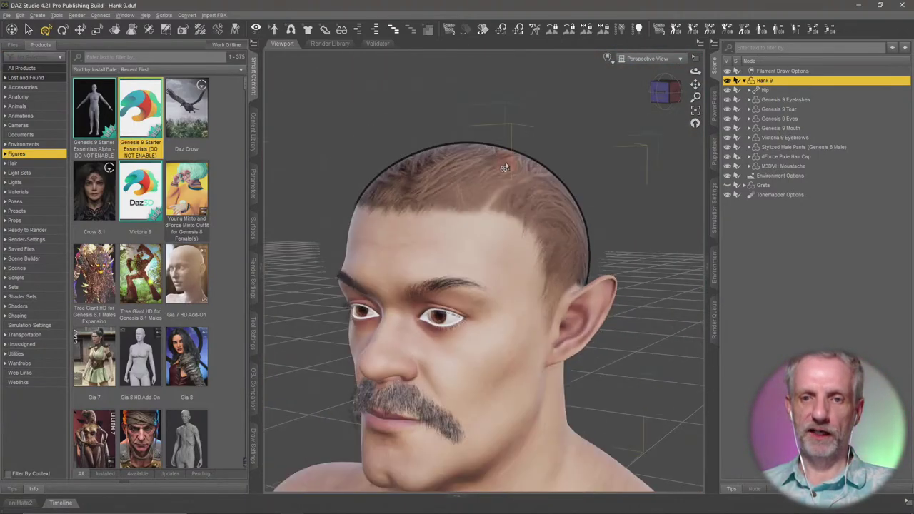
ctrl+alt+drag(509, 163, 544, 165)
ctrl+alt+right_drag(506, 163, 538, 116)
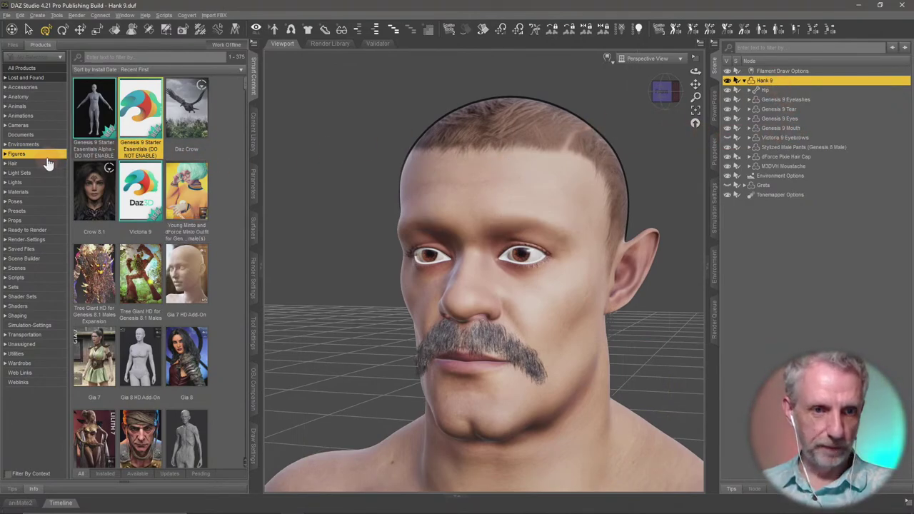
- Open Genesis 8 Starter Essentials from the figure products and view its Anatomy items
scroll(96, 161, down, 10)
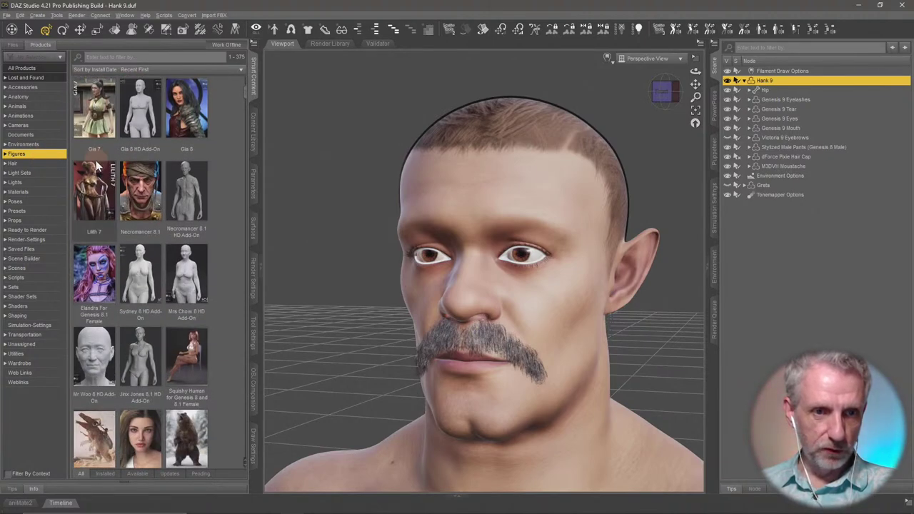
scroll(97, 165, down, 3)
click(188, 347)
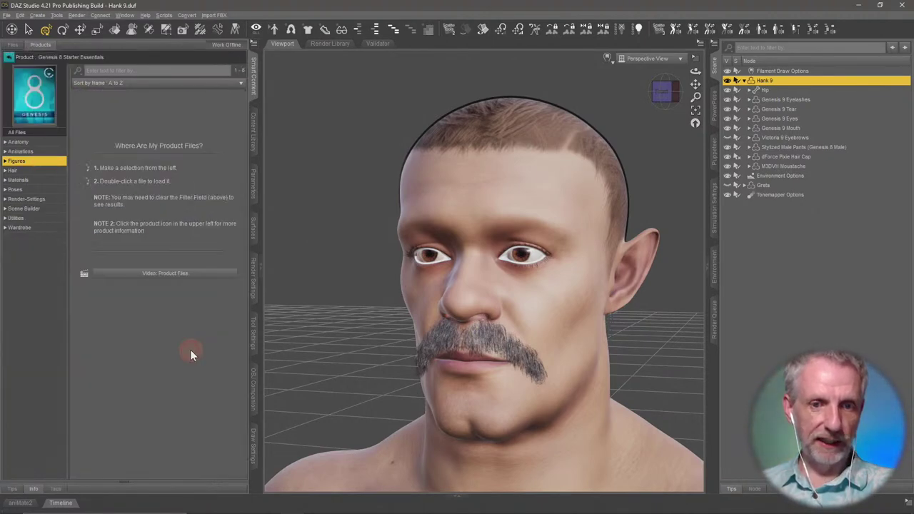
click(38, 142)
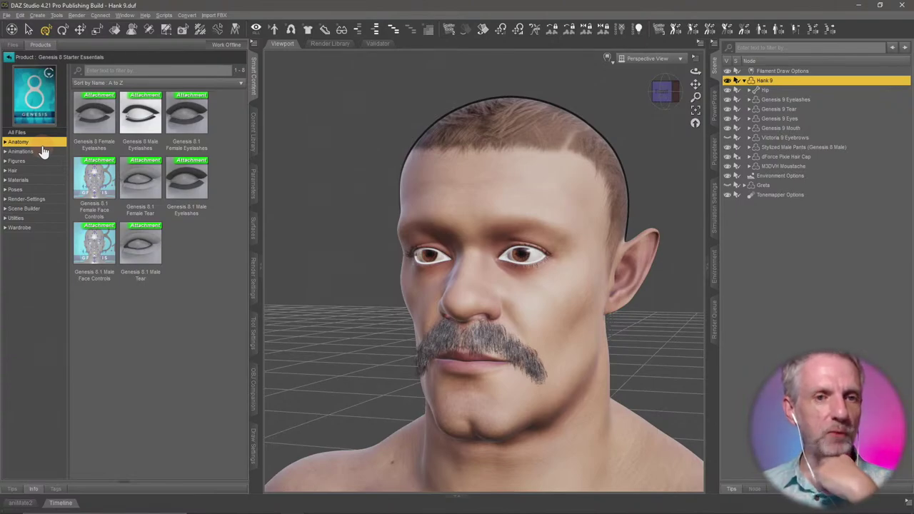
- Leave the product and search all content files for "brows"
click(10, 57)
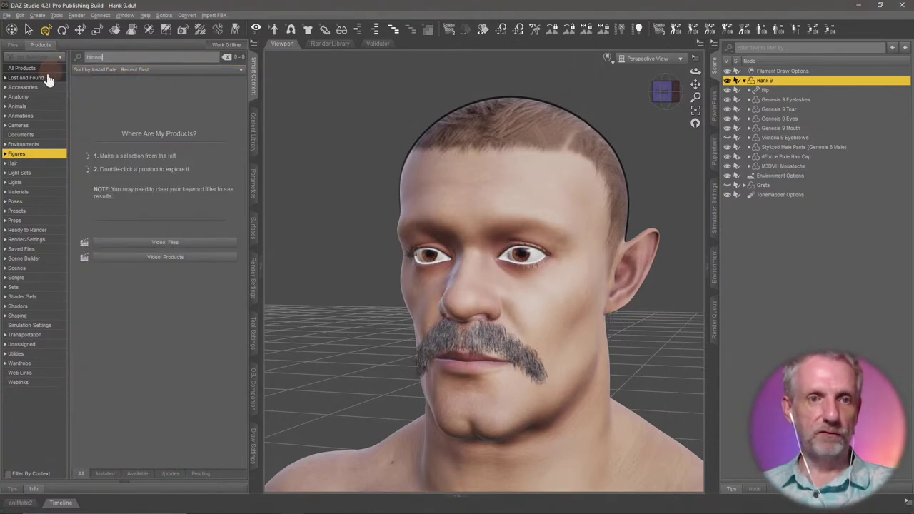
click(13, 46)
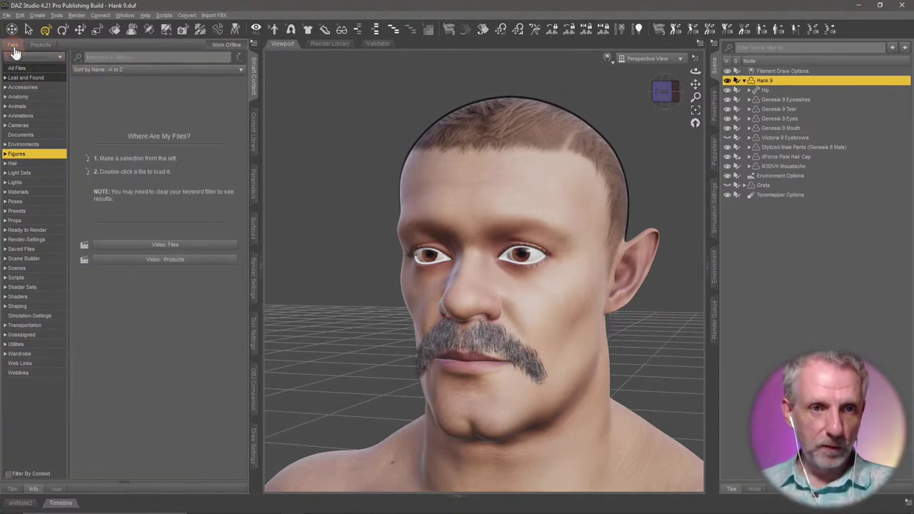
click(54, 68)
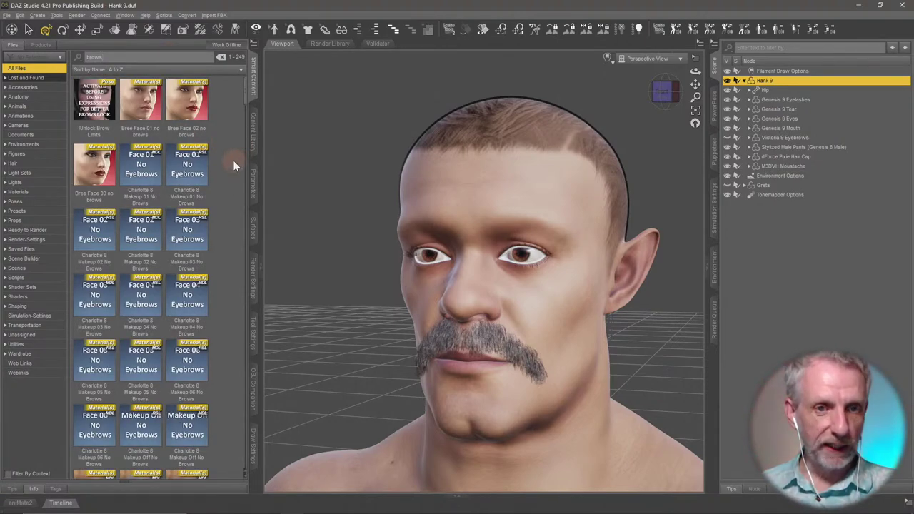
- Look through the brows files for eyebrow attachments such as Dharma !Brows that could suit Hank 9
scroll(232, 159, down, 8)
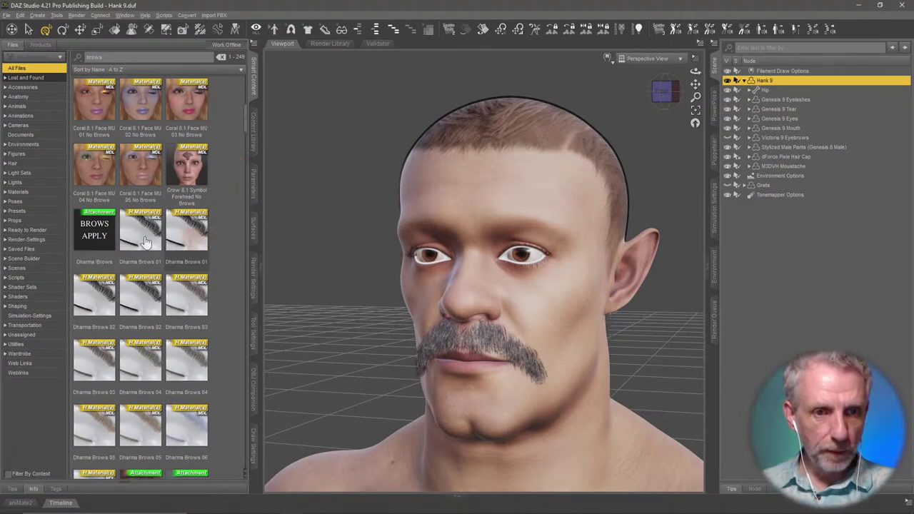
click(99, 238)
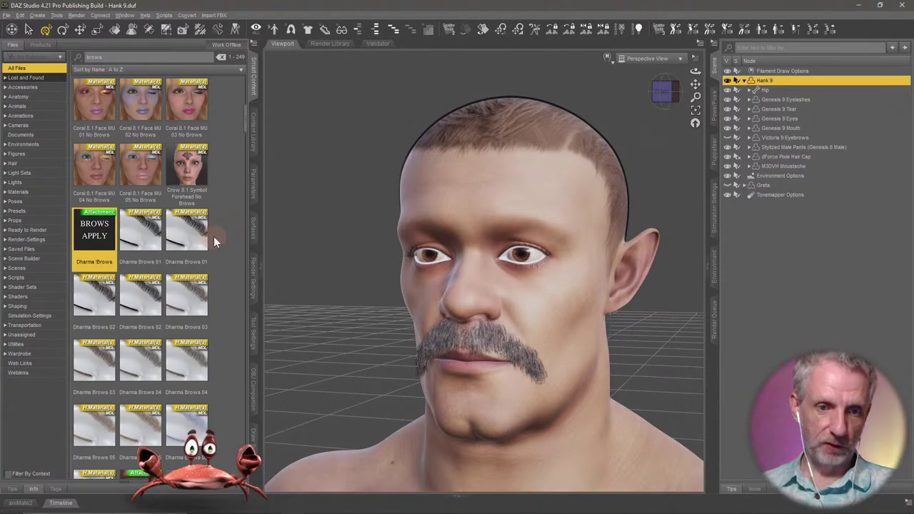
scroll(214, 236, down, 3)
scroll(213, 237, down, 4)
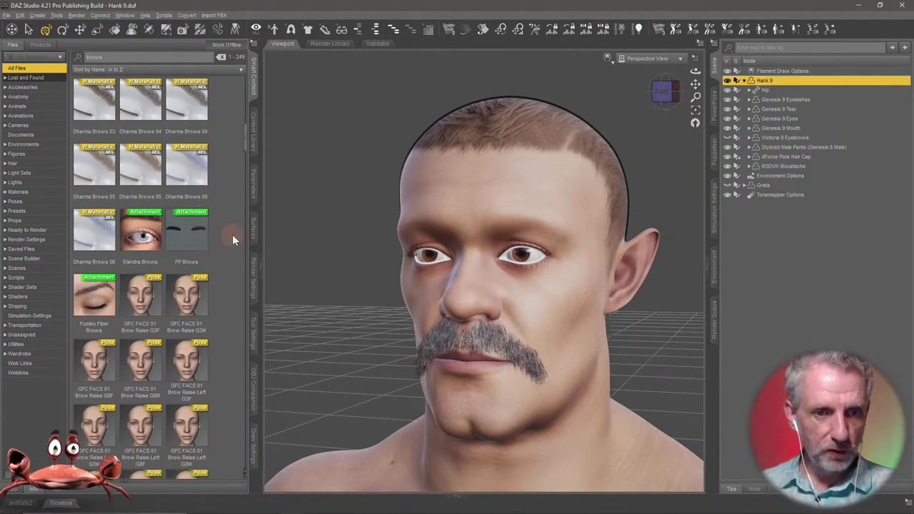
scroll(232, 239, down, 5)
scroll(232, 239, down, 10)
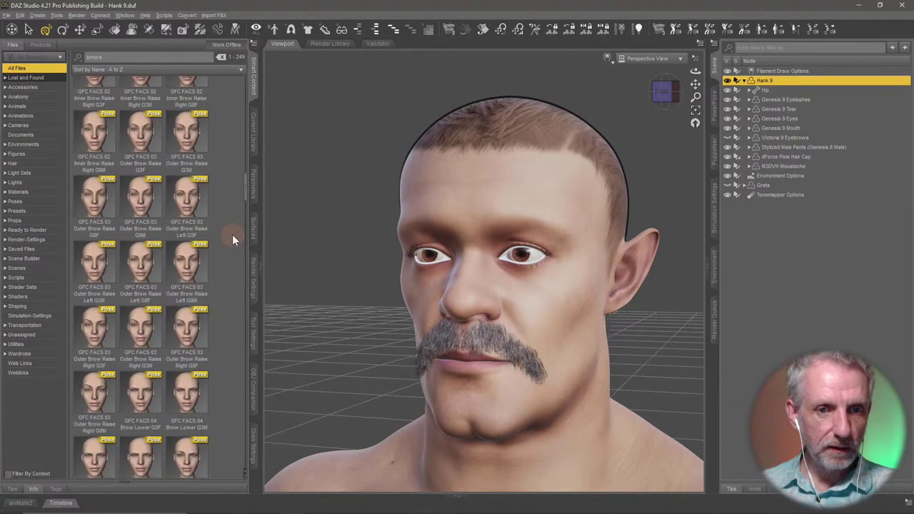
scroll(232, 234, down, 8)
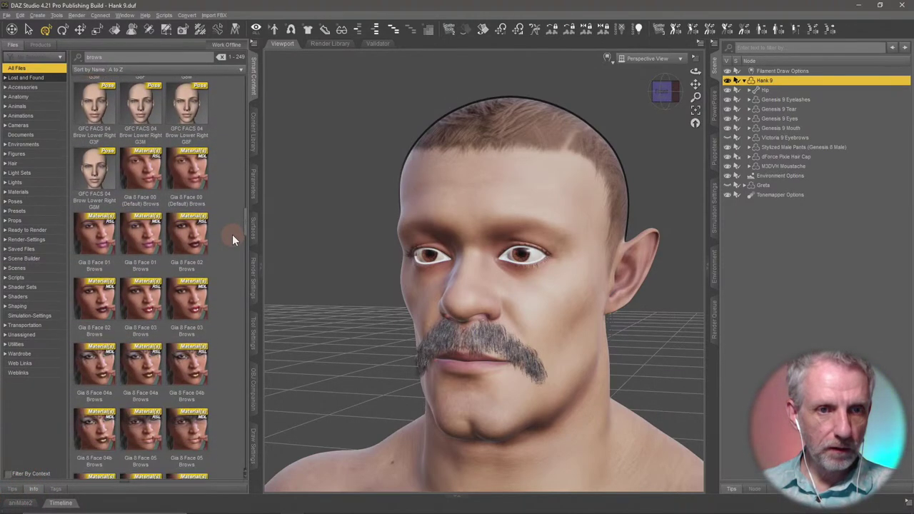
- Check the Hair and Accessories categories for brows and narrow the file search to Anatomy
click(44, 164)
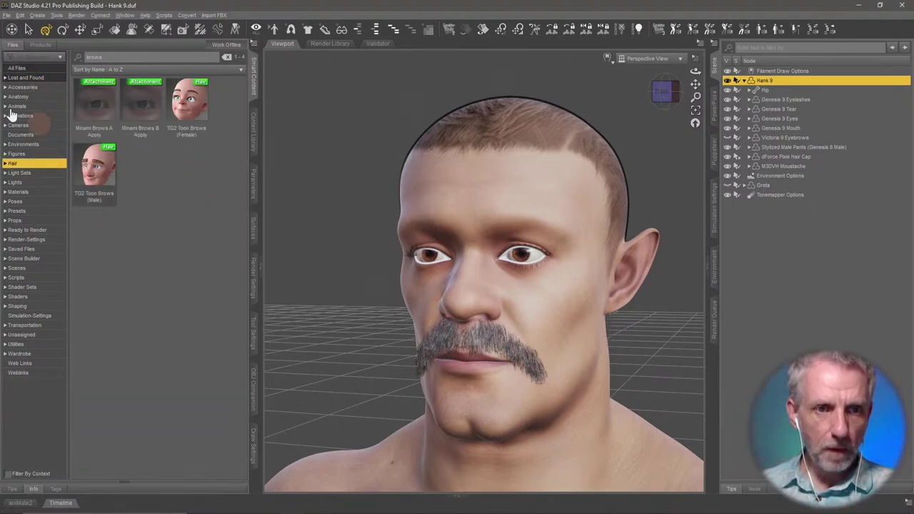
click(43, 89)
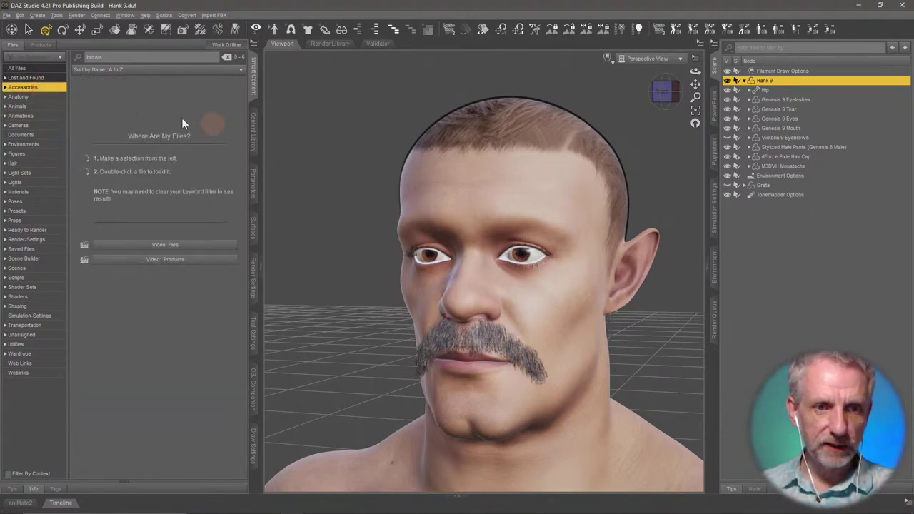
click(39, 96)
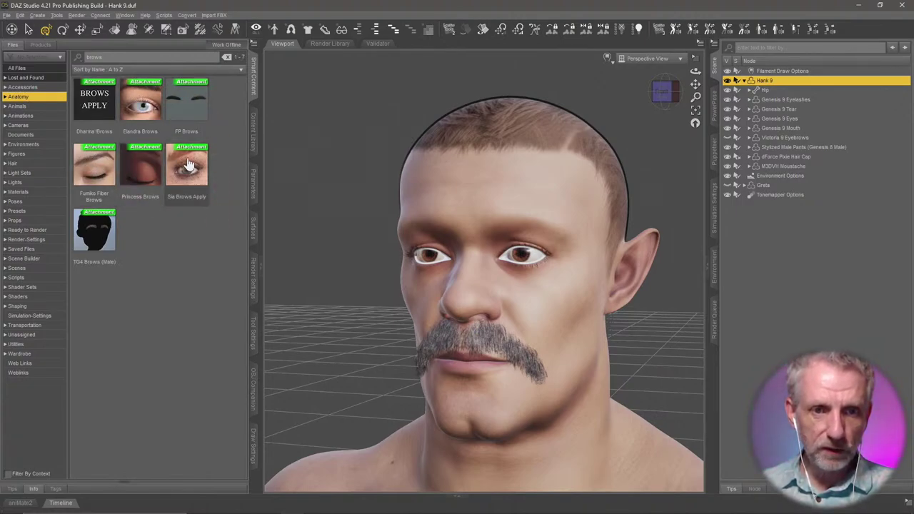
- Load Dharma !Brows onto Hank 9, auto-fitting them from Genesis 8 Female with item type None, and inspect the fit up close
mouse_move(144, 171)
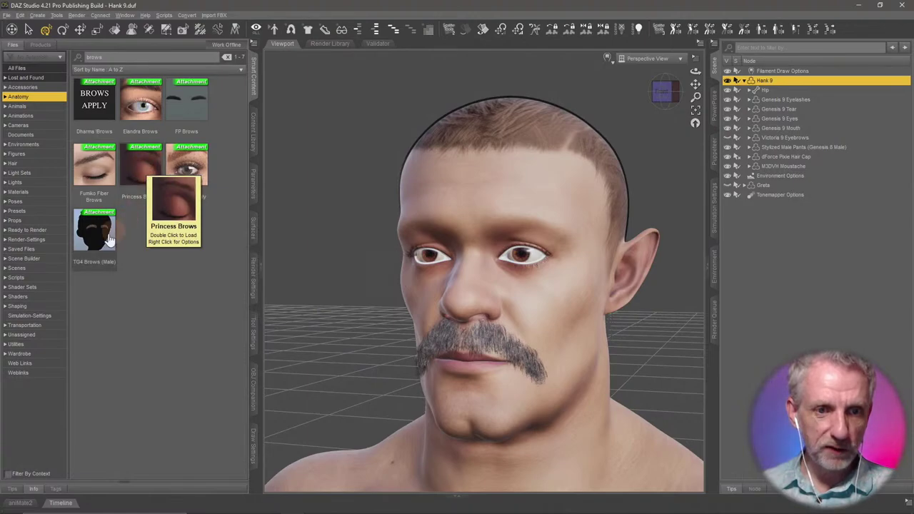
mouse_move(102, 245)
mouse_move(212, 116)
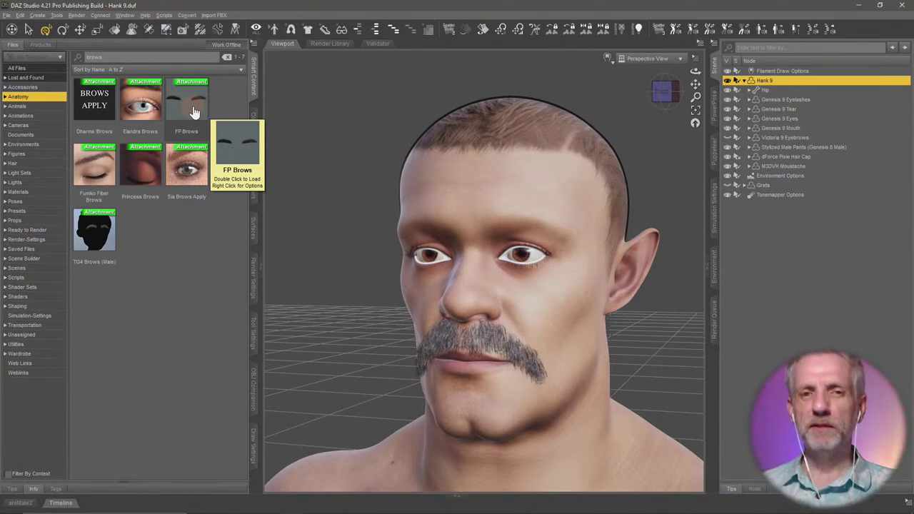
click(194, 112)
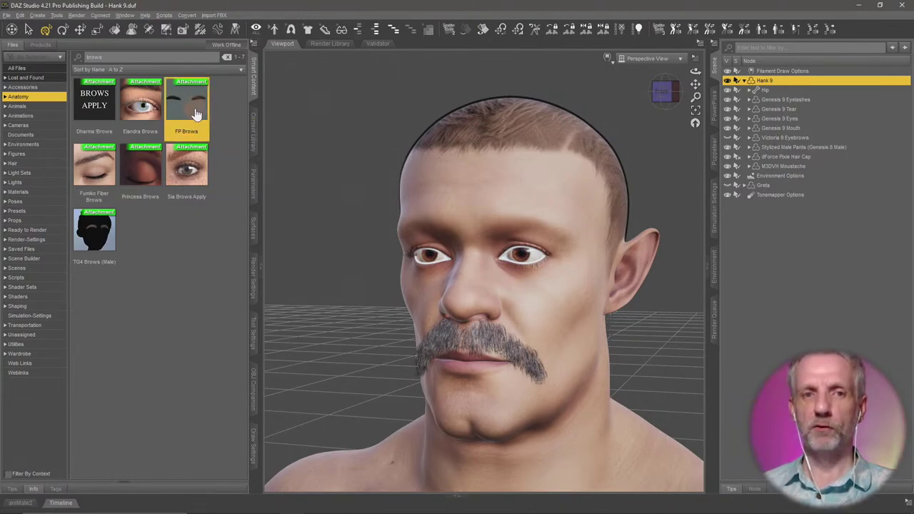
double_click(94, 113)
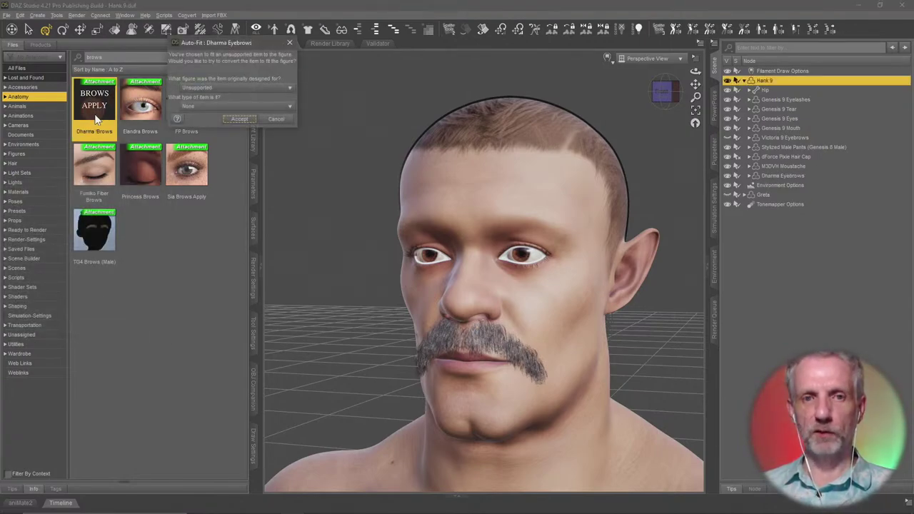
click(254, 90)
click(229, 115)
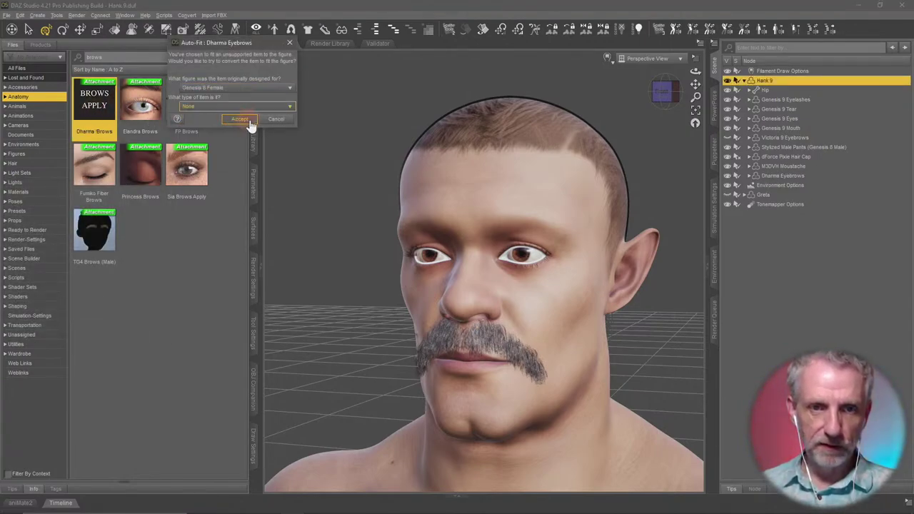
click(247, 121)
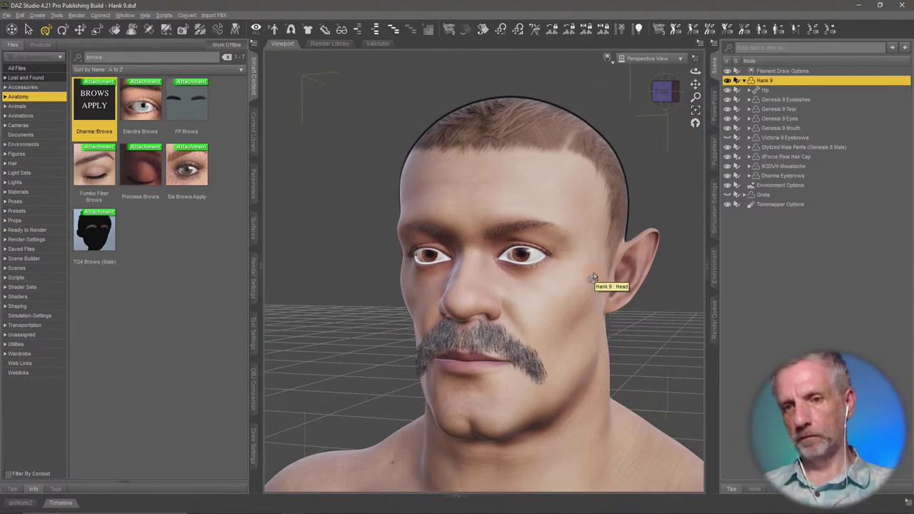
middle_drag(593, 277, 595, 253)
scroll(591, 250, up, 5)
alt+drag(594, 254, 394, 371)
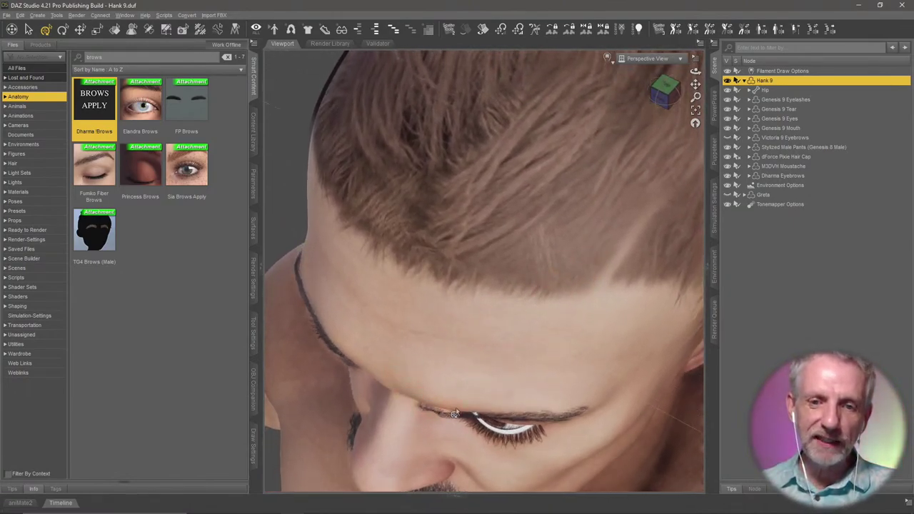
mouse_move(462, 401)
alt+mouse_down()
mouse_move(464, 392)
mouse_move(436, 392)
mouse_move(462, 394)
mouse_move(461, 380)
mouse_move(437, 396)
mouse_move(424, 350)
mouse_move(462, 402)
alt+mouse_up()
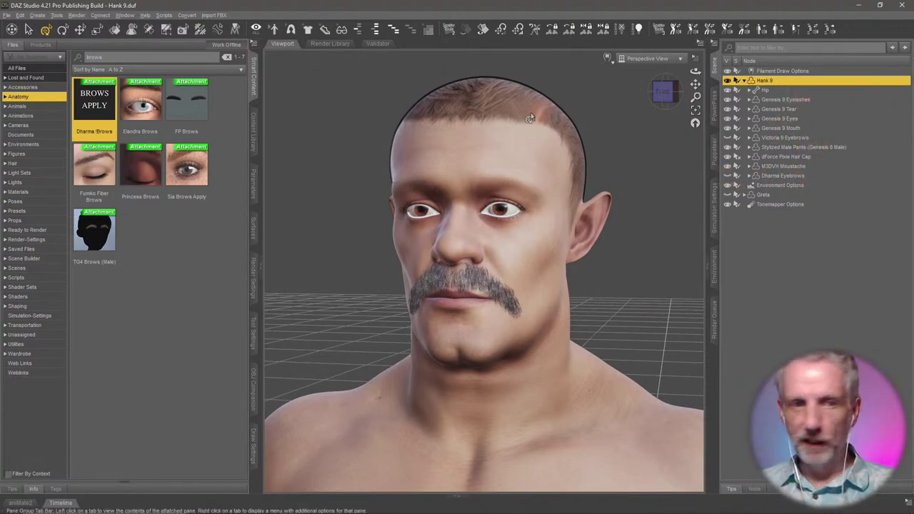
- Load Princess Brows onto Hank 9, auto-fitting them from Genesis 8 Female with item type None, and check them from the side
double_click(148, 171)
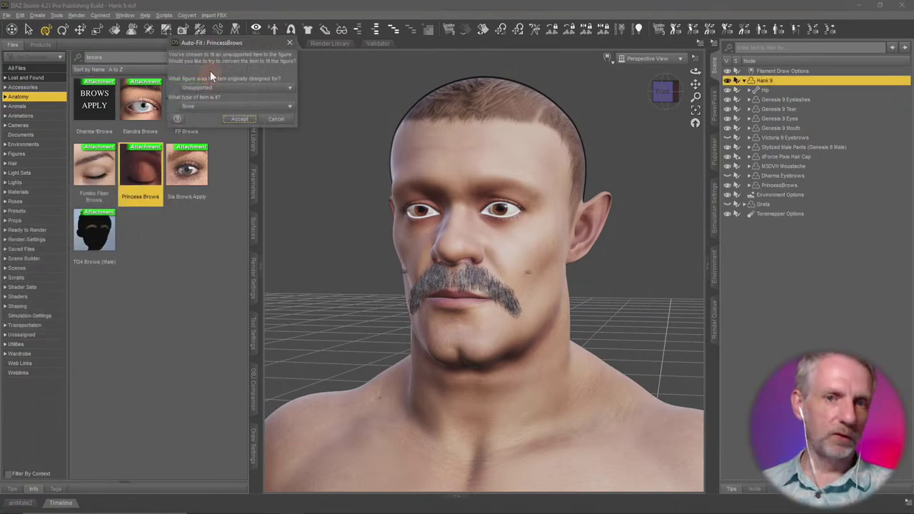
click(224, 88)
click(220, 110)
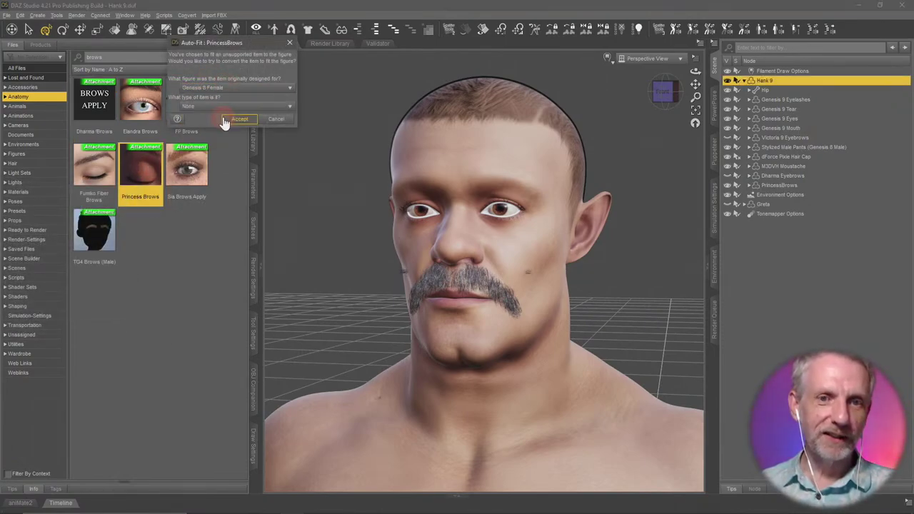
click(223, 119)
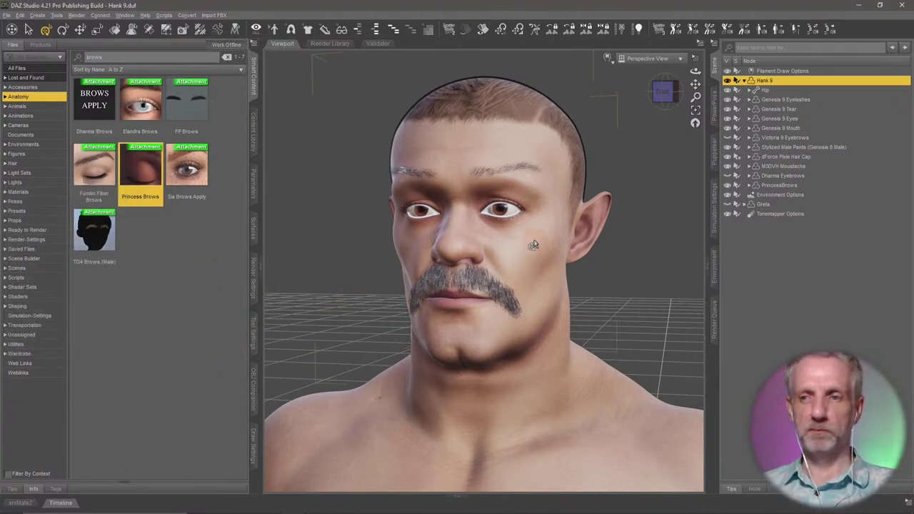
mouse_move(603, 212)
ctrl+alt+mouse_down()
mouse_move(606, 293)
mouse_move(607, 200)
ctrl+alt+mouse_up()
drag(473, 422, 403, 293)
mouse_move(601, 203)
ctrl+alt+mouse_down()
mouse_move(457, 207)
mouse_move(421, 218)
mouse_move(601, 209)
ctrl+alt+mouse_up()
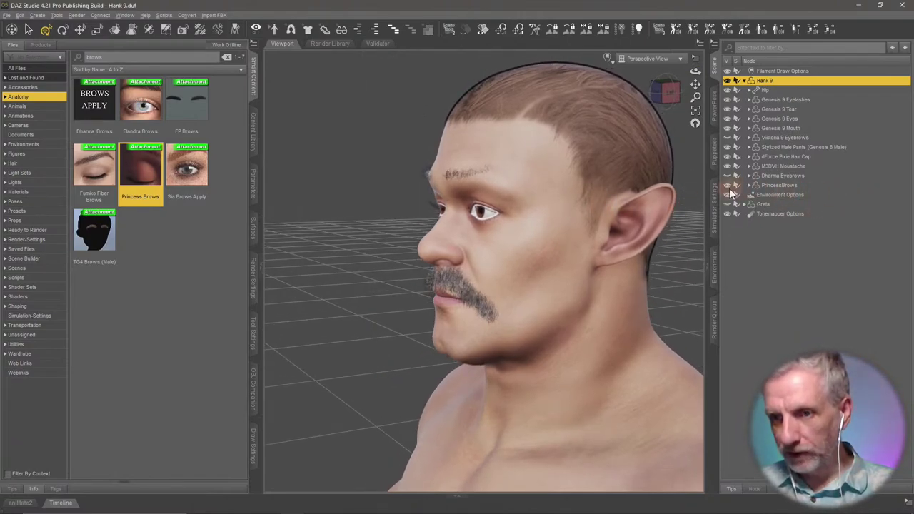
- Load Sia Brows onto Hank 9, auto-fitting them from a Genesis 8 figure, and inspect the brows from several angles
double_click(186, 167)
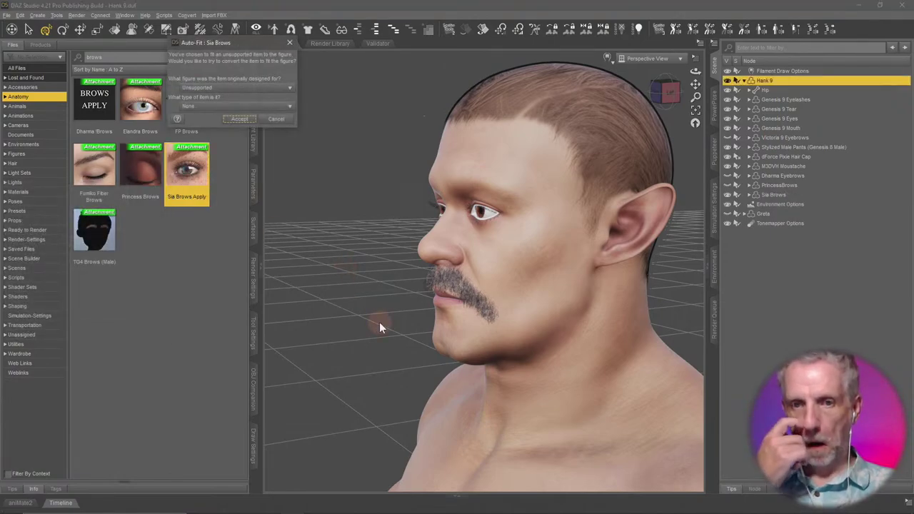
click(236, 88)
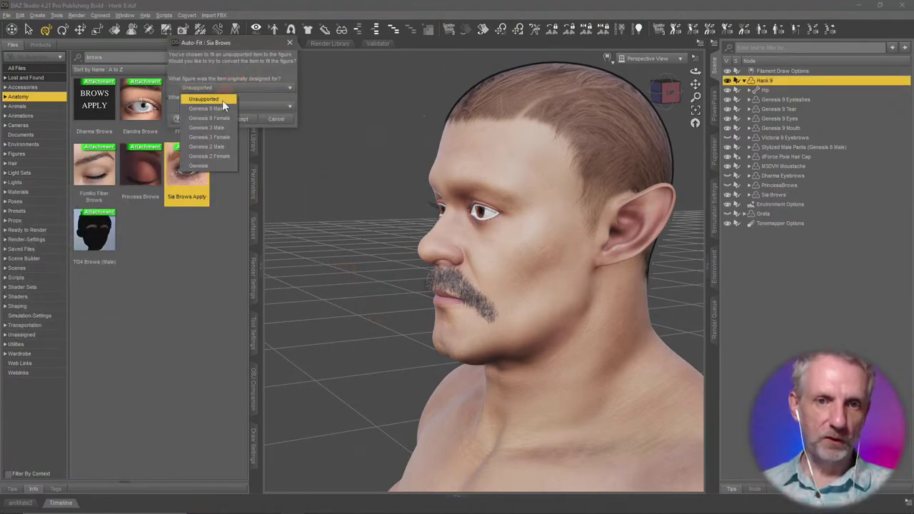
click(216, 110)
click(241, 118)
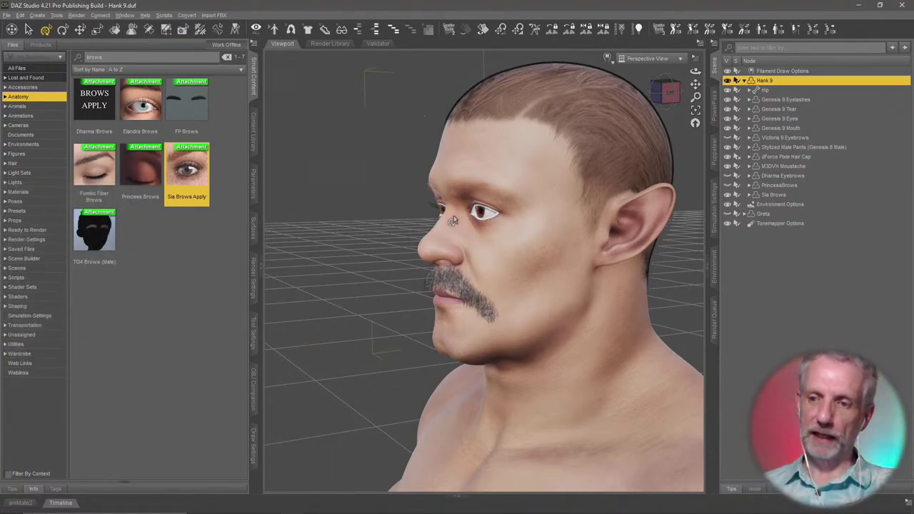
ctrl+alt+drag(453, 218, 542, 215)
scroll(454, 212, up, 4)
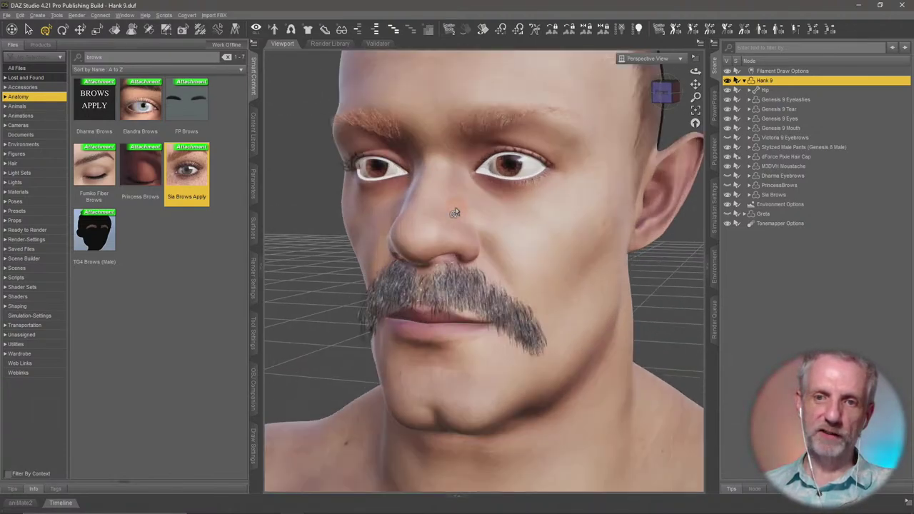
ctrl+alt+right_drag(455, 212, 455, 307)
ctrl+alt+drag(490, 192, 512, 190)
scroll(492, 195, down, 3)
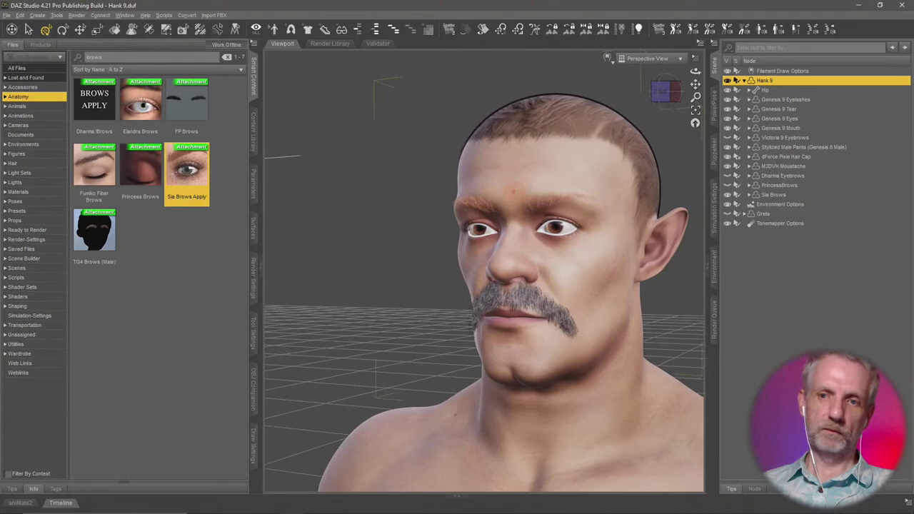
ctrl+alt+drag(664, 203, 605, 206)
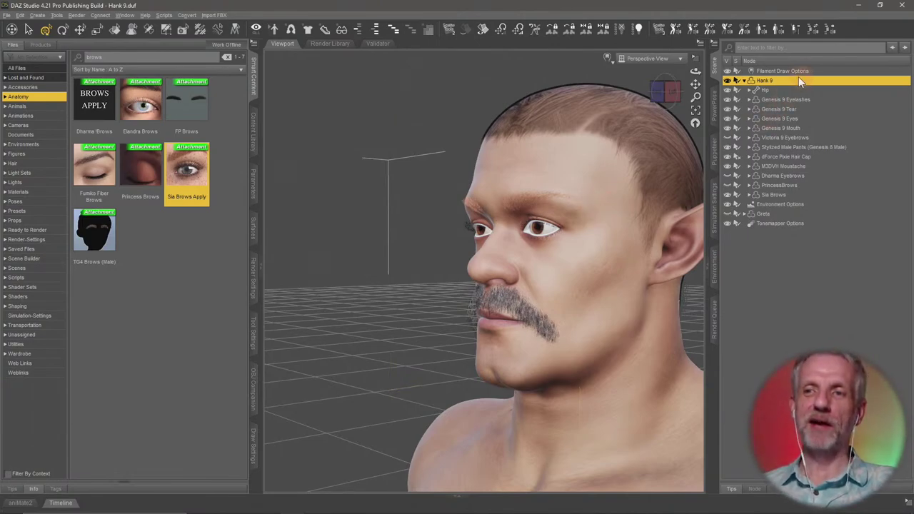
- Search the Materials files for "sia" and try to apply Sia Brows Black to the Sia Brows
click(769, 194)
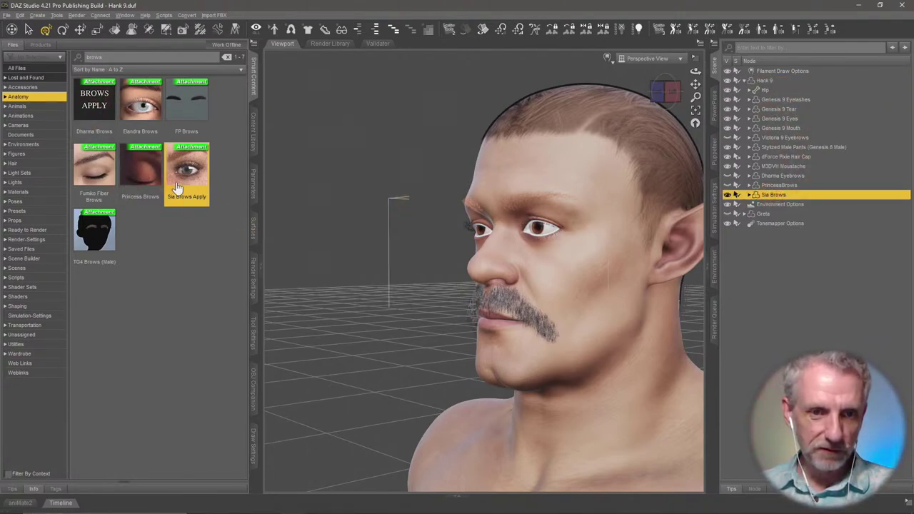
click(43, 193)
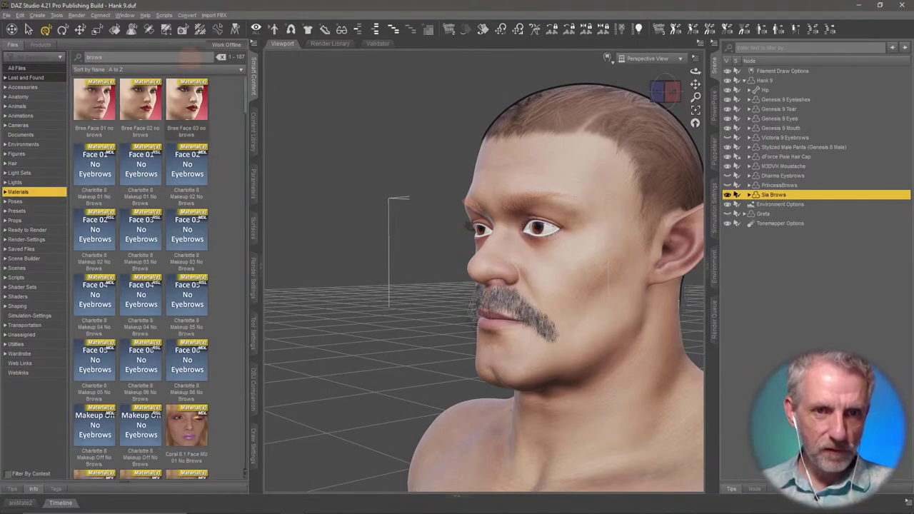
double_click(189, 58)
text(sia)
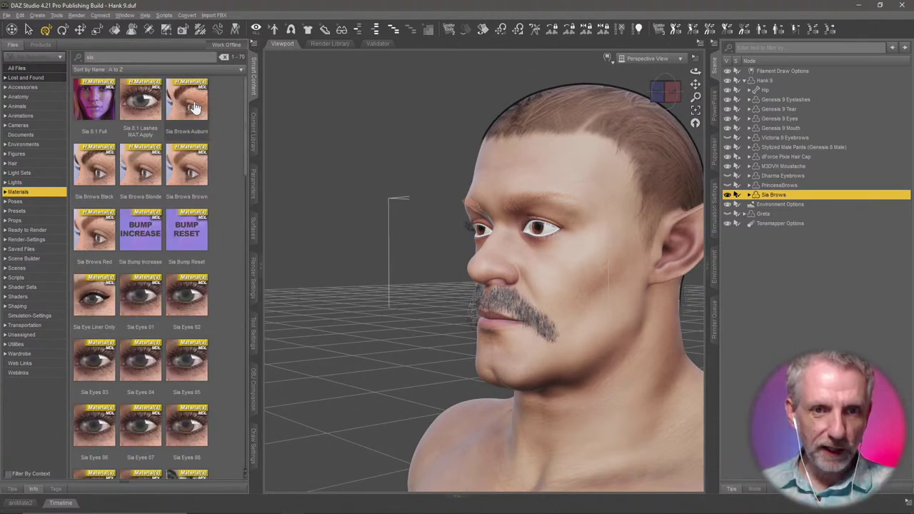
double_click(96, 177)
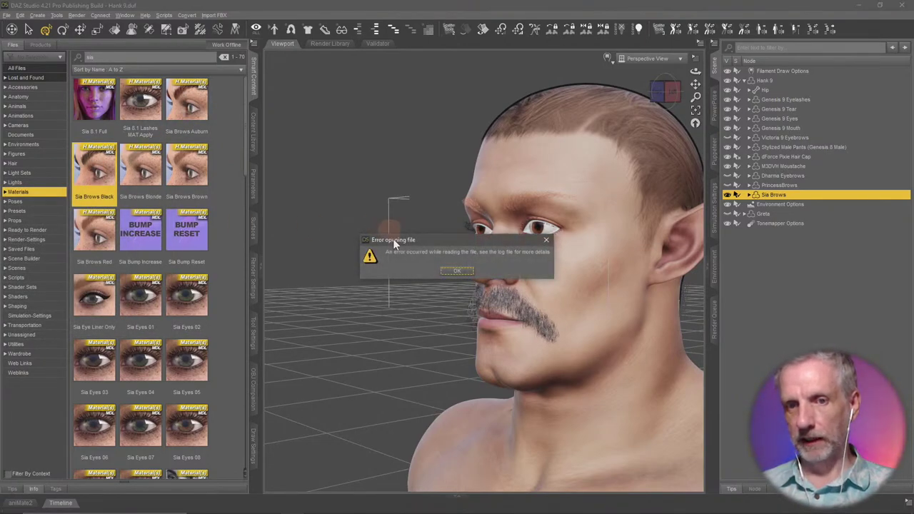
click(457, 273)
- Try to apply the Sia Brows Black material with Hank 9 as the selected figure
click(768, 81)
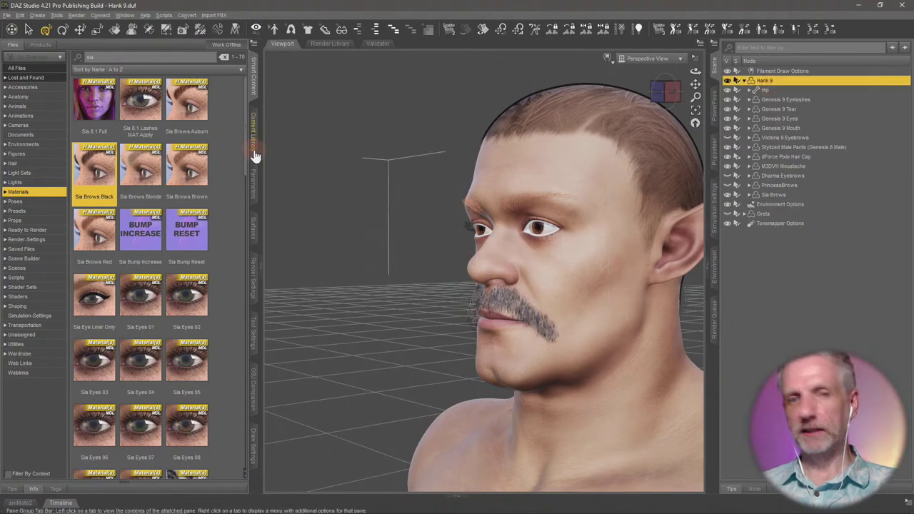
double_click(100, 175)
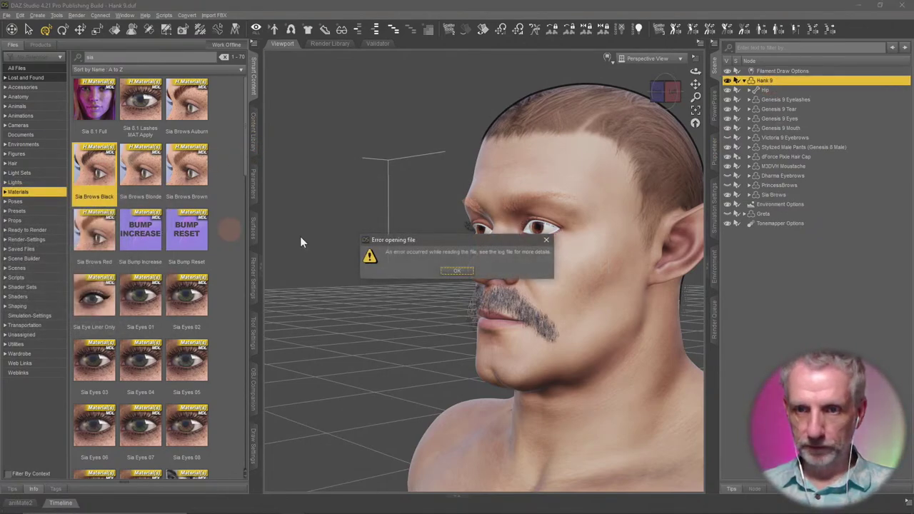
click(470, 272)
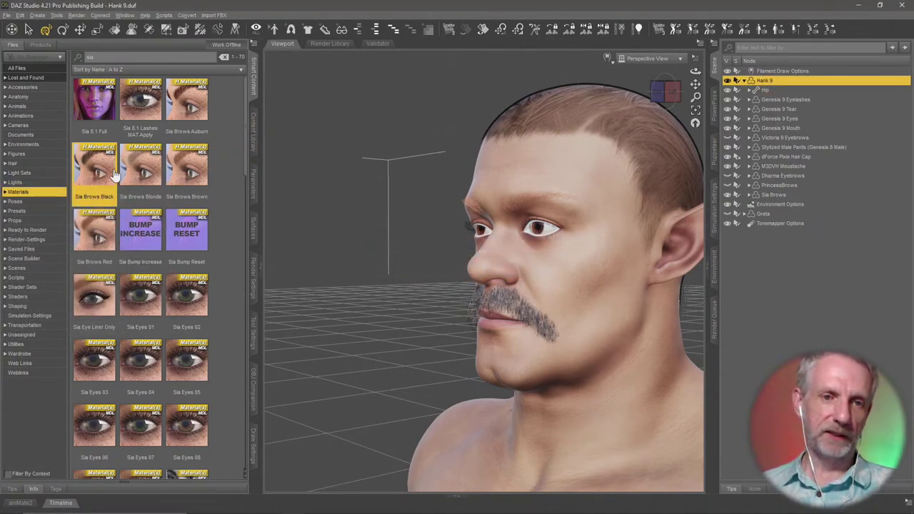
mouse_move(90, 175)
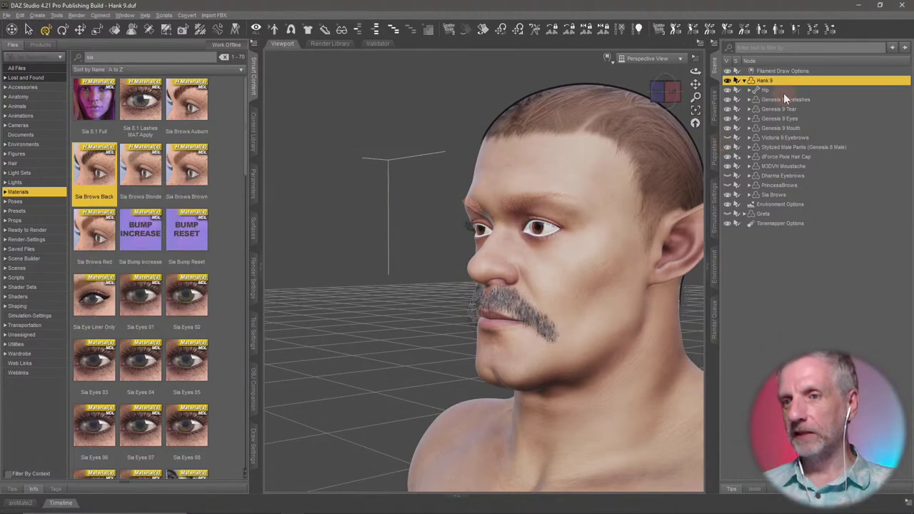
- Filter the Sia Brows' Hair01 surface properties by "base" and darken its Base Color to 0.0090, 0.0046, 0.0014
click(784, 194)
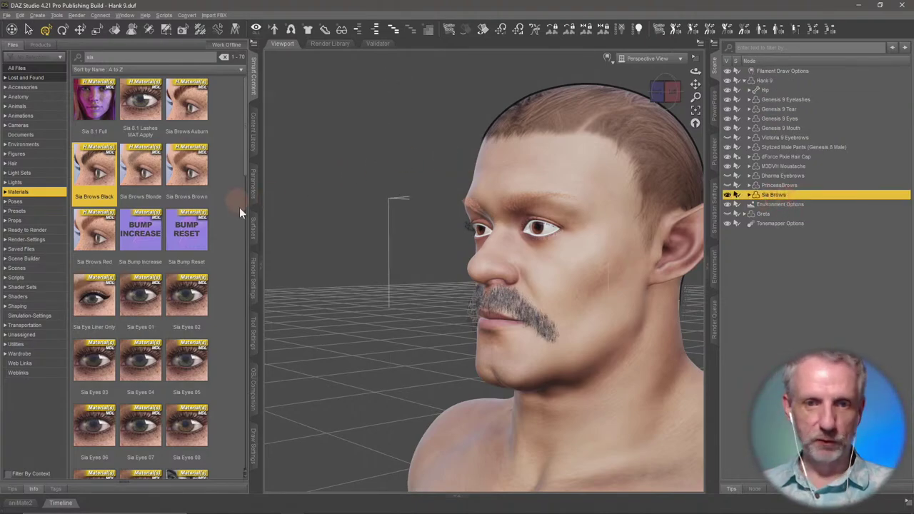
click(252, 225)
click(51, 94)
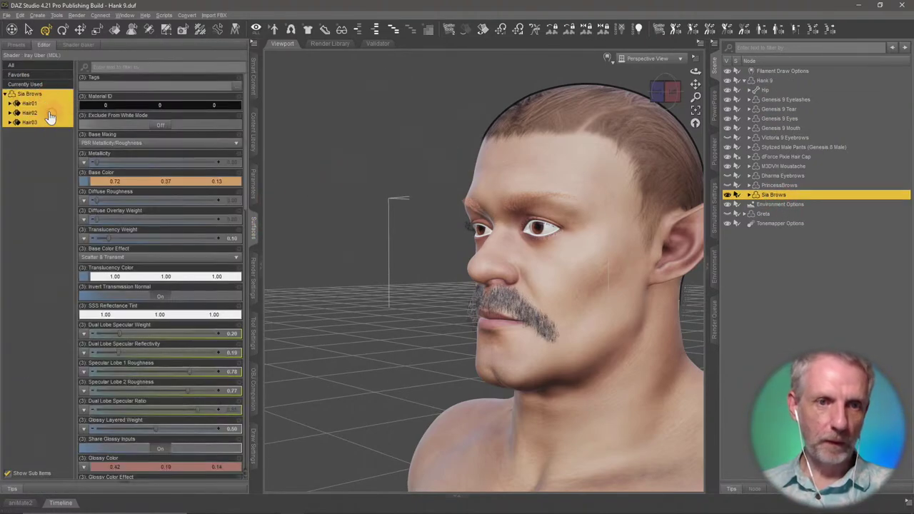
click(52, 104)
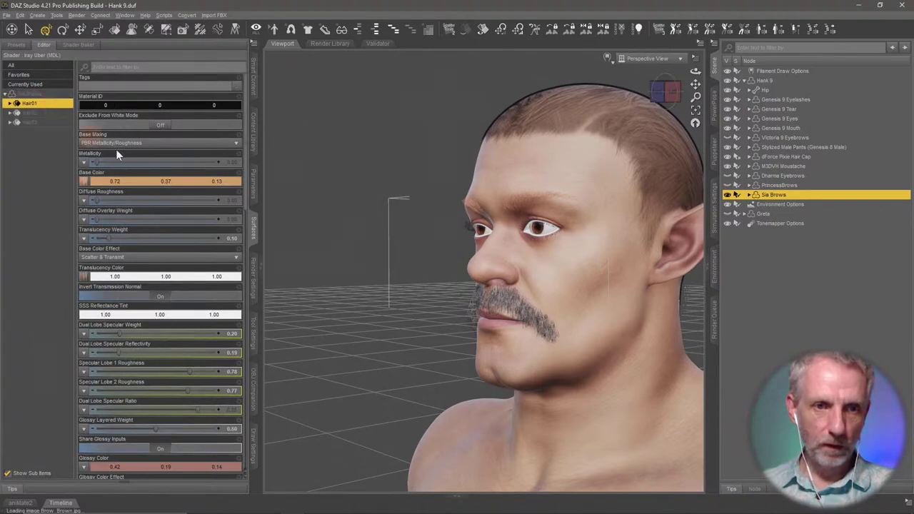
click(181, 67)
text(base)
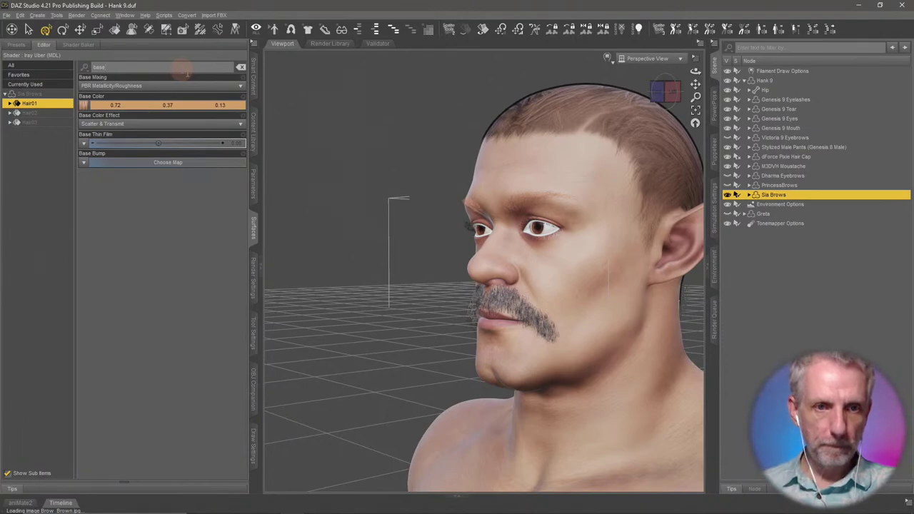
click(150, 107)
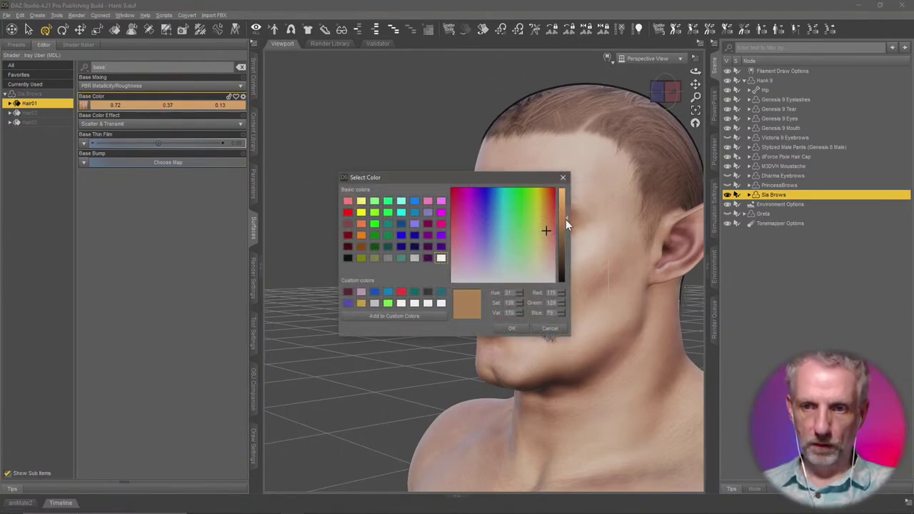
drag(566, 221, 563, 268)
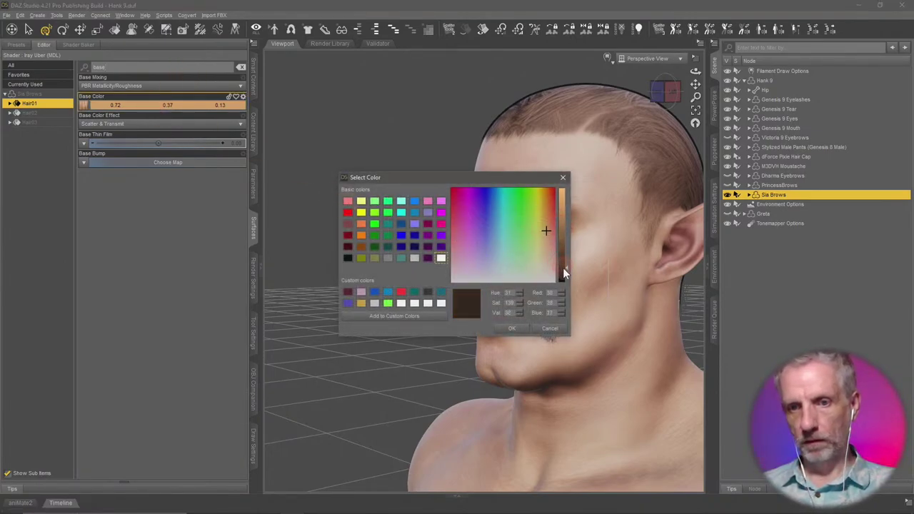
click(508, 328)
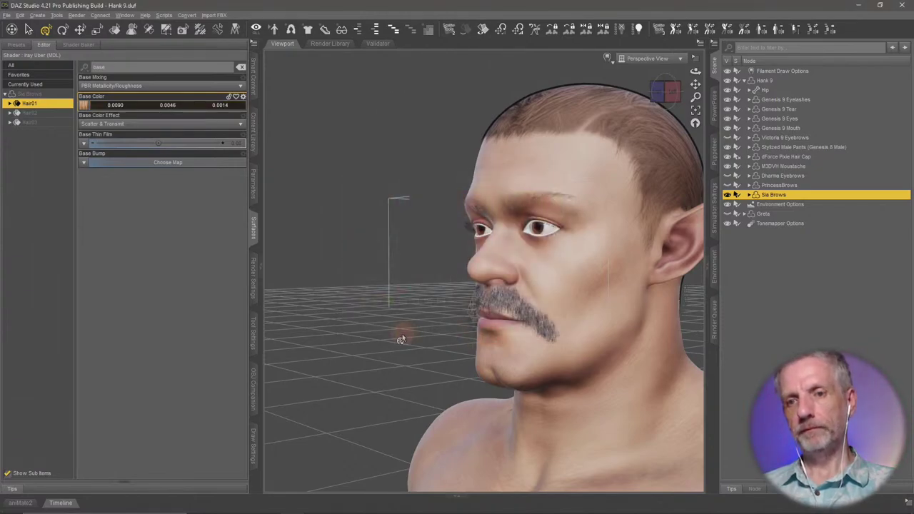
ctrl+alt+drag(385, 293, 465, 285)
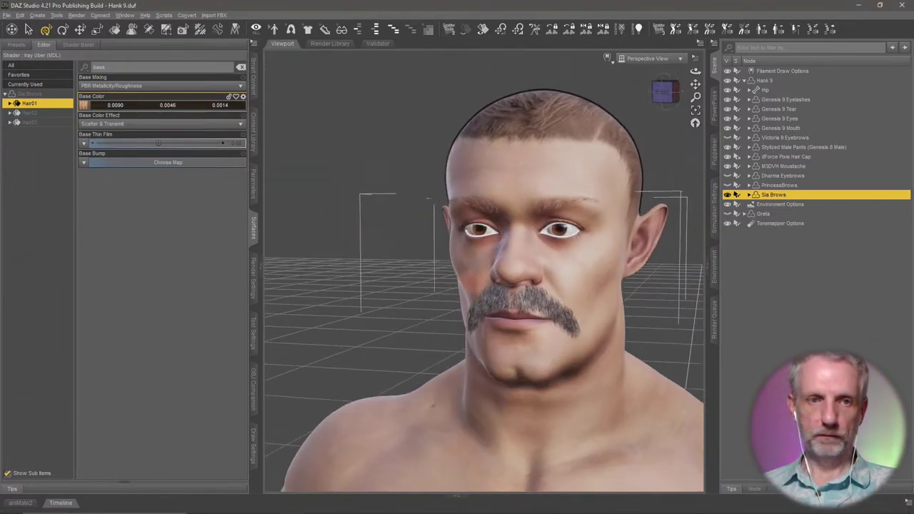
- Darken the Base Color of all three Sia Brows hair surfaces together to 0.0055, 0.0026, 0.0008
click(50, 94)
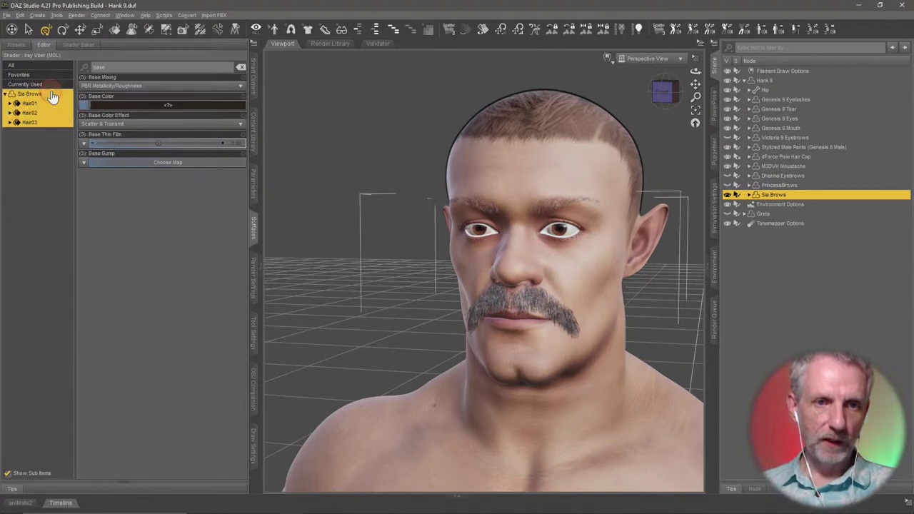
click(204, 107)
drag(564, 231, 565, 272)
click(513, 329)
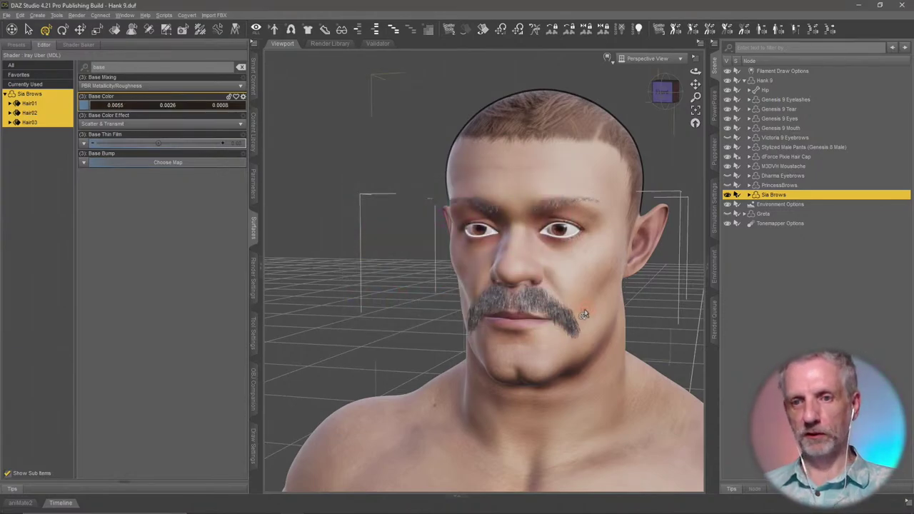
- Frame Hank 9's face at an angle and switch the viewport draw style to NVIDIA Iray to preview the brows
scroll(502, 222, up, 2)
ctrl+alt+drag(503, 223, 491, 221)
scroll(504, 220, down, 2)
click(608, 58)
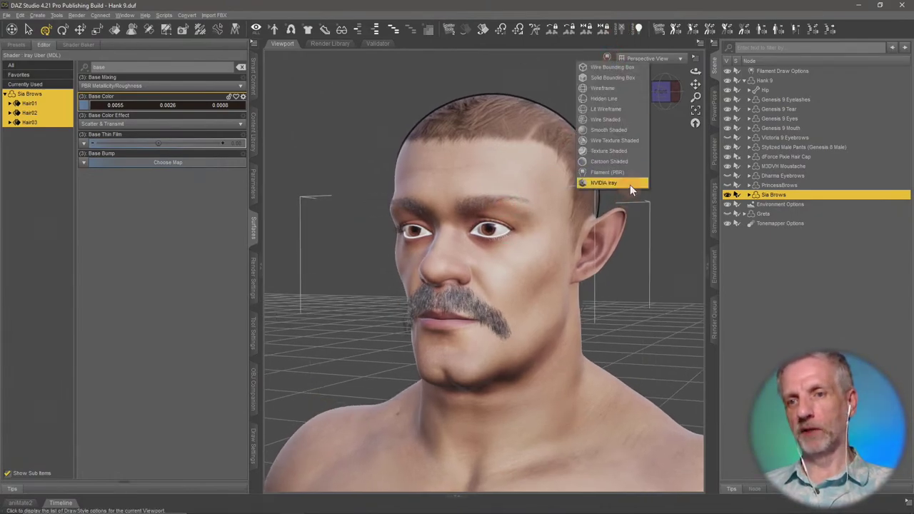
click(629, 182)
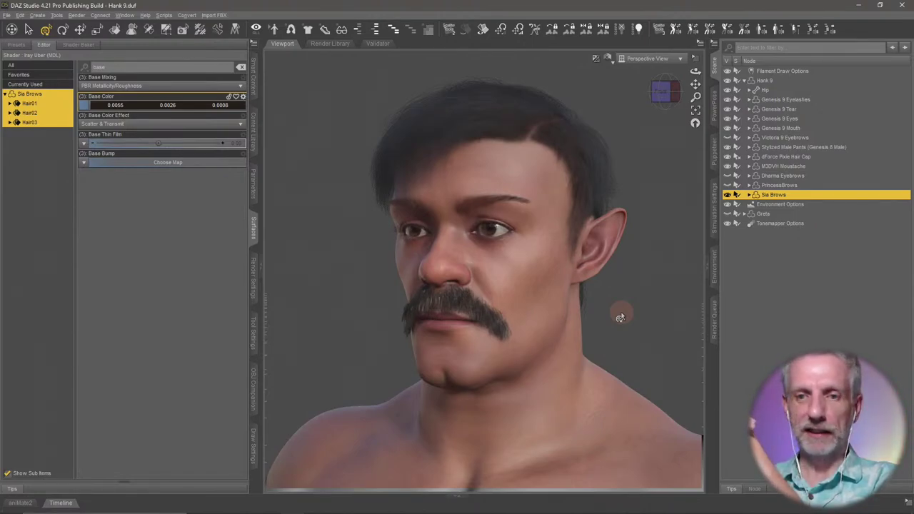
- Hide the Sia Brows in the scene and clear the surface property filter with Hank 9 selected
click(726, 195)
click(766, 80)
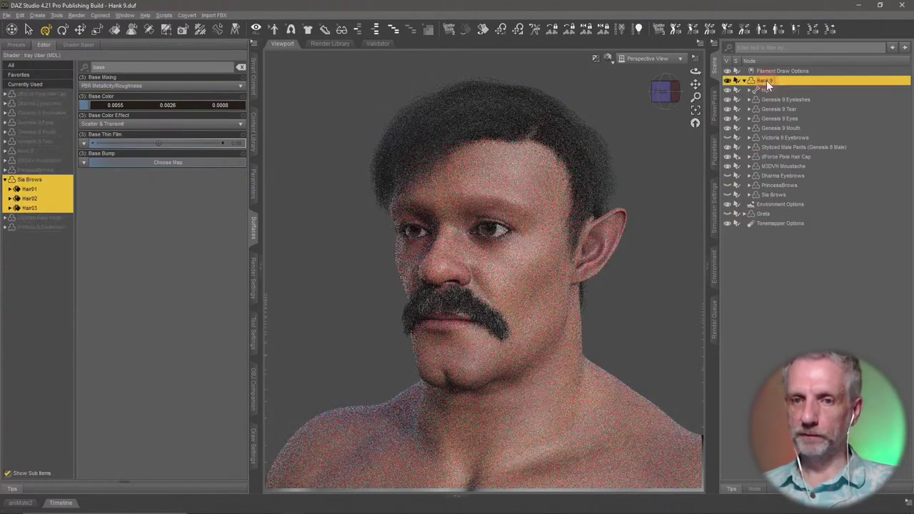
click(240, 66)
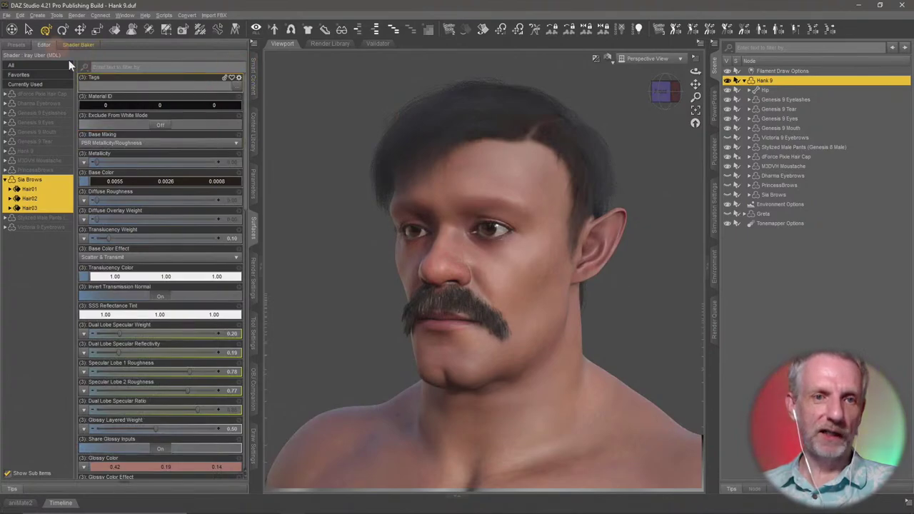
- Show the Hair category in the Smart Content products and clear the keyword filter to list all hair products
click(255, 87)
click(43, 45)
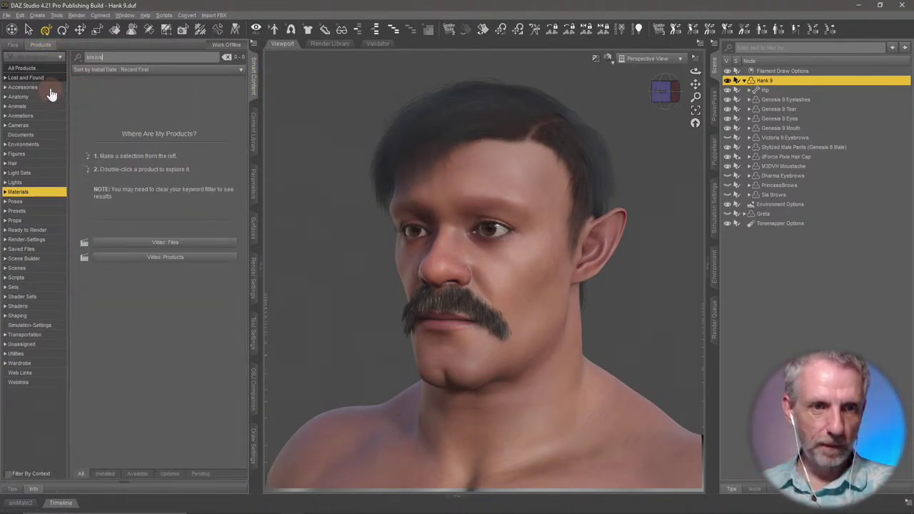
click(44, 88)
click(39, 163)
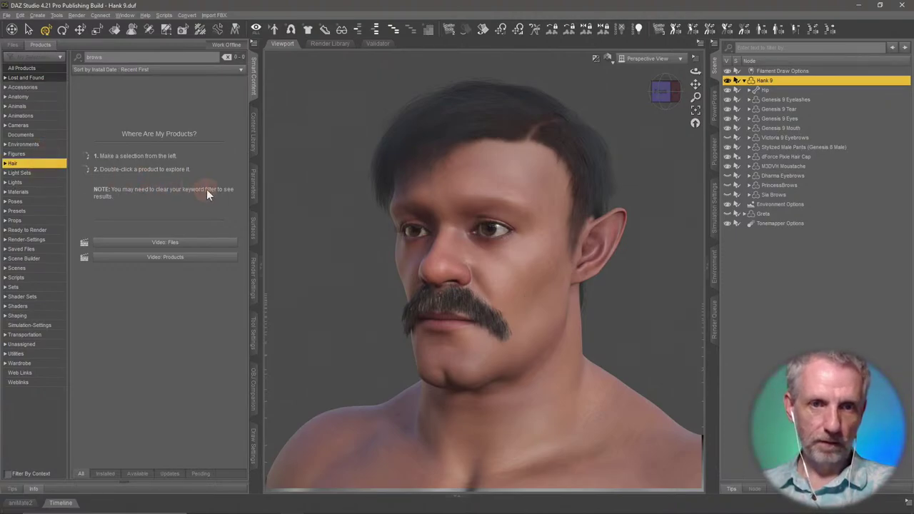
click(227, 57)
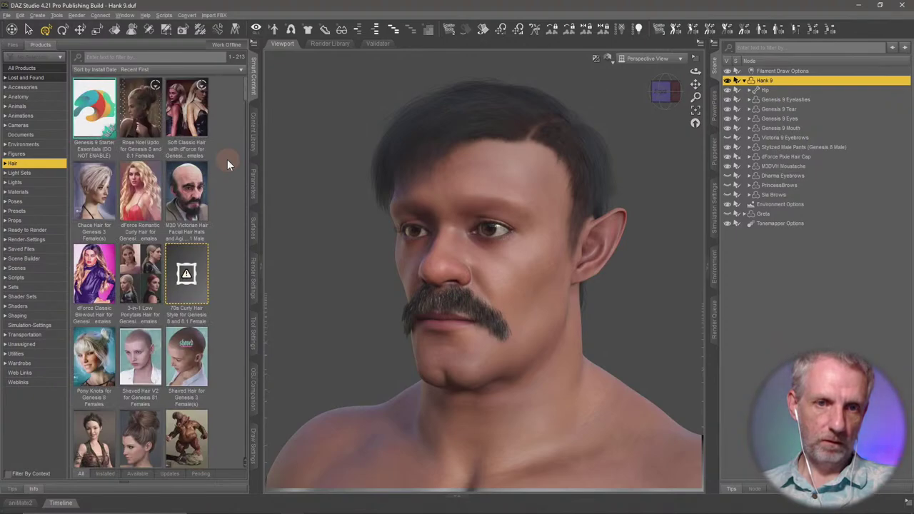
- Load M3DVH EyeBrows 01 from the M3D Victorian Hair product onto Hank 9, auto-fitting them from Genesis 8 Male
click(189, 202)
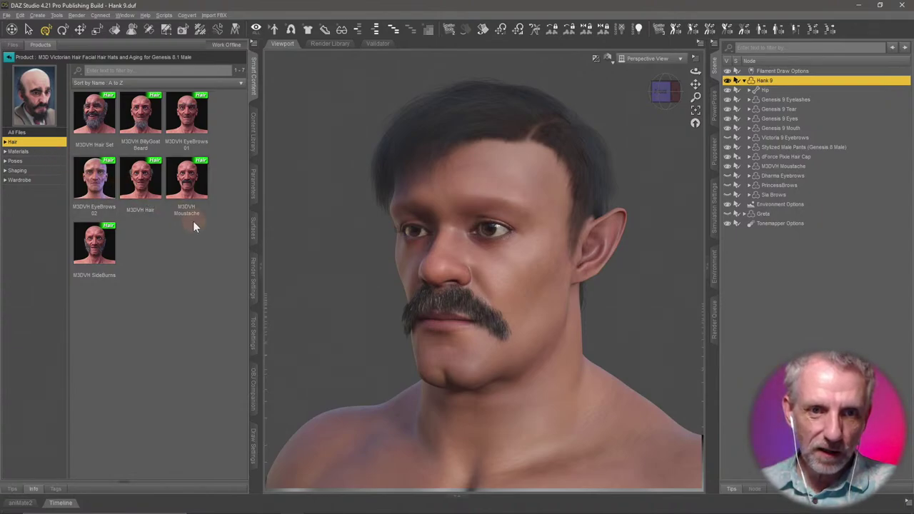
mouse_move(196, 125)
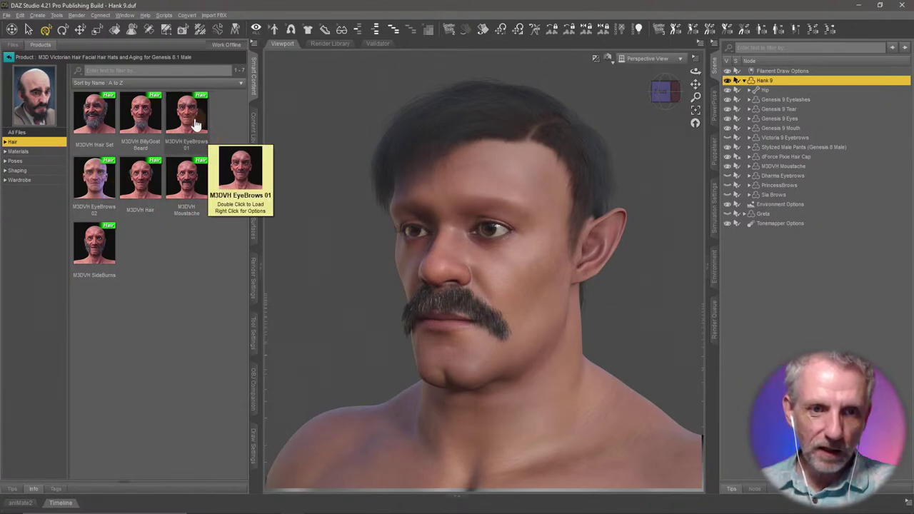
double_click(194, 120)
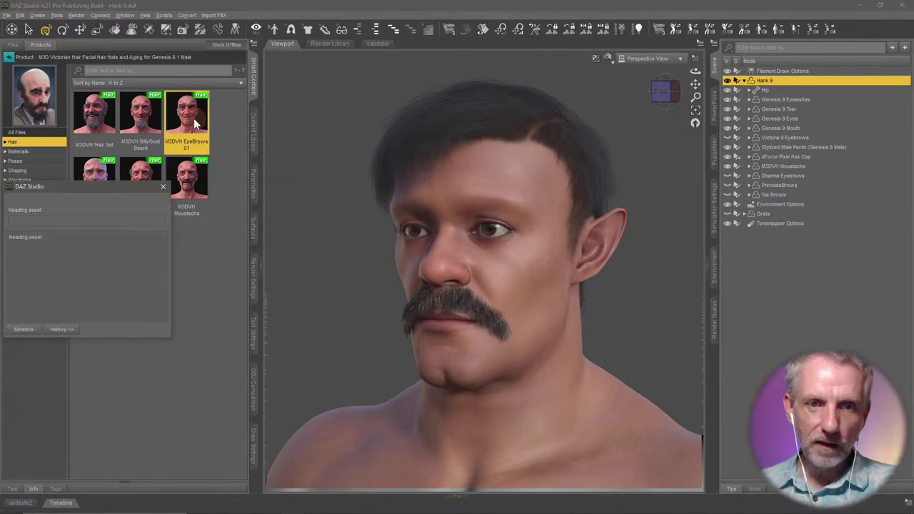
click(261, 88)
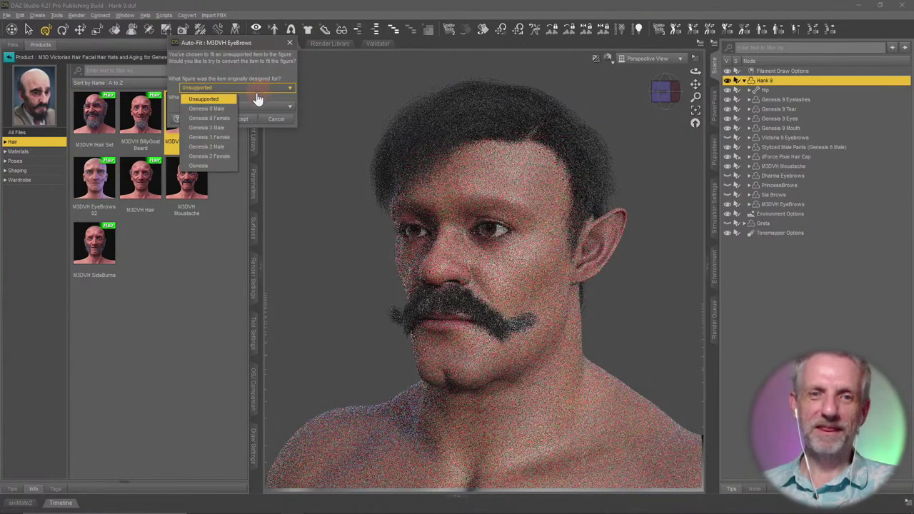
click(224, 109)
click(241, 120)
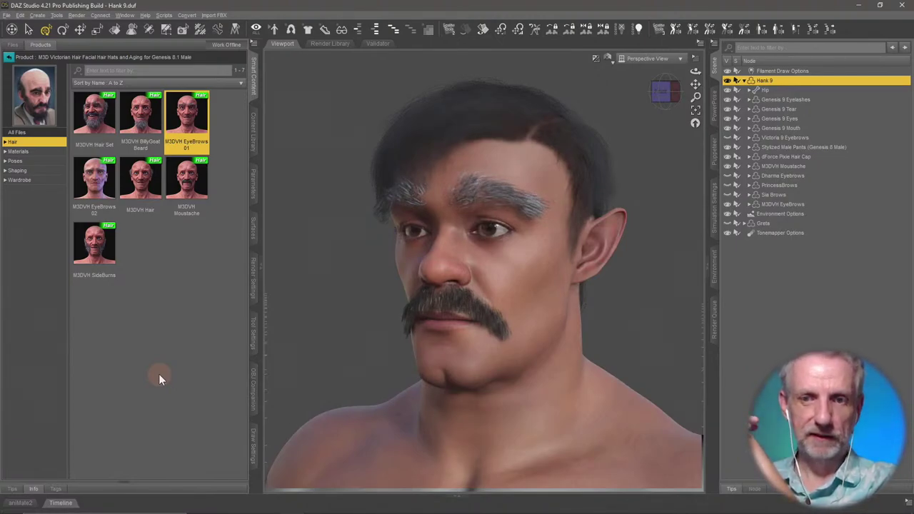
- Try the M3DVH Hair Color 03 material on the M3DVH eyebrows and replace it with M3DVH Hair Color 02
click(511, 314)
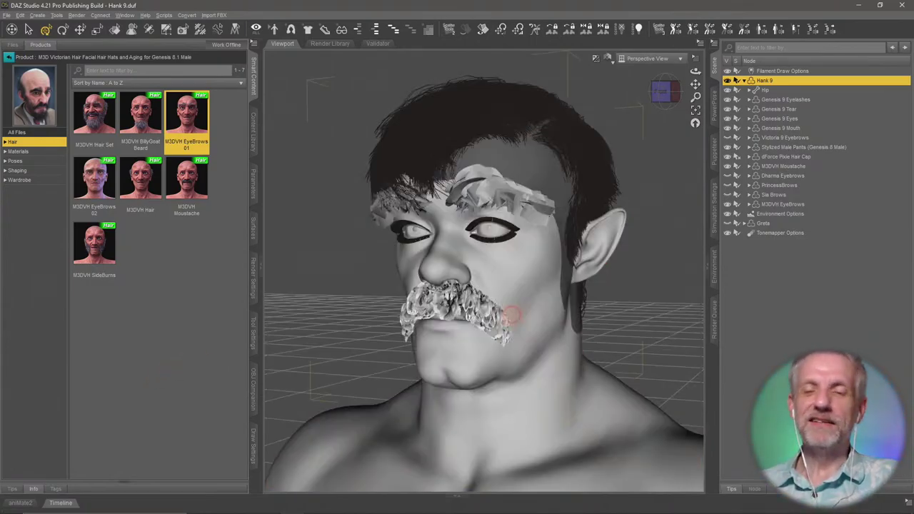
ctrl+alt+drag(511, 314, 532, 298)
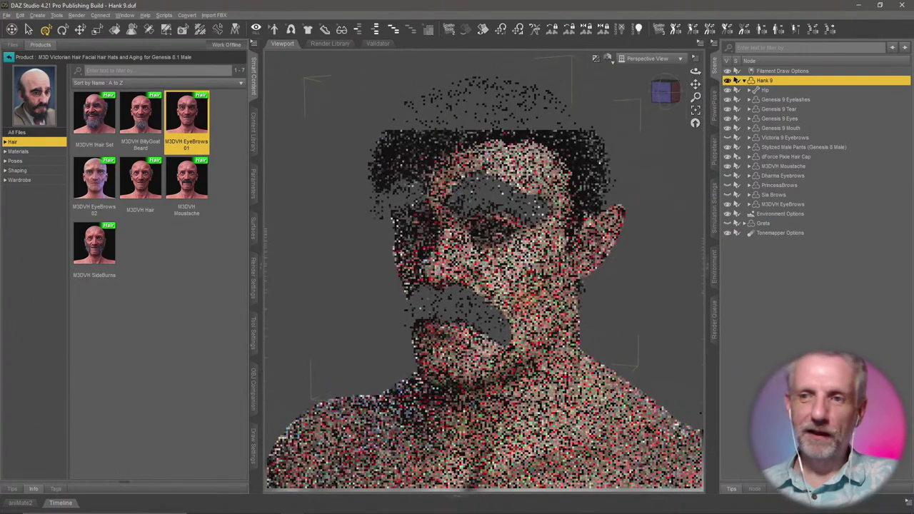
click(792, 204)
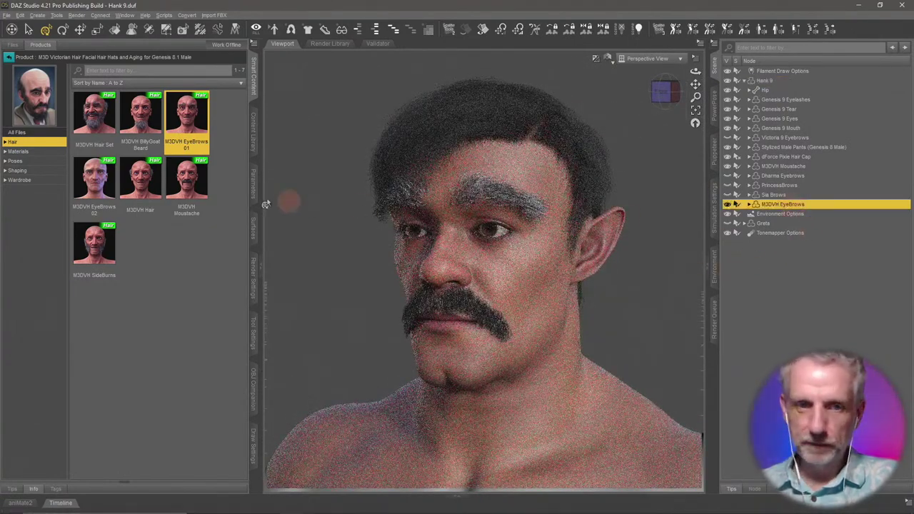
click(54, 153)
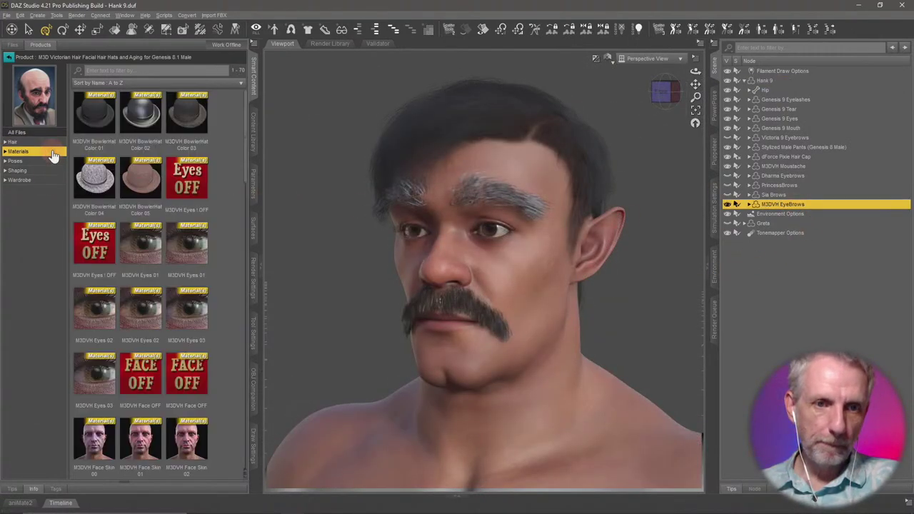
click(53, 161)
click(51, 174)
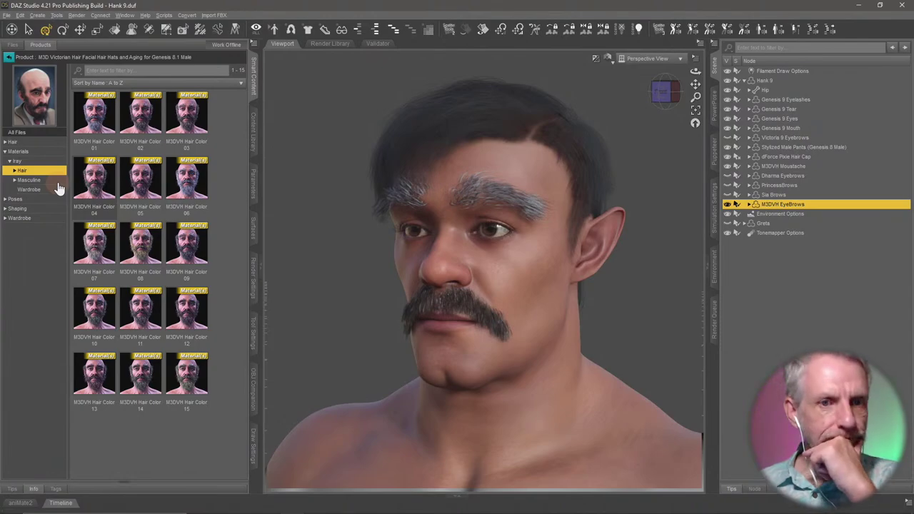
double_click(199, 126)
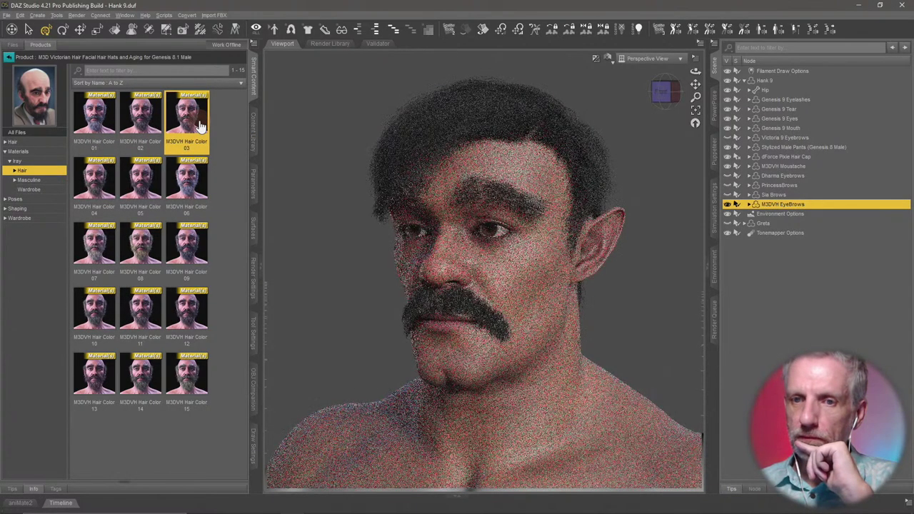
click(143, 125)
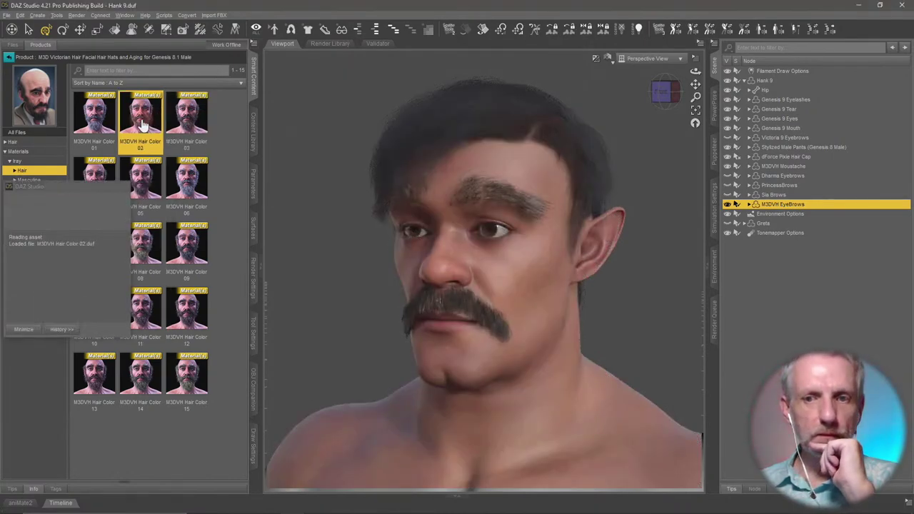
double_click(143, 125)
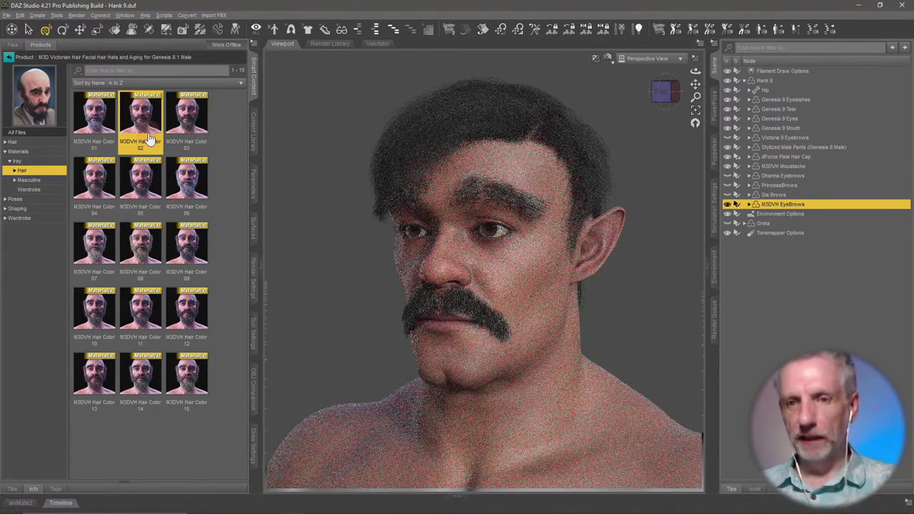
- Darken the Base Color of all M3DVH eyebrow surfaces to 0.0066 in each channel
mouse_move(150, 137)
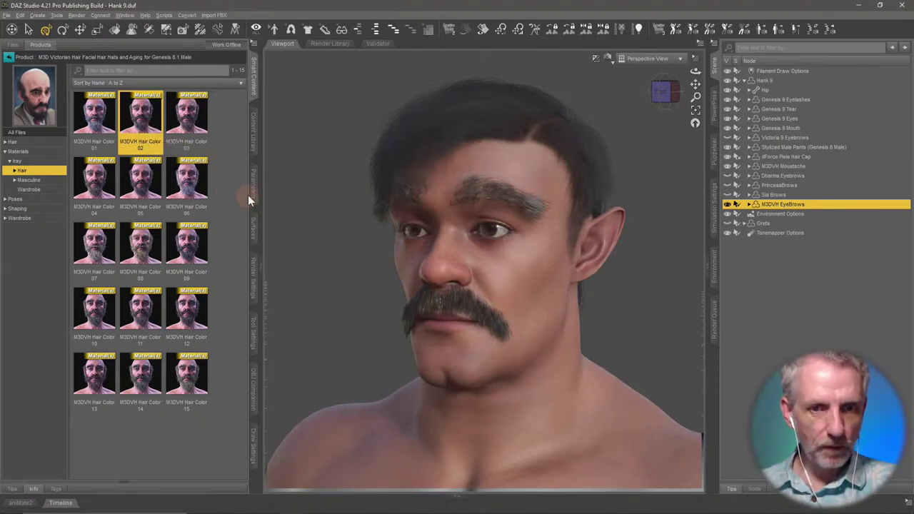
click(252, 228)
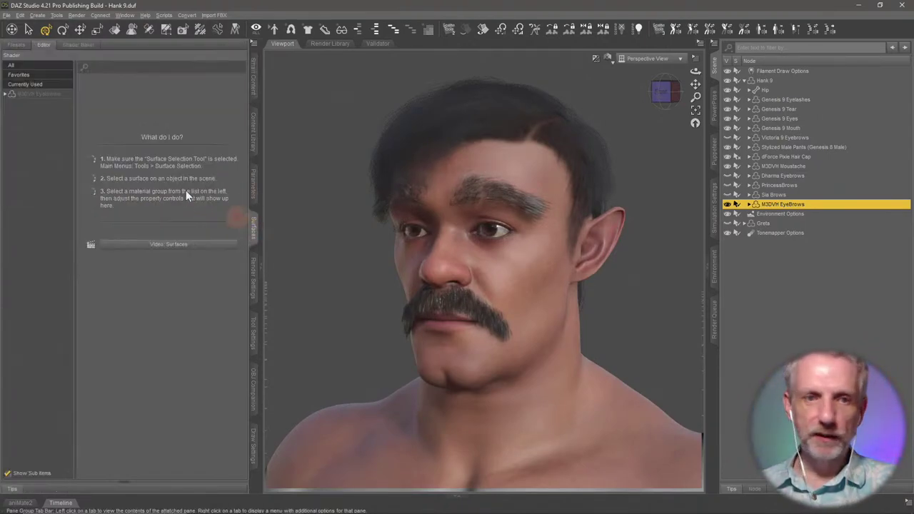
click(27, 94)
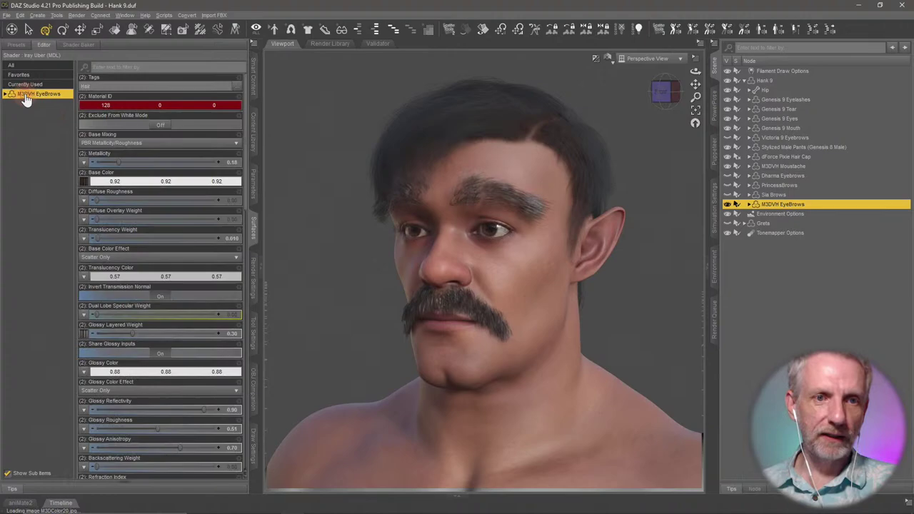
click(181, 182)
drag(565, 238, 562, 272)
click(511, 329)
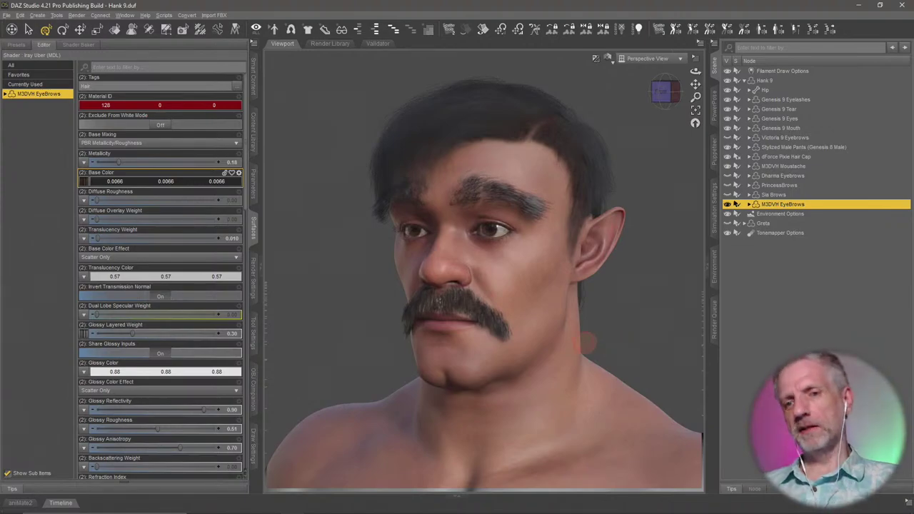
- Save the scene and switch the viewport draw style to Filament (PBR)
ctrl+alt+drag(583, 342, 627, 366)
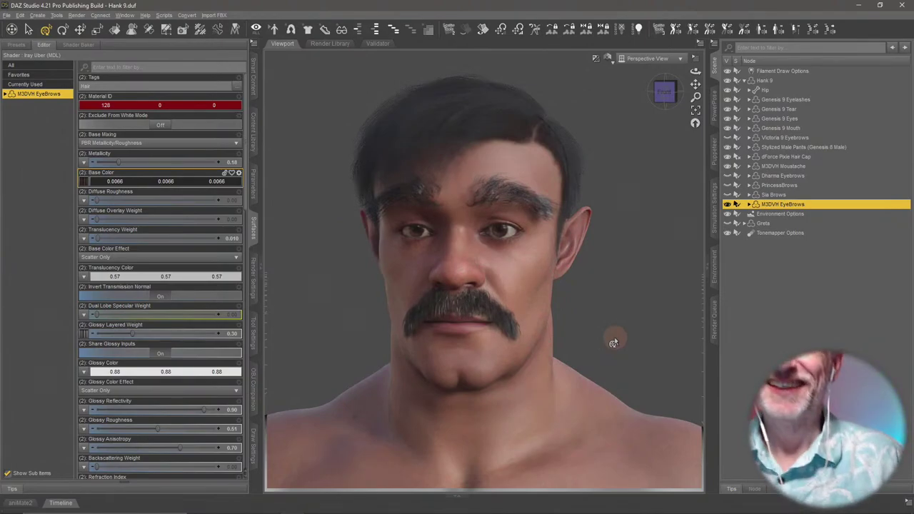
mouse_move(614, 342)
mouse_down()
mouse_move(673, 265)
mouse_move(668, 247)
mouse_up()
key(ctrl+z)
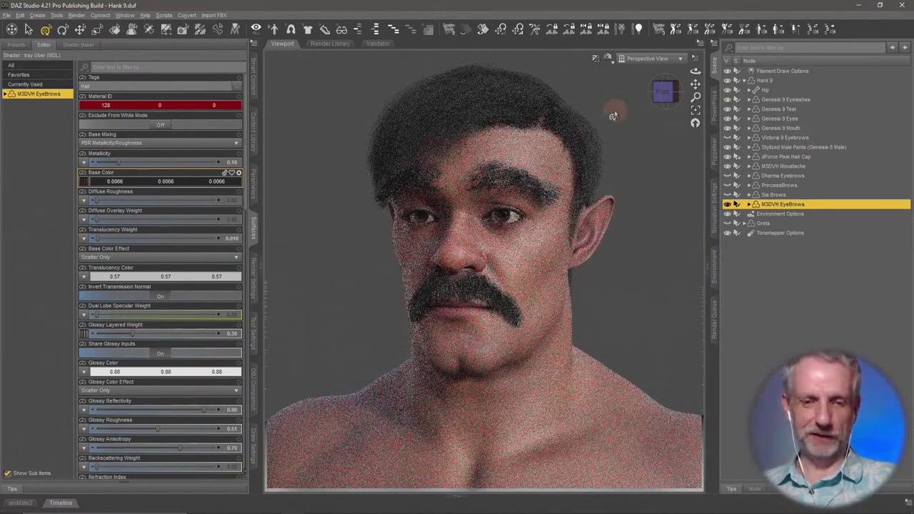
key(ctrl+s)
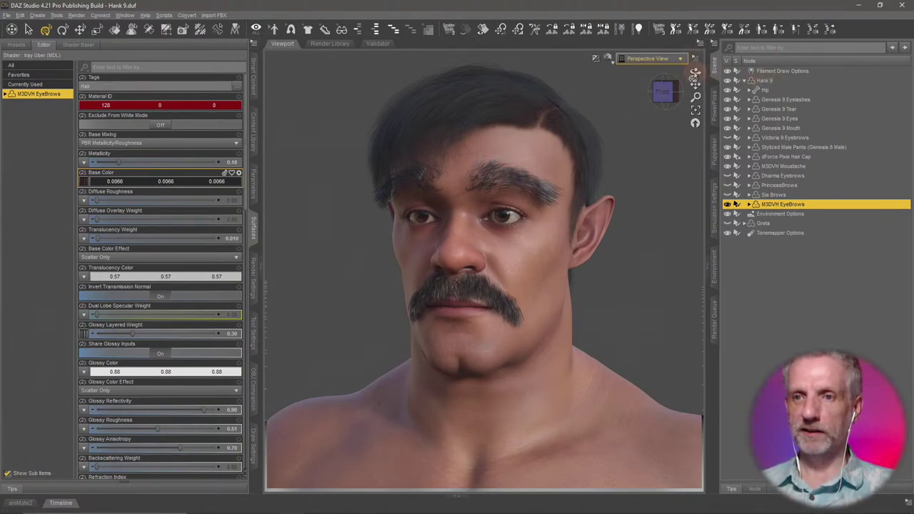
click(680, 61)
click(609, 60)
click(608, 59)
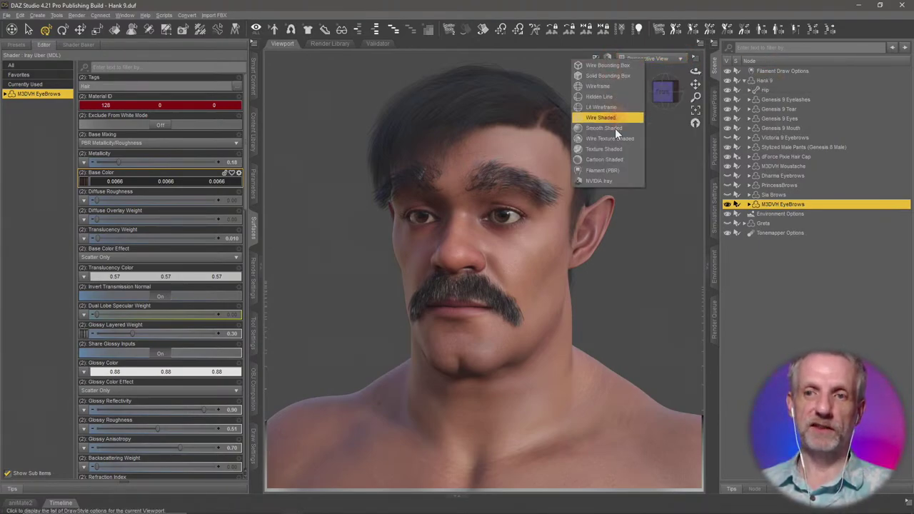
click(618, 167)
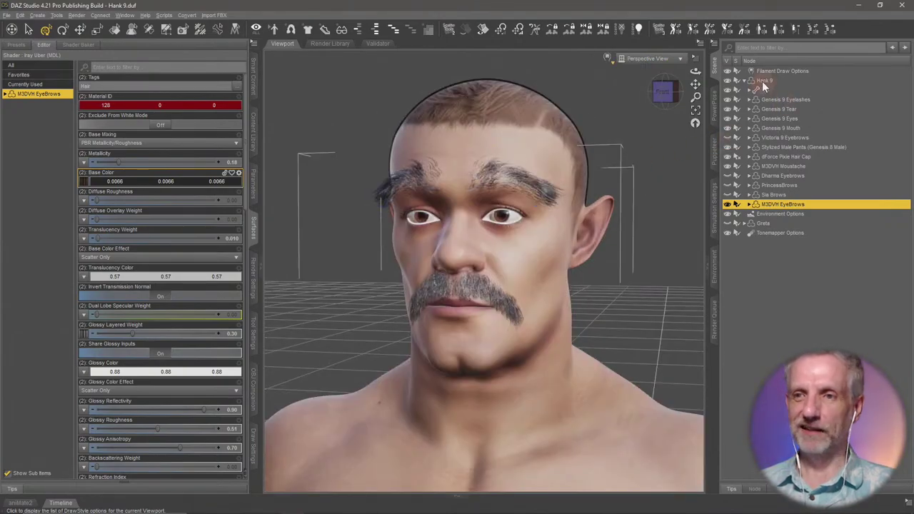
- Select the Hank 9 figure and open the dForce Necromancer Outfit for Genesis 8.1 Male among the wardrobe products
click(761, 81)
scroll(508, 223, down, 5)
scroll(519, 177, down, 8)
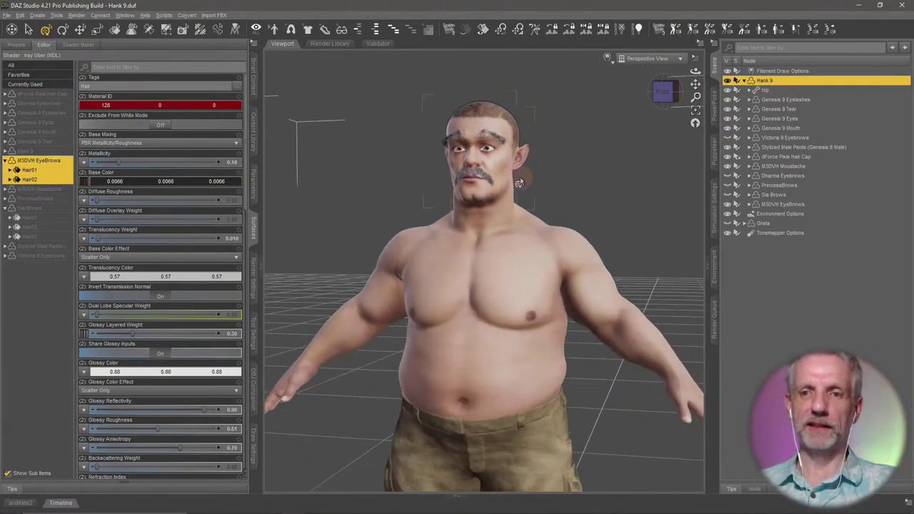
ctrl+alt+drag(513, 178, 515, 169)
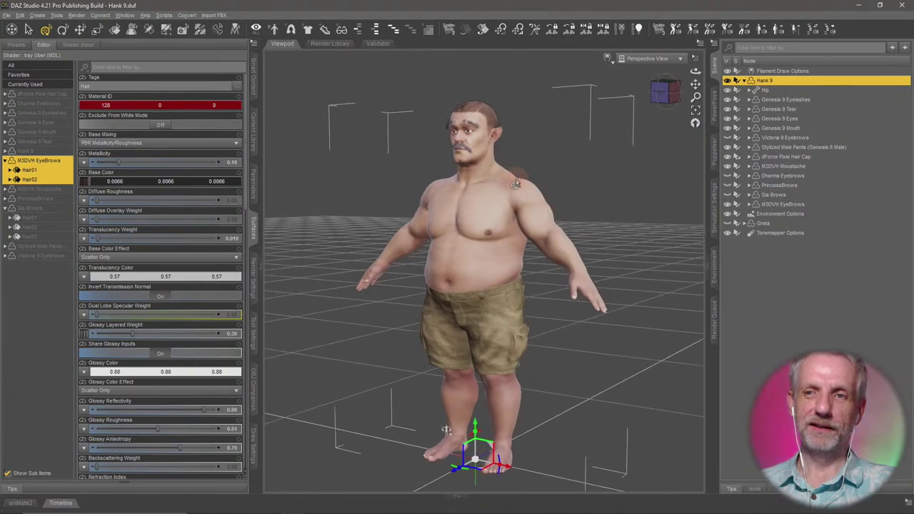
click(256, 90)
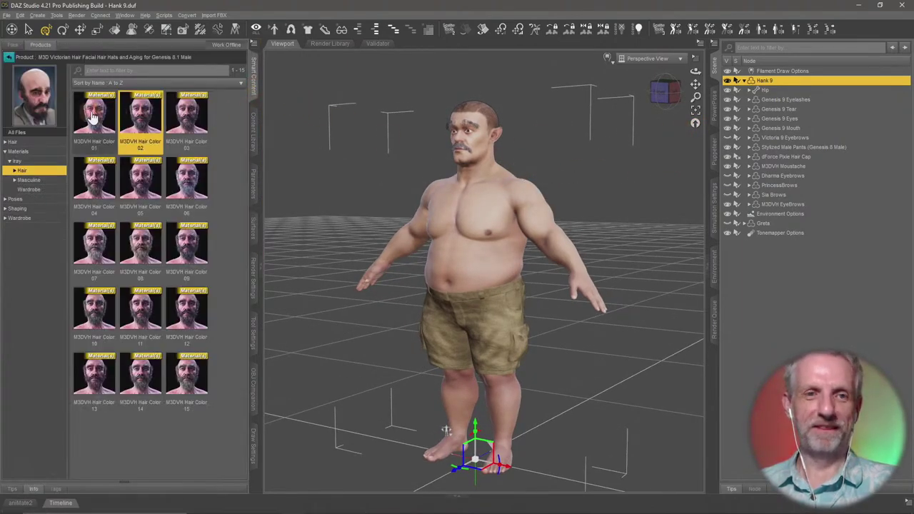
click(12, 163)
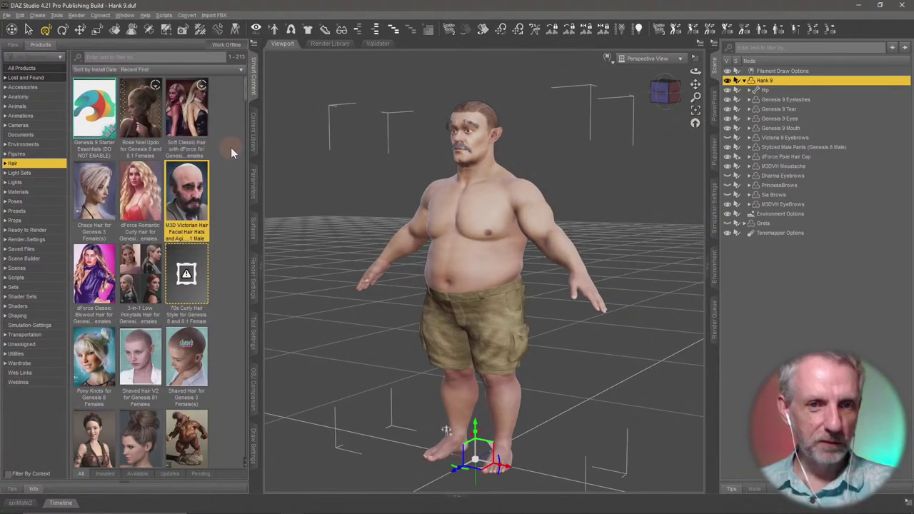
click(43, 363)
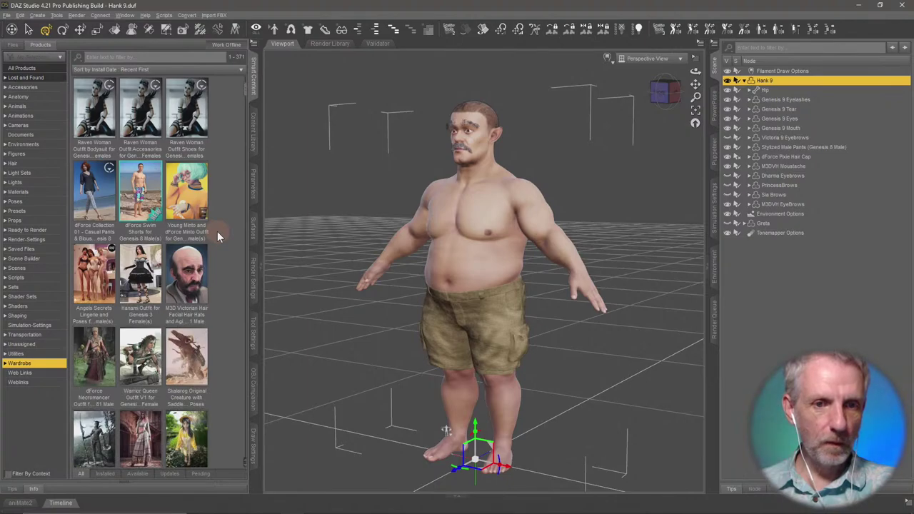
scroll(217, 231, down, 5)
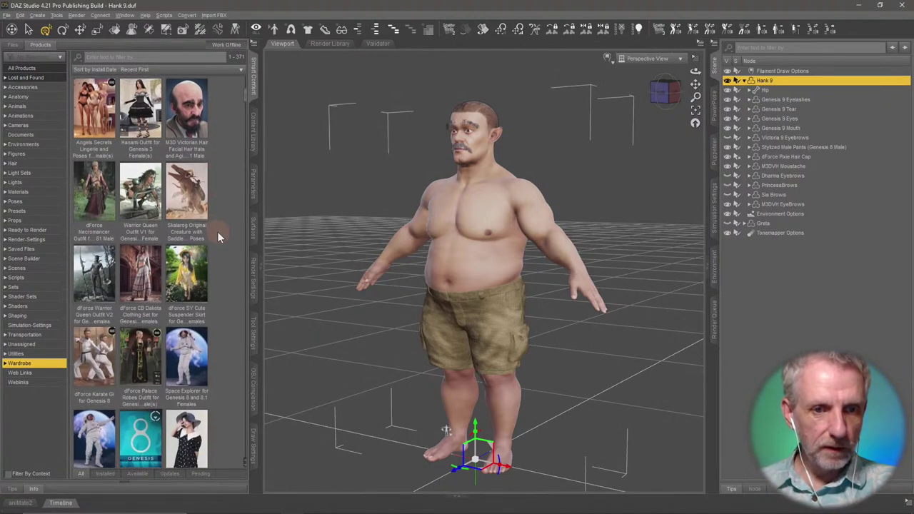
click(87, 197)
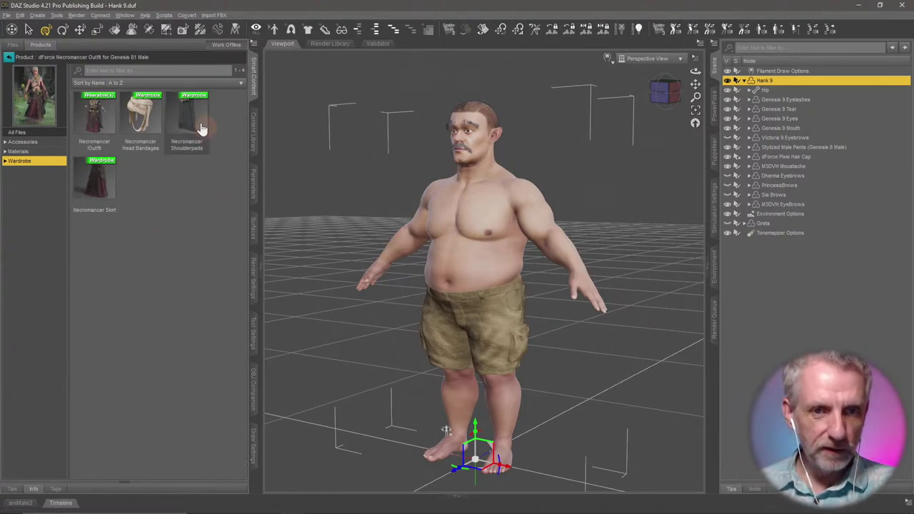
- Load the Necromancer Shoulderpads onto Hank 9 and auto-fit them from Genesis 8 Male with item type None
mouse_move(197, 123)
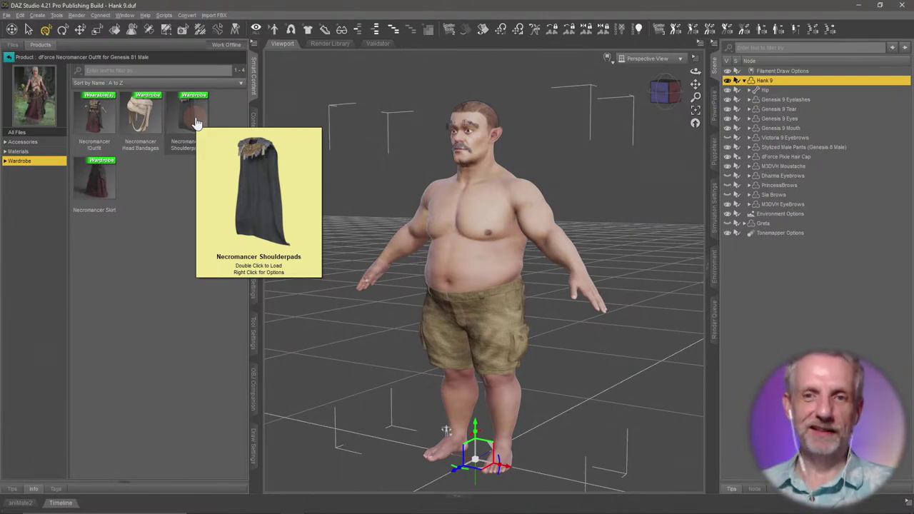
double_click(197, 124)
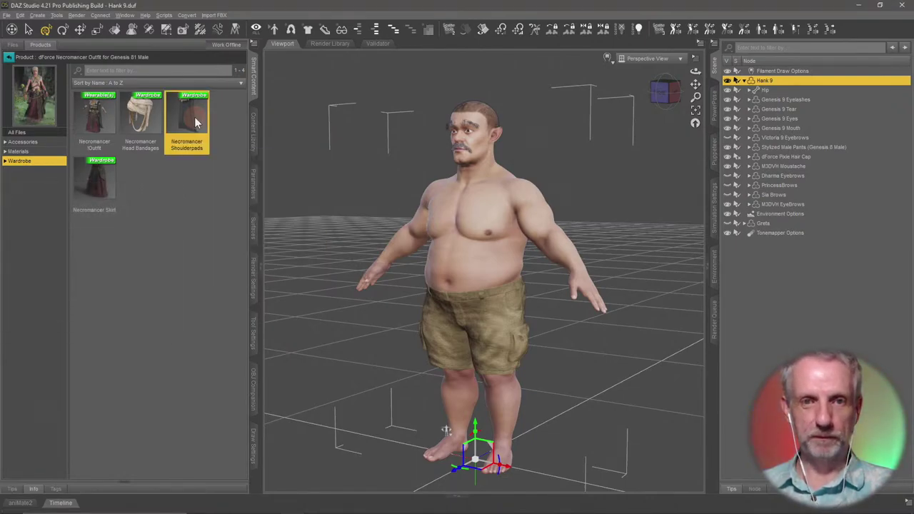
click(268, 87)
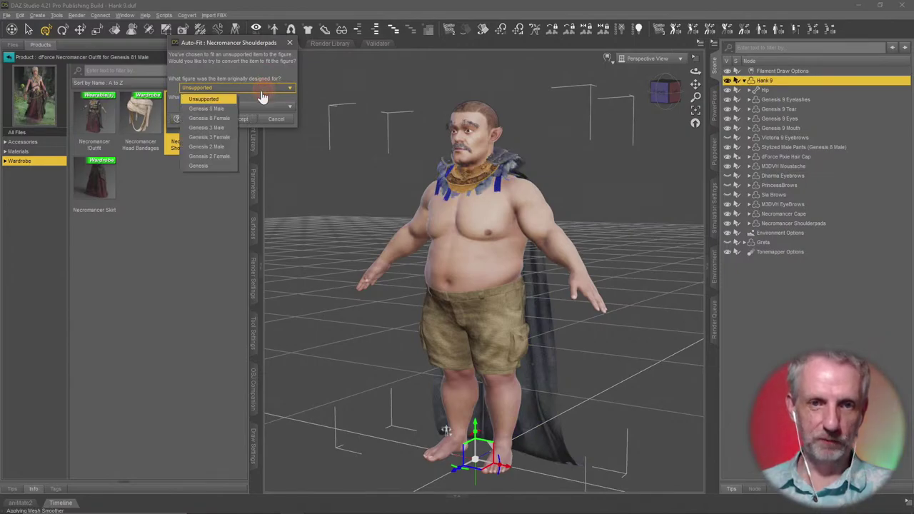
click(215, 108)
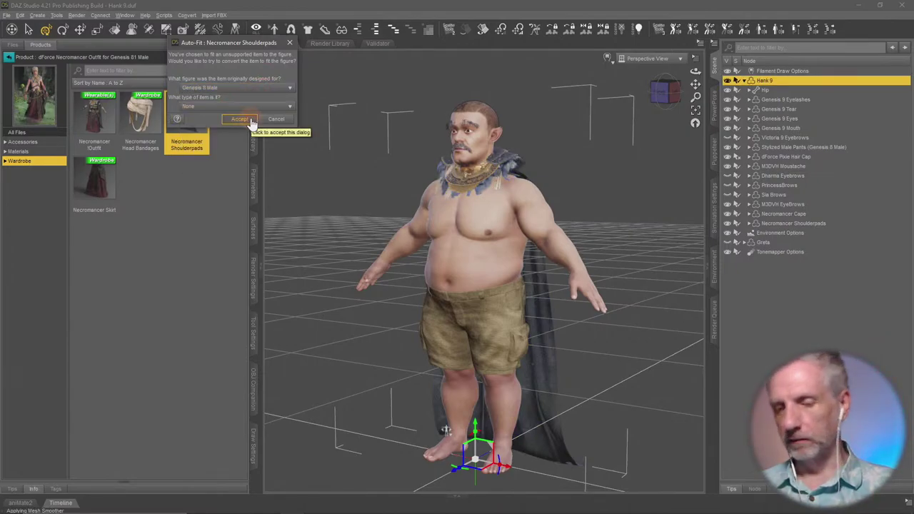
click(244, 109)
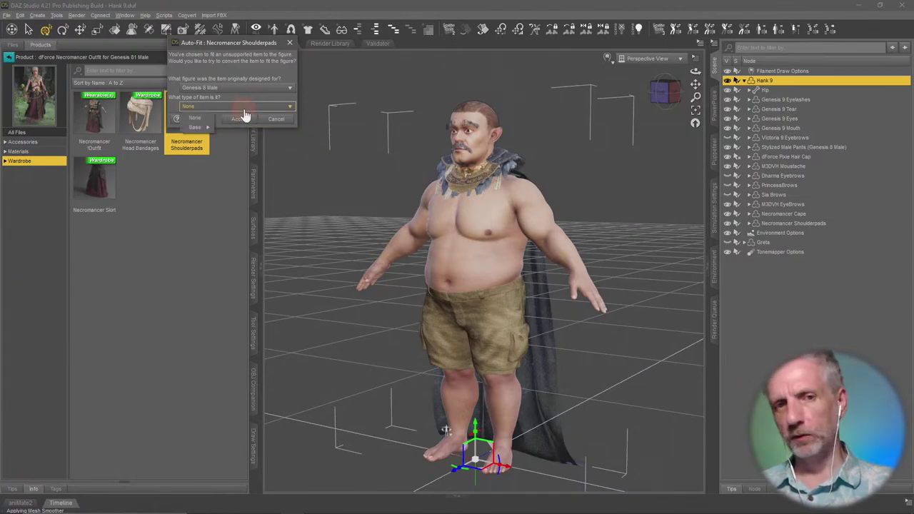
click(243, 115)
click(240, 118)
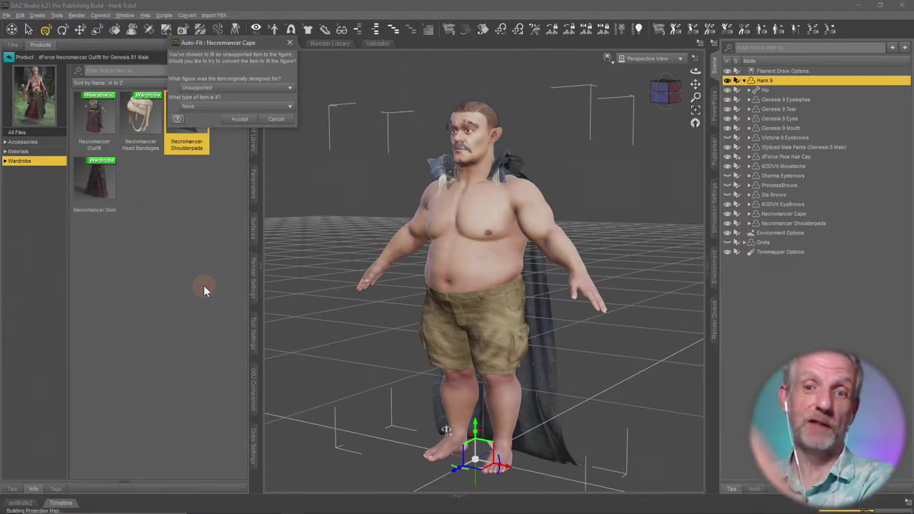
- Auto-fit the Necromancer Cape to Hank 9 from Genesis 8 Male with item type None
click(261, 88)
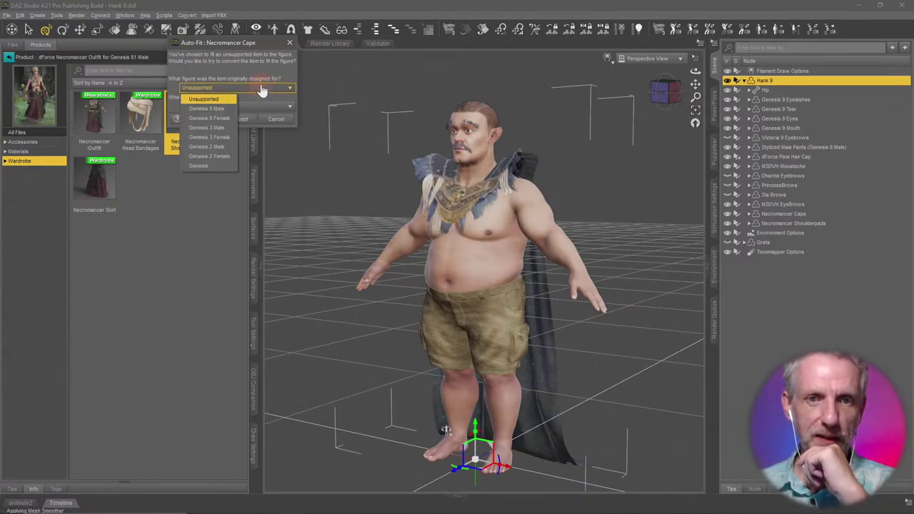
click(207, 108)
click(236, 118)
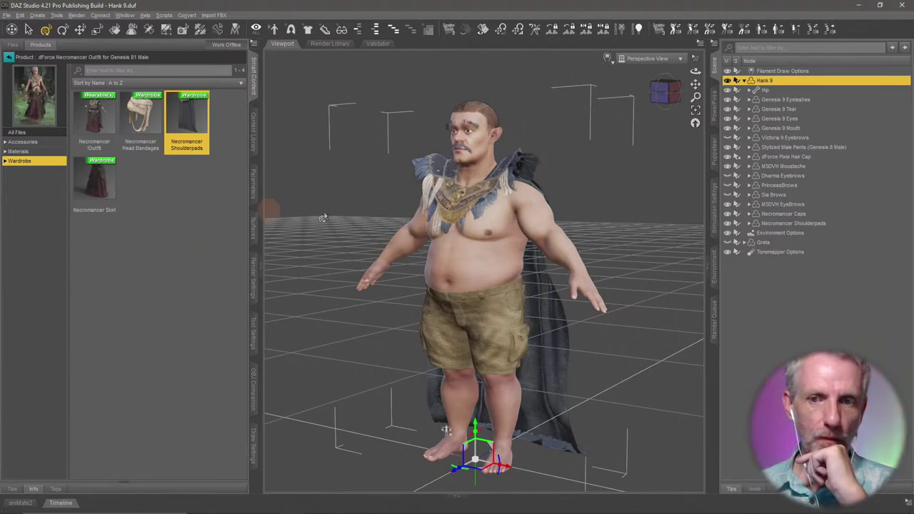
alt+drag(460, 246, 424, 243)
mouse_move(467, 428)
alt+mouse_down()
mouse_move(434, 342)
mouse_move(472, 378)
mouse_move(464, 369)
mouse_move(466, 383)
mouse_move(464, 248)
mouse_move(461, 264)
mouse_move(500, 267)
mouse_move(464, 271)
mouse_move(458, 444)
alt+mouse_up()
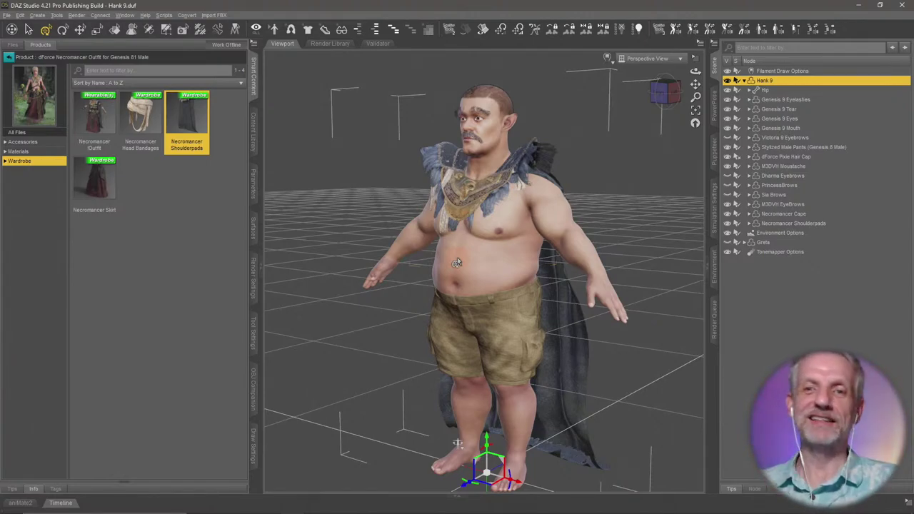
scroll(474, 244, down, 2)
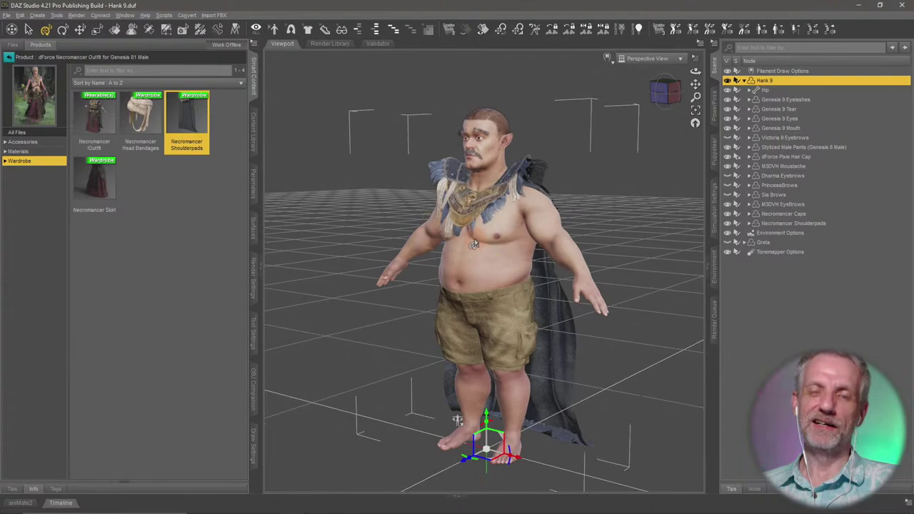
middle_drag(474, 240, 476, 231)
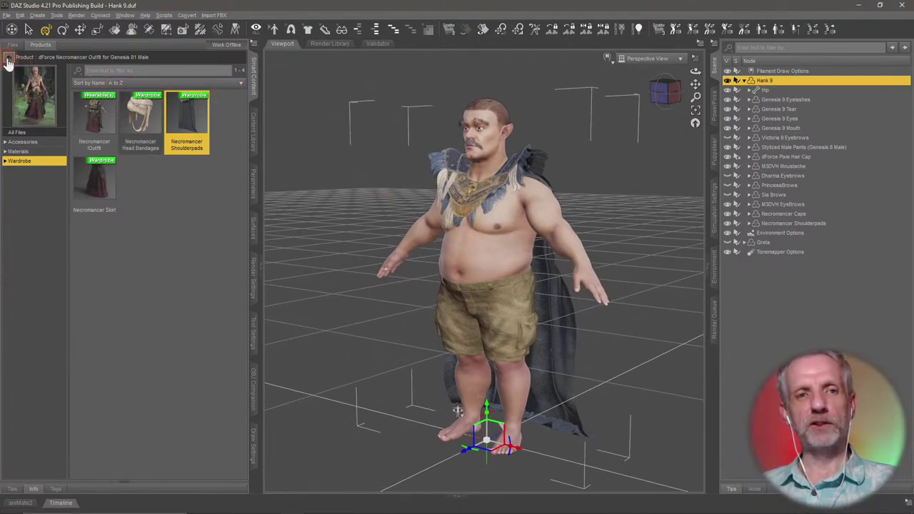
- Return from the Necromancer outfit to the wardrobe products and browse the available clothing sets
click(9, 63)
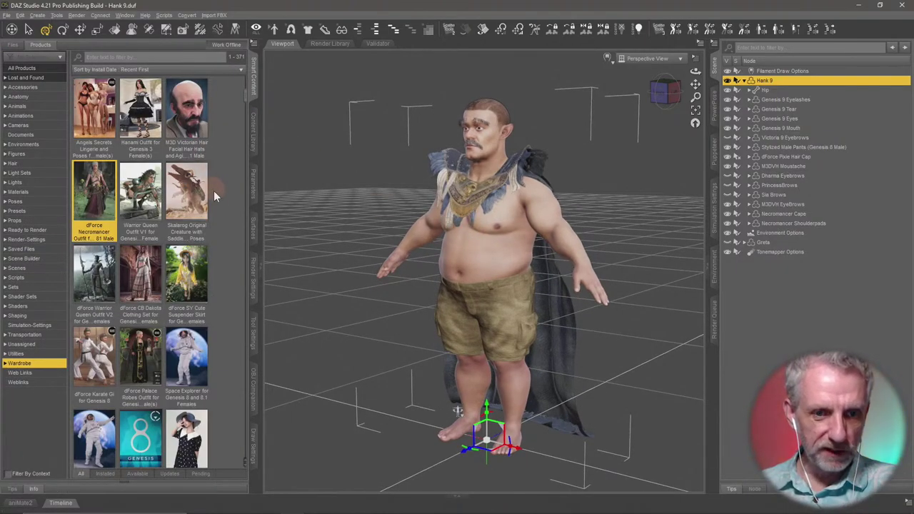
scroll(218, 199, down, 1)
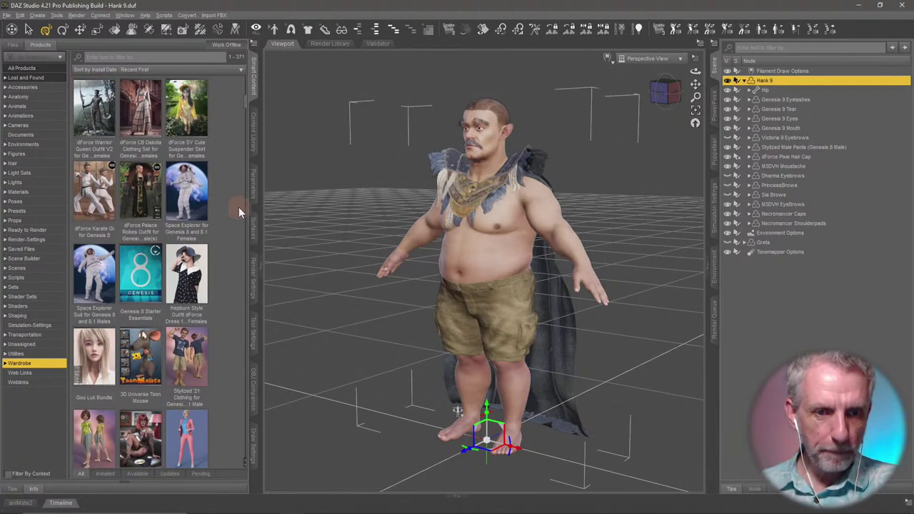
scroll(238, 207, down, 2)
scroll(238, 207, down, 5)
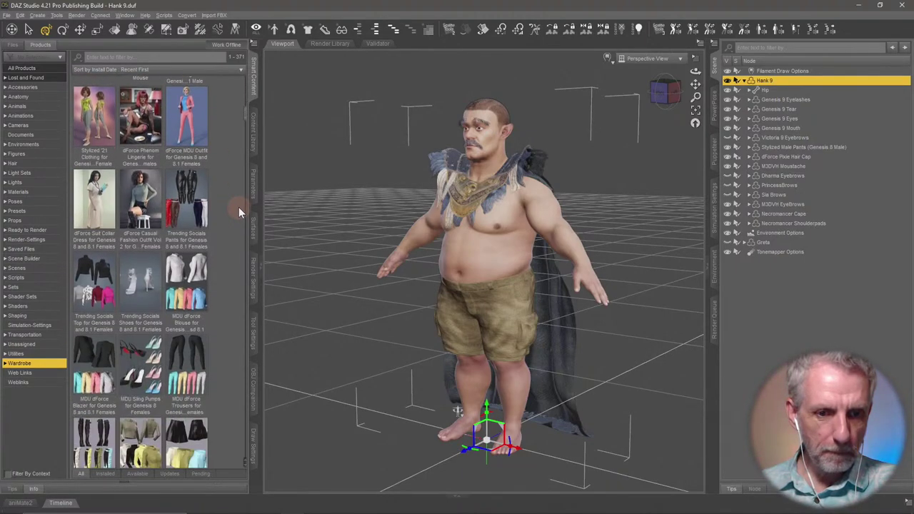
scroll(238, 207, up, 6)
scroll(238, 207, up, 3)
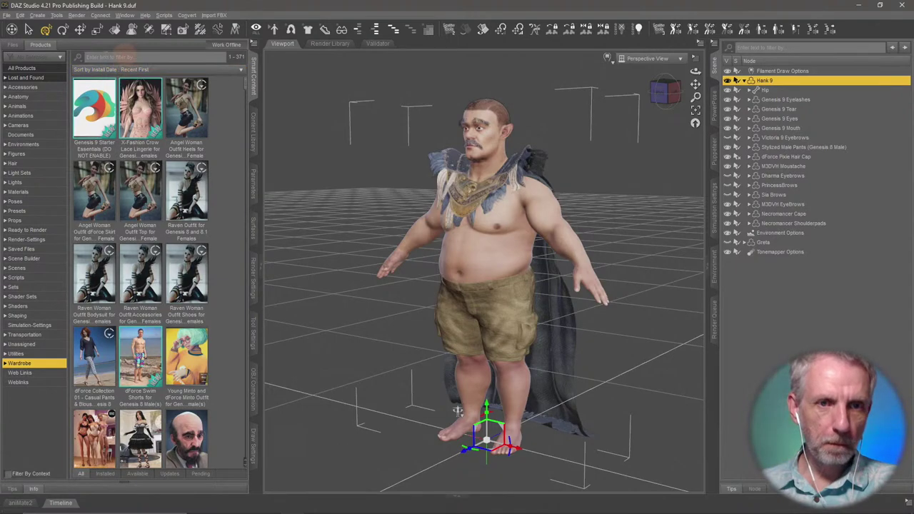
- Search the individual wardrobe files for "shirt" and look through the matching tops
click(13, 45)
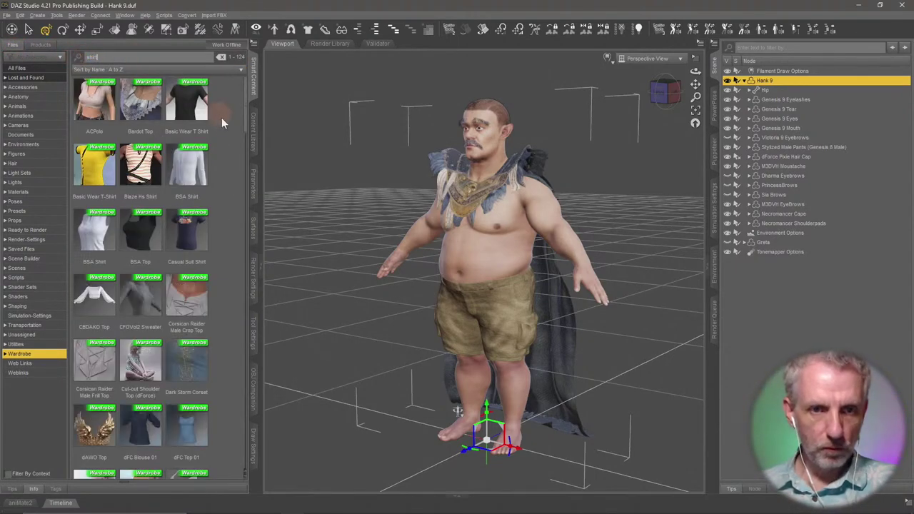
scroll(225, 133, down, 2)
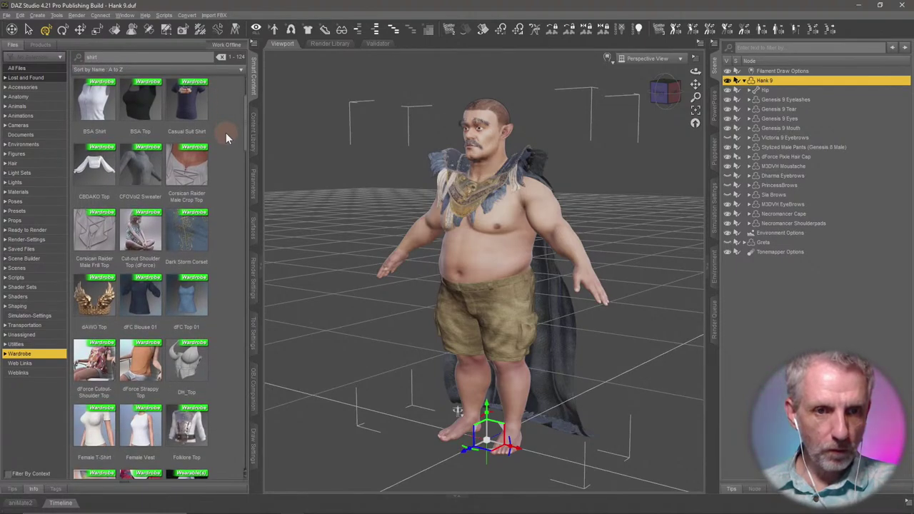
scroll(226, 133, down, 5)
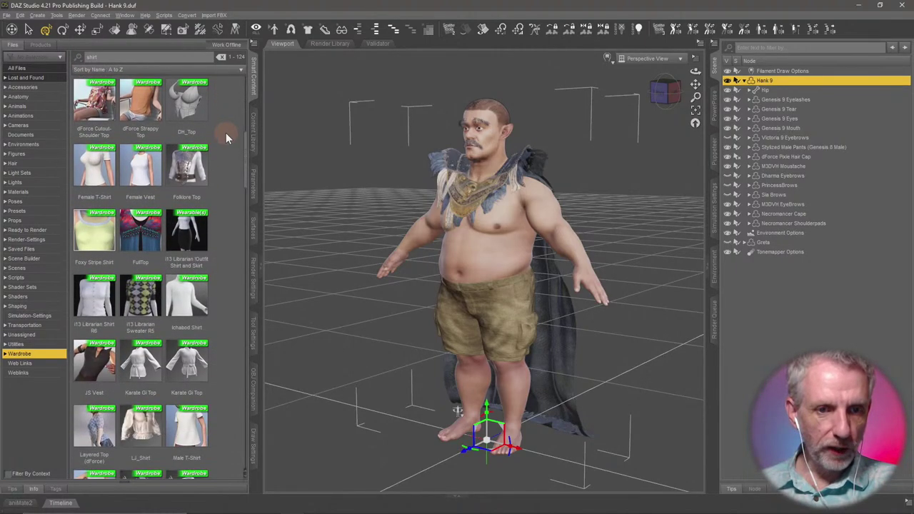
scroll(225, 133, down, 4)
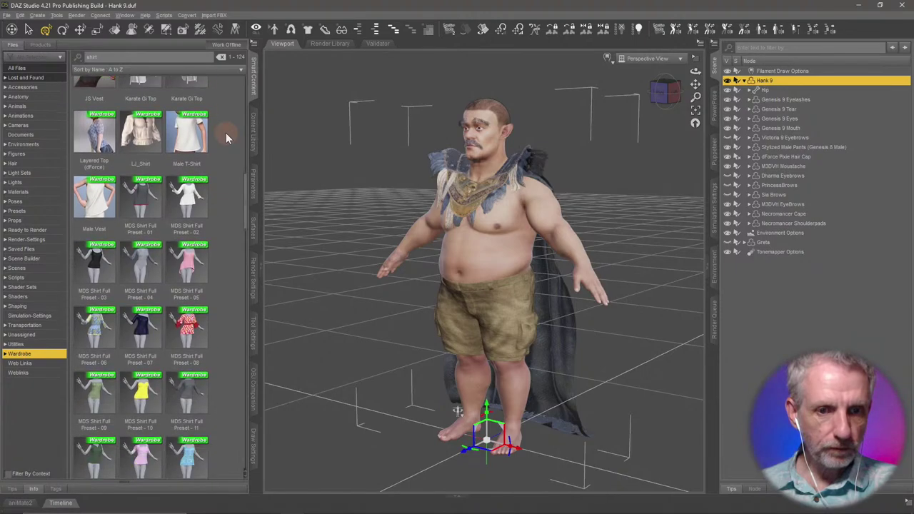
scroll(226, 133, down, 9)
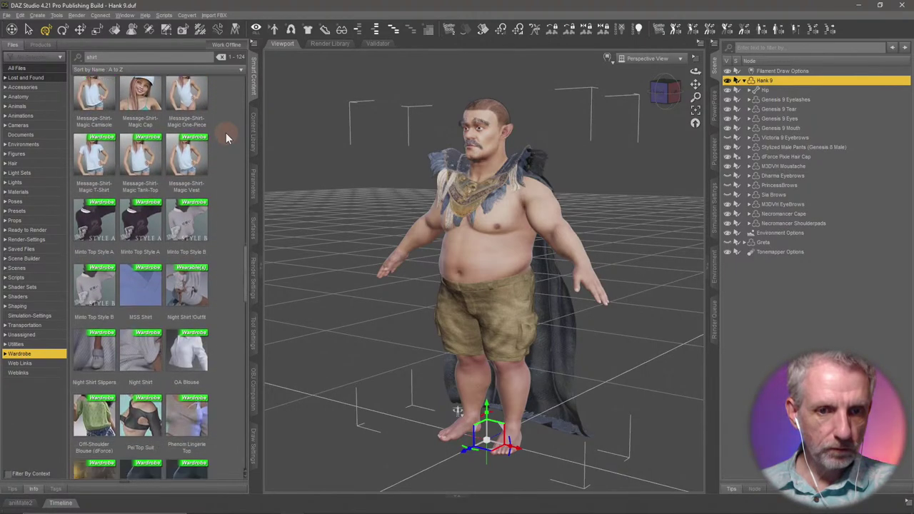
scroll(226, 133, down, 3)
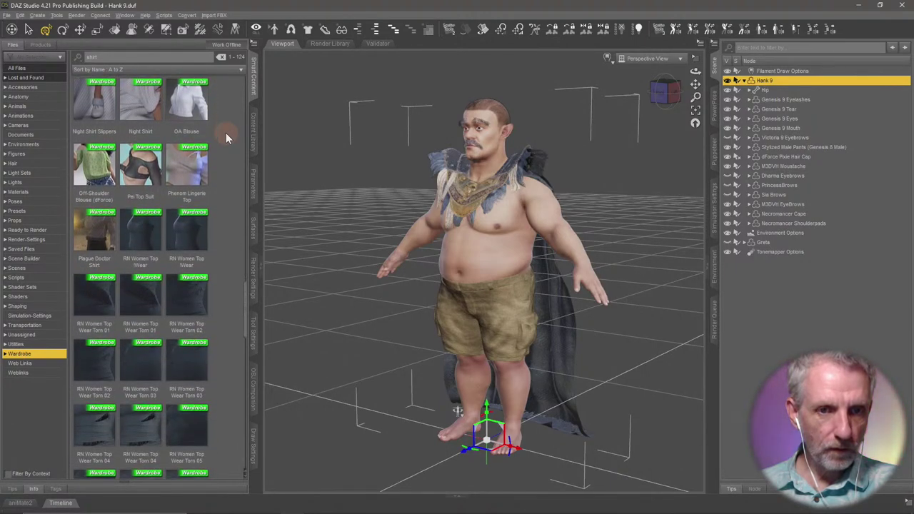
scroll(225, 133, down, 5)
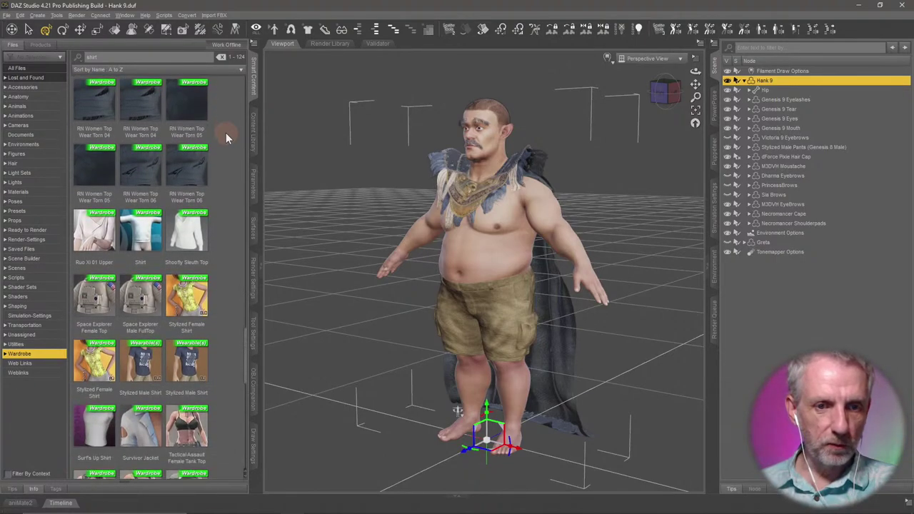
scroll(225, 132, down, 4)
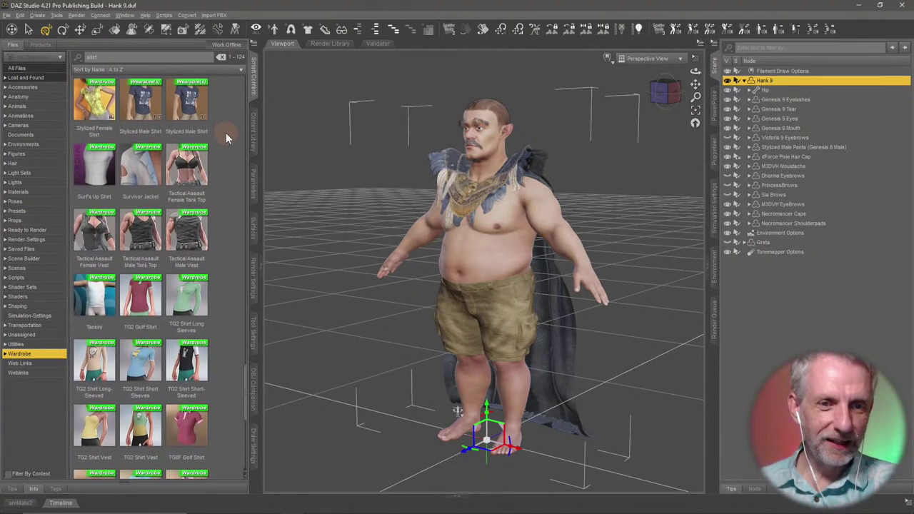
scroll(226, 133, down, 4)
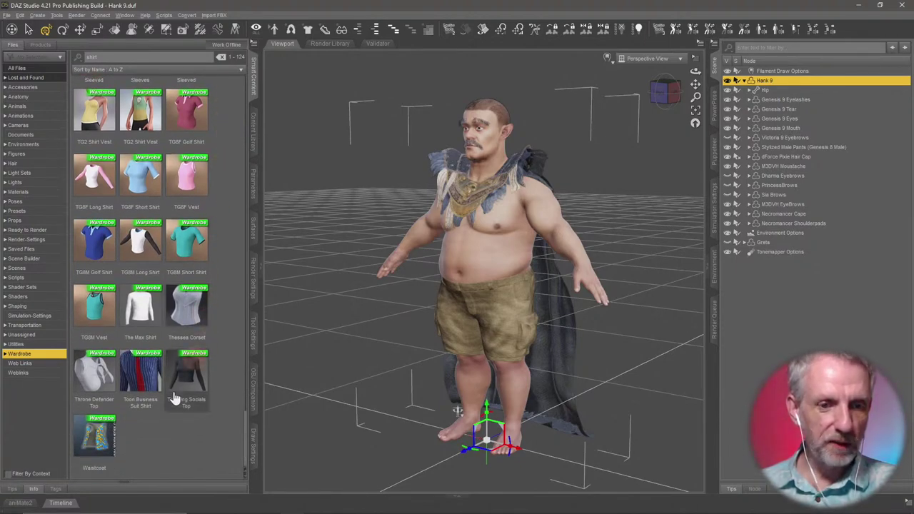
mouse_move(107, 438)
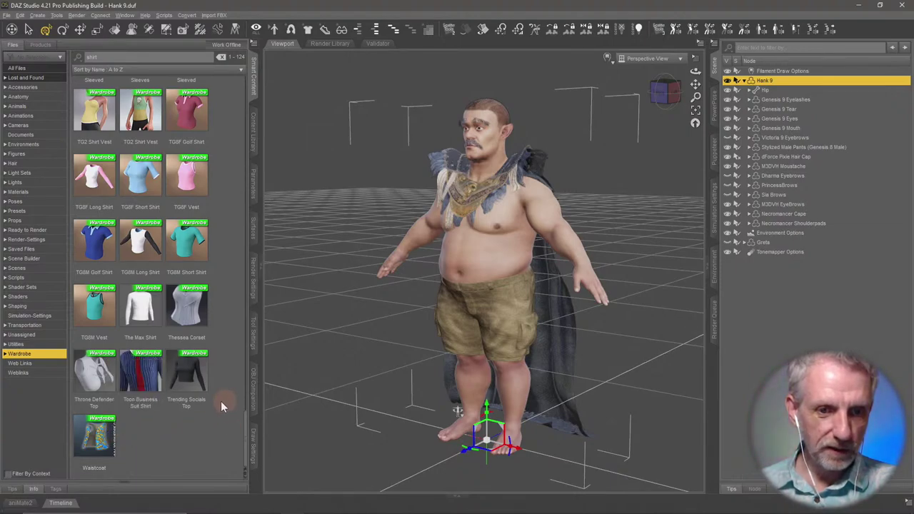
mouse_move(141, 378)
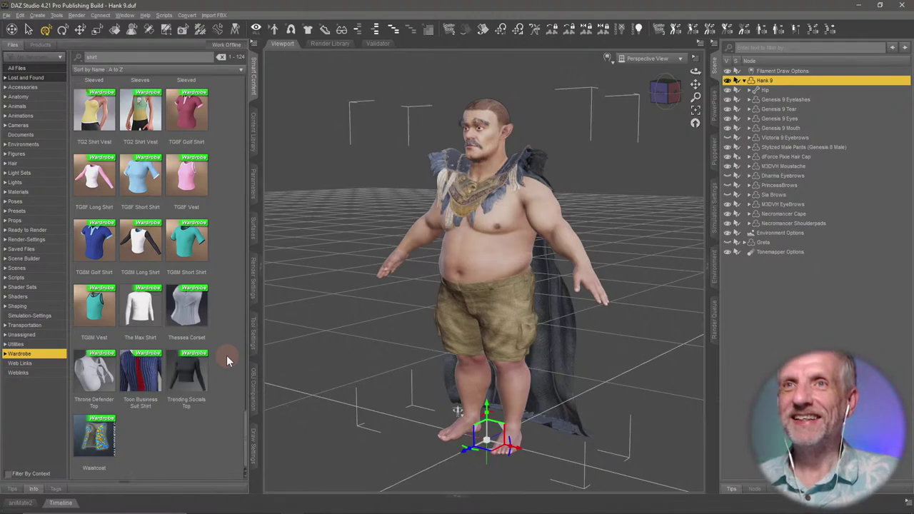
scroll(226, 355, up, 10)
scroll(226, 354, up, 8)
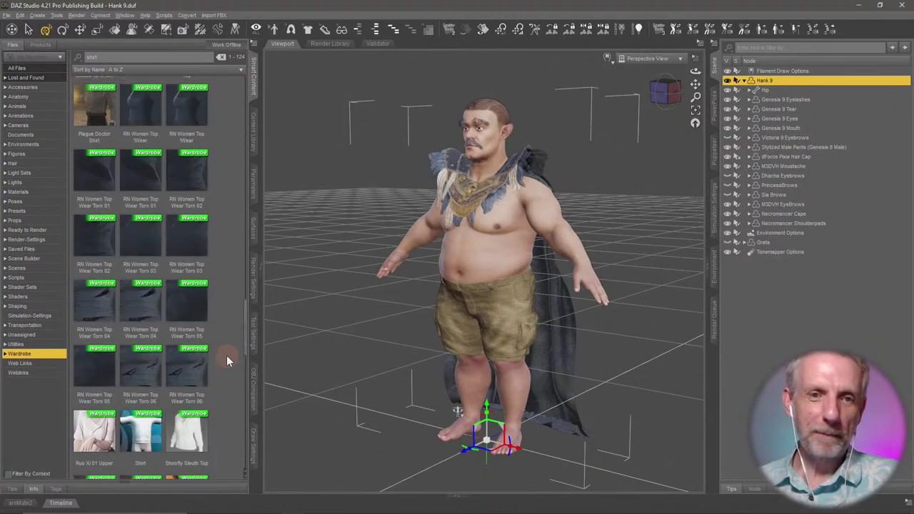
scroll(226, 355, up, 5)
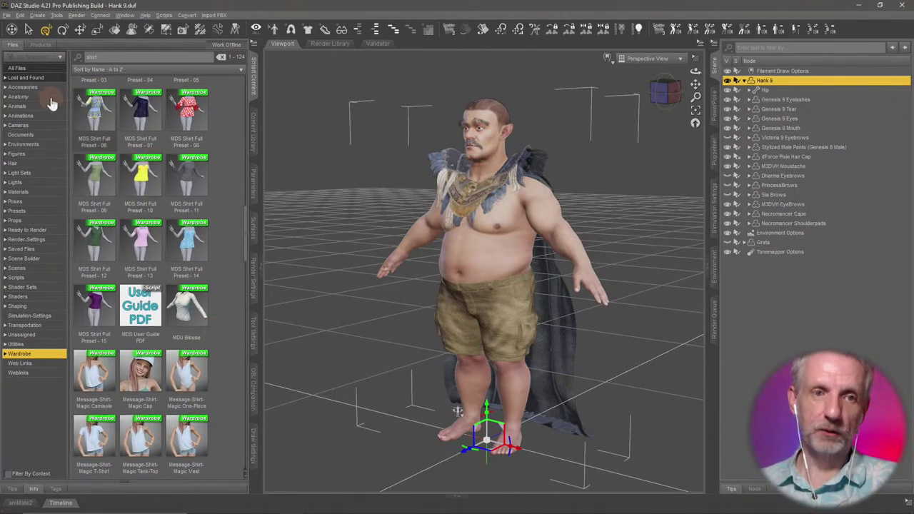
- Search the anatomy files for "brow" in place of the shirt filter, and clear the search
click(52, 97)
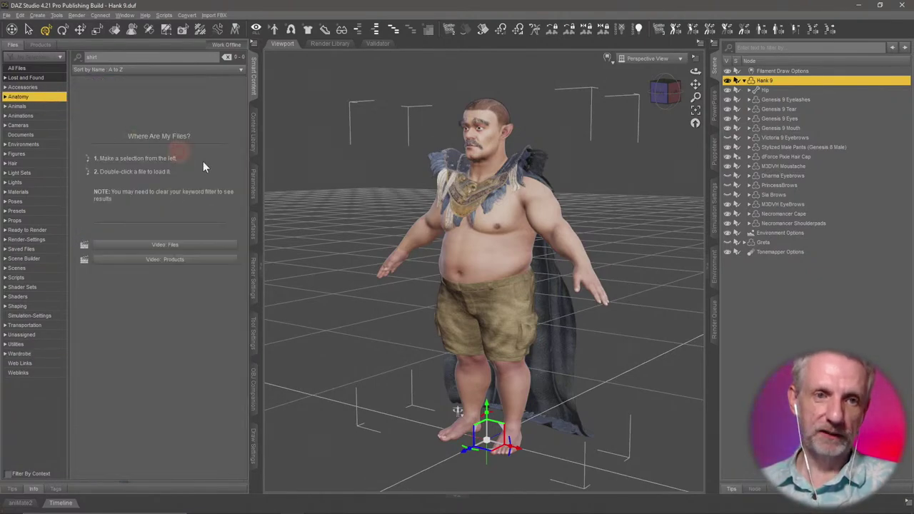
click(226, 57)
scroll(230, 201, down, 1)
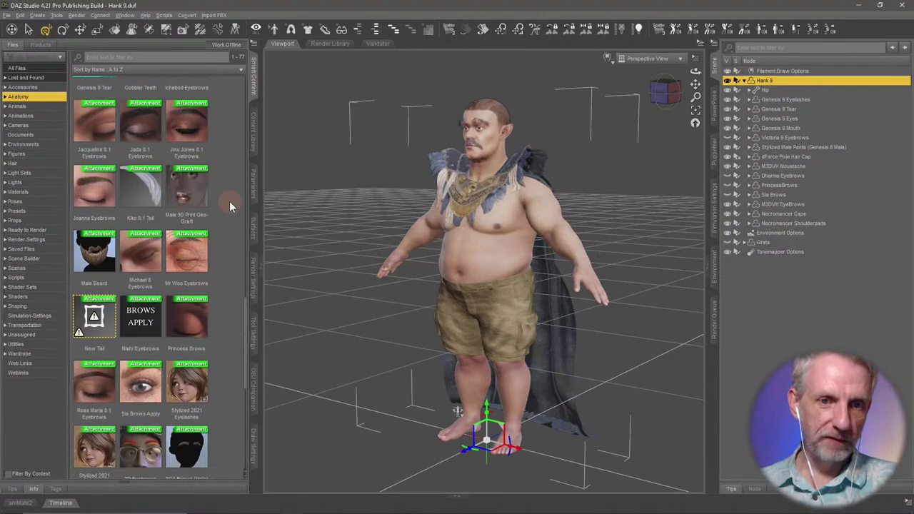
click(191, 59)
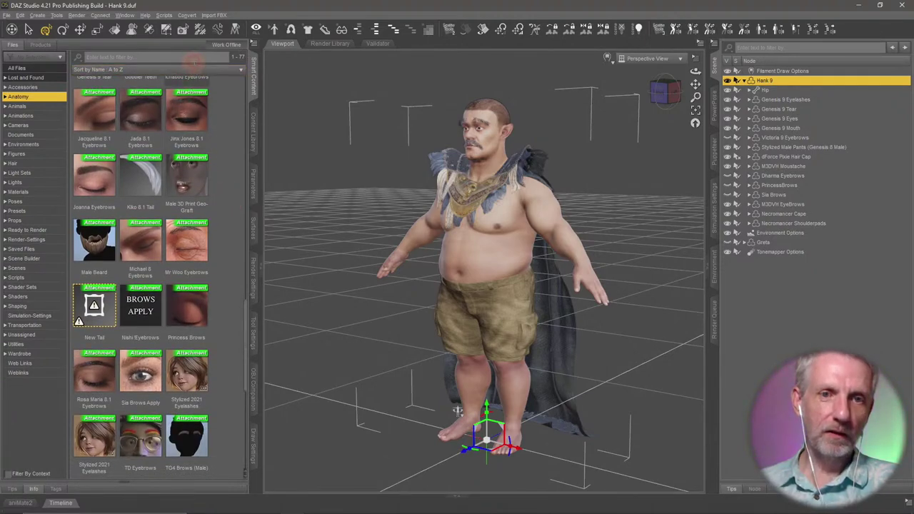
text(brow)
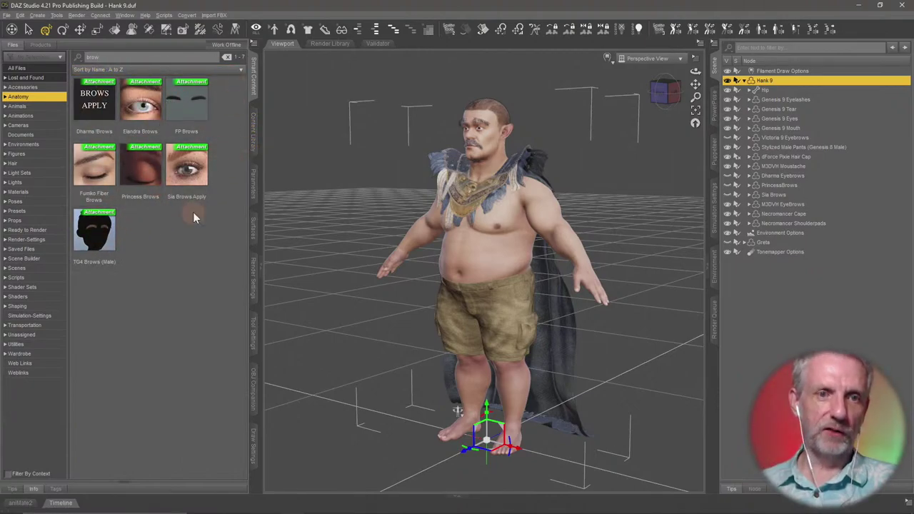
click(226, 60)
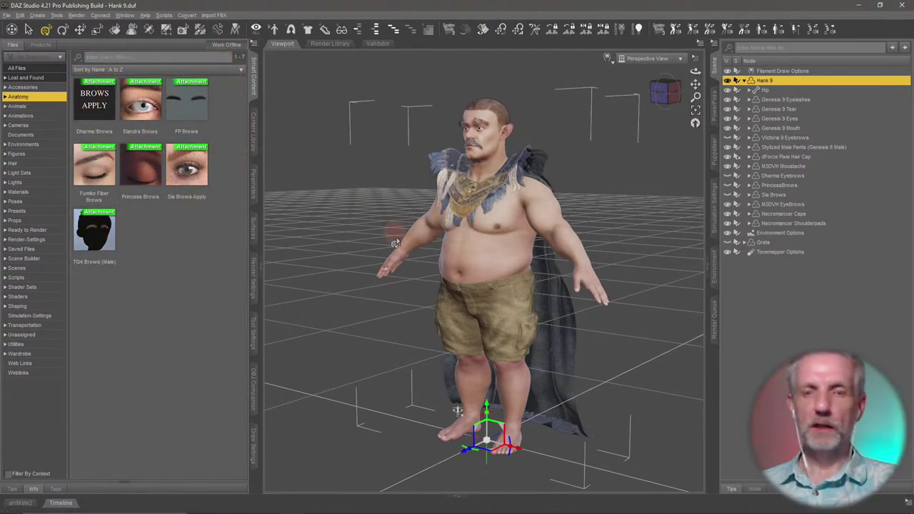
- Collapse Hank 9's hierarchy in the scene and save the scene
mouse_move(465, 306)
middle_down()
mouse_move(437, 305)
mouse_move(514, 306)
mouse_move(456, 300)
middle_up()
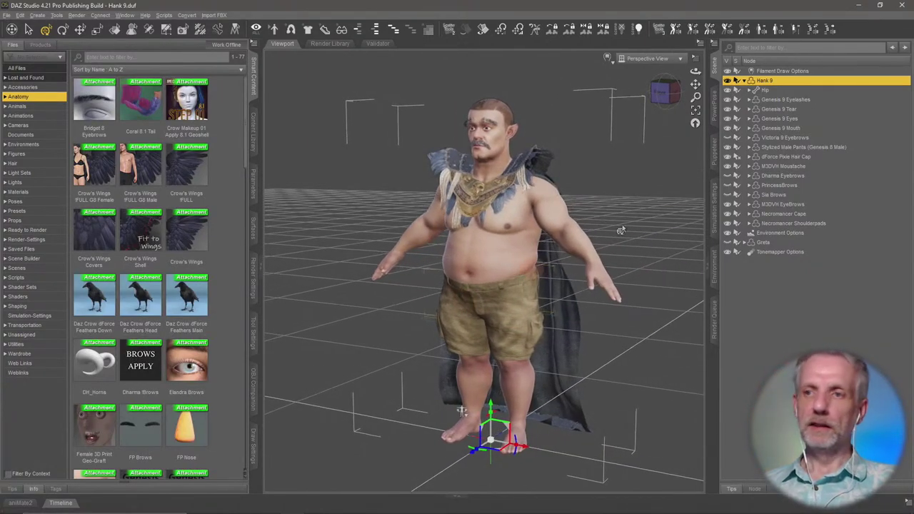
click(743, 82)
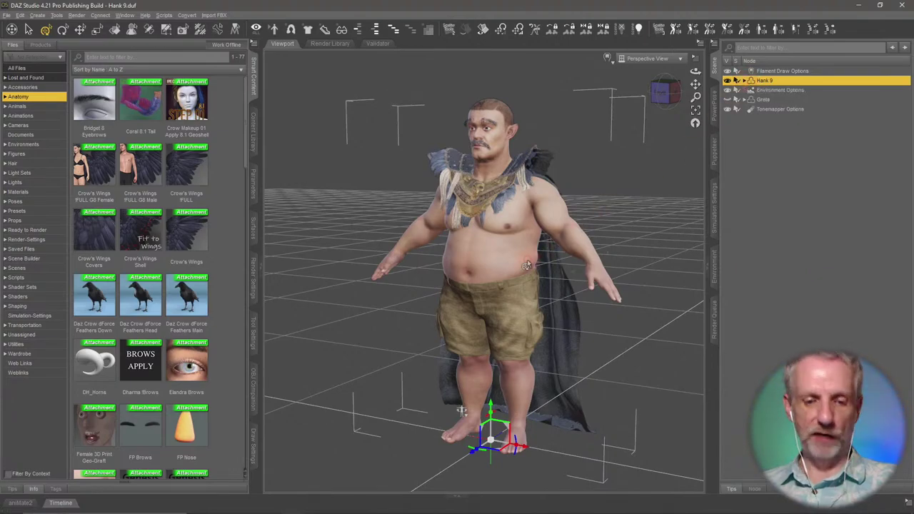
key(ctrl+s)
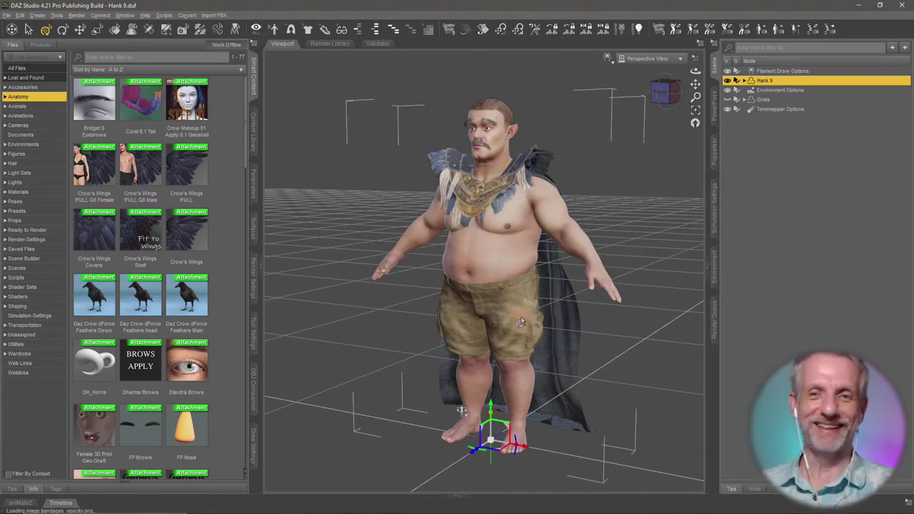
scroll(487, 202, up, 5)
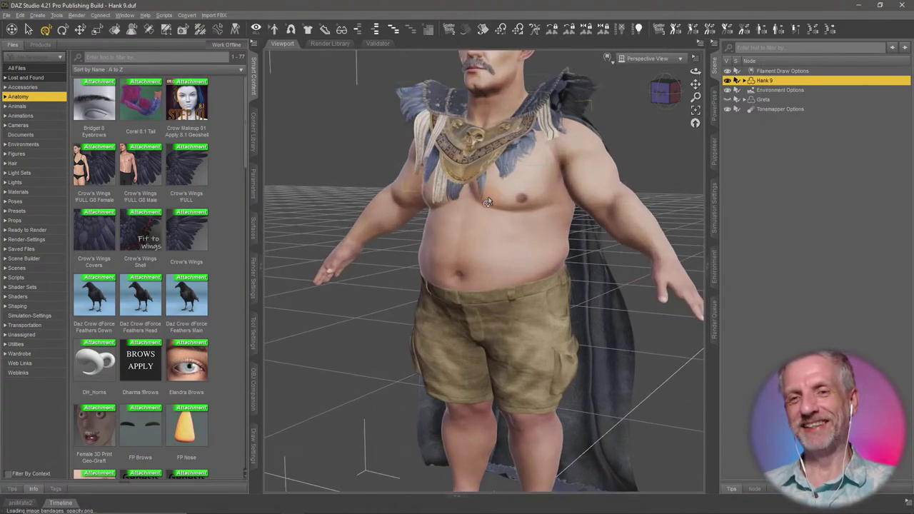
scroll(487, 202, down, 5)
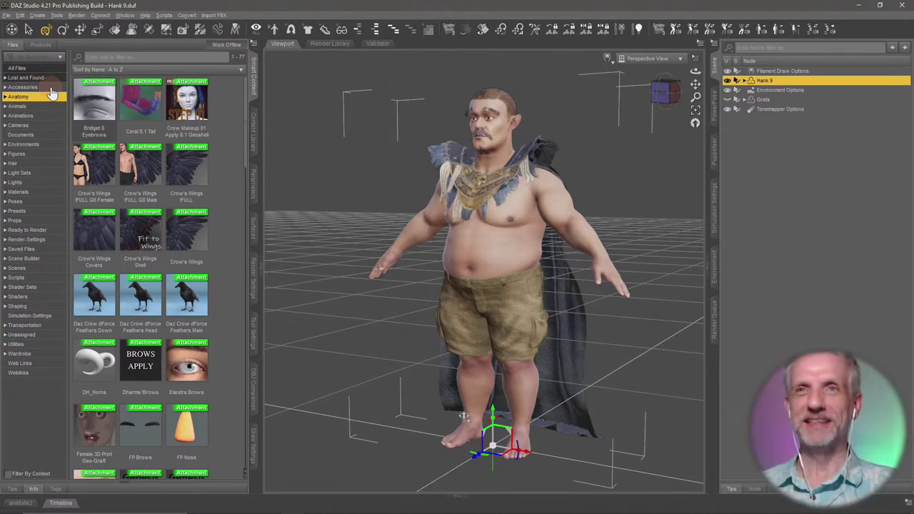
- Open the Z Ultimate Standing Pose Collection for Genesis 8 and 8.1 Female among the pose products
click(41, 44)
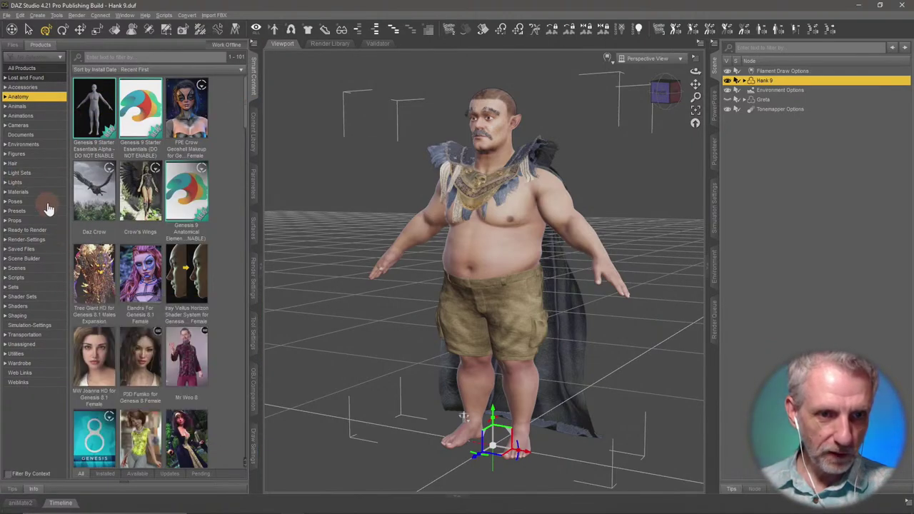
click(15, 202)
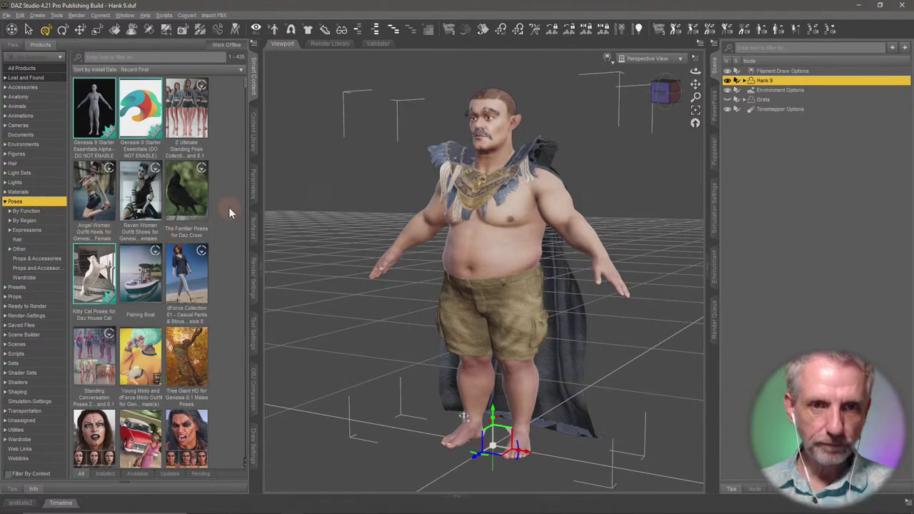
click(200, 114)
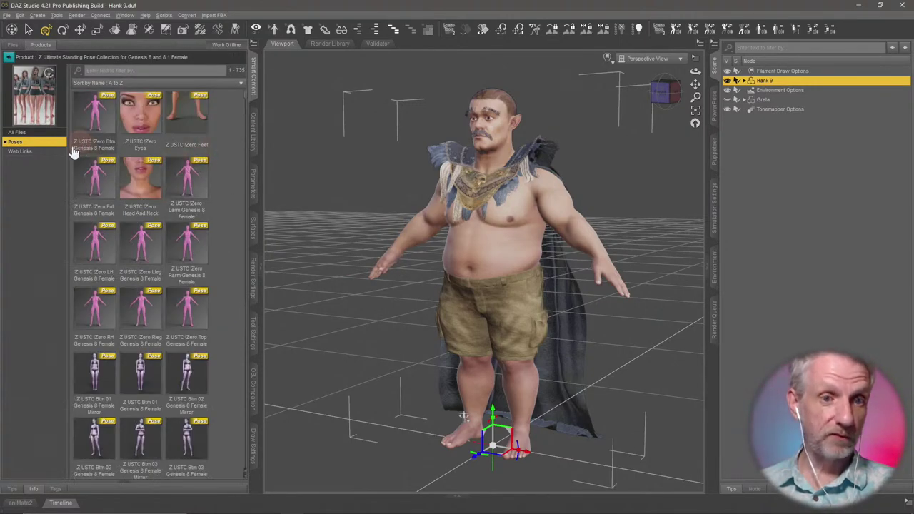
- Find the Z USTC Btm 09 Genesis 8 Female pose in the collection and show that asset in the Content Library
scroll(216, 205, down, 3)
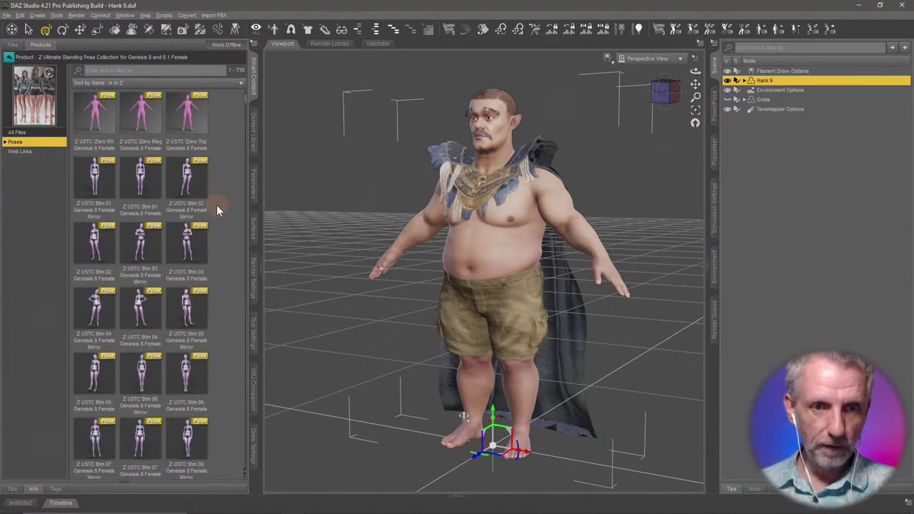
scroll(218, 216, down, 3)
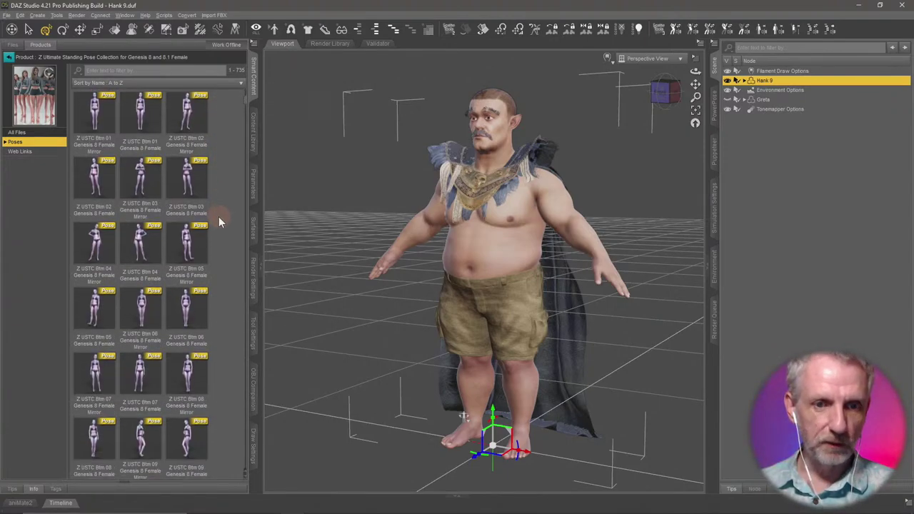
scroll(217, 213, down, 2)
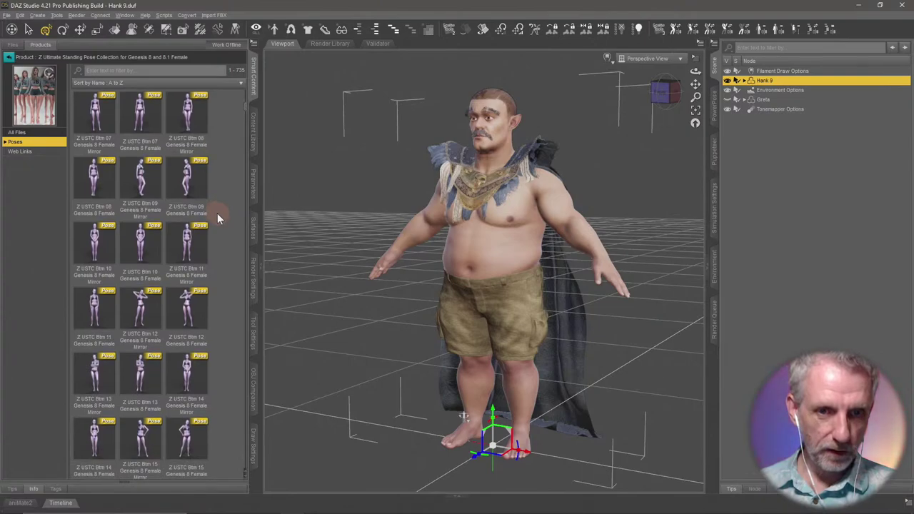
mouse_move(195, 178)
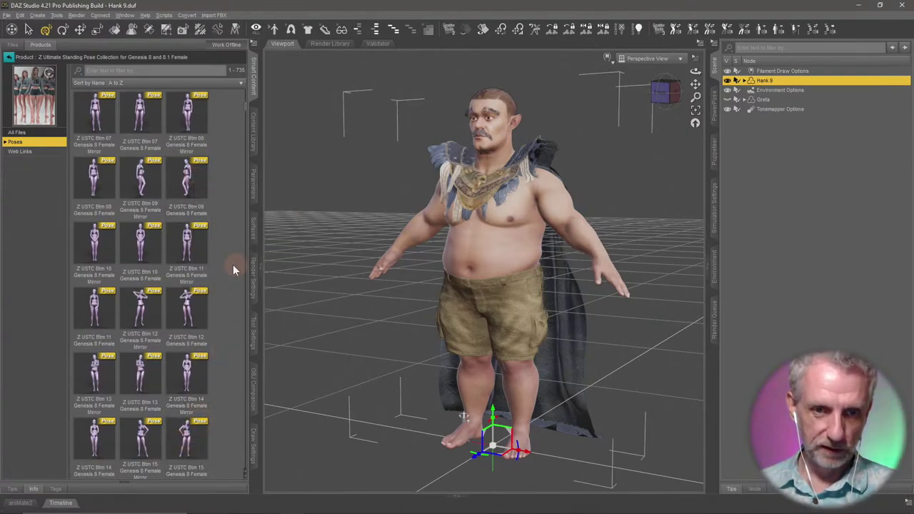
click(202, 186)
right_click(204, 189)
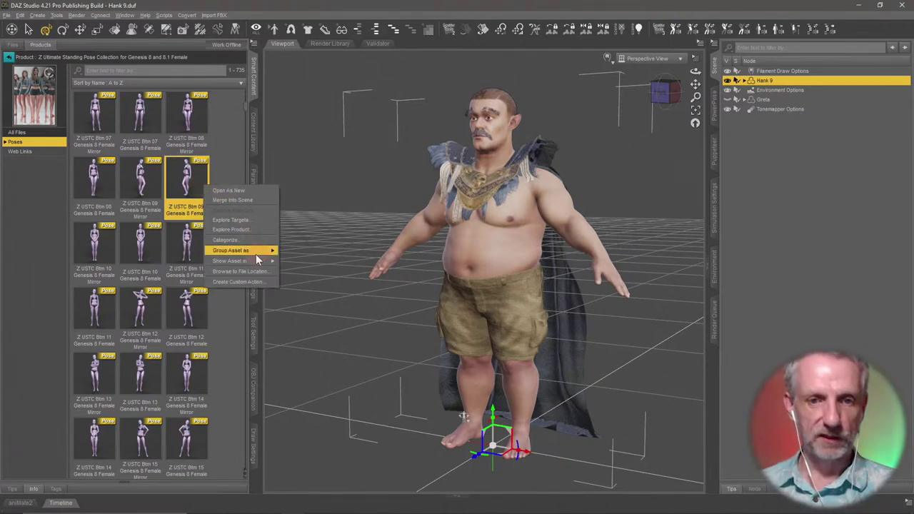
mouse_move(256, 262)
click(311, 270)
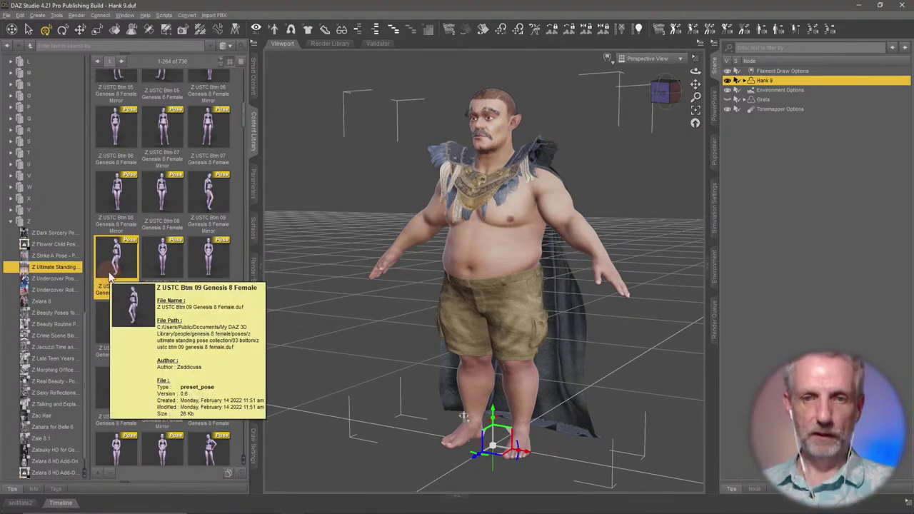
- Try the Z USTC Btm 09 Genesis 8 Female pose on Hank 9 and check the figure from several sides
double_click(110, 277)
middle_drag(442, 303, 454, 304)
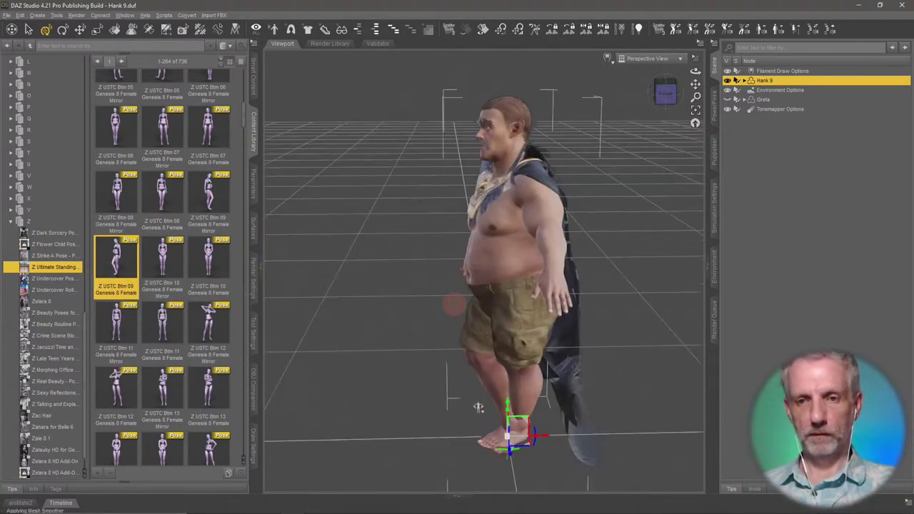
mouse_move(478, 407)
middle_down()
mouse_move(485, 395)
mouse_move(482, 404)
middle_up()
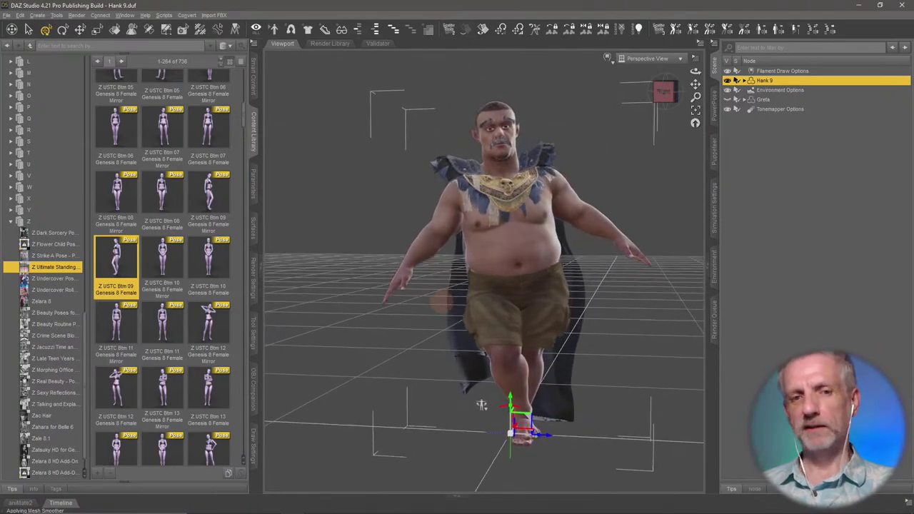
middle_drag(441, 303, 439, 307)
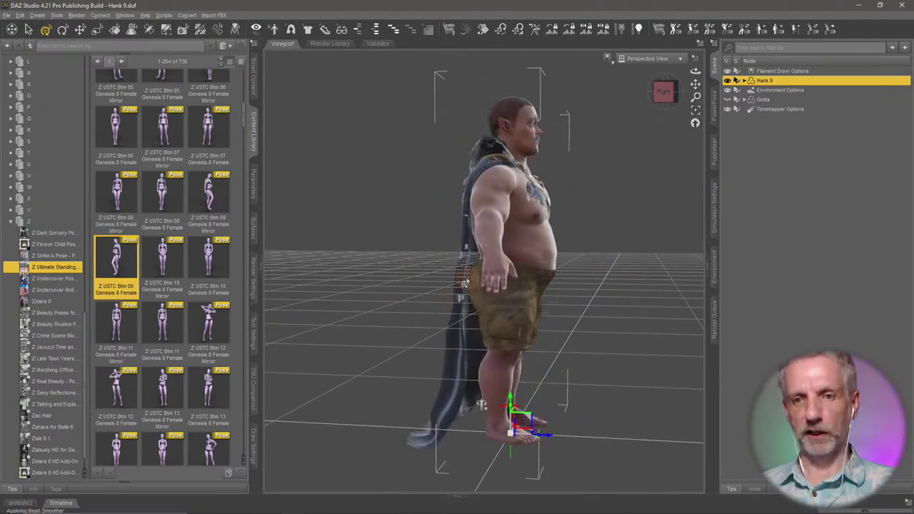
alt+drag(449, 286, 461, 416)
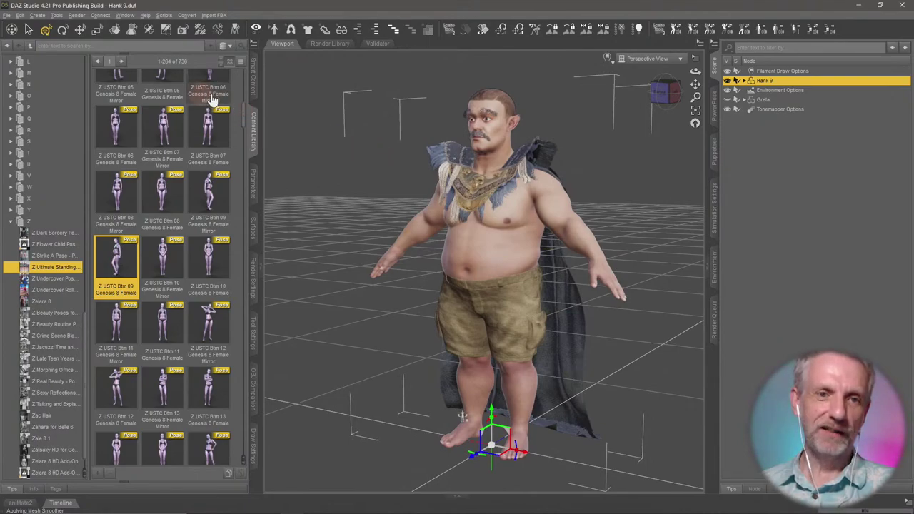
- Apply the G9 Natural pose from the Works August 22 Poses folder to Hank 9
scroll(52, 173, up, 20)
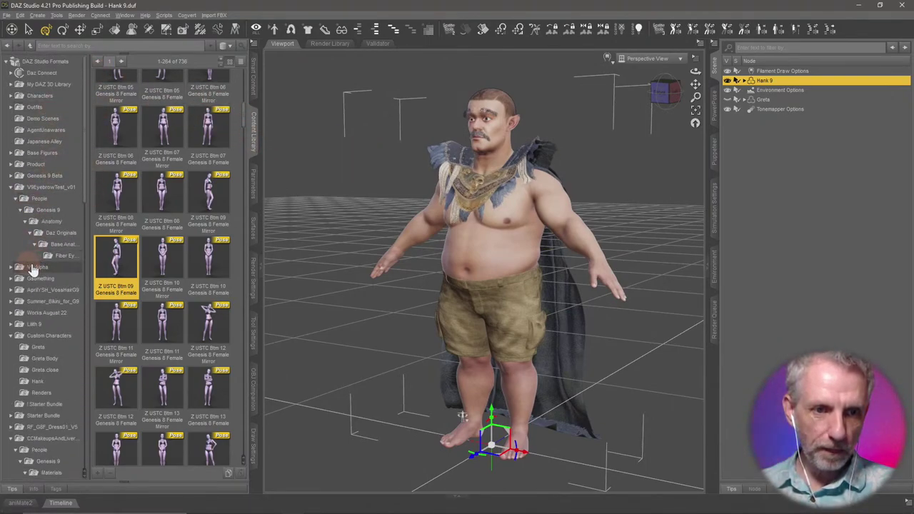
scroll(75, 424, down, 1)
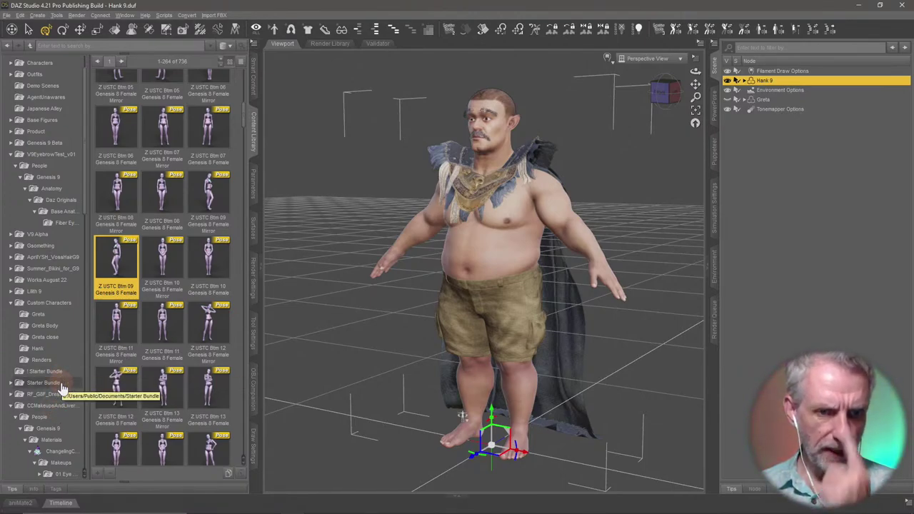
click(61, 280)
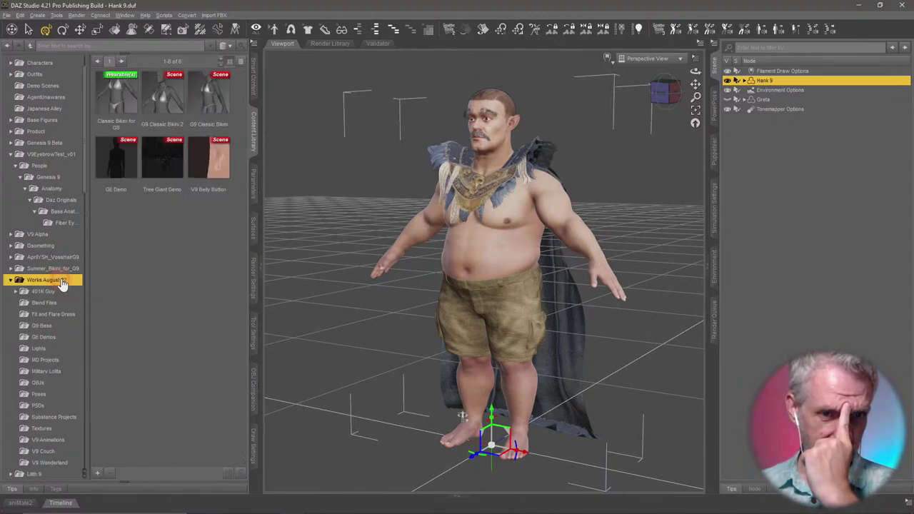
click(49, 396)
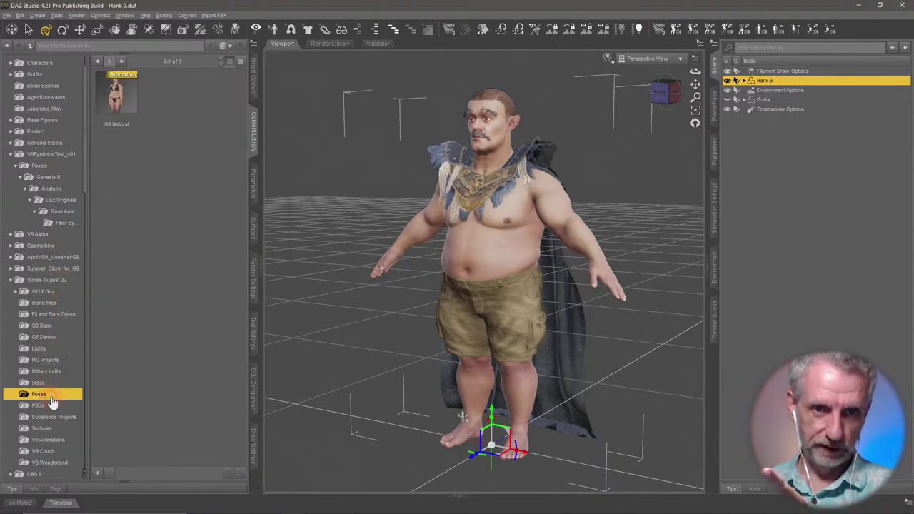
double_click(125, 102)
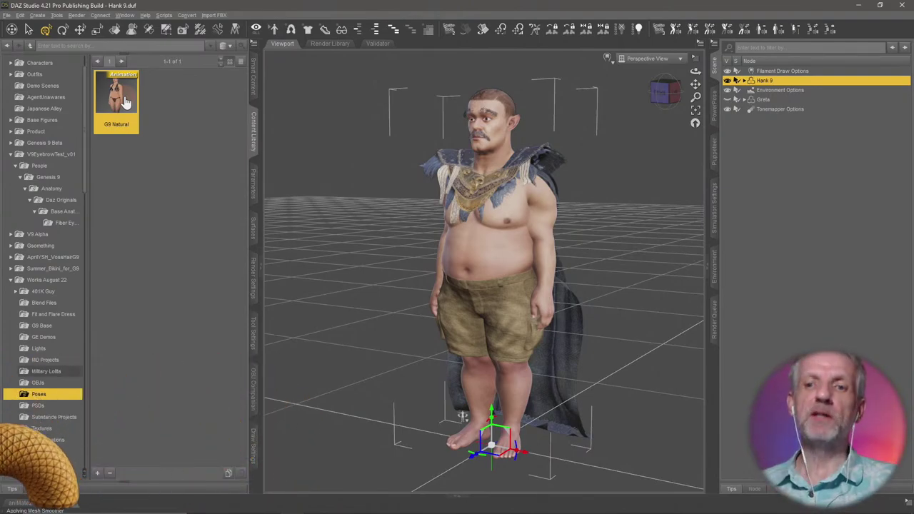
- Rotate Hank 9's left upper arm slightly outward, away from the body
scroll(352, 208, up, 10)
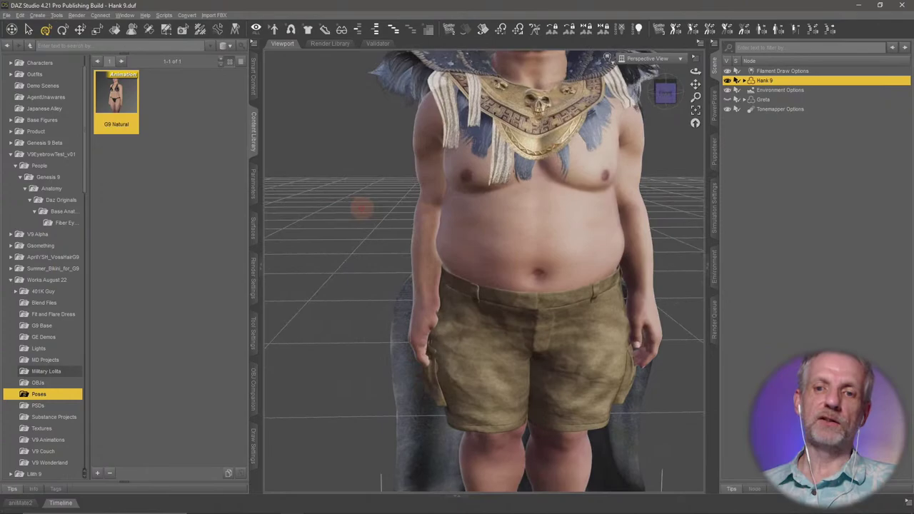
middle_drag(362, 208, 360, 213)
drag(359, 212, 529, 235)
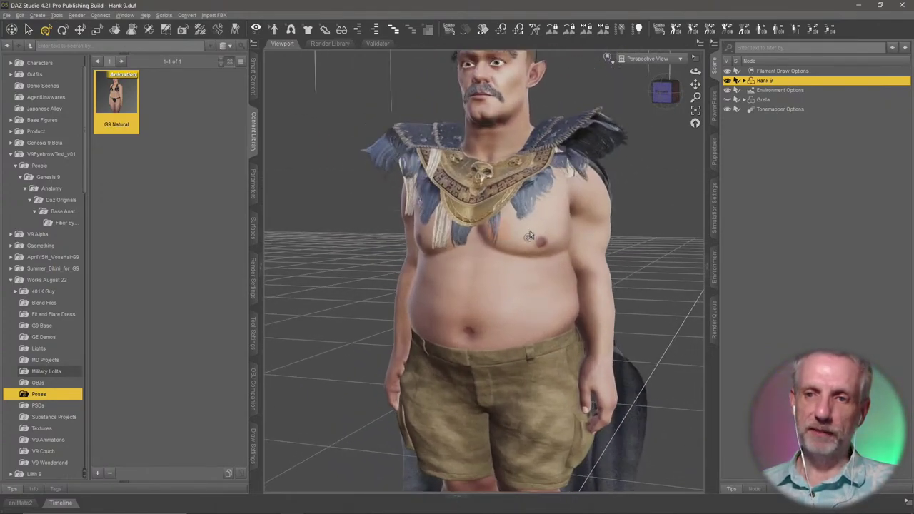
right_click(596, 230)
click(612, 243)
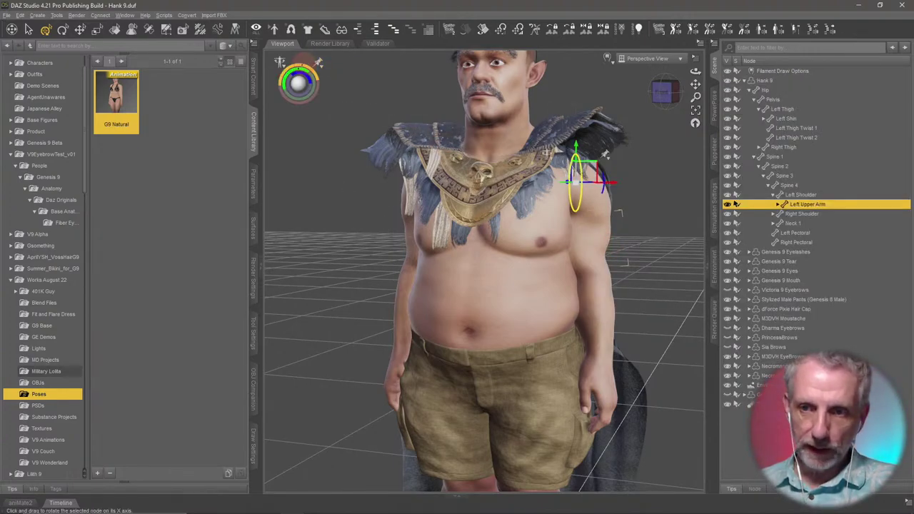
drag(305, 69, 321, 64)
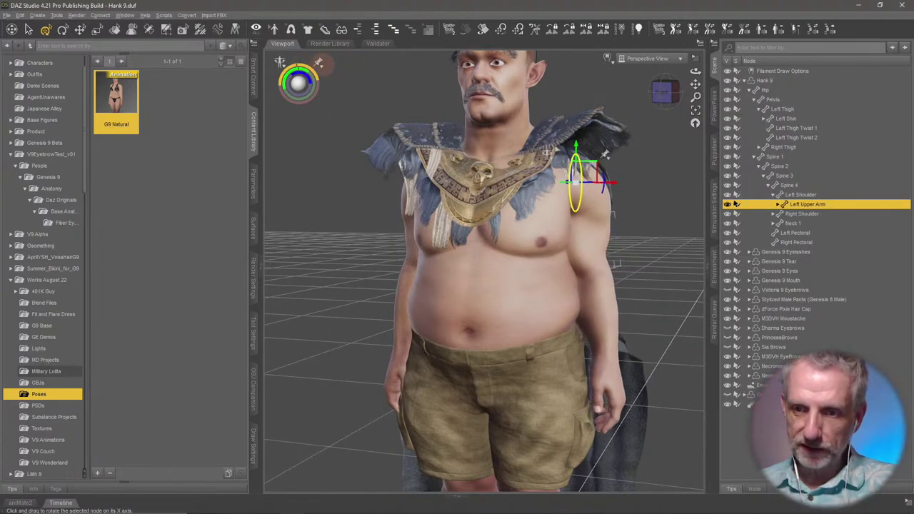
drag(575, 200, 576, 203)
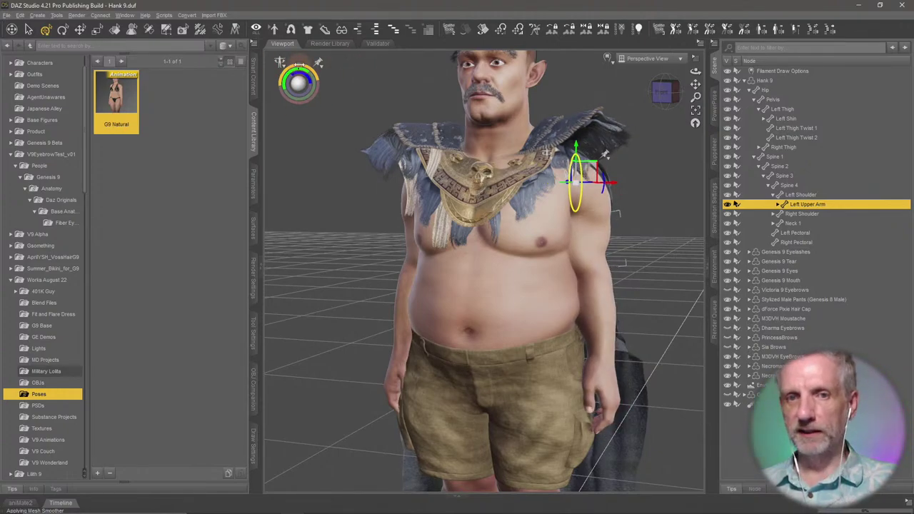
drag(575, 210, 589, 207)
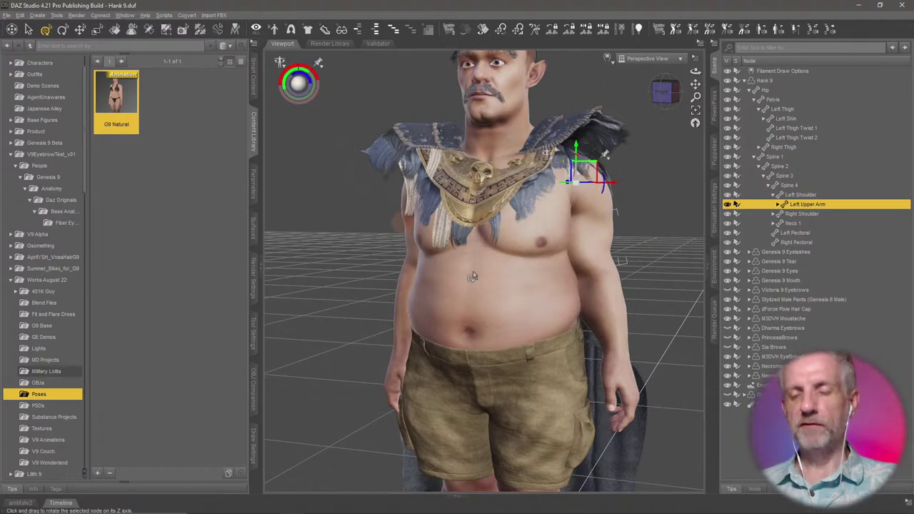
- Rotate Hank 9's right upper arm slightly outward so that it clears the torso
middle_drag(473, 276, 492, 285)
alt+drag(561, 160, 500, 168)
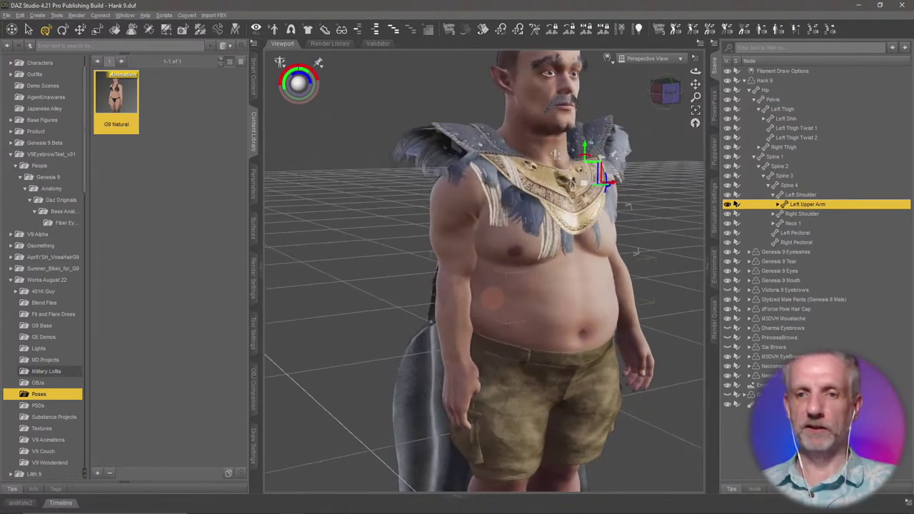
right_click(465, 236)
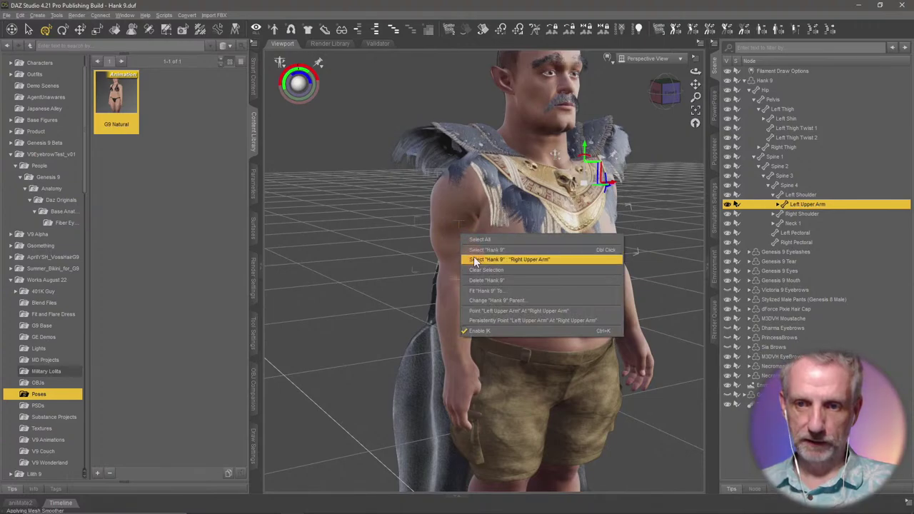
click(473, 258)
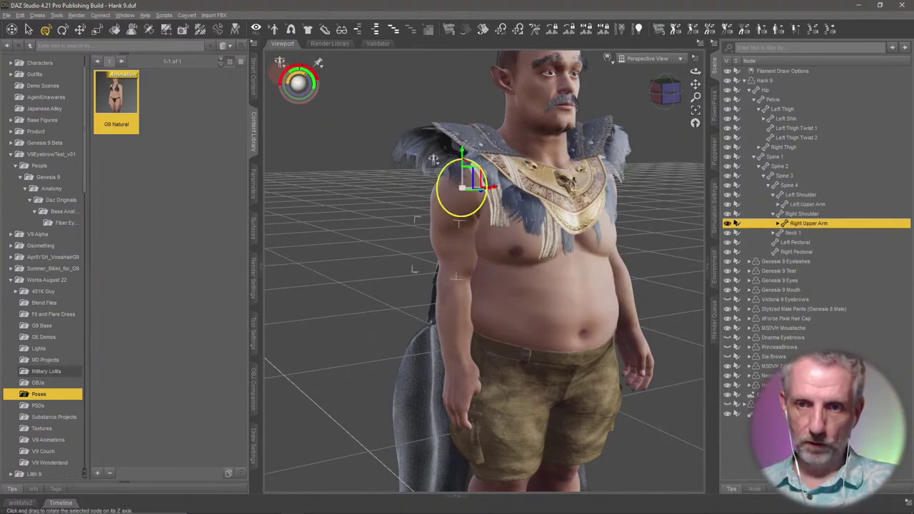
drag(461, 215, 444, 212)
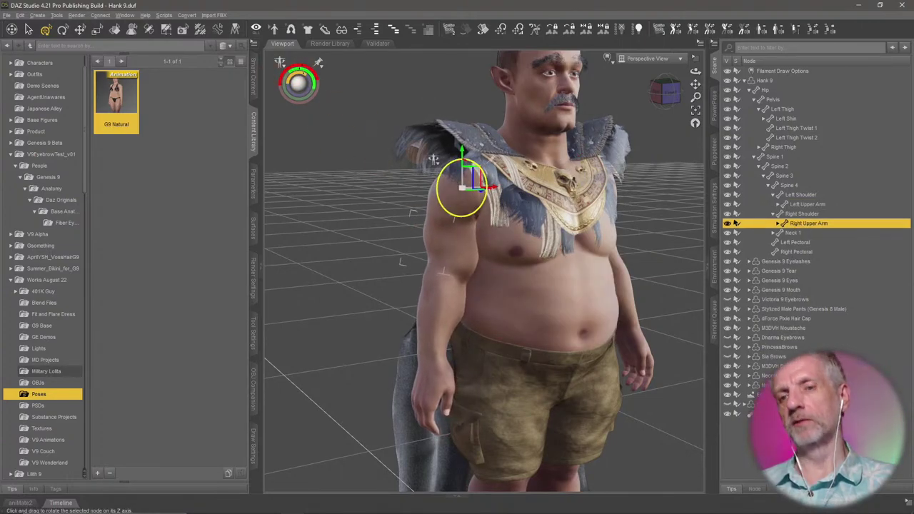
- Examine Hank 9's adjusted arms, shoulder garment and face from the front and close up
alt+drag(457, 179, 298, 147)
alt+drag(557, 182, 463, 173)
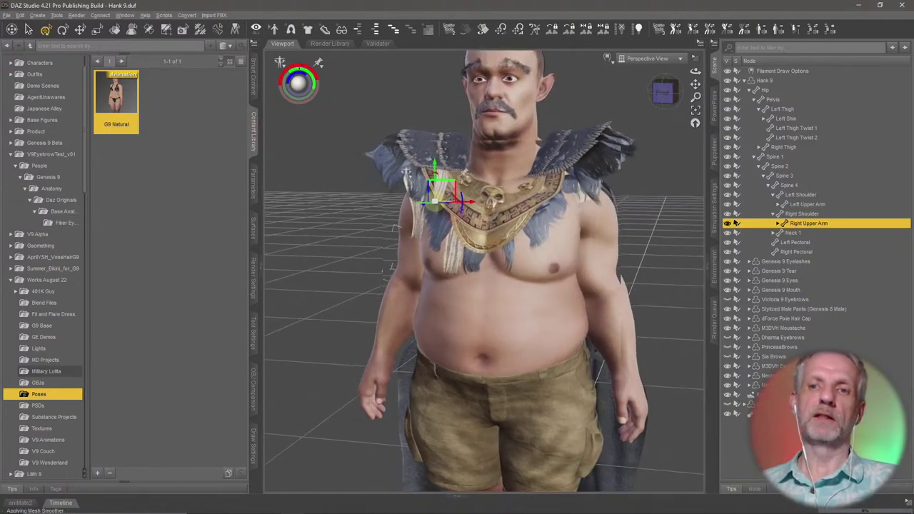
alt+right_drag(464, 173, 466, 225)
alt+drag(466, 225, 449, 212)
scroll(468, 212, up, 3)
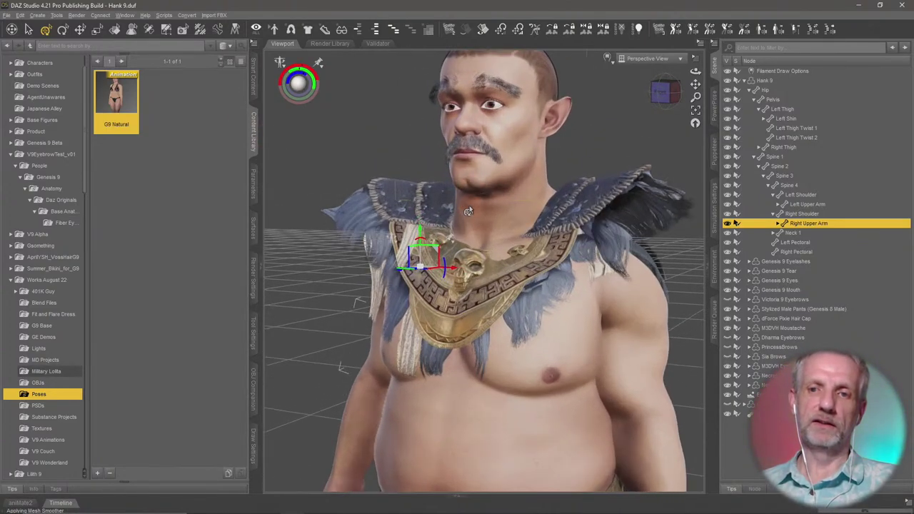
scroll(469, 212, down, 3)
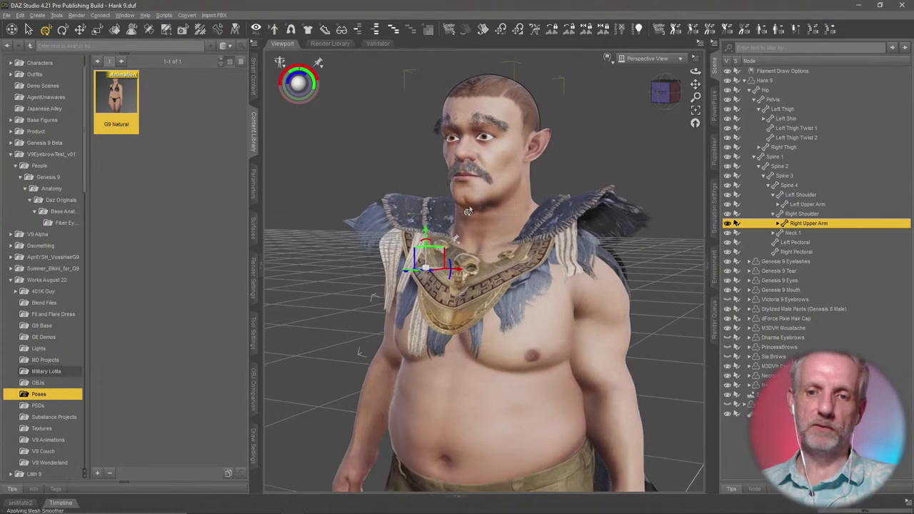
scroll(468, 207, up, 1)
ctrl+alt+right_drag(468, 207, 459, 223)
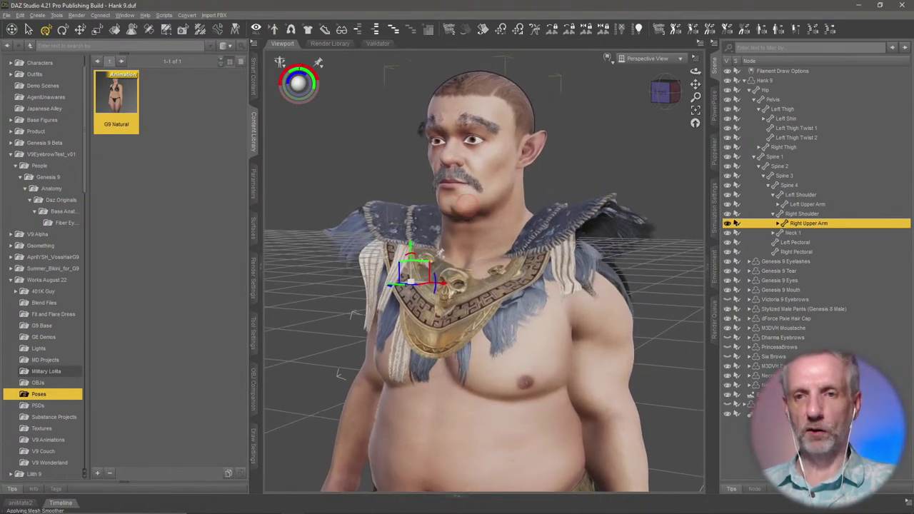
ctrl+alt+drag(465, 205, 471, 205)
- Collapse Hank 9's hierarchy in the scene and select the figure's Head bone
click(743, 80)
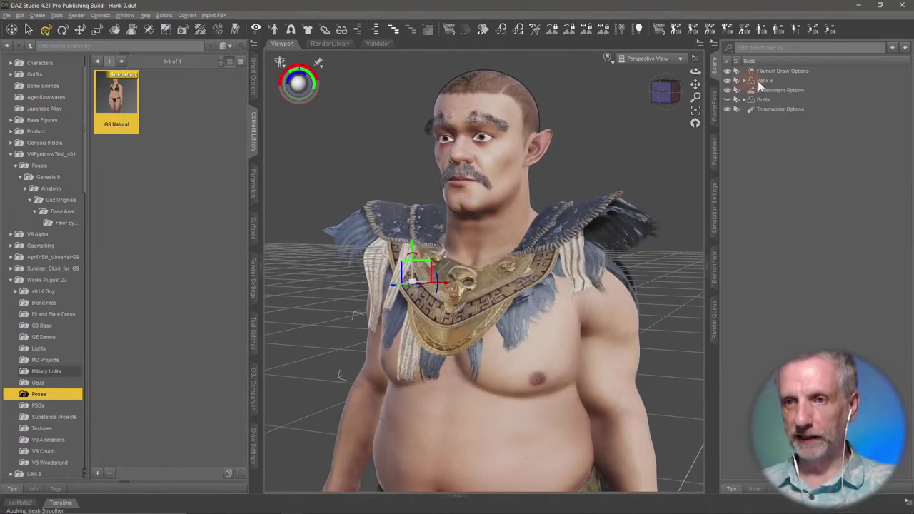
click(762, 81)
right_click(486, 163)
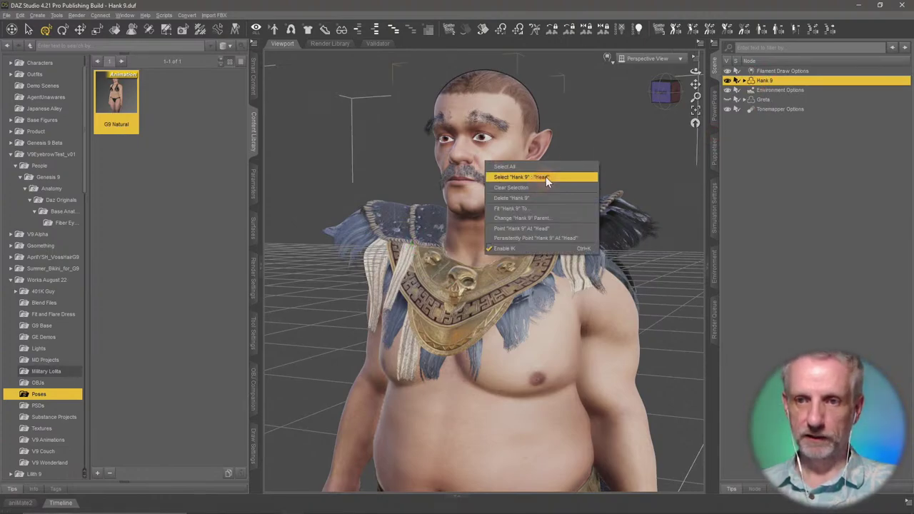
click(545, 177)
- Show the Head's Expressions pose controls and set the Excitement expression to 100%
click(253, 183)
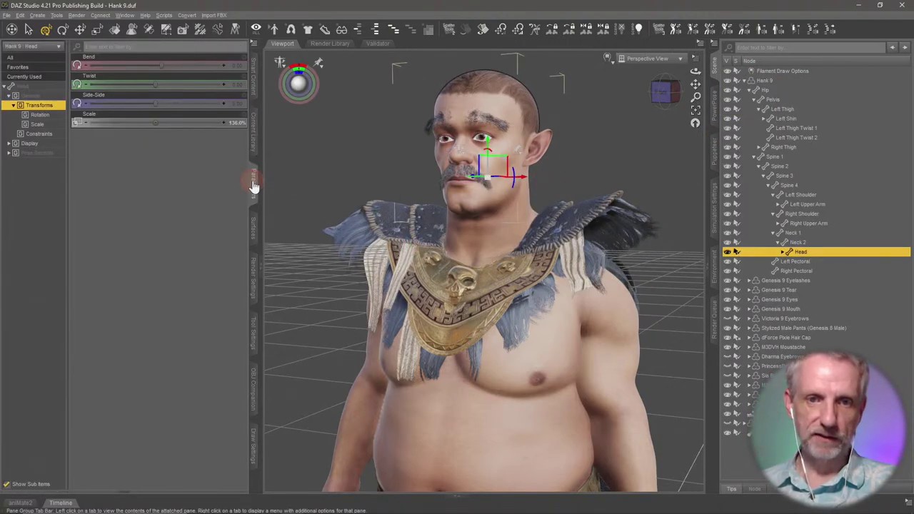
click(37, 153)
click(48, 164)
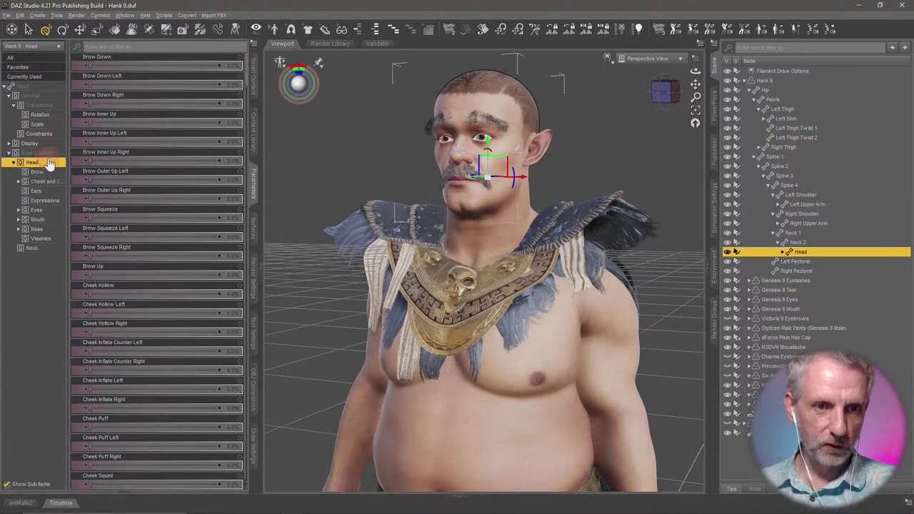
click(46, 200)
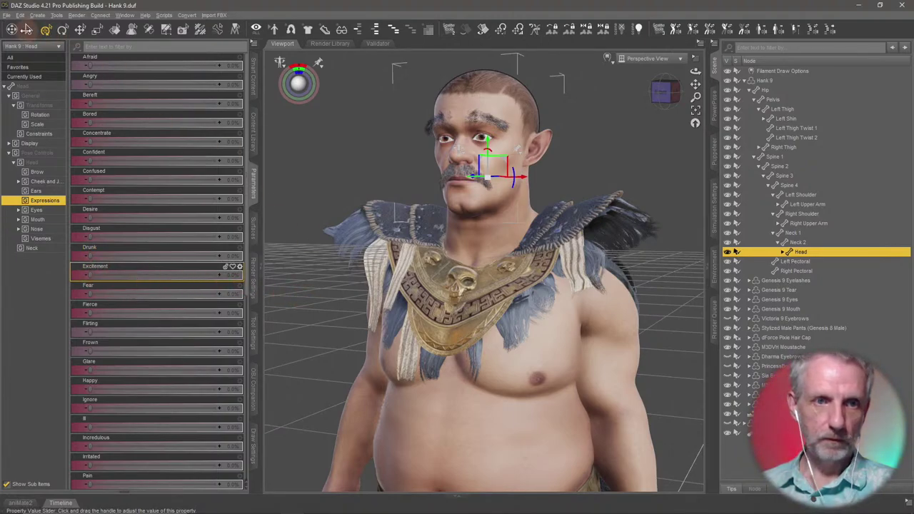
drag(26, 29, 53, 54)
key(ctrl+z)
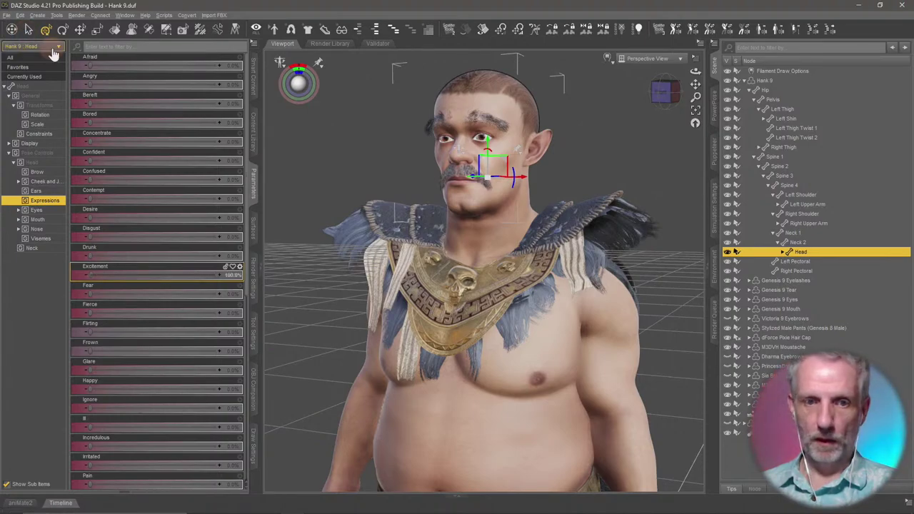
- Activate the Node Selection tool and examine Hank 9's excited face and open mouth close up
click(28, 29)
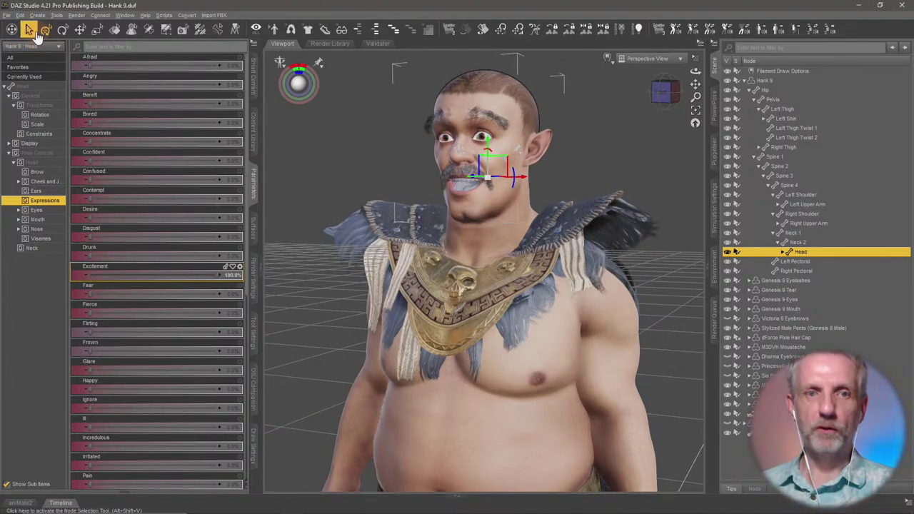
scroll(461, 252, up, 2)
scroll(461, 252, up, 2)
middle_drag(461, 250, 459, 368)
scroll(459, 250, up, 1)
middle_drag(459, 247, 499, 274)
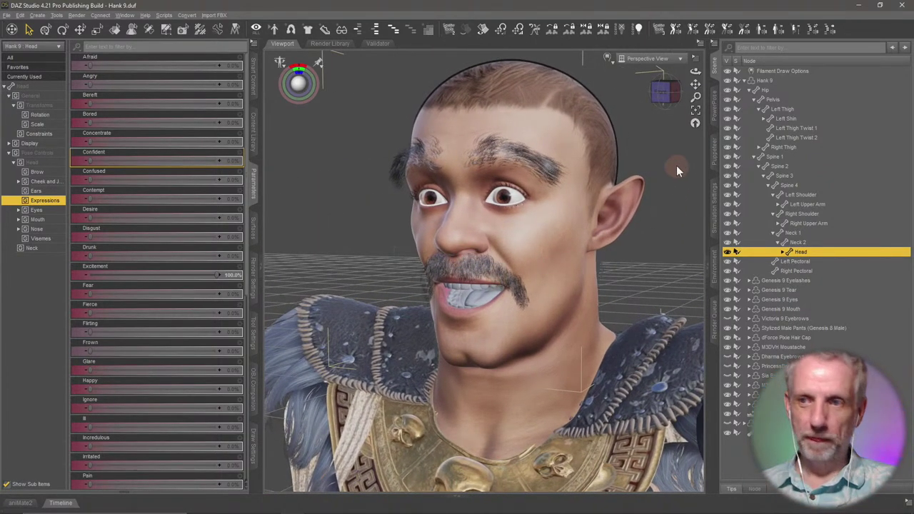
- Select the Hank 9 figure and show the Iray mouth materials of the Genesis 9 Starter Essentials product
click(770, 77)
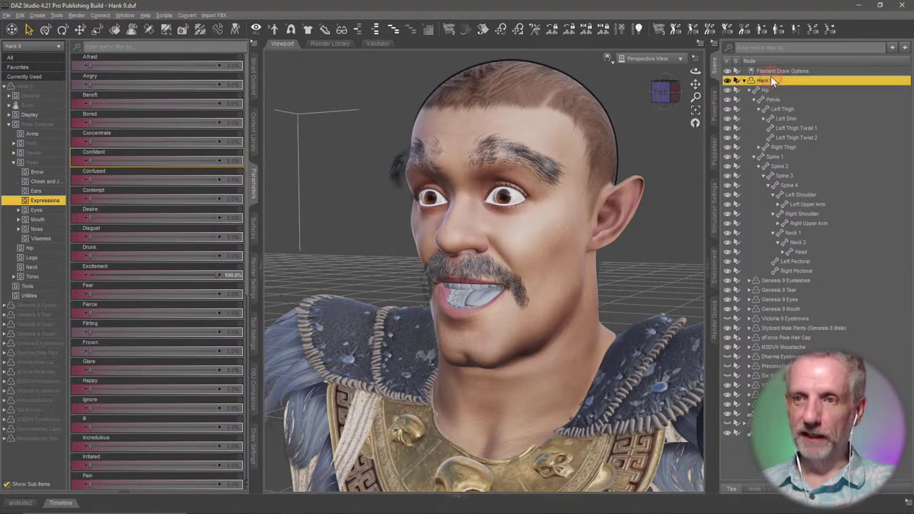
click(255, 93)
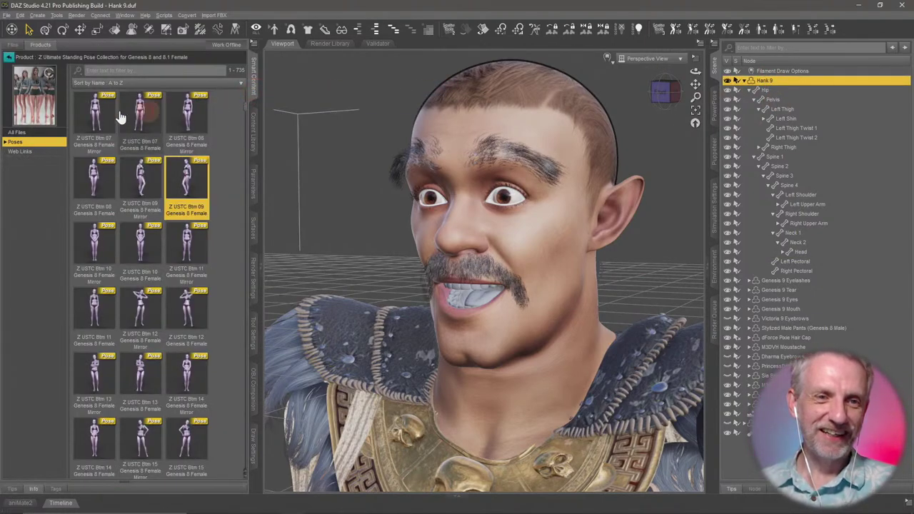
click(7, 60)
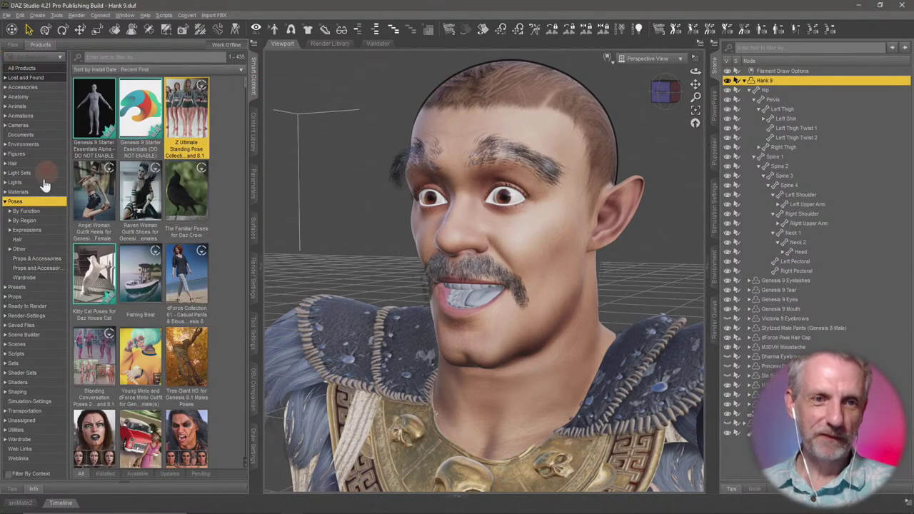
click(147, 134)
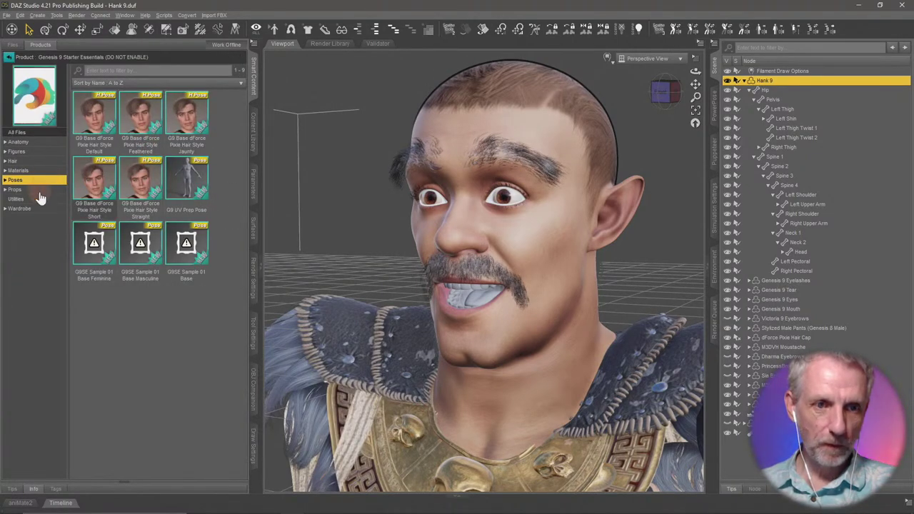
click(63, 171)
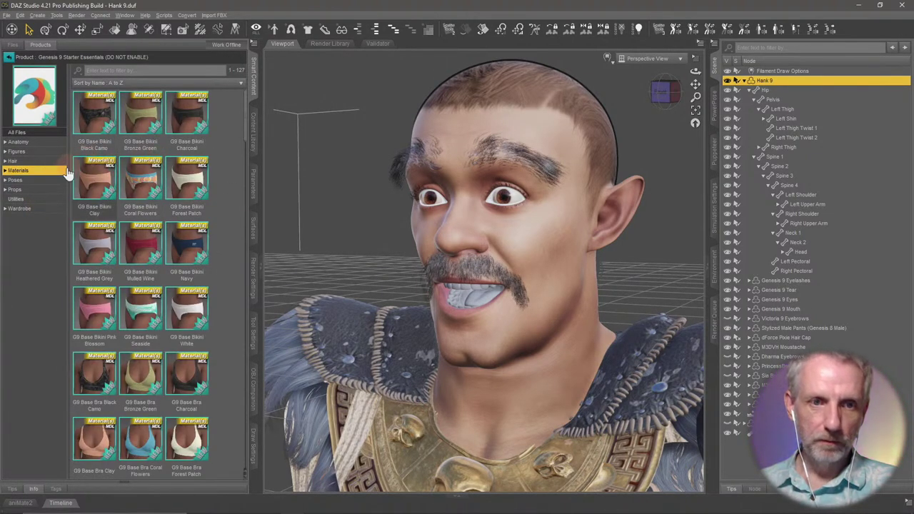
click(43, 180)
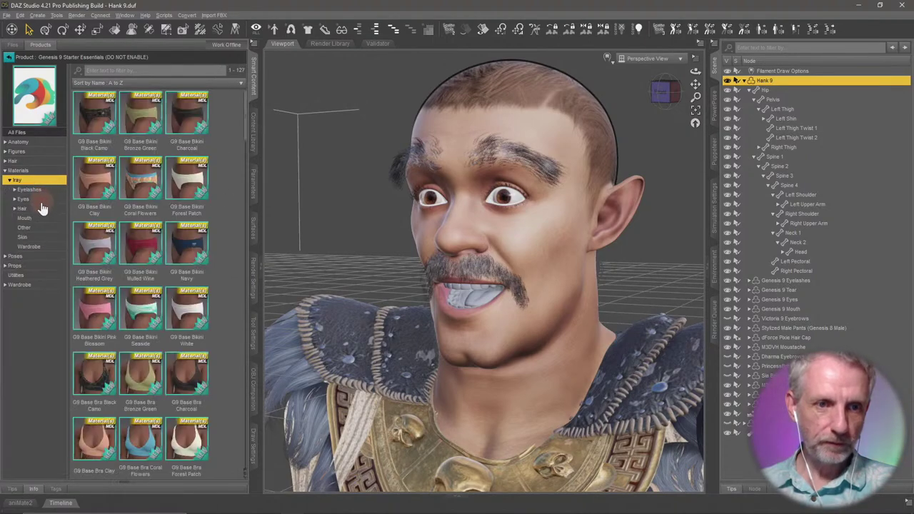
click(28, 218)
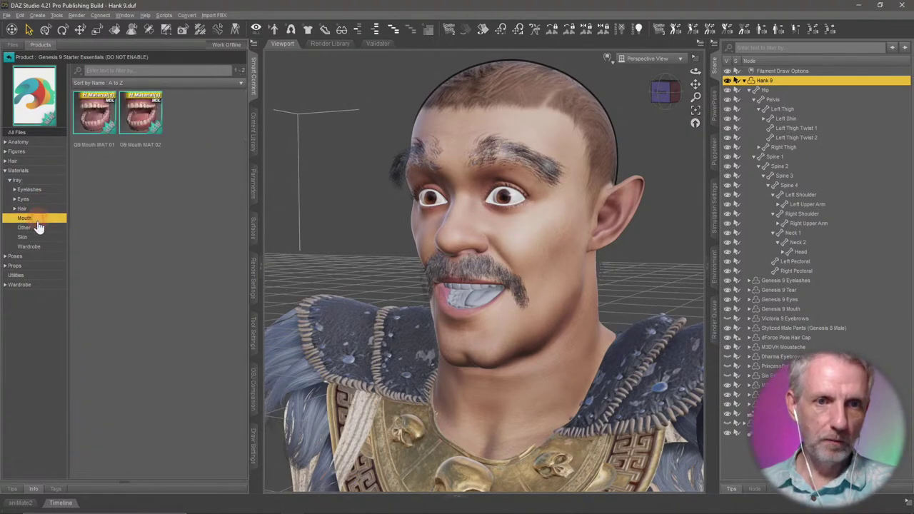
- Compare the G9 Mouth MAT 02 and G9 Mouth MAT 01 presets on Hank 9, finishing with G9 Mouth MAT 02 applied
double_click(149, 119)
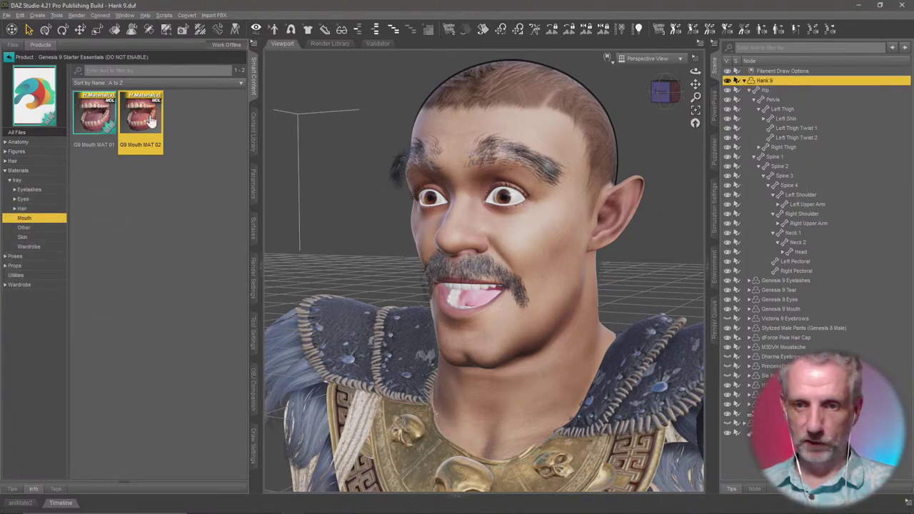
double_click(100, 118)
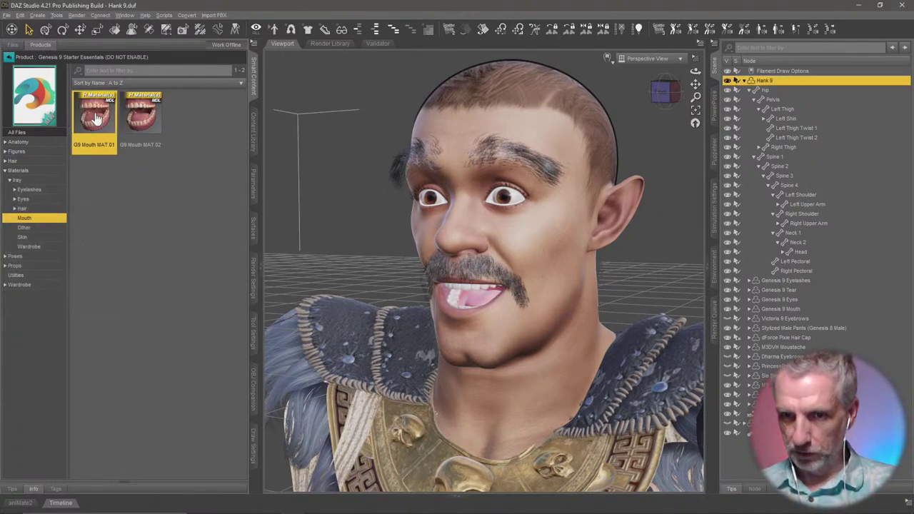
double_click(142, 115)
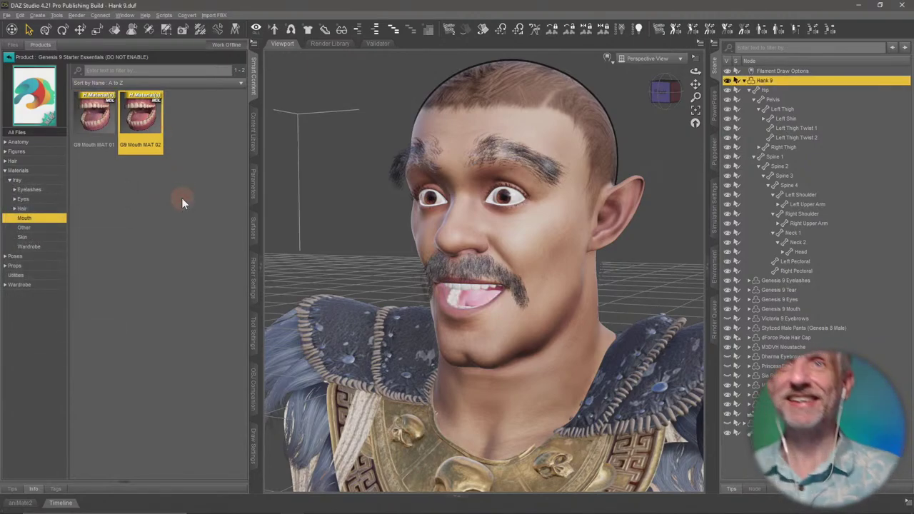
- Look through Hank 9's General parameters and Mesh Resolution settings
click(253, 180)
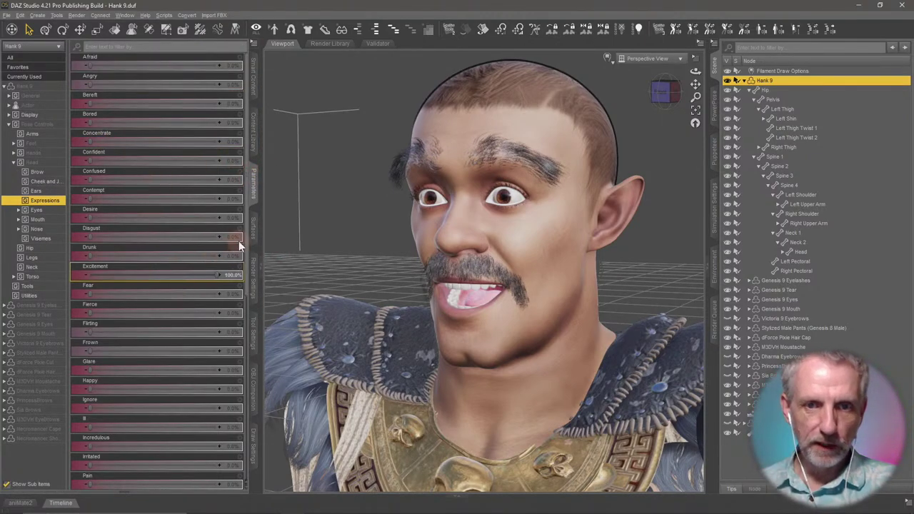
click(138, 163)
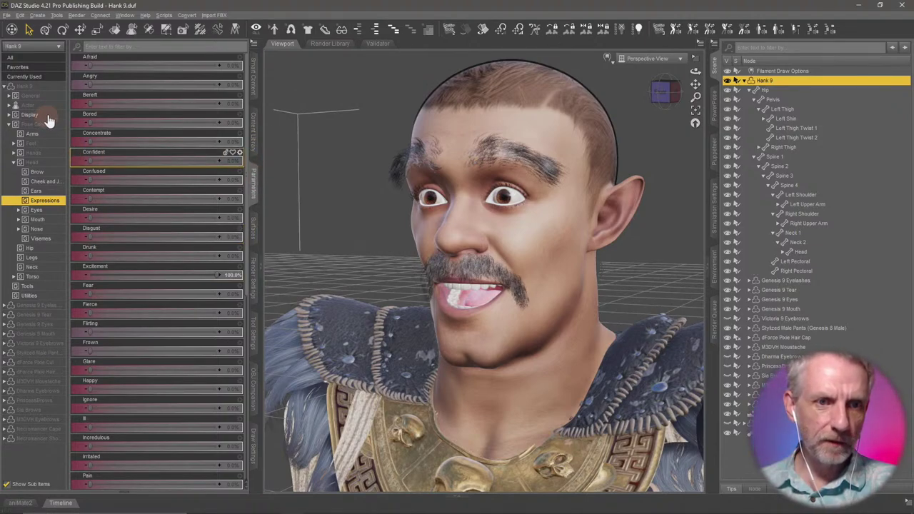
click(45, 105)
click(43, 95)
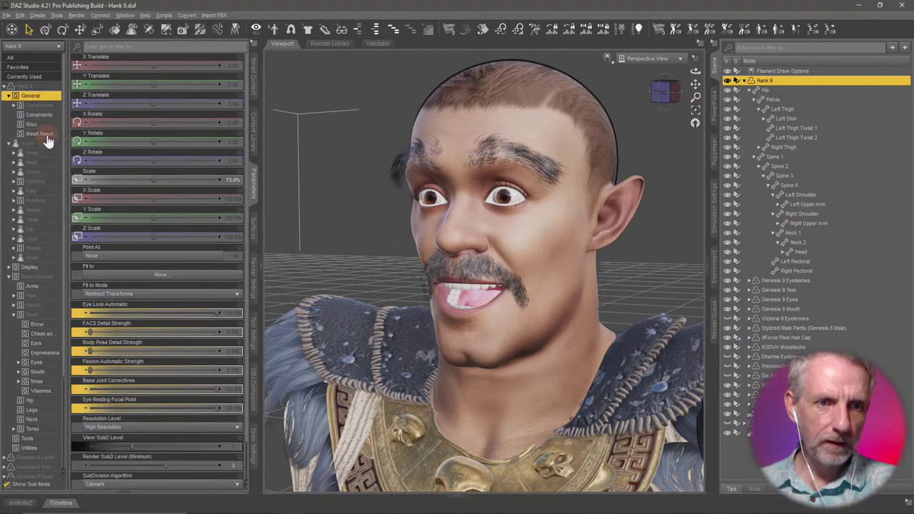
click(48, 134)
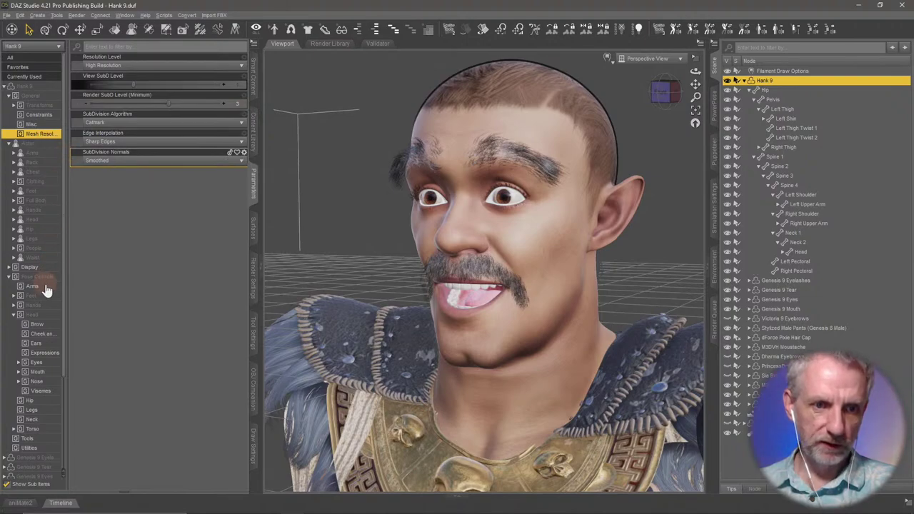
click(8, 96)
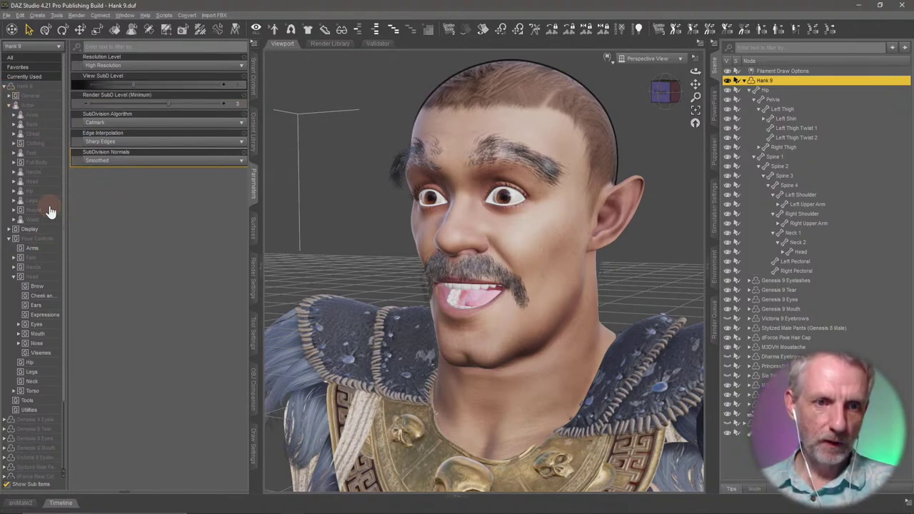
- Return to Hank 9's head expressions, reset Excitement to 0% and leave Happy at 0%
click(47, 315)
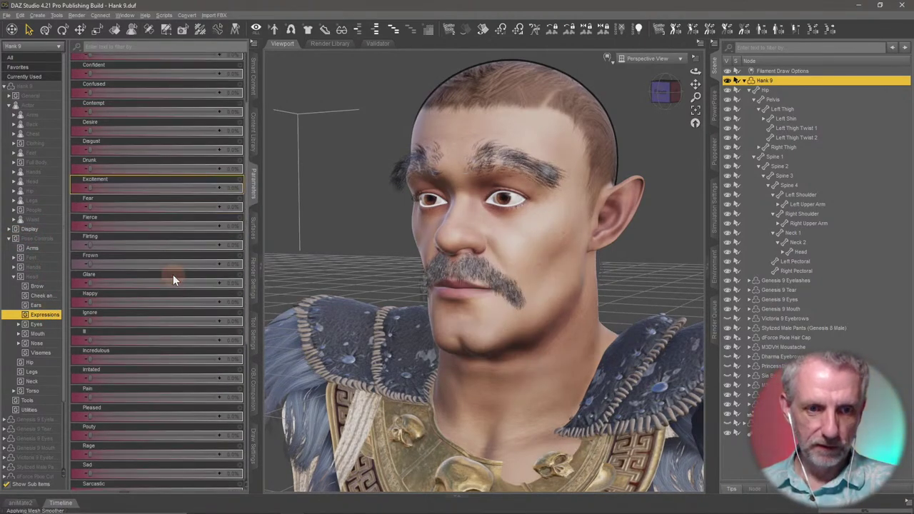
scroll(173, 274, down, 3)
drag(91, 219, 6, 204)
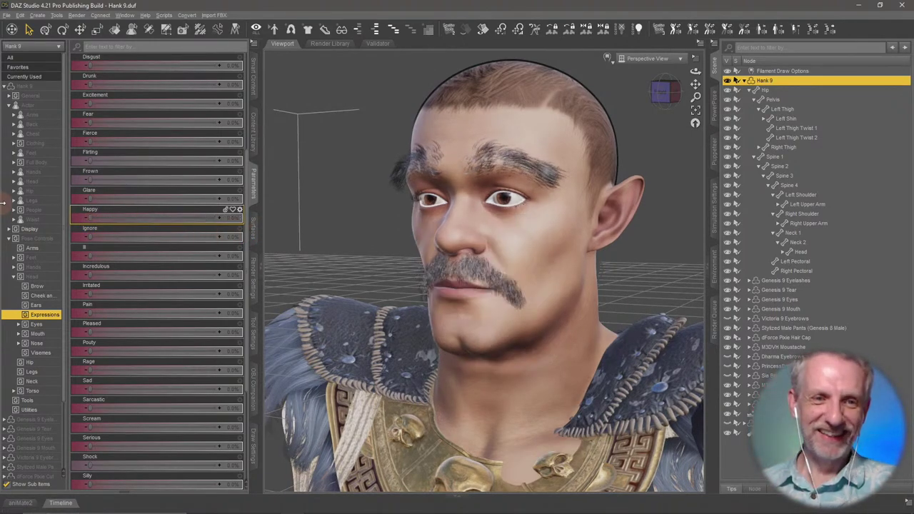
- Try the Incredulous and Silly expressions at 100% one at a time, resetting each to 0%
drag(92, 275, 321, 299)
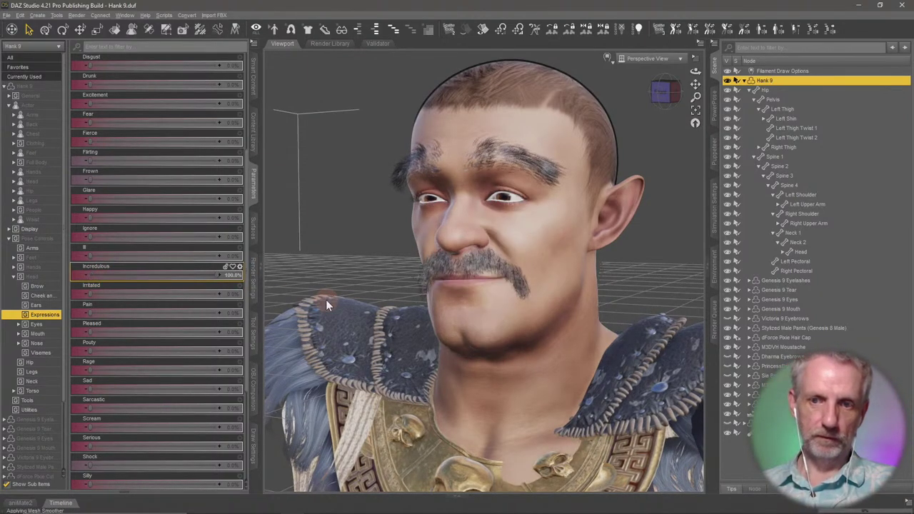
scroll(185, 274, down, 4)
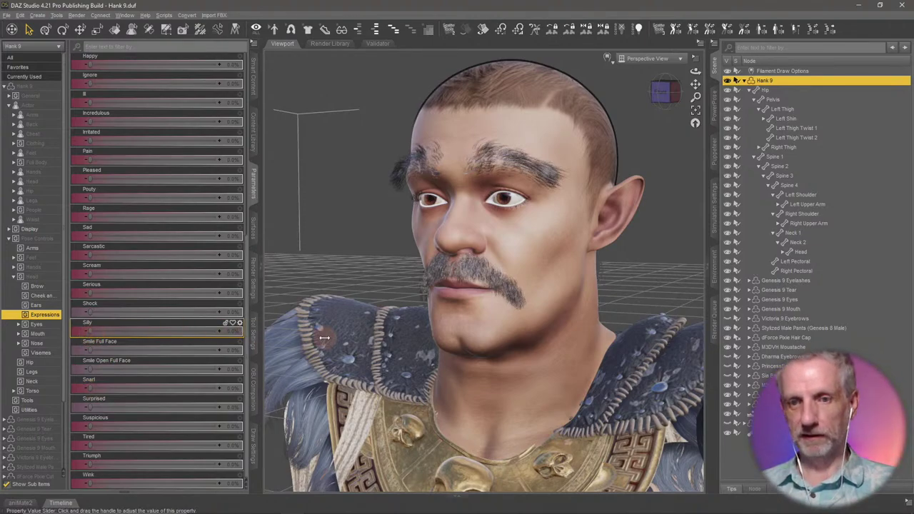
drag(324, 337, 324, 343)
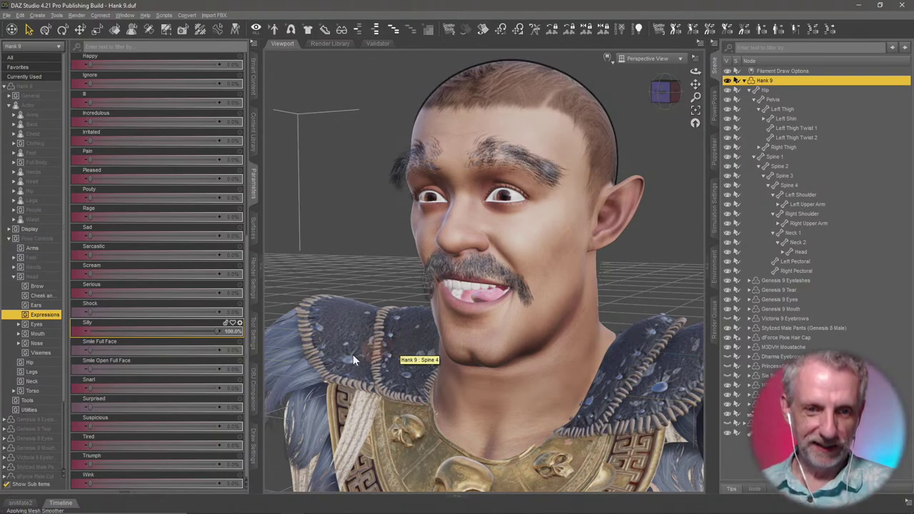
alt+click(166, 334)
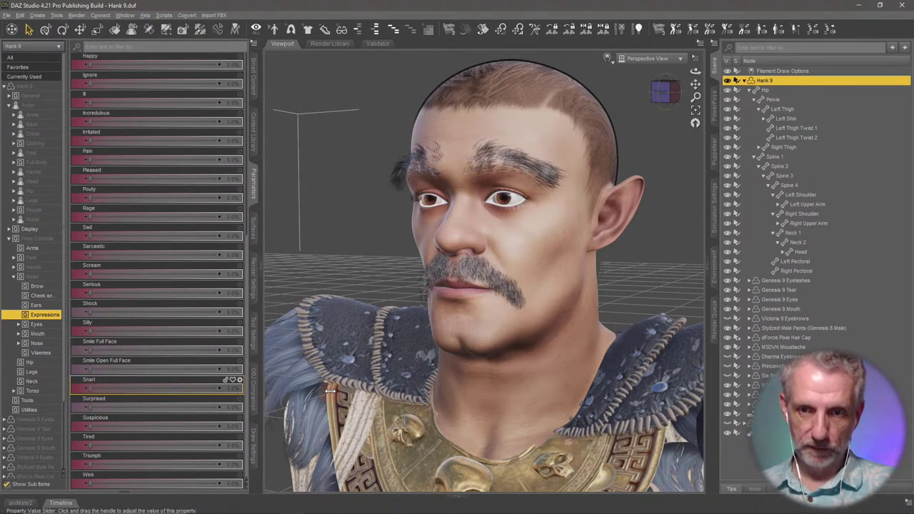
- Try the Snarl expression at 100% on Hank 9 and reset it to 0%
drag(330, 391, 219, 407)
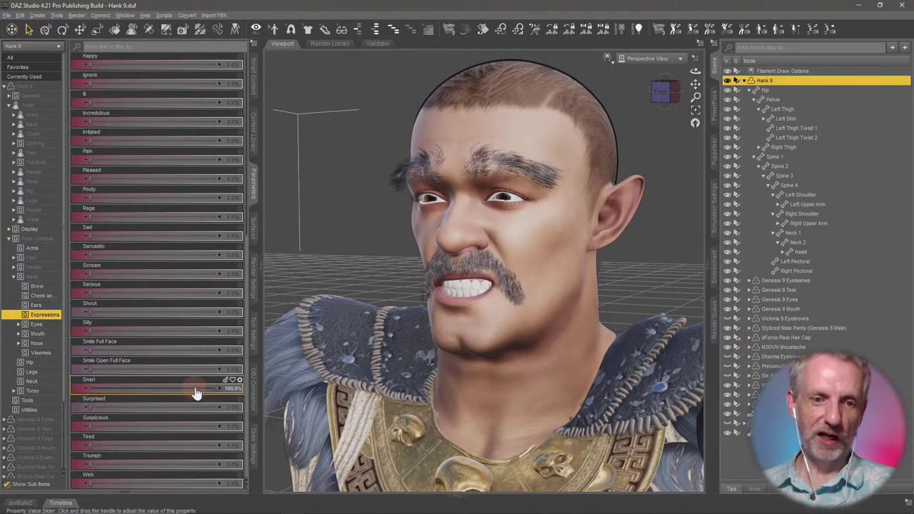
mouse_move(197, 392)
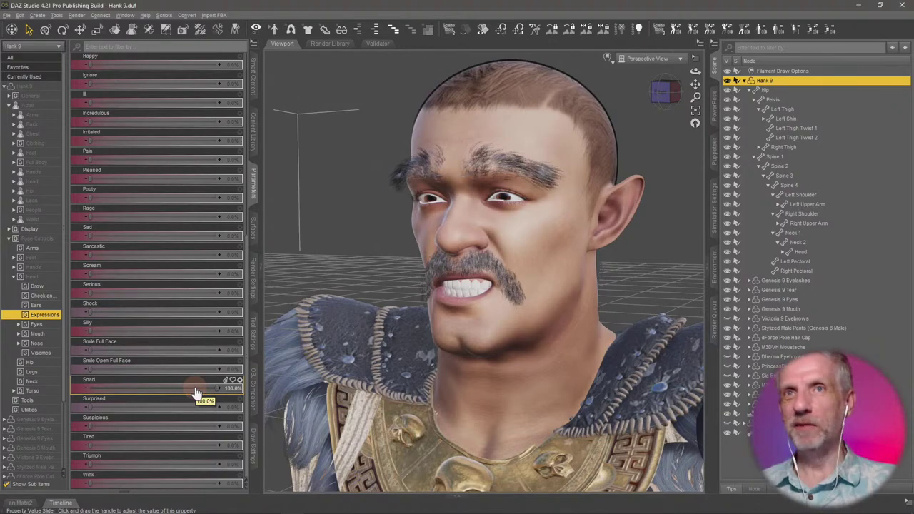
alt+click(196, 392)
- Try the Happy and Sad expressions at 100% in turn on Hank 9, resetting each to 0%
scroll(174, 344, up, 3)
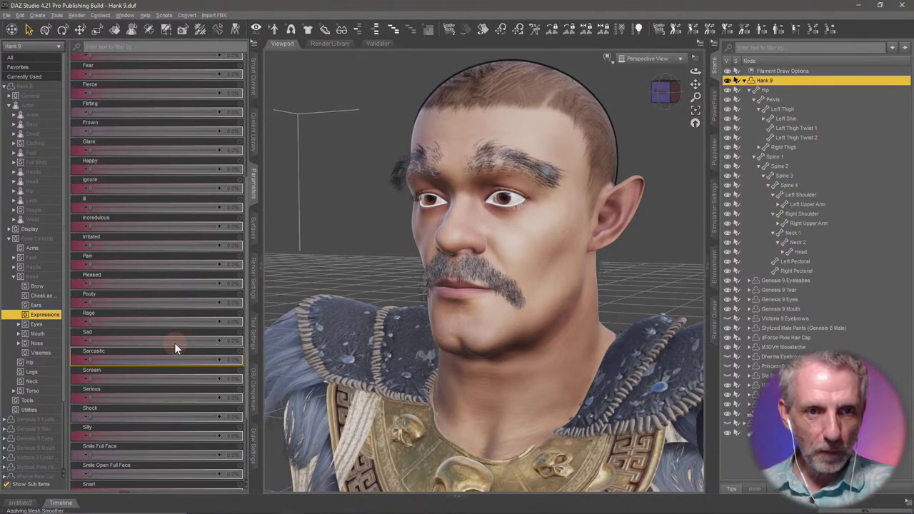
scroll(174, 343, up, 1)
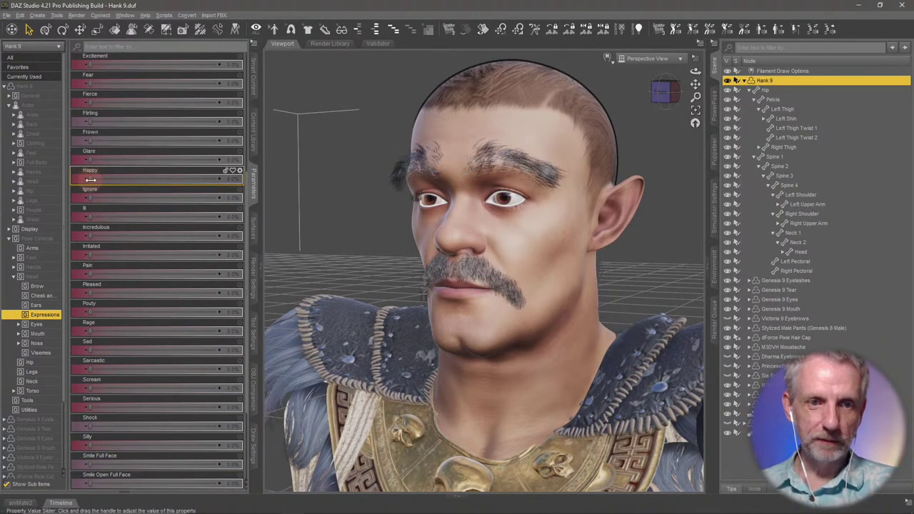
drag(91, 180, 322, 188)
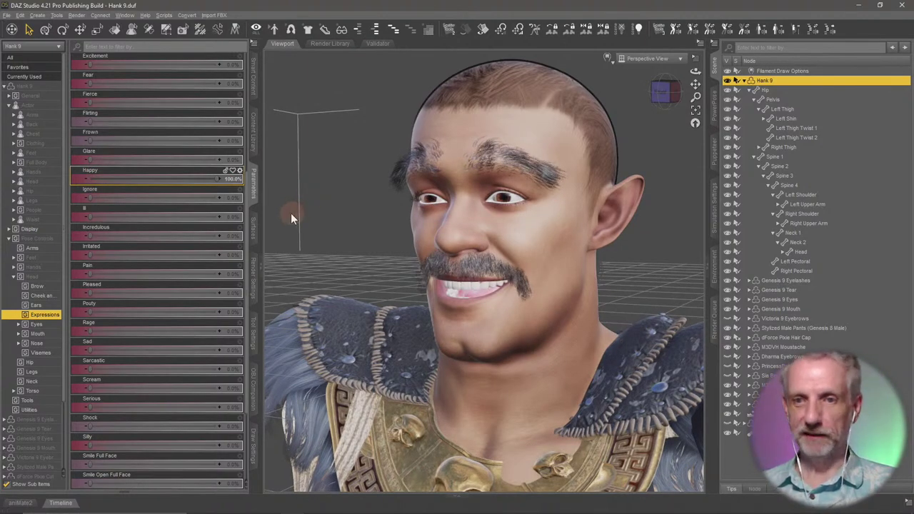
alt+click(205, 181)
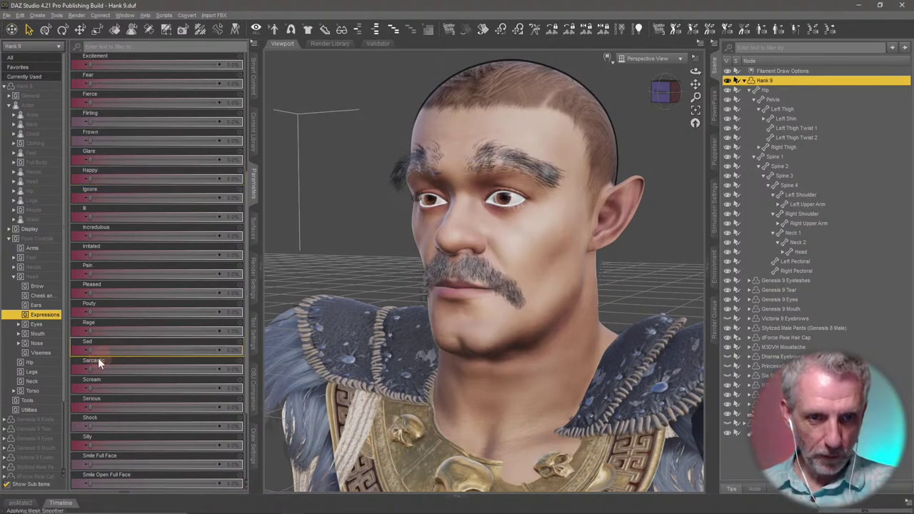
drag(90, 349, 303, 361)
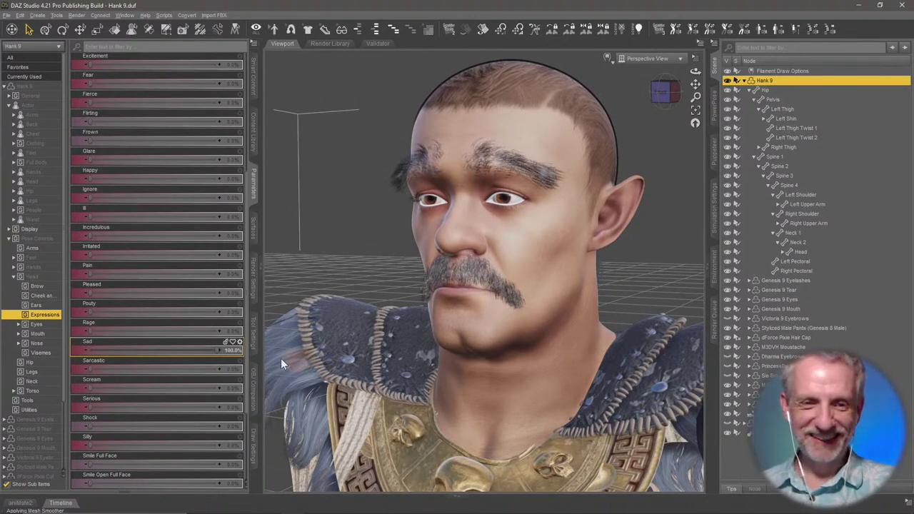
alt+click(204, 353)
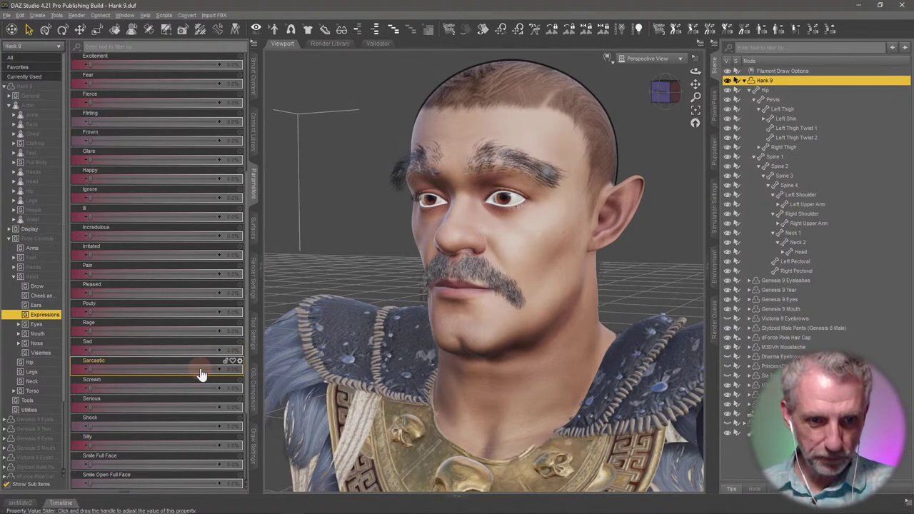
- Try the Surprised expression at 100%, lower it to 86.5% and reset it to its default
scroll(200, 371, down, 3)
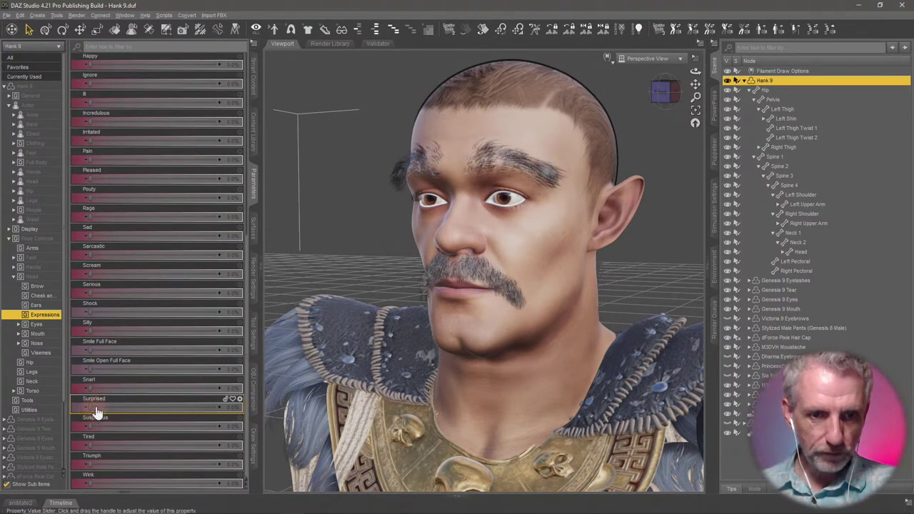
drag(91, 411, 321, 417)
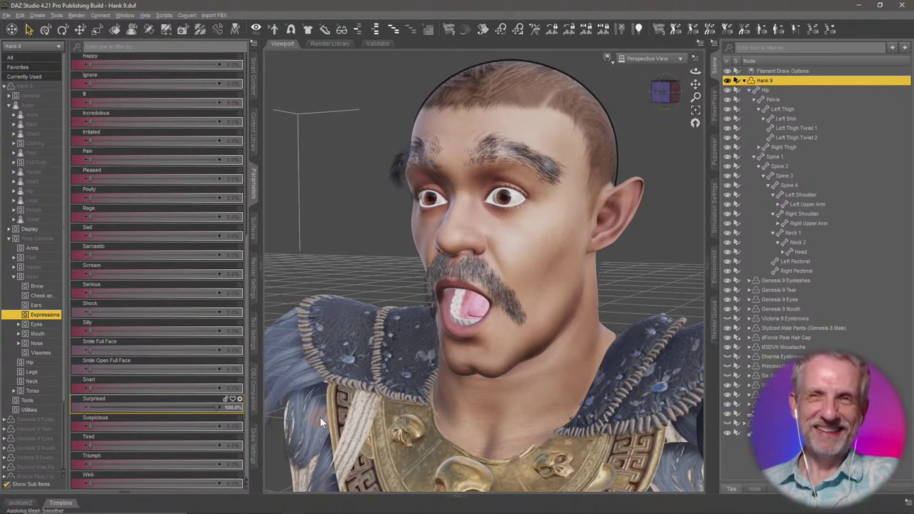
drag(212, 406, 200, 404)
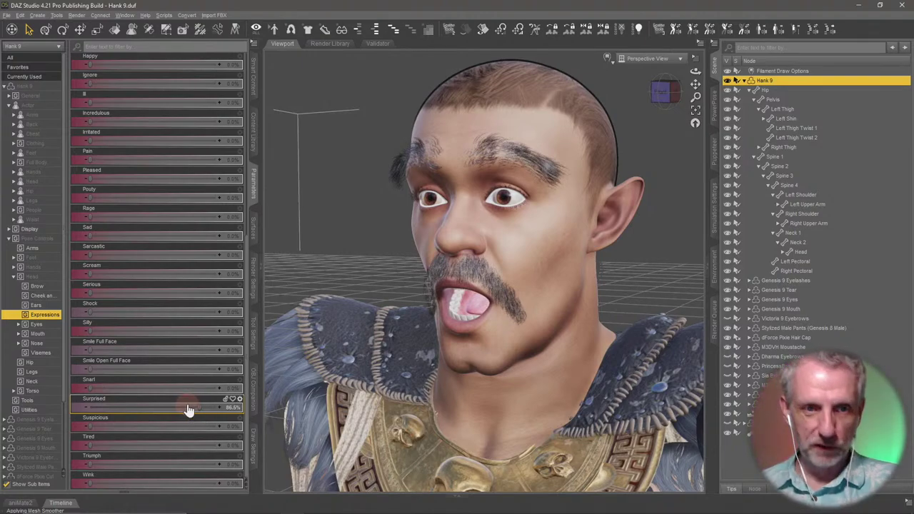
alt+click(188, 408)
- Try the Fear expression on Hank 9 at 100%, lower it to 80% and return it to 100%
scroll(167, 319, up, 4)
scroll(167, 317, up, 2)
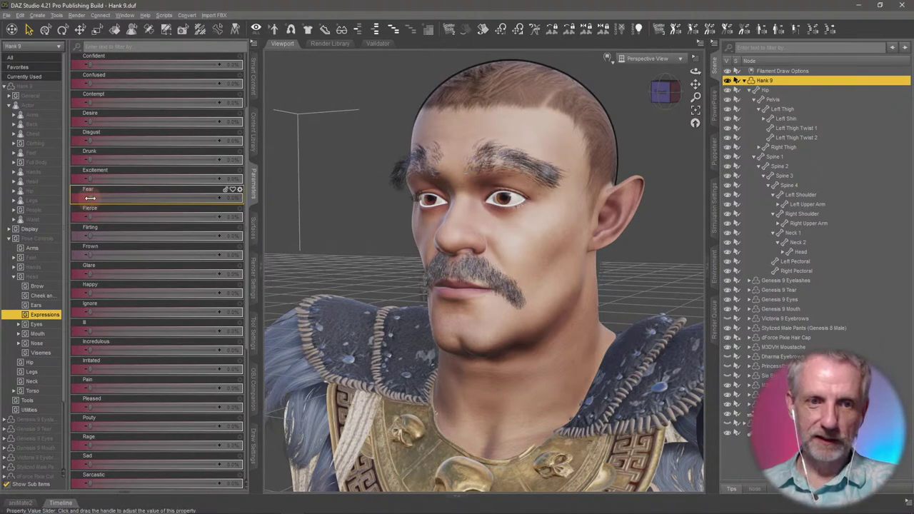
drag(319, 216, 319, 221)
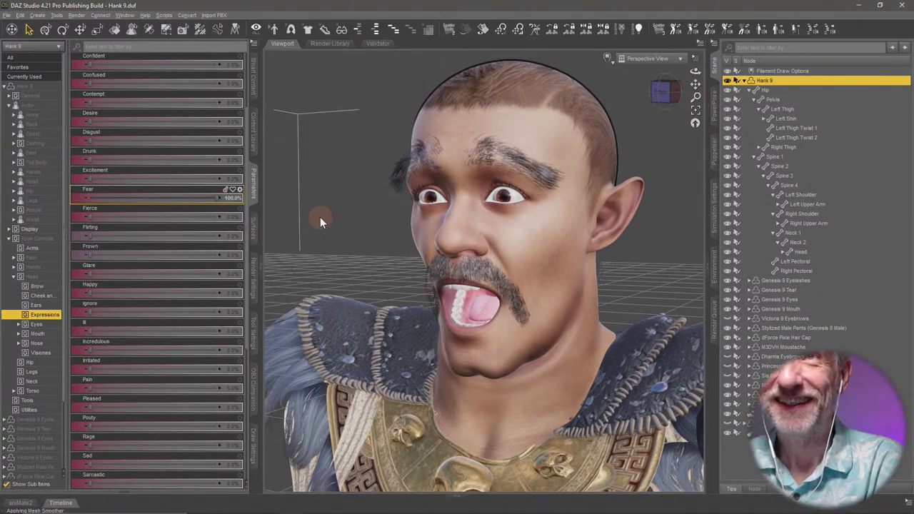
click(236, 198)
text(80)
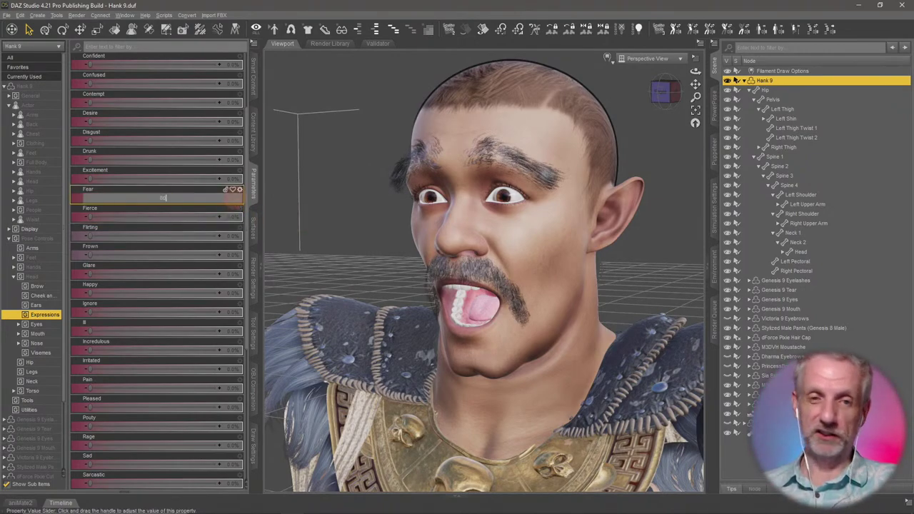
key(Return)
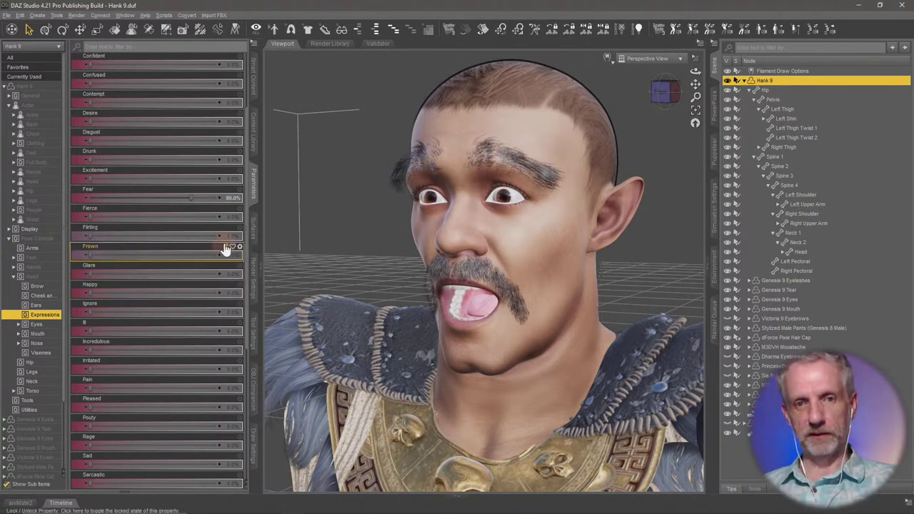
click(227, 198)
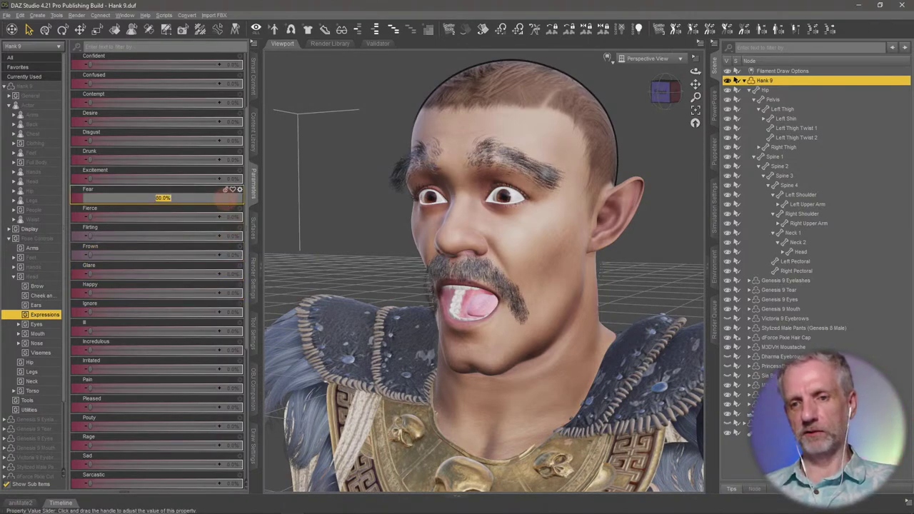
text(100)
key(Return)
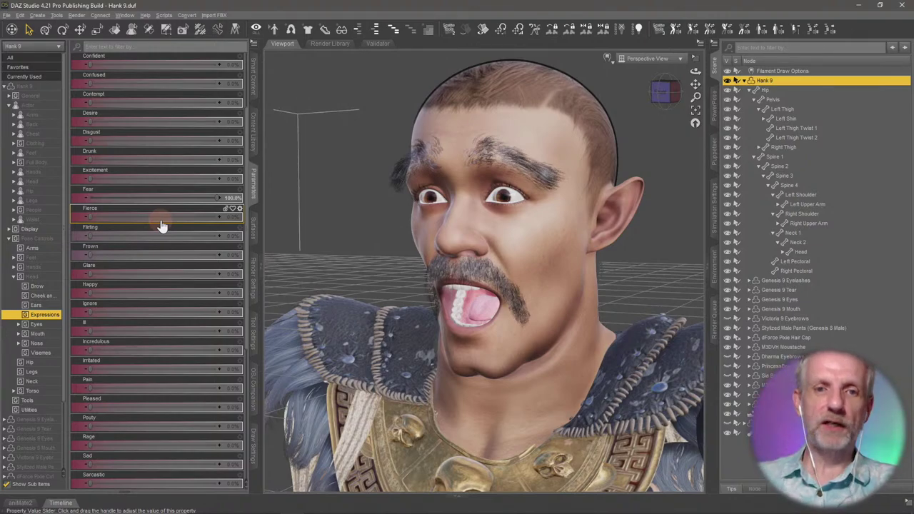
- Raise the maximum limit of the Fear expression to 1500% in its parameter settings
click(239, 189)
click(268, 199)
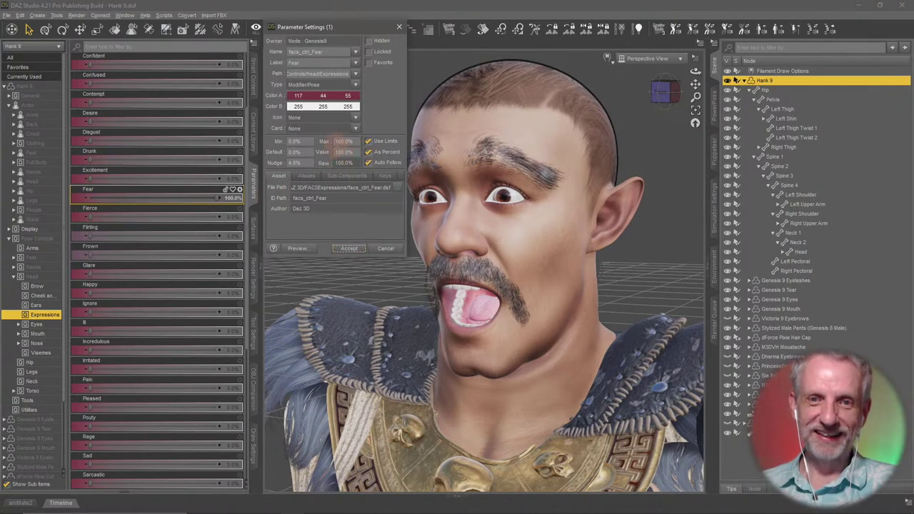
text(0)
key(Return)
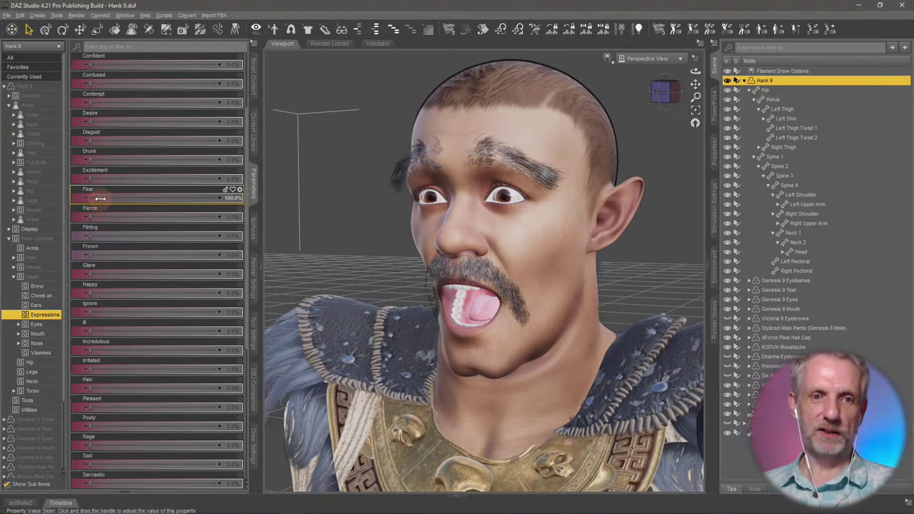
- Try exaggerating the Fear expression to 1500%, lower it to about 135%, set it to 100% and reset it to its default
mouse_move(100, 200)
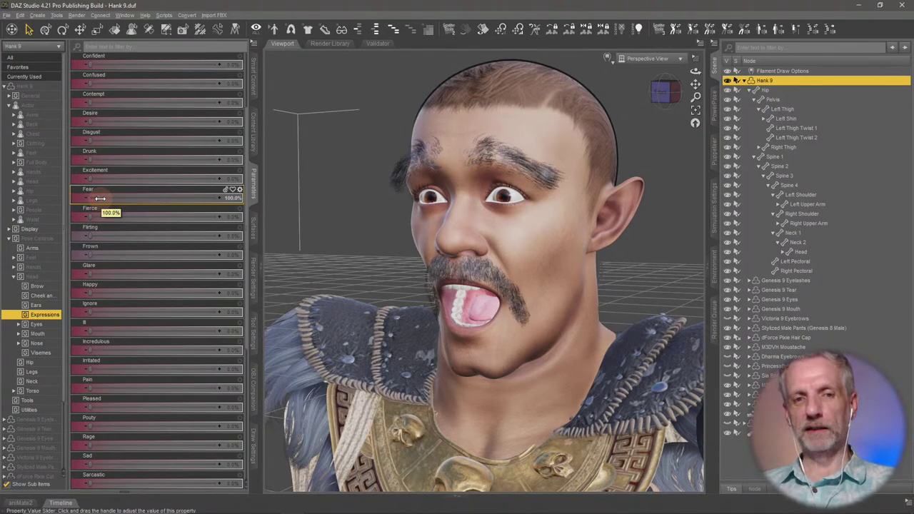
drag(99, 199, 625, 298)
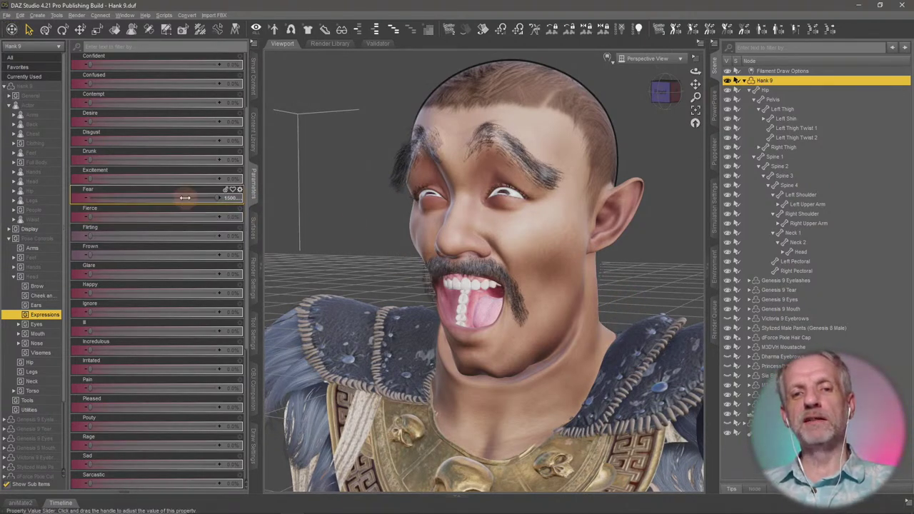
drag(185, 198, 102, 201)
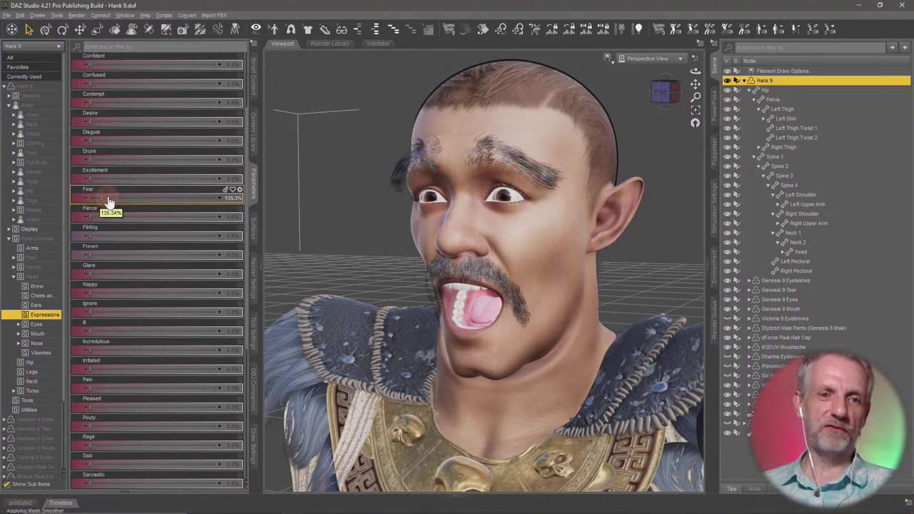
click(232, 202)
text(100)
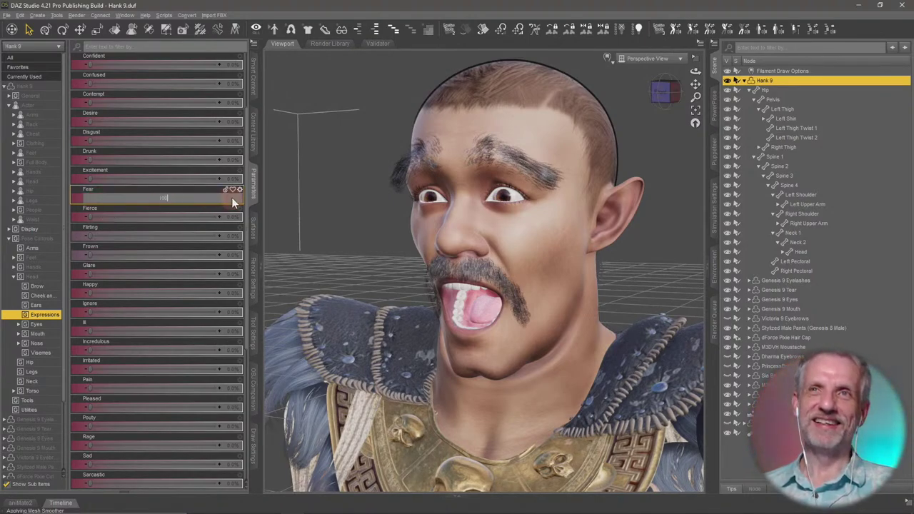
key(Return)
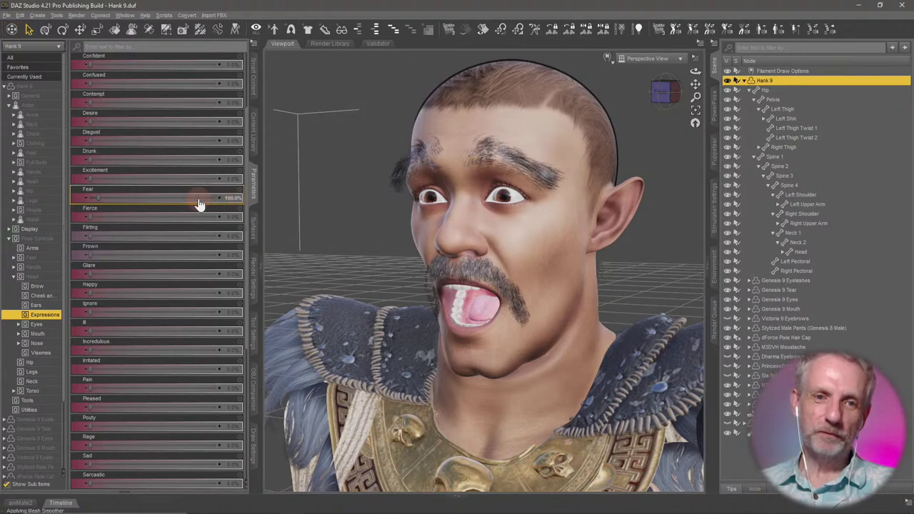
alt+click(199, 199)
- Try the Surprised expression on its own at 100% and reset it to 0%
scroll(190, 275, down, 5)
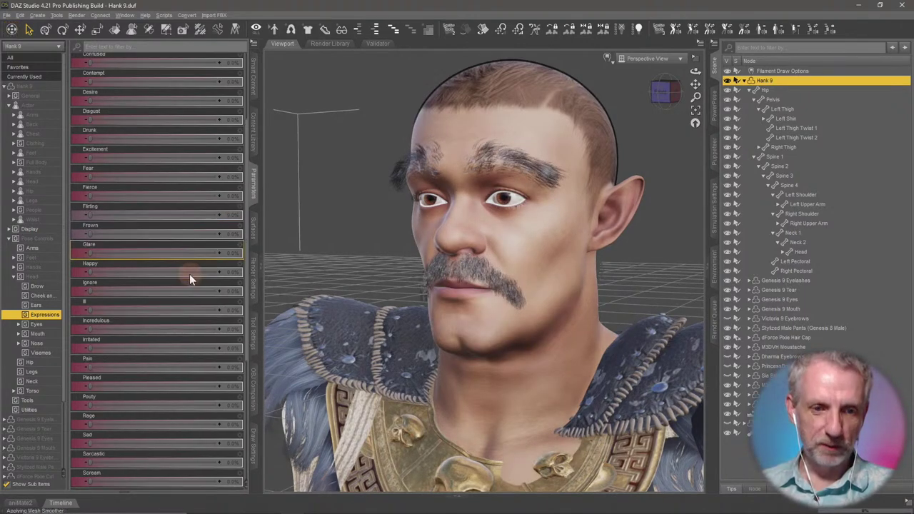
click(164, 289)
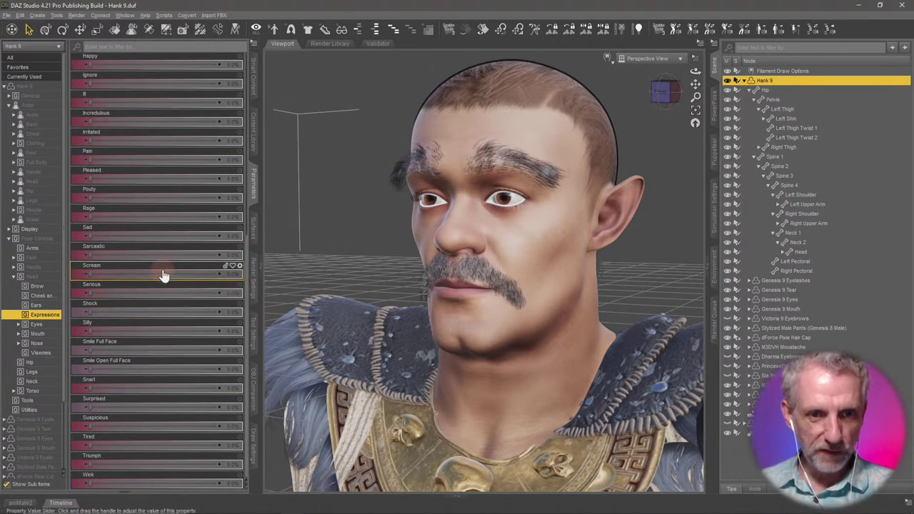
click(165, 292)
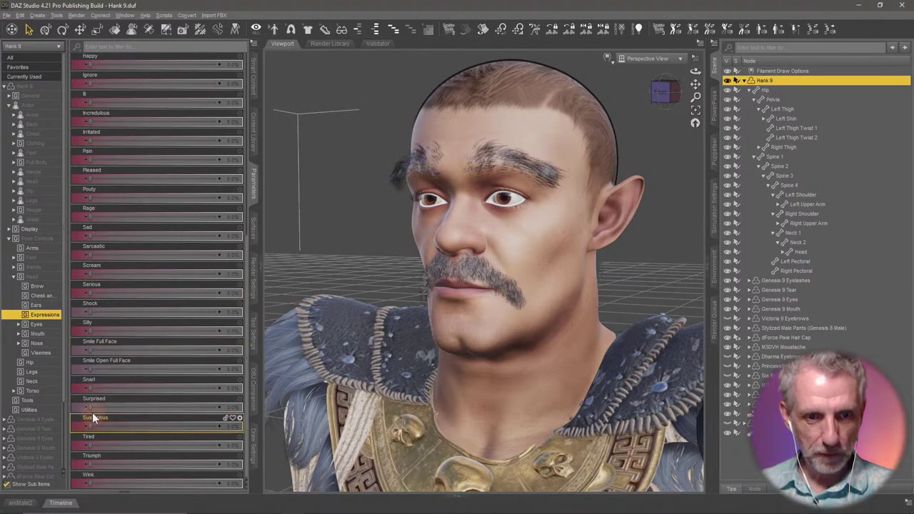
drag(91, 409, 271, 412)
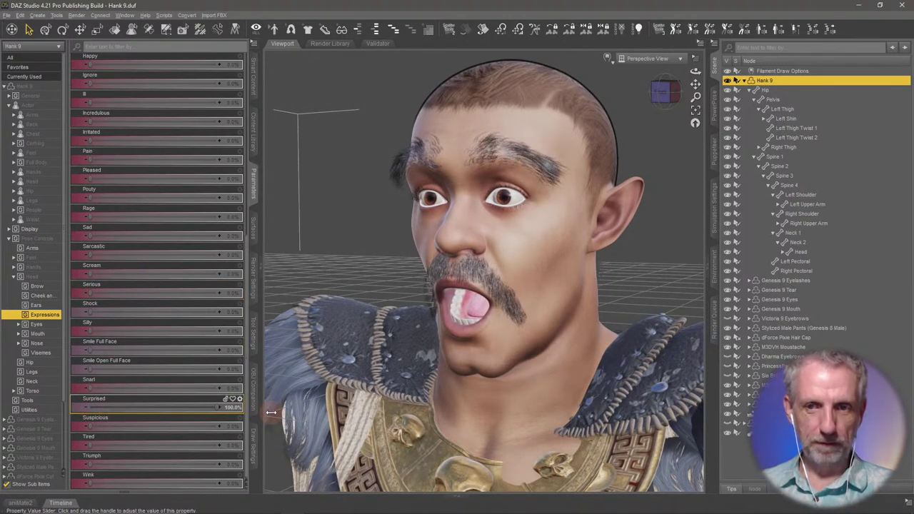
alt+click(192, 412)
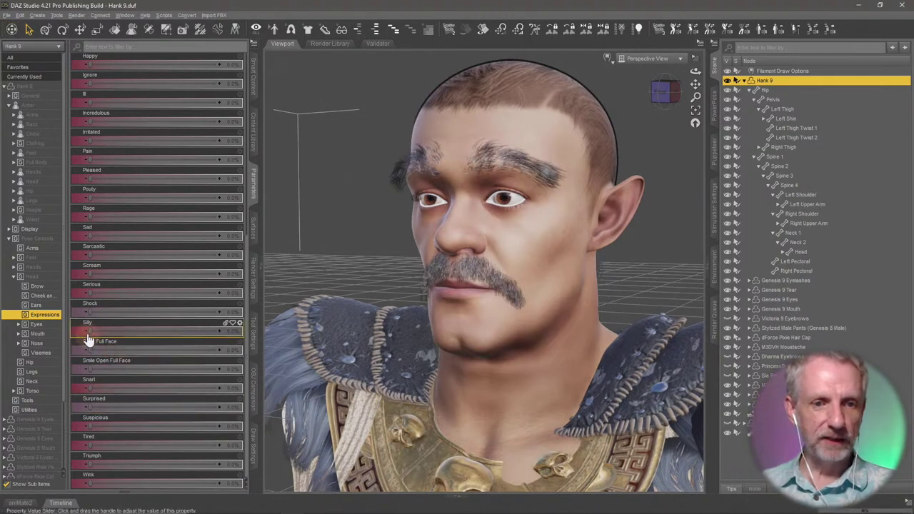
- Combine two expressions on Hank 9 by setting Silly to 100% and Surprised to 30%
drag(90, 332, 276, 339)
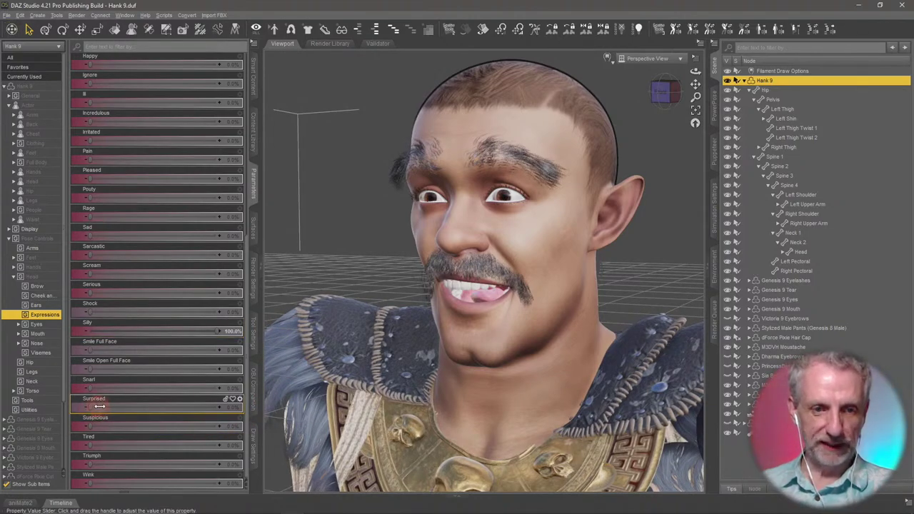
drag(88, 408, 128, 408)
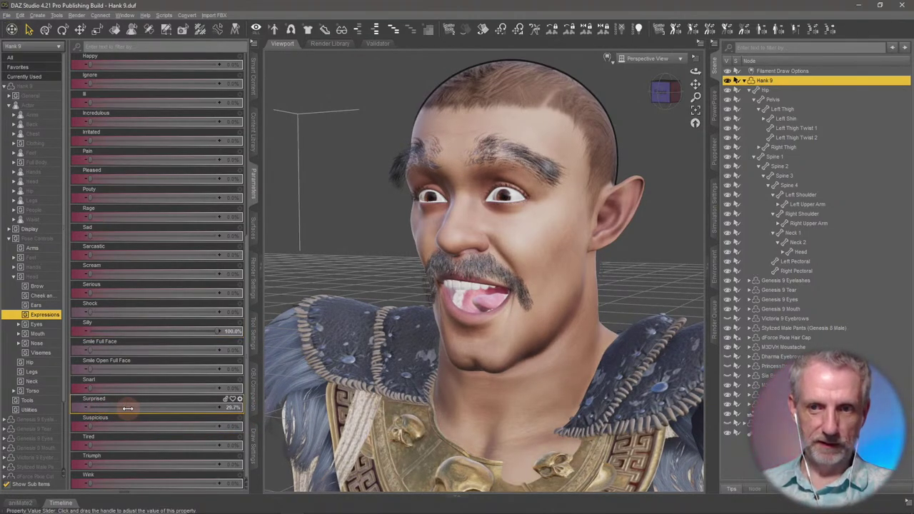
click(232, 407)
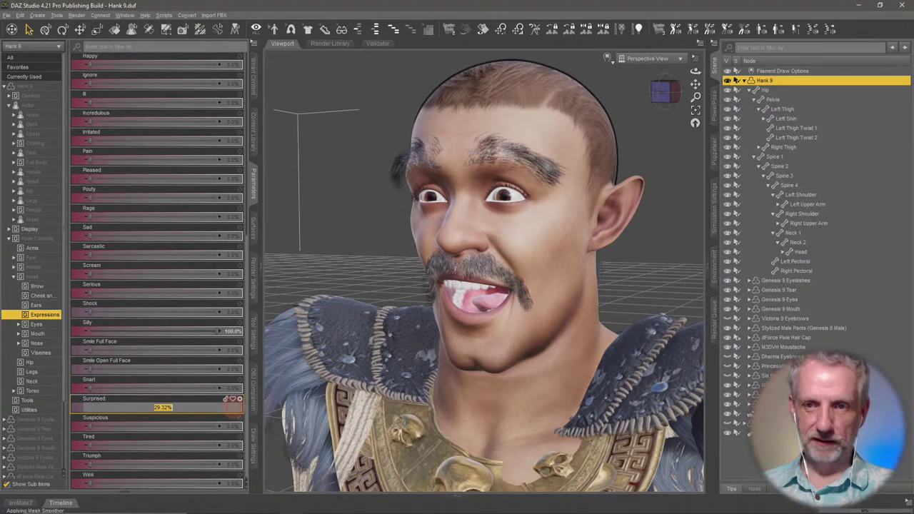
text(30)
key(Return)
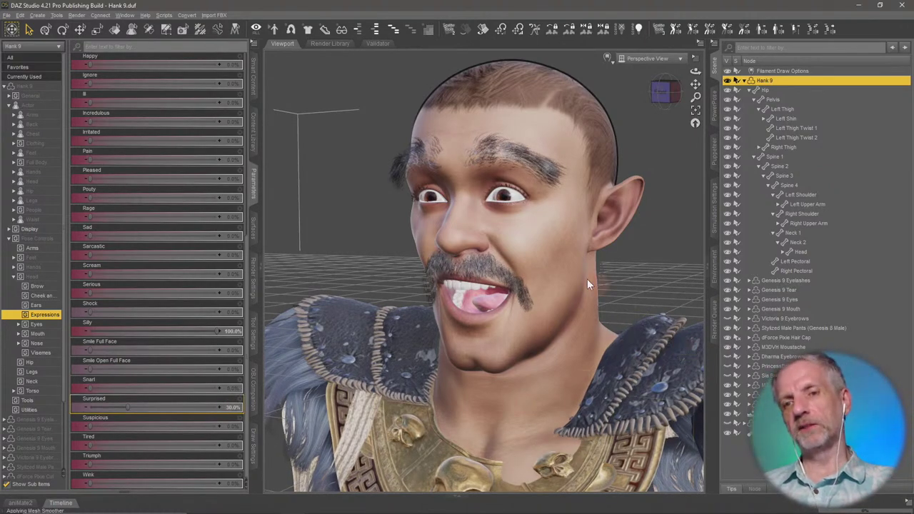
- Frame Hank 9's upper body, create a camera that copies the active view, and look through it in the viewport
ctrl+alt+drag(600, 308, 589, 278)
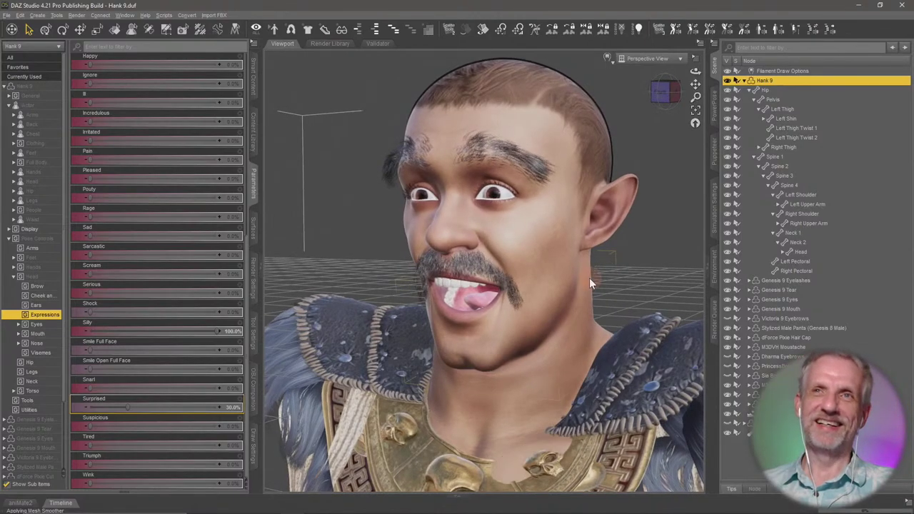
scroll(557, 314, down, 3)
middle_drag(556, 314, 539, 265)
click(557, 314)
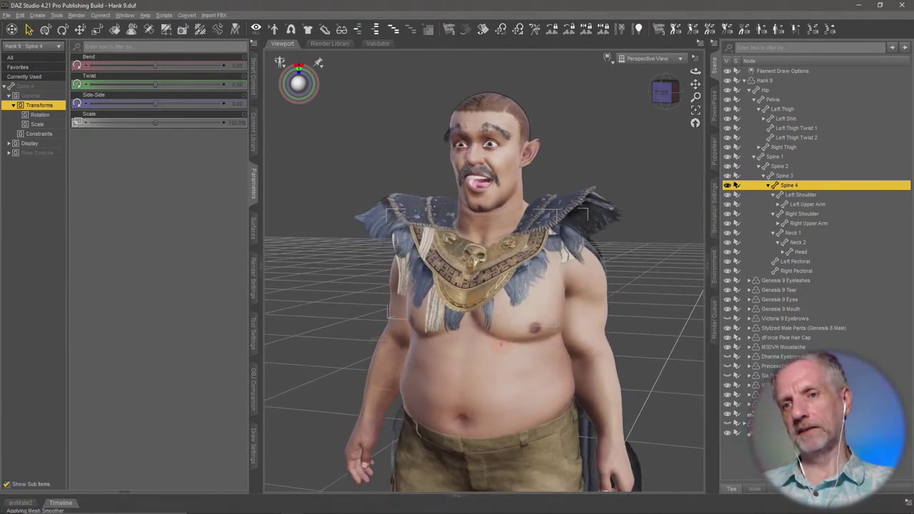
click(37, 15)
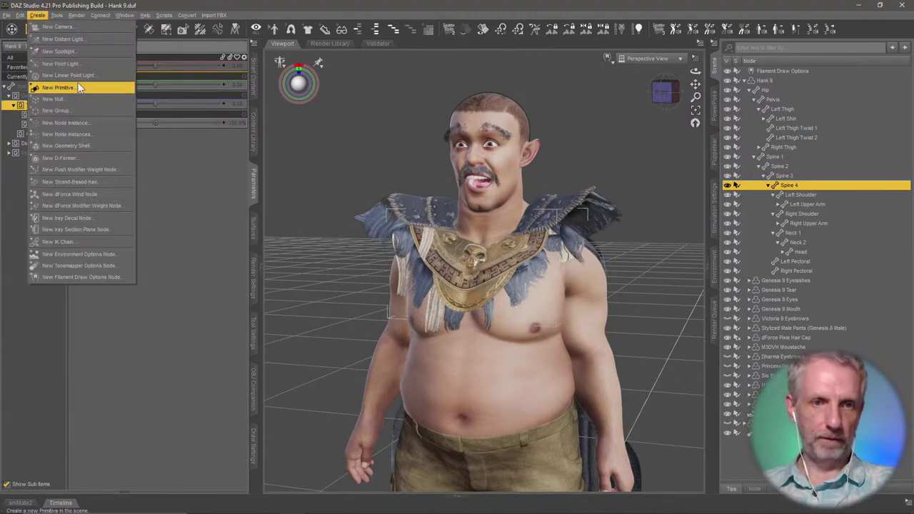
click(91, 26)
click(257, 169)
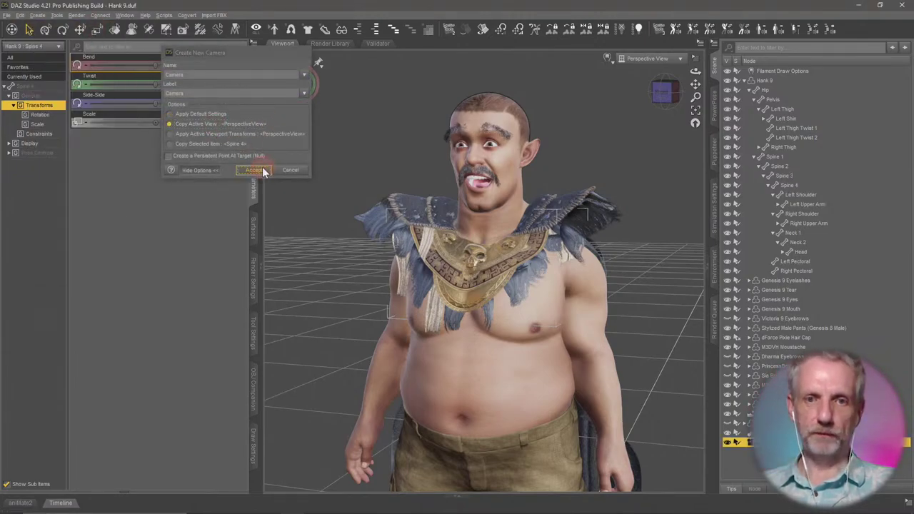
click(745, 82)
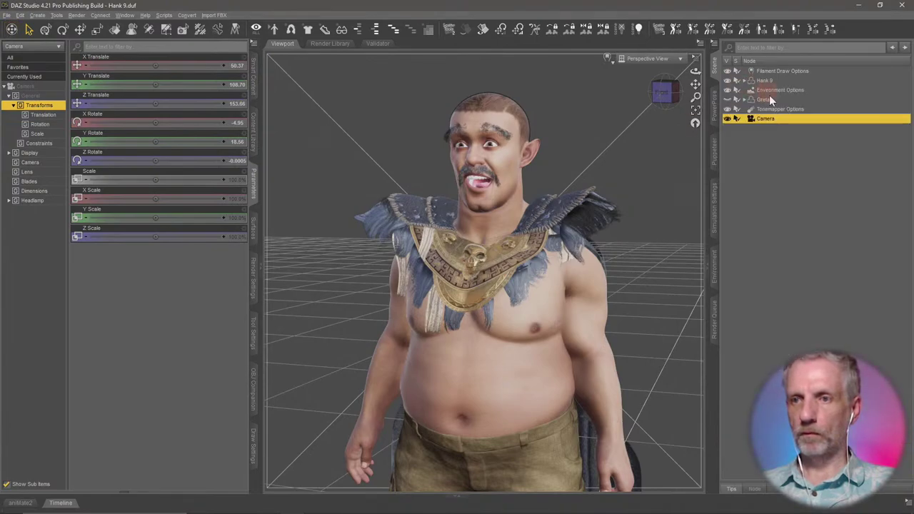
click(646, 59)
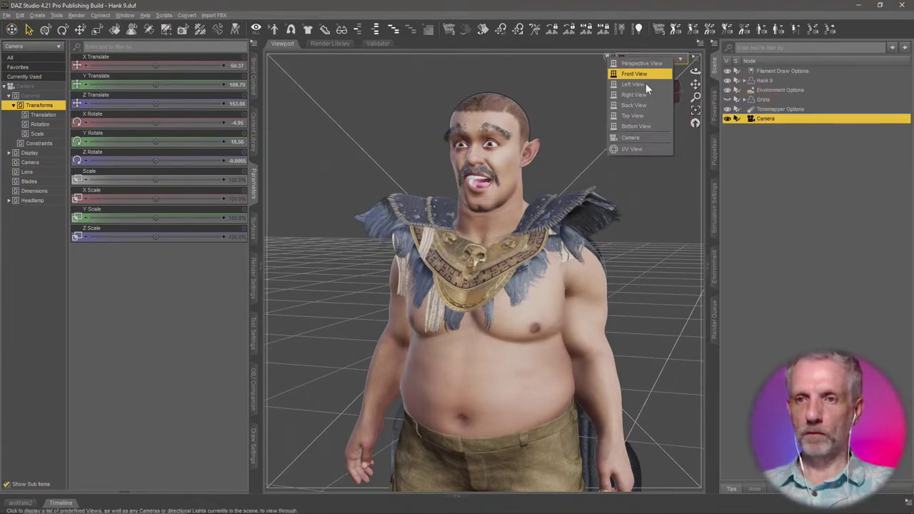
click(648, 134)
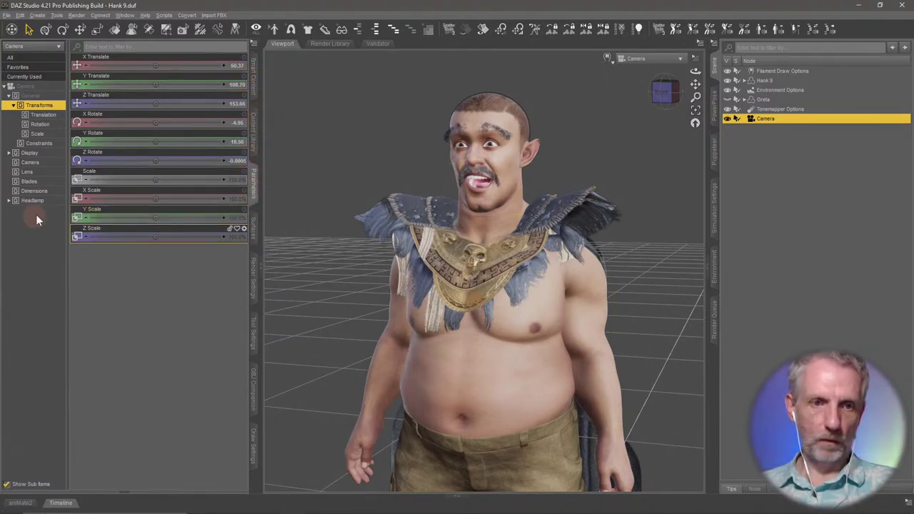
- Set the camera's focal length to 120 mm and pull it back to frame Hank 9 from head to hips
click(46, 164)
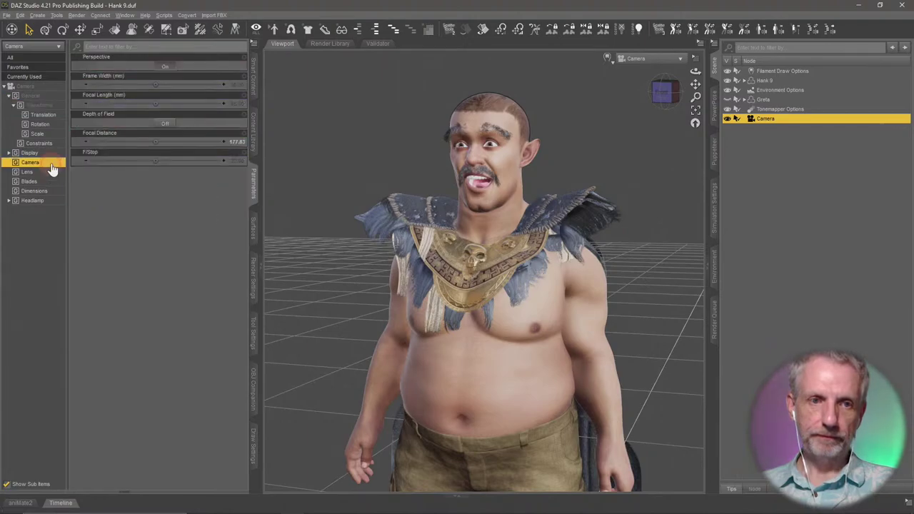
click(240, 105)
text(120)
key(Return)
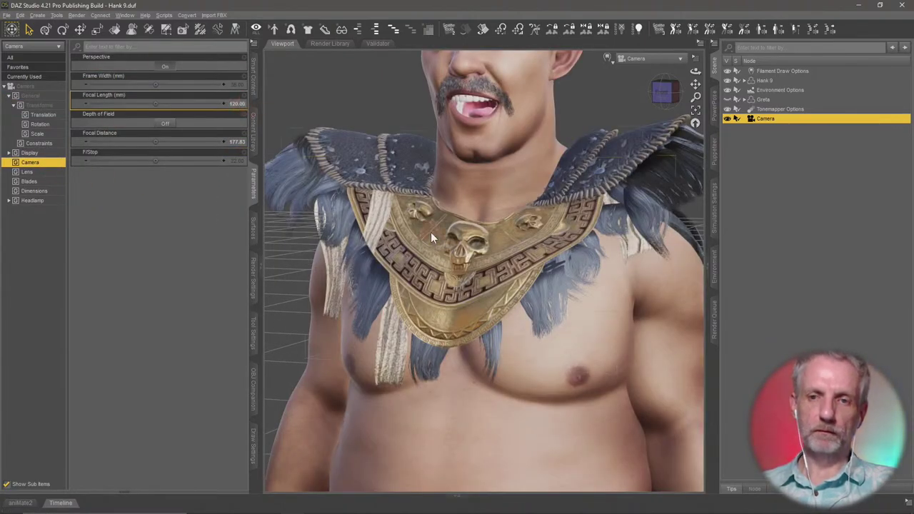
scroll(430, 232, down, 5)
ctrl+alt+drag(431, 232, 421, 227)
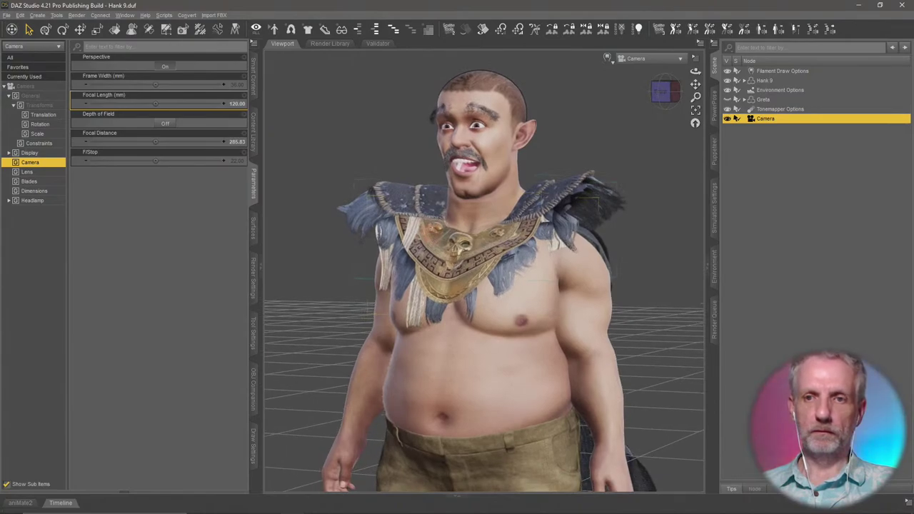
ctrl+alt+right_drag(421, 226, 428, 261)
alt+drag(439, 241, 441, 244)
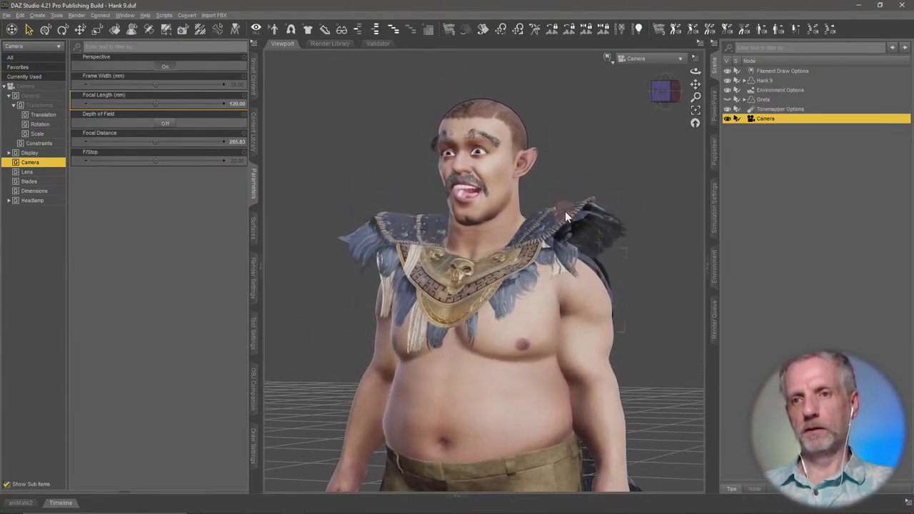
- Show the camera's aspect frame and reframe Hank 9 inside it from head to upper thighs
click(691, 58)
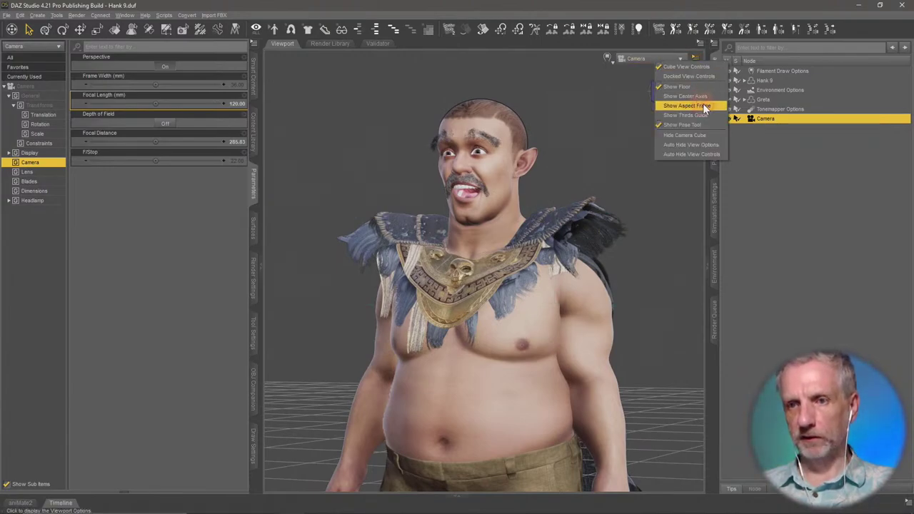
click(702, 104)
scroll(600, 206, down, 2)
ctrl+alt+right_drag(599, 205, 597, 172)
scroll(597, 205, down, 1)
alt+drag(596, 205, 587, 206)
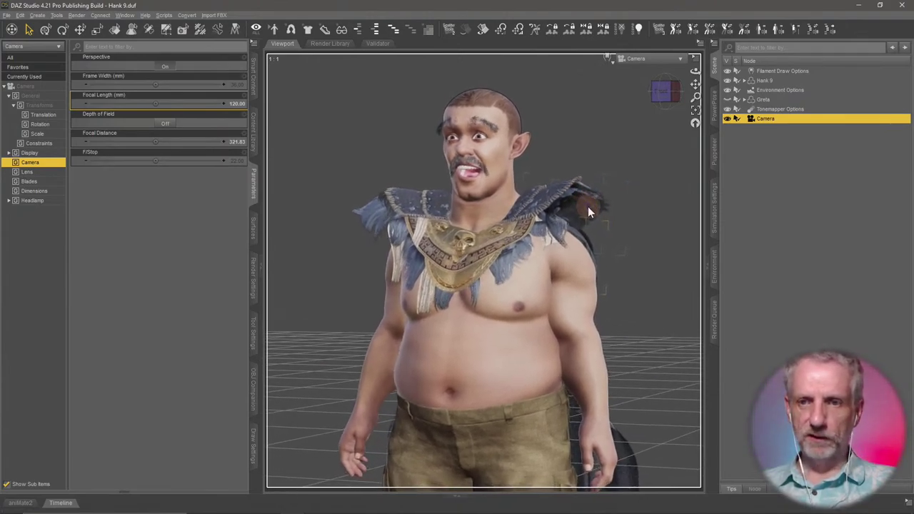
- Turn Hank 9's head towards the camera with PowerPose's head template, twisting Neck 2 to about 11.29 with a bend of about 0.85
click(713, 127)
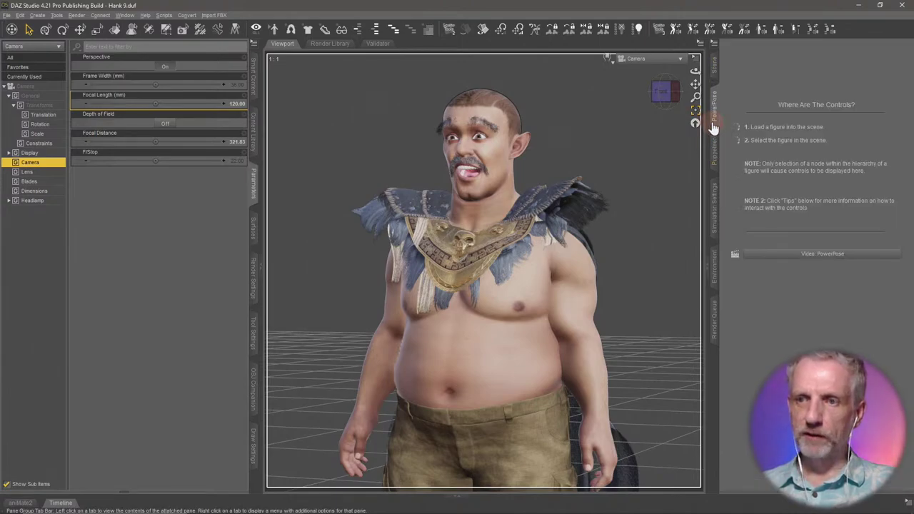
right_click(483, 344)
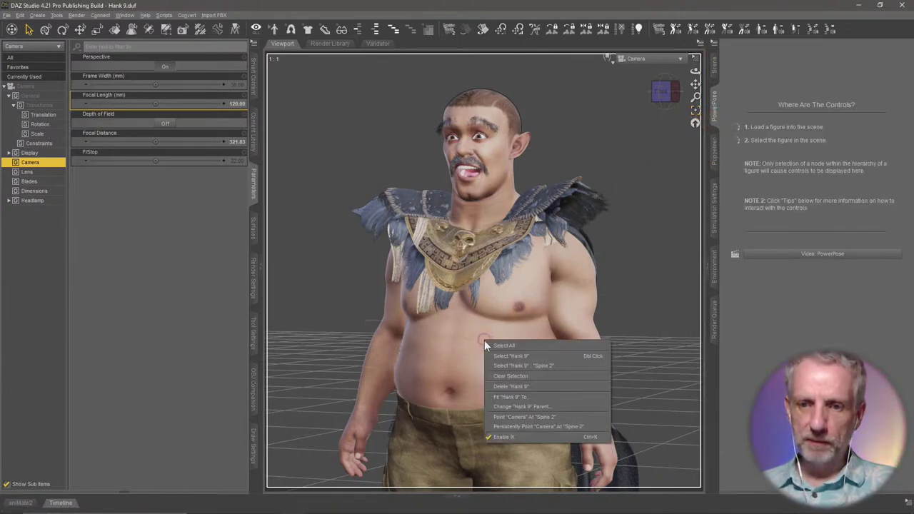
click(540, 359)
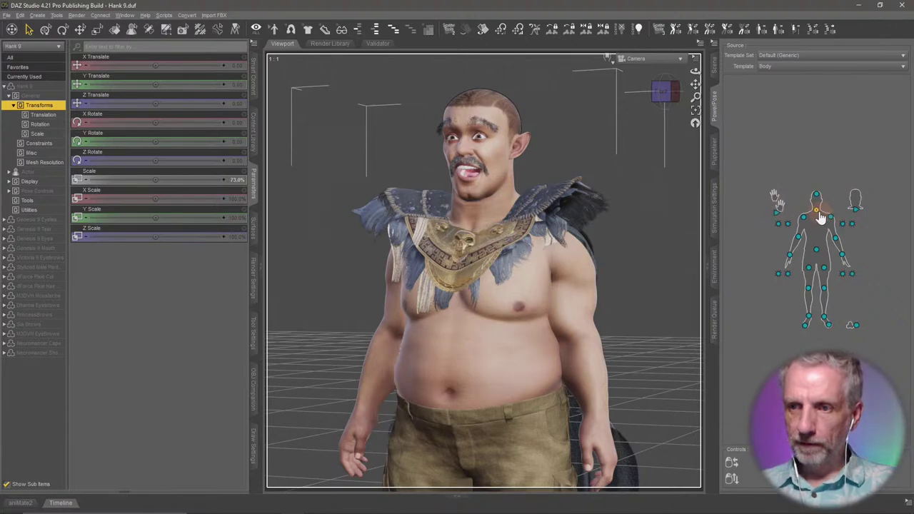
click(854, 199)
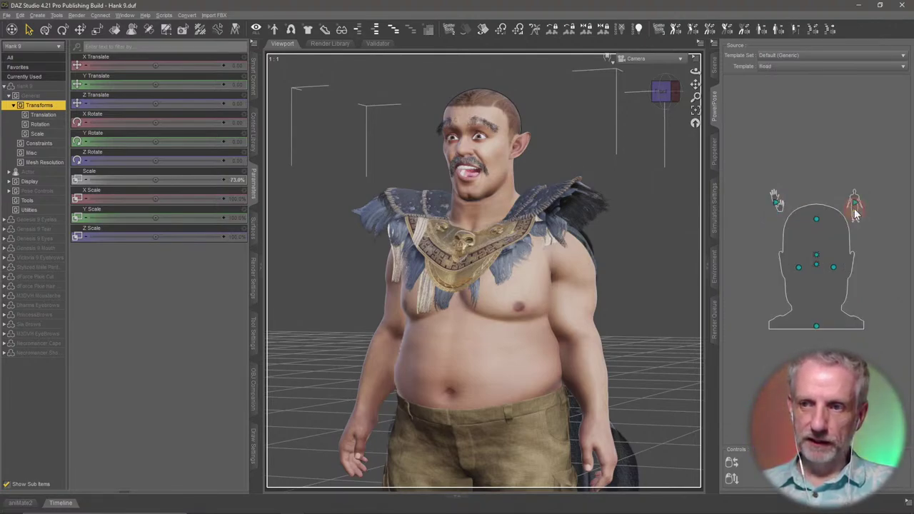
drag(816, 329, 852, 328)
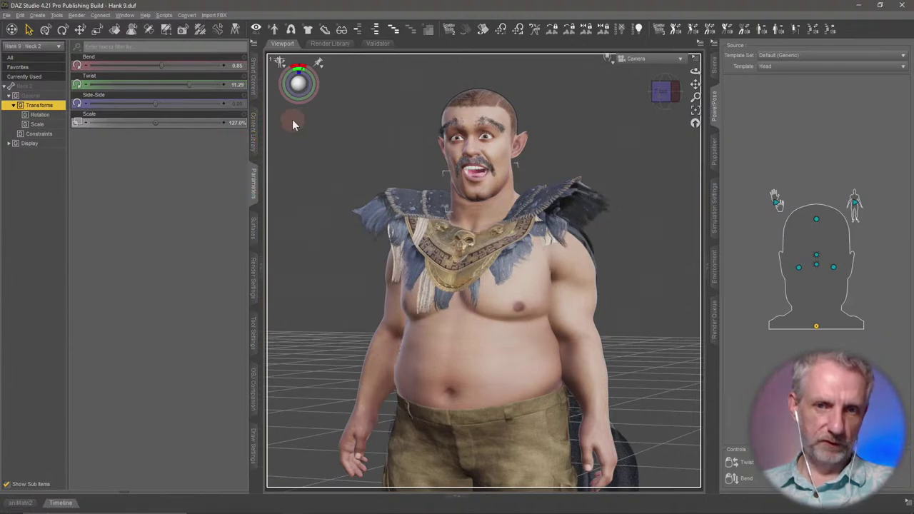
- Filter Hank 9's pose controls by "look" and set Eye Look Side-Side to about -9.8% and Eye Look Up-Down to about 26.5%
right_click(476, 111)
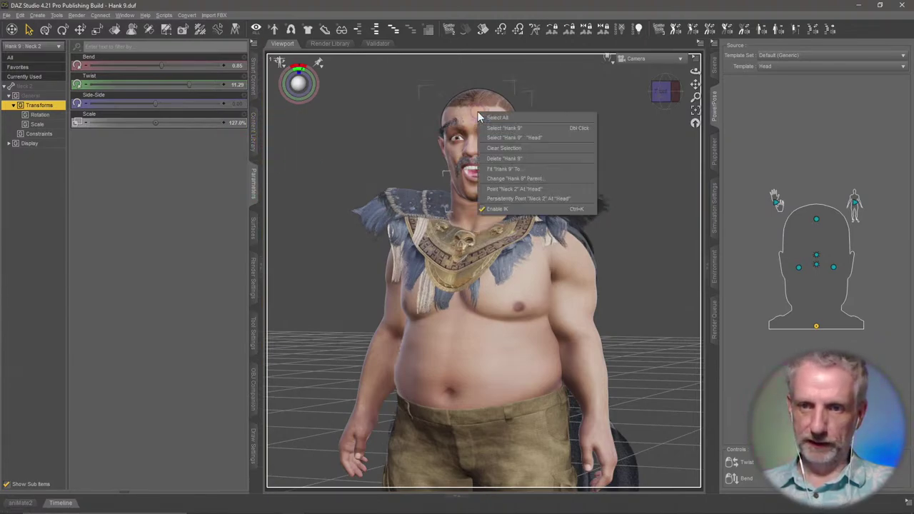
click(521, 129)
click(135, 47)
text(eyes)
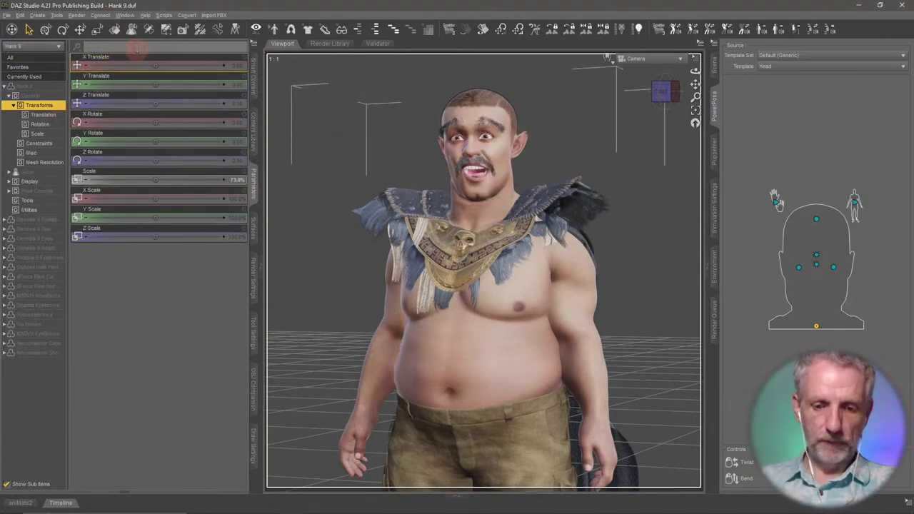
text( look)
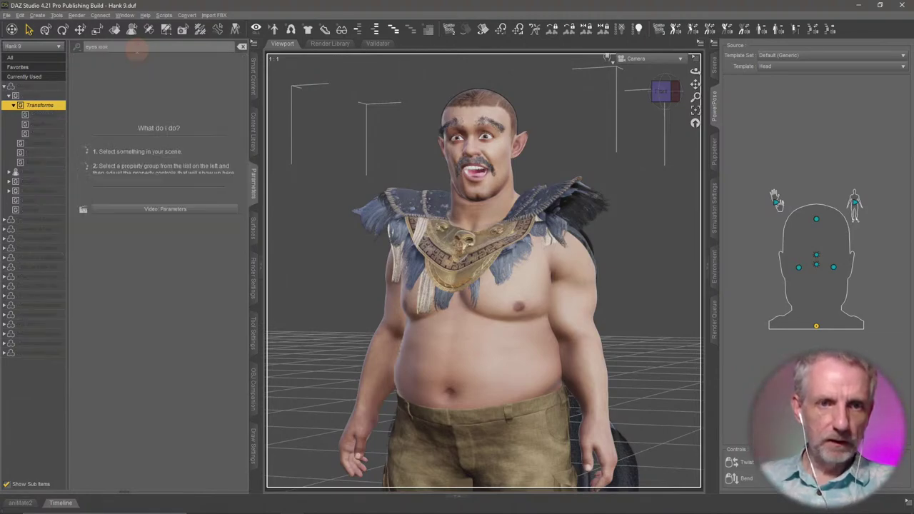
key(BackSpace)
key(BackSpace)
key(BackSpace)
key(BackSpace)
key(BackSpace)
key(BackSpace)
key(BackSpace)
key(BackSpace)
text(look)
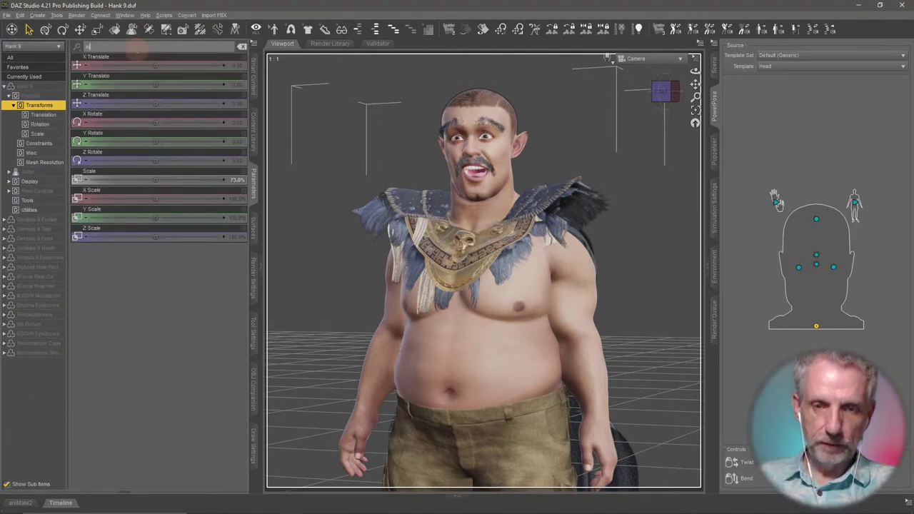
click(43, 194)
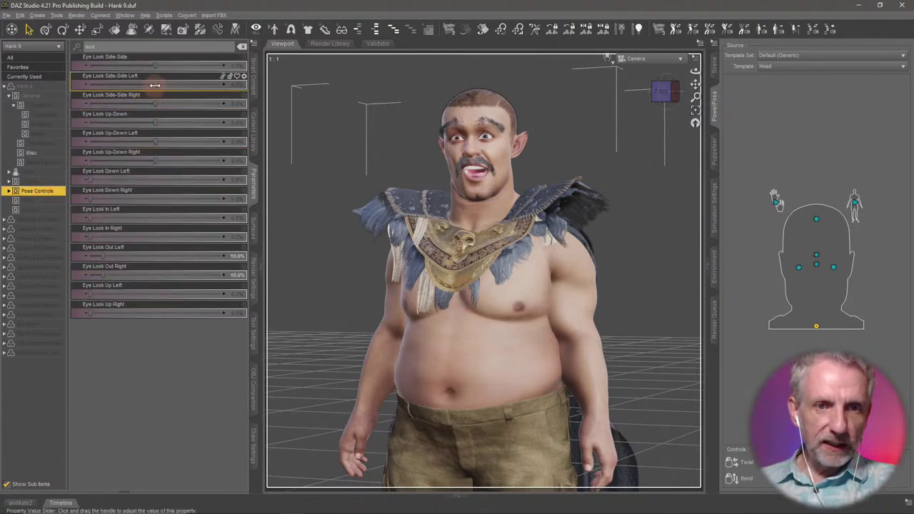
mouse_move(164, 64)
mouse_down()
mouse_move(189, 65)
mouse_move(149, 73)
mouse_up()
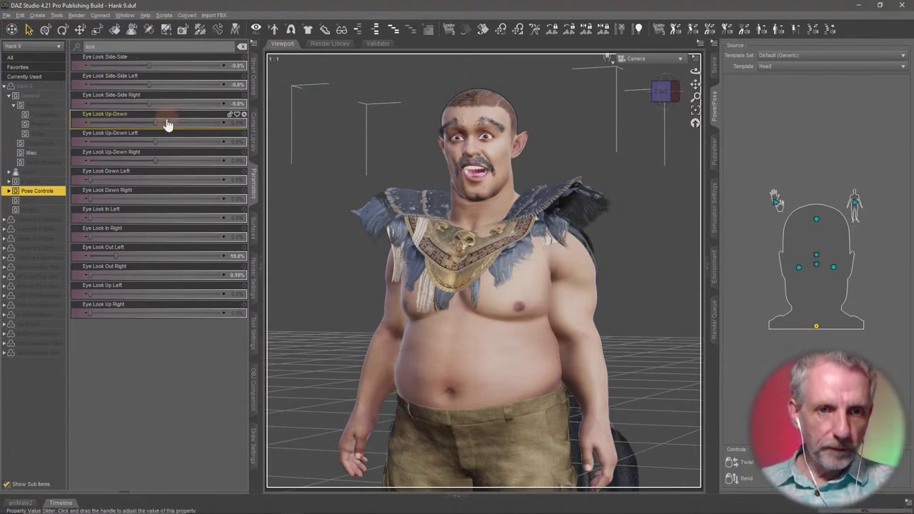
drag(171, 124, 176, 149)
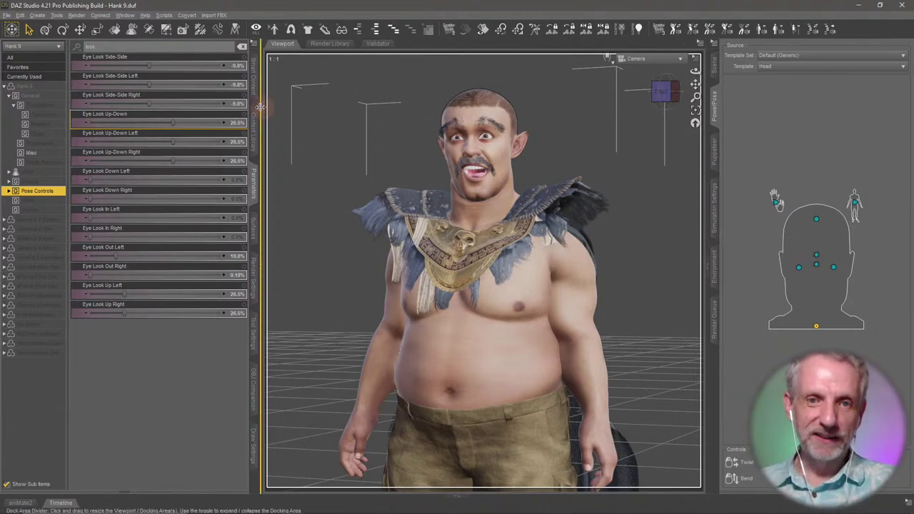
- Save the scene as Hank Posed in the Hank folder under Custom Characters, keeping the backdrop, render settings and compression options enabled
click(254, 128)
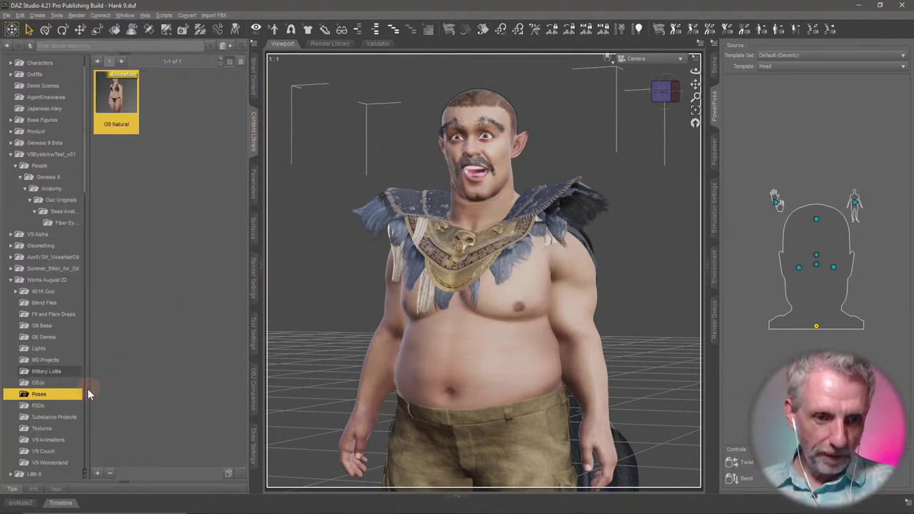
scroll(16, 405, down, 14)
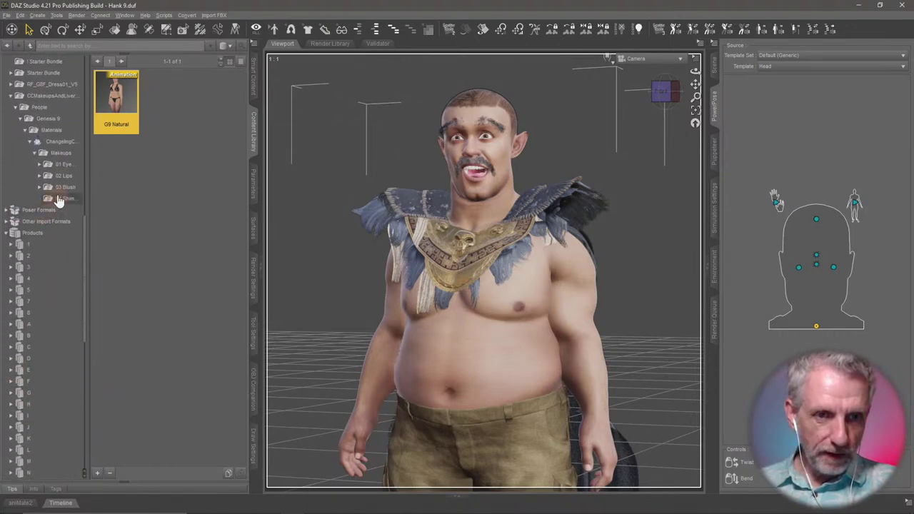
scroll(50, 174, up, 2)
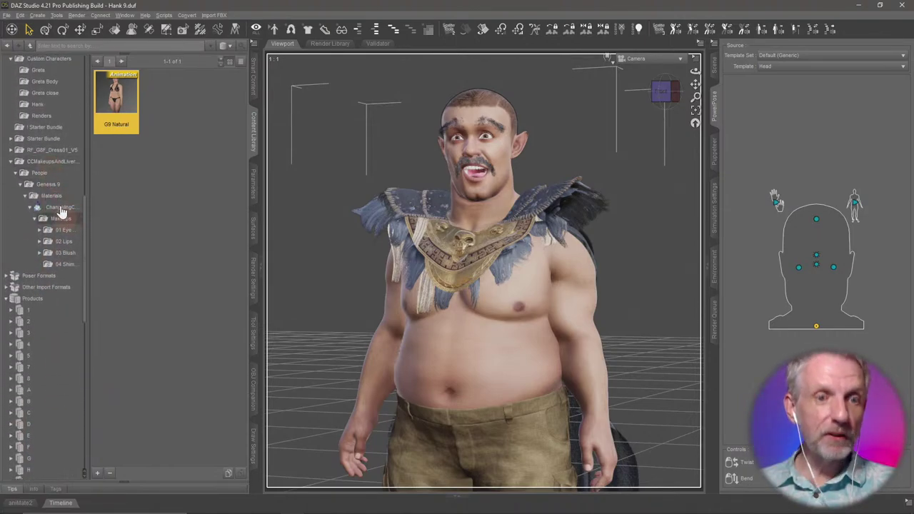
scroll(62, 207, up, 3)
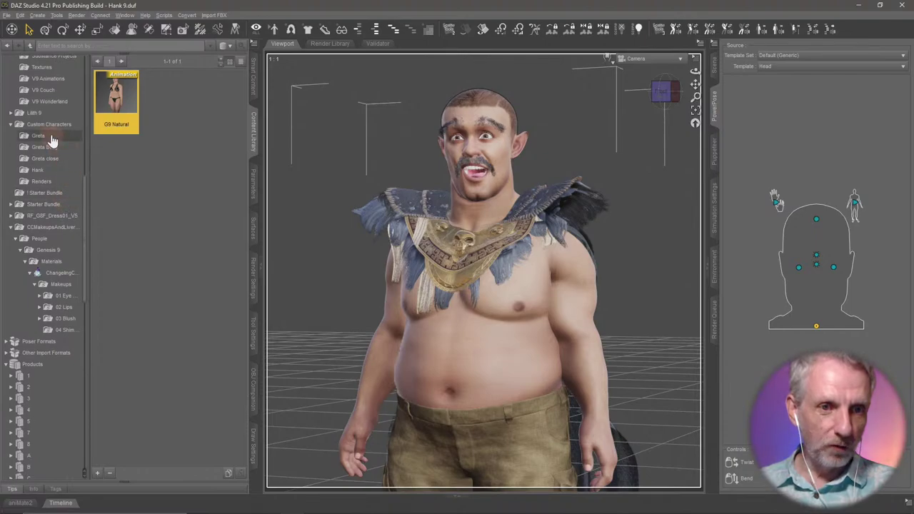
click(57, 172)
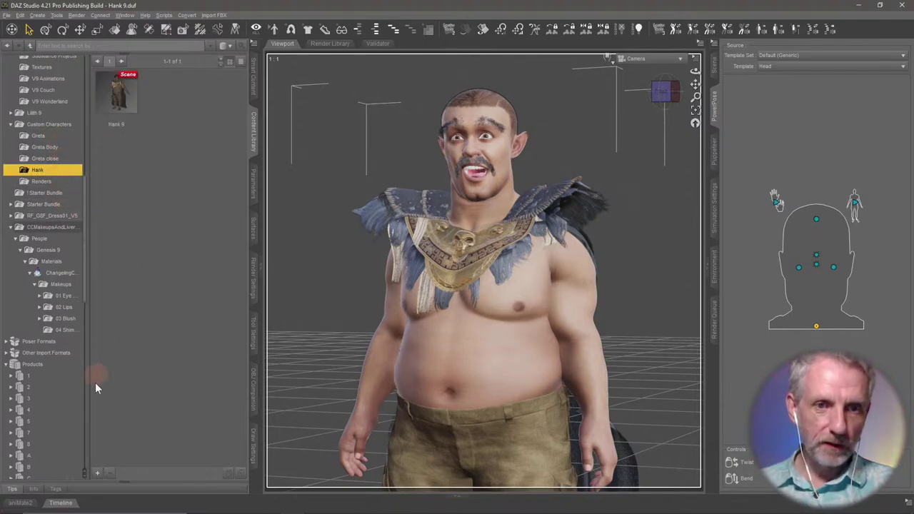
click(91, 471)
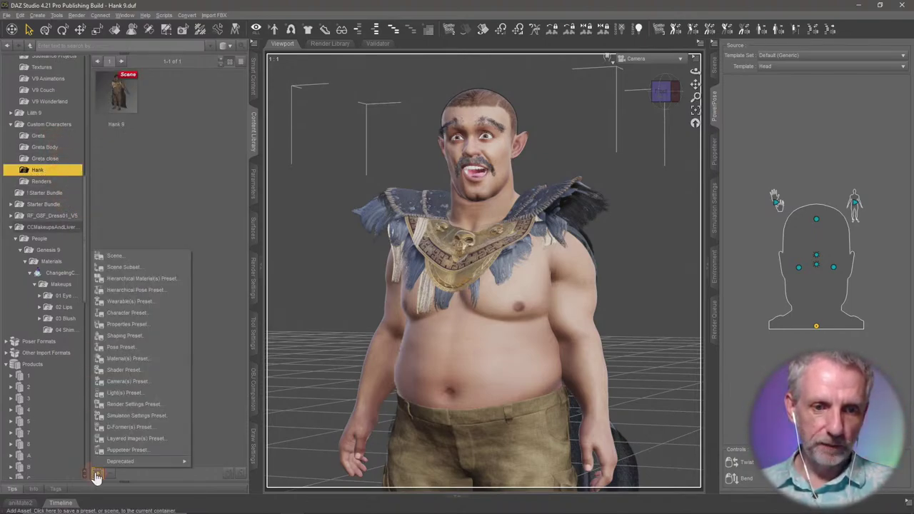
click(159, 254)
text(Hank Pose)
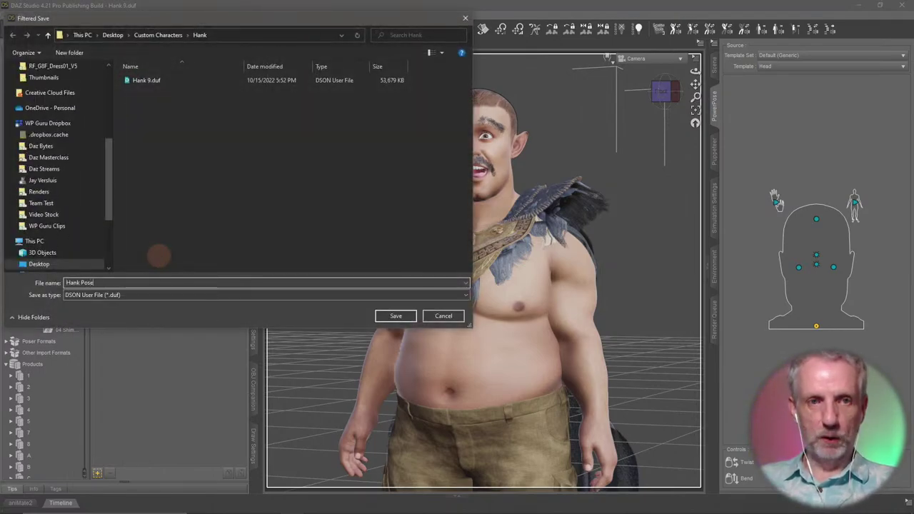
key(Return)
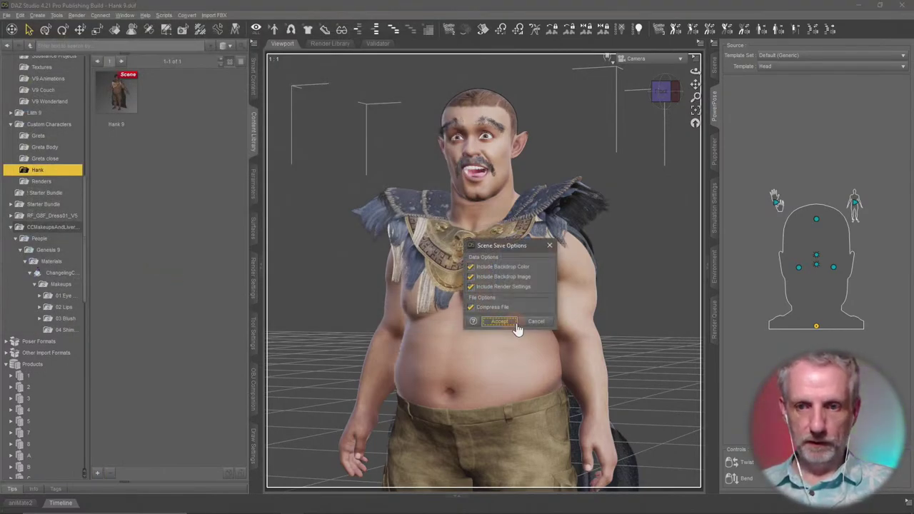
click(498, 322)
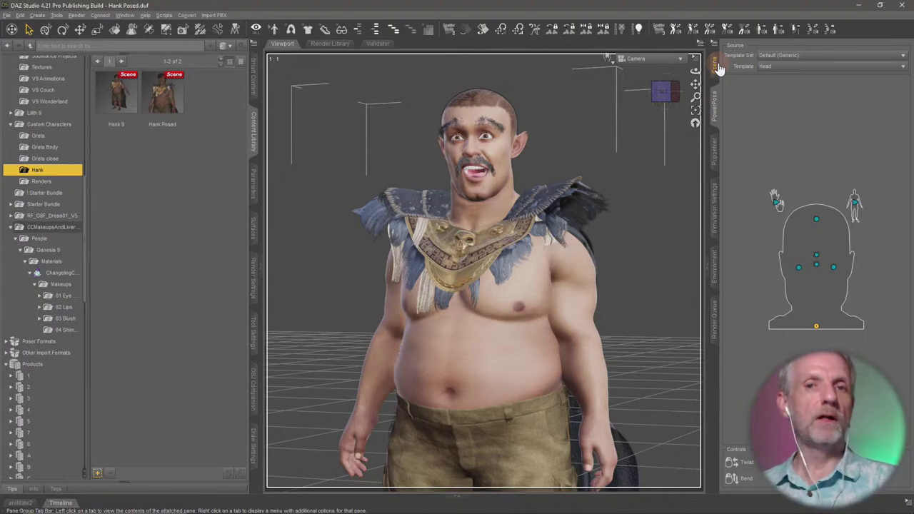
- Collapse Hank 9's scene hierarchy, switch the viewport to Perspective View and frame a close-up of his face
click(716, 66)
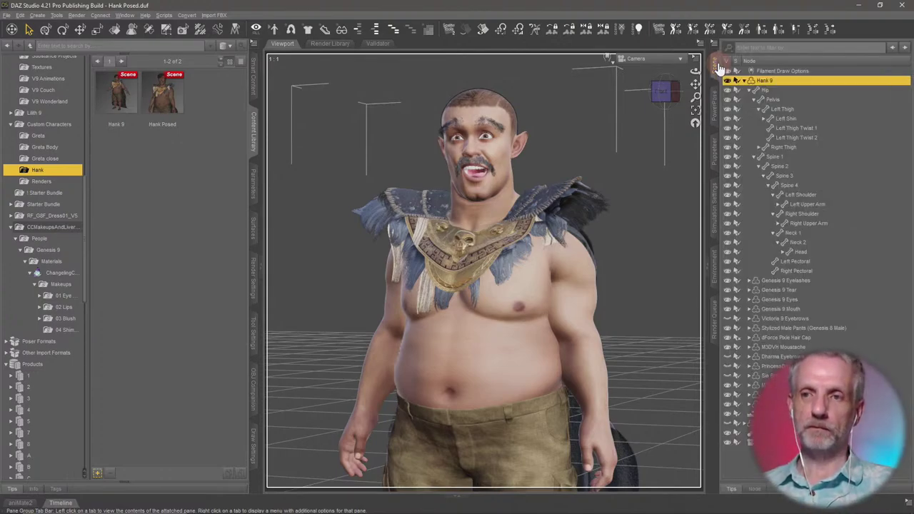
click(744, 79)
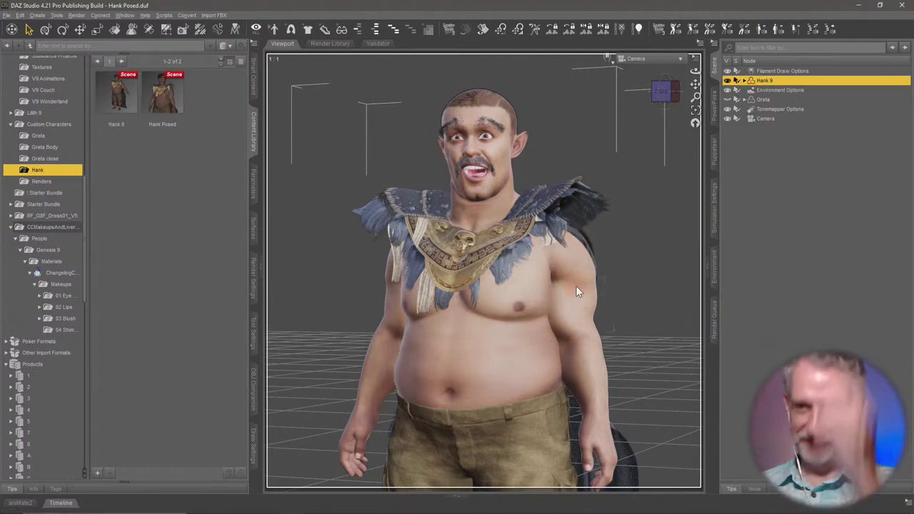
click(670, 60)
click(663, 74)
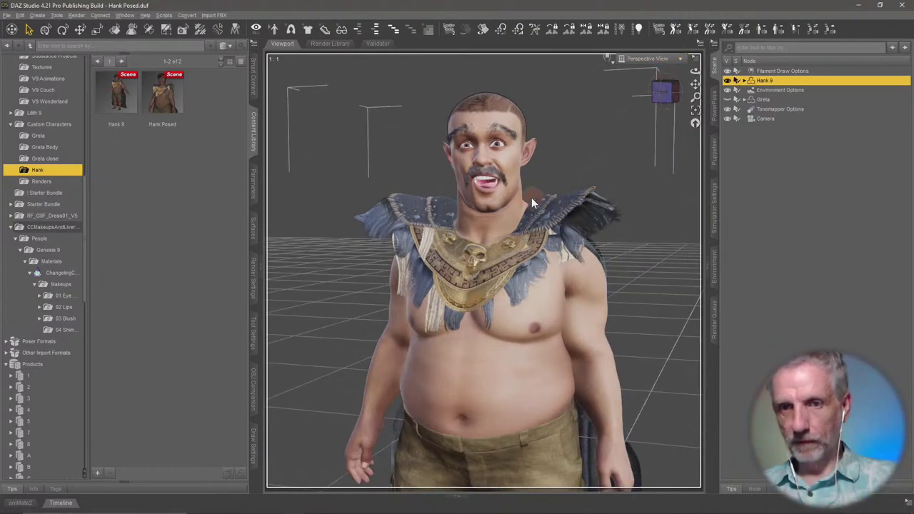
scroll(531, 198, up, 5)
ctrl+alt+right_drag(531, 198, 532, 300)
ctrl+alt+drag(592, 271, 540, 201)
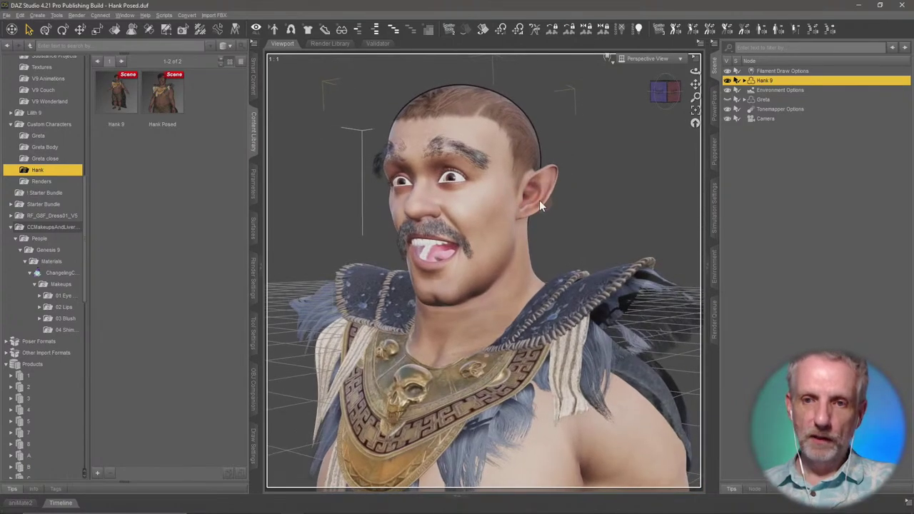
scroll(539, 200, up, 3)
ctrl+alt+right_drag(539, 200, 593, 282)
scroll(539, 200, up, 2)
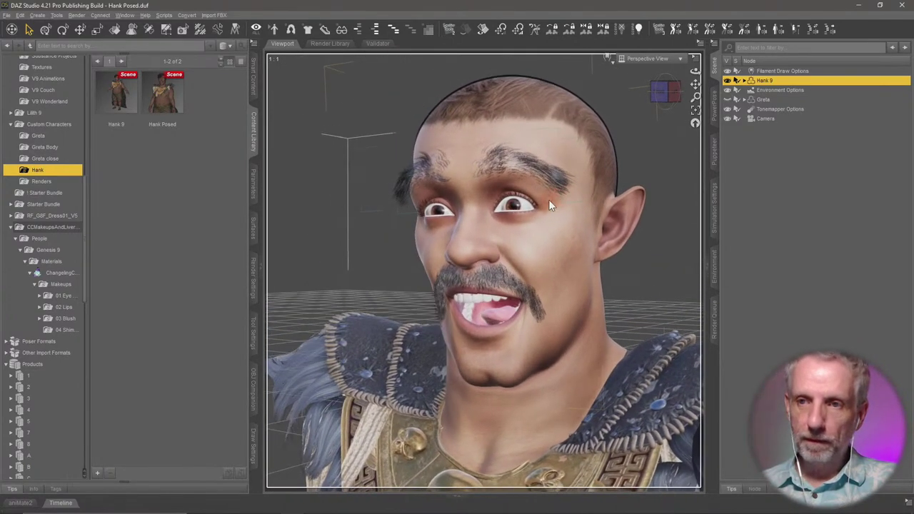
- Examine the CC Makeups "00 Apply First" preset in the Makeups folder and the list of Hank 9's surfaces
click(45, 29)
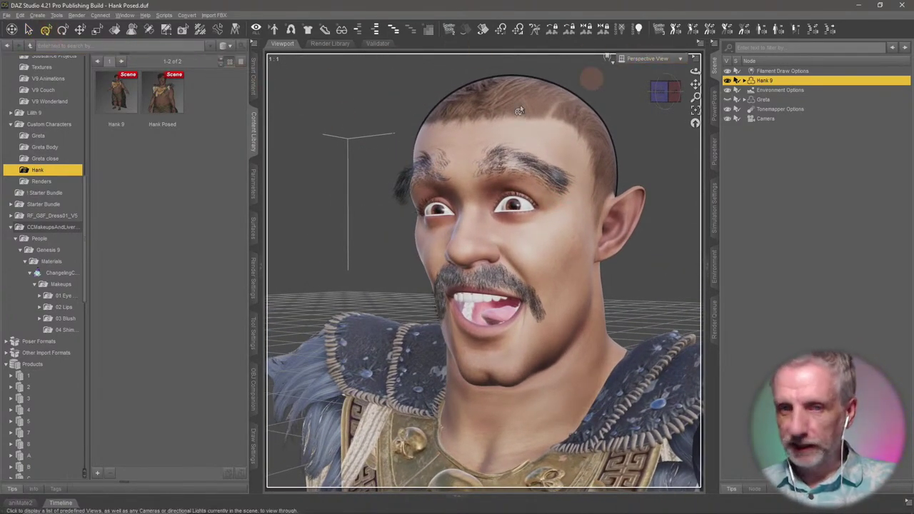
click(60, 284)
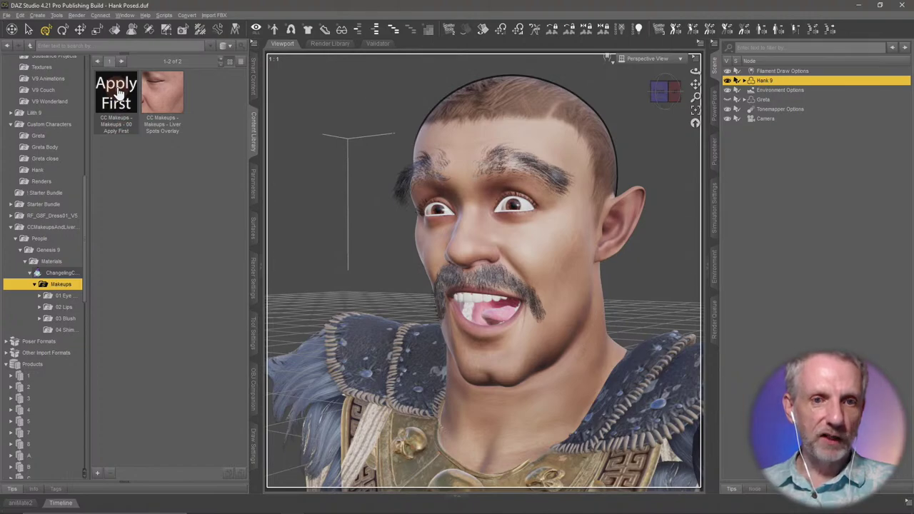
mouse_move(119, 95)
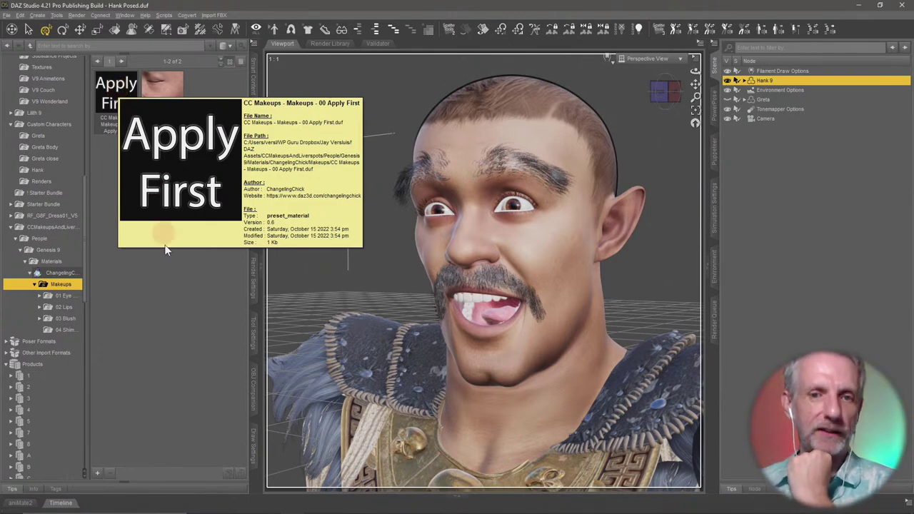
click(256, 227)
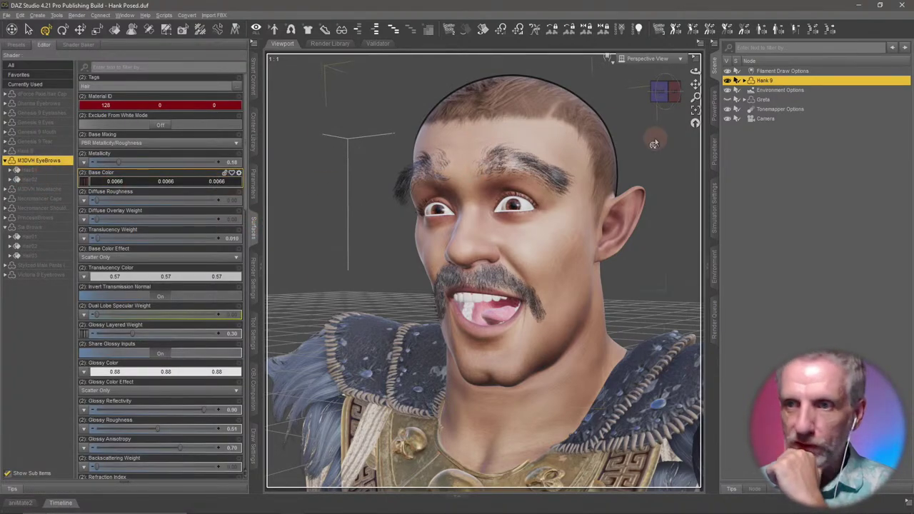
click(5, 227)
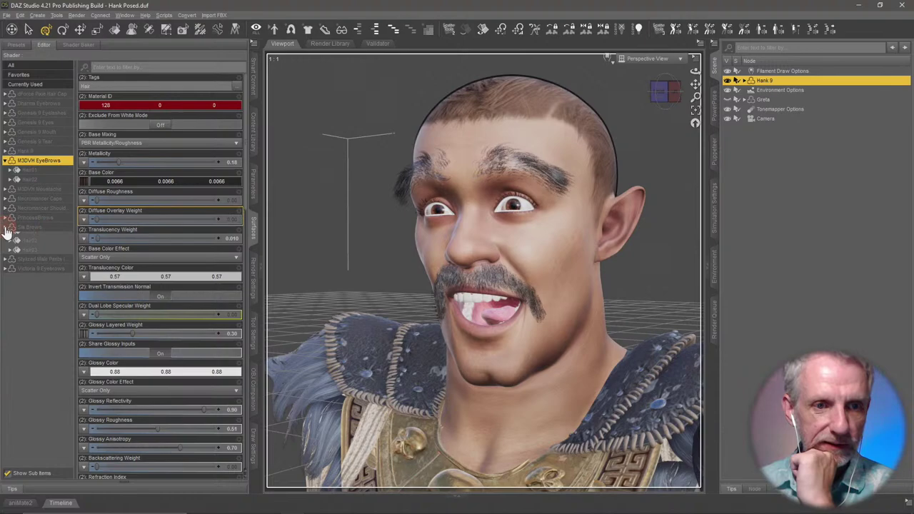
- Expand Hank 9 in the scene hierarchy, collapse his hip bones and delete the hidden Dharma Eyebrows
click(742, 81)
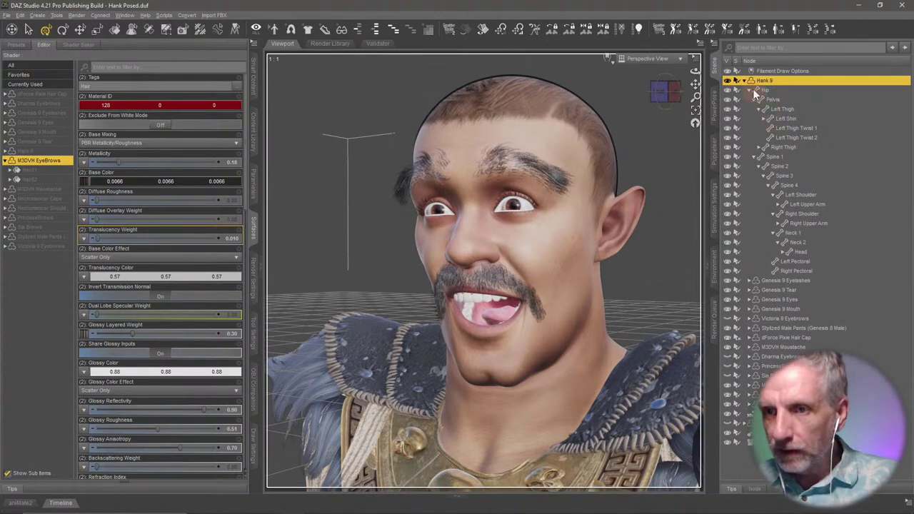
click(748, 90)
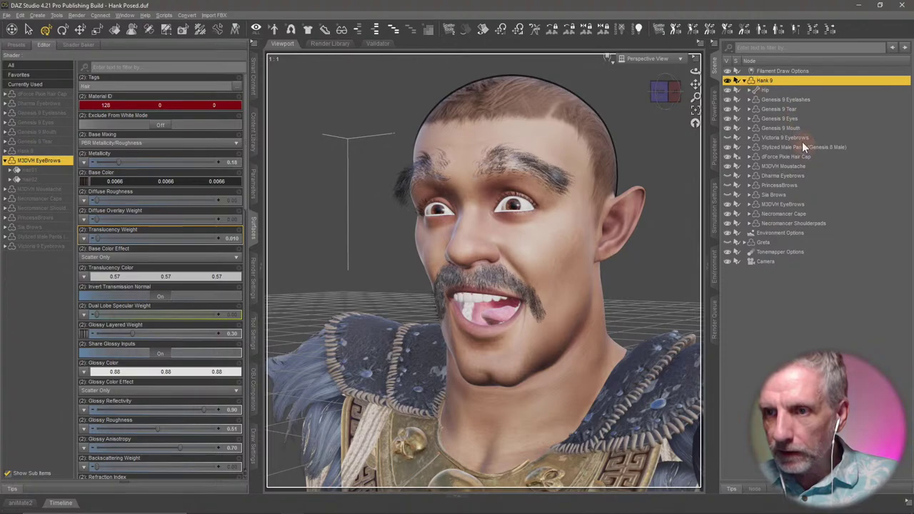
click(798, 138)
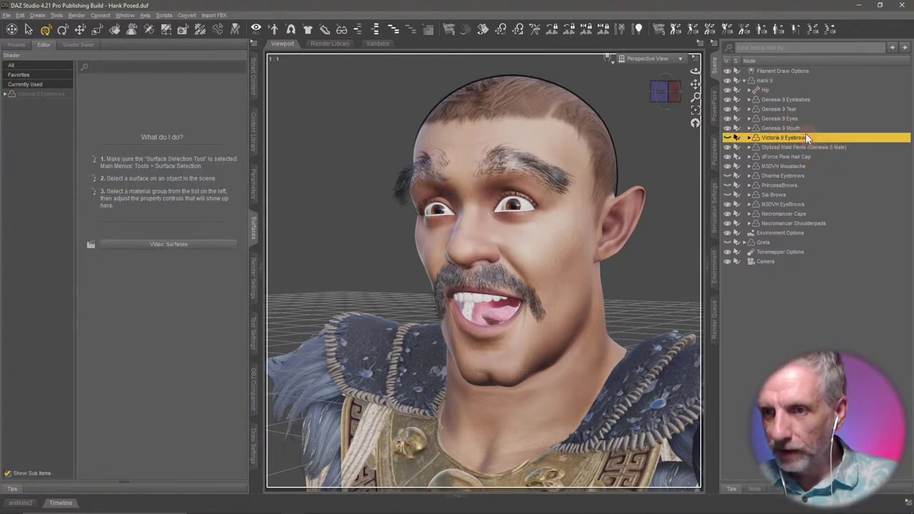
click(798, 173)
key(Delete)
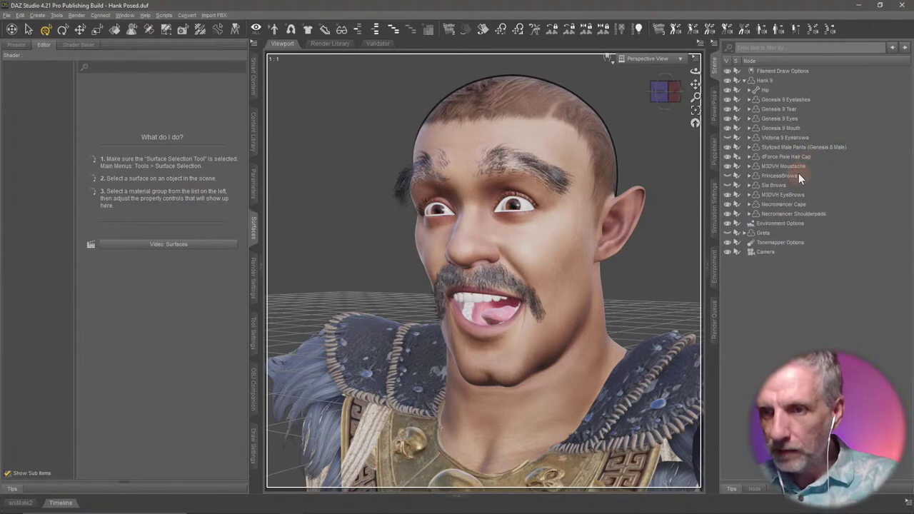
- Delete the hidden PrincessBrows and Sia Brows from Hank 9's scene hierarchy
click(791, 174)
key(Delete)
click(785, 175)
key(Delete)
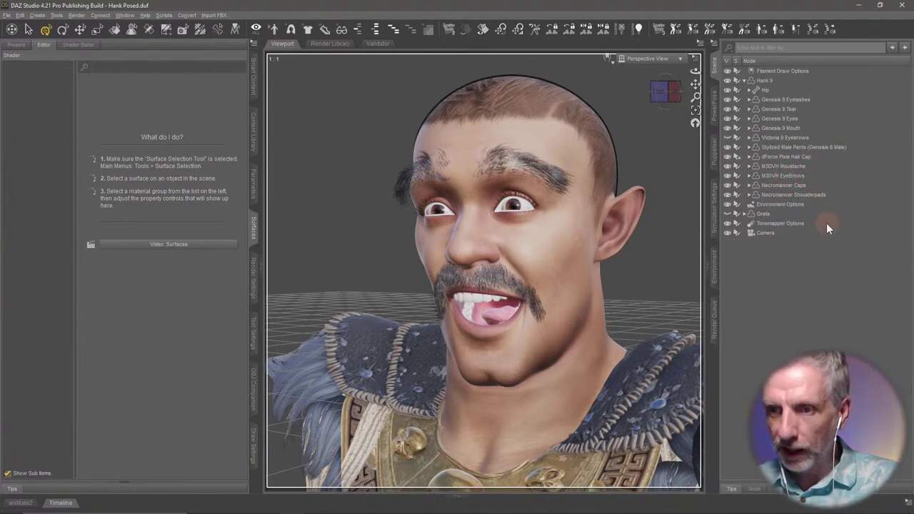
- Apply the CC Makeups Liver Spots Overlay preset from the Makeups folder to Hank 9
click(768, 81)
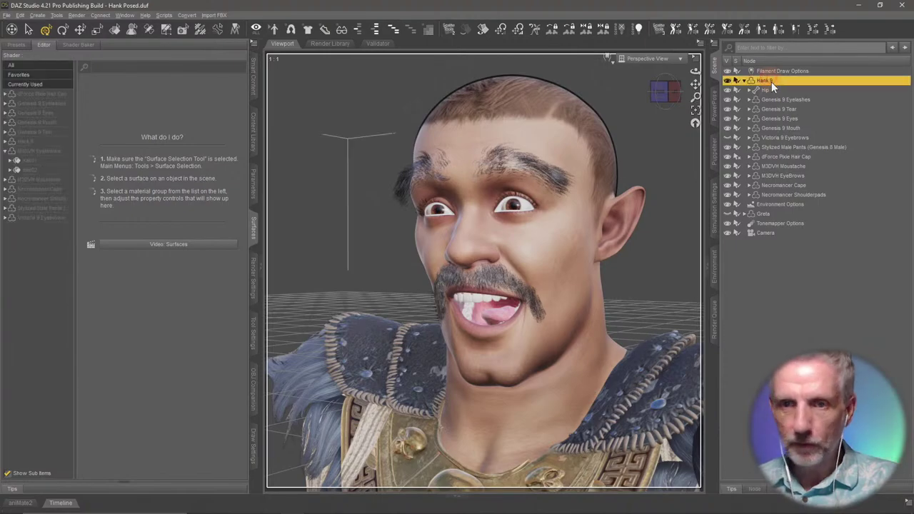
click(256, 127)
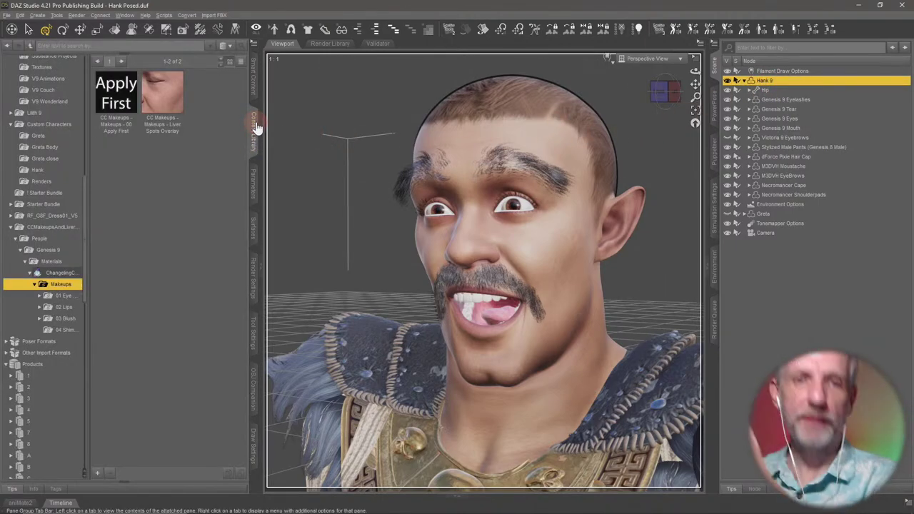
click(171, 106)
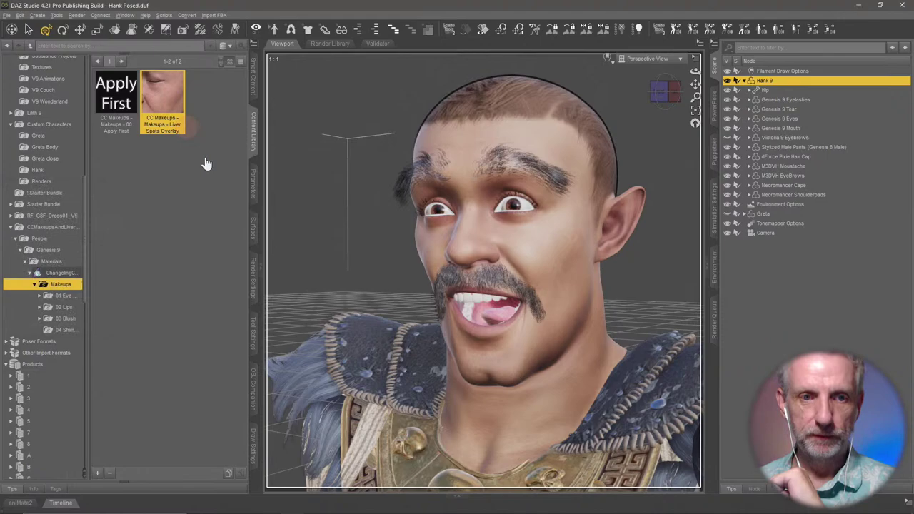
click(213, 248)
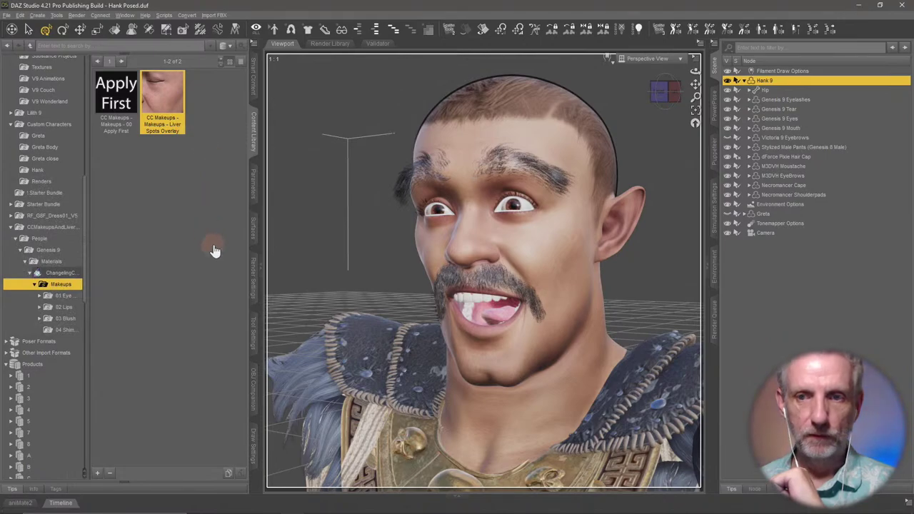
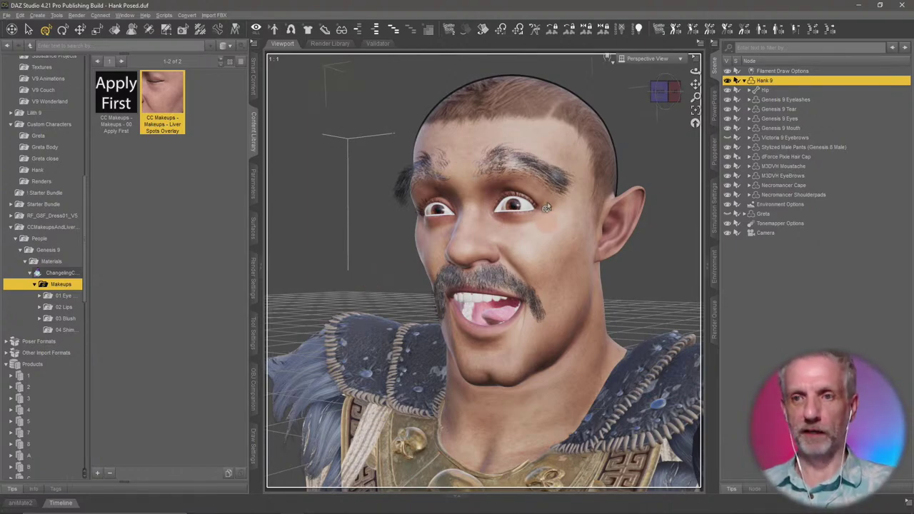
- Examine the skin on Hank 9's face, torso and arm up close from the front, side and back
scroll(544, 217, up, 3)
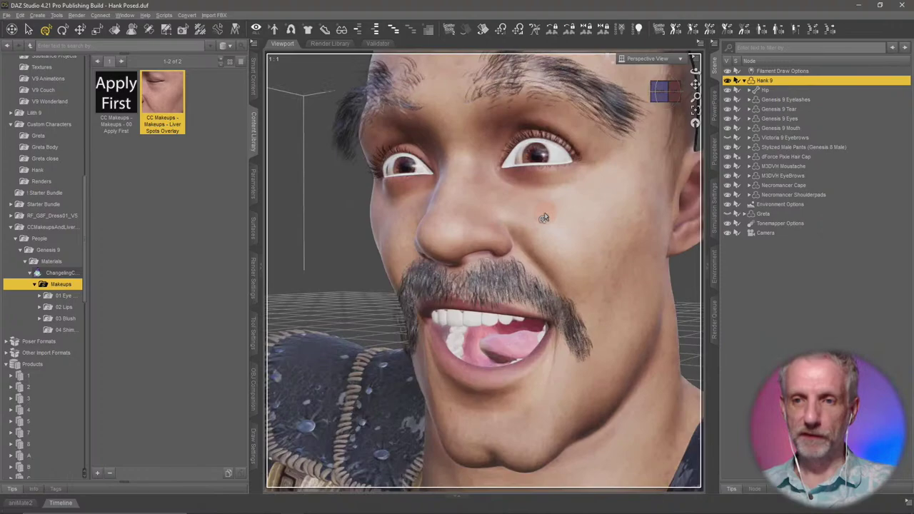
scroll(544, 218, down, 5)
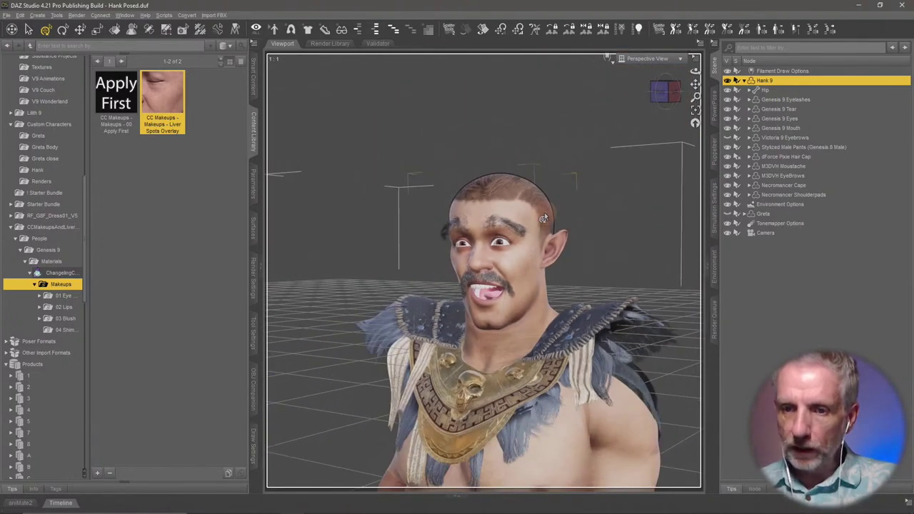
middle_drag(544, 217, 542, 216)
mouse_move(542, 216)
ctrl+alt+mouse_down()
mouse_move(546, 210)
mouse_move(543, 219)
ctrl+alt+mouse_up()
middle_drag(544, 218, 546, 212)
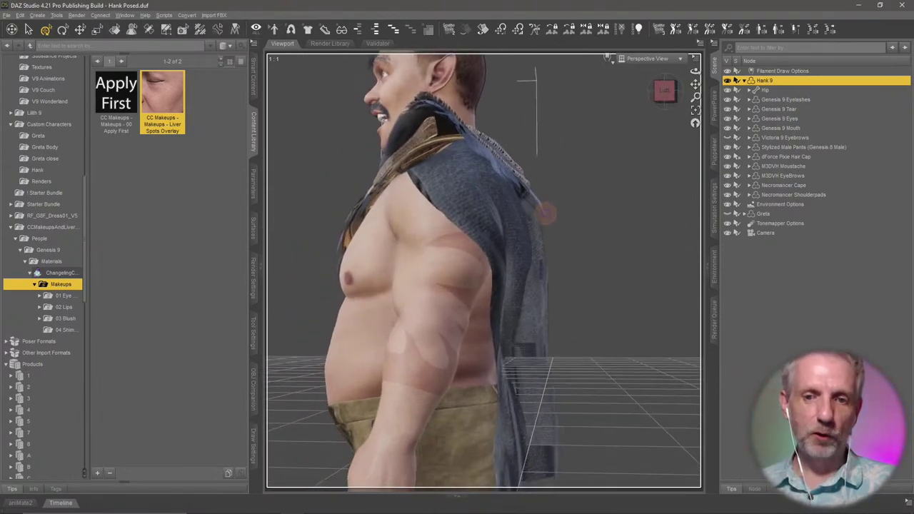
mouse_move(546, 212)
alt+mouse_down()
mouse_move(560, 215)
mouse_move(541, 218)
alt+mouse_up()
scroll(541, 218, down, 3)
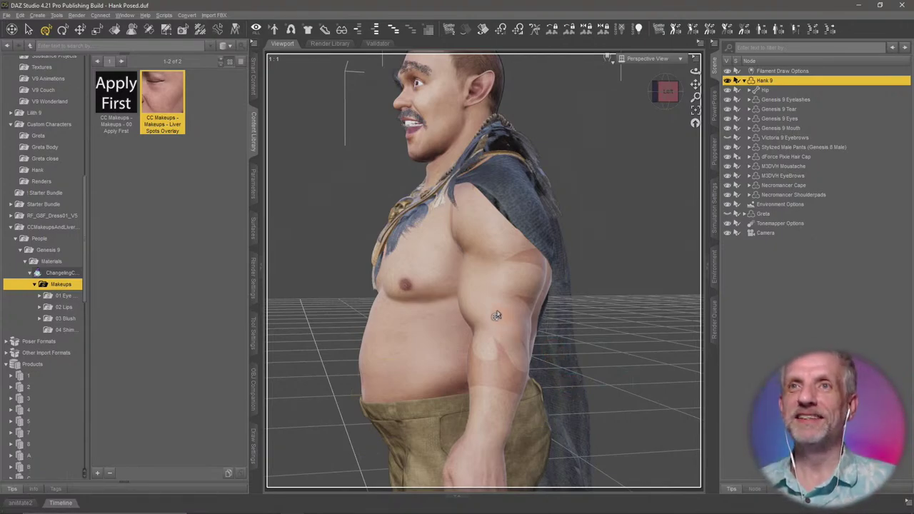
scroll(487, 311, down, 2)
scroll(487, 310, up, 3)
scroll(488, 310, up, 1)
mouse_move(487, 310)
middle_down()
mouse_move(473, 304)
mouse_move(495, 306)
middle_up()
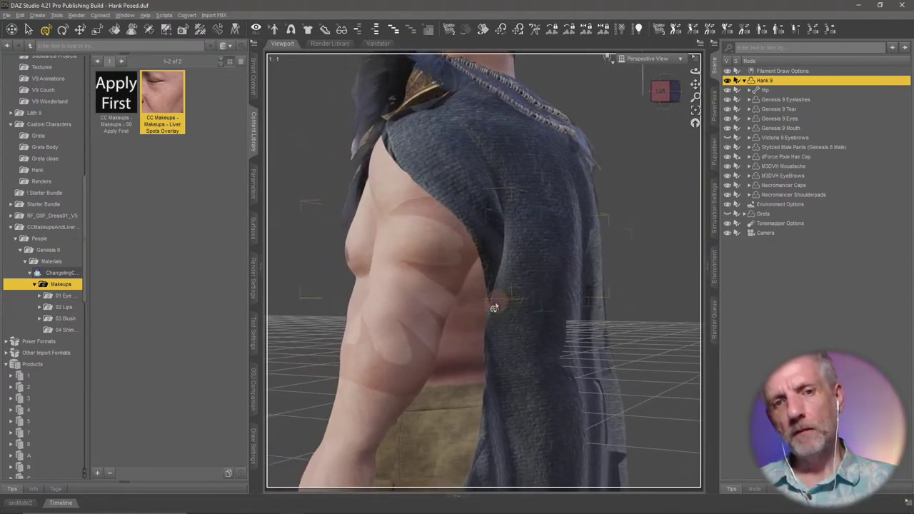
- Select Hank 9's Surfaces group in the surface editor and expand it to list all his skin surfaces
click(254, 230)
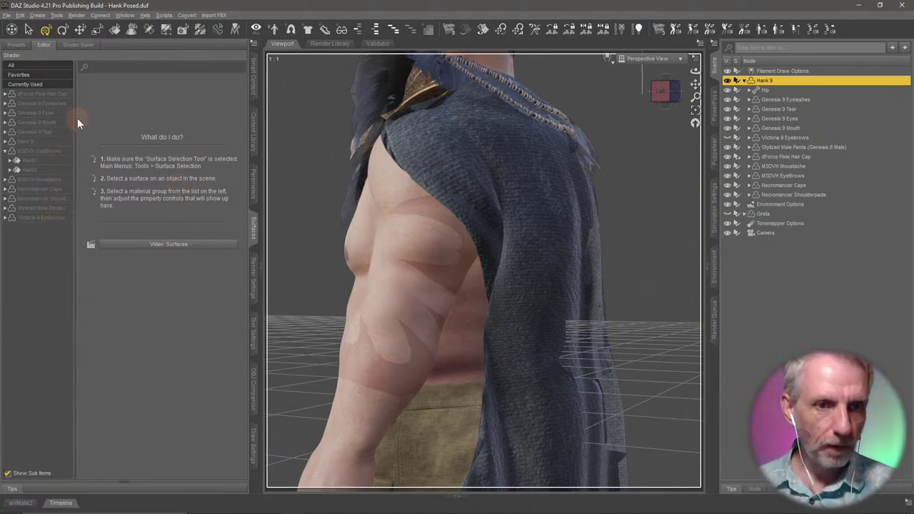
click(49, 142)
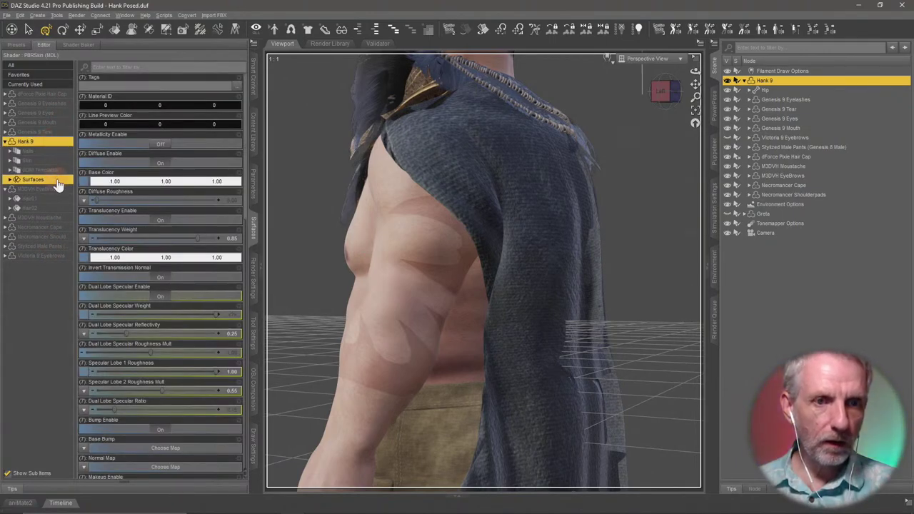
double_click(42, 180)
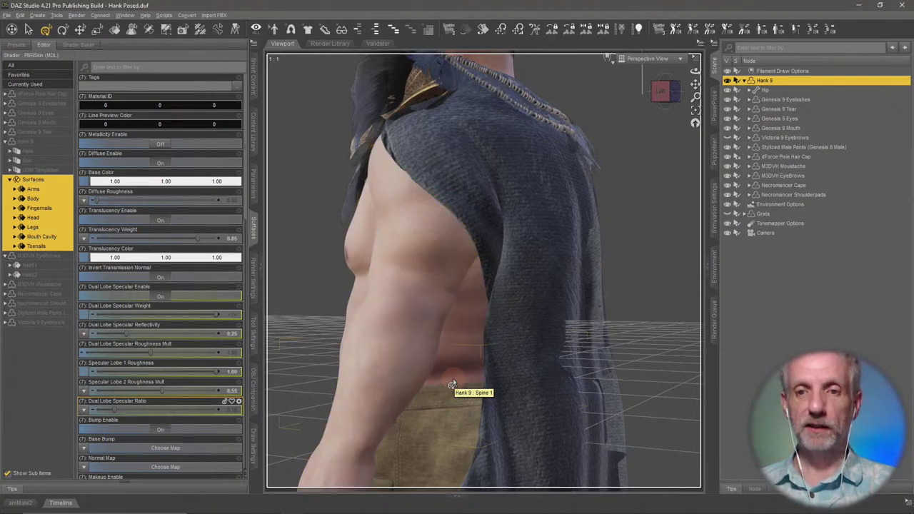
- Switch the viewport to the scene Camera and preview Hank 9 with the NVIDIA Iray draw style
ctrl+alt+drag(414, 367, 489, 214)
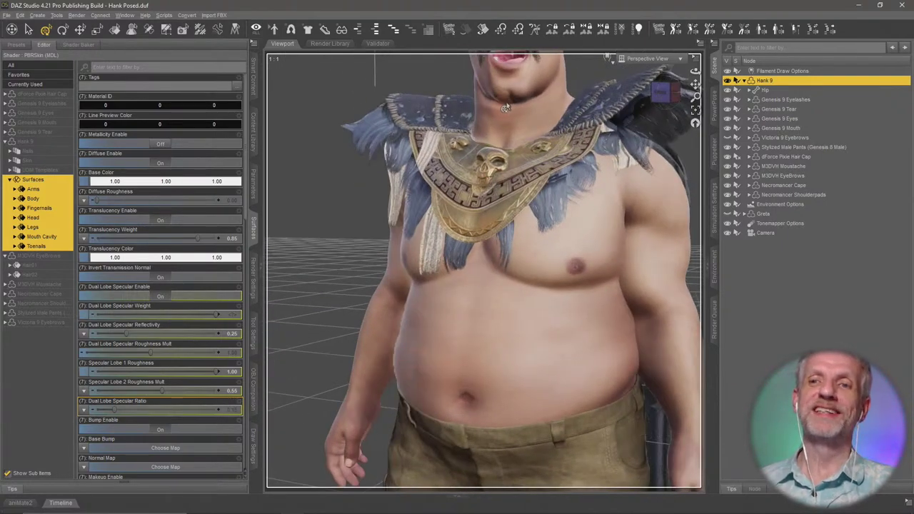
click(651, 58)
click(671, 143)
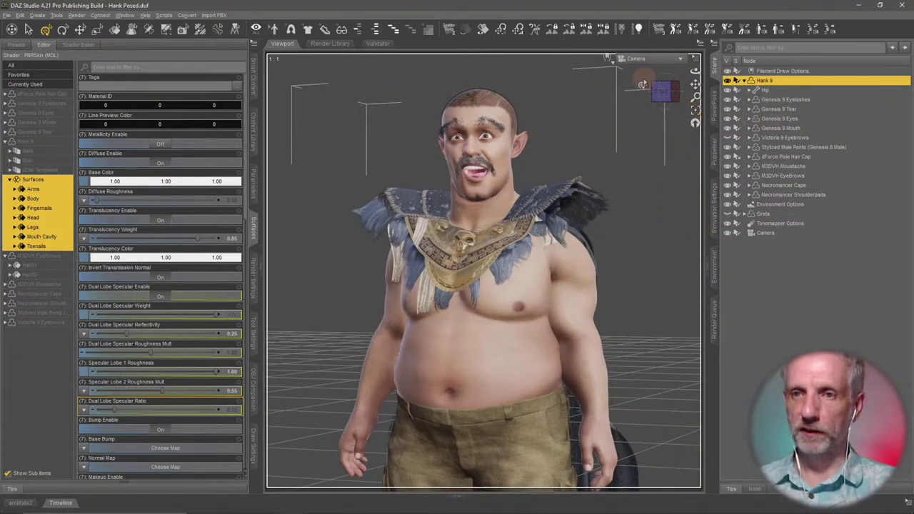
click(610, 59)
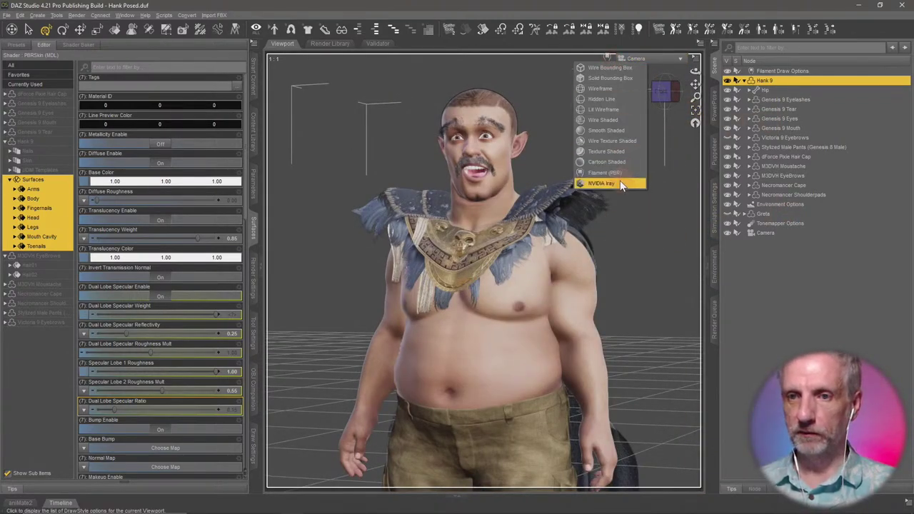
click(601, 183)
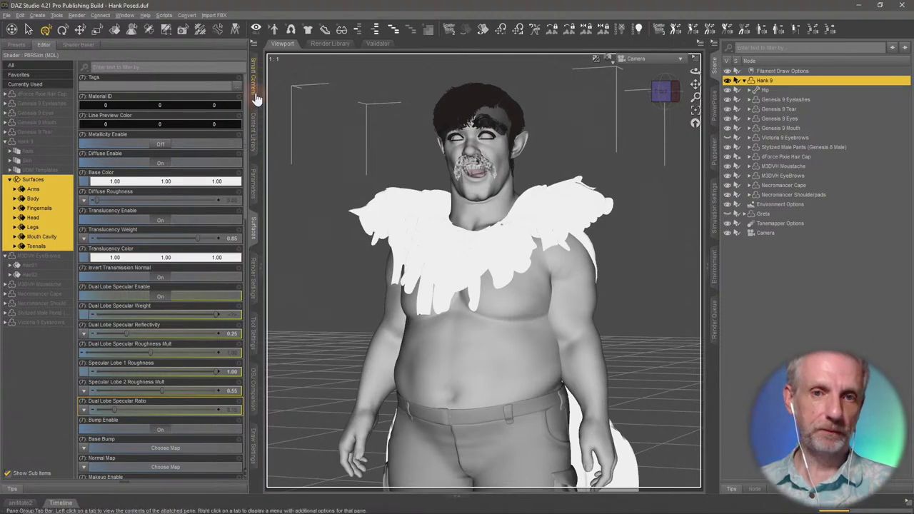
- Load Jay's Killer Lights v2 from the Lights folder and set the Environment Intensity to 0.30
click(255, 123)
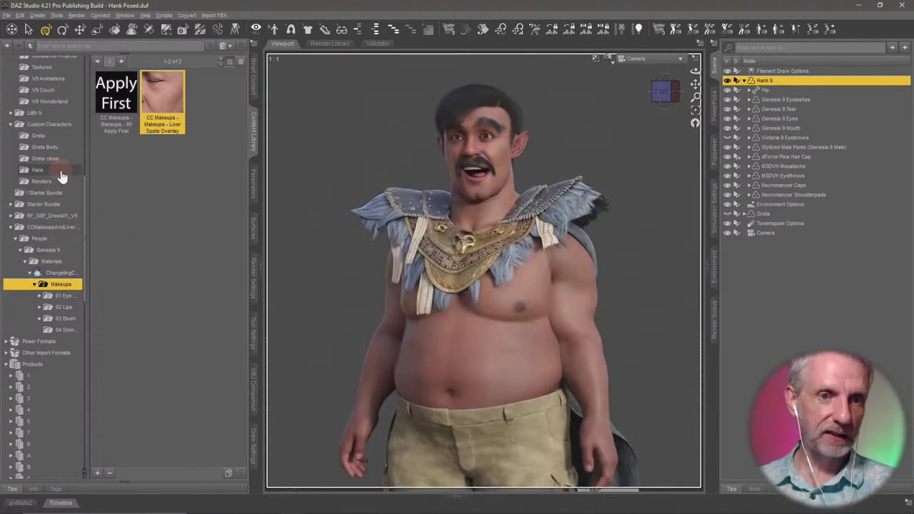
scroll(61, 177, up, 2)
scroll(62, 177, up, 4)
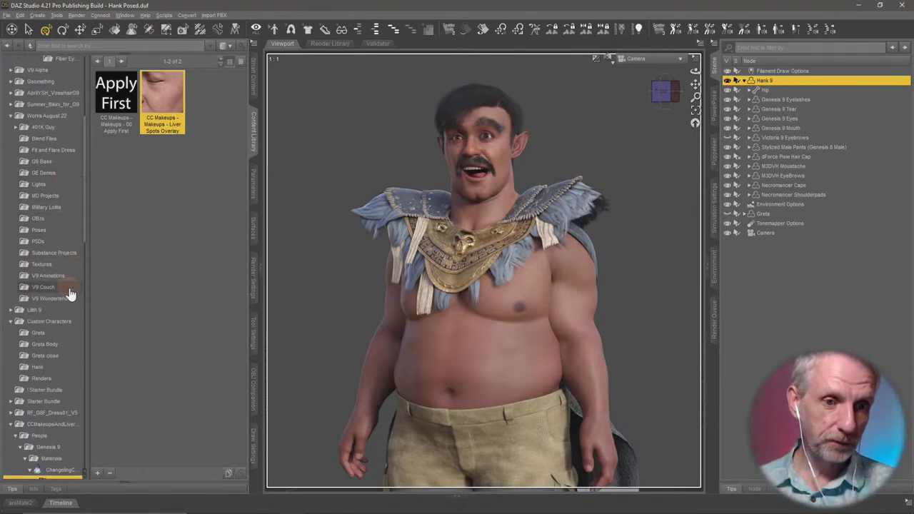
click(45, 184)
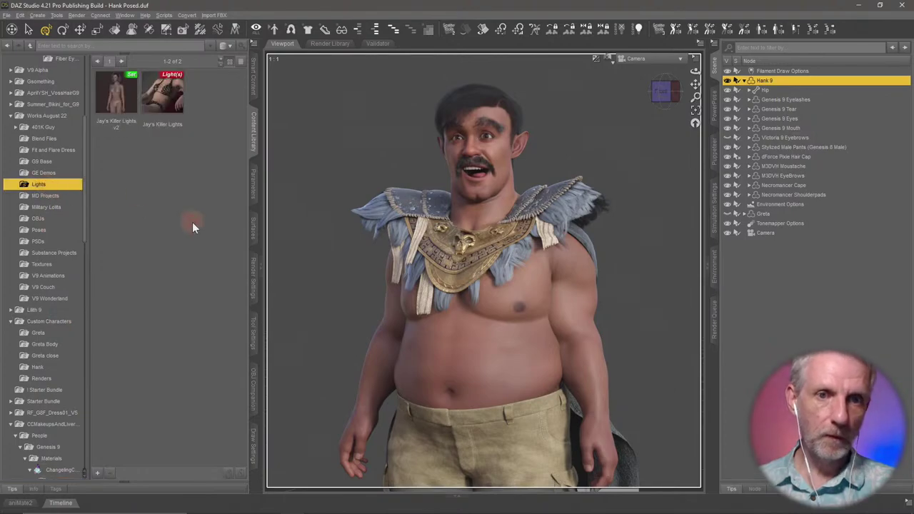
double_click(117, 95)
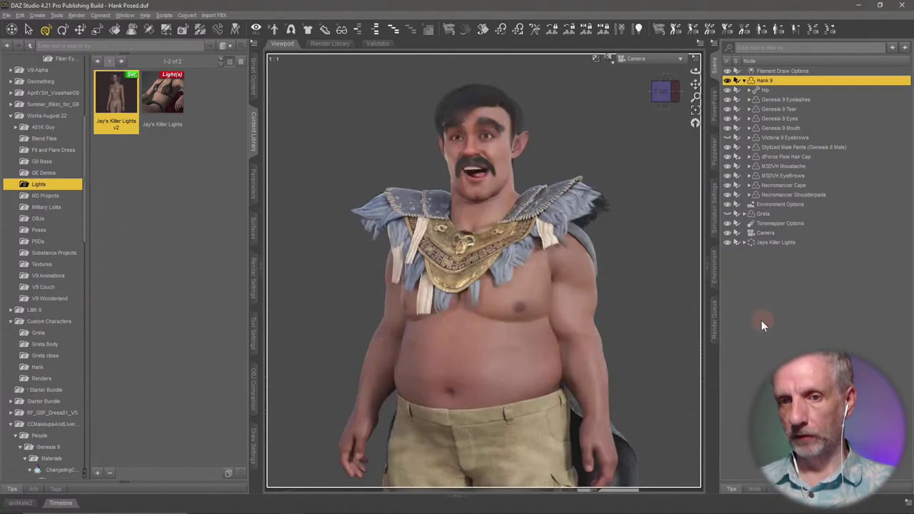
click(251, 287)
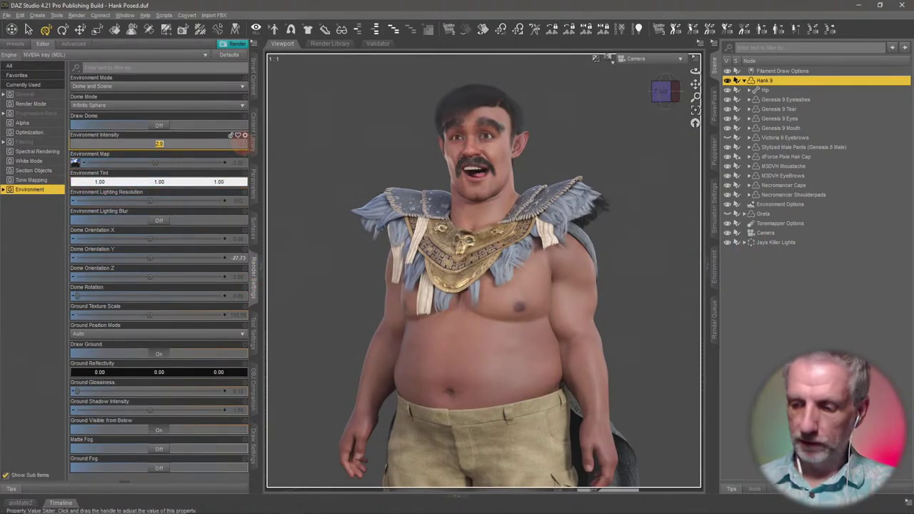
key(Return)
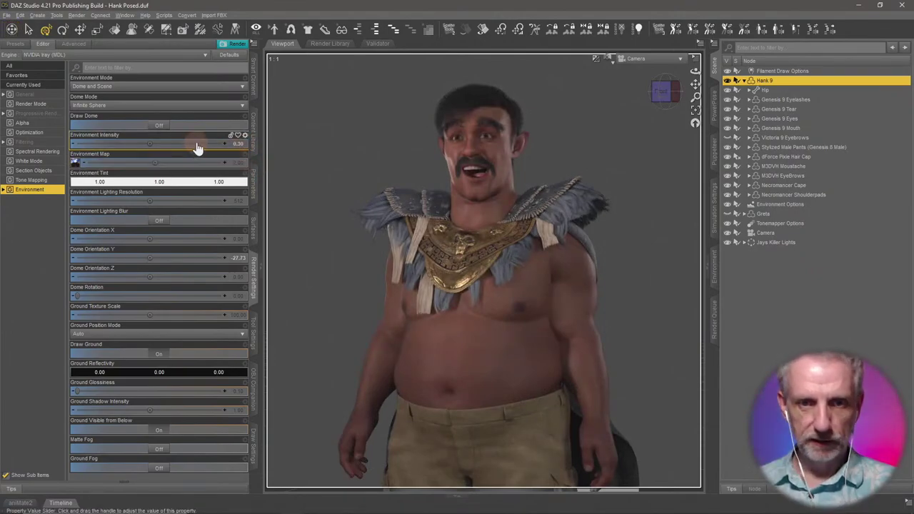
- Apply the C1-IBL5-04 light preset from the Click N Render - Spooky Edition - IBL Set product
click(254, 80)
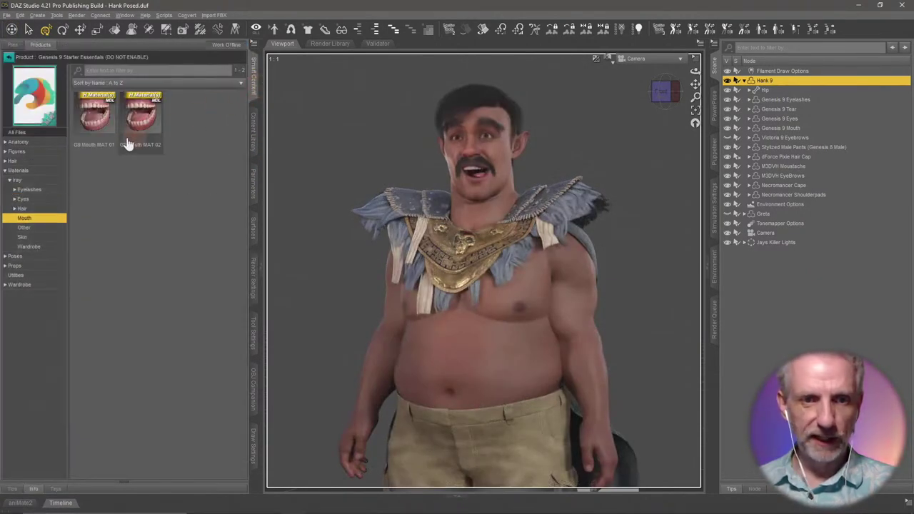
click(9, 57)
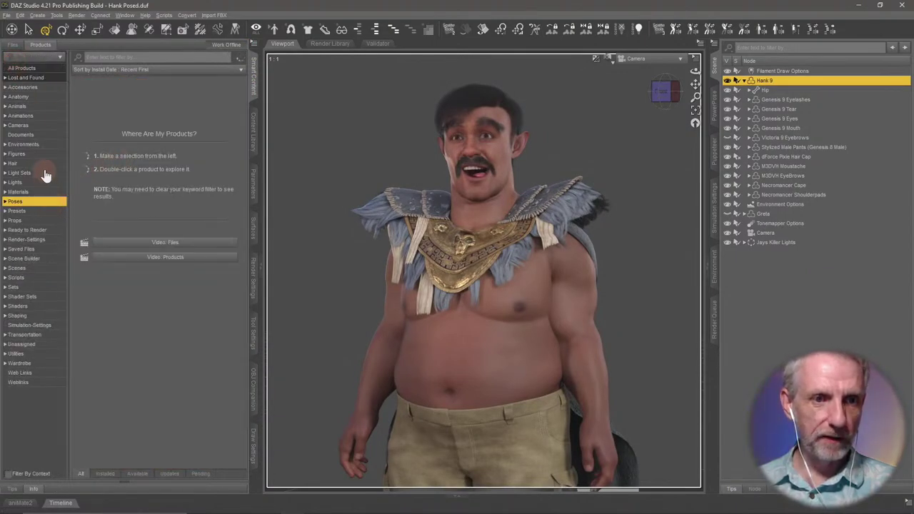
click(15, 182)
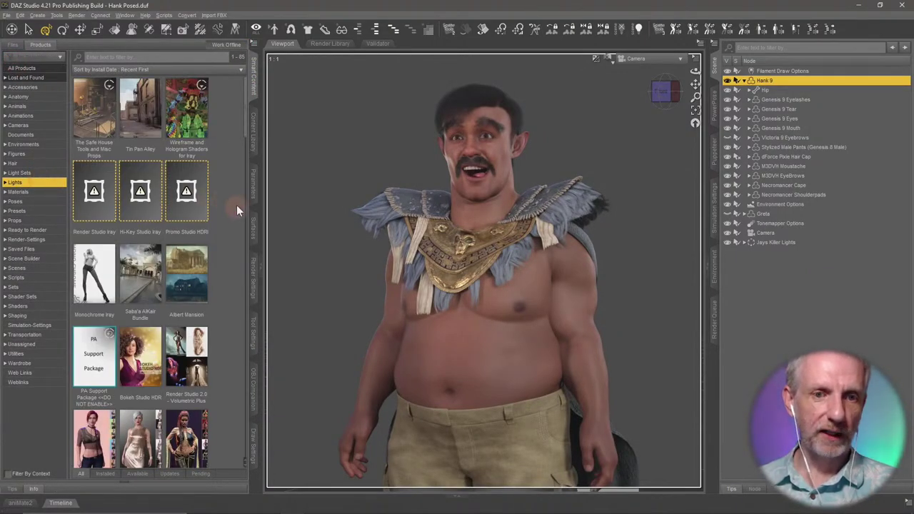
scroll(236, 203, down, 3)
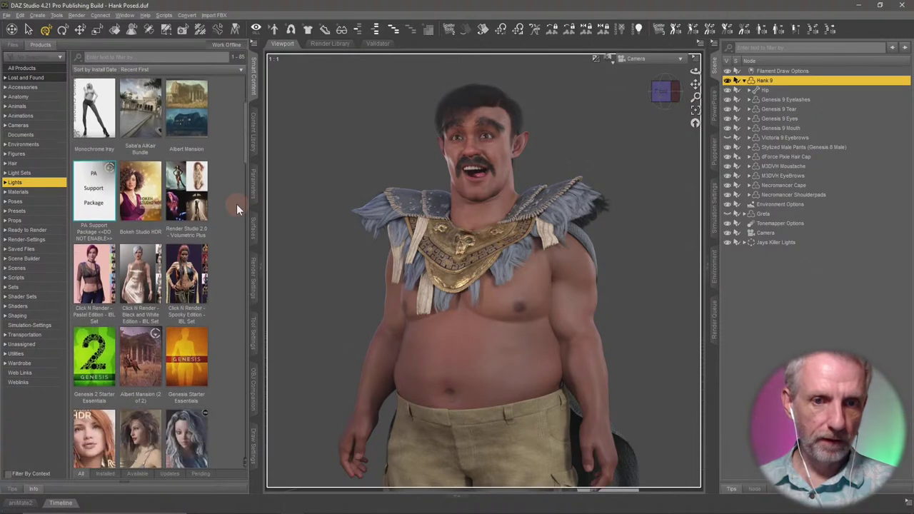
click(194, 278)
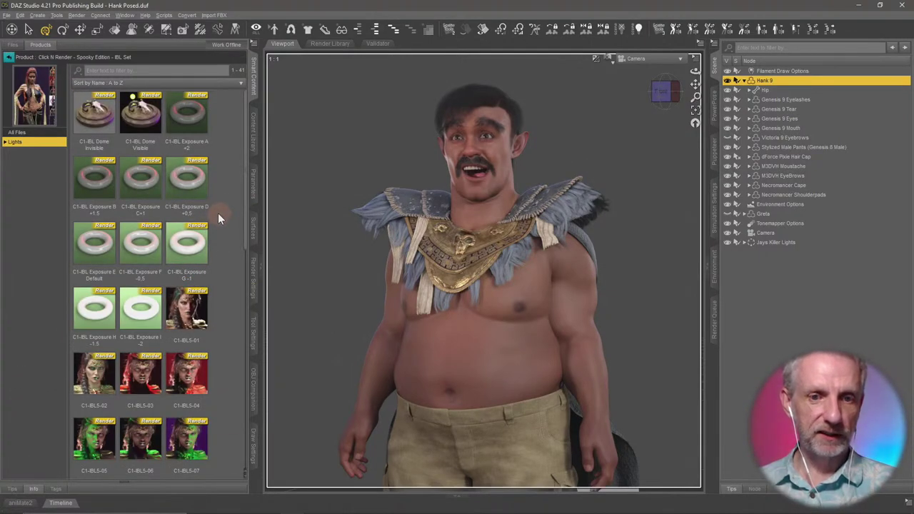
scroll(217, 213, down, 2)
scroll(233, 224, down, 1)
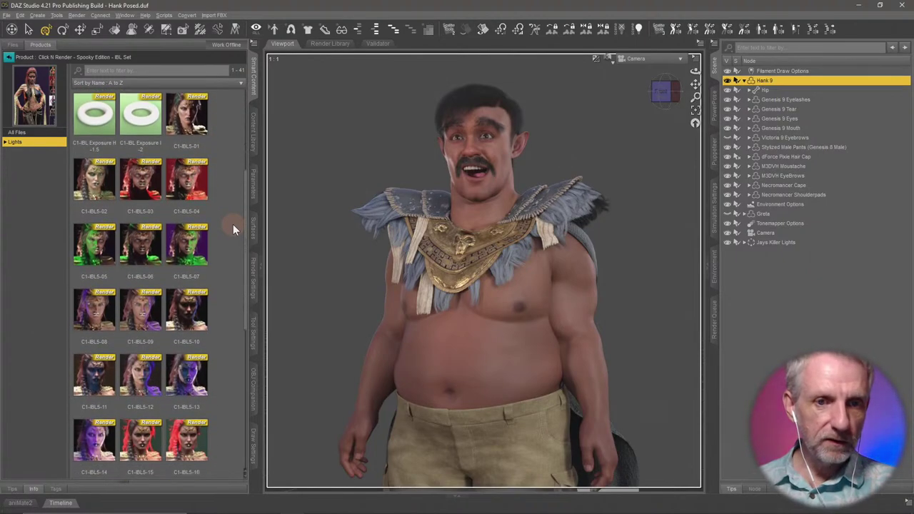
double_click(189, 185)
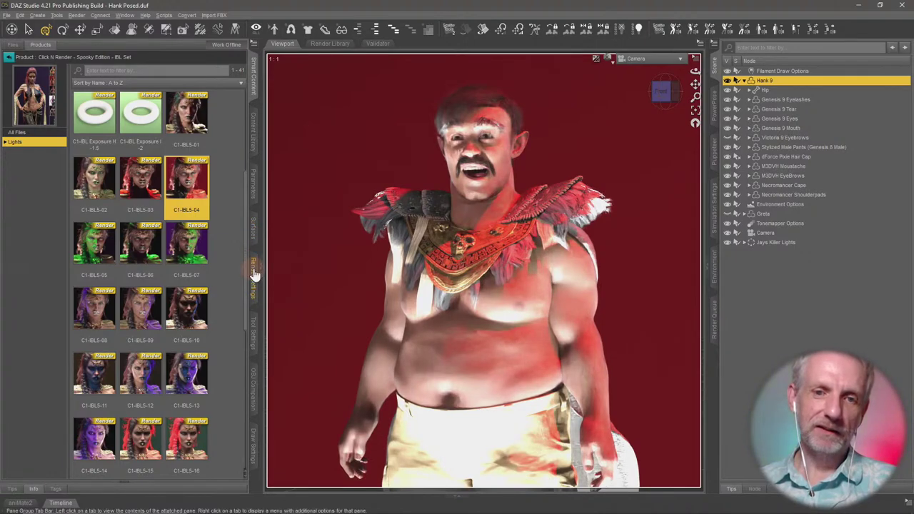
- Set the Environment Intensity of the IBL lighting to 0.30 in the render settings
click(249, 282)
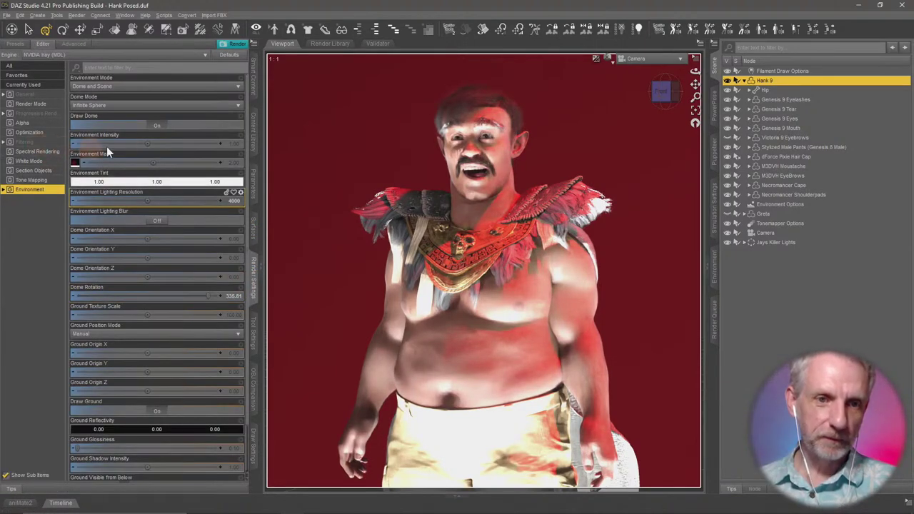
click(238, 143)
text(.3)
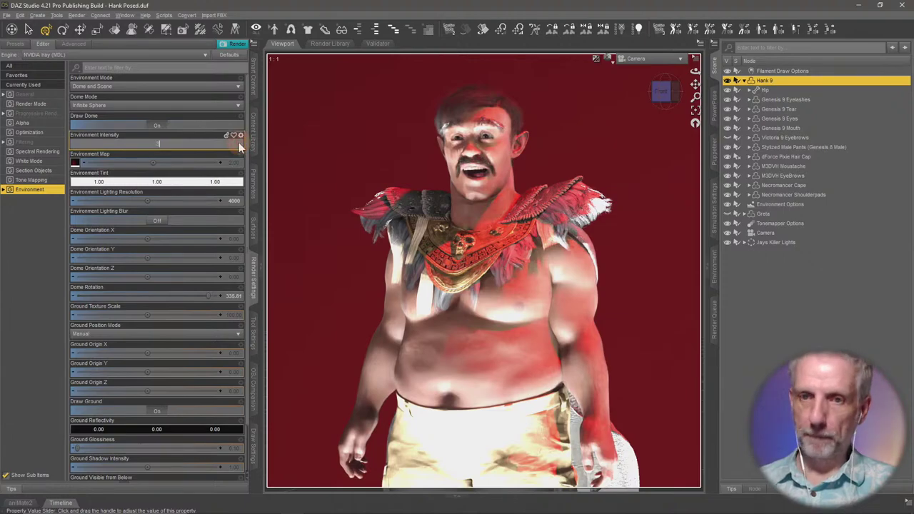
key(Return)
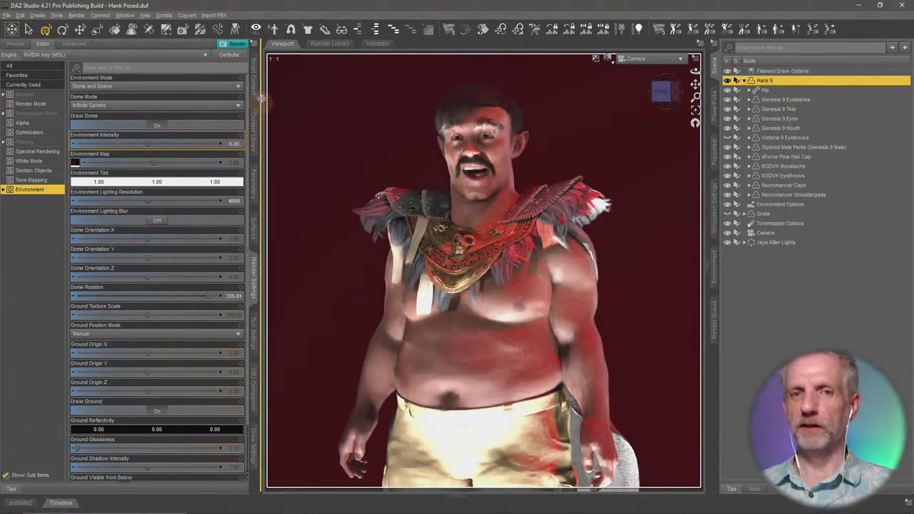
- Try the C1-IBL5-27 and C1-IBL5-17 light presets from the Click N Render - Spooky Edition - IBL Set on the scene
click(253, 75)
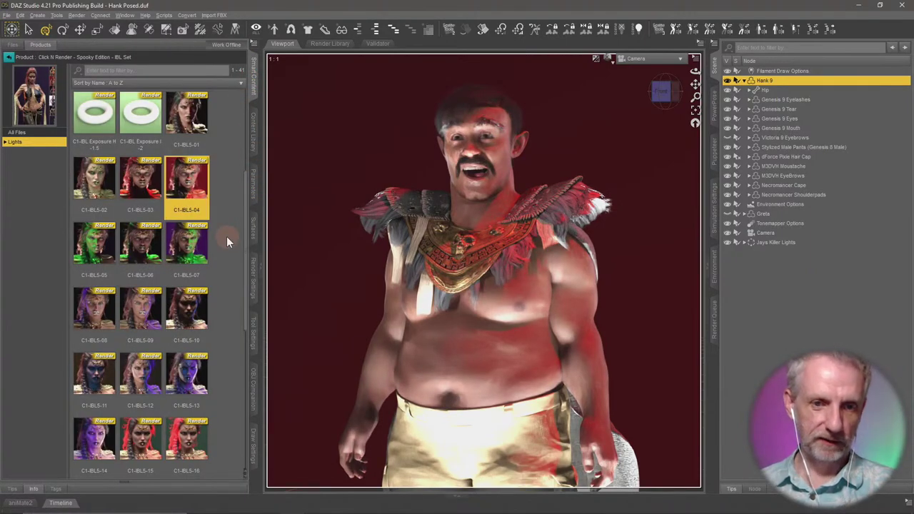
scroll(226, 236, down, 4)
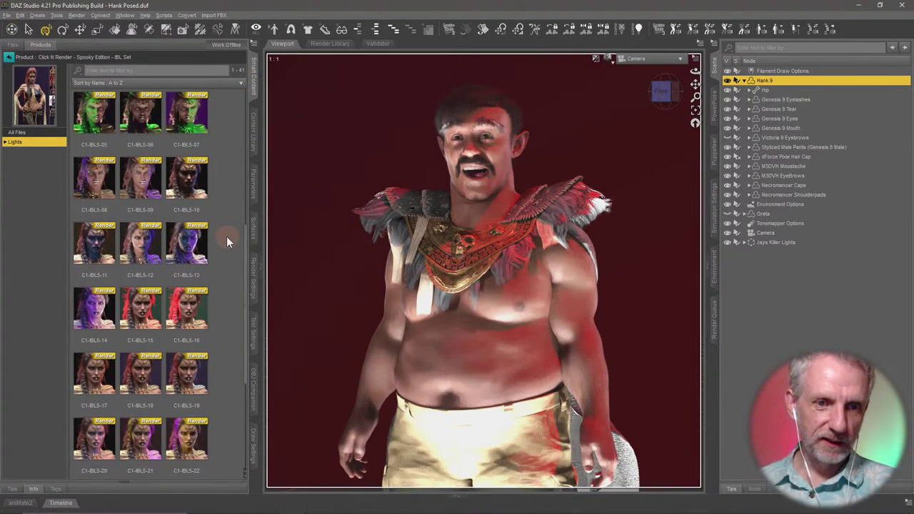
scroll(223, 343, down, 1)
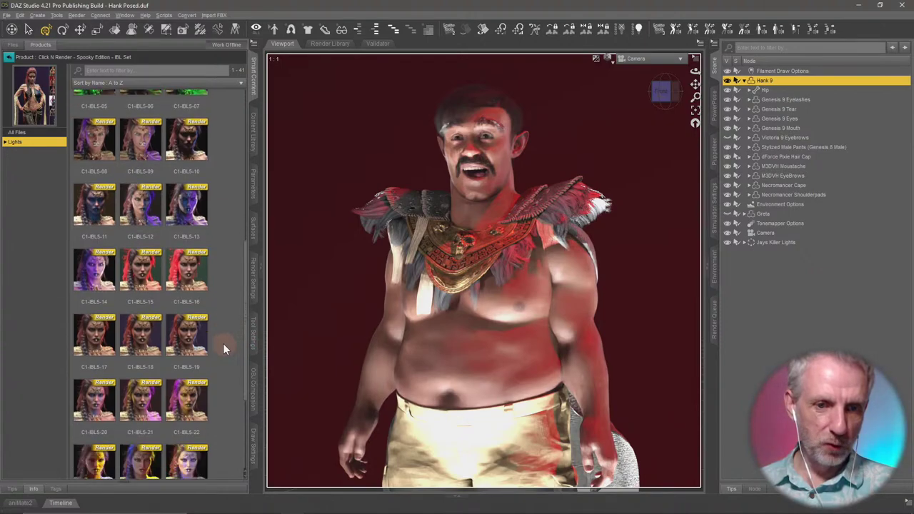
scroll(223, 347, down, 4)
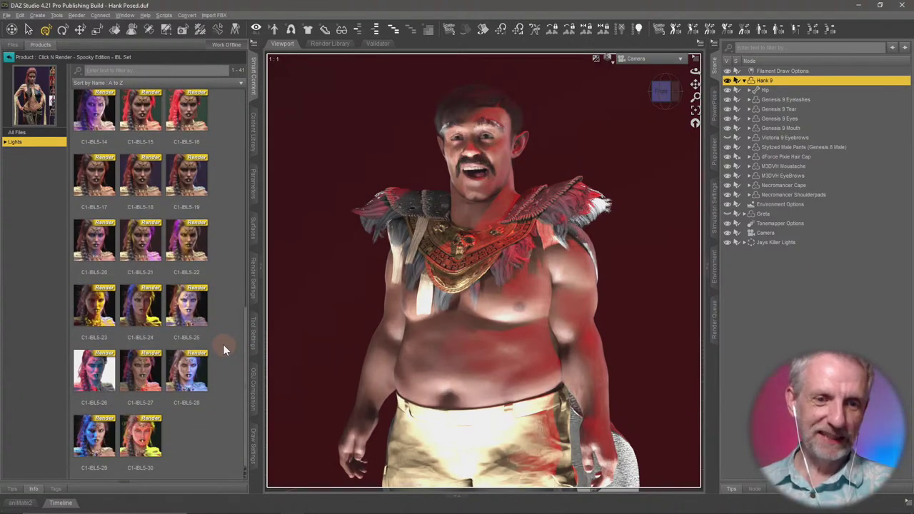
click(152, 384)
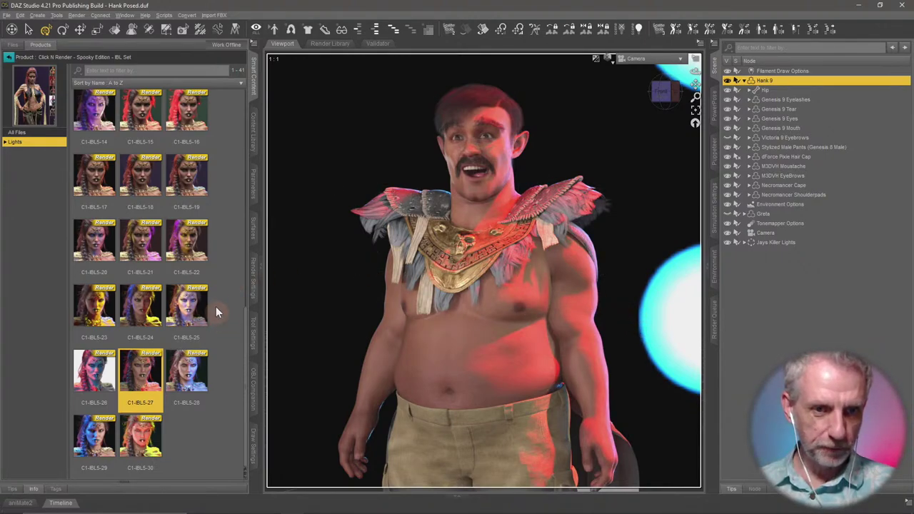
double_click(94, 175)
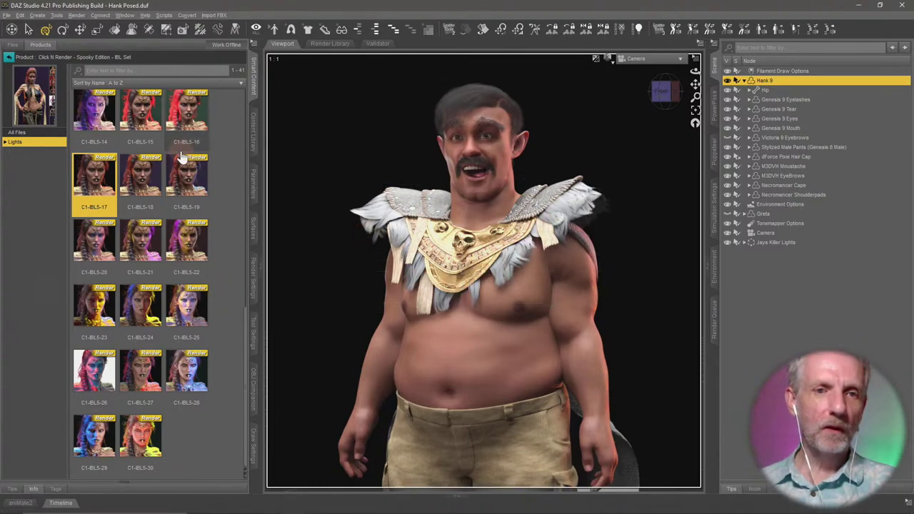
- Apply the C1-IBL5-02 light preset from the same set and set its Environment Intensity to 0.50
scroll(236, 179, up, 1)
scroll(236, 178, up, 12)
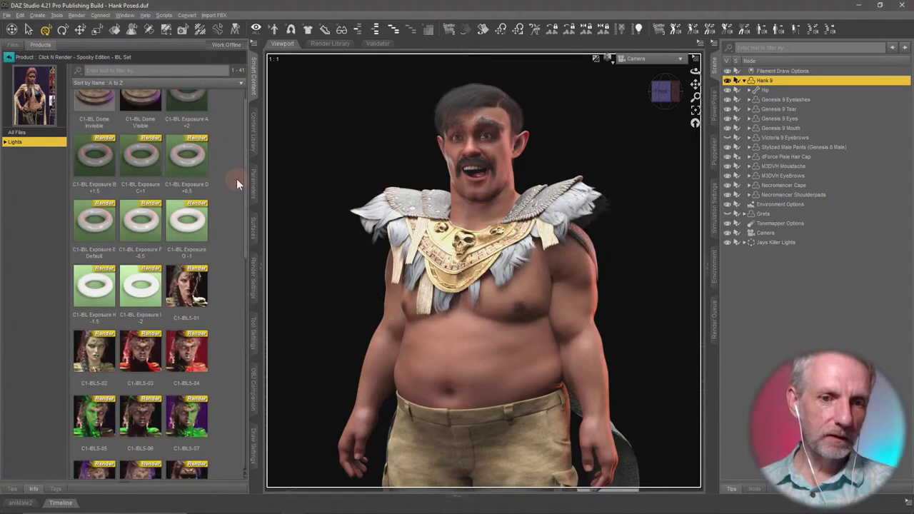
click(94, 179)
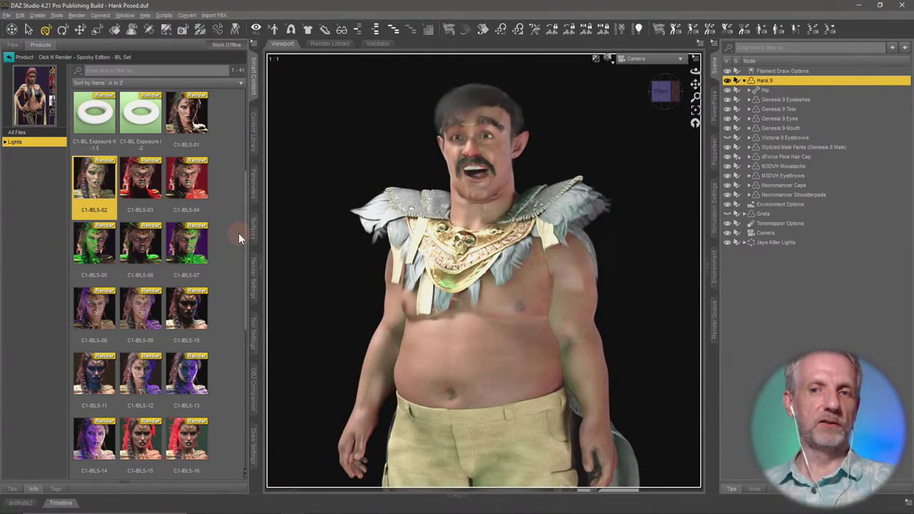
click(253, 286)
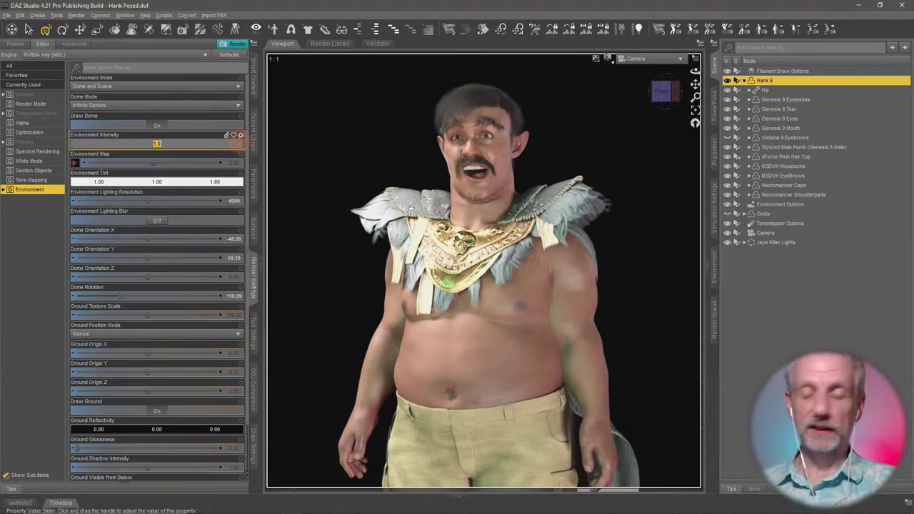
text(.5)
key(Return)
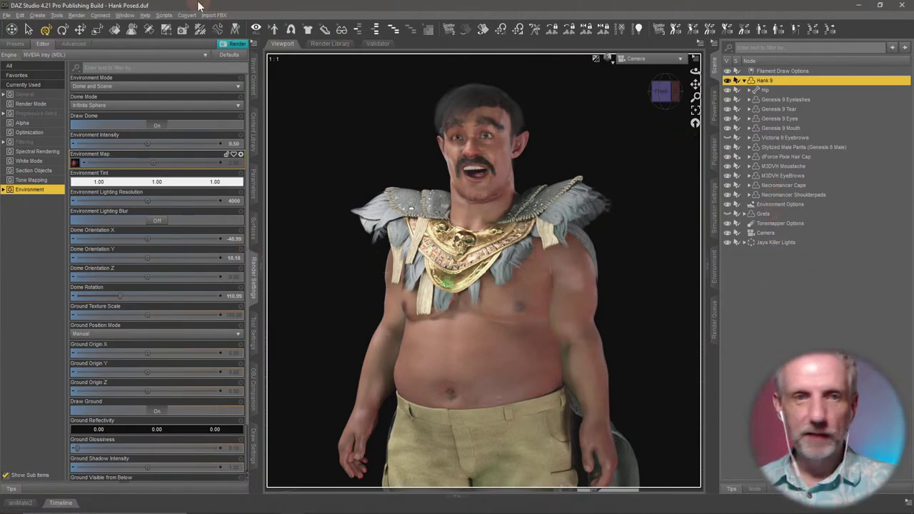
- Create a second camera that copies the active view and rename the original camera to Camera Mid
click(21, 15)
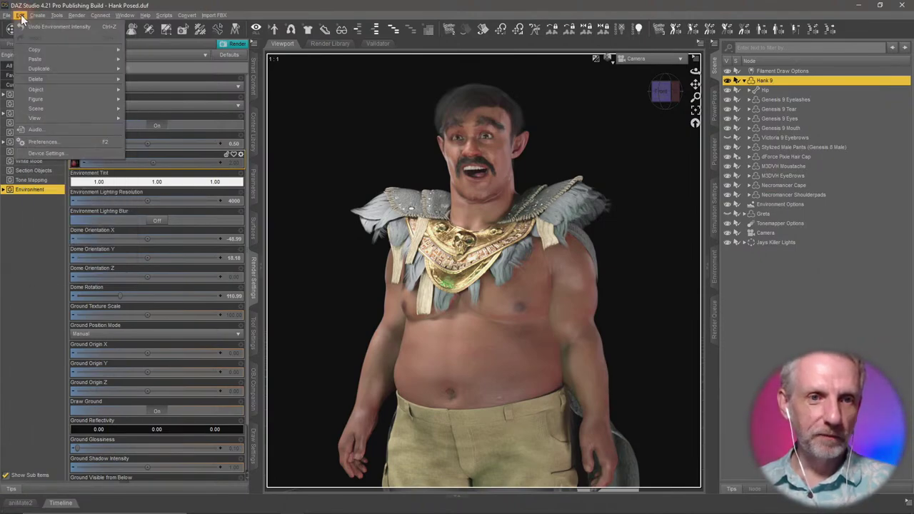
click(38, 15)
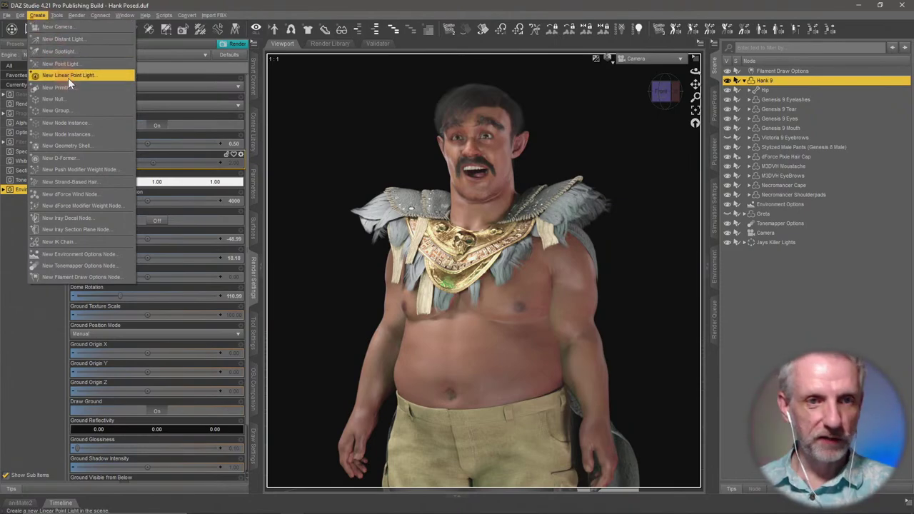
click(85, 27)
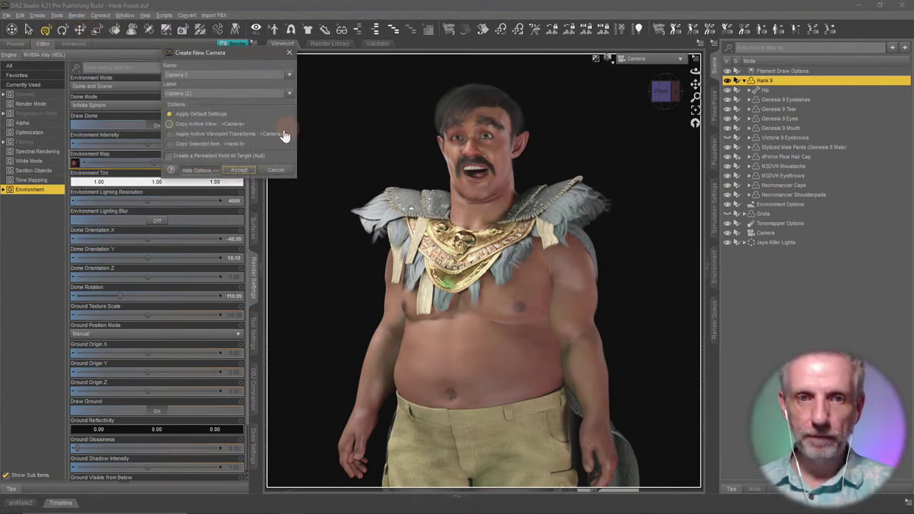
click(235, 169)
double_click(770, 234)
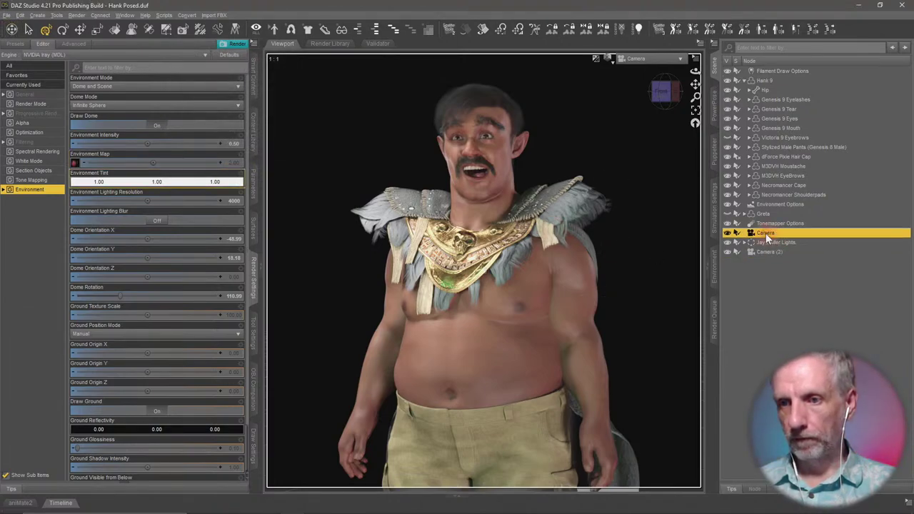
text(Mid)
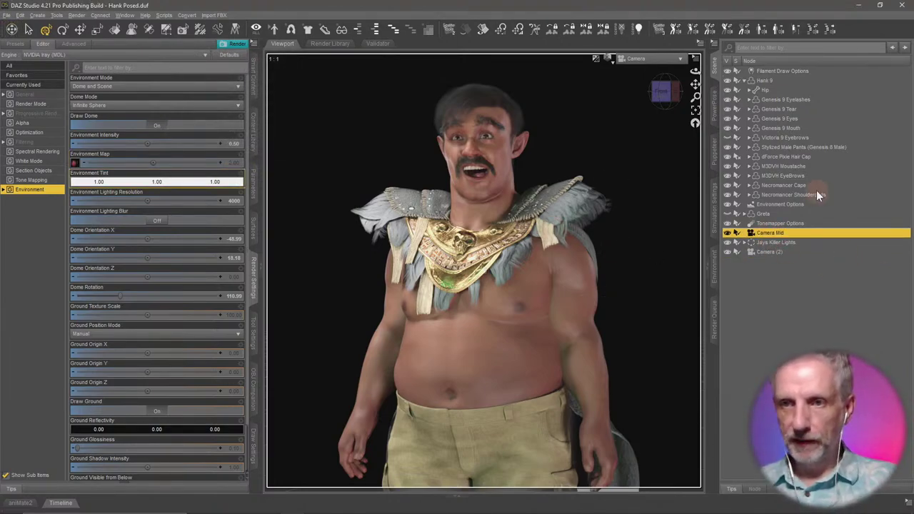
- Look through the newly created camera in the viewport and rename it to Camera Close
click(680, 59)
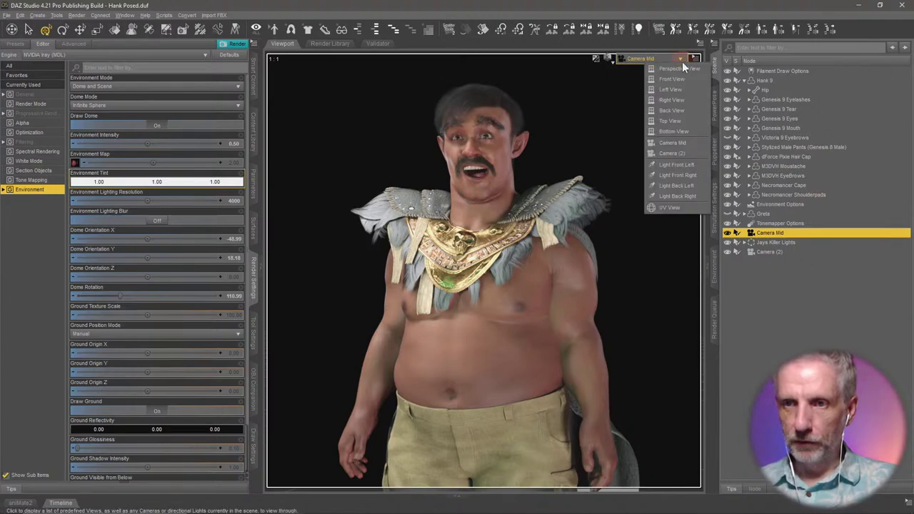
click(671, 152)
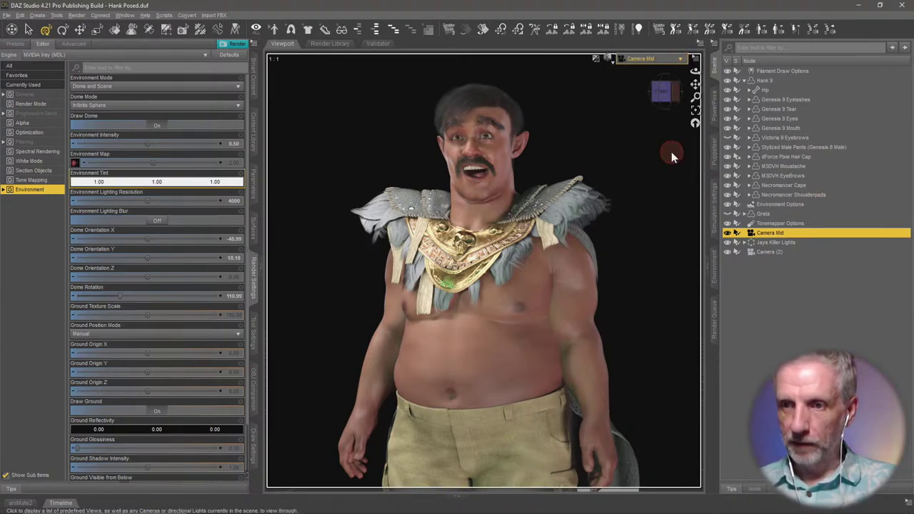
click(776, 255)
click(770, 252)
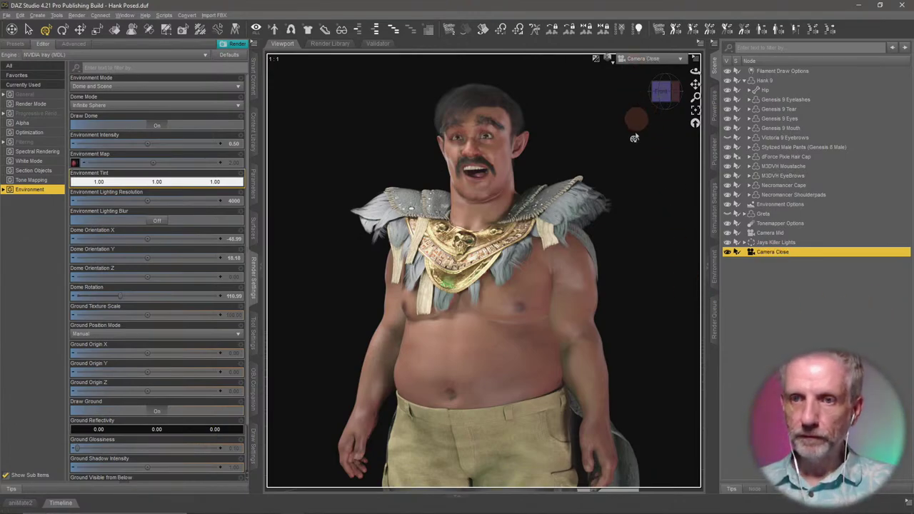
- Clear the parameter filter and set the Focal Length of Camera Close to 200 mm
click(253, 187)
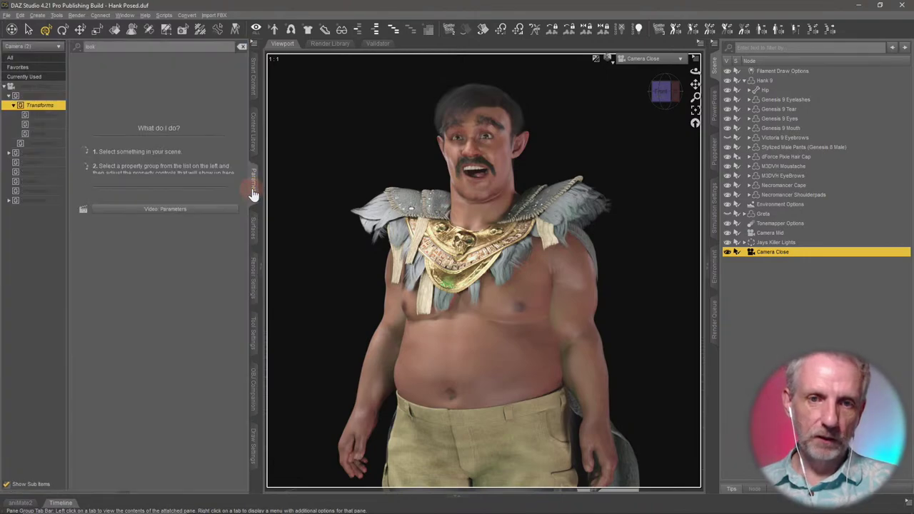
click(243, 48)
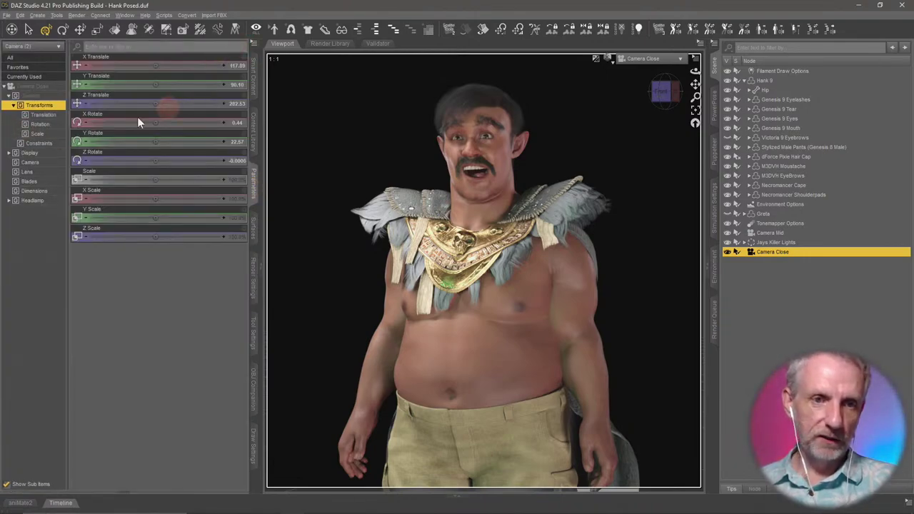
click(49, 163)
click(235, 105)
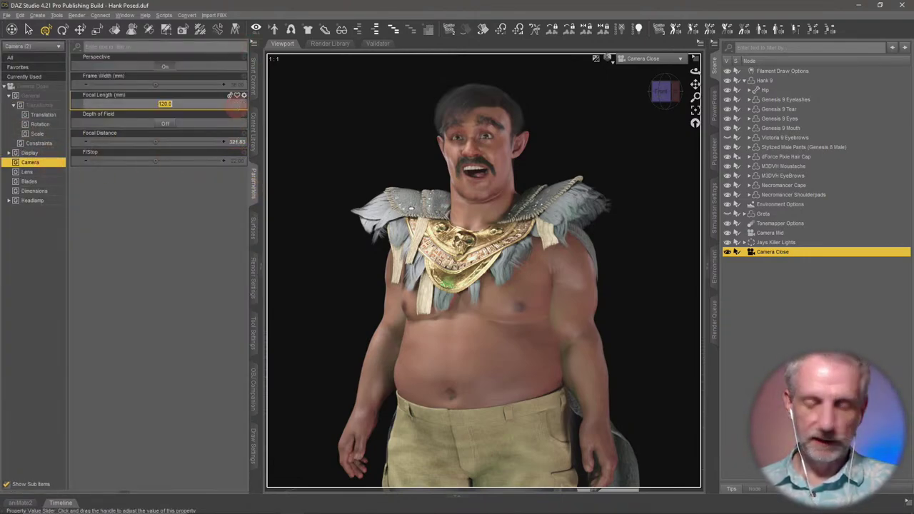
text(50)
key(Return)
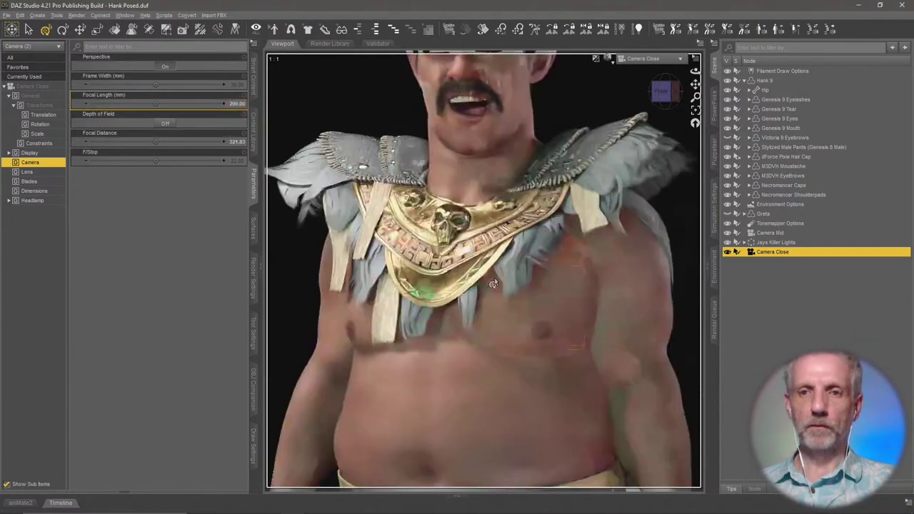
- Frame Hank's head and shoulders through Camera Close and switch the viewport to the Filament (PBR) draw style
mouse_move(494, 277)
middle_down()
mouse_move(490, 284)
mouse_move(492, 276)
middle_up()
scroll(492, 279, up, 4)
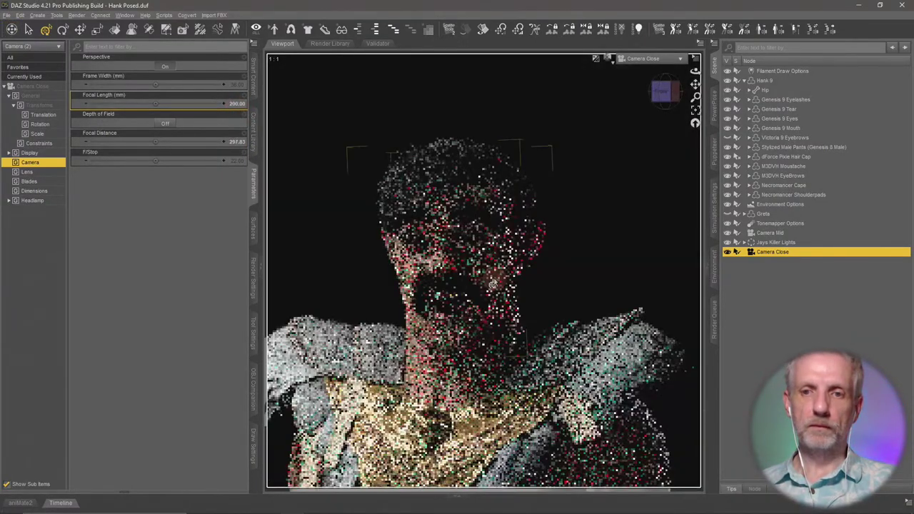
scroll(493, 285, down, 2)
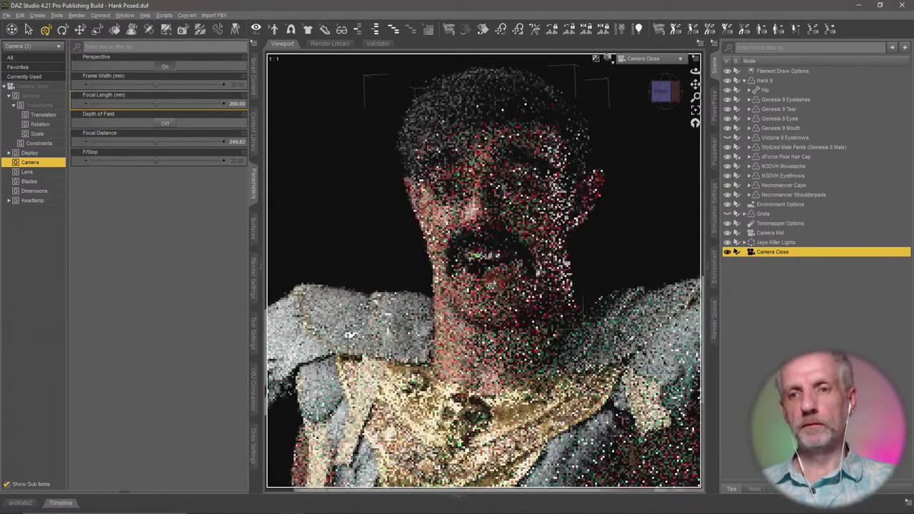
middle_drag(491, 284, 492, 278)
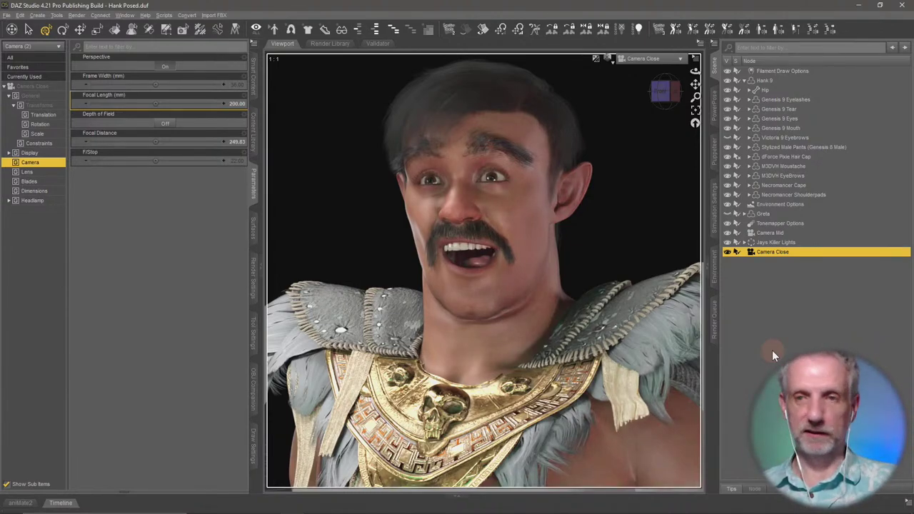
click(607, 60)
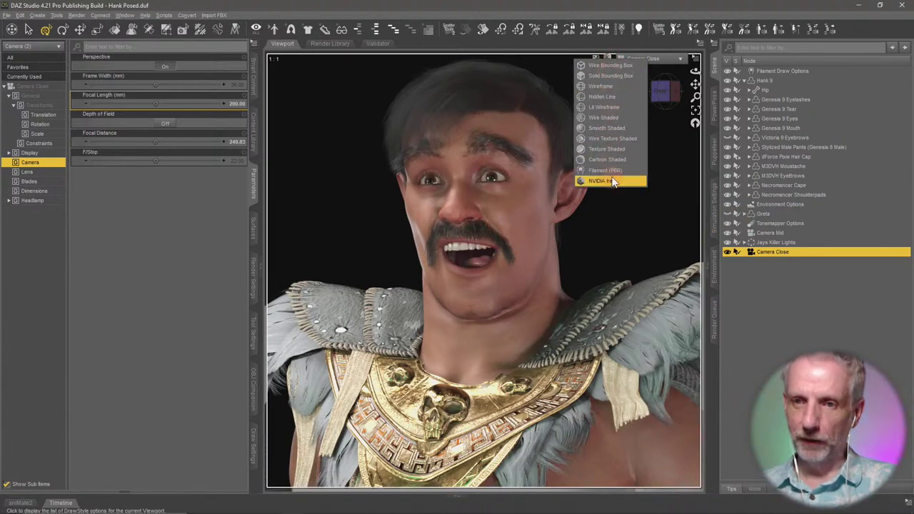
click(616, 172)
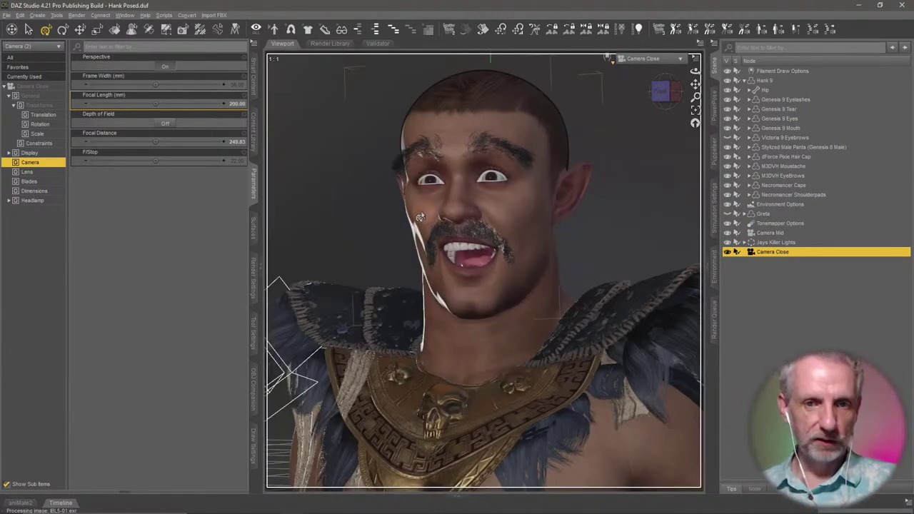
- Set Max Samples to 2000 in the progressive rendering settings
click(251, 285)
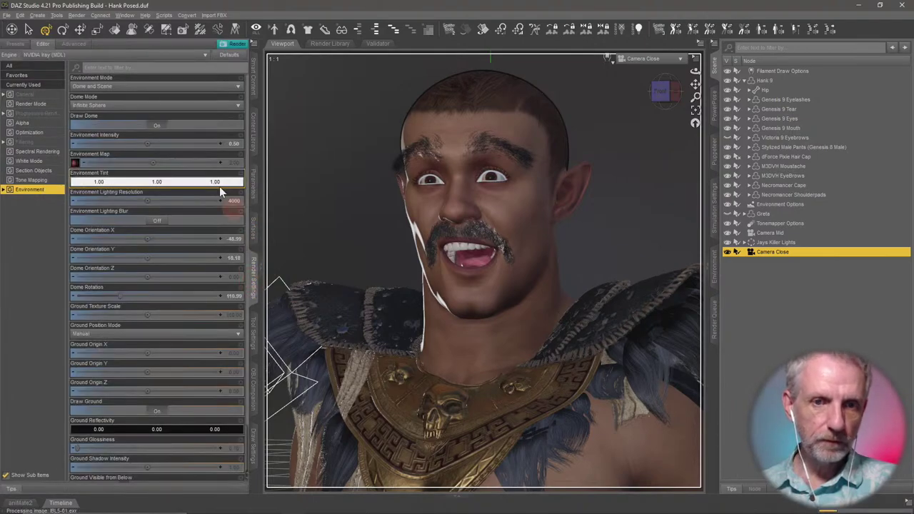
click(39, 112)
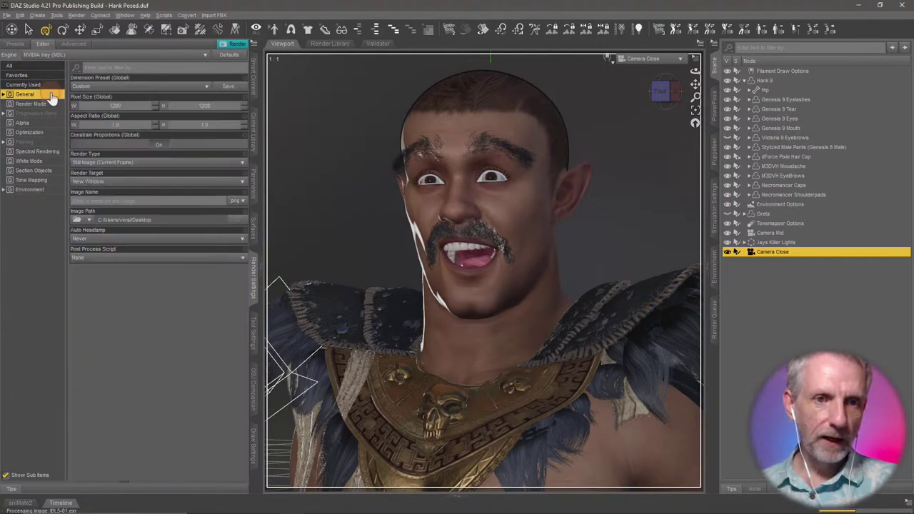
click(234, 145)
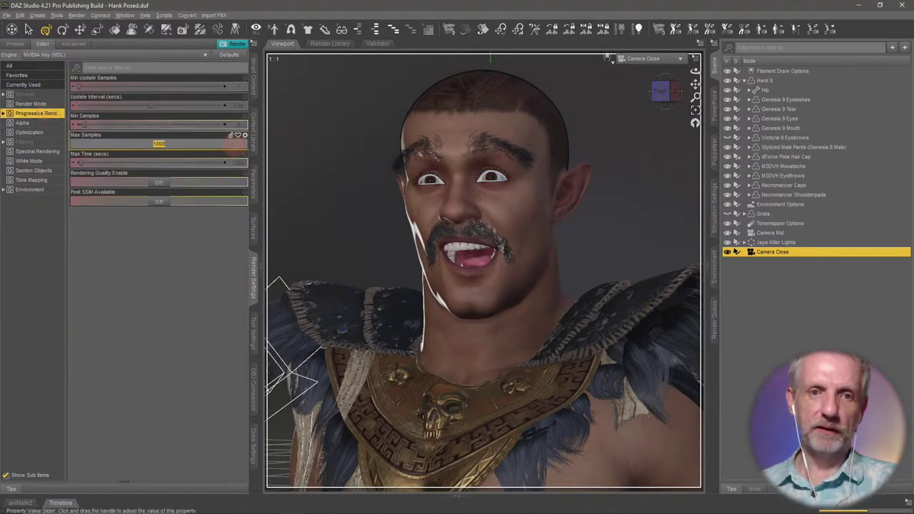
key(BackSpace)
key(BackSpace)
key(BackSpace)
key(BackSpace)
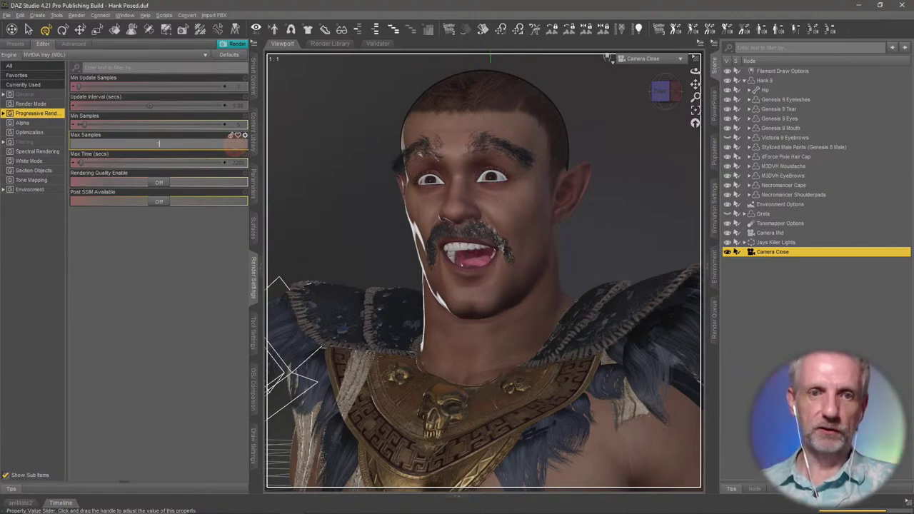
text(2000)
key(Return)
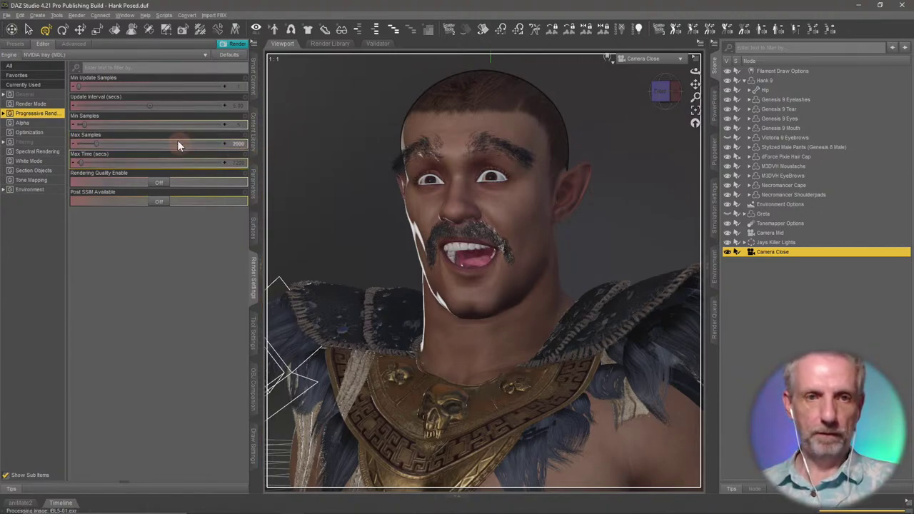
- Set the render's pixel width to 2000 and start the Iray render of the close-up
click(55, 101)
click(54, 94)
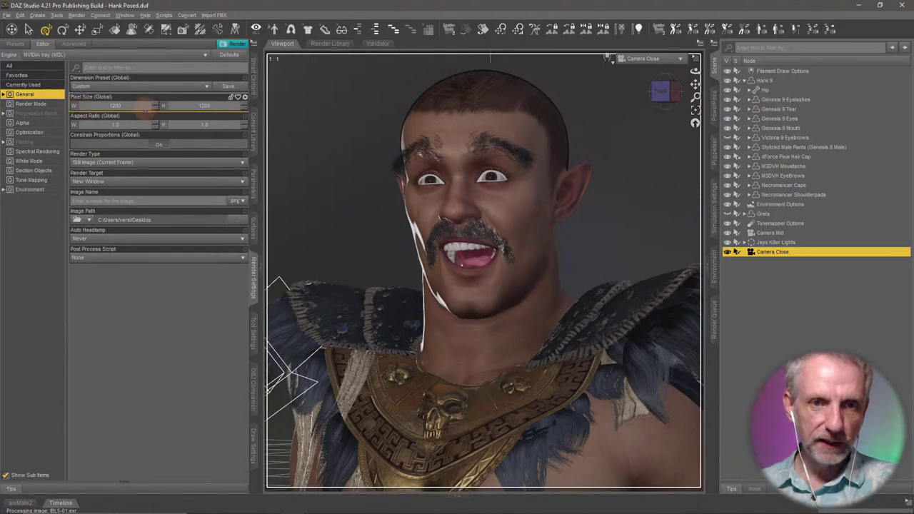
click(145, 106)
text(2)
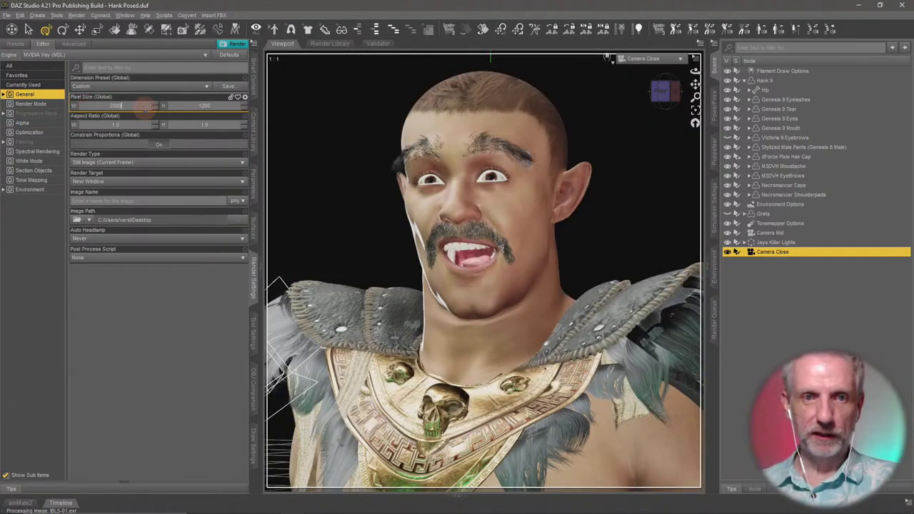
key(ctrl+r)
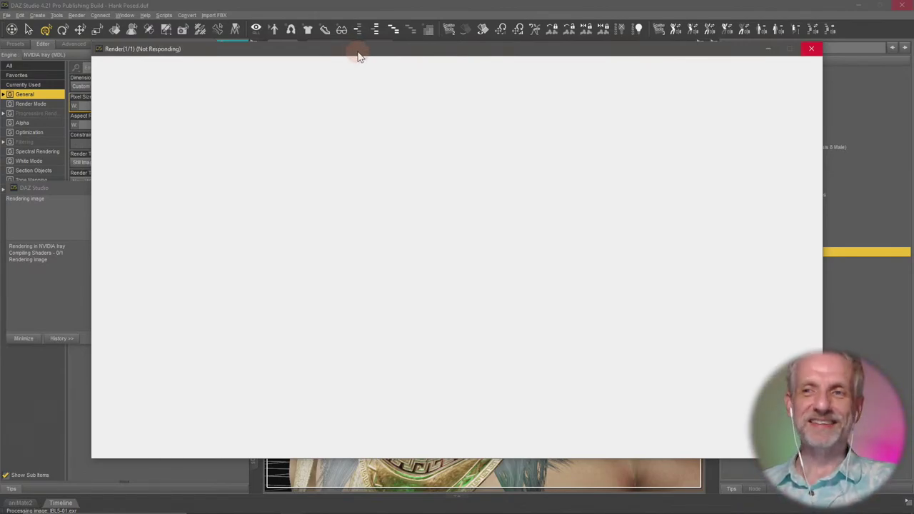
- Bring the running render window to the front, enlarge it and center Hank's face in it
drag(359, 56, 340, 20)
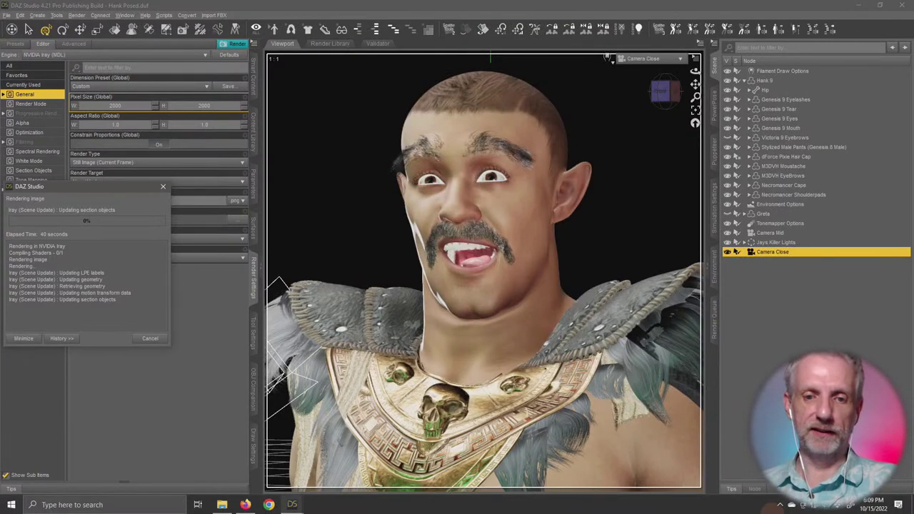
mouse_move(676, 510)
mouse_move(292, 504)
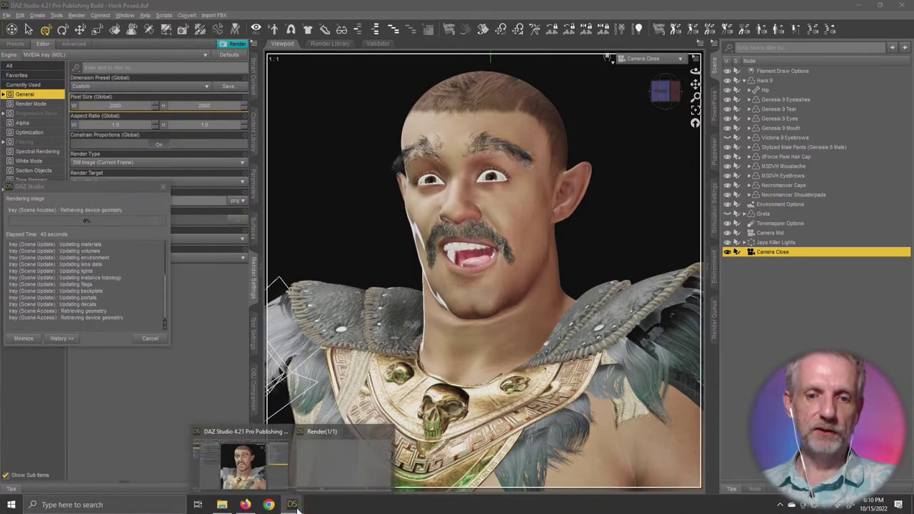
click(339, 482)
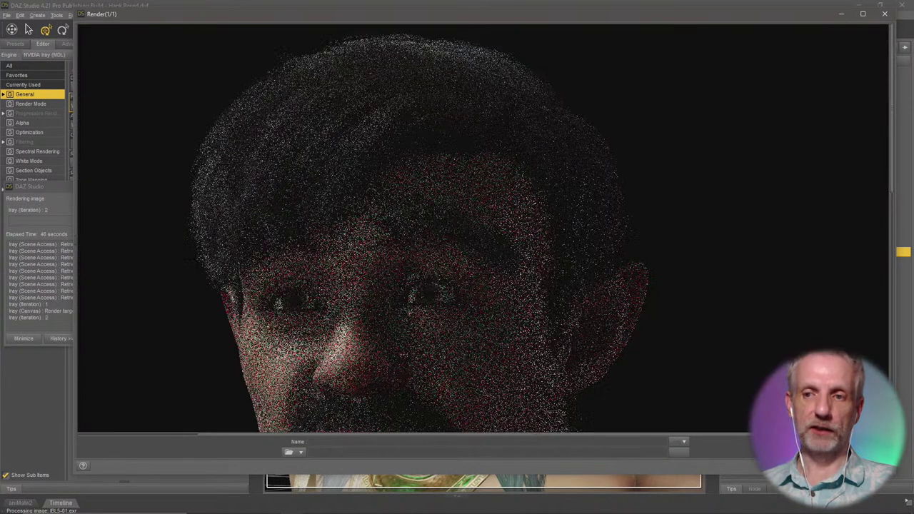
drag(648, 433, 530, 424)
scroll(654, 333, down, 5)
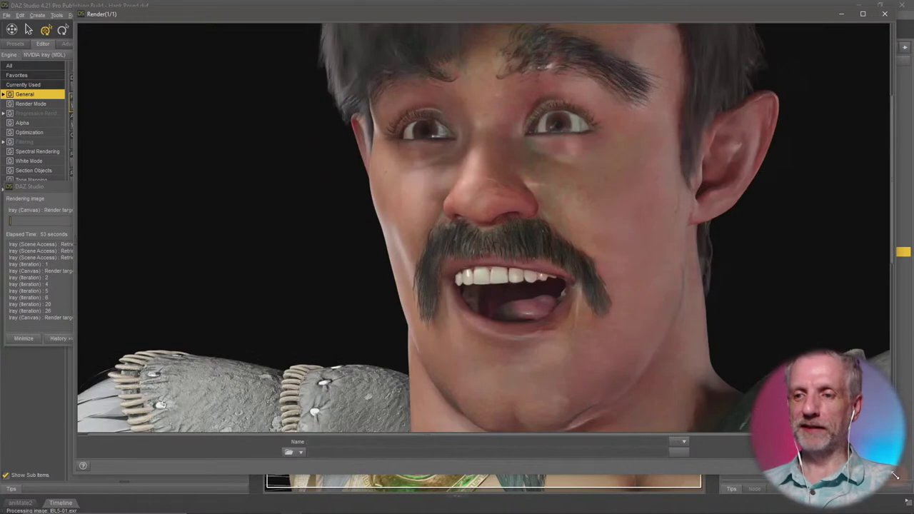
drag(898, 473, 912, 499)
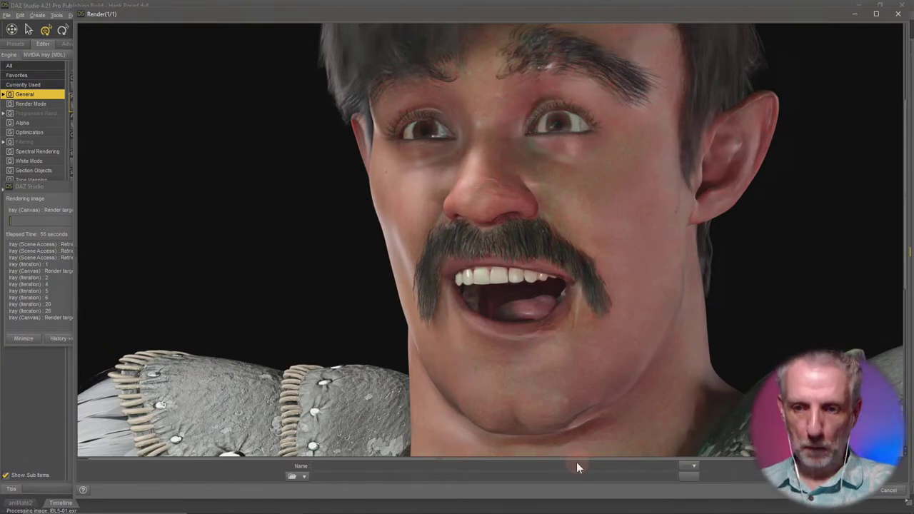
drag(583, 463, 619, 454)
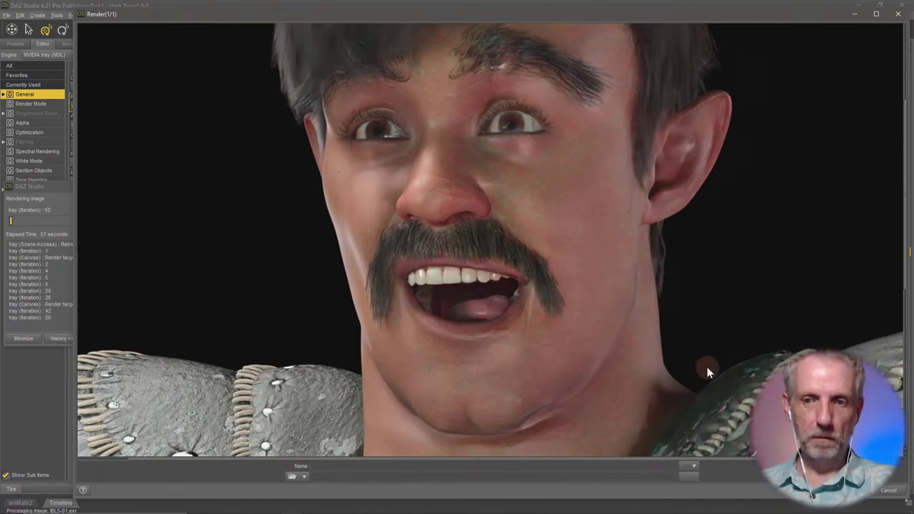
- Examine the progressing render of Hank's face, neck, shoulder pads and golden collar
scroll(707, 369, up, 2)
scroll(707, 369, down, 6)
scroll(706, 367, down, 3)
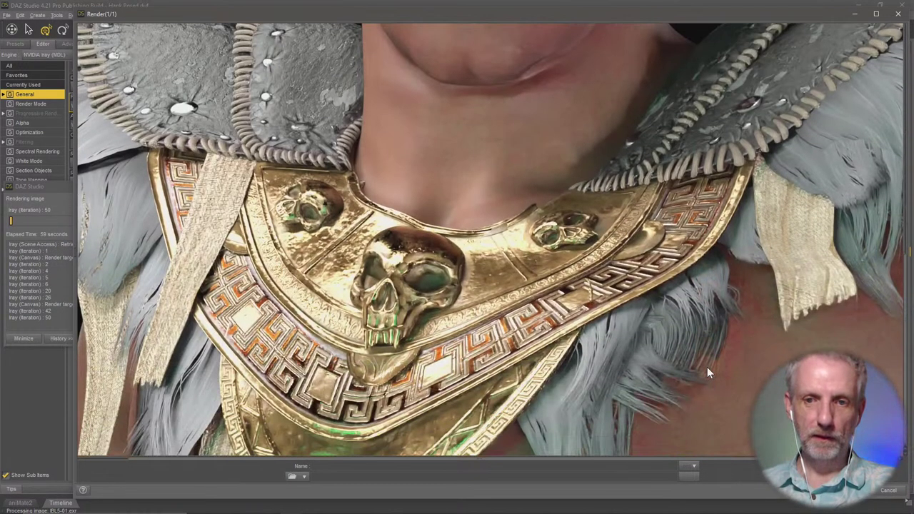
scroll(707, 367, up, 10)
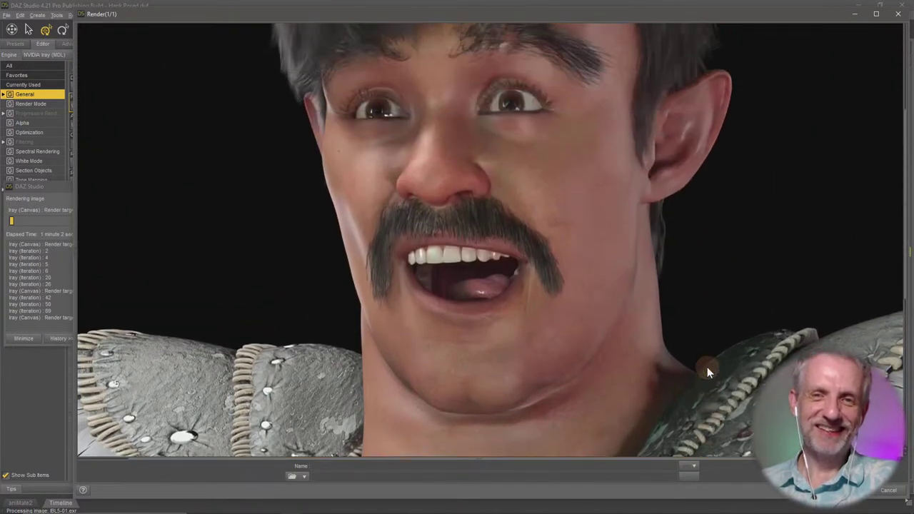
scroll(707, 367, down, 1)
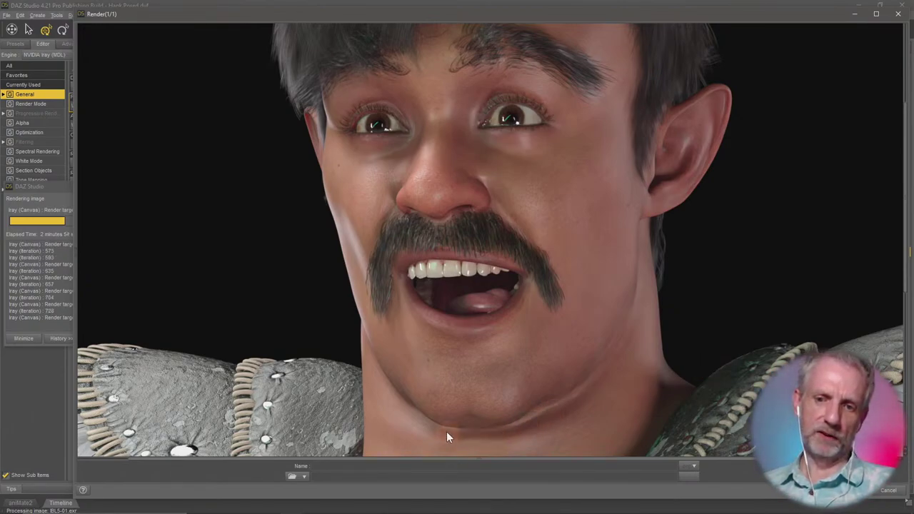
scroll(570, 327, down, 5)
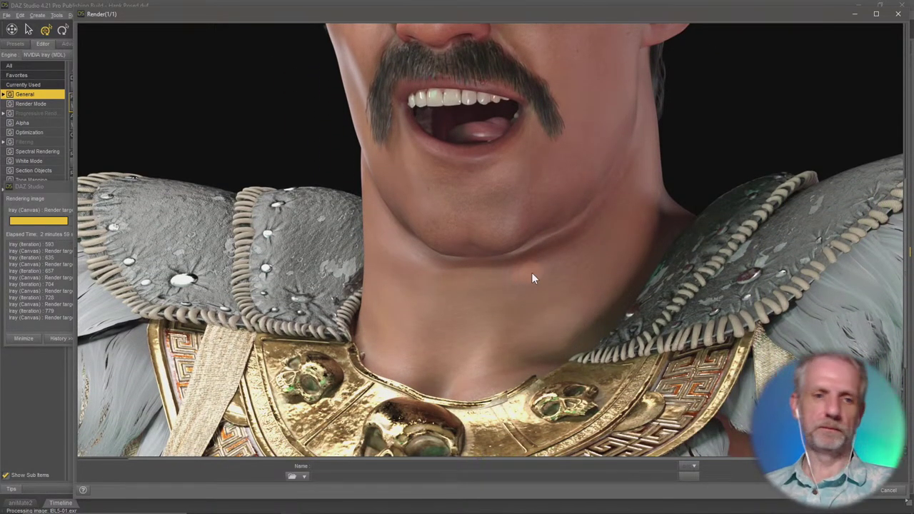
scroll(531, 274, up, 5)
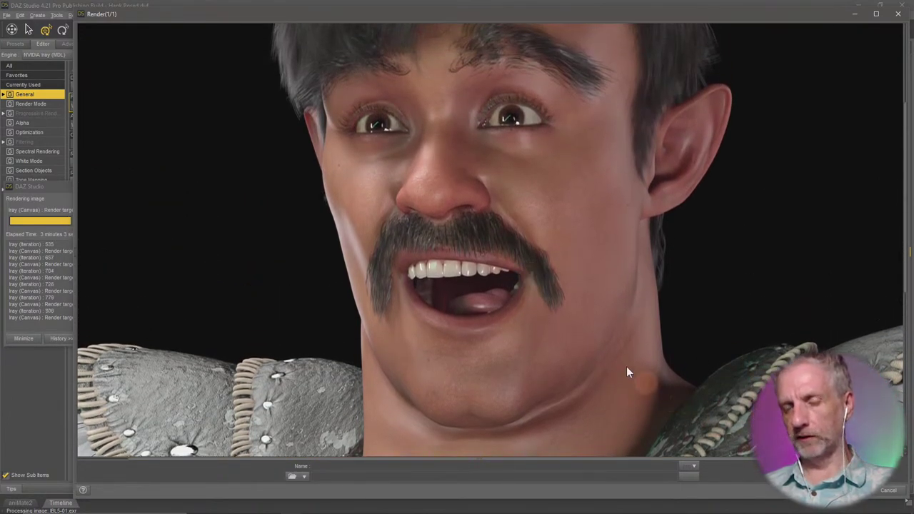
scroll(617, 349, down, 2)
scroll(617, 349, down, 1)
scroll(617, 349, up, 3)
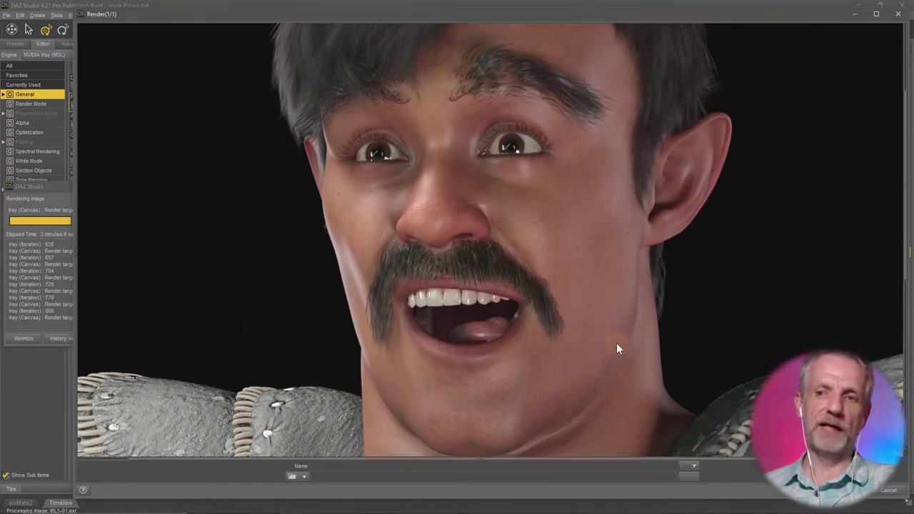
scroll(618, 349, down, 2)
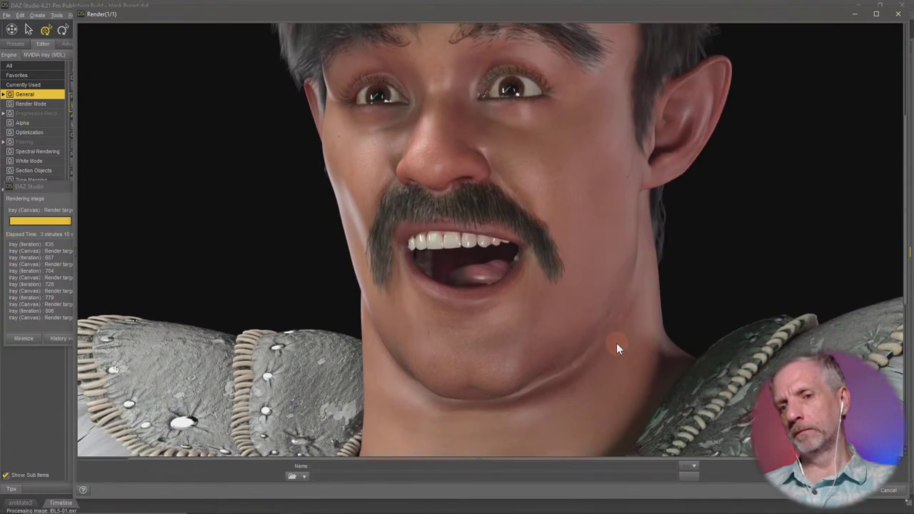
scroll(618, 349, down, 2)
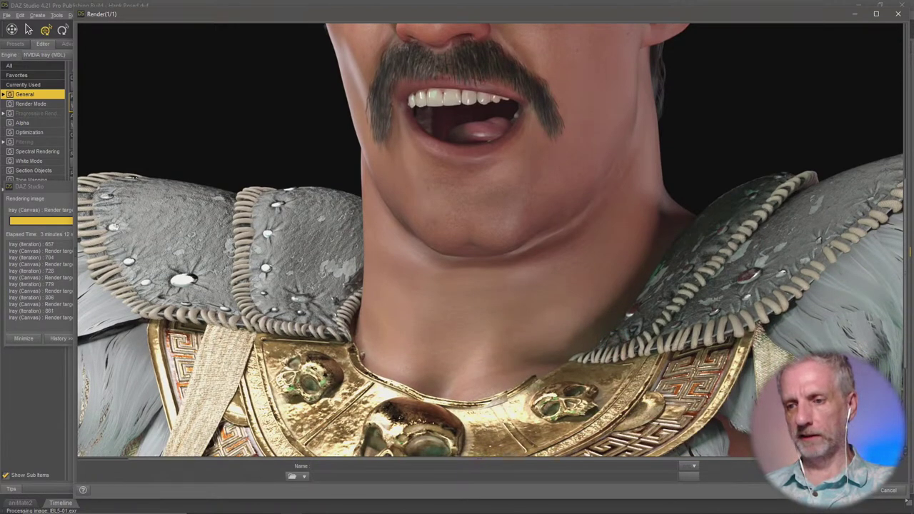
- Stop the render early and save the image to the Desktop as Hank Alpha in png format
click(892, 491)
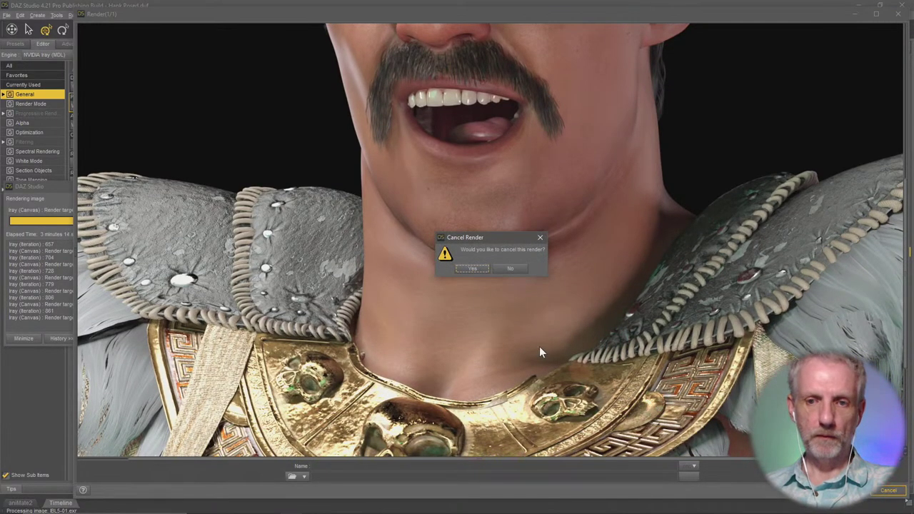
click(471, 273)
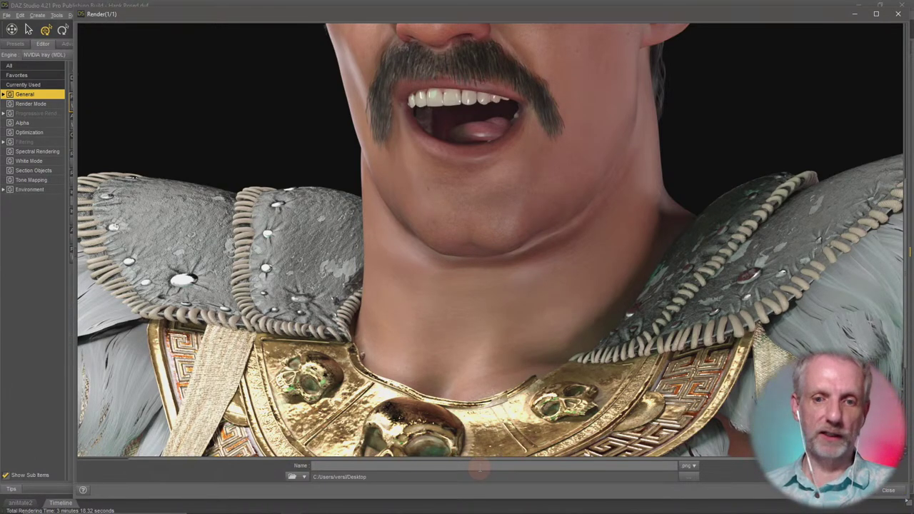
click(479, 468)
text(Hank Alph)
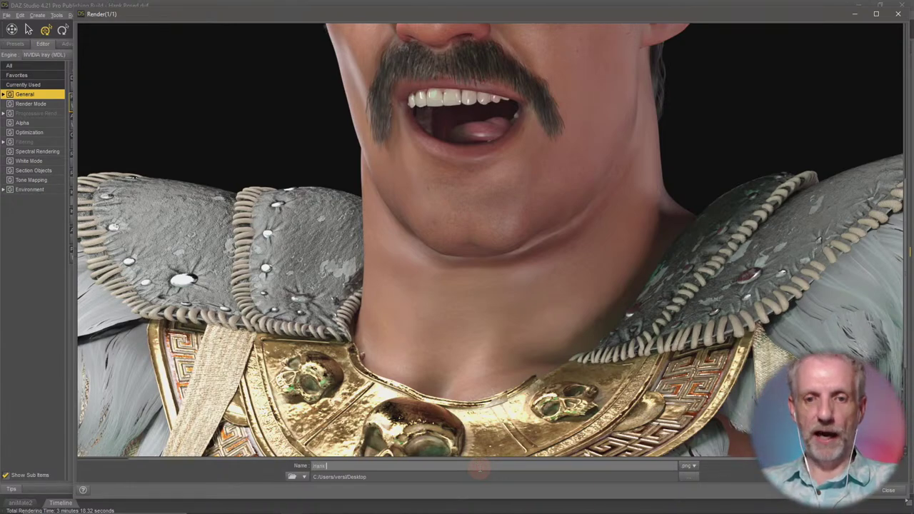
text(a)
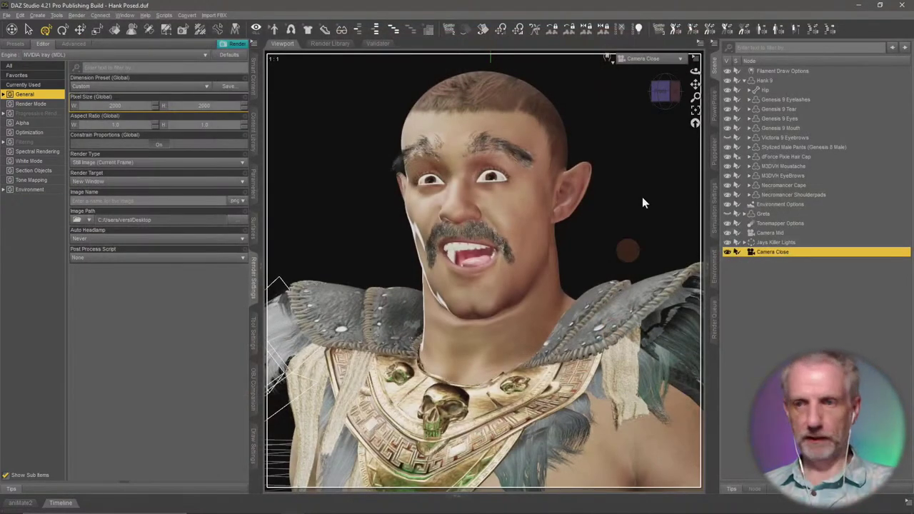
- Collapse and select Hank 9 in the scene, and open the Hank folder under Custom Characters in the content library
click(744, 80)
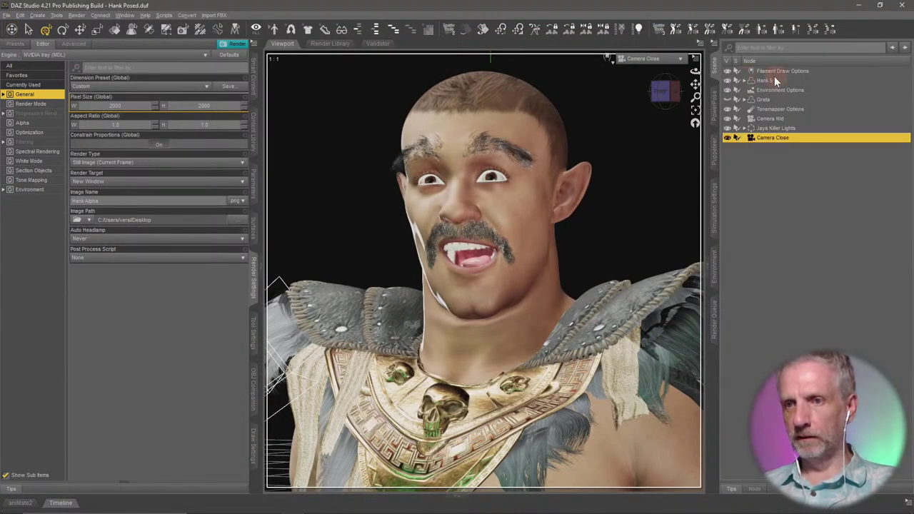
click(774, 78)
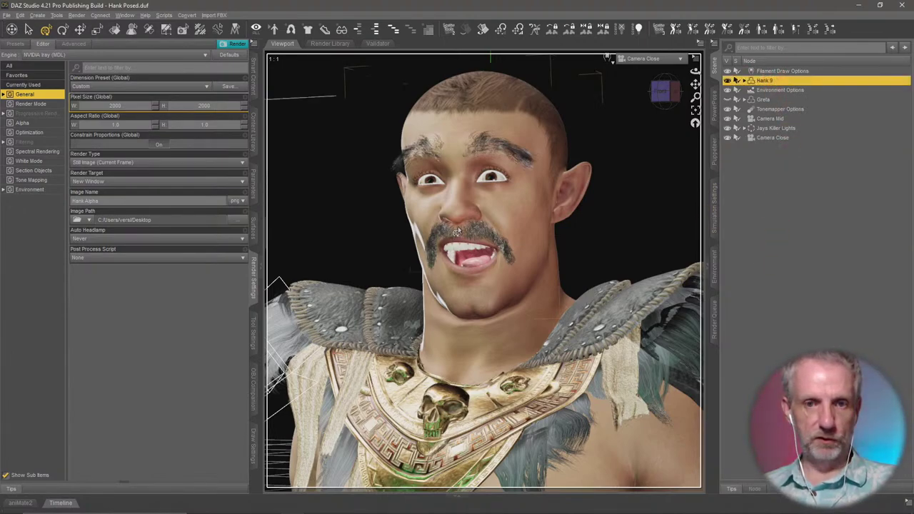
click(253, 137)
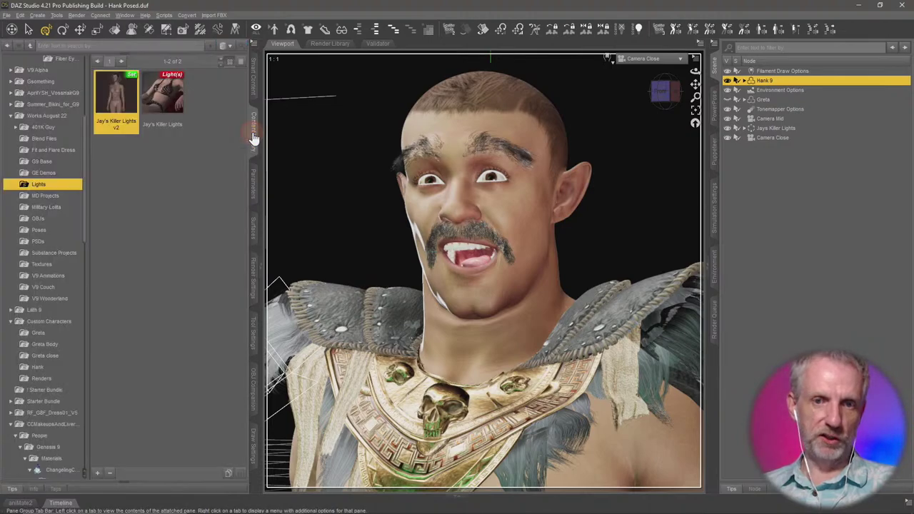
scroll(65, 240, down, 7)
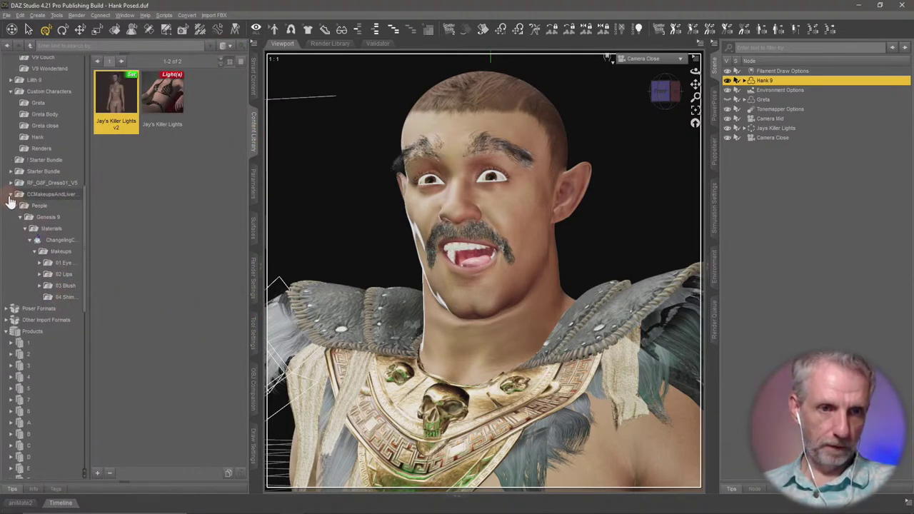
click(11, 194)
click(53, 137)
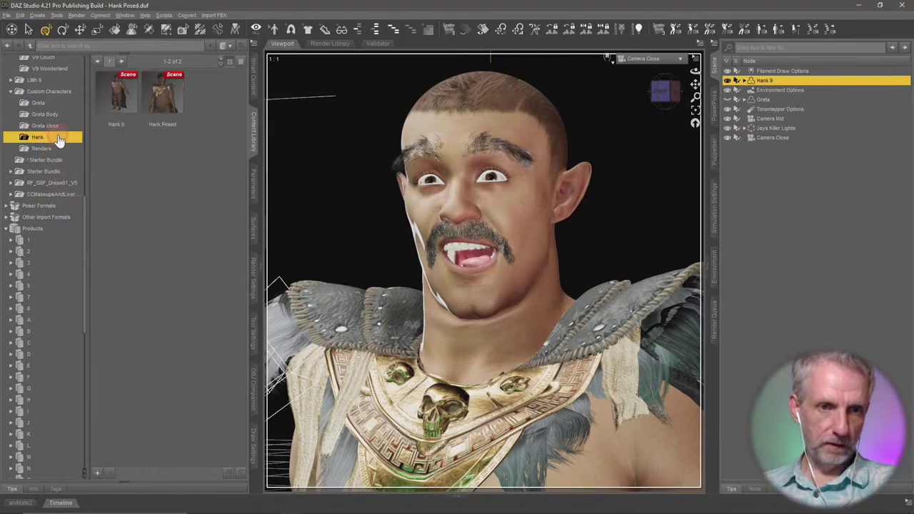
- Save the scene in the Hank folder as Hank Lit, including backdrop and render settings with file compression
click(97, 472)
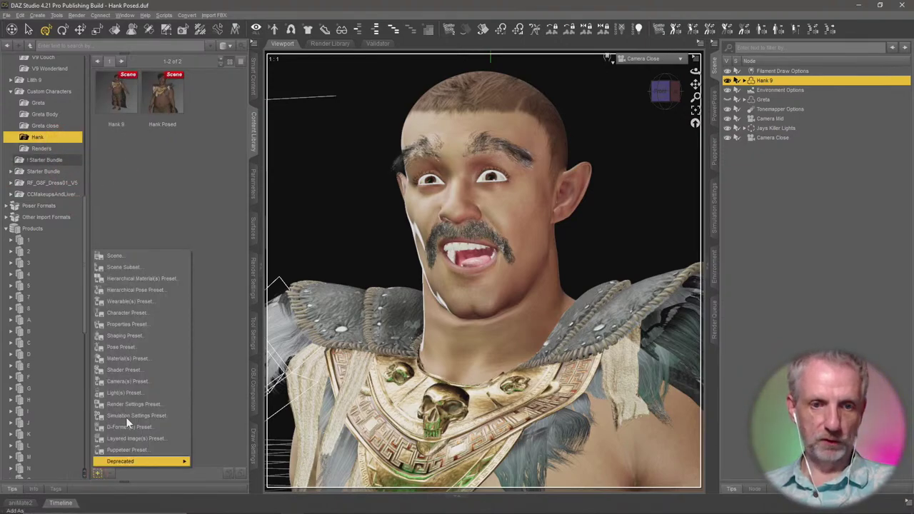
click(167, 251)
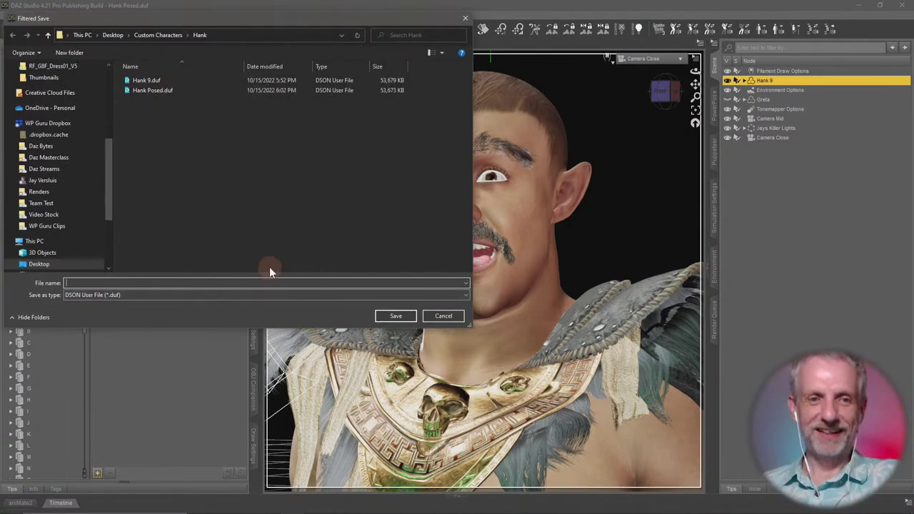
text(Hank Lit)
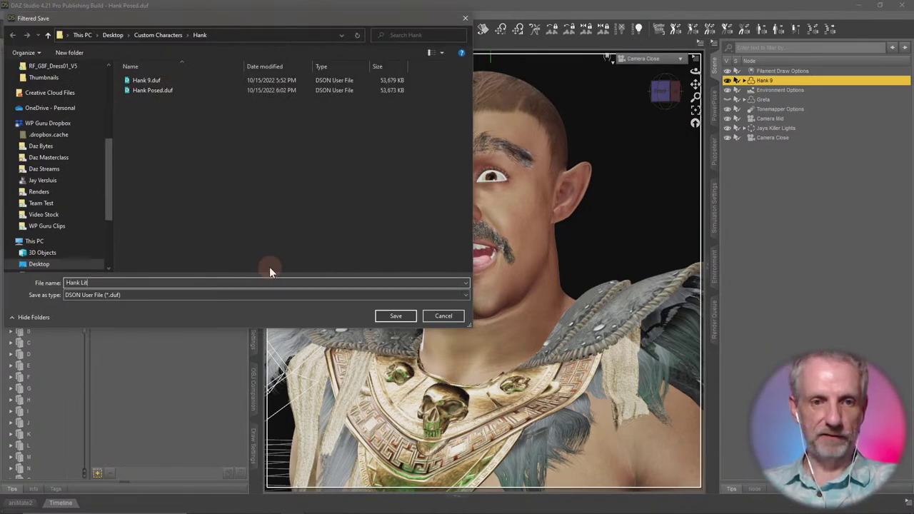
key(Return)
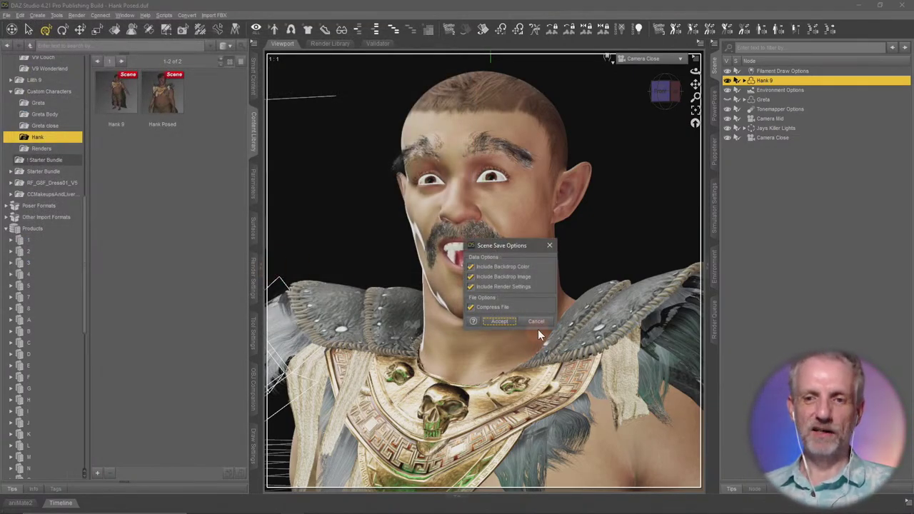
click(508, 322)
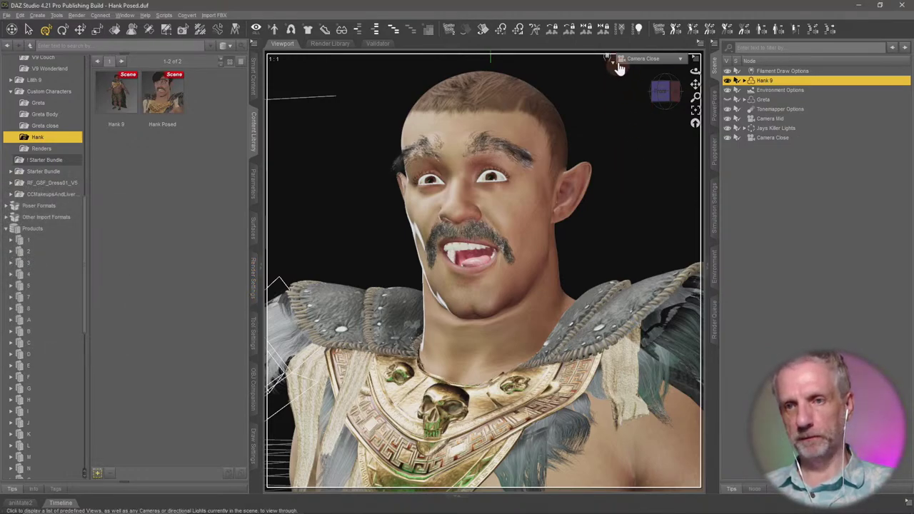
- Switch the viewport from Camera Close to Perspective View
click(614, 65)
click(619, 172)
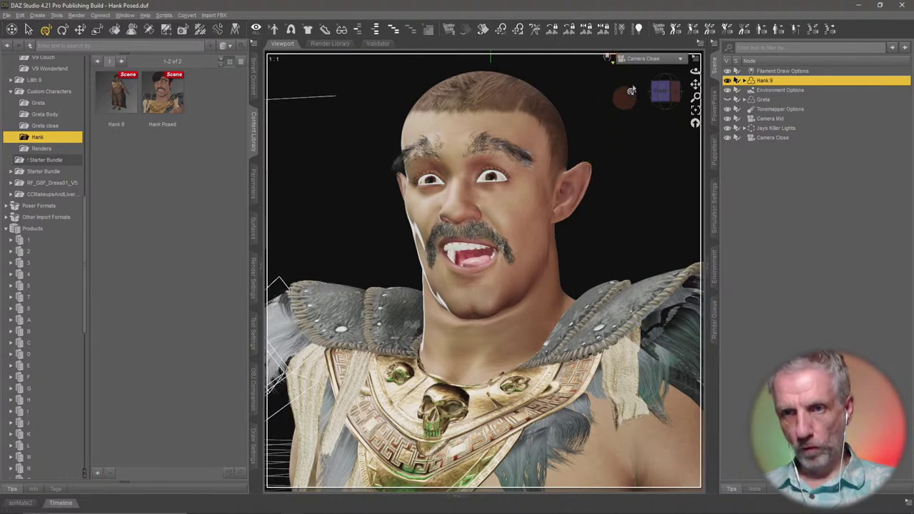
click(650, 61)
click(643, 74)
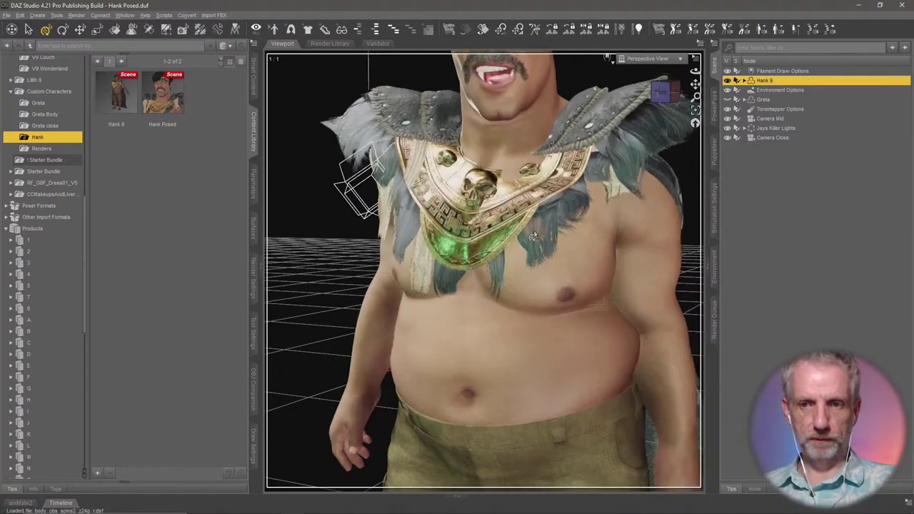
- Examine Hank's head, jaw and neck from both sides, up close and from farther away
ctrl+alt+drag(404, 235, 364, 236)
ctrl+alt+right_drag(364, 235, 399, 269)
scroll(399, 268, down, 3)
scroll(398, 268, up, 6)
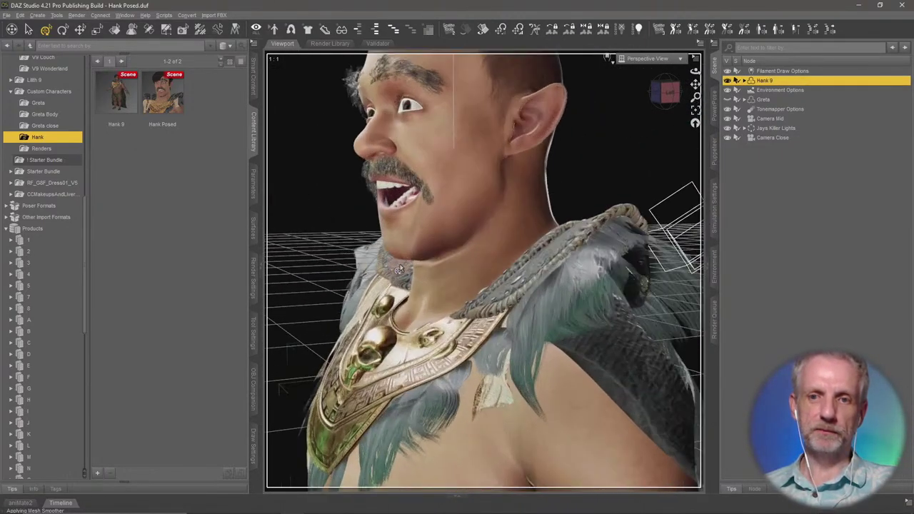
ctrl+alt+drag(399, 269, 429, 279)
ctrl+alt+right_drag(378, 311, 399, 269)
mouse_move(398, 268)
alt+mouse_down()
mouse_move(430, 260)
mouse_move(422, 259)
mouse_move(478, 276)
mouse_move(414, 268)
alt+mouse_up()
alt+drag(477, 277, 536, 319)
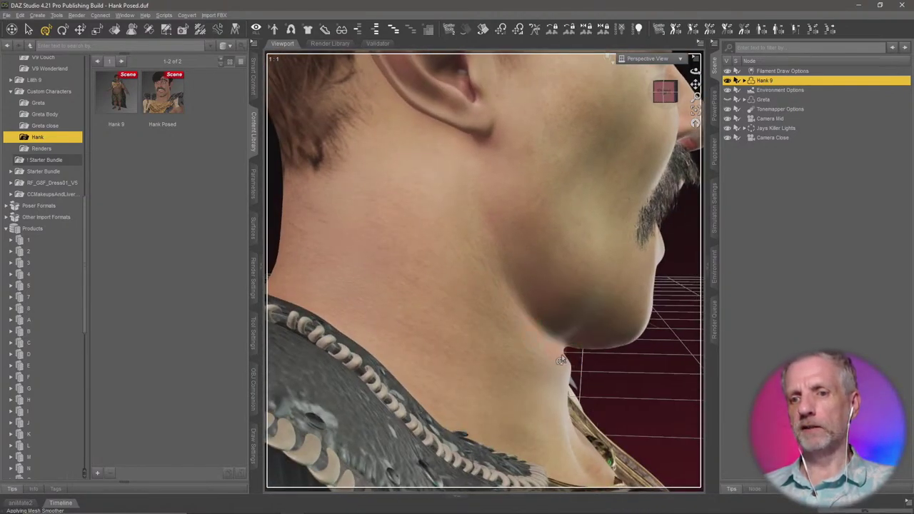
alt+drag(570, 354, 569, 352)
scroll(569, 359, up, 3)
scroll(569, 359, down, 6)
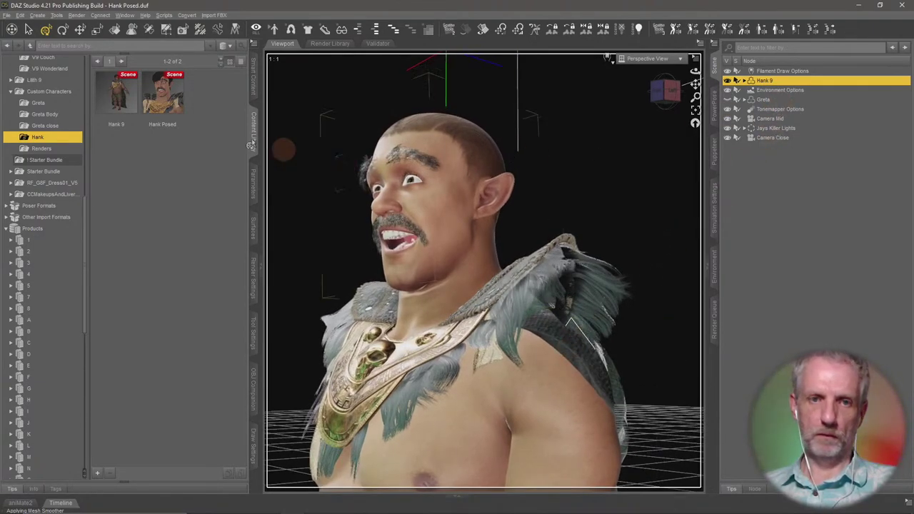
- Send Hank 9 to ZBrush at current resolution with deformations, then dismiss the import message and turn off the upgrade notice
click(7, 15)
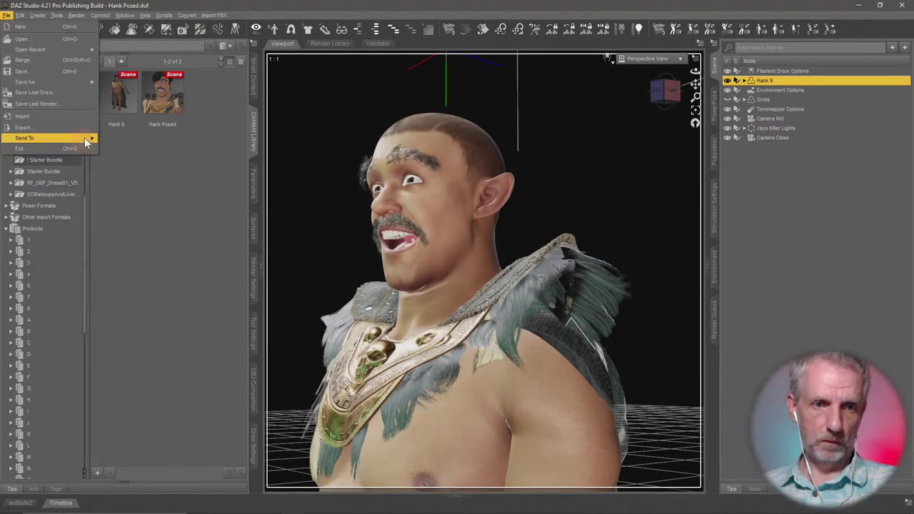
mouse_move(84, 137)
click(150, 164)
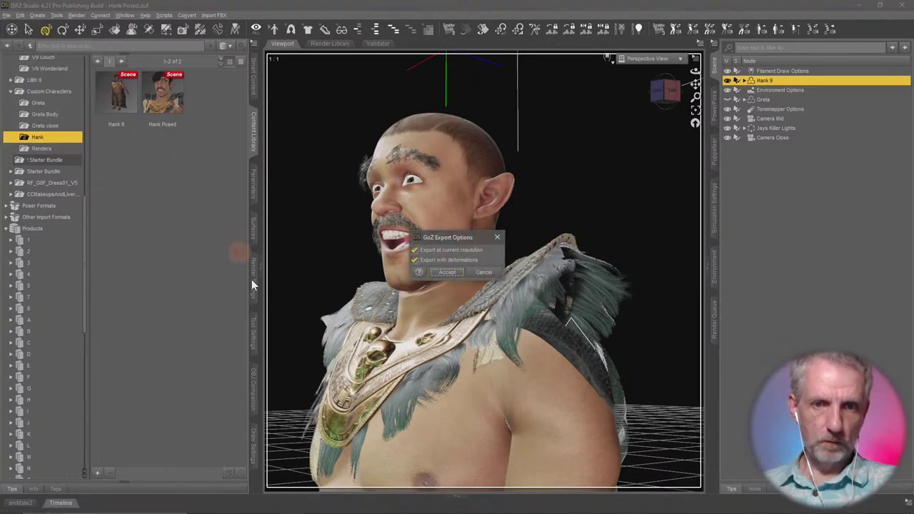
click(447, 273)
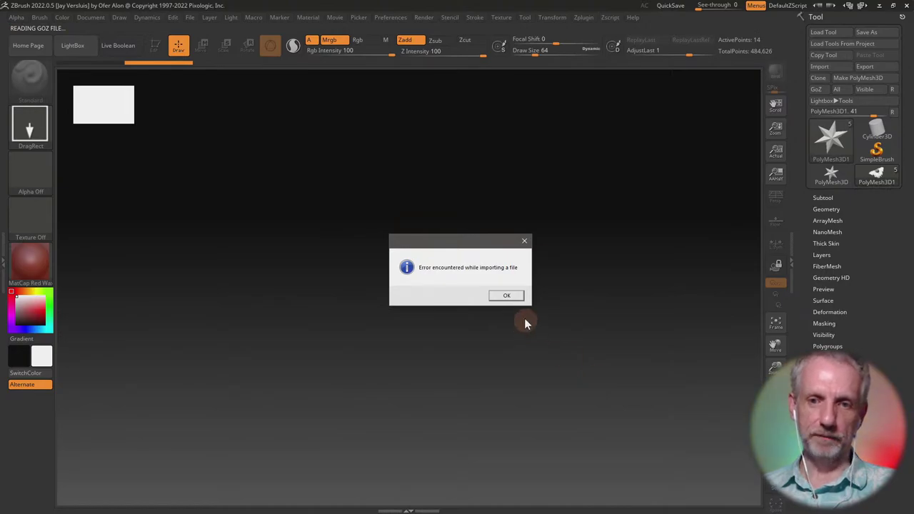
click(507, 295)
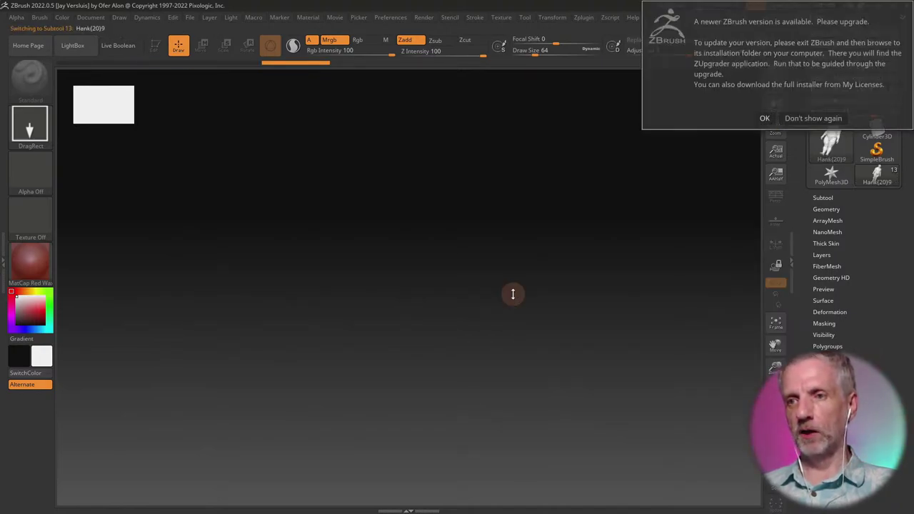
click(813, 118)
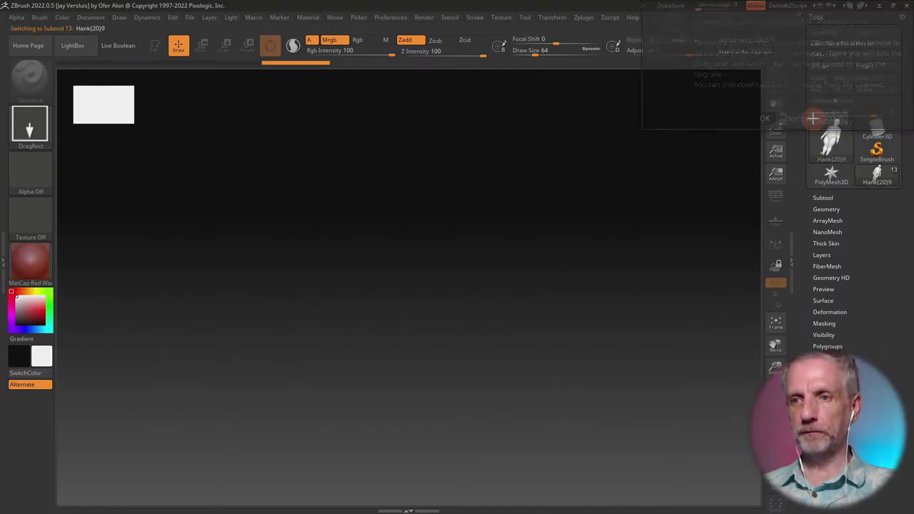
- Close LightBox, draw the imported Hank model on the canvas, enter edit mode and frame him for a close view of the head
key(comma)
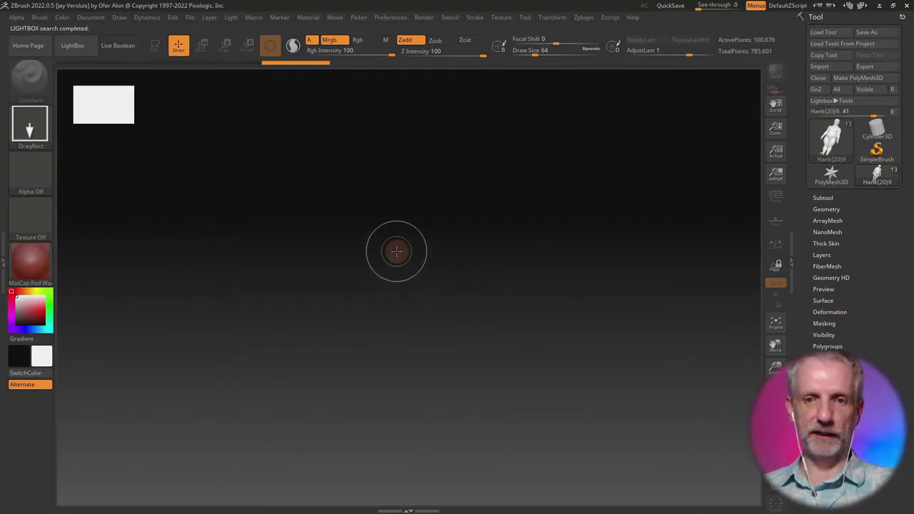
drag(400, 287, 420, 418)
key(t)
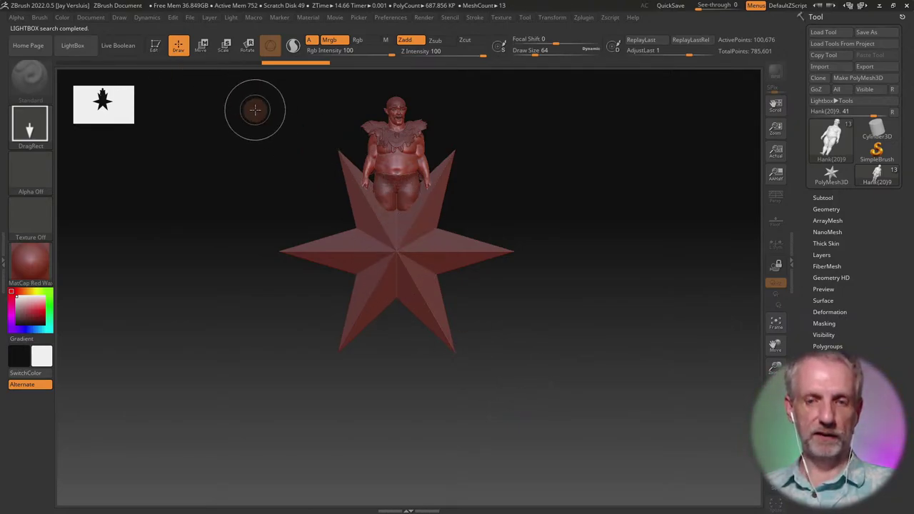
key(t)
key(f)
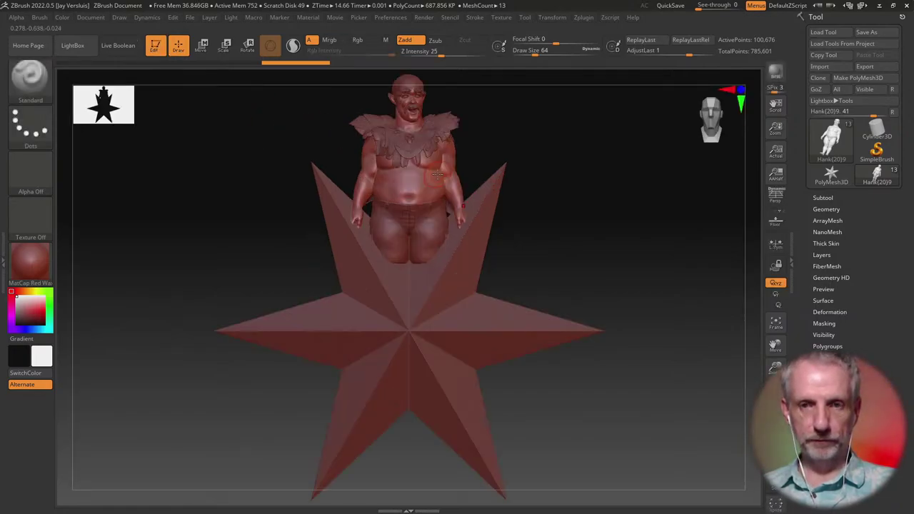
alt+right_drag(396, 139, 485, 493)
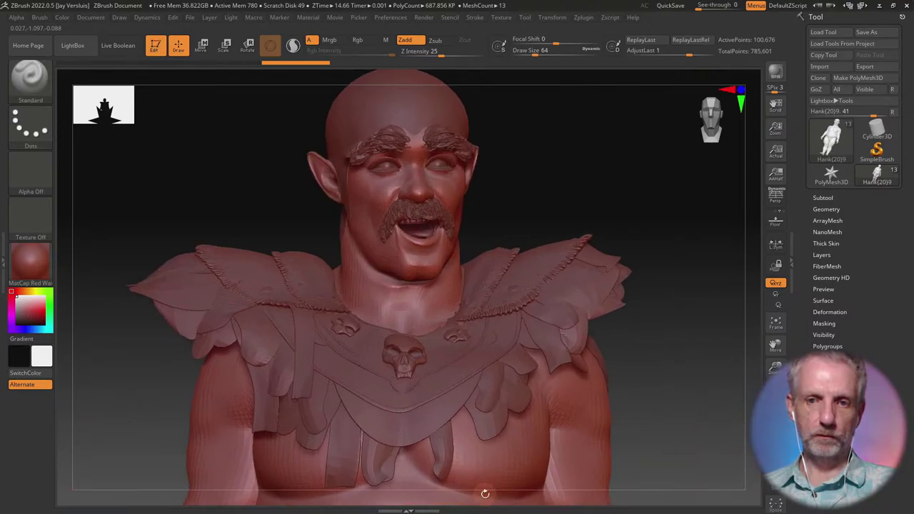
right_drag(525, 350, 481, 395)
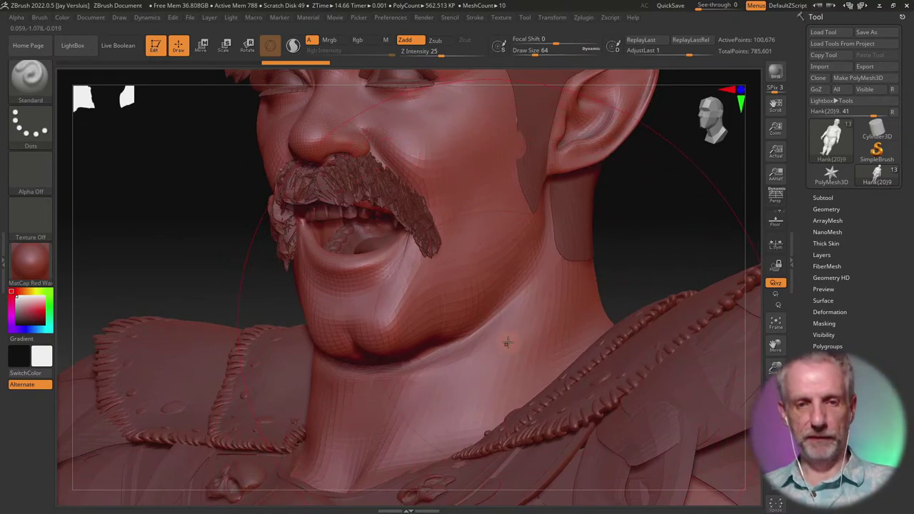
- Set the brush Z Intensity to 17 and the Draw Size to 16
key(shift)
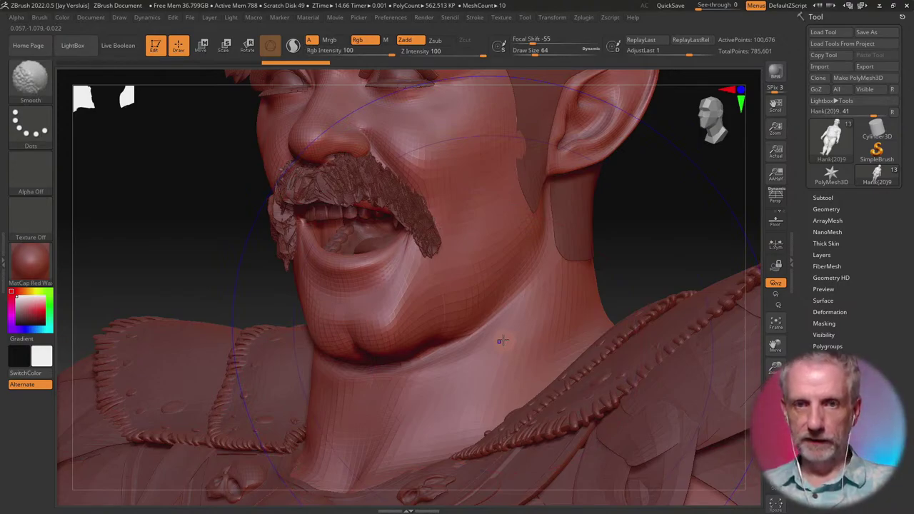
key(shift)
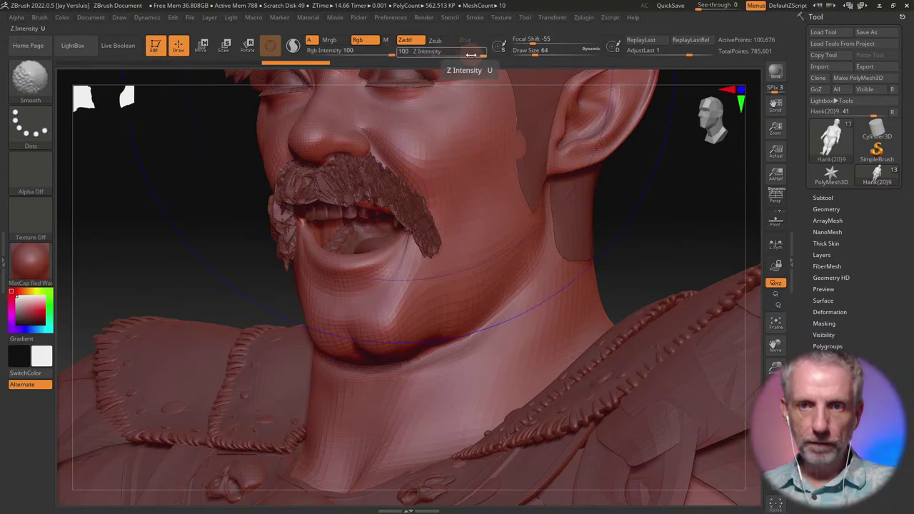
drag(473, 55, 442, 56)
key(Return)
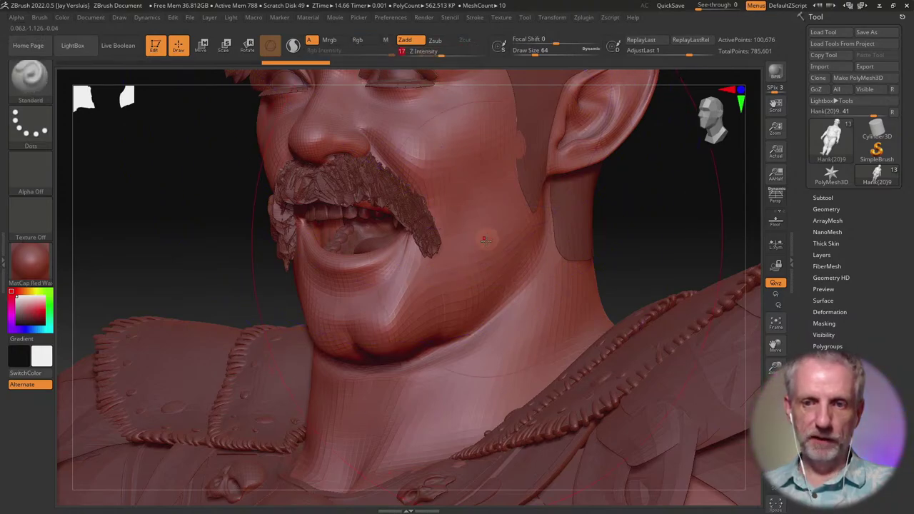
key(bracketleft)
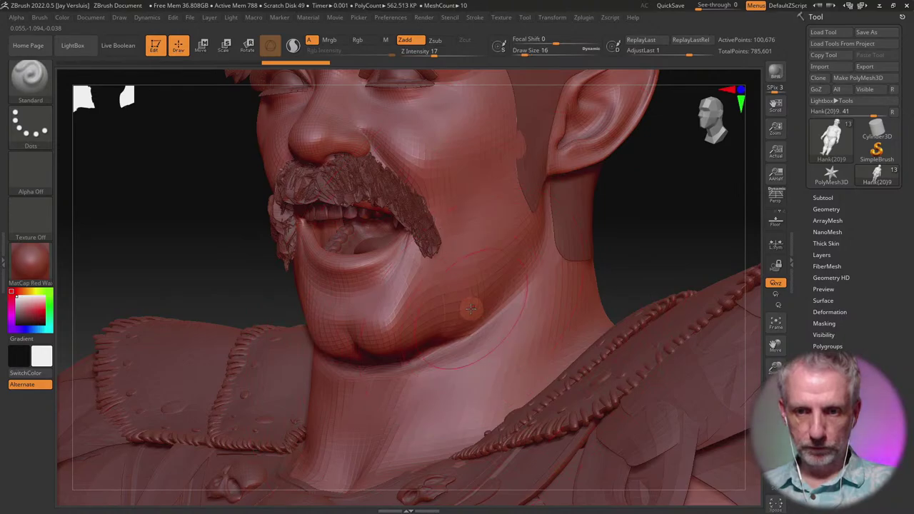
- Smooth the crease between Hank's jaw and neck with the Smooth brush
key(shift)
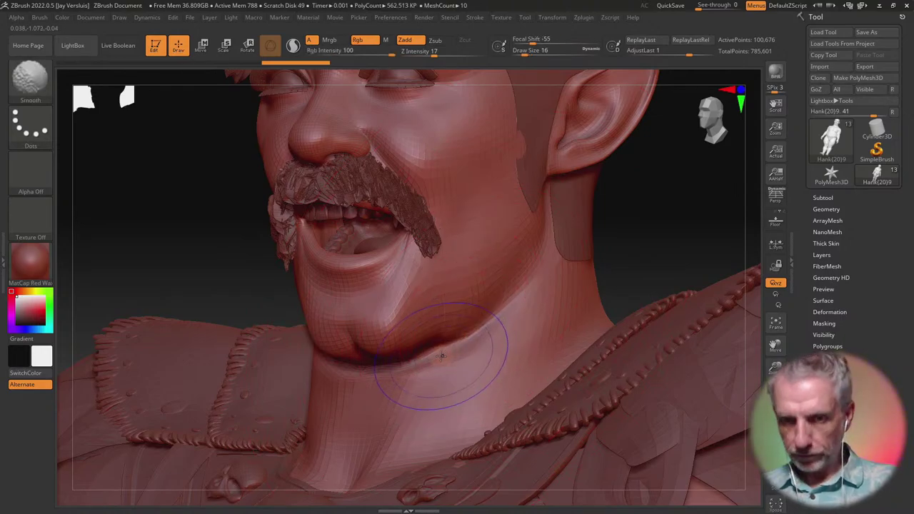
mouse_move(431, 366)
ctrl+right_down()
mouse_move(436, 406)
mouse_move(430, 375)
mouse_move(418, 381)
mouse_move(420, 371)
mouse_move(449, 359)
ctrl+right_up()
key(shift)
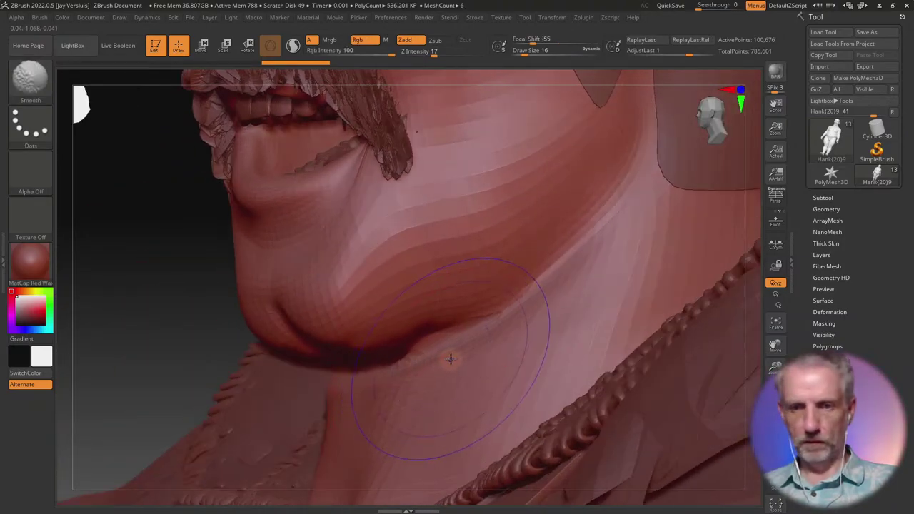
shift+drag(414, 360, 393, 366)
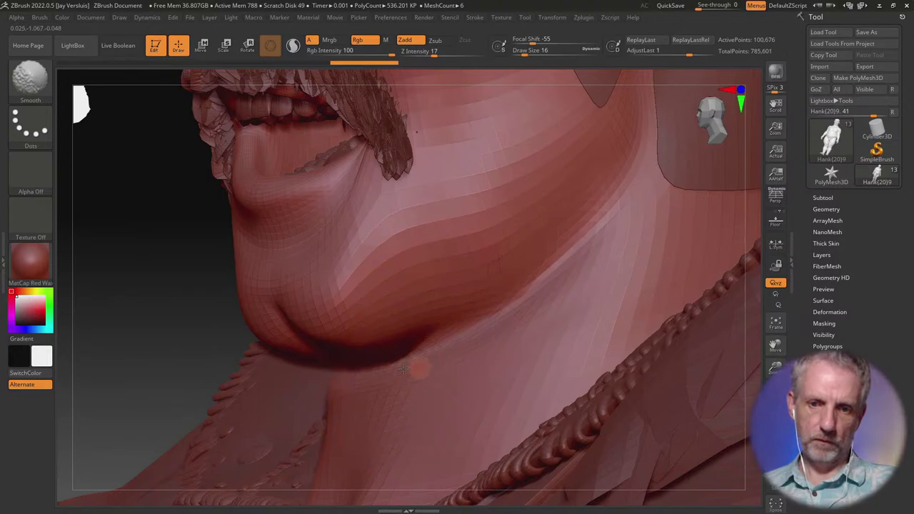
mouse_move(458, 355)
right_down()
mouse_move(394, 382)
mouse_move(329, 388)
right_up()
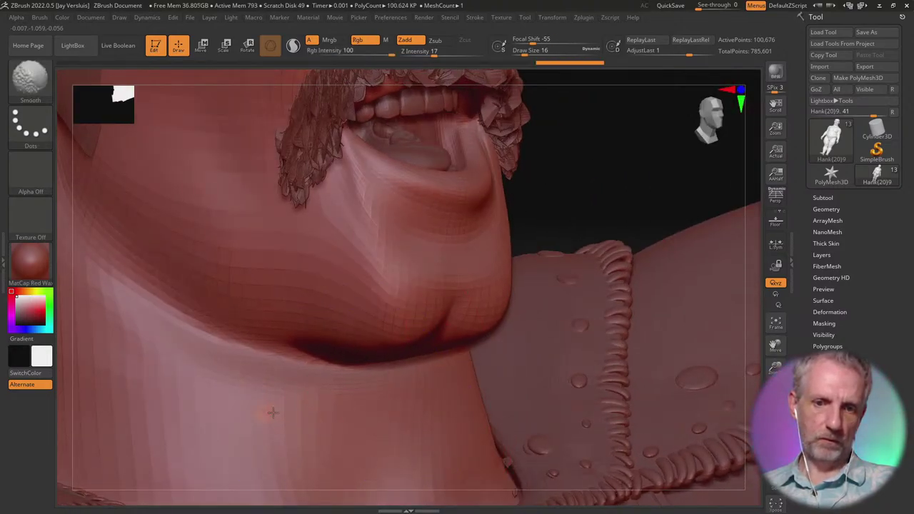
mouse_move(328, 406)
right_down()
mouse_move(264, 404)
mouse_move(345, 402)
mouse_move(329, 400)
mouse_move(334, 457)
mouse_move(364, 379)
mouse_move(418, 309)
mouse_move(426, 225)
mouse_move(453, 203)
right_up()
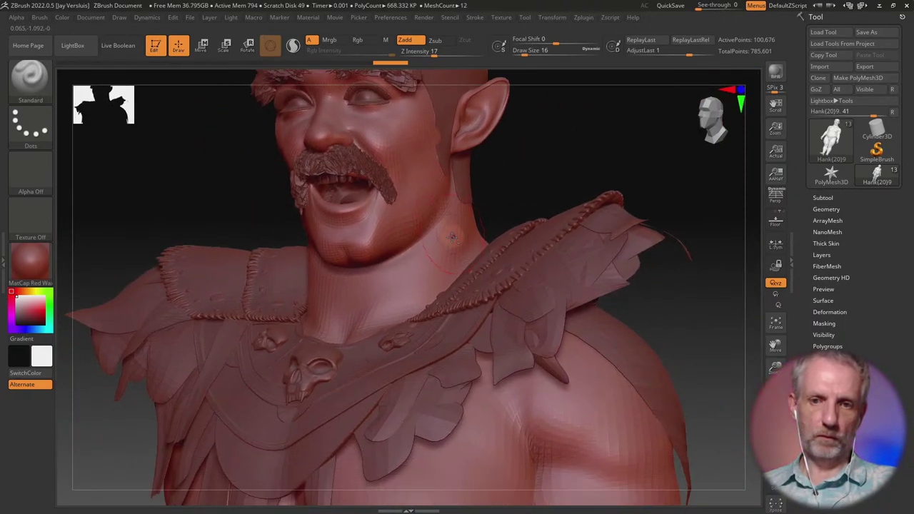
- Make the Necromancer shoulder pads the active subtool and choose the Move Elastic brush
mouse_move(452, 238)
right_down()
mouse_move(438, 253)
mouse_move(431, 236)
mouse_move(489, 212)
mouse_move(478, 187)
mouse_move(454, 260)
mouse_move(522, 227)
mouse_move(527, 233)
mouse_move(428, 267)
right_up()
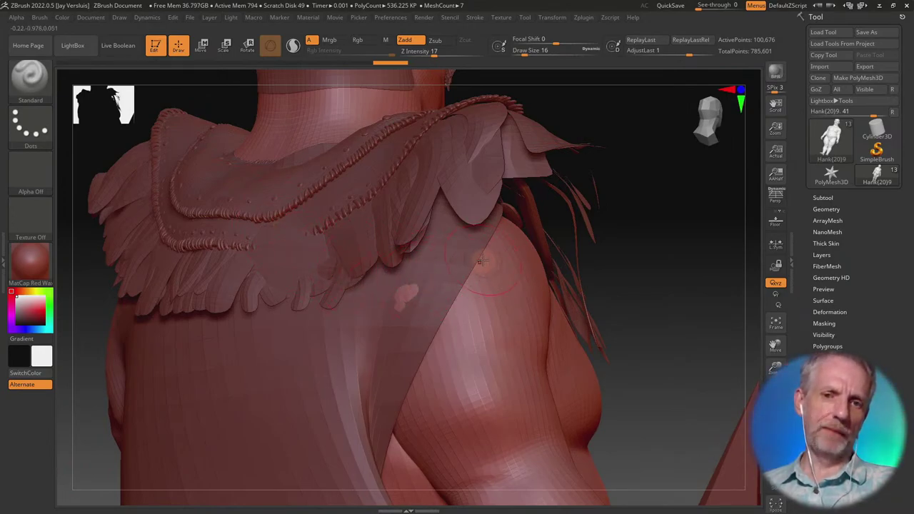
mouse_move(490, 266)
right_down()
mouse_move(394, 305)
mouse_move(438, 307)
mouse_move(397, 405)
mouse_move(444, 385)
right_up()
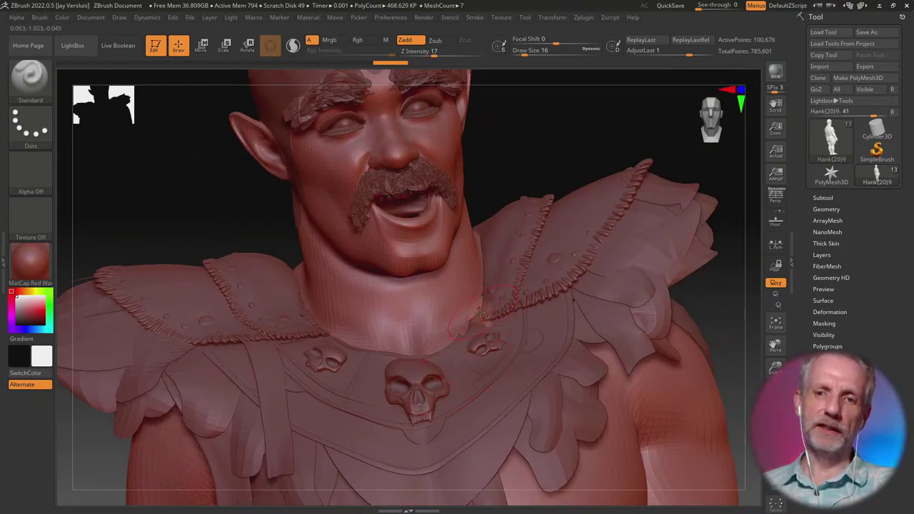
ctrl+right_drag(480, 314, 469, 450)
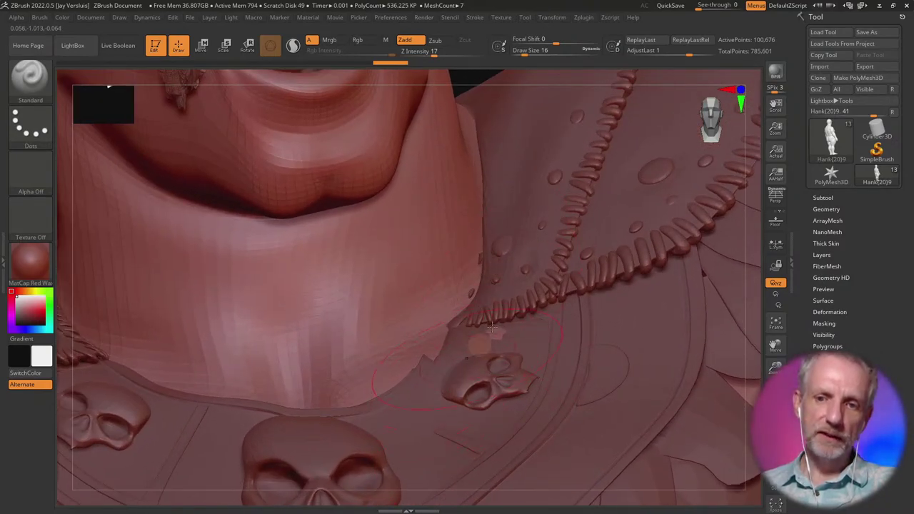
alt+click(546, 206)
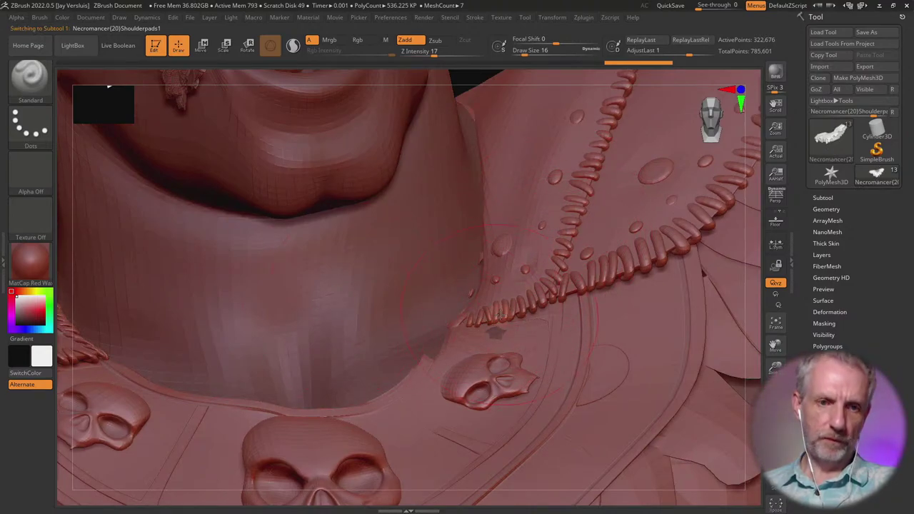
key(b)
key(m)
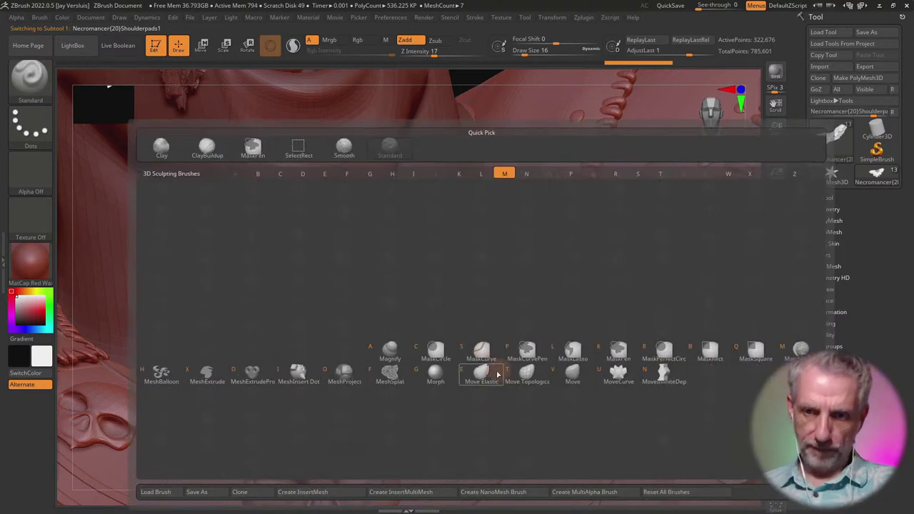
key(e)
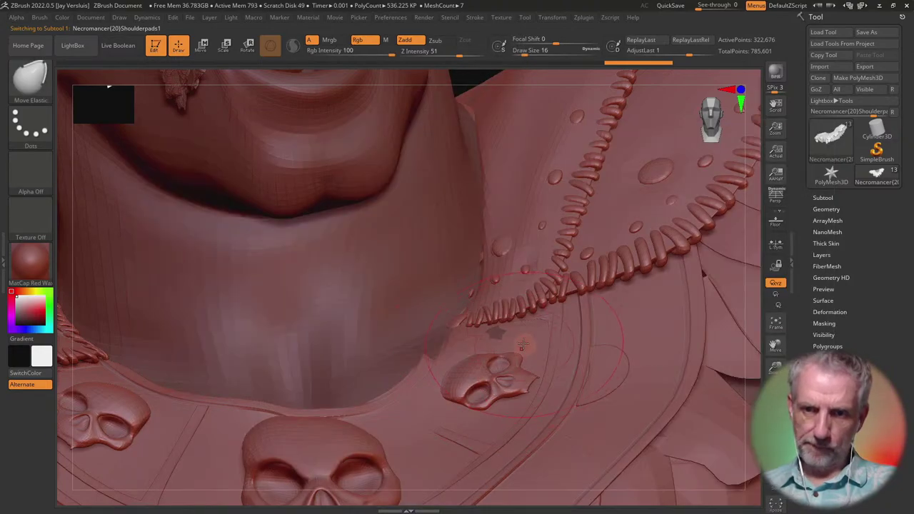
- Adjust the shoulder pad's inner edge beside the neck with Move Elastic, and smooth that edge
right_drag(522, 346, 529, 342)
mouse_move(477, 318)
mouse_down()
mouse_move(486, 317)
mouse_move(461, 337)
mouse_up()
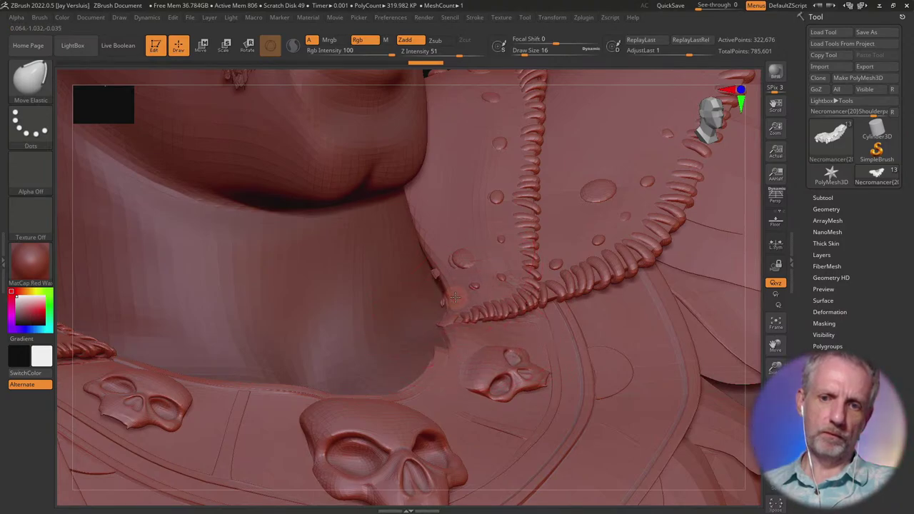
mouse_move(453, 297)
right_down()
mouse_move(451, 326)
mouse_move(506, 238)
right_up()
drag(466, 207, 465, 211)
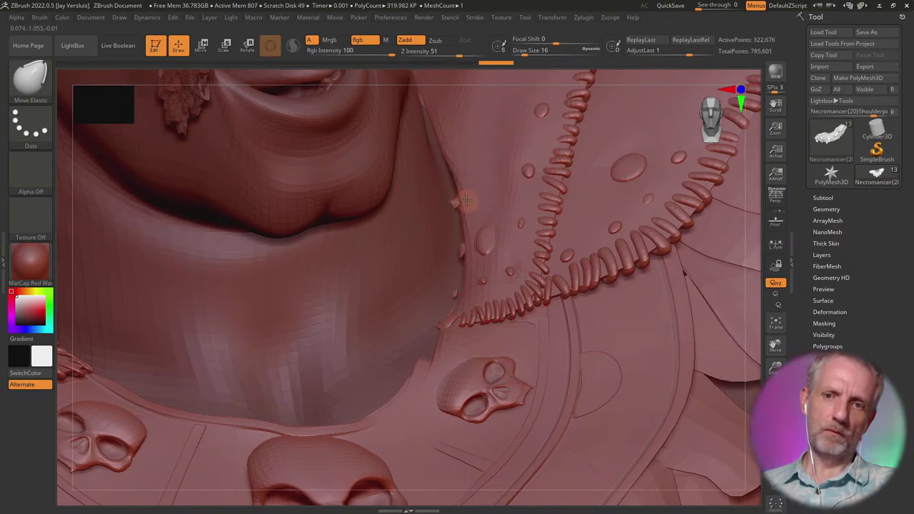
right_drag(469, 165, 482, 193)
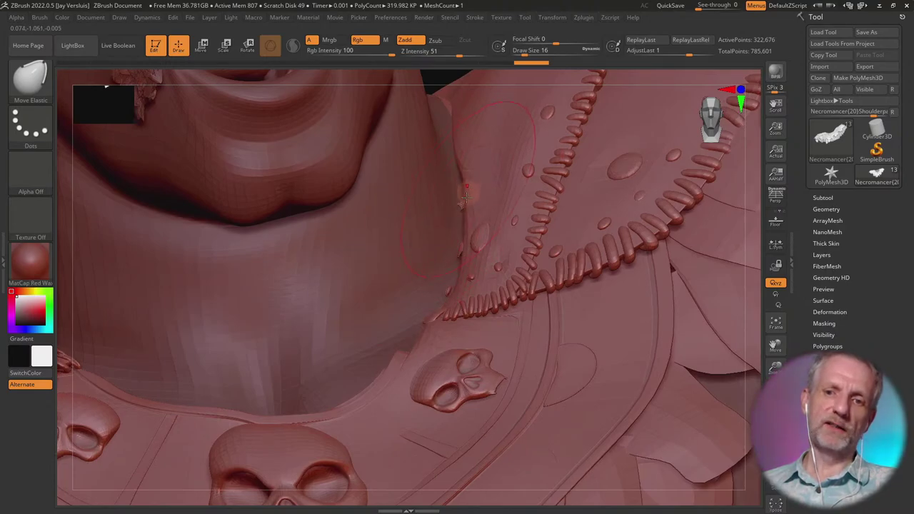
key(shift)
mouse_move(467, 209)
shift+mouse_down()
mouse_move(468, 197)
mouse_move(468, 253)
mouse_move(443, 331)
mouse_move(457, 248)
shift+mouse_up()
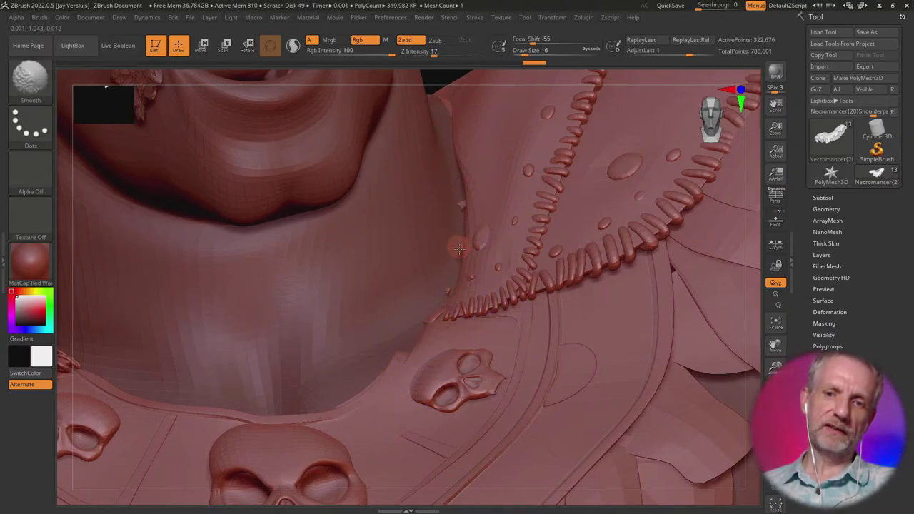
- Try to move the collar's neckline beside the opposite shoulder pad with Move Elastic, then undo the change
right_drag(485, 329, 383, 346)
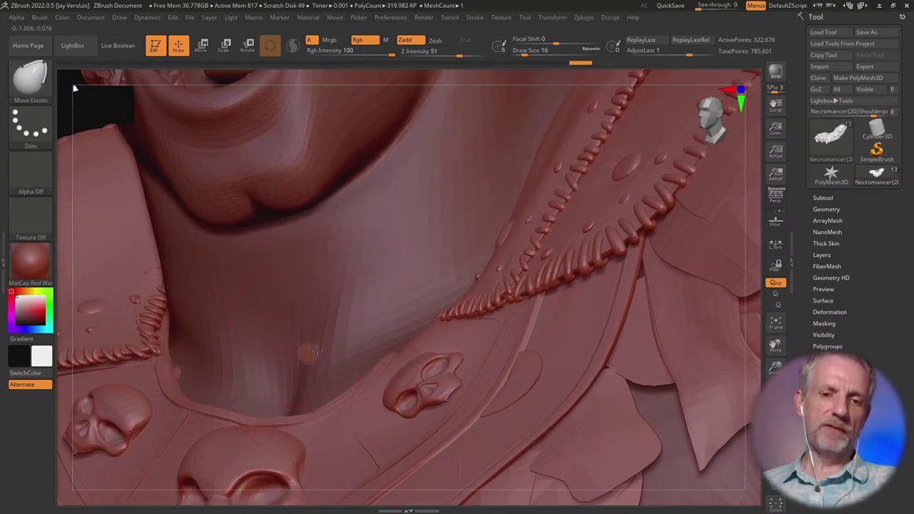
right_drag(307, 354, 369, 355)
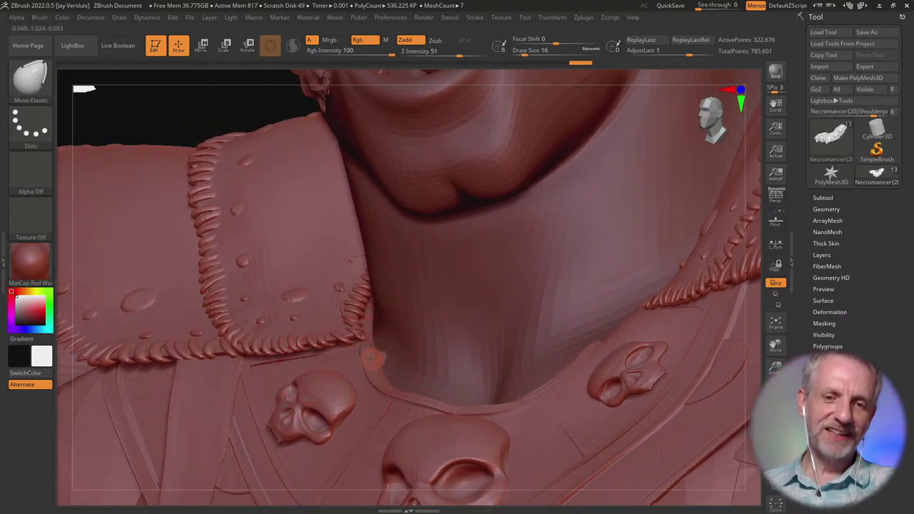
mouse_move(364, 358)
mouse_down()
mouse_move(342, 351)
mouse_move(281, 255)
mouse_move(317, 303)
mouse_up()
key(ctrl+z)
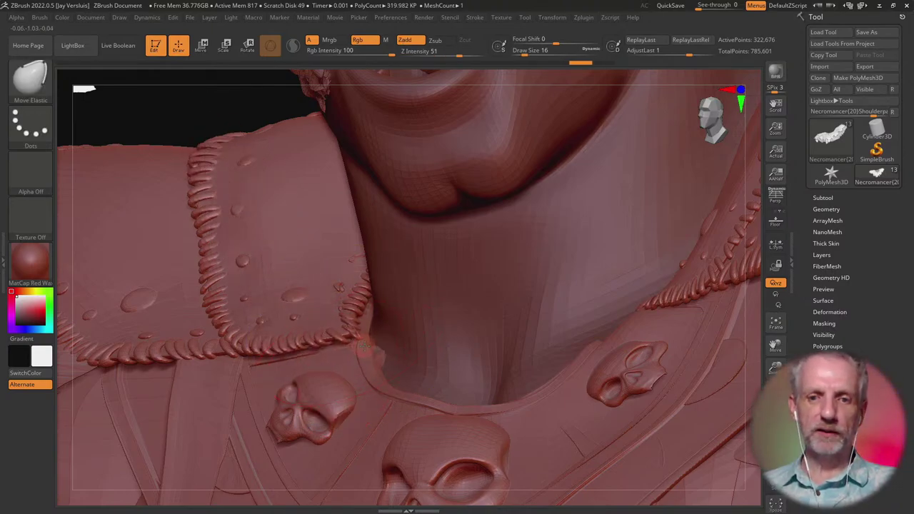
key(ctrl+z)
- Reshape the collar's neckline below the opposite shoulder pad's corner with Move Elastic and check it from another angle
drag(371, 345, 377, 371)
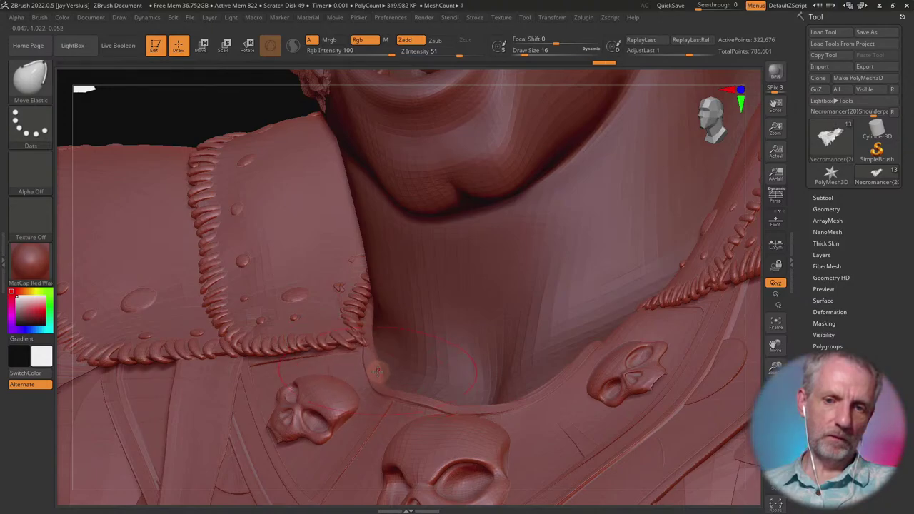
right_drag(312, 333, 336, 336)
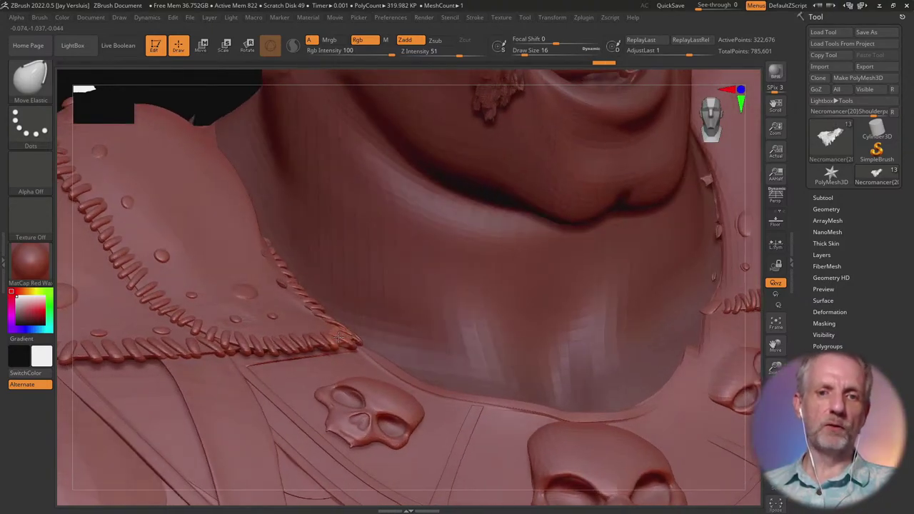
mouse_move(258, 213)
right_down()
mouse_move(240, 214)
mouse_move(259, 211)
mouse_move(287, 232)
right_up()
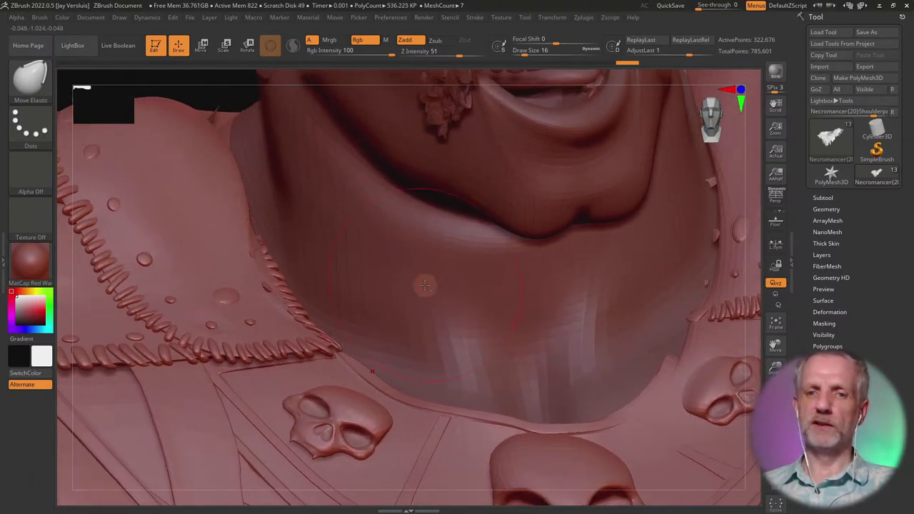
- Make the Hank 9 body the active subtool and send him back to DAZ Studio with GoZ
right_drag(424, 285, 421, 265)
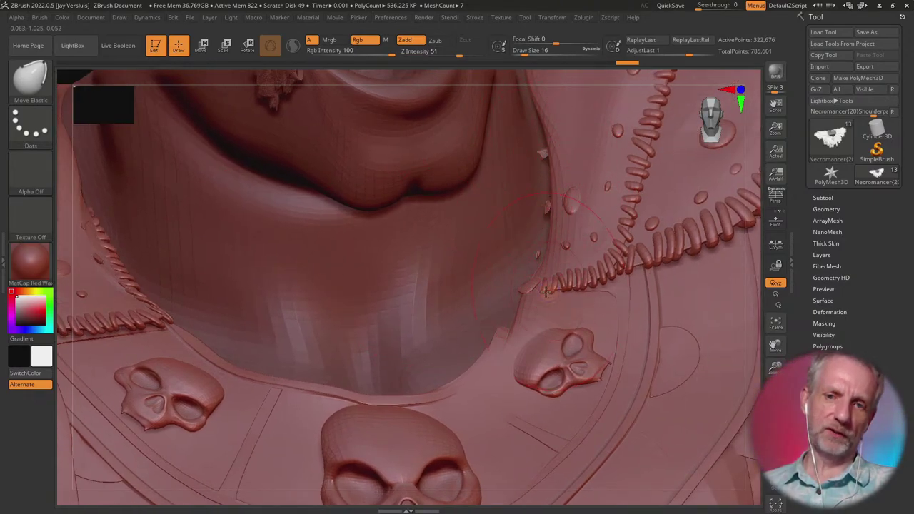
mouse_move(545, 291)
right_down()
mouse_move(528, 273)
mouse_move(536, 314)
mouse_move(552, 175)
mouse_move(509, 298)
right_up()
alt+click(481, 280)
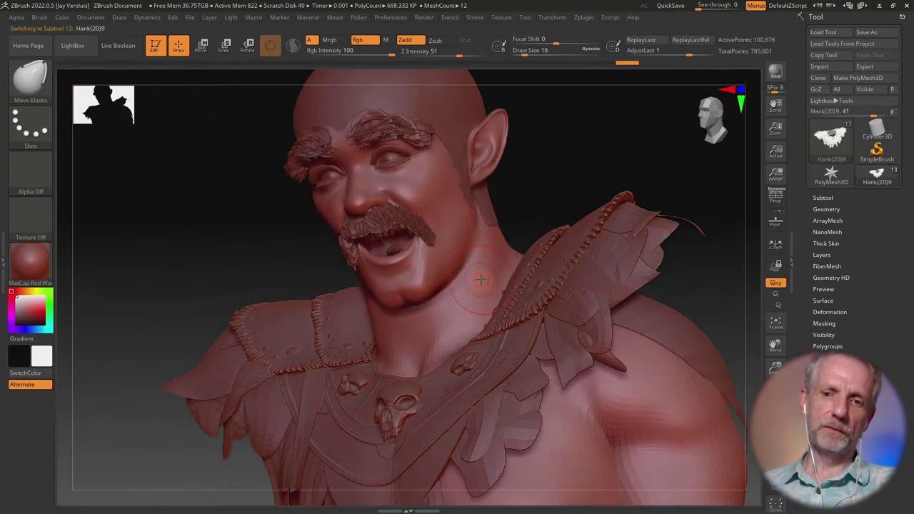
click(824, 86)
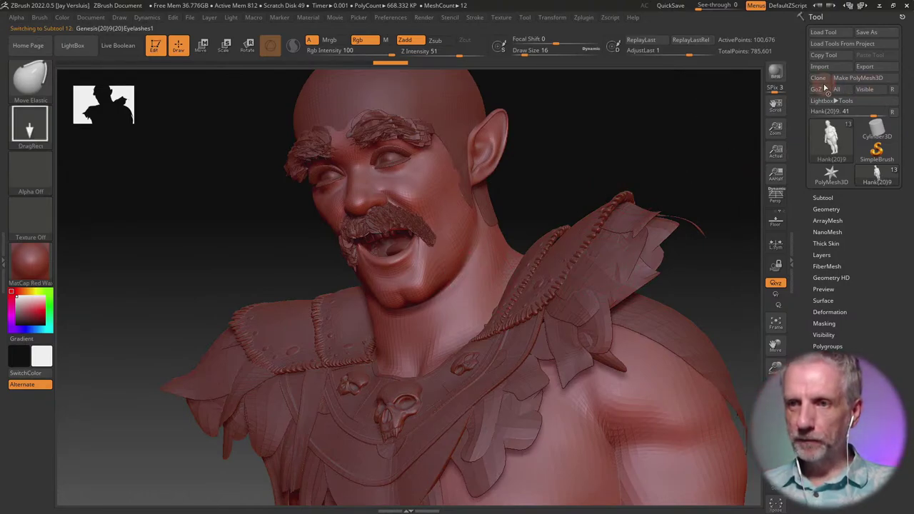
click(821, 88)
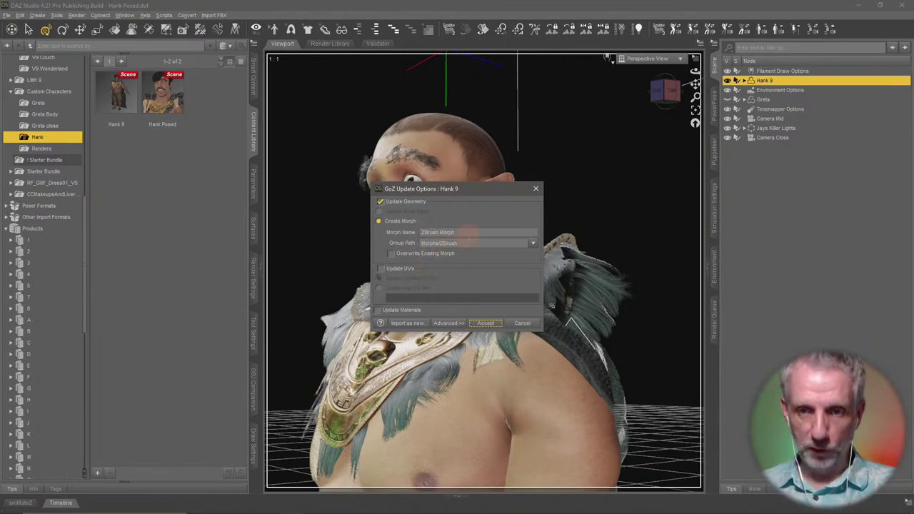
- Bring the sculpted neck into DAZ Studio as a new morph named Neck de-dent, keeping the group path Morphs/ZBrush
drag(467, 234, 384, 235)
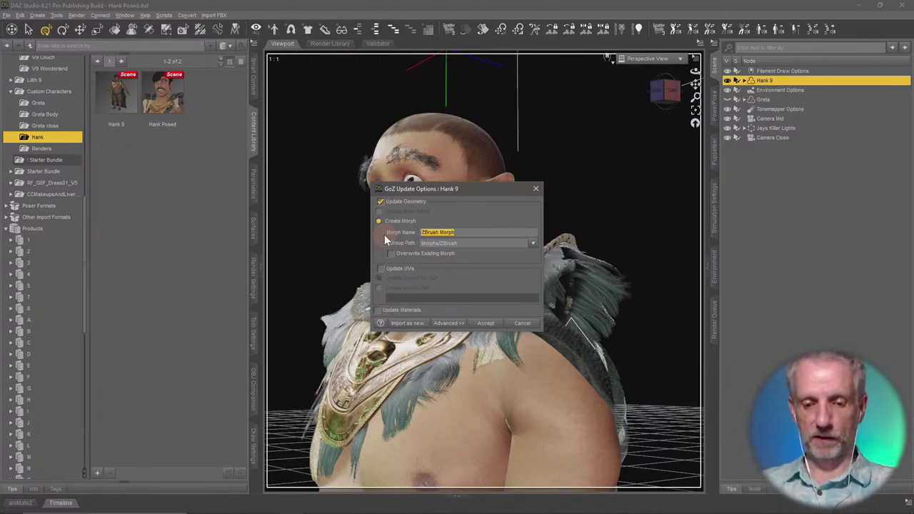
text(Neck de)
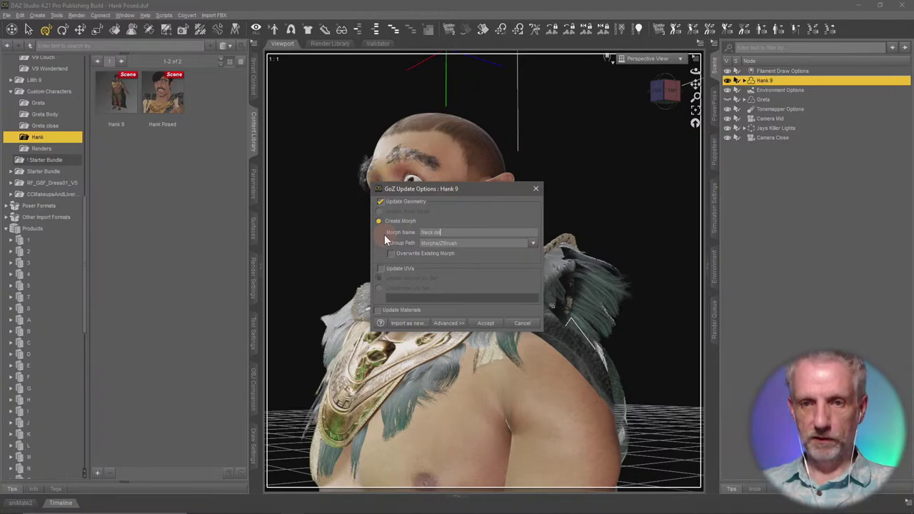
text(-deri)
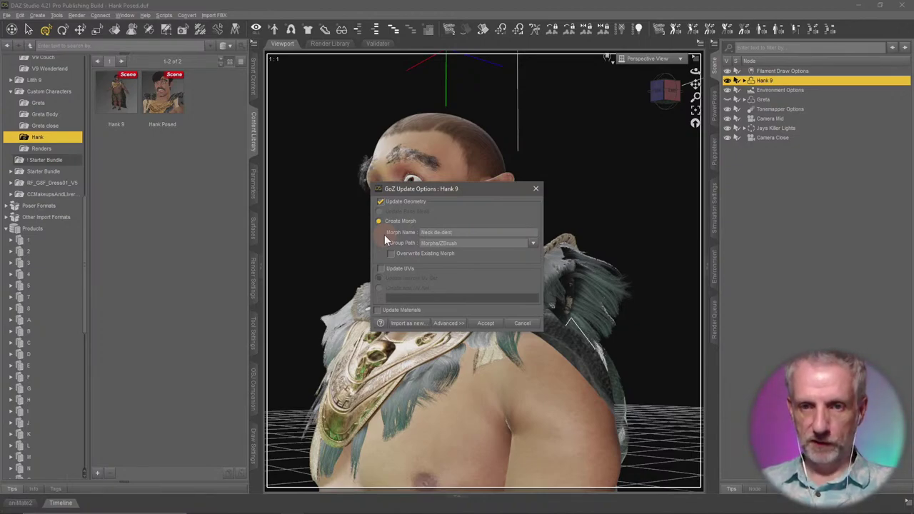
click(486, 323)
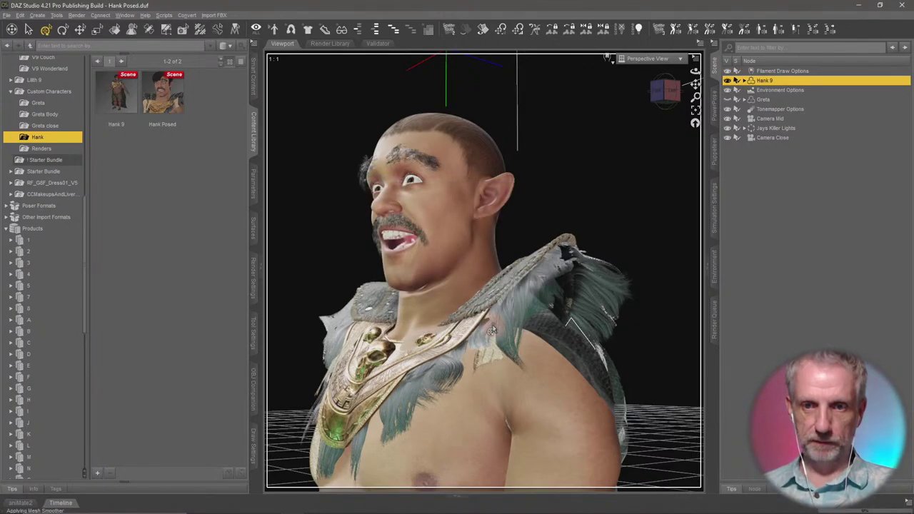
- Open the parameter settings of Hank 9's Neck de-dent morph and set its minimum to 0
scroll(486, 225, down, 5)
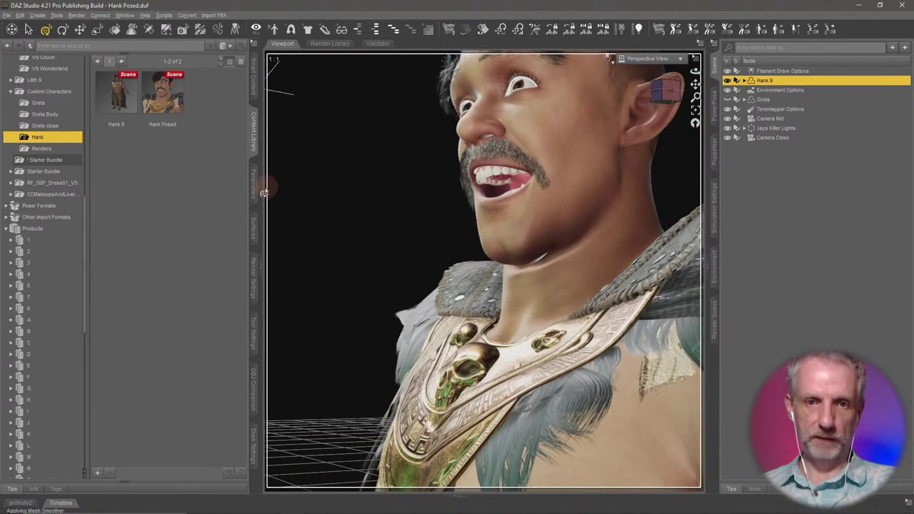
click(252, 187)
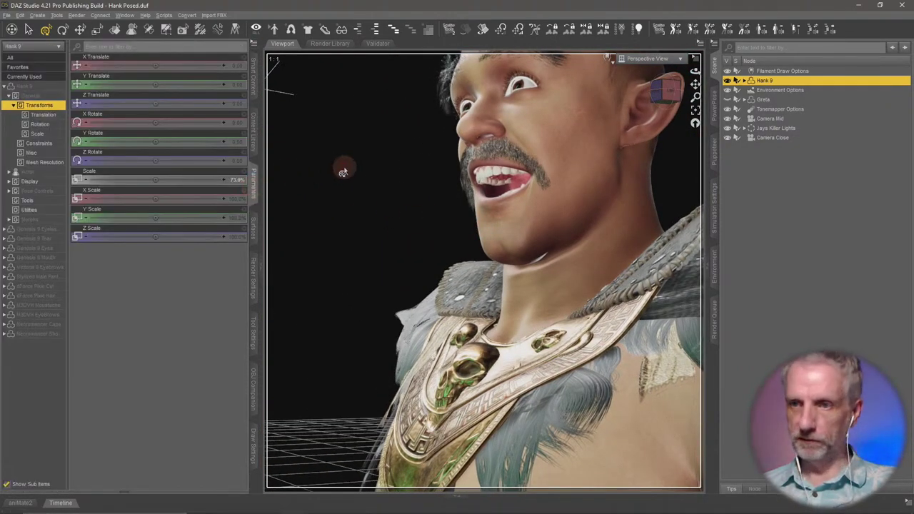
click(47, 220)
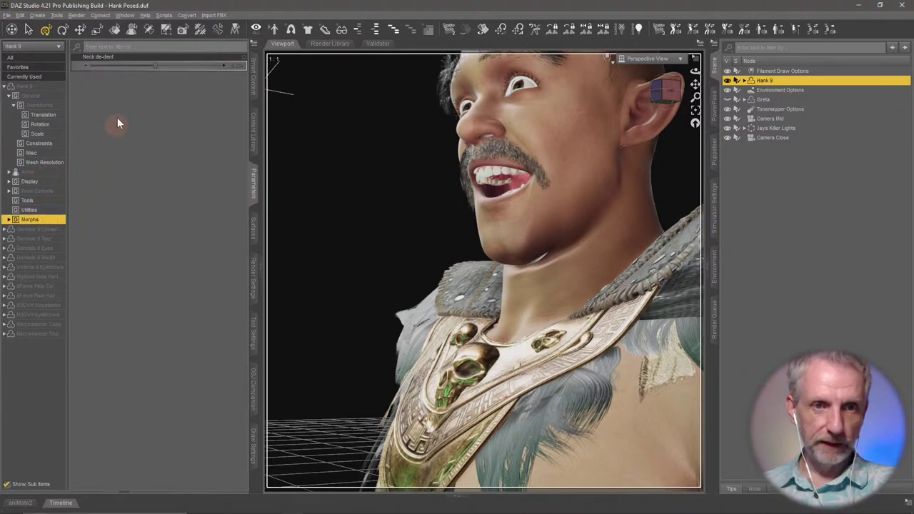
click(243, 57)
click(243, 57)
click(243, 57)
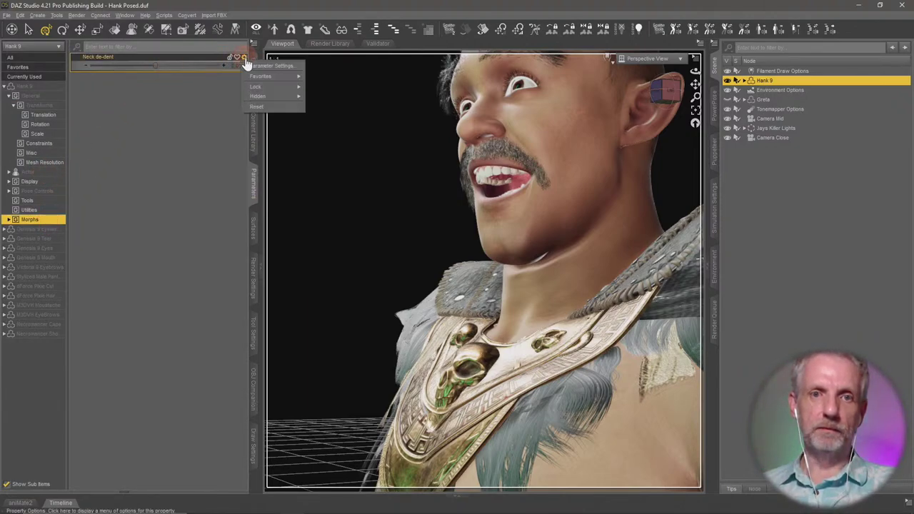
click(269, 66)
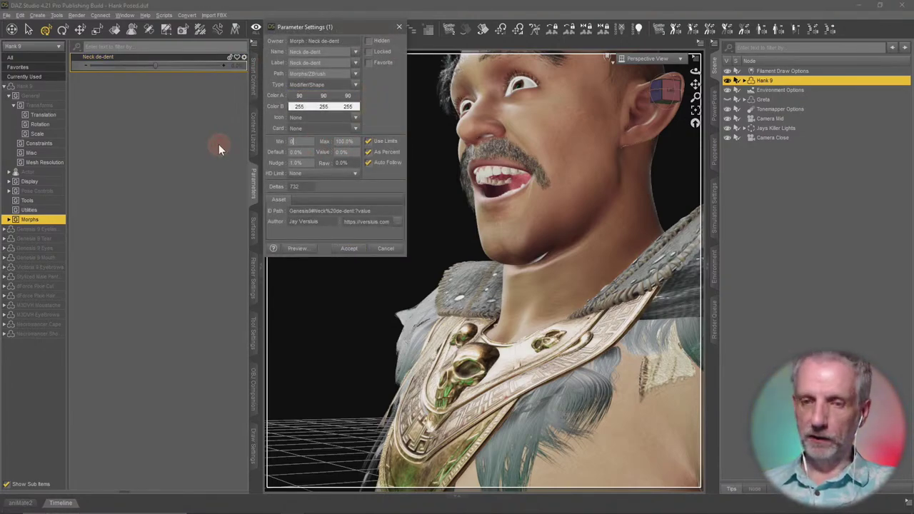
key(Return)
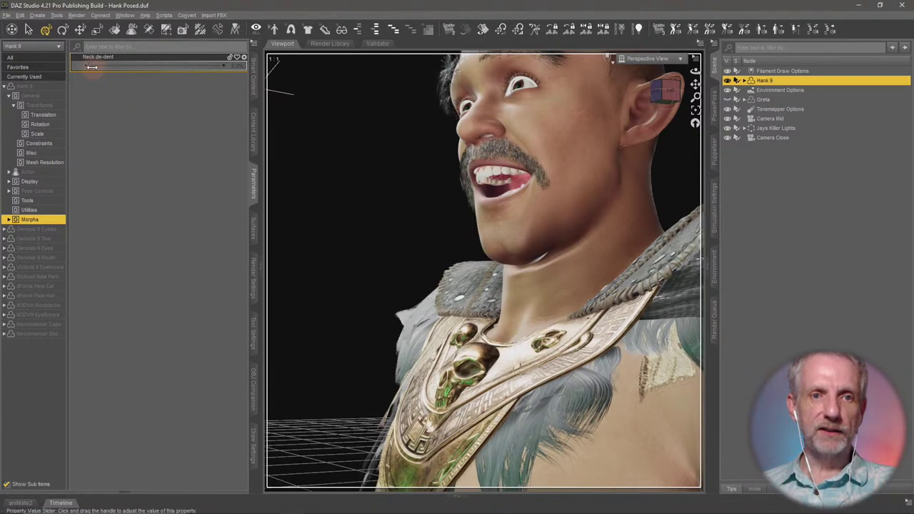
- Vary the Neck de-dent morph's strength to compare its effect under the chin, and leave it at 100%
alt+drag(402, 244, 473, 272)
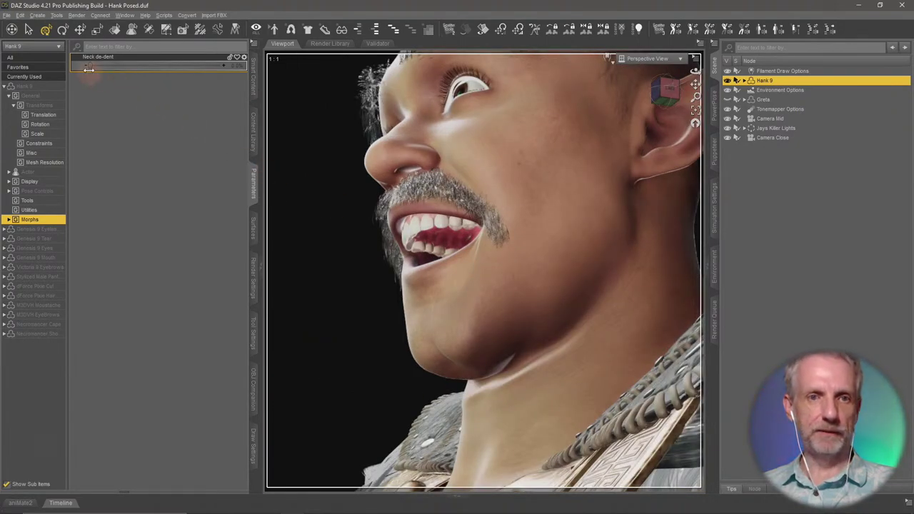
drag(88, 68, 362, 74)
alt+drag(468, 344, 473, 344)
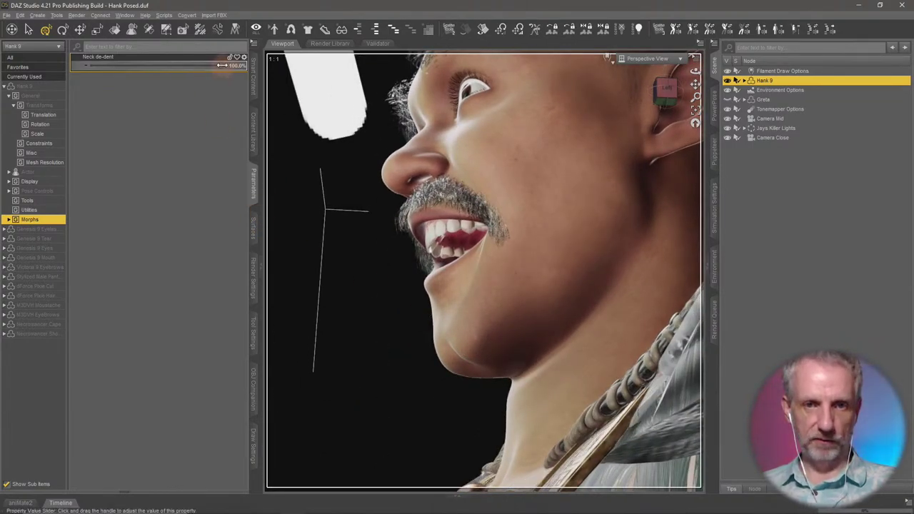
mouse_move(224, 65)
mouse_down()
mouse_move(93, 71)
mouse_move(305, 92)
mouse_move(116, 96)
mouse_up()
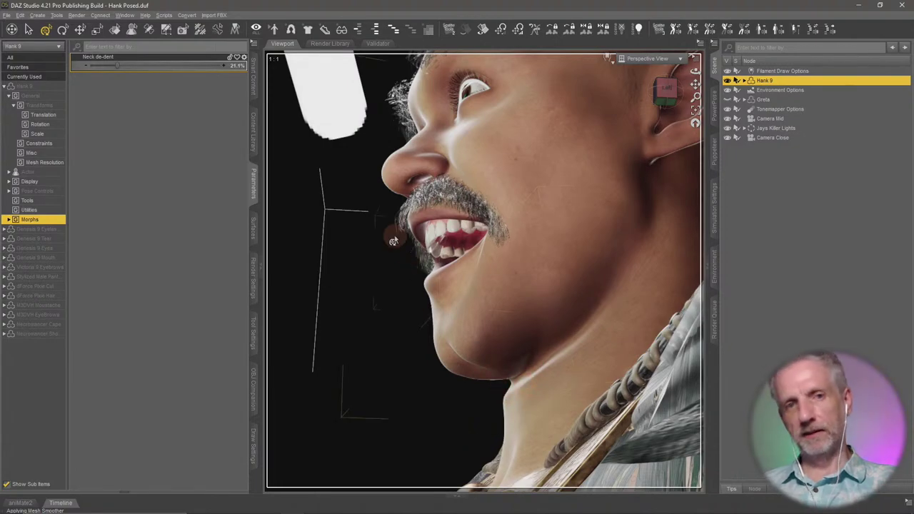
drag(119, 68, 143, 67)
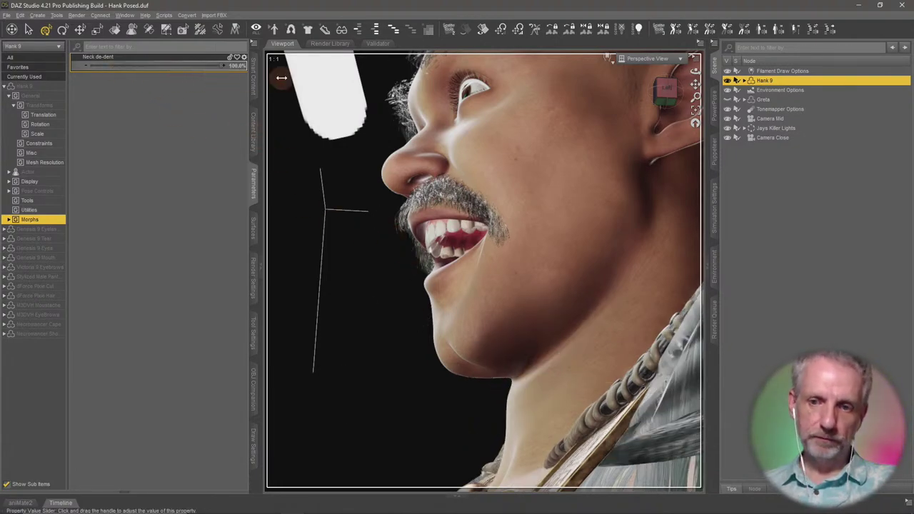
mouse_move(499, 289)
middle_down()
mouse_move(514, 287)
mouse_move(486, 282)
mouse_move(503, 285)
middle_up()
scroll(501, 287, down, 5)
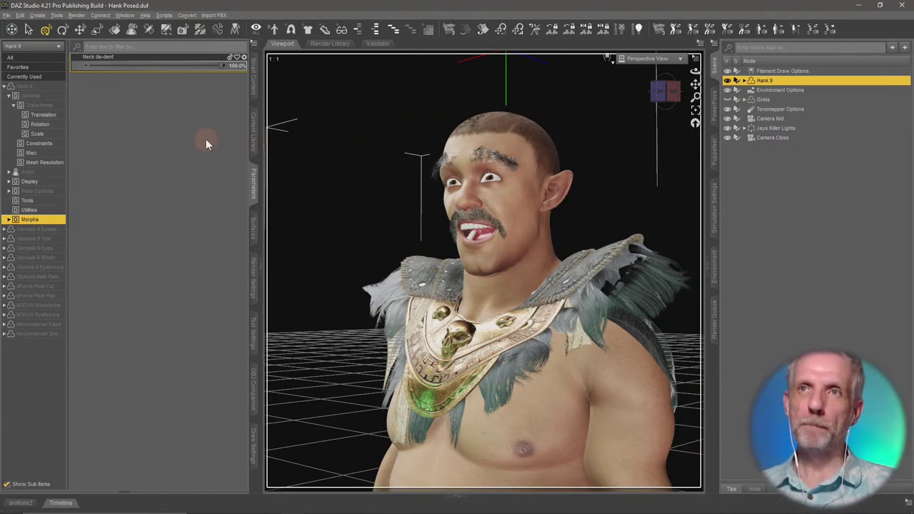
- Save the scene as a new file named Hank Posed v2.duf in the Custom Characters Hank folder
click(255, 123)
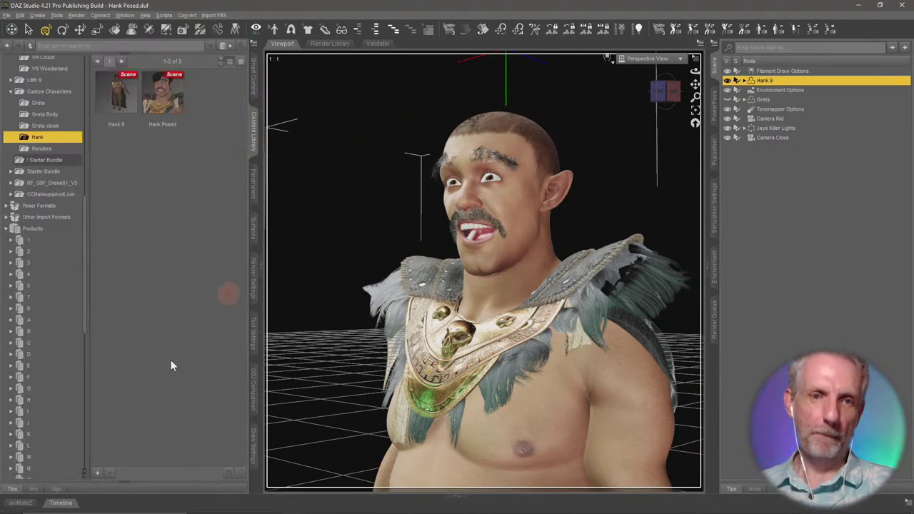
click(99, 474)
click(130, 256)
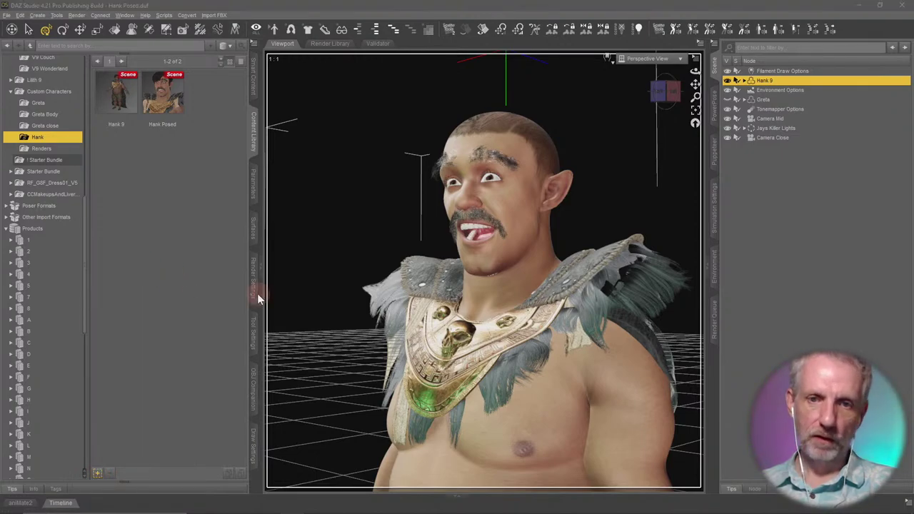
click(164, 91)
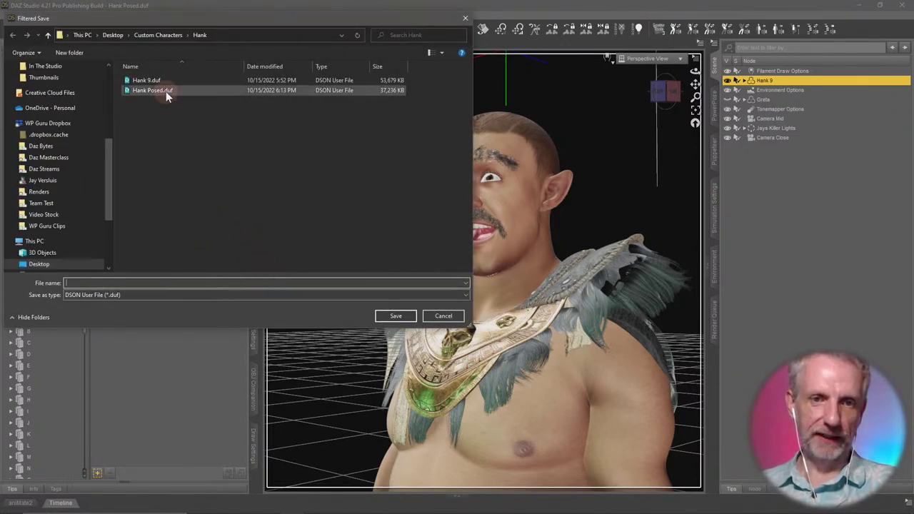
click(228, 281)
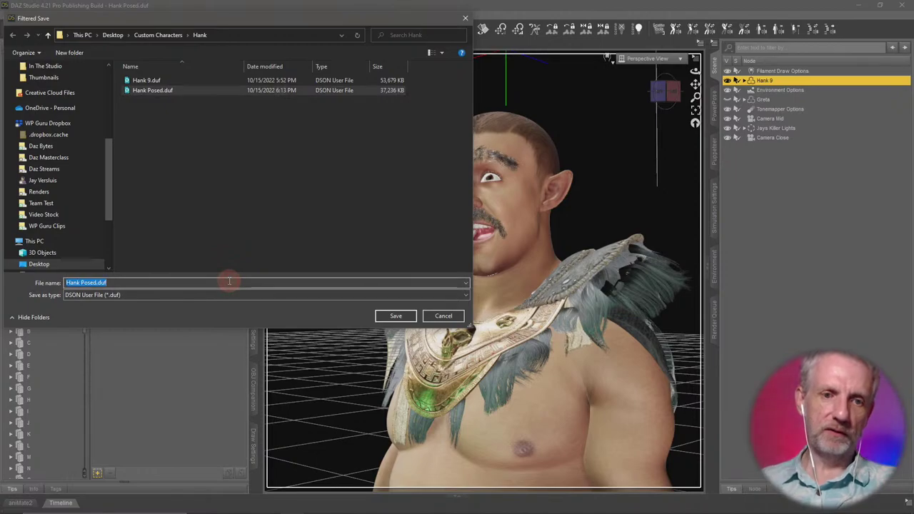
click(229, 280)
key(Return)
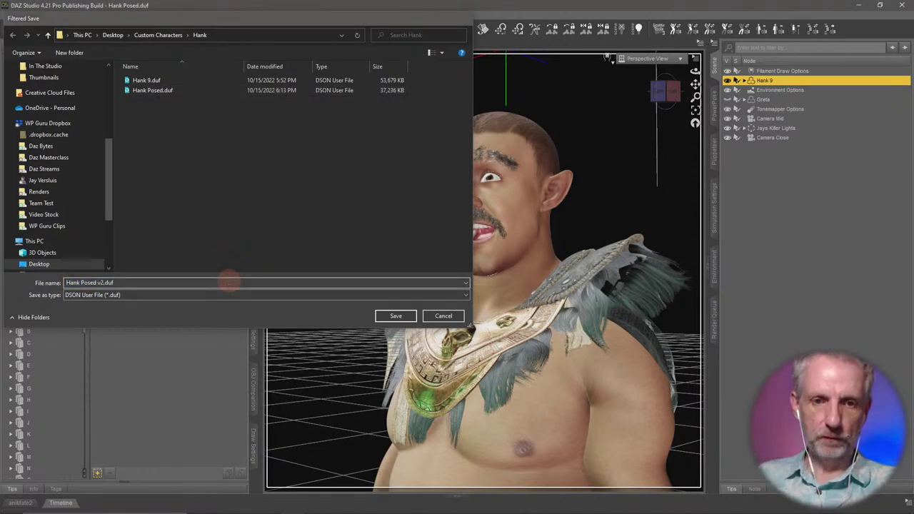
click(499, 322)
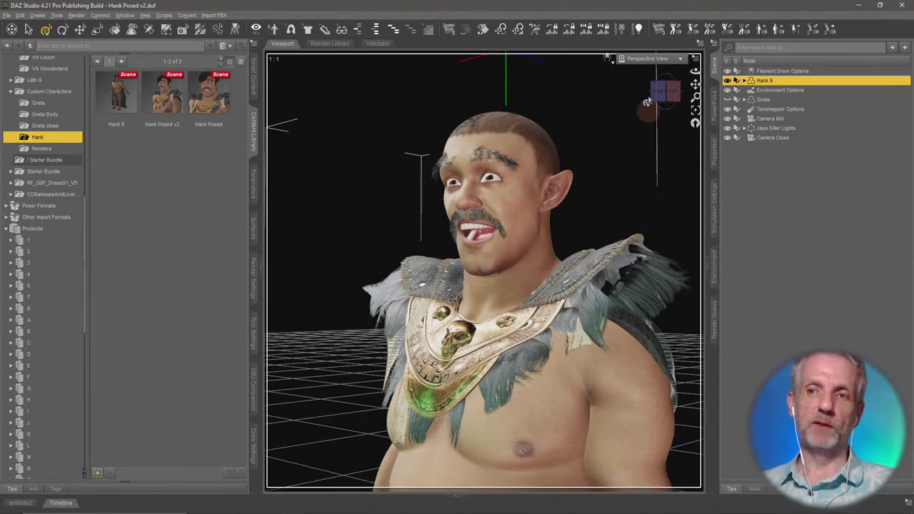
- Look through Camera Close and start a render of Hank 9
click(675, 58)
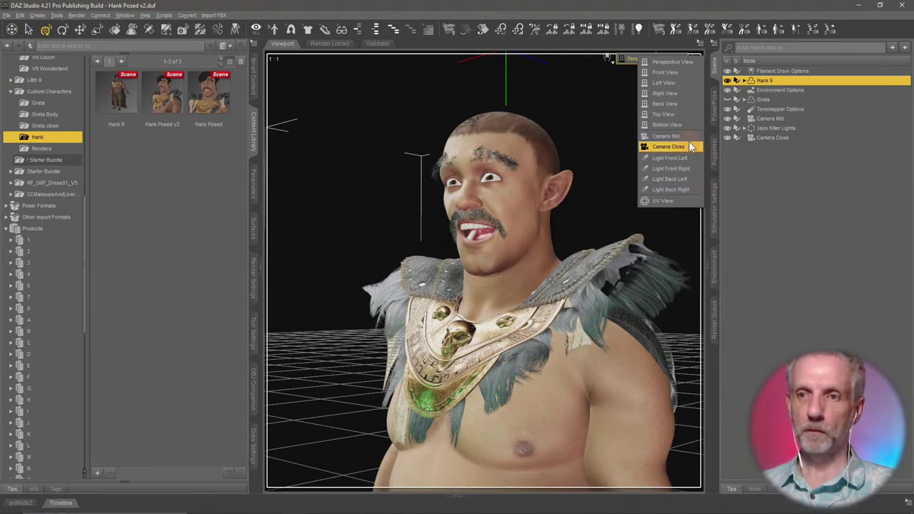
click(668, 146)
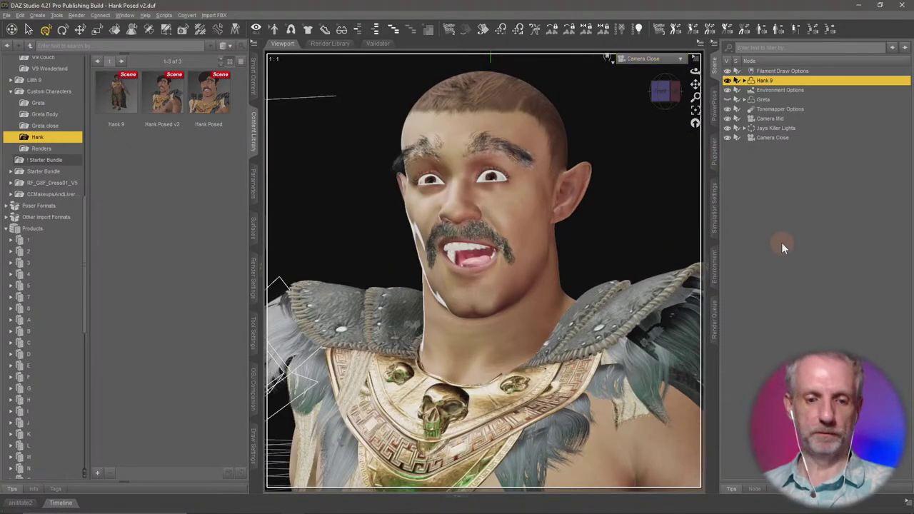
key(ctrl+r)
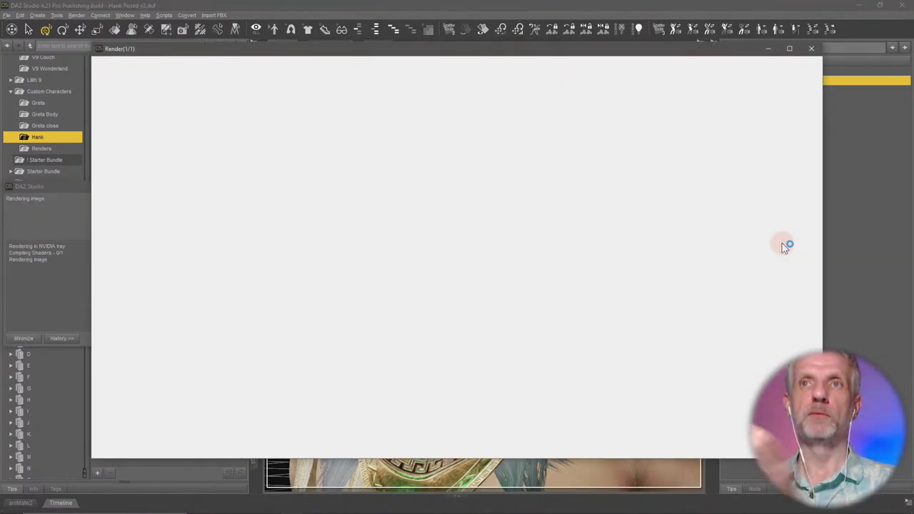